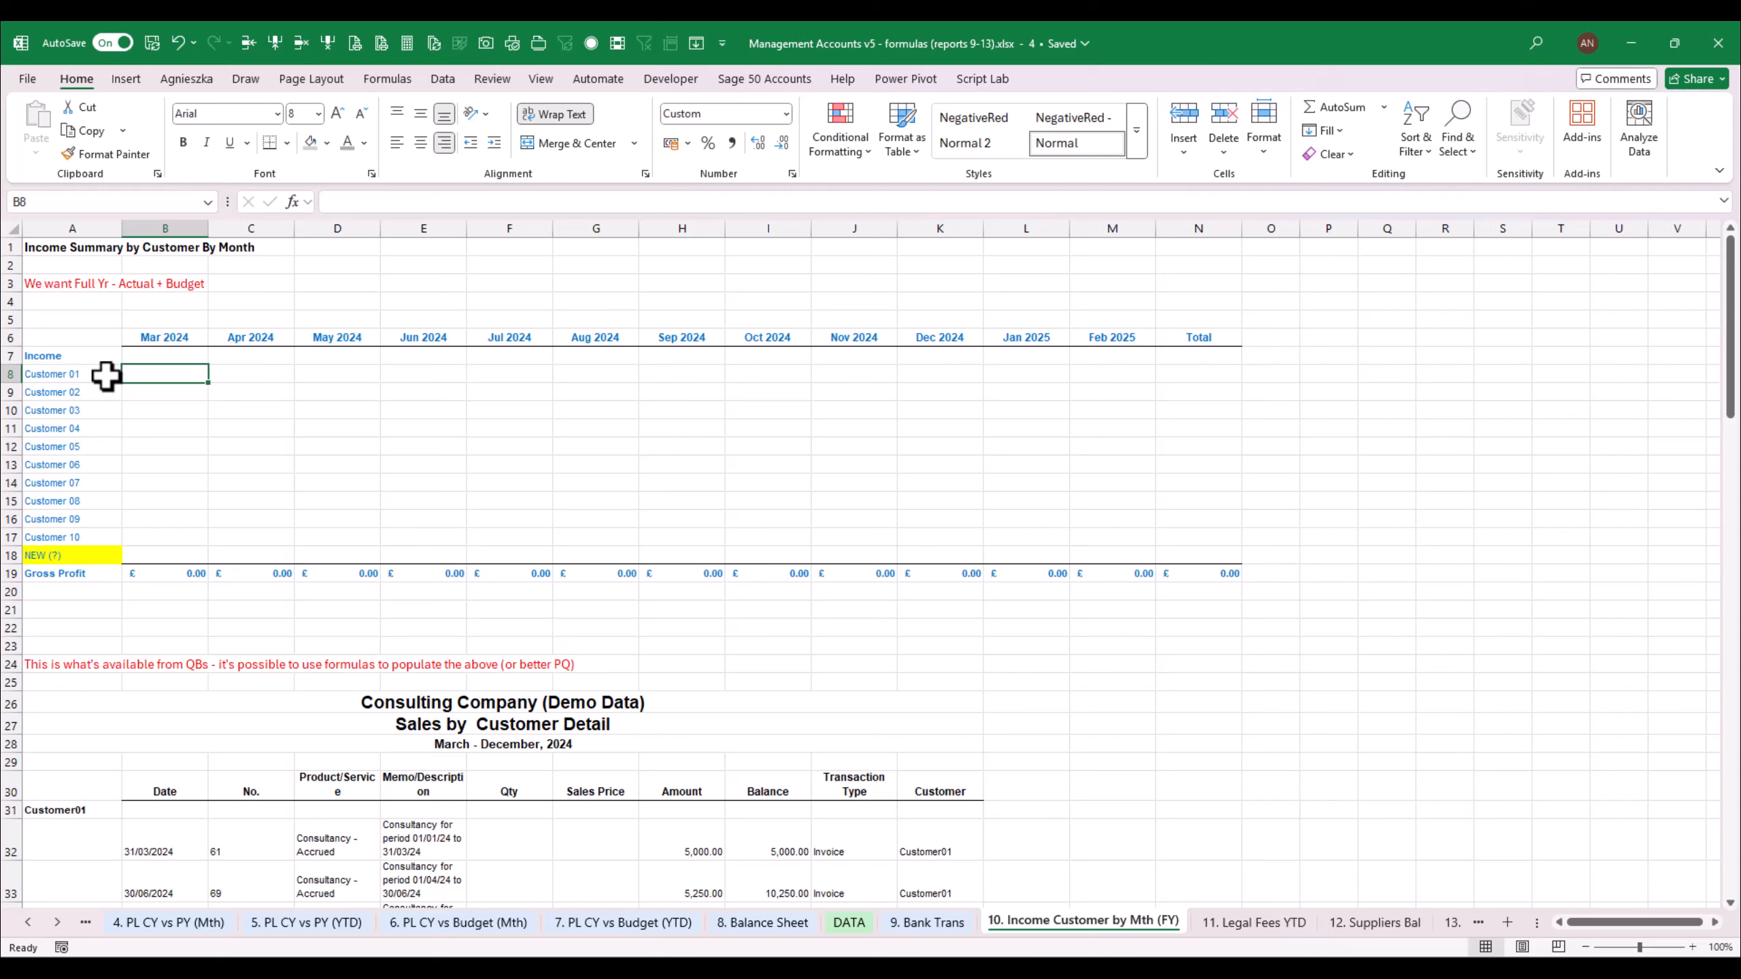
Examine the income summary's customer rows and its actual and budget months, plus the Budget and DATA source sheets
drag(105, 376, 75, 504)
click(62, 556)
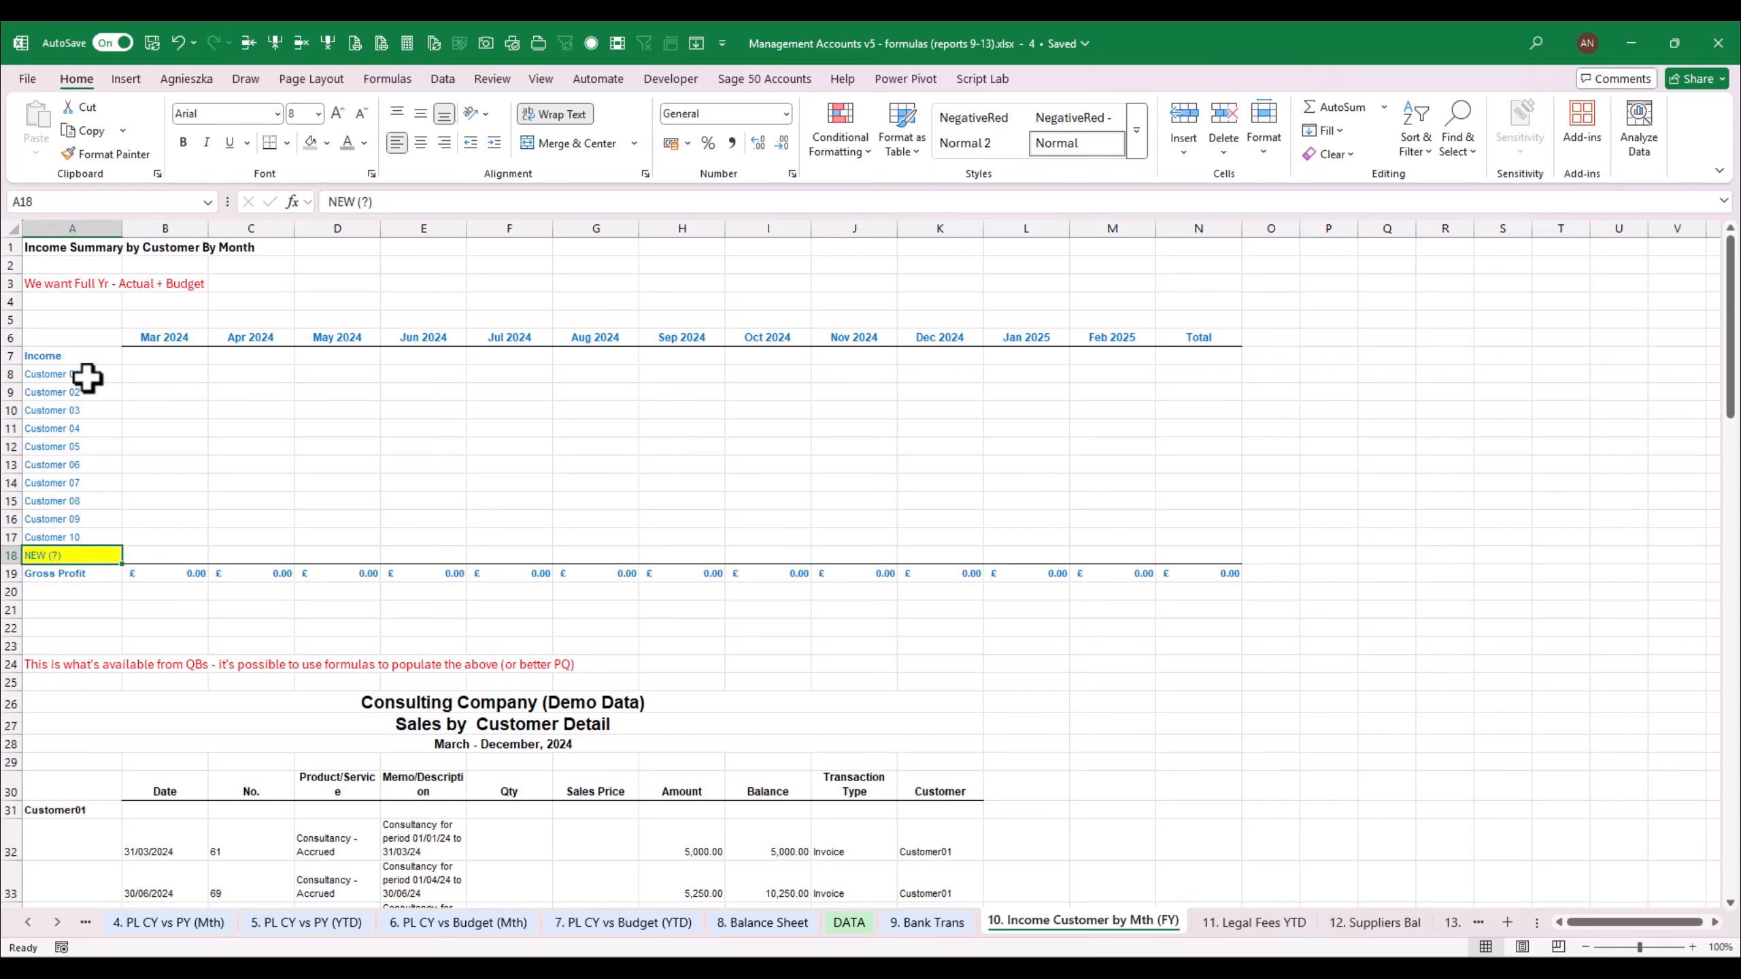
drag(88, 374, 100, 501)
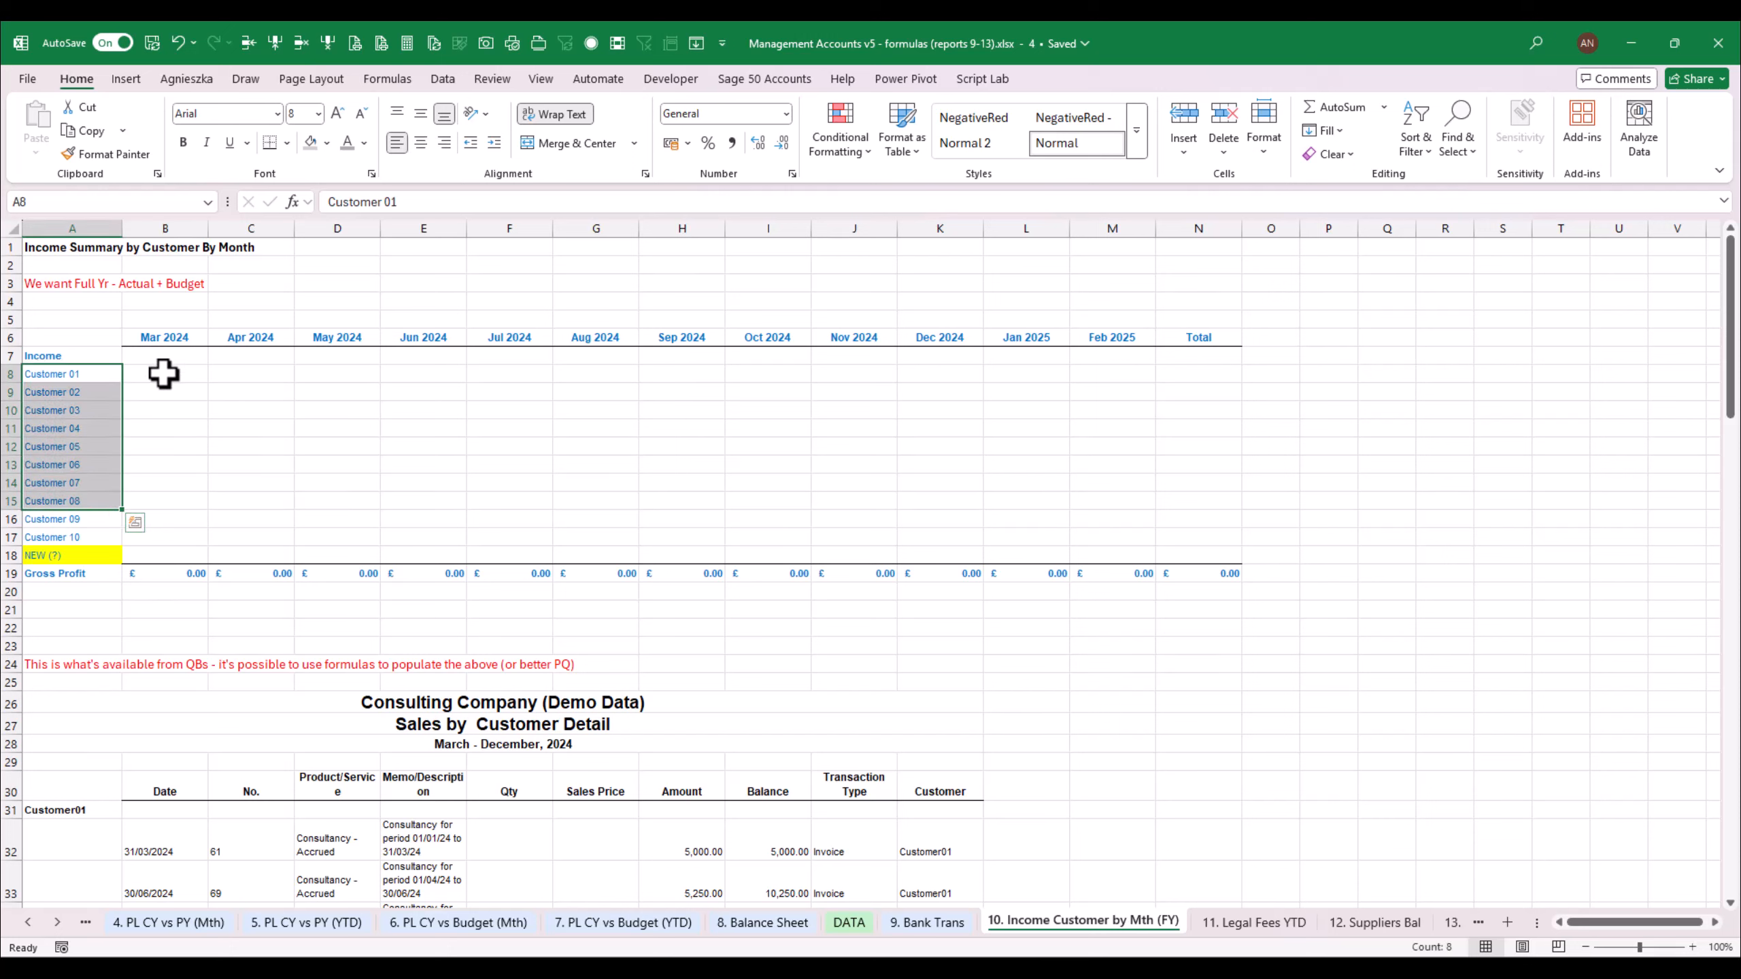
drag(163, 374, 921, 377)
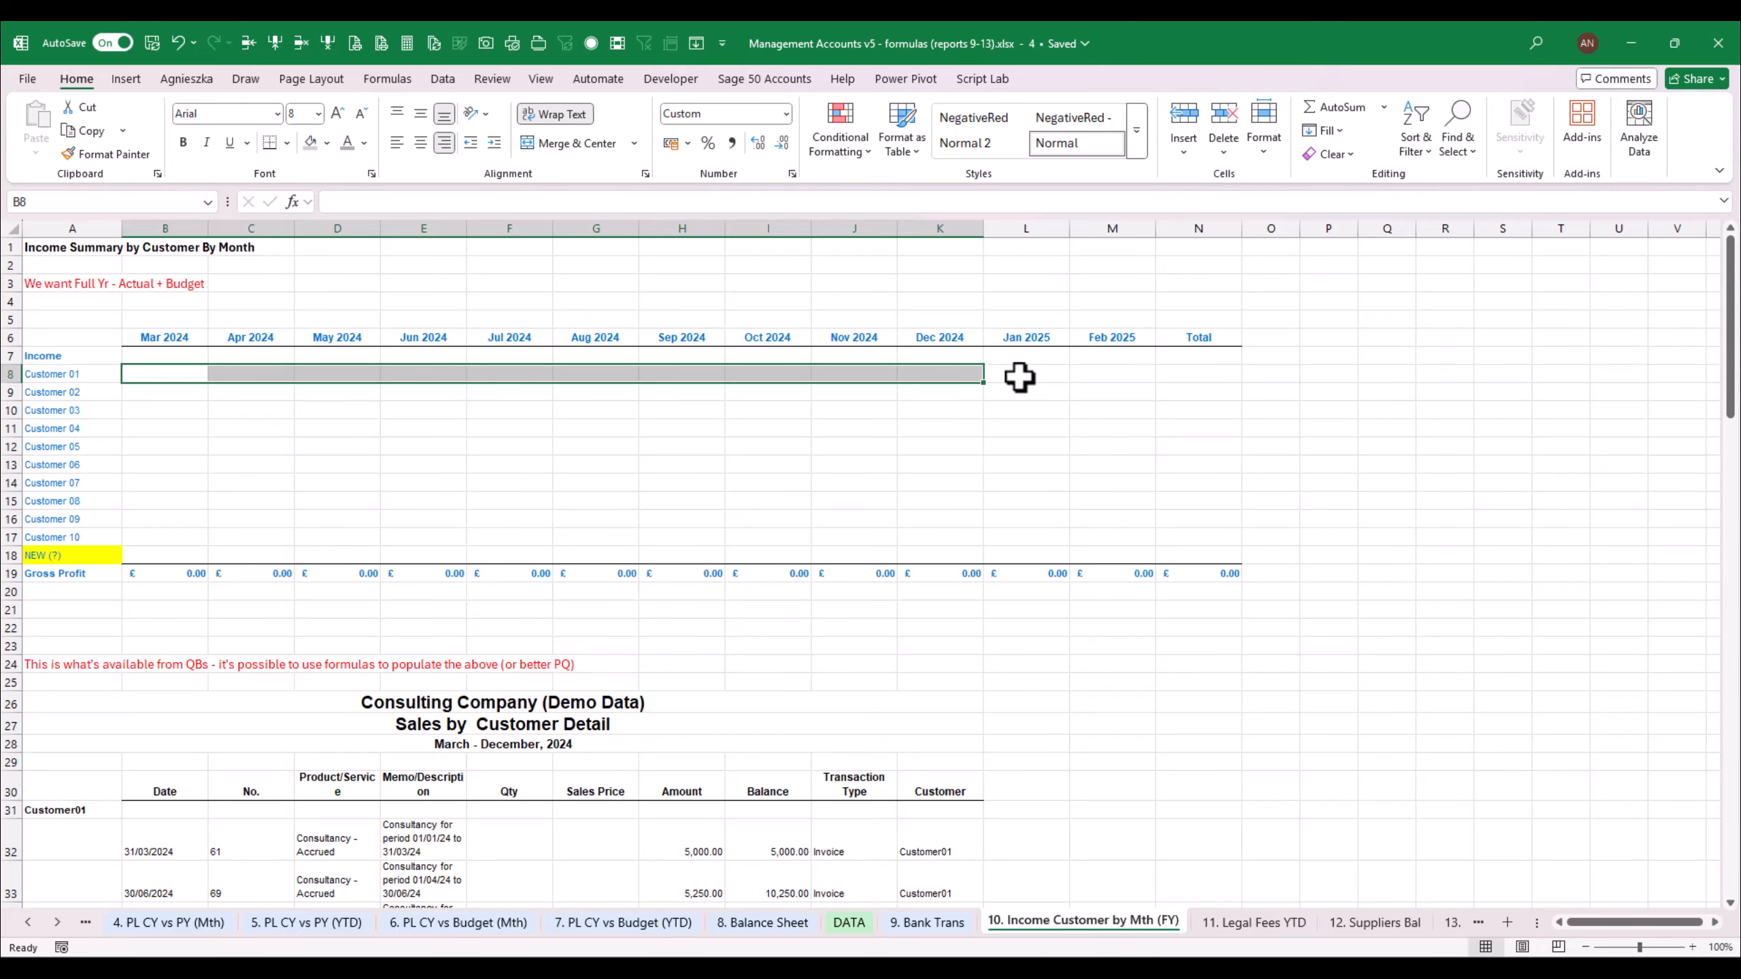
drag(1019, 377, 1081, 377)
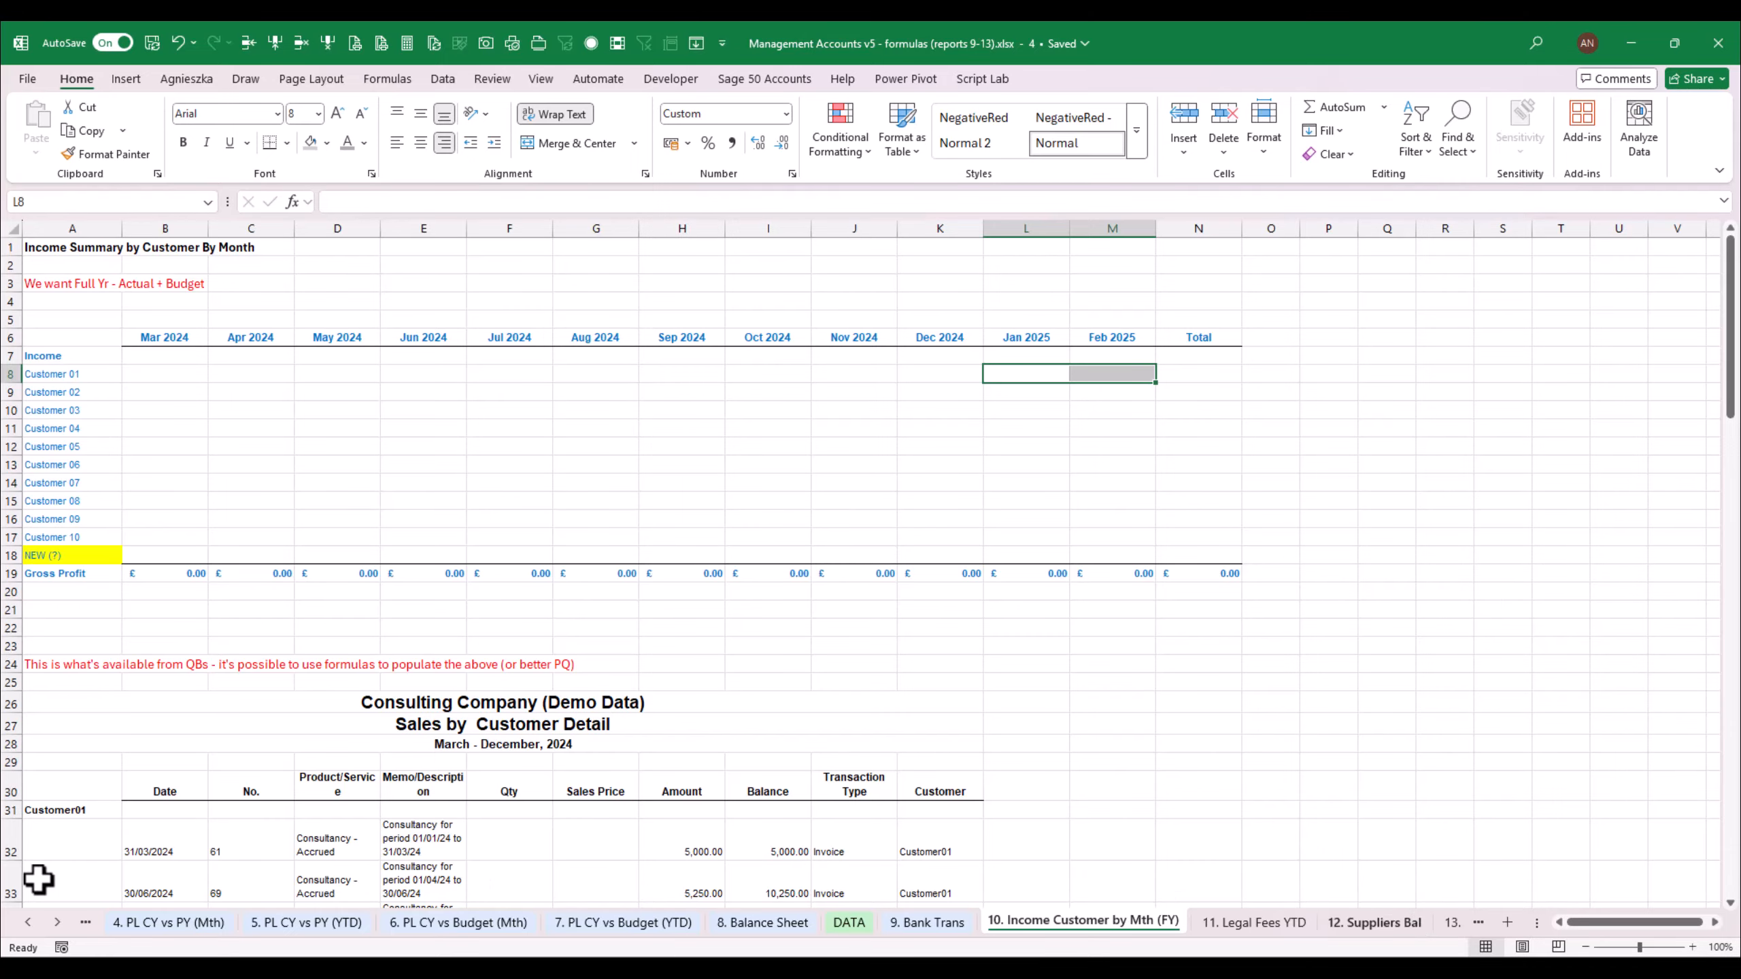
click(57, 922)
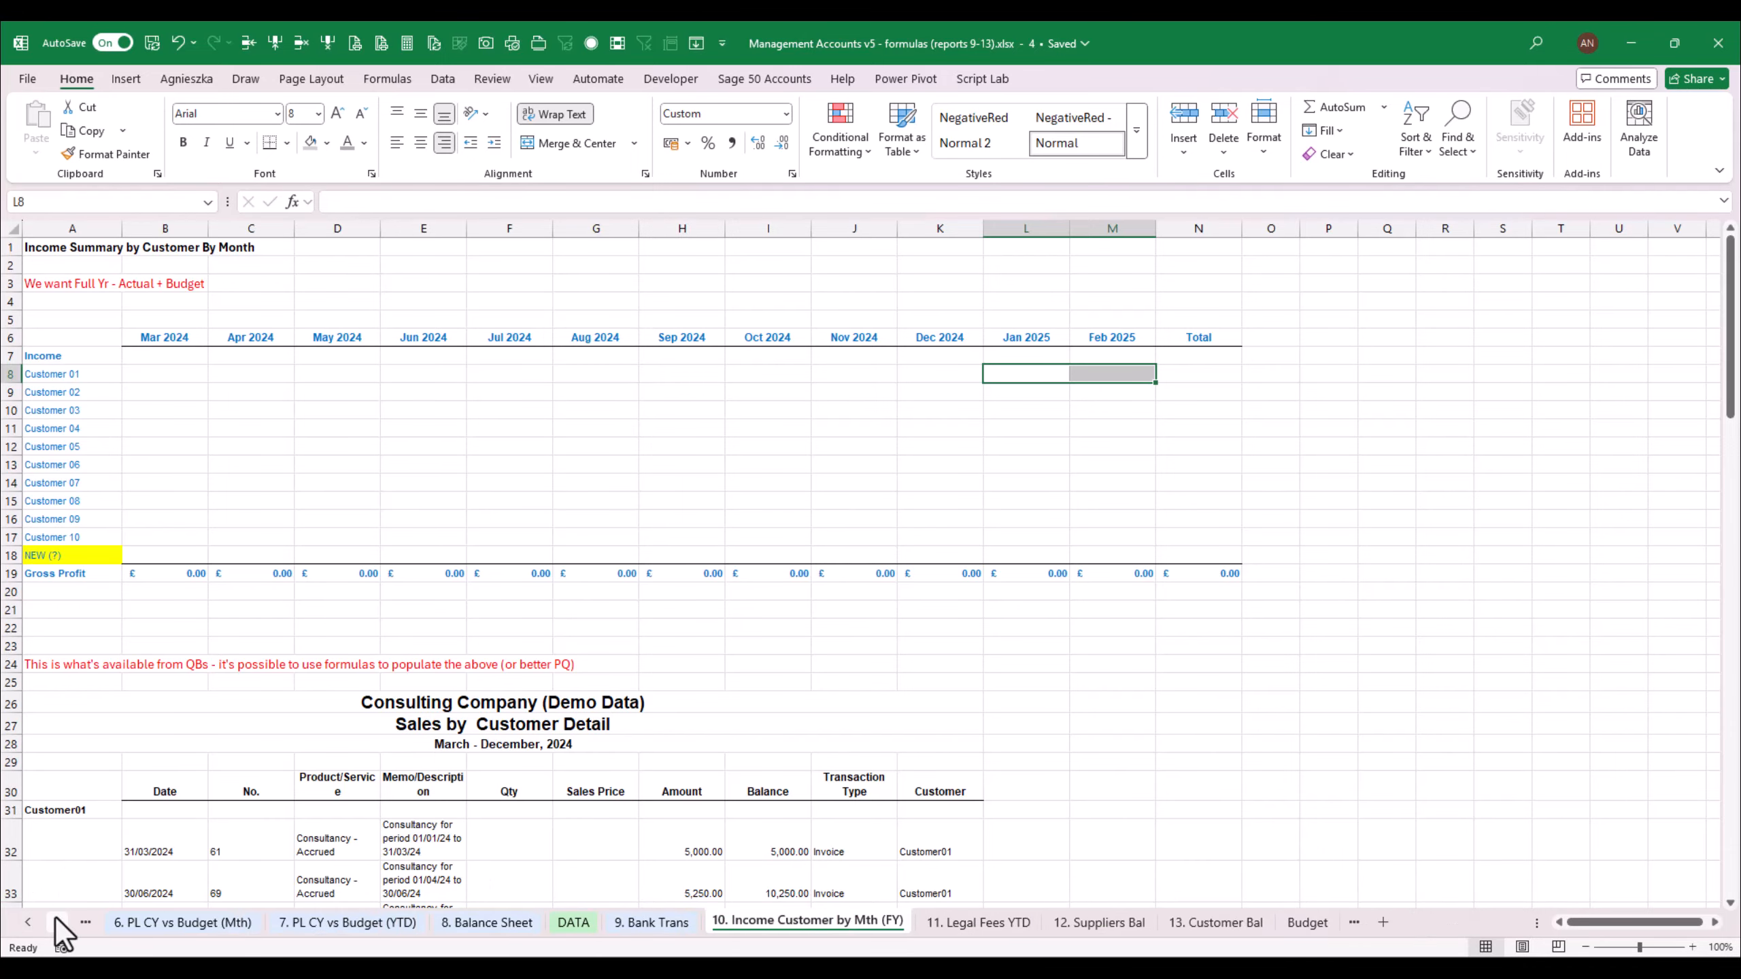
click(1302, 921)
click(497, 438)
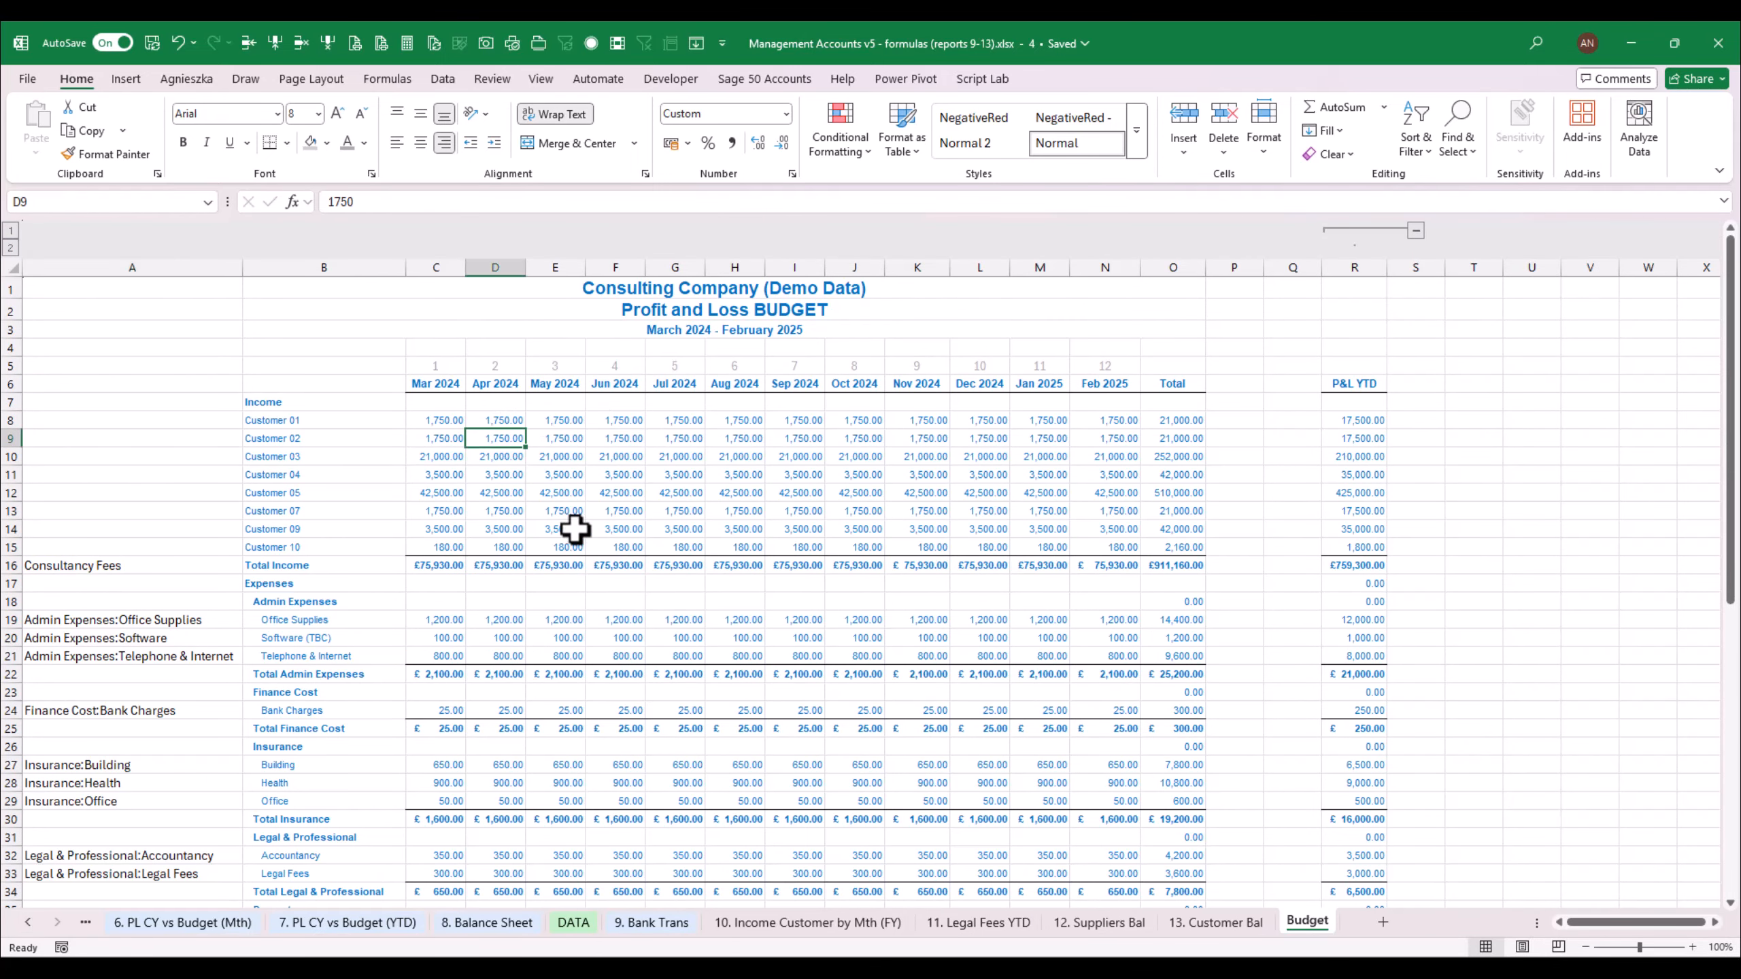
click(584, 927)
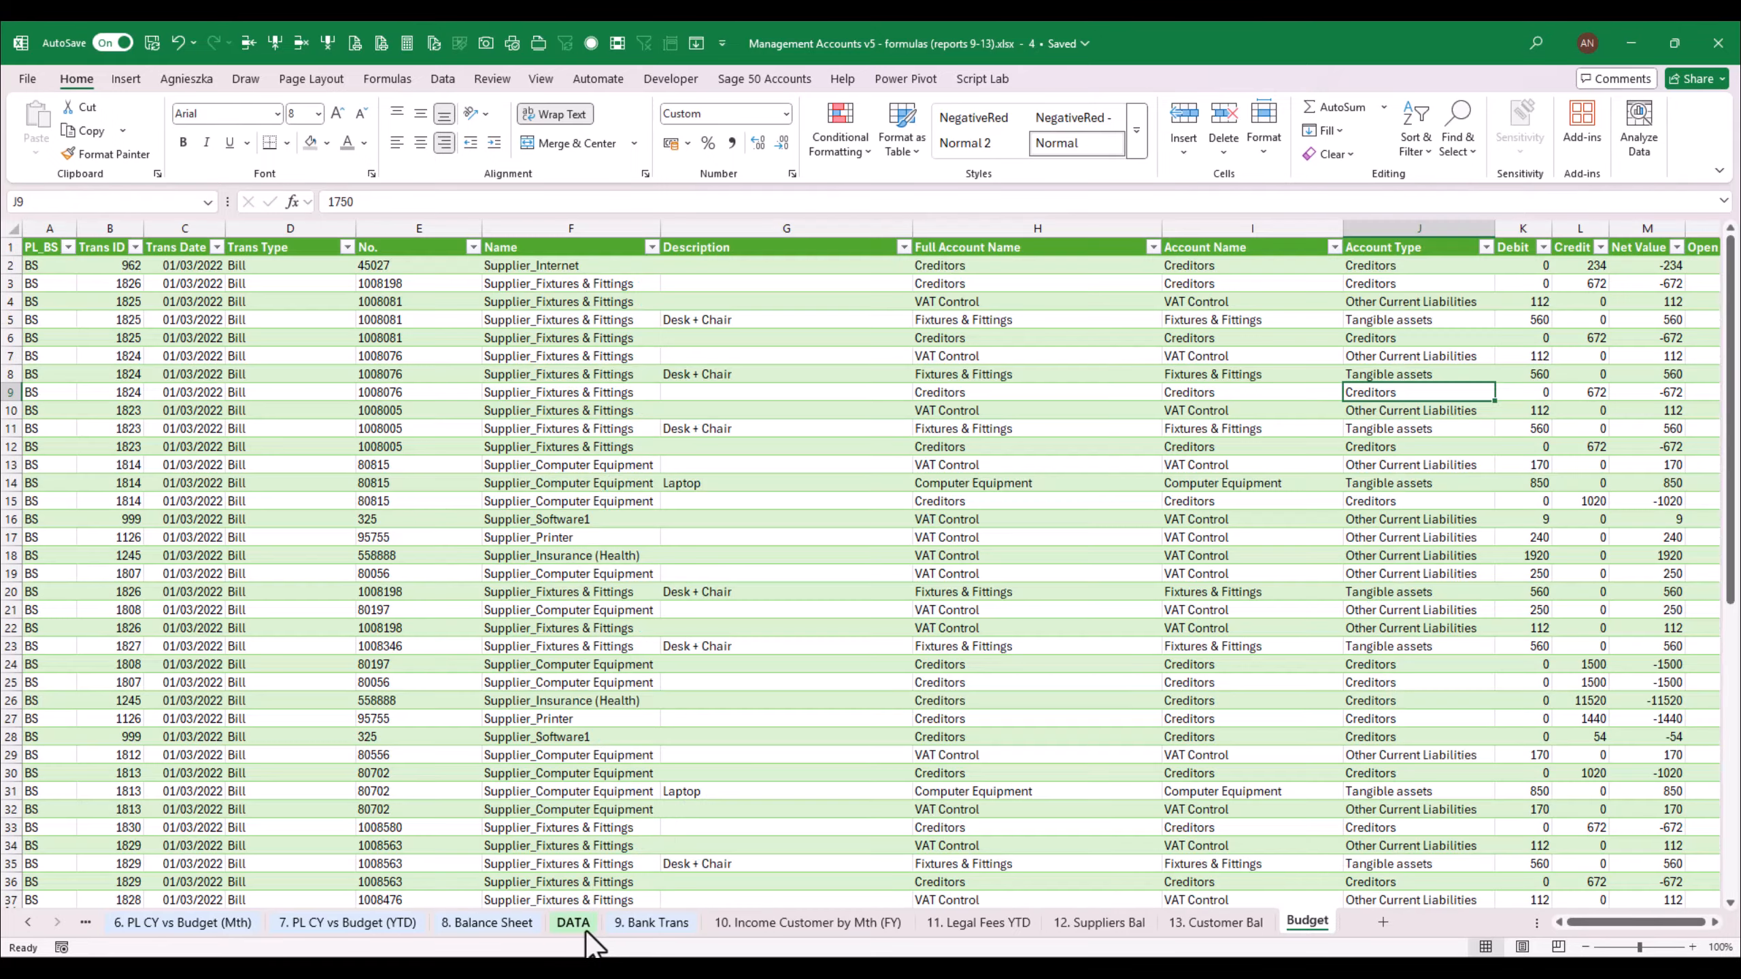
click(808, 922)
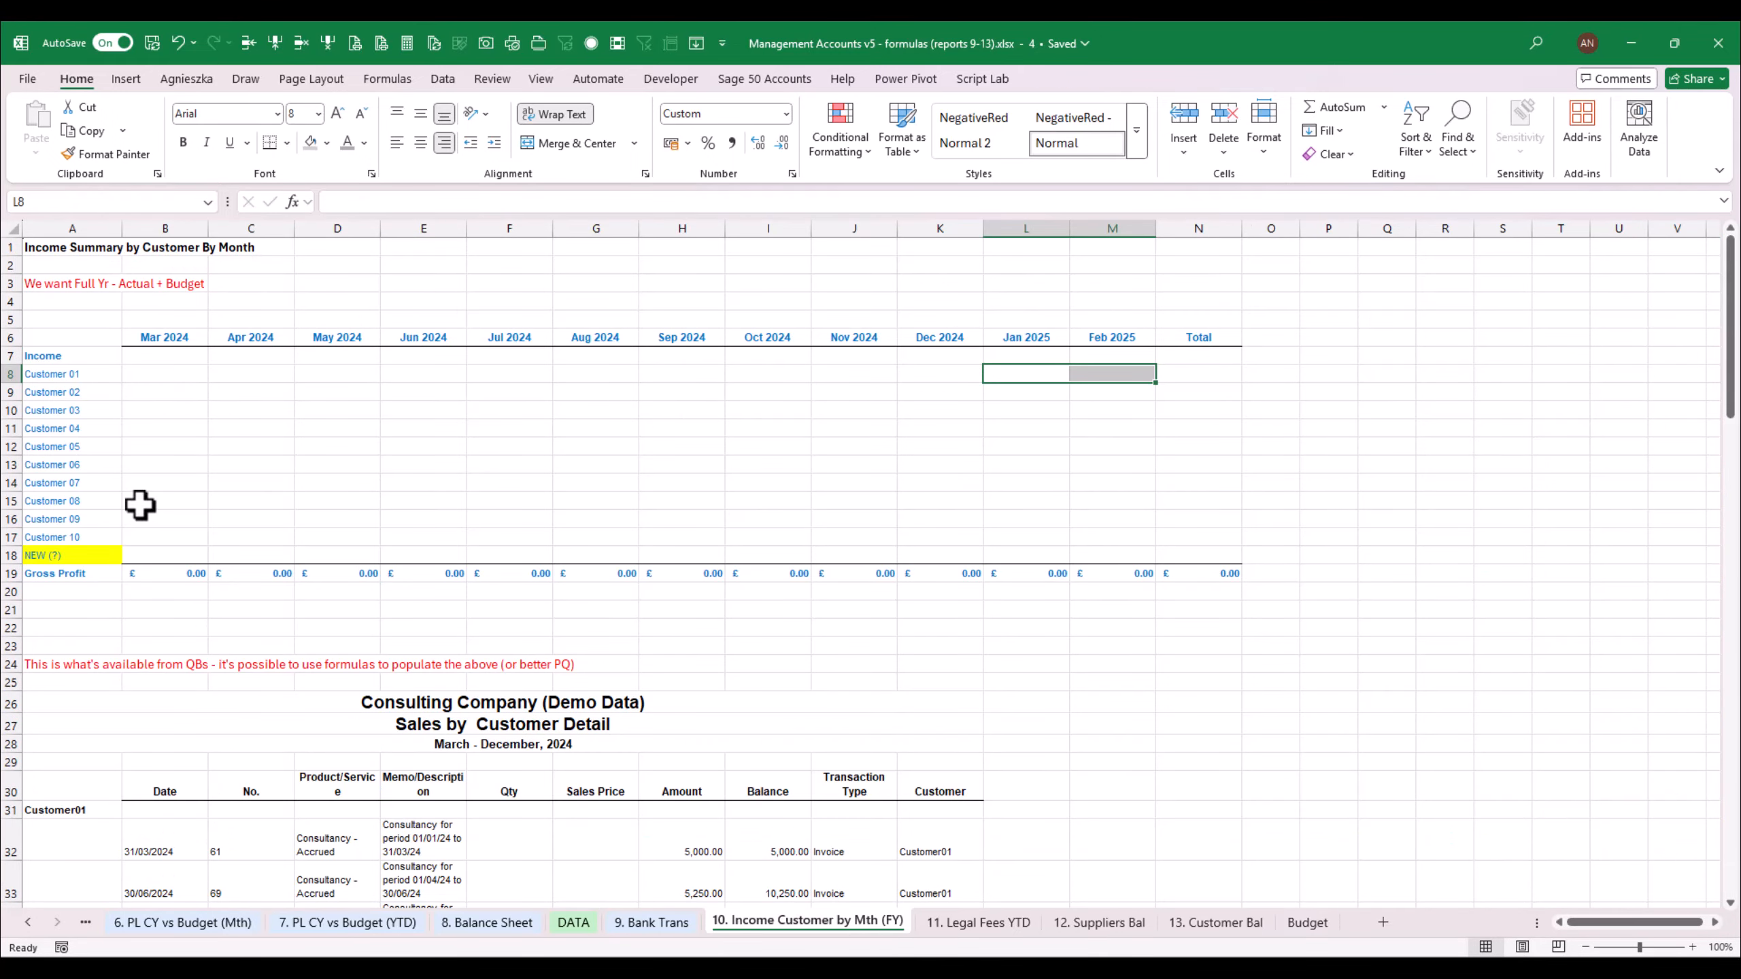
Copy the Actual/Budget formula text from C7 on sheet 2. PL by Mth (Full Yr) and return to sheet 10. Income Customer by Mth (FY)
click(27, 922)
click(27, 922)
click(28, 923)
click(28, 922)
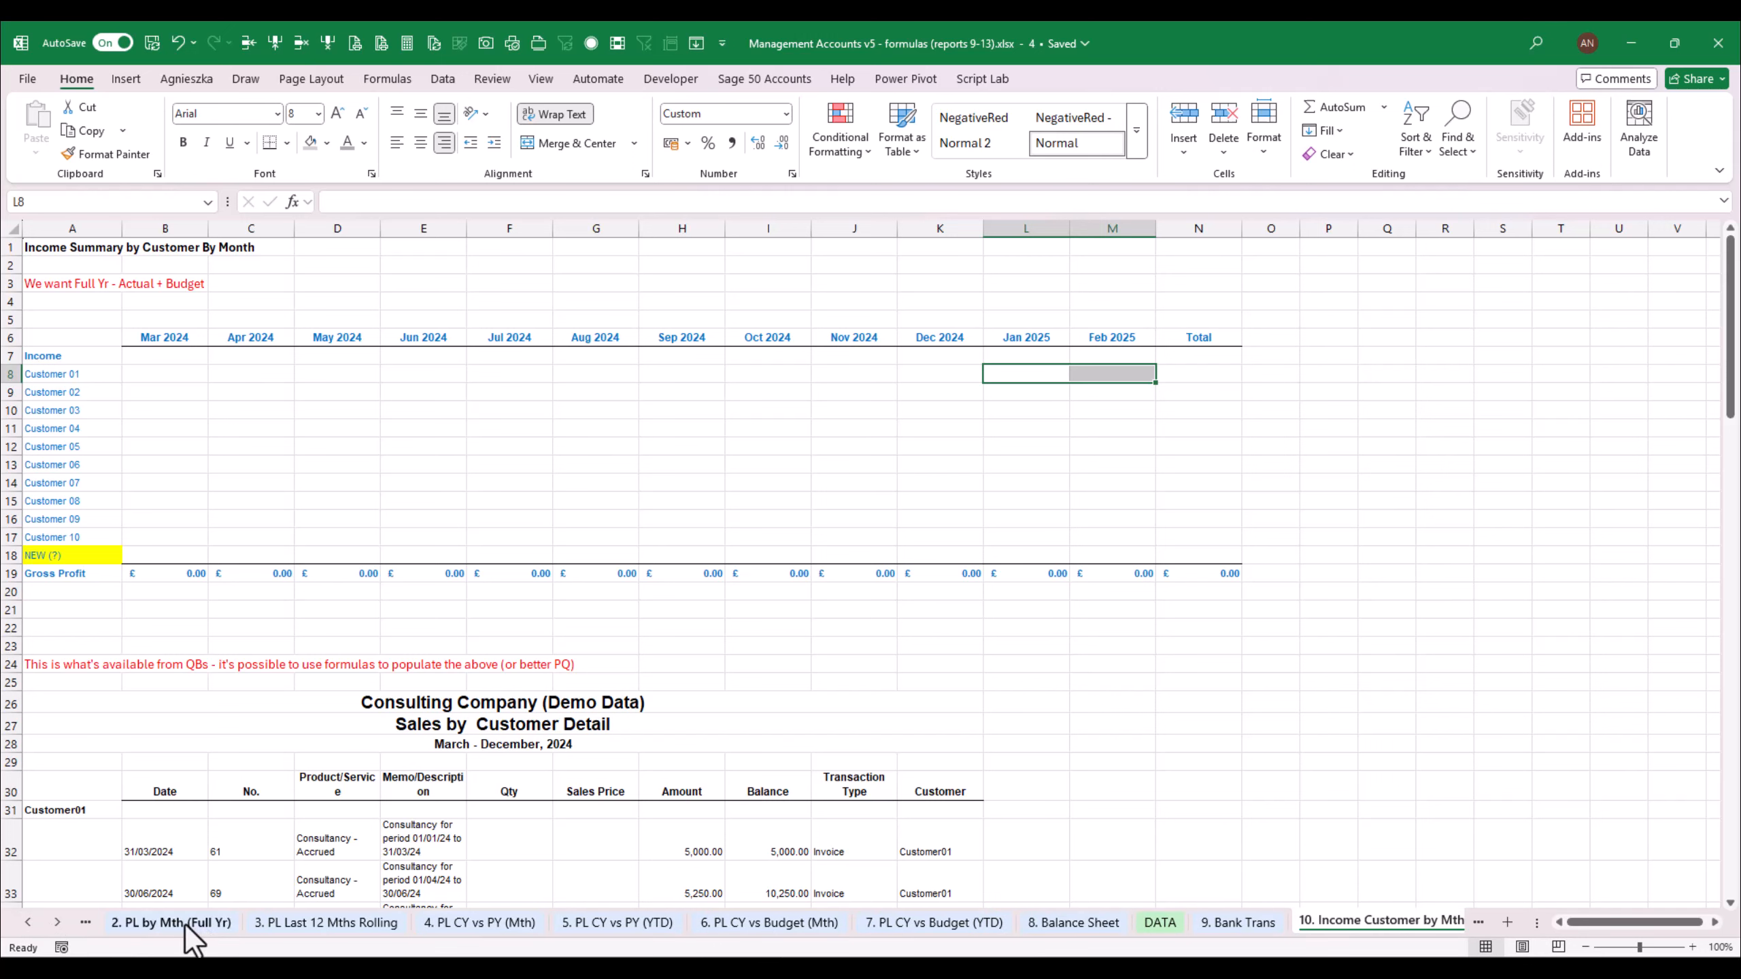
click(29, 922)
click(1051, 925)
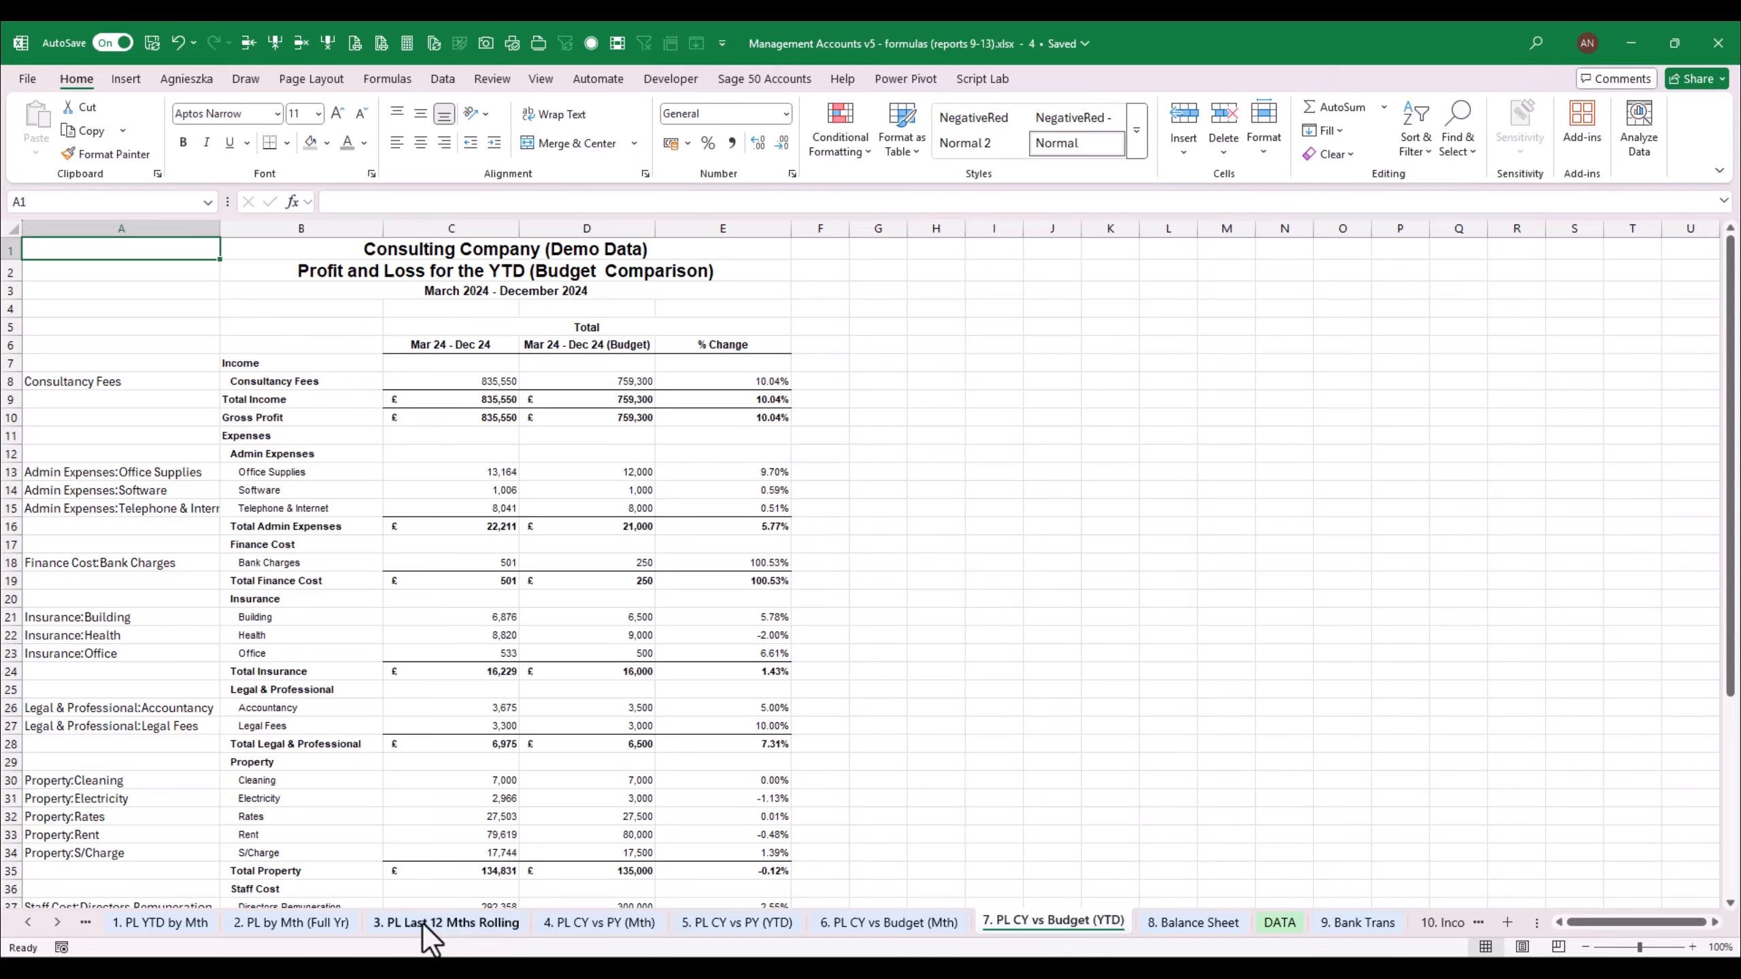
click(317, 924)
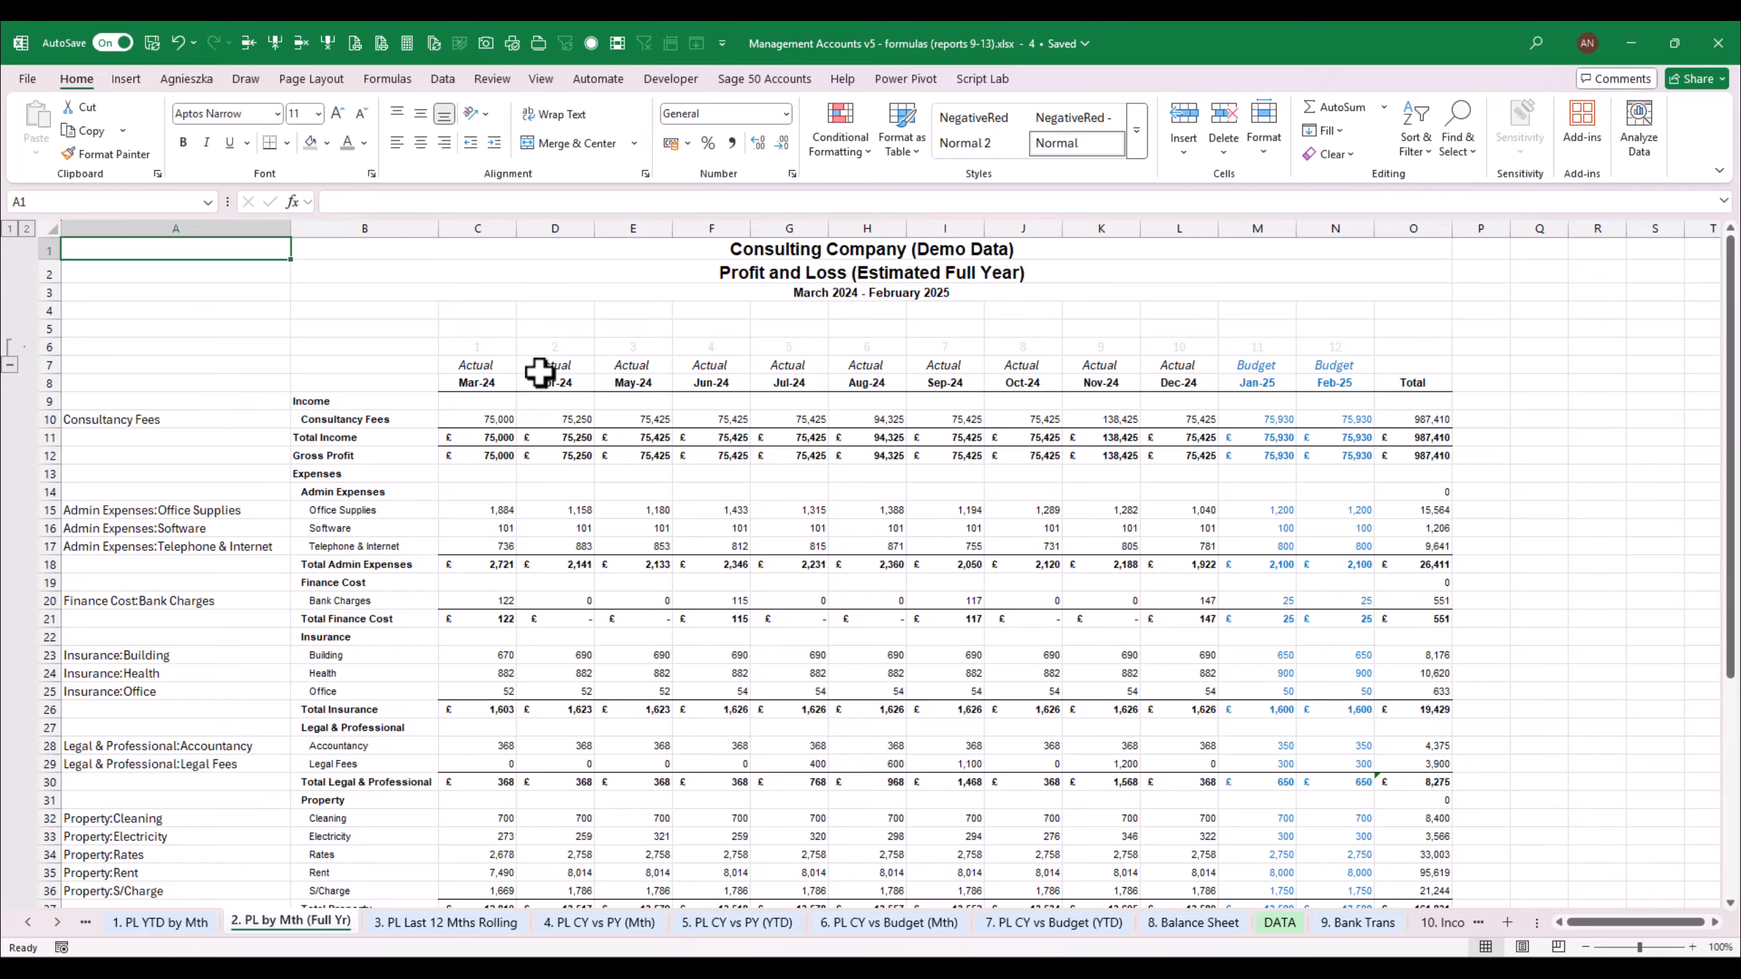
click(477, 369)
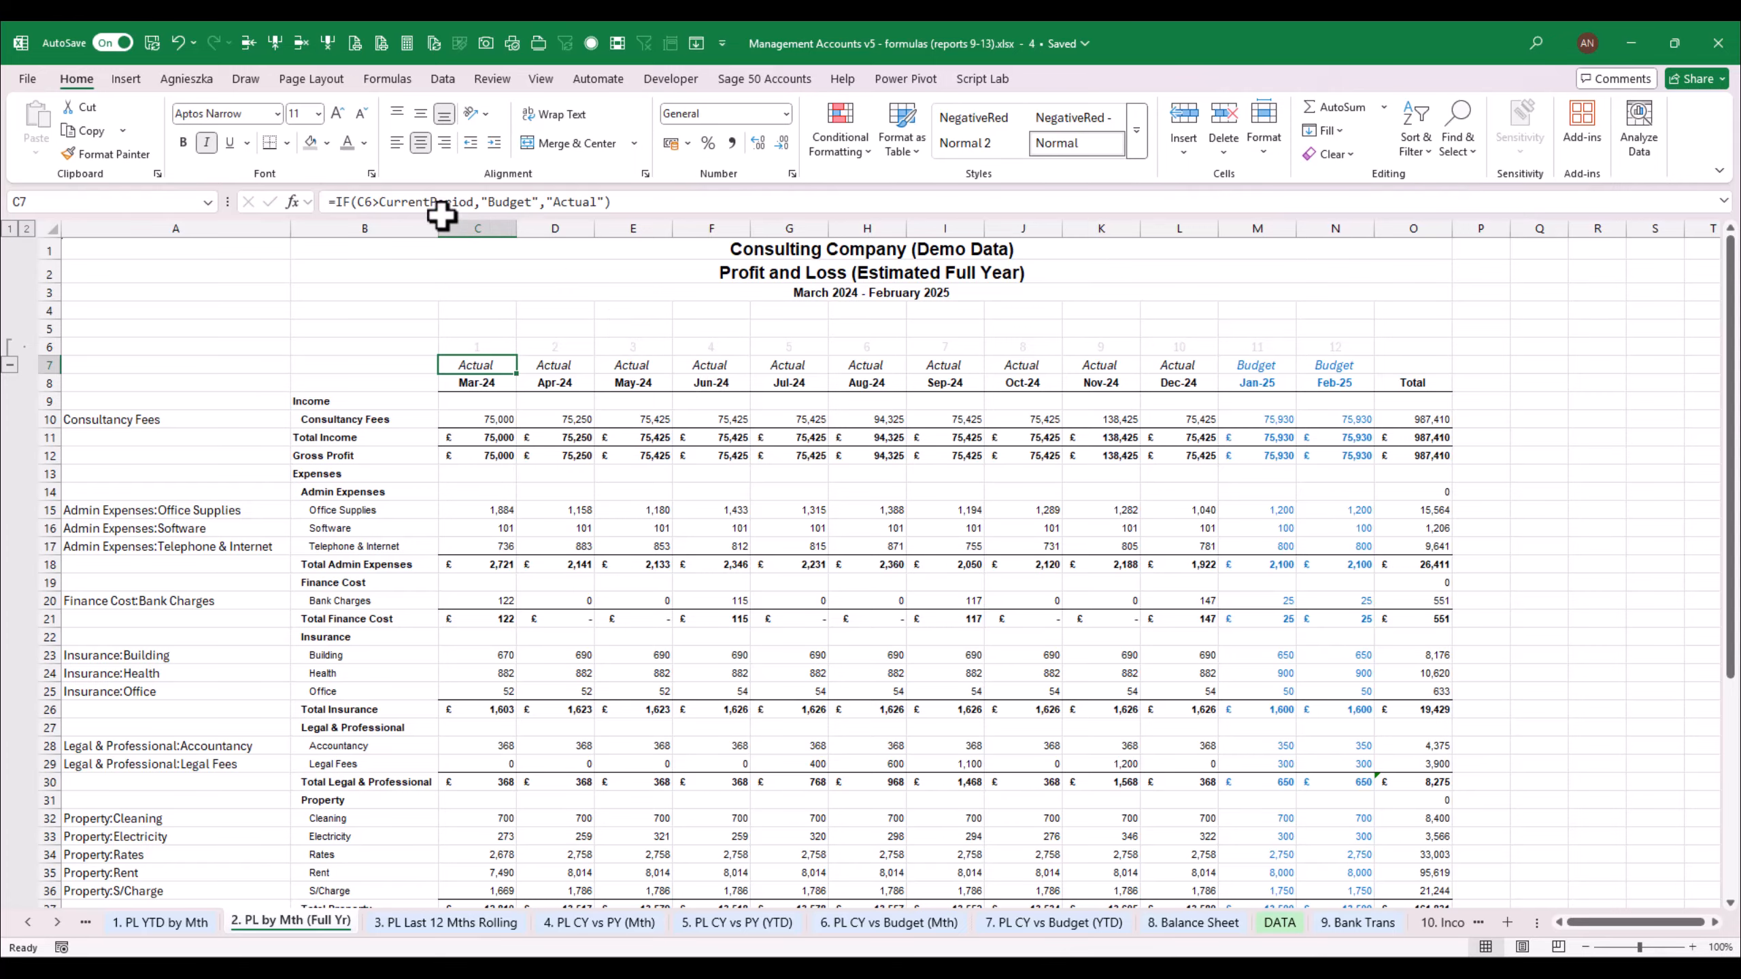
drag(334, 201, 660, 214)
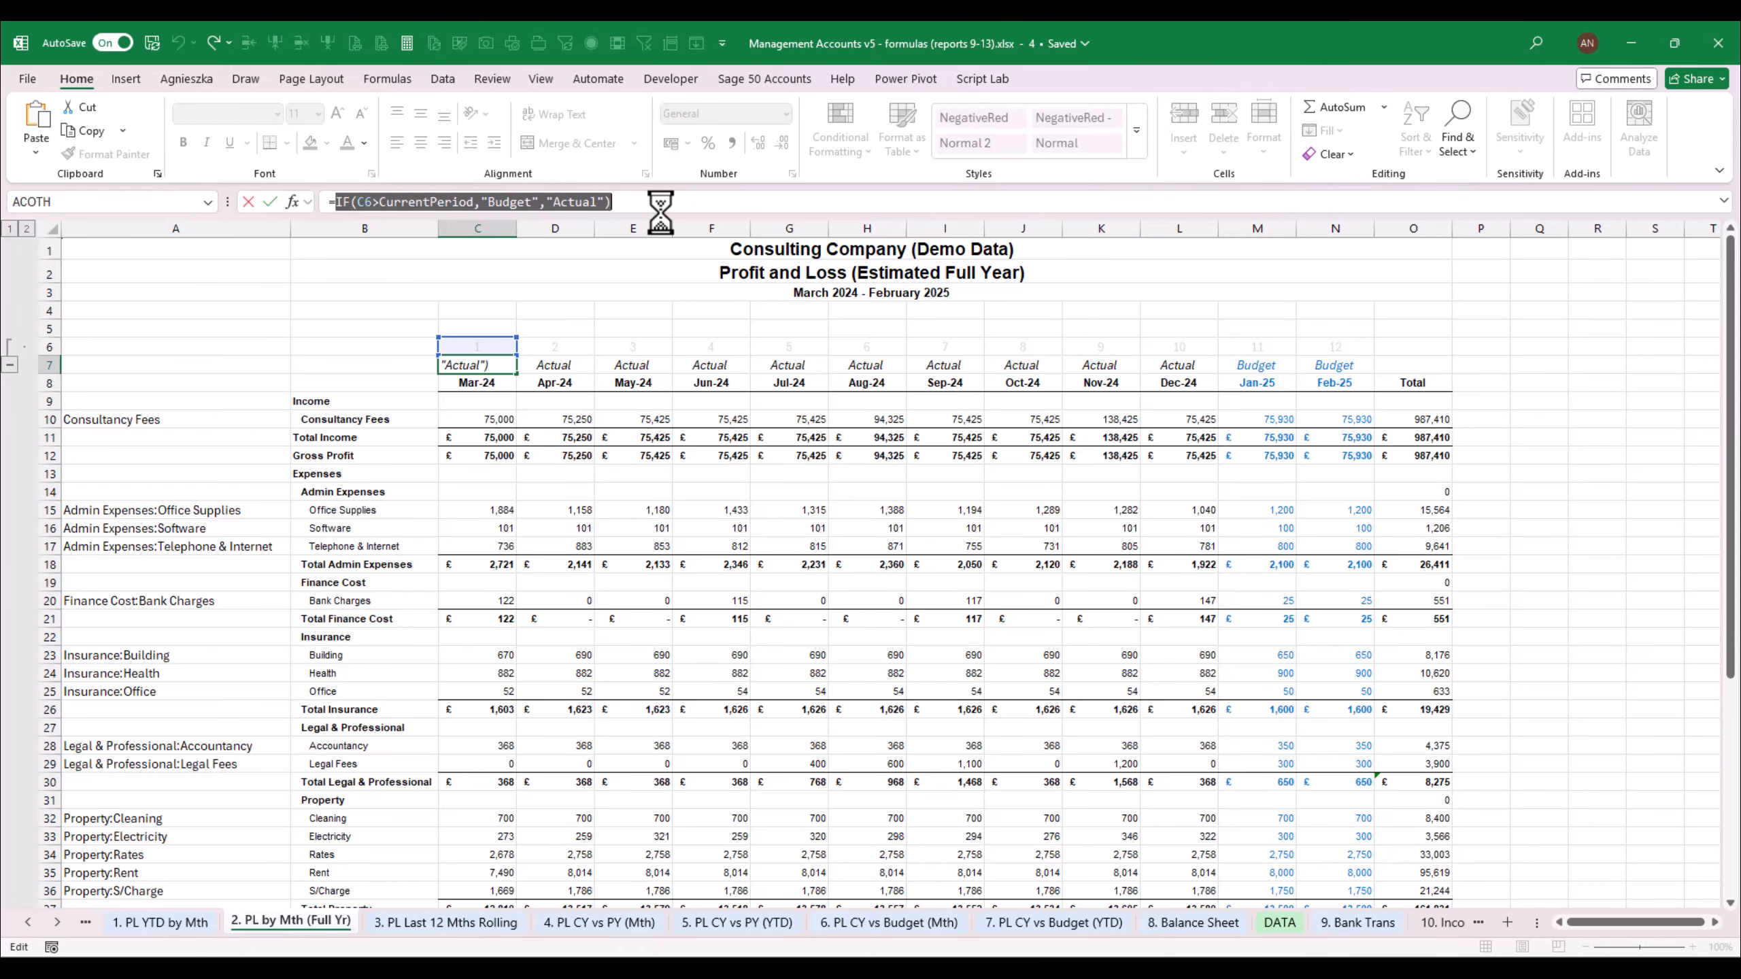
key(Escape)
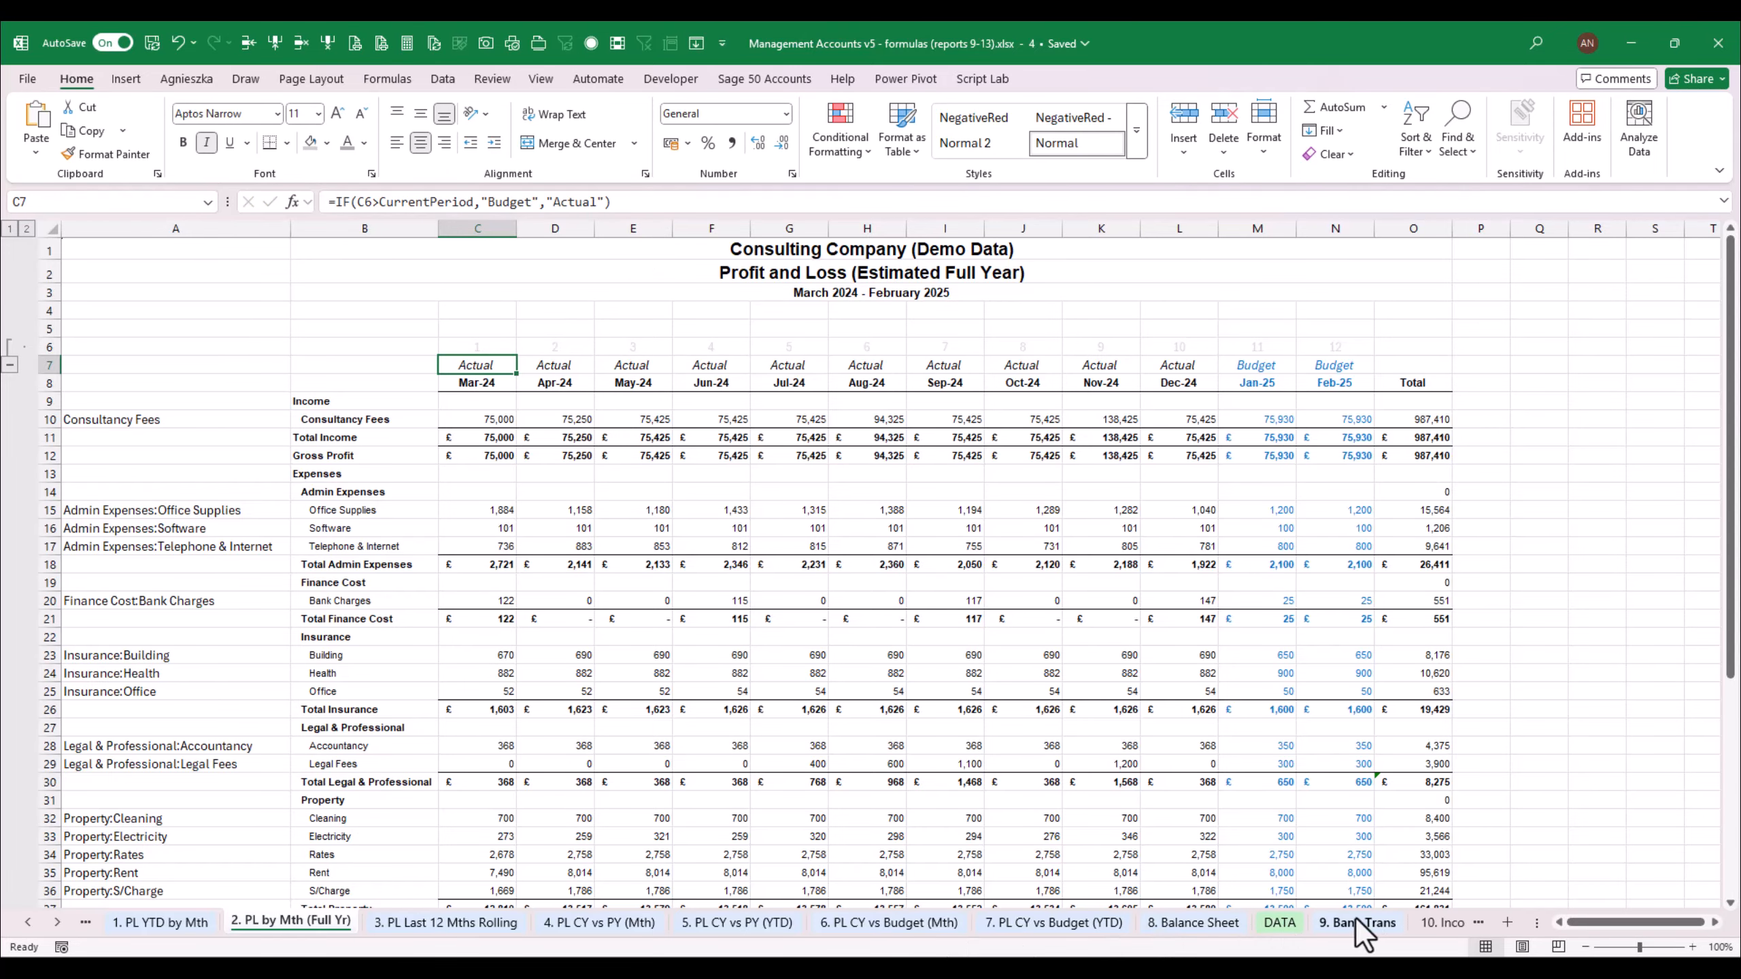
click(1438, 924)
click(172, 336)
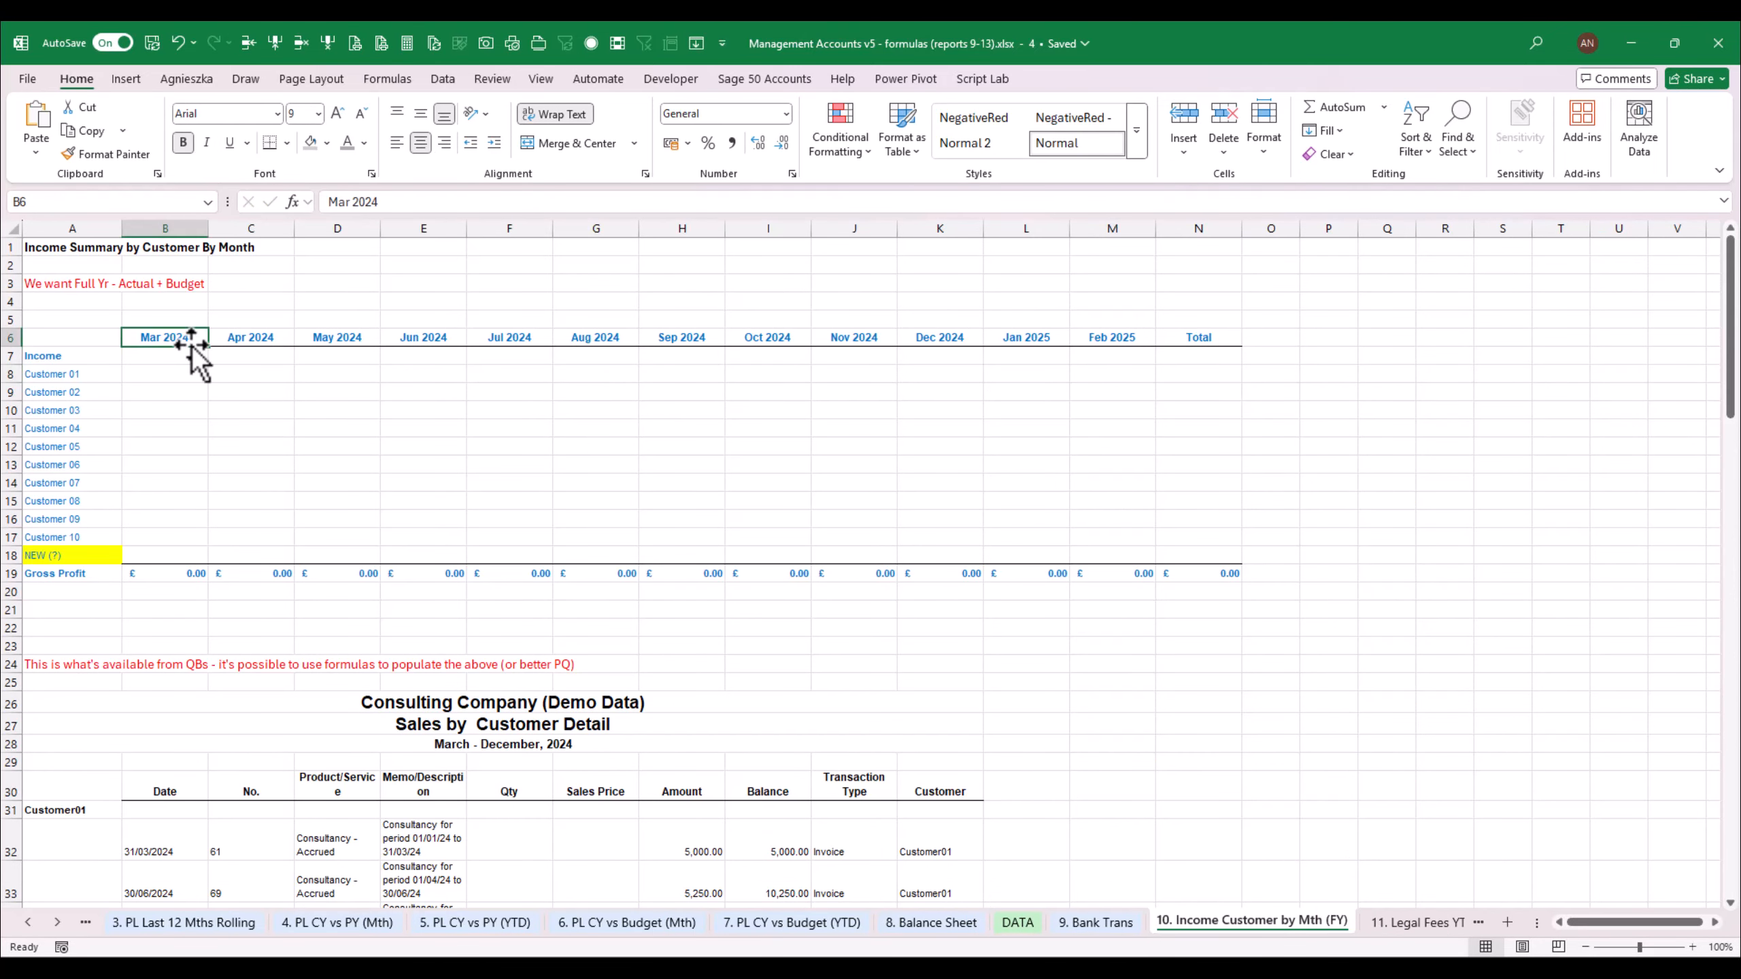
text(Budget","Actual"))
key(Return)
key(Up)
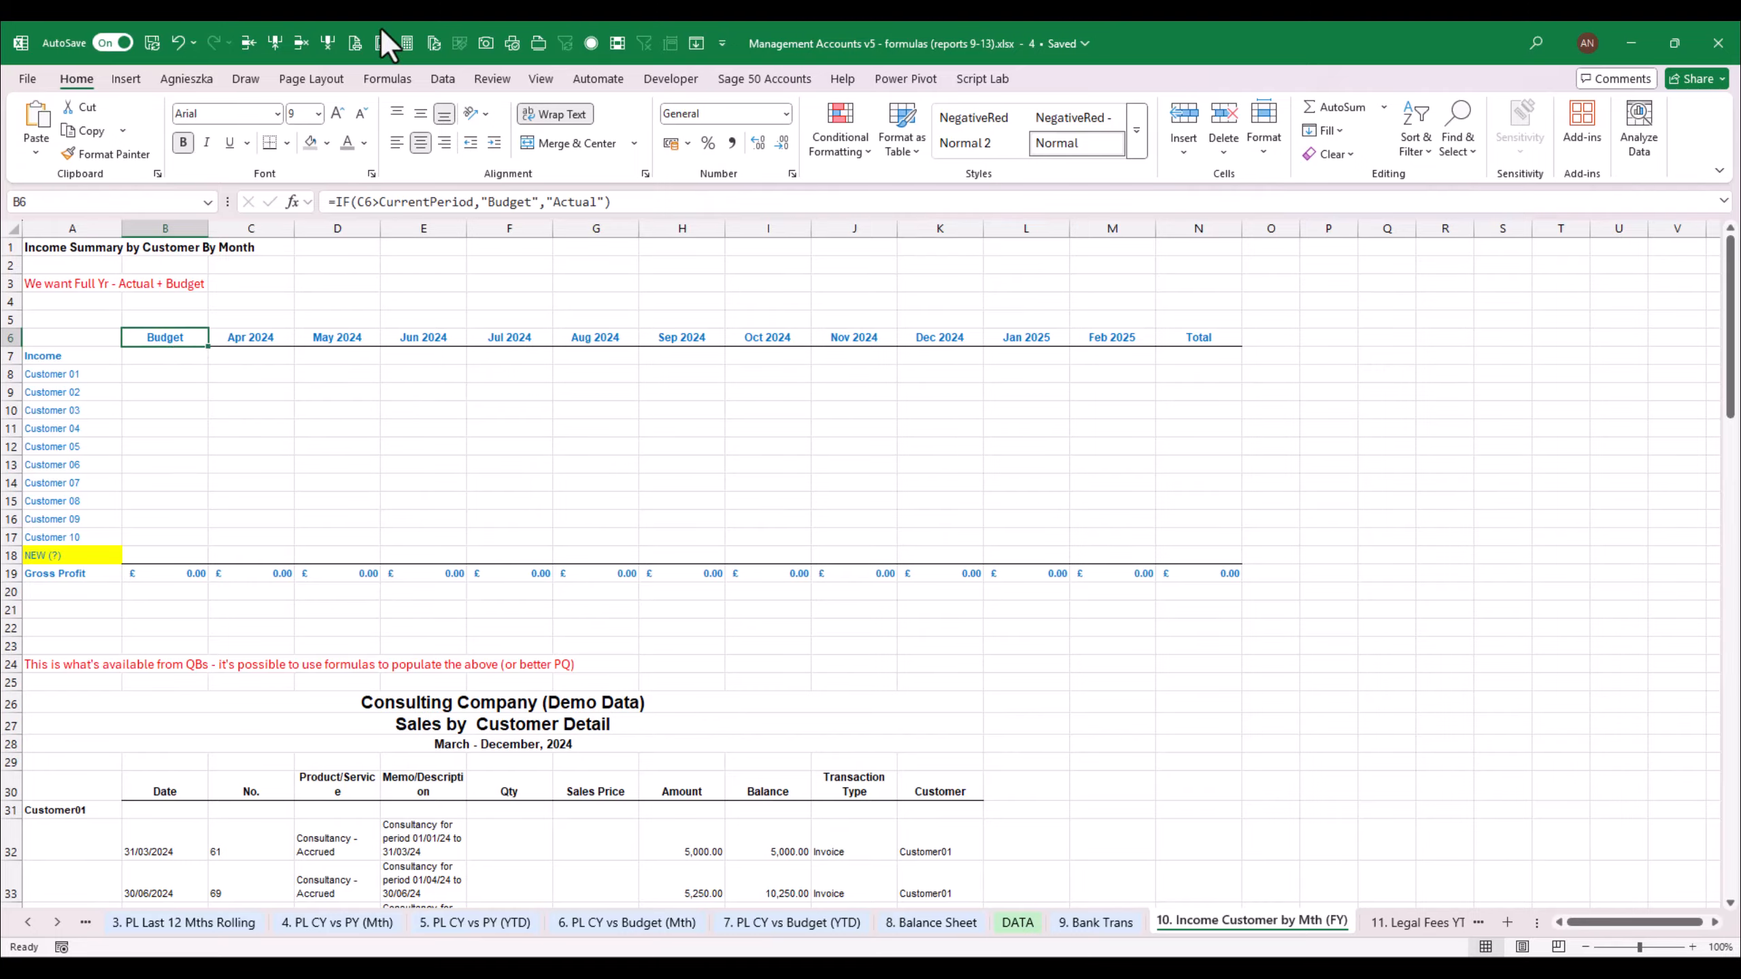
click(179, 45)
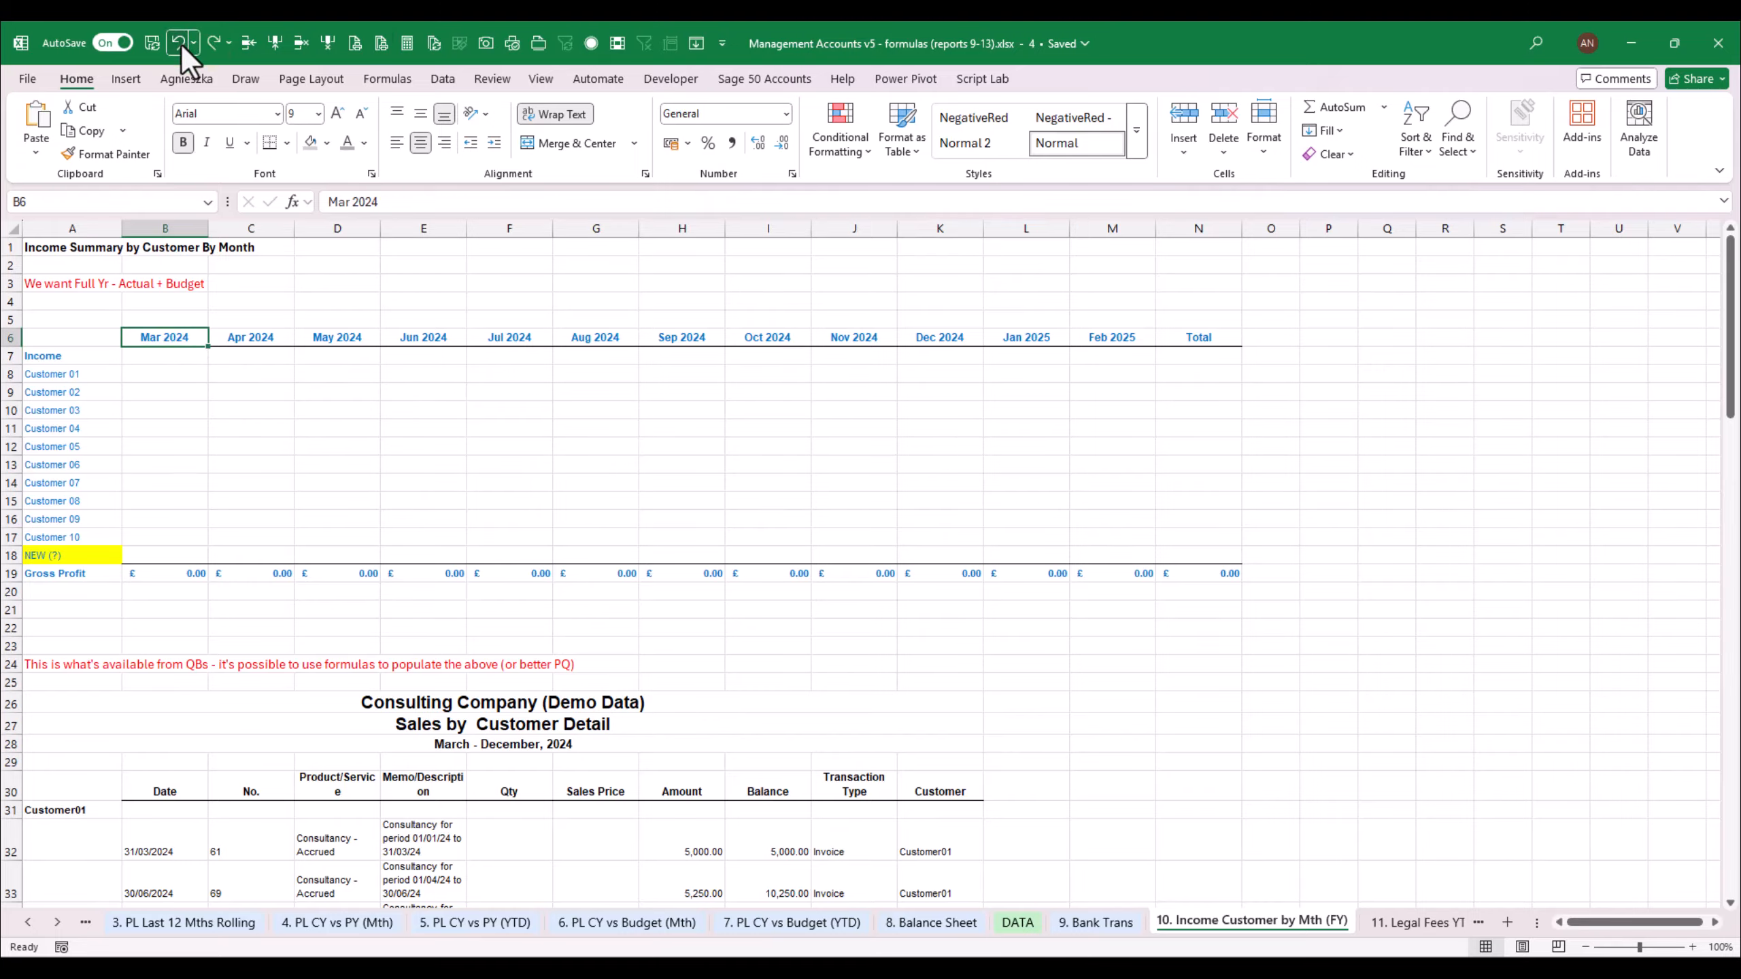
Enter =IF(C6>CurrentPeriod,"Budget","Actual") in B5 above the Mar 2024 heading and fill it across to M5
click(197, 320)
text(=IF(C6>CurrentPeriod,"Budget","Actual"))
key(ctrl+Return)
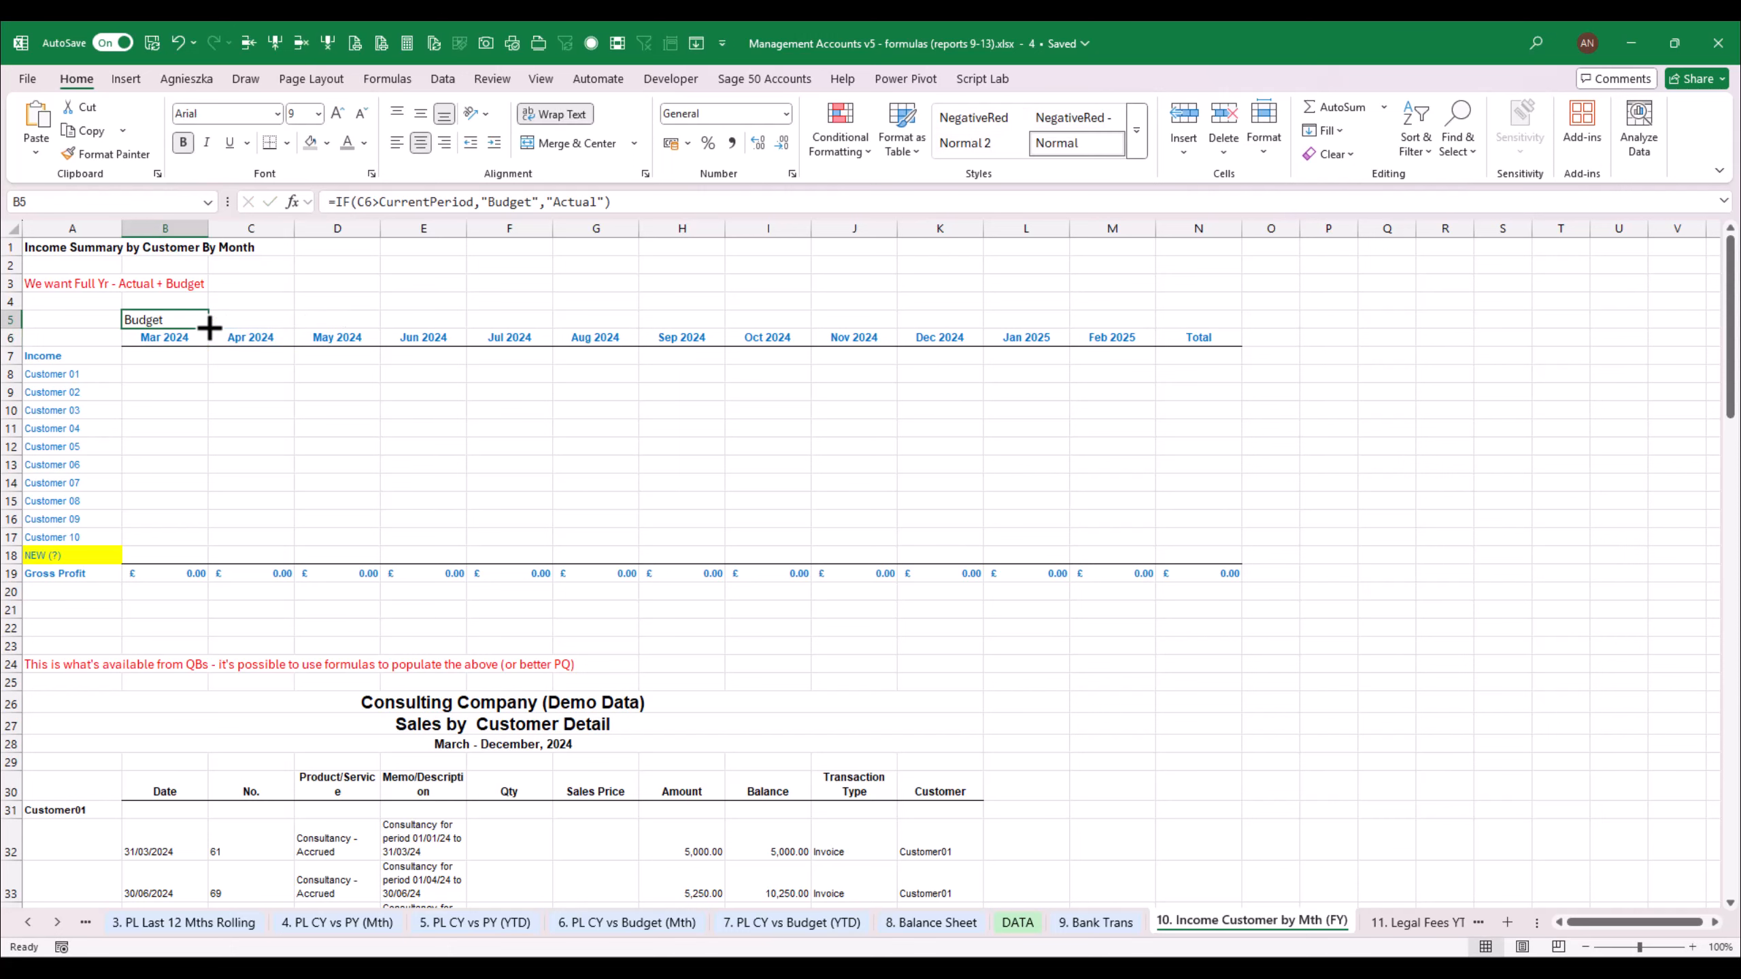
drag(210, 332, 1141, 340)
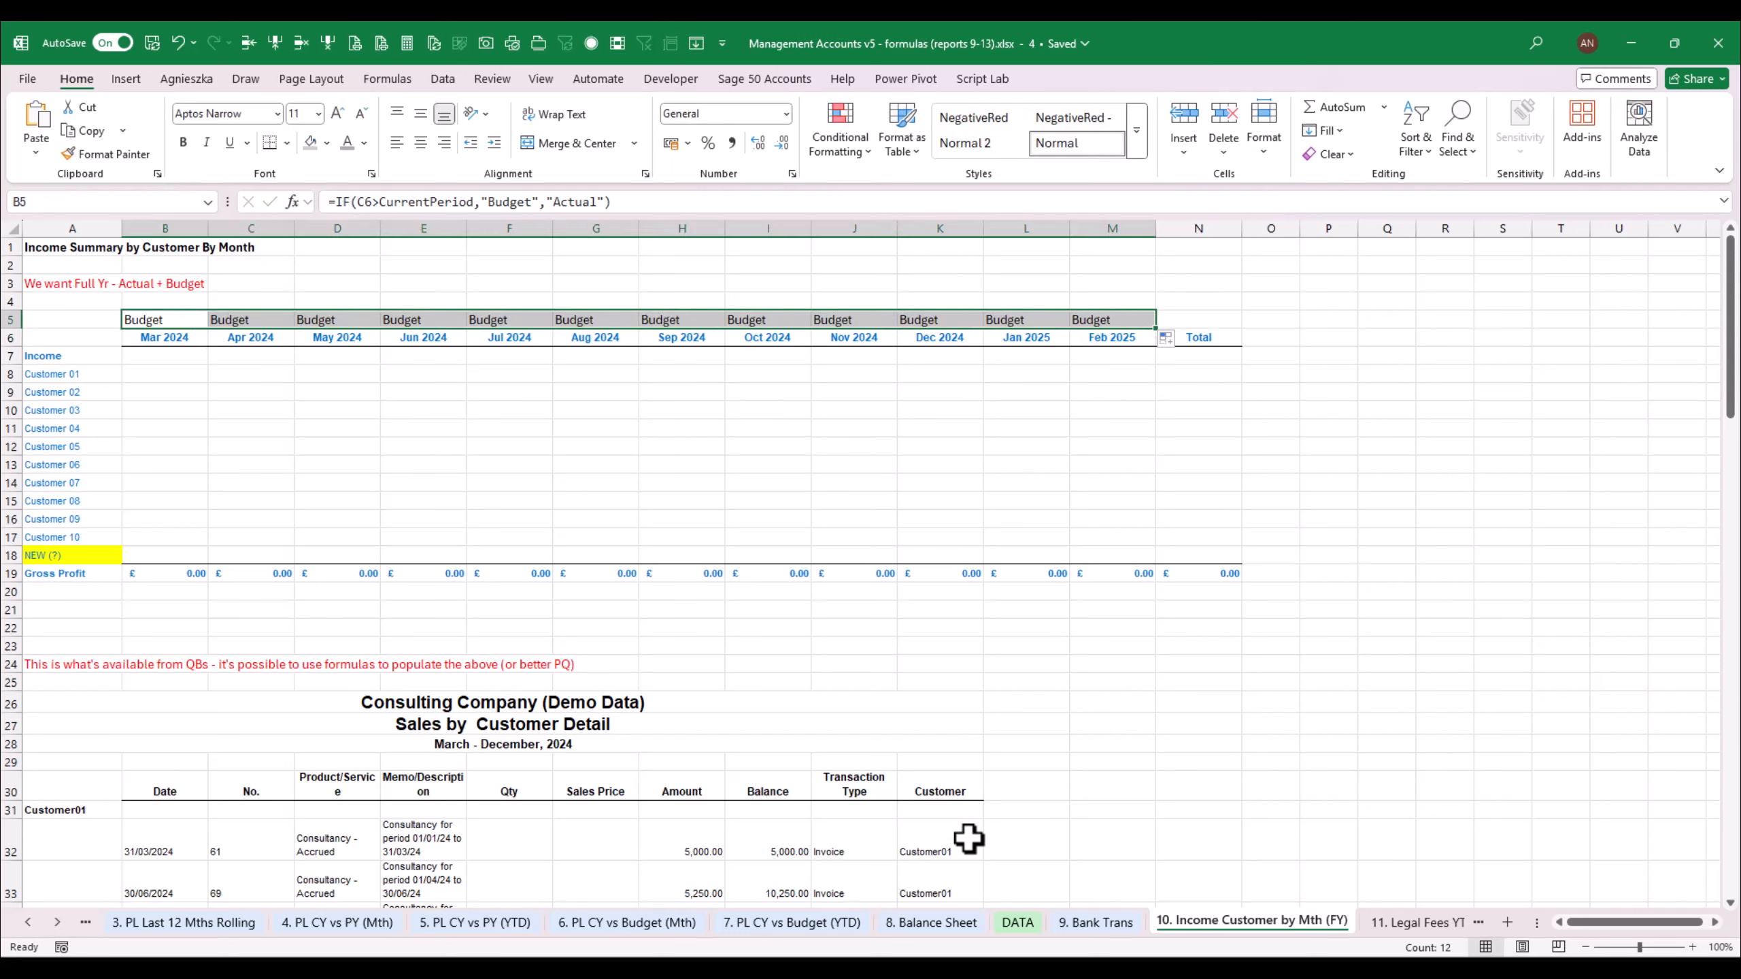
Copy the formatting of C7 on sheet 2. PL by Mth (Full Yr) onto B5:M5 of the income summary
click(31, 922)
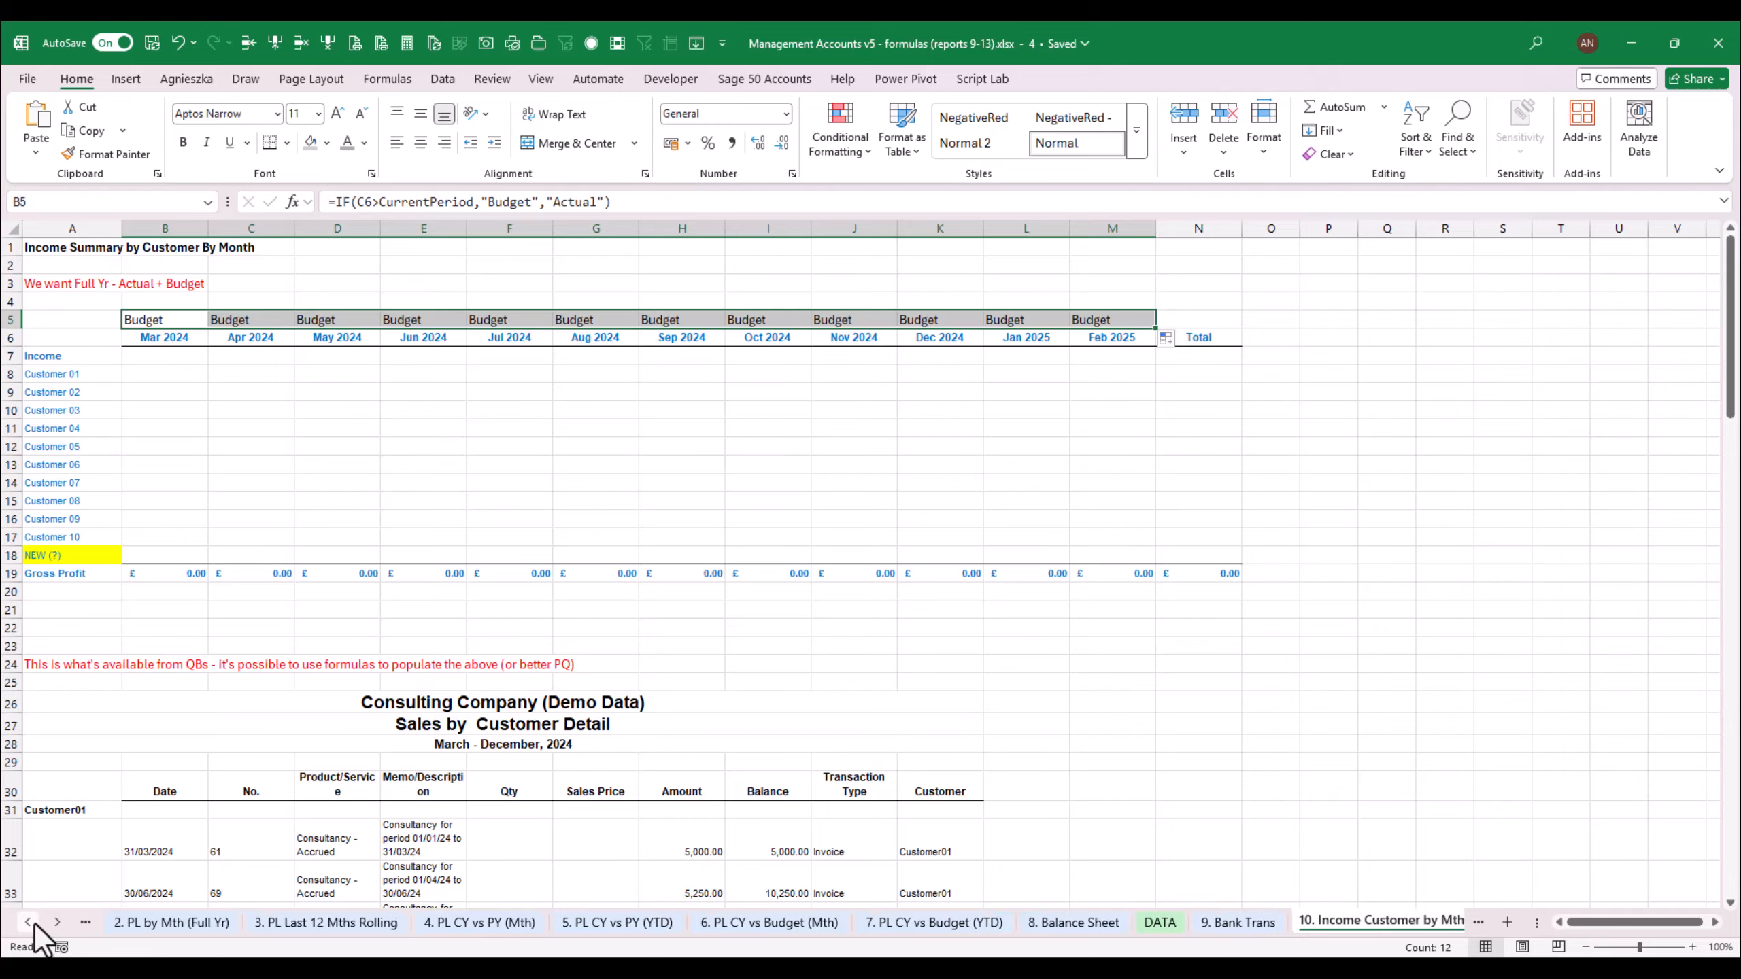
click(205, 923)
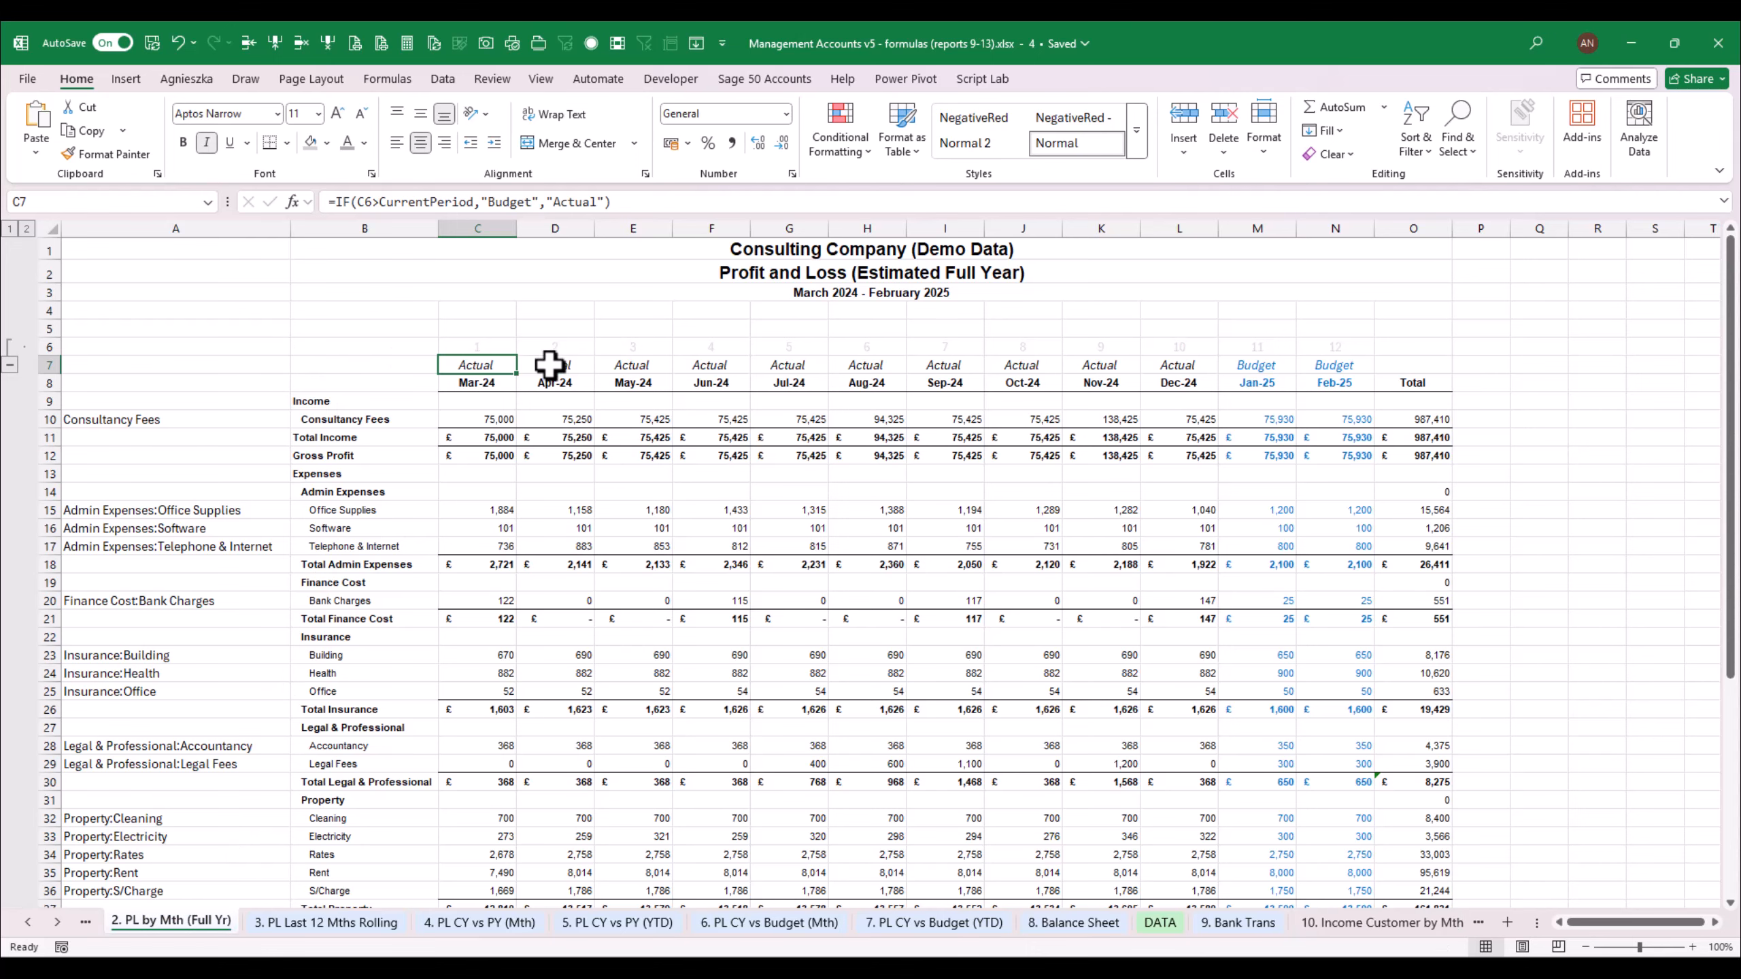
click(132, 157)
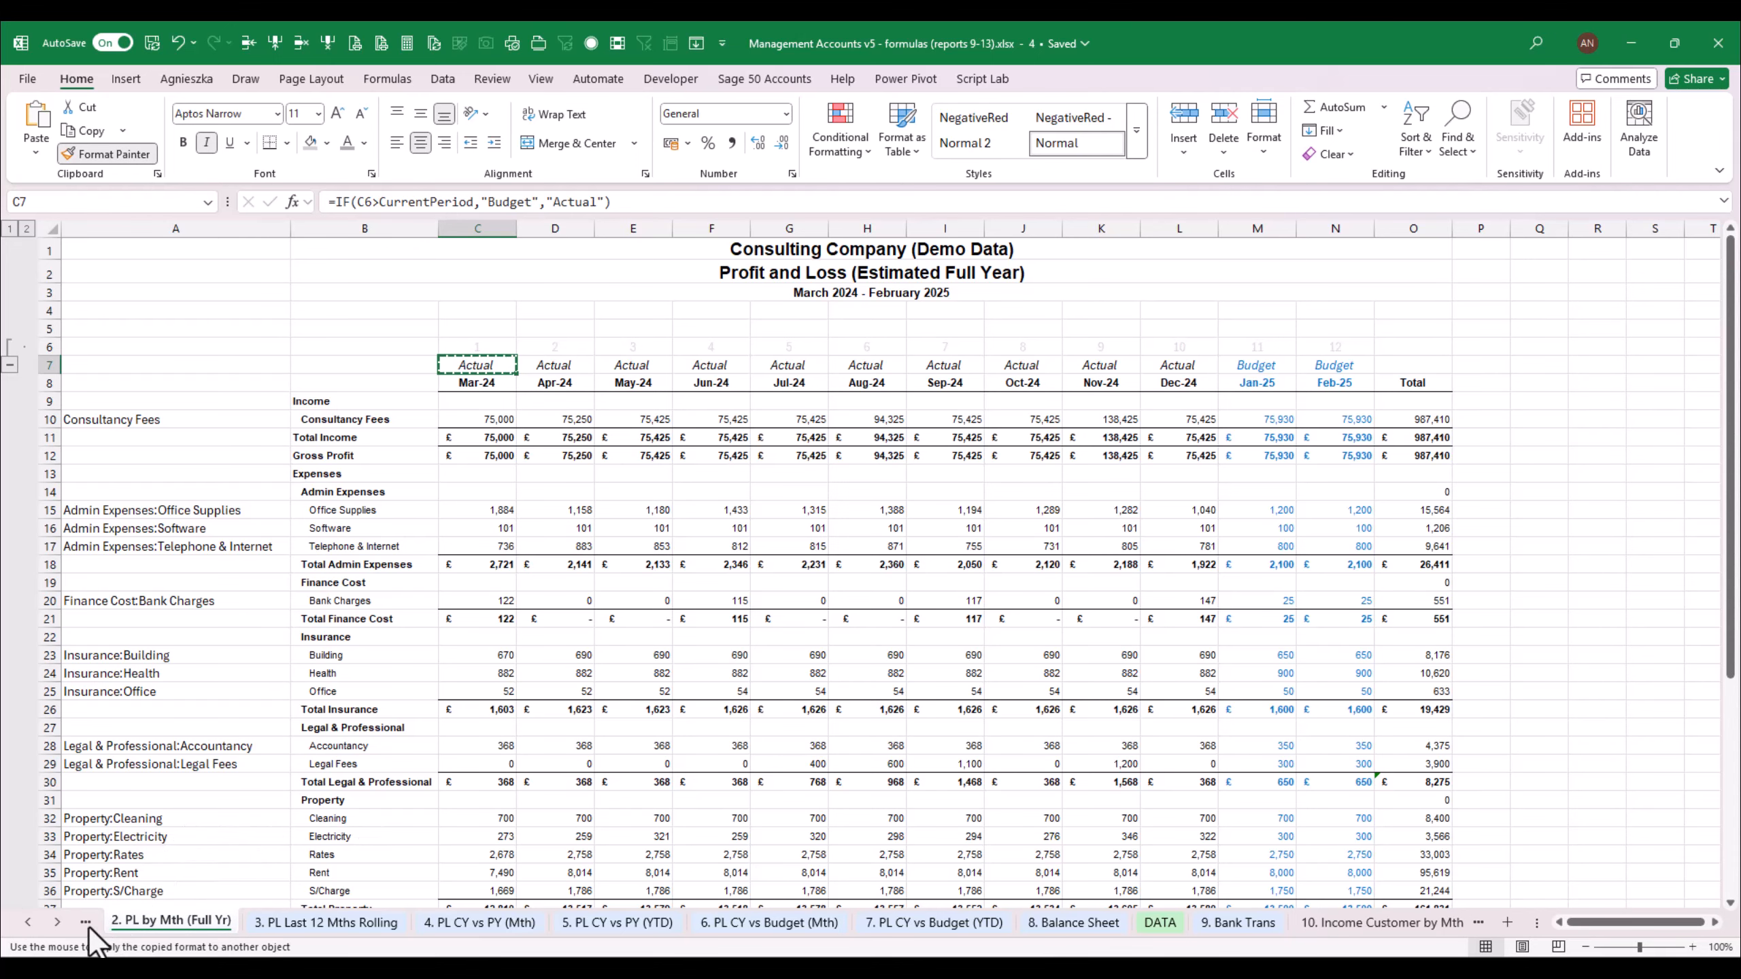
click(57, 922)
click(57, 922)
click(1090, 923)
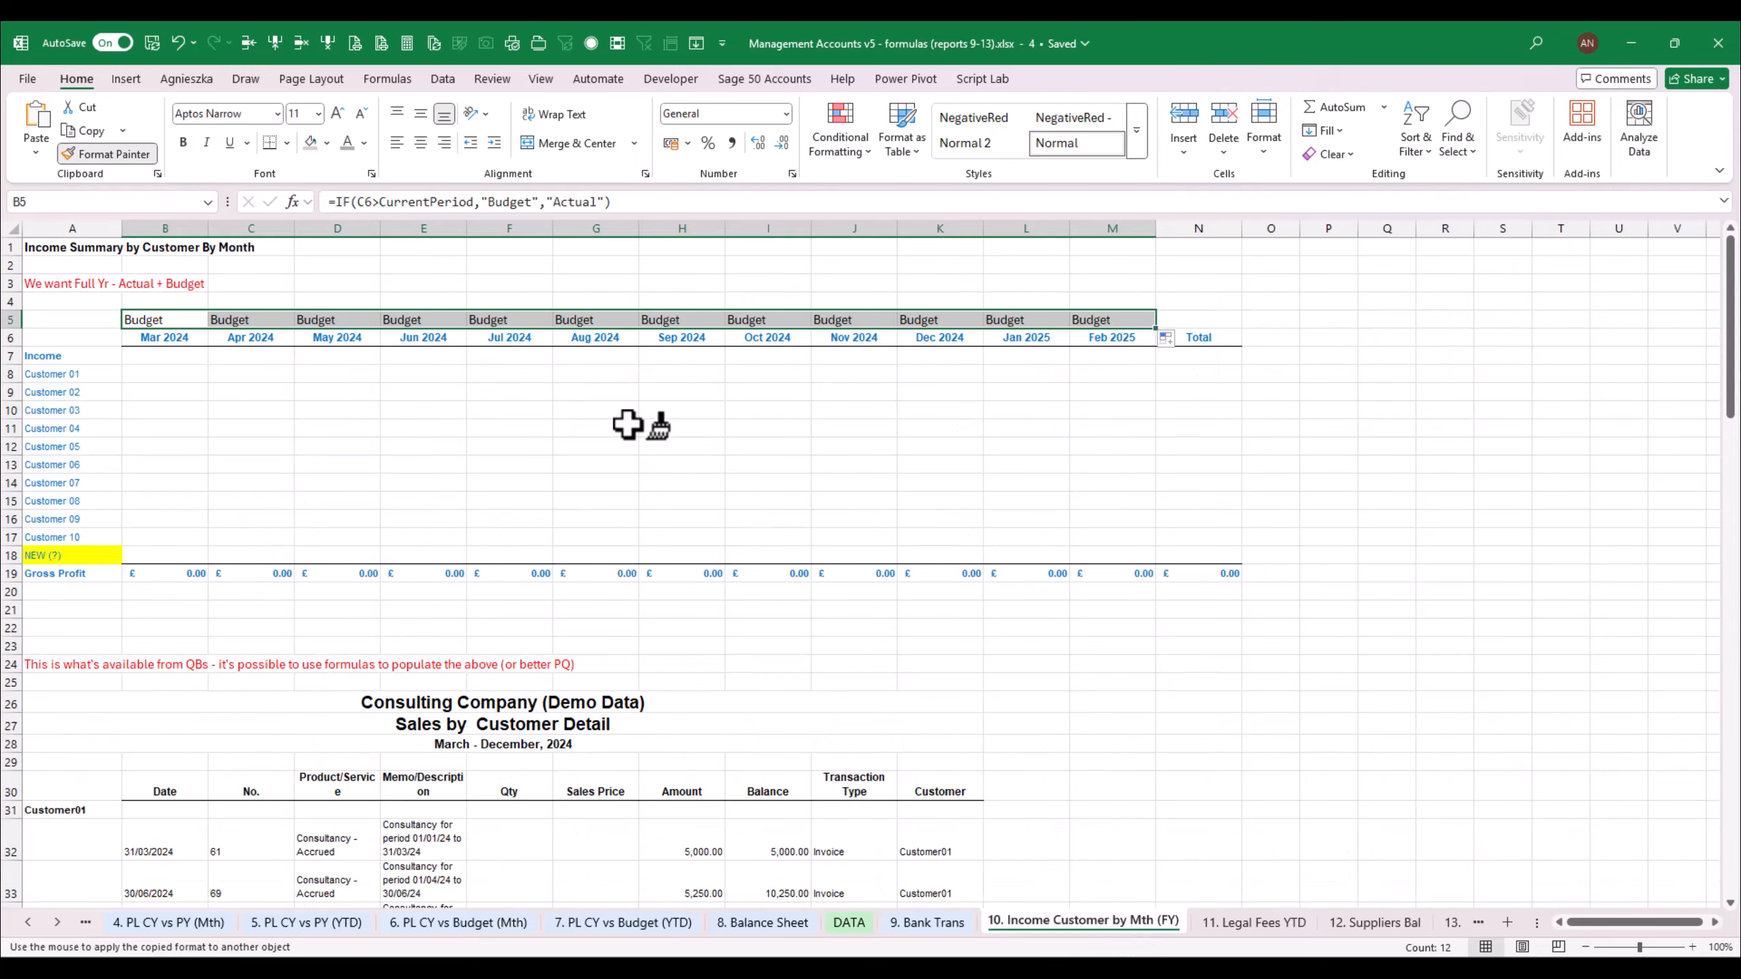
click(199, 323)
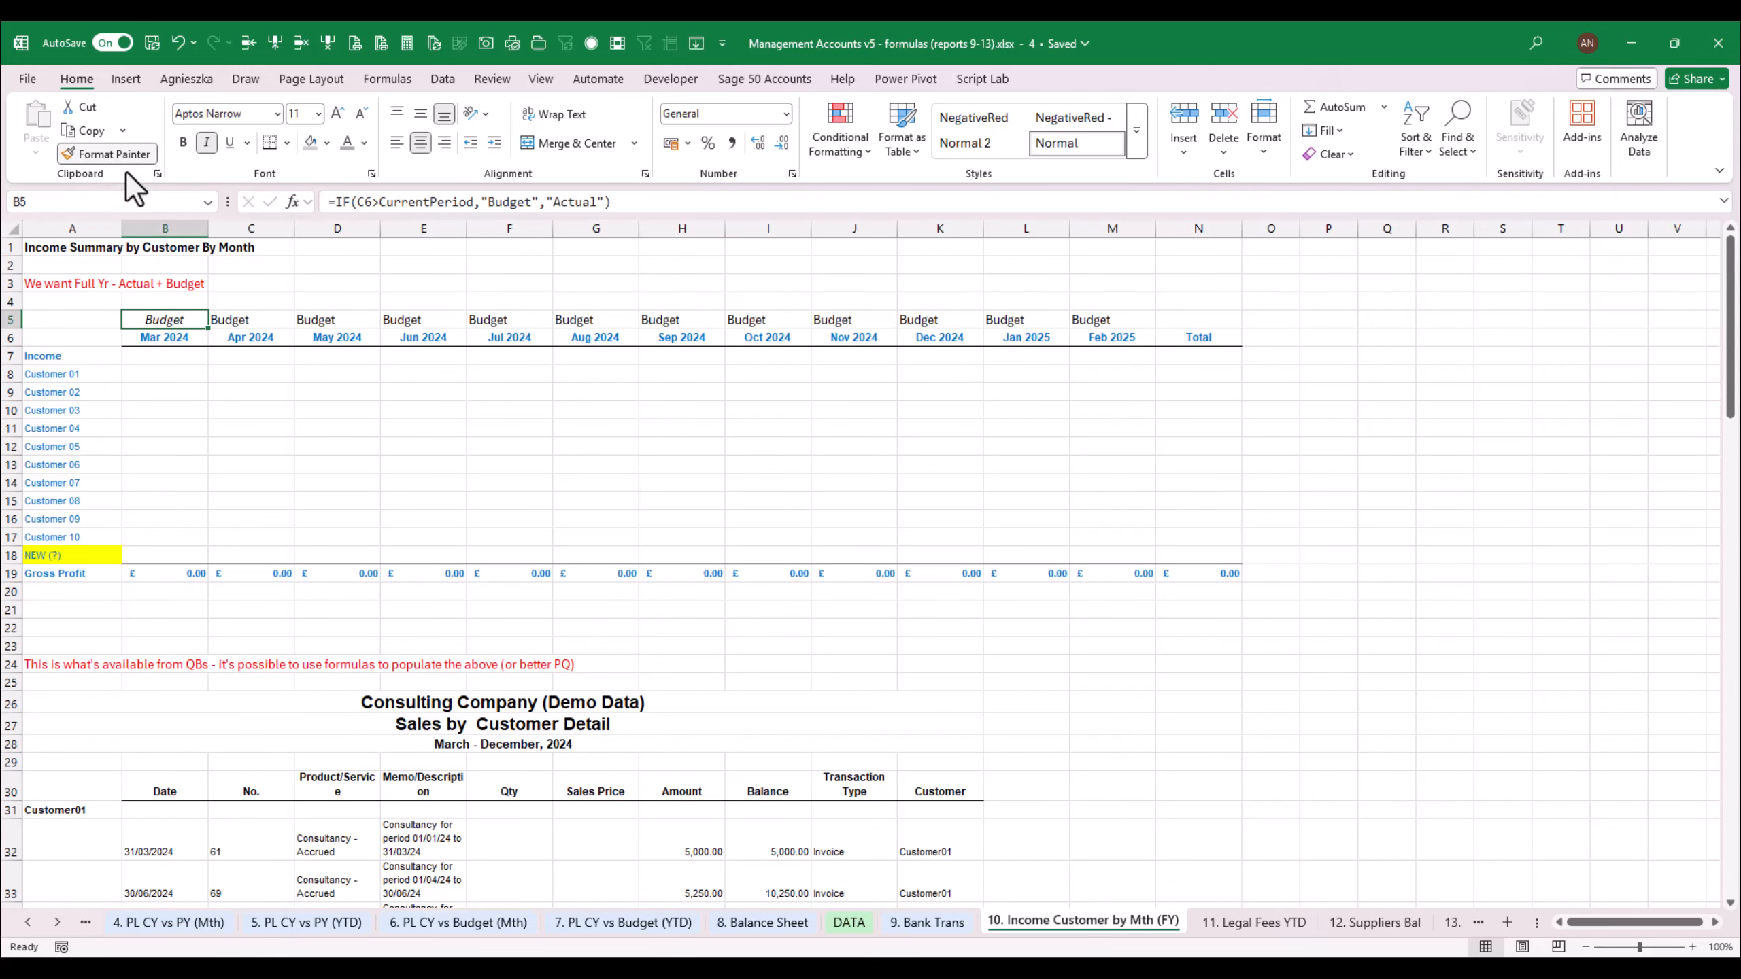
drag(253, 320, 1110, 320)
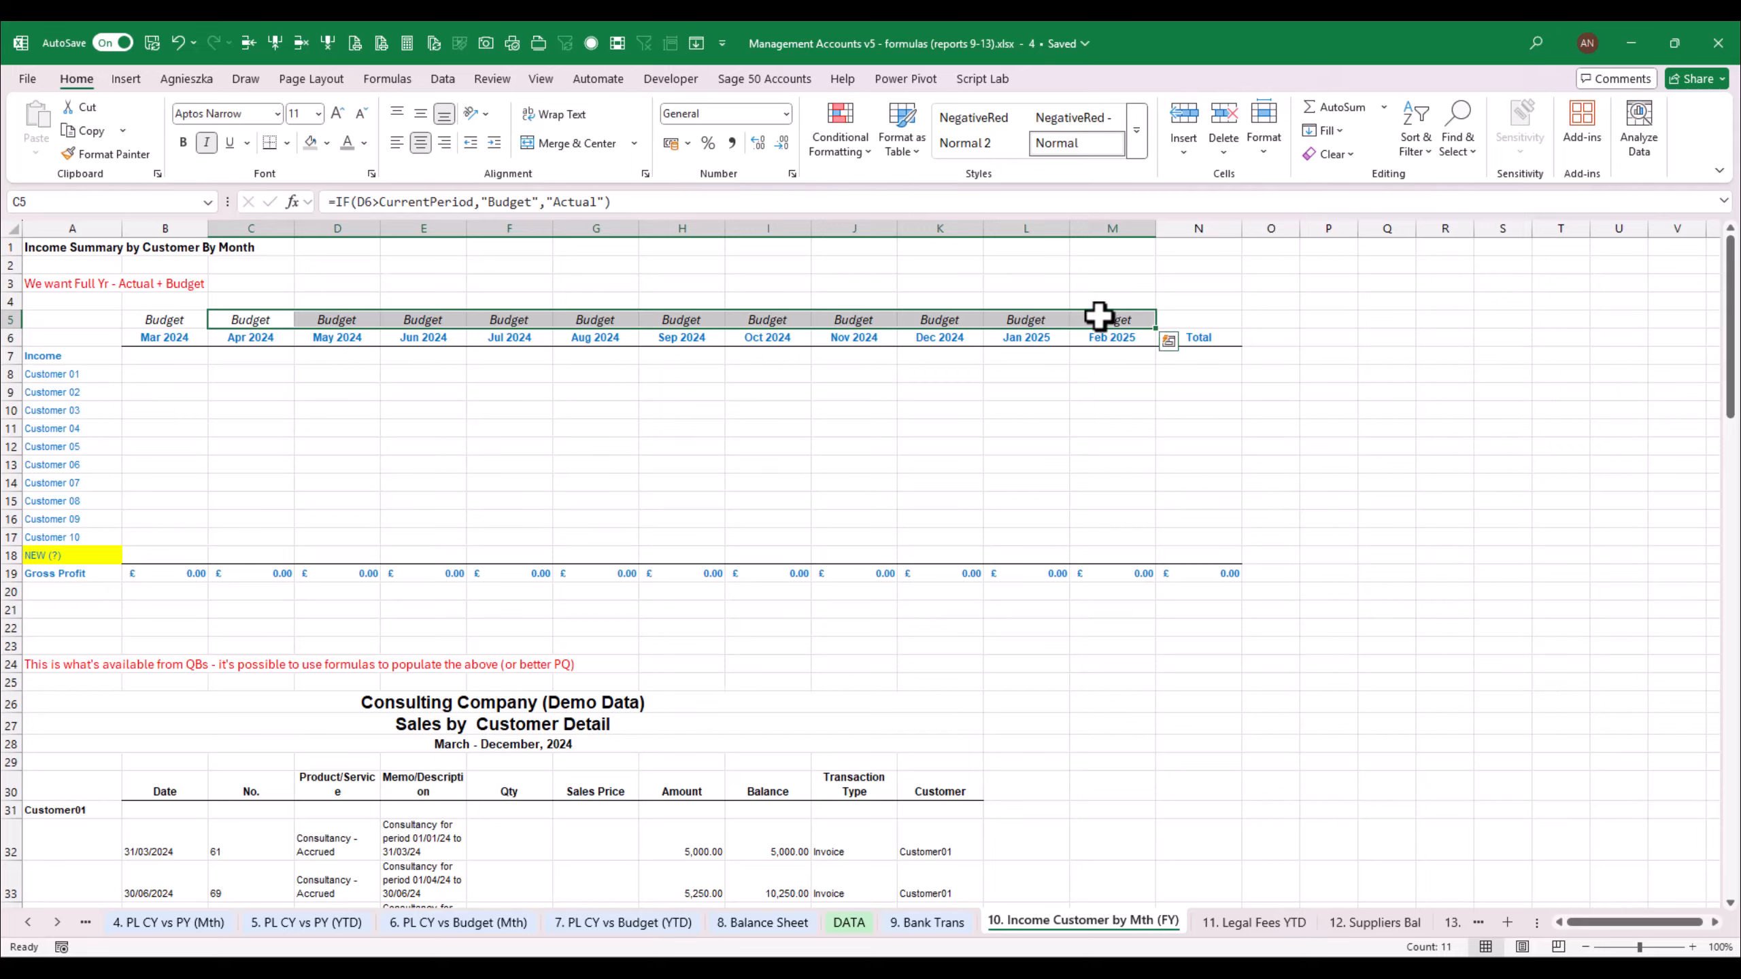
Check which cell the Actual/Budget formula references in B5 and in C7 on sheet 2. PL by Mth (Full Yr)
click(187, 322)
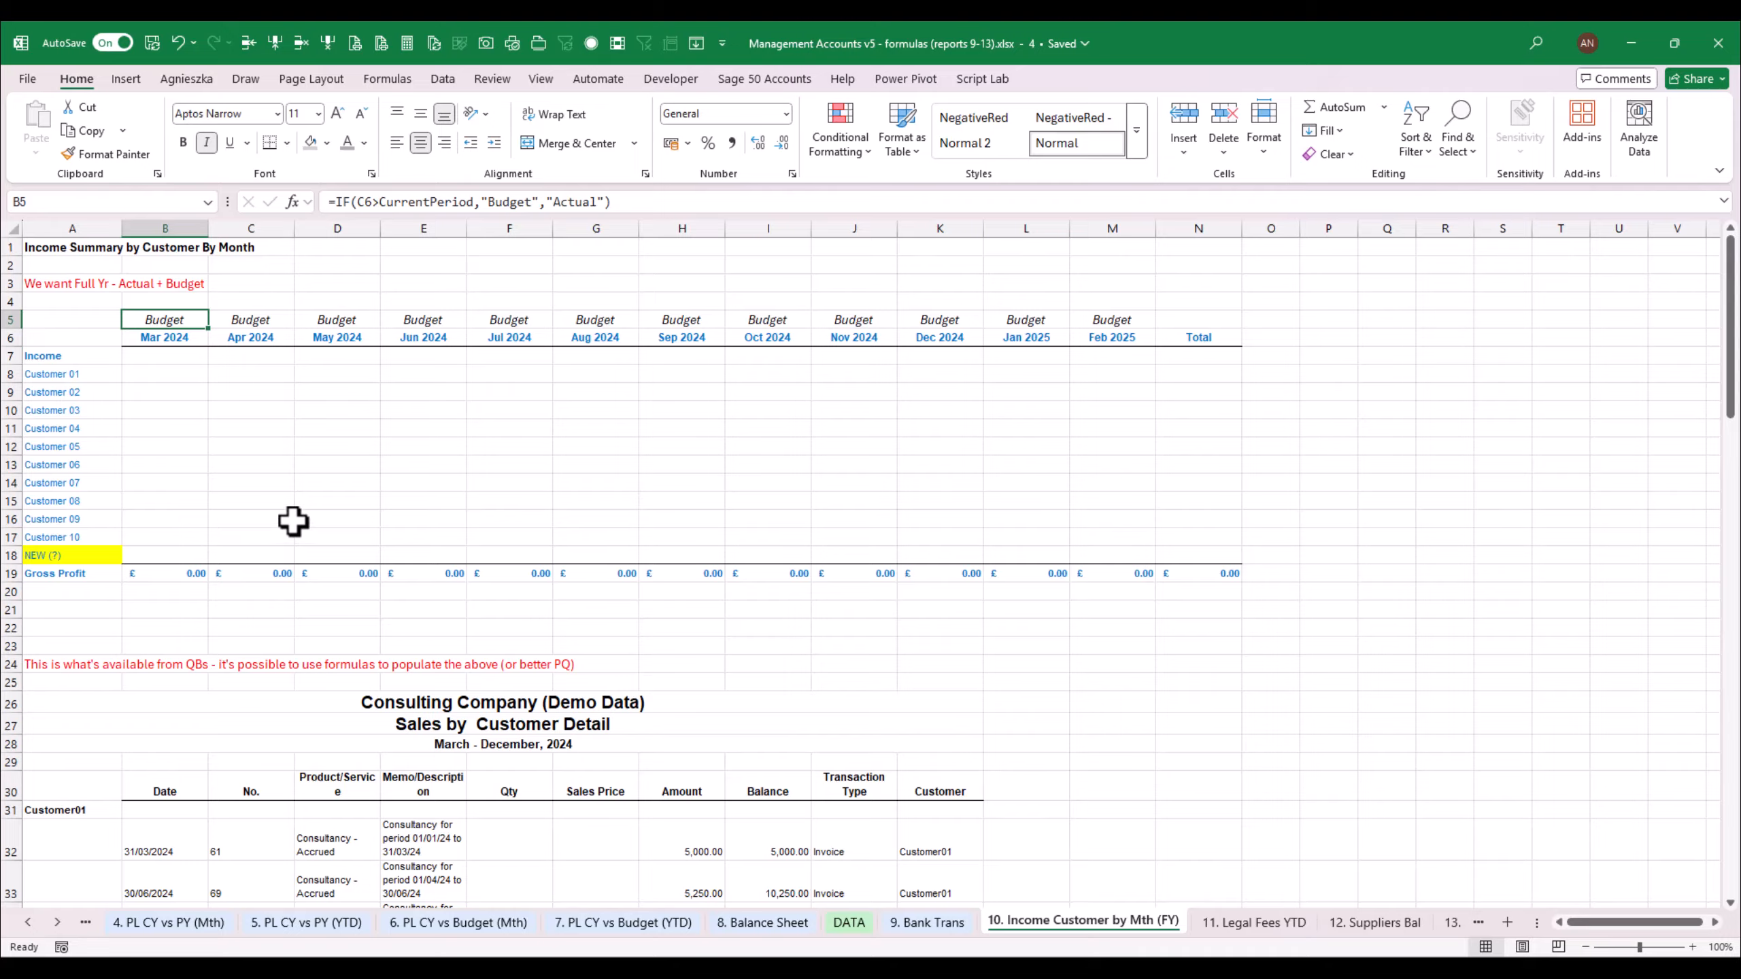
key(F2)
key(Escape)
click(26, 922)
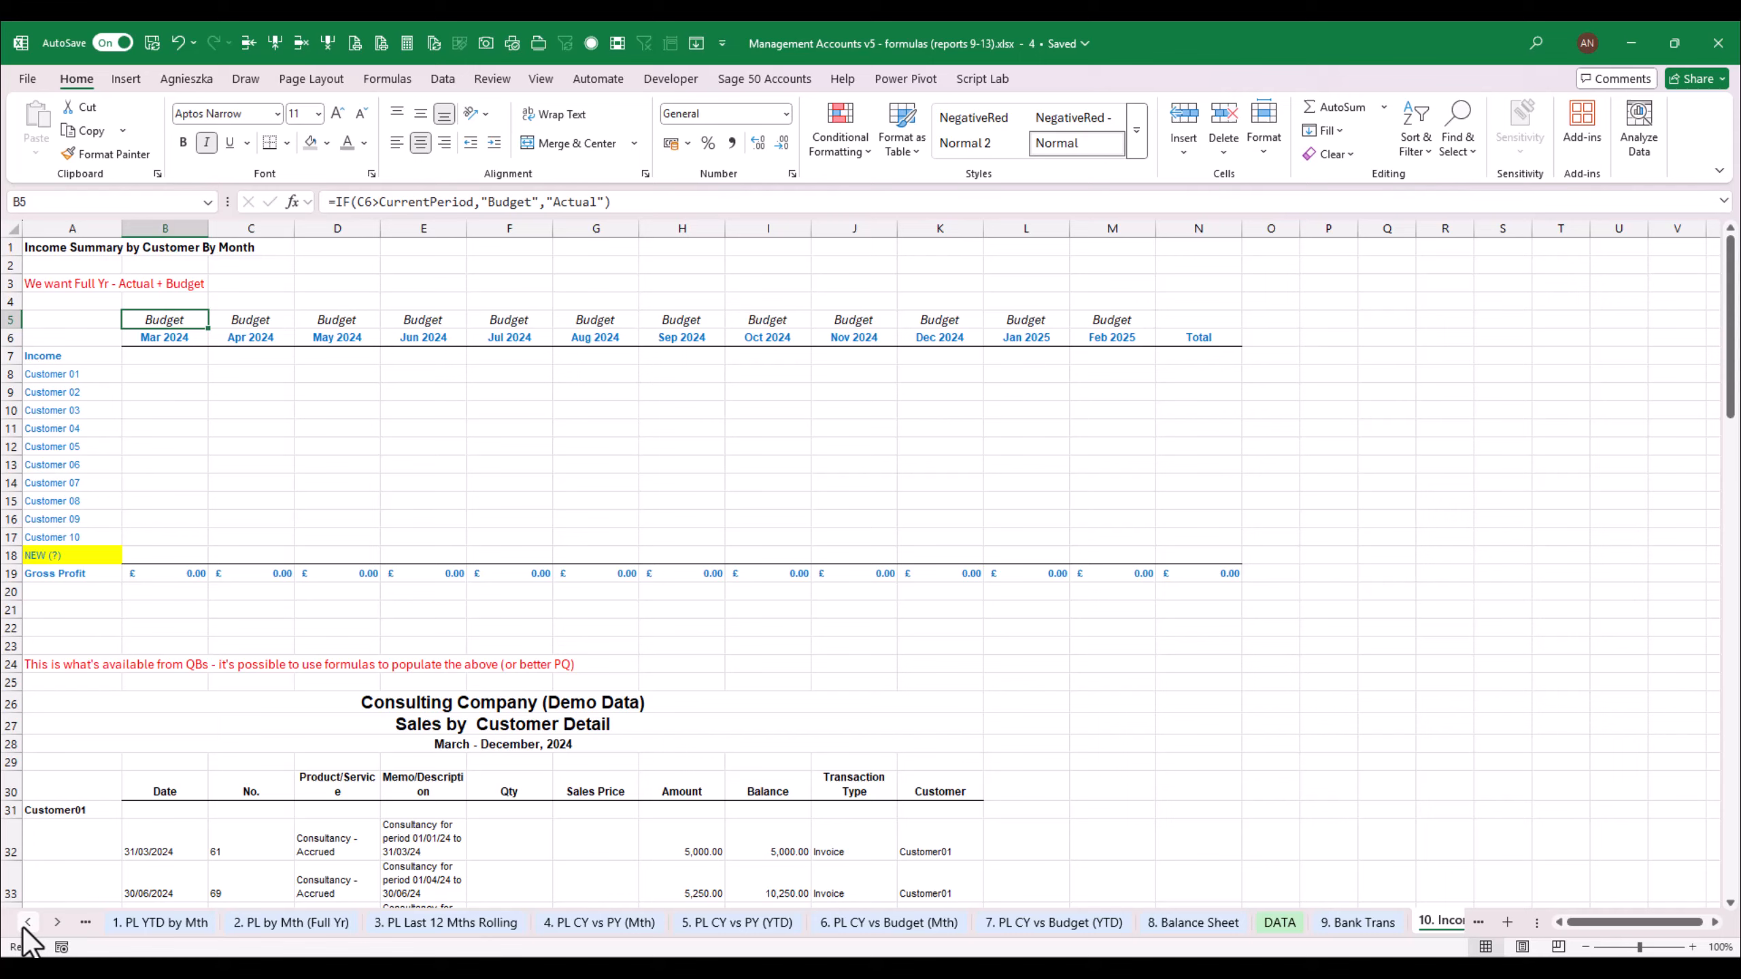
click(279, 925)
key(F2)
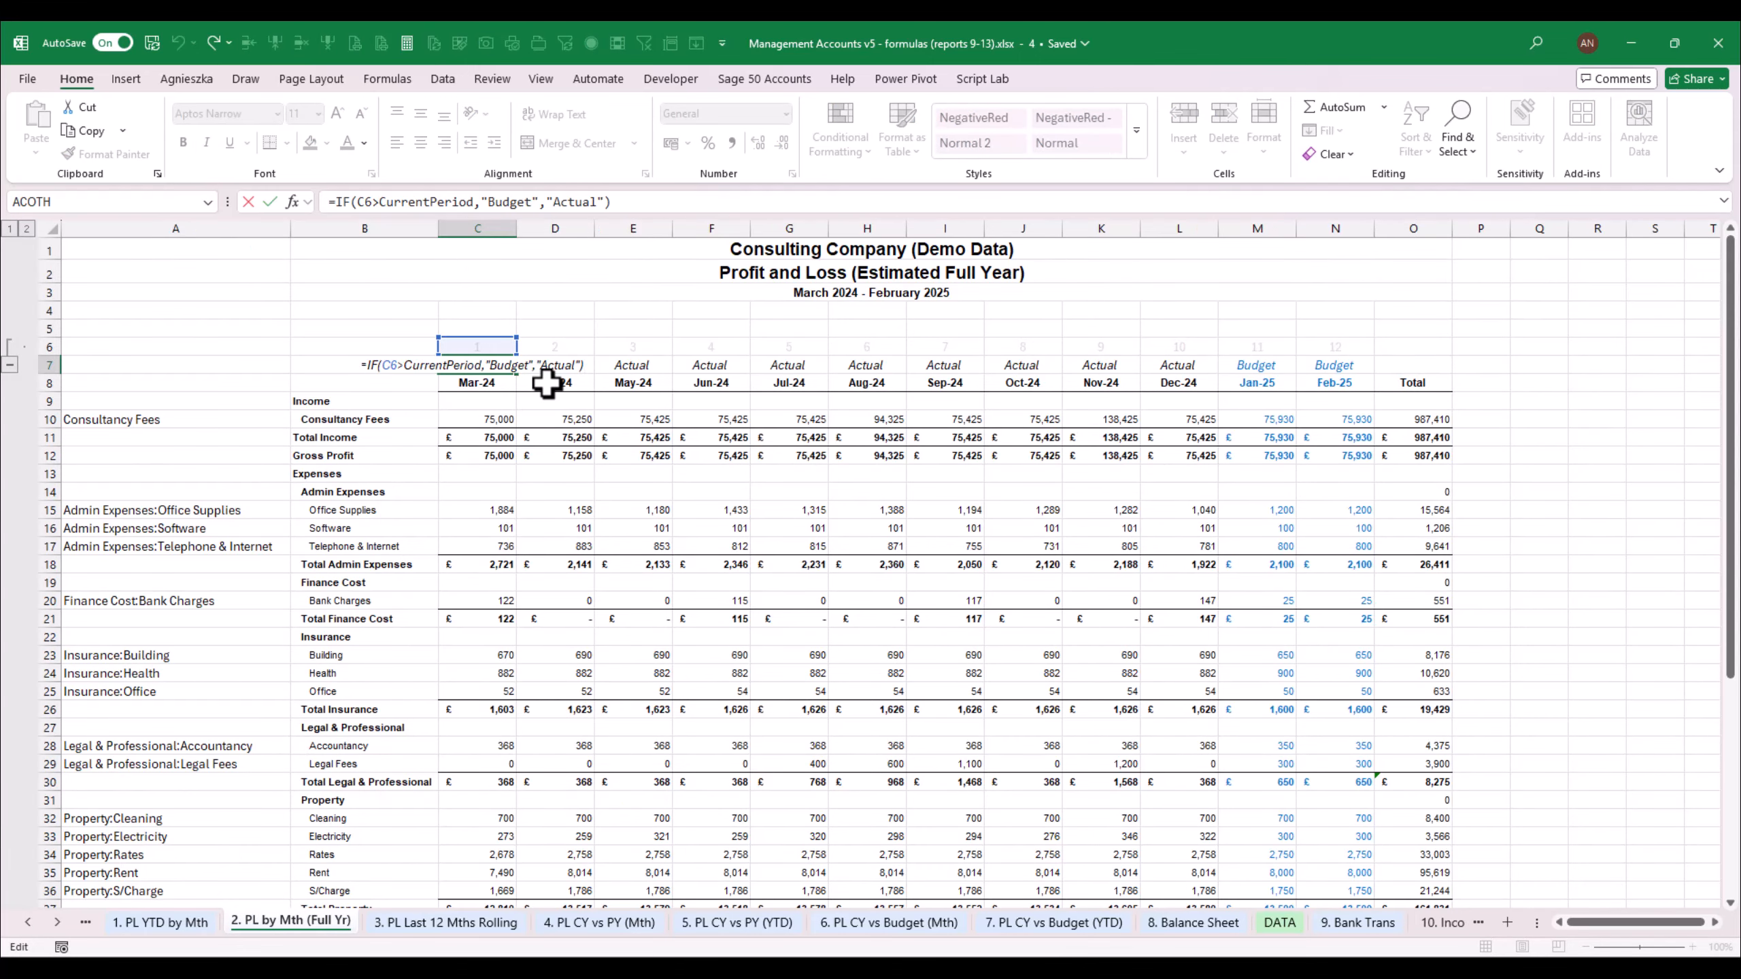
key(Escape)
Copy period numbers 1 to 12 from C6:N6 into row 4 of the income summary, starting at B4, and insert a blank row above them
drag(497, 346, 1364, 346)
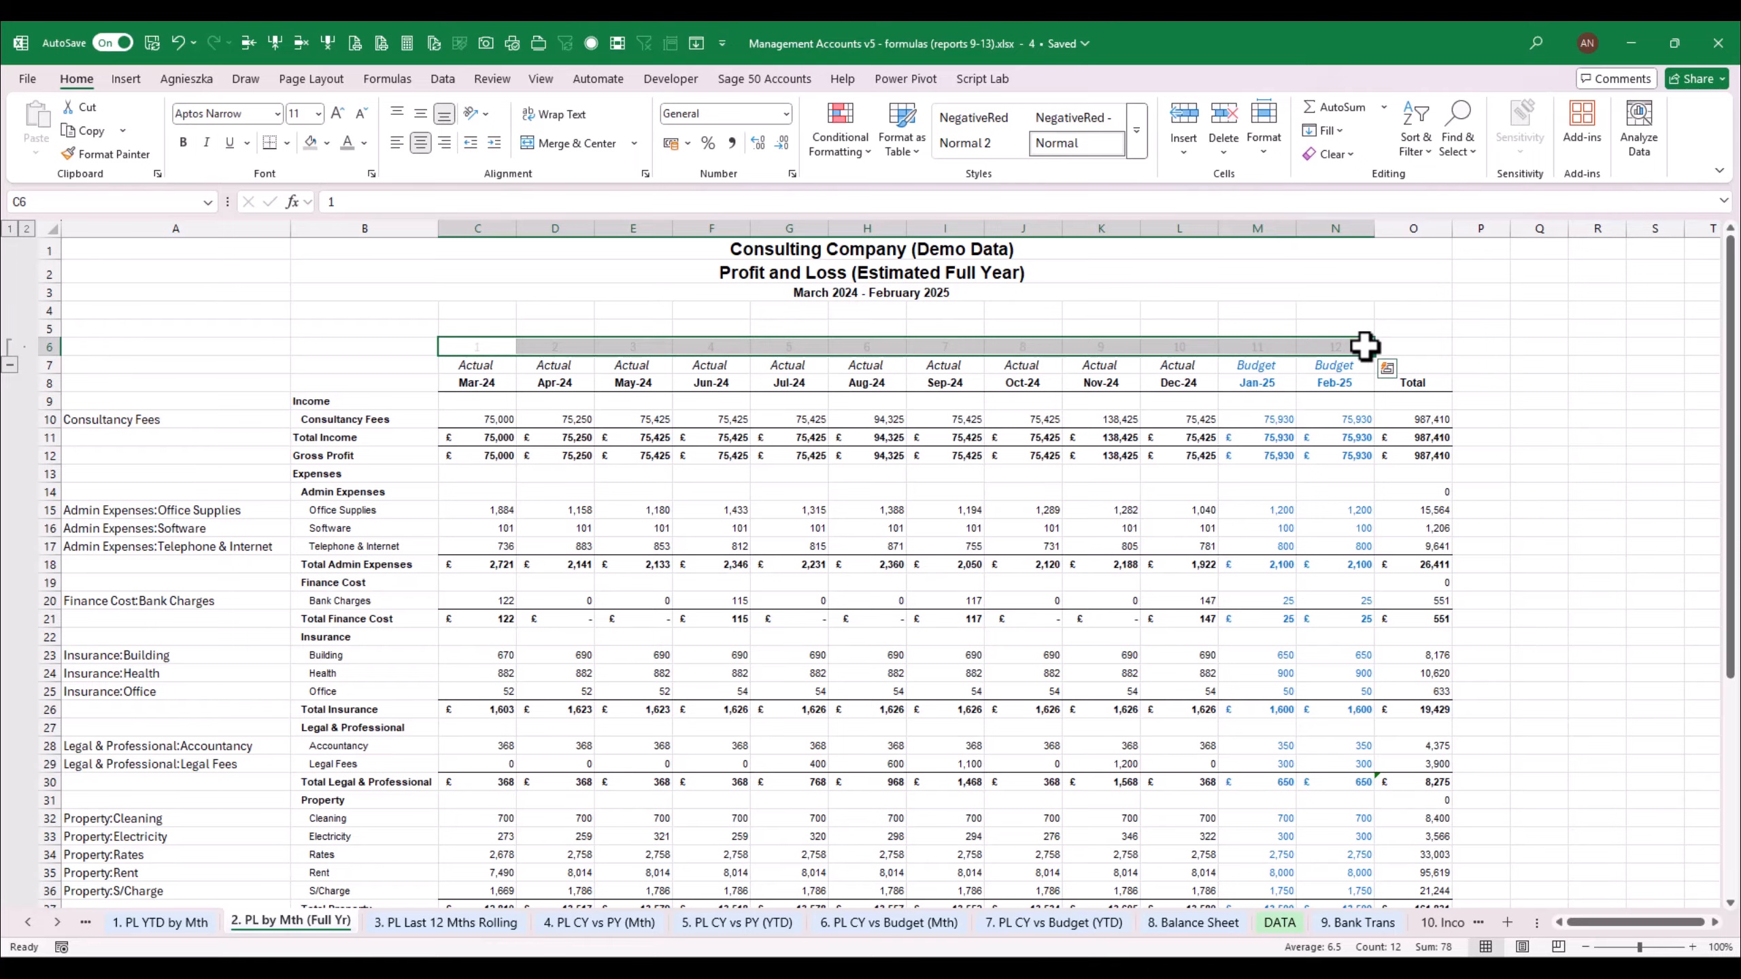
key(ctrl+c)
click(1440, 923)
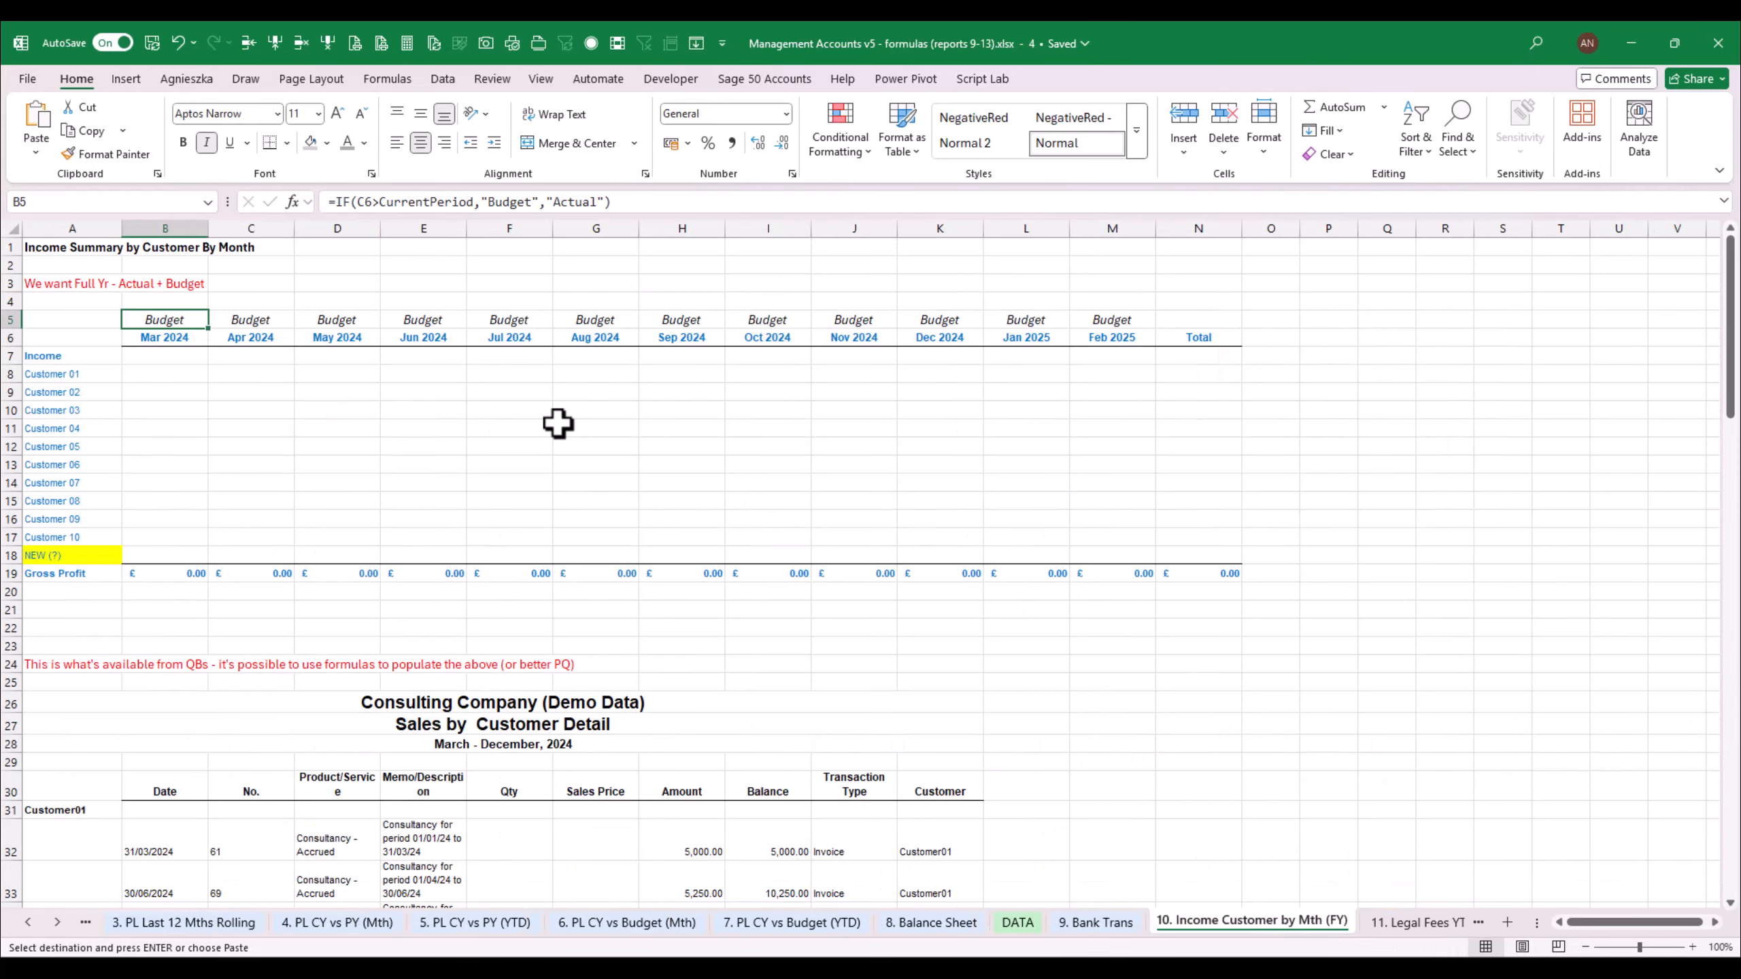
click(187, 302)
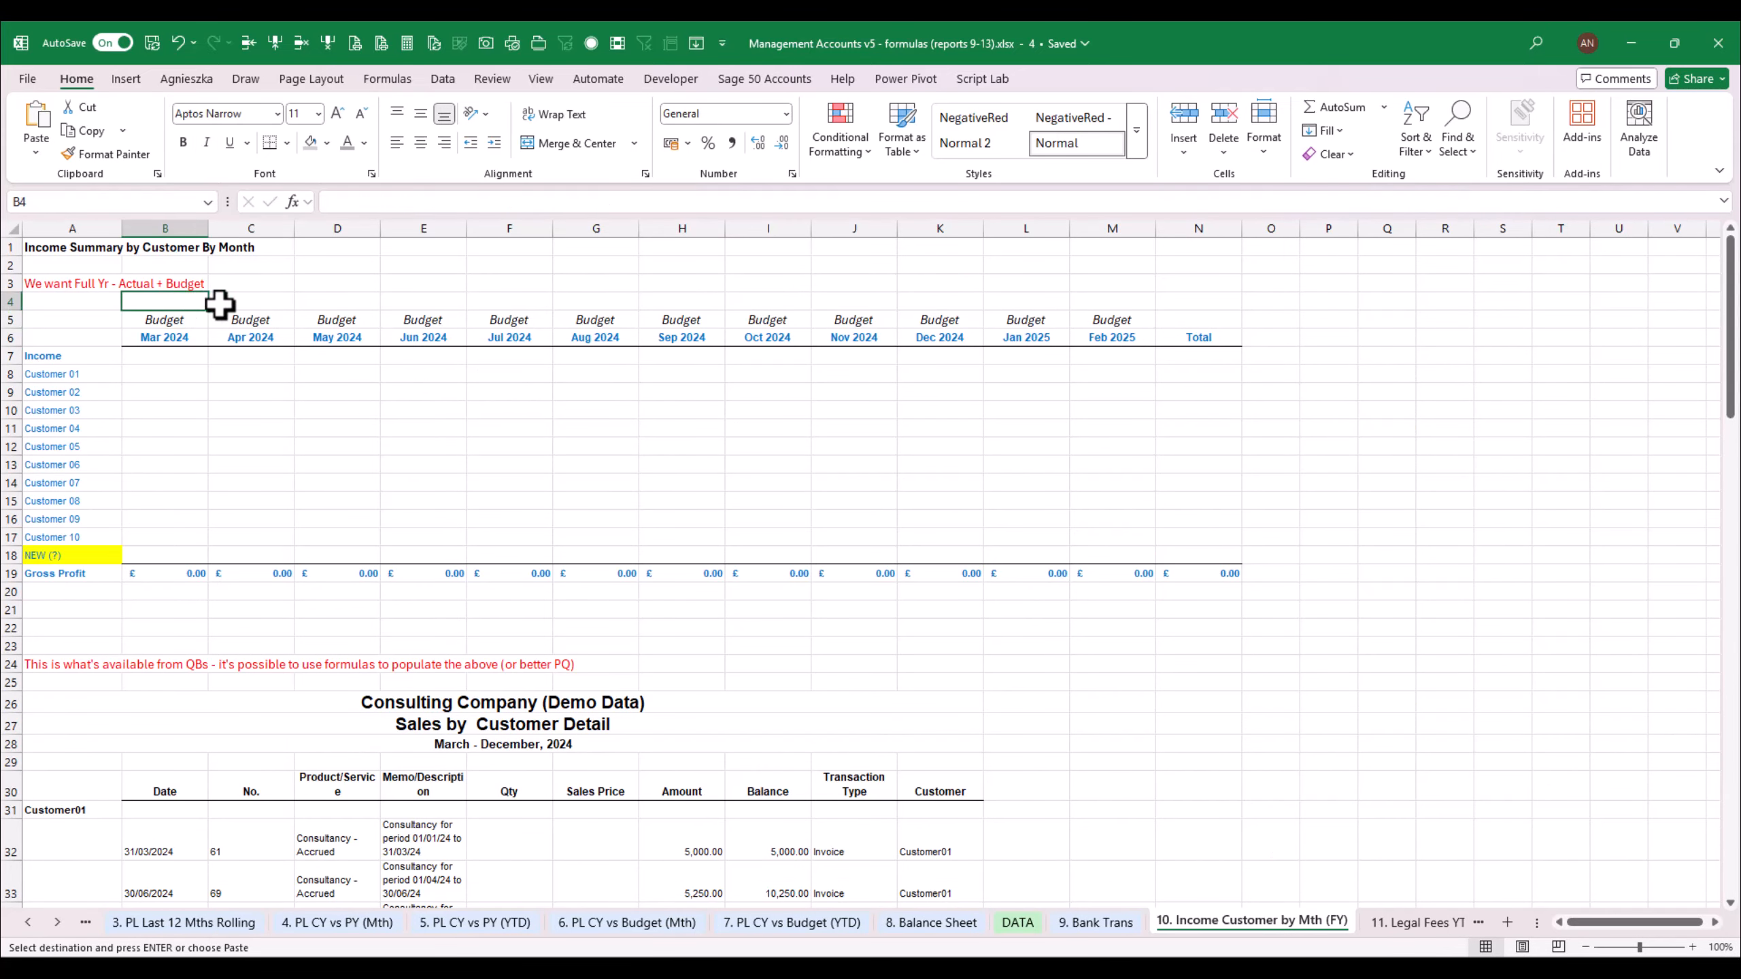
key(ctrl+v)
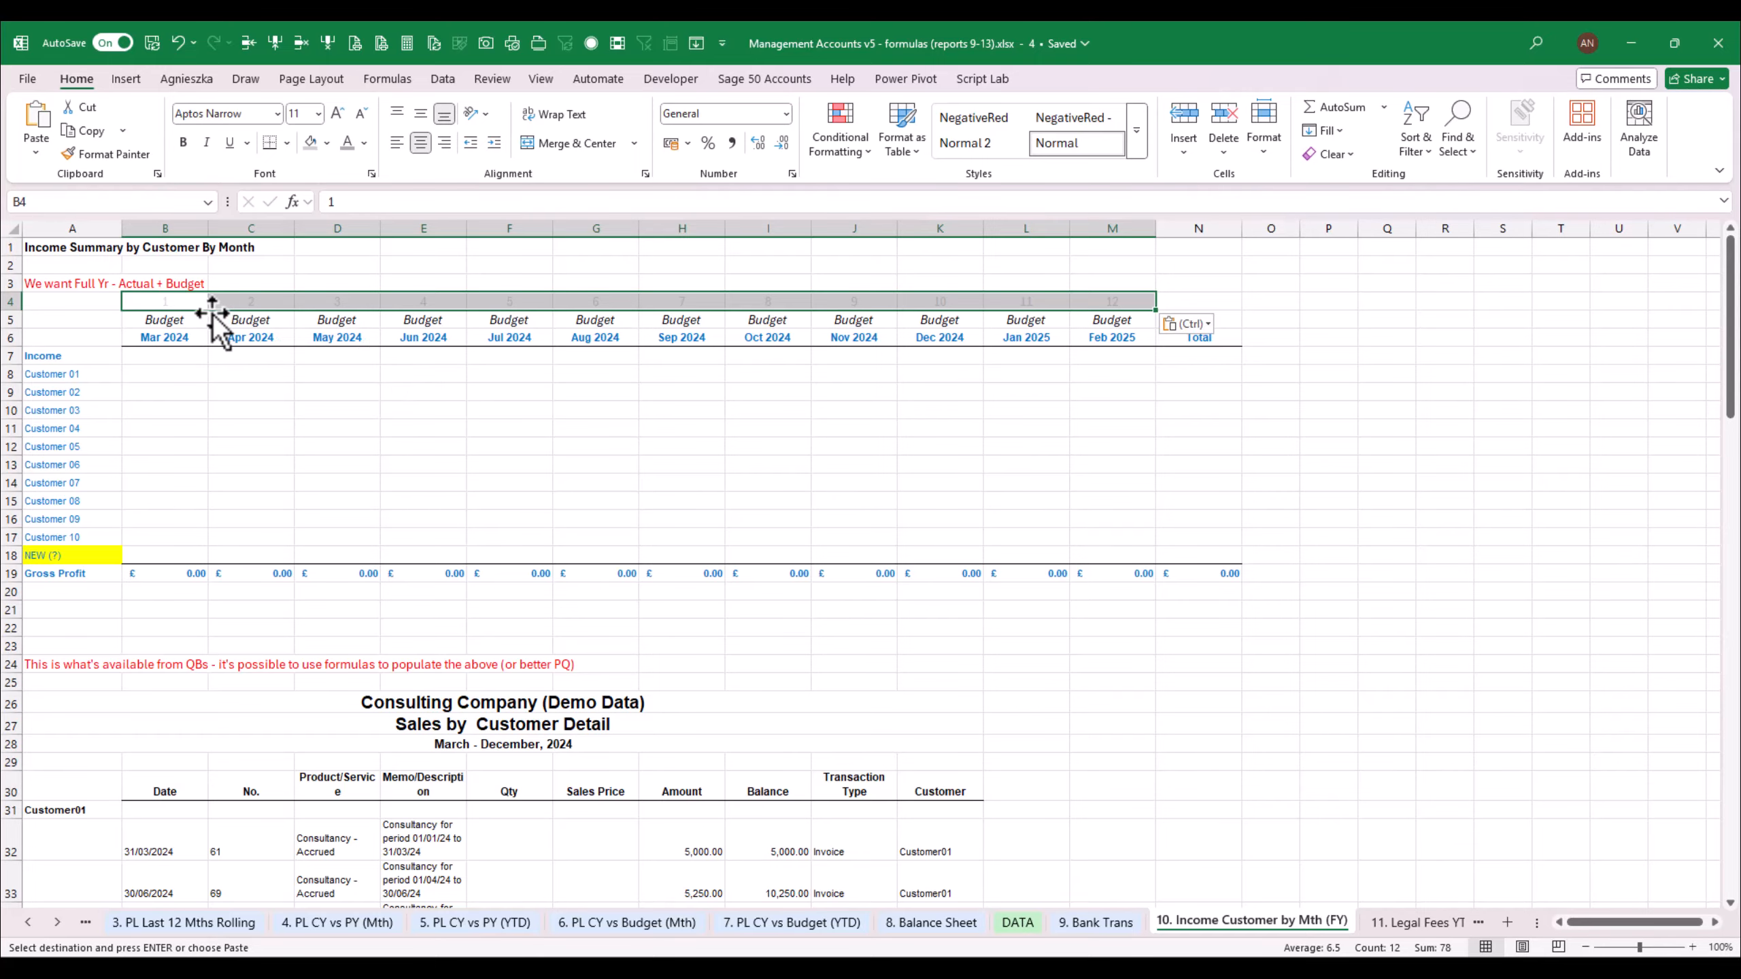
click(175, 302)
click(247, 44)
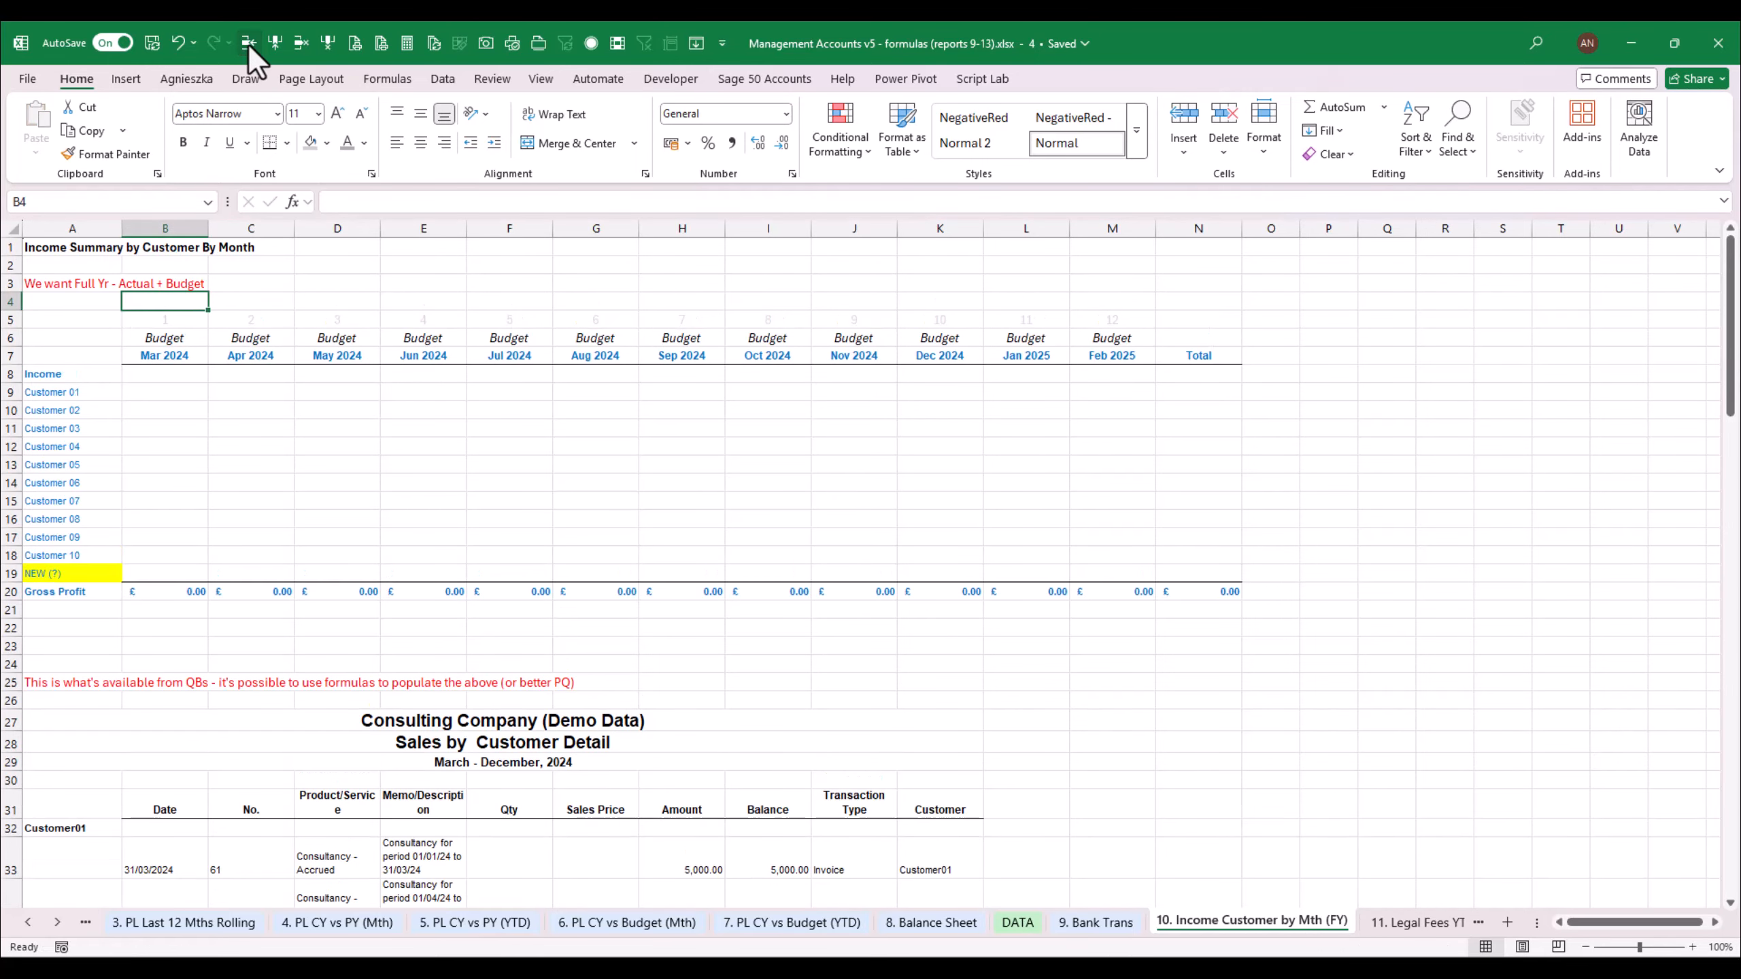
Change the cell reference in B6's Actual/Budget formula to B6
click(176, 351)
click(175, 338)
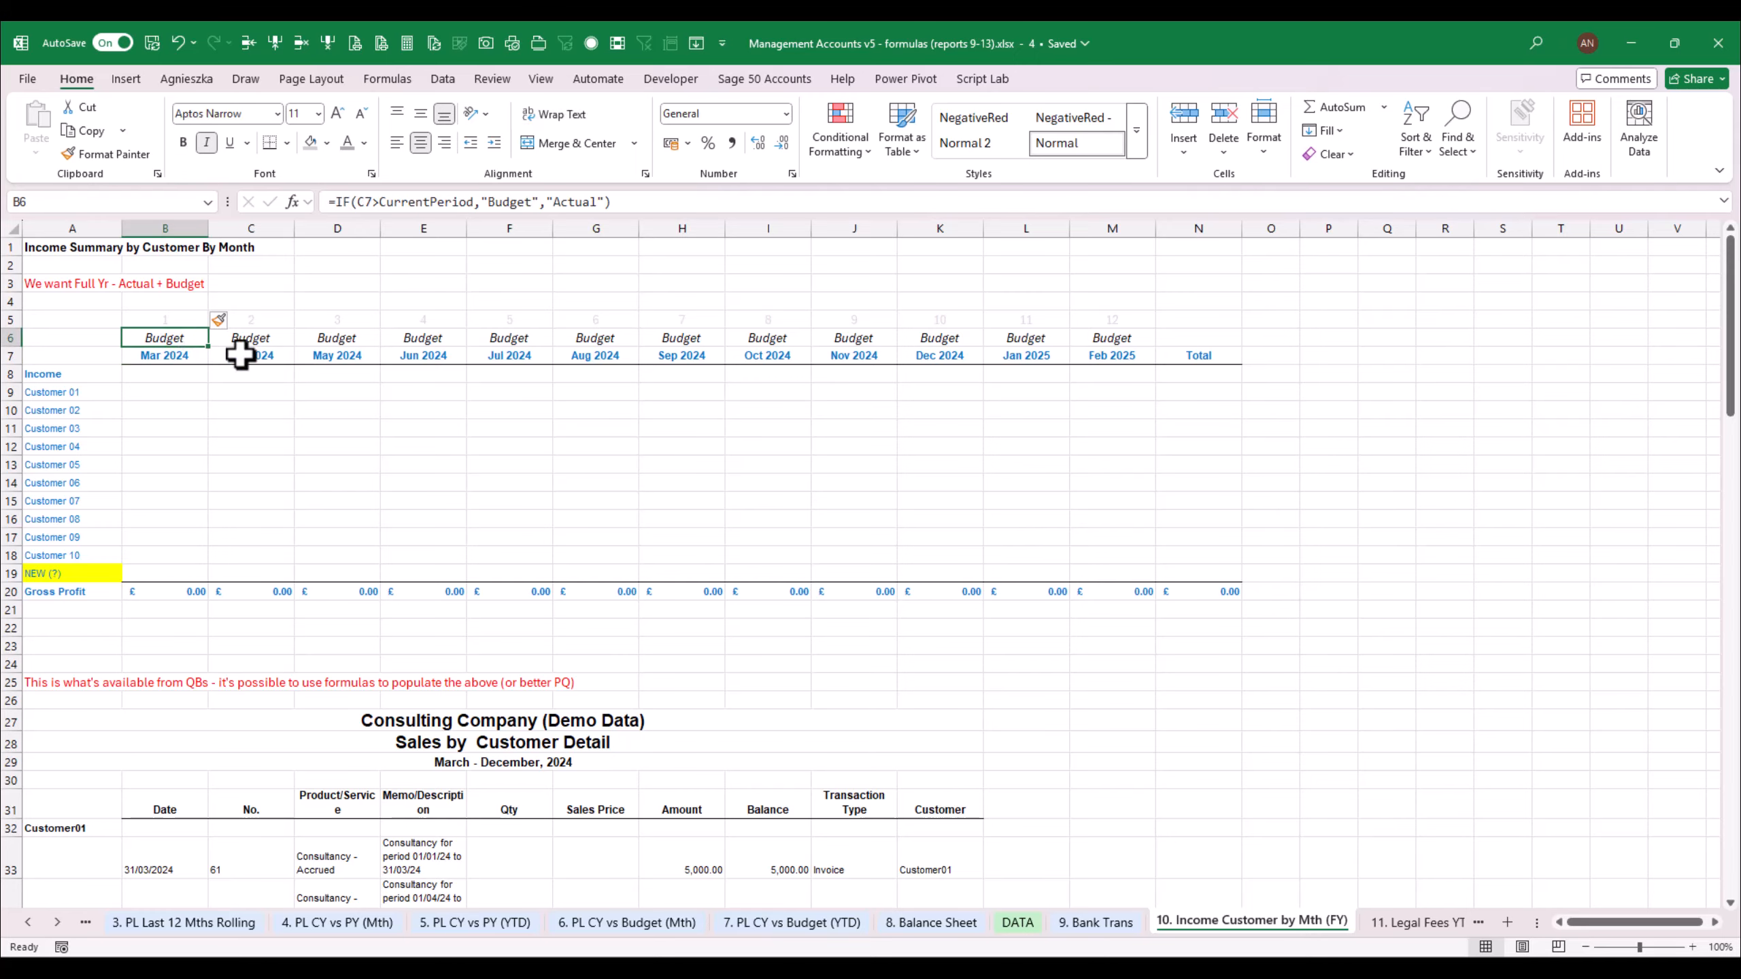
double_click(252, 343)
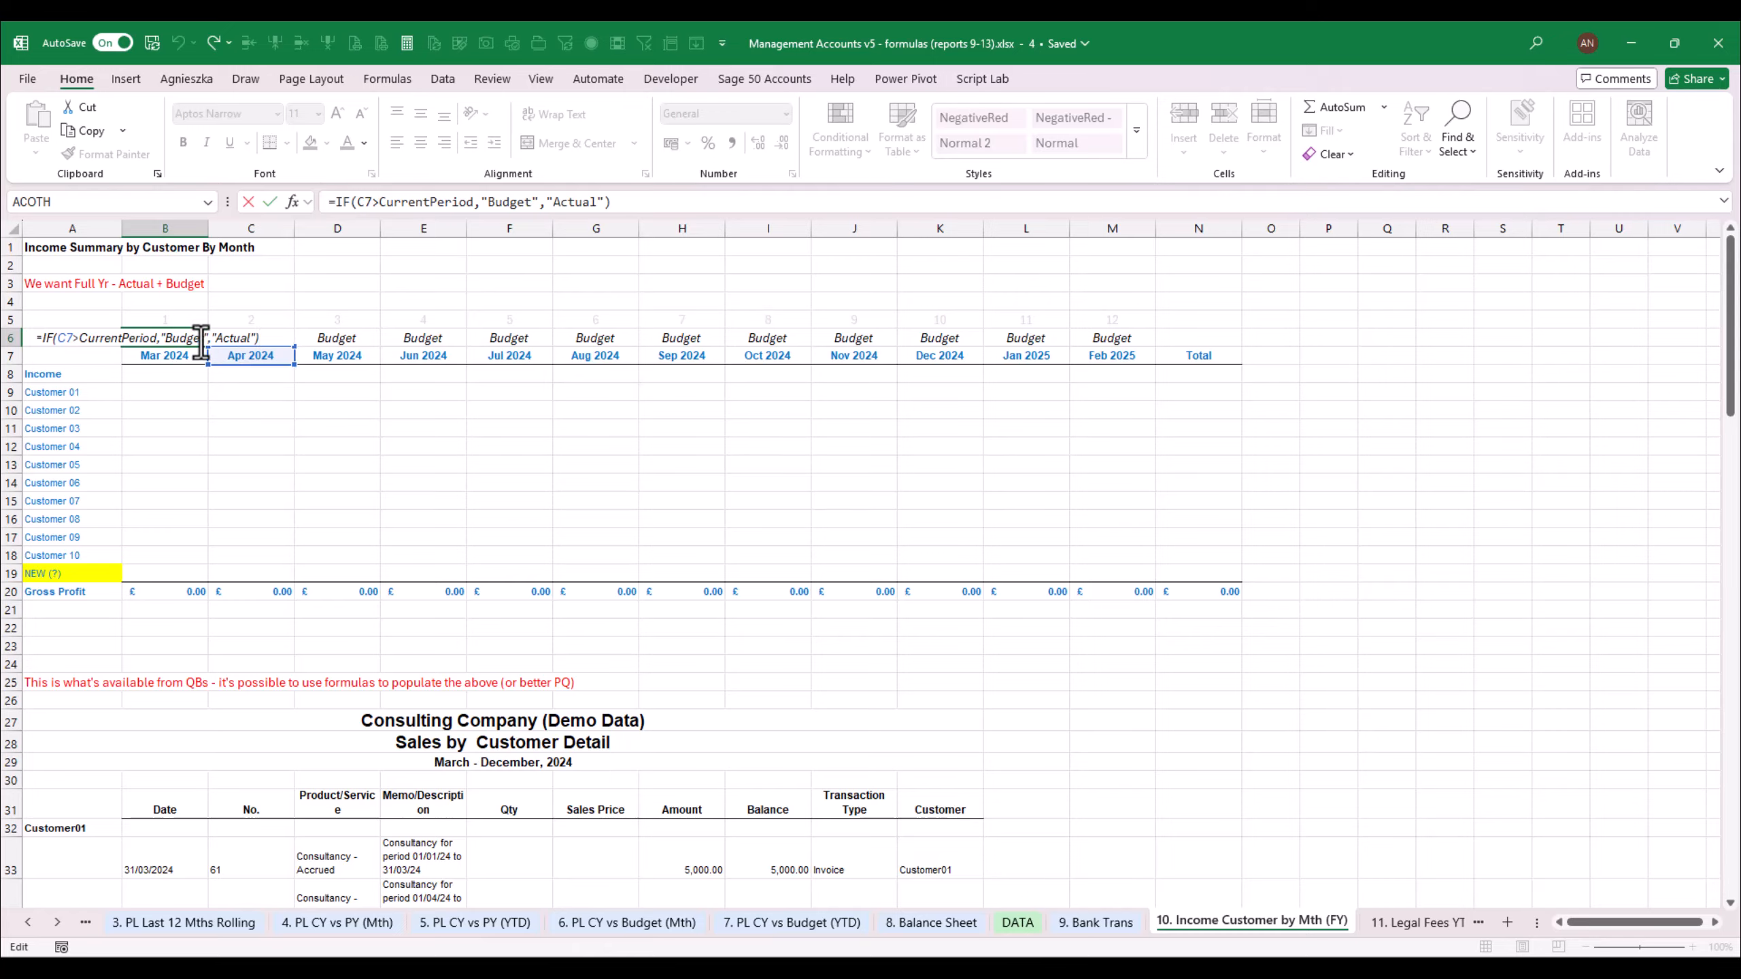
double_click(72, 341)
text(b6)
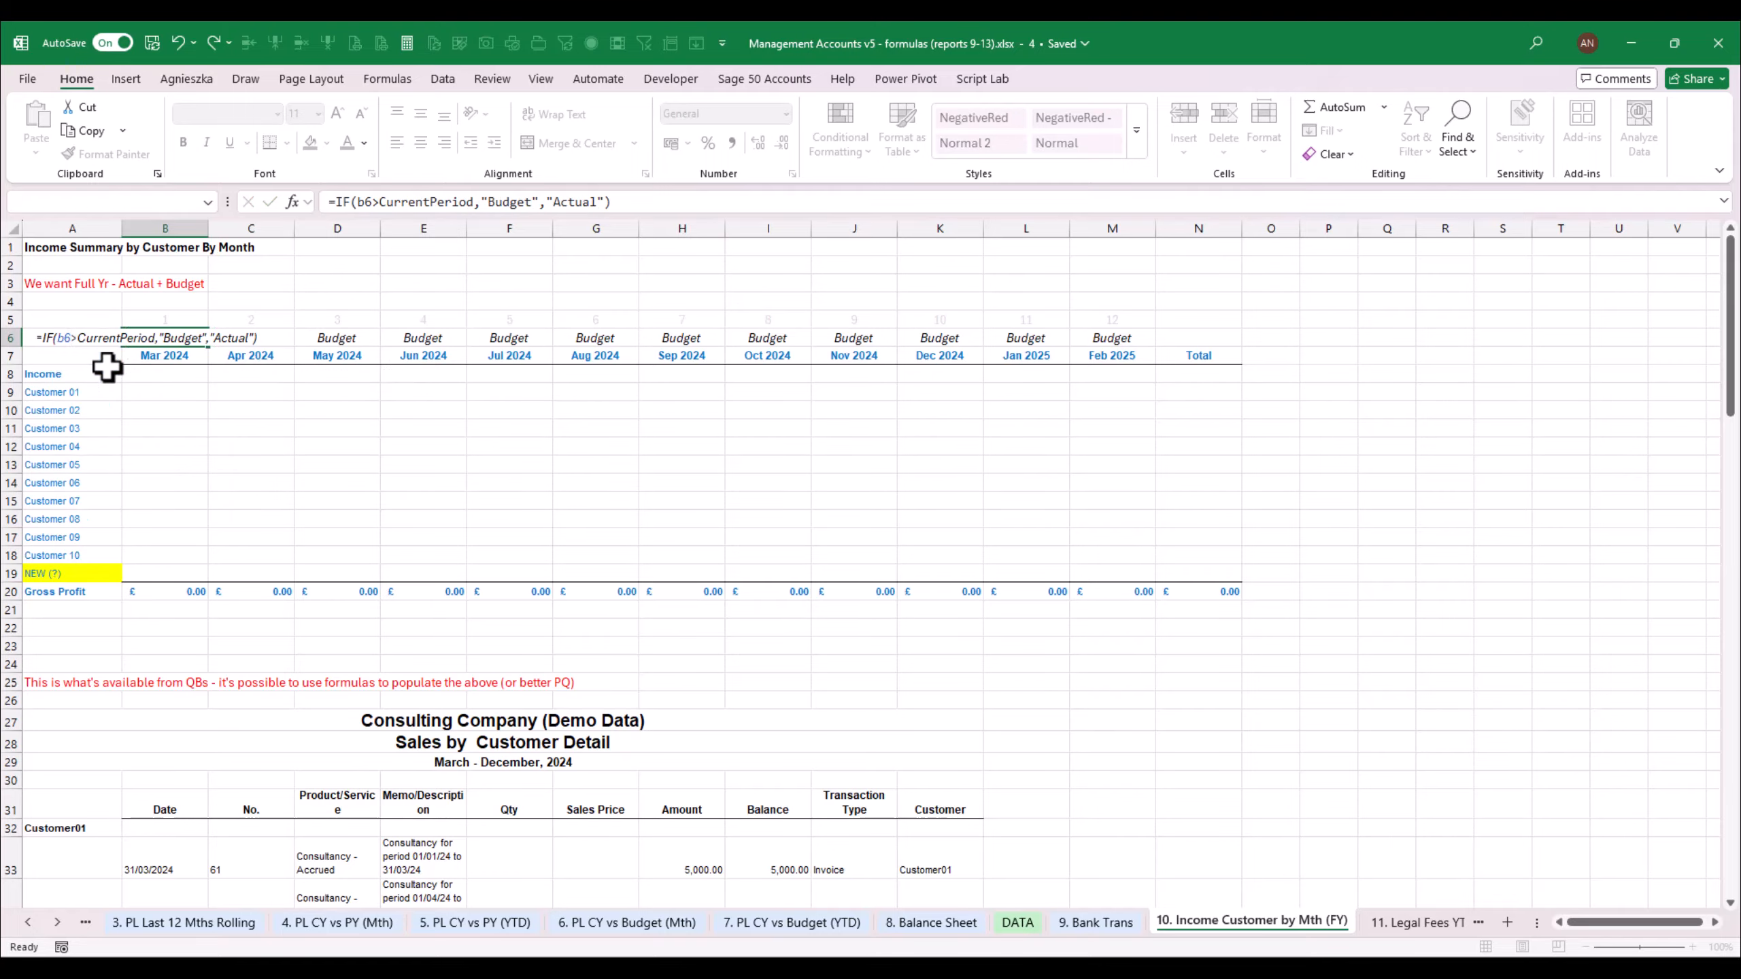
key(Return)
key(Tab)
key(Return)
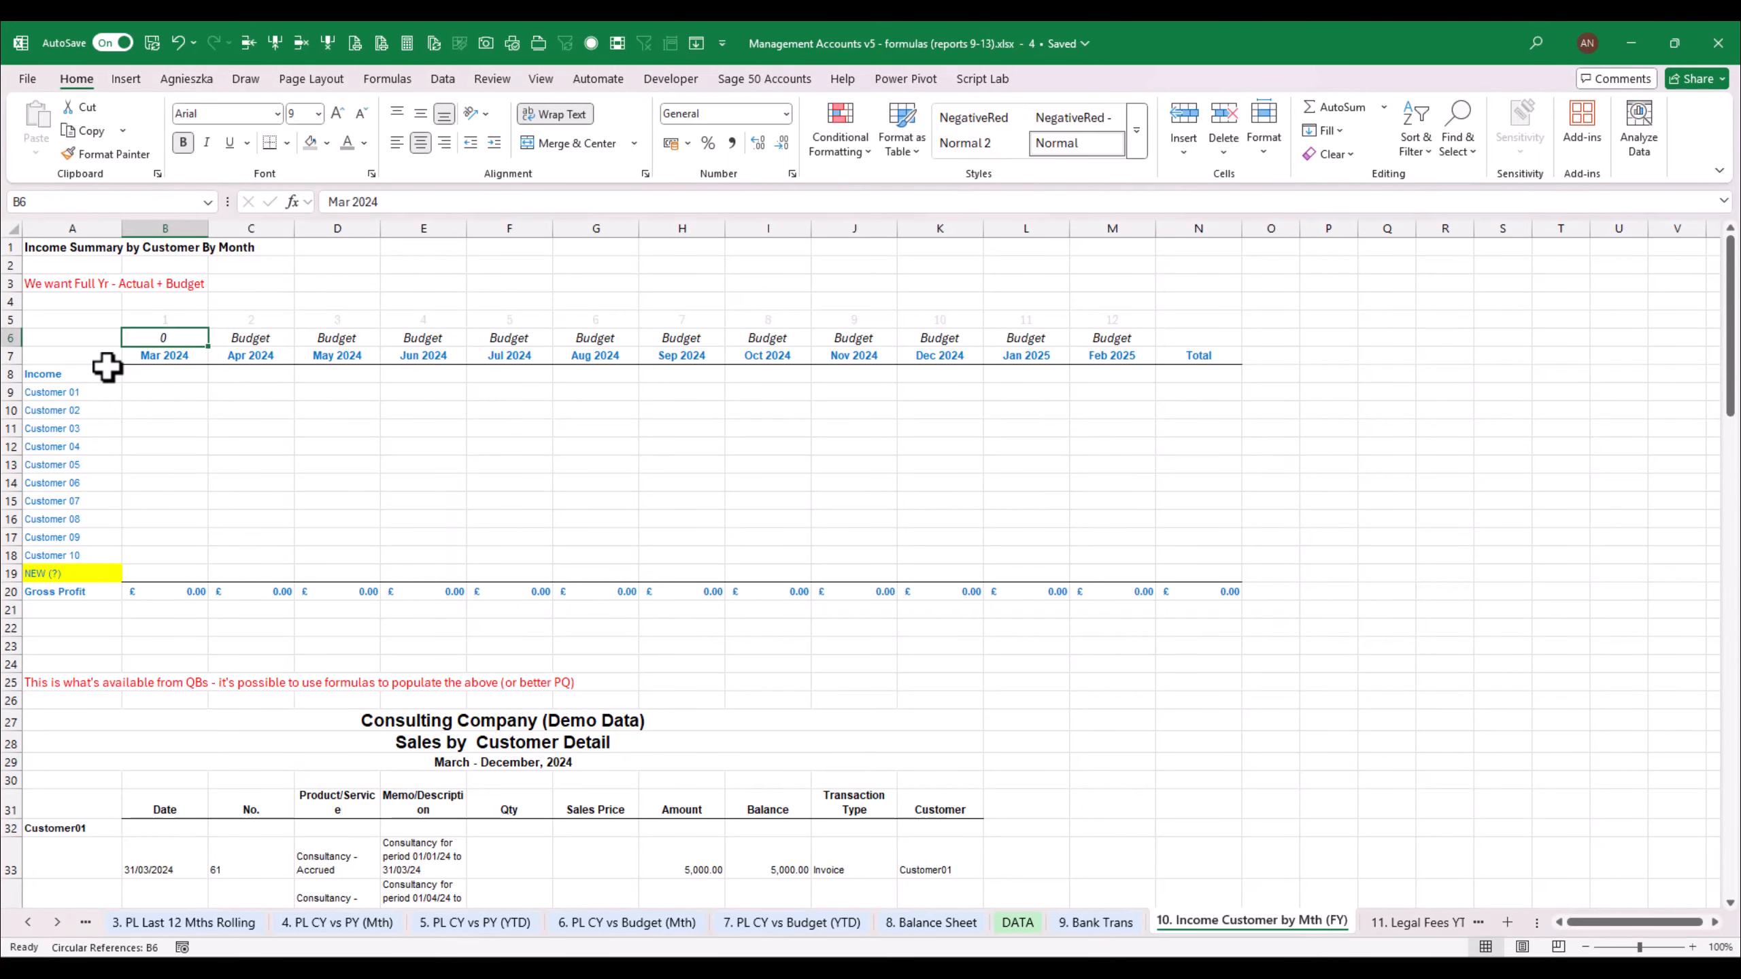
key(Up)
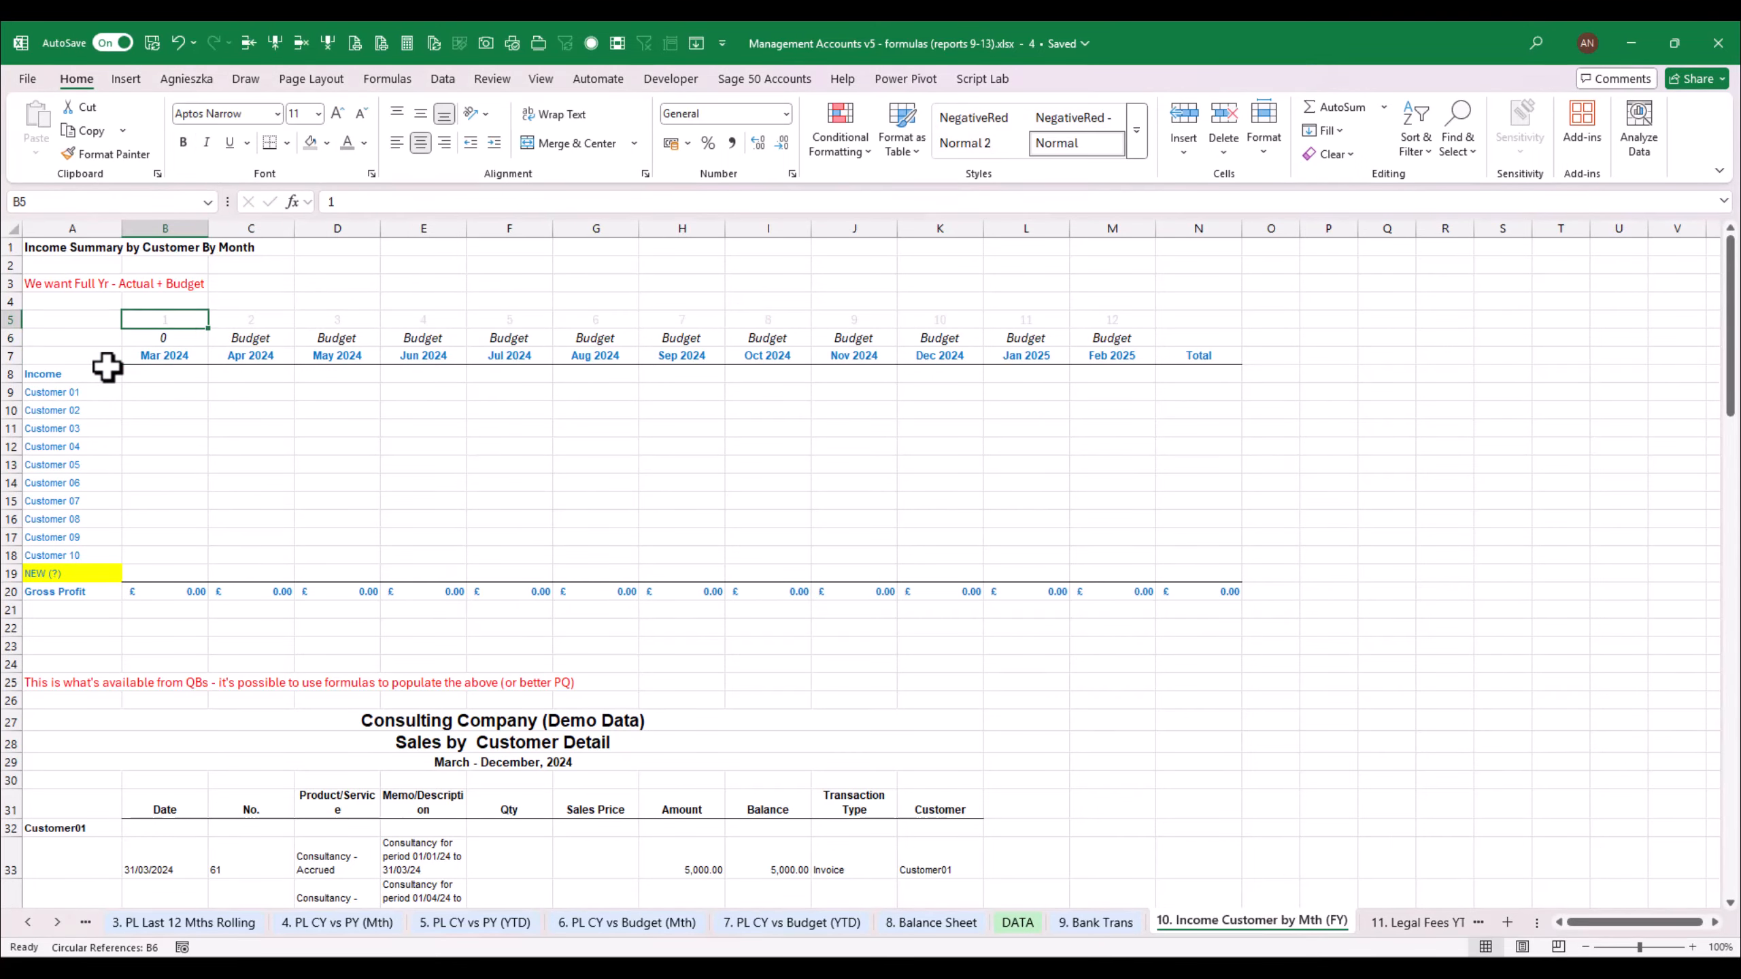
Correct the formula in B6 to test the period number above it: =IF(B5>CurrentPeriod,"Budget","Actual")
key(Down)
key(F2)
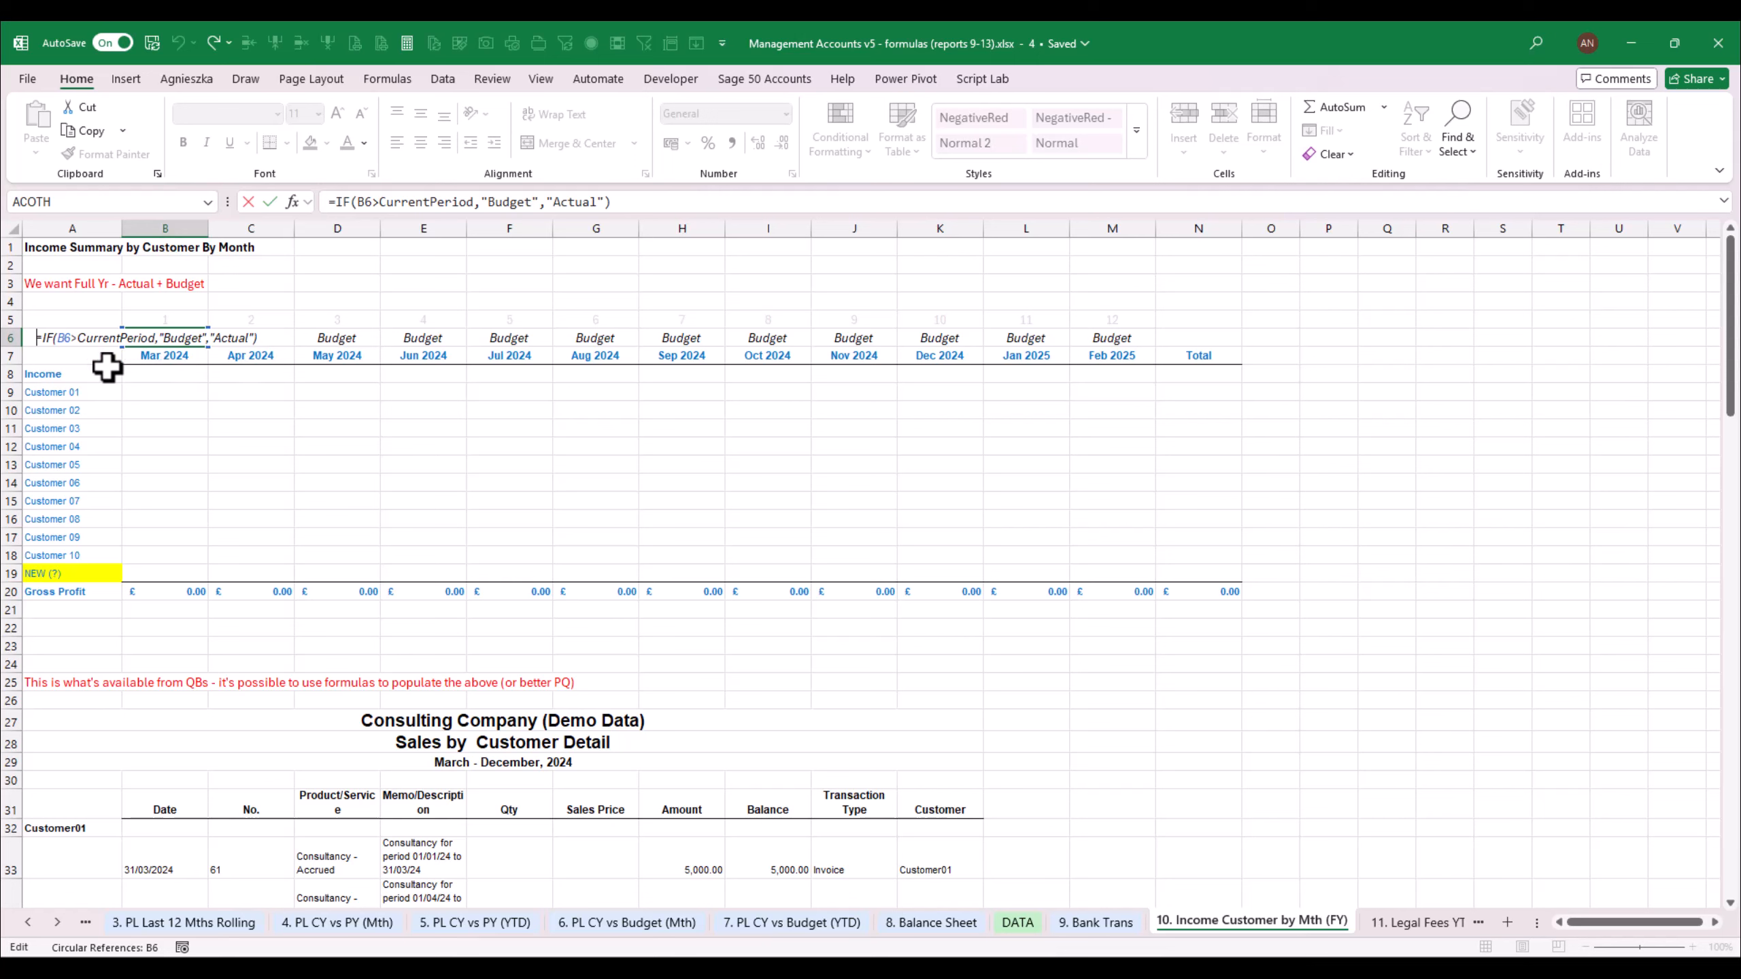
key(Right)
key(Right)
key(Right)
key(Right)
key(Right)
key(Right)
key(BackSpace)
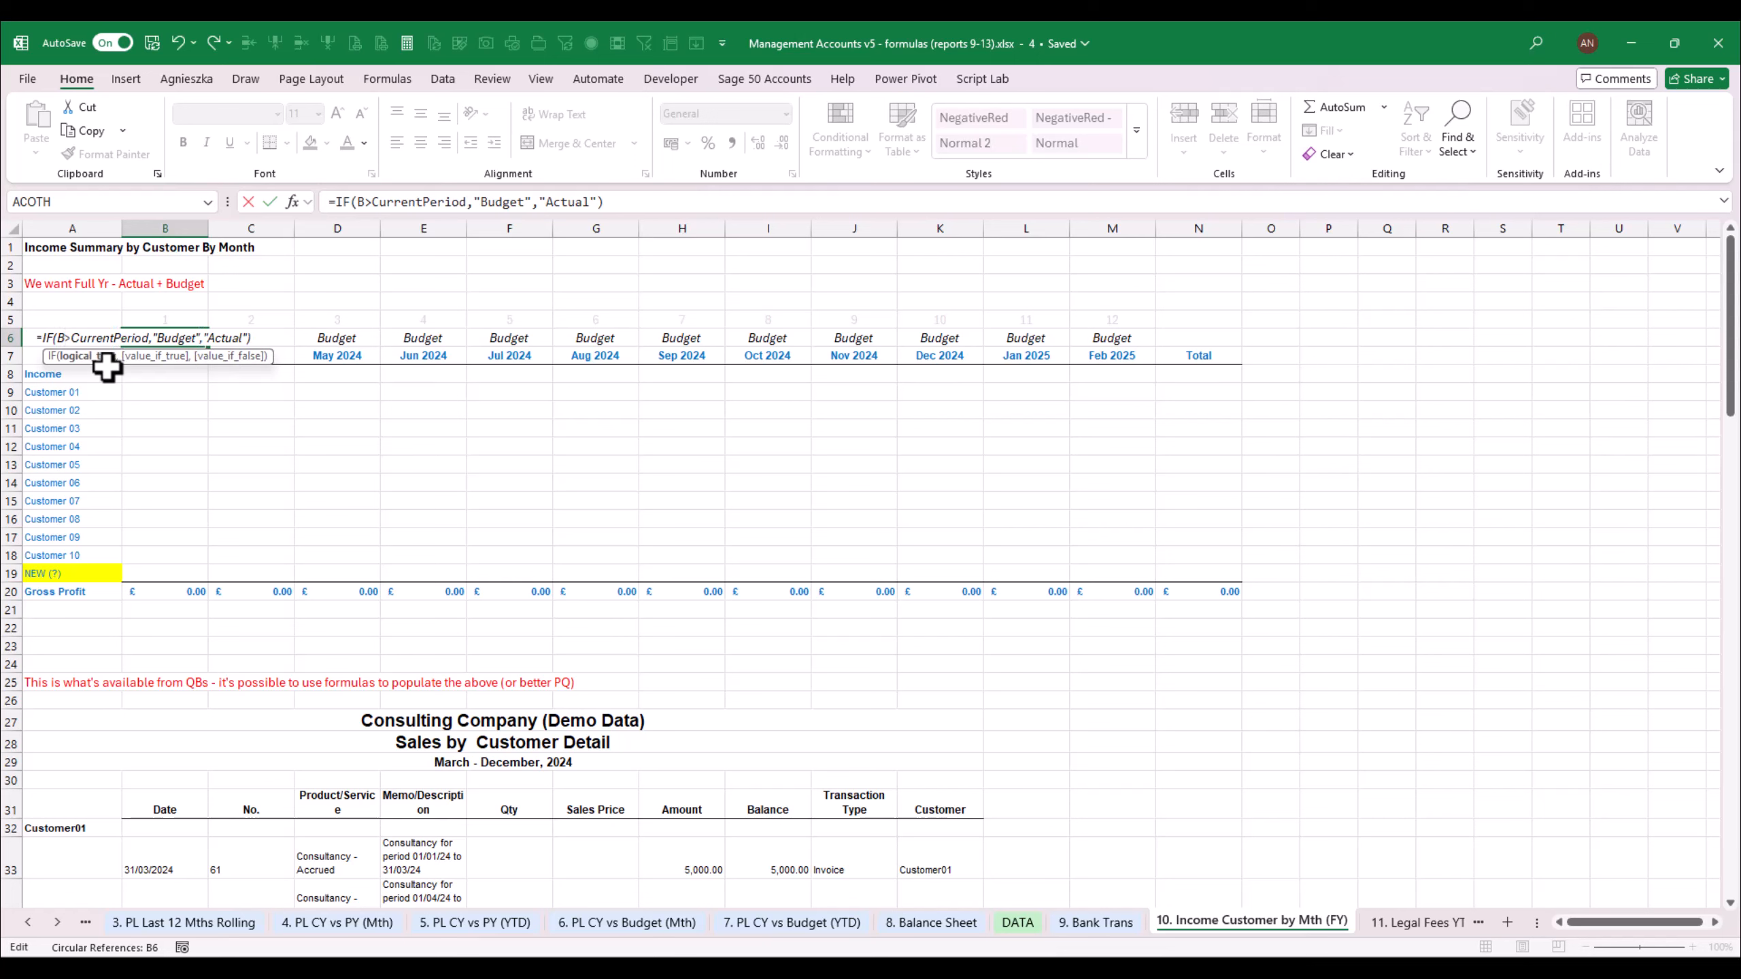
text(5)
key(ctrl+Return)
Copy the Actual/Budget formula from B6 across the remaining months in C6:M6
key(ctrl+c)
key(Right)
key(shift+Right)
key(shift+Right)
key(shift+Right)
key(shift+Right)
key(shift+Right)
key(shift+Right)
key(shift+Right)
key(shift+Right)
key(shift+Right)
key(shift+Right)
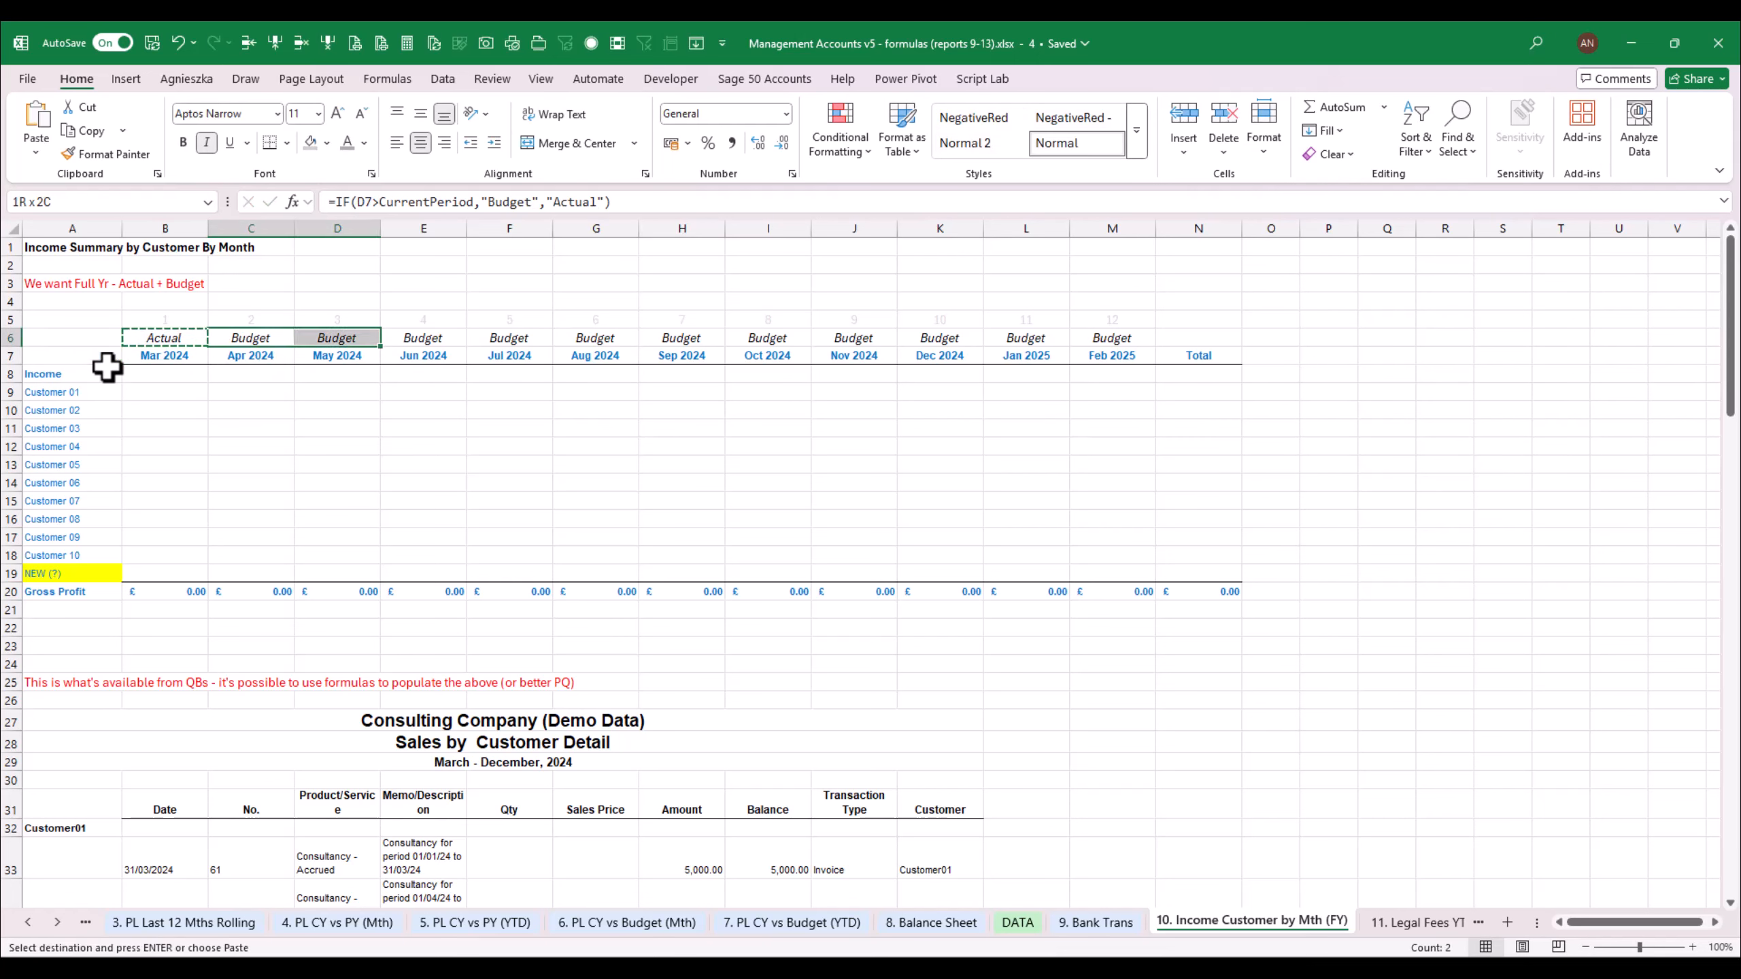
key(ctrl+v)
key(Escape)
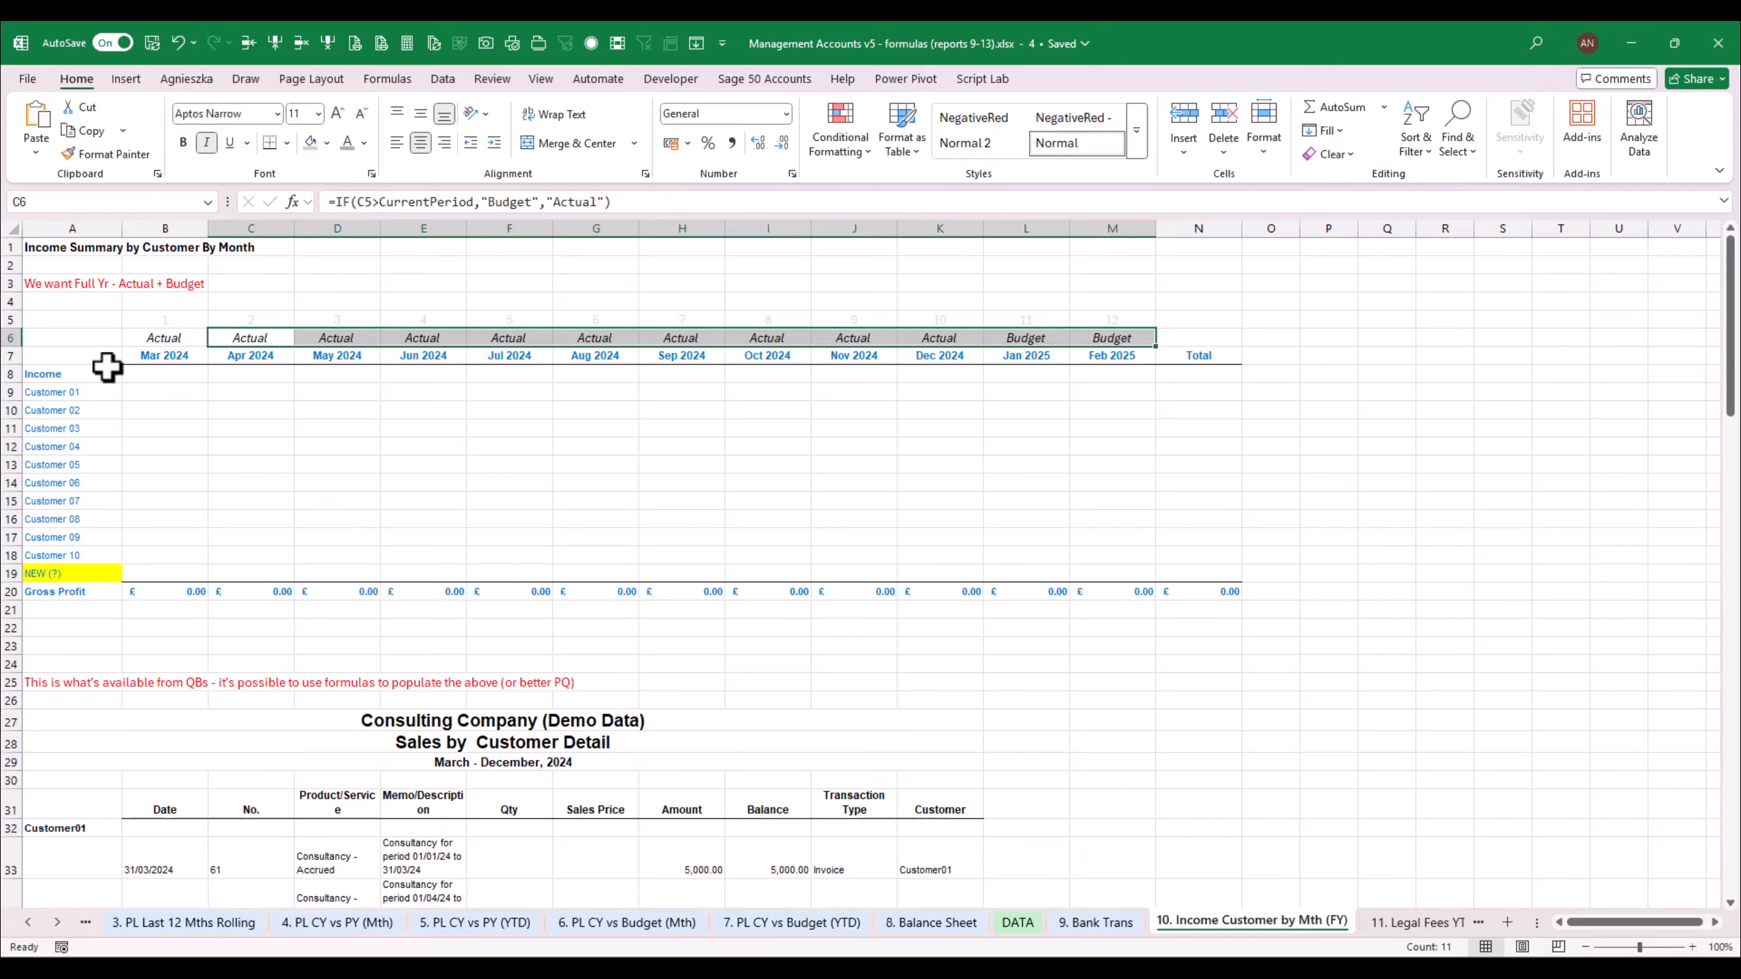
key(Right)
key(Left)
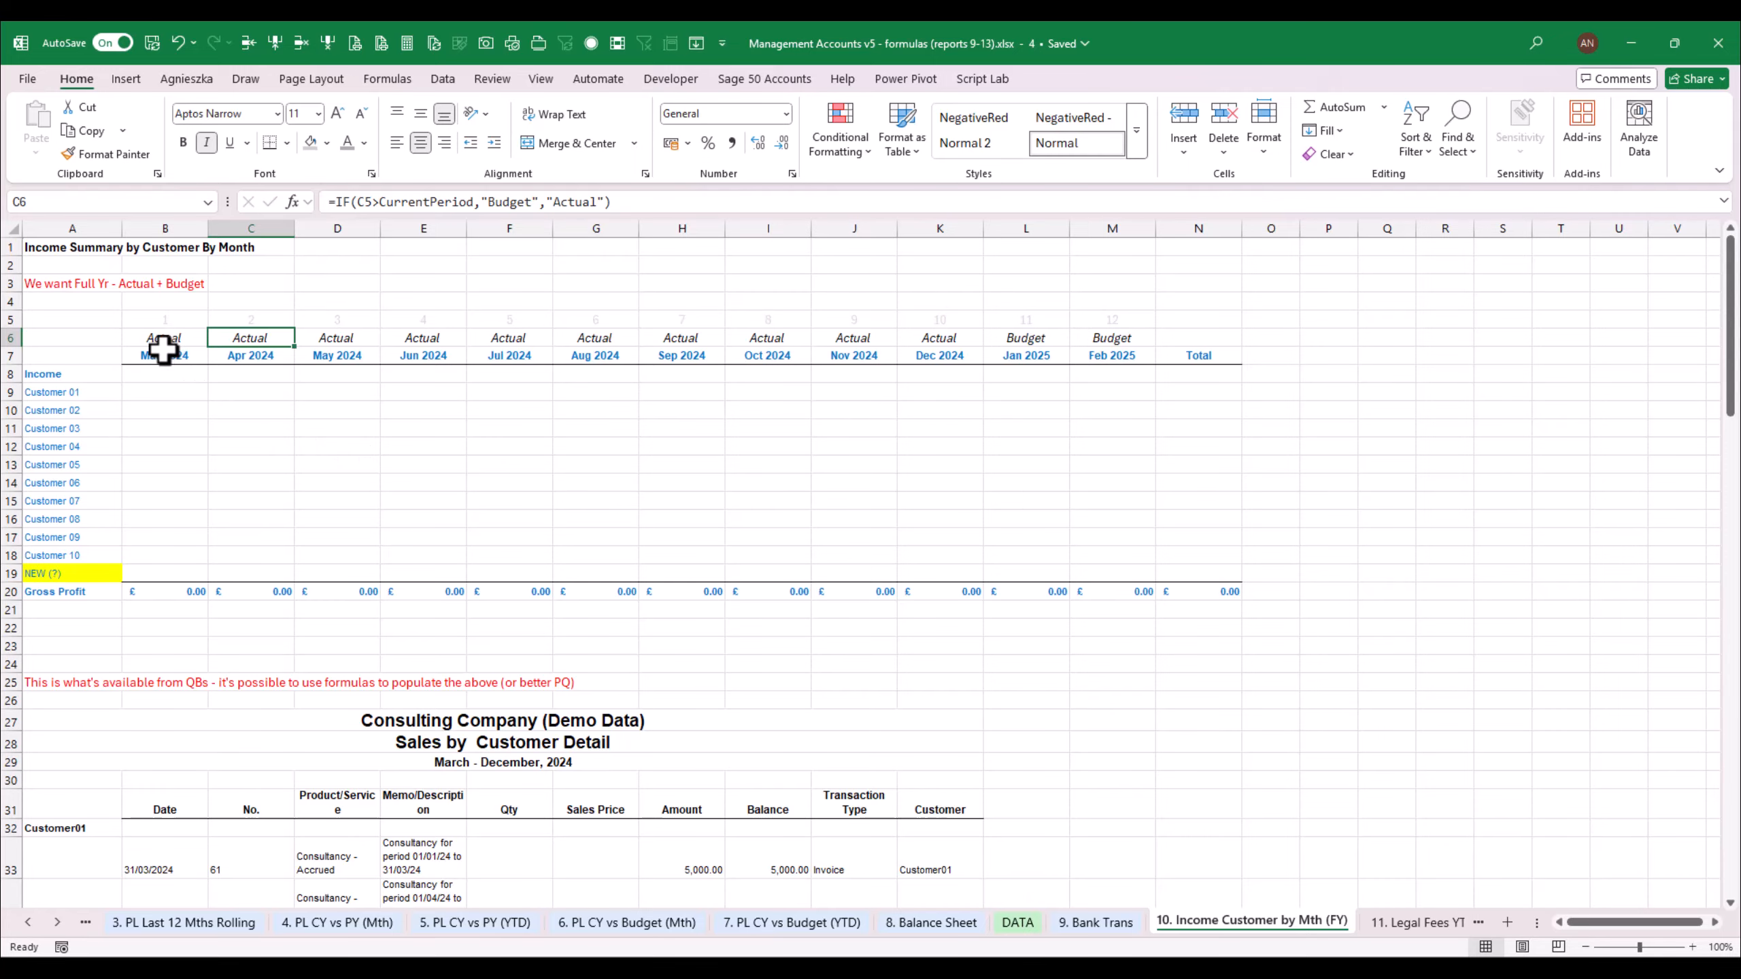
drag(1059, 340, 1110, 338)
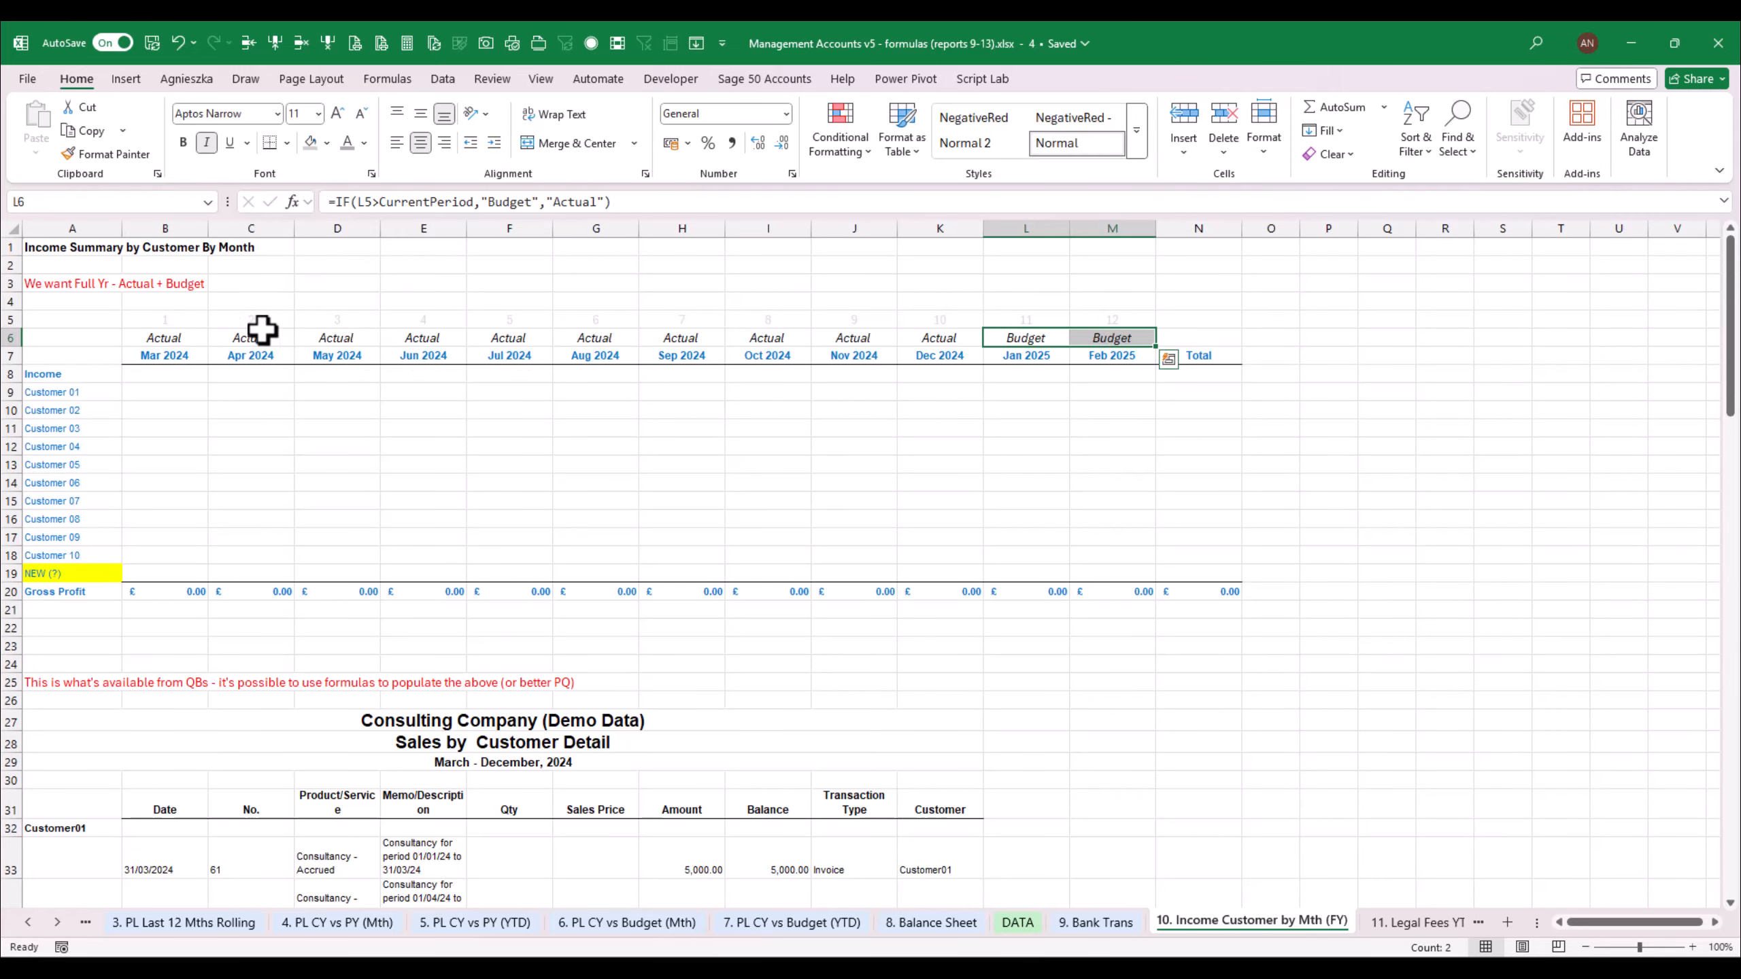
Set the font colour of the month headings and summary grid B7:N20 to Automatic
drag(176, 356, 1231, 588)
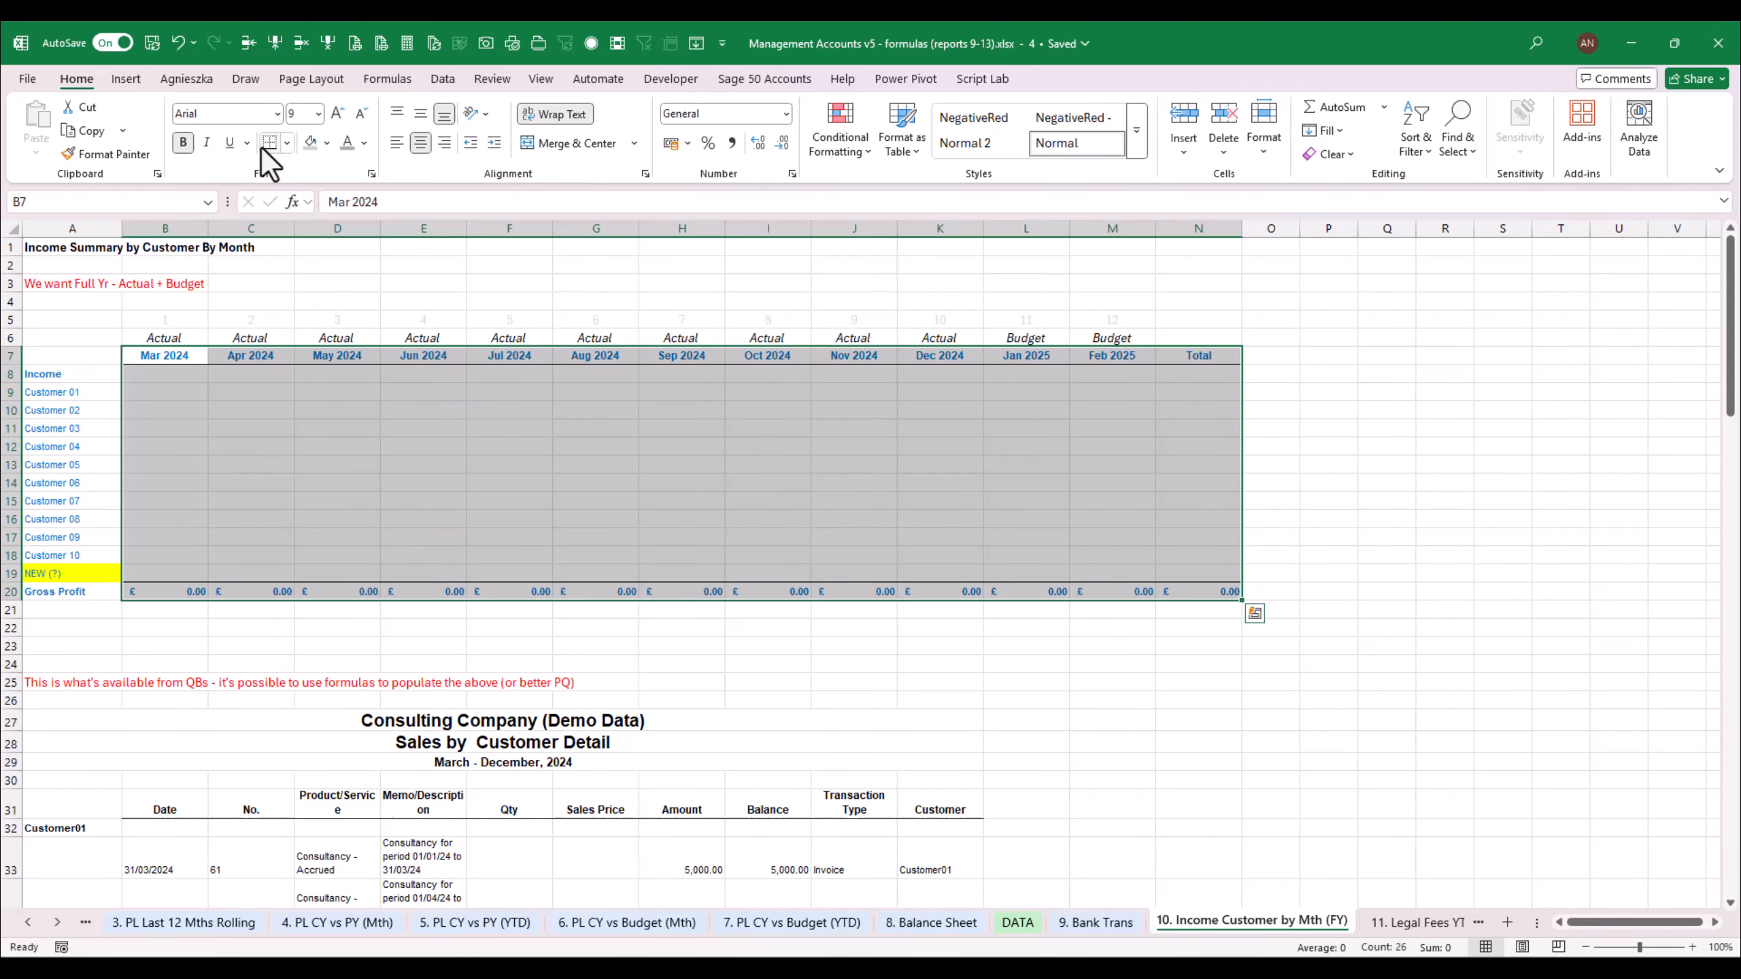
click(363, 143)
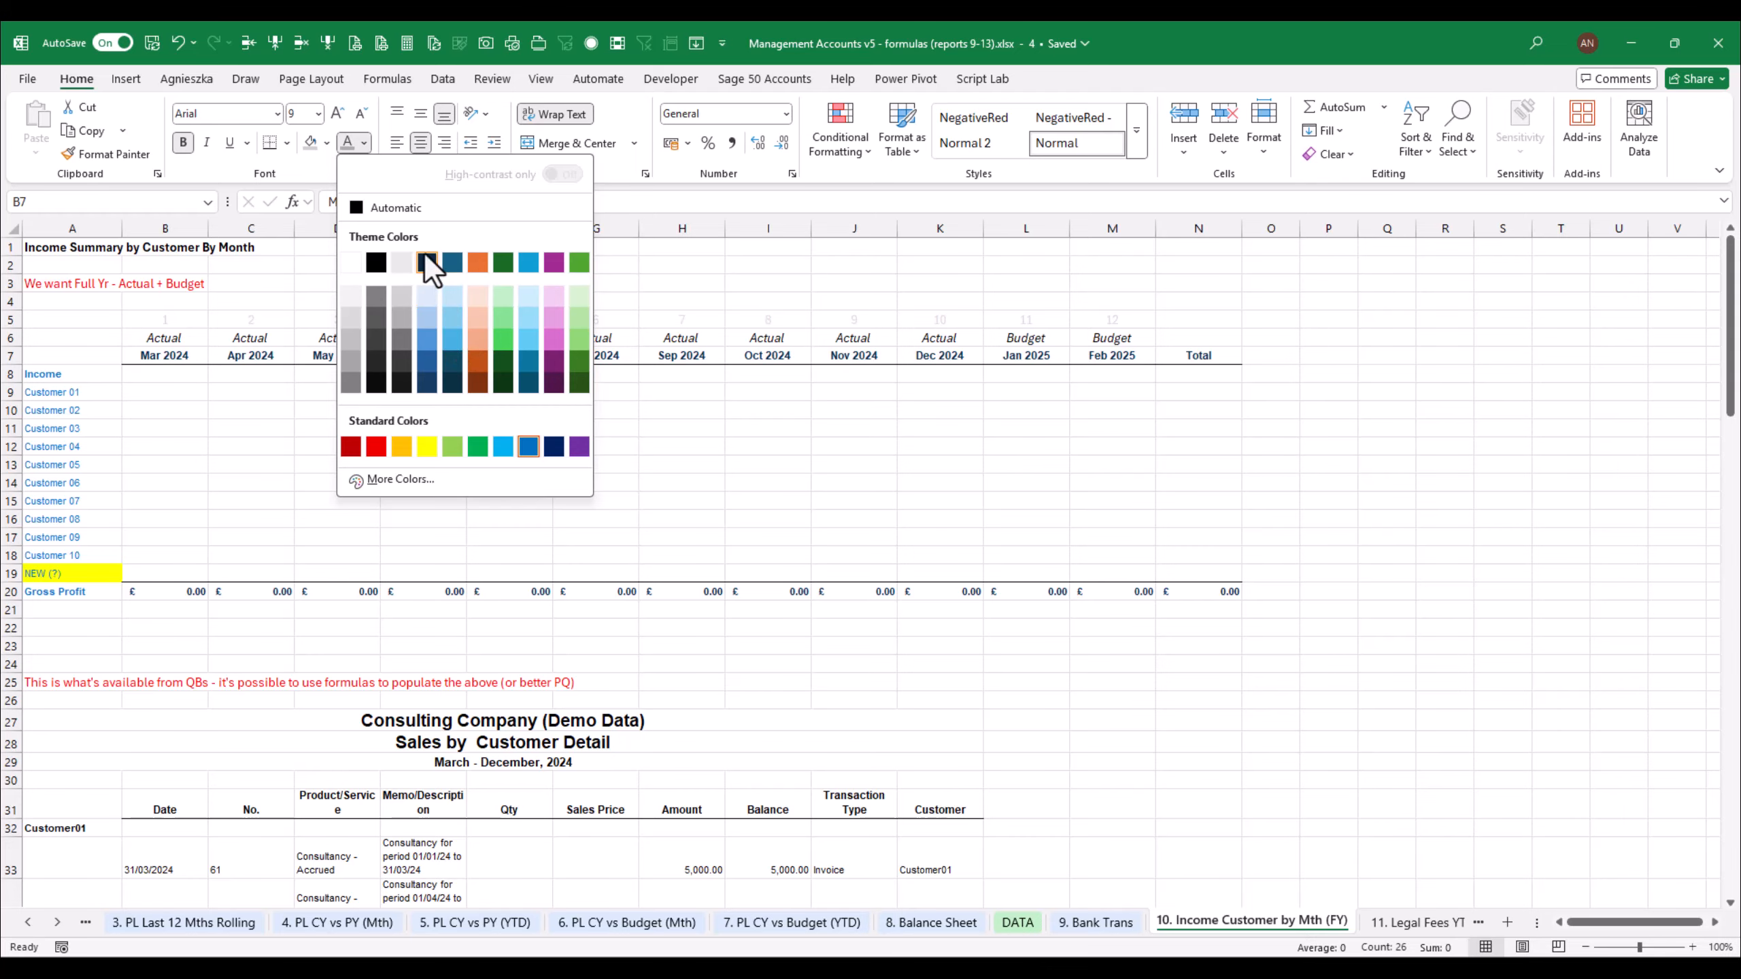
click(378, 214)
click(1052, 378)
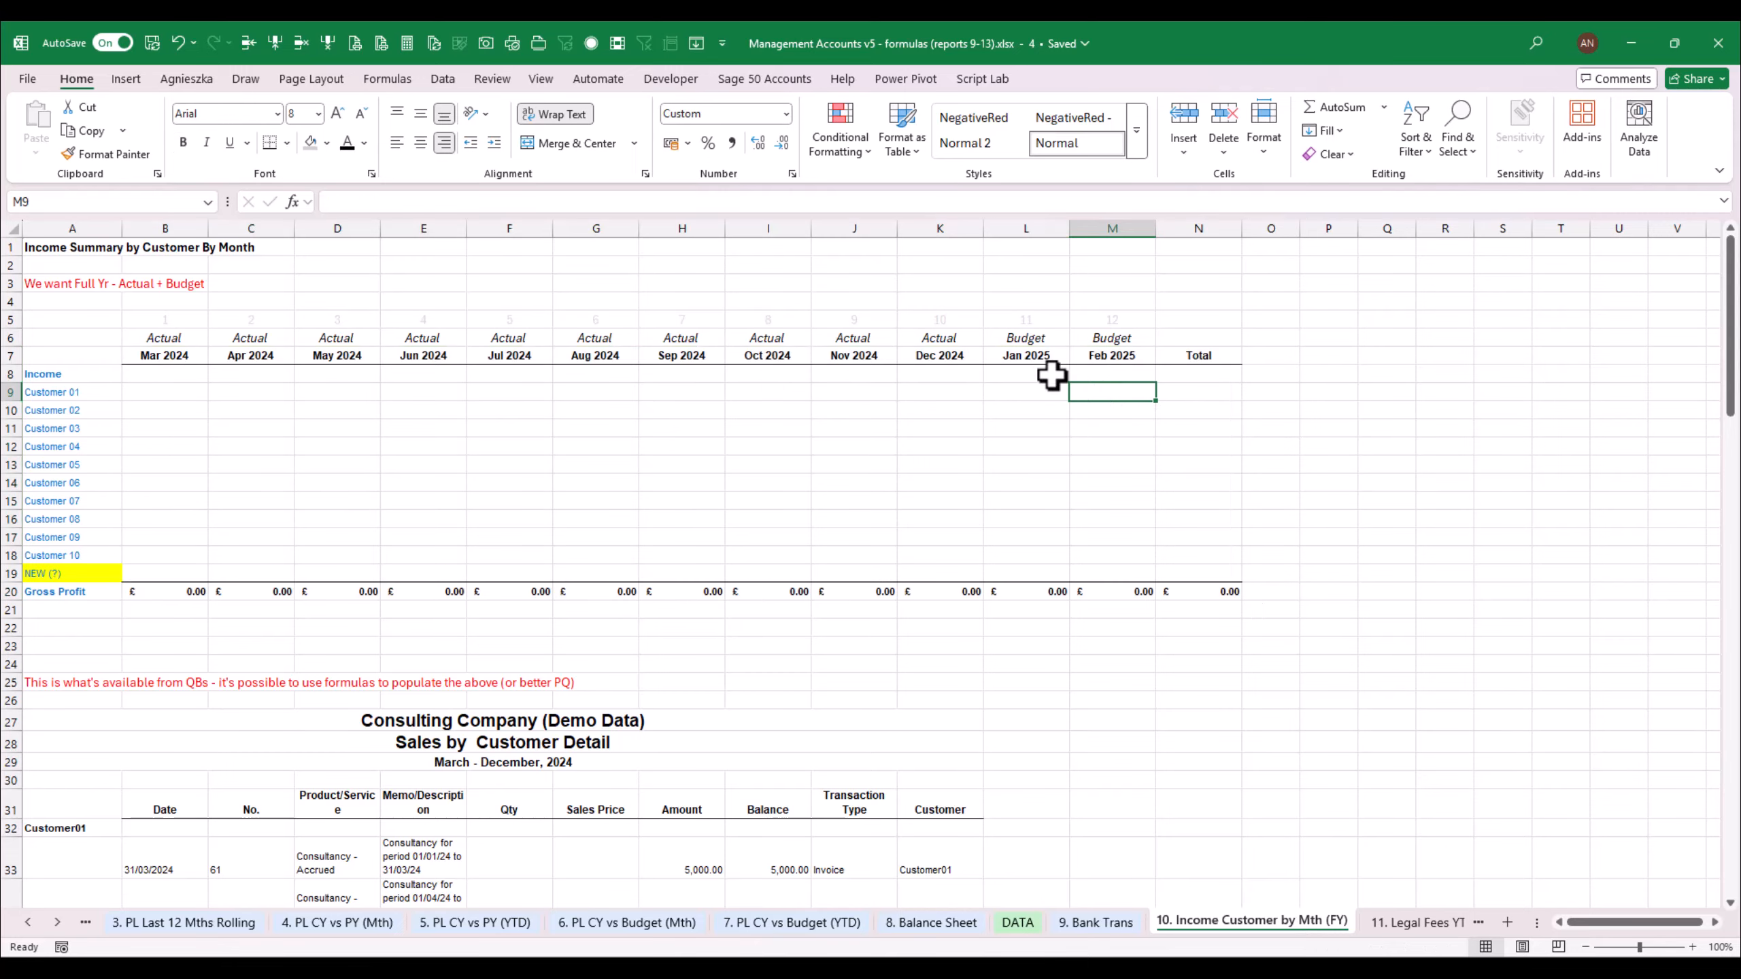
Start a formula-based conditional formatting rule for B6:M20 with the condition =B$6="Budget"
drag(181, 340, 1143, 595)
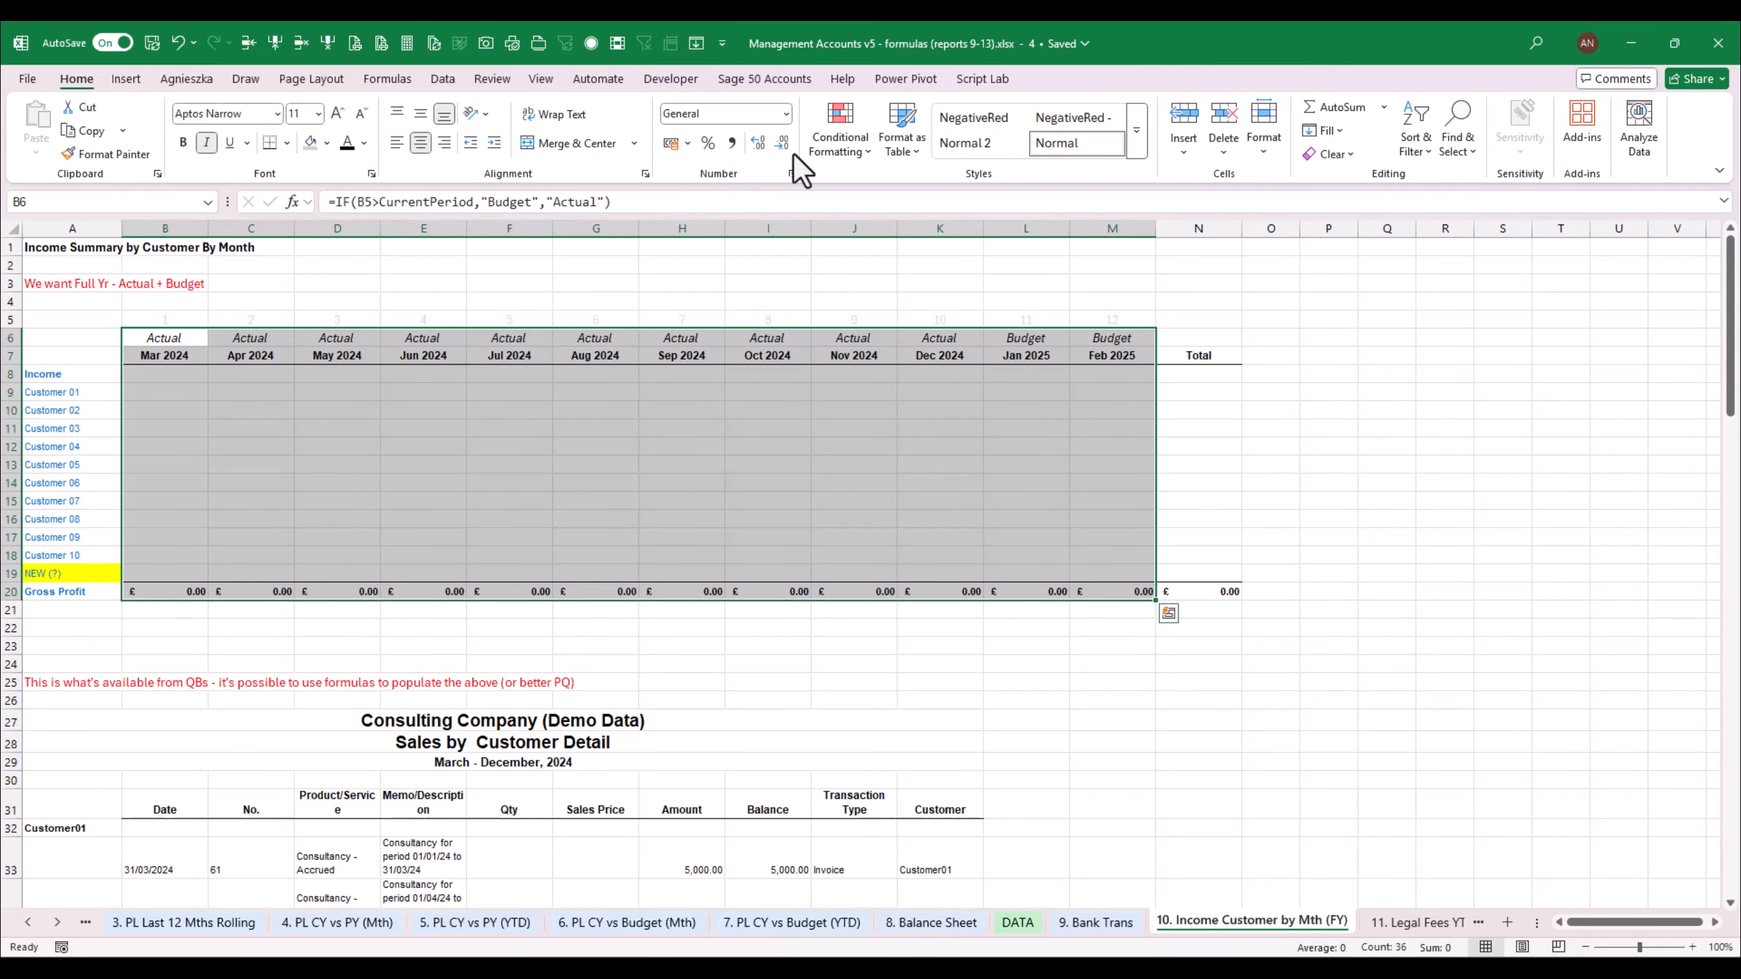
click(850, 151)
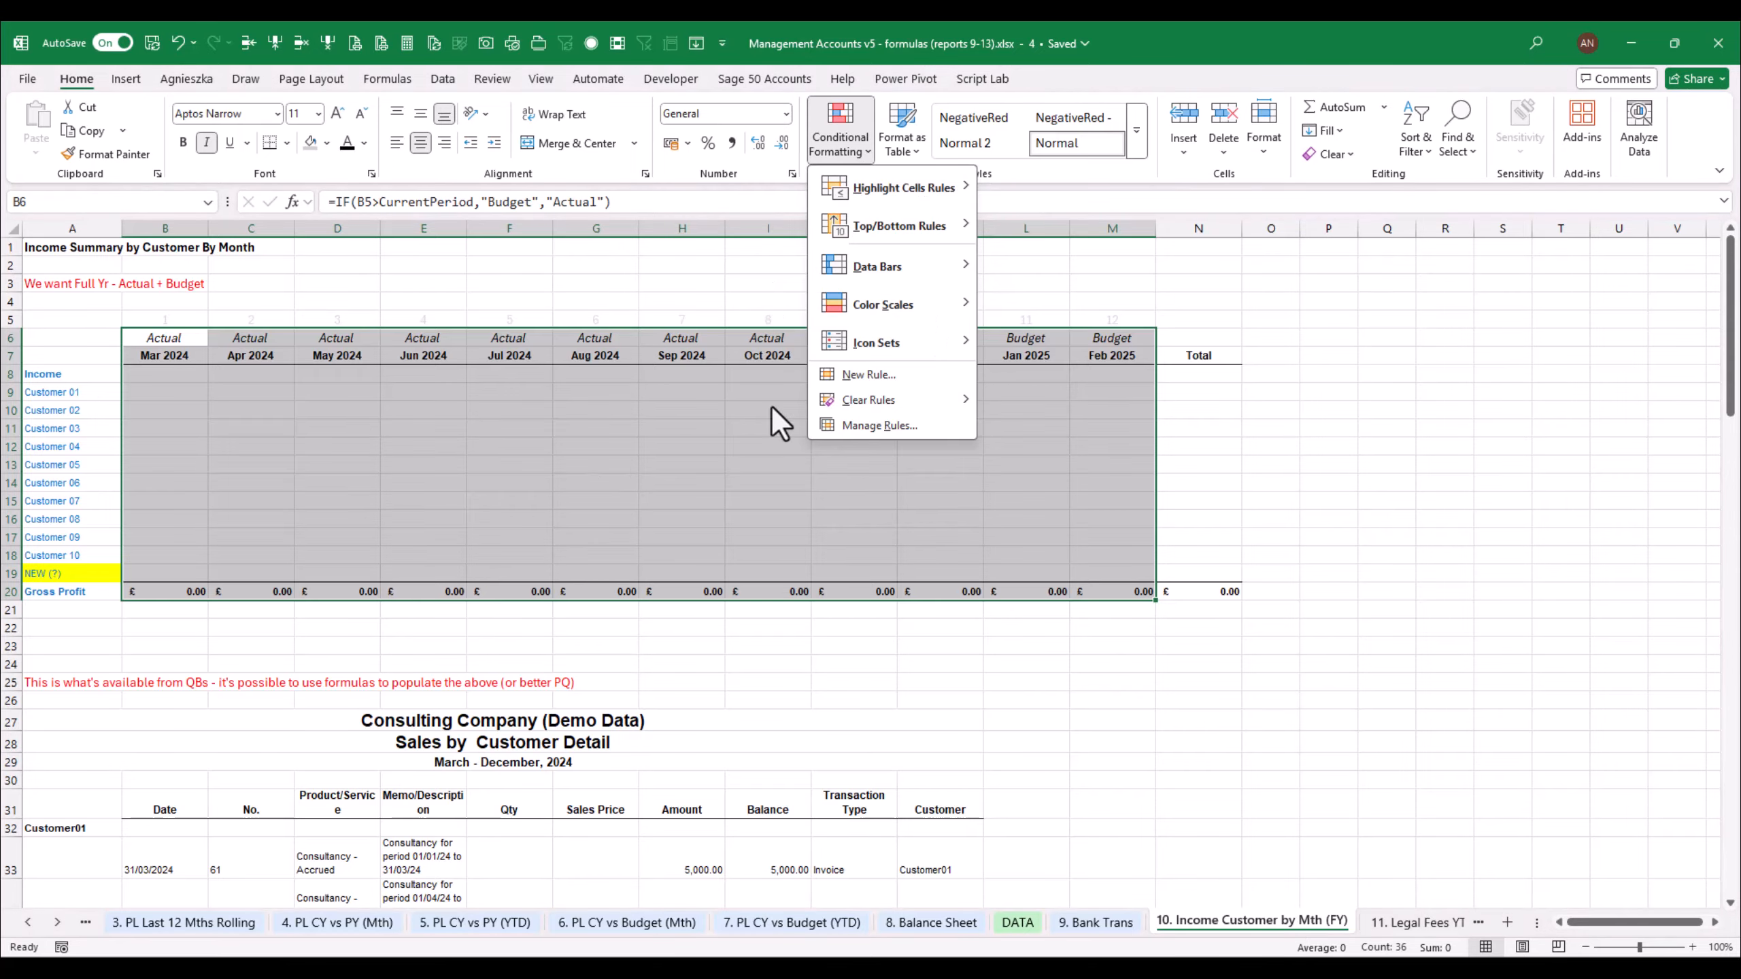
key(Escape)
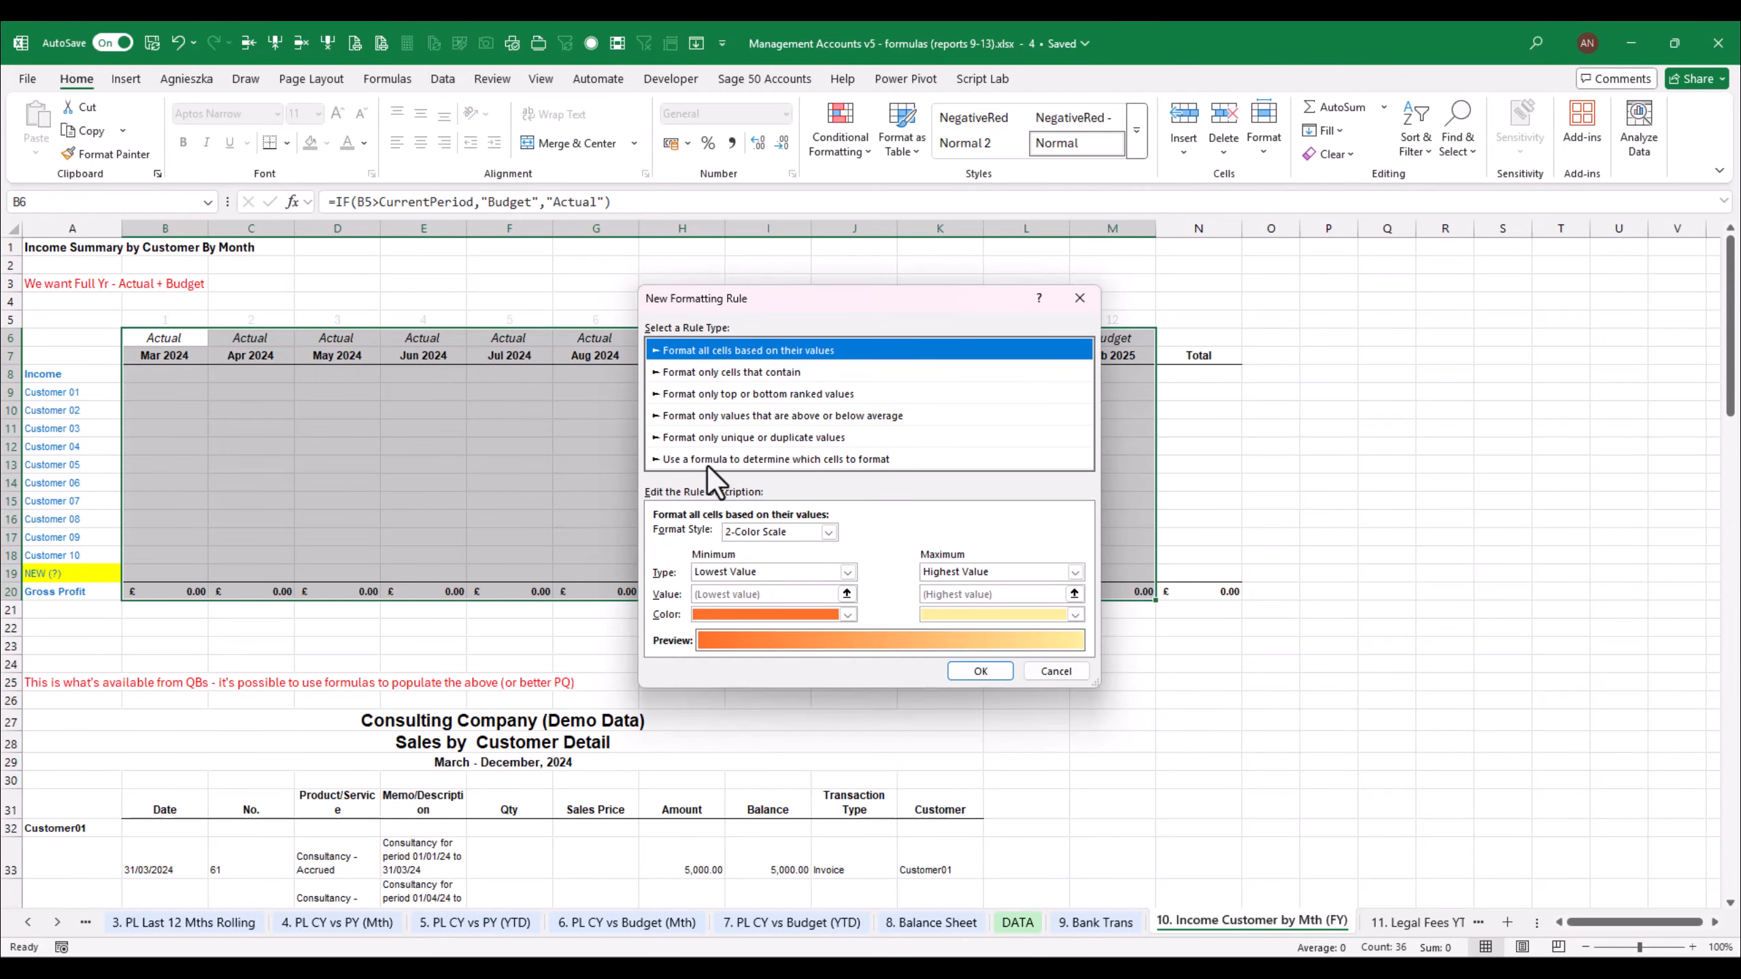
click(707, 462)
click(693, 537)
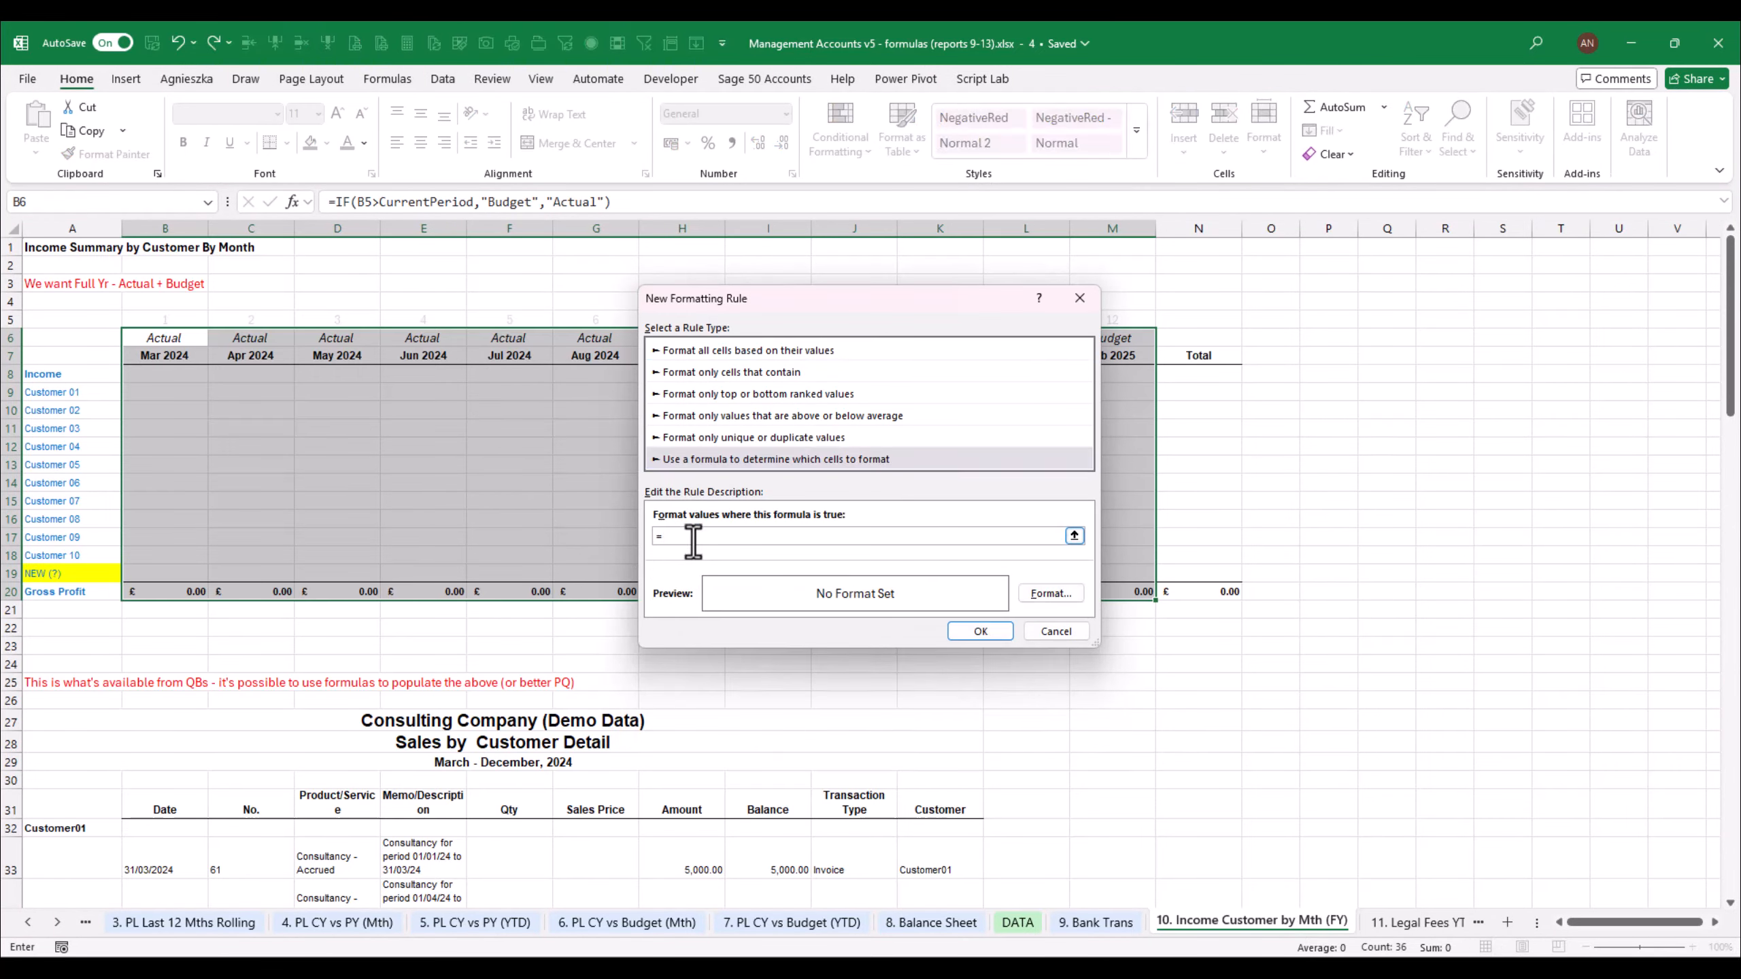
text(=)
click(182, 336)
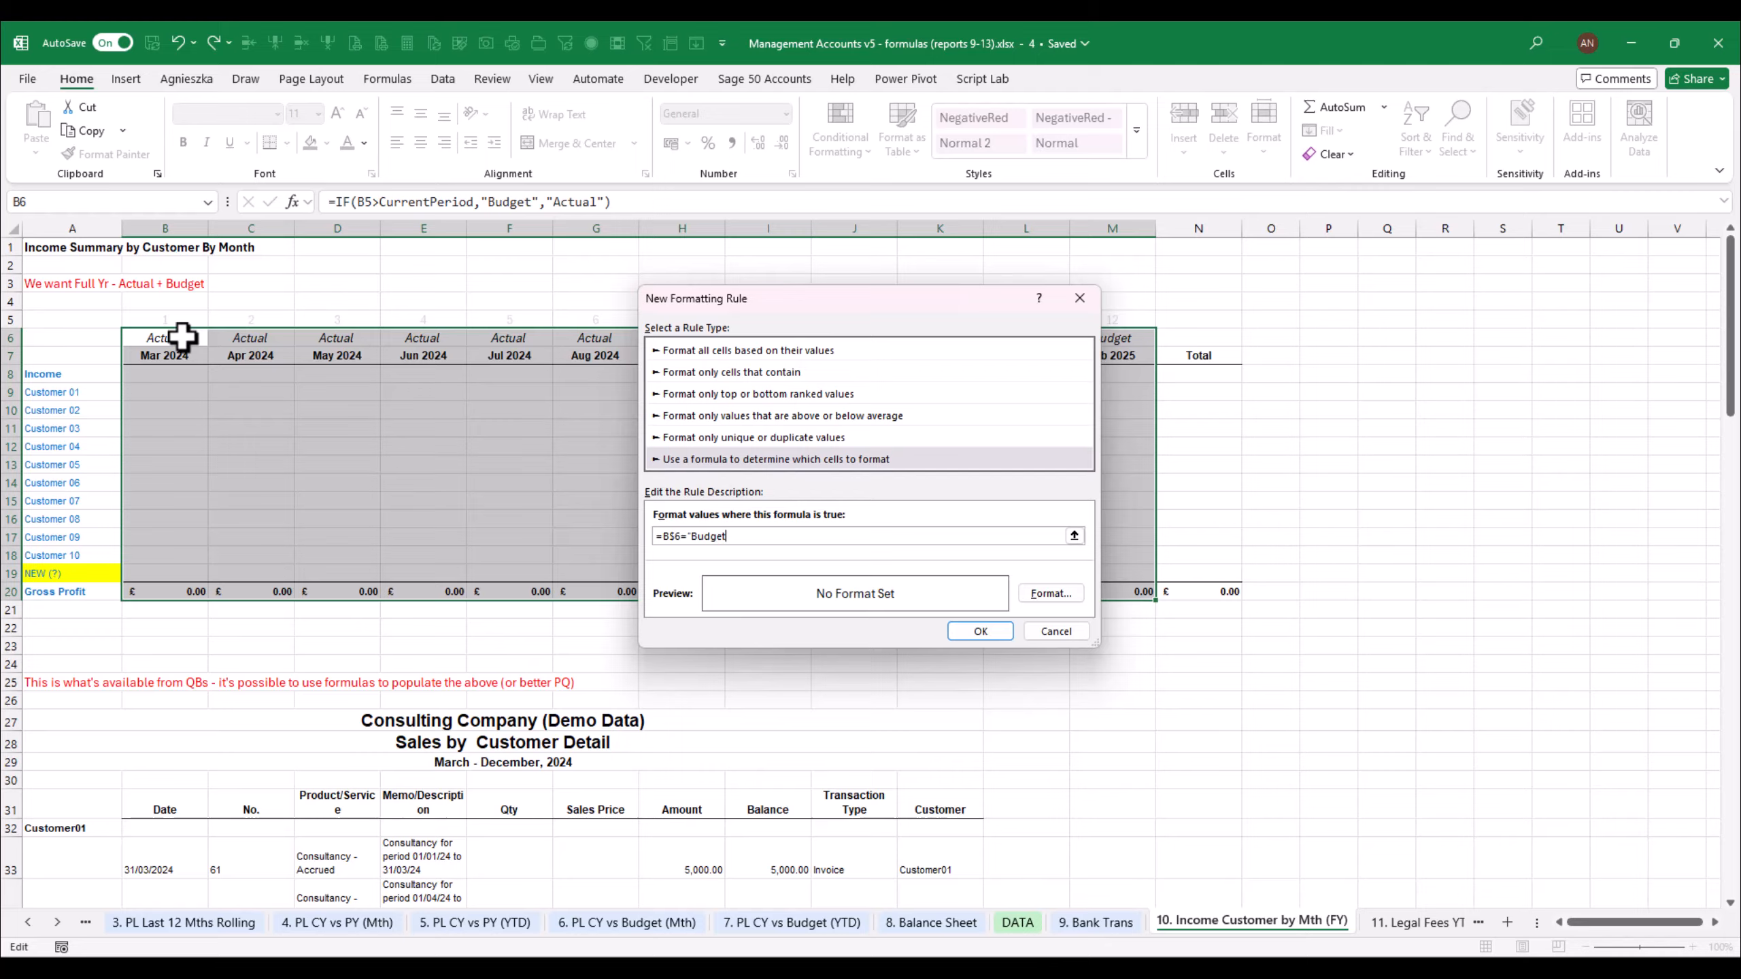
text(="Budget")
Give the Budget rule a standard blue font colour and apply it to the range
click(1049, 593)
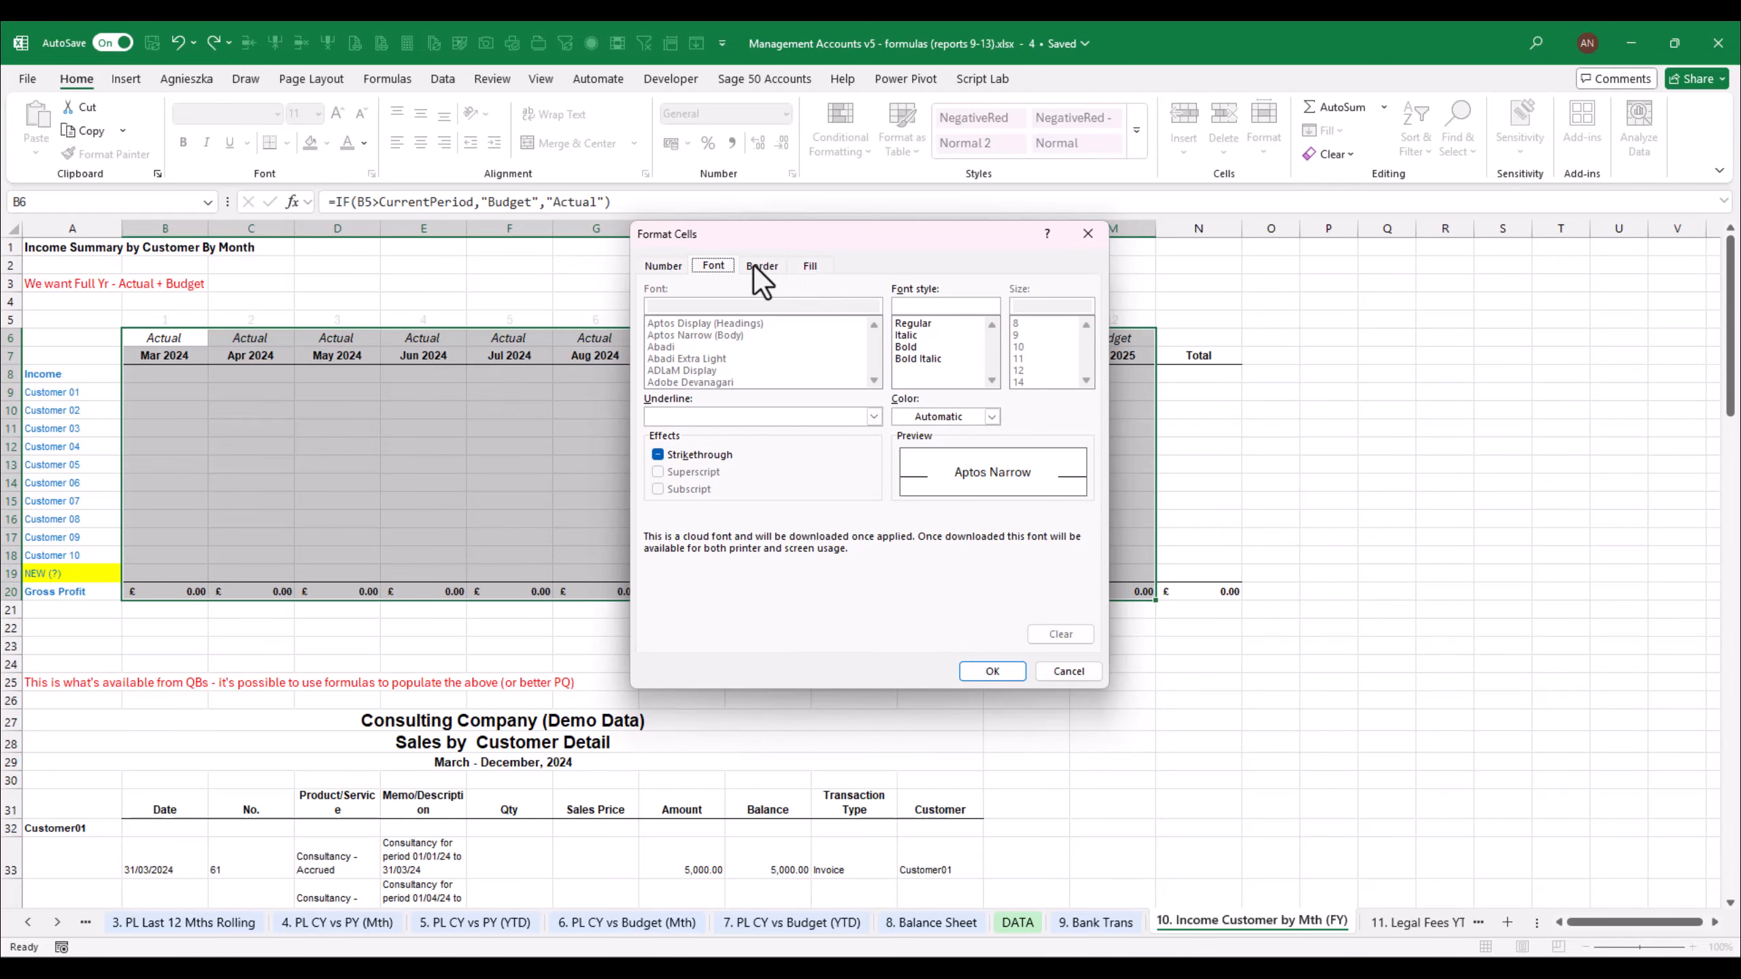
click(990, 417)
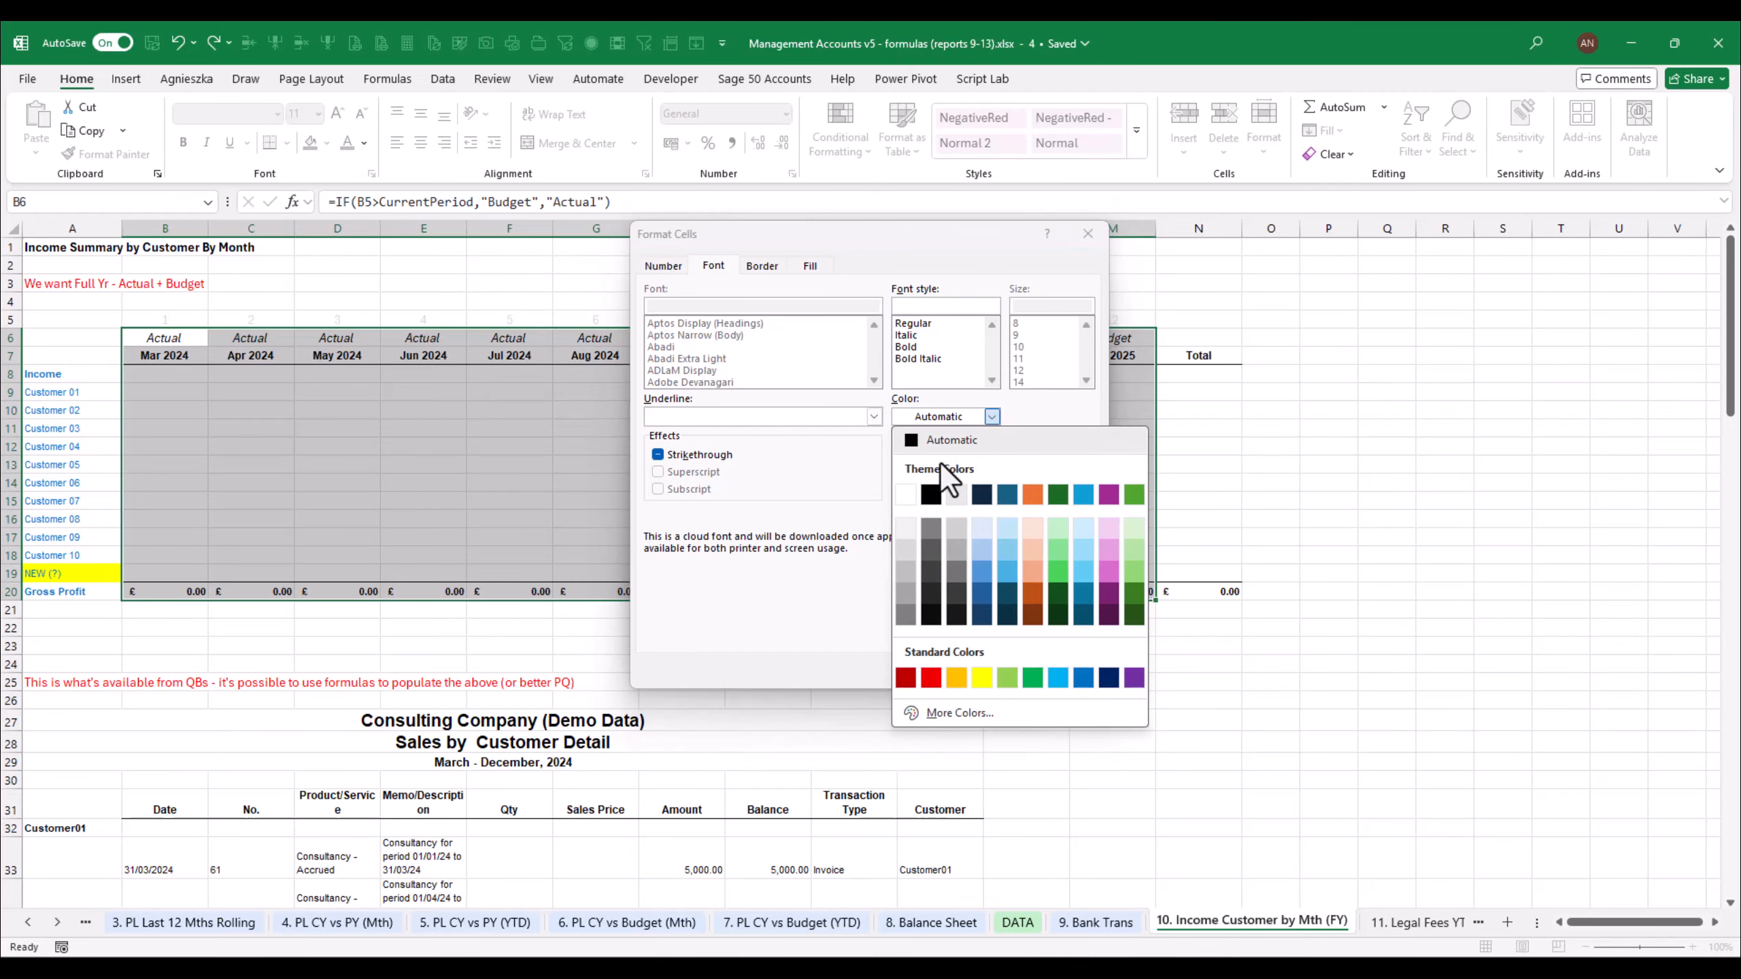
click(1082, 678)
click(991, 669)
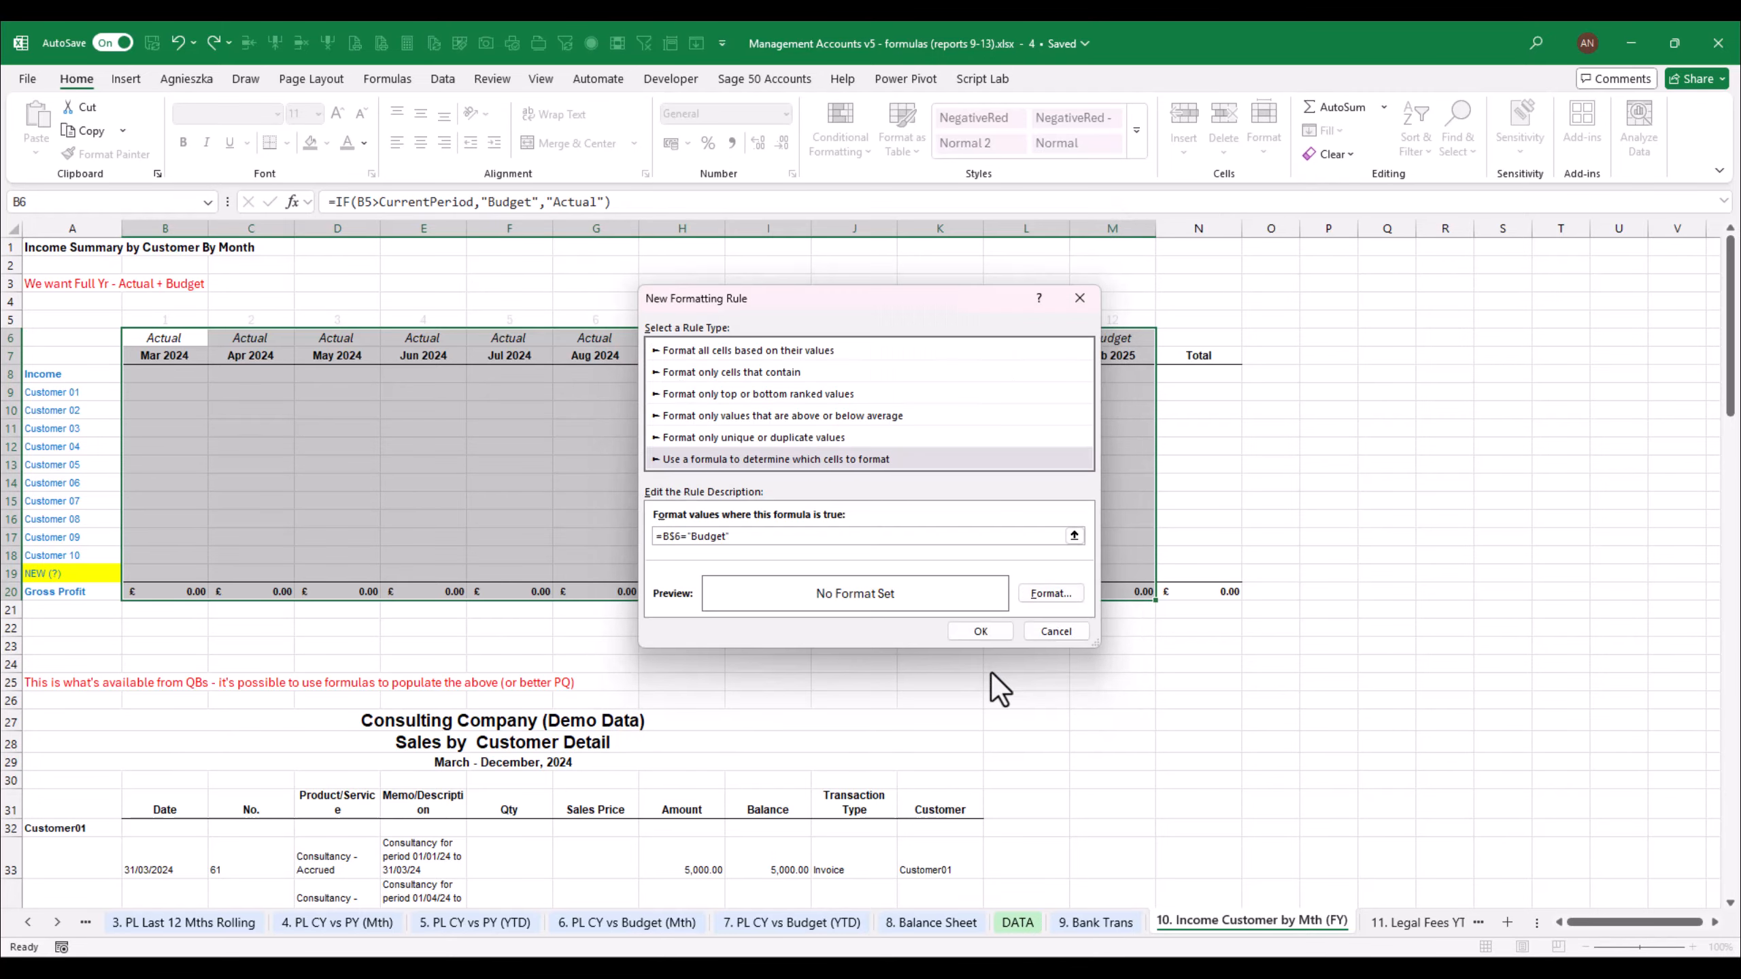
click(976, 631)
click(1026, 430)
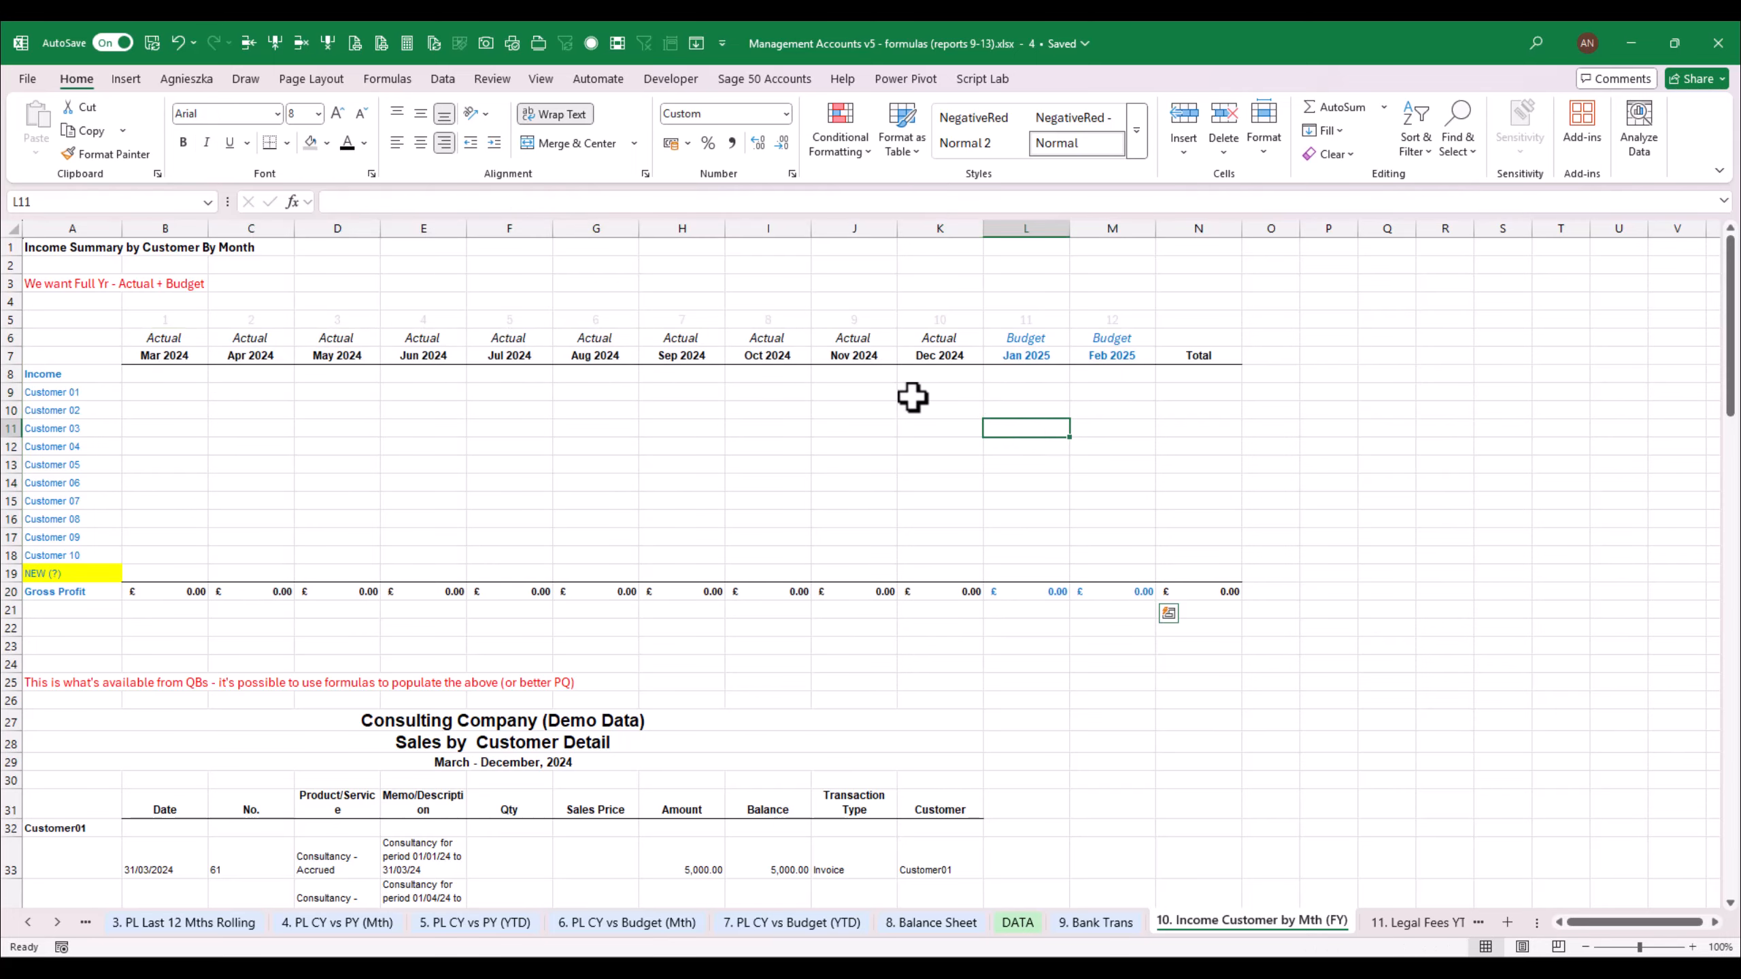
Delete the red note "We want Full Yr - Actual + Budget" from A3
click(72, 282)
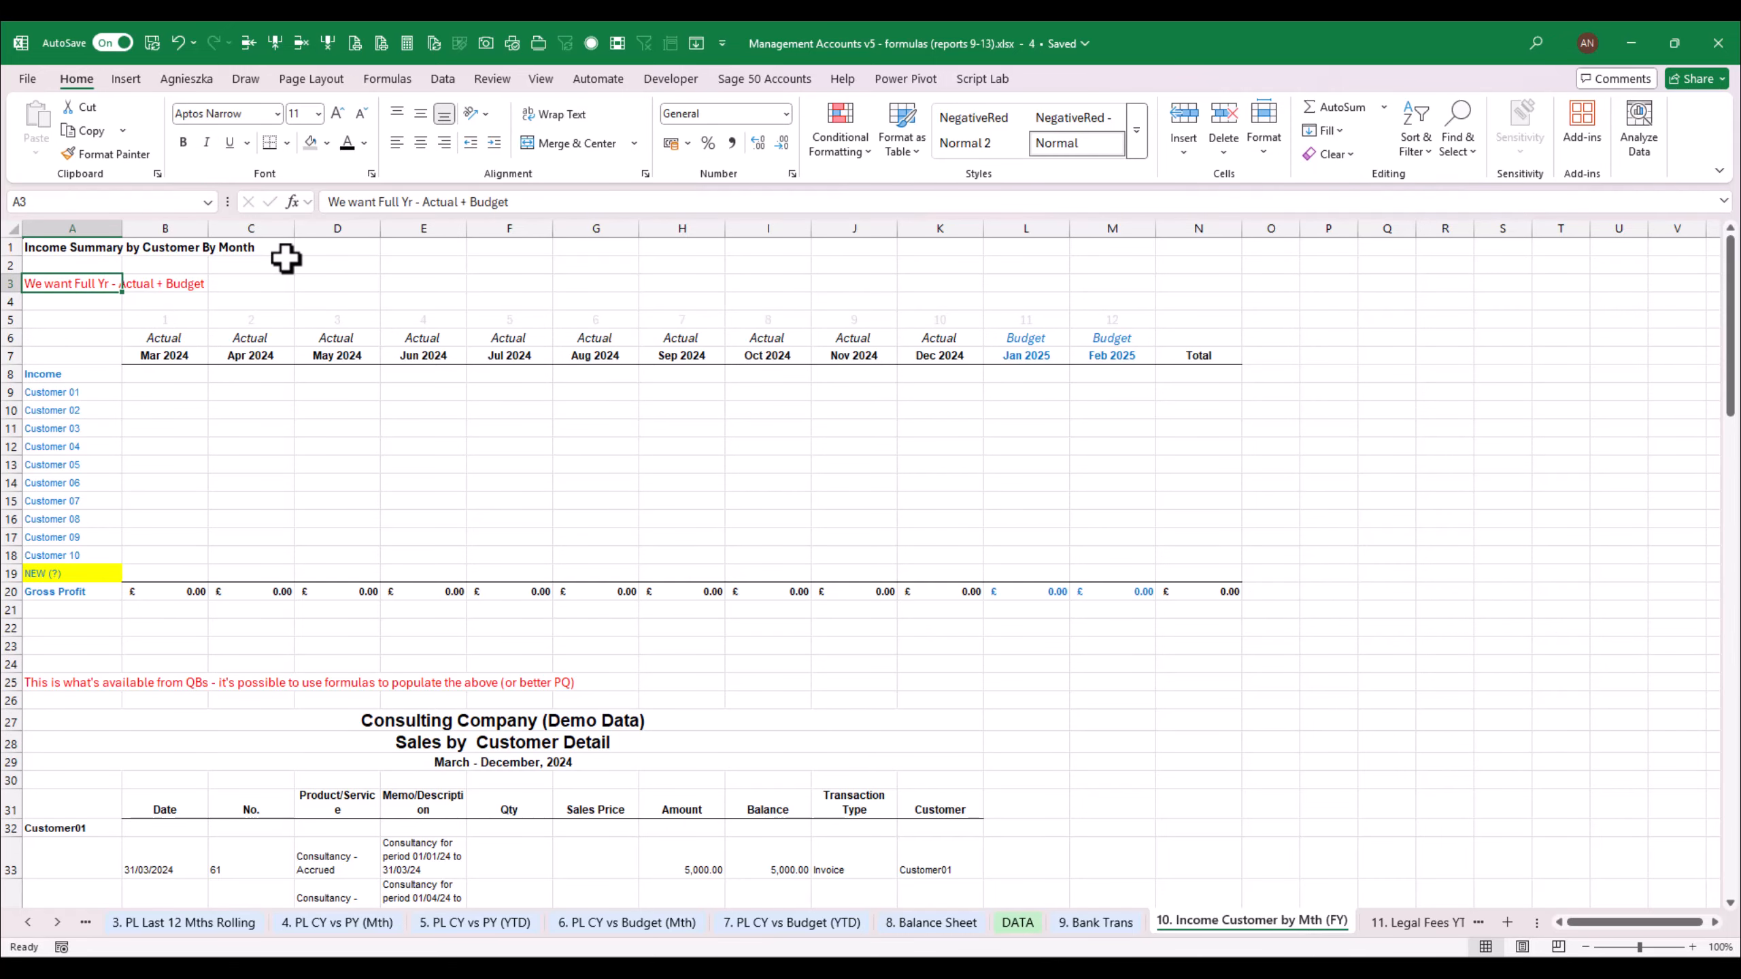
key(Delete)
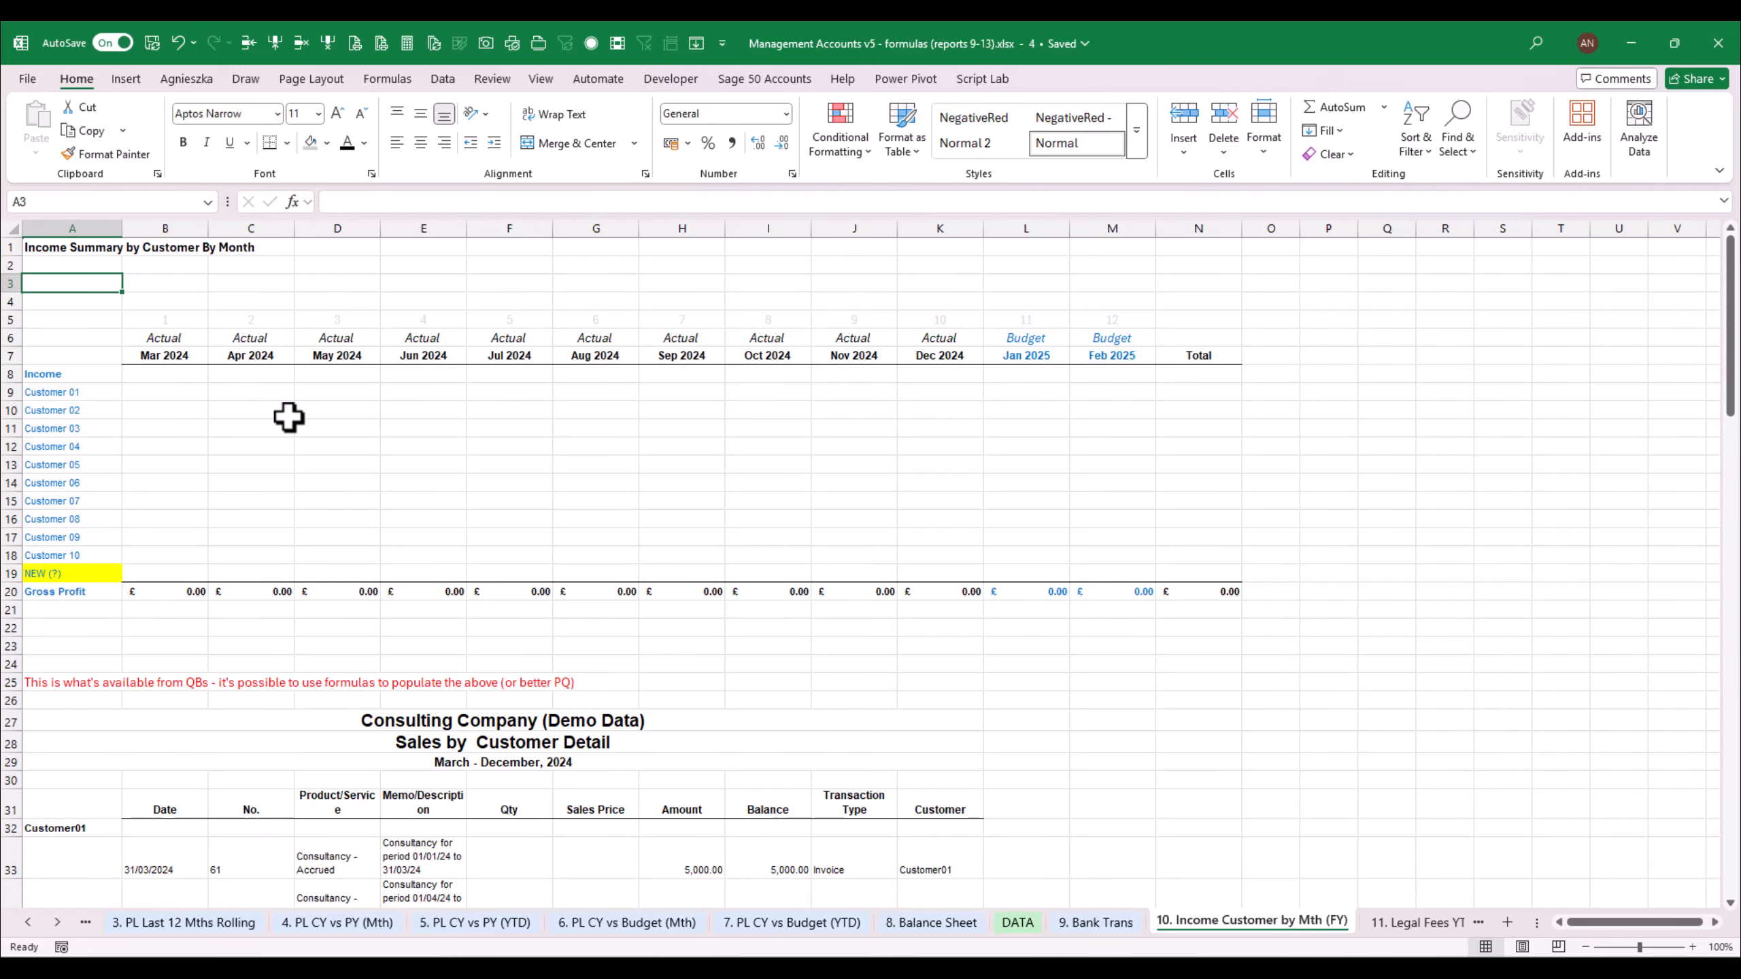
Enter =SUM(B8:M8) in N8 to total the Income row under the Total heading
click(1193, 374)
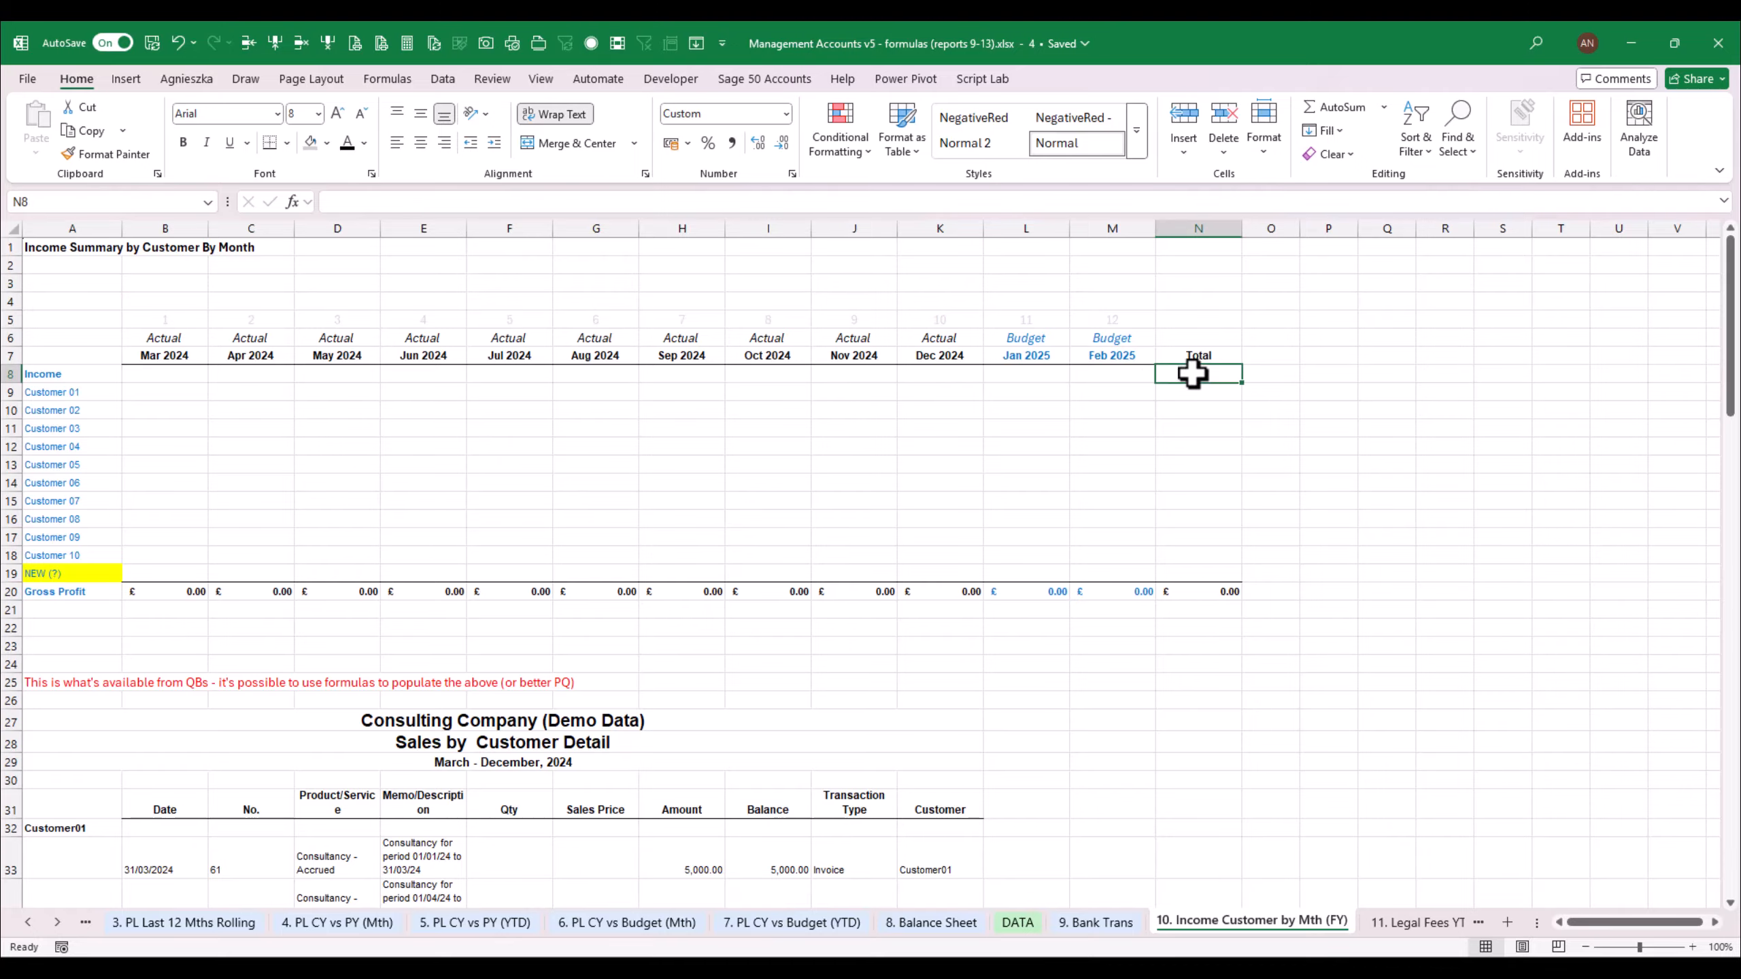
click(1322, 109)
drag(175, 374, 1111, 376)
key(Return)
key(Up)
Copy the row total formula from N8 down to N9:N19 for all customer rows
key(ctrl+c)
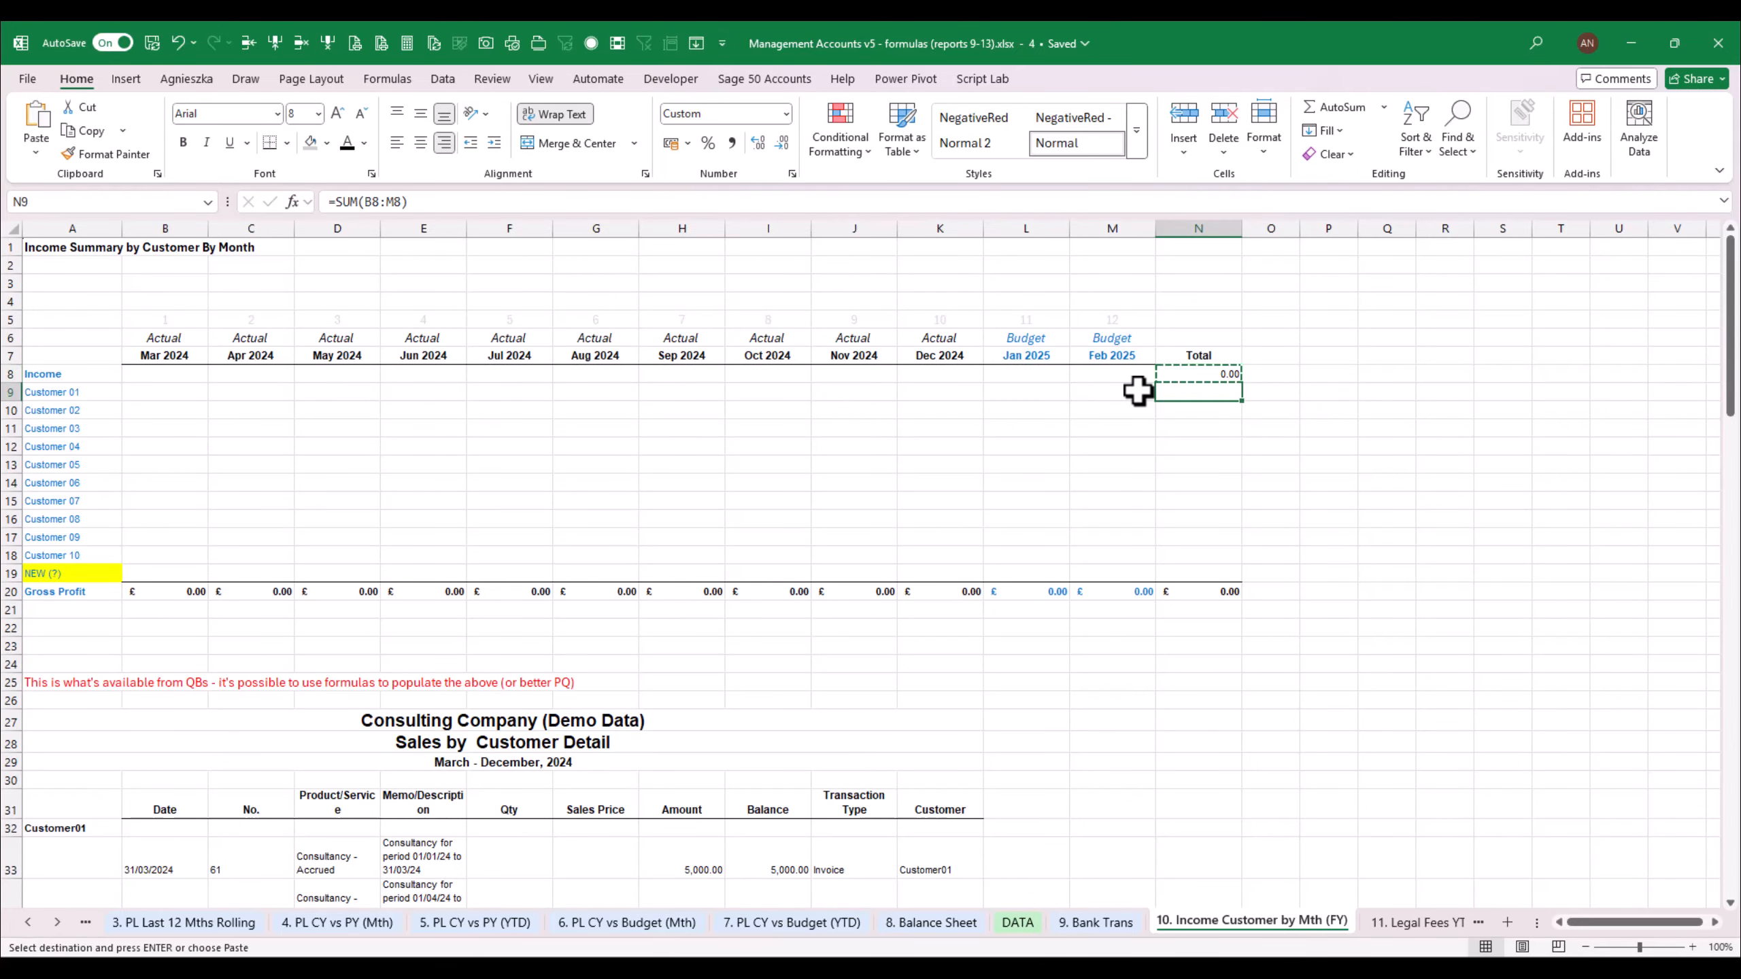
key(shift+Down)
key(shift+Down)
key(shift+Down)
key(shift+Down)
key(shift+Down)
key(shift+Down)
key(shift+Down)
key(shift+Down)
key(shift+Down)
key(shift+Down)
key(Return)
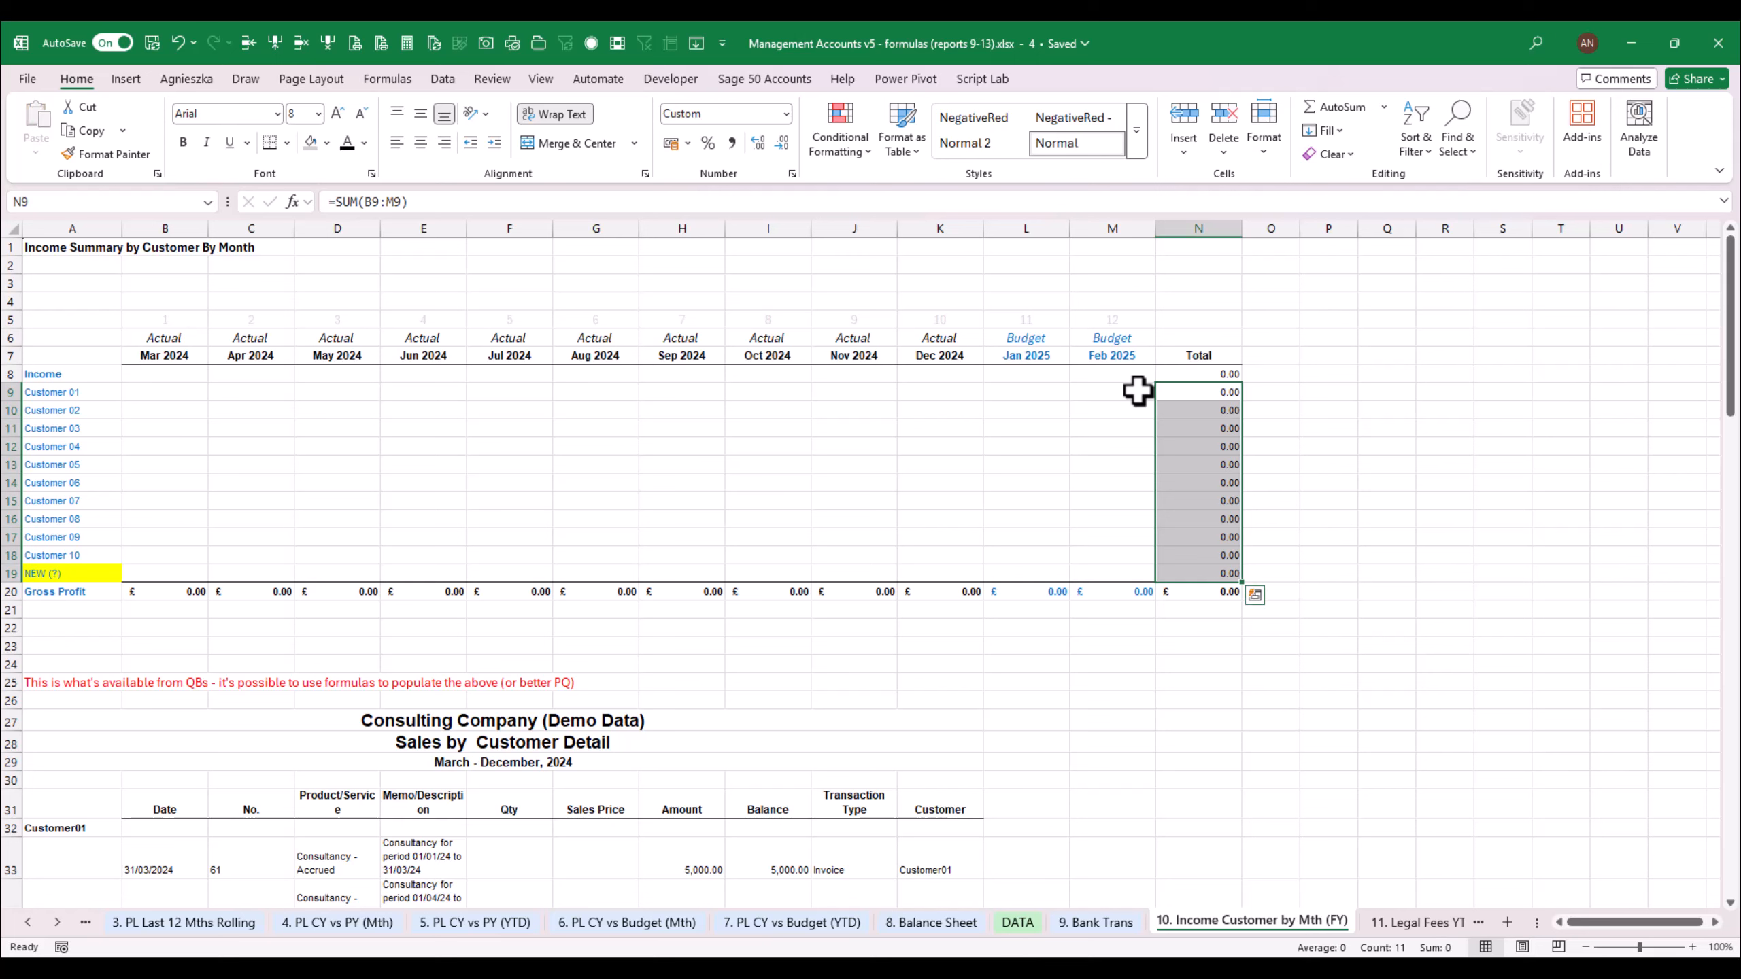
click(1555, 610)
Check which rows the Gross Profit formula in F20 sums
click(493, 595)
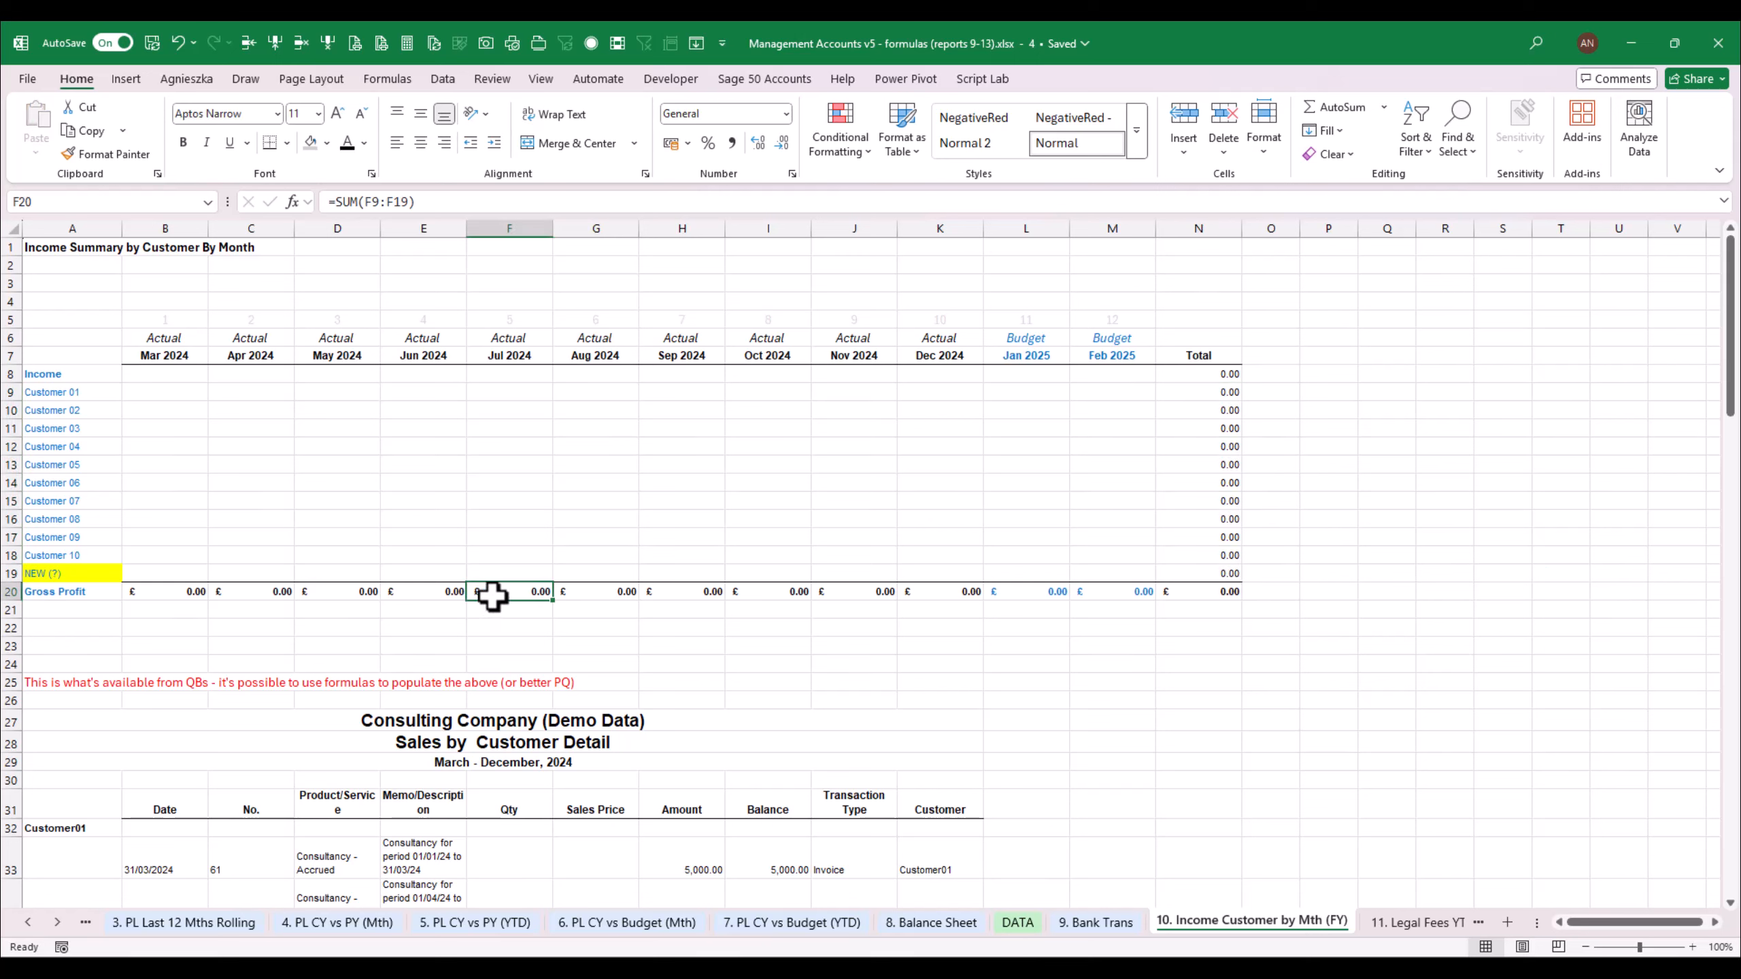
key(F2)
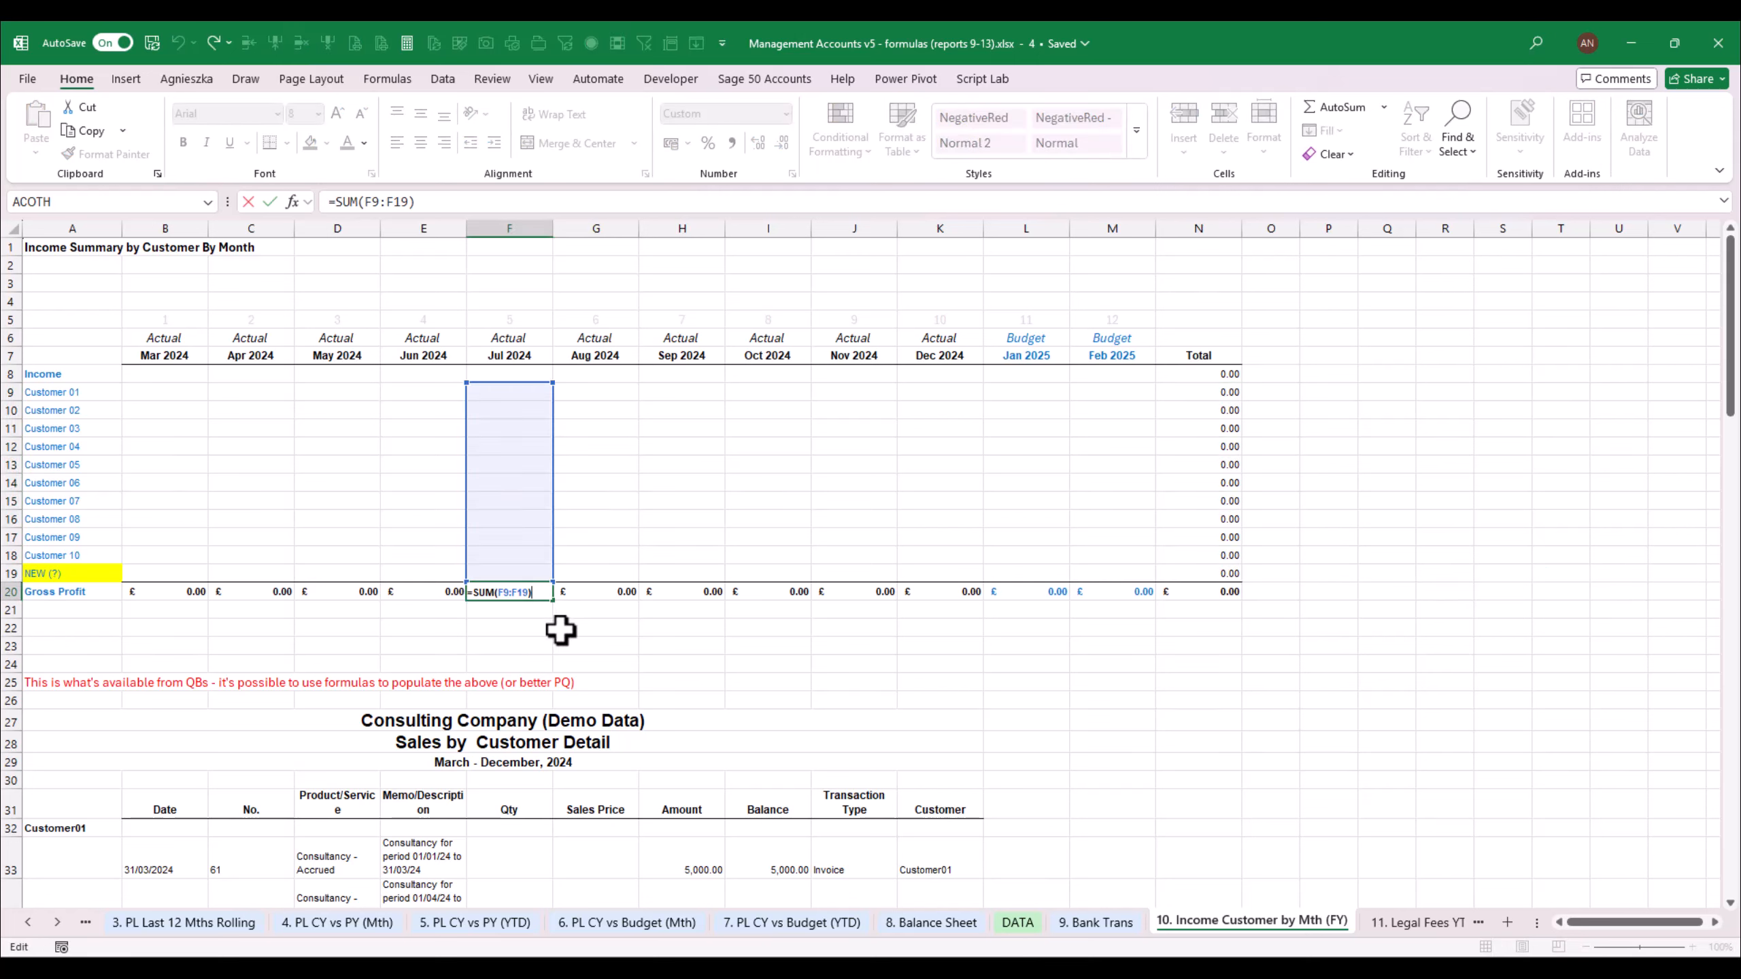
click(641, 655)
Set the font colour of the row labels in A8:A20 to Automatic
drag(77, 374, 83, 589)
click(349, 141)
click(259, 461)
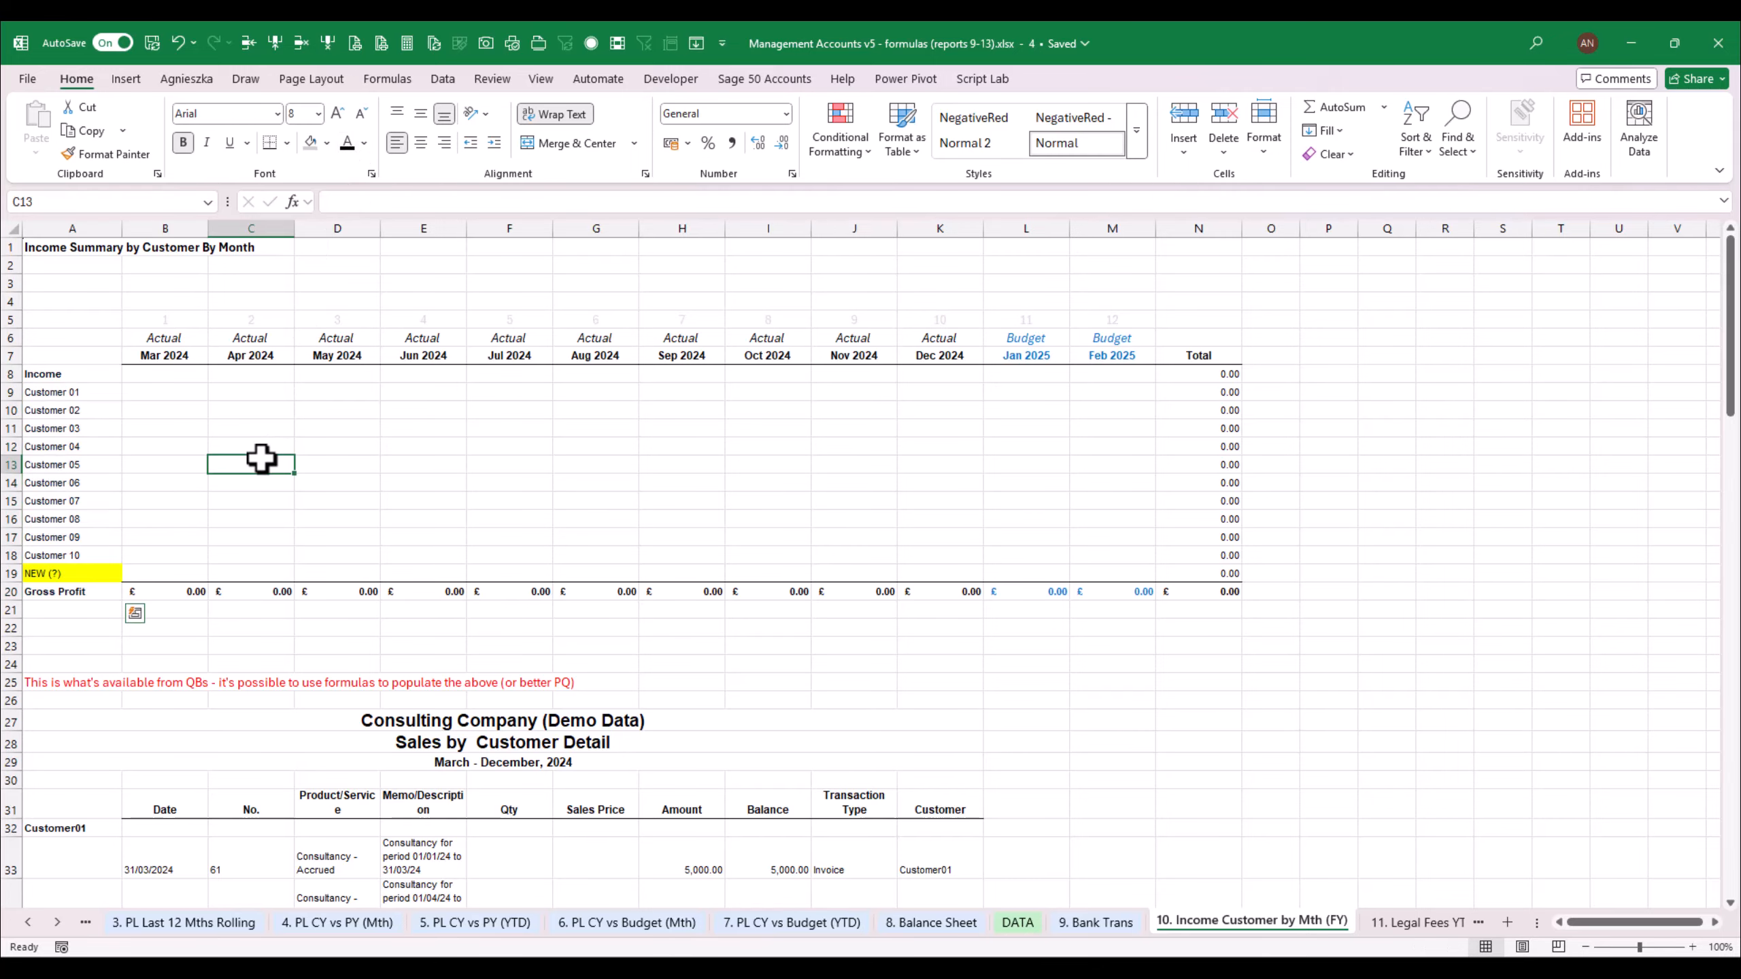
Examine the dates, products and amounts in the Sales by Customer Detail report below the summary, and look briefly at the DATA sheet
scroll(1734, 340, down, 4)
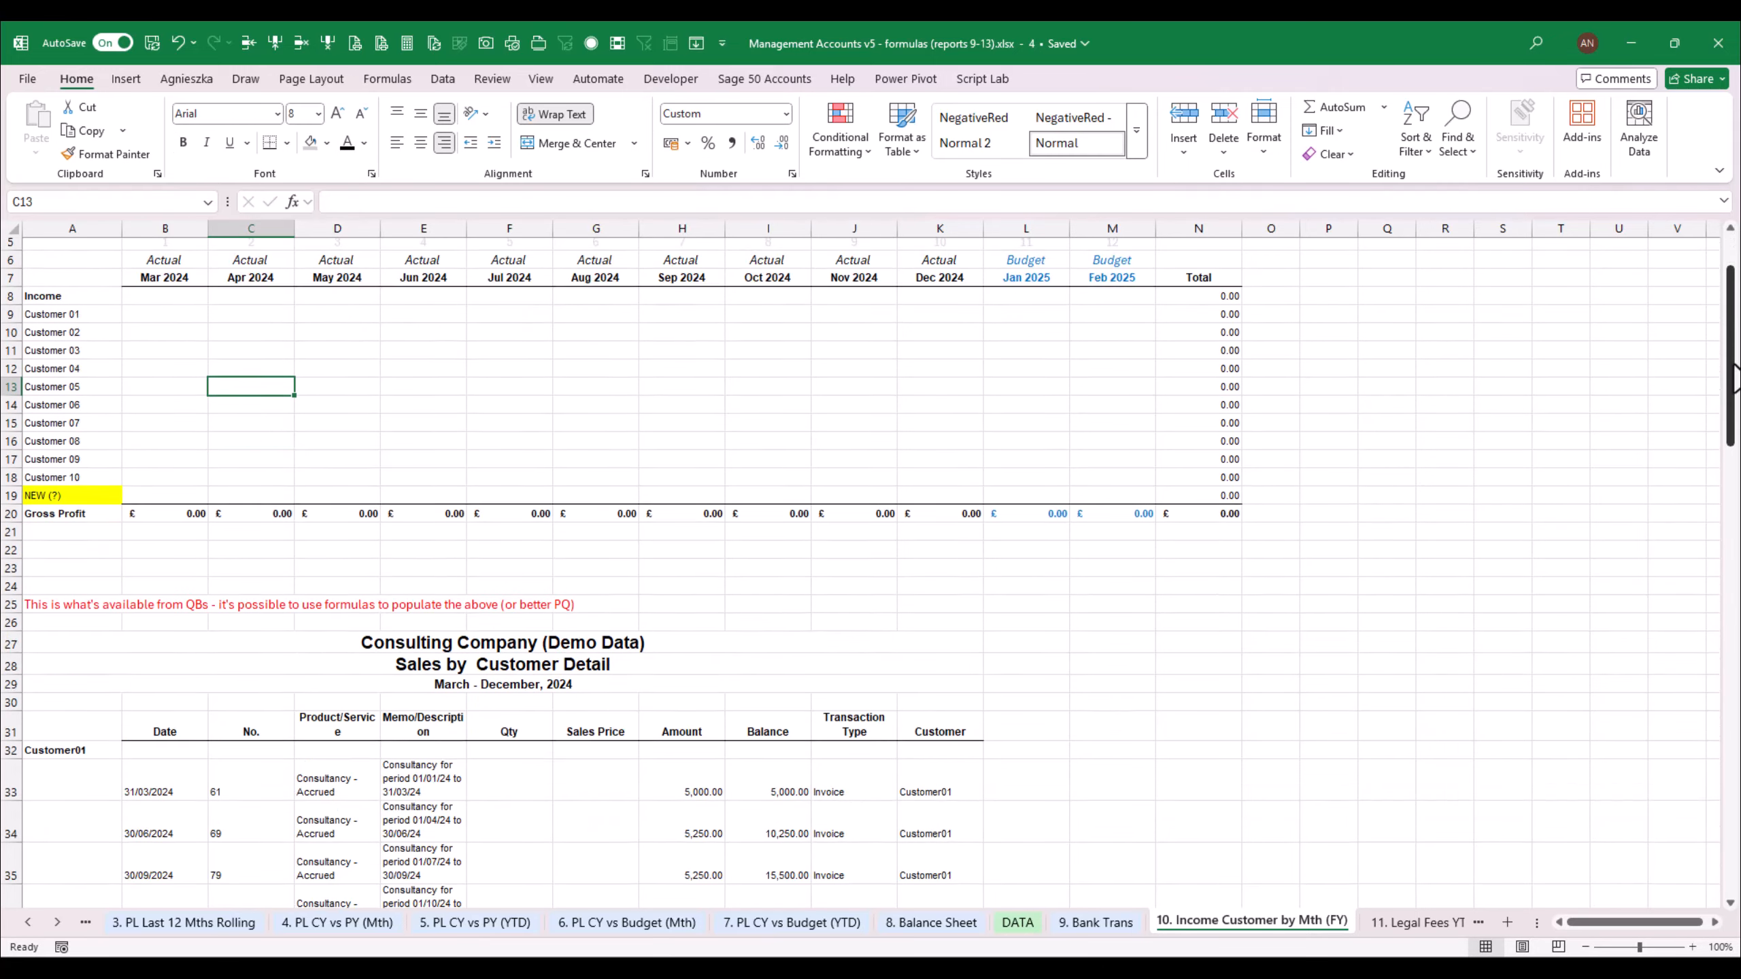
click(205, 665)
click(335, 673)
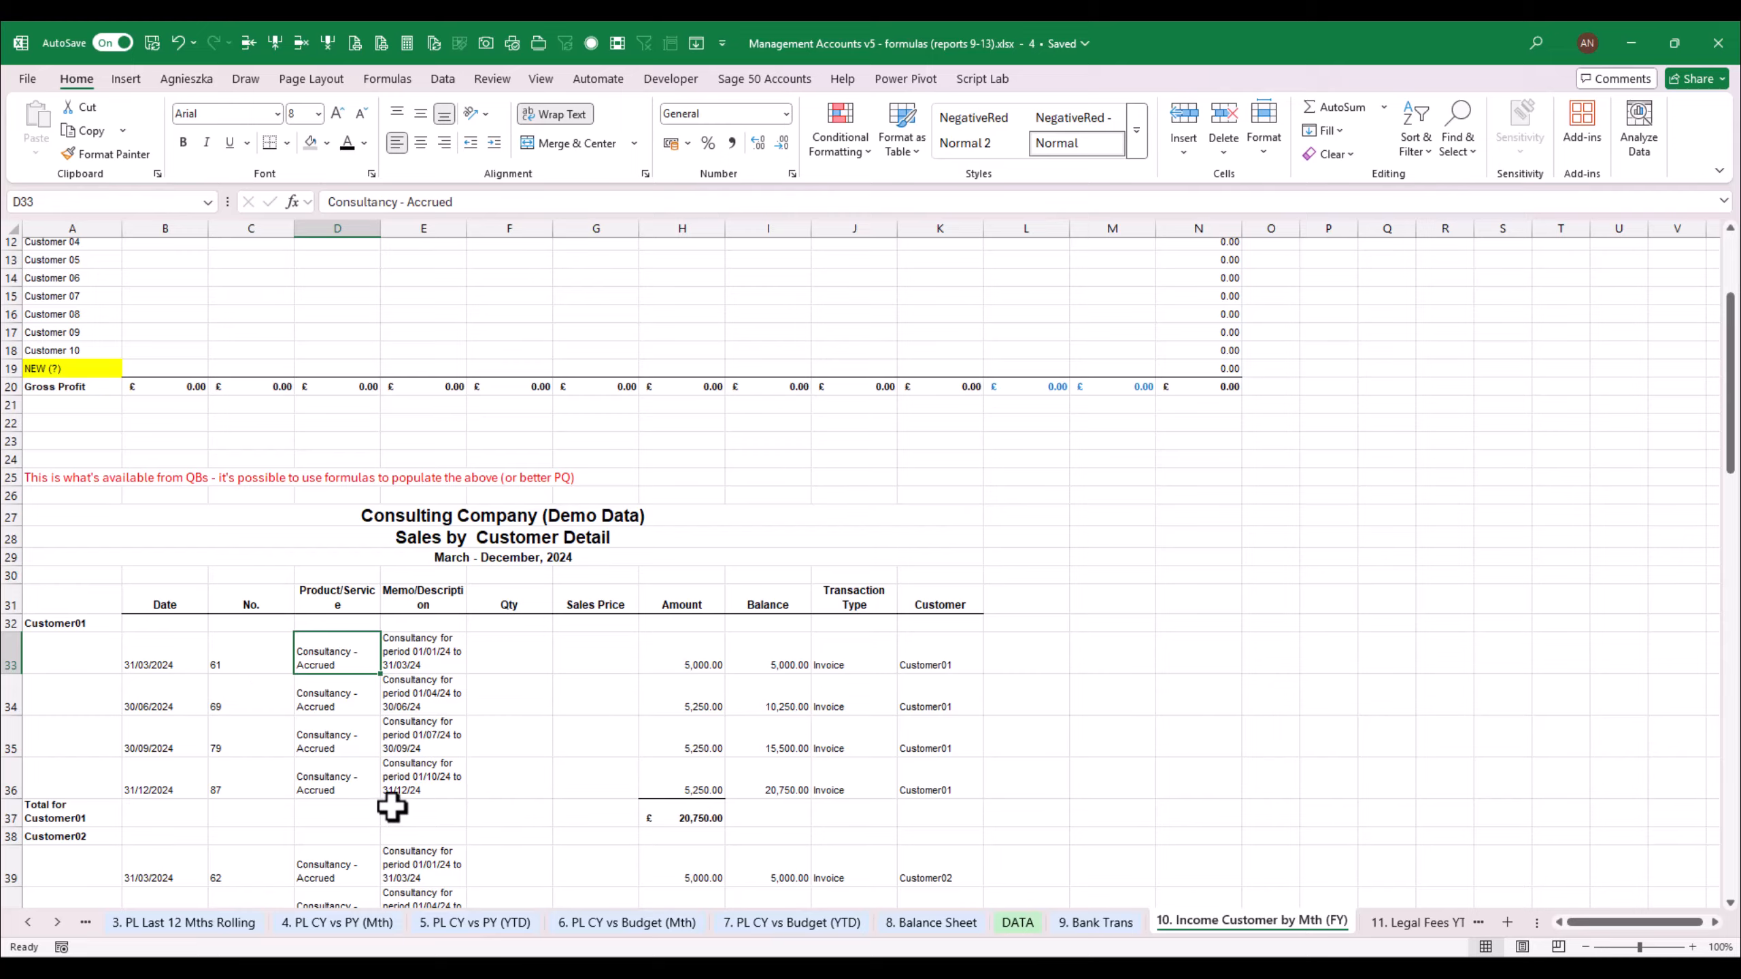
click(700, 722)
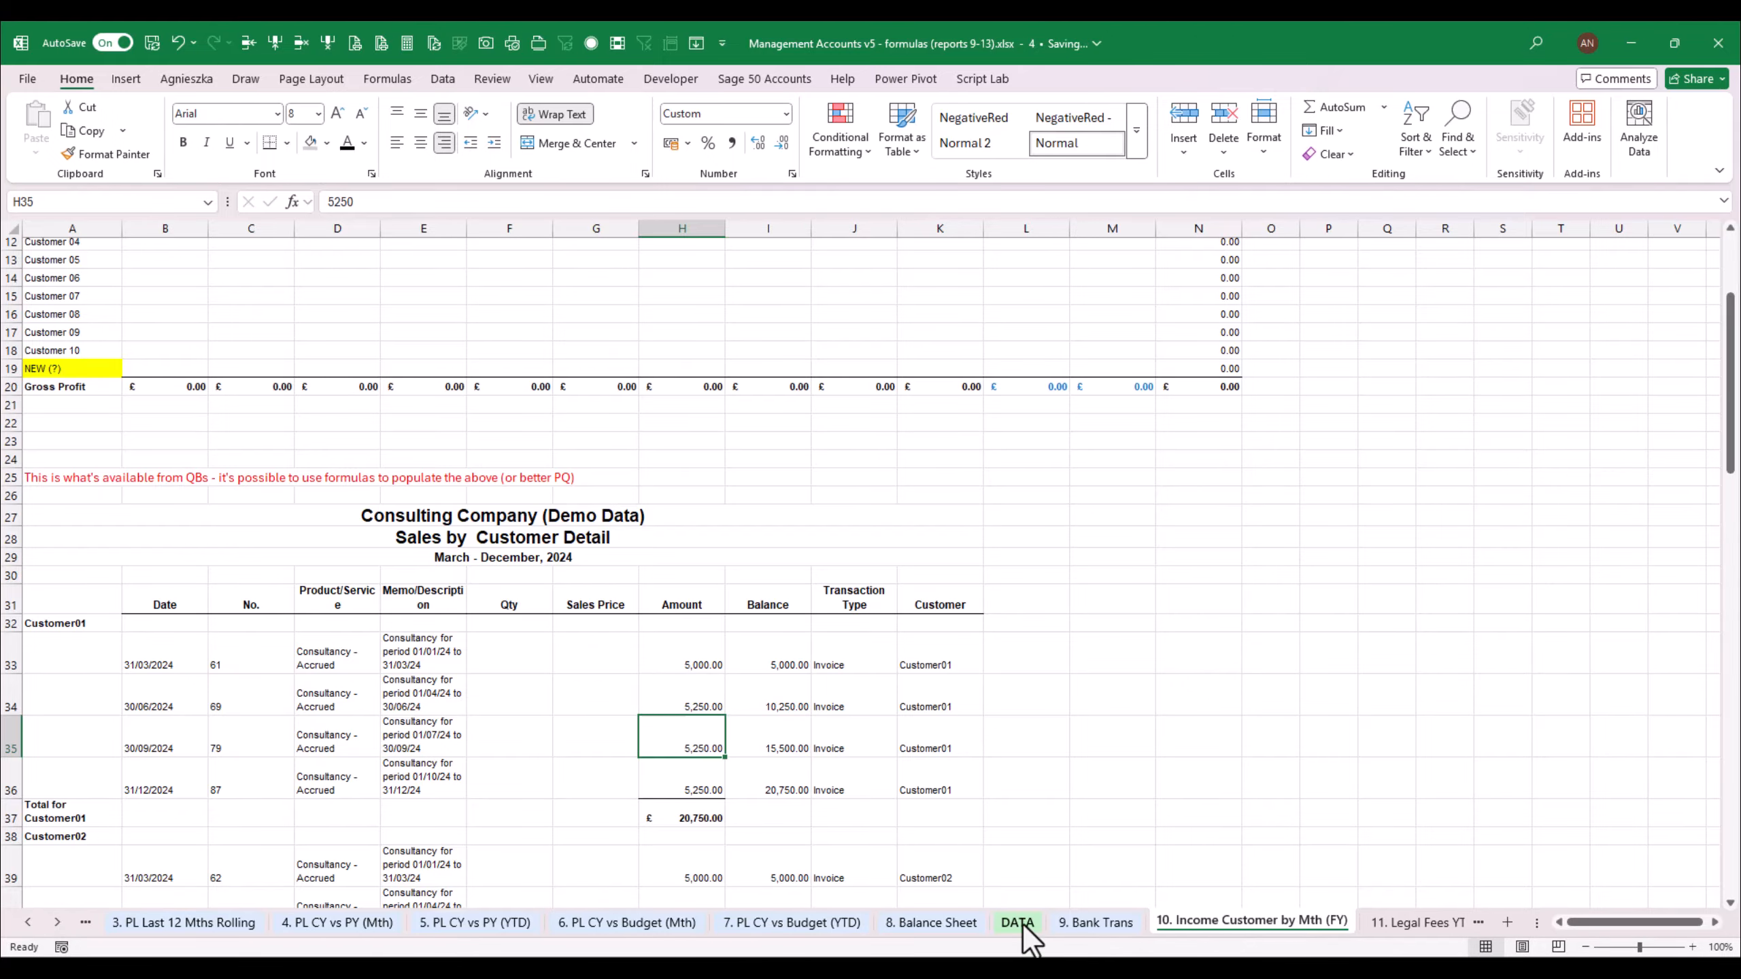
click(1110, 922)
click(1214, 922)
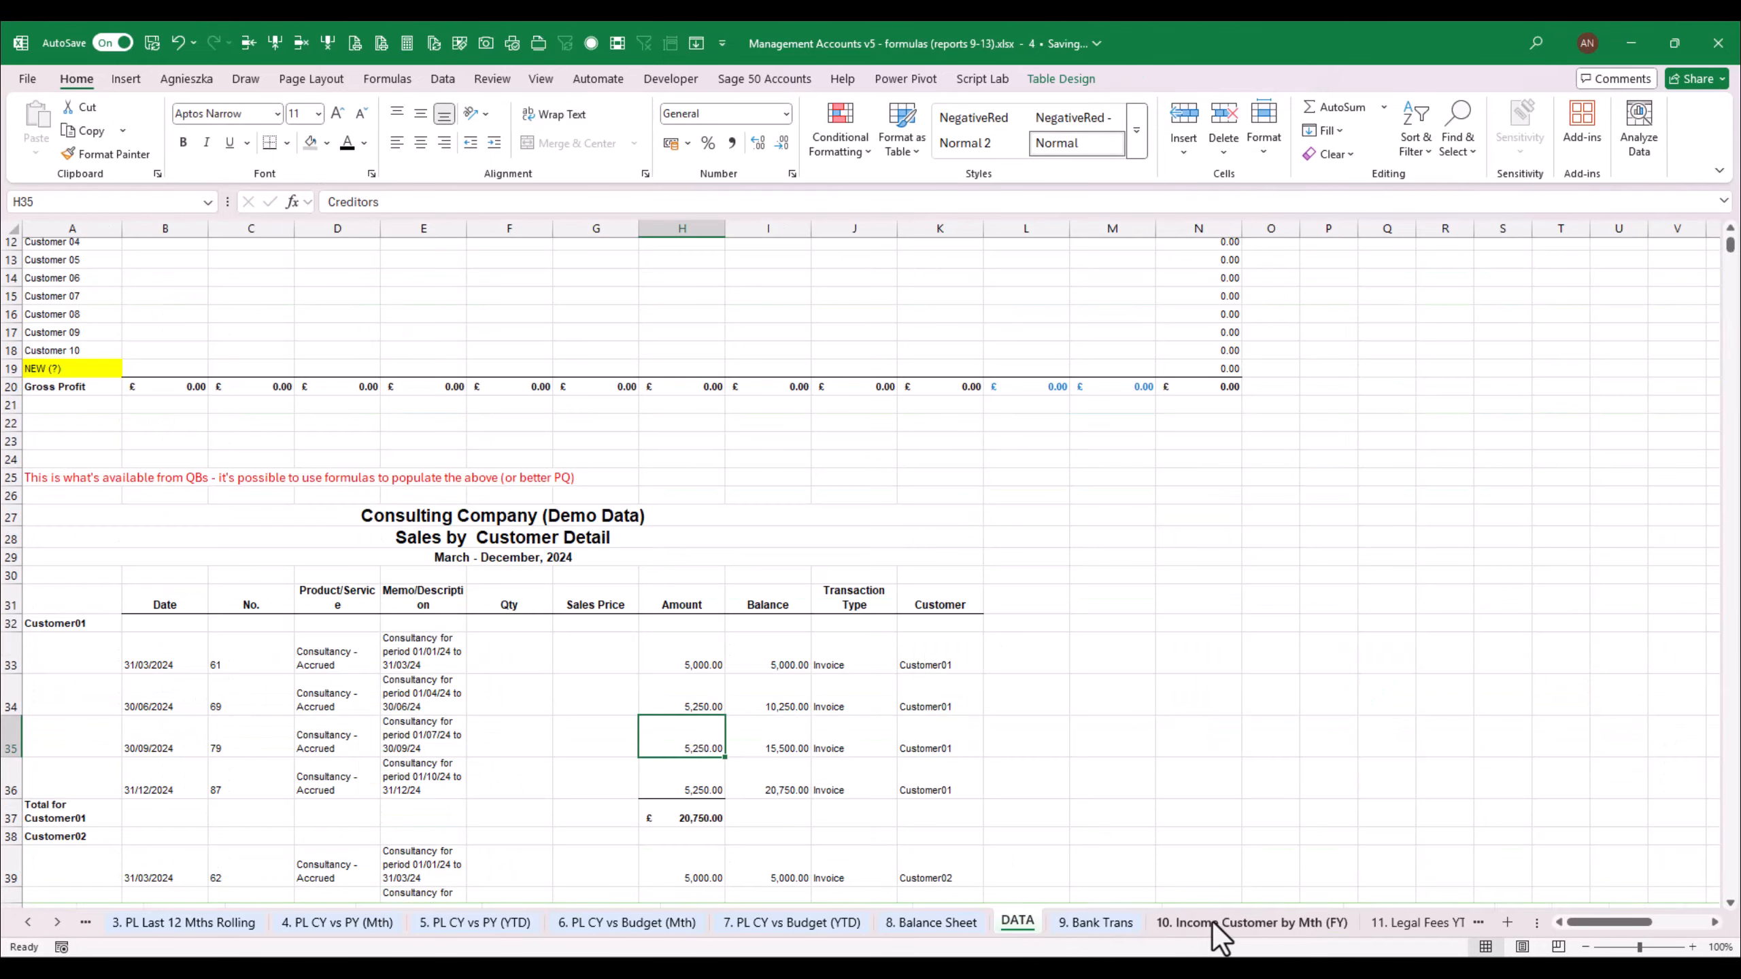
Check the month heading in B7 and the period number in B5 of the income summary, then open the DATA sheet
click(772, 679)
drag(1732, 445, 1734, 388)
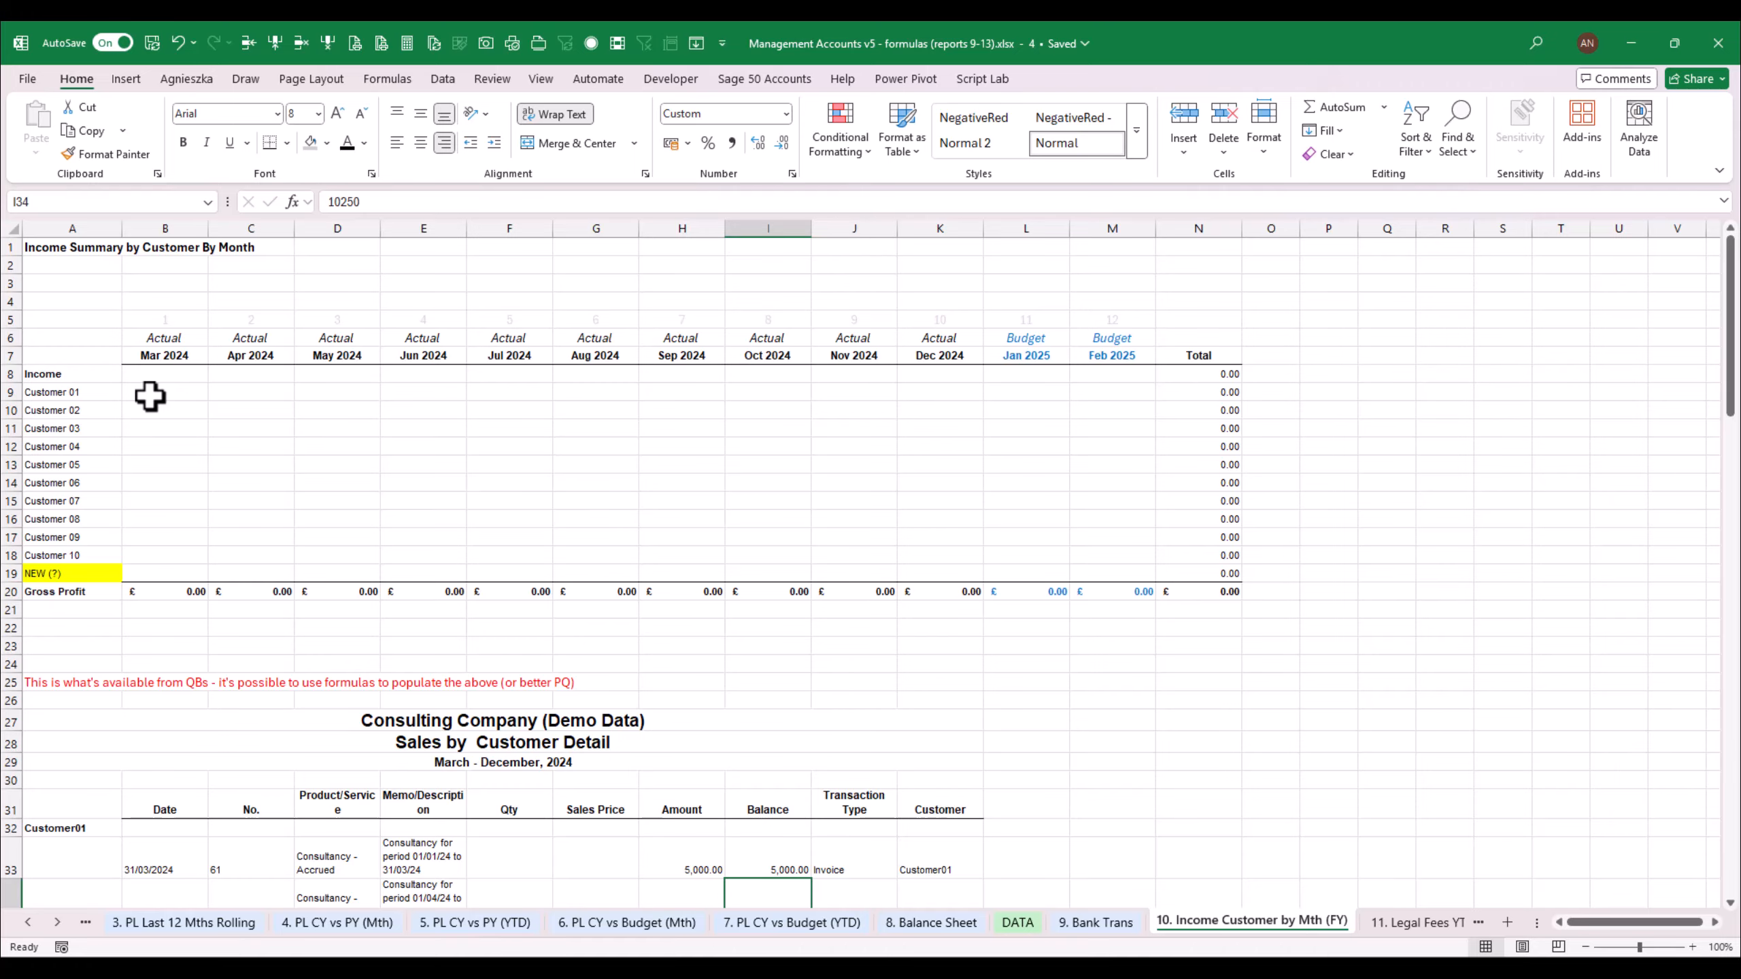
click(183, 355)
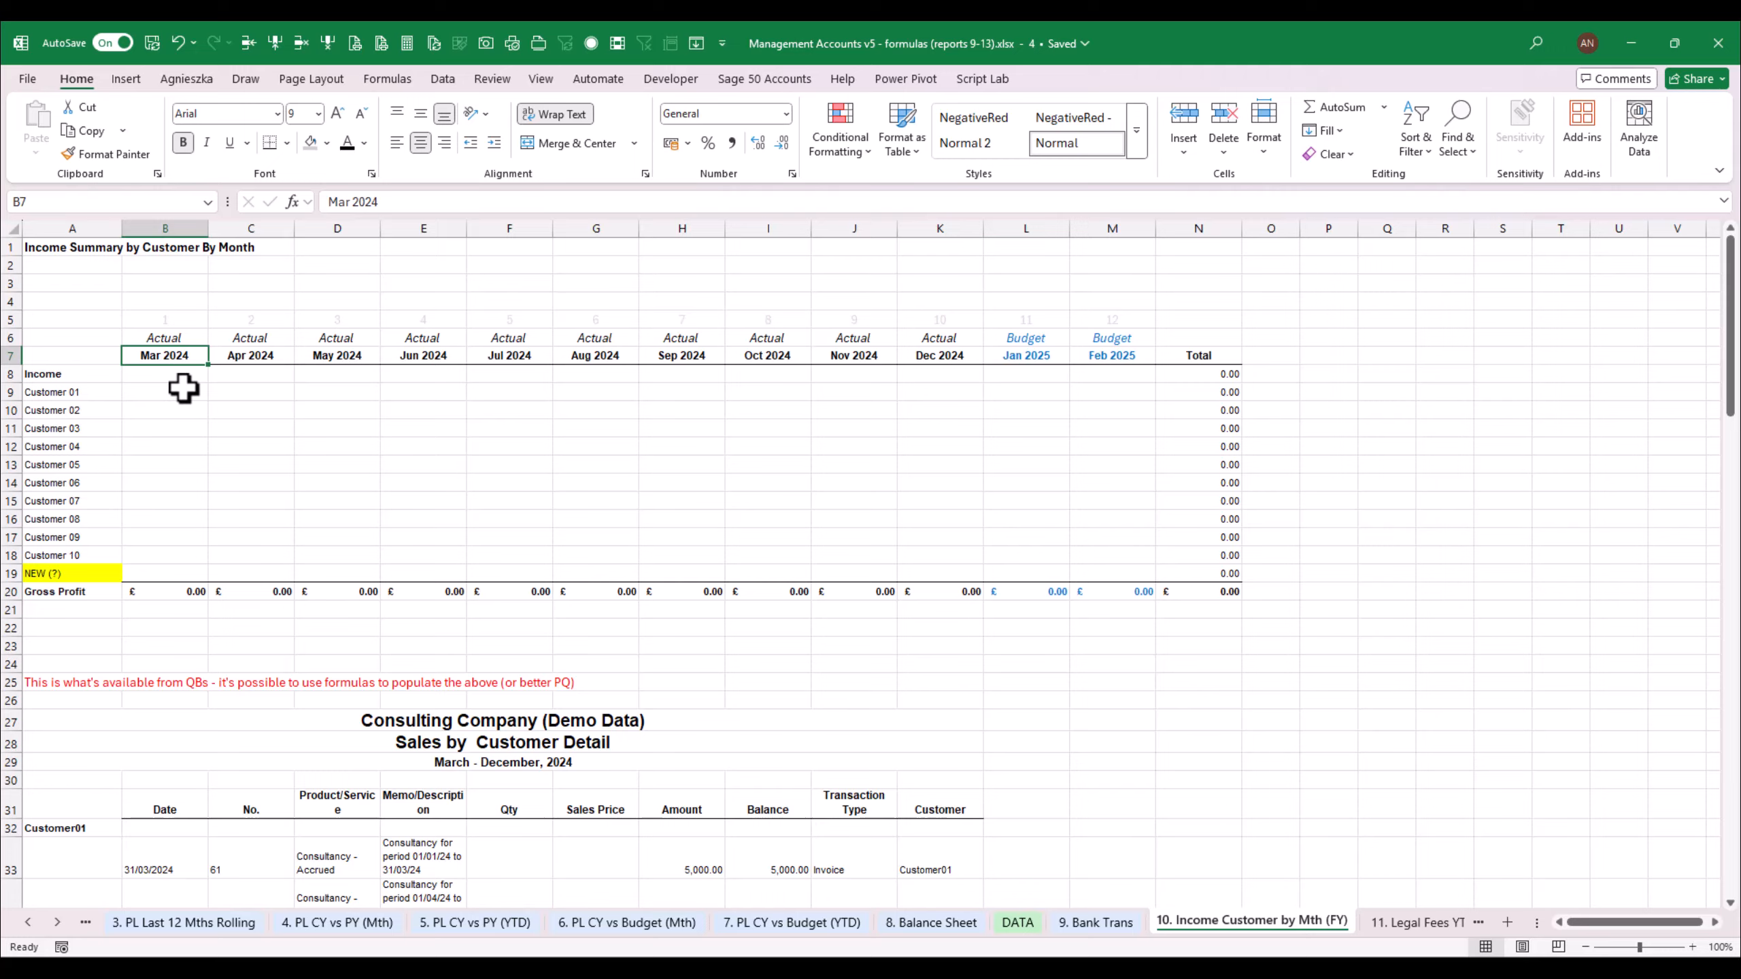
click(174, 321)
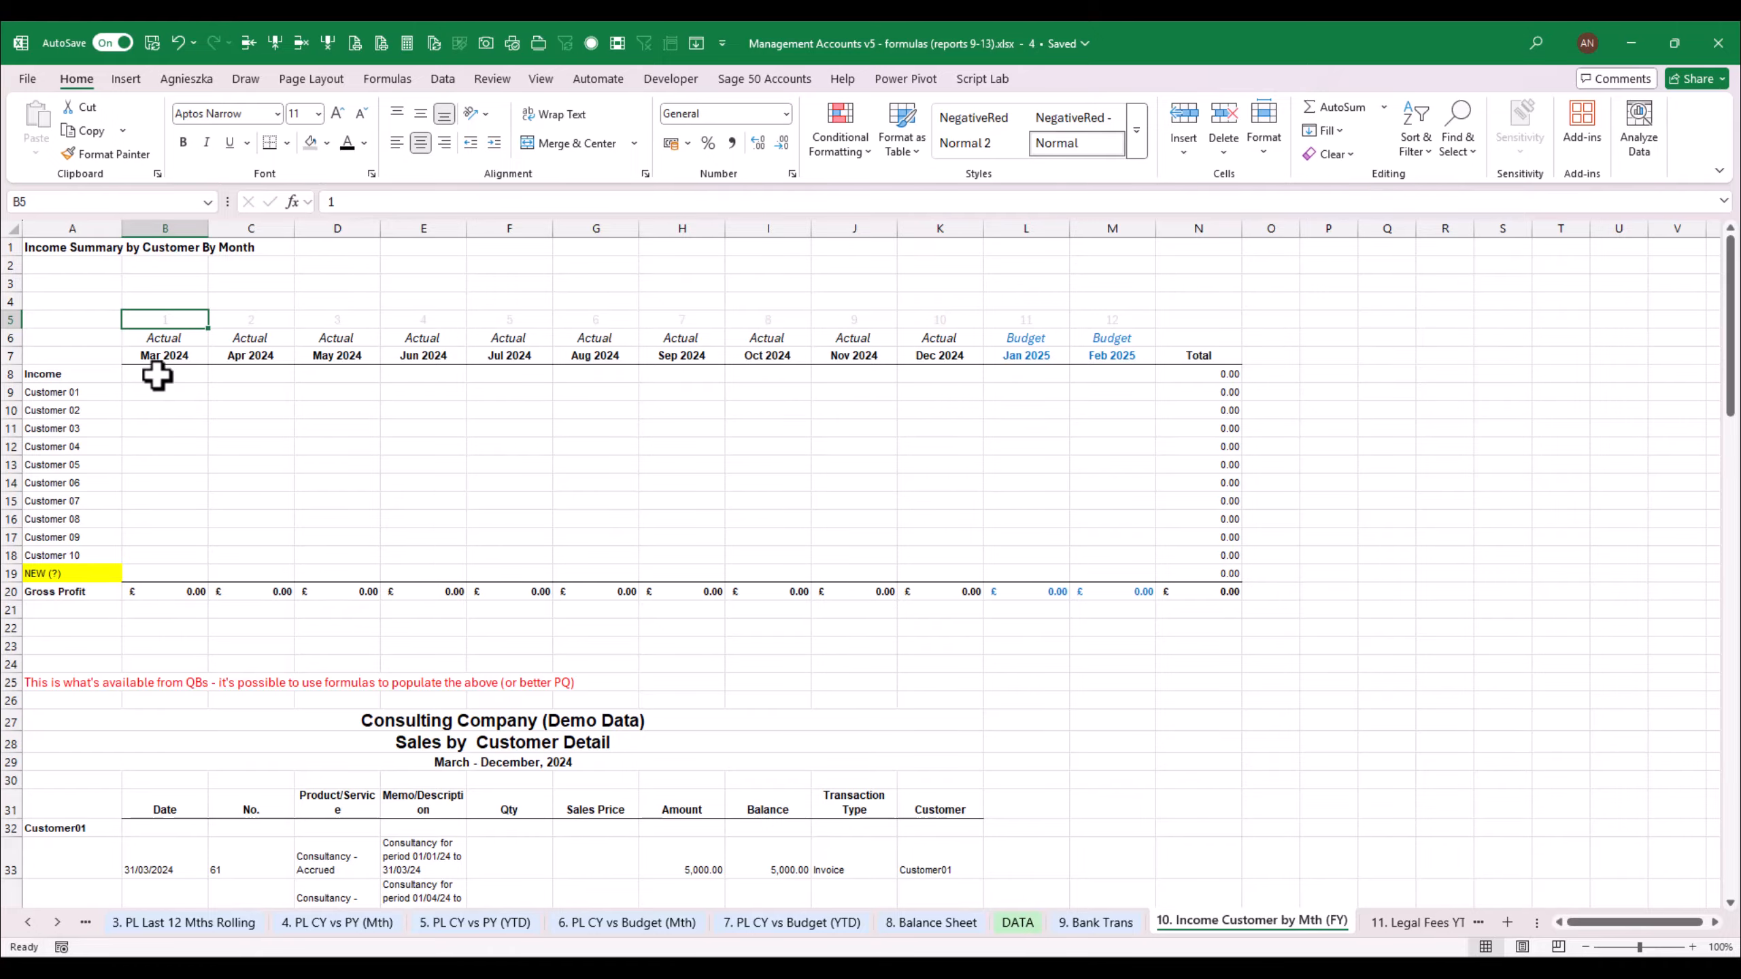
click(1017, 922)
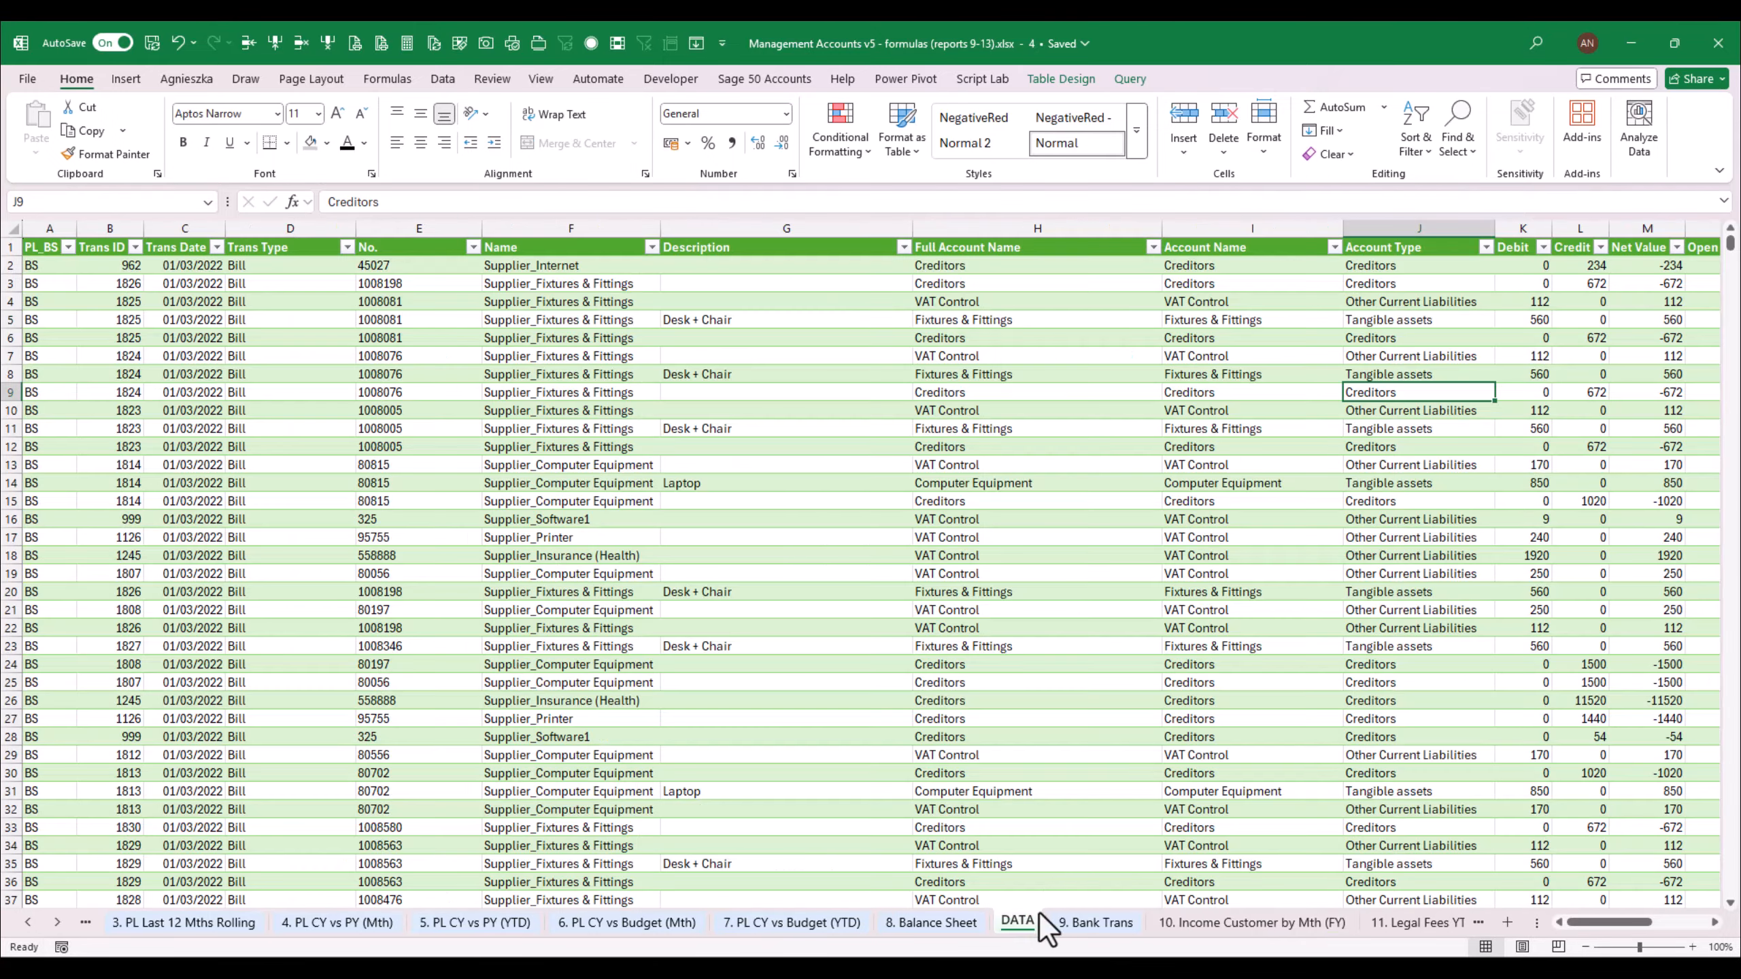
click(1485, 249)
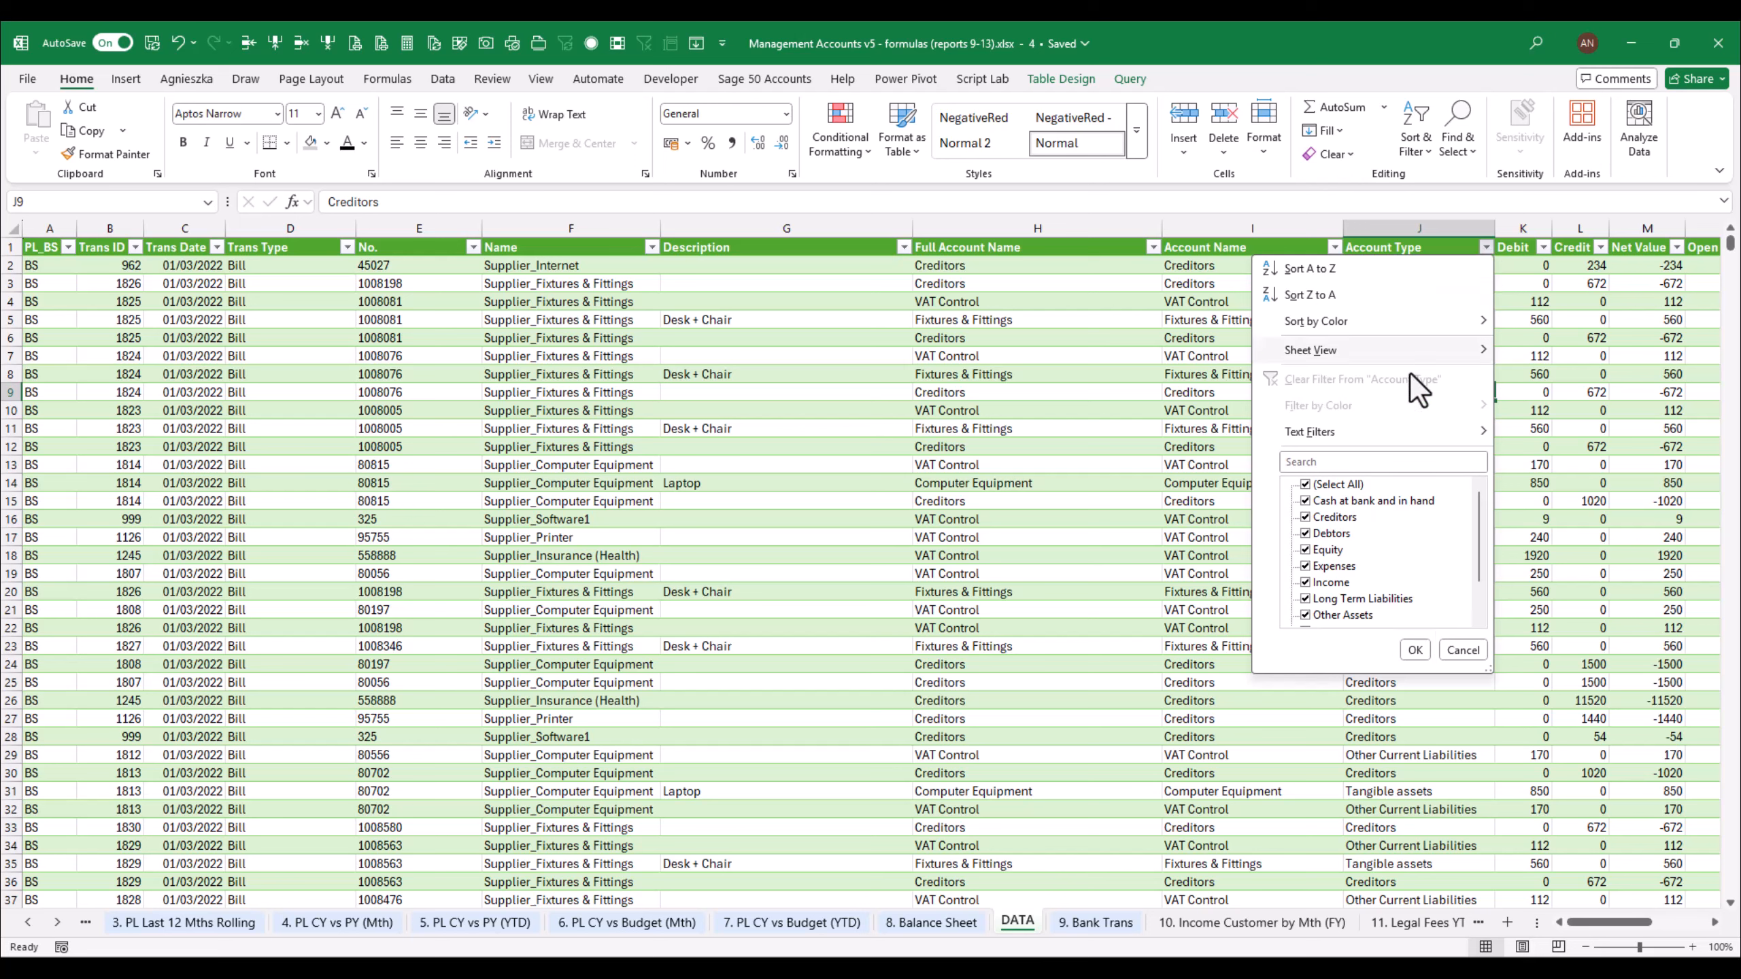
click(1361, 461)
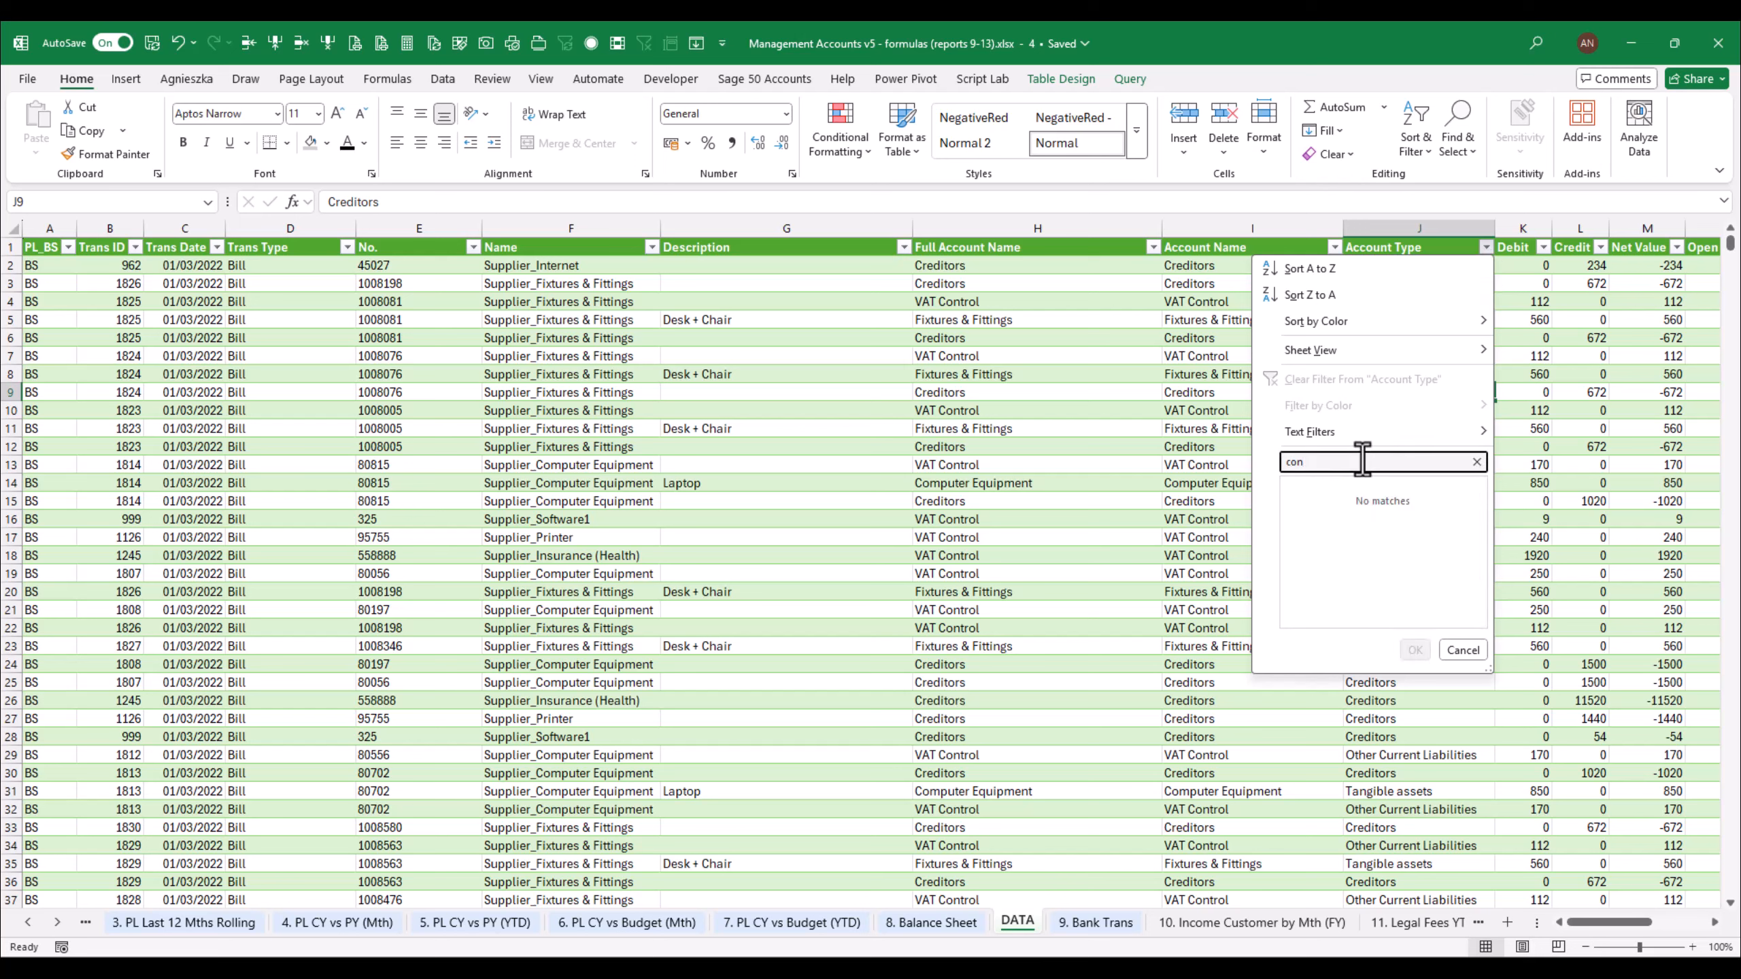
key(BackSpace)
key(BackSpace)
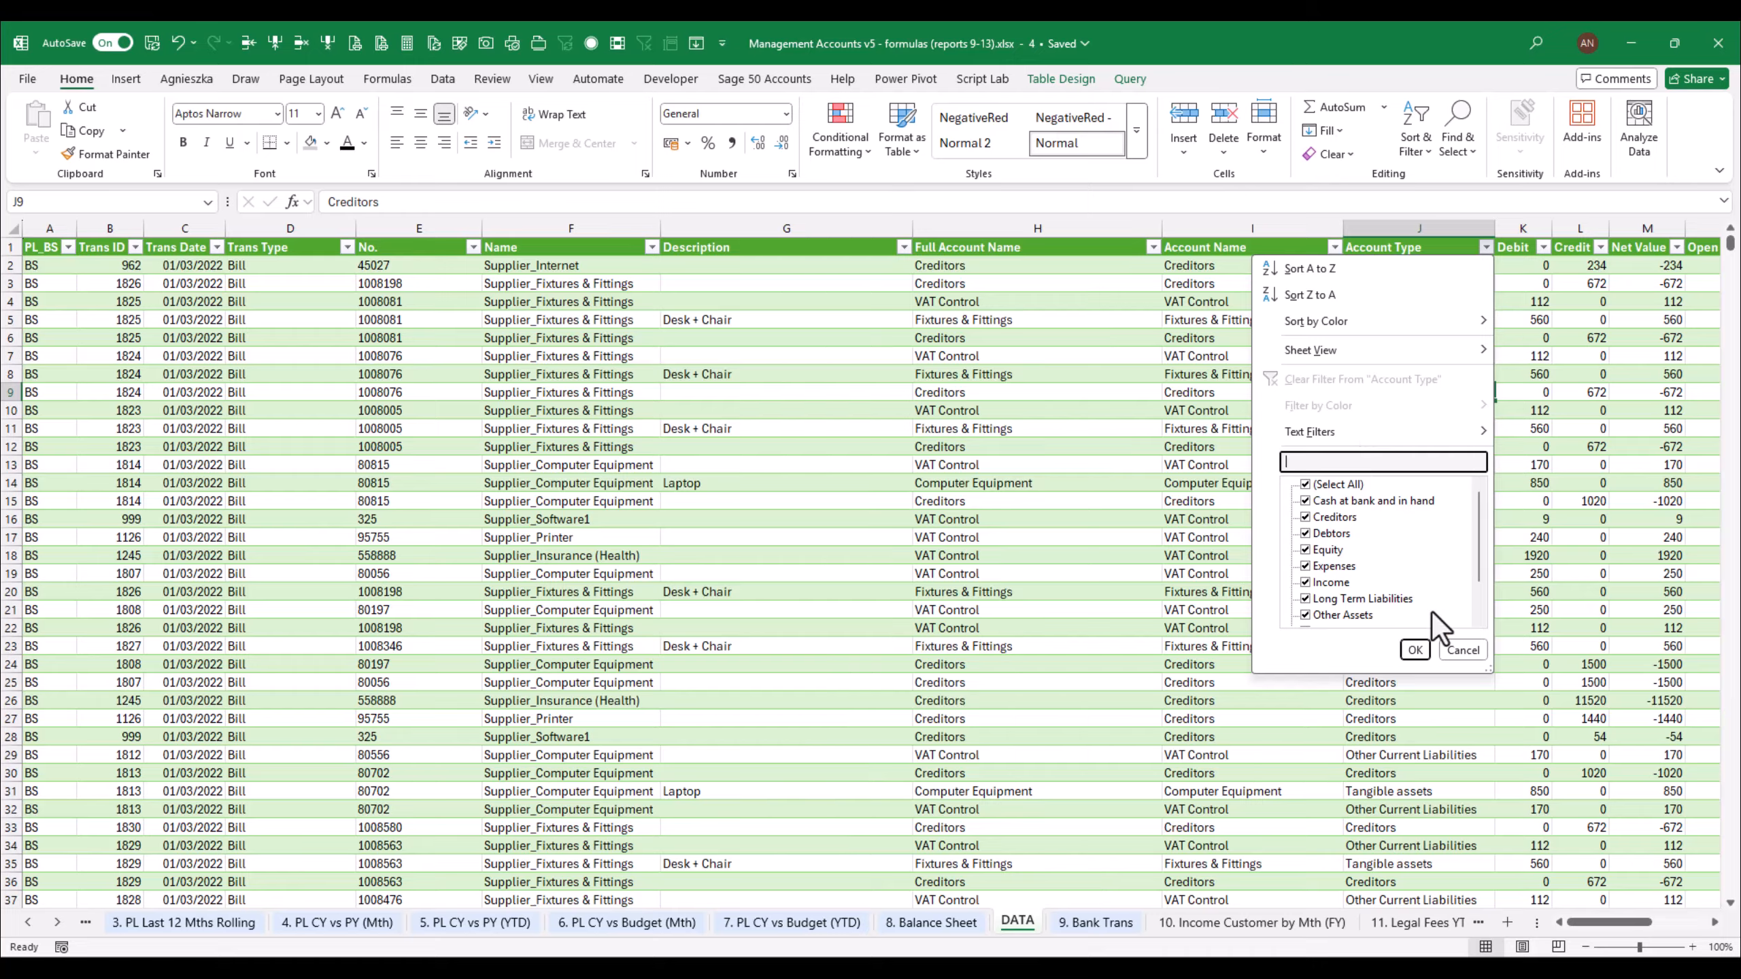
click(1461, 649)
Filter the Account Name column of the DATA table to the entries matching "cons"
click(1334, 247)
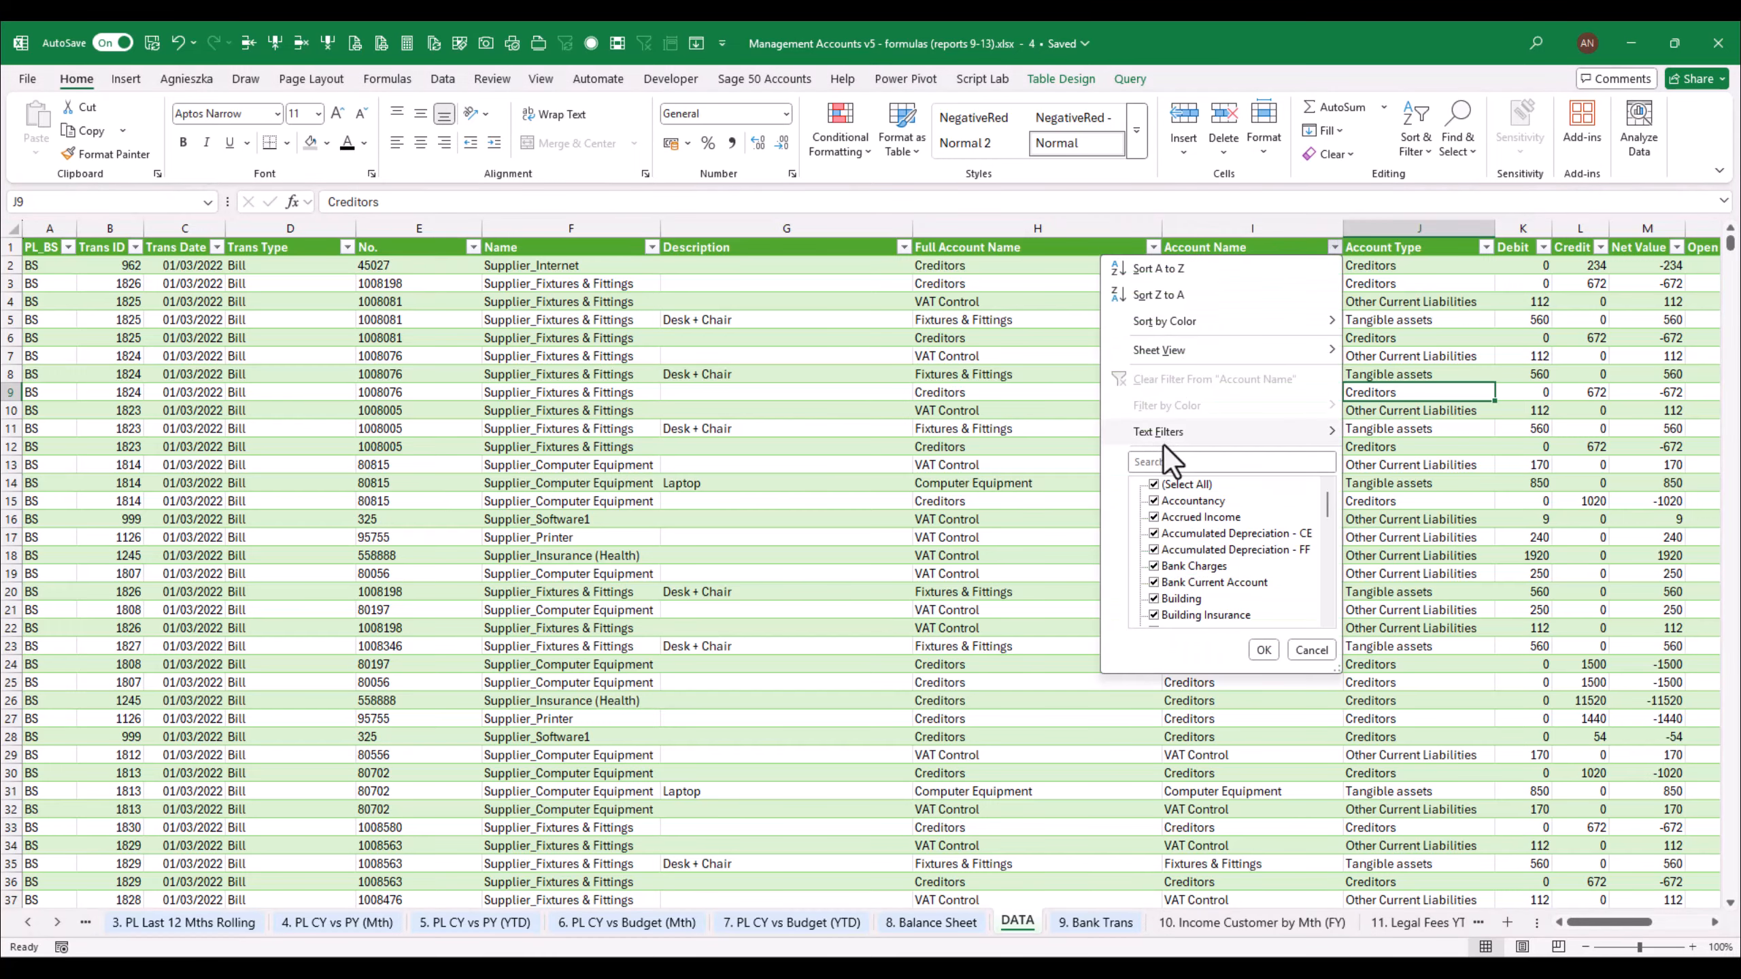
click(1177, 461)
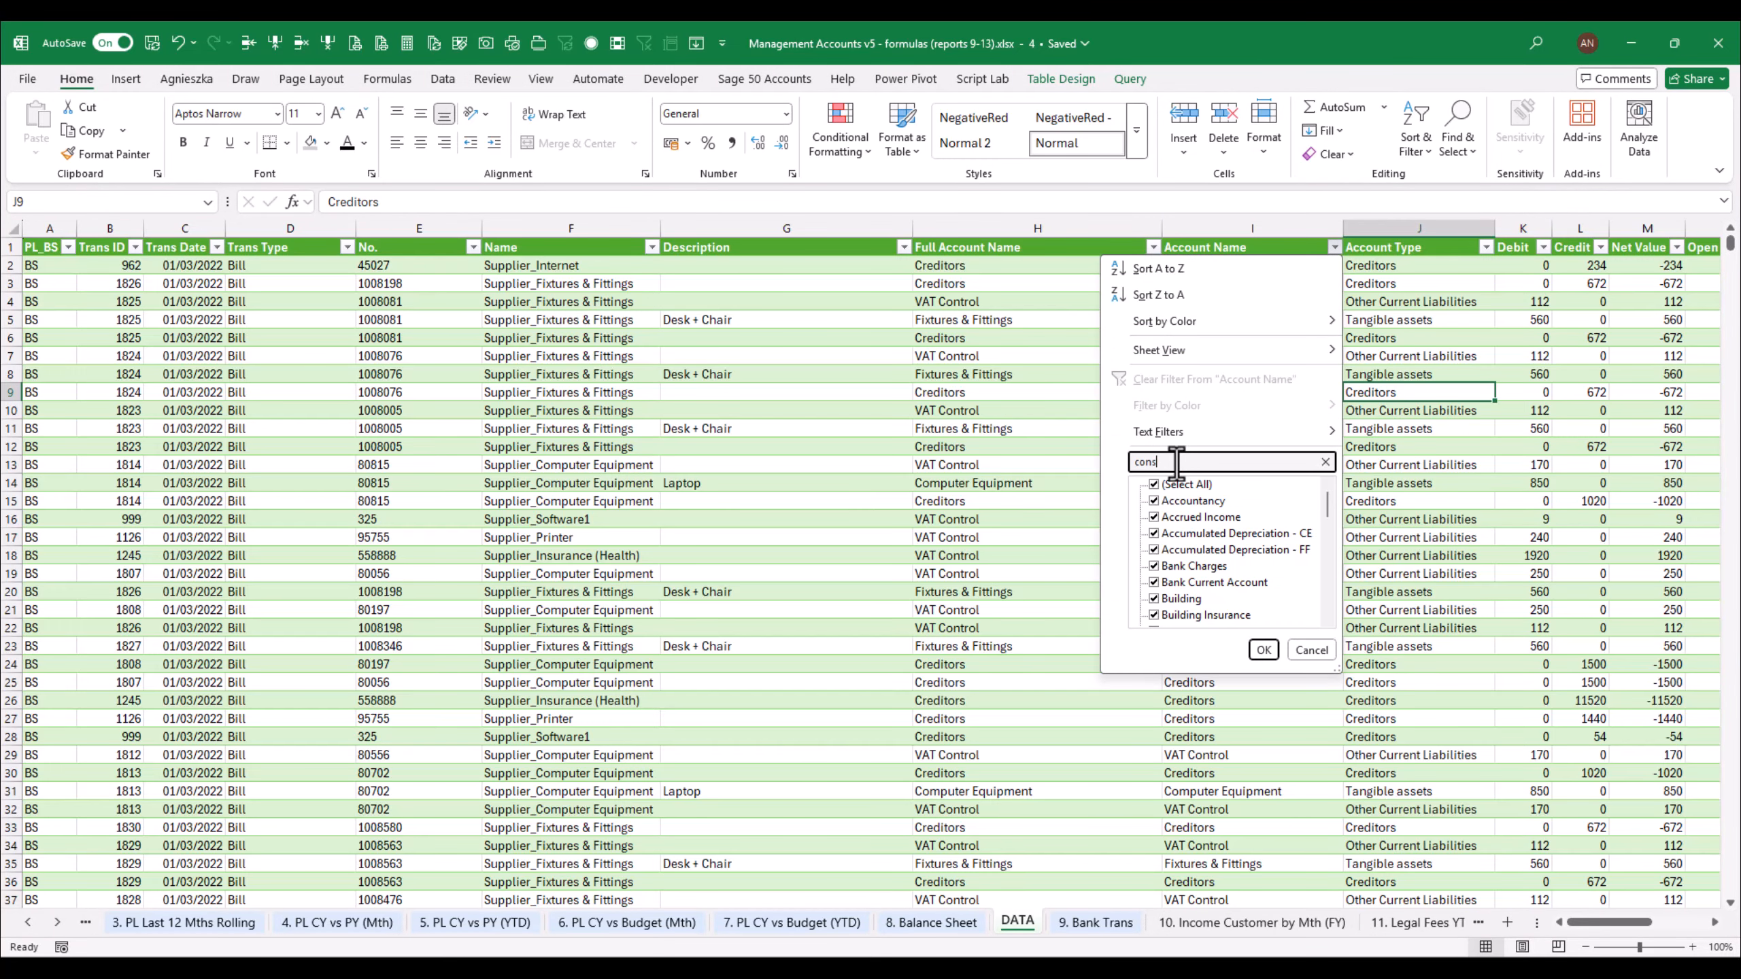
key(Return)
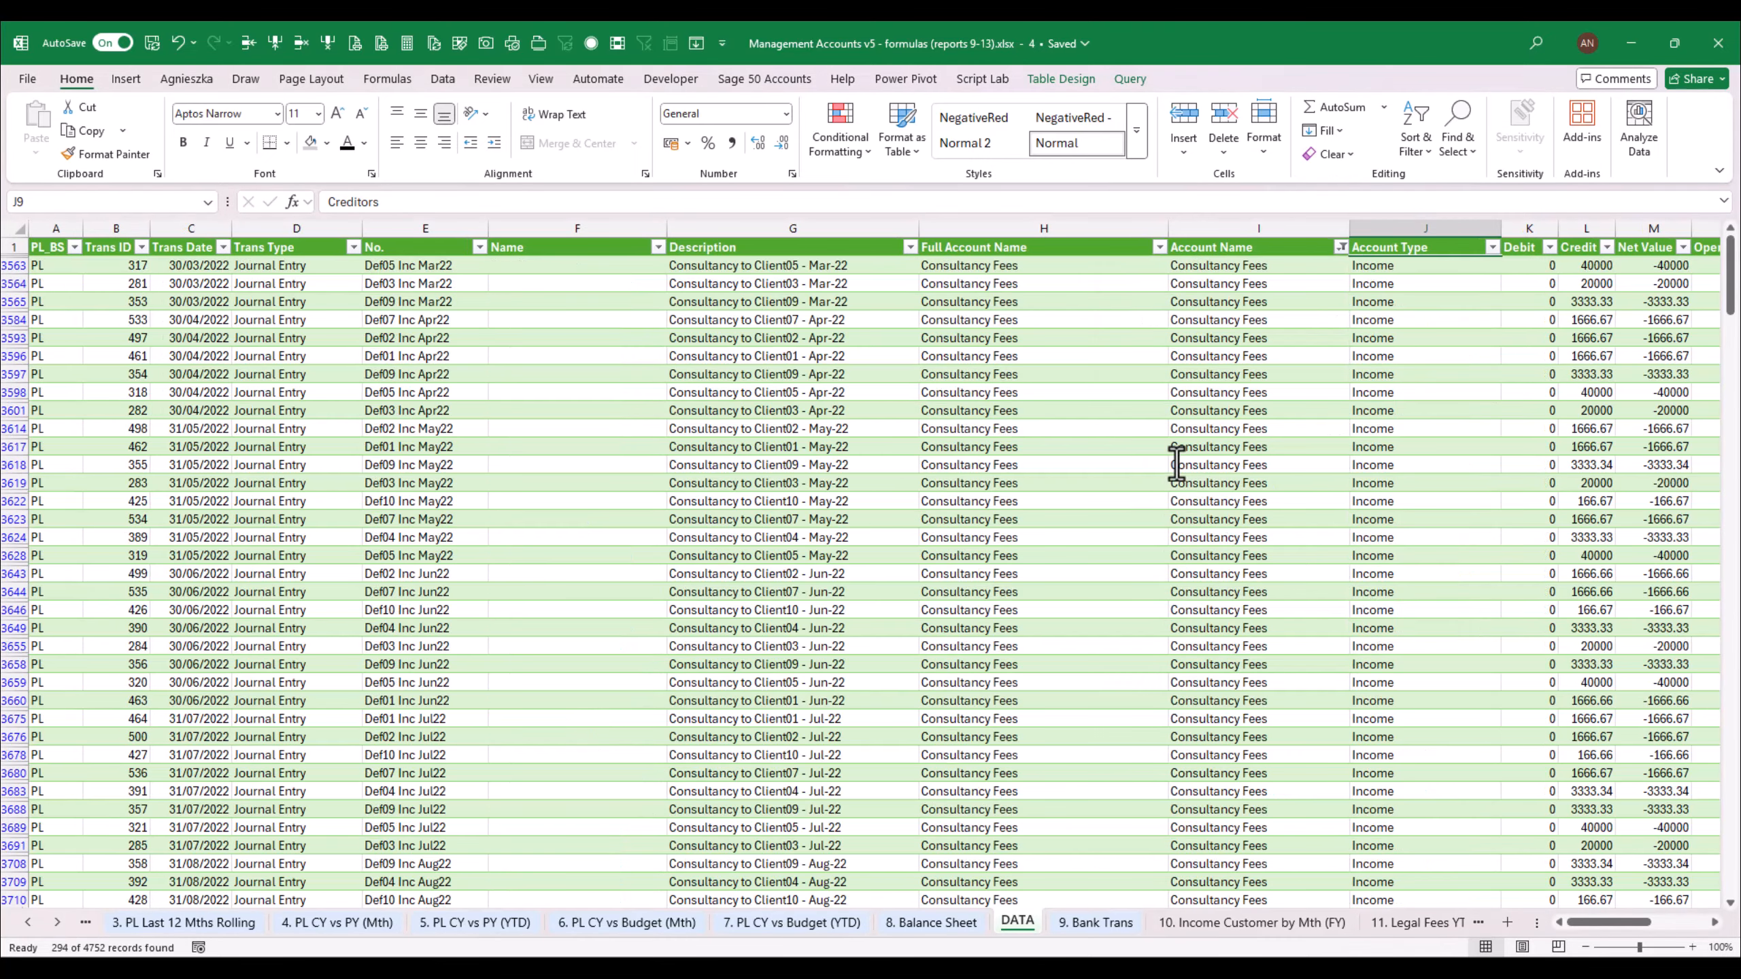
Examine the Net Value, Account Name and Trans Date columns of the filtered consultancy fee transactions
click(1647, 243)
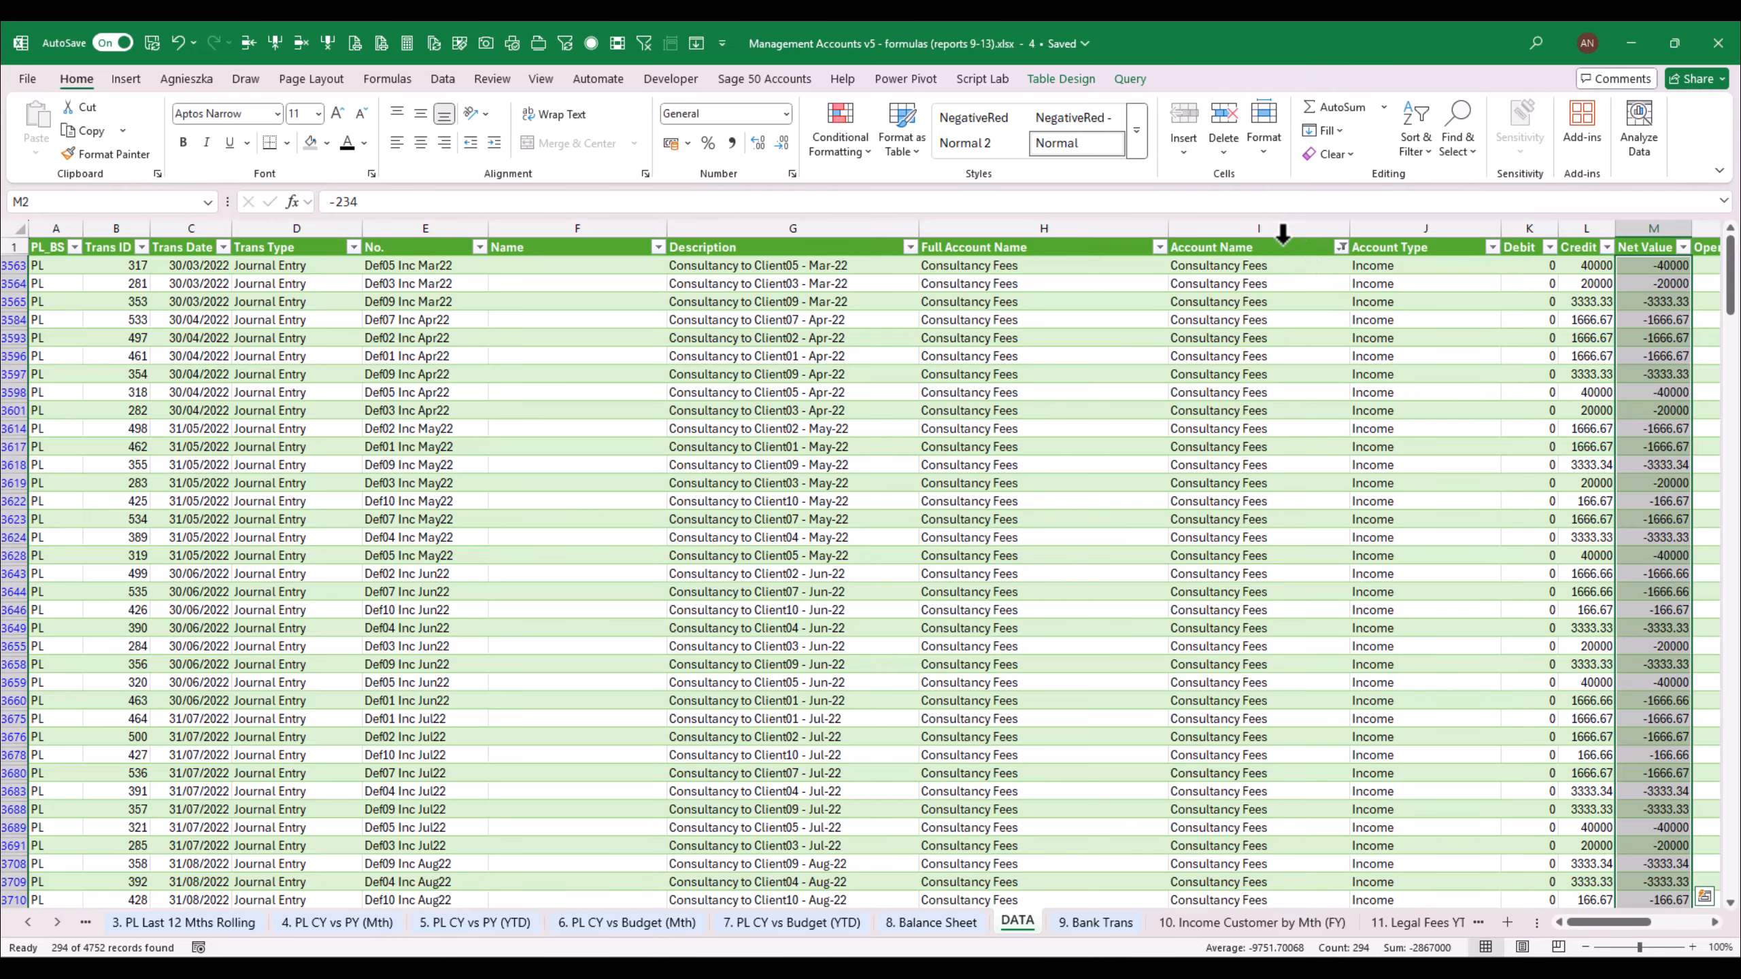
click(1251, 266)
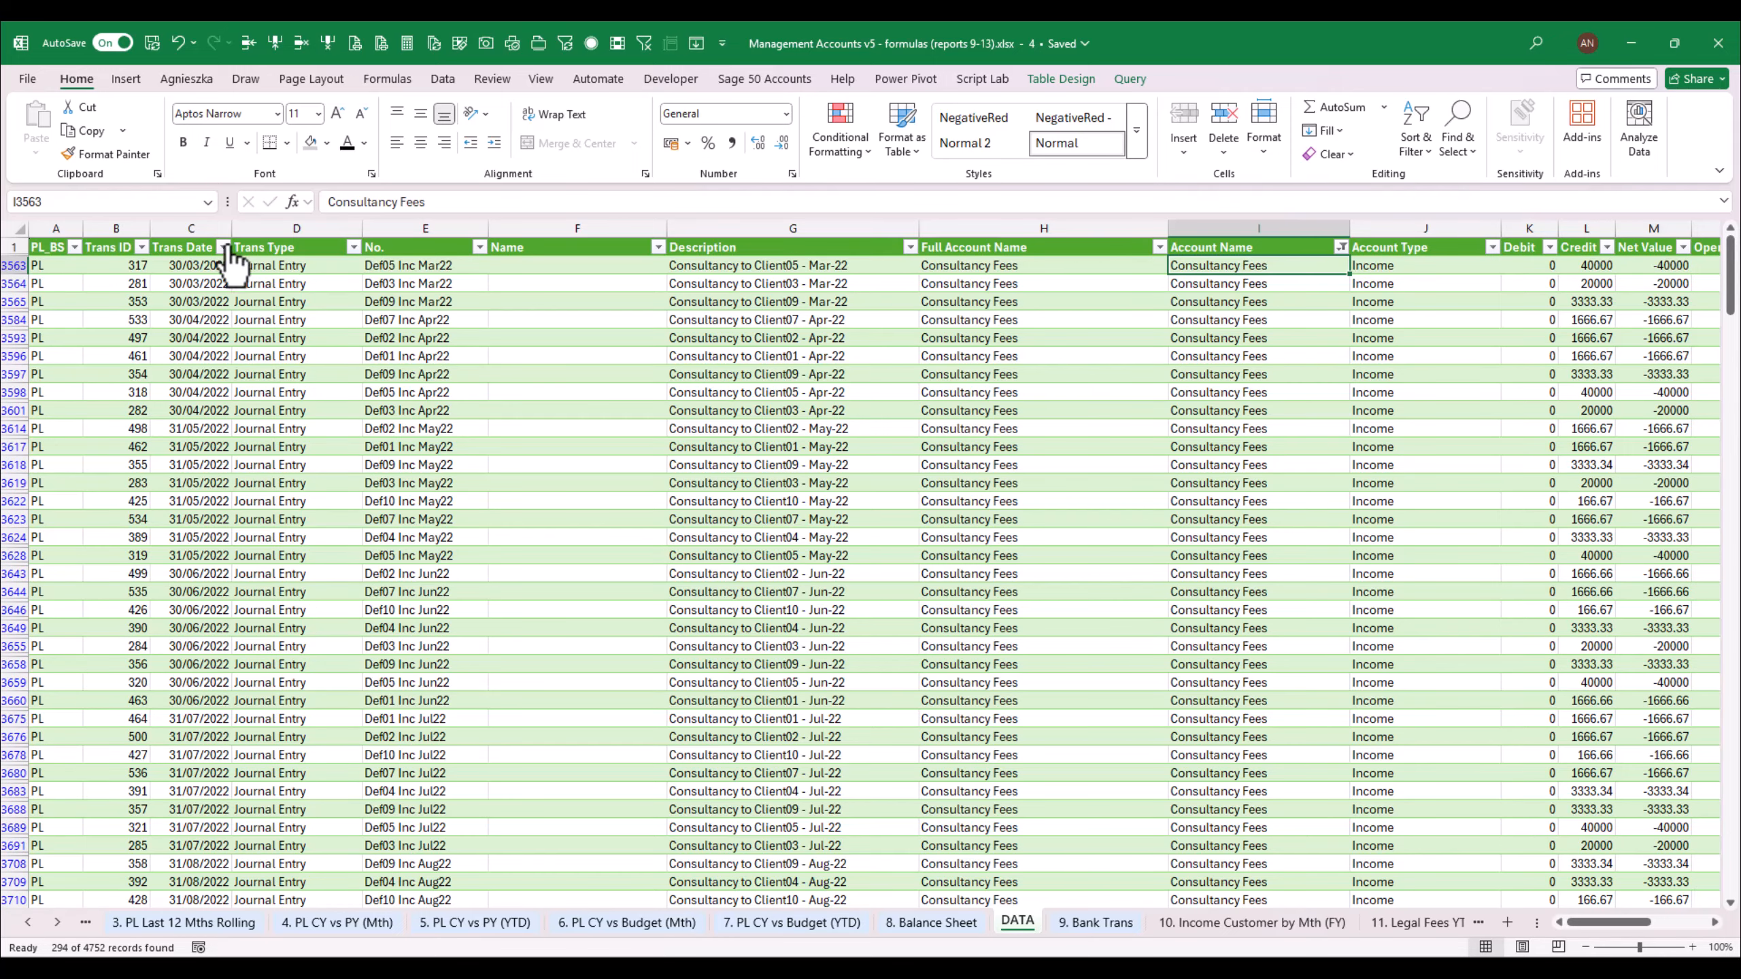
click(192, 233)
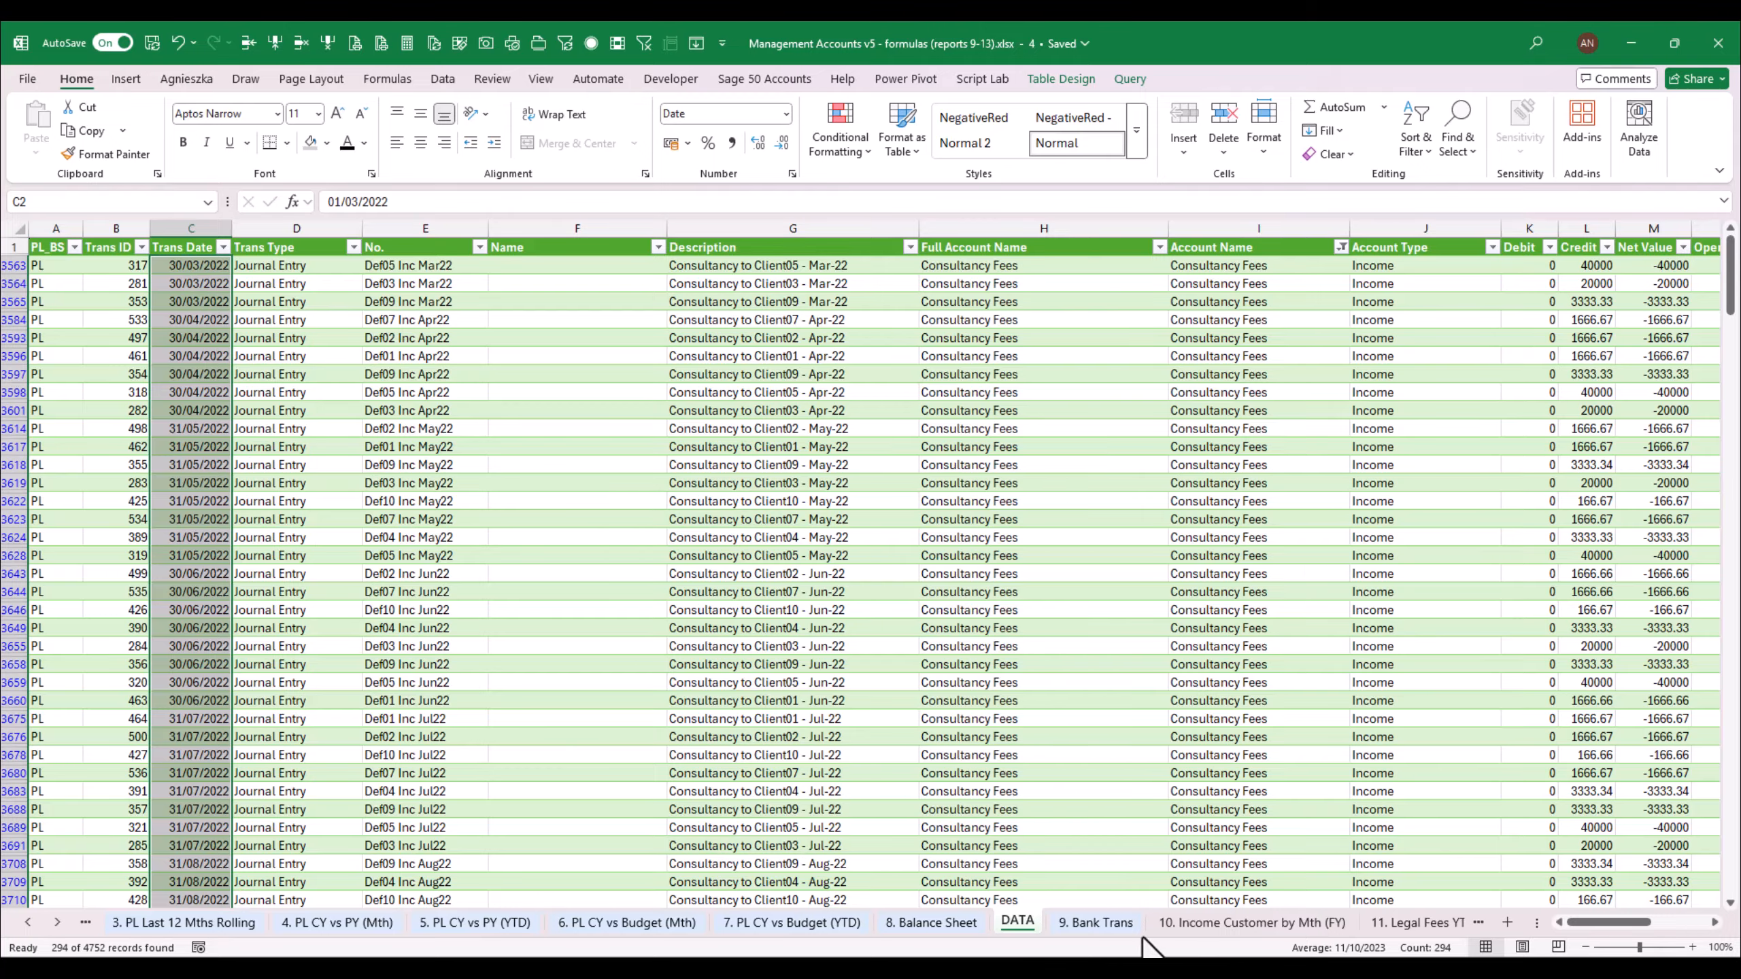
Insert two blank rows above the period numbers in row 5 of the Income Customer by Mth (FY) sheet
click(1320, 923)
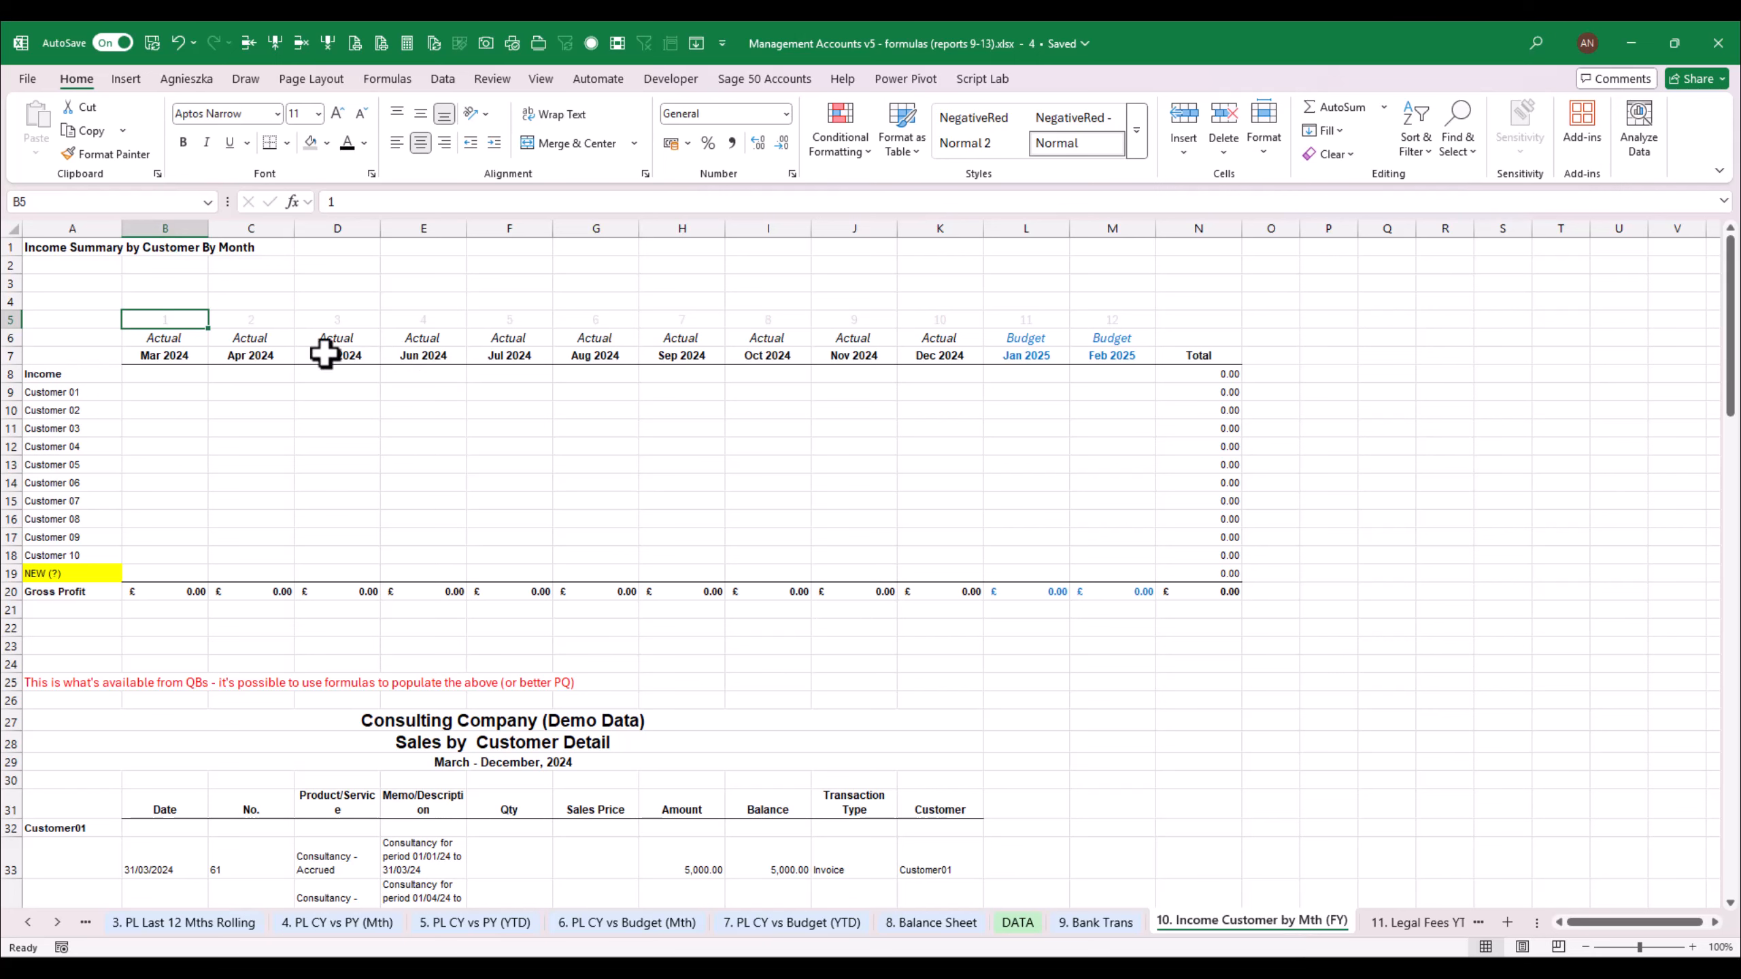
click(245, 45)
click(245, 44)
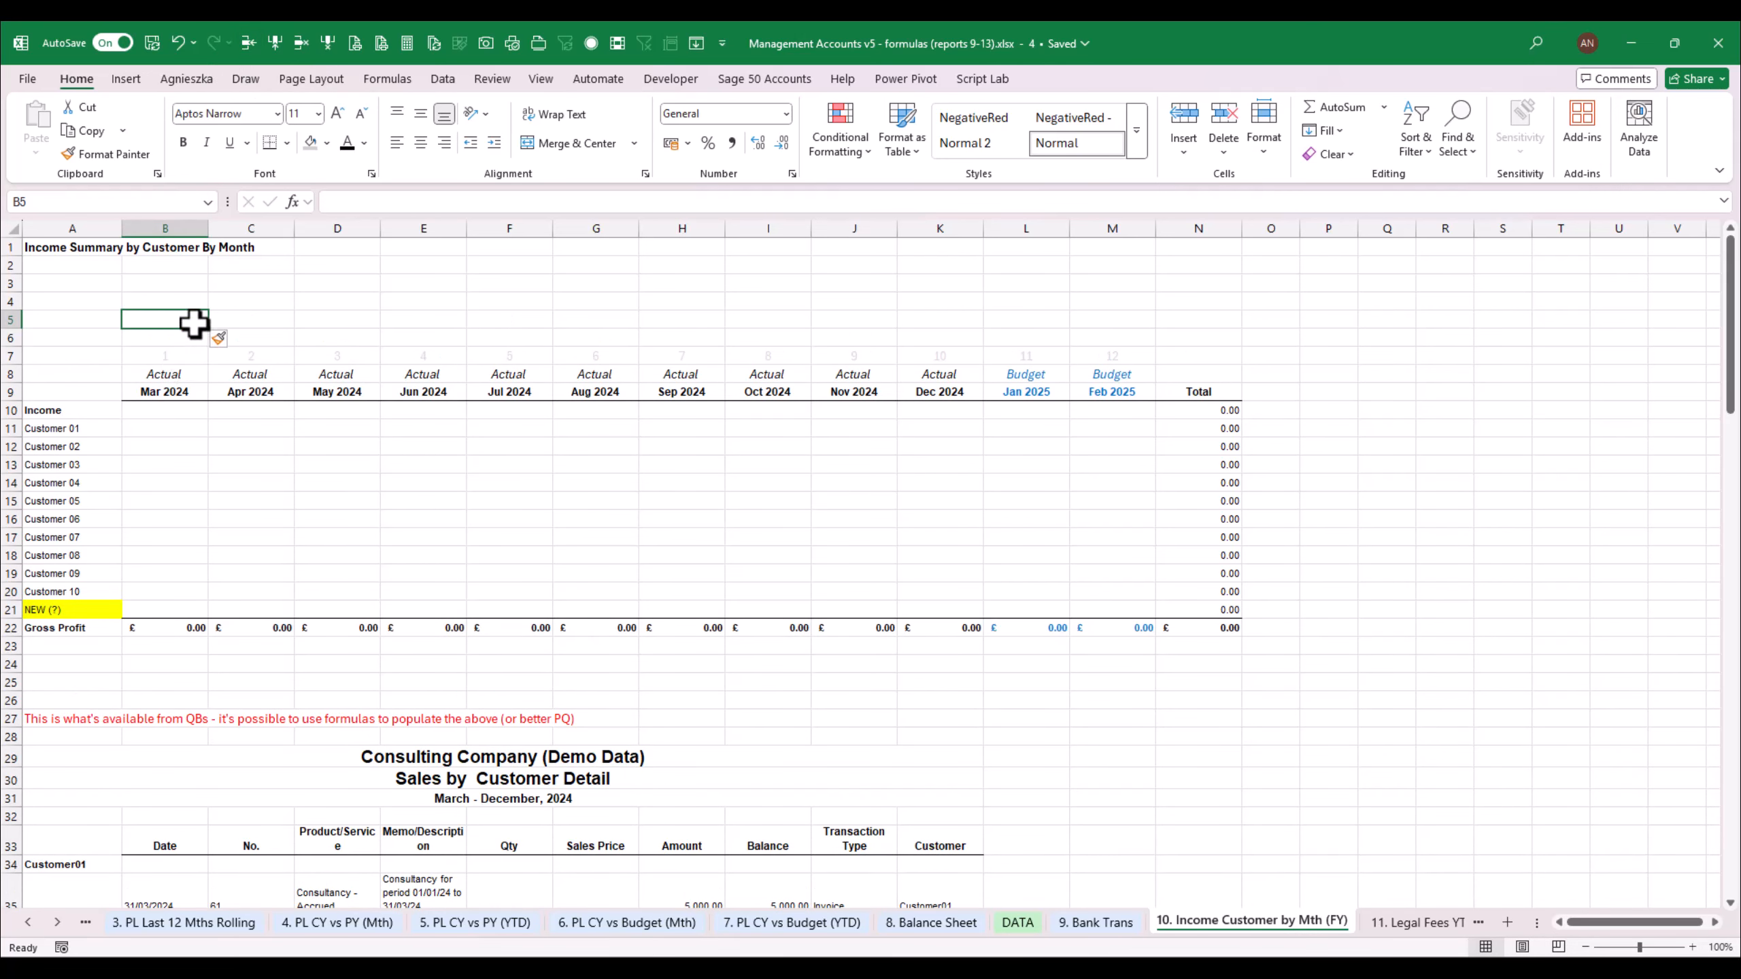
Enter =CY_Start in B5 as the first month's start date and format it as Short Date
text(c)
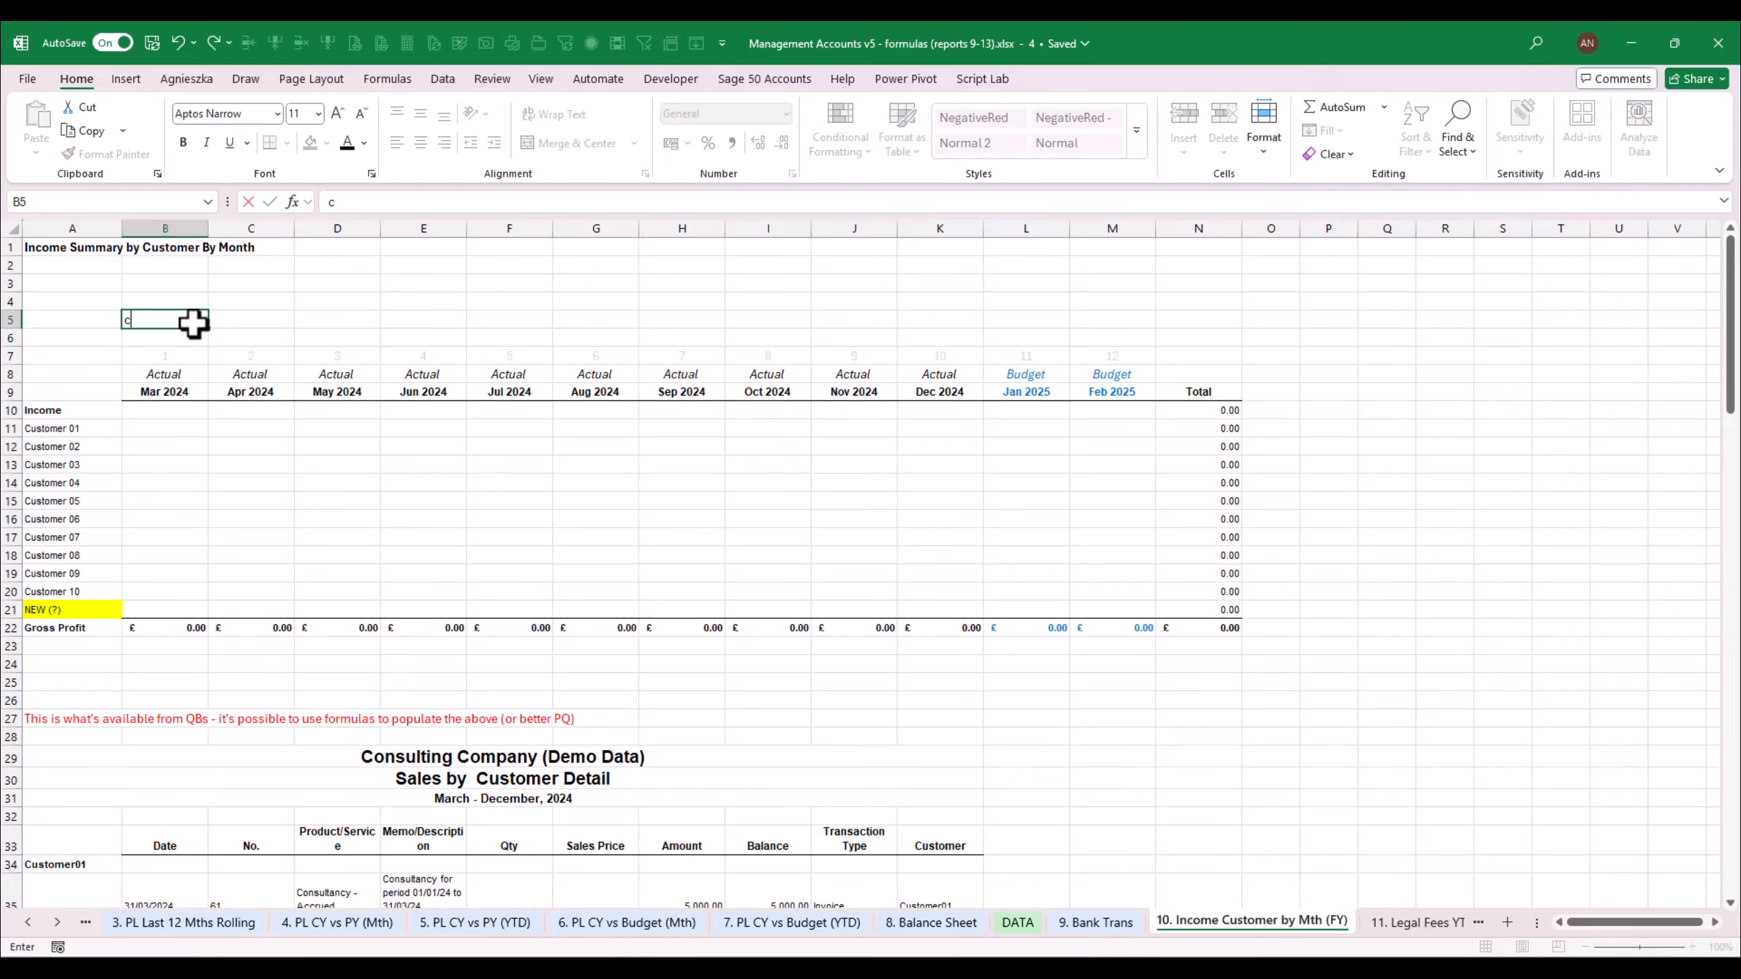
text(=cu)
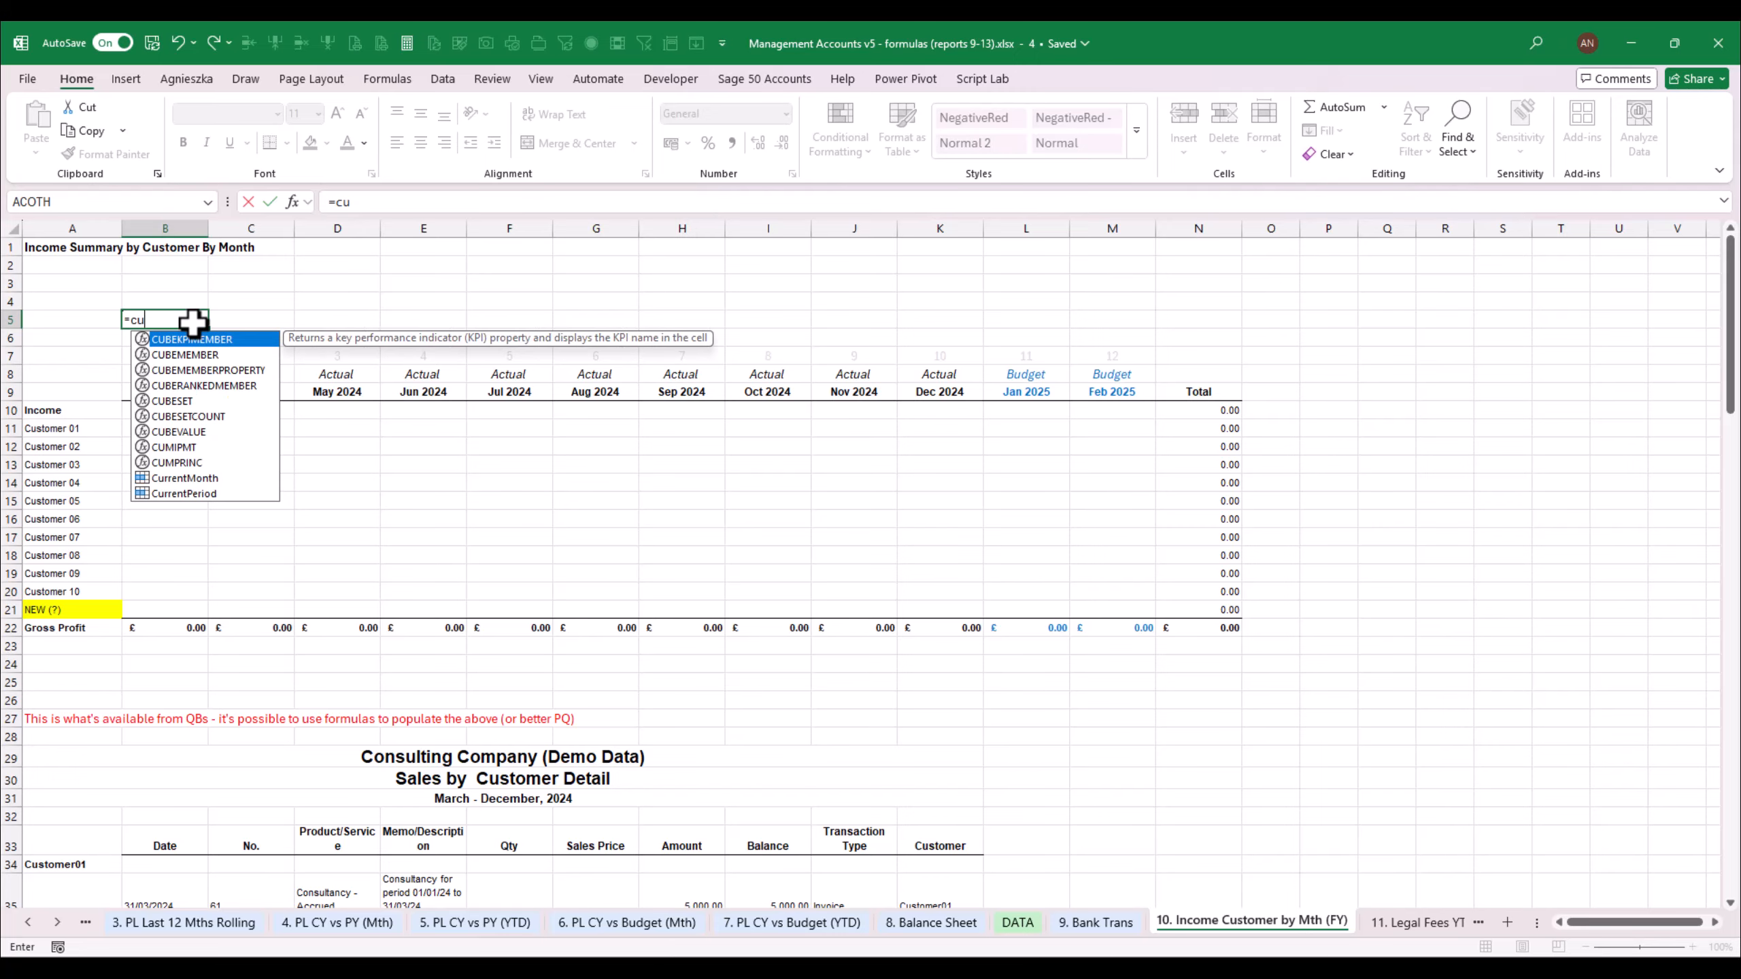
key(Down)
key(Down)
key(Down)
key(Down)
key(Down)
key(Down)
key(Down)
key(Down)
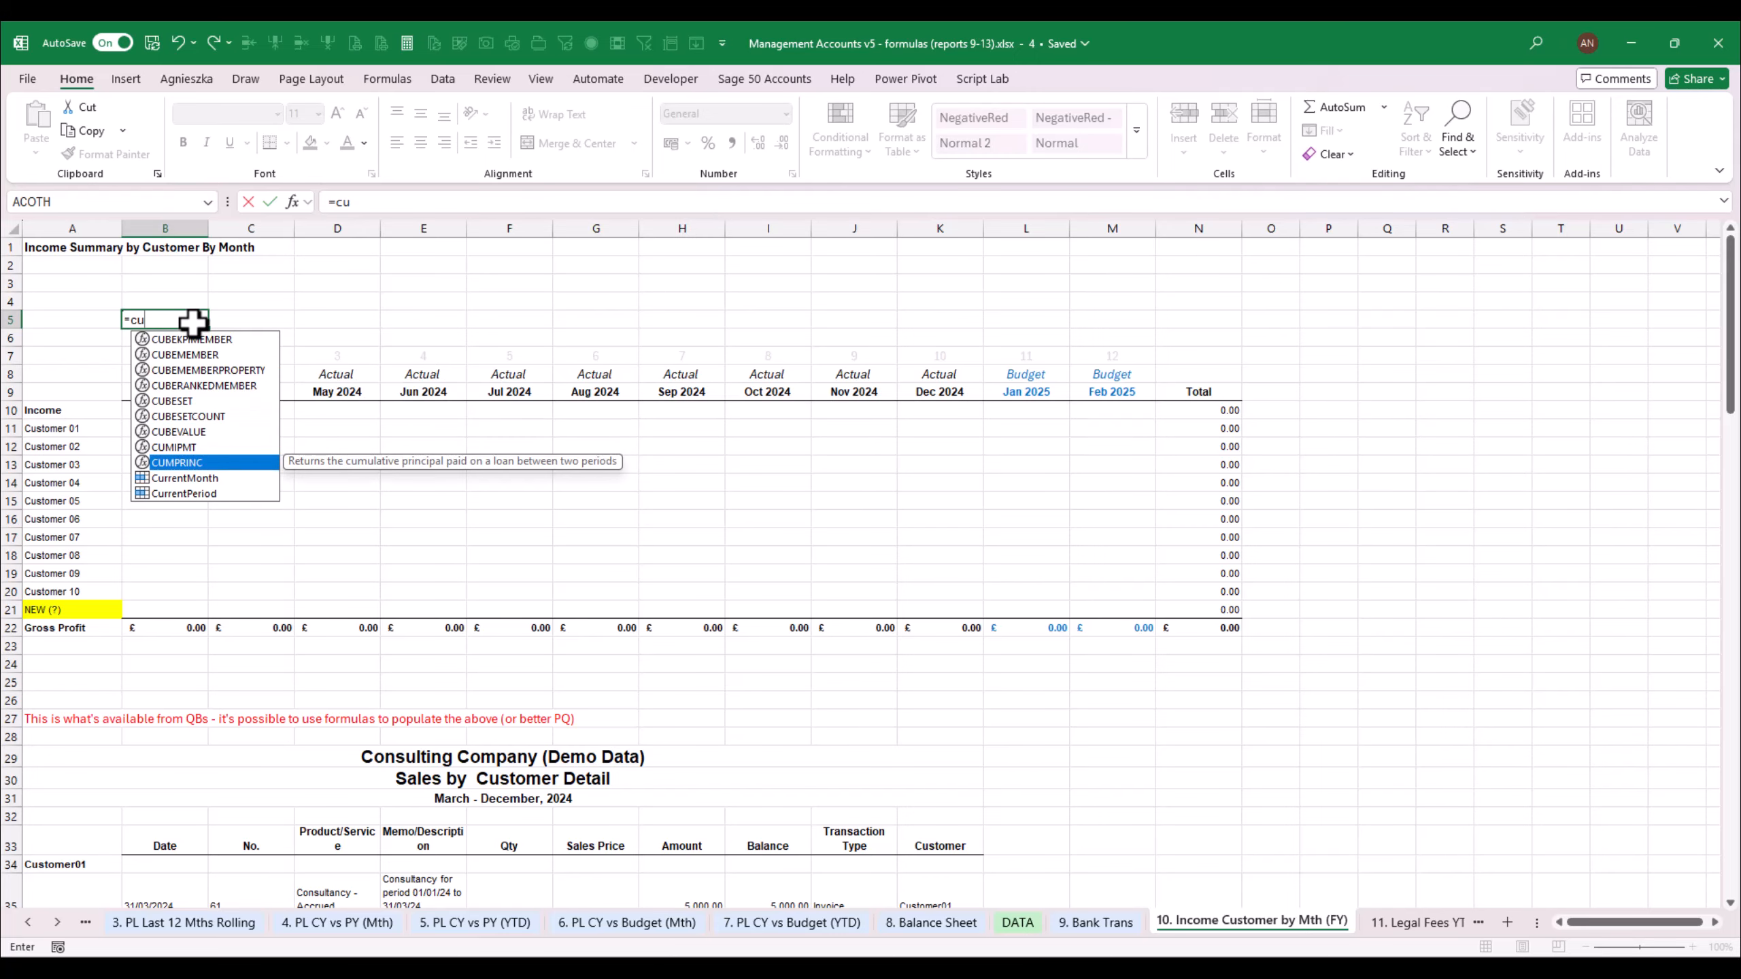
key(BackSpace)
key(BackSpace)
text(CY)
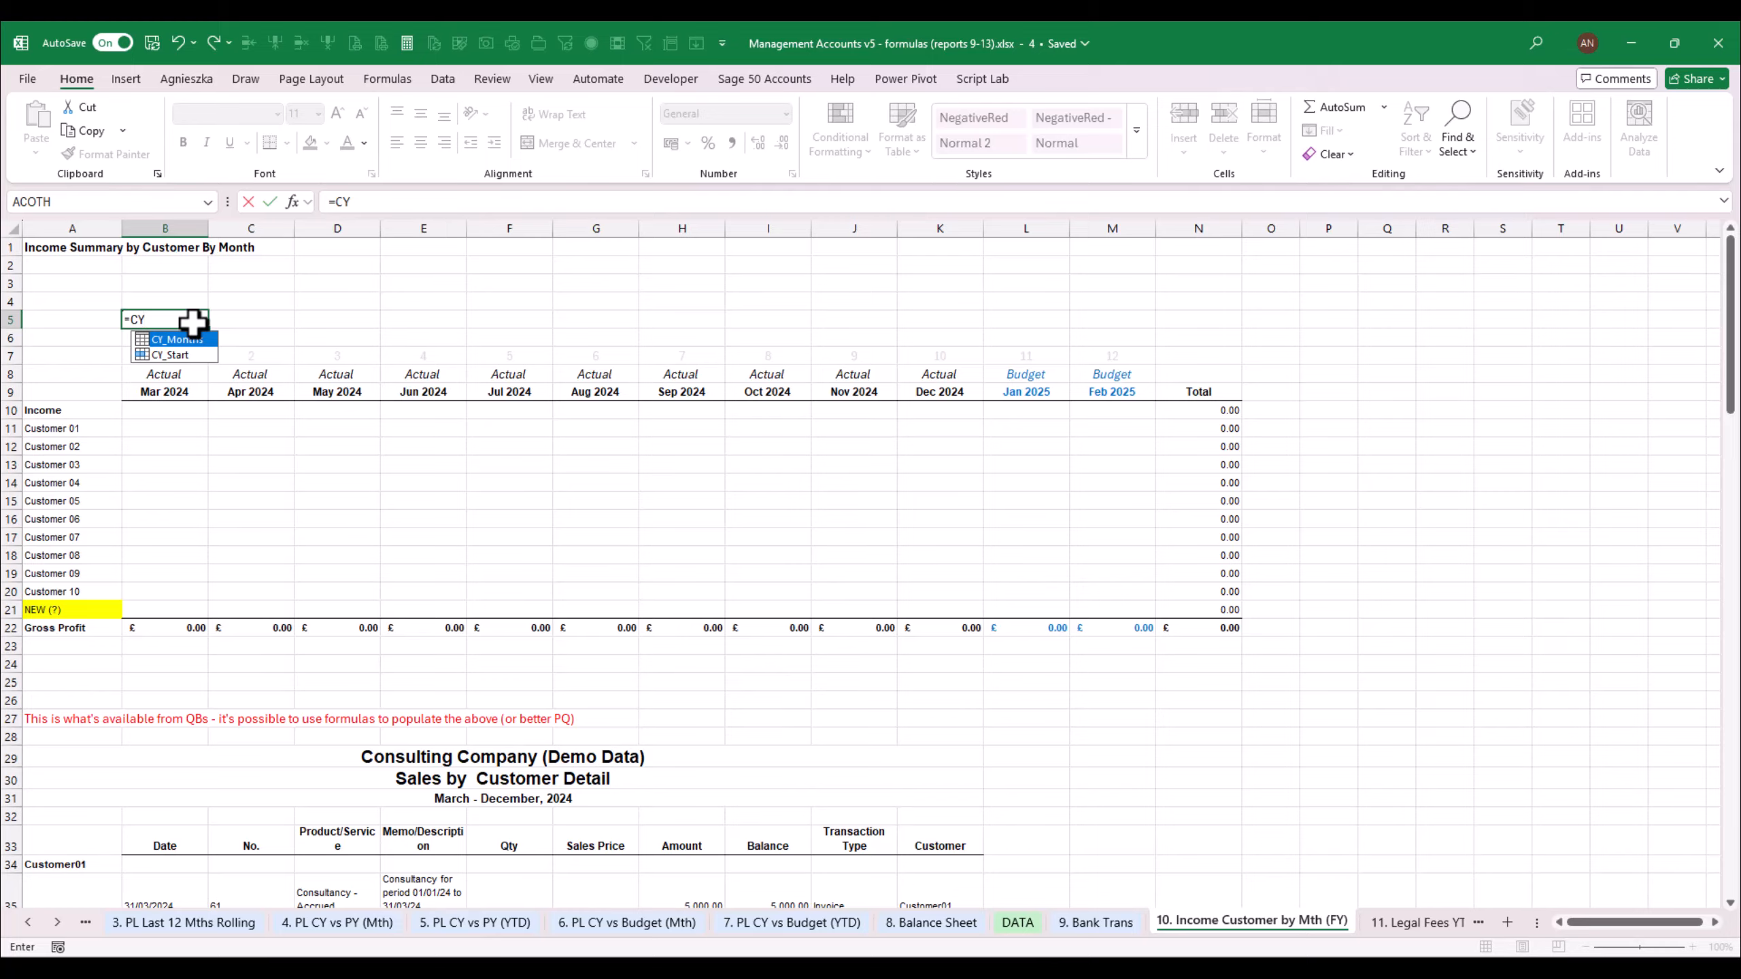
key(Down)
key(Tab)
key(Return)
click(191, 321)
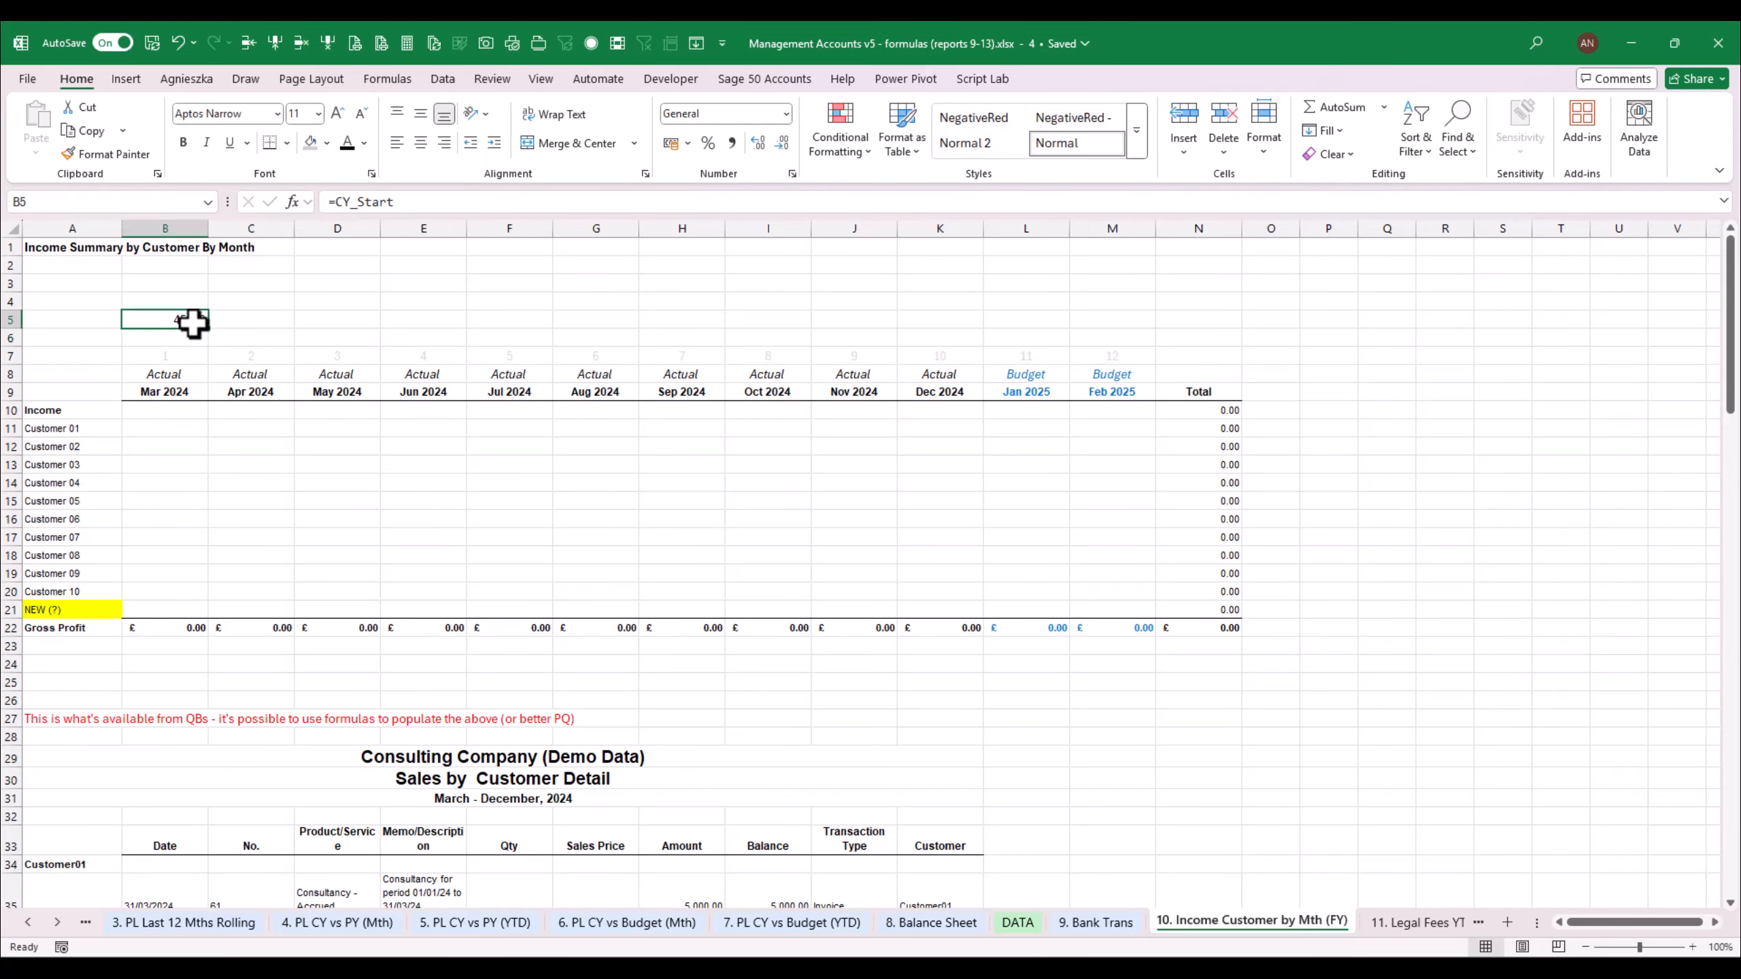
click(786, 114)
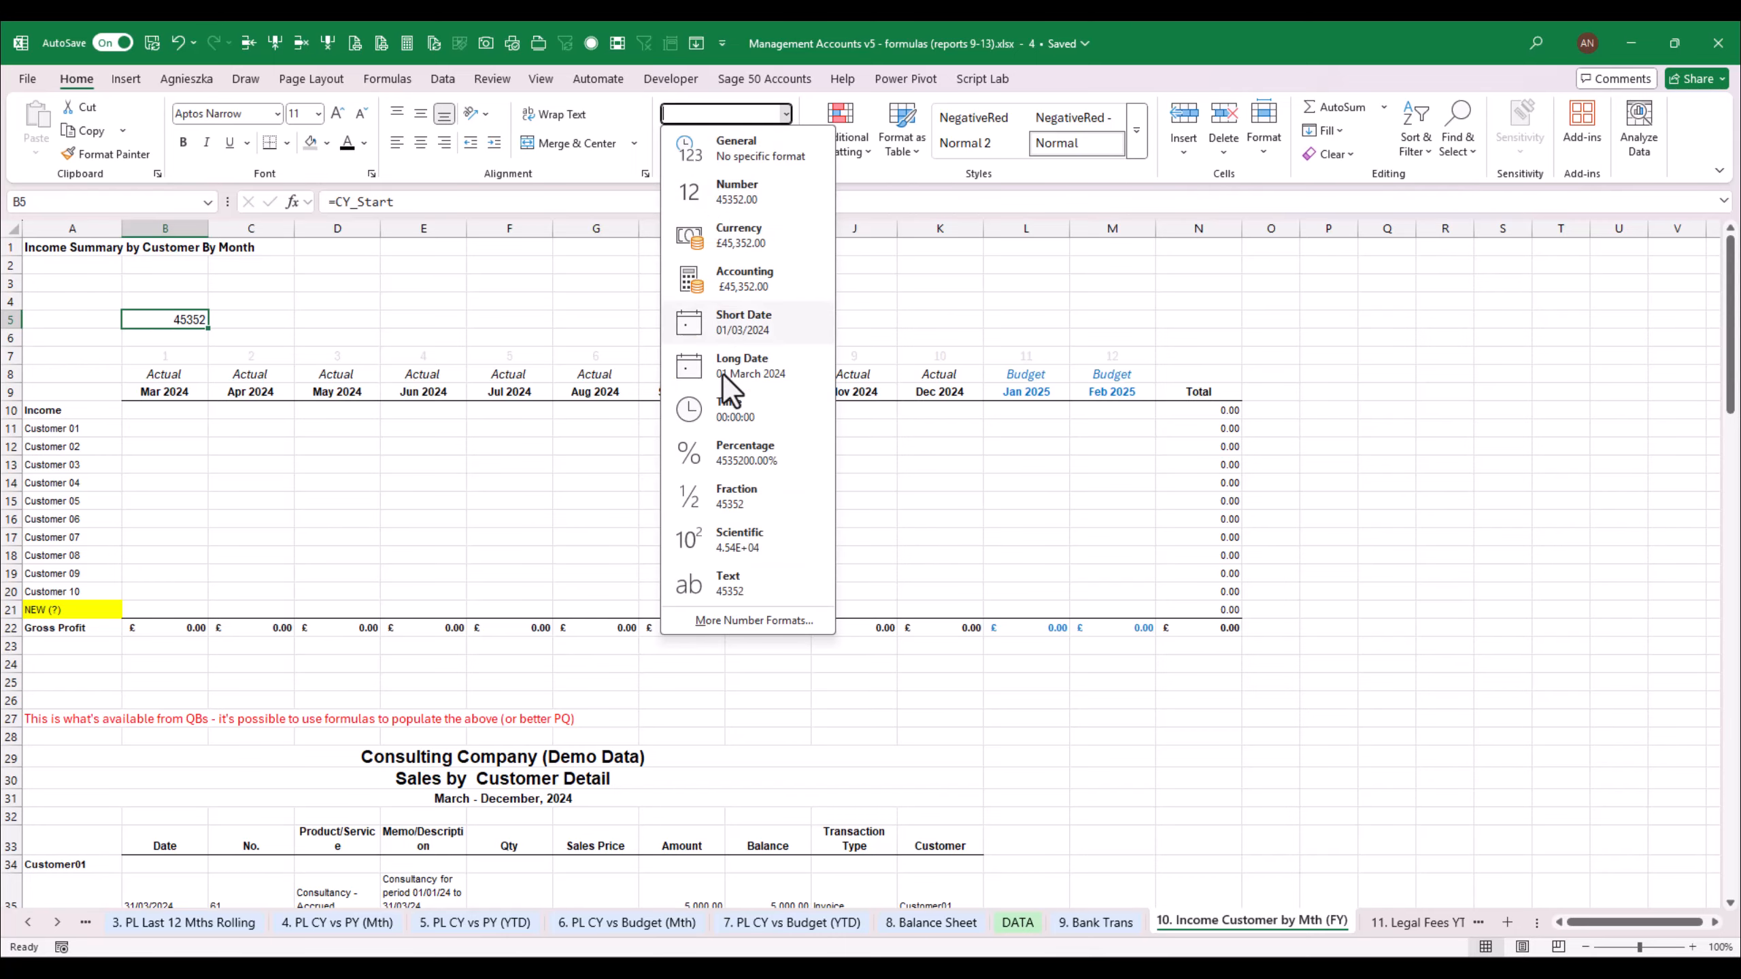
click(734, 321)
Enter =EOMONTH(B5,1) in B6 to calculate a month-end date from the start date above
click(193, 338)
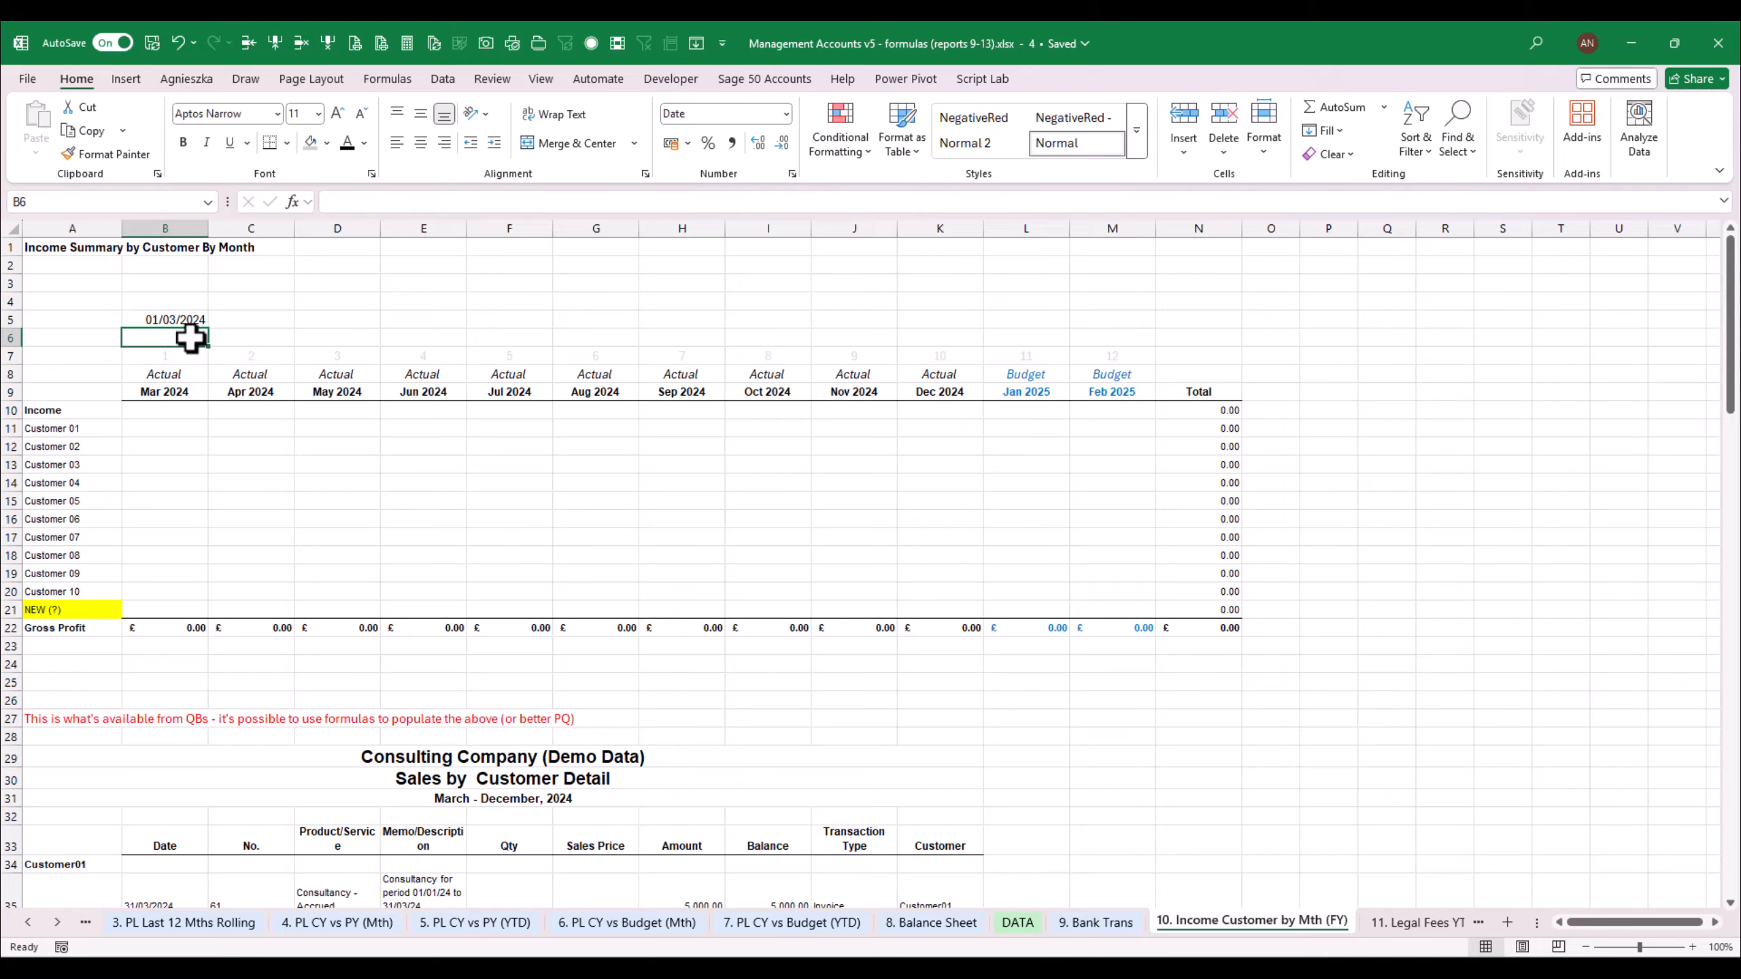
text(=e)
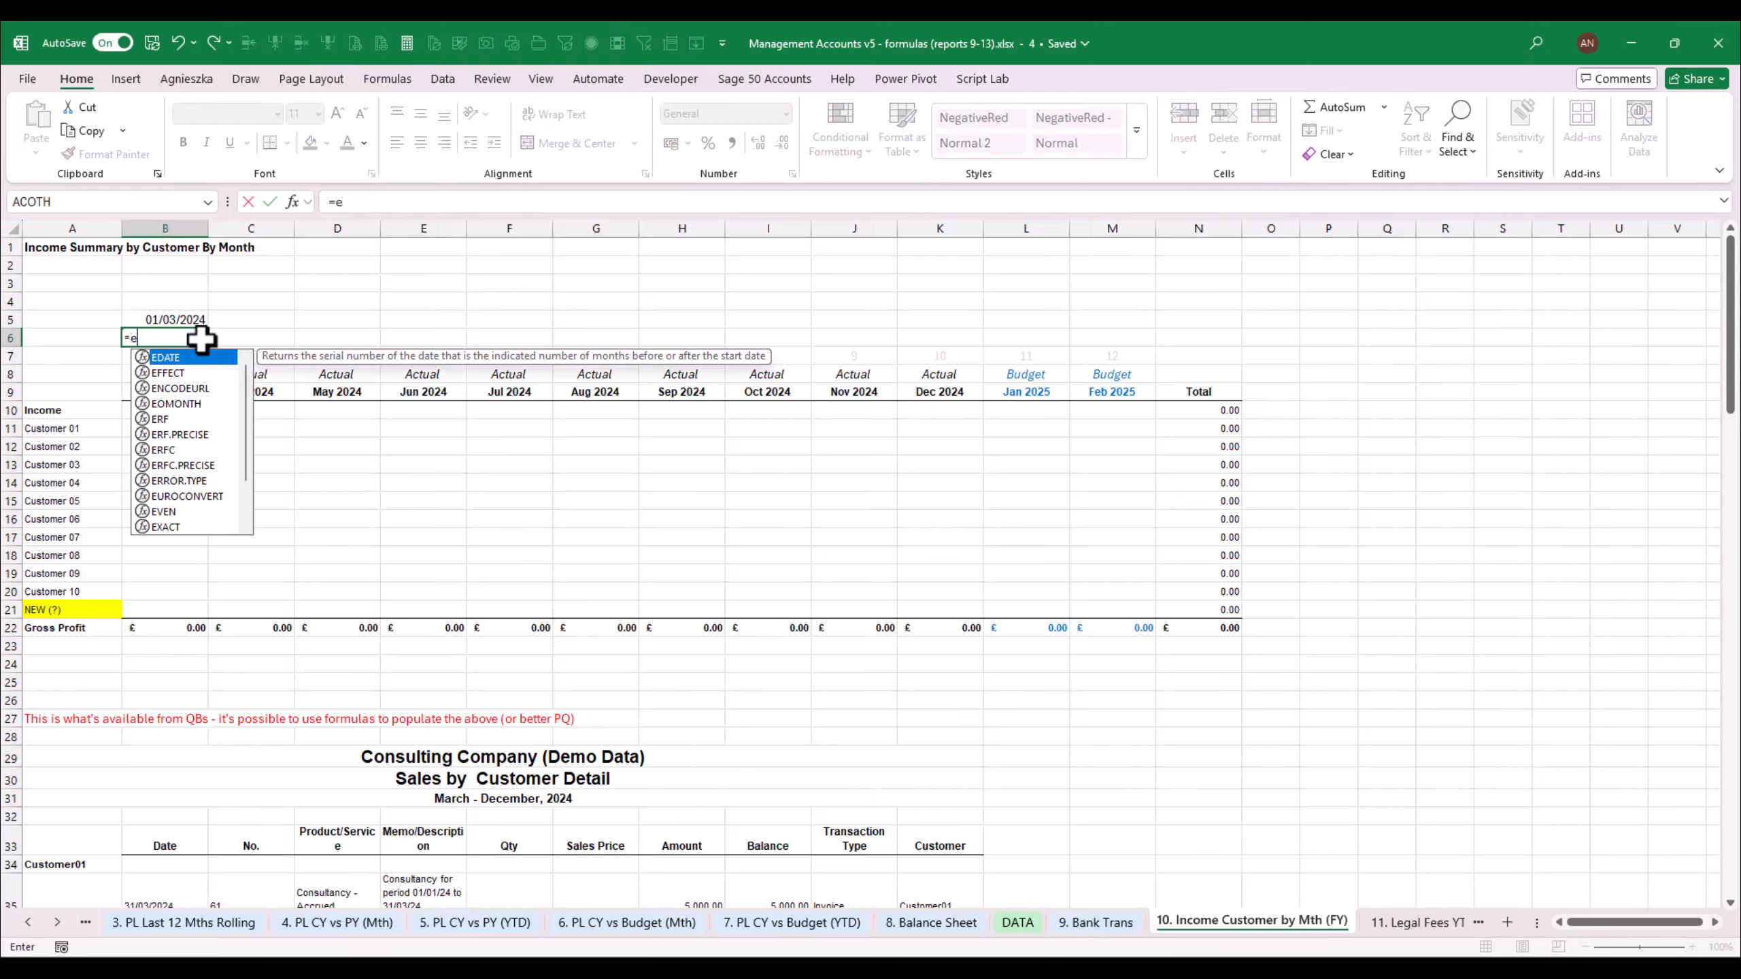
key(Down)
key(Down)
key(Down)
key(Tab)
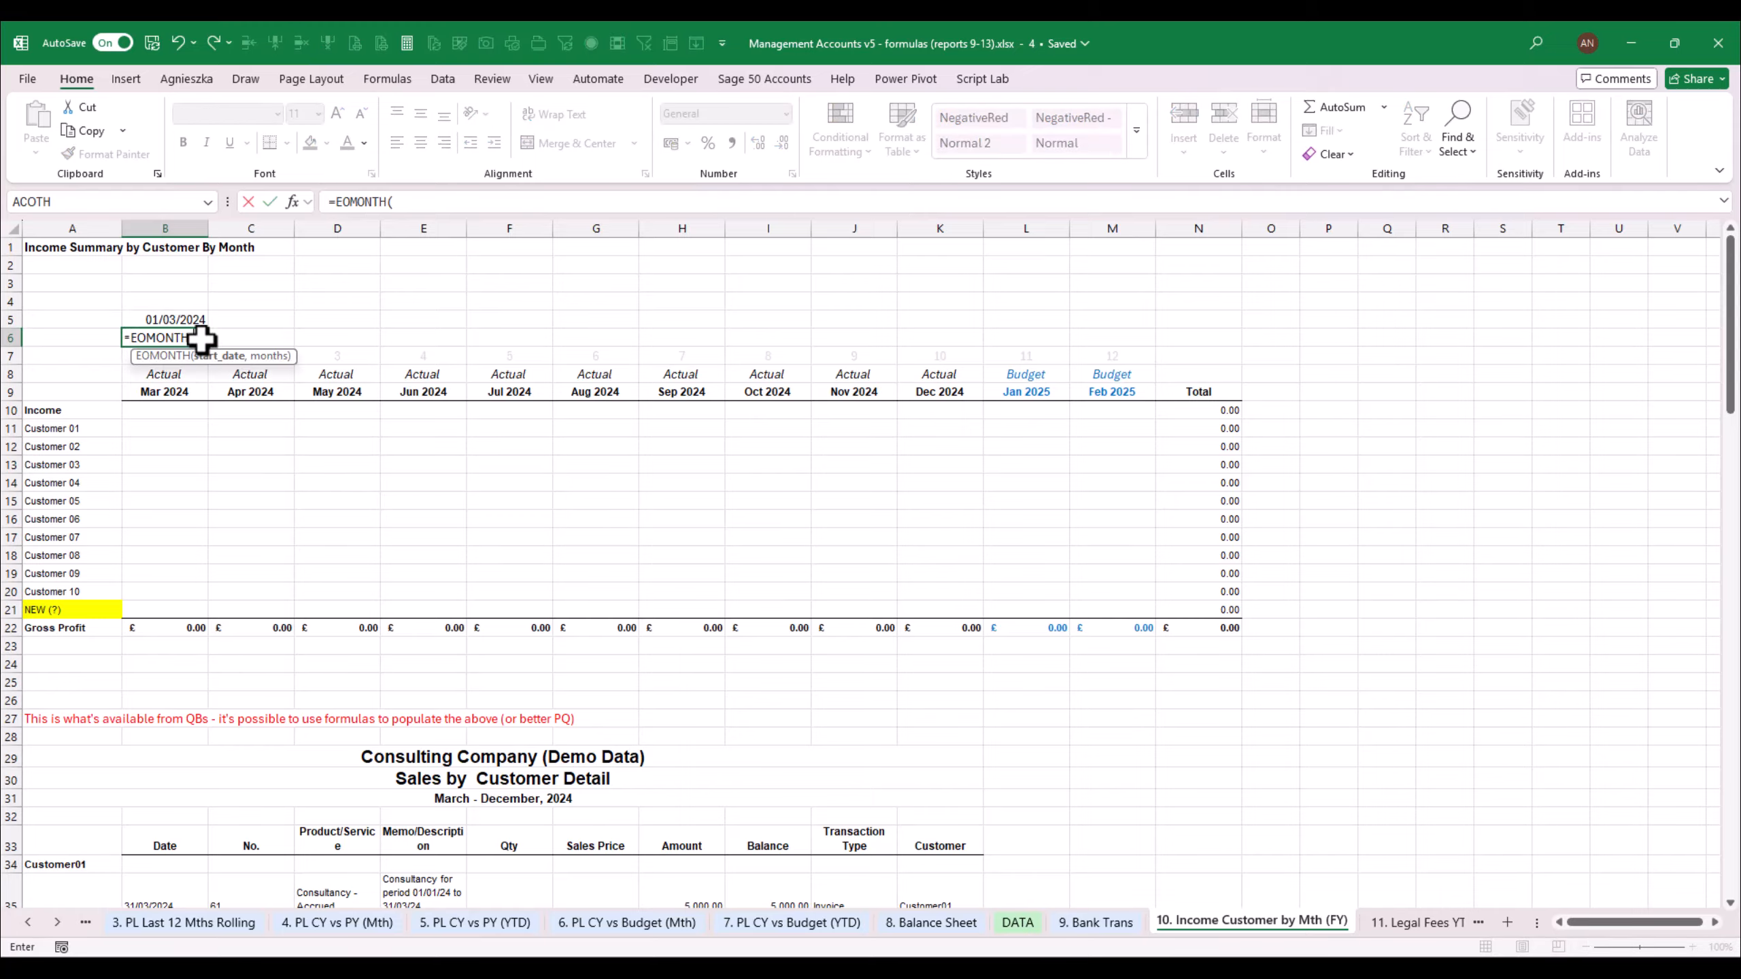
key(Up)
key(Return)
key(Return)
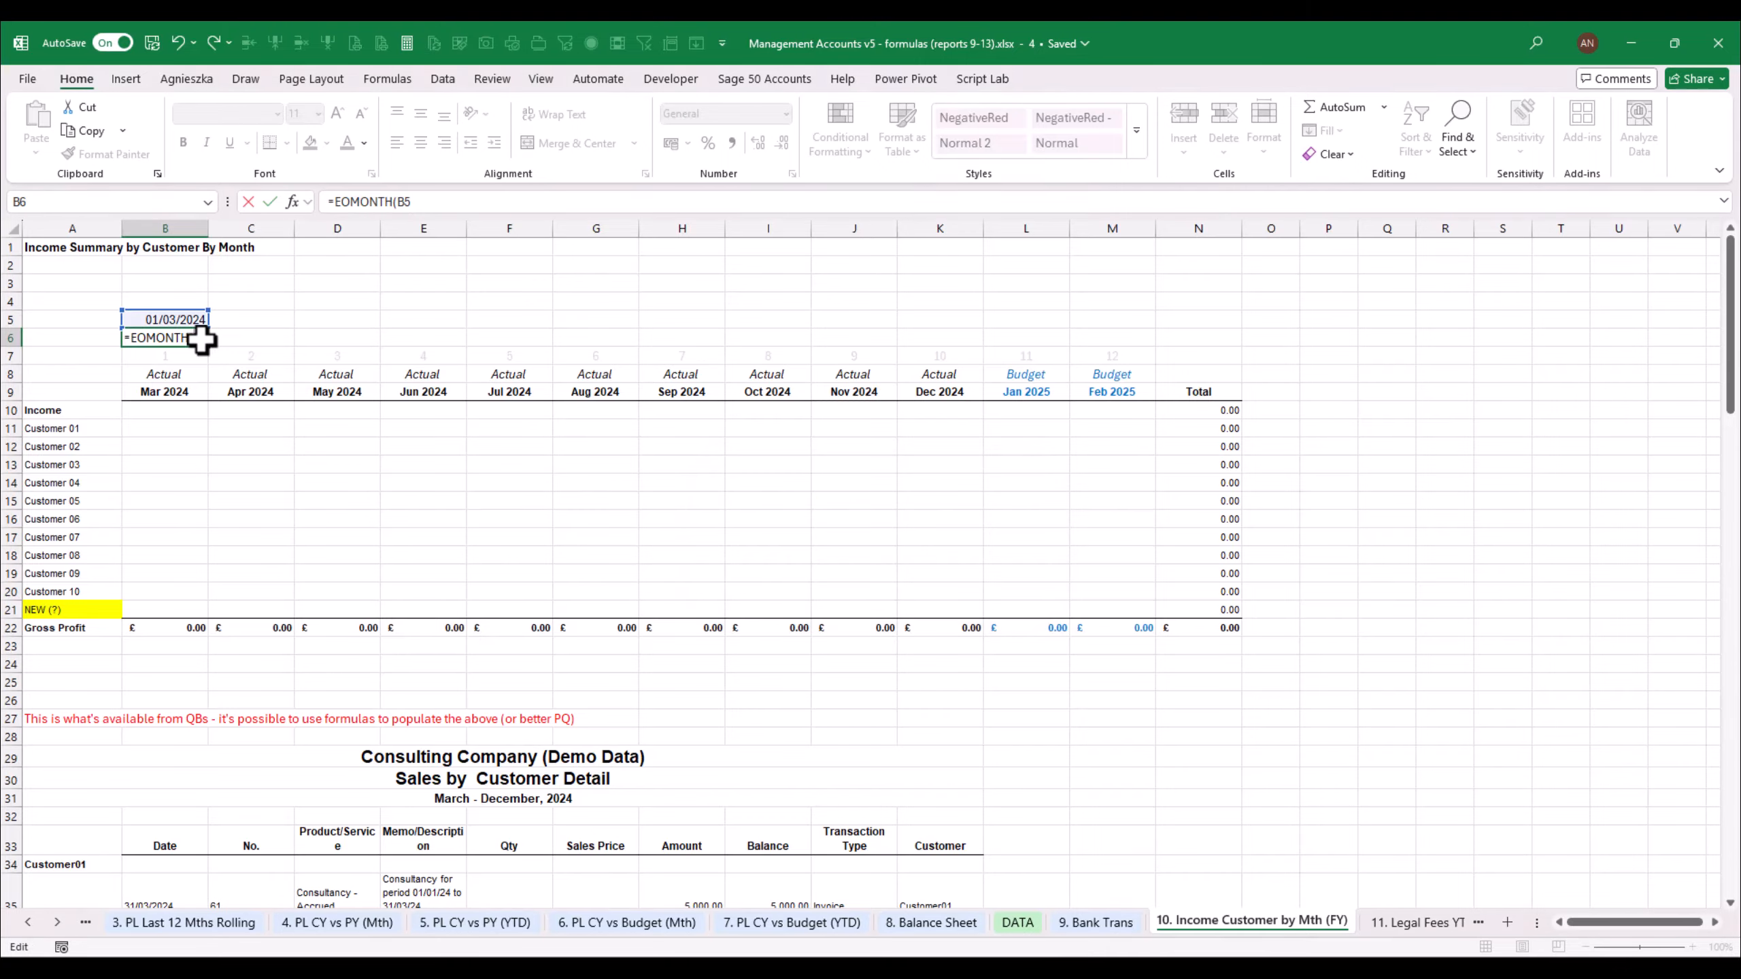
text(,1))
key(shift+Return)
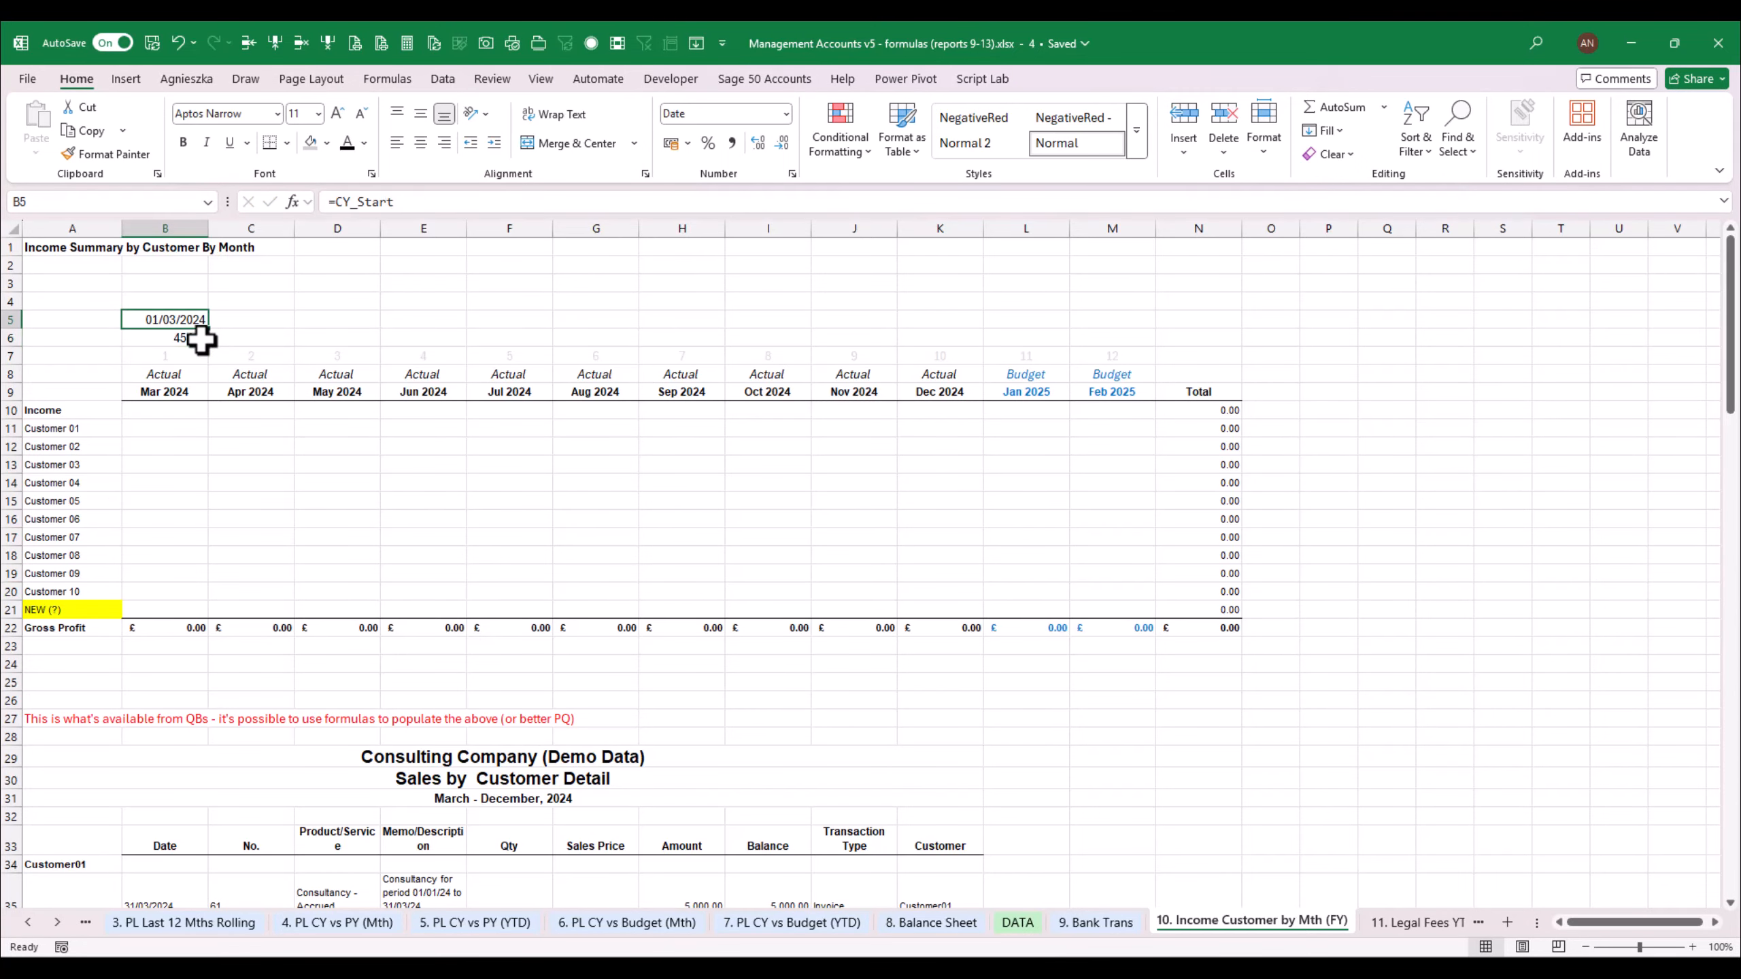
Change the months argument of the EOMONTH formula in B6 to 0
key(Down)
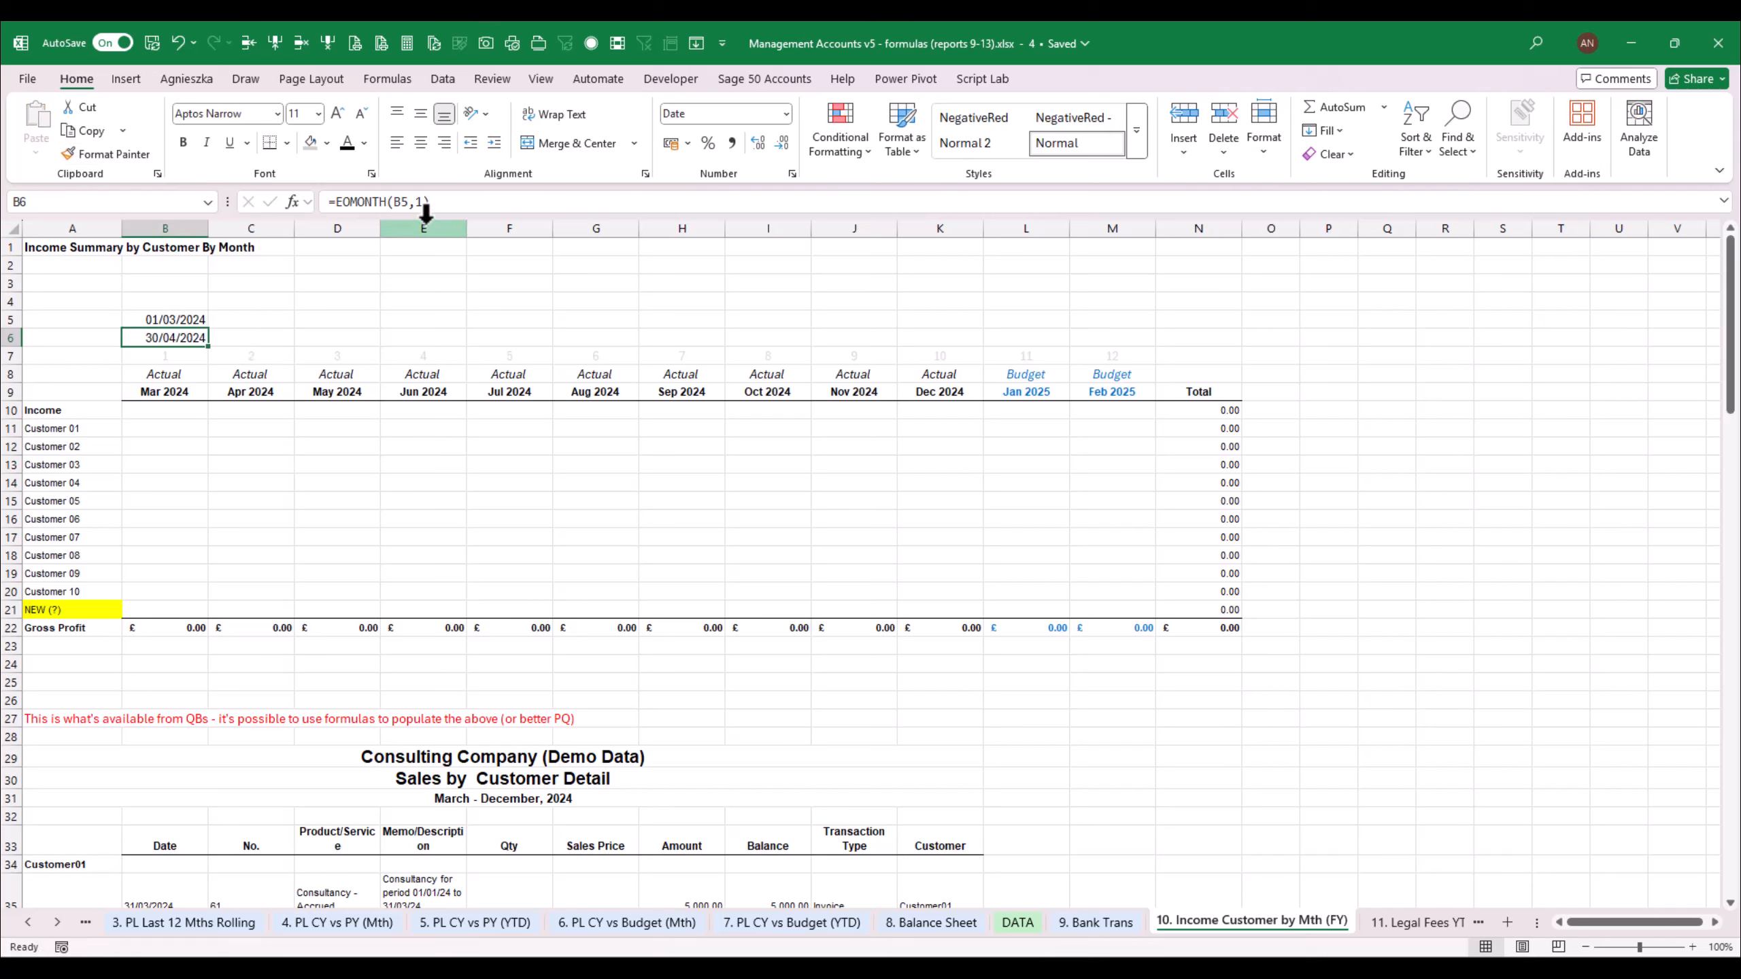
click(416, 201)
key(Delete)
text(0)
key(ctrl+Return)
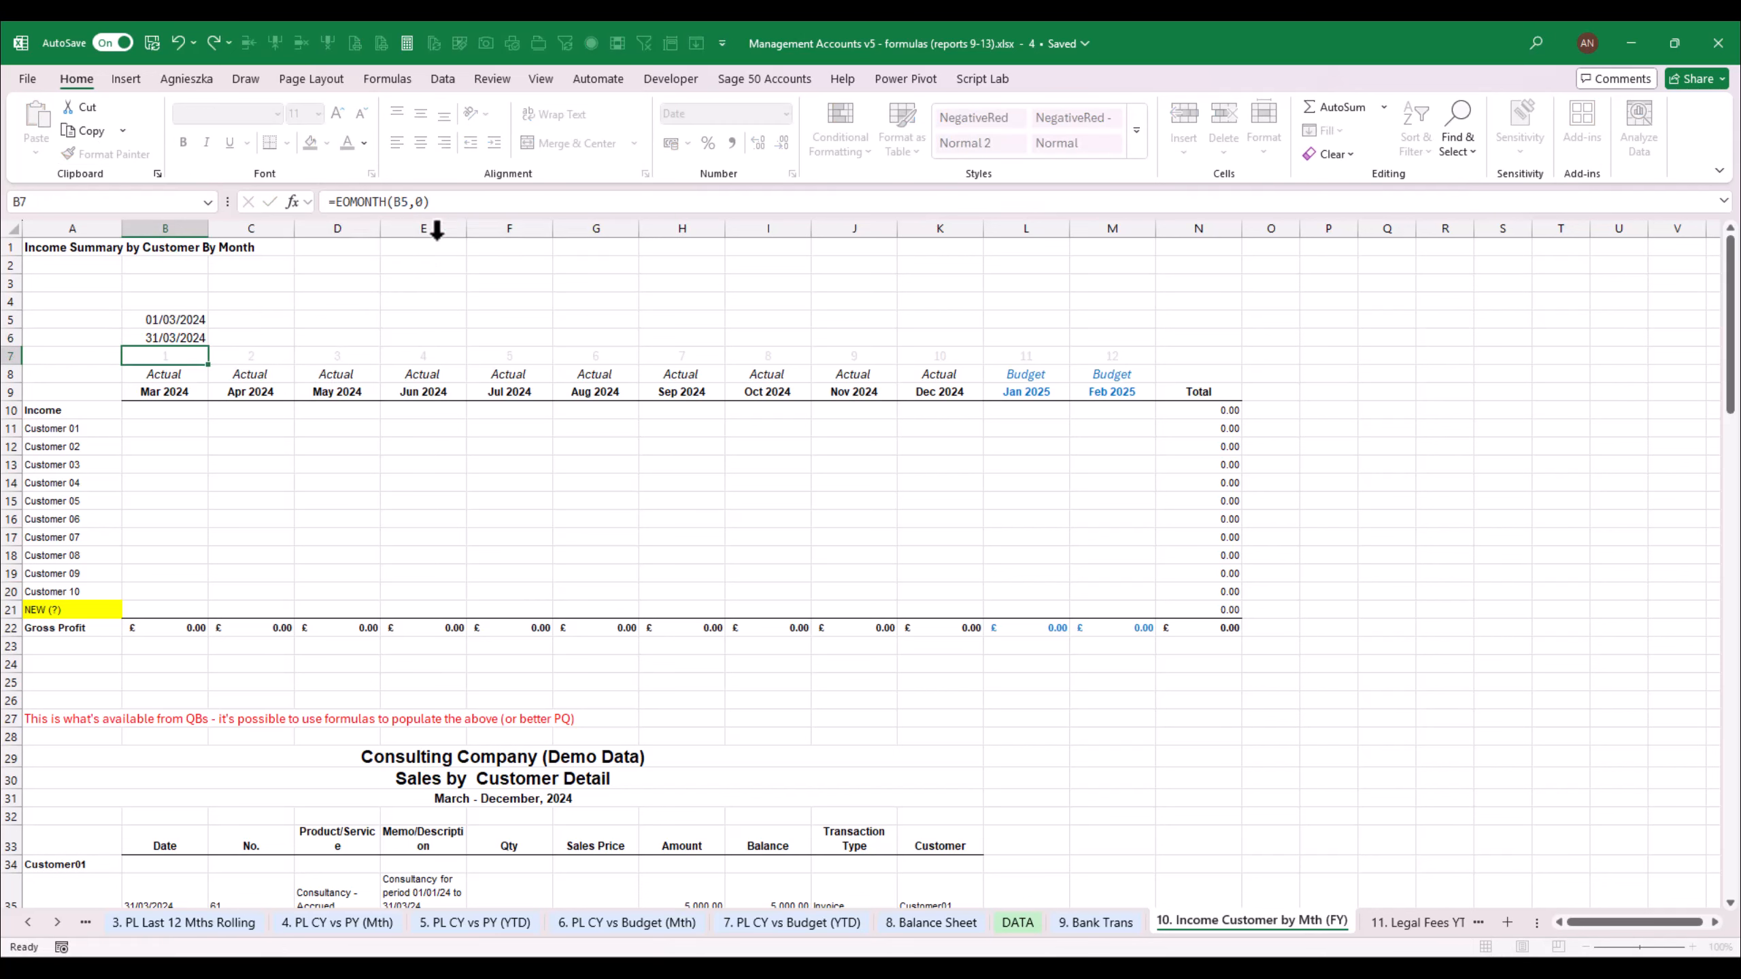
Enter =B6+1 in C5 for the second month's start and copy the month-end formula from B6 into C6
key(Right)
key(Up)
text(=)
key(Left)
key(Down)
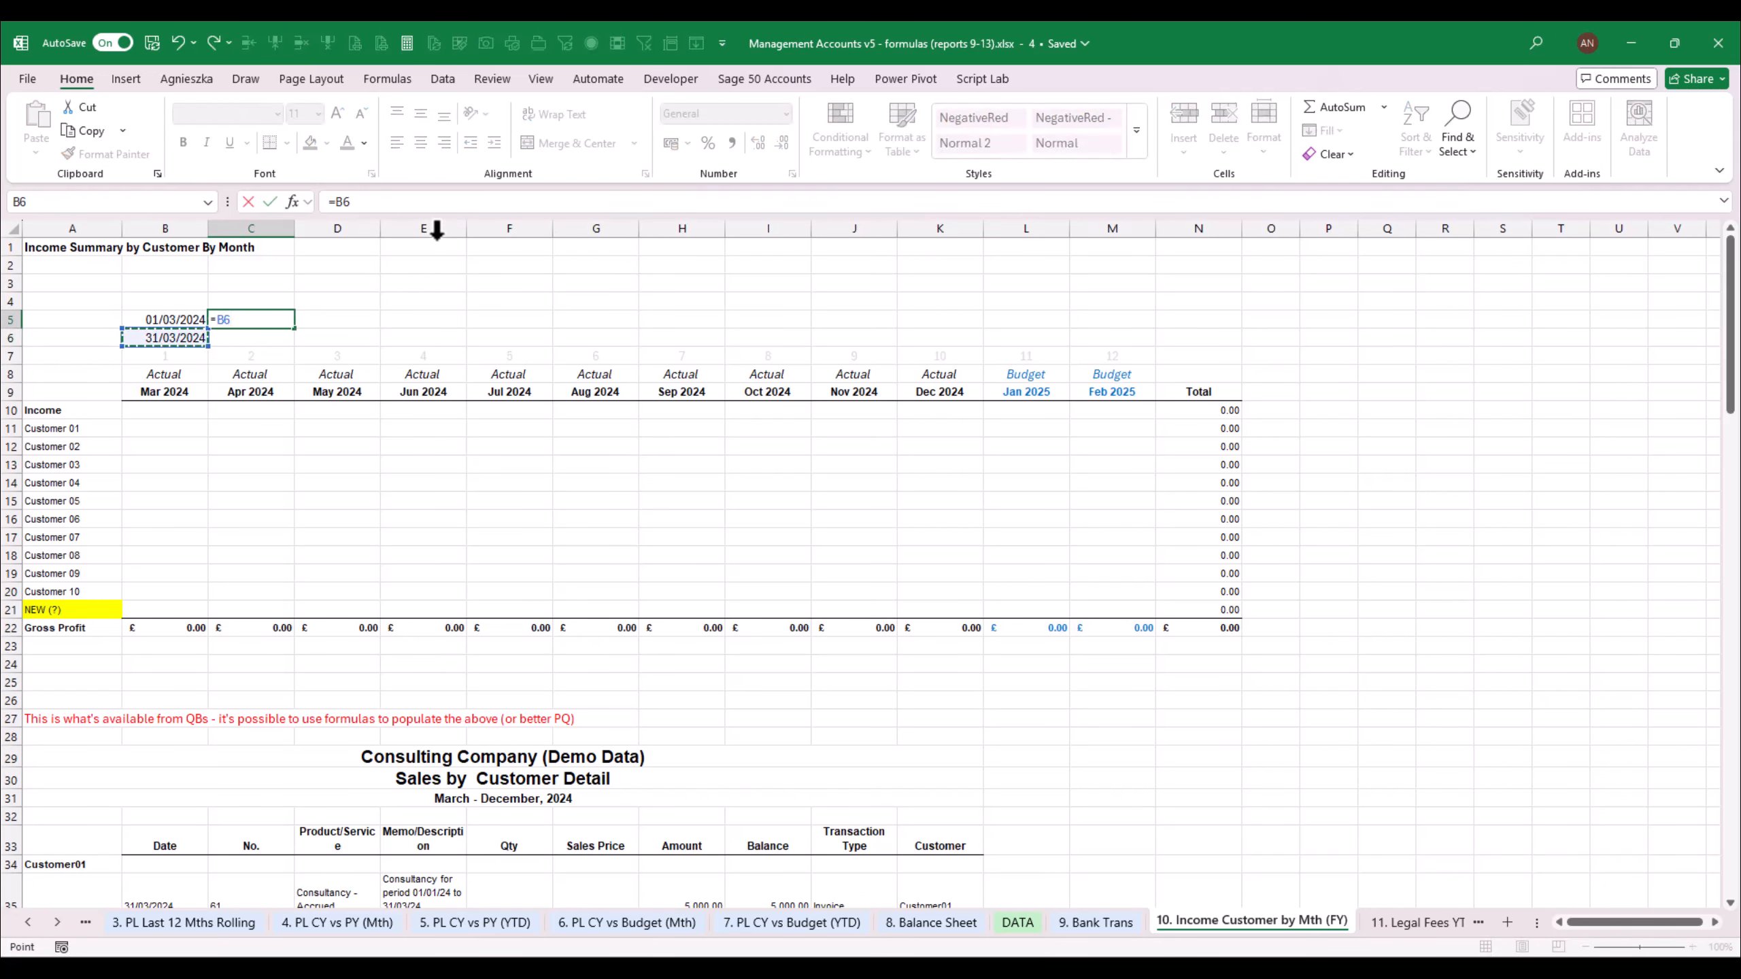
key(ctrl+Return)
text(=)
key(Left)
key(Down)
text(+1)
key(Return)
key(Left)
key(Right)
key(ctrl+r)
key(shift+Up)
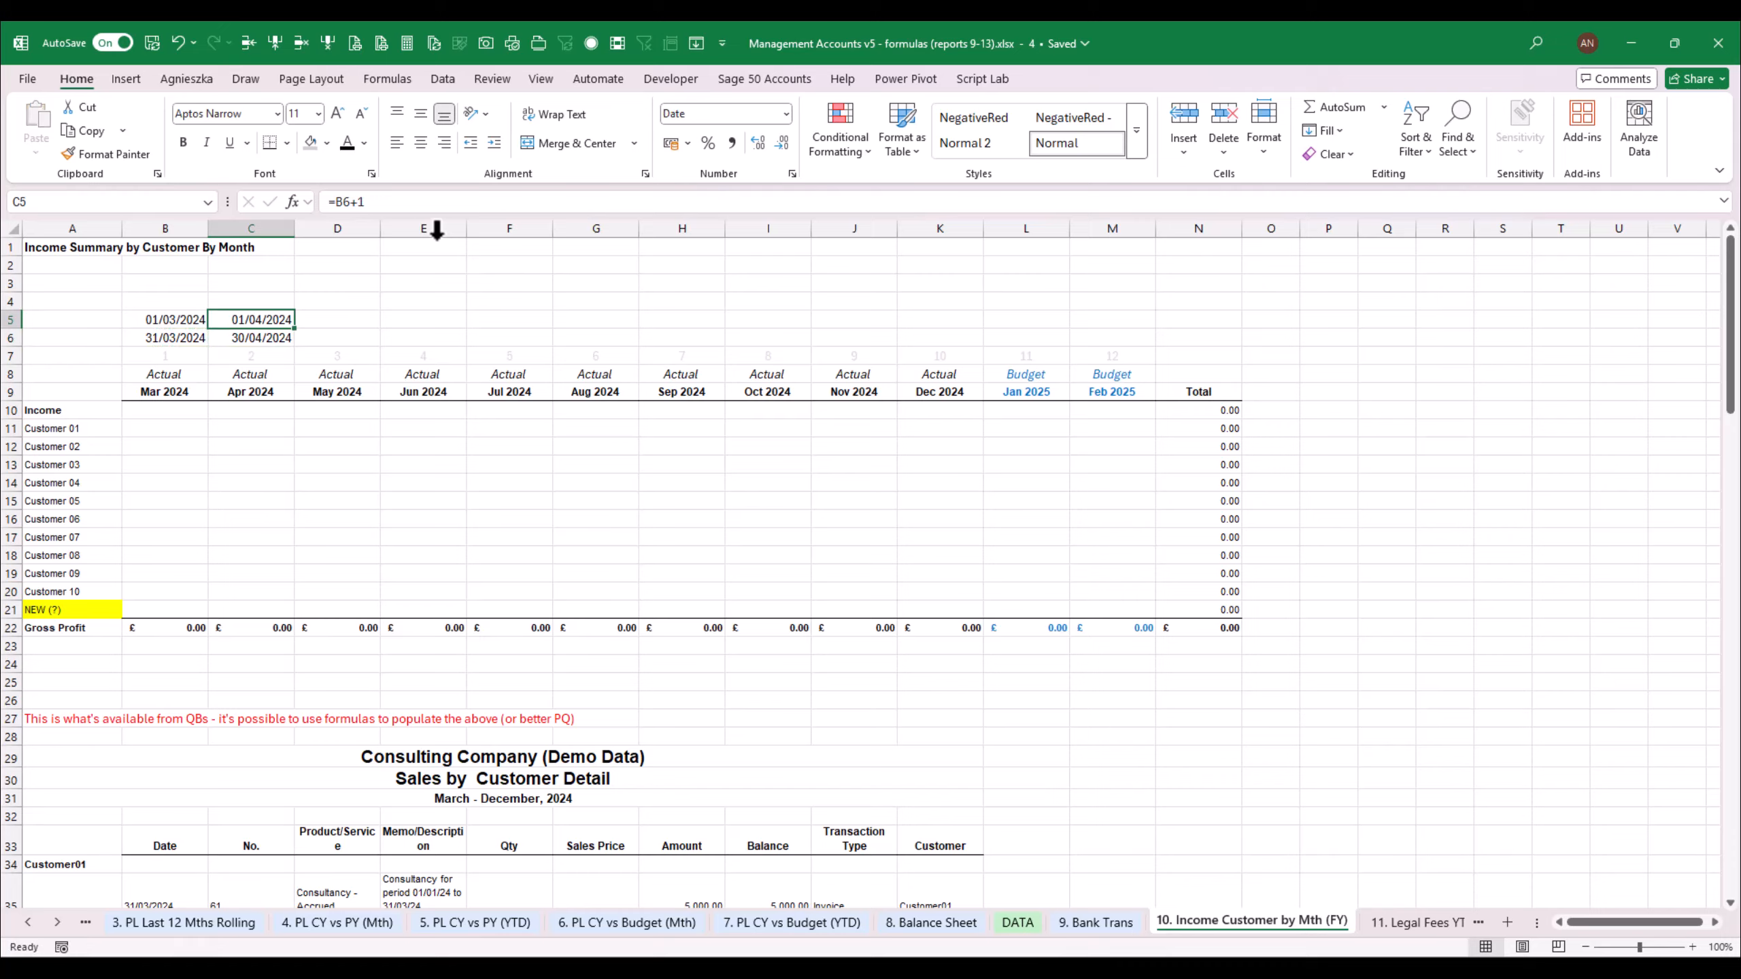
Copy the start and end date formulas from C5:C6 across to D5:M6 for the remaining months
key(ctrl+c)
key(Right)
key(shift+Right)
key(shift+Right)
key(shift+Right)
key(shift+Right)
key(shift+Right)
key(shift+Right)
key(shift+Right)
key(shift+Right)
key(shift+Right)
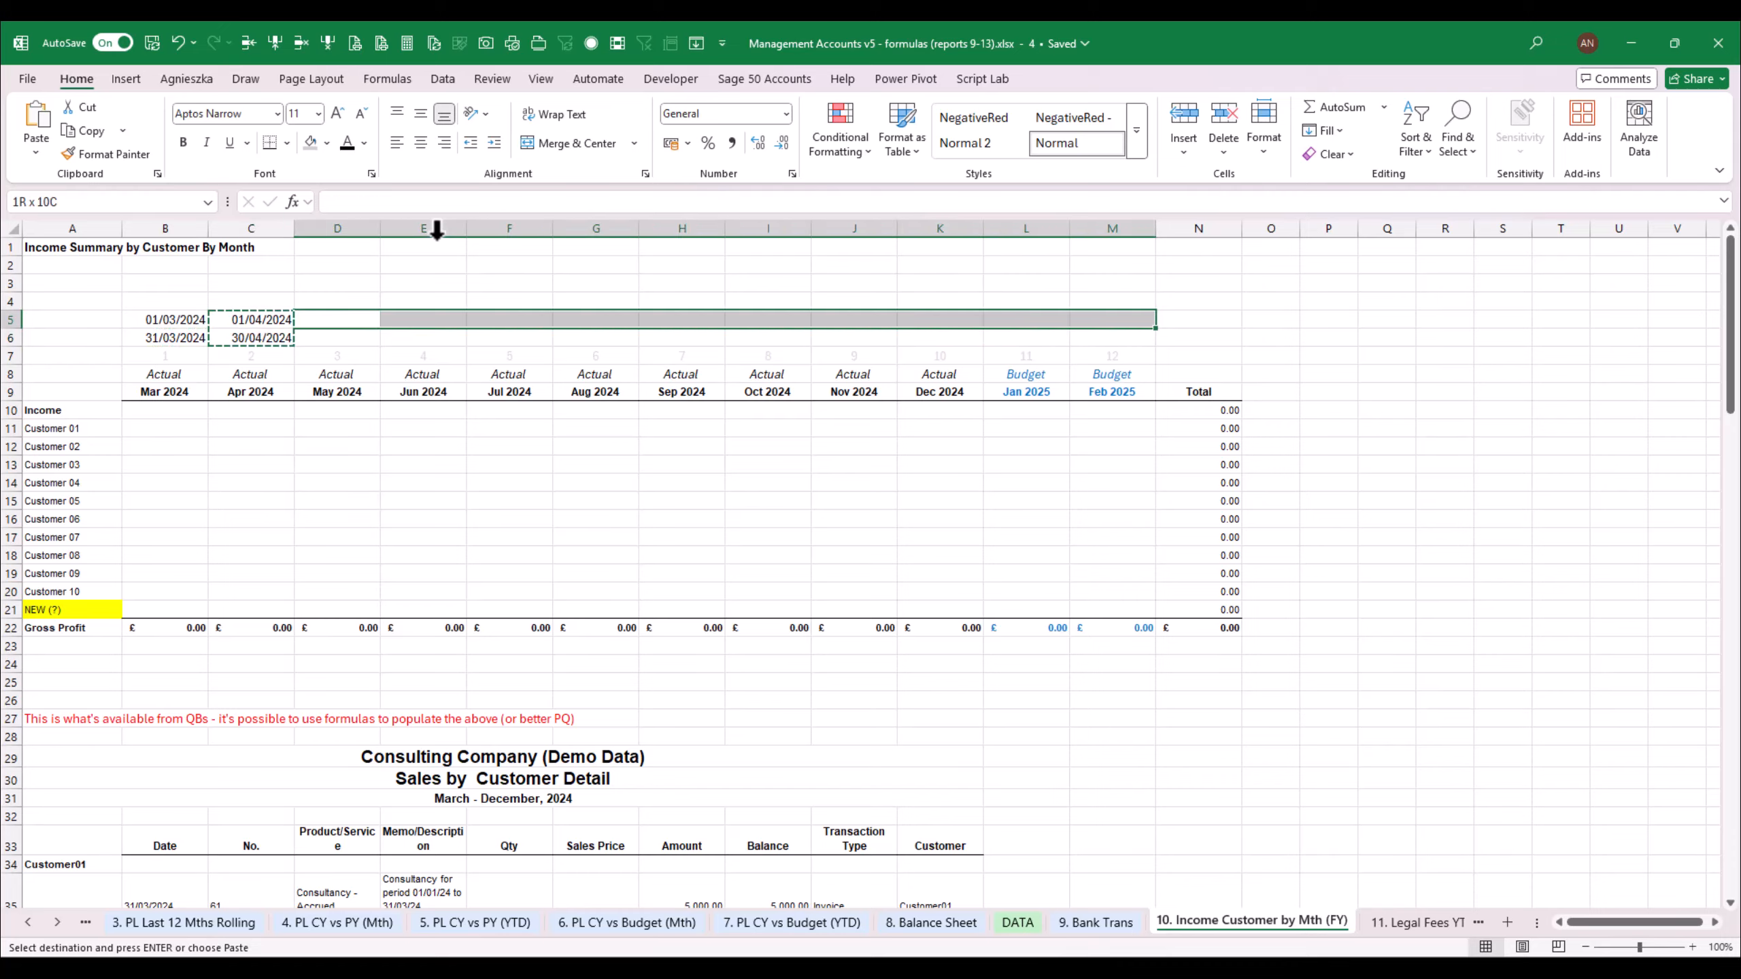
key(shift+Down)
key(Return)
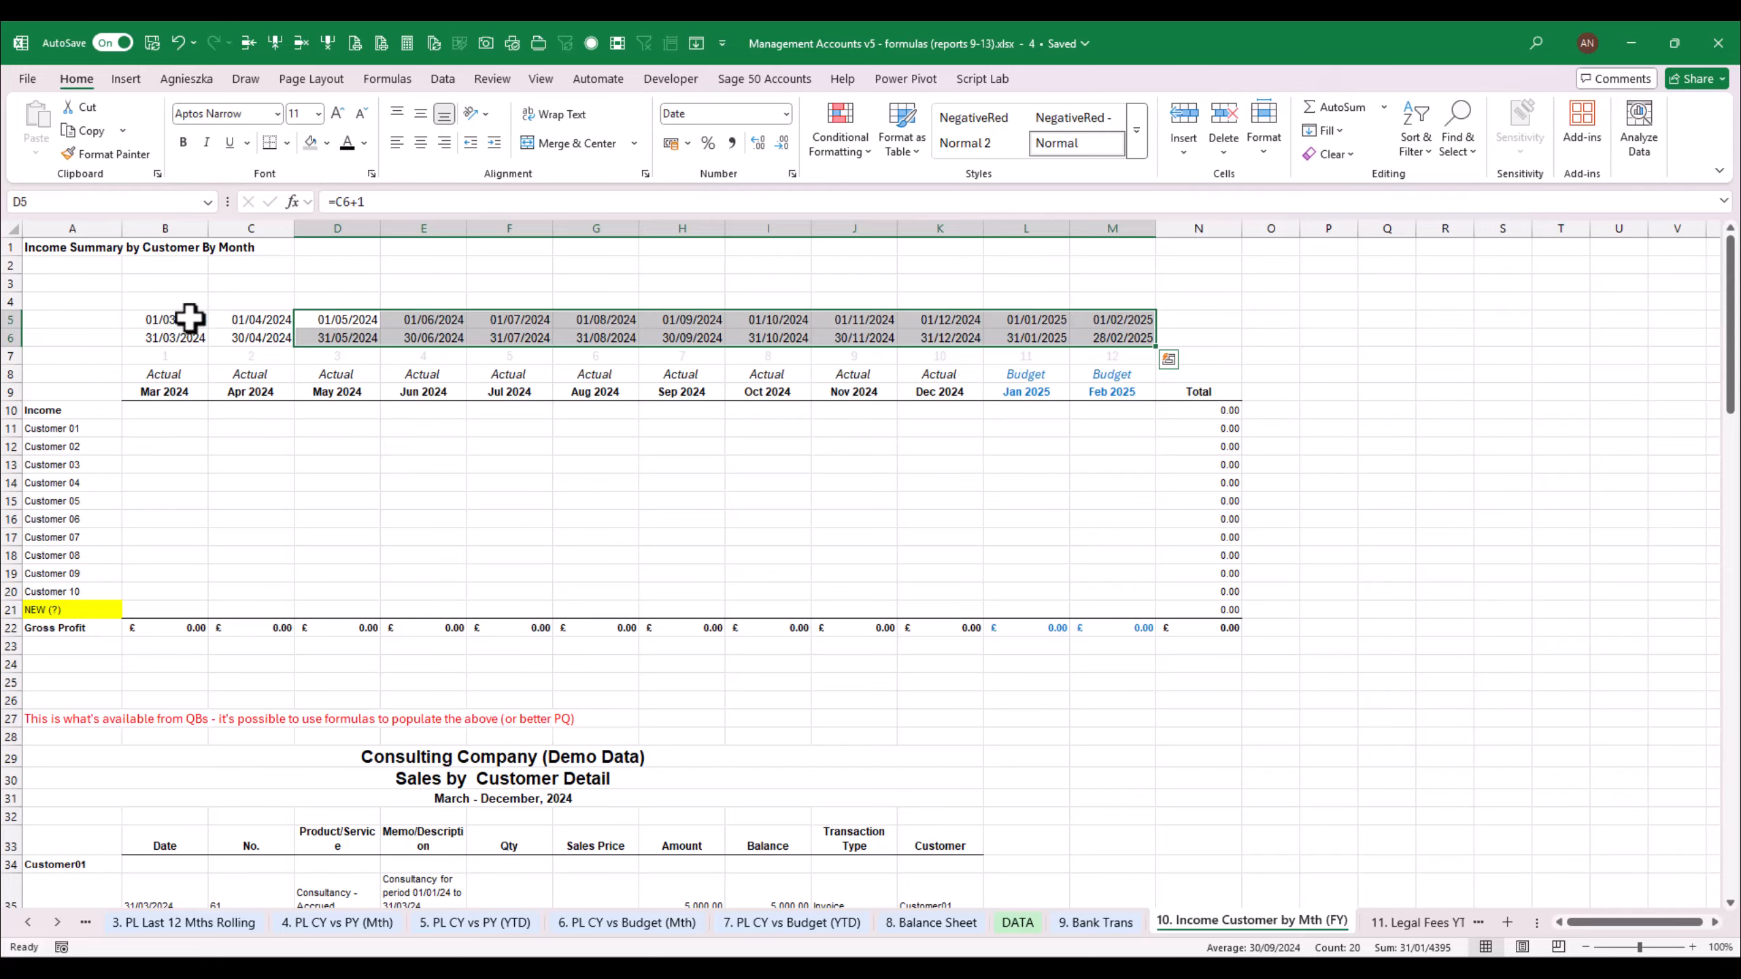
Set the font colour of the helper dates in B5:M6 to light grey
drag(187, 321, 1134, 340)
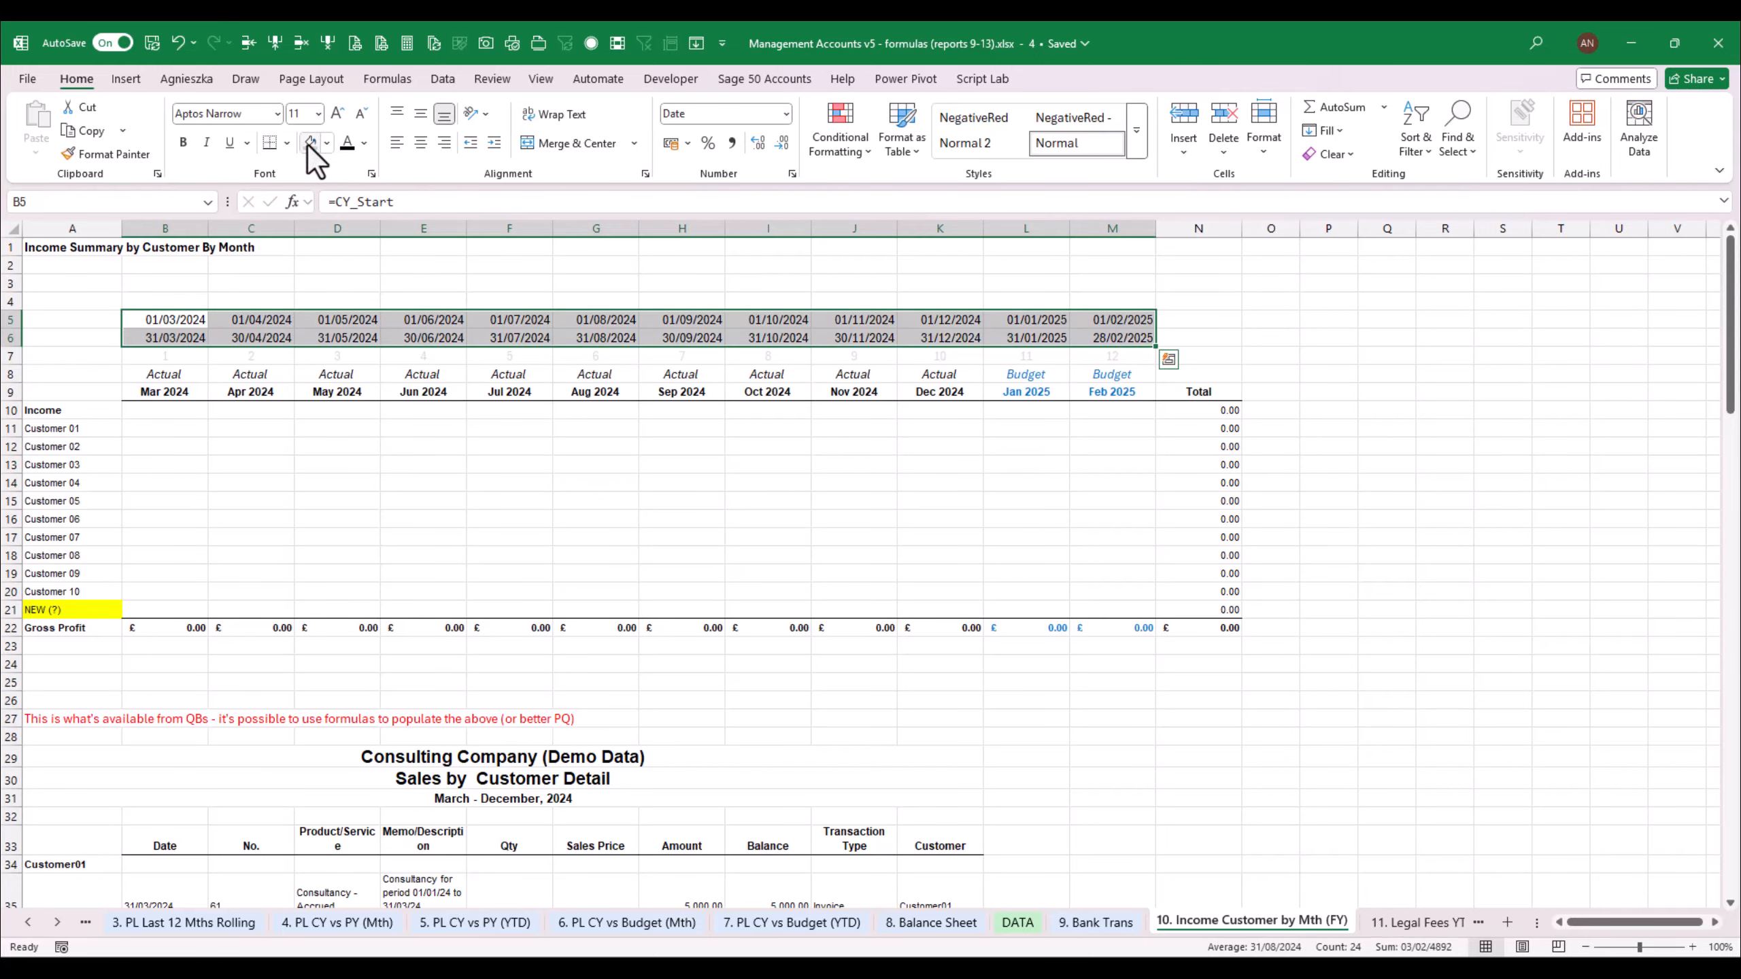
click(364, 143)
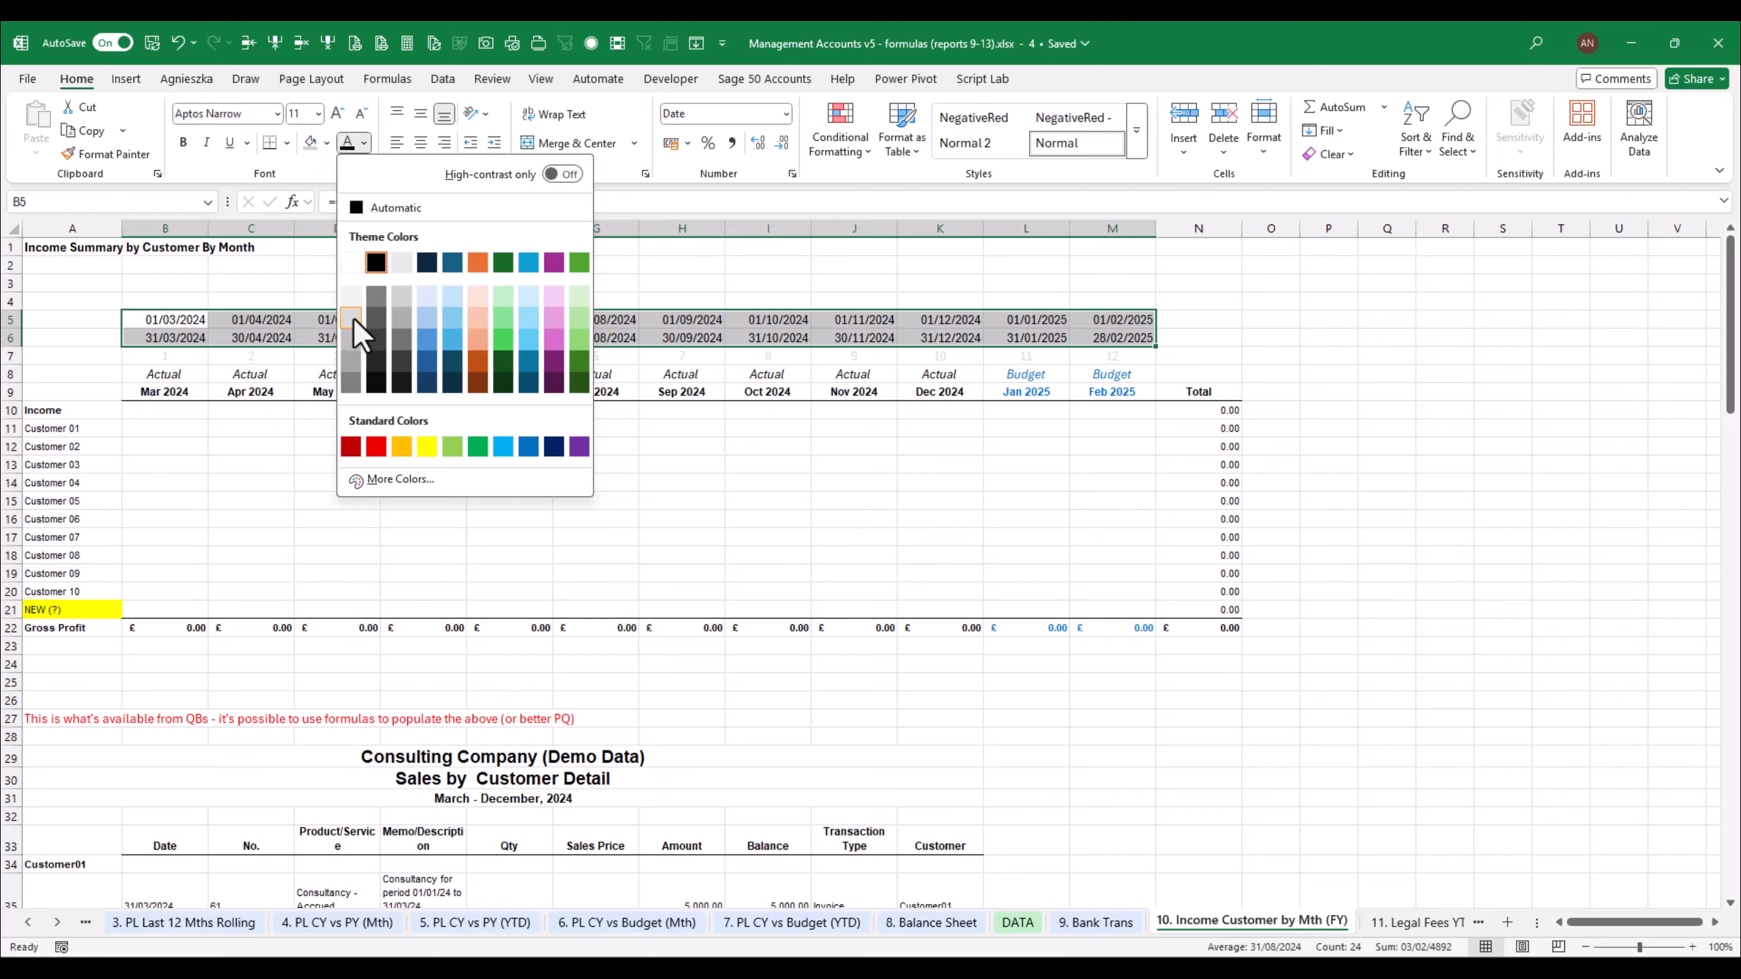
click(354, 318)
click(259, 378)
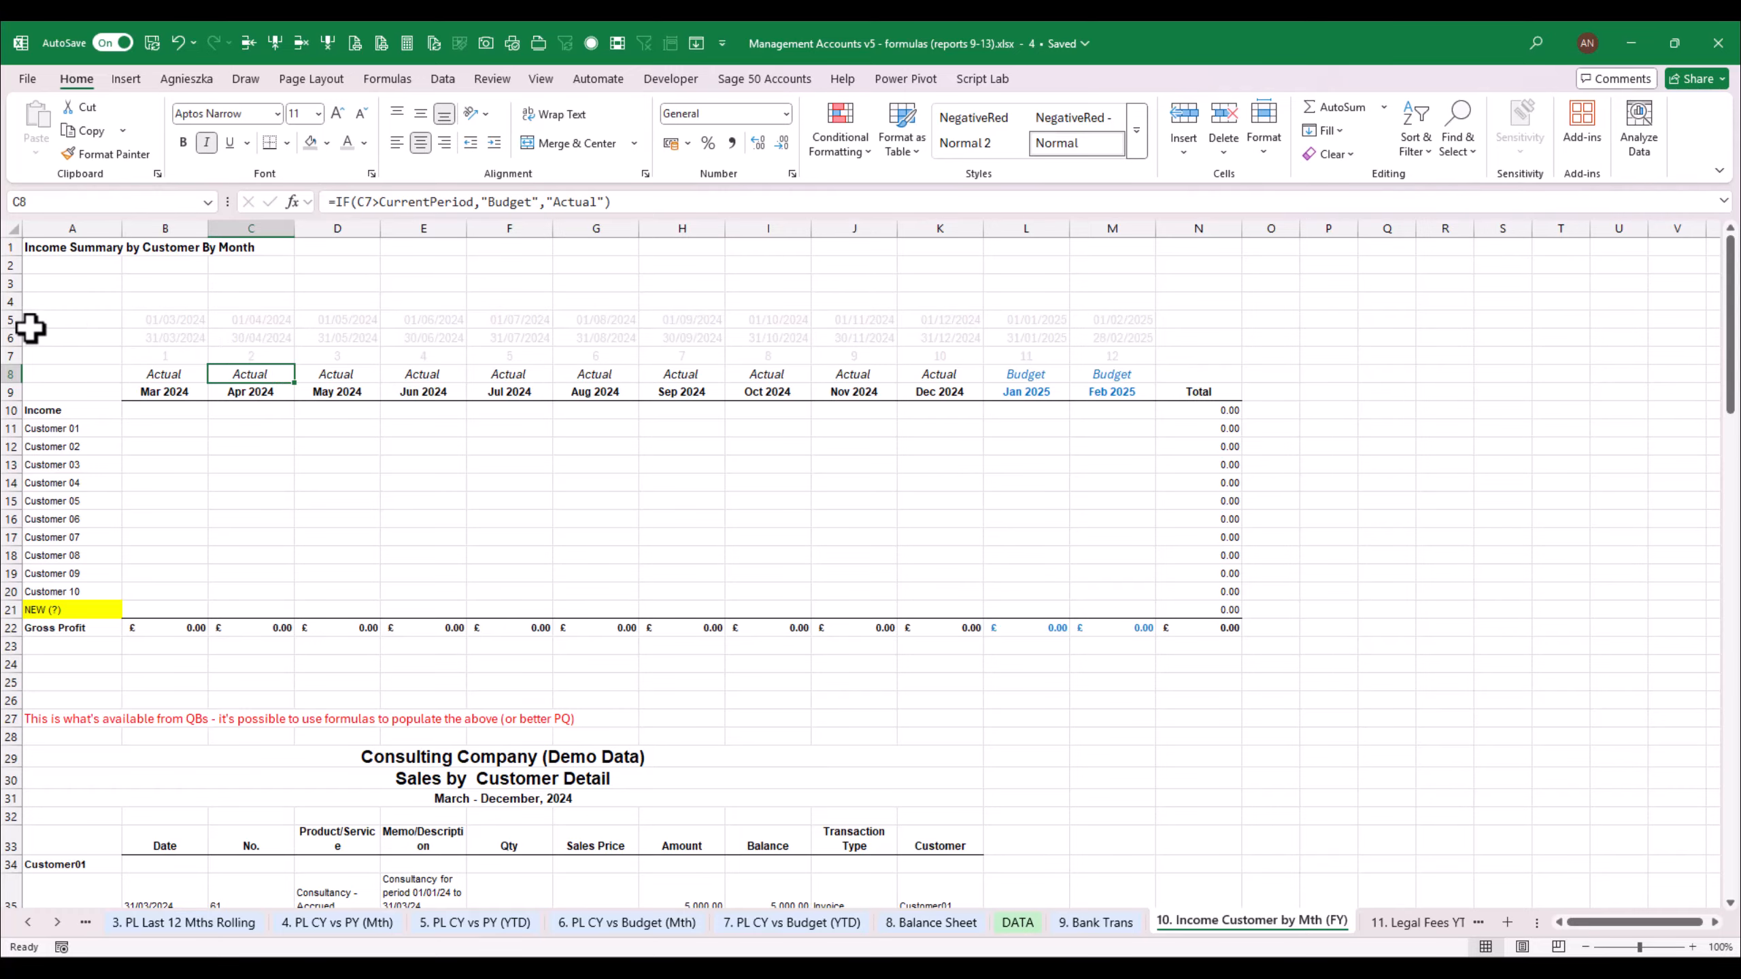
Insert a blank row above the Actual/Budget label row
click(144, 374)
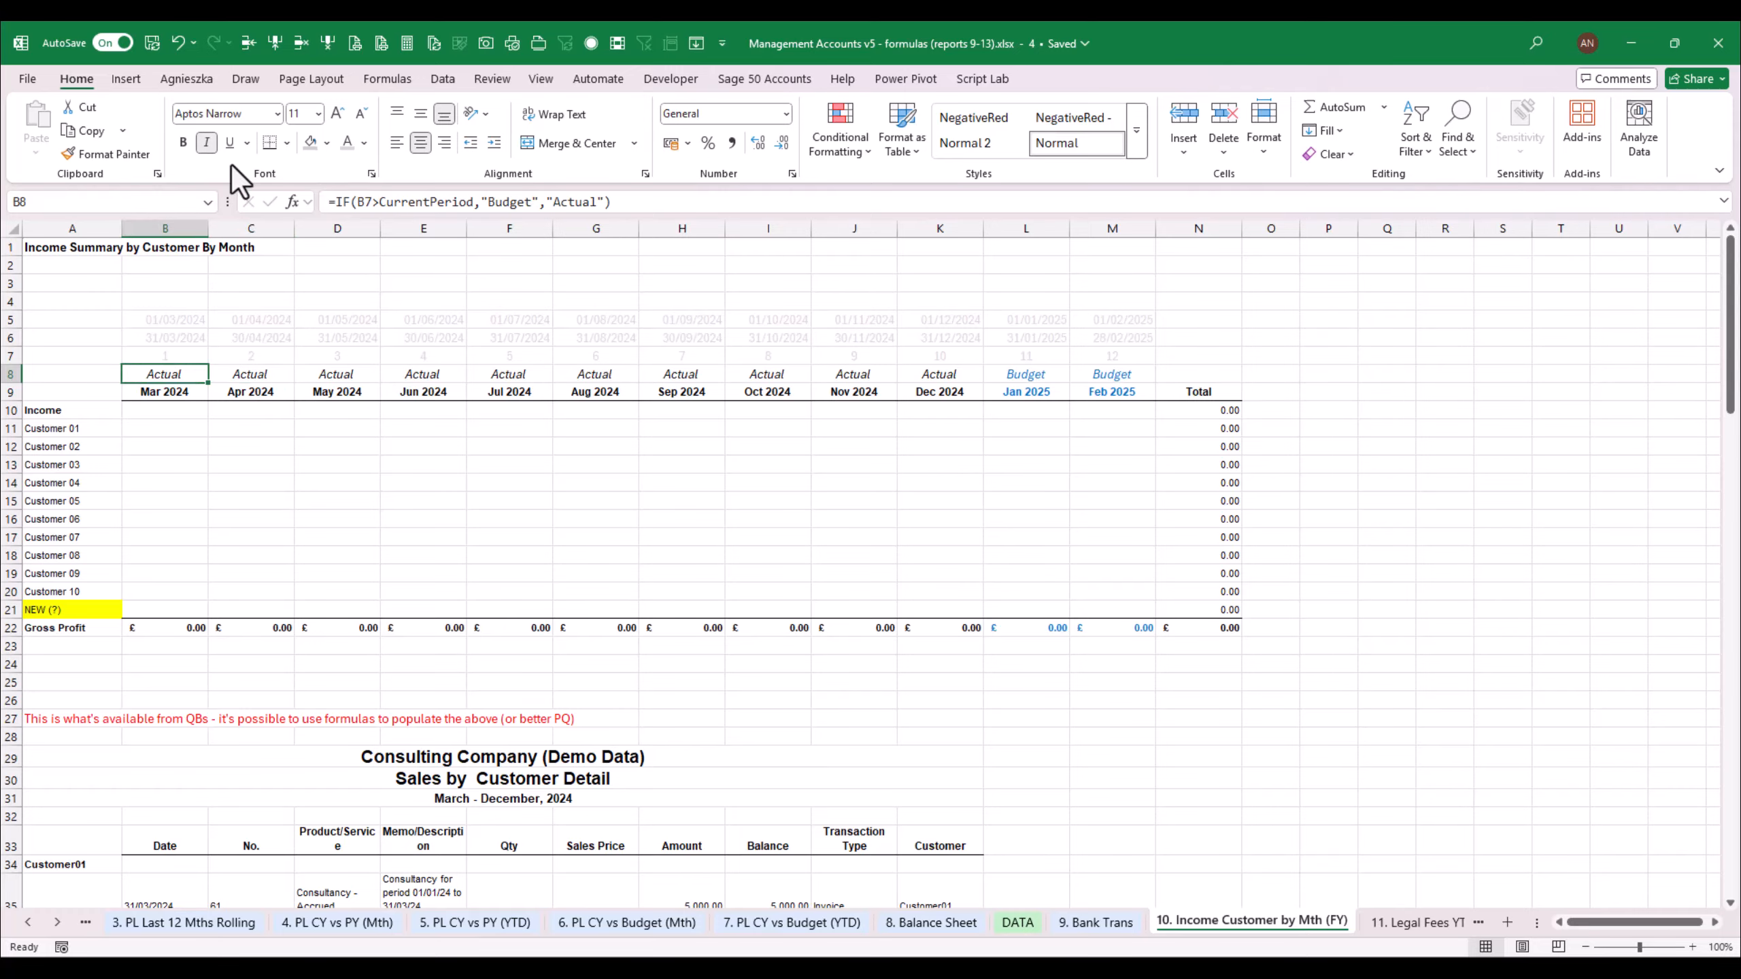
click(240, 44)
click(156, 395)
click(455, 395)
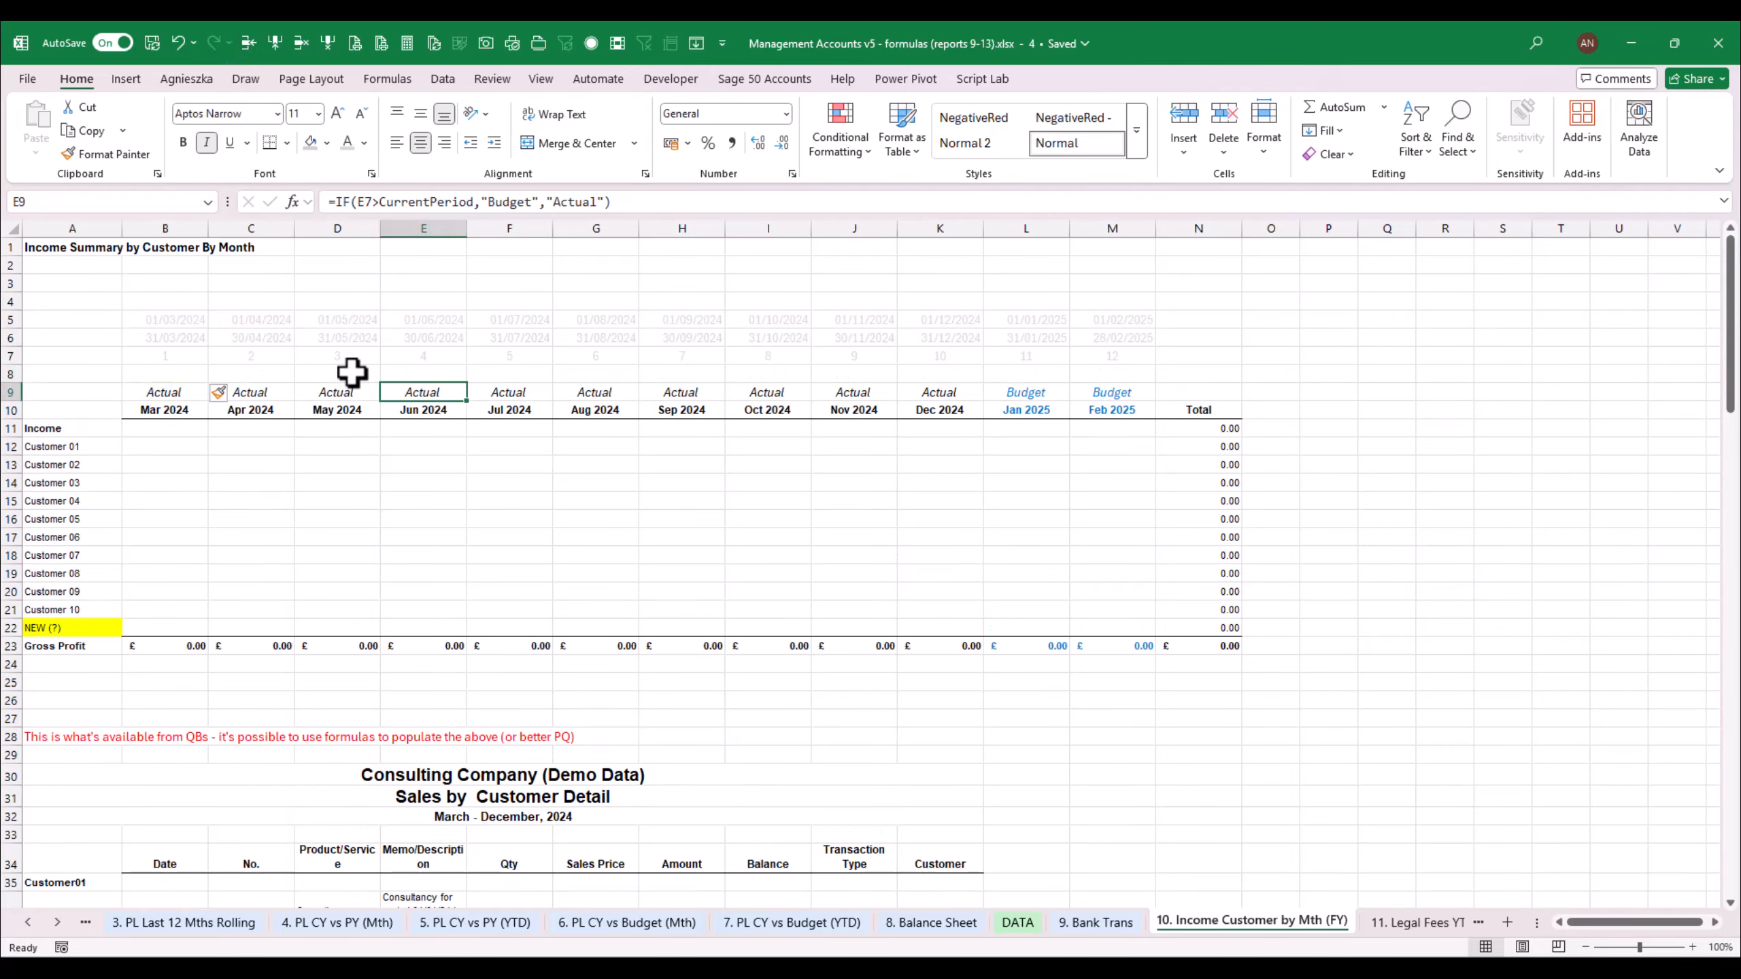
Start a FILTER formula in B12 with DATA[Net Value] as the array and three empty bracketed criteria multiplied together
click(164, 432)
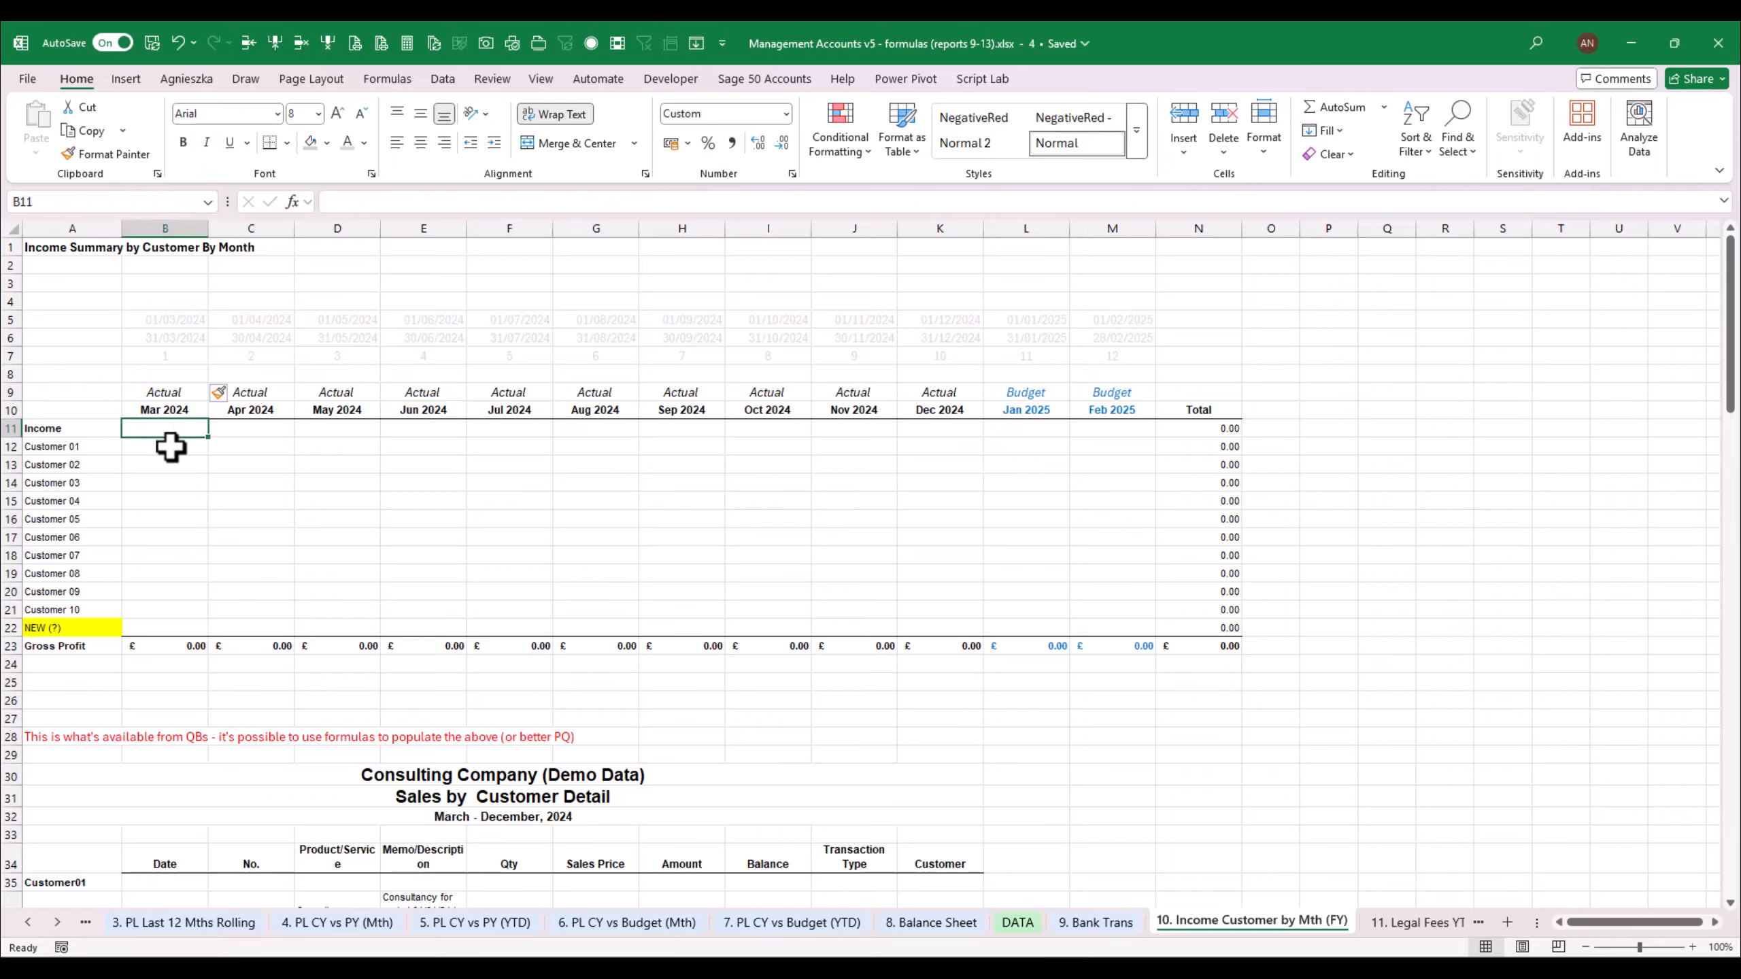
click(165, 446)
text(=filt)
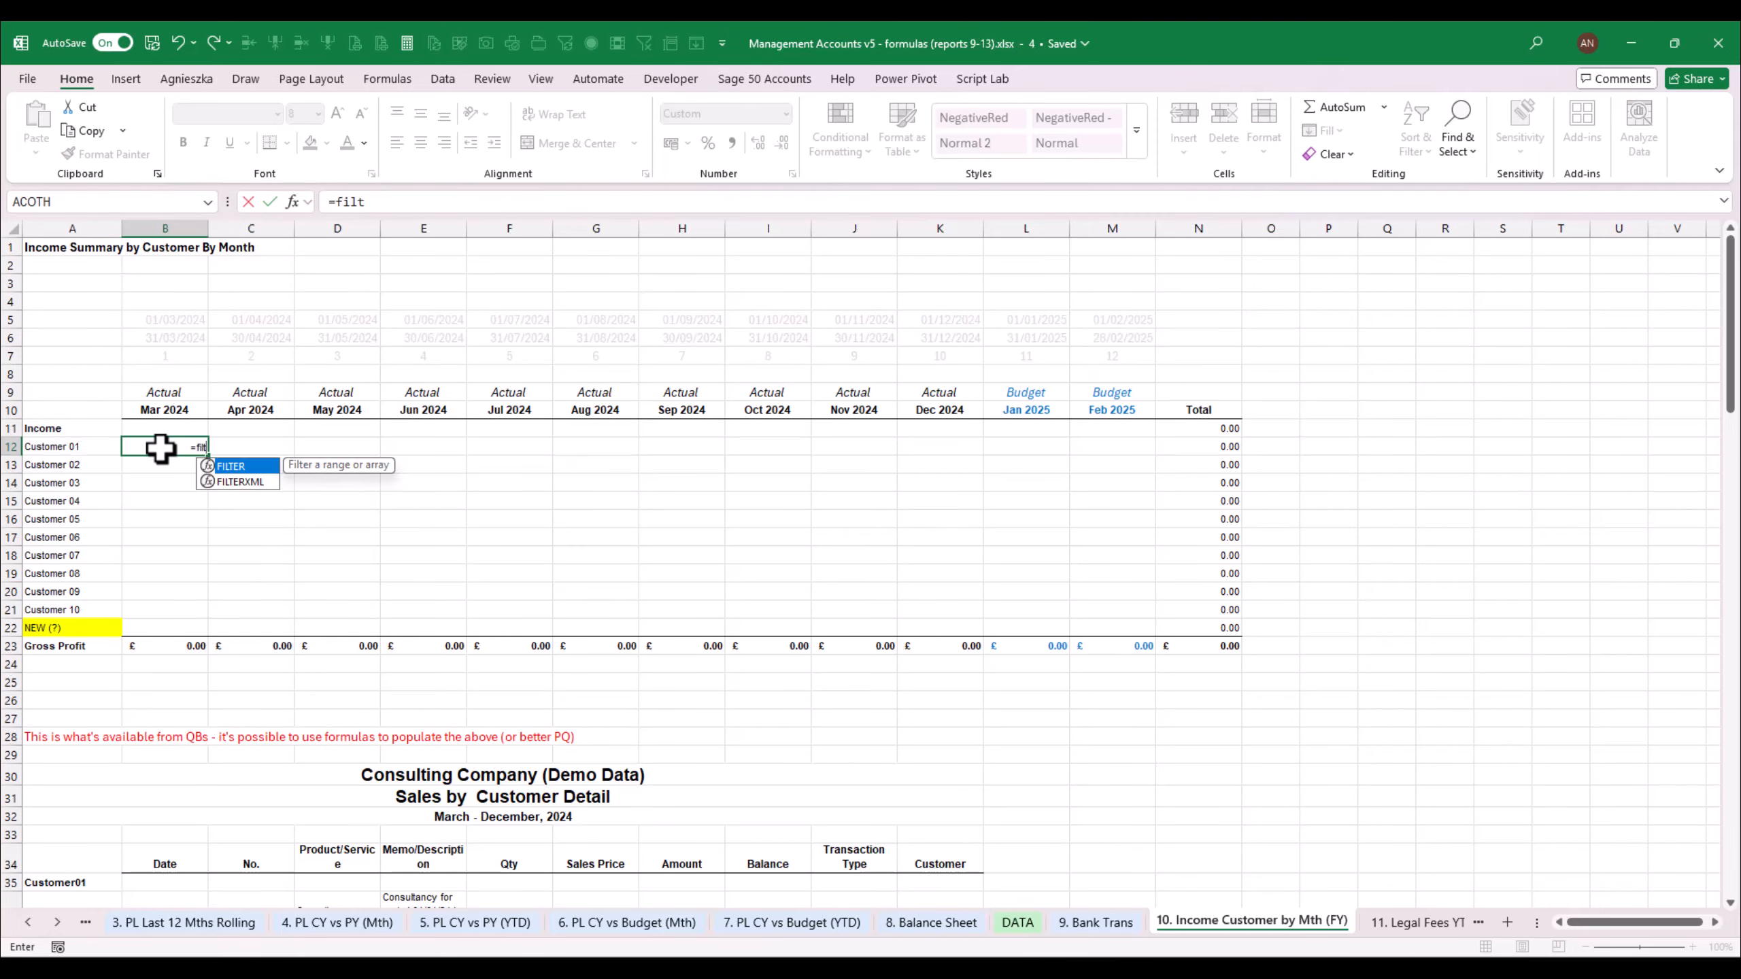
text(er()
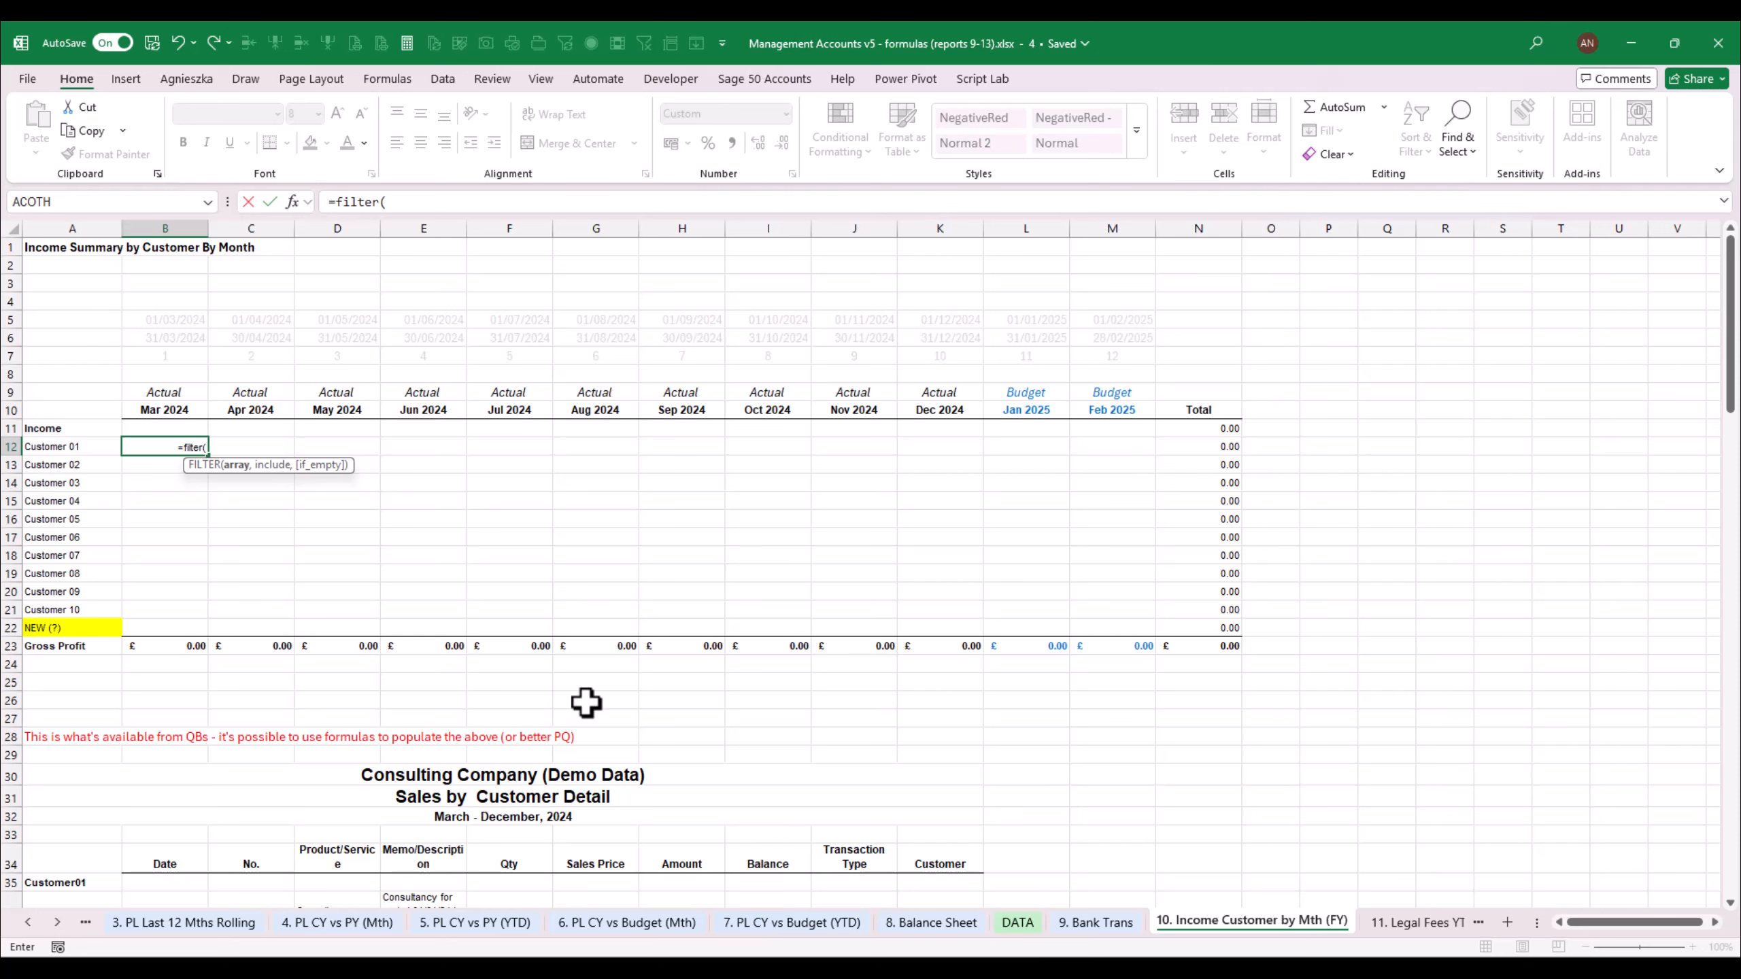
click(1027, 931)
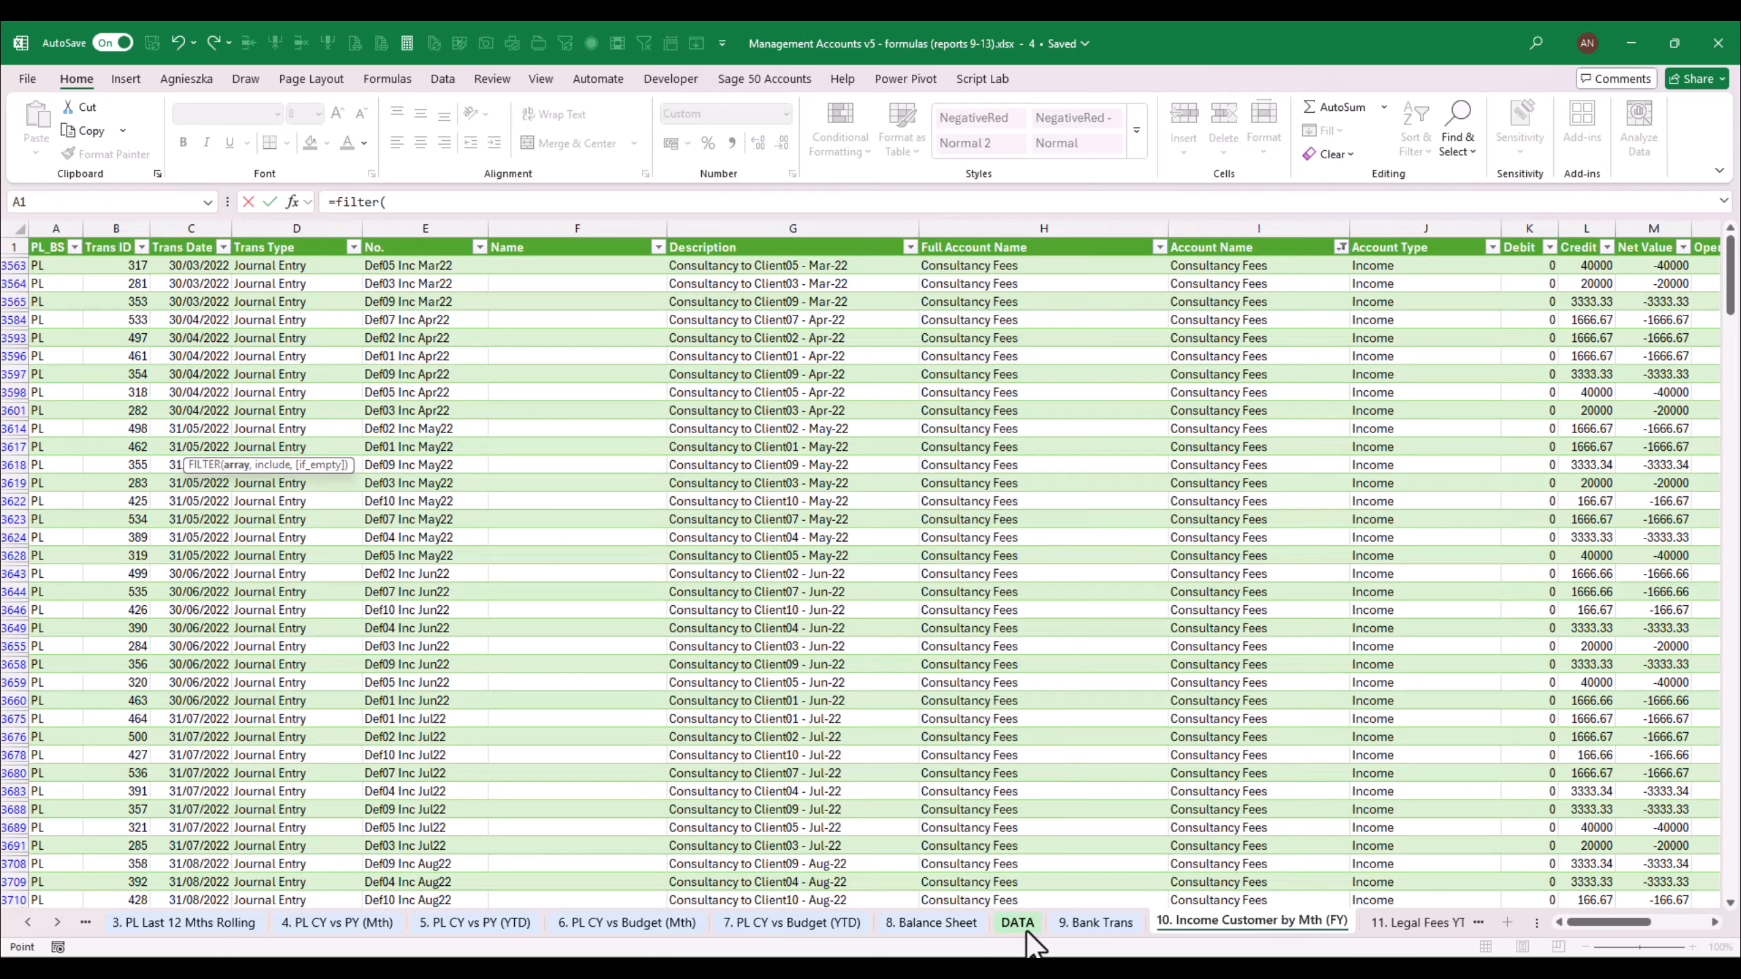
click(1643, 241)
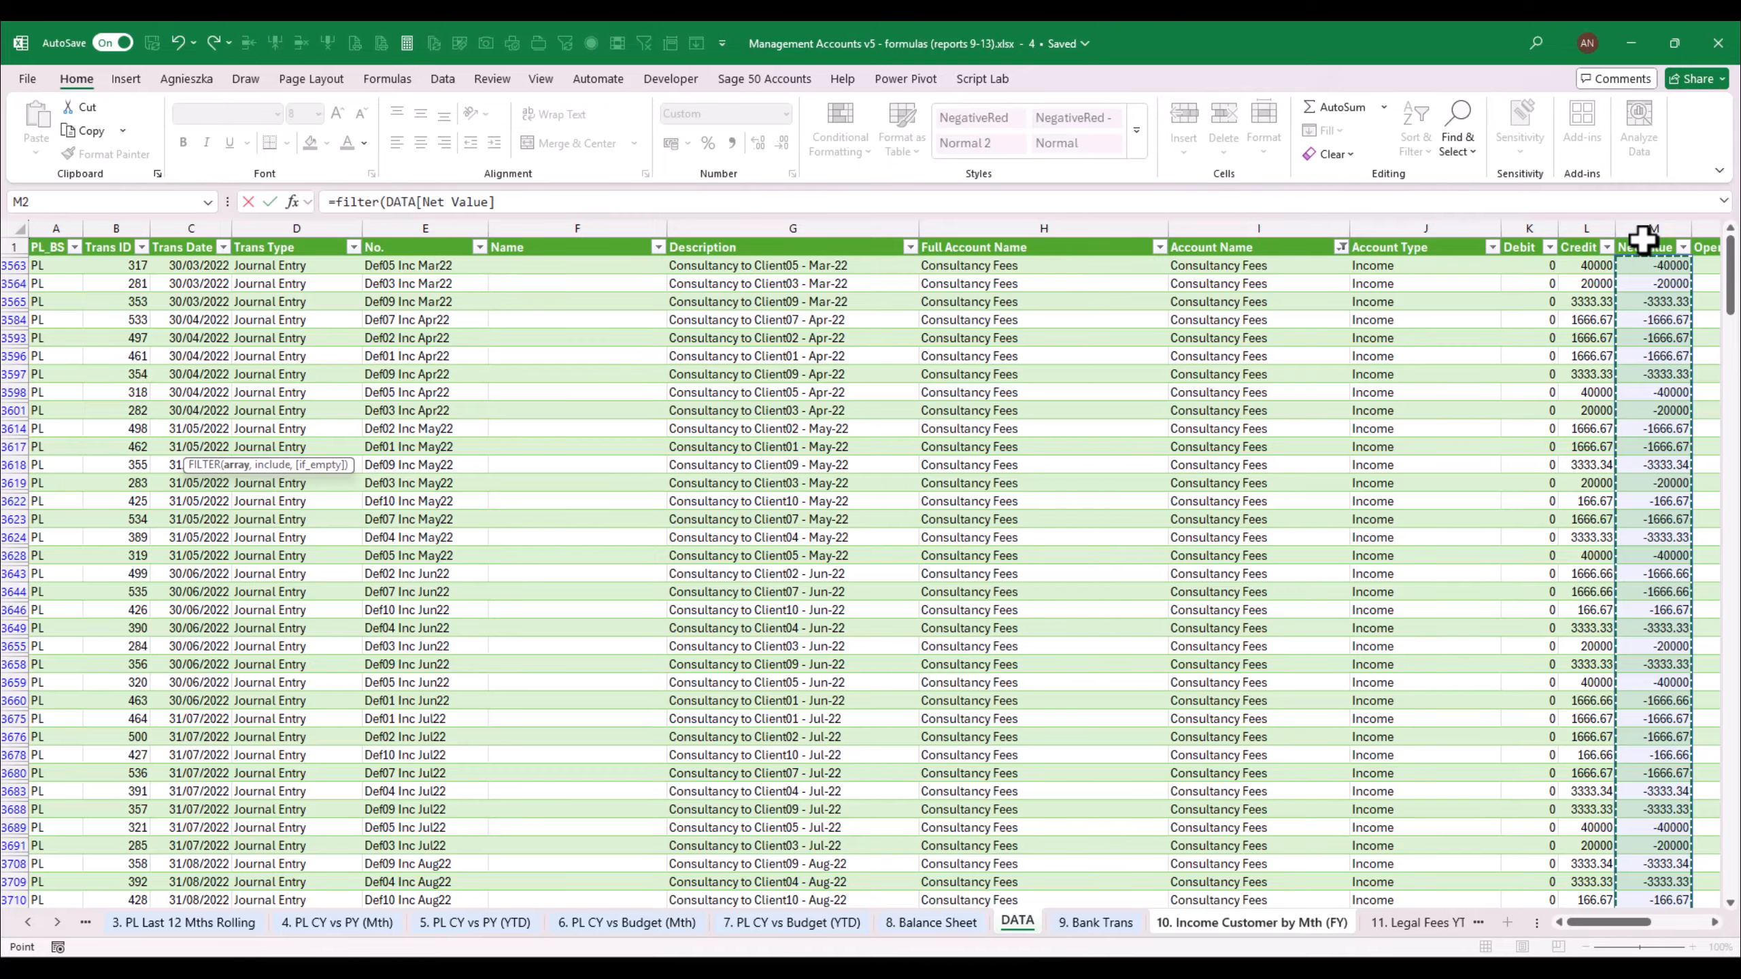
text(,()*()*()
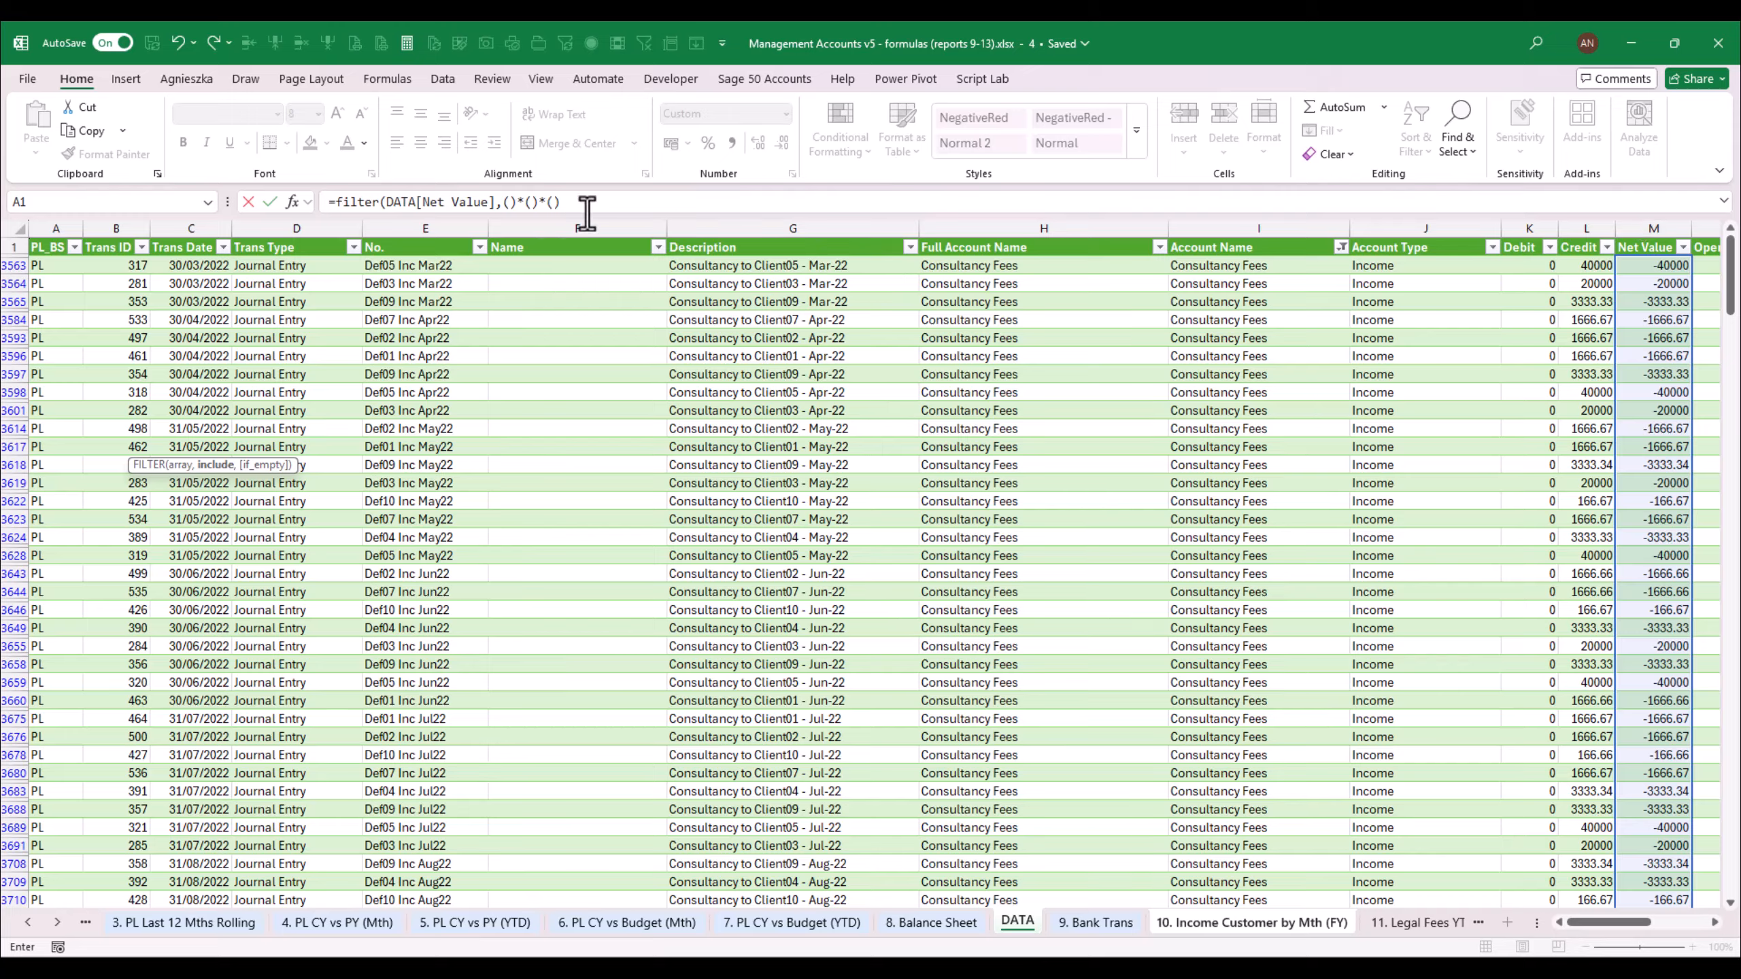
Enclose the three empty criteria in an outer pair of brackets and close the FILTER function
click(501, 204)
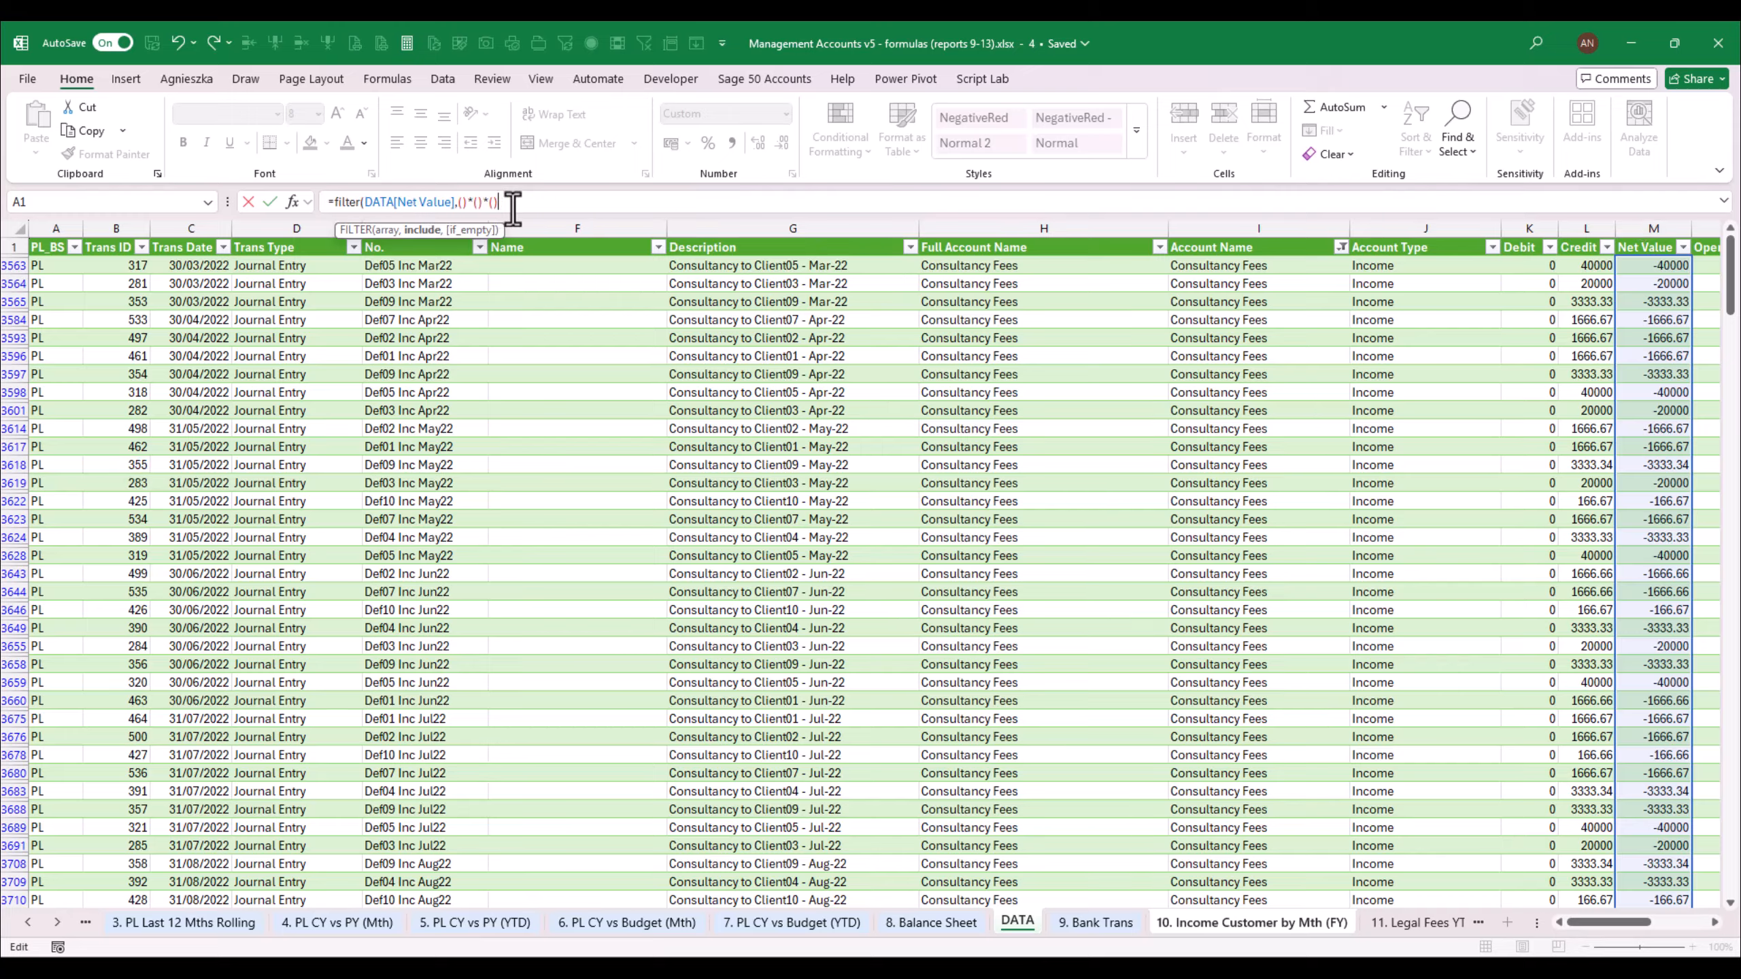
text())
click(499, 203)
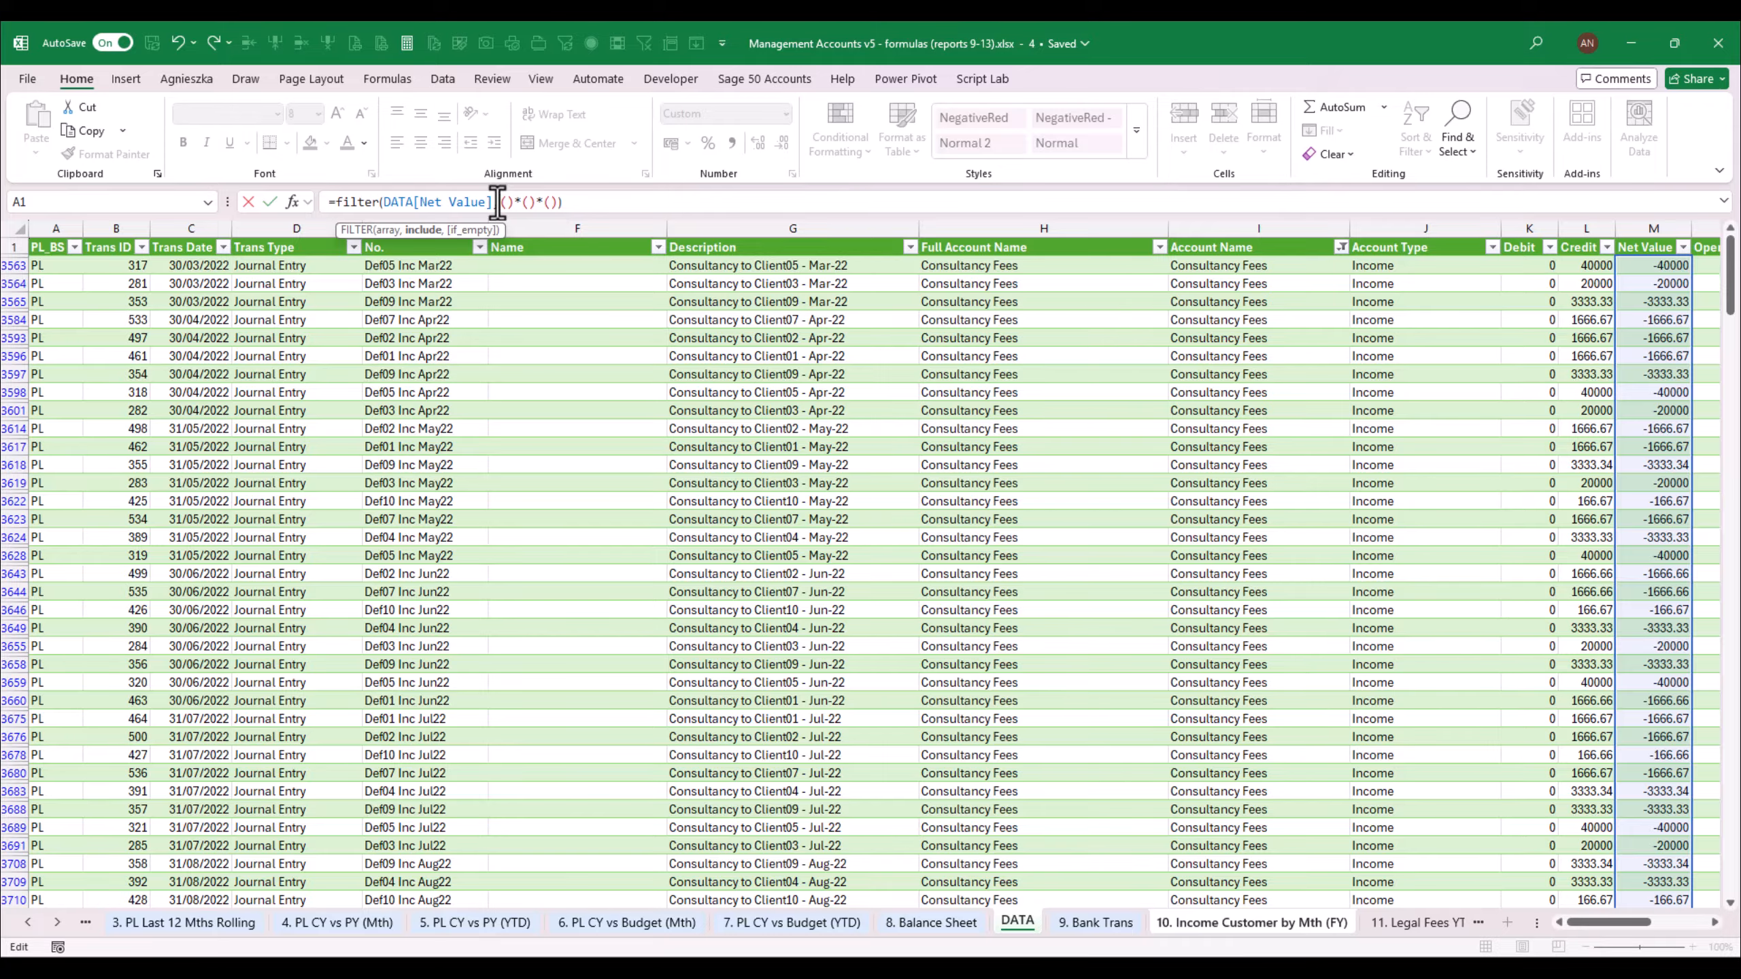
text(())
key(Return)
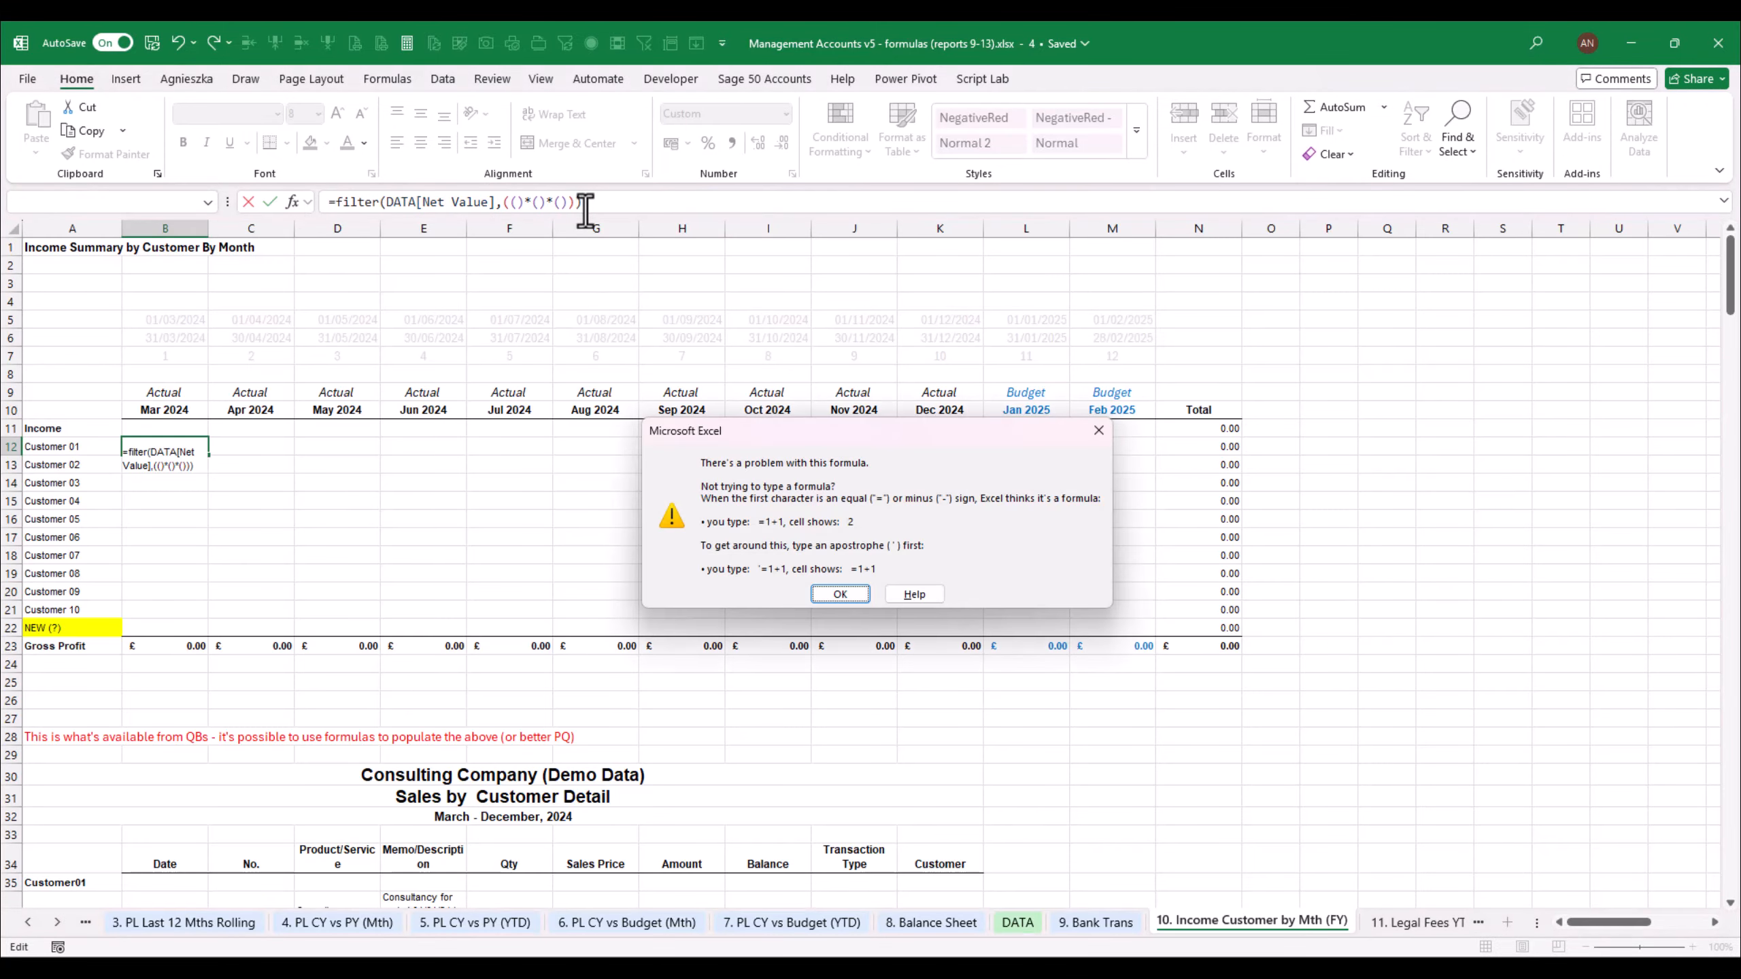
click(840, 594)
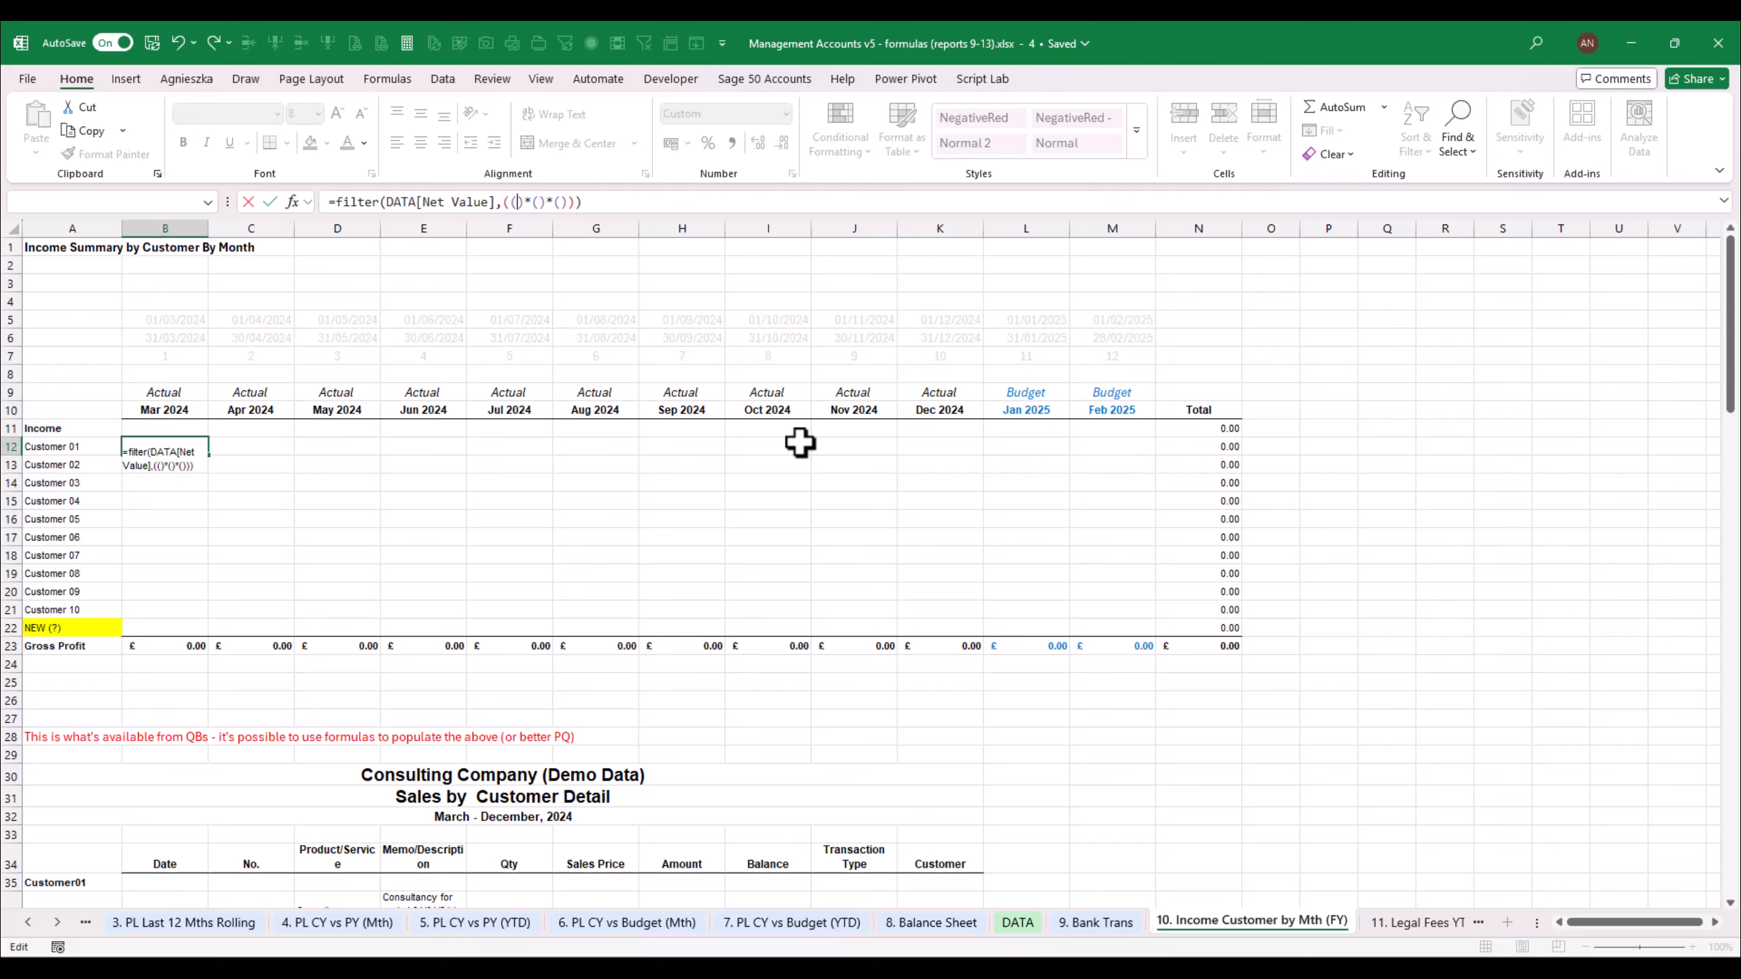
Start the first FILTER criterion with the Full Account Name column of the DATA table and an equals sign
click(516, 202)
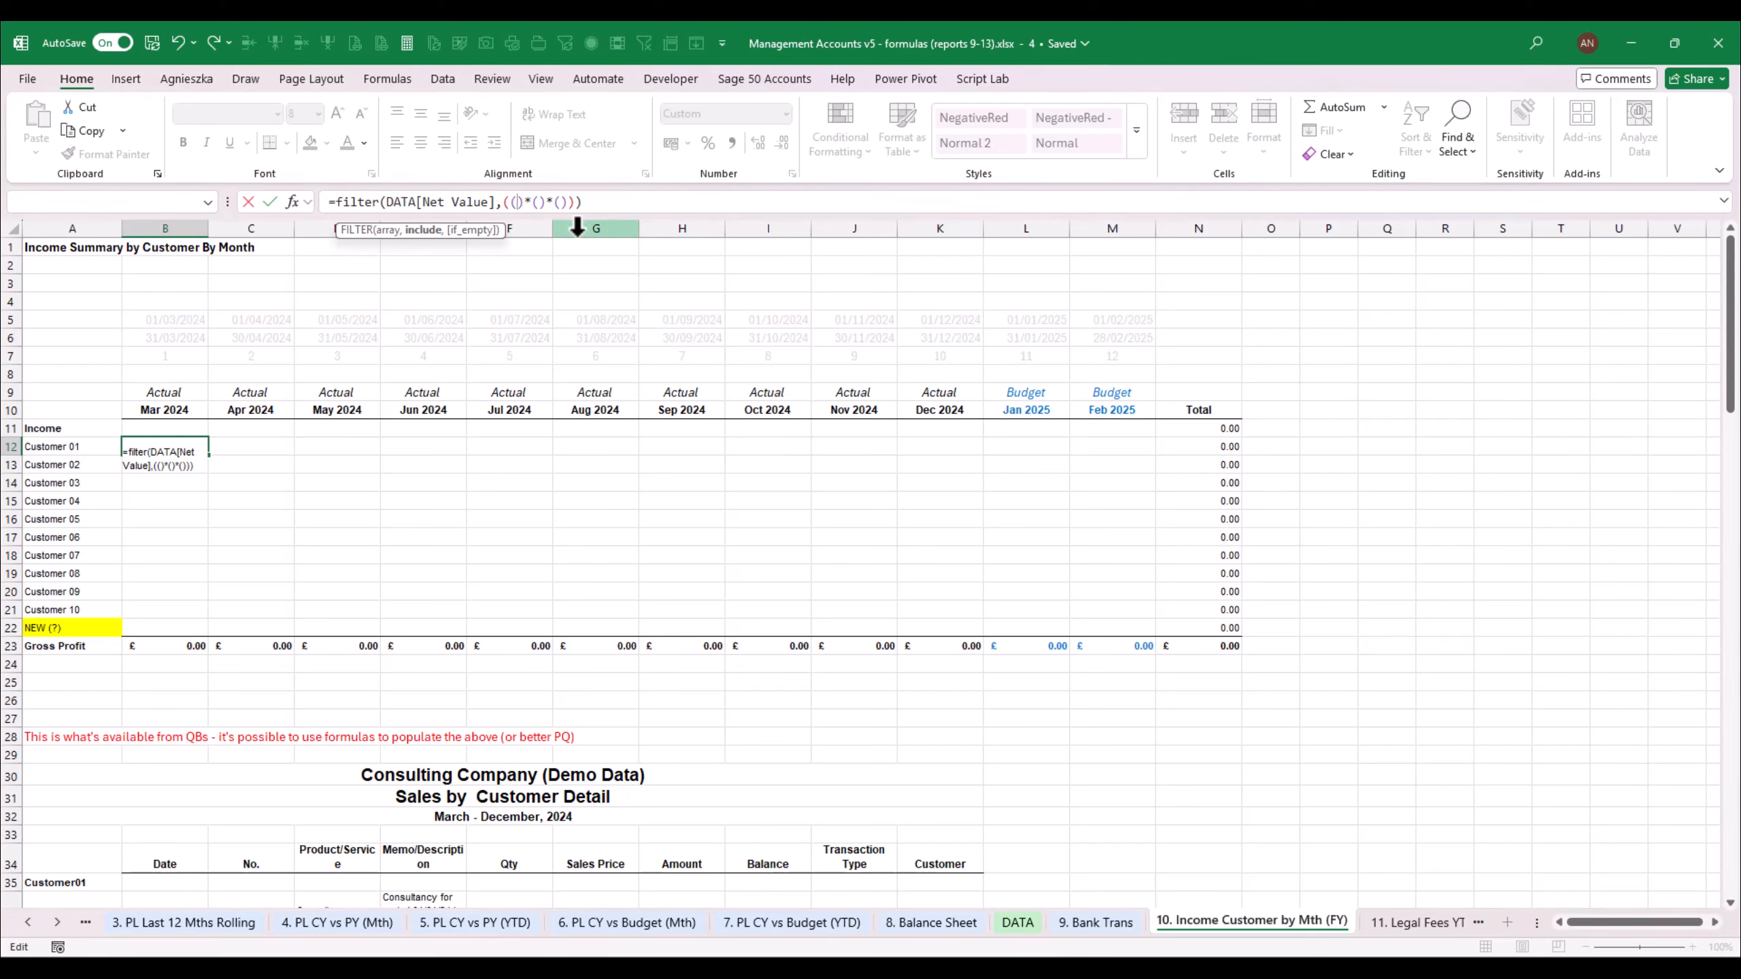
text(data)
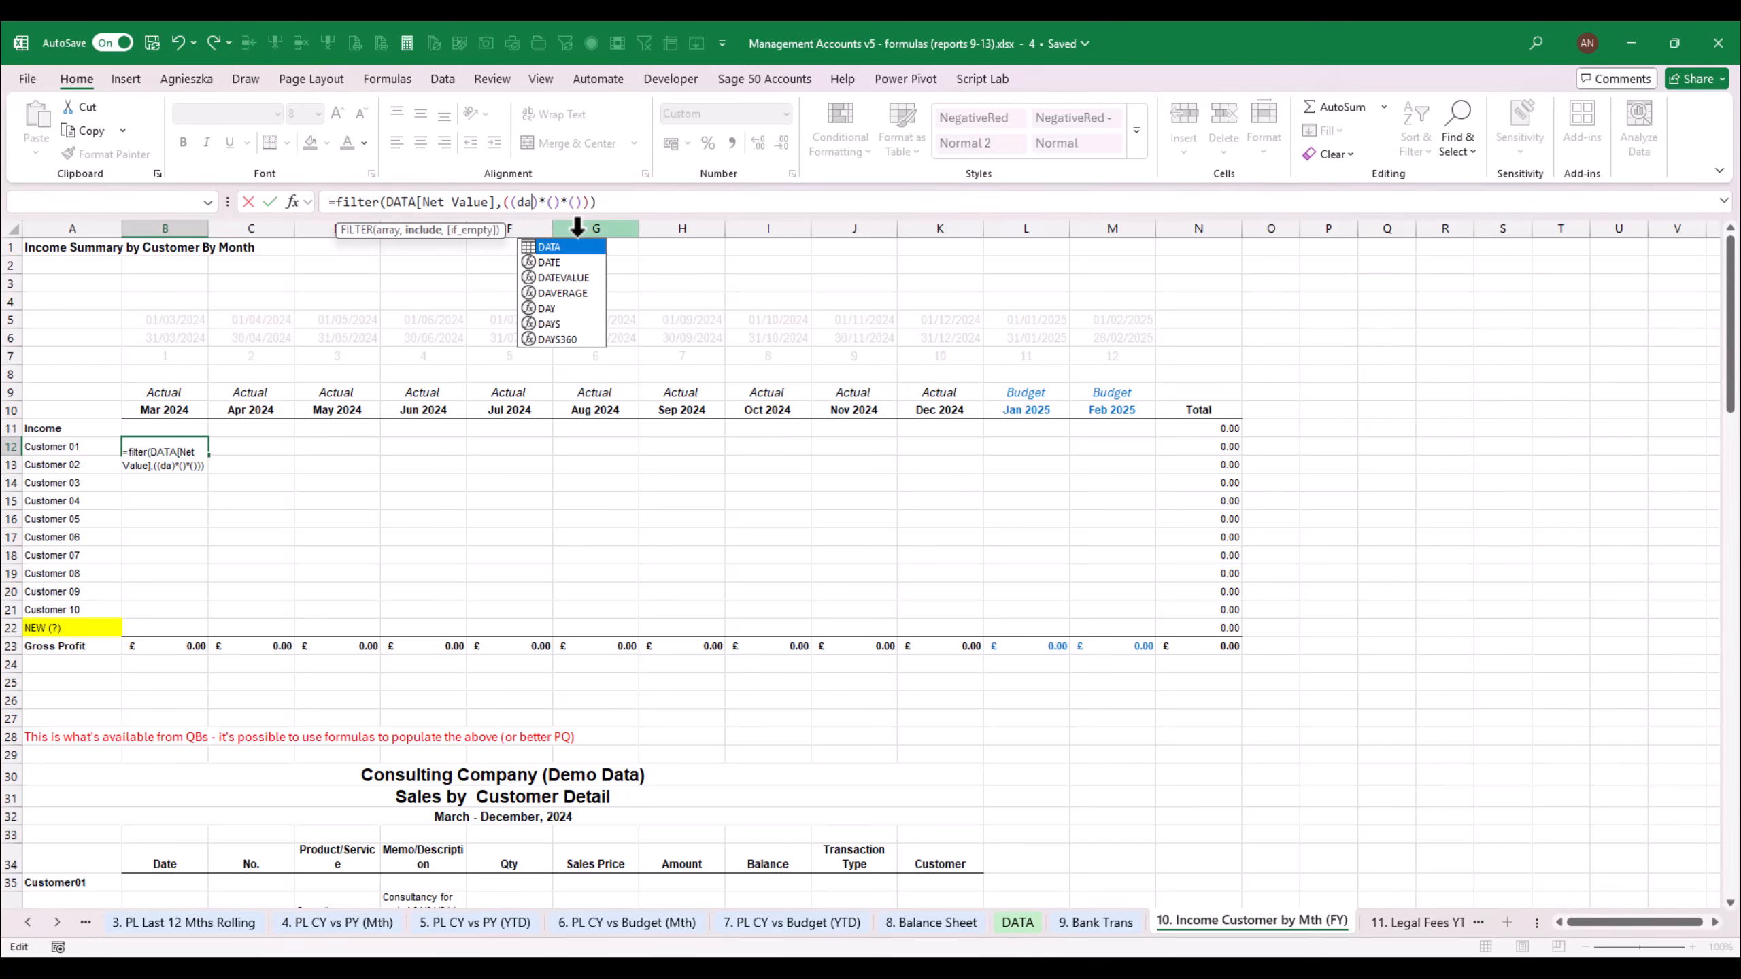
text([)
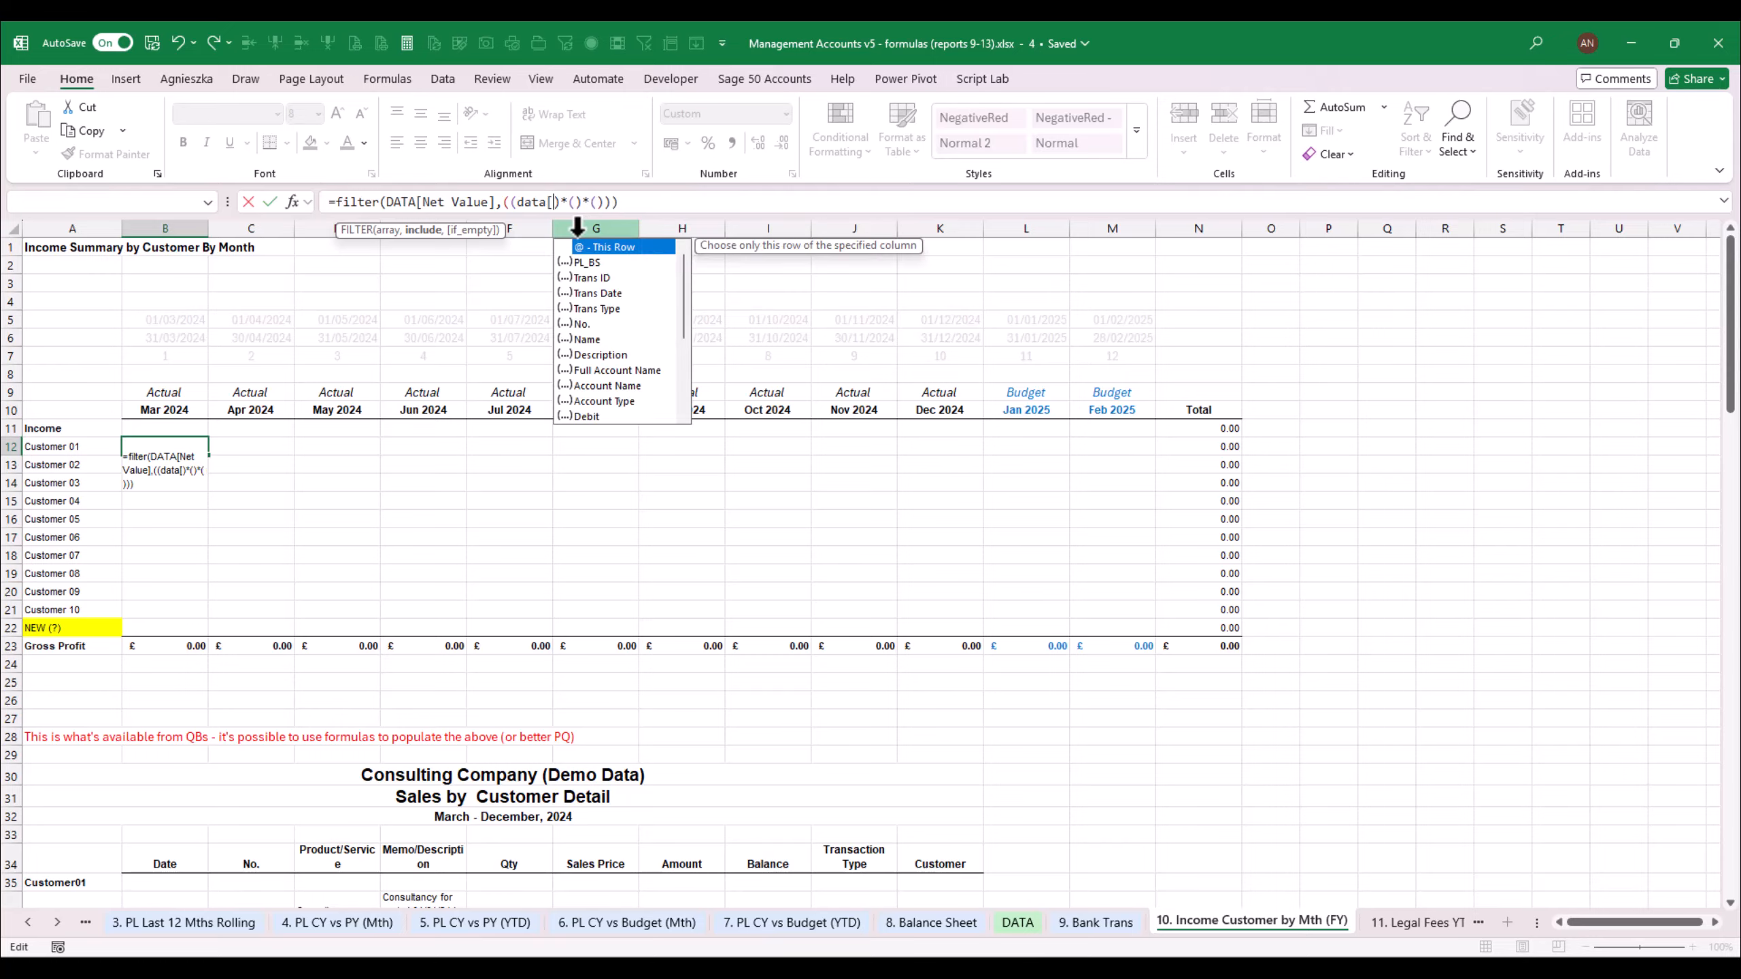
text(Full Account Name)
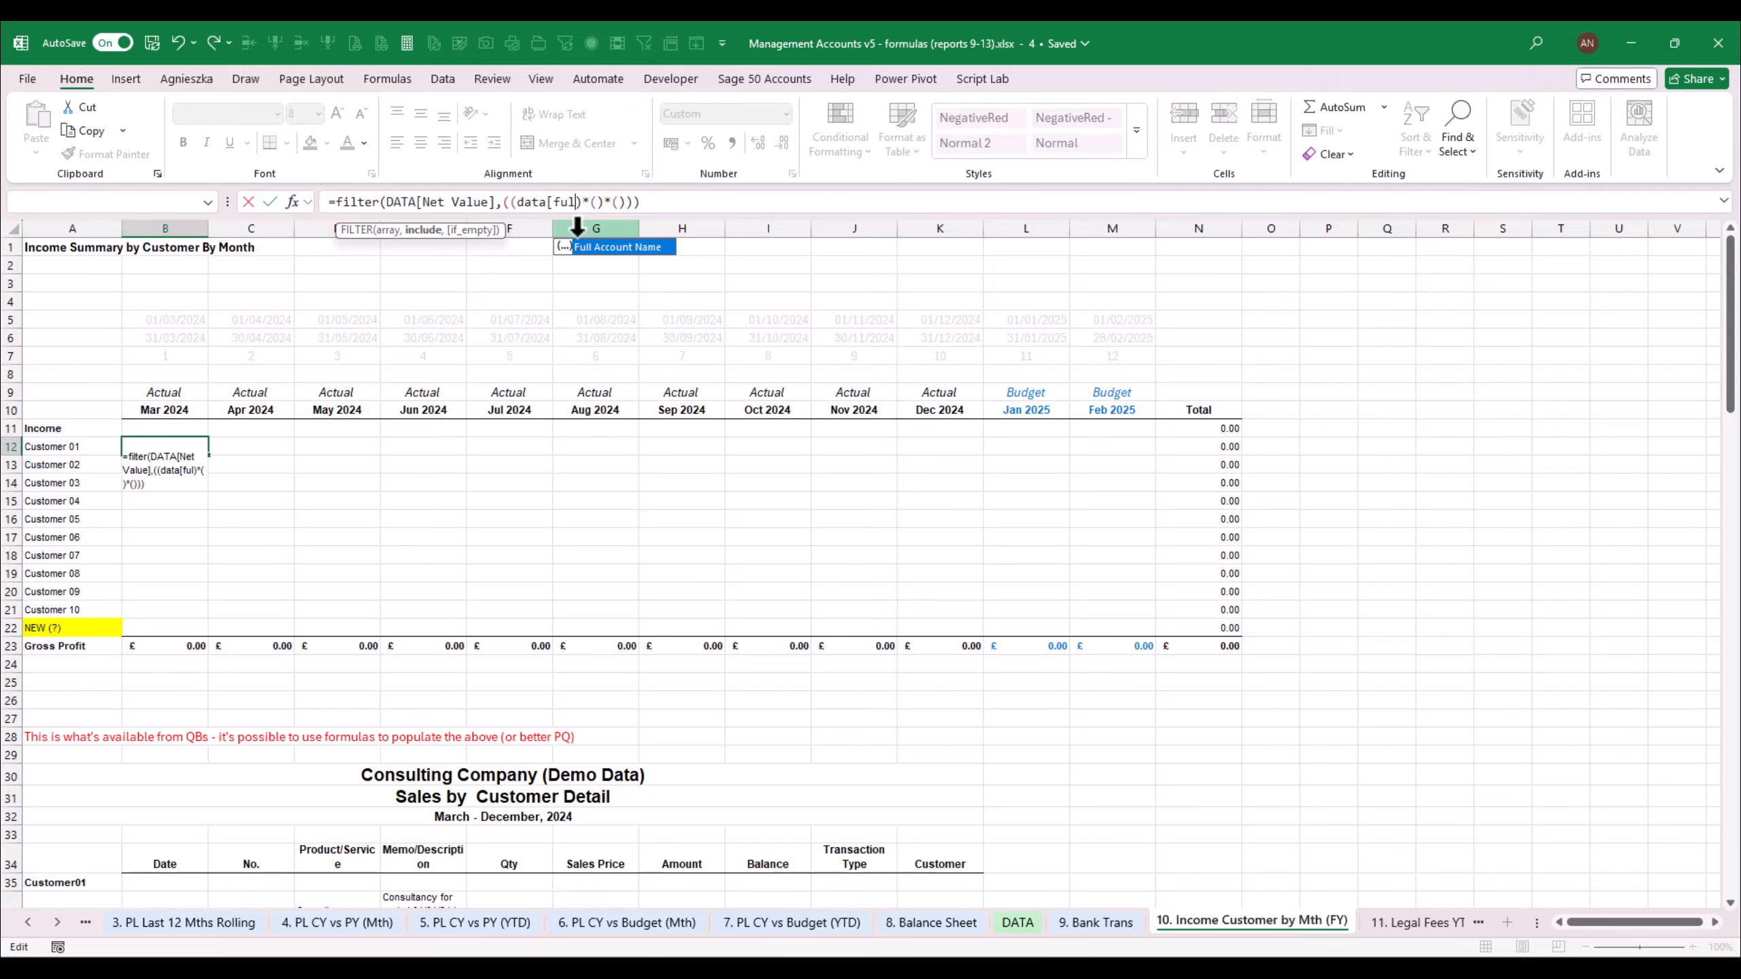
key(Tab)
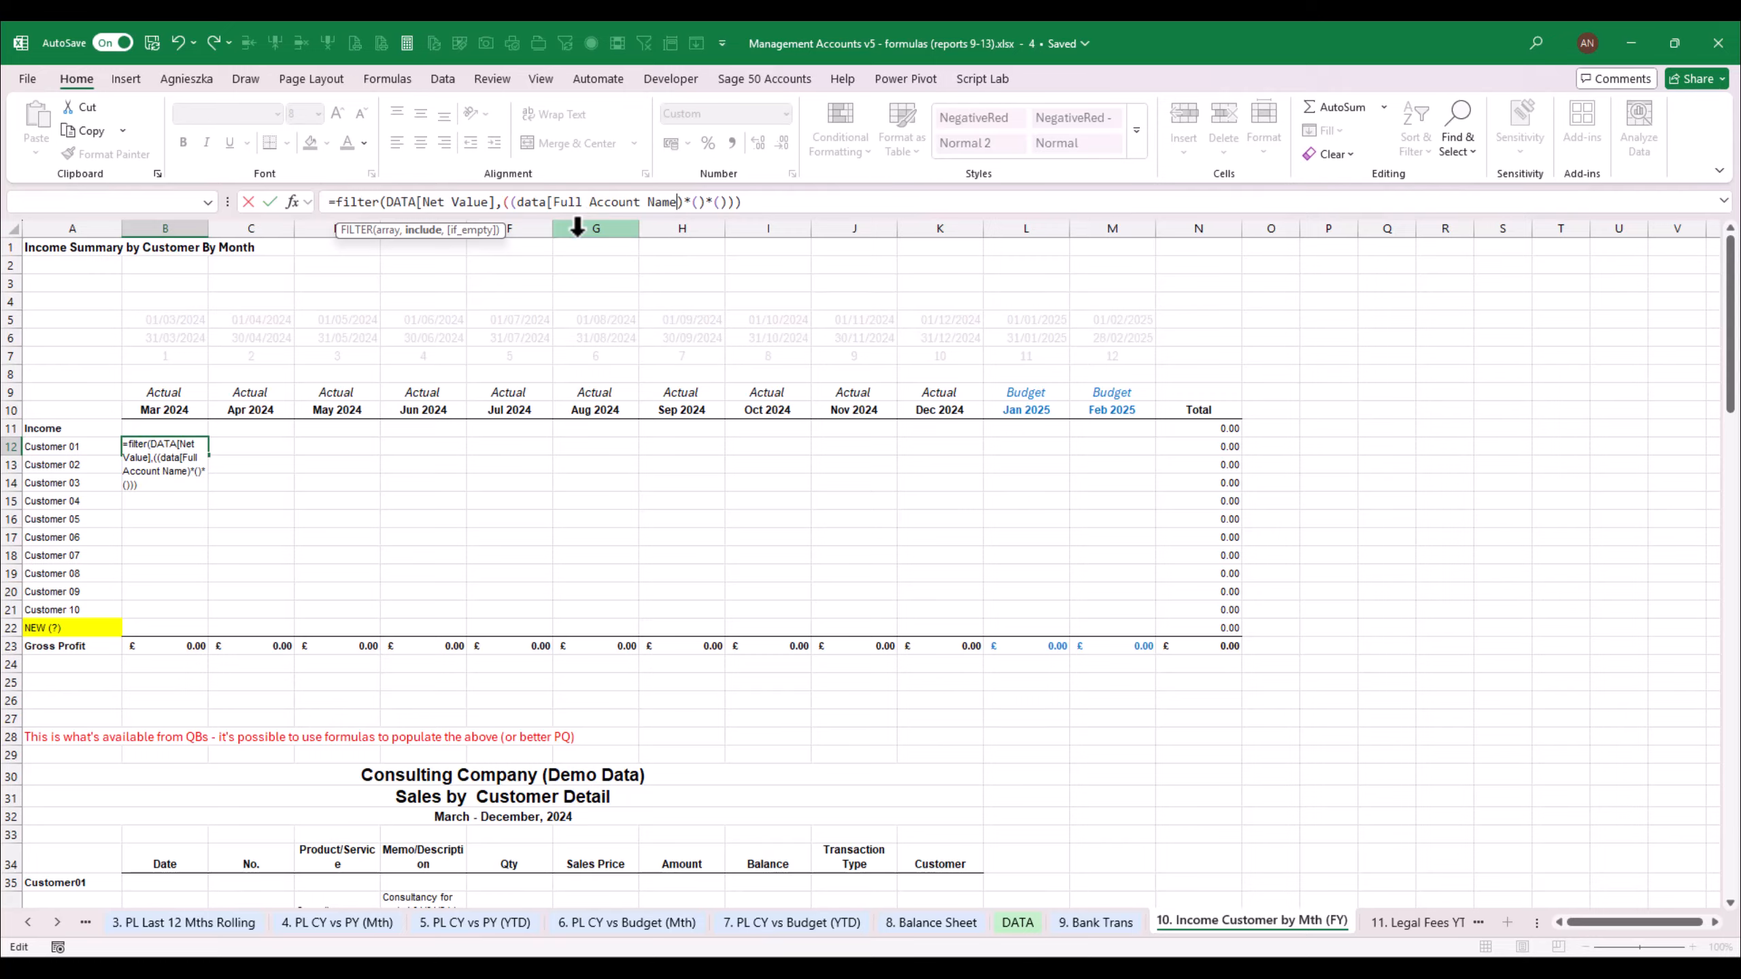
text(=)
click(75, 425)
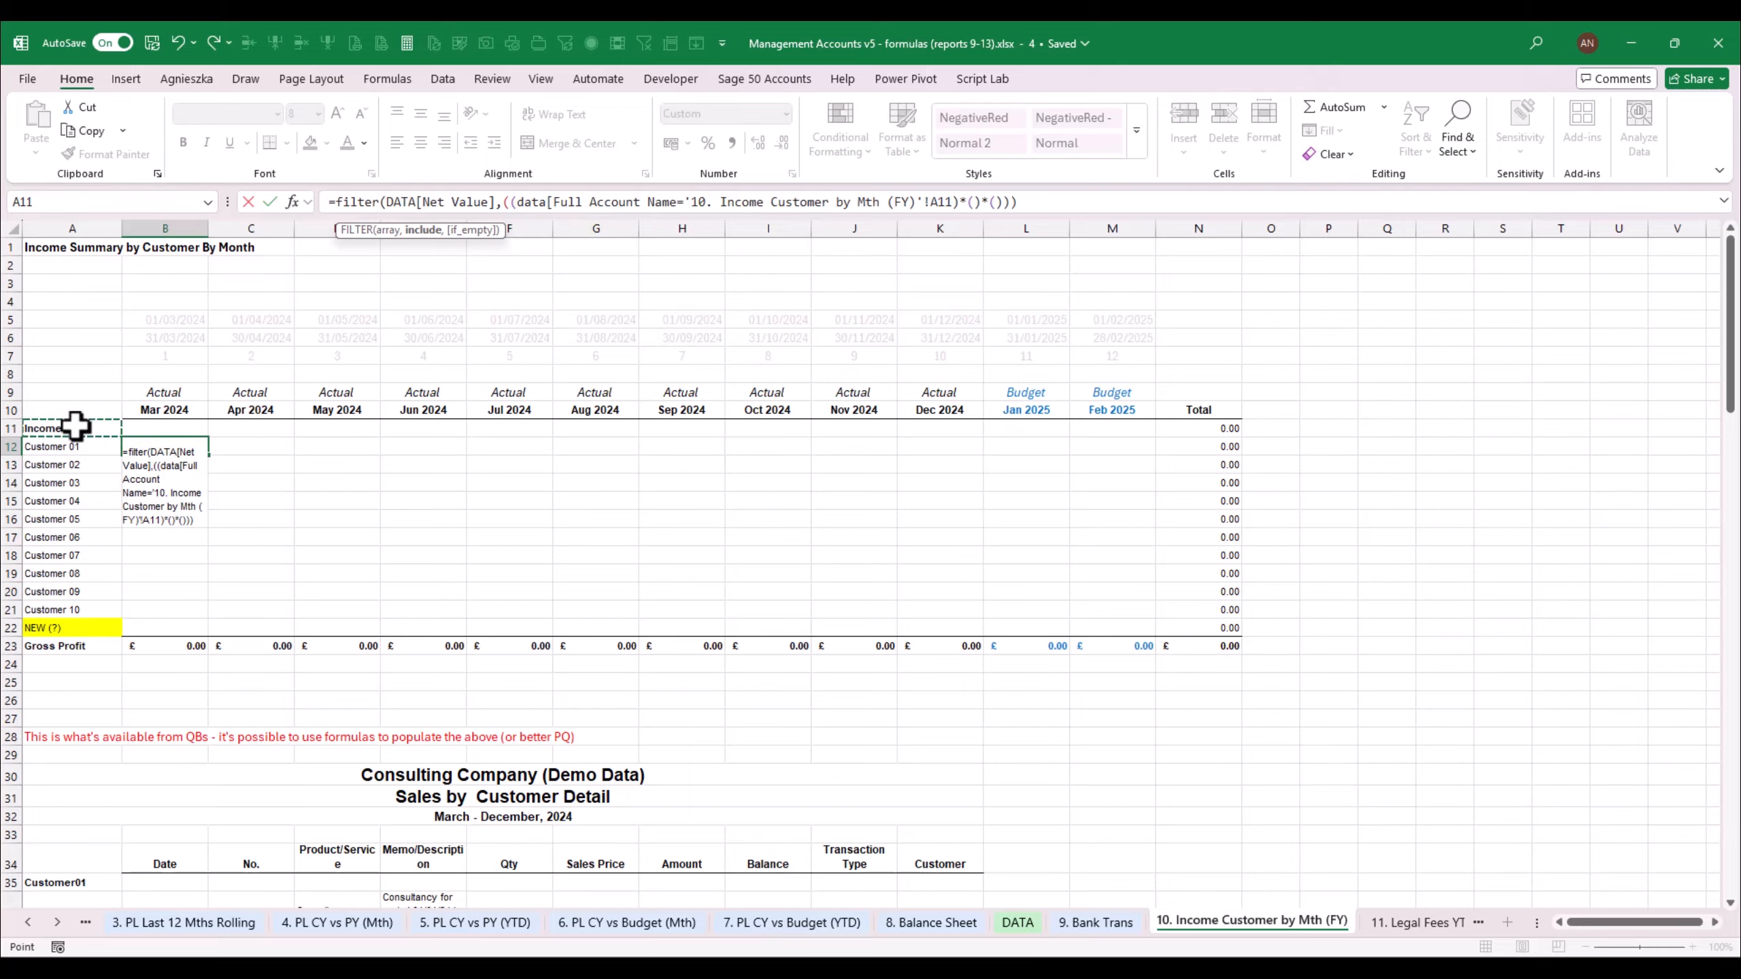
key(BackSpace)
key(BackSpace)
key(BackSpace)
key(BackSpace)
key(BackSpace)
key(BackSpace)
key(BackSpace)
key(BackSpace)
key(BackSpace)
key(BackSpace)
key(BackSpace)
key(BackSpace)
key(BackSpace)
key(BackSpace)
key(BackSpace)
key(BackSpace)
key(BackSpace)
key(BackSpace)
key(BackSpace)
key(BackSpace)
key(BackSpace)
key(BackSpace)
key(BackSpace)
key(BackSpace)
key(BackSpace)
key(BackSpace)
key(BackSpace)
key(BackSpace)
key(BackSpace)
key(BackSpace)
key(BackSpace)
key(BackSpace)
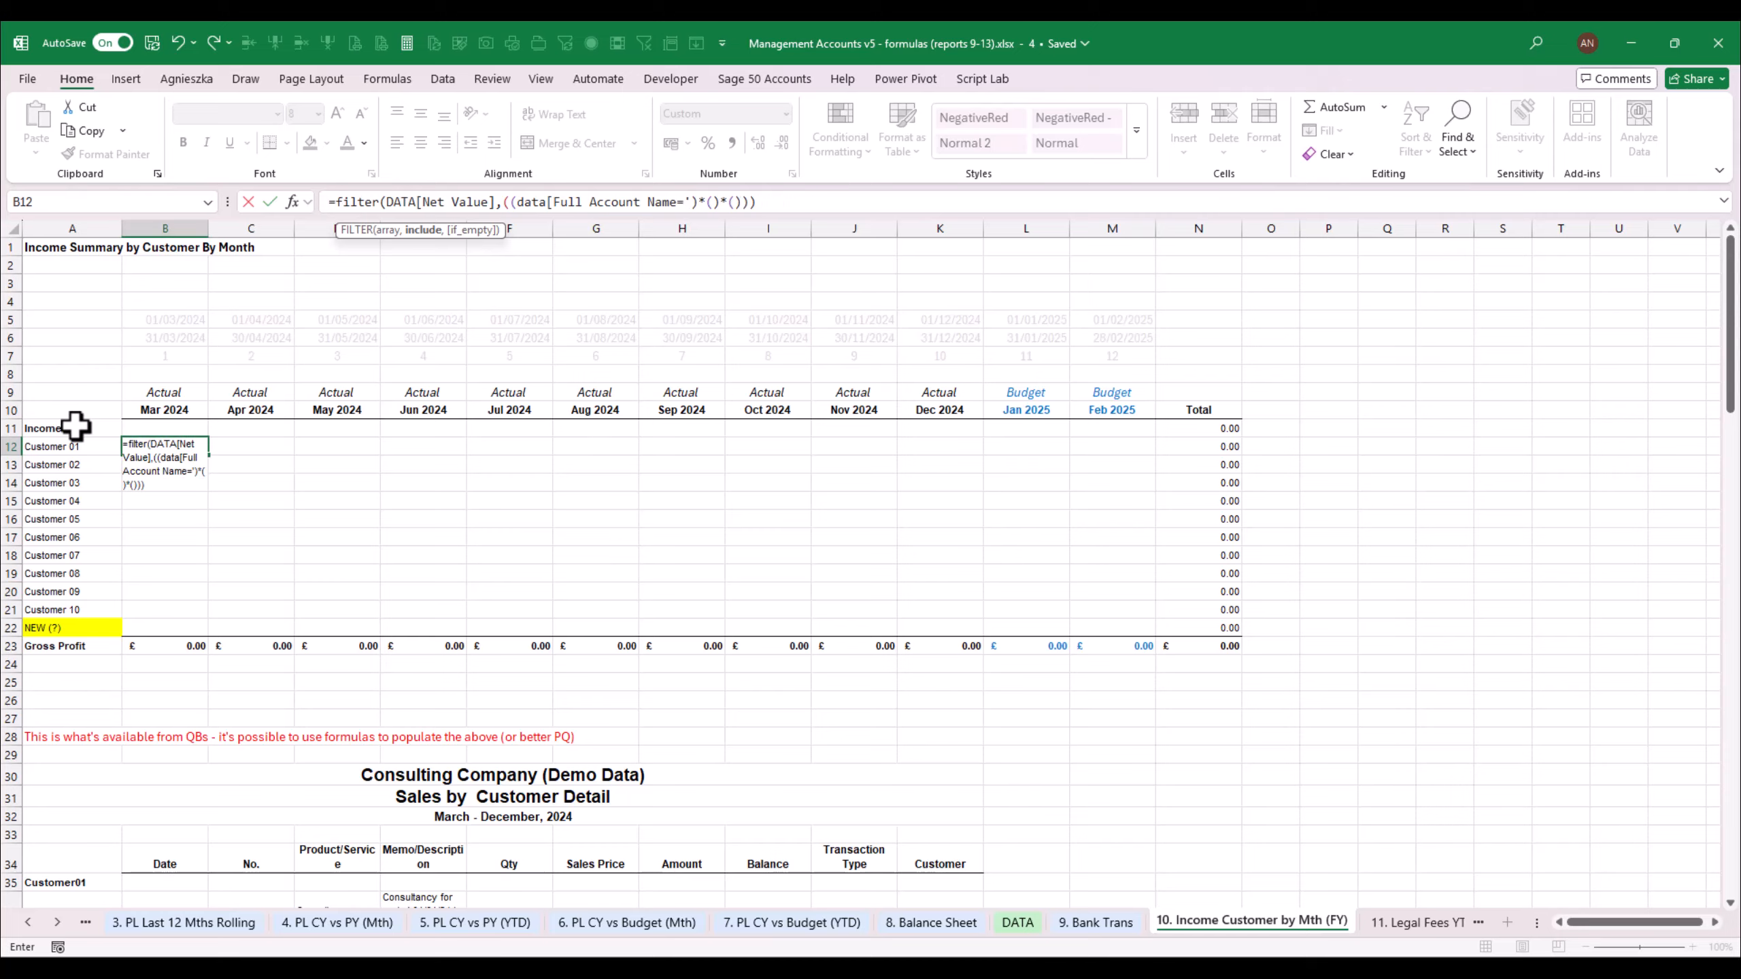
Complete the first criterion as data[Full Account Name]="Income", adding the missing closing square bracket after the column name
text("Income")
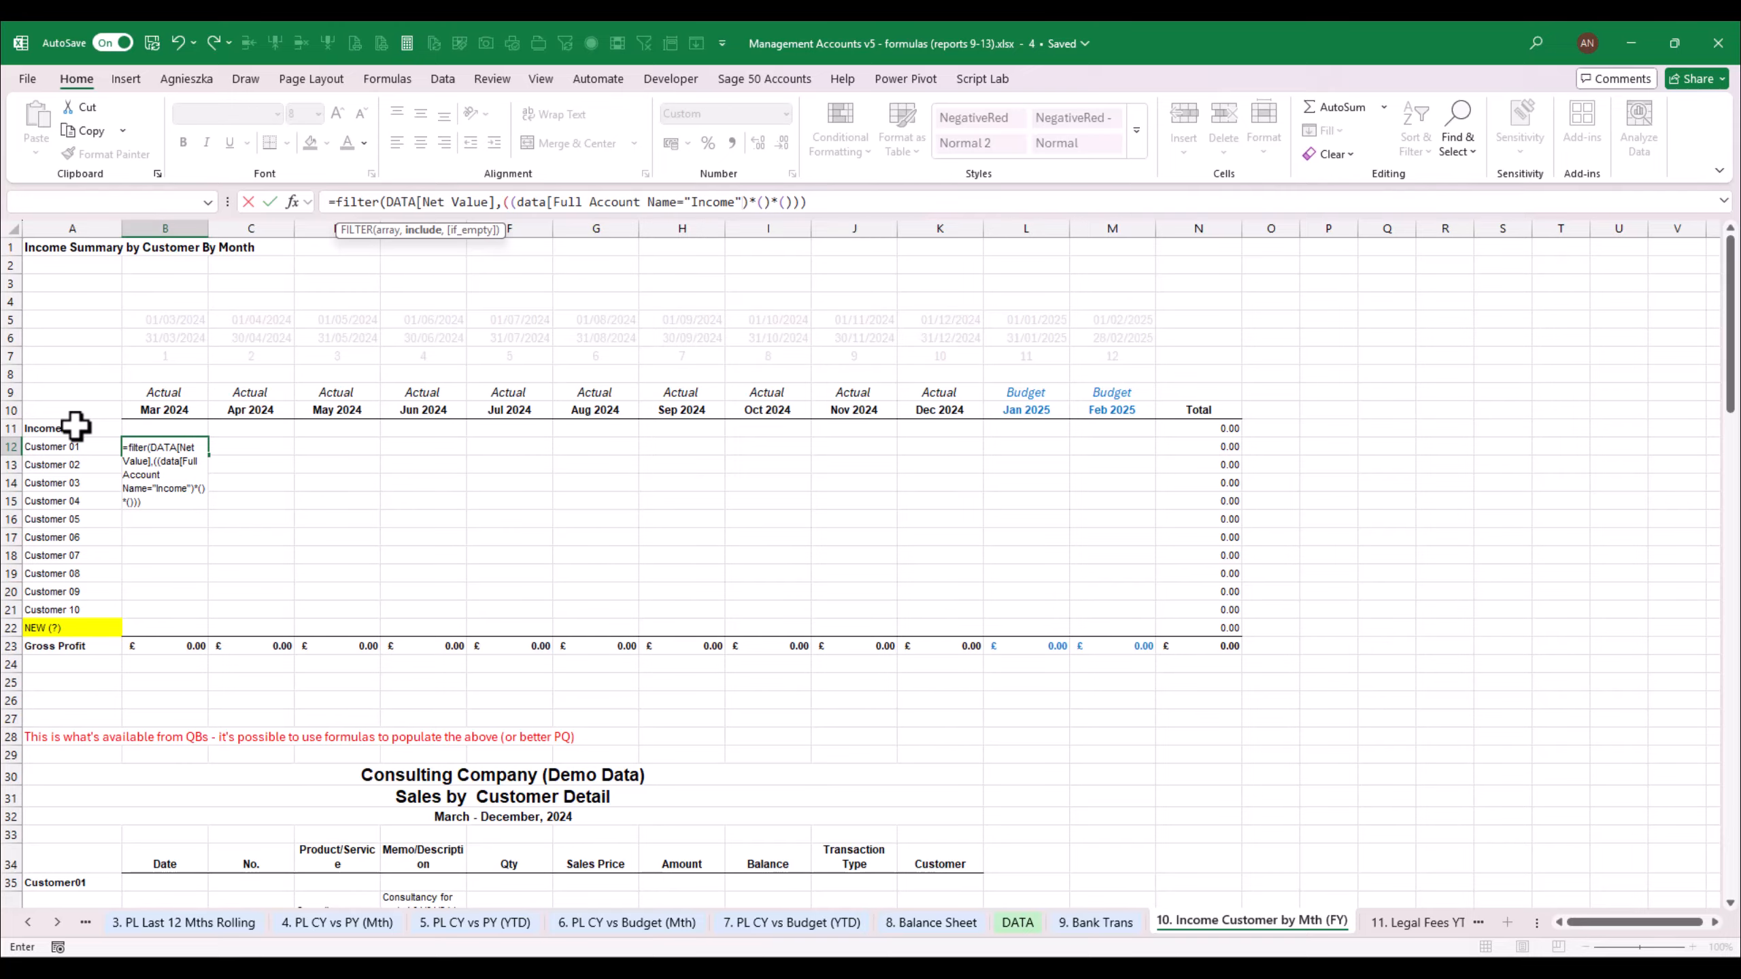
key(Return)
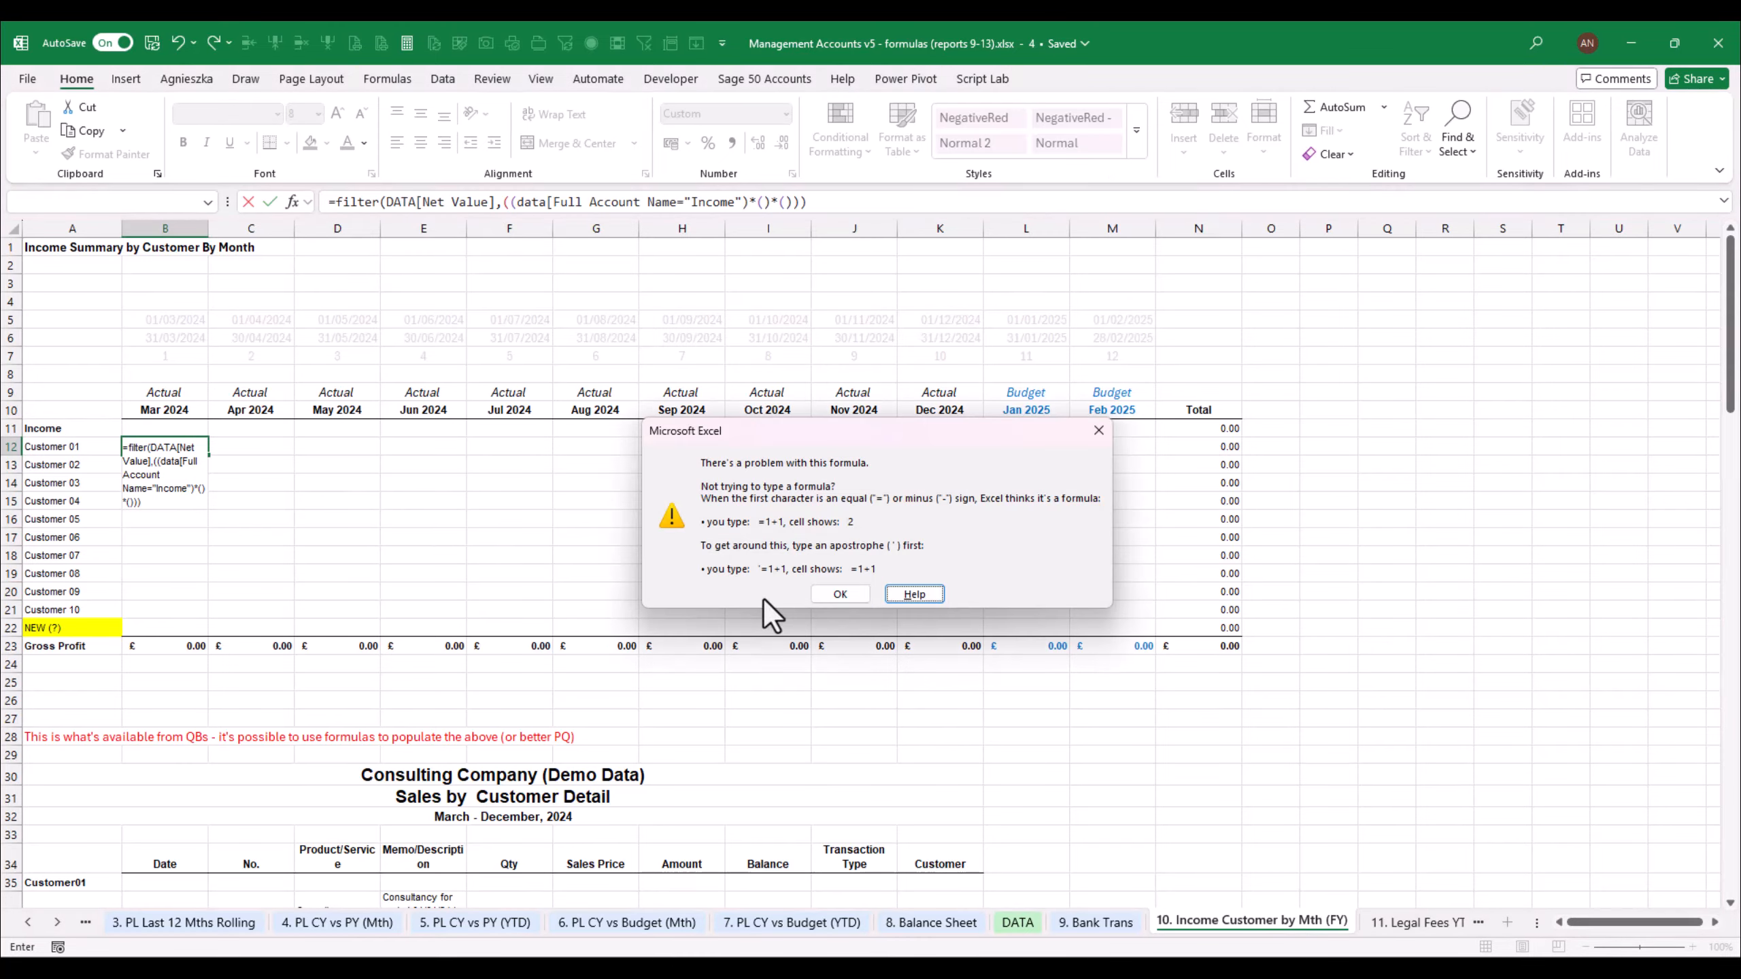
click(839, 593)
click(764, 202)
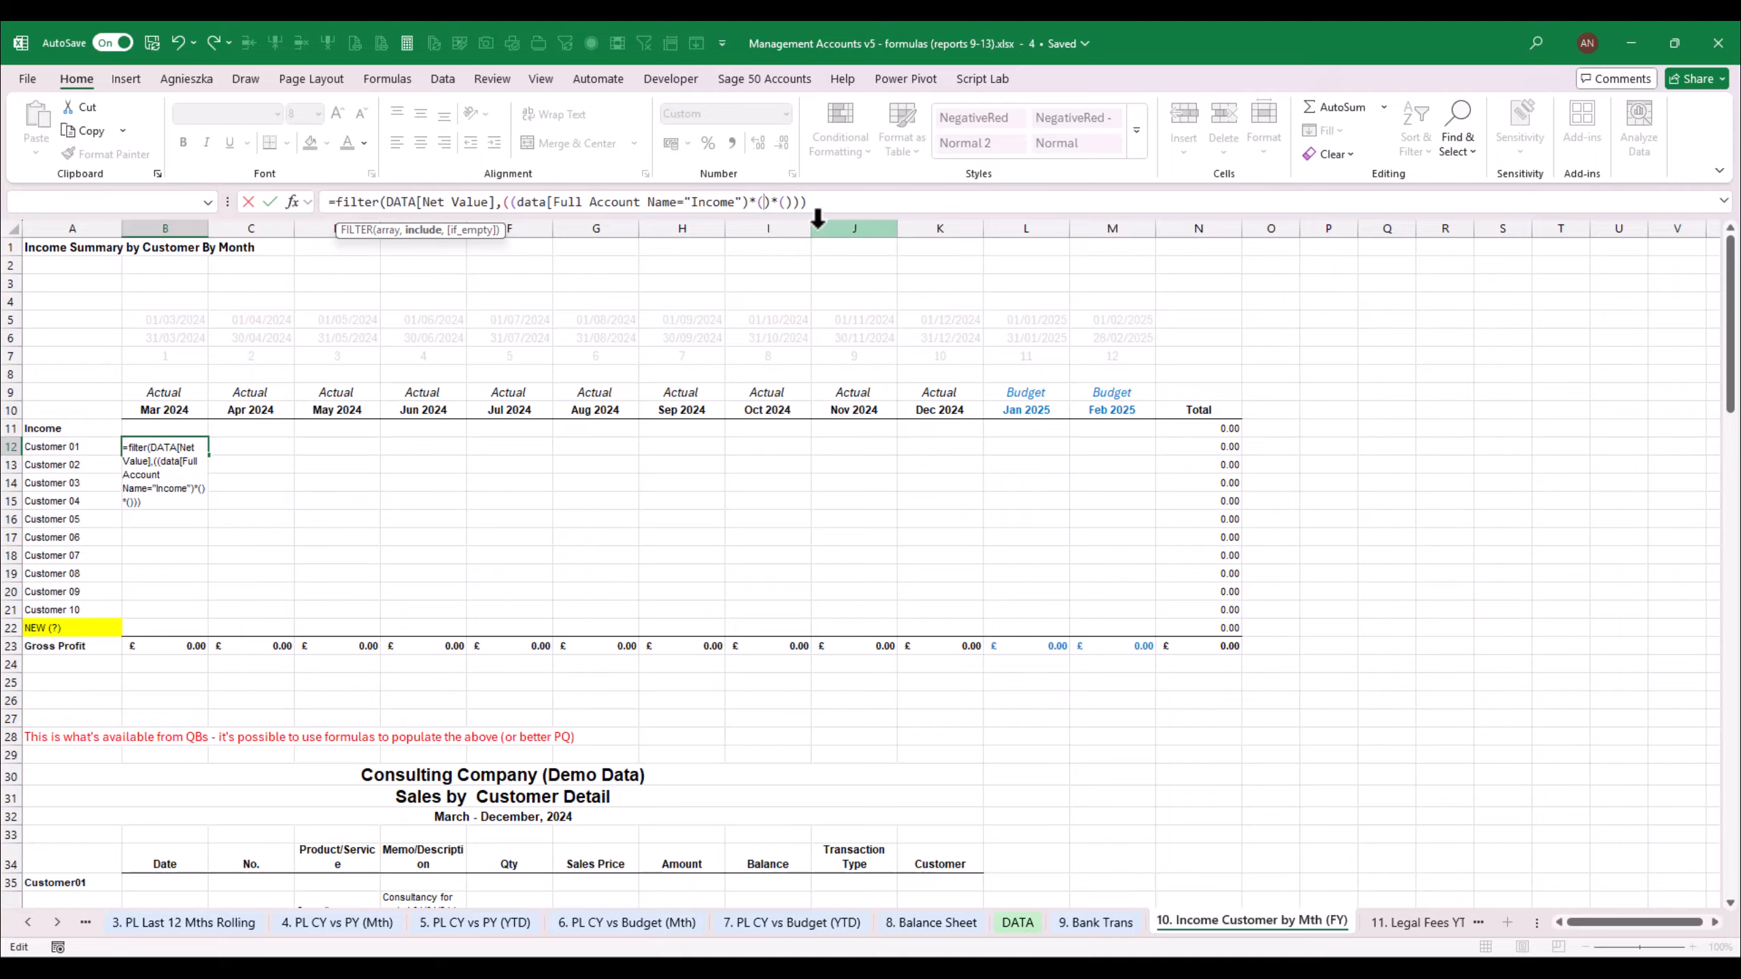
text(data)
click(677, 202)
text(])
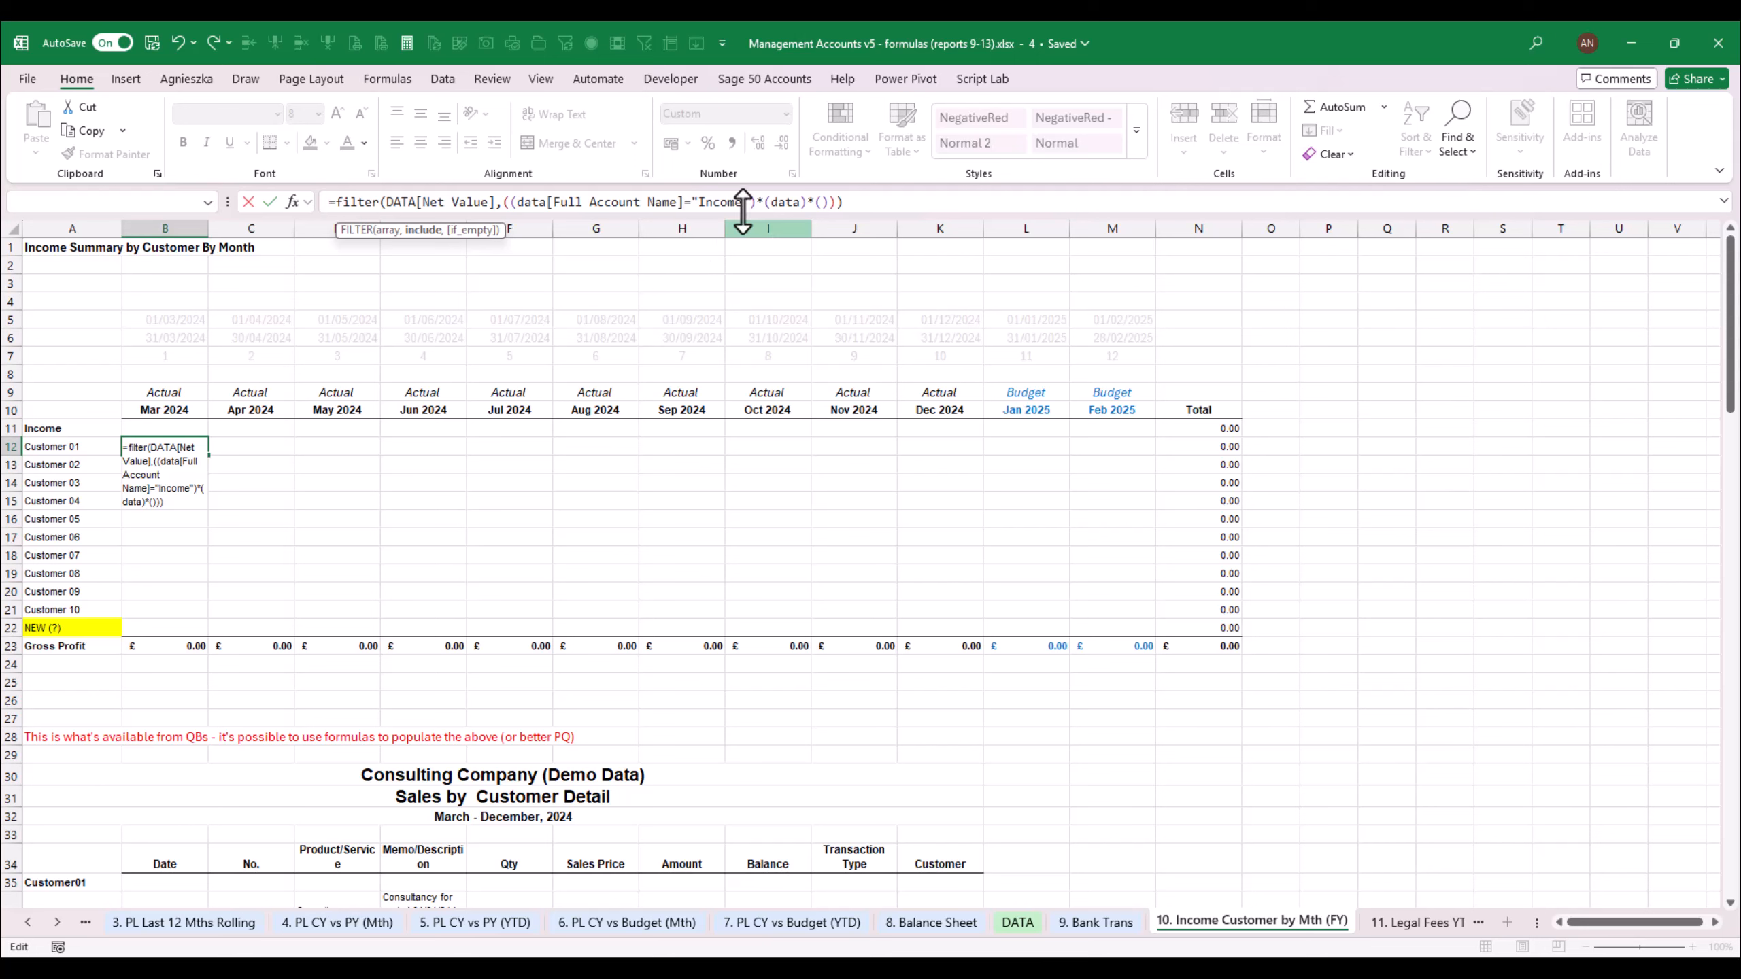
Set the second FILTER criterion to data[Trans Date]>= the month start date in B5
text(data[tr)
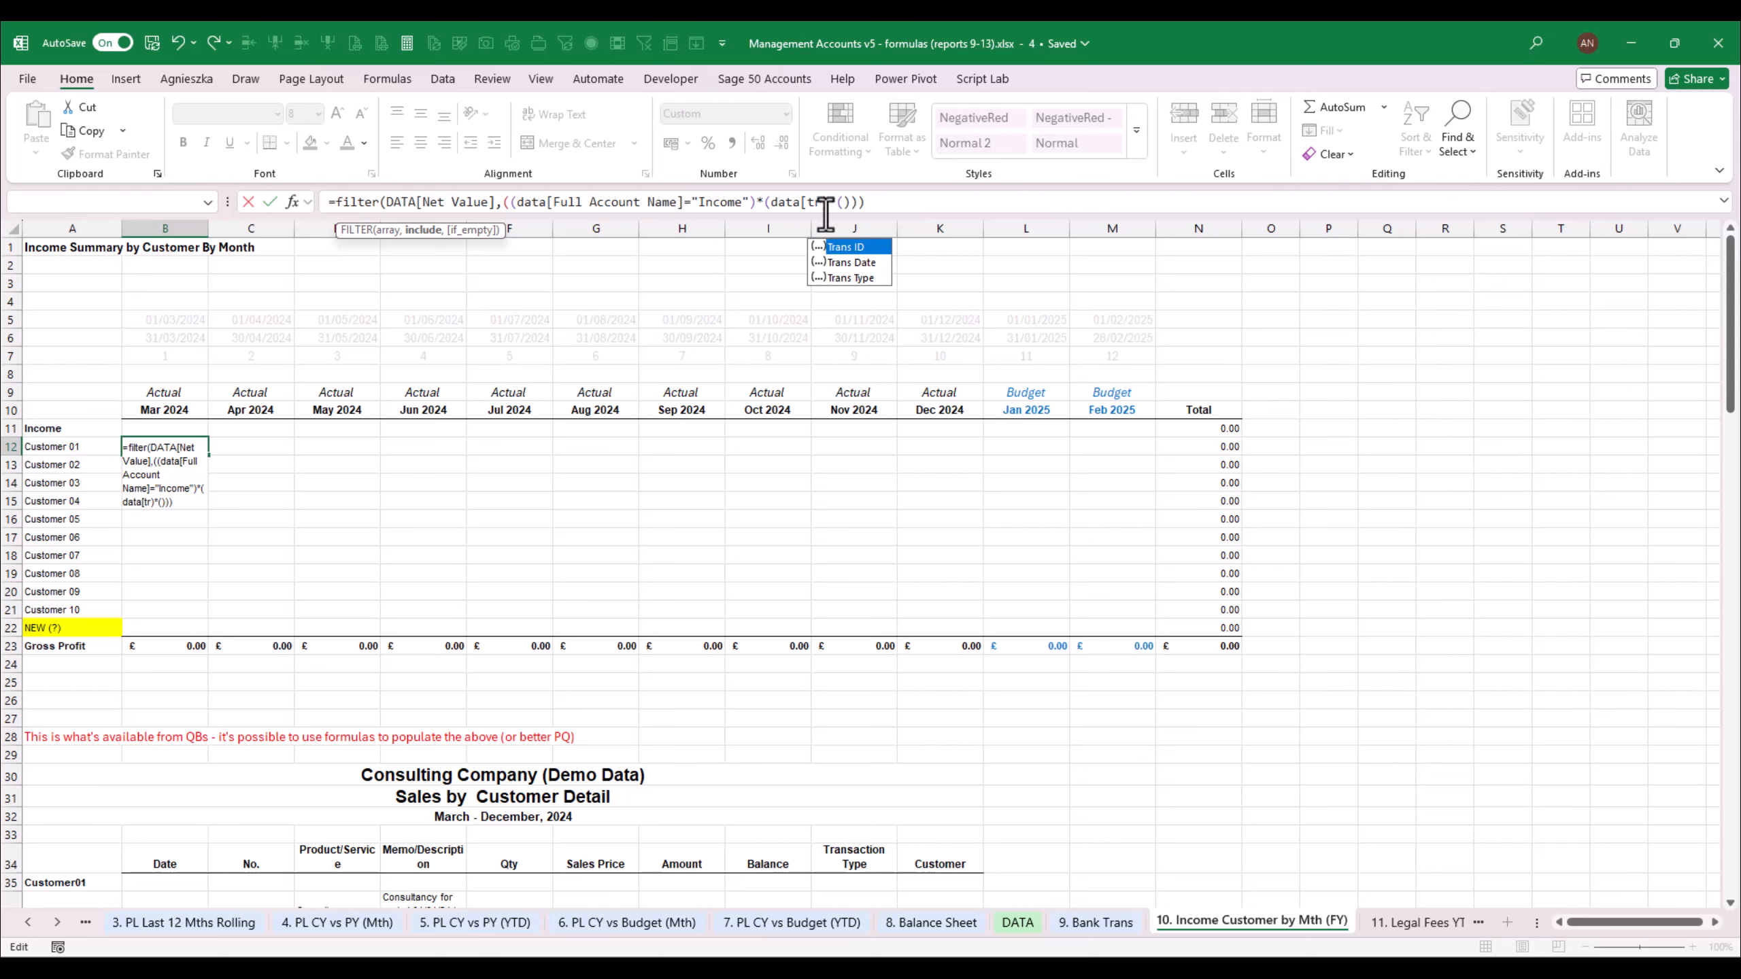
key(Down)
key(Tab)
text(])
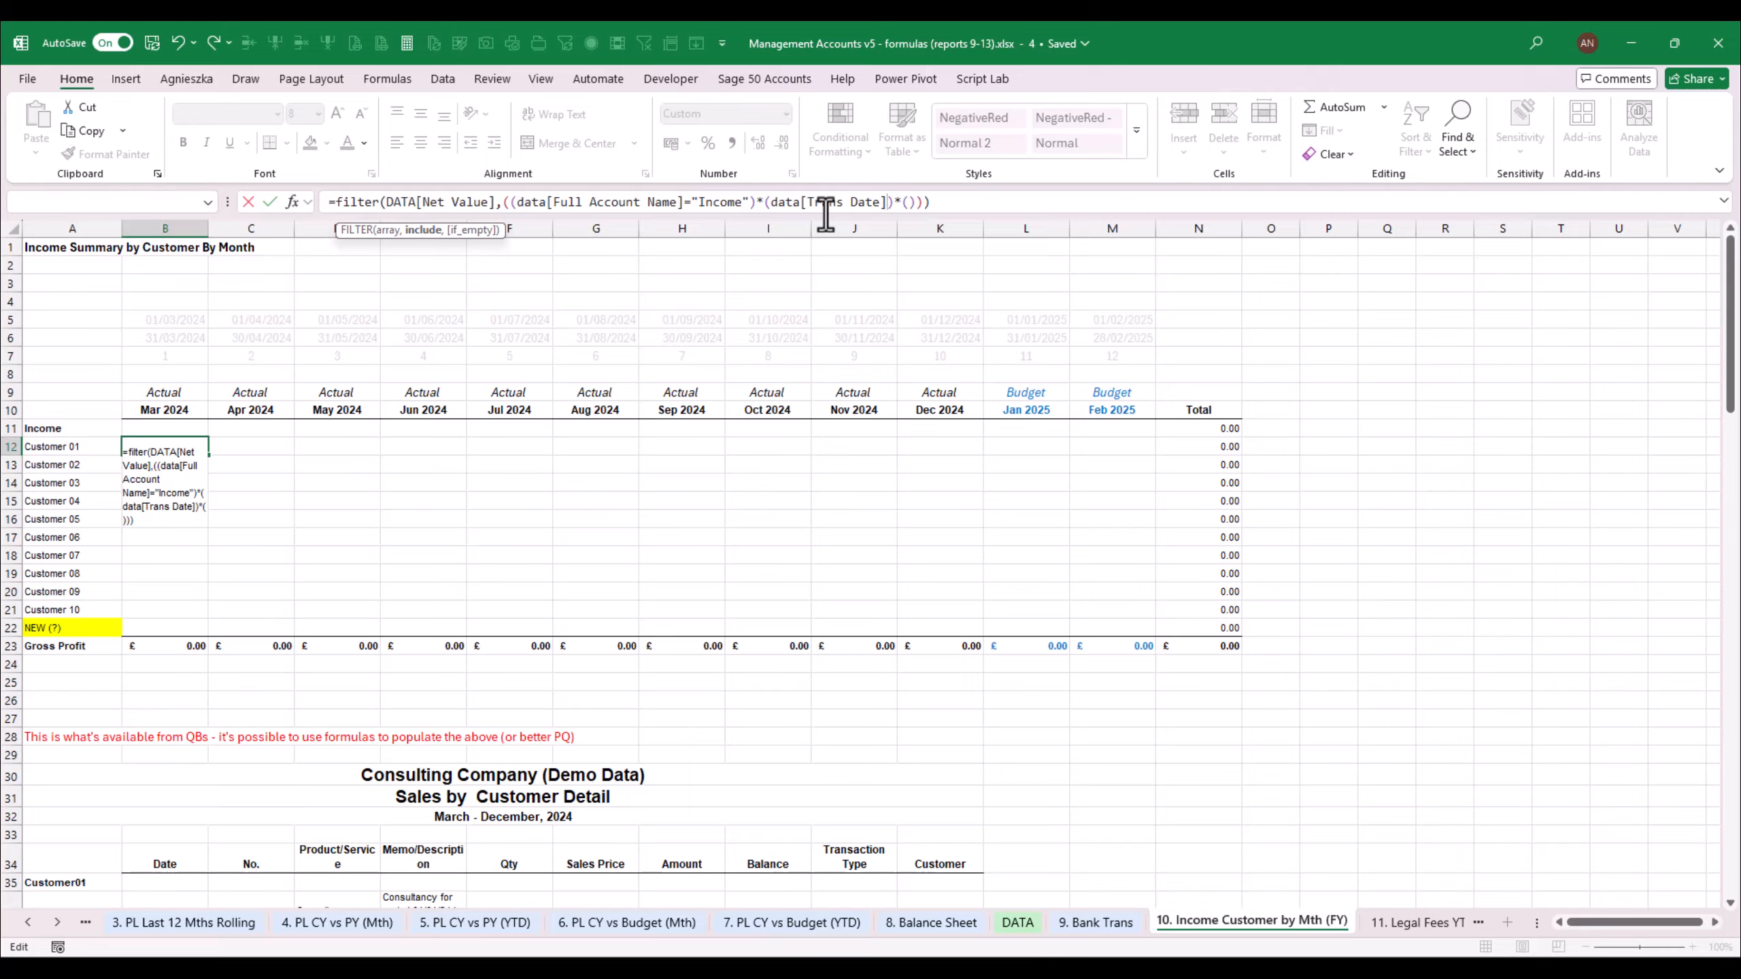
text(<)
text(>=)
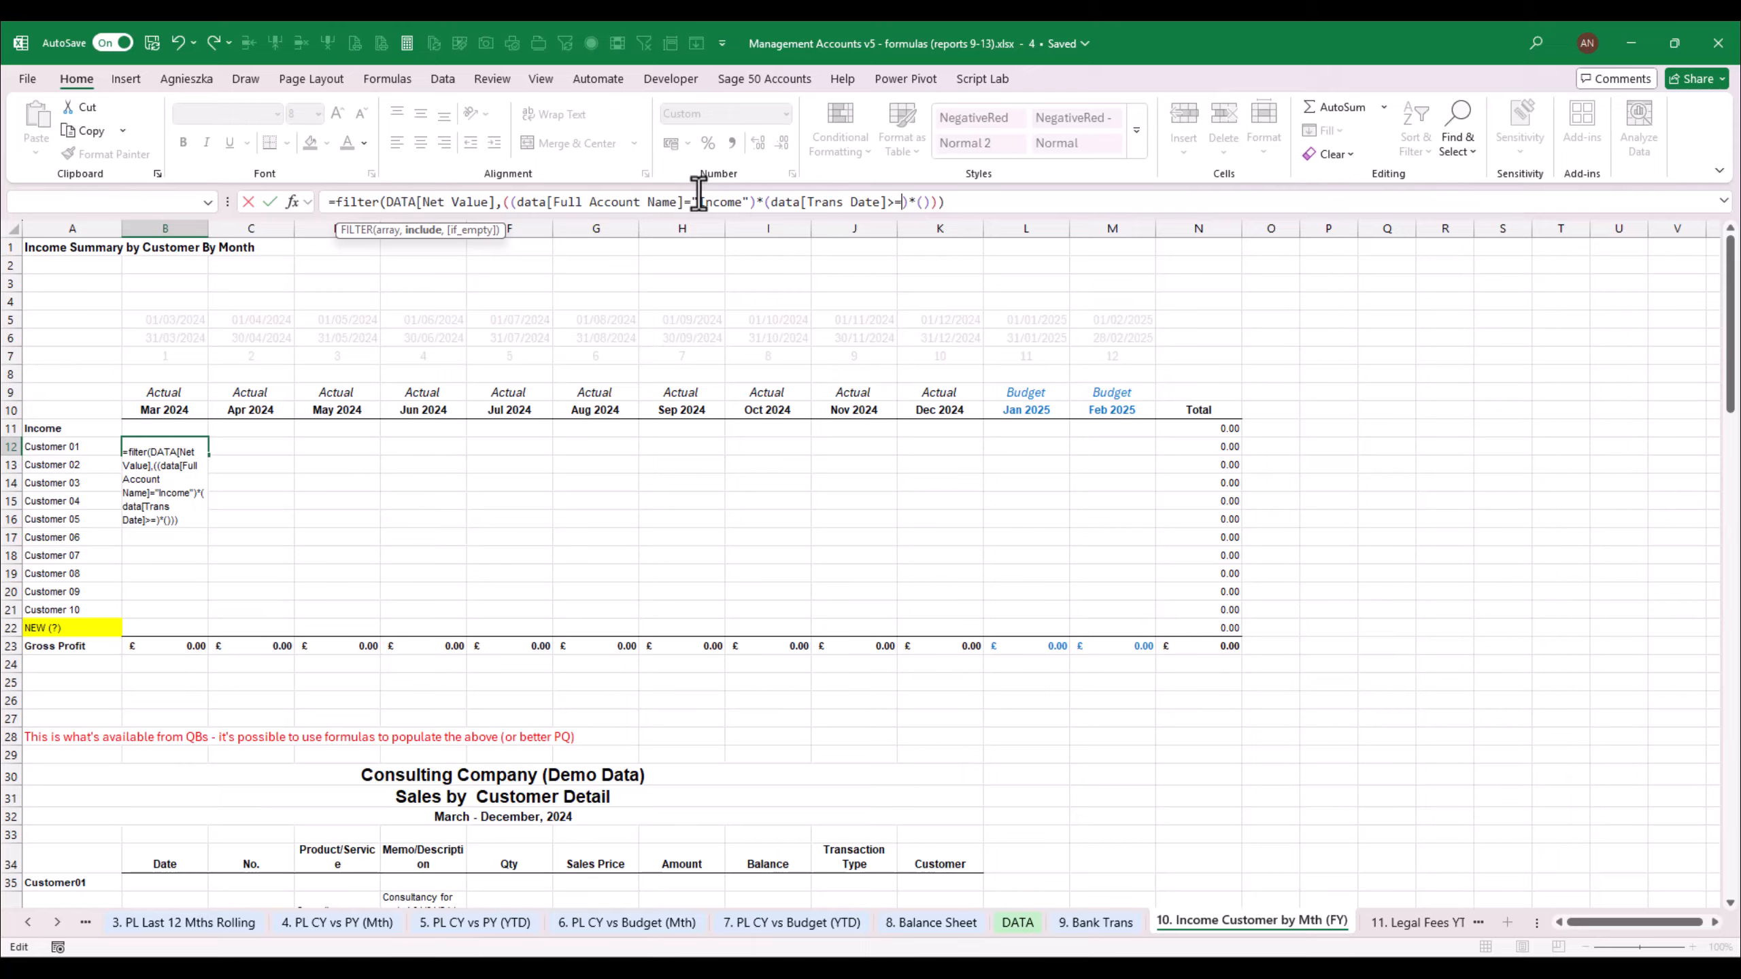
click(181, 317)
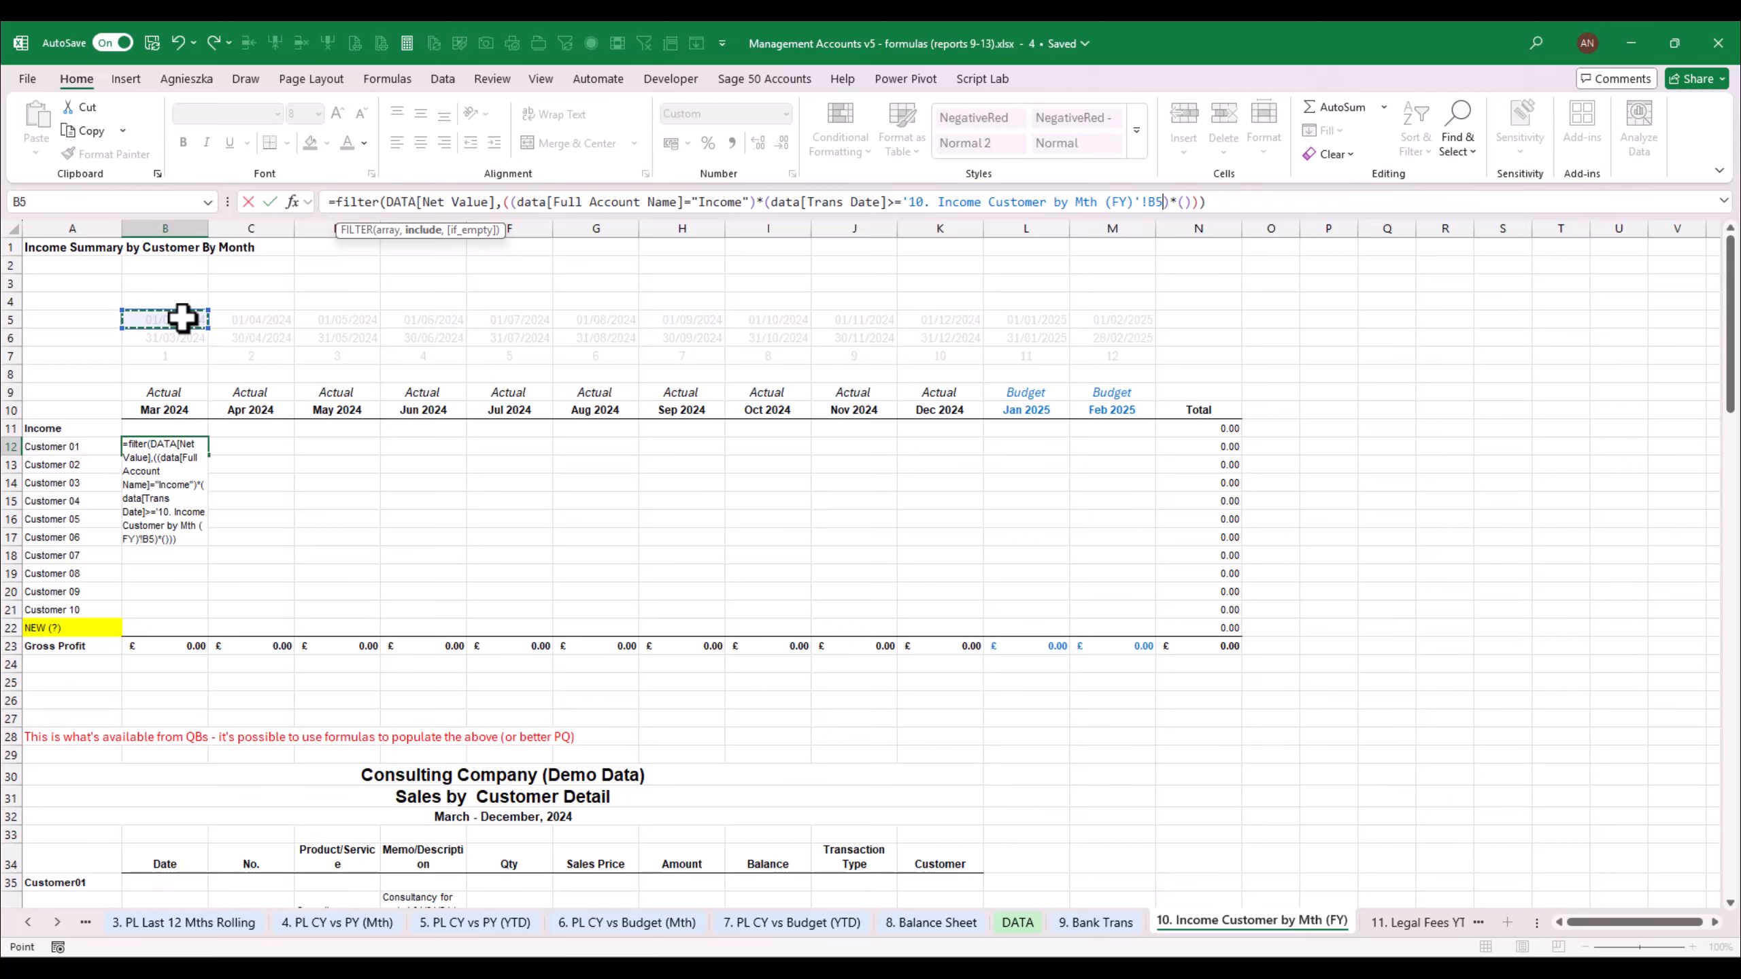
text(,)
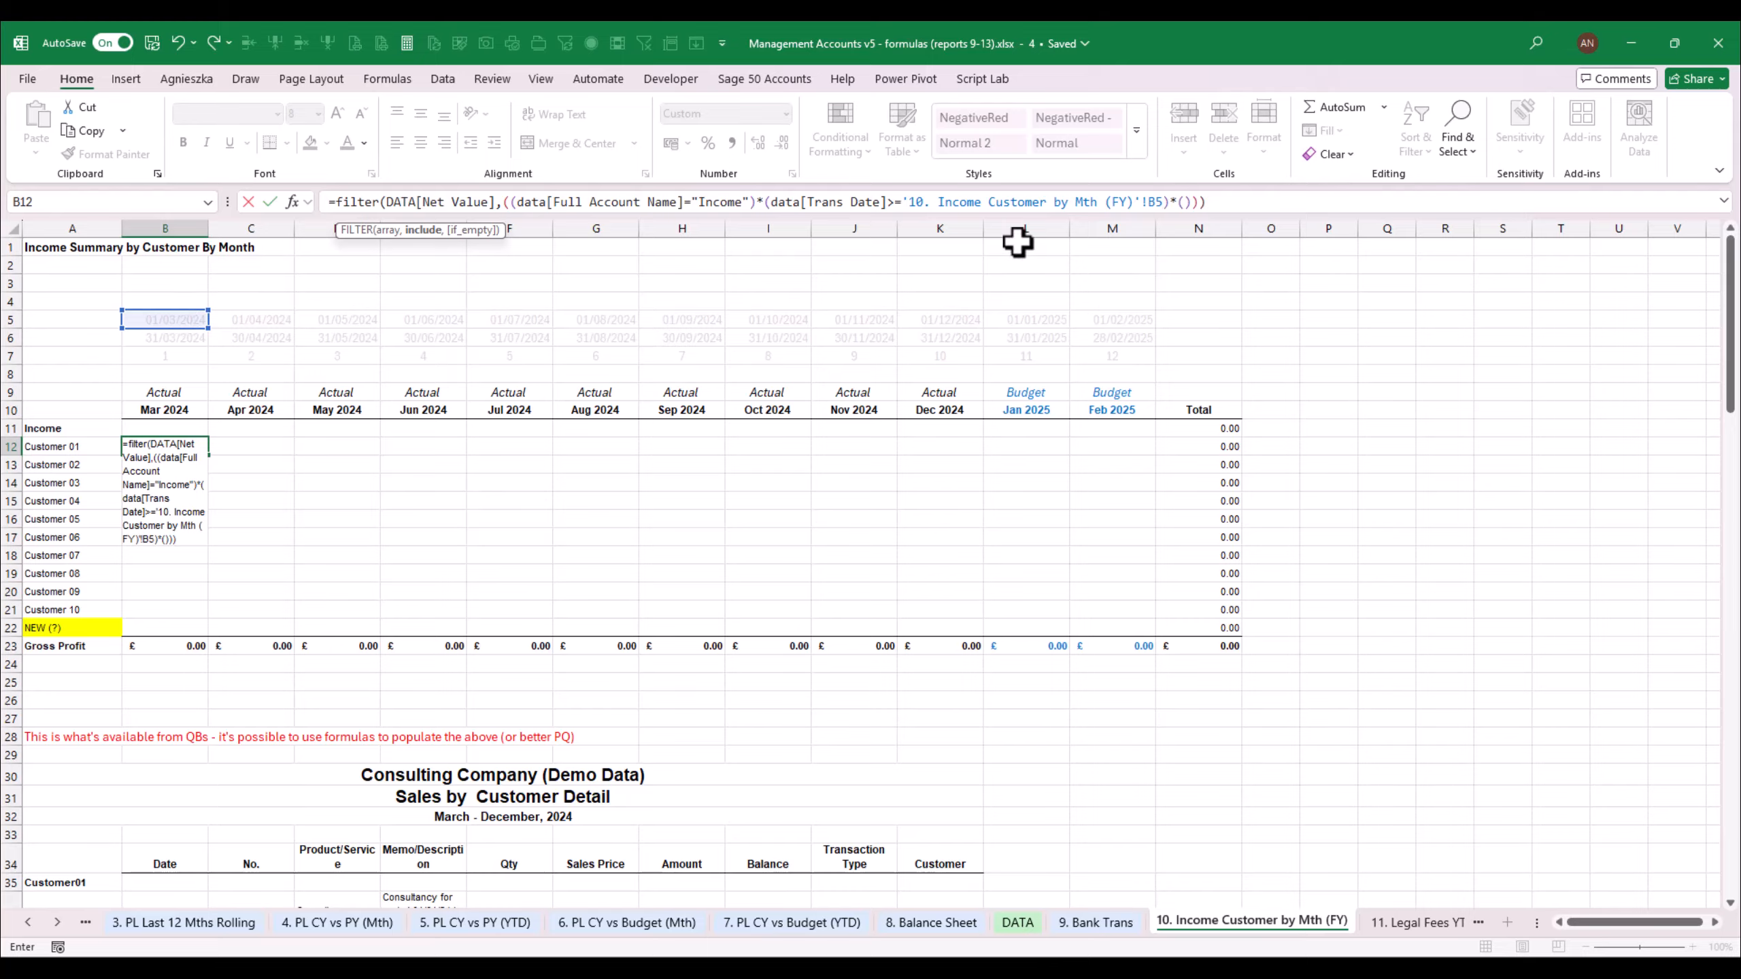
Set the third FILTER criterion to data[Trans Date]<= the month end date in B6
click(1184, 201)
text(data[tra)
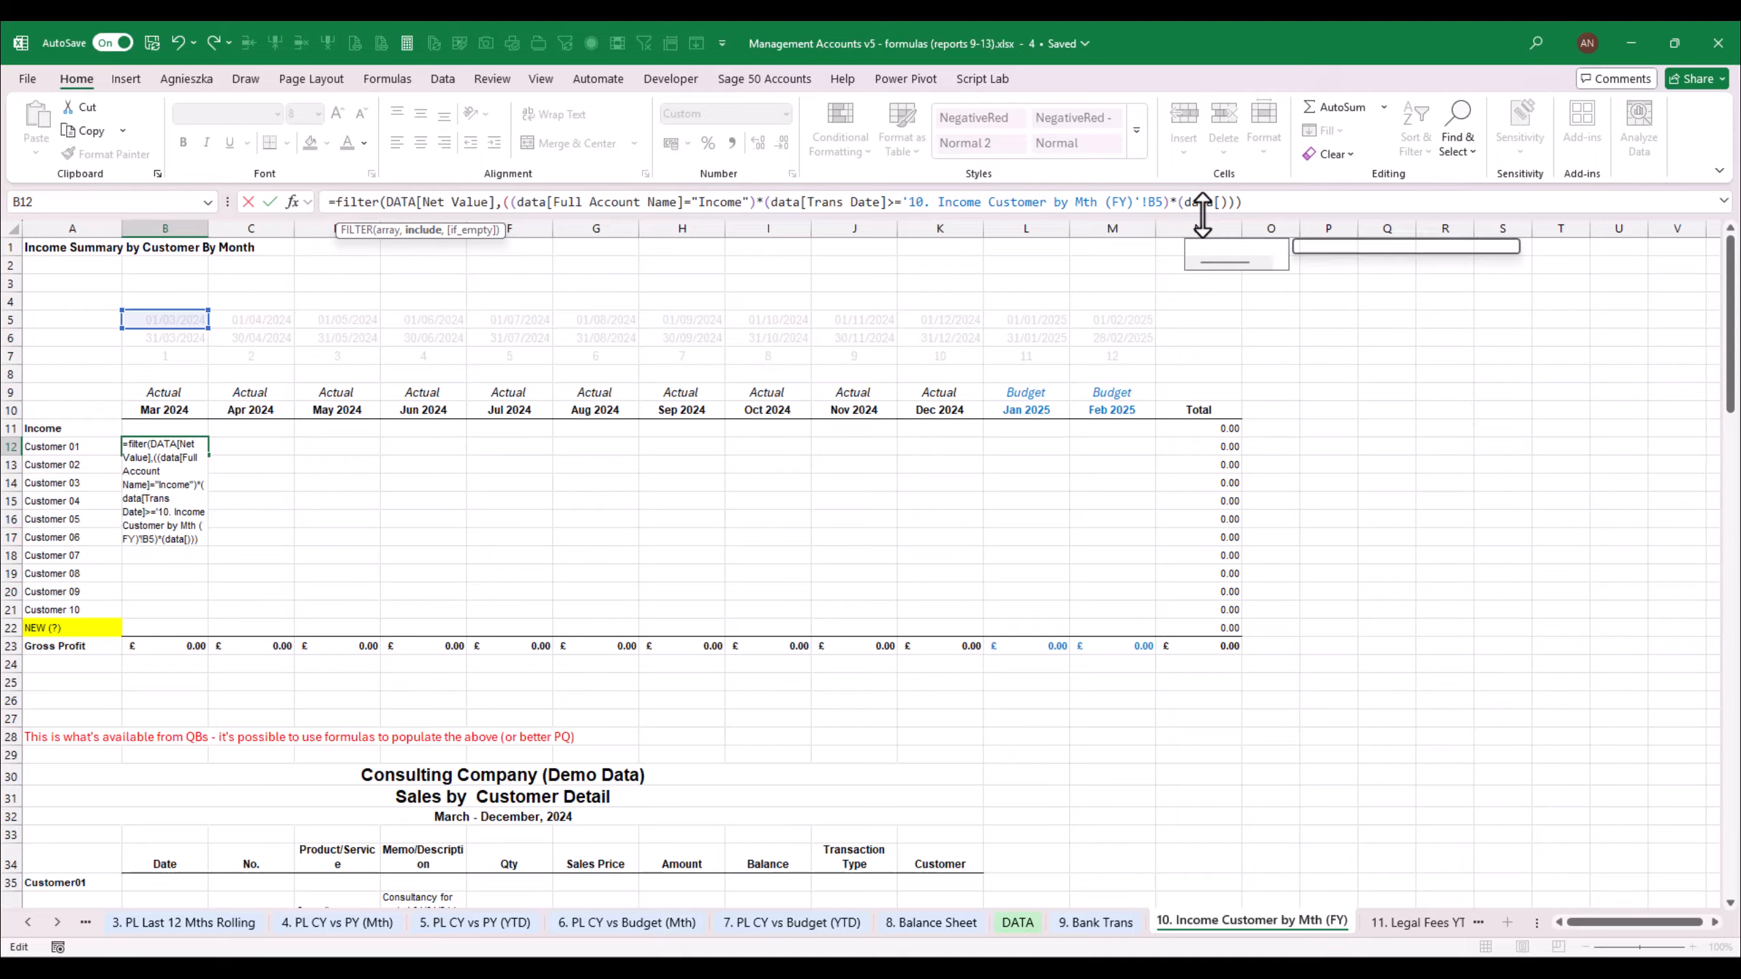
key(Tab)
text(])
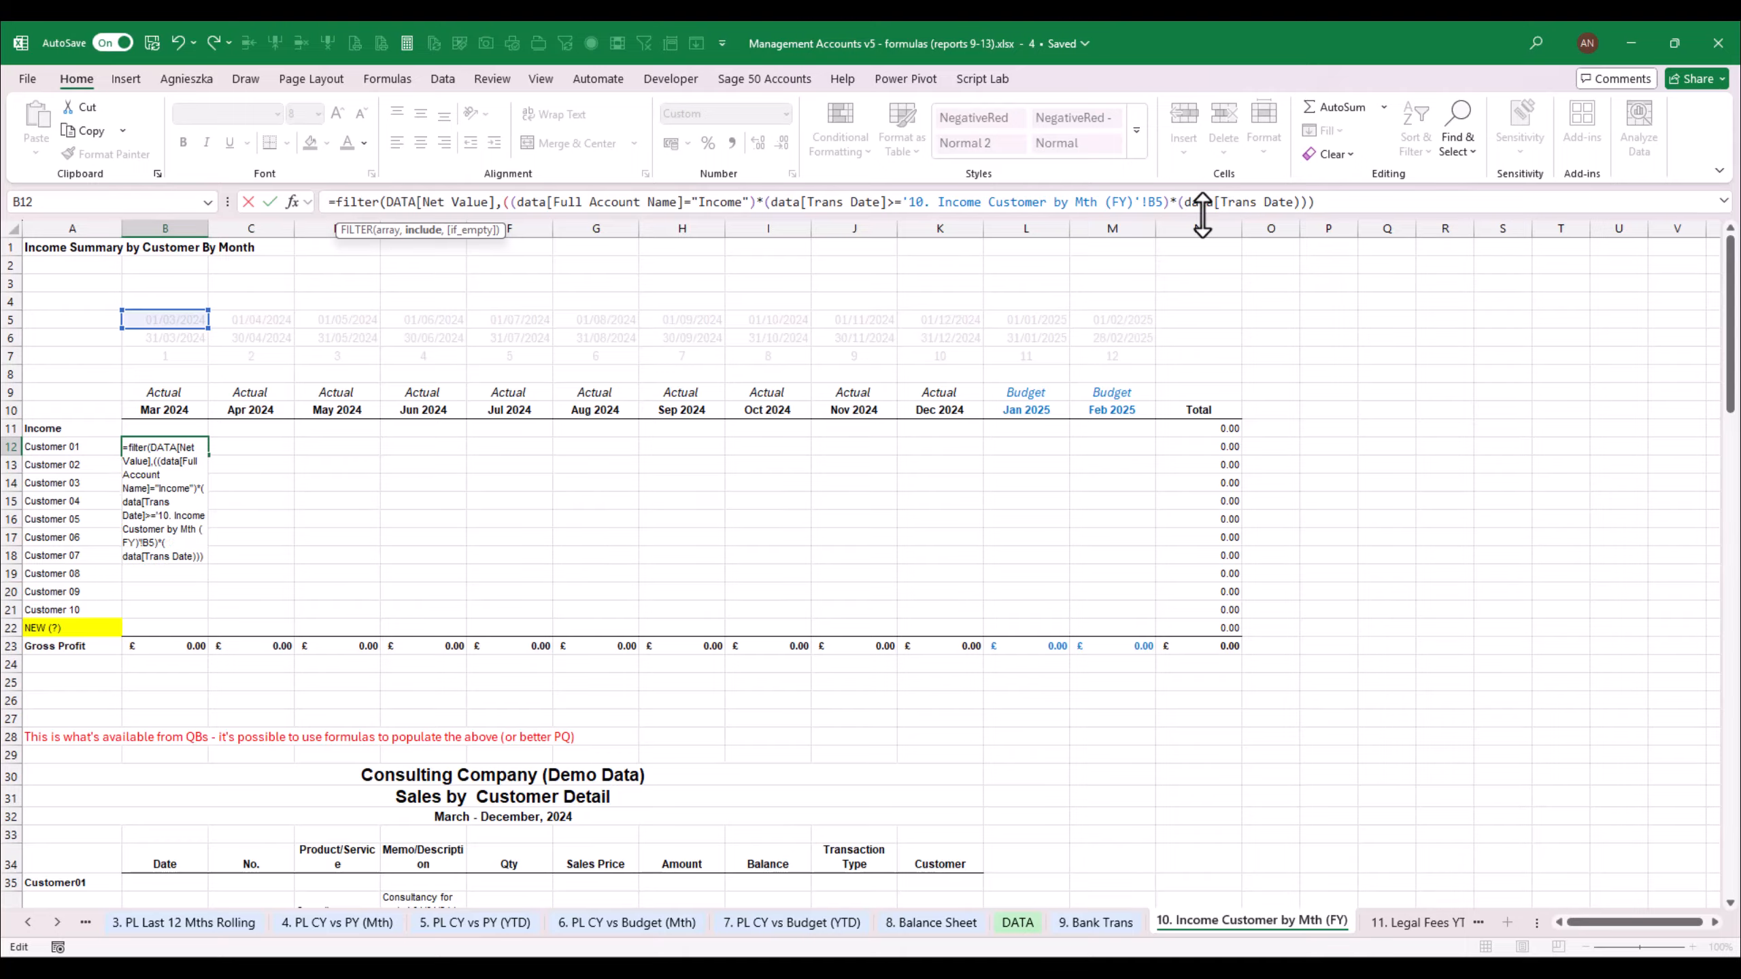
text(<=)
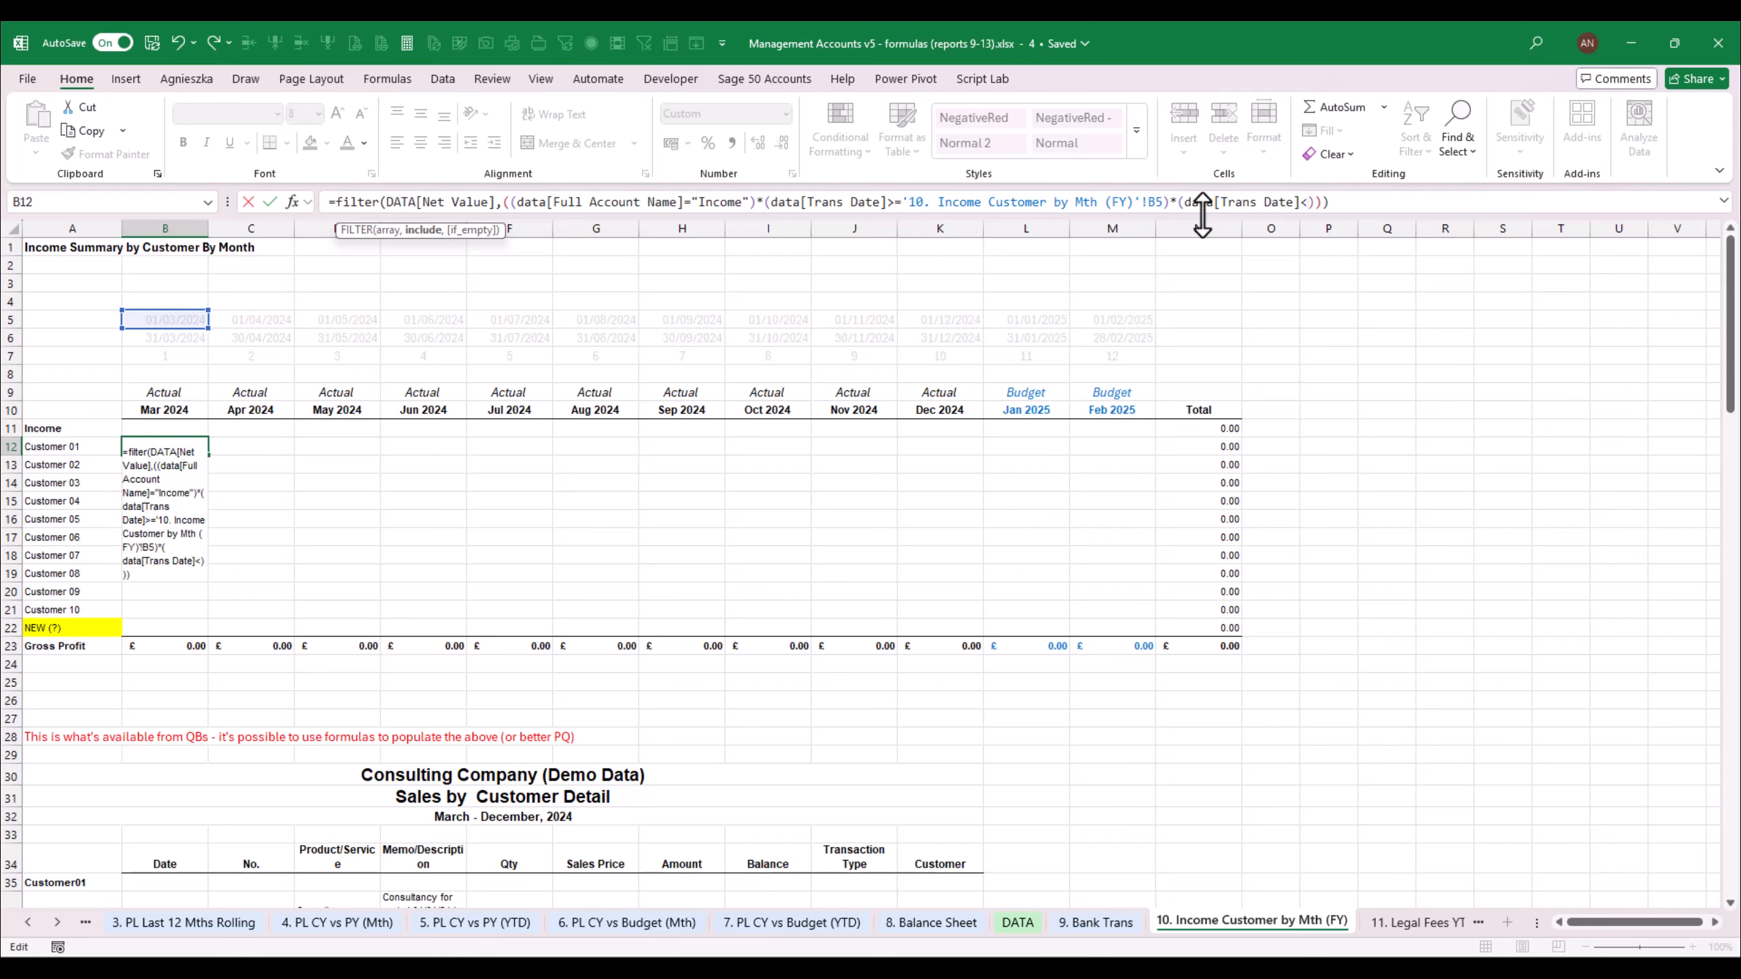
click(190, 336)
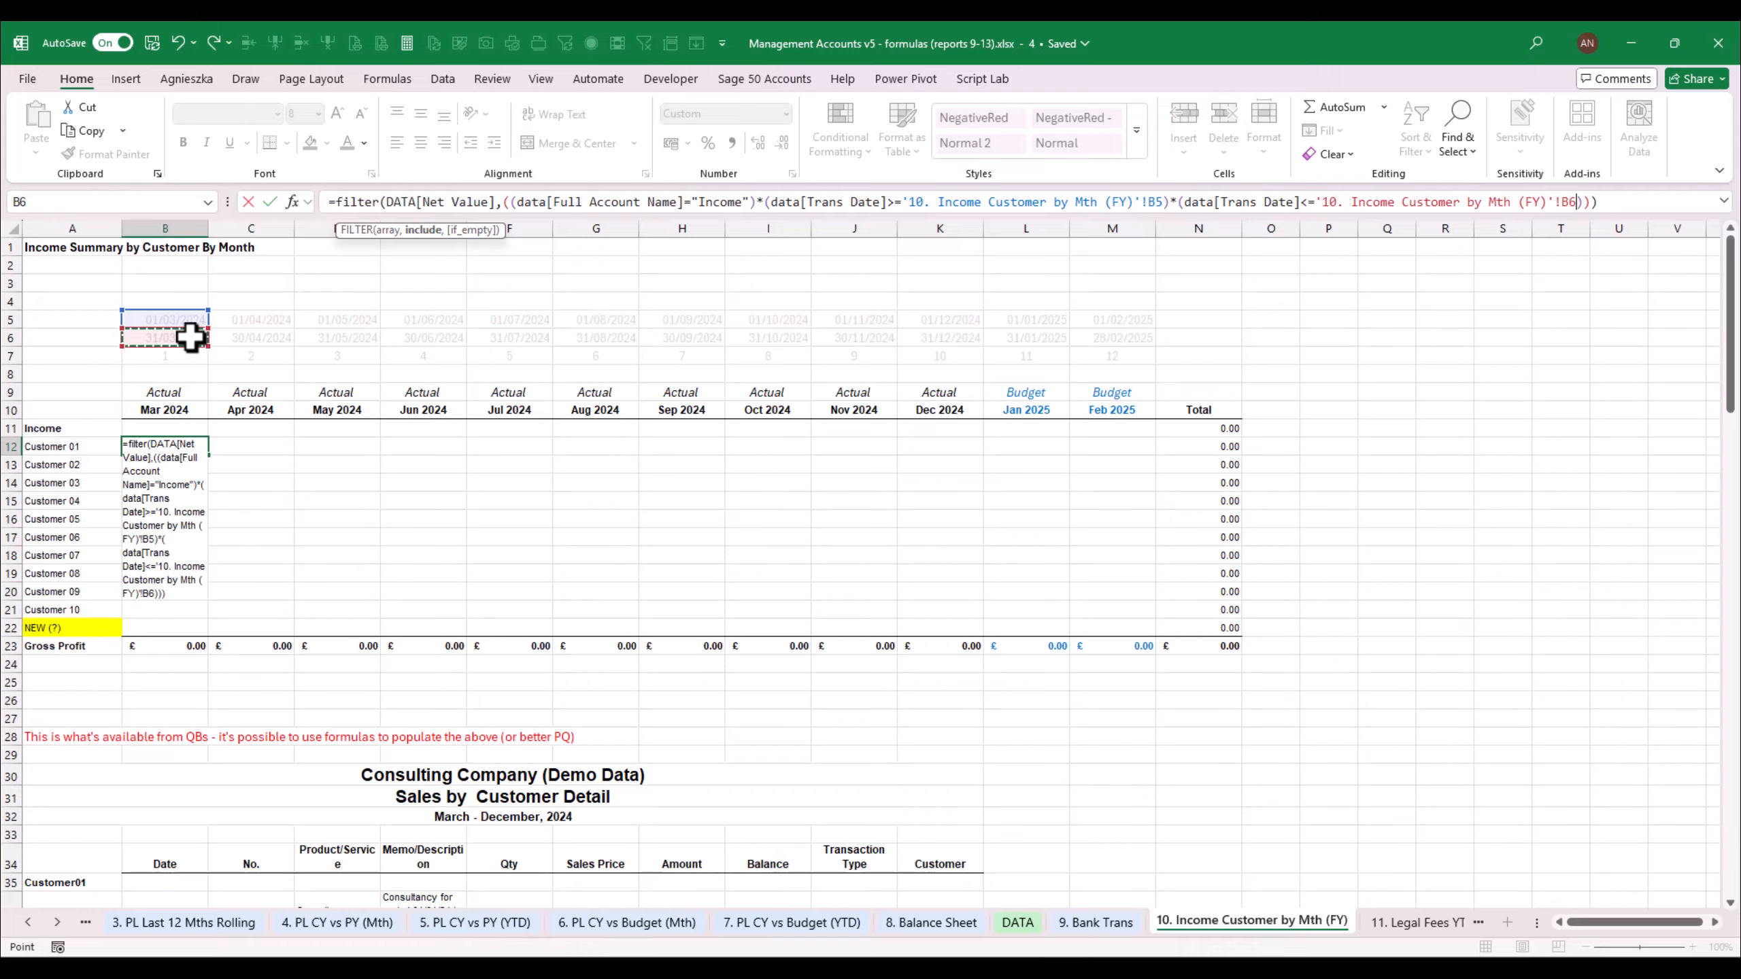
Lock the rows of both date references as B$6 and B$5 and commit the FILTER formula in B12
key(F4)
key(F4)
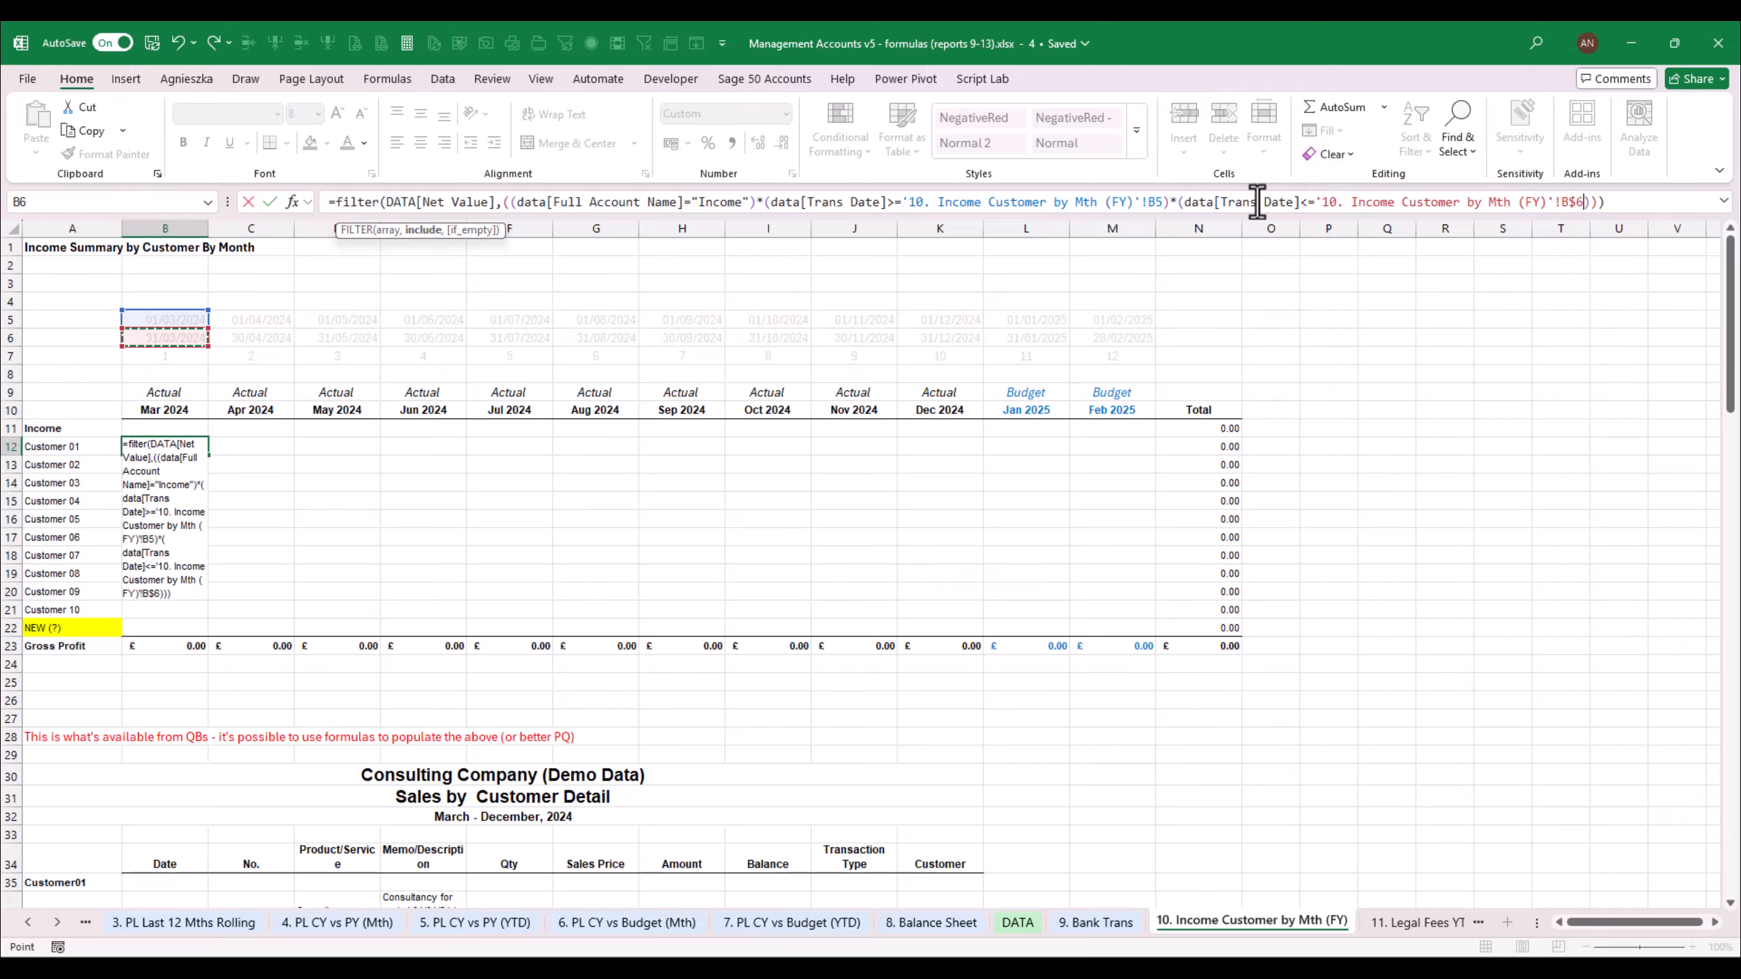
click(1155, 202)
key(F4)
key(F4)
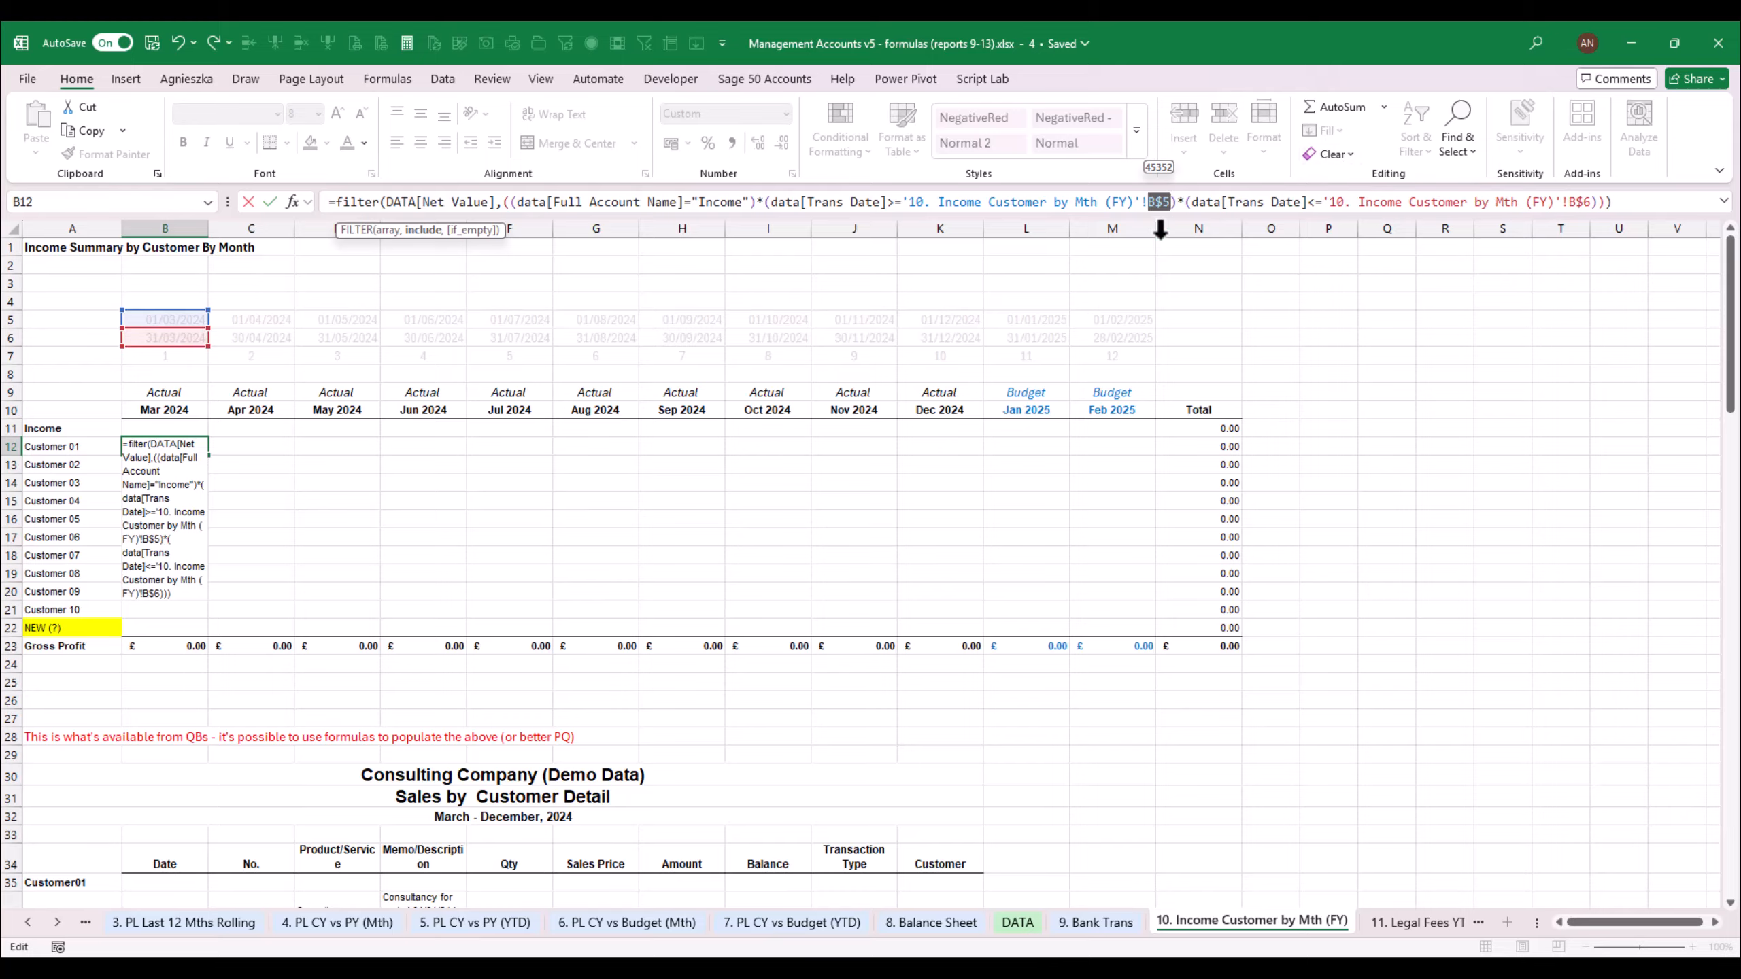
key(ctrl+Return)
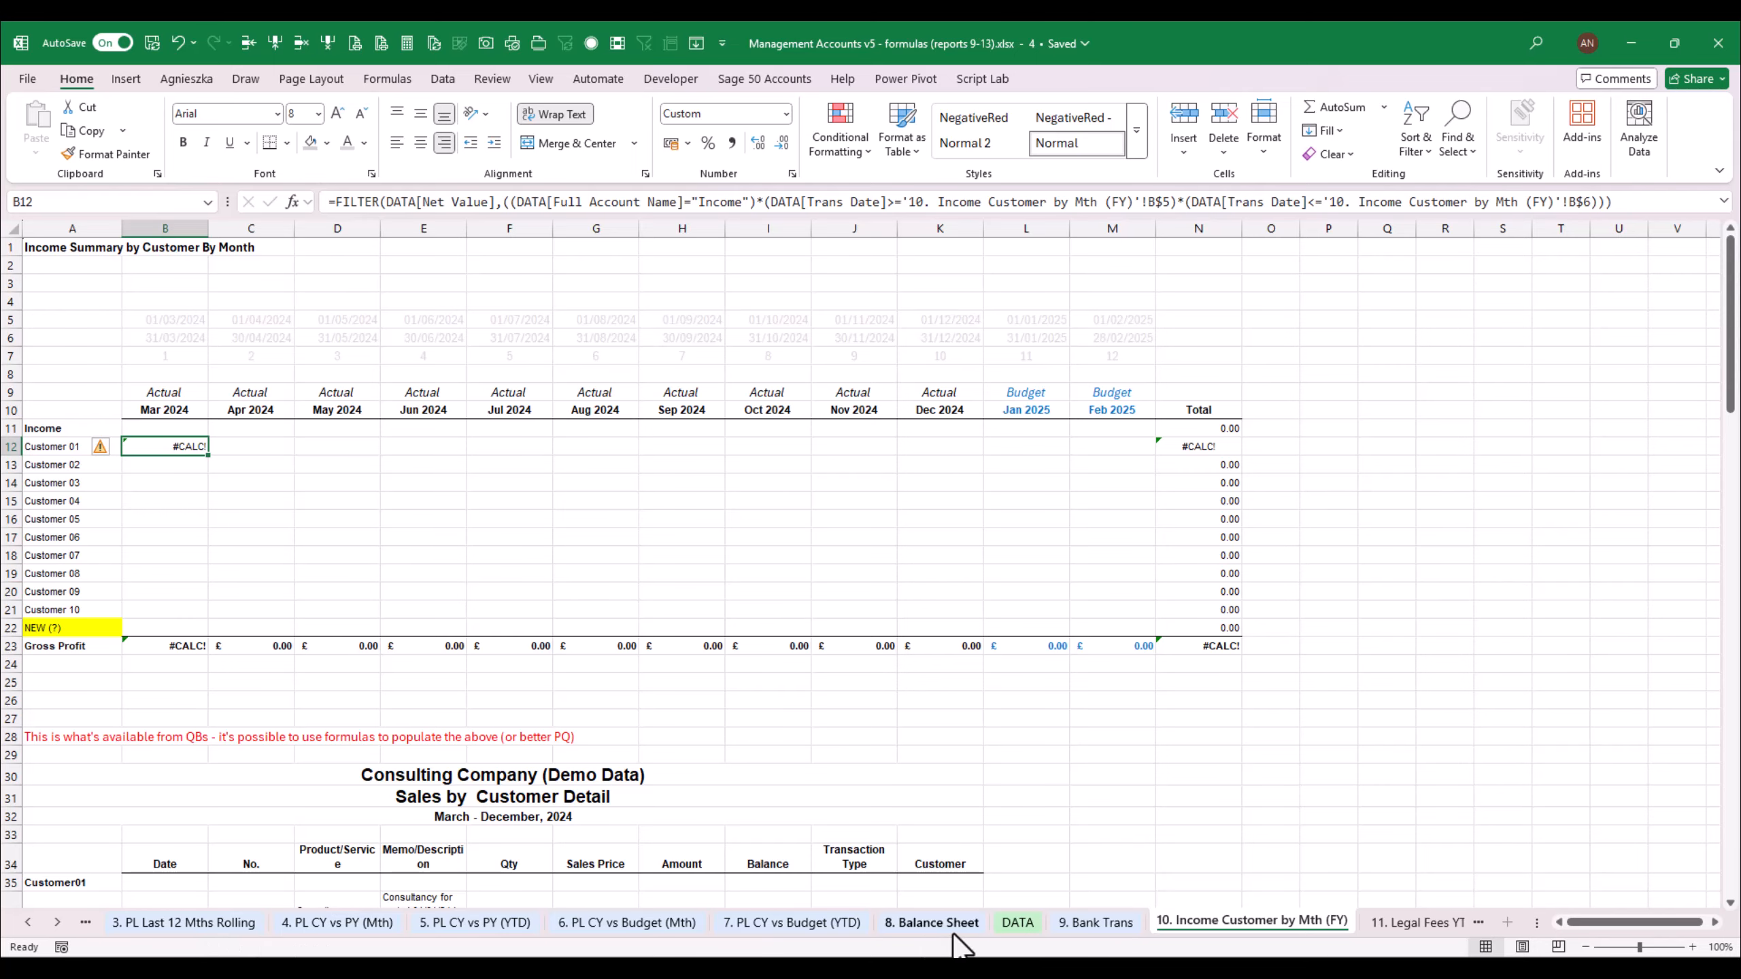
Copy the Consultancy Fees account name from the DATA sheet into A3 of the income customer sheet as a value
click(1017, 922)
click(1399, 334)
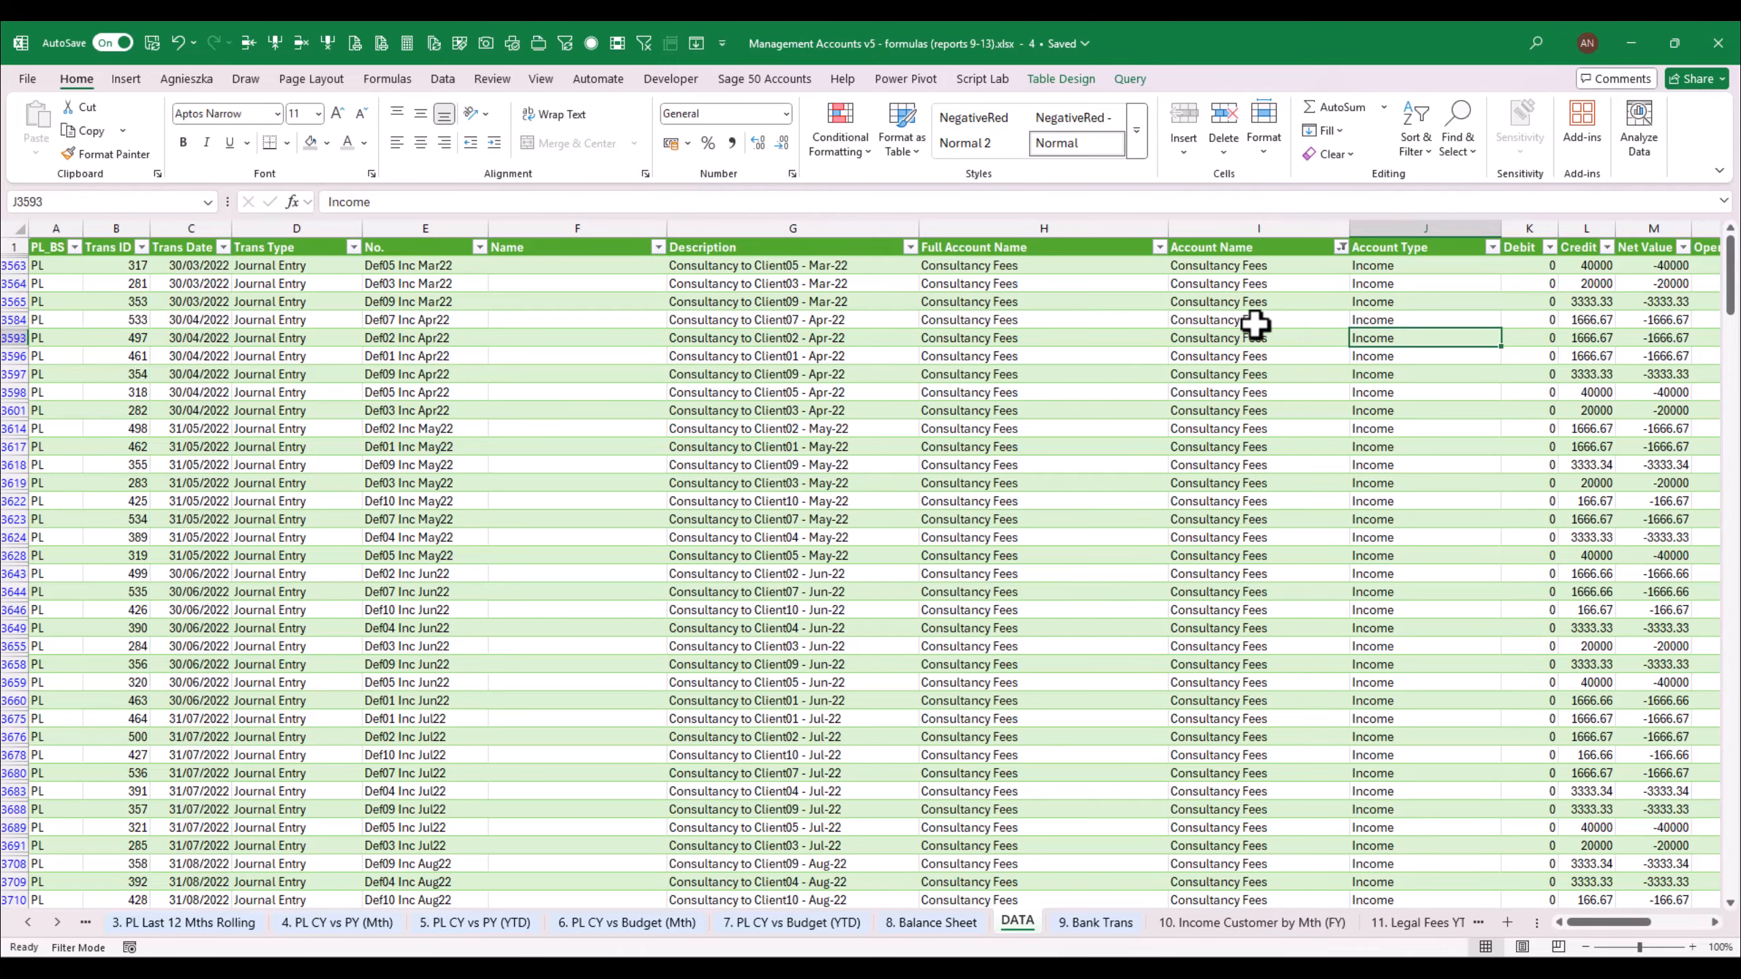
click(1255, 319)
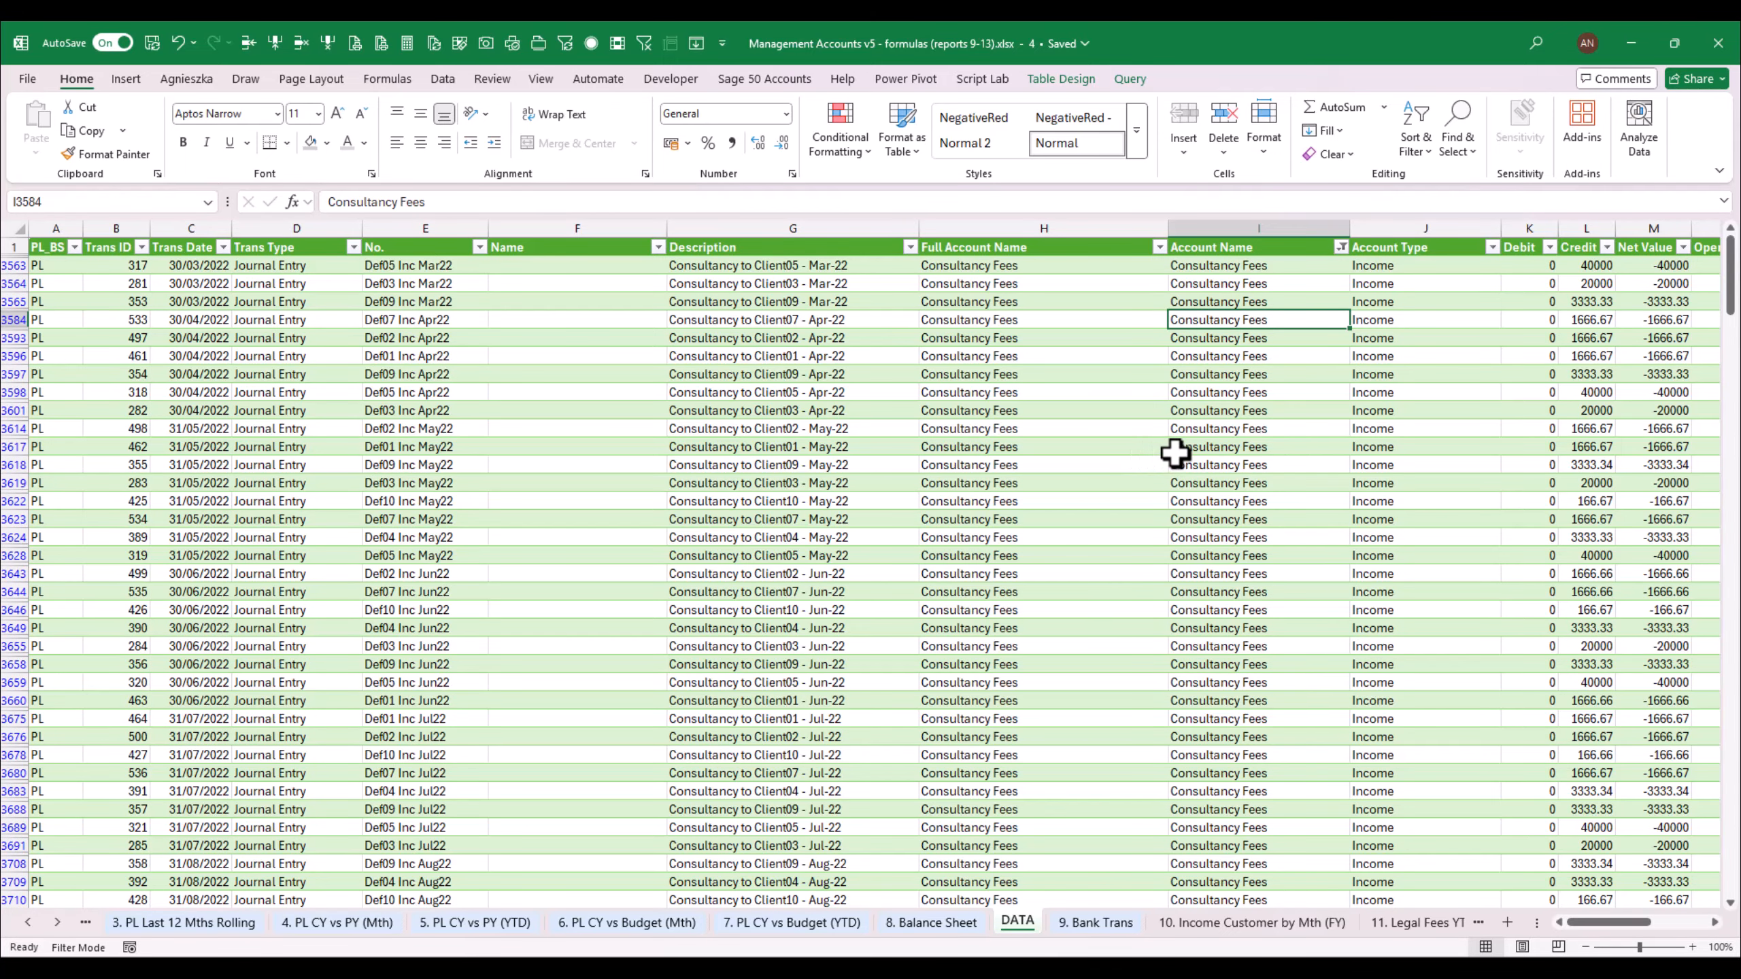
key(ctrl+c)
click(1405, 923)
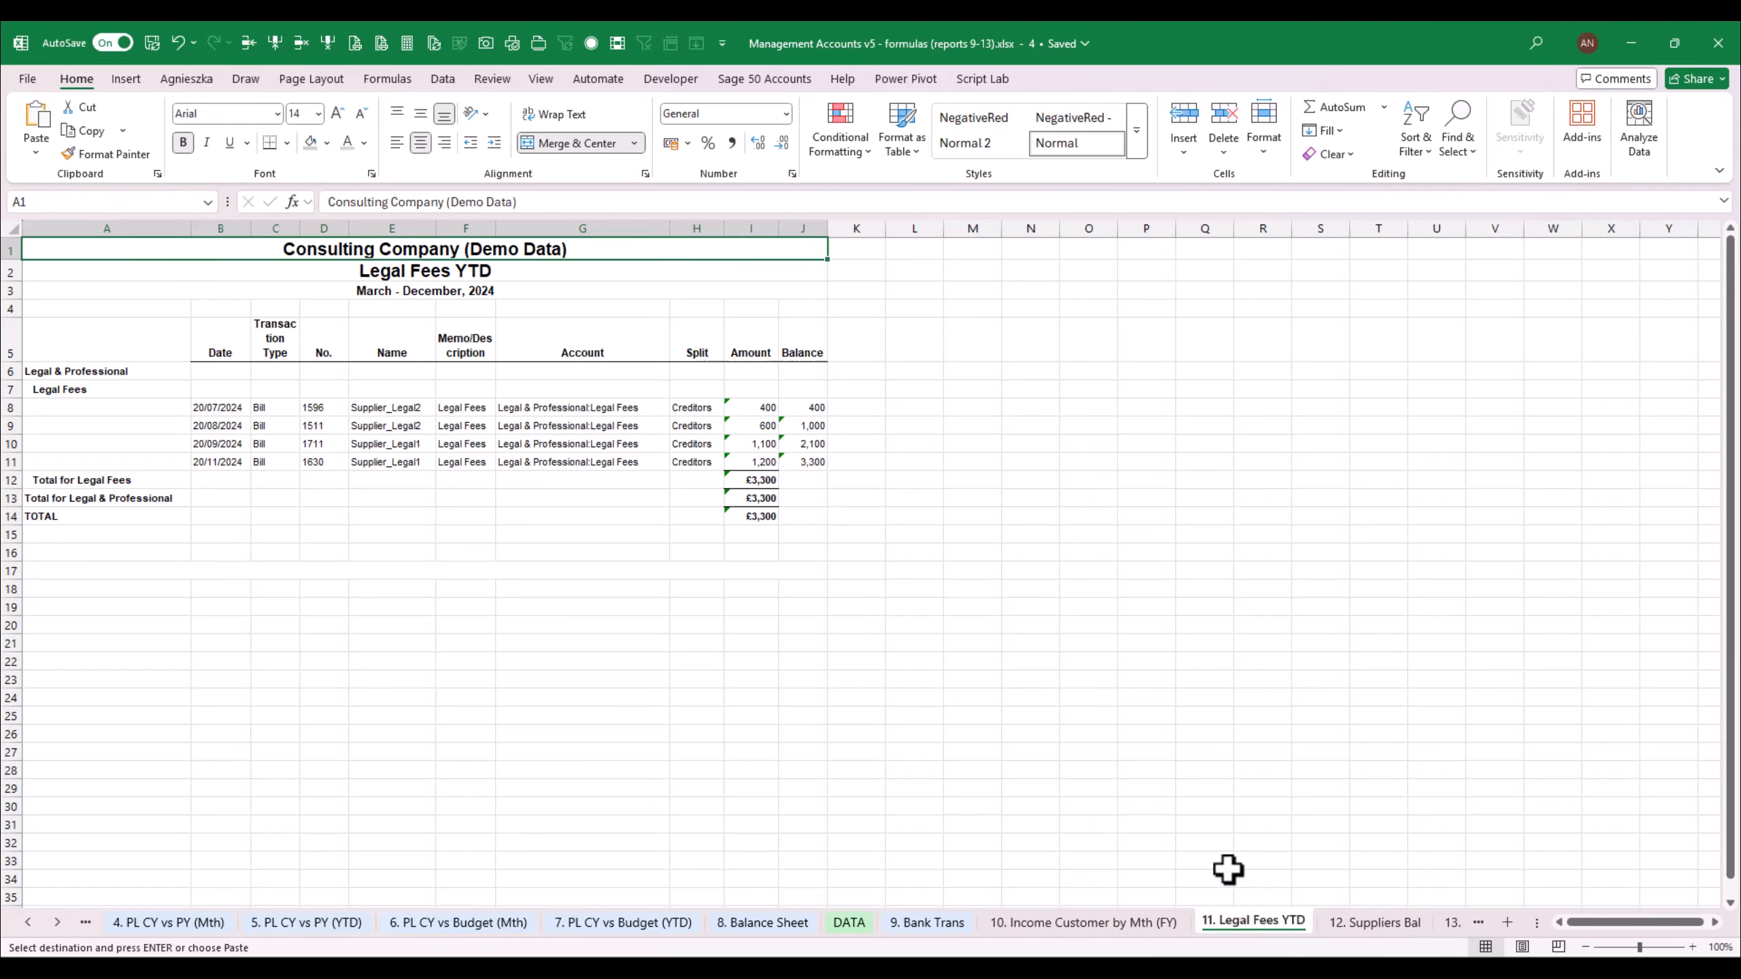
click(1377, 923)
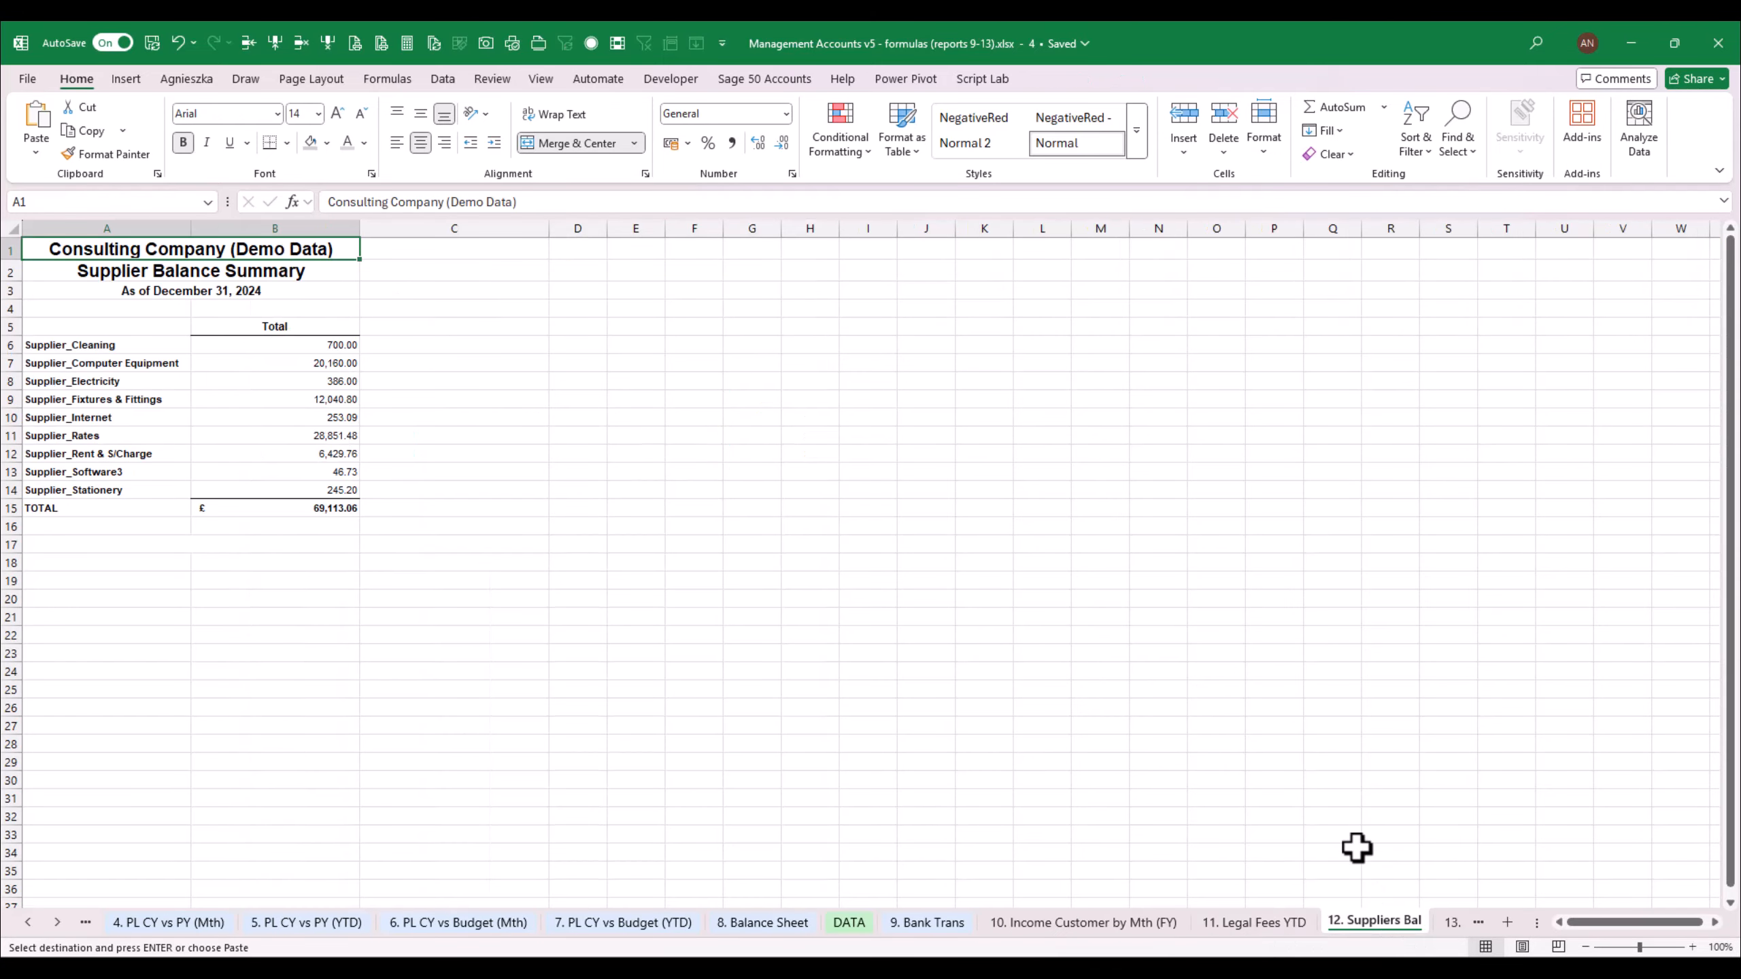
click(1069, 924)
click(79, 280)
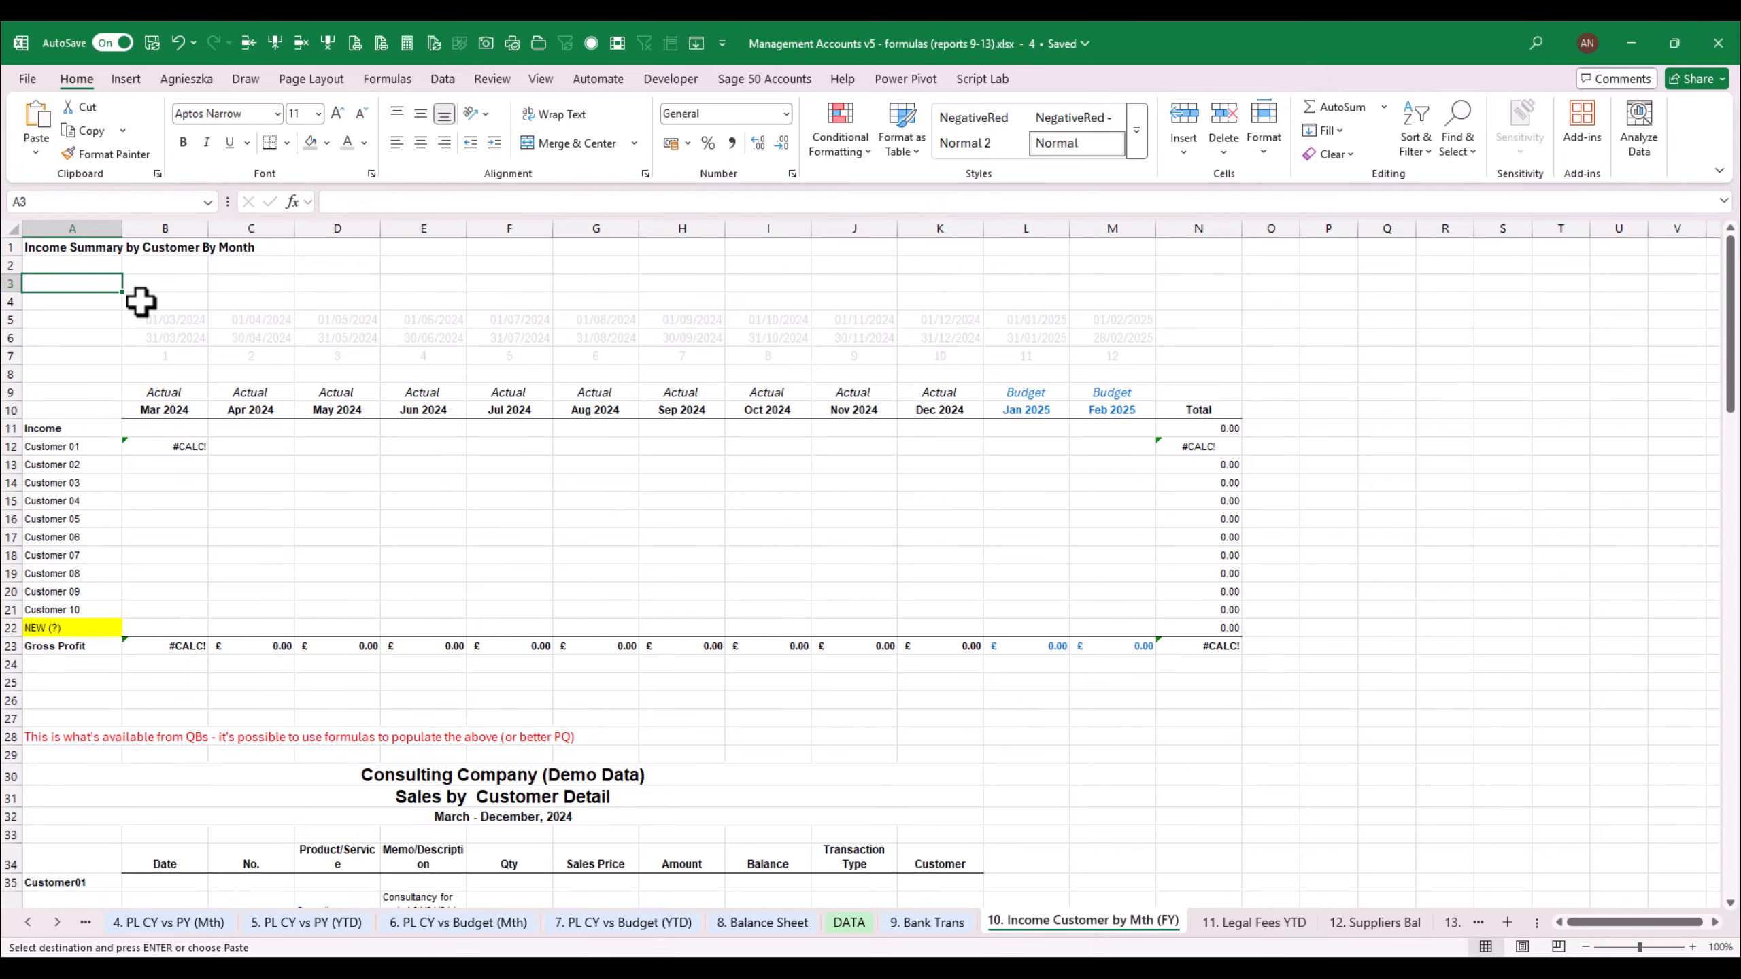
right_click(81, 281)
click(173, 401)
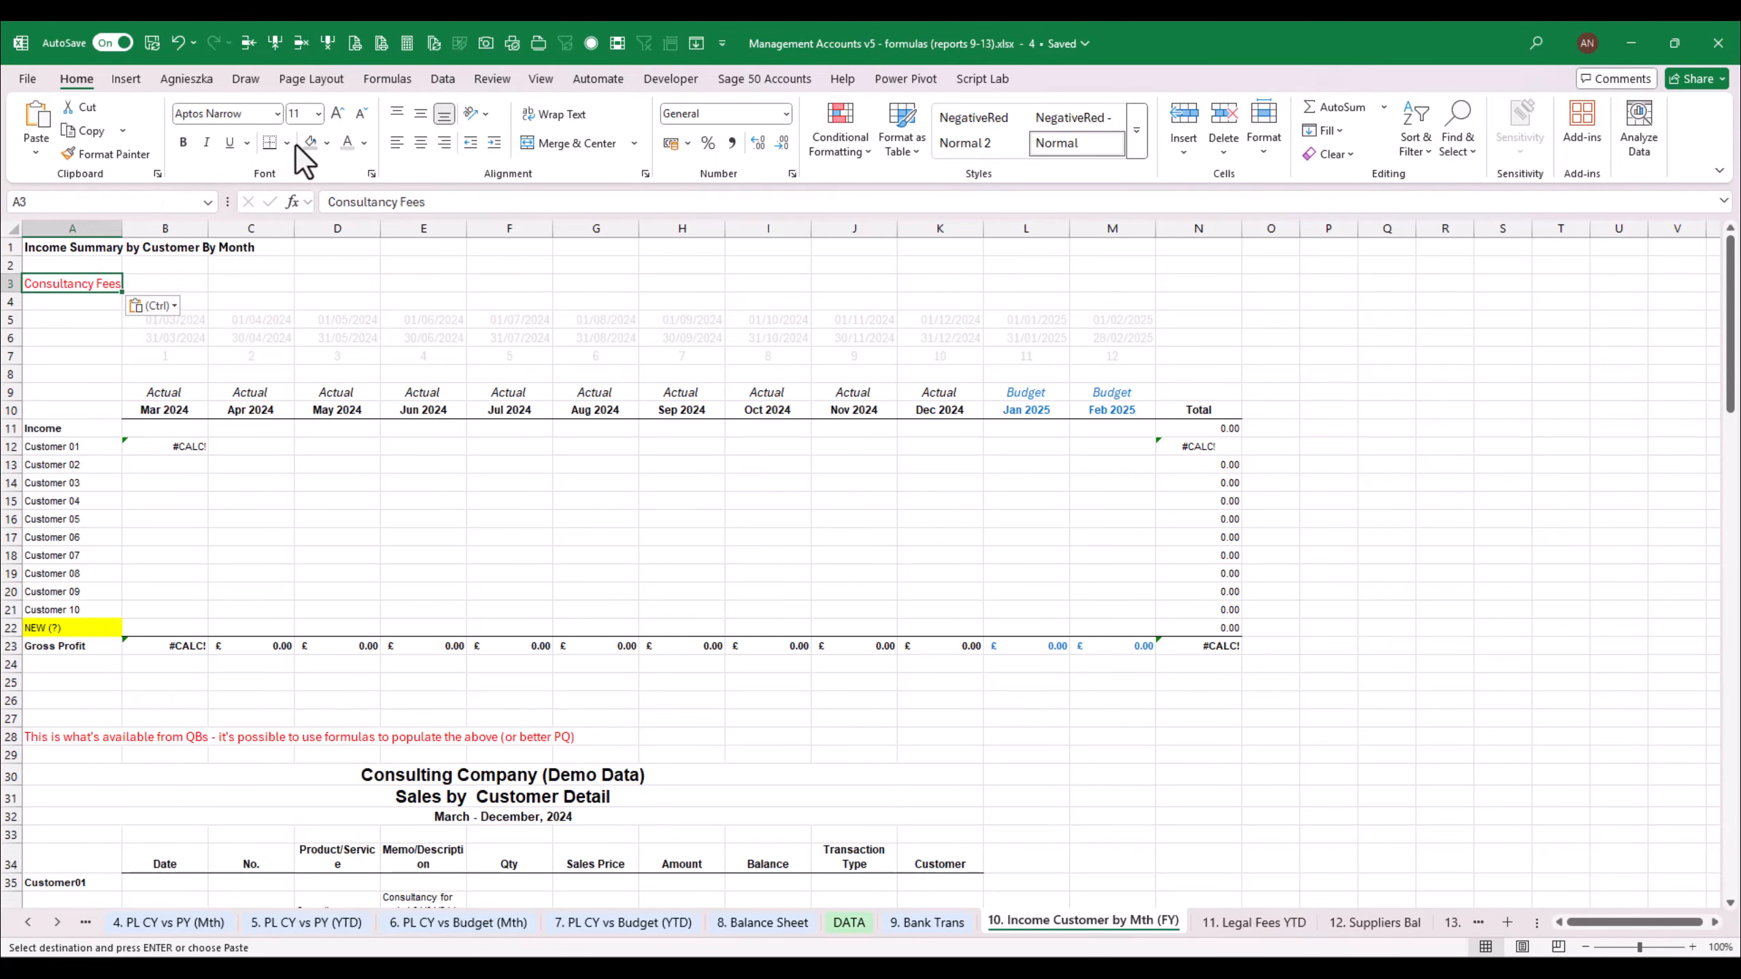
Format the Consultancy Fees label in A3 as bold, size 14, with the automatic font colour
click(183, 143)
click(337, 113)
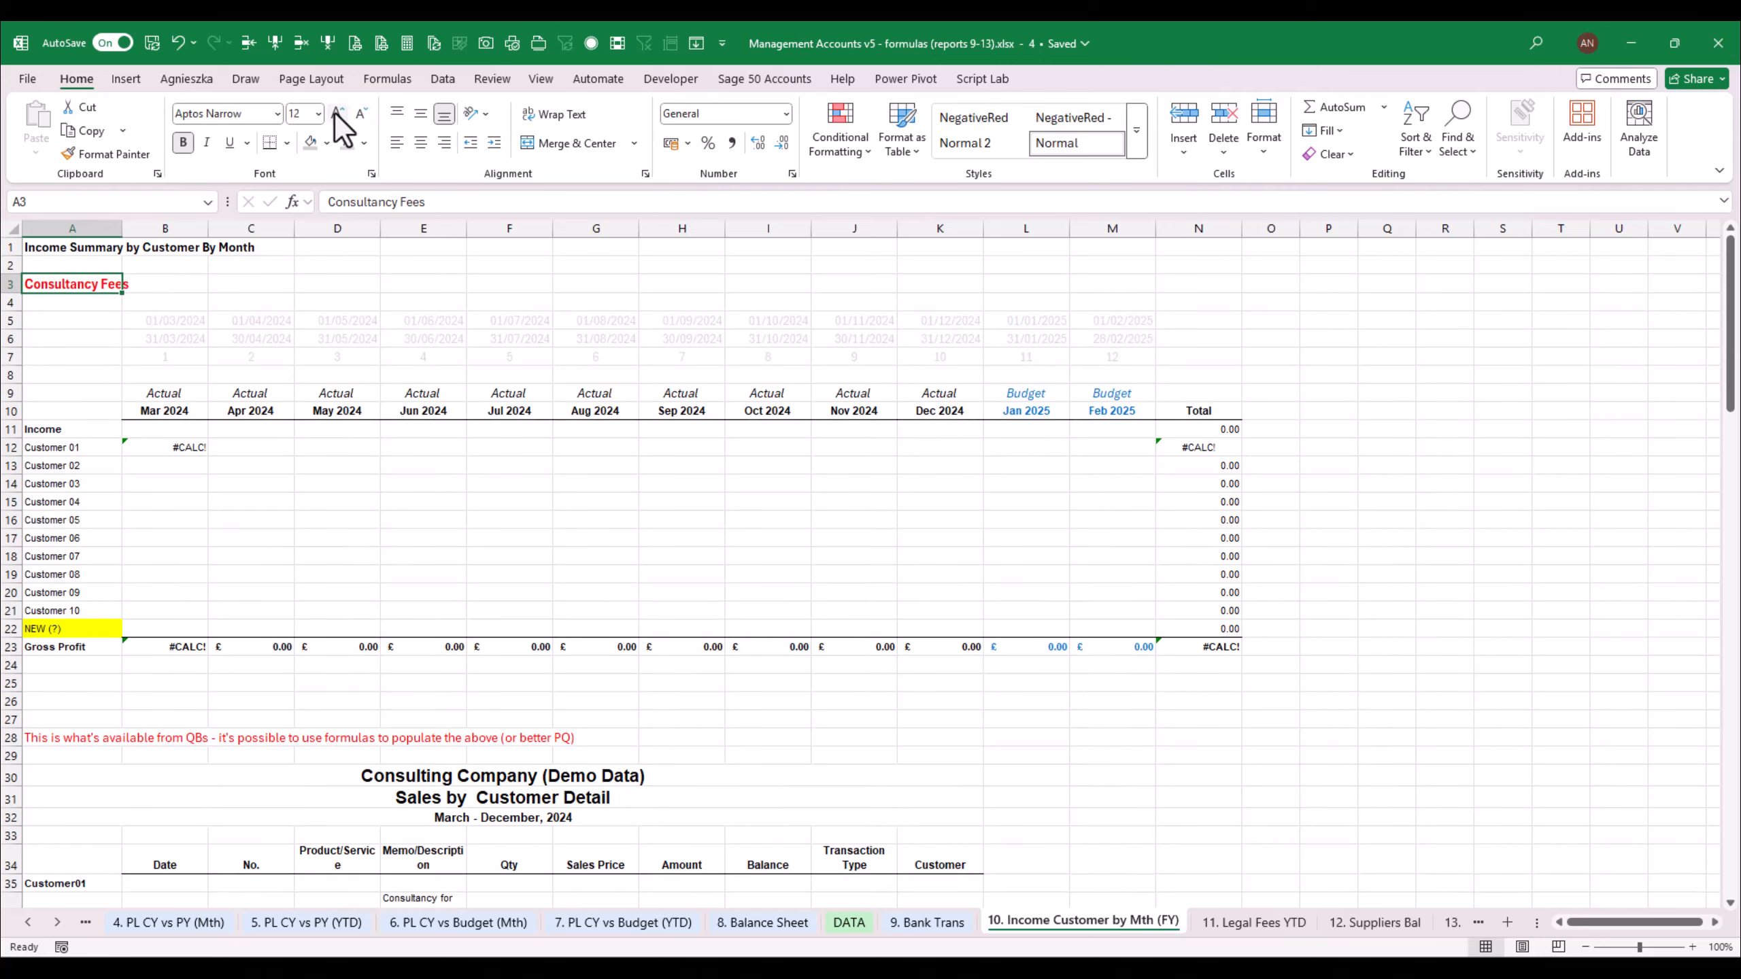
click(337, 112)
click(367, 142)
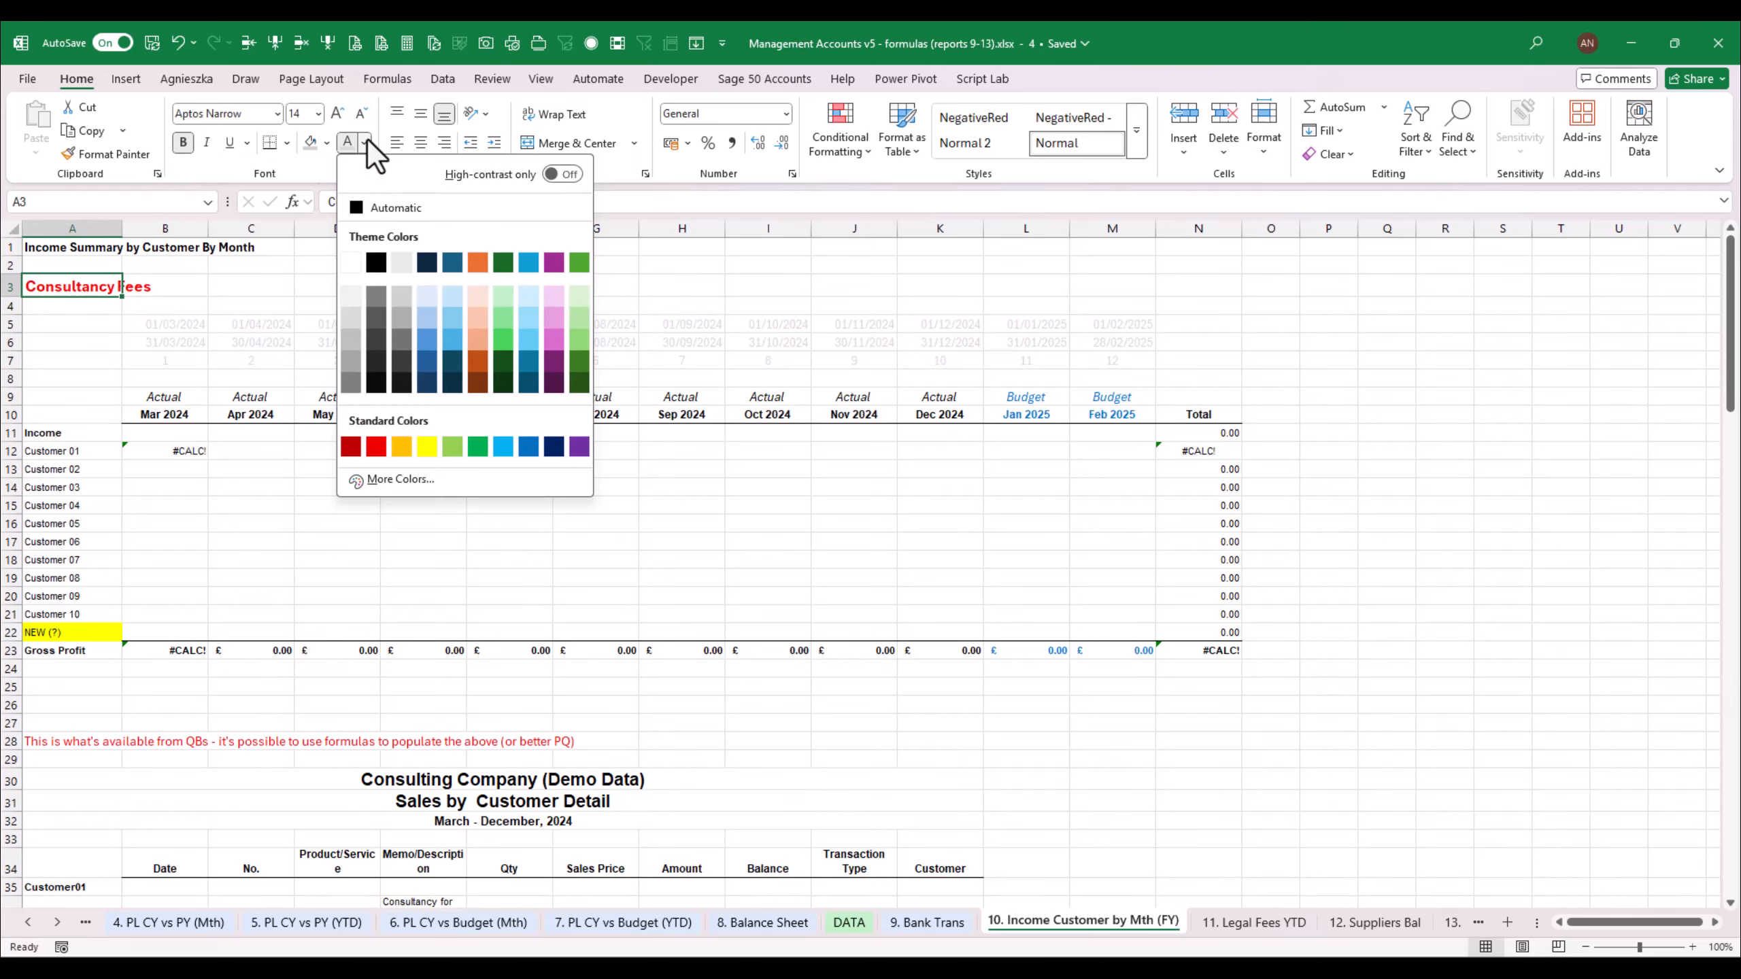
click(368, 208)
Replace the "Income" criterion in B12's FILTER formula with the absolute reference $A$3
click(204, 455)
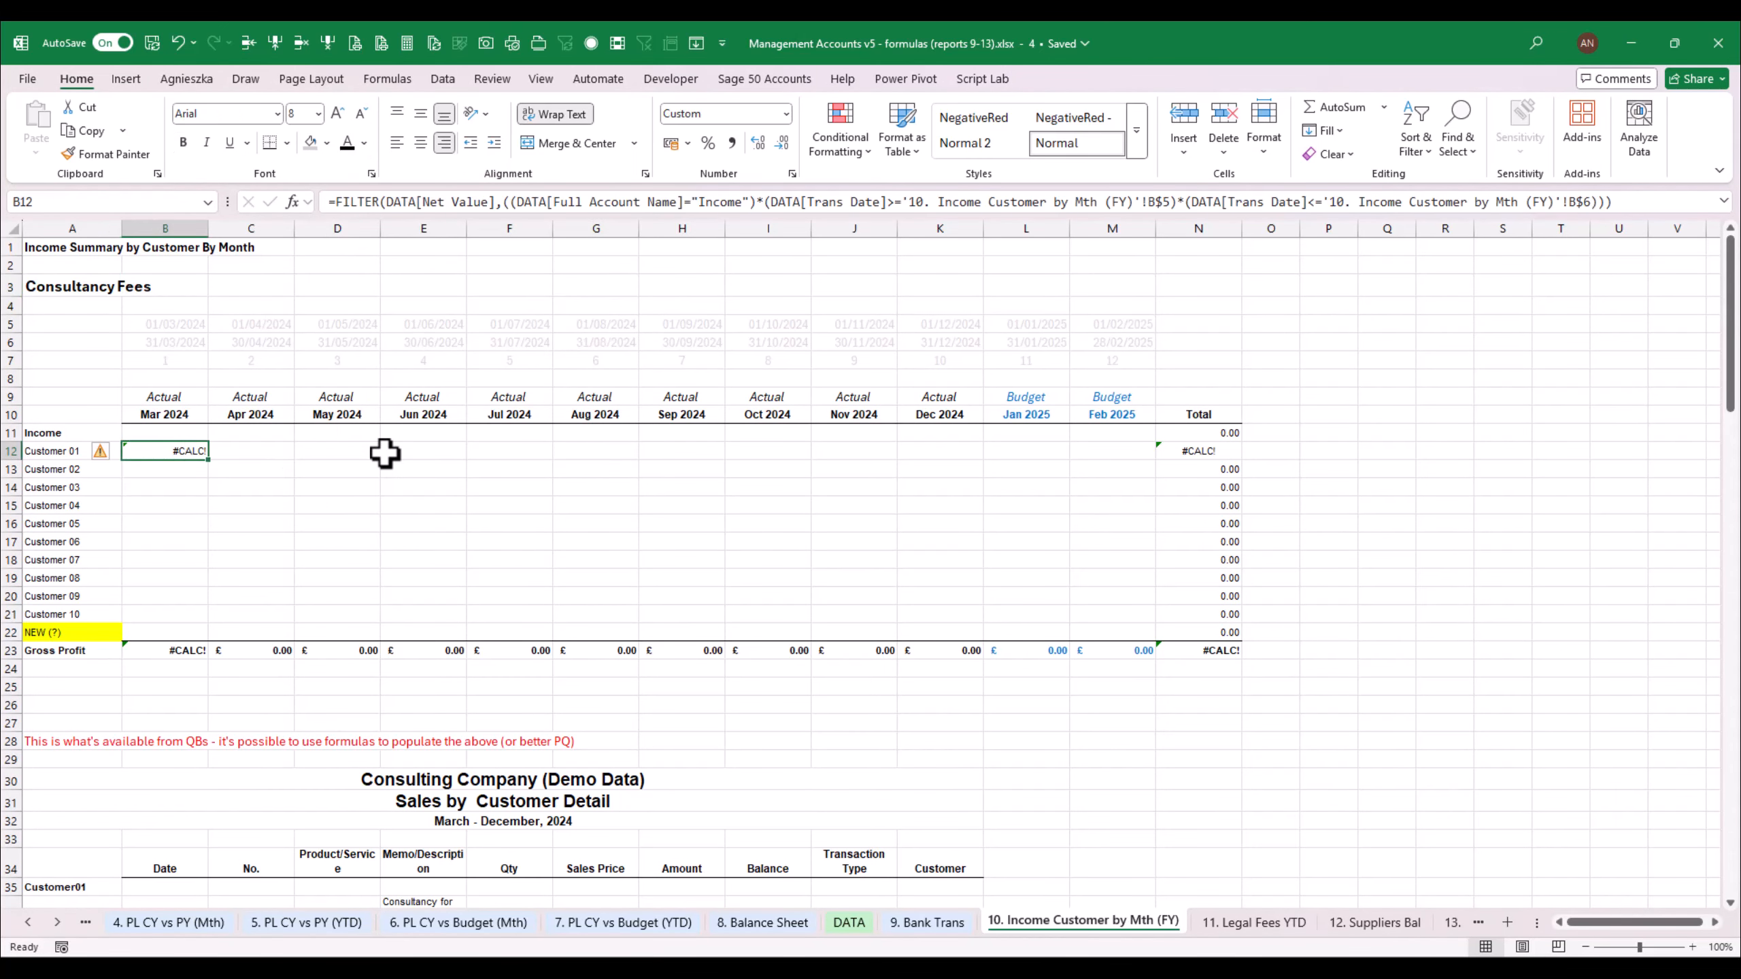
key(F2)
click(706, 201)
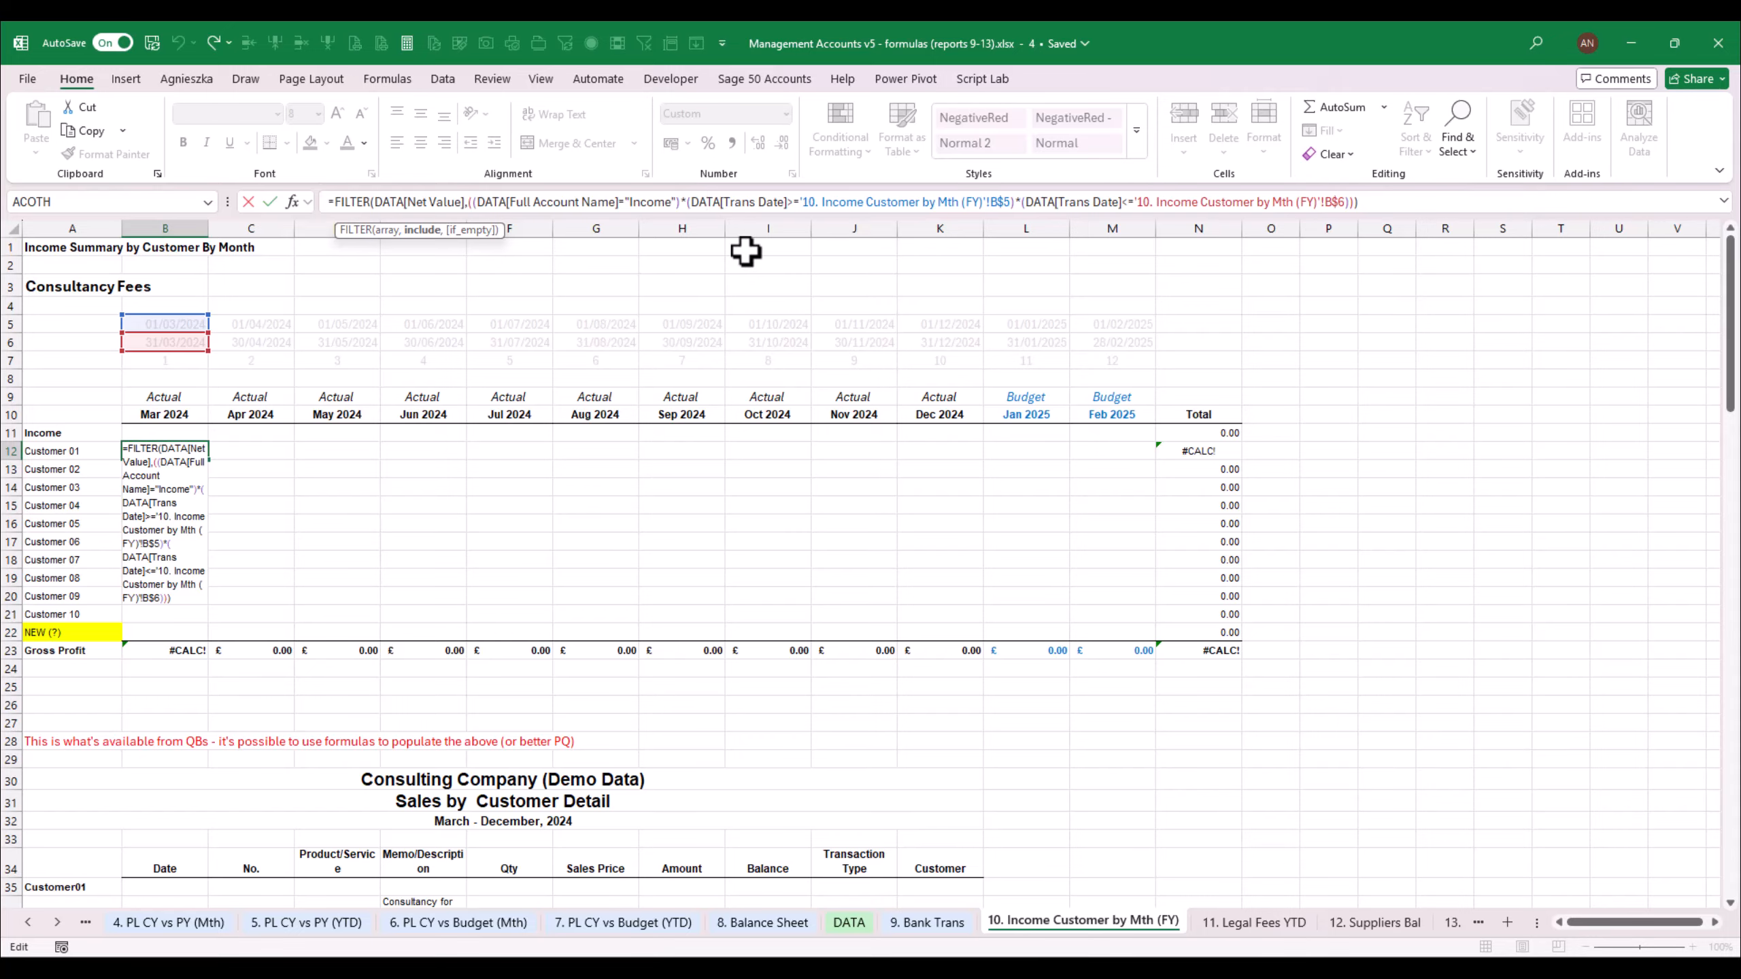
key(Delete)
key(Delete)
key(Delete)
key(Delete)
key(Delete)
key(Delete)
key(Delete)
key(Delete)
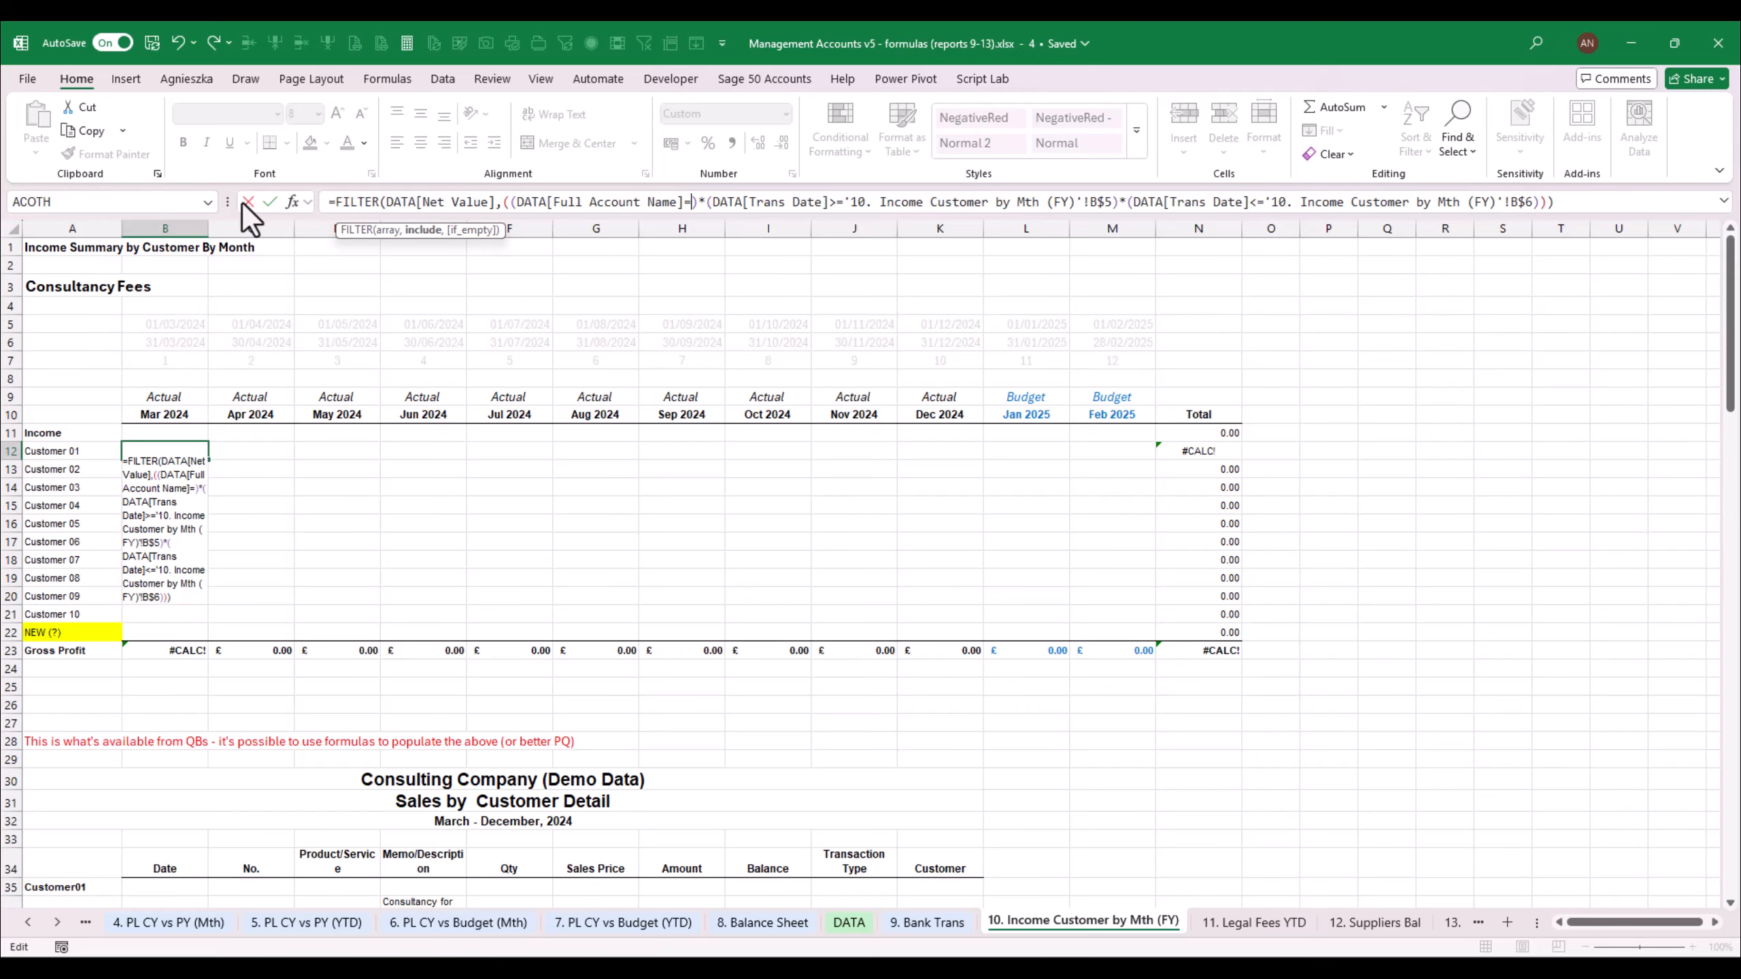
click(79, 289)
key(F4)
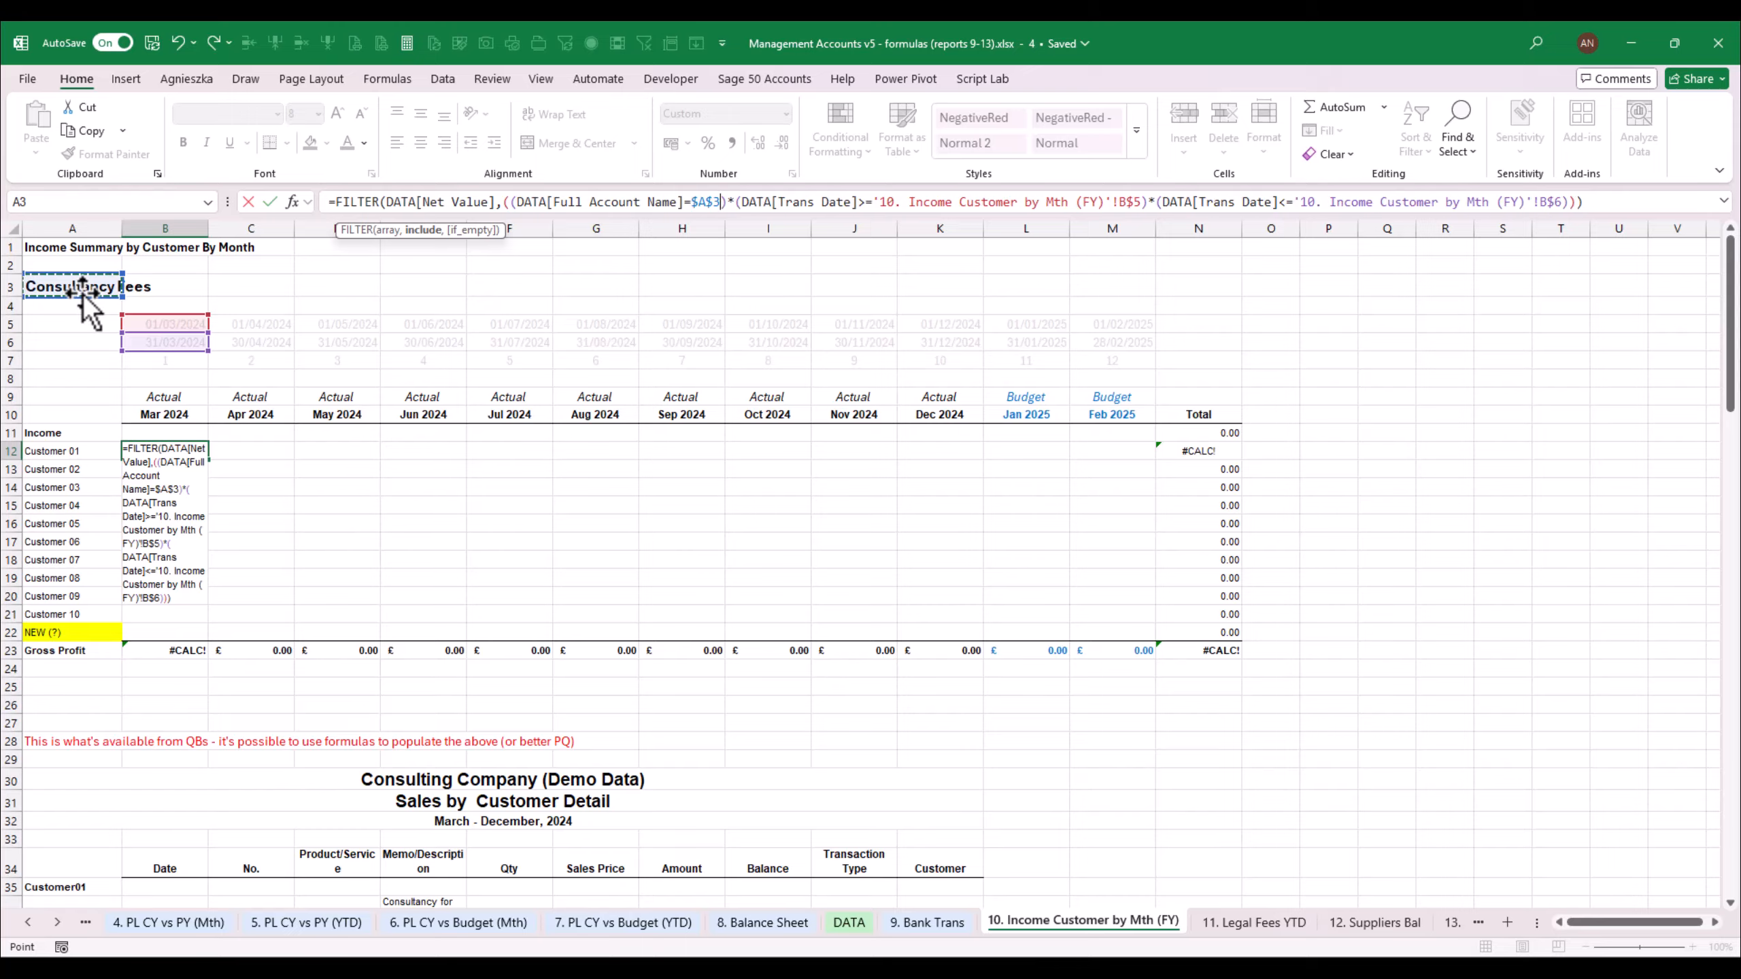
key(ctrl+Return)
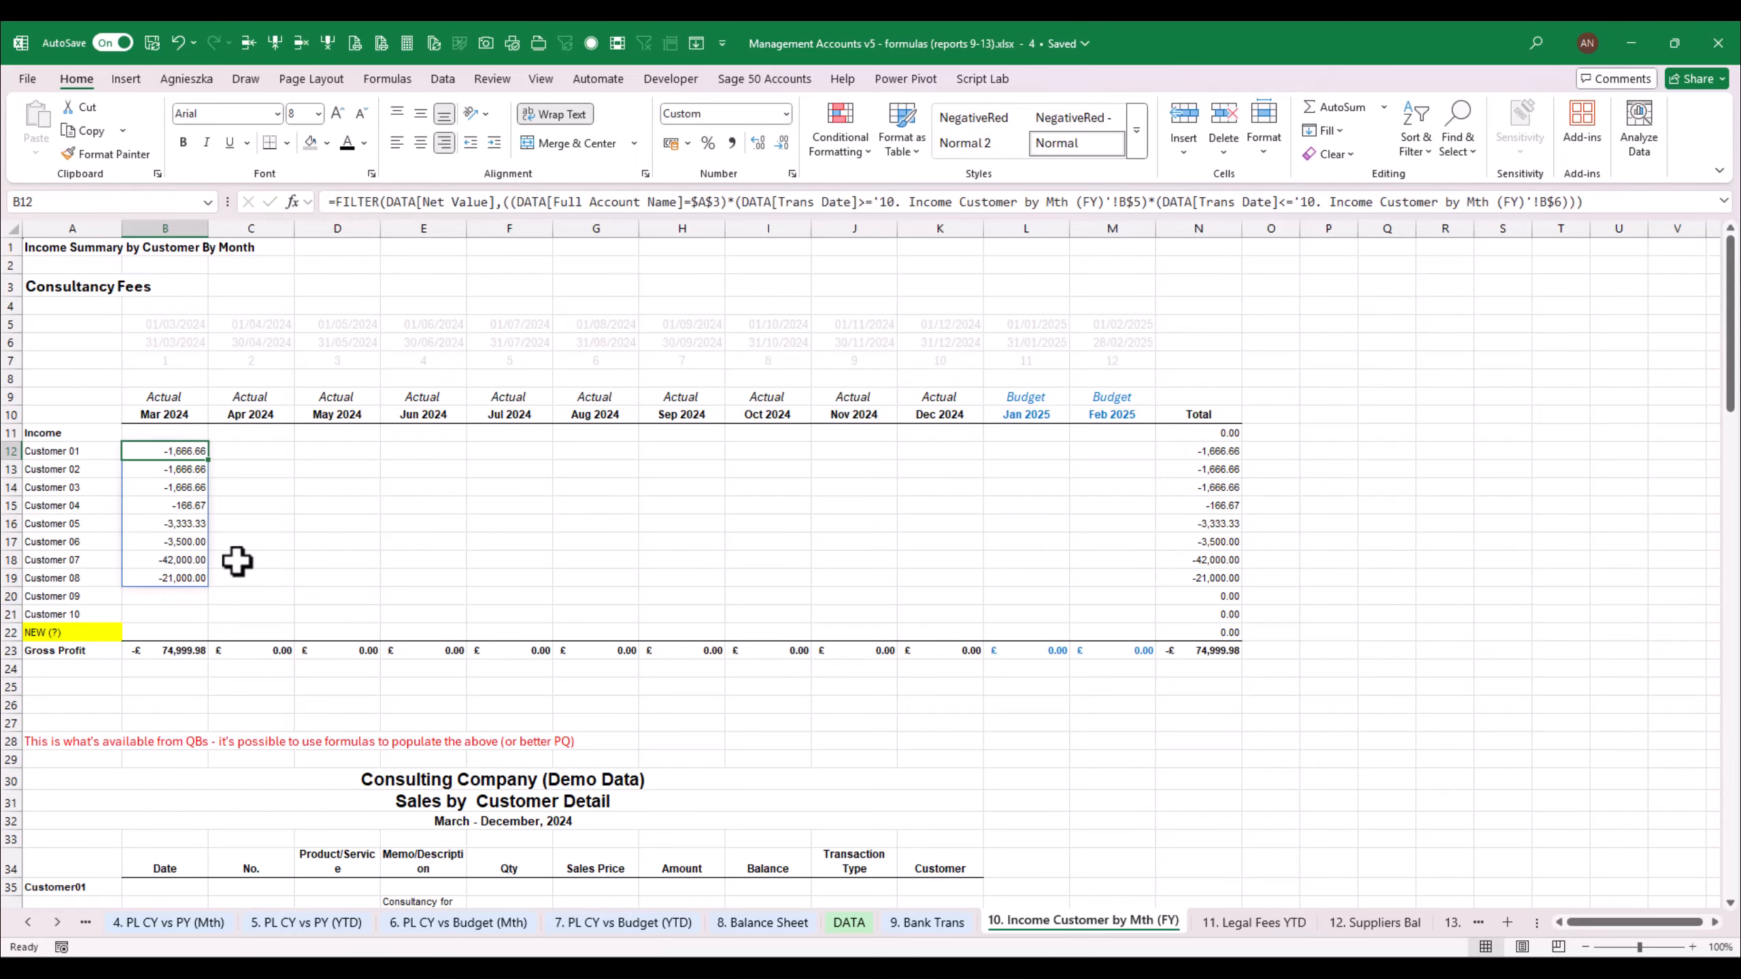
Reverse the sign of B12's results by putting a minus before FILTER
click(334, 202)
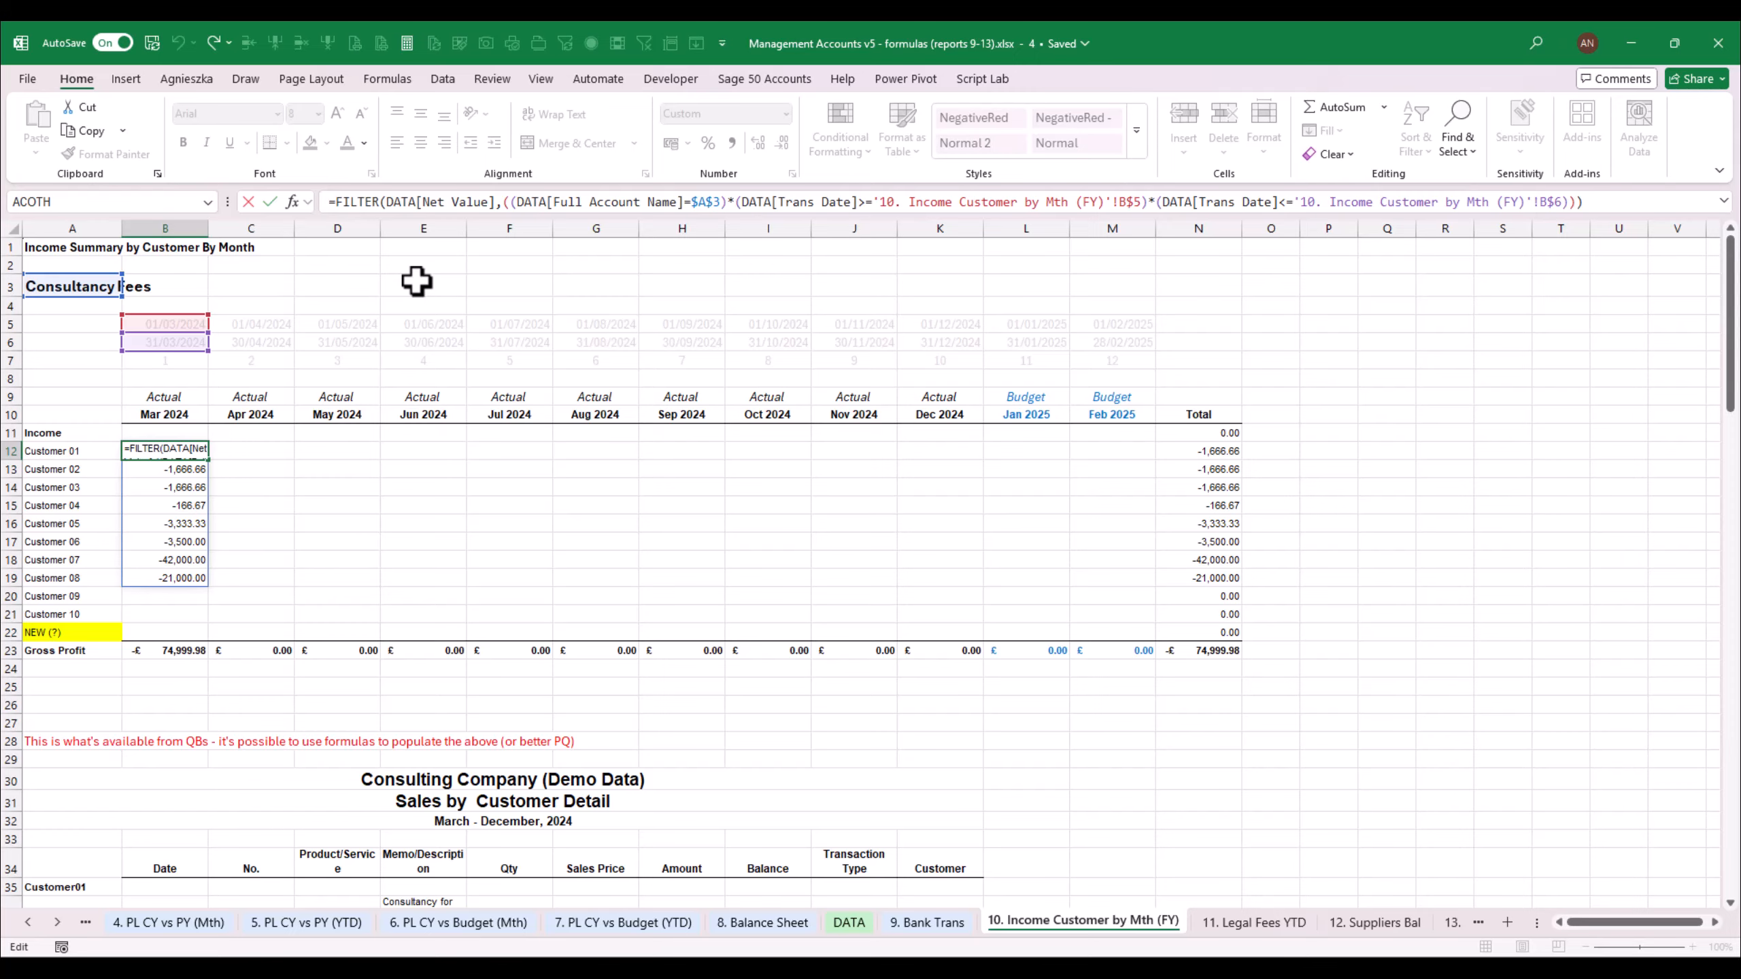
text(-)
key(ctrl+Return)
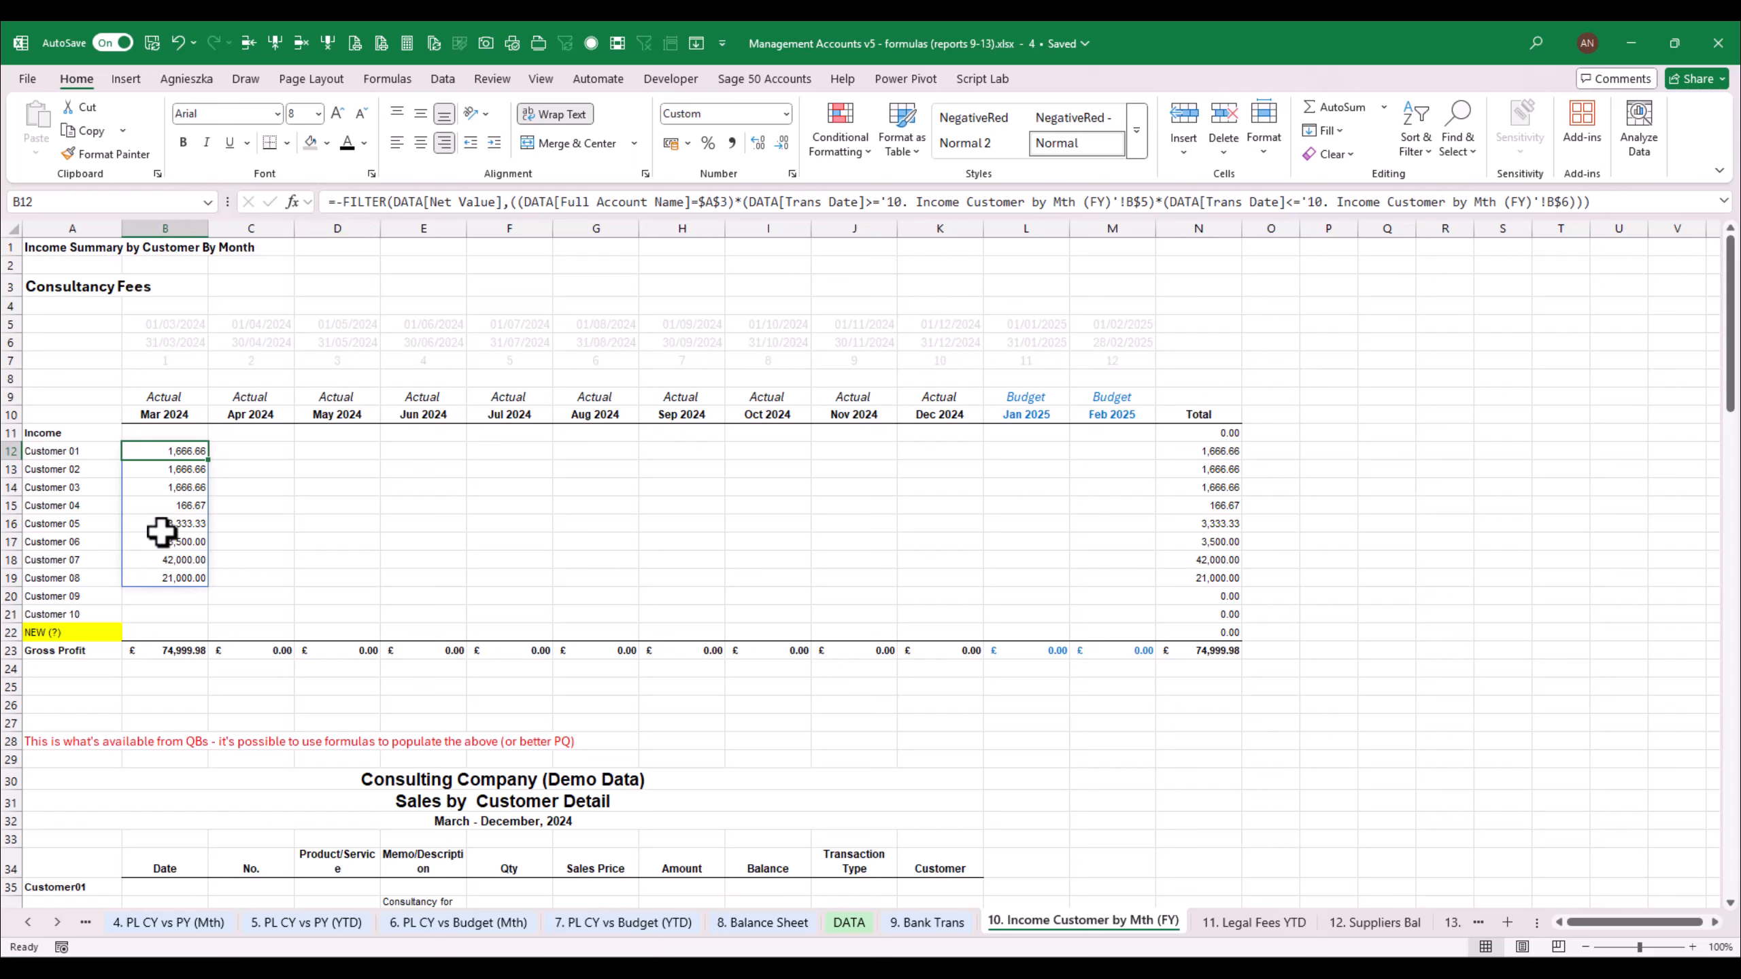
Compare the spilled March 2024 values with the customer names in column A to check that they match
click(85, 512)
click(66, 537)
click(83, 580)
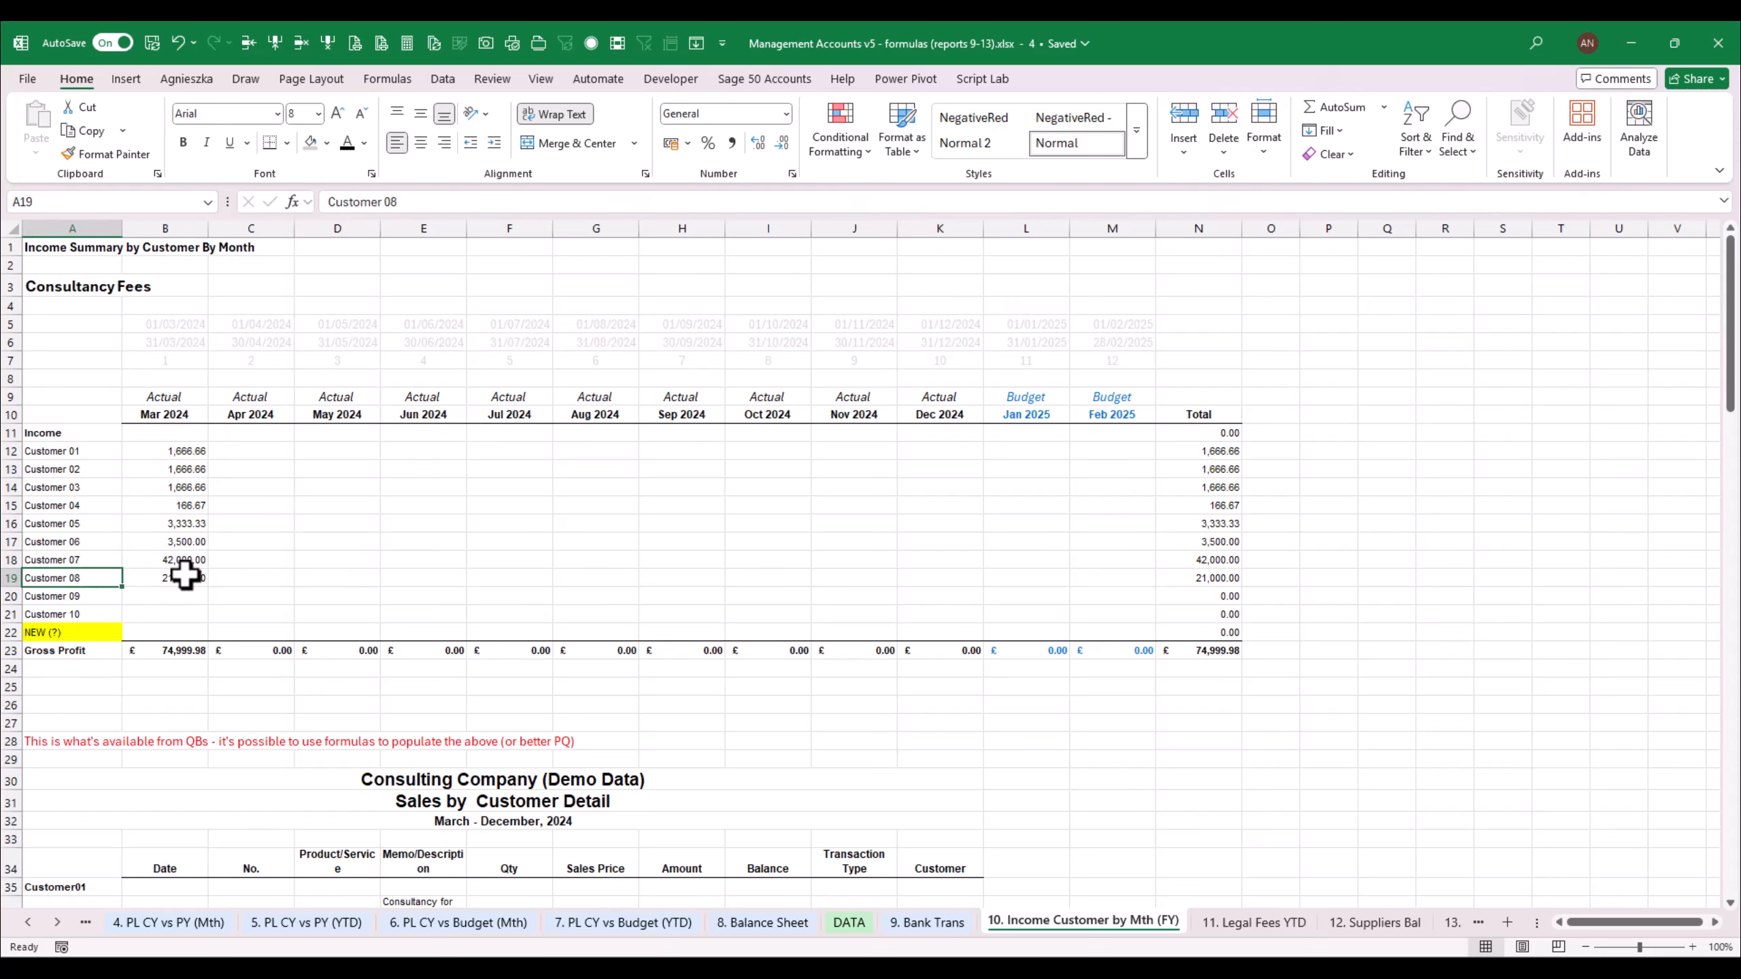
click(181, 454)
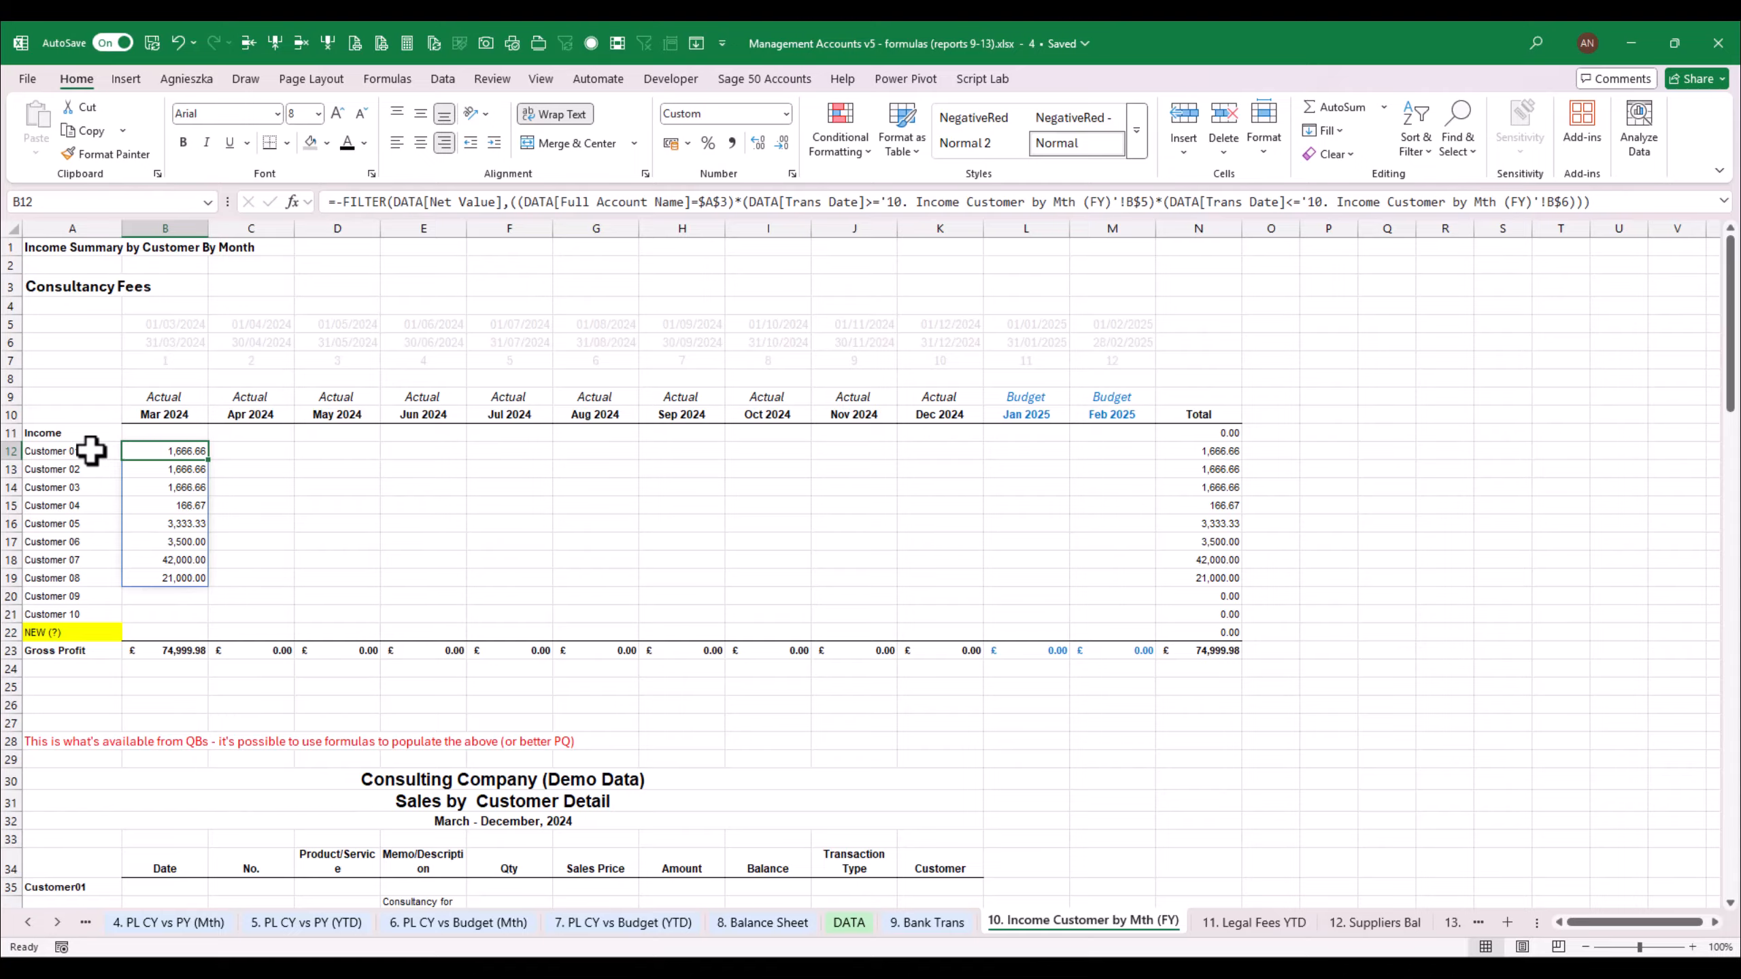
click(91, 450)
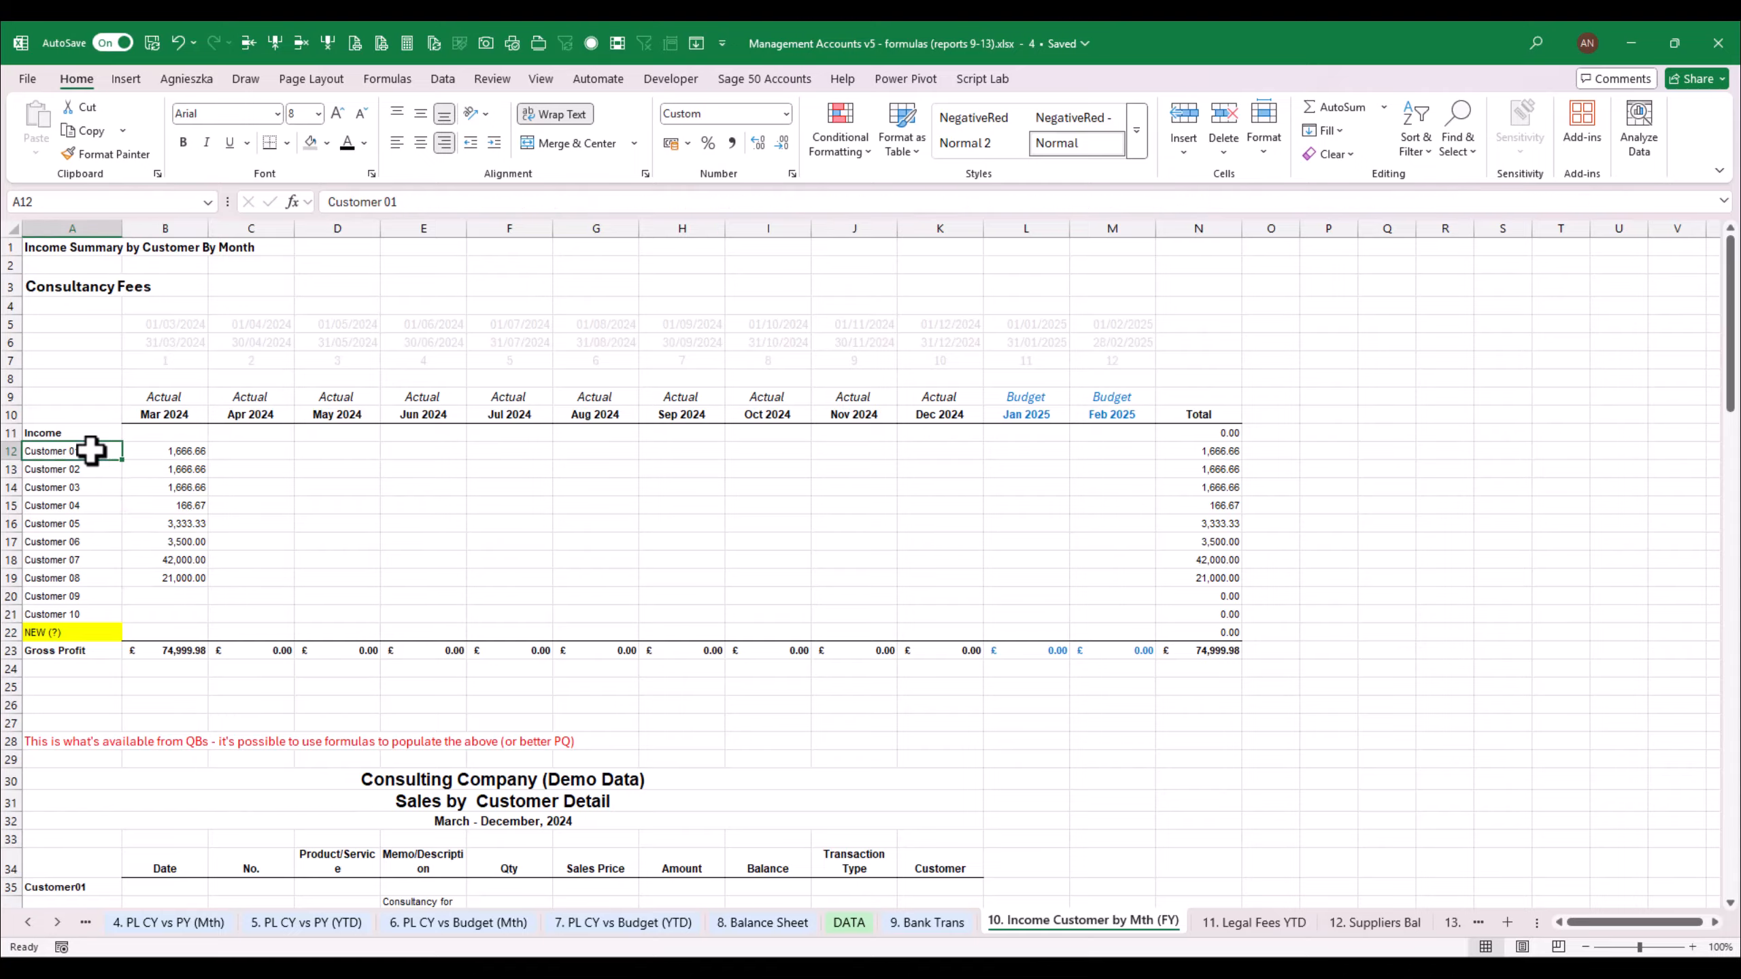
click(182, 451)
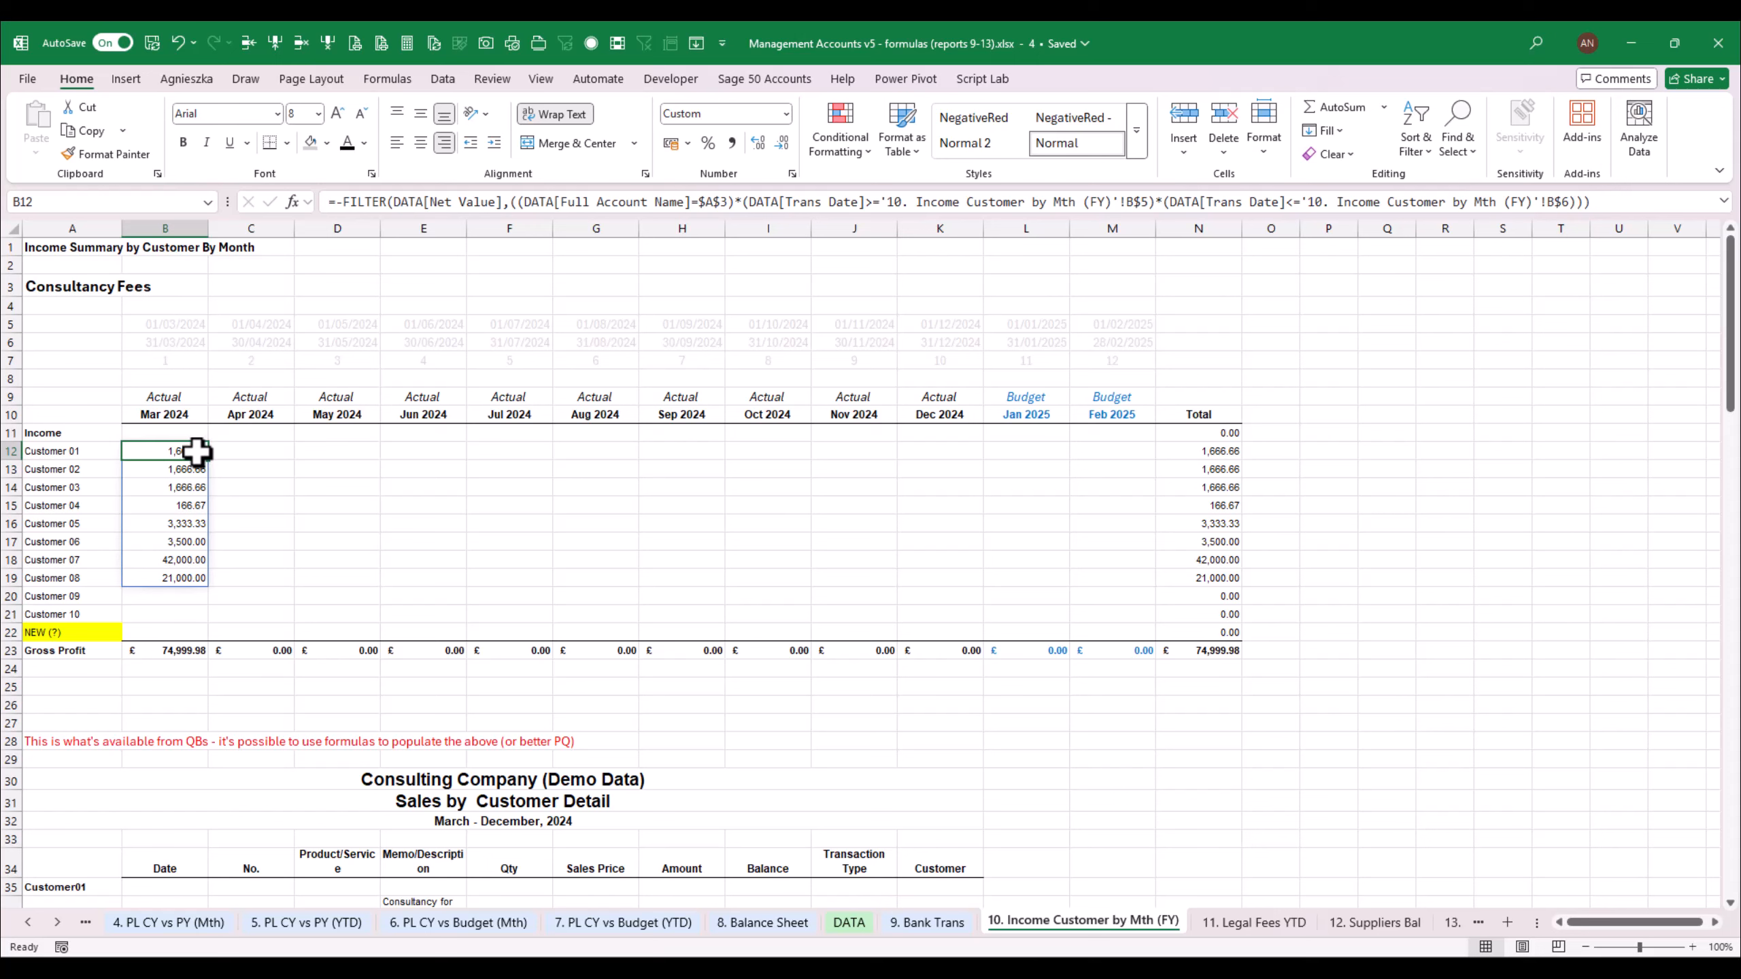
click(167, 593)
click(171, 574)
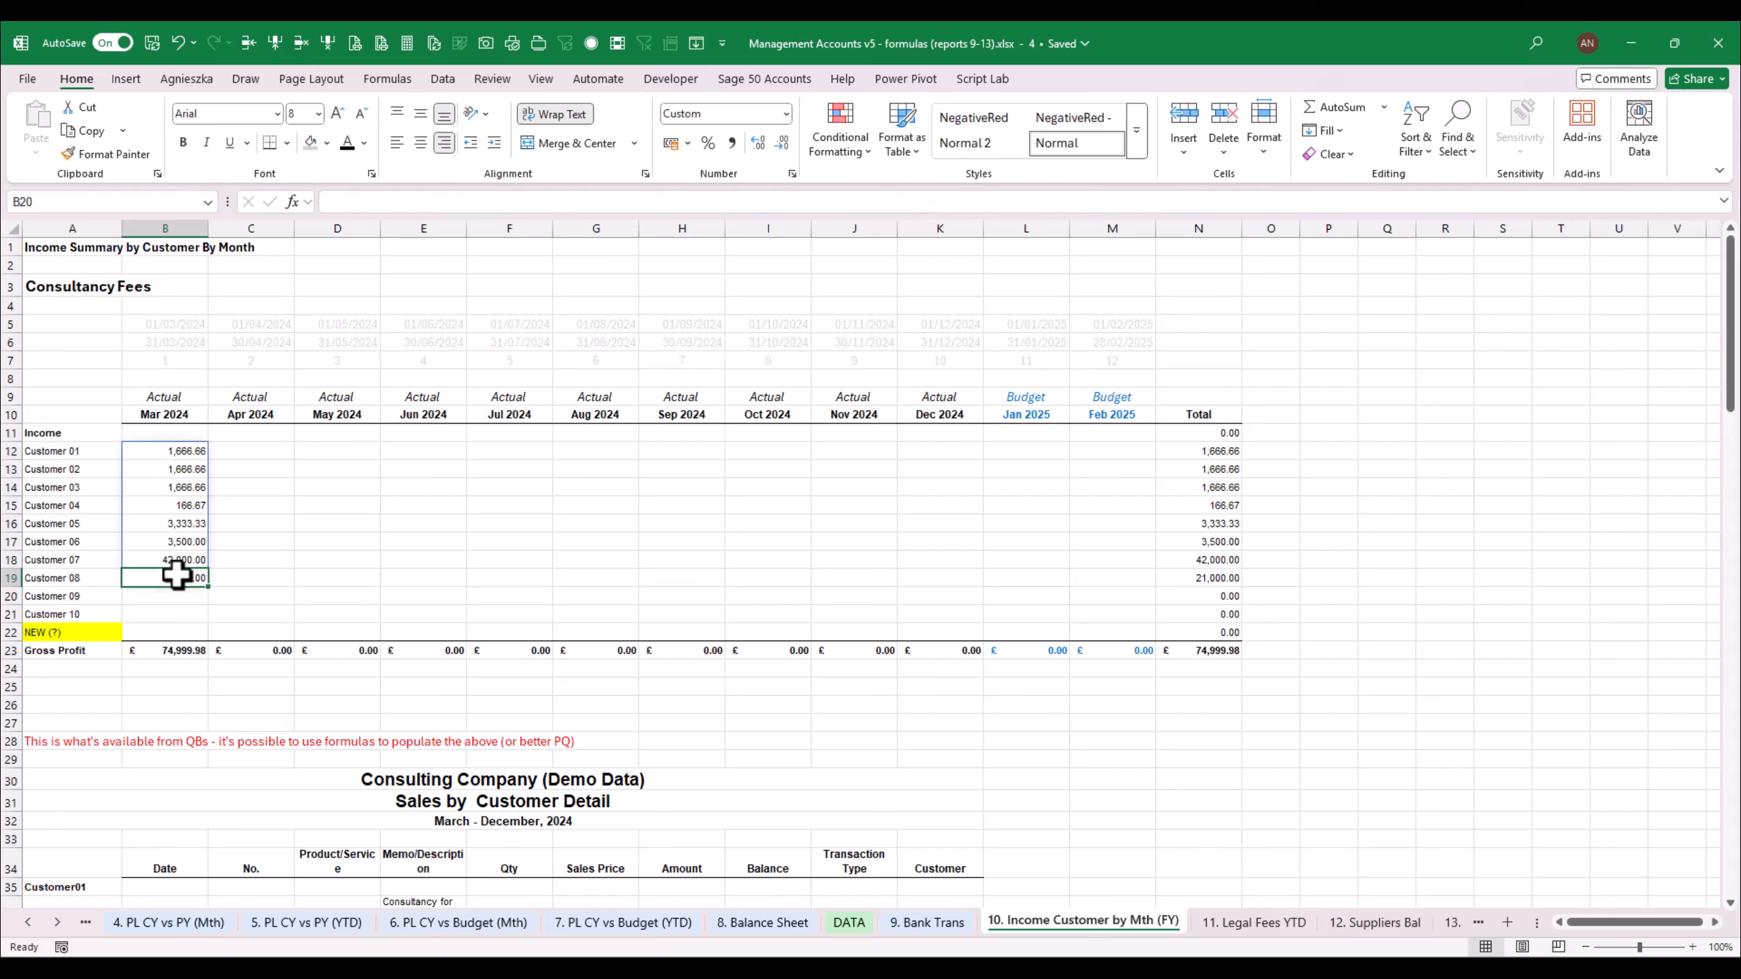
click(172, 524)
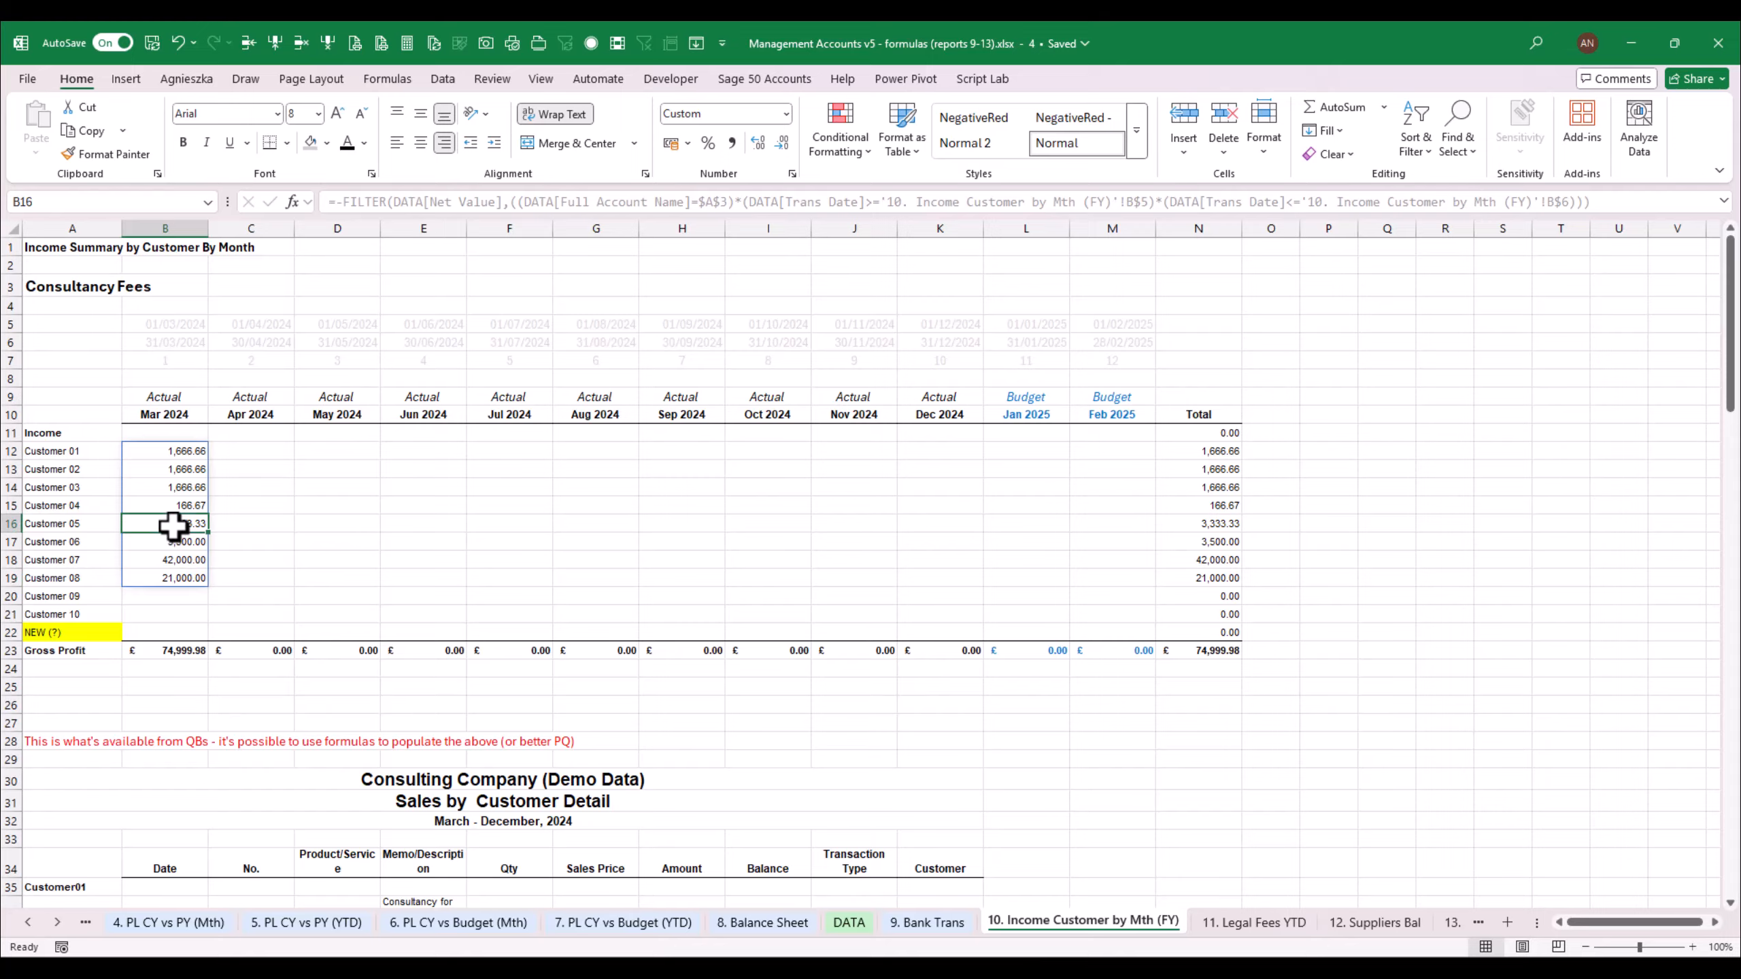
click(74, 545)
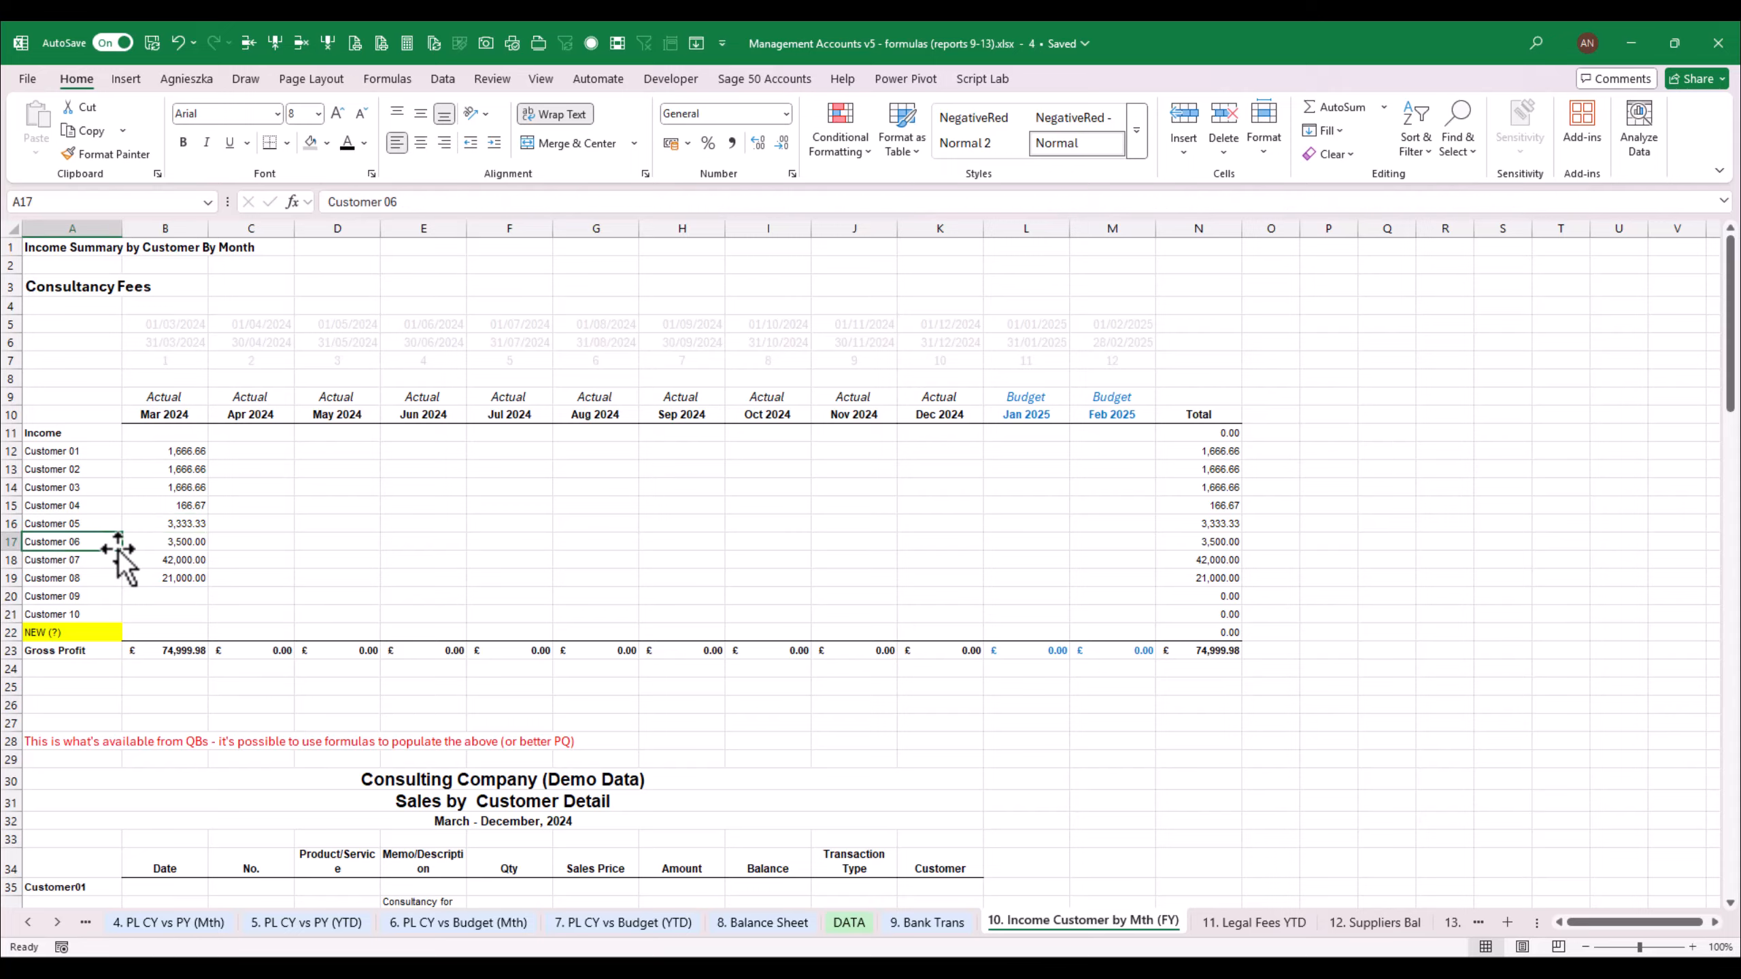
click(175, 561)
click(78, 613)
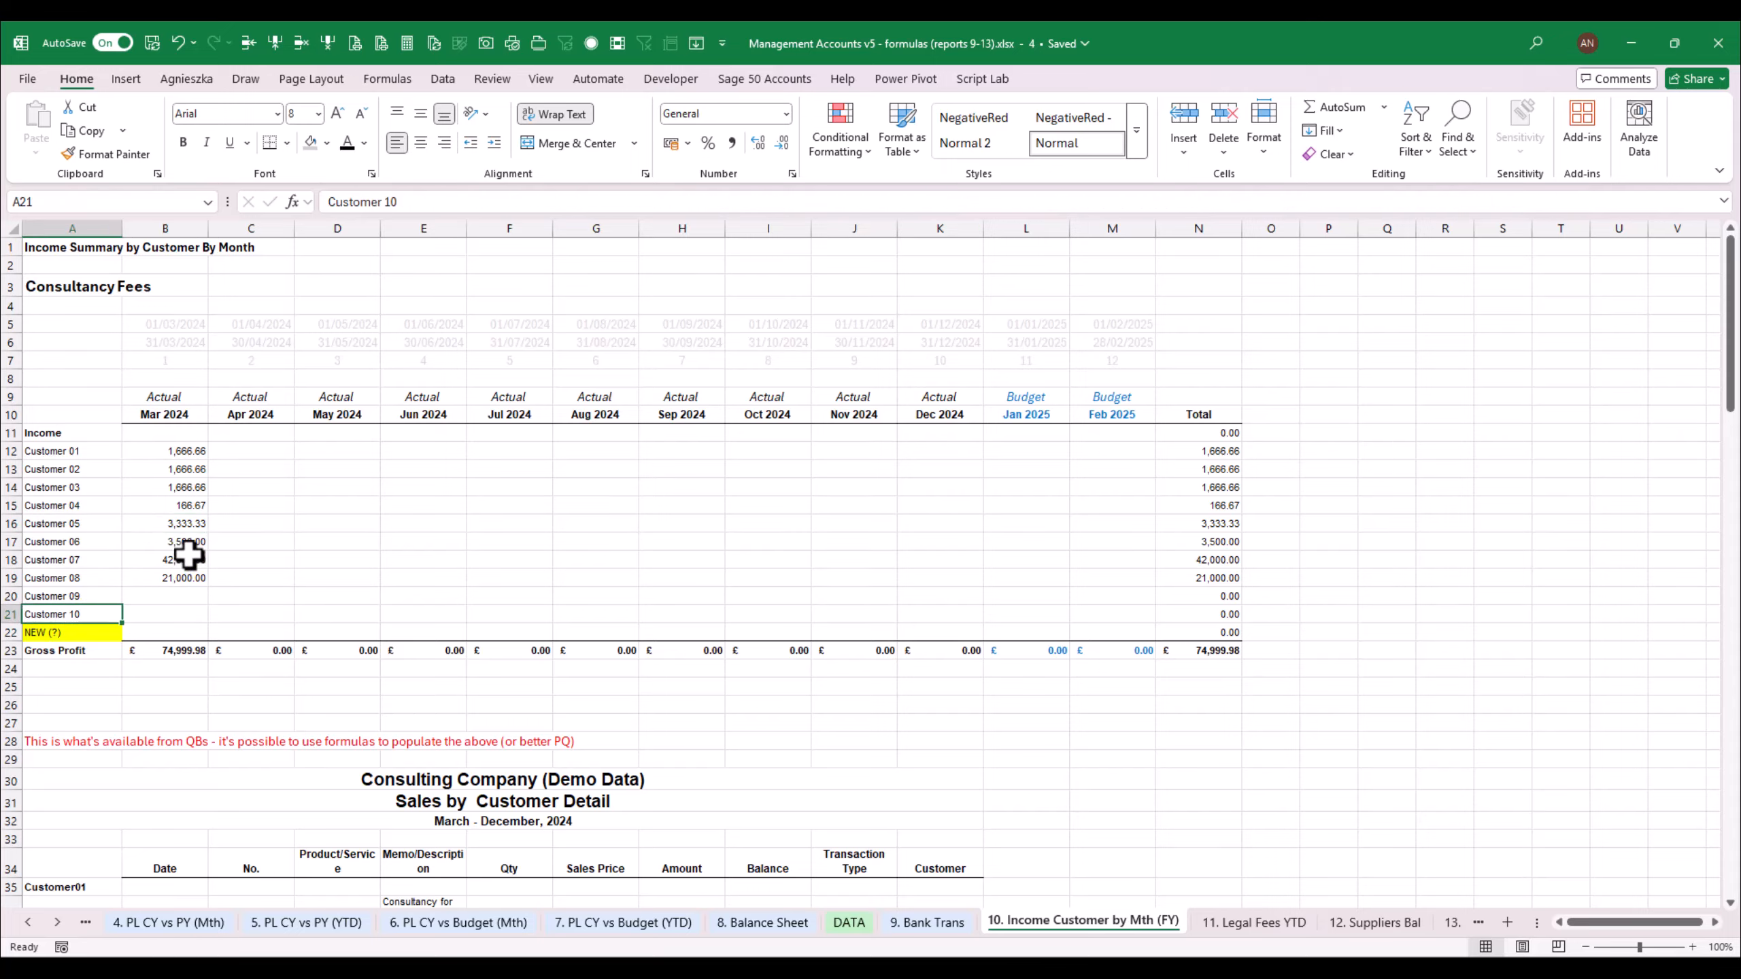
Delete the FILTER formula from B12 and expand the formula bar
click(182, 453)
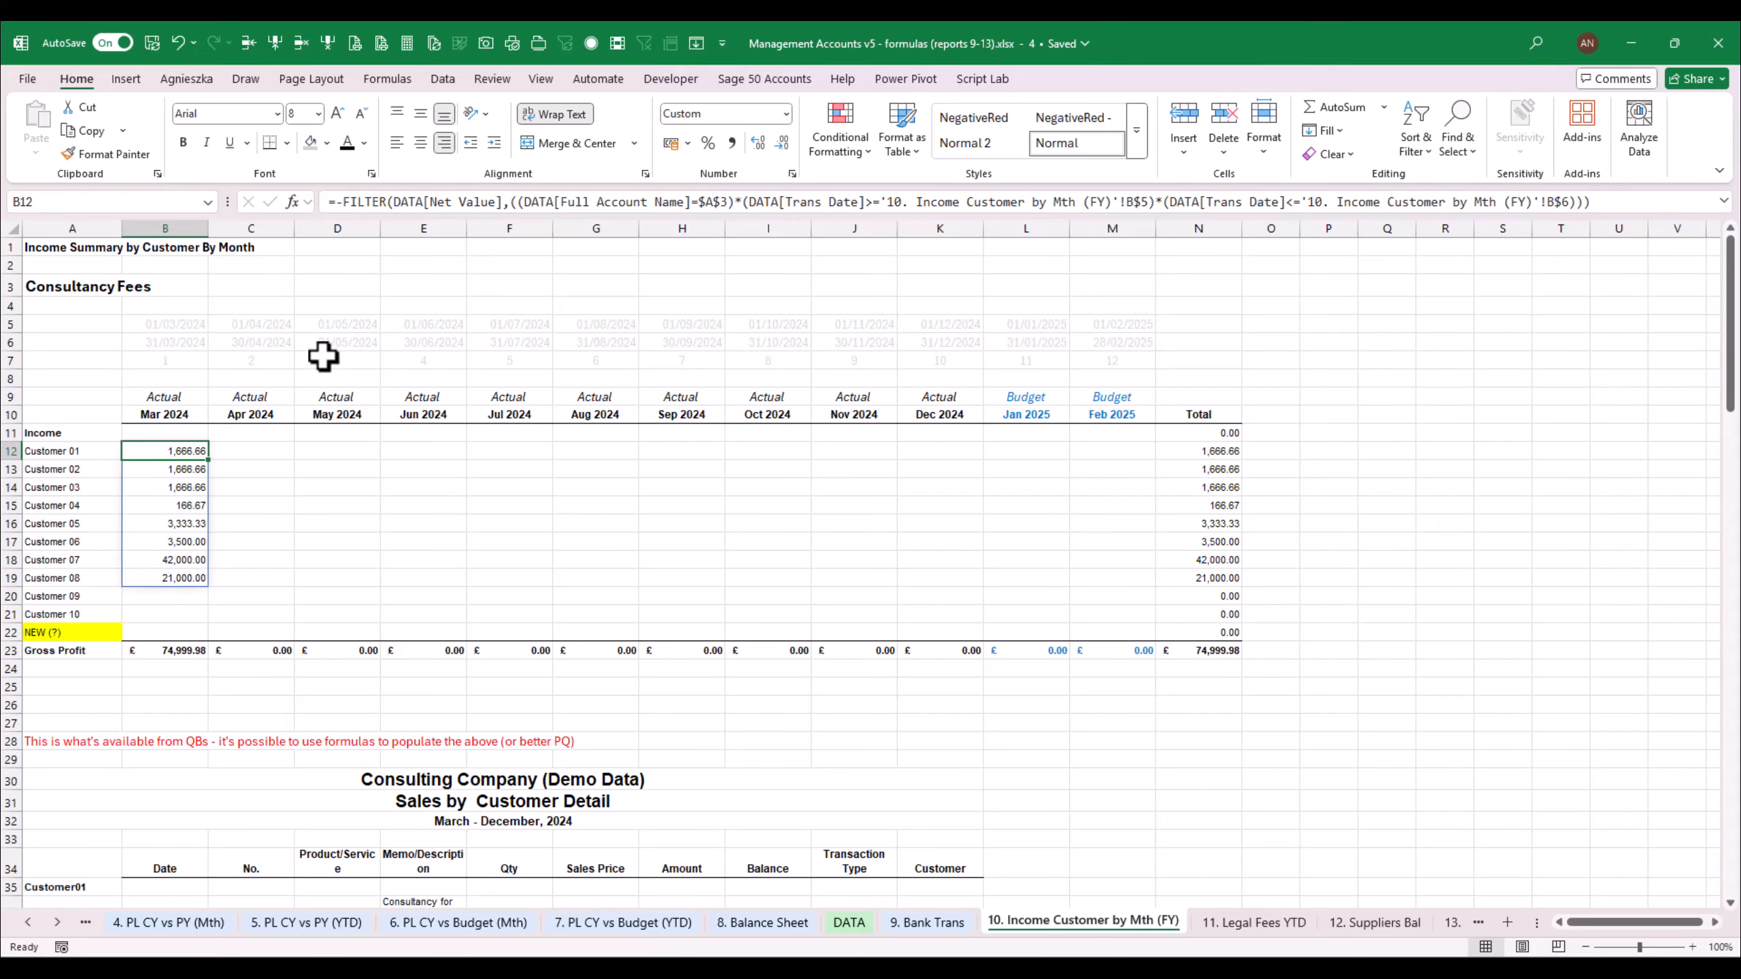
key(Delete)
key(ctrl+shift+u)
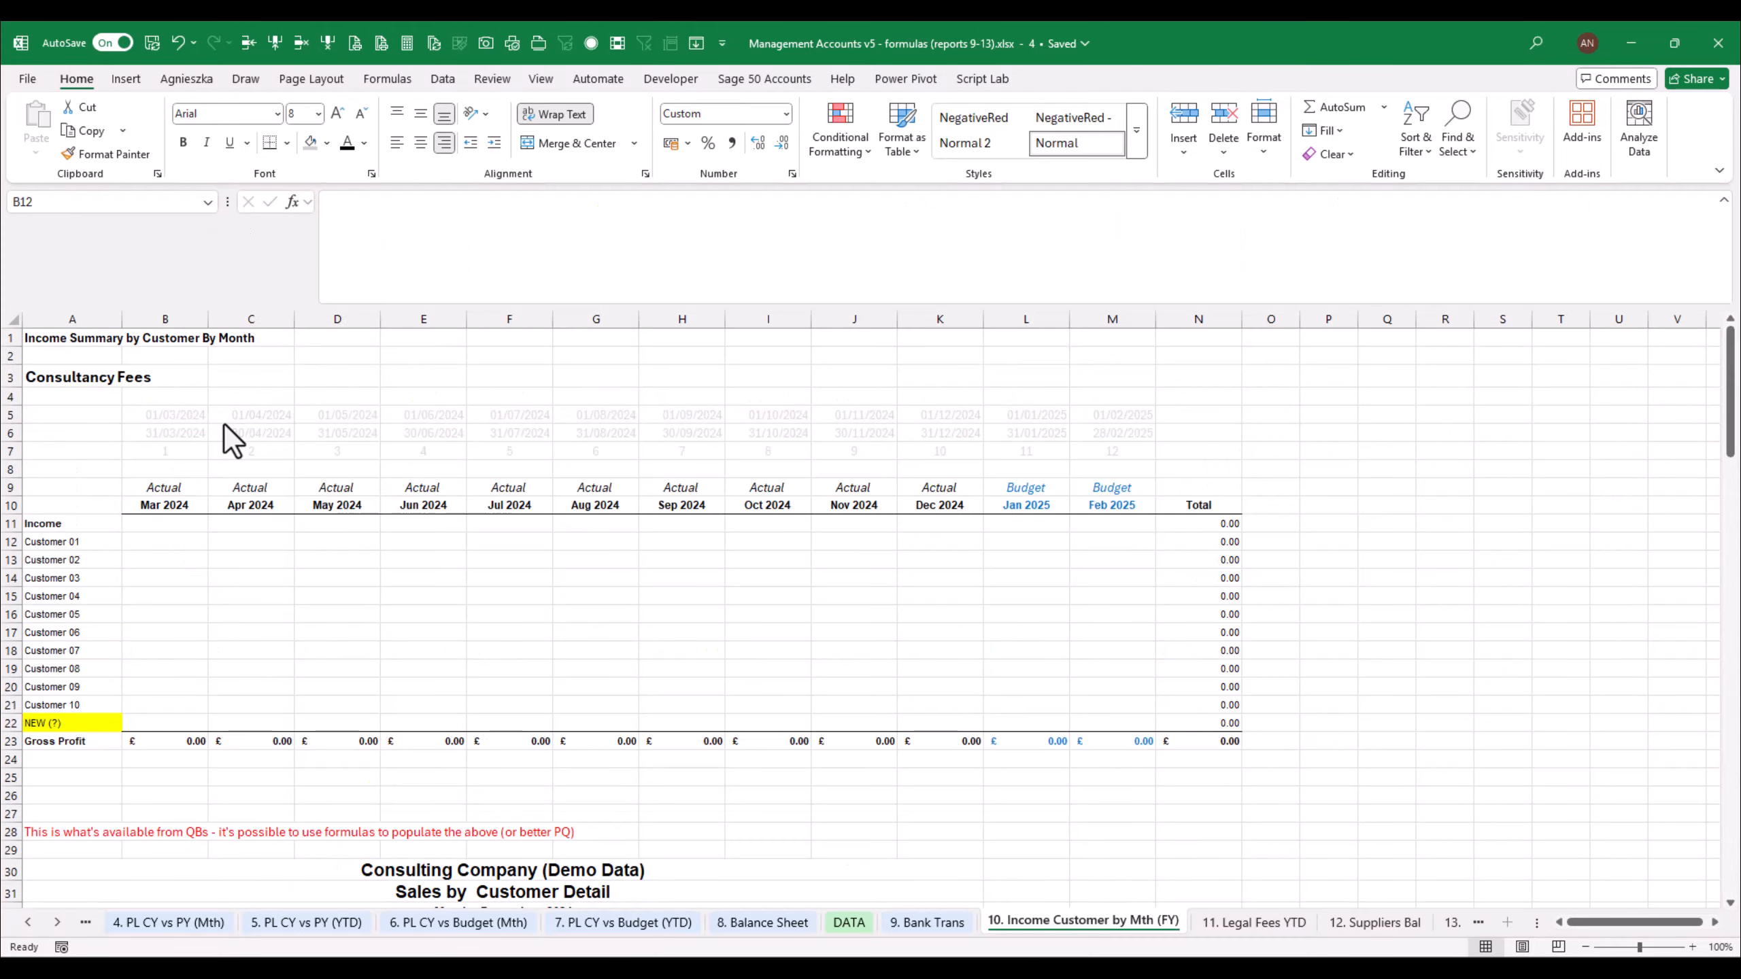
Start a SUMIFS formula in B12 with DATA[Net Value] as the sum range
click(165, 546)
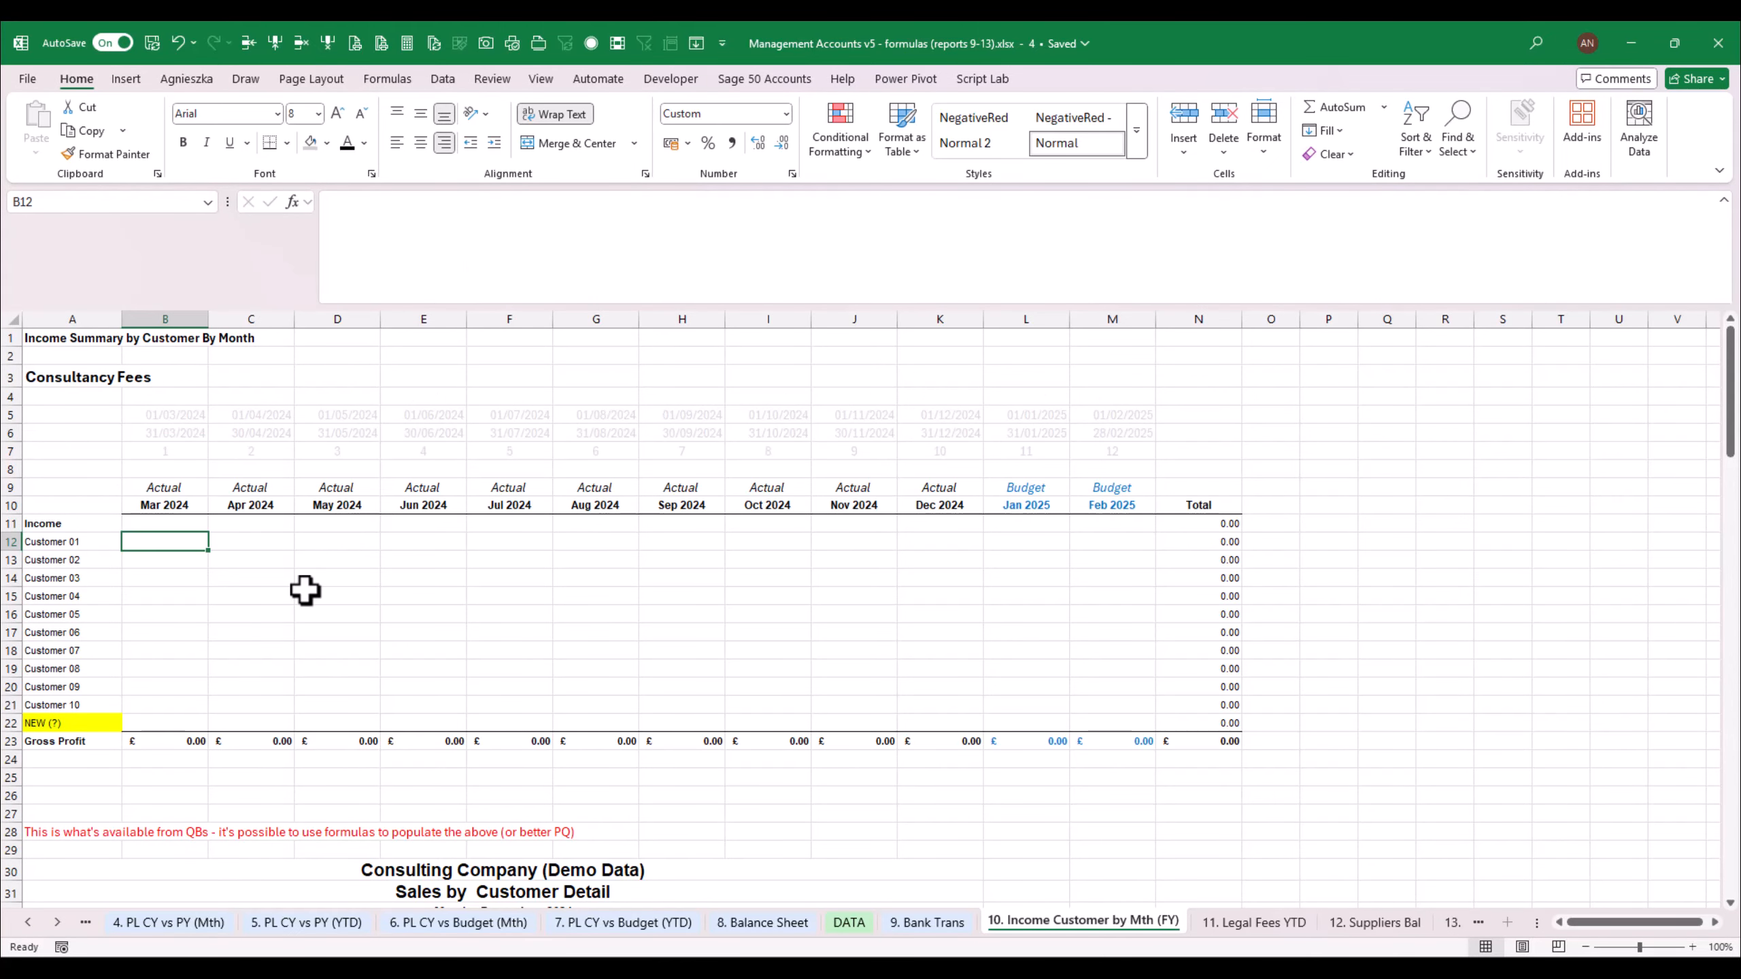
text(=sumifs)
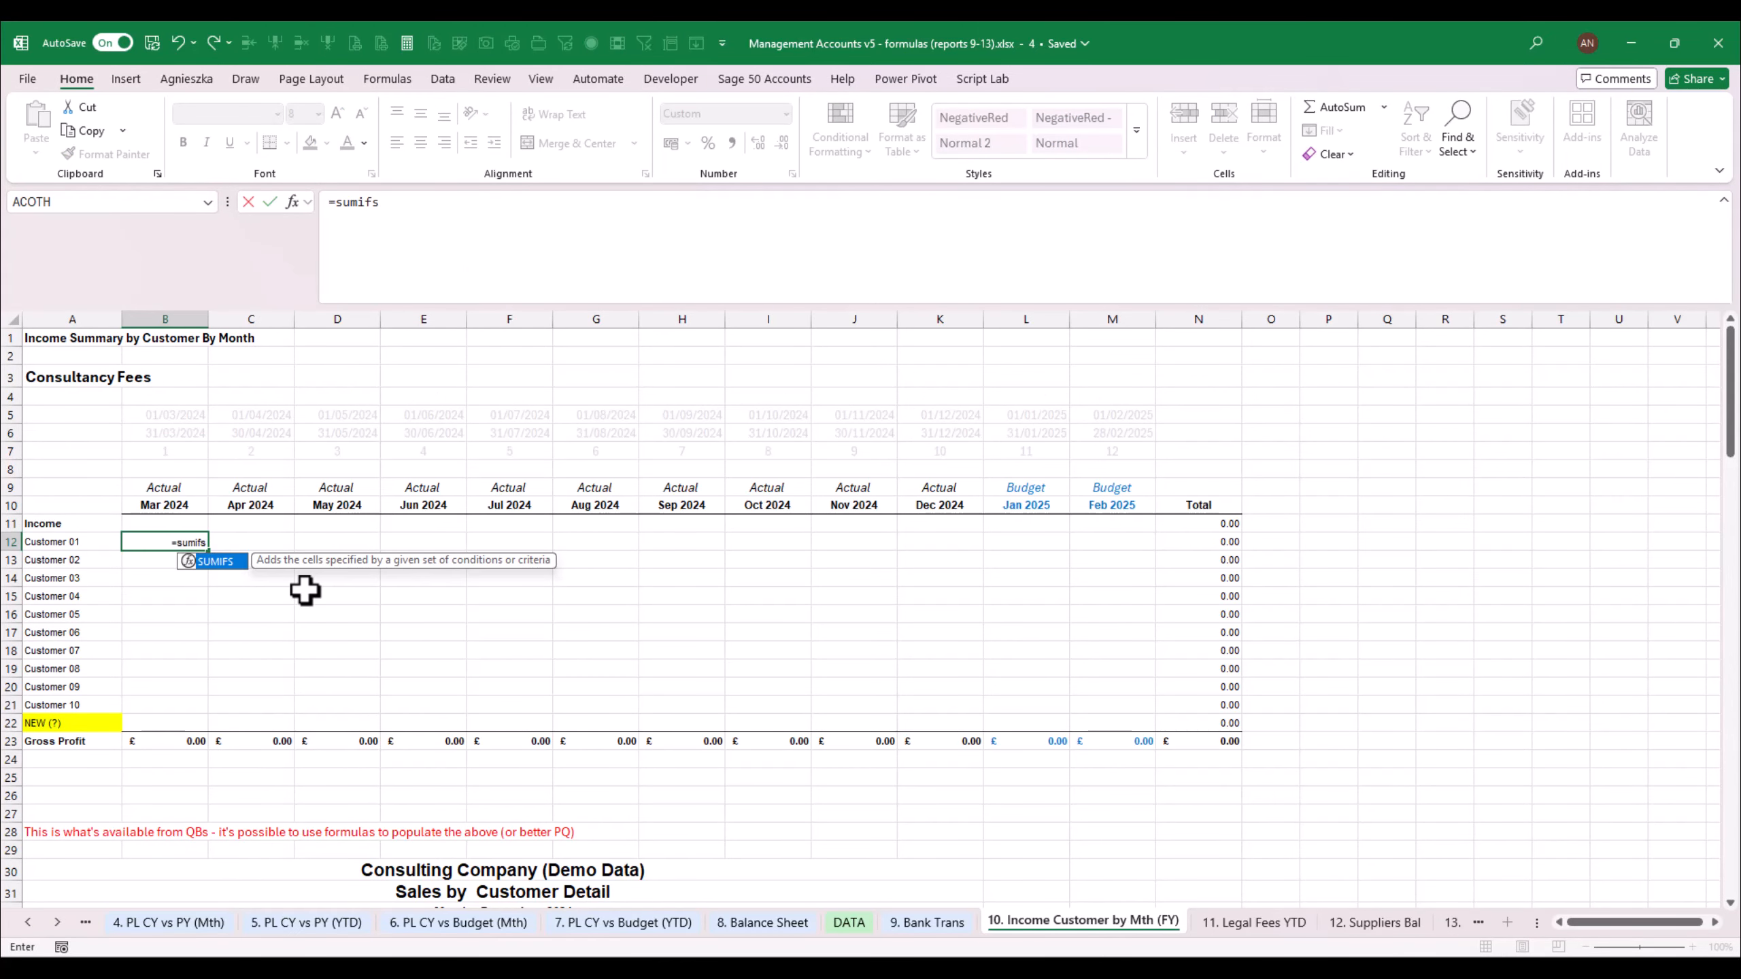
key(Tab)
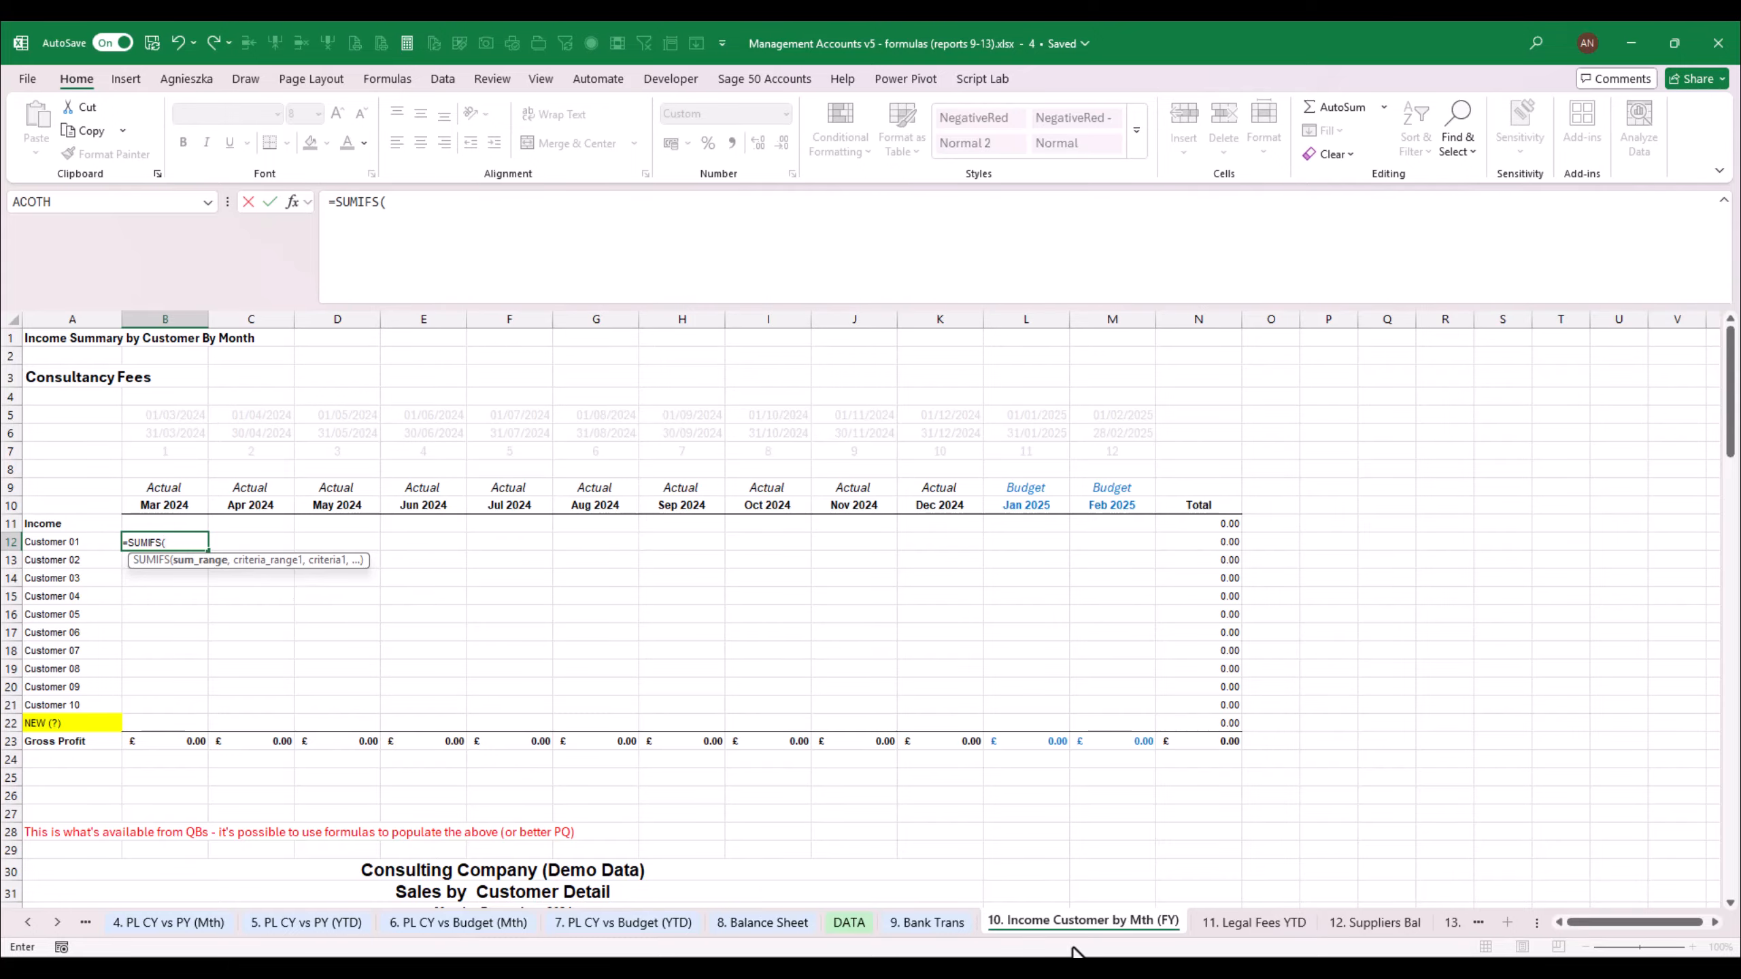
click(848, 922)
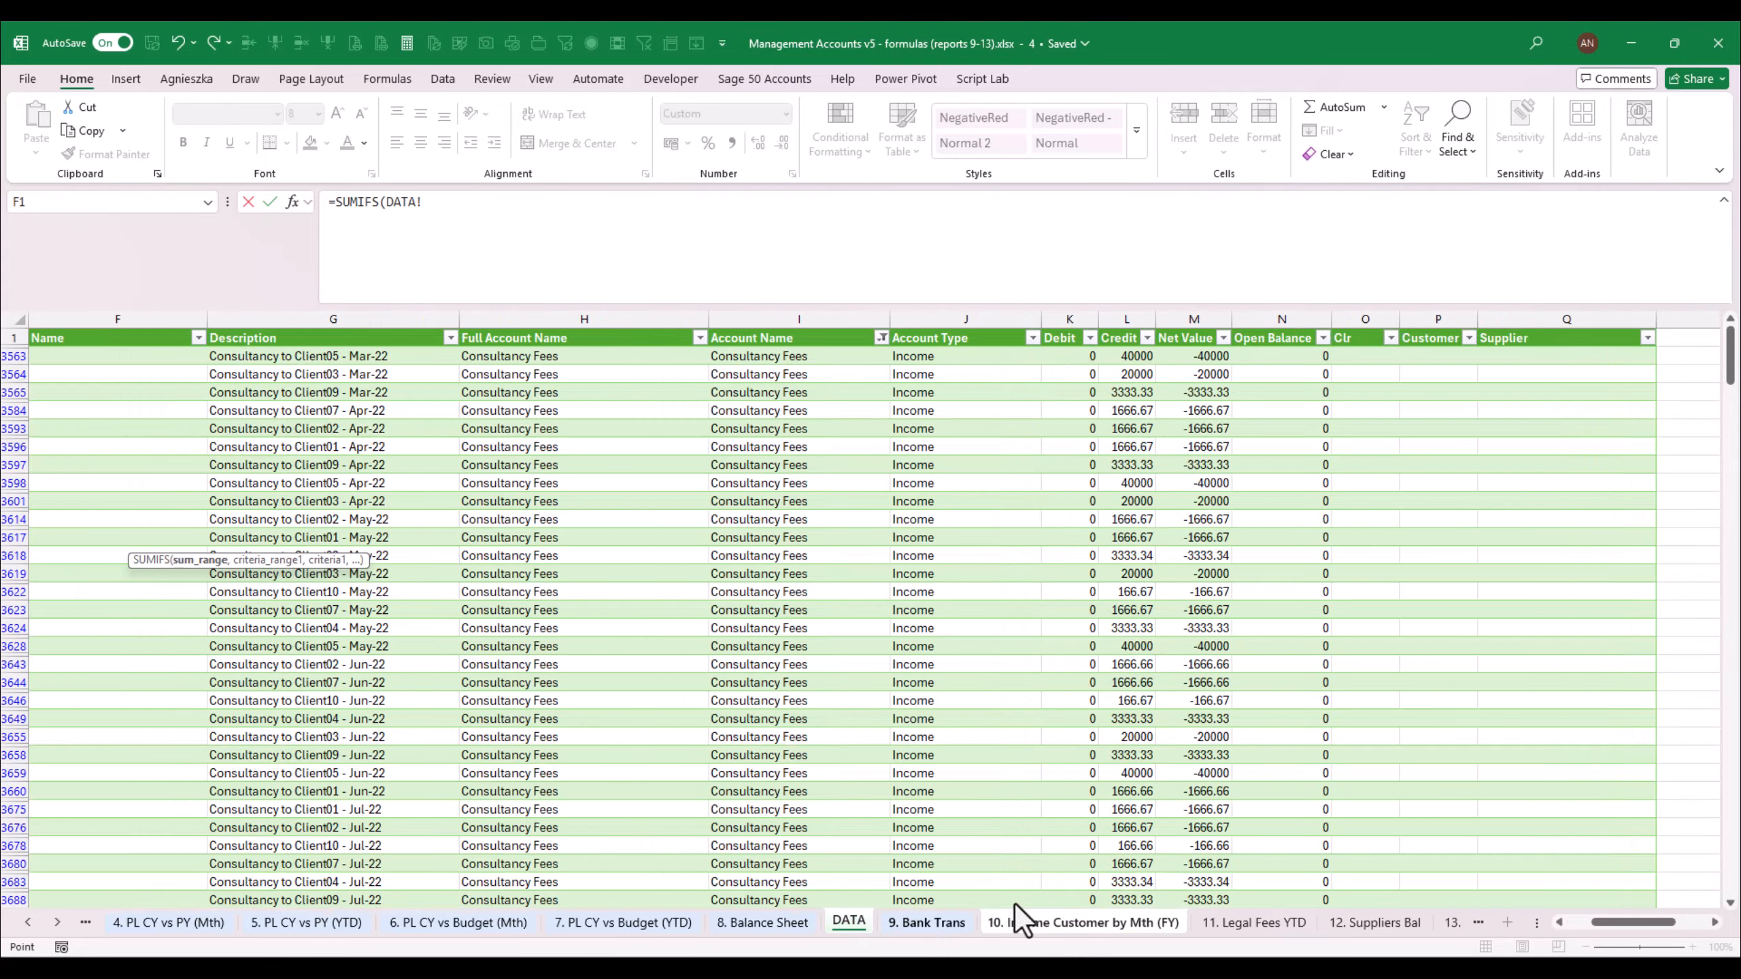
click(1201, 331)
text(,)
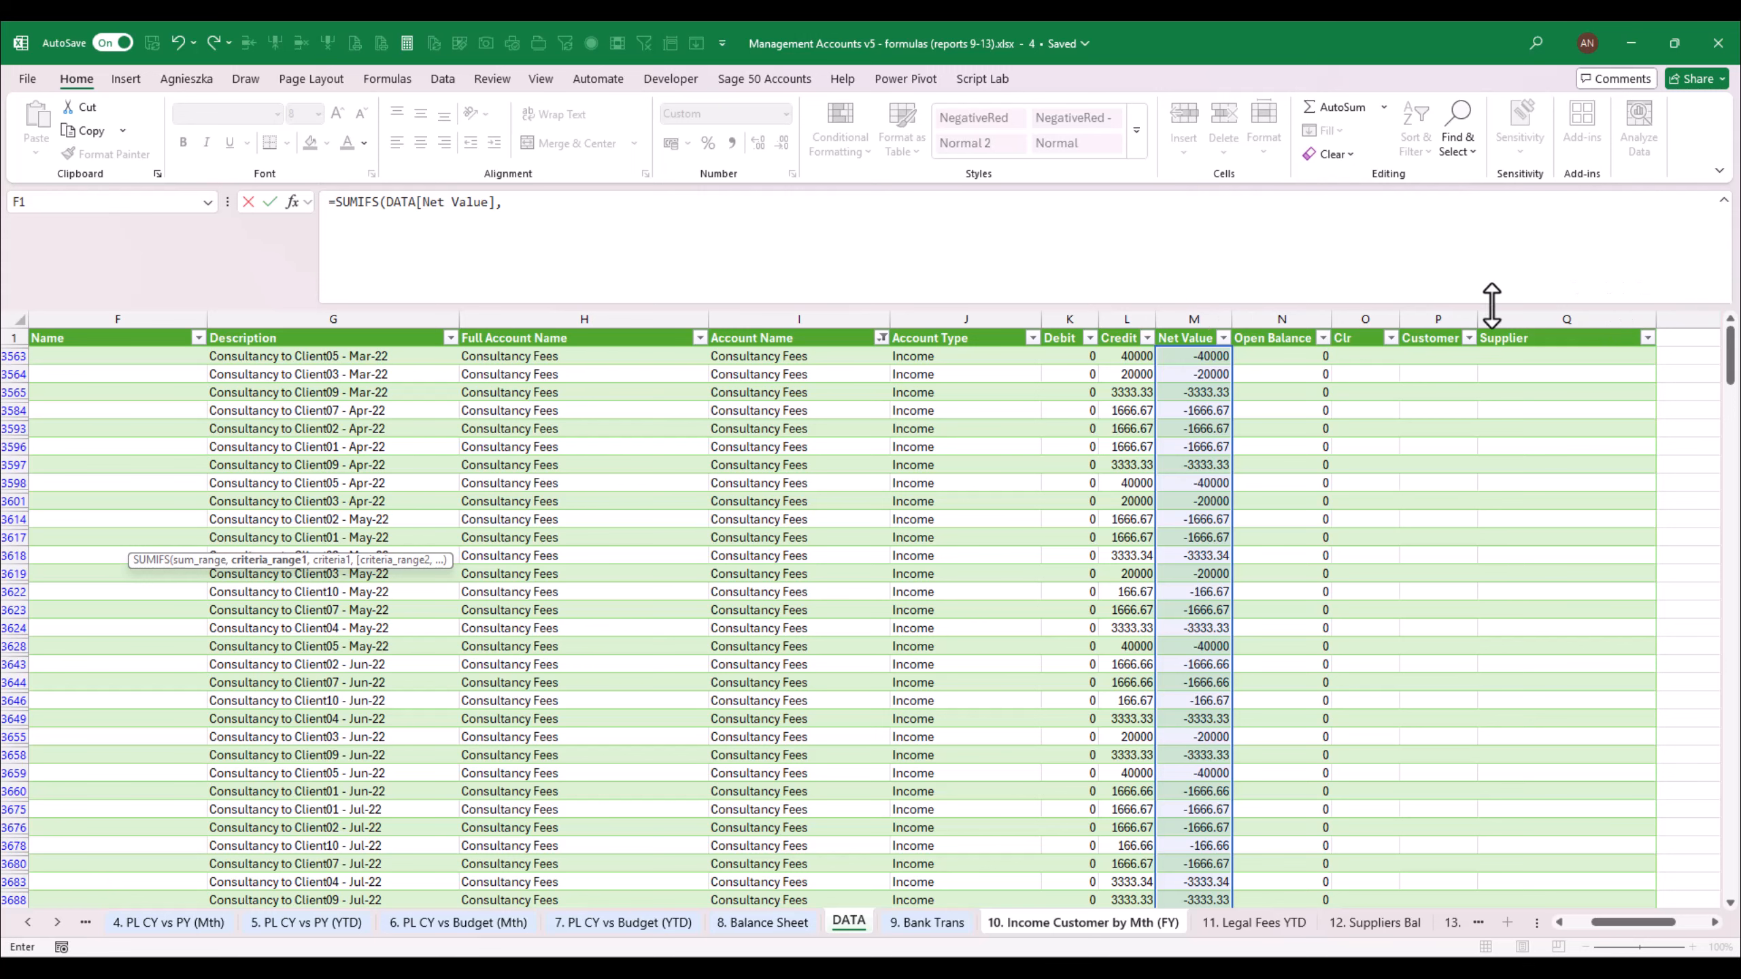
Add the first SUMIFS criterion, matching DATA[Account Name] to the account name in $A$3 of the income customer sheet
click(803, 321)
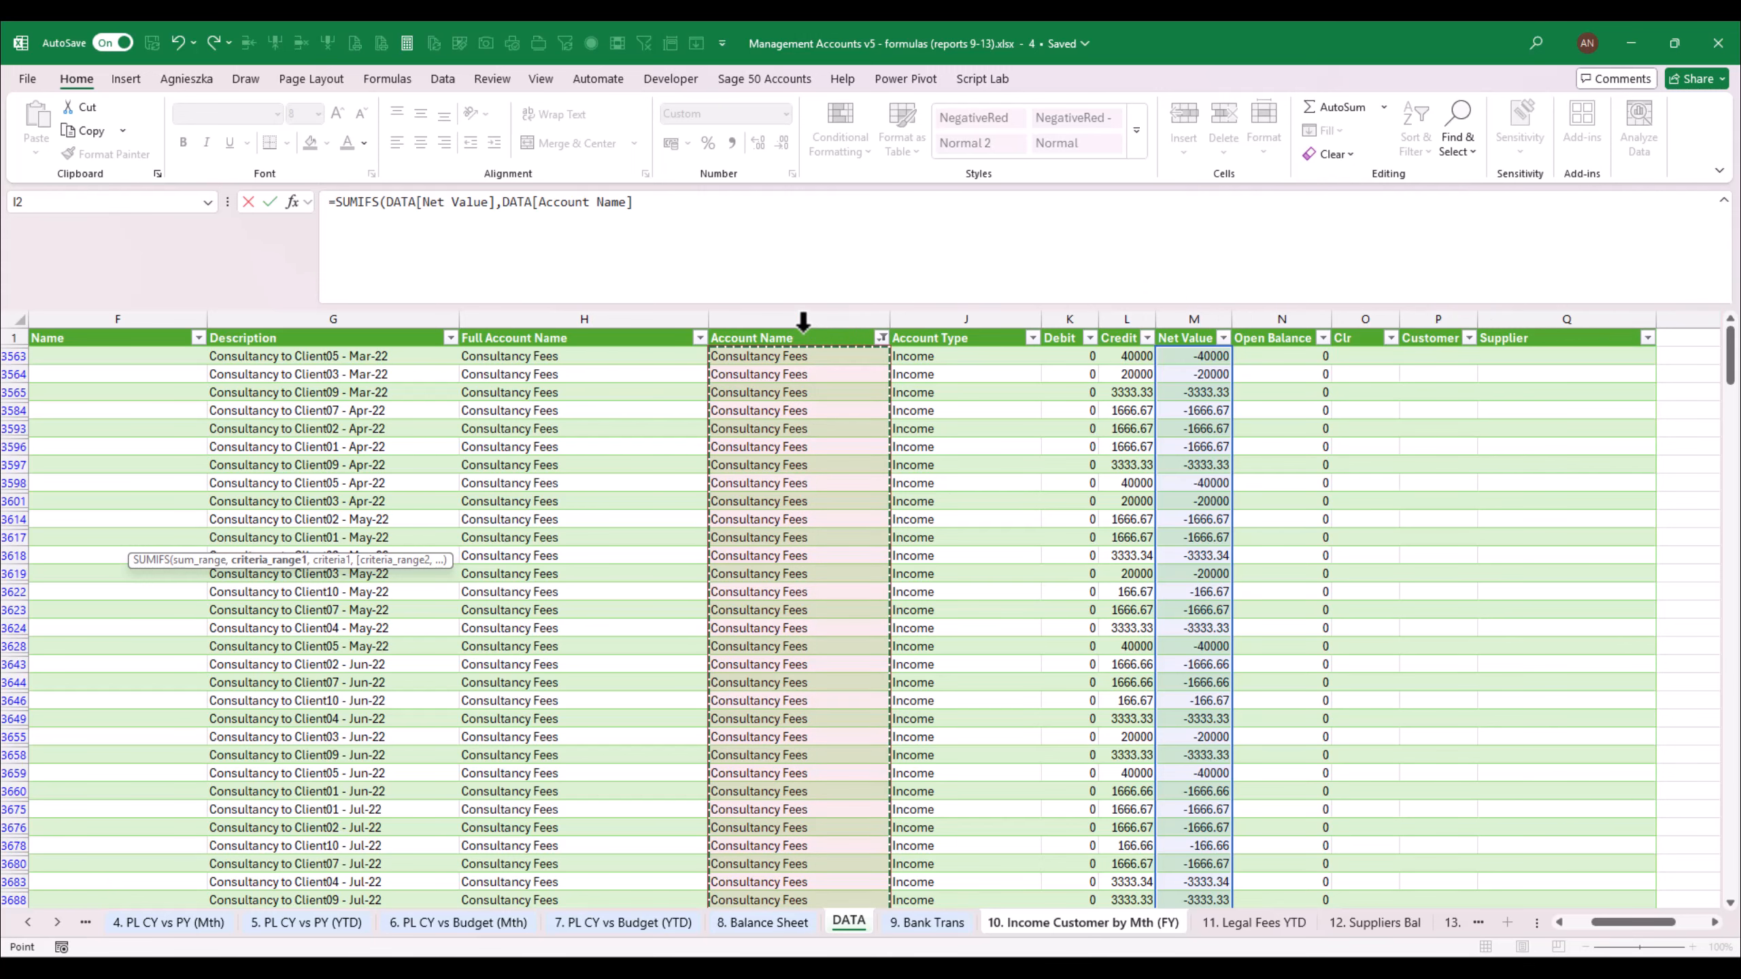
text(,)
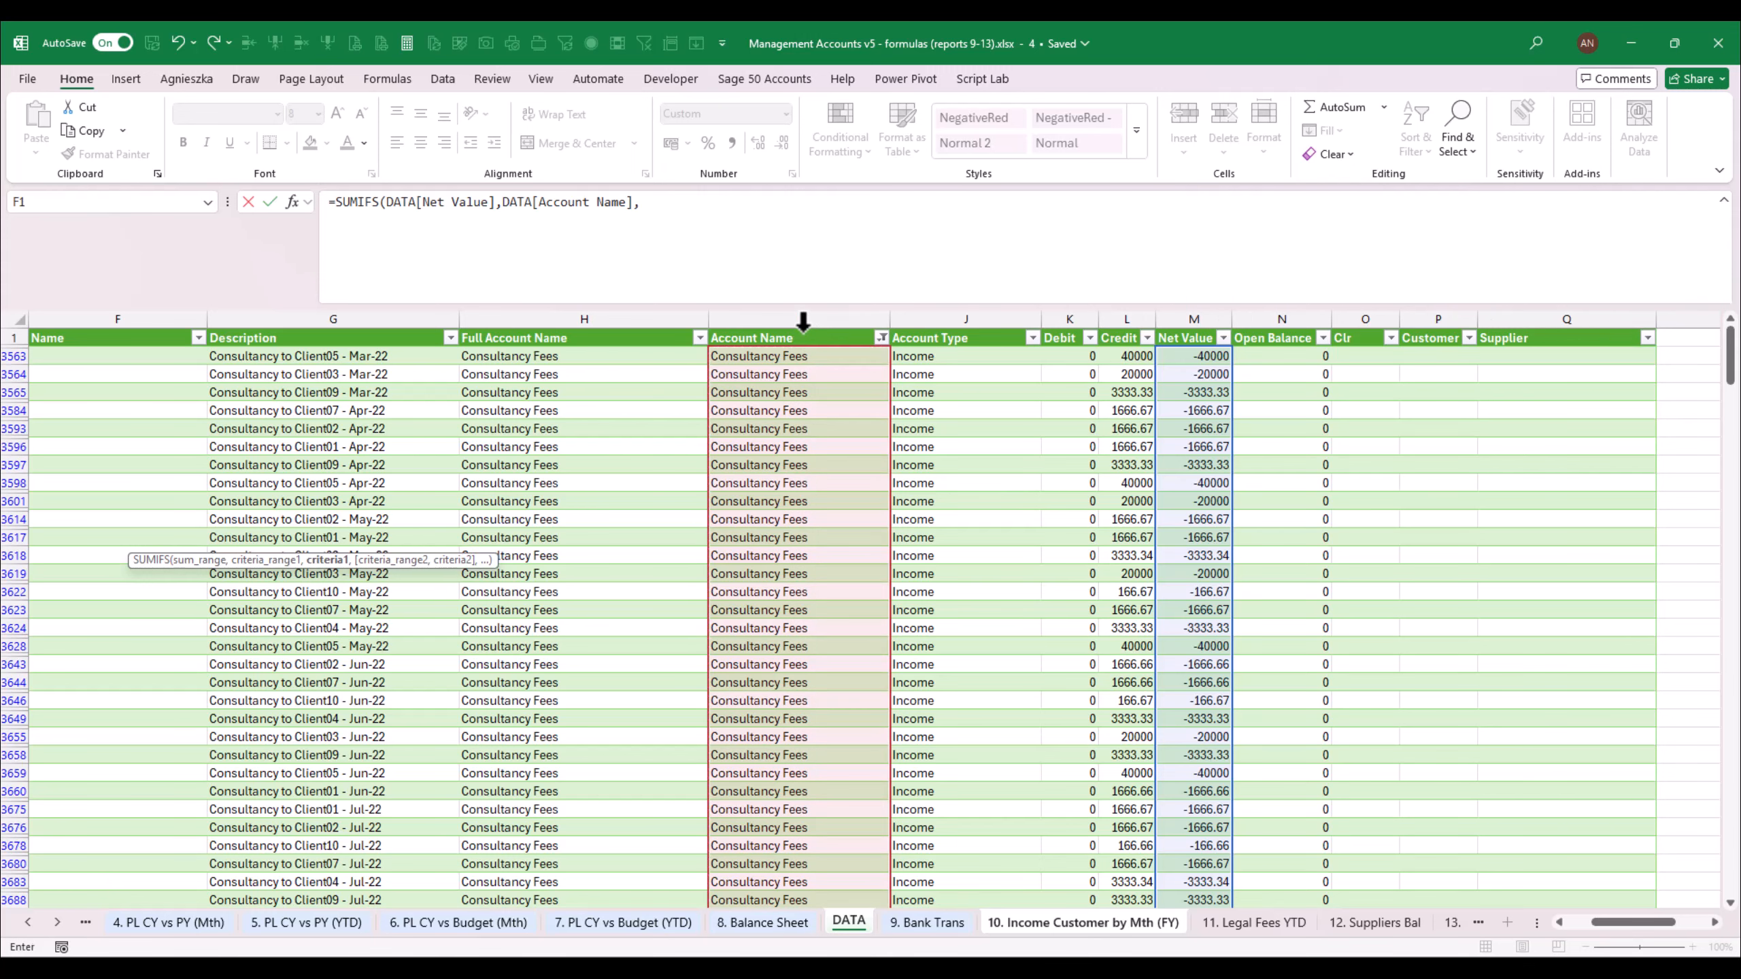
click(1069, 926)
click(82, 374)
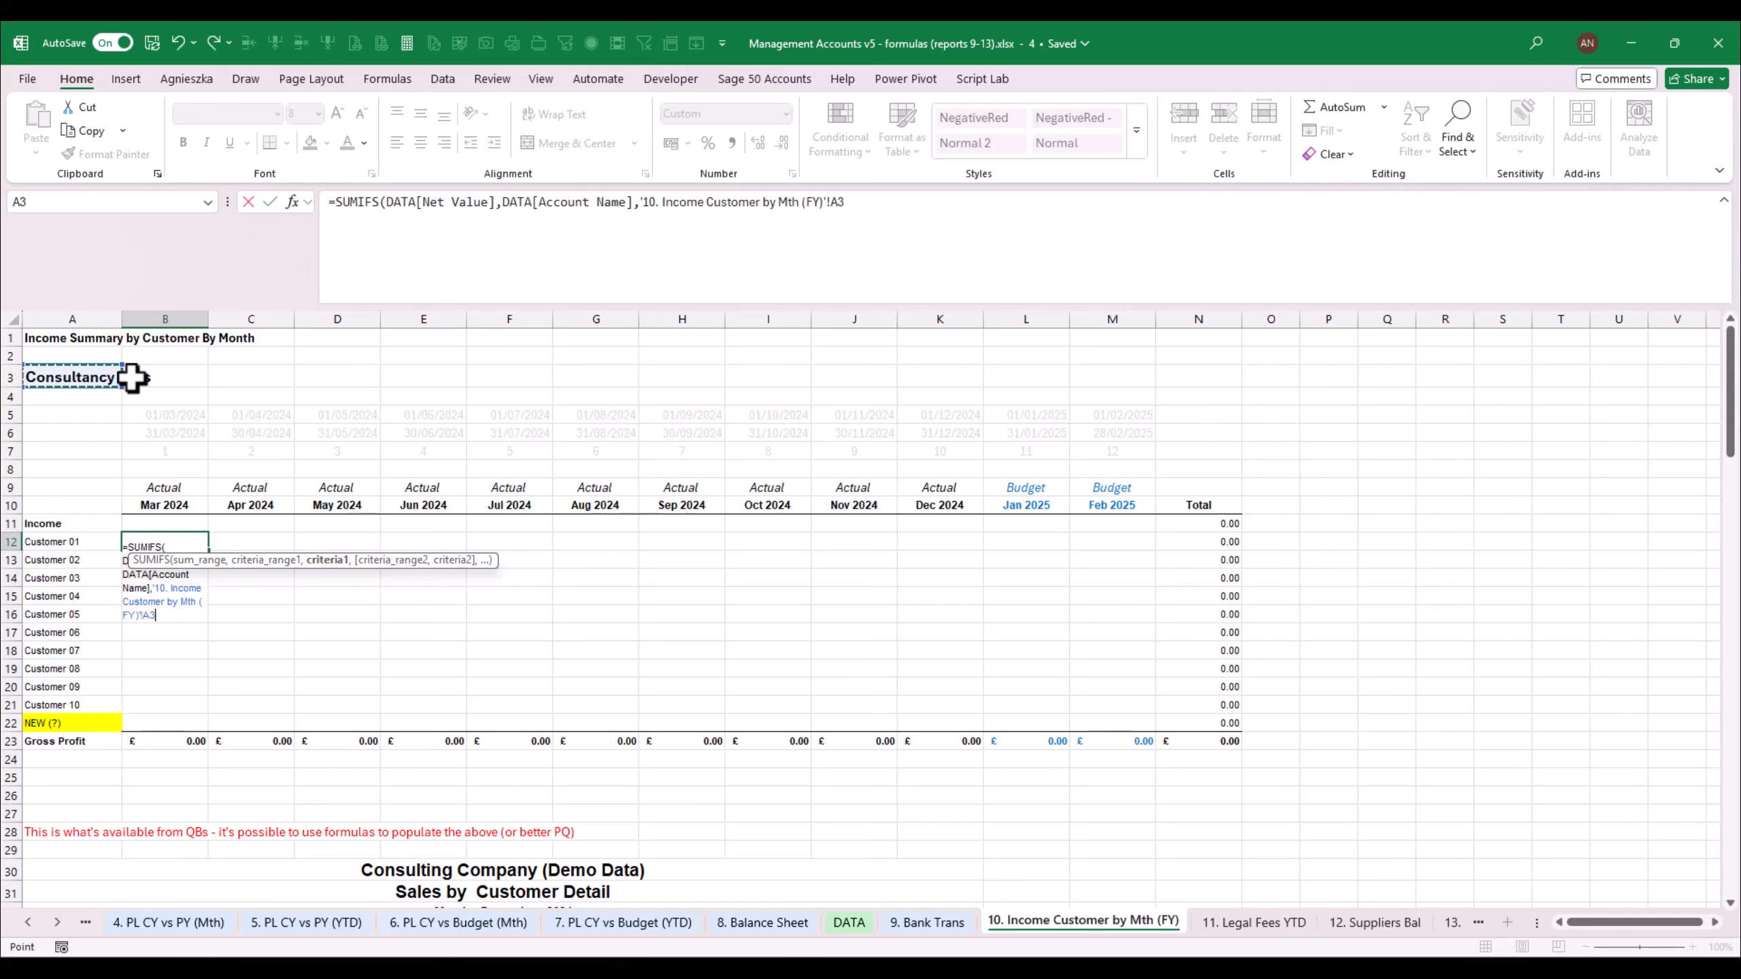
click(903, 200)
text(,)
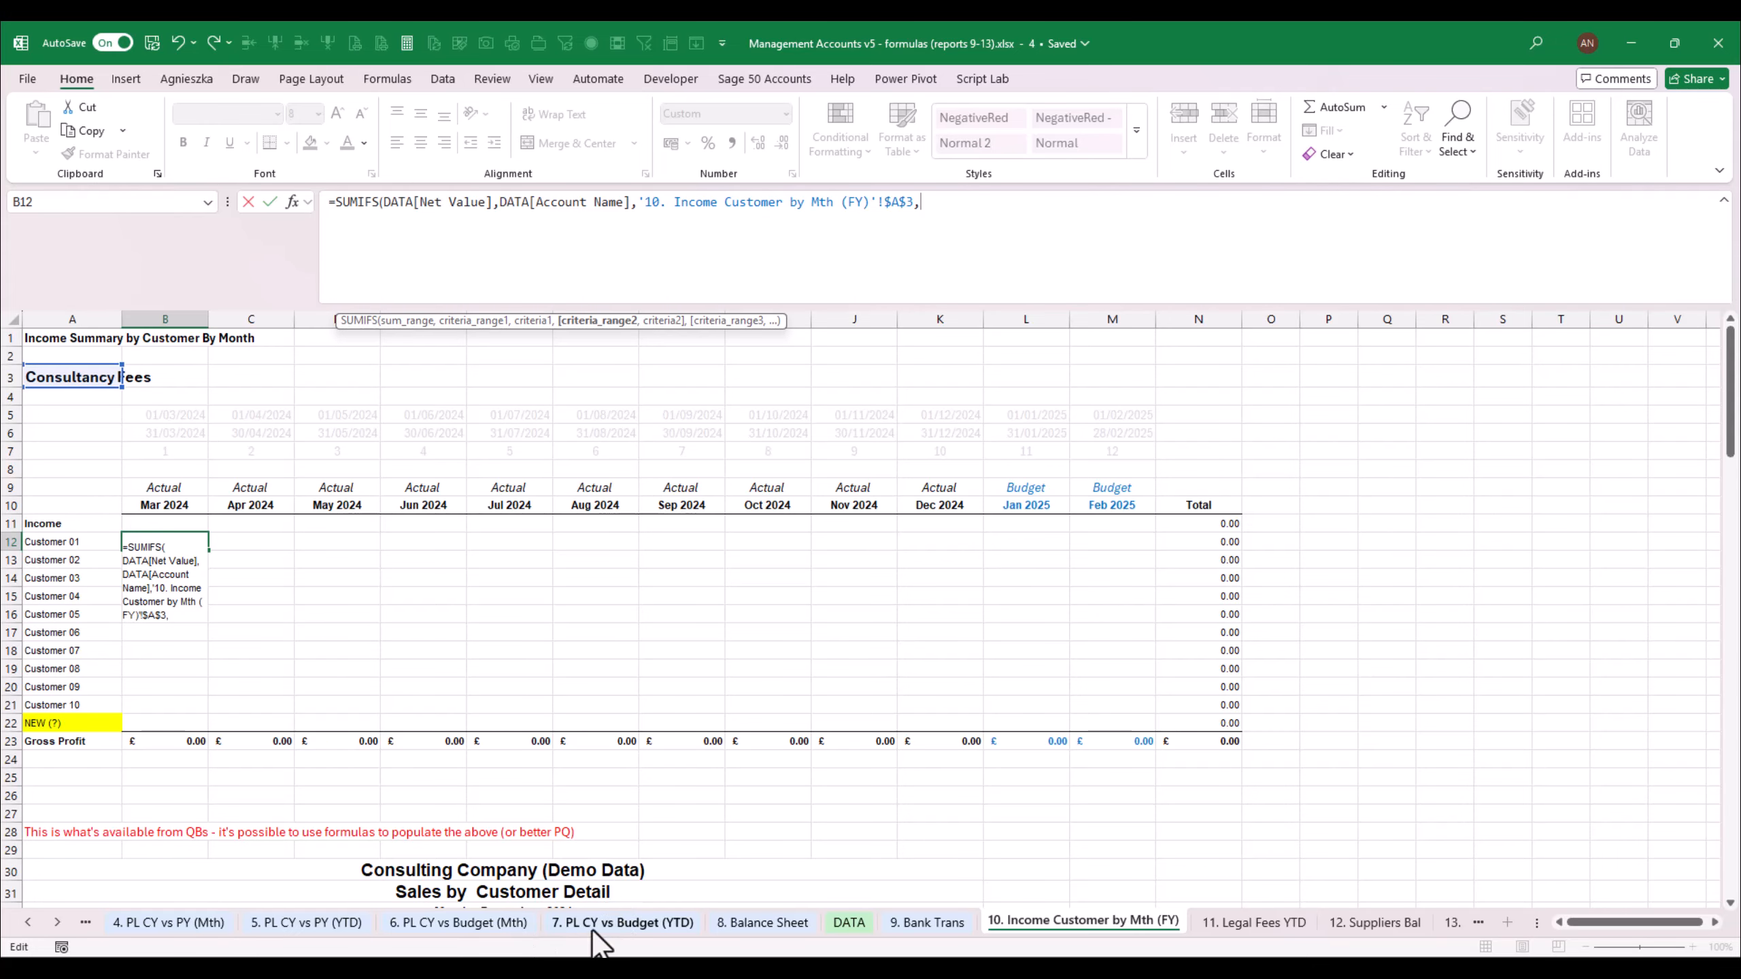
Add a second SUMIFS criterion requiring DATA[Trans Date] to be ">="& the month start date in B$5 of the income customer sheet
click(850, 923)
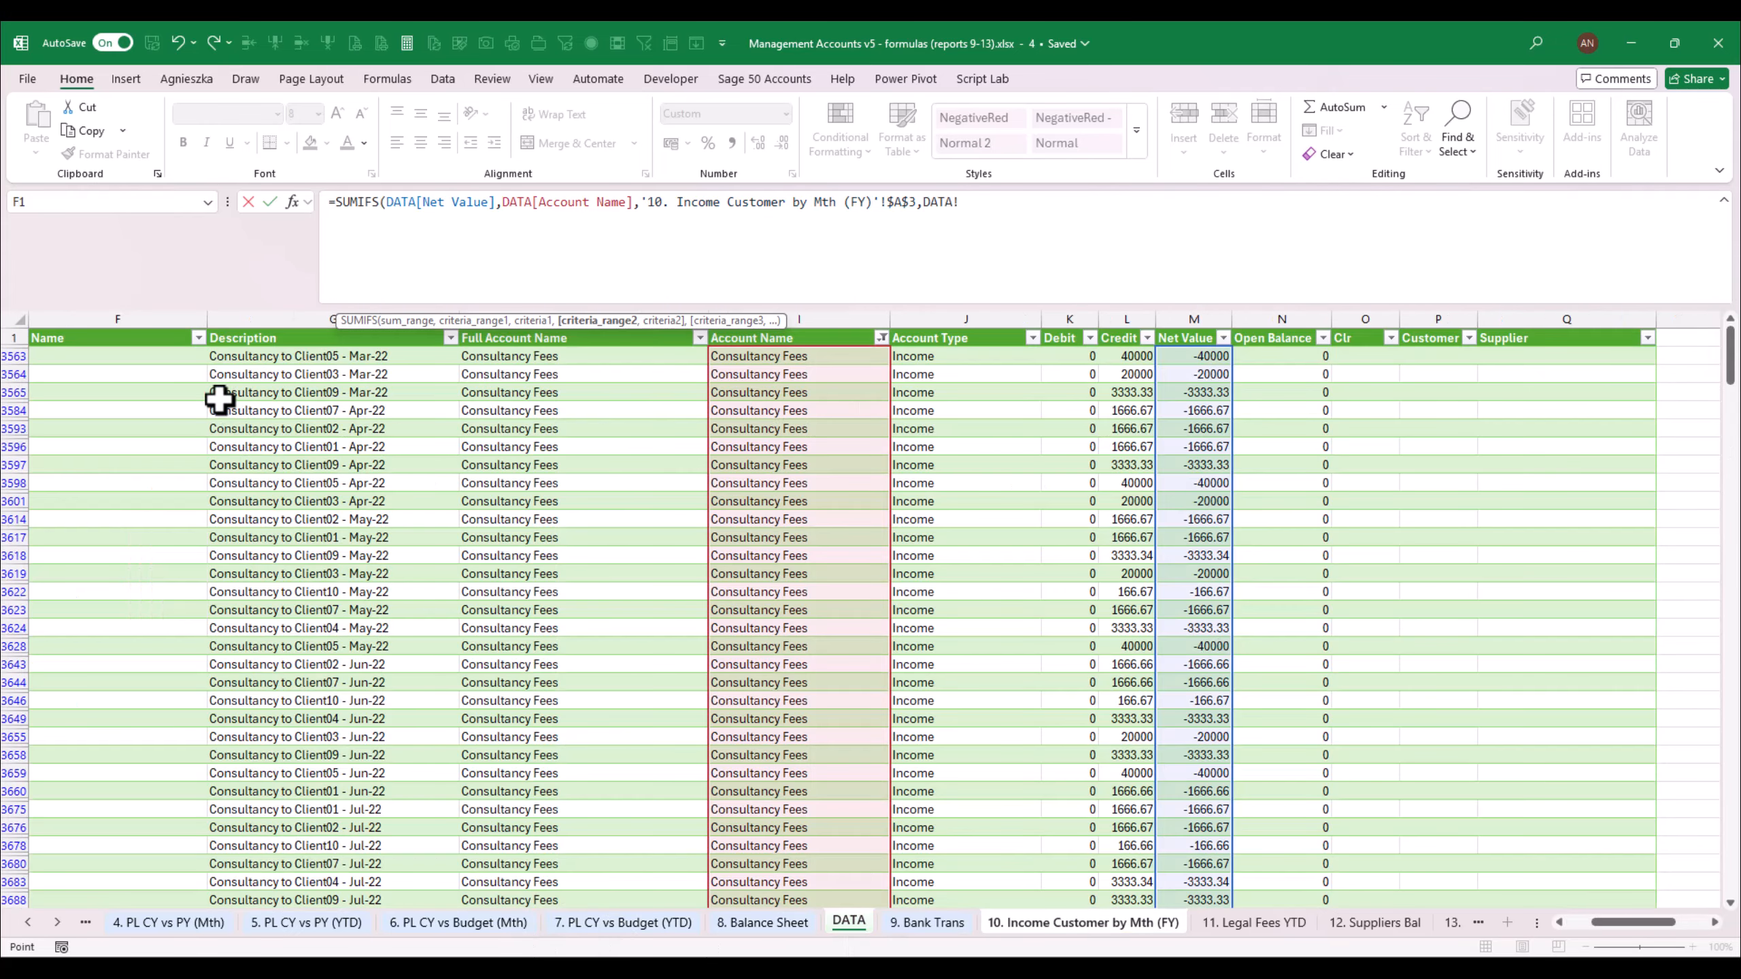
click(1577, 922)
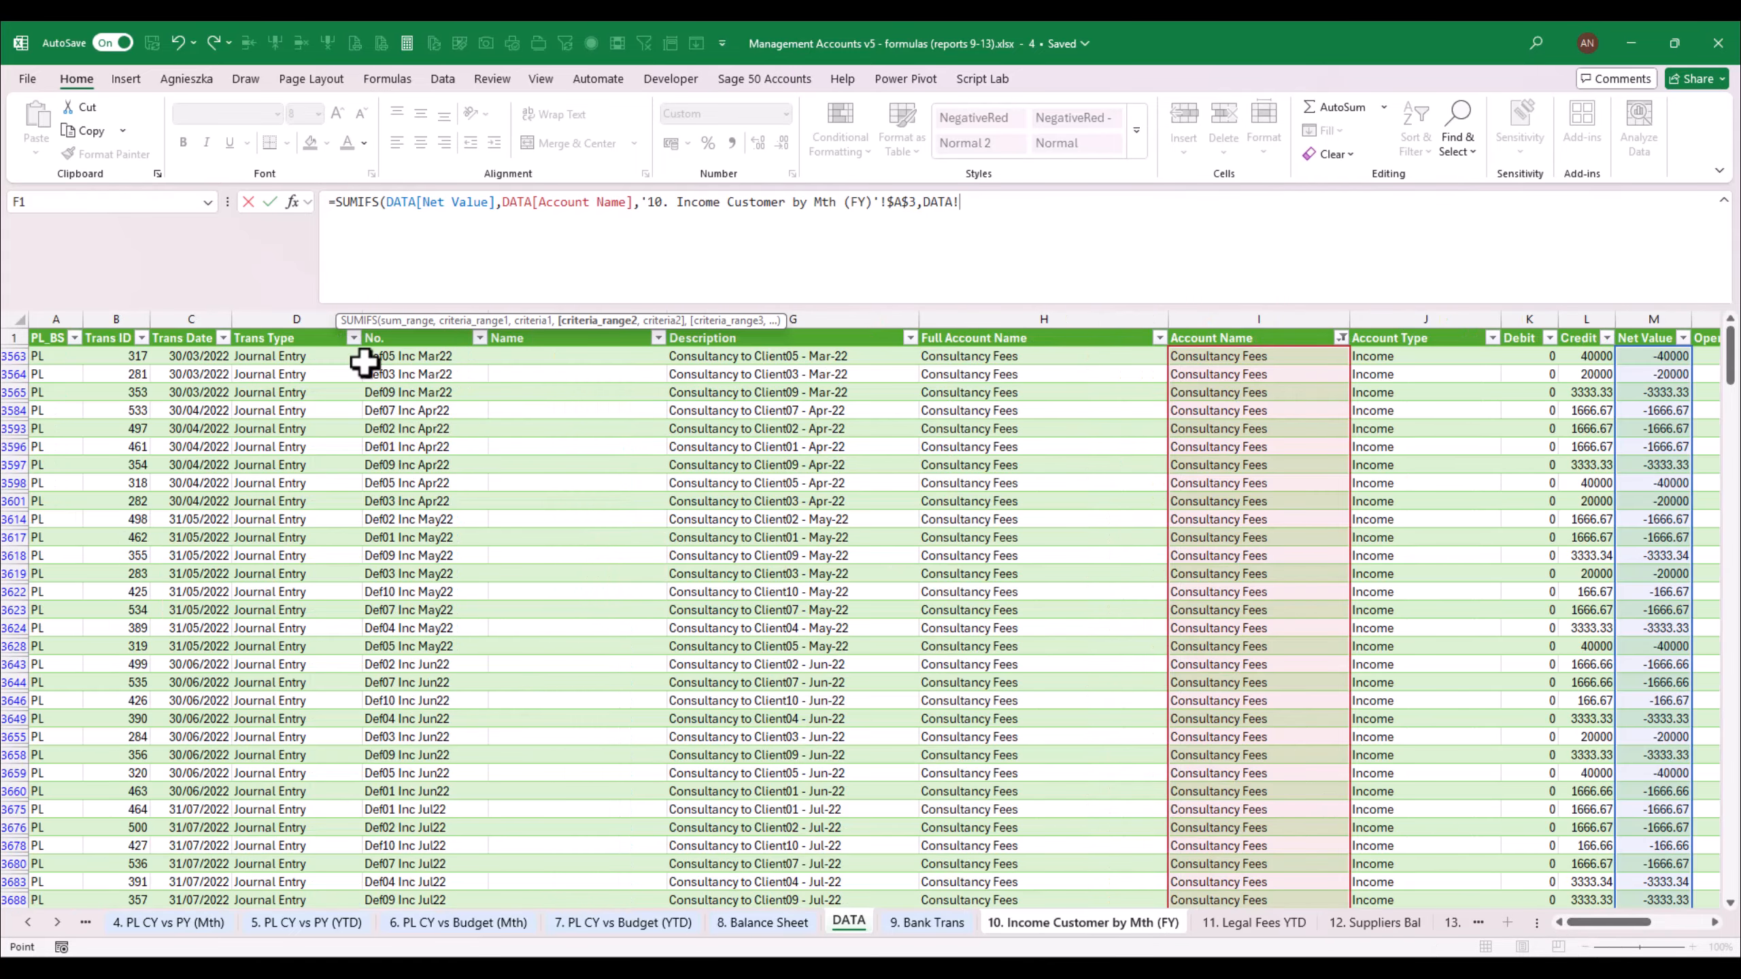
click(191, 329)
text(,">="&)
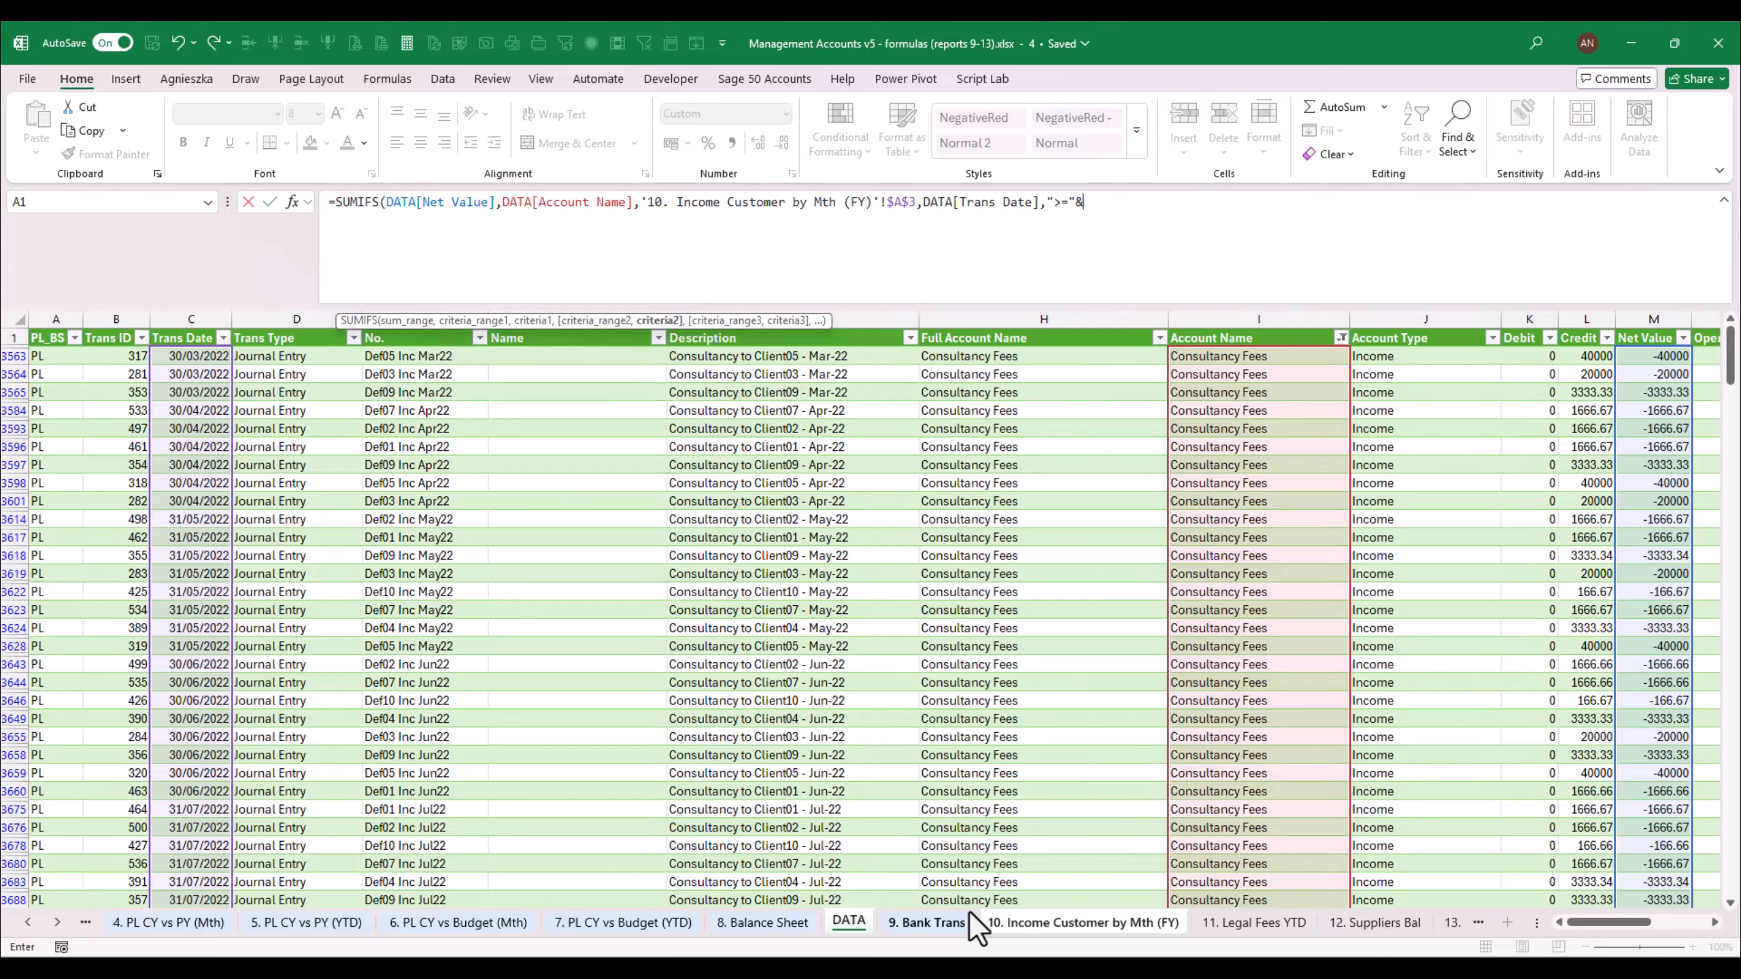
click(1008, 922)
click(162, 414)
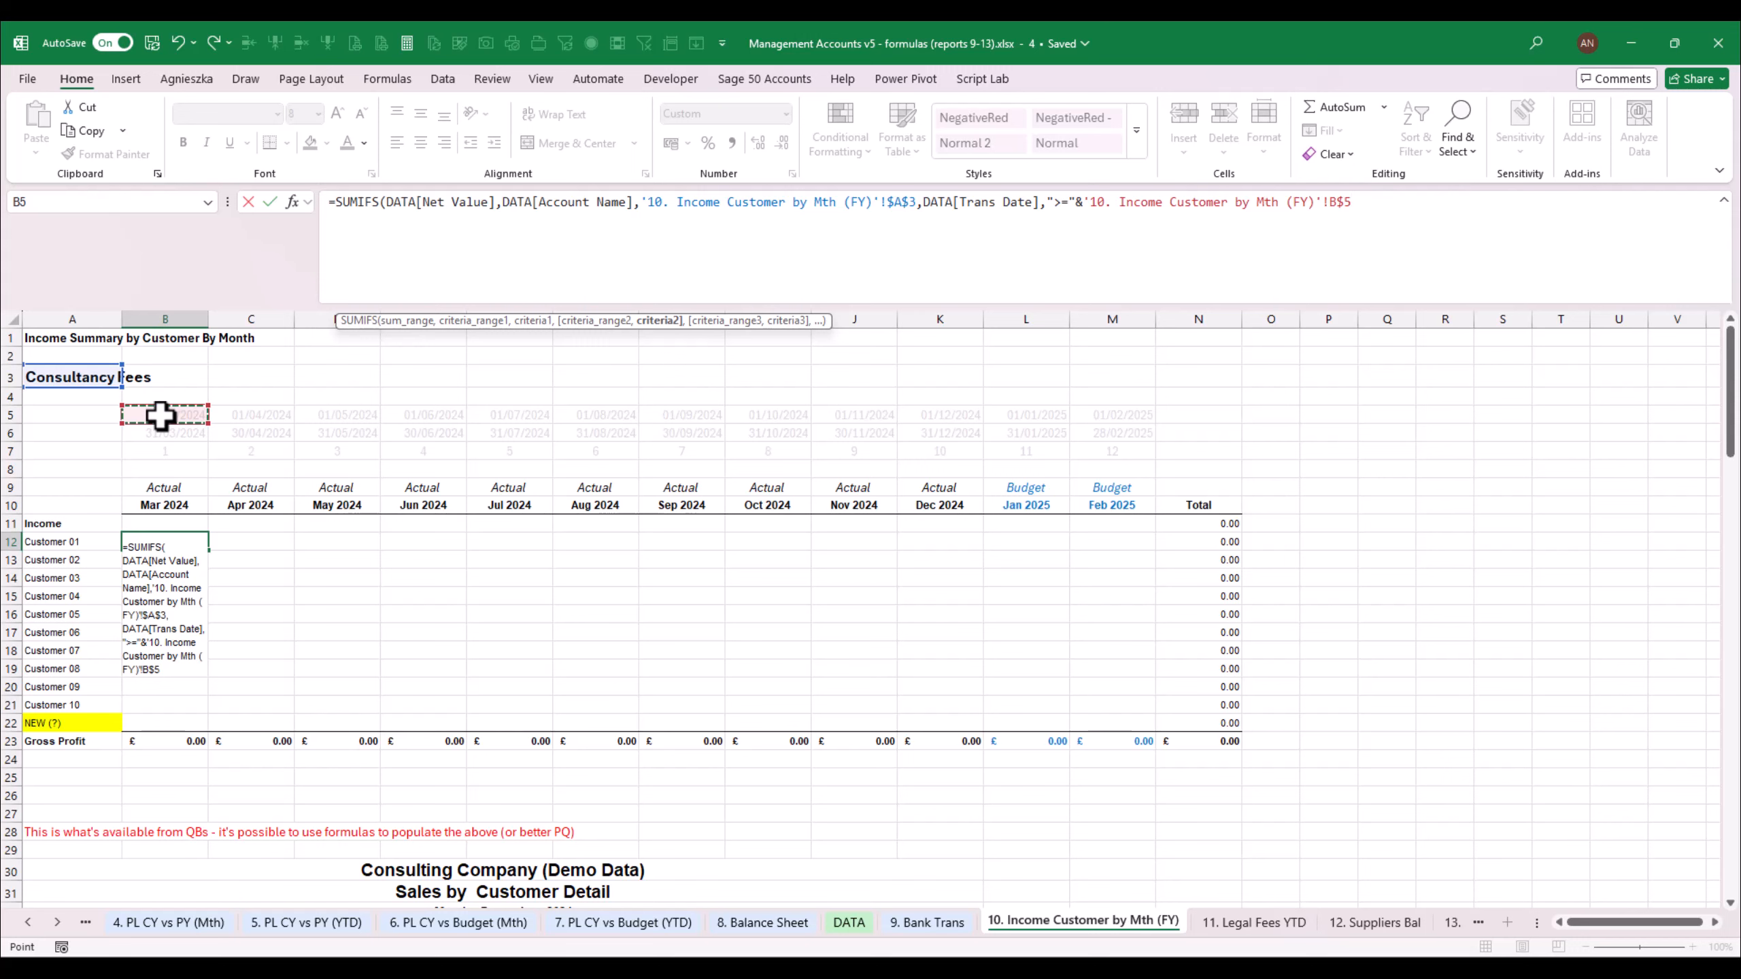
text(,)
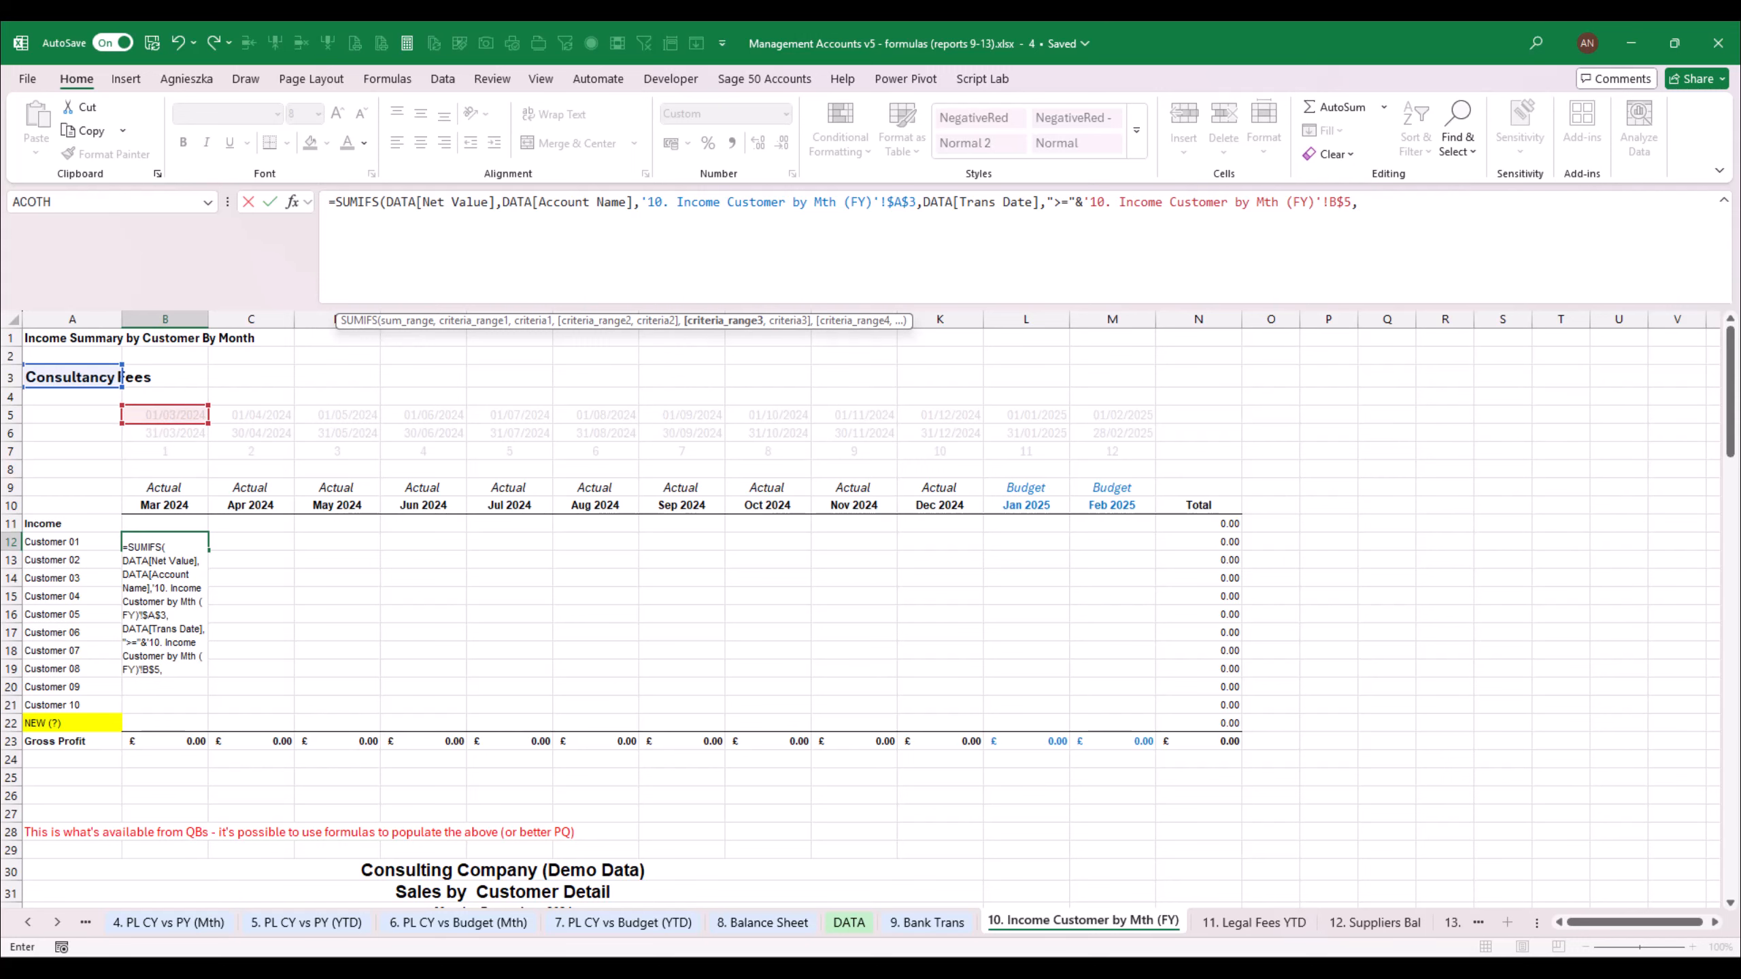
Add a third SUMIFS criterion requiring DATA[Trans Date] to be "<="& the month end date in B6 of the income customer sheet
click(853, 923)
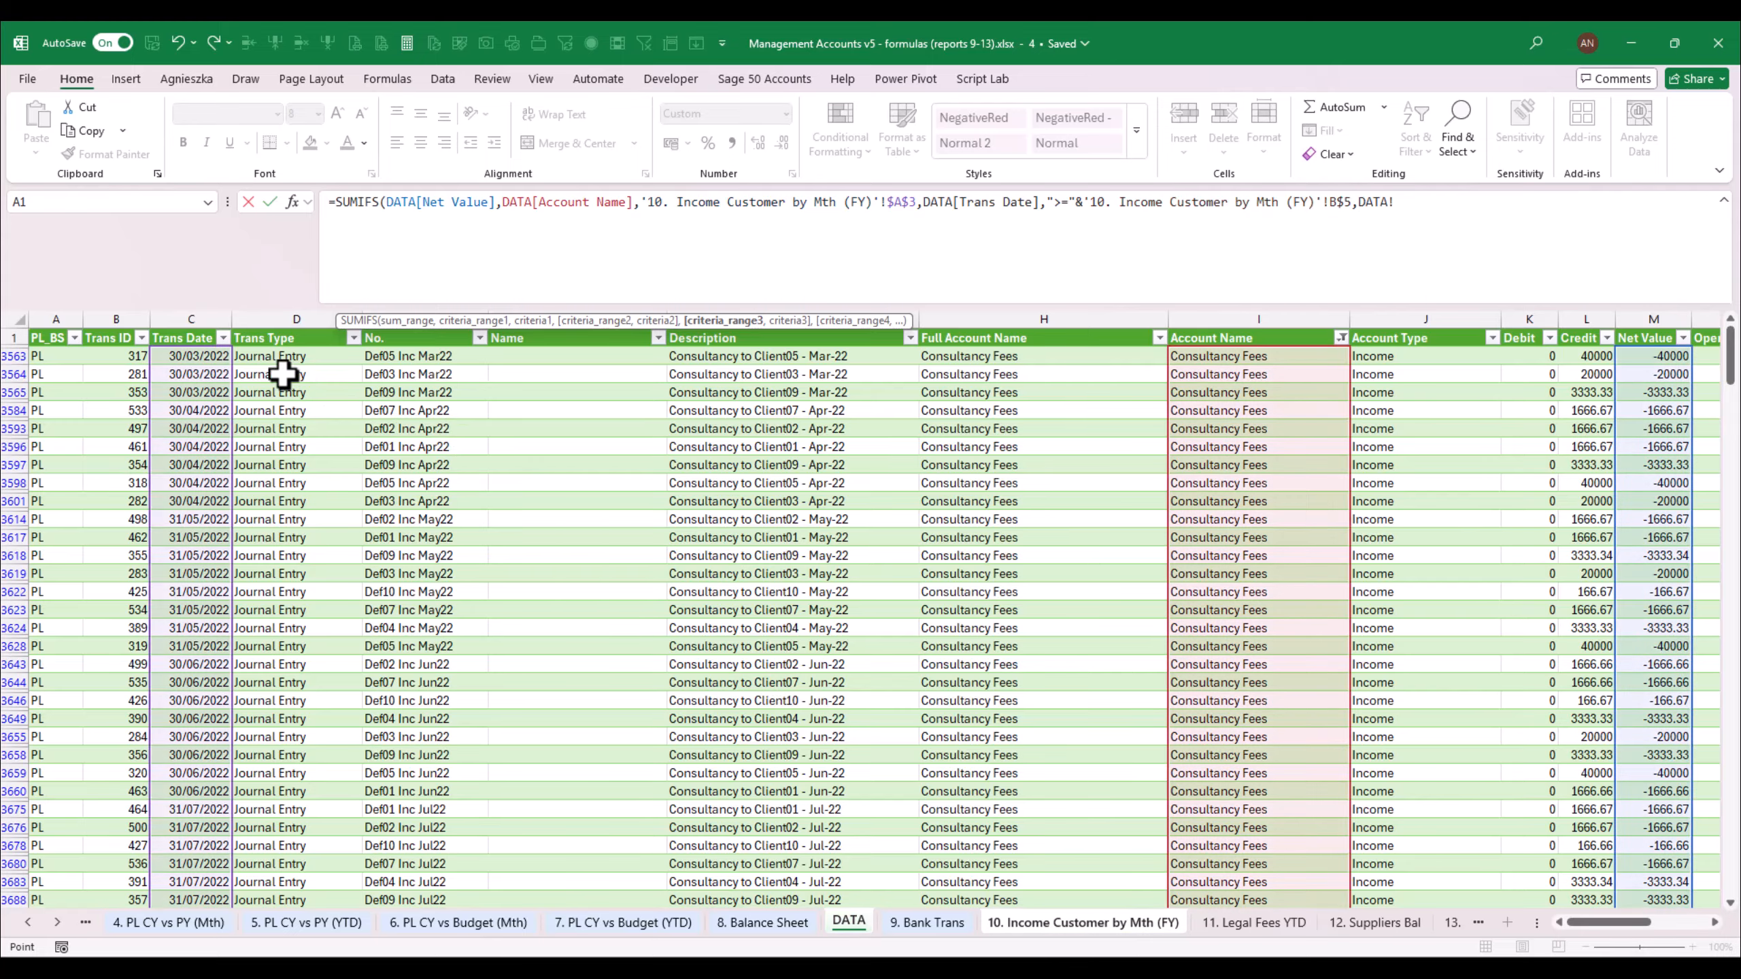
click(189, 328)
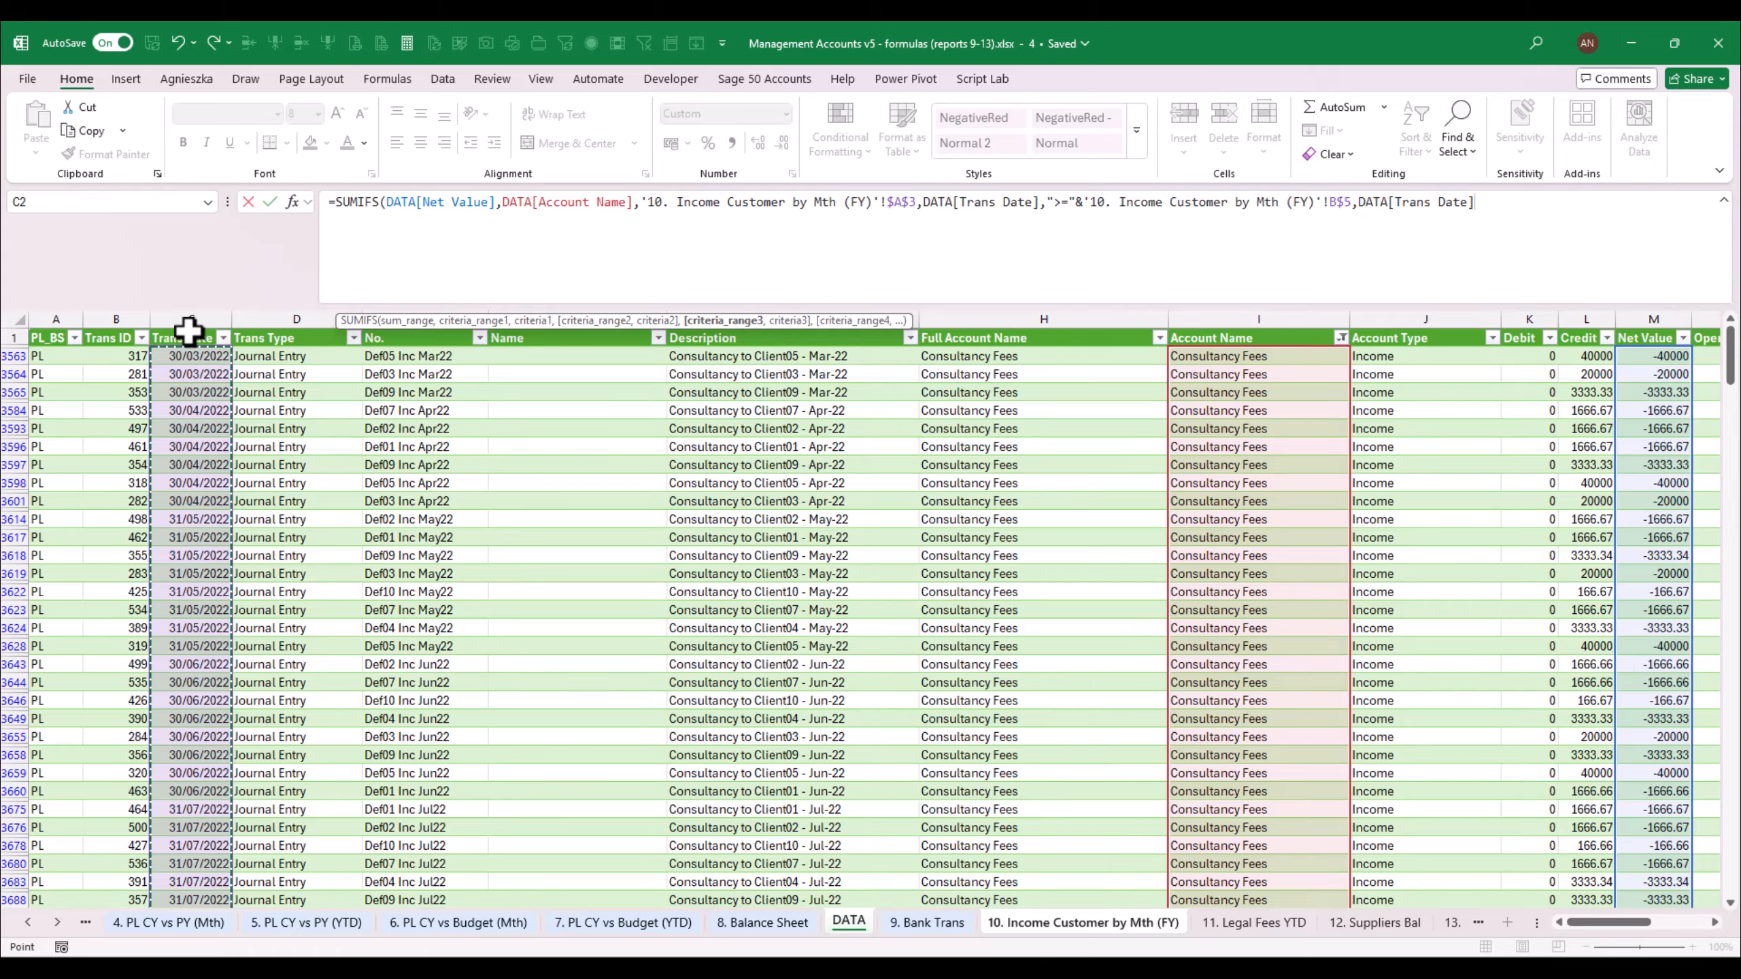
text(,"<="&)
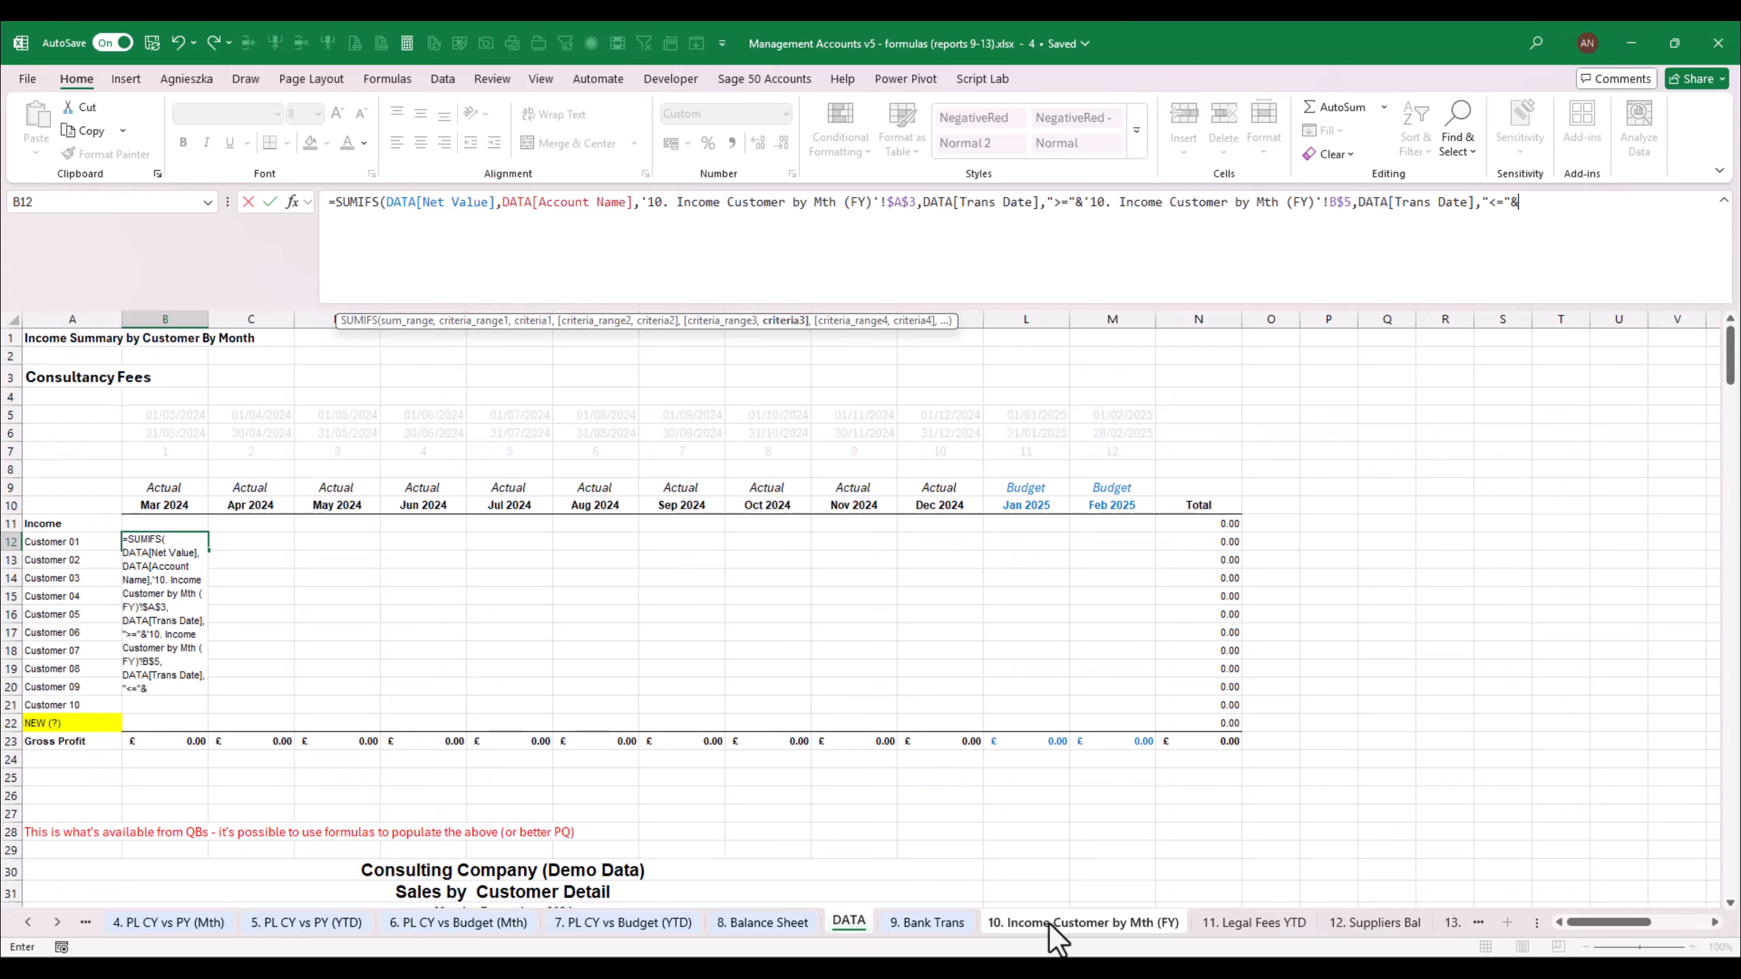
click(1045, 925)
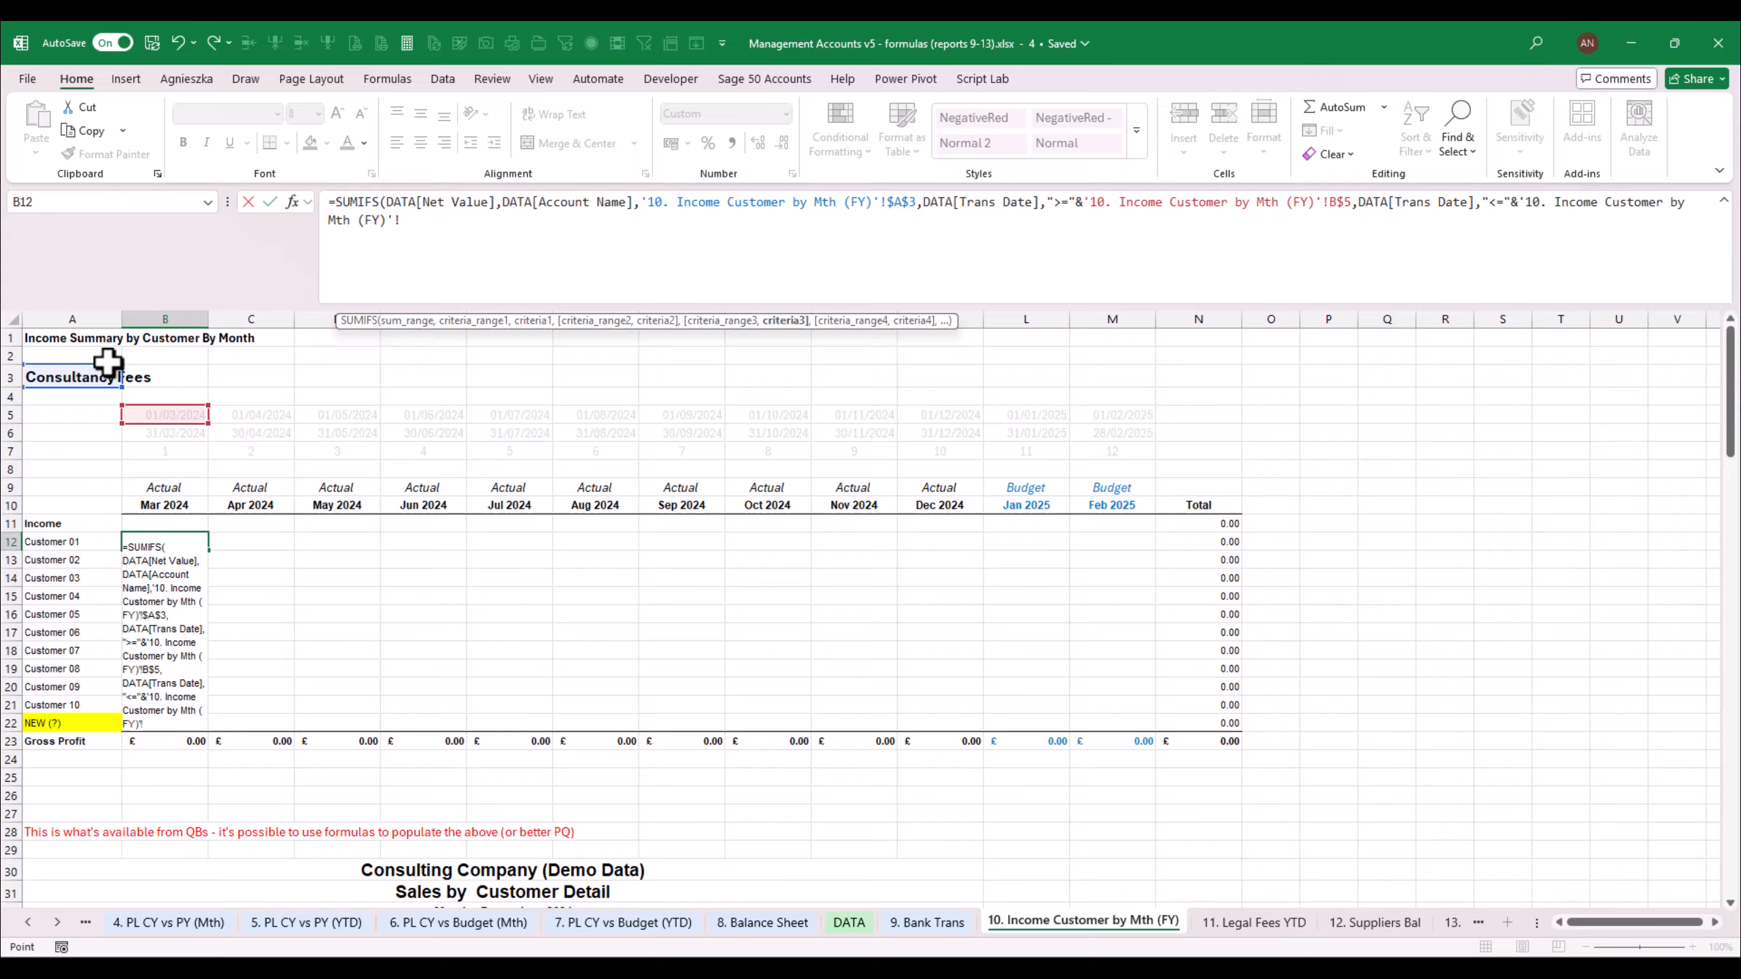
click(154, 433)
text(,)
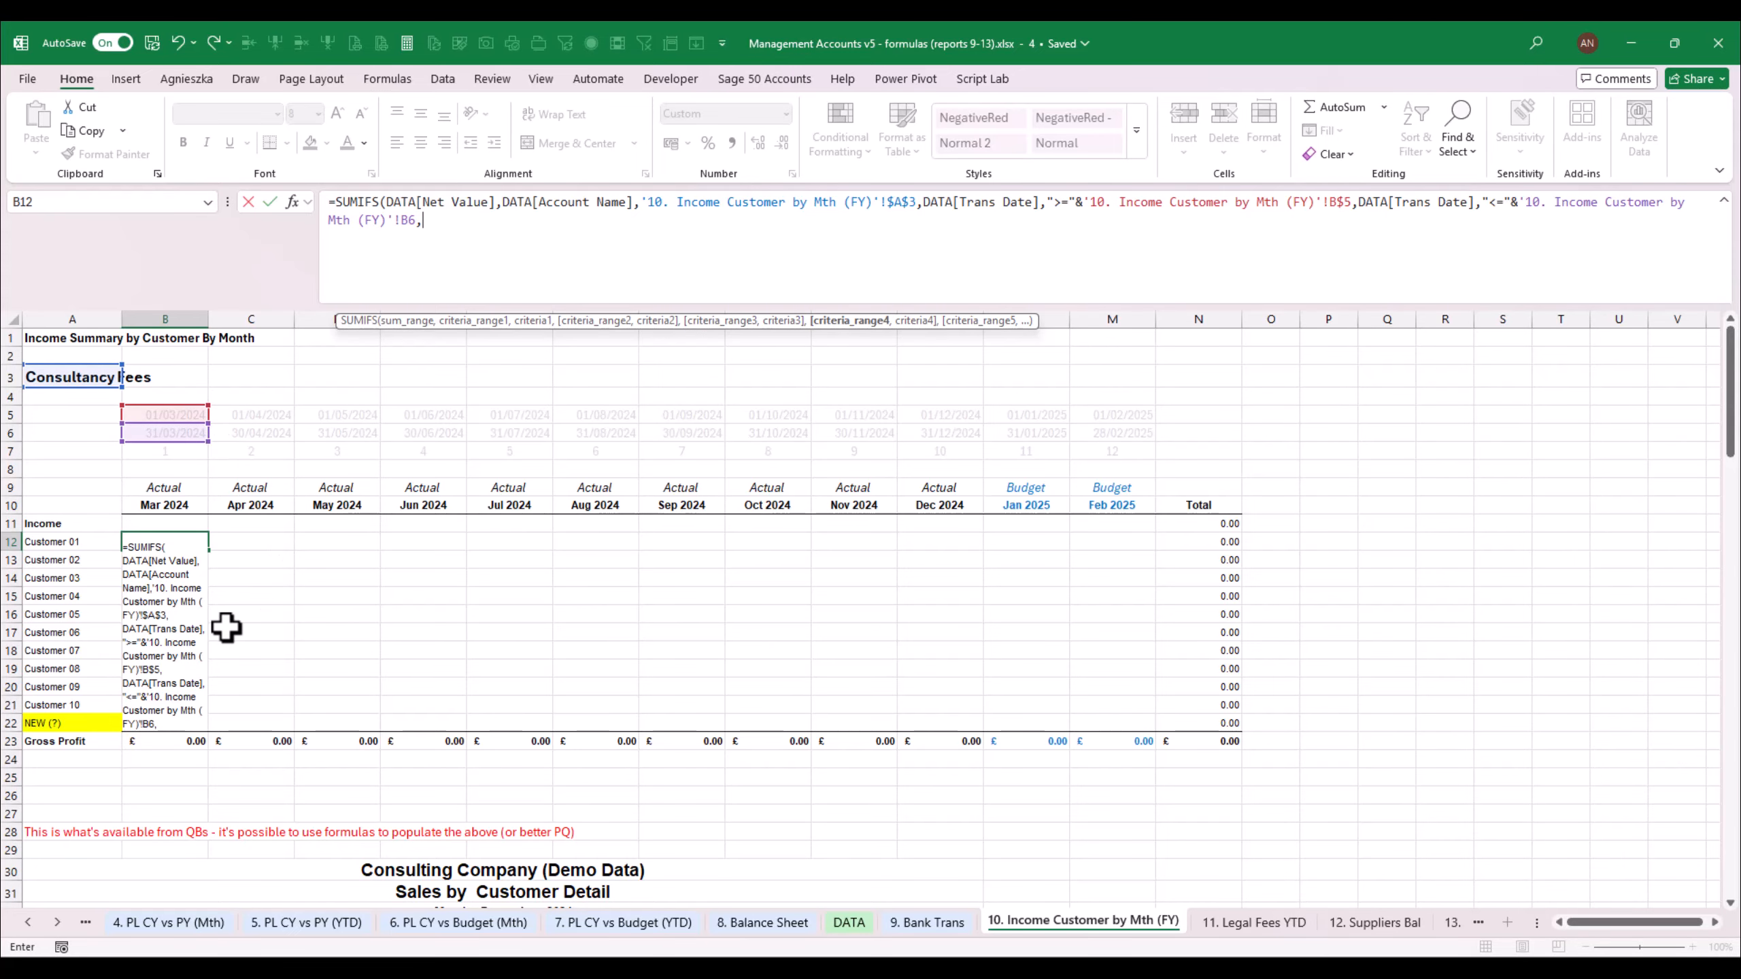
Add a fourth SUMIFS criterion matching DATA[Customer] to the customer name in $A12, and enter the formula in B12
click(864, 923)
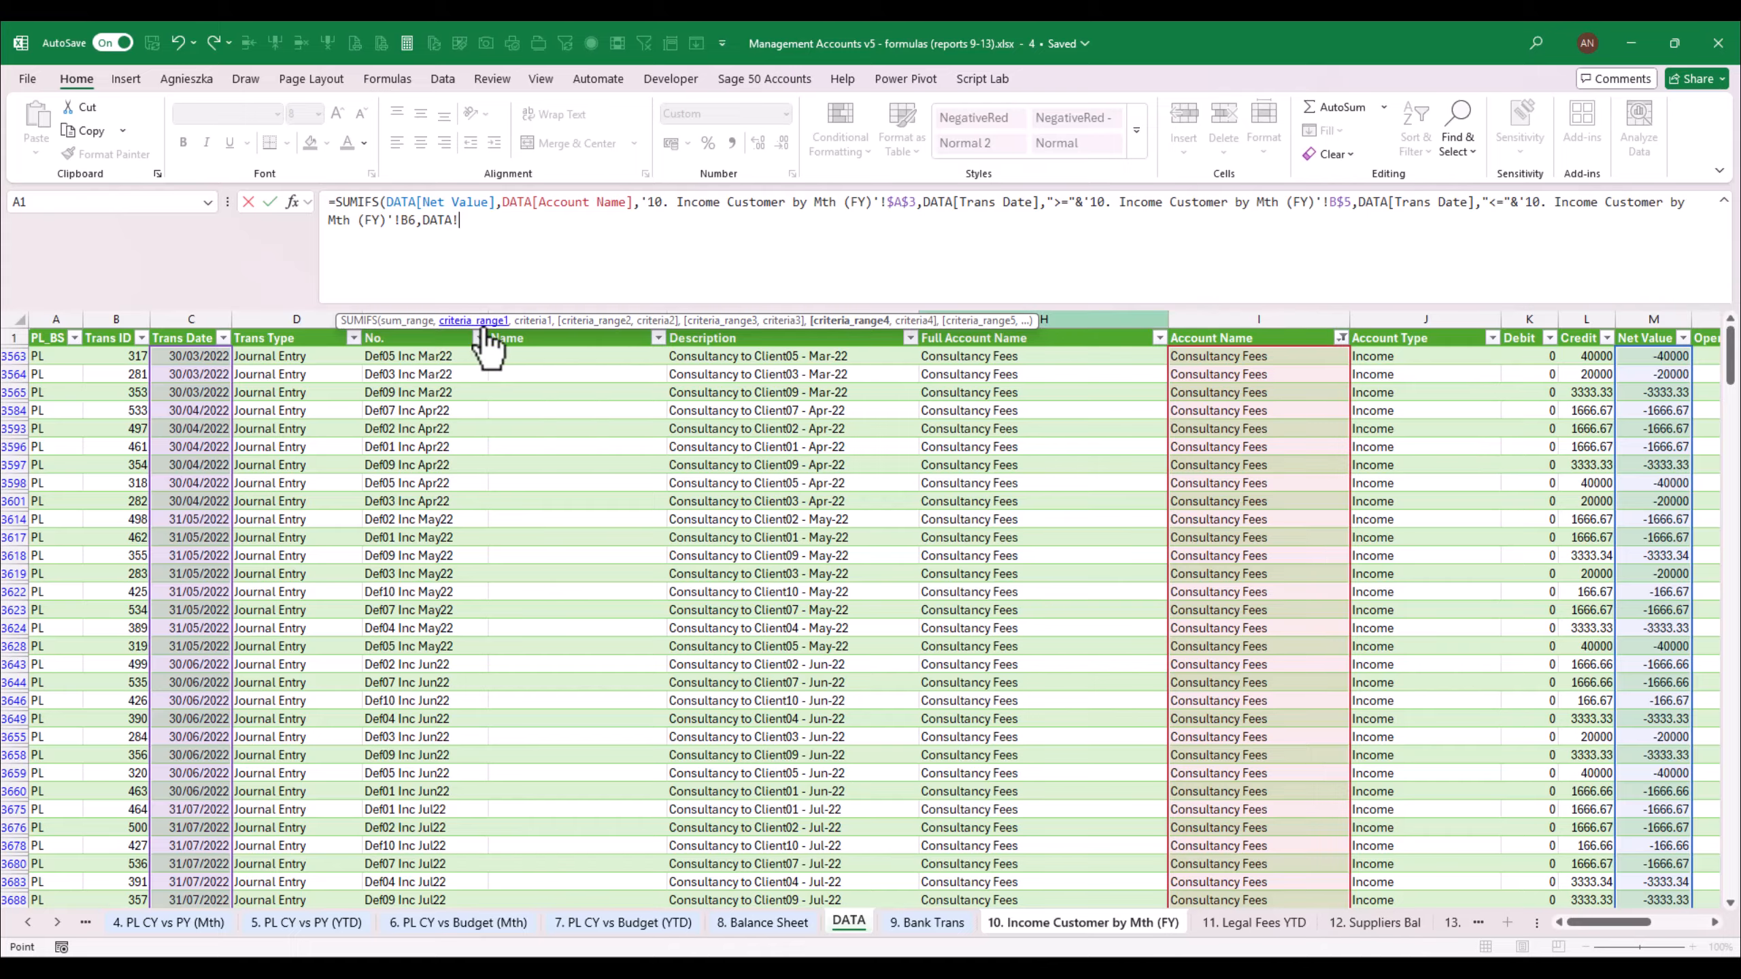
drag(1613, 922, 1649, 922)
click(1320, 317)
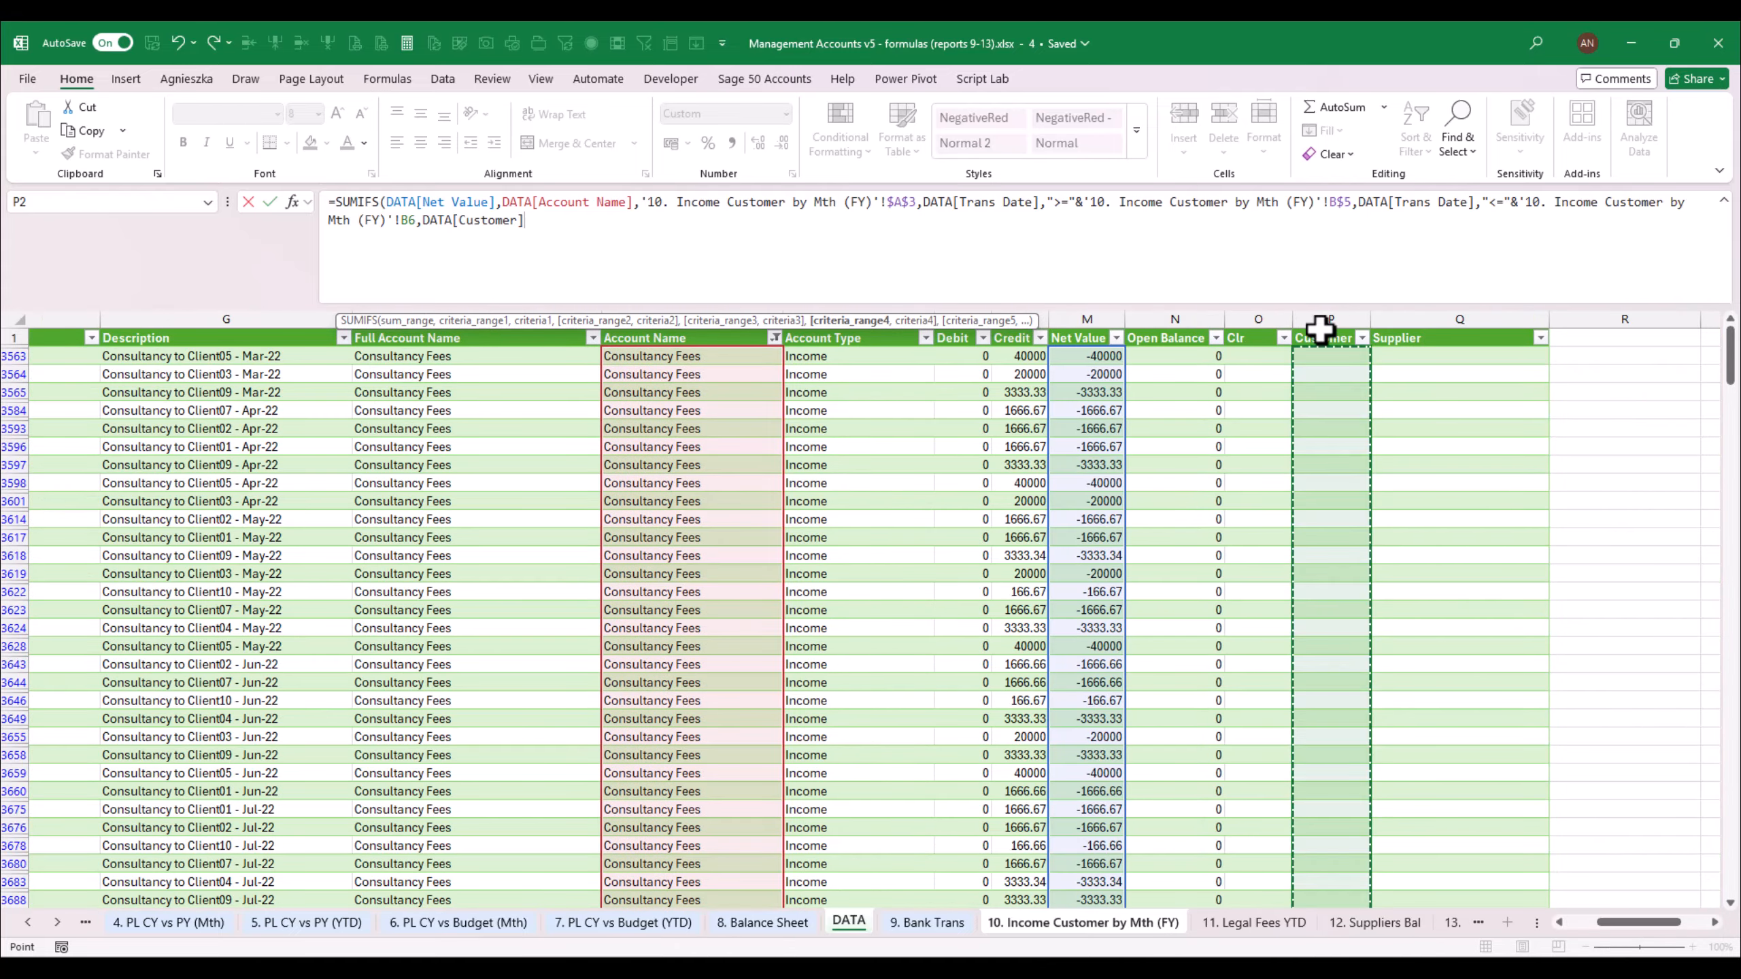
text(,)
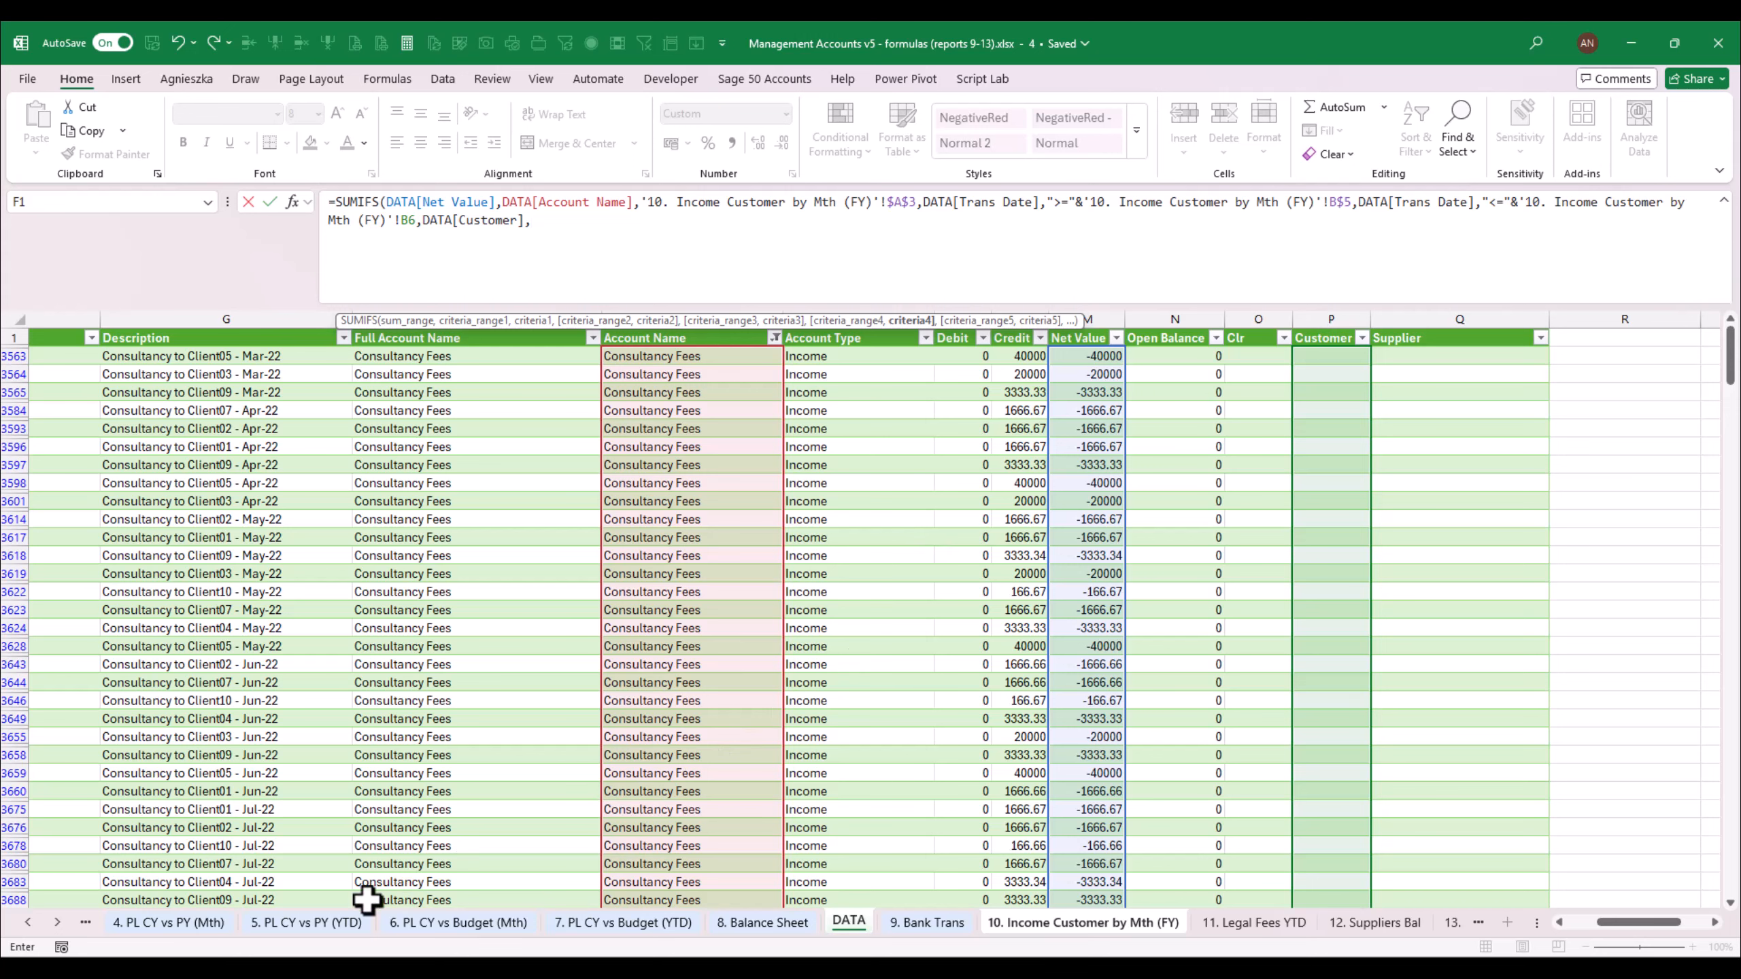
click(1022, 921)
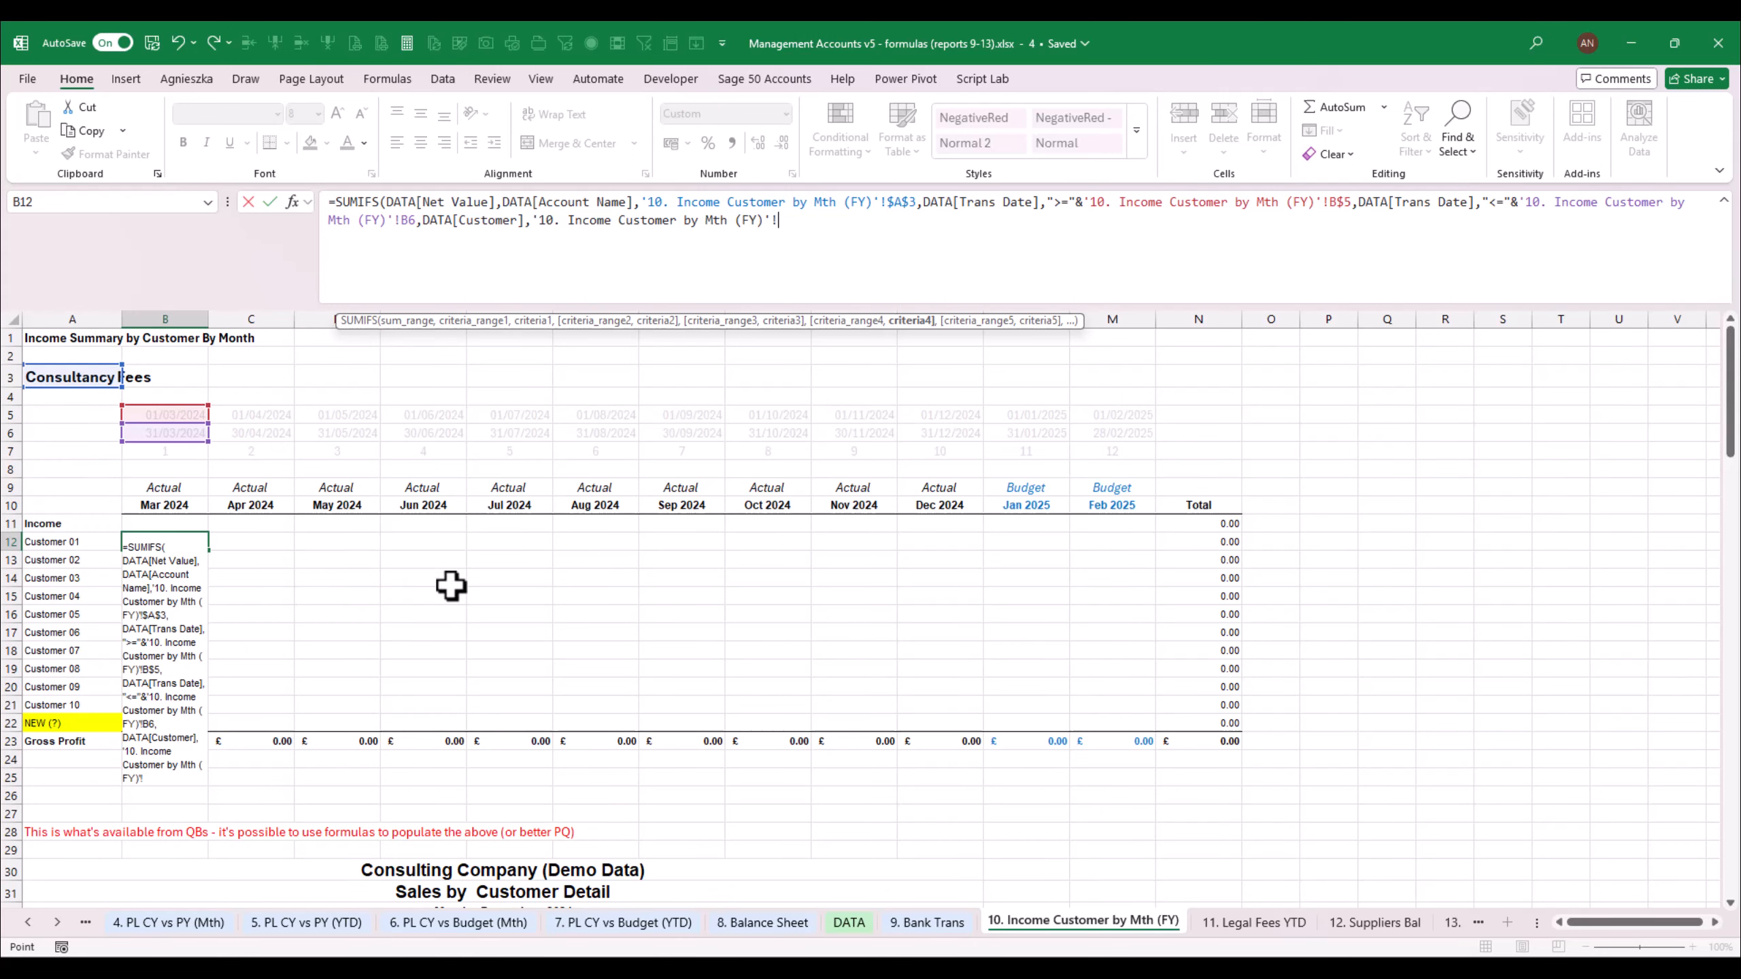
click(72, 543)
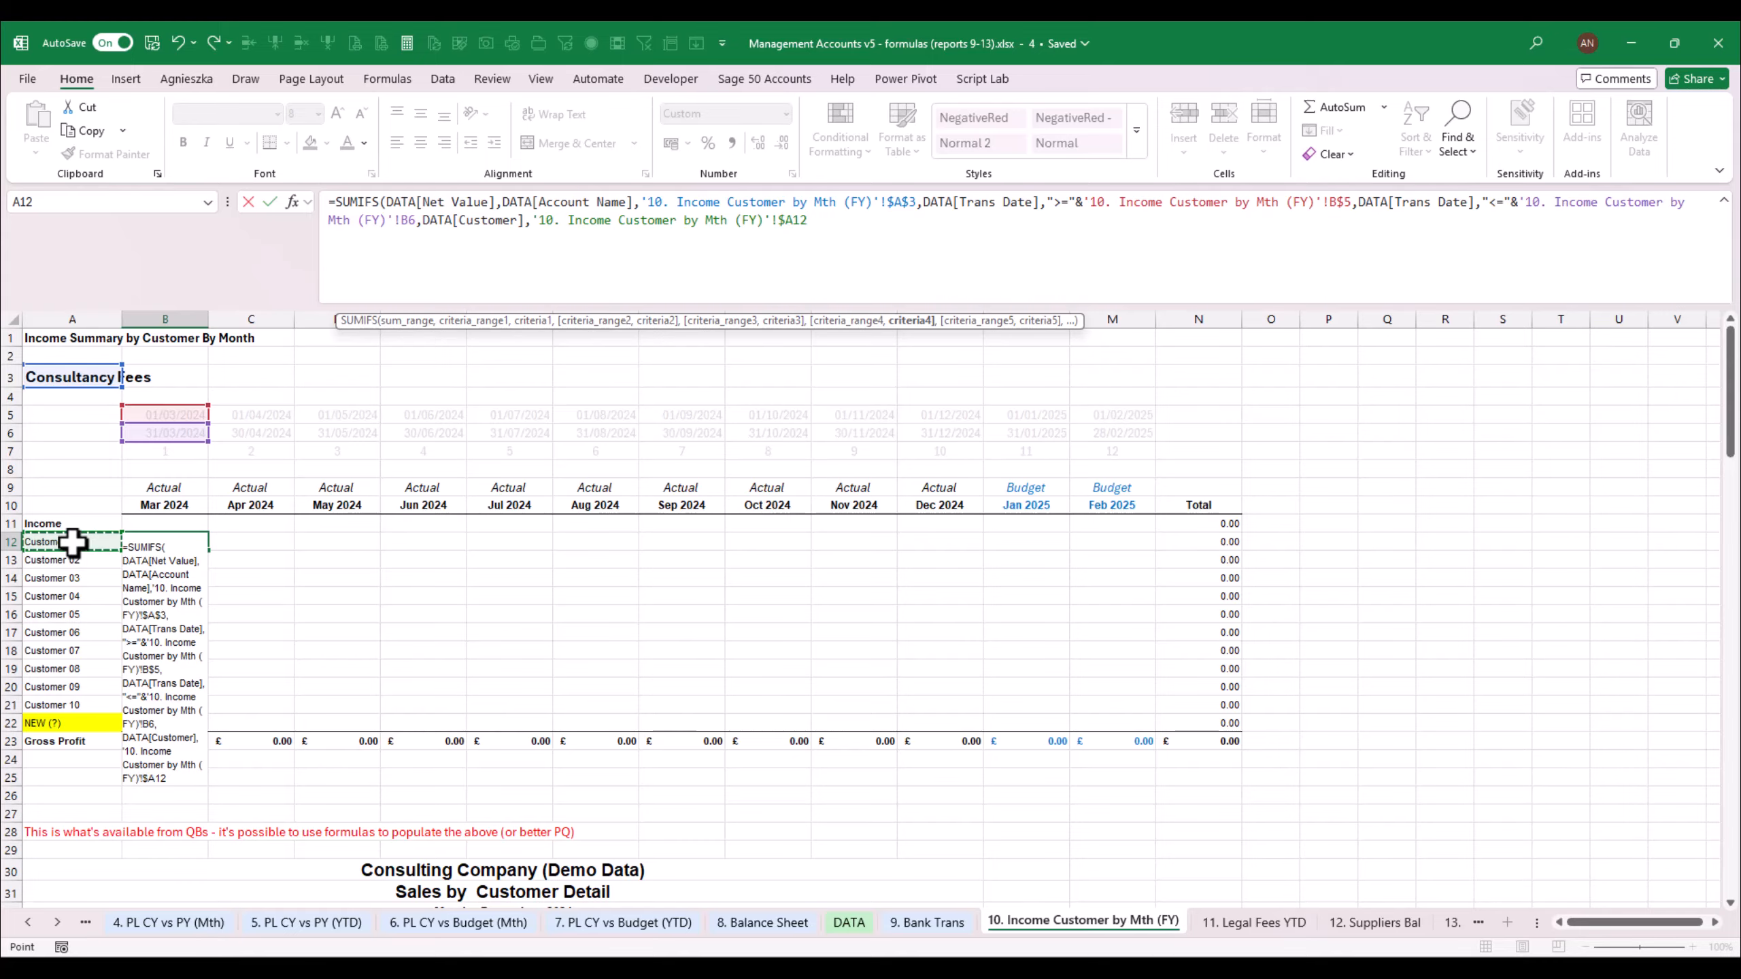
key(ctrl+Return)
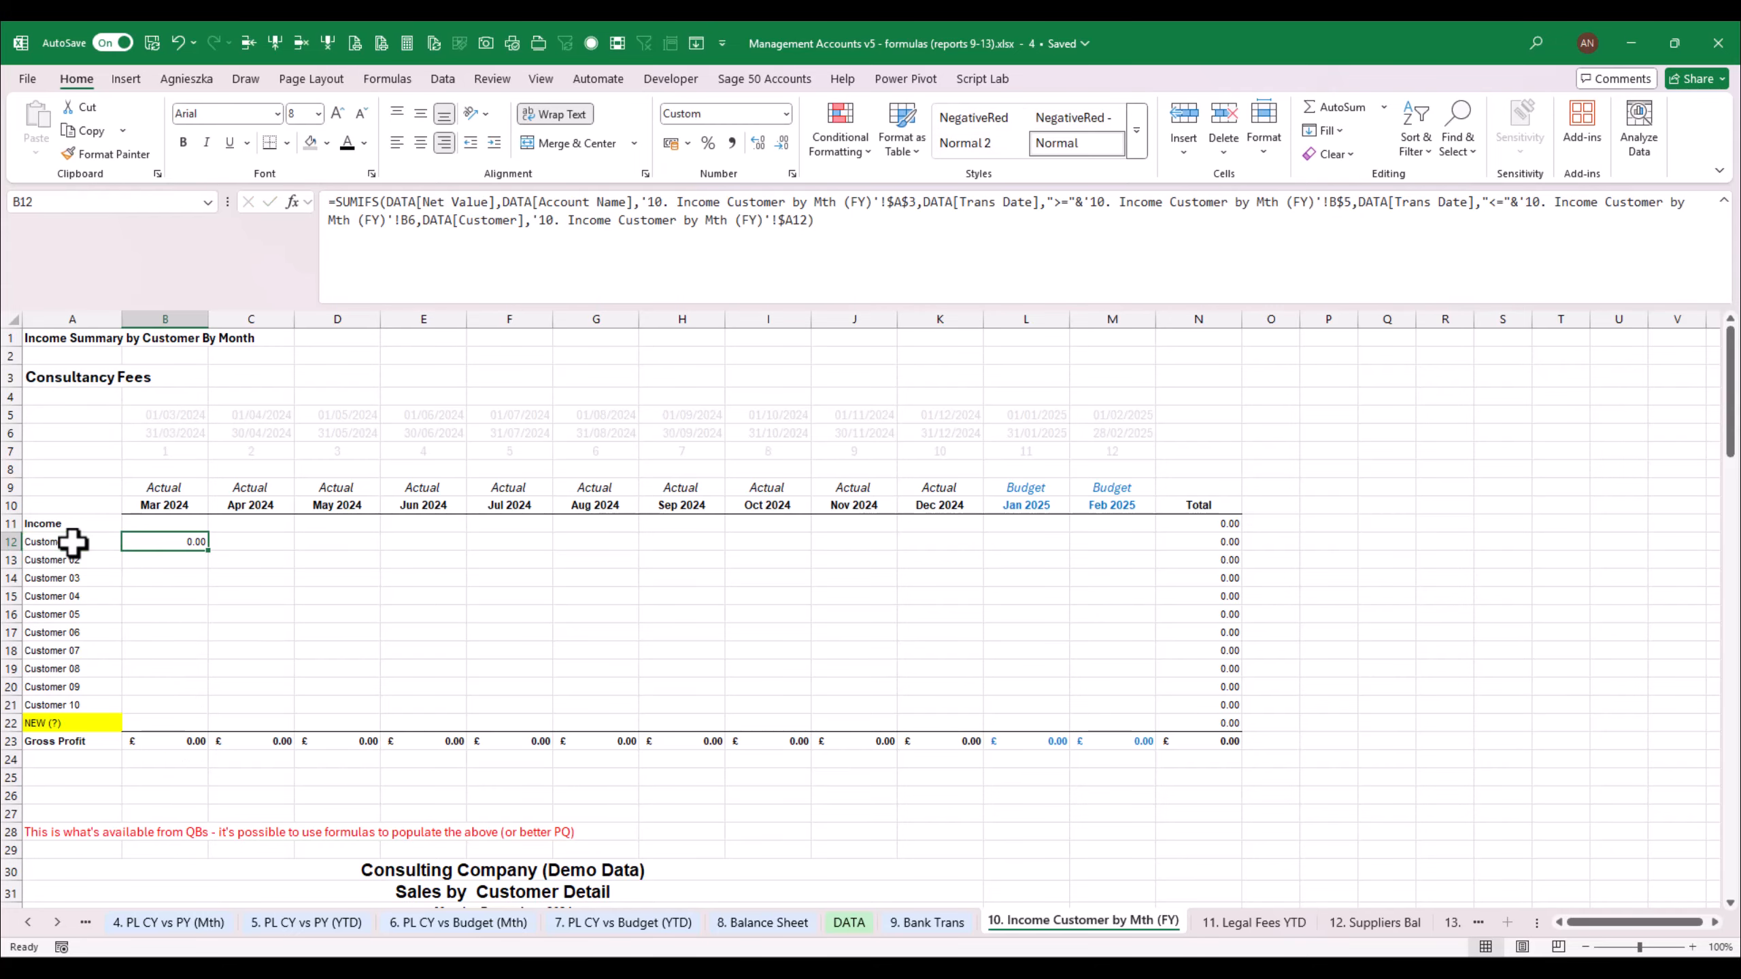
Copy the B12 SUMIFS formula down the March 2024 column through the NEW (?) row
key(ctrl+c)
key(Down)
key(shift+Down)
key(shift+Down)
key(Return)
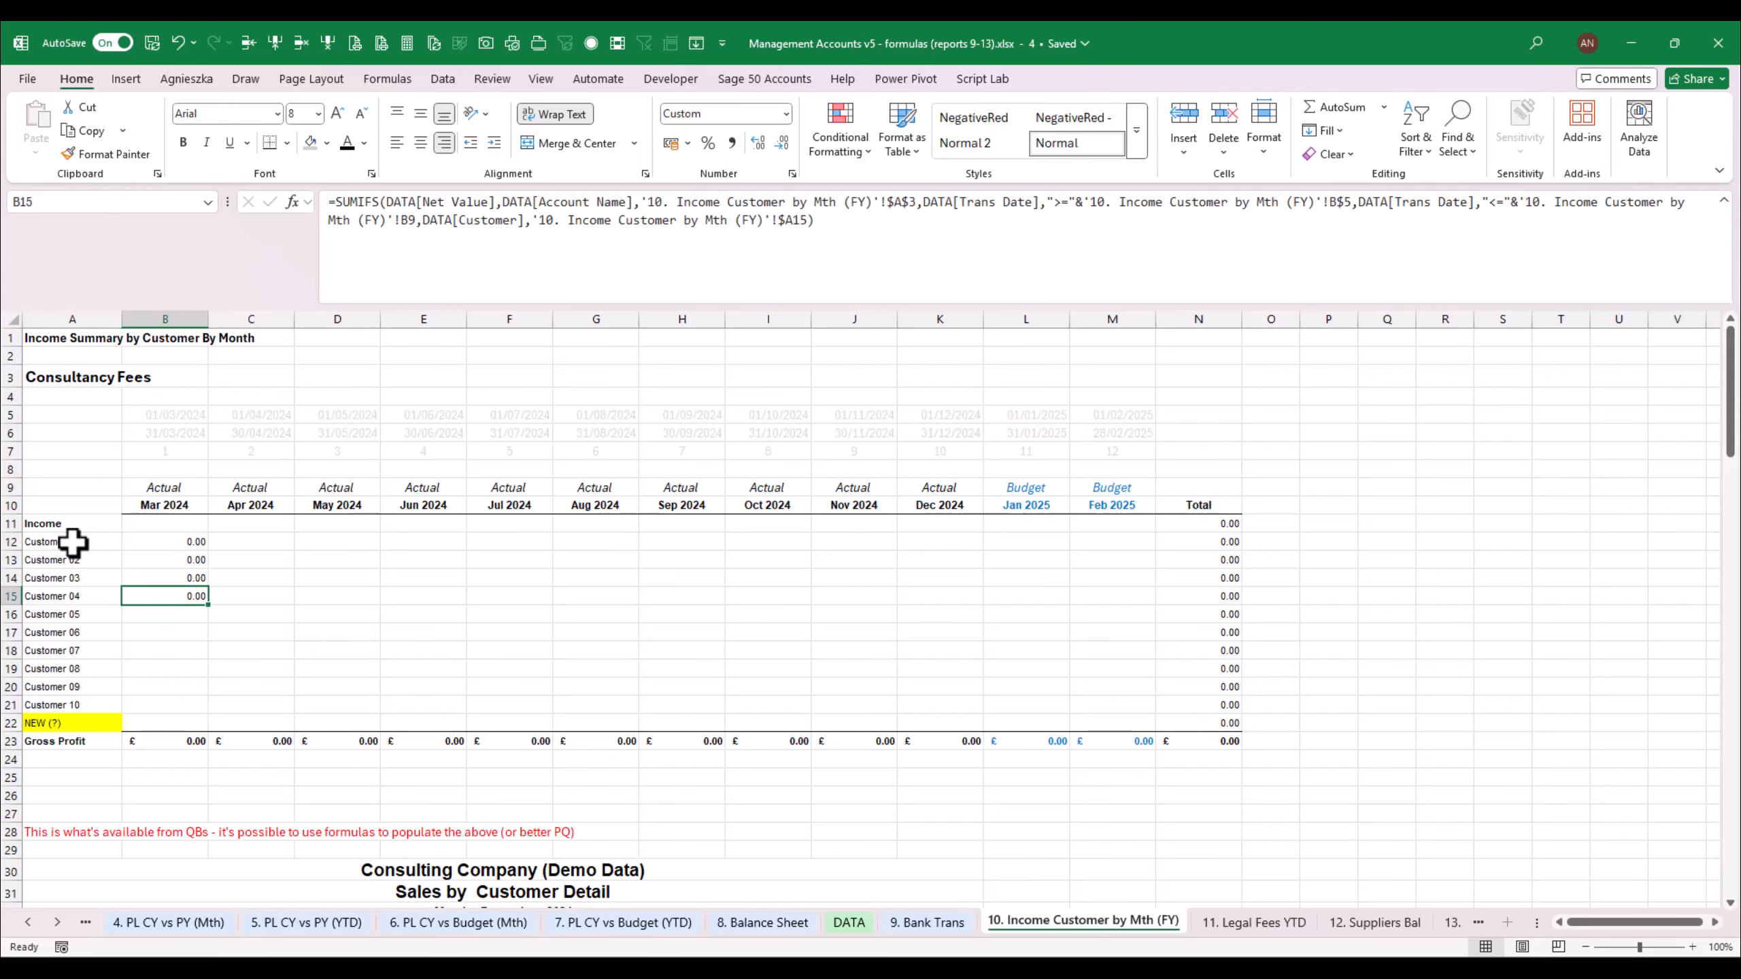
key(ctrl+c)
key(Down)
key(shift+Down)
key(shift+Down)
key(shift+Down)
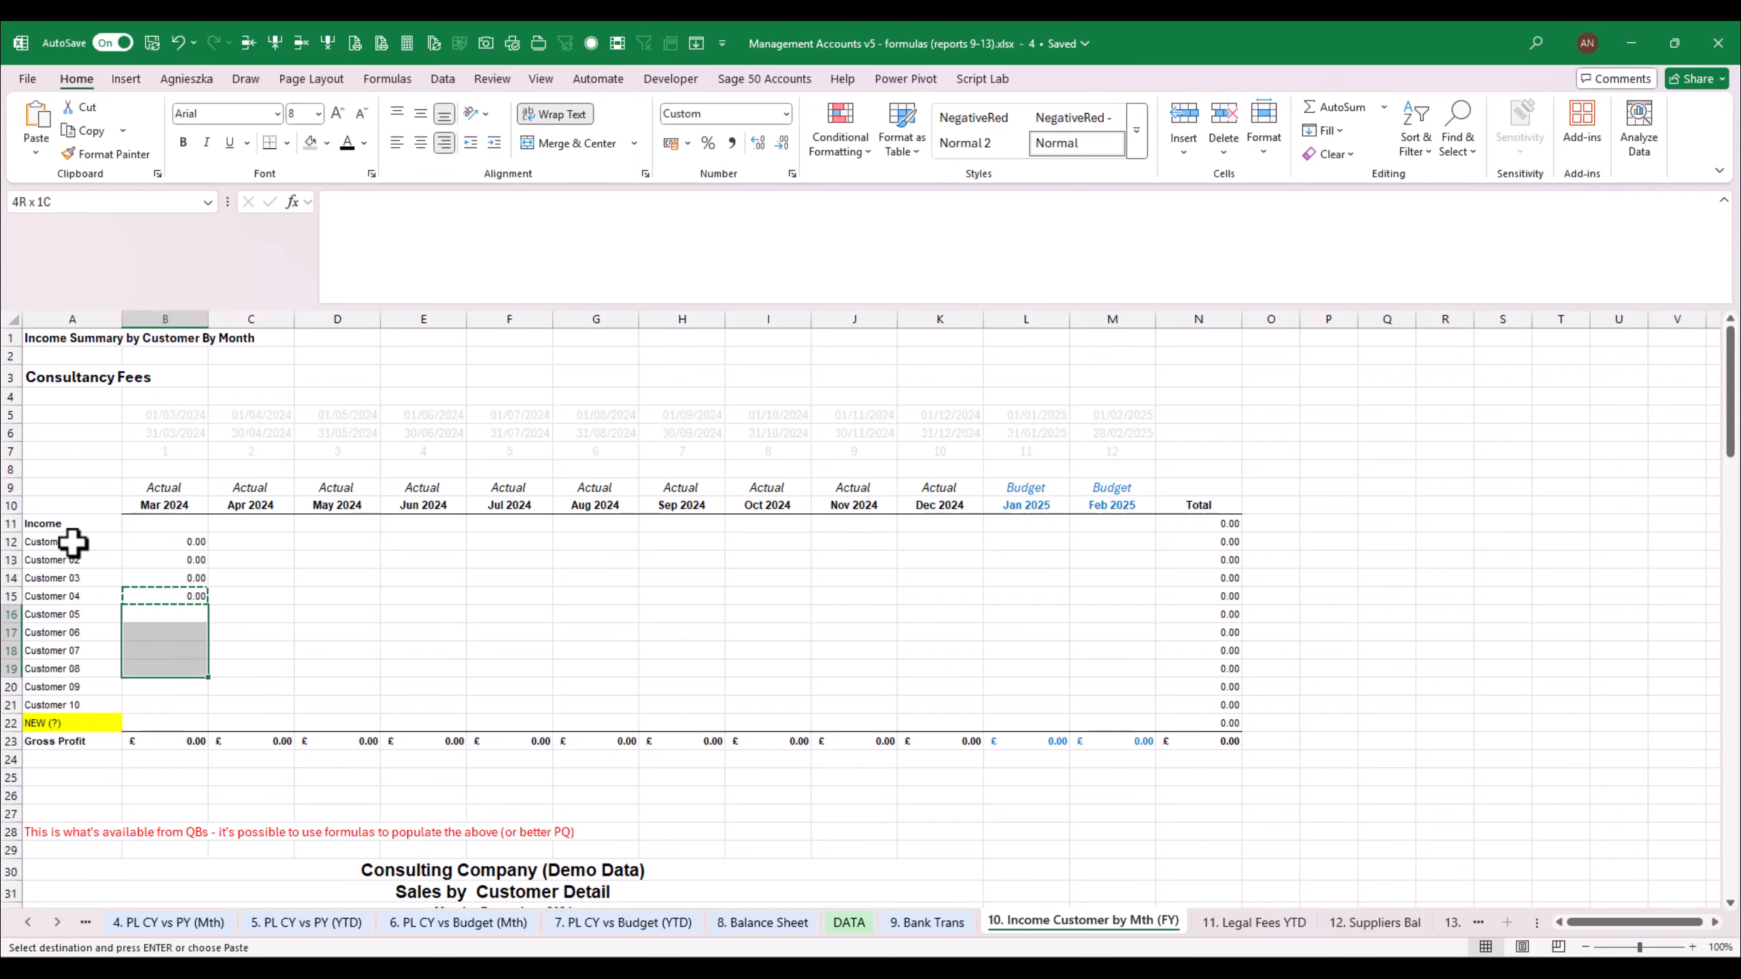
key(shift+Down)
key(shift+Down)
key(shift+Down)
key(Return)
Inspect the cell references of the copied SUMIFS formulas in B12 to B15
key(Up)
key(Up)
key(Up)
key(Up)
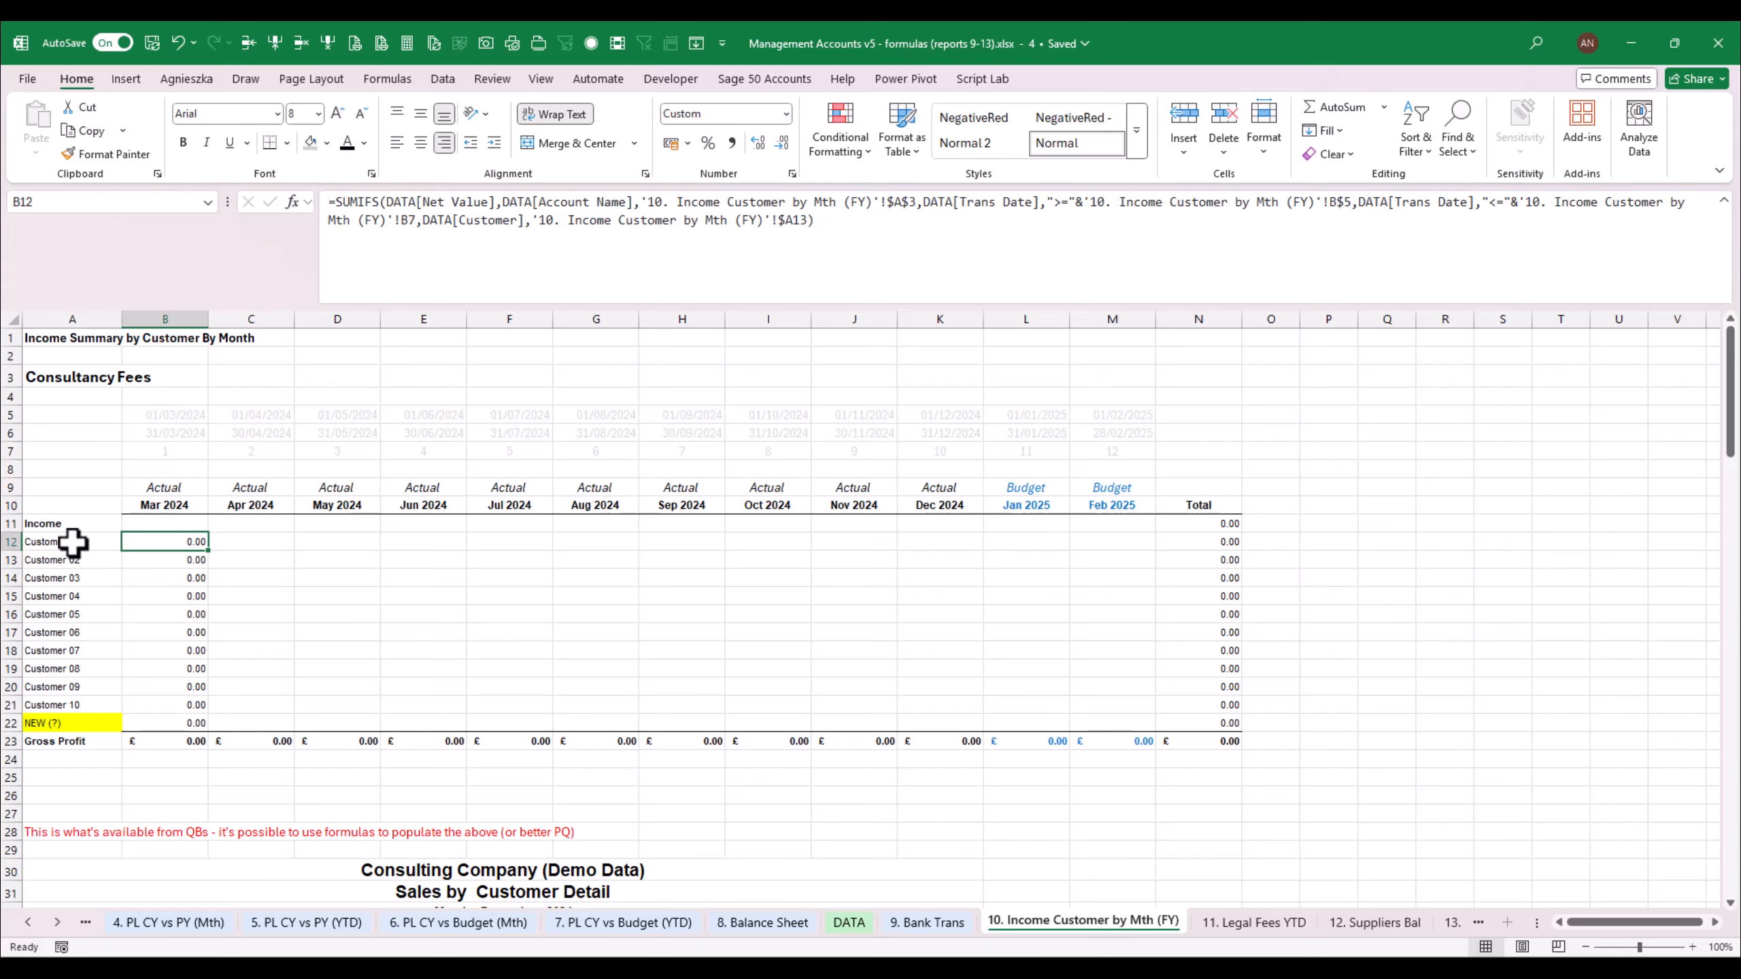
key(F2)
key(Return)
key(F2)
key(Return)
key(F2)
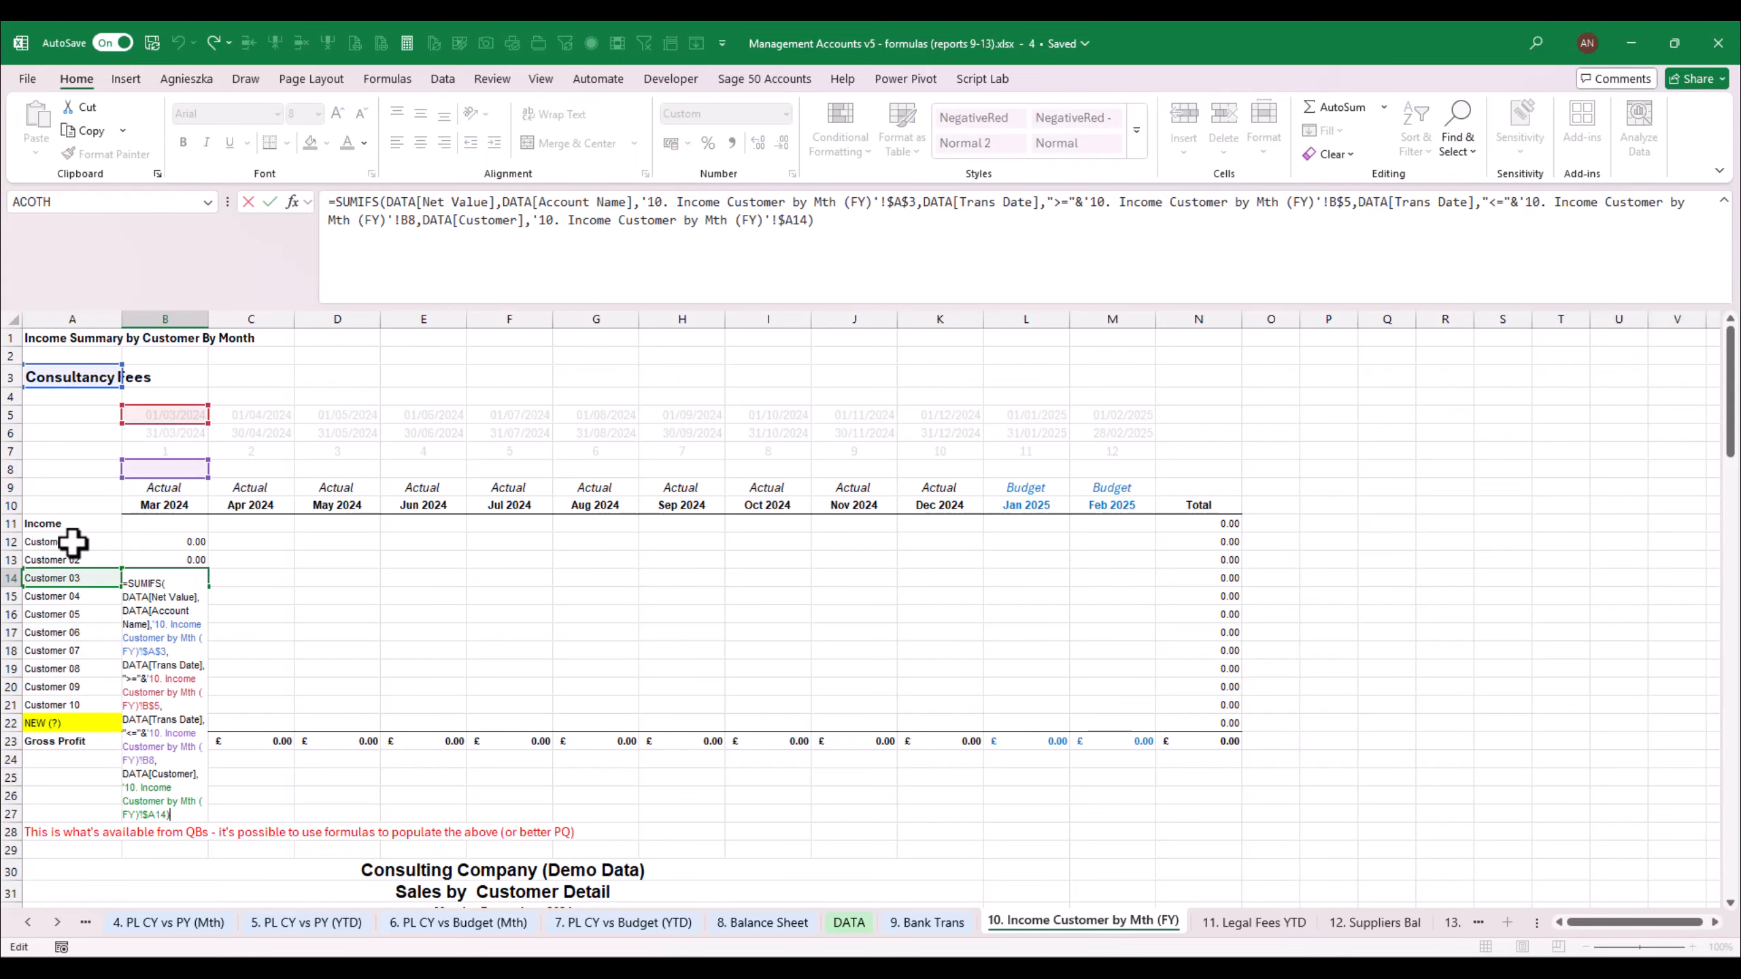
key(Return)
key(F2)
key(Escape)
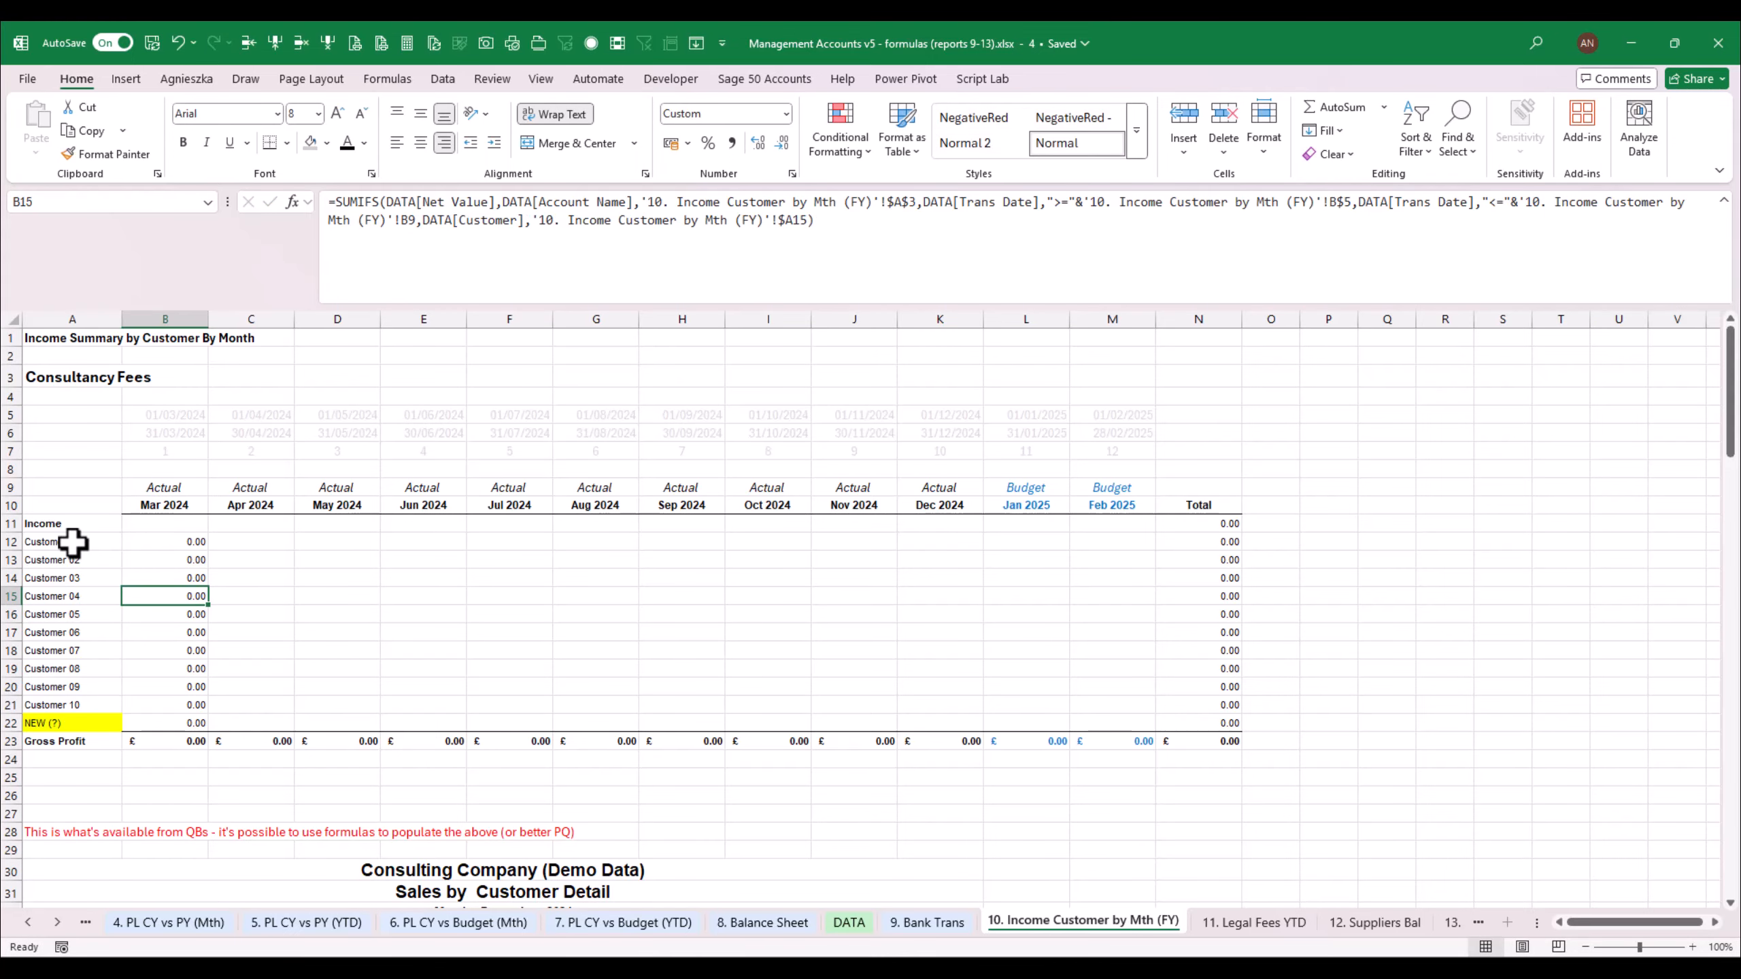
key(F2)
key(Escape)
key(F2)
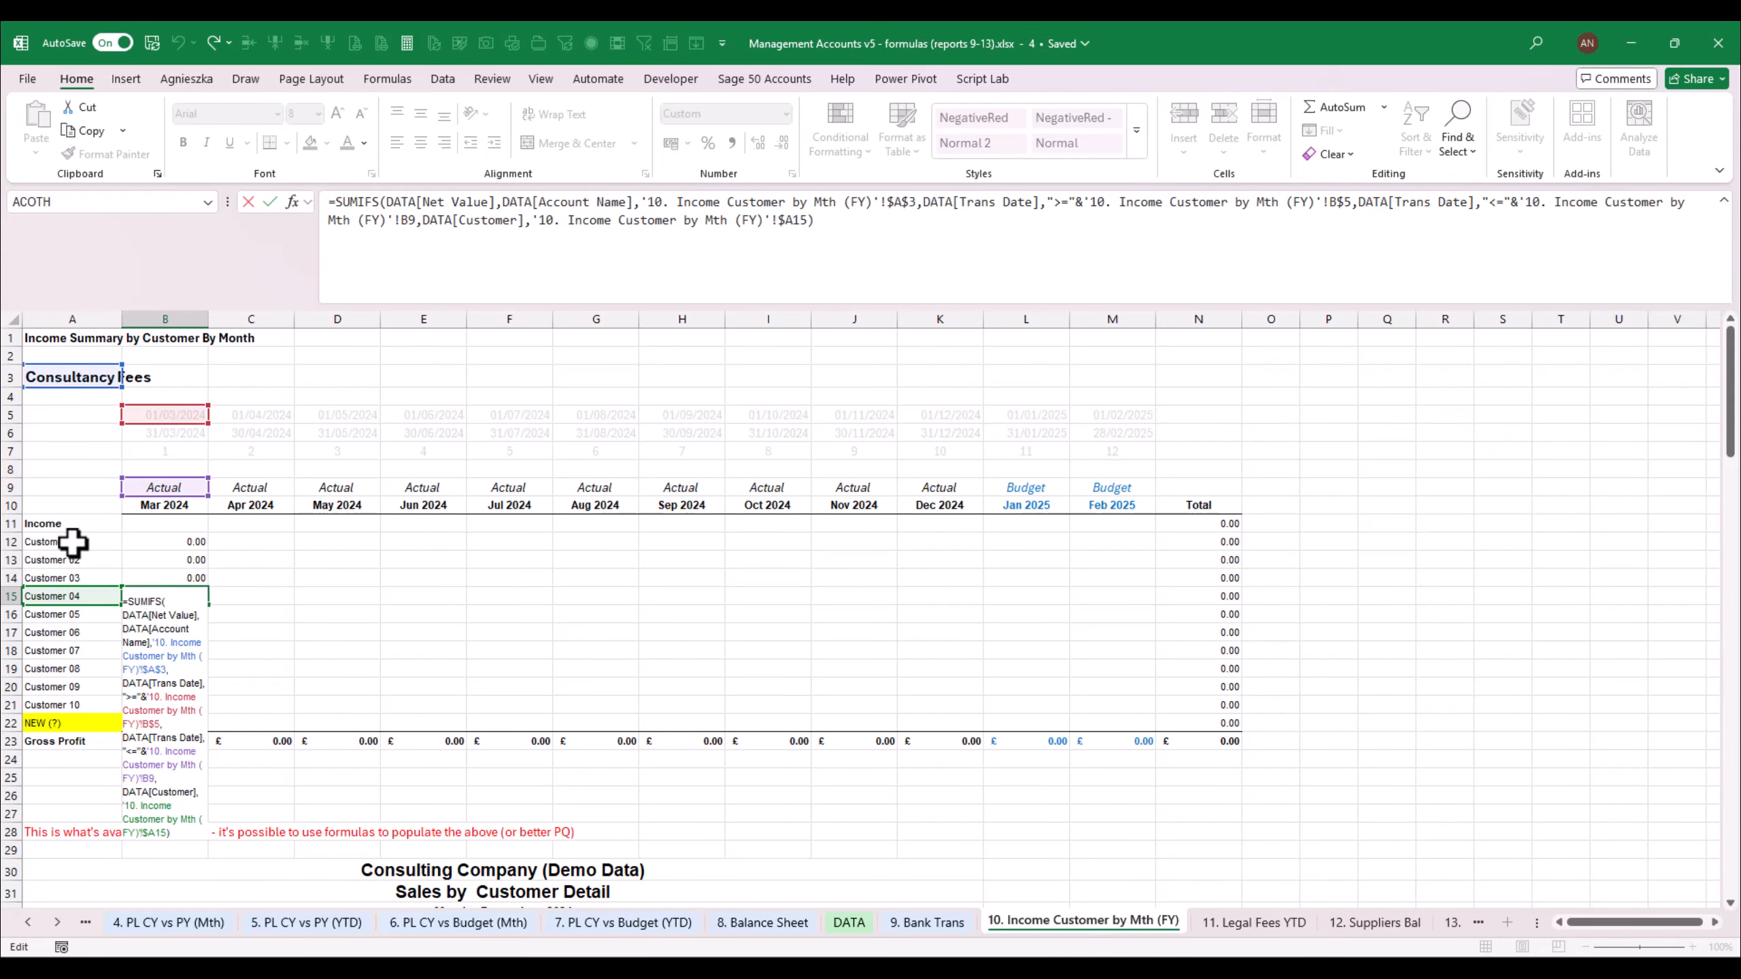
key(Escape)
key(Up)
key(Up)
key(Up)
key(Down)
key(Down)
key(F2)
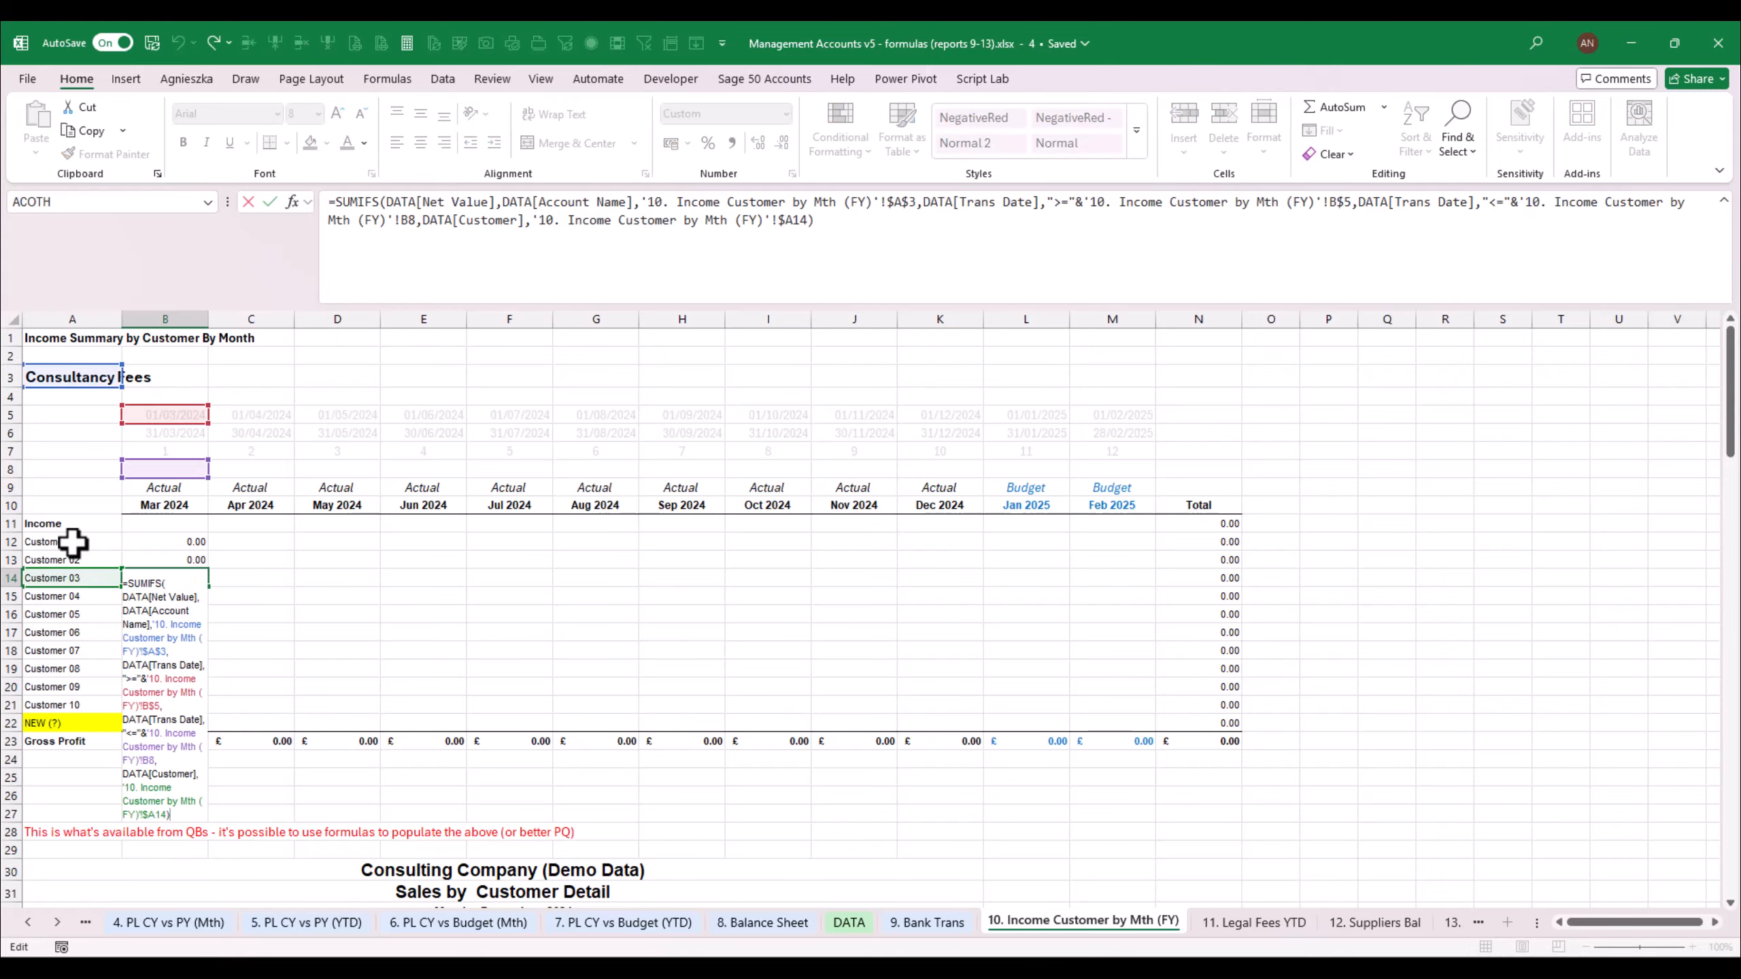
key(Escape)
Lock the row of the month end date reference in the B12 formula, changing it to B$6
key(Up)
key(Up)
key(F2)
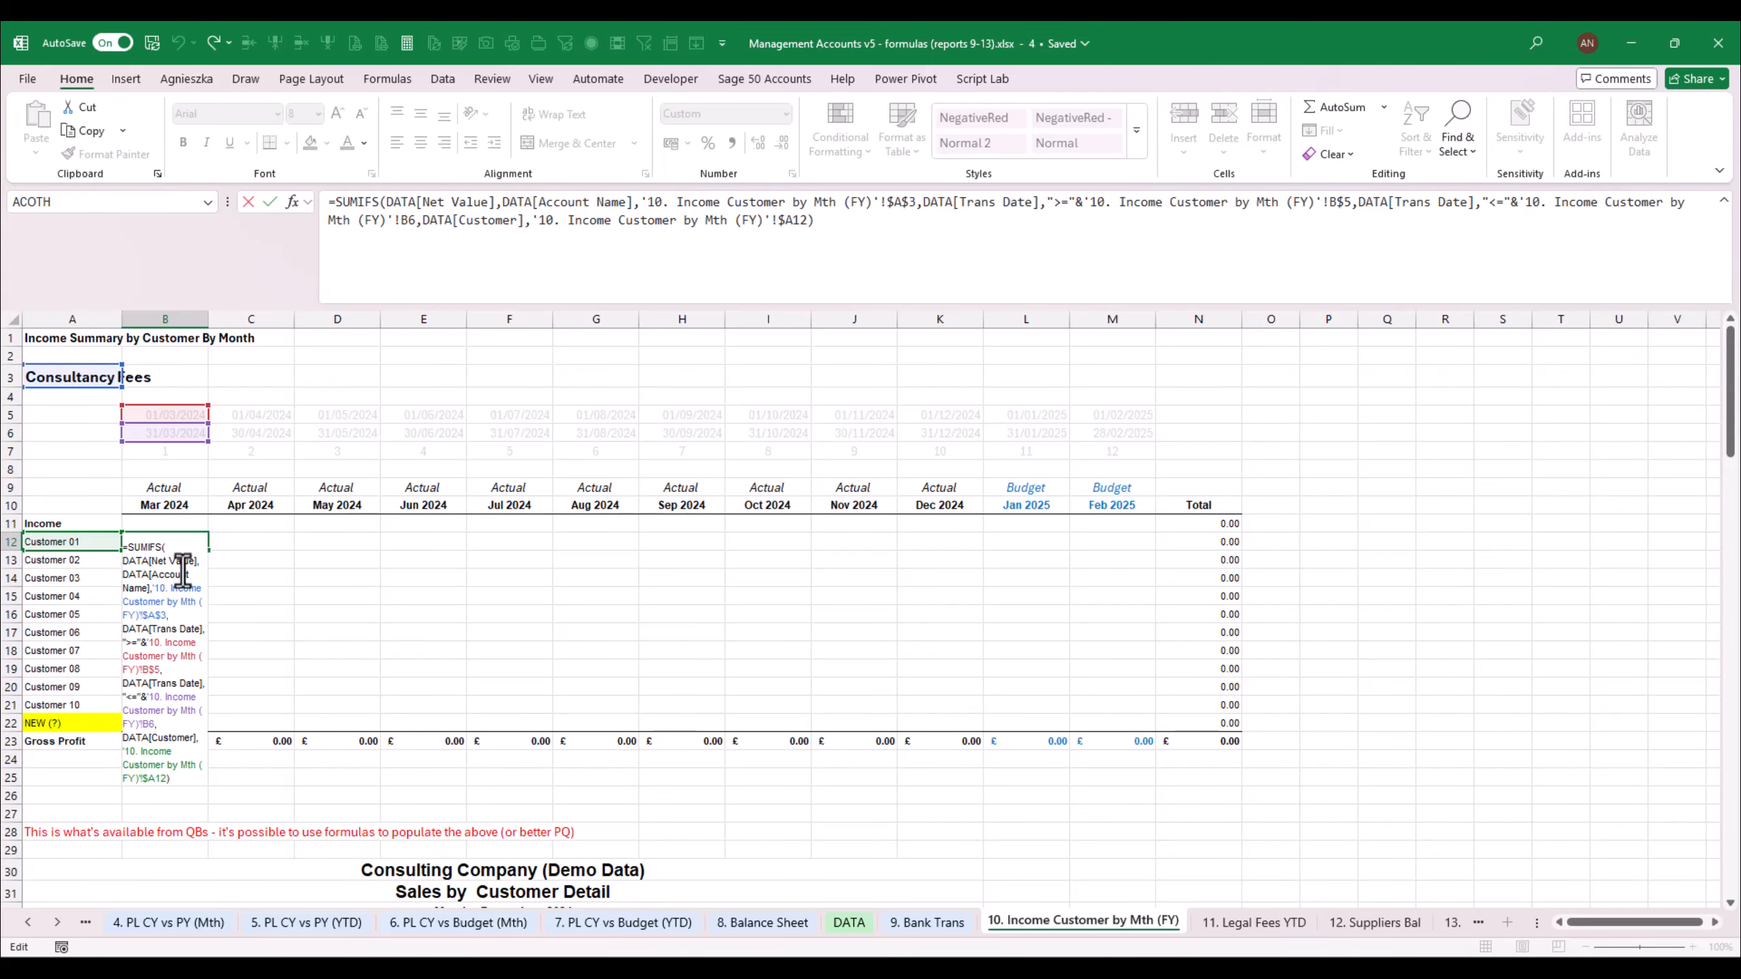
click(148, 723)
text($)
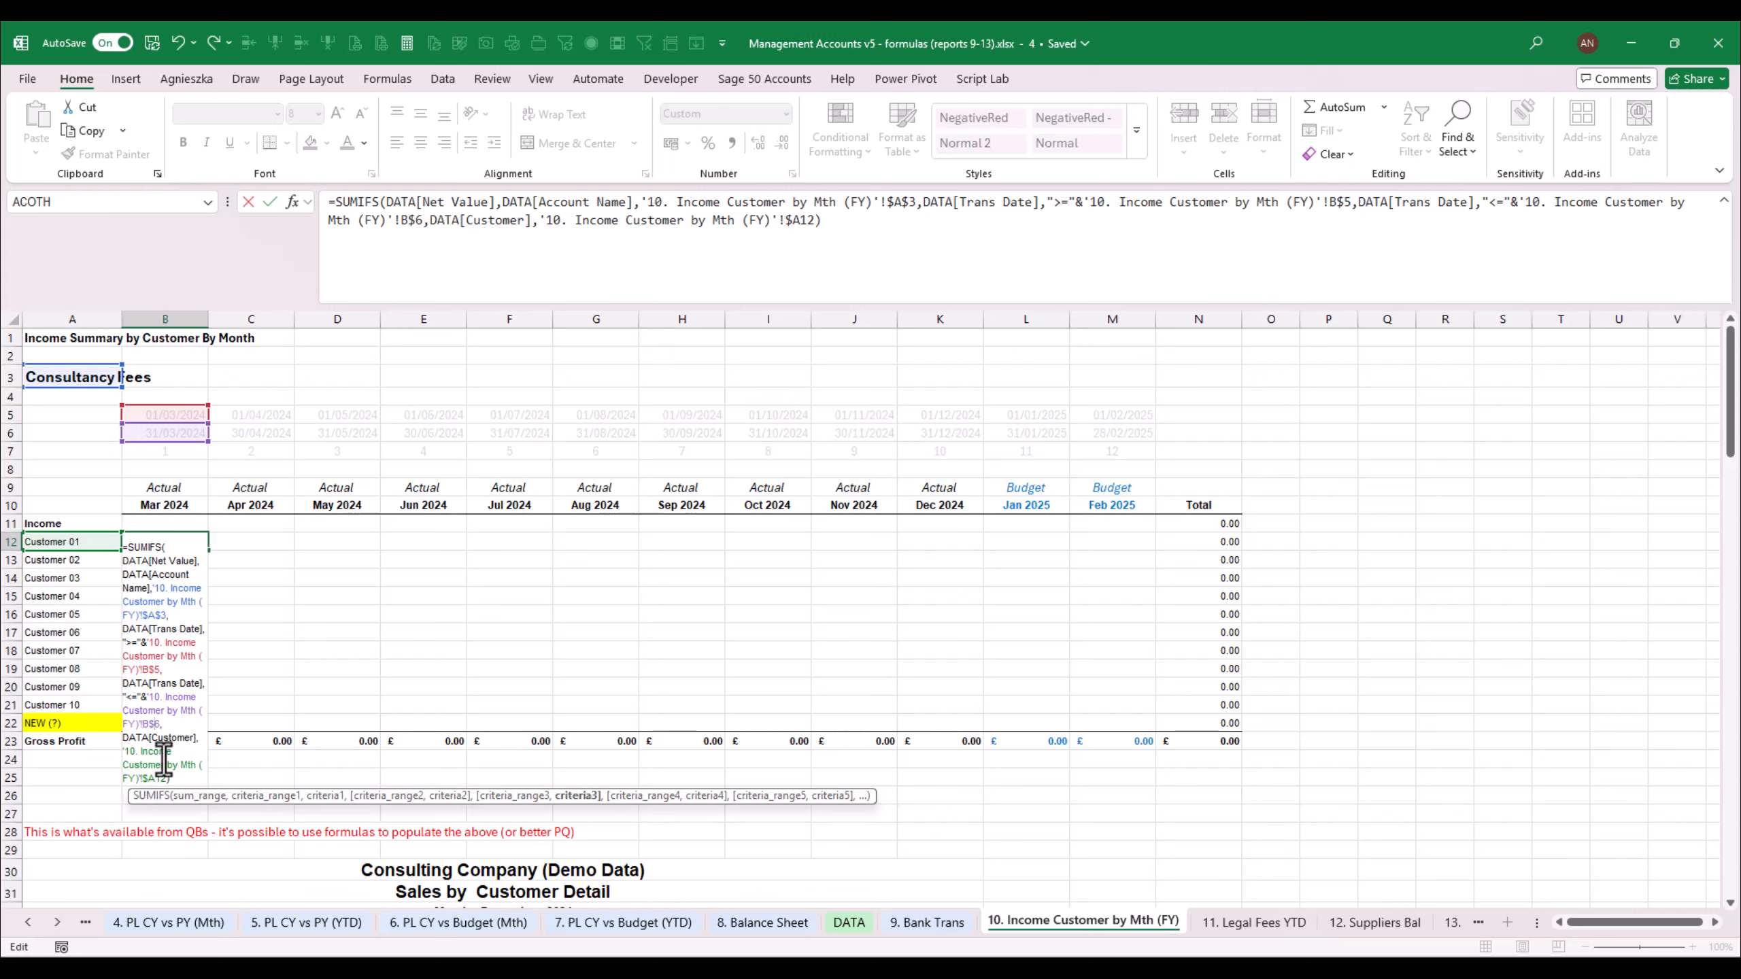
key(ctrl+Return)
Copy the corrected B12 formula down over B13:B22 for the remaining customers
key(ctrl+c)
key(Down)
key(shift+Down)
key(shift+Down)
key(shift+Down)
key(shift+Down)
key(shift+Down)
key(shift+Down)
key(shift+Down)
key(shift+Down)
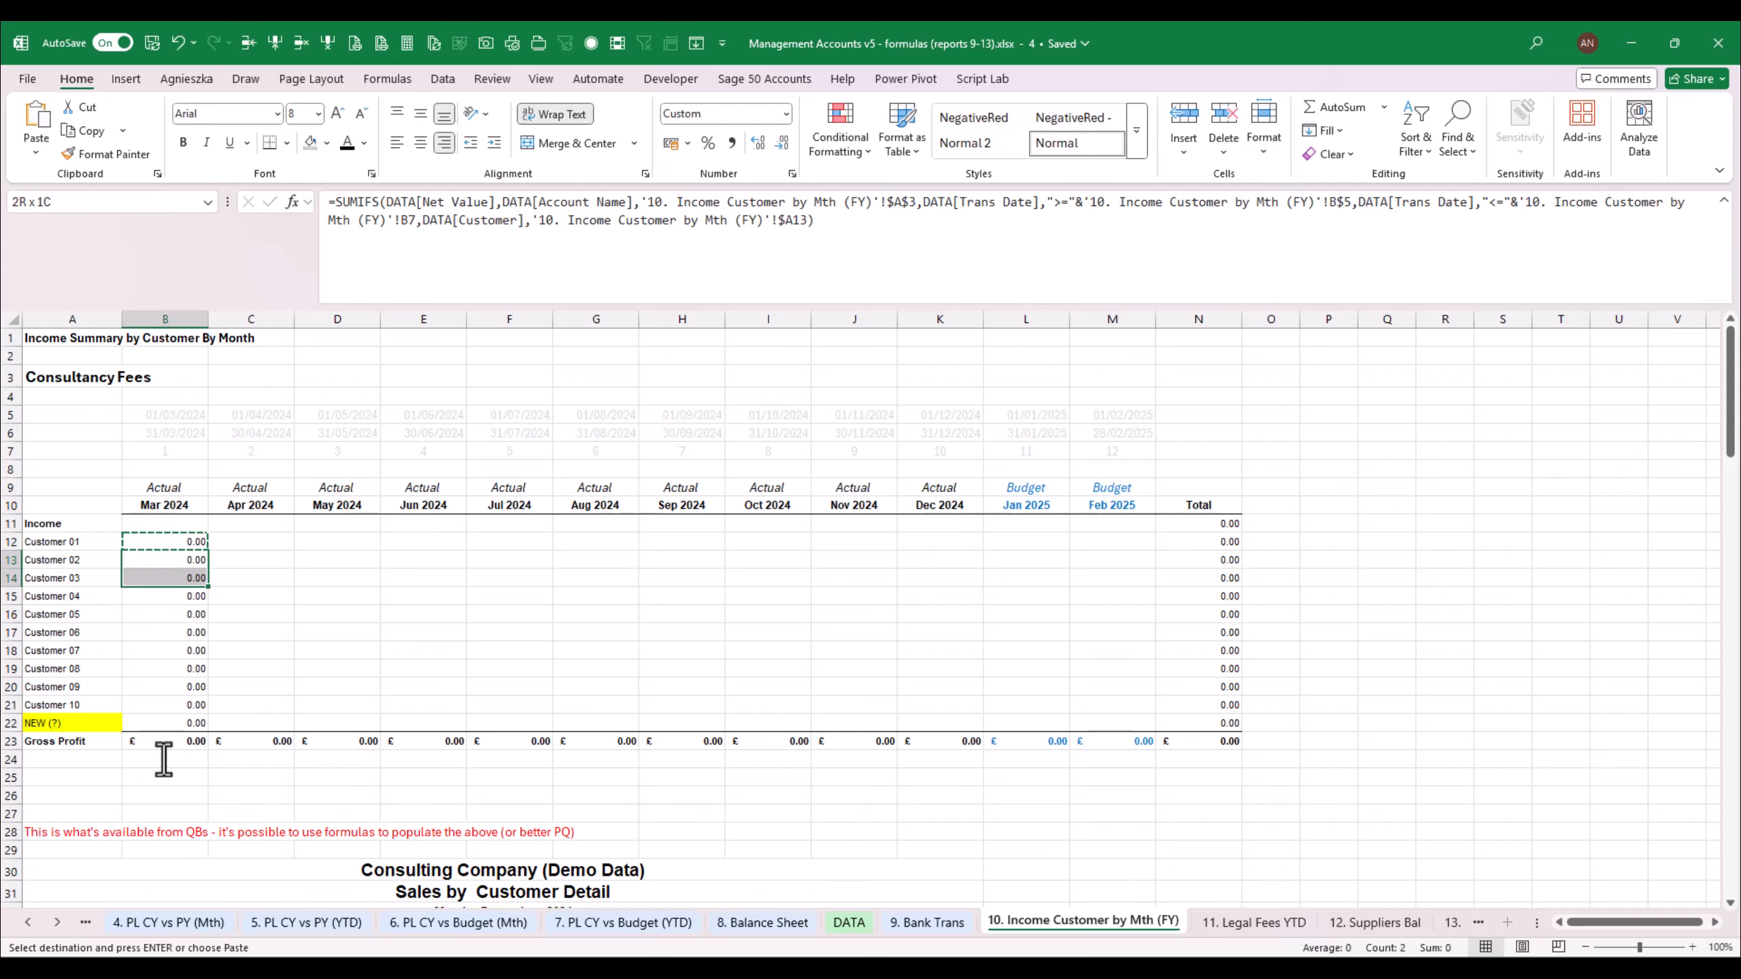
key(Return)
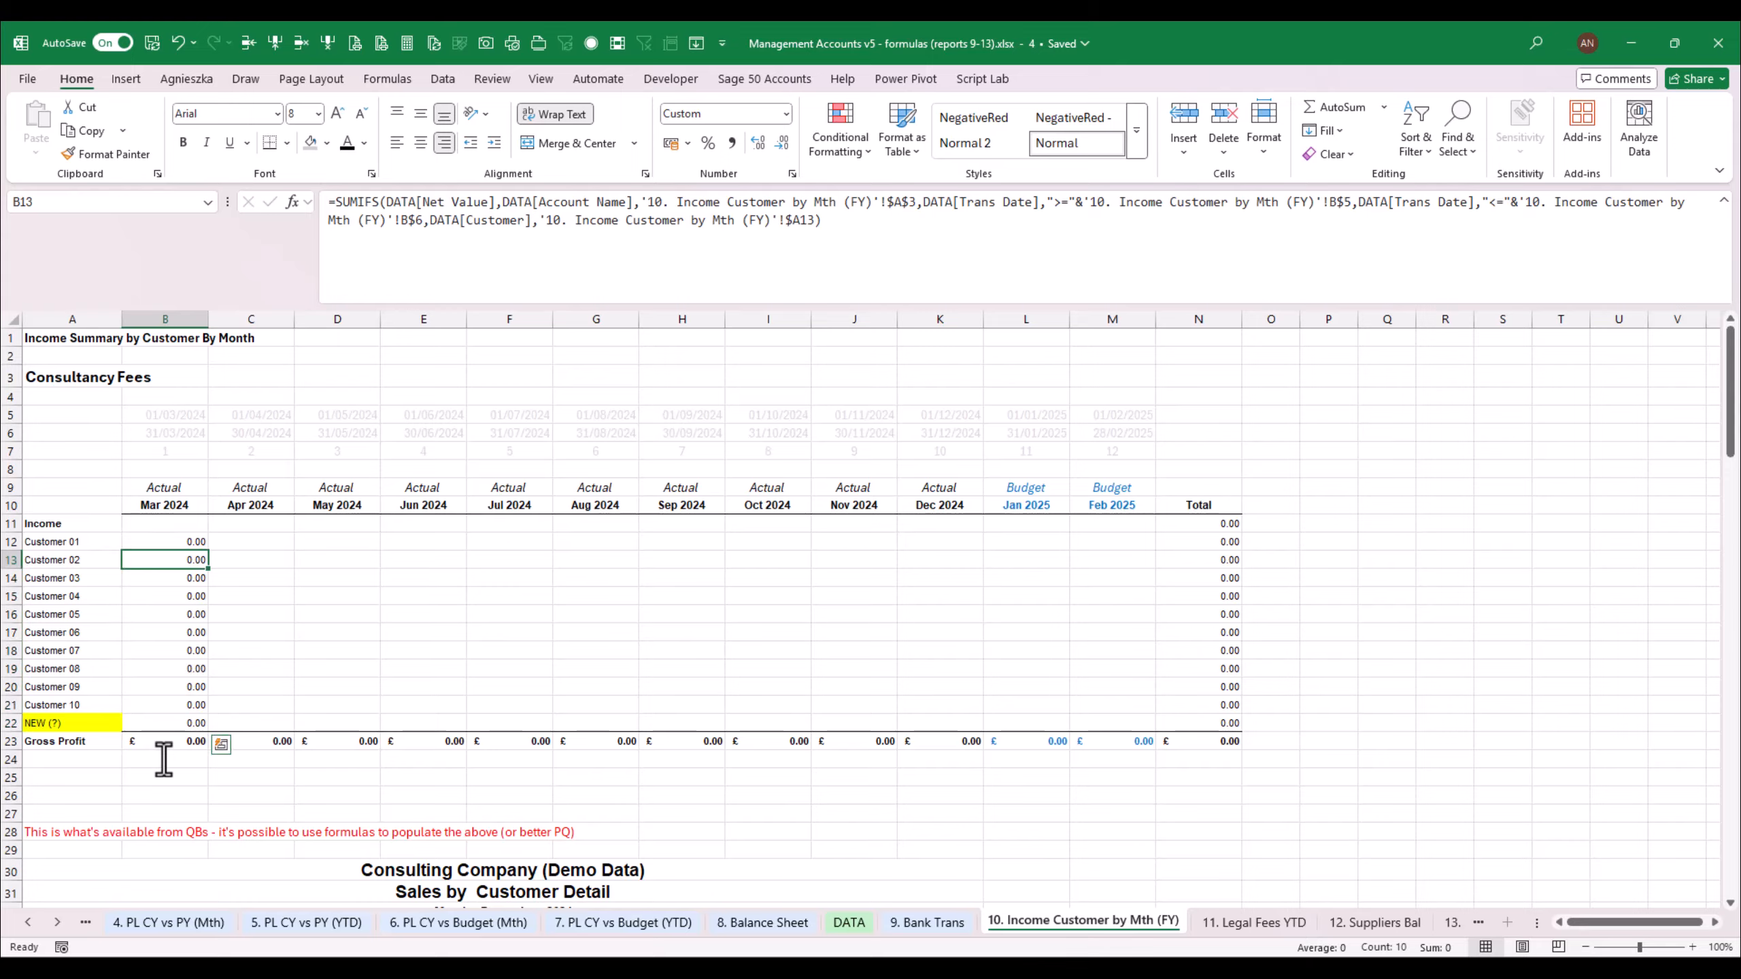
Check the date and customer references in the refilled formulas from B13 to B16
key(F2)
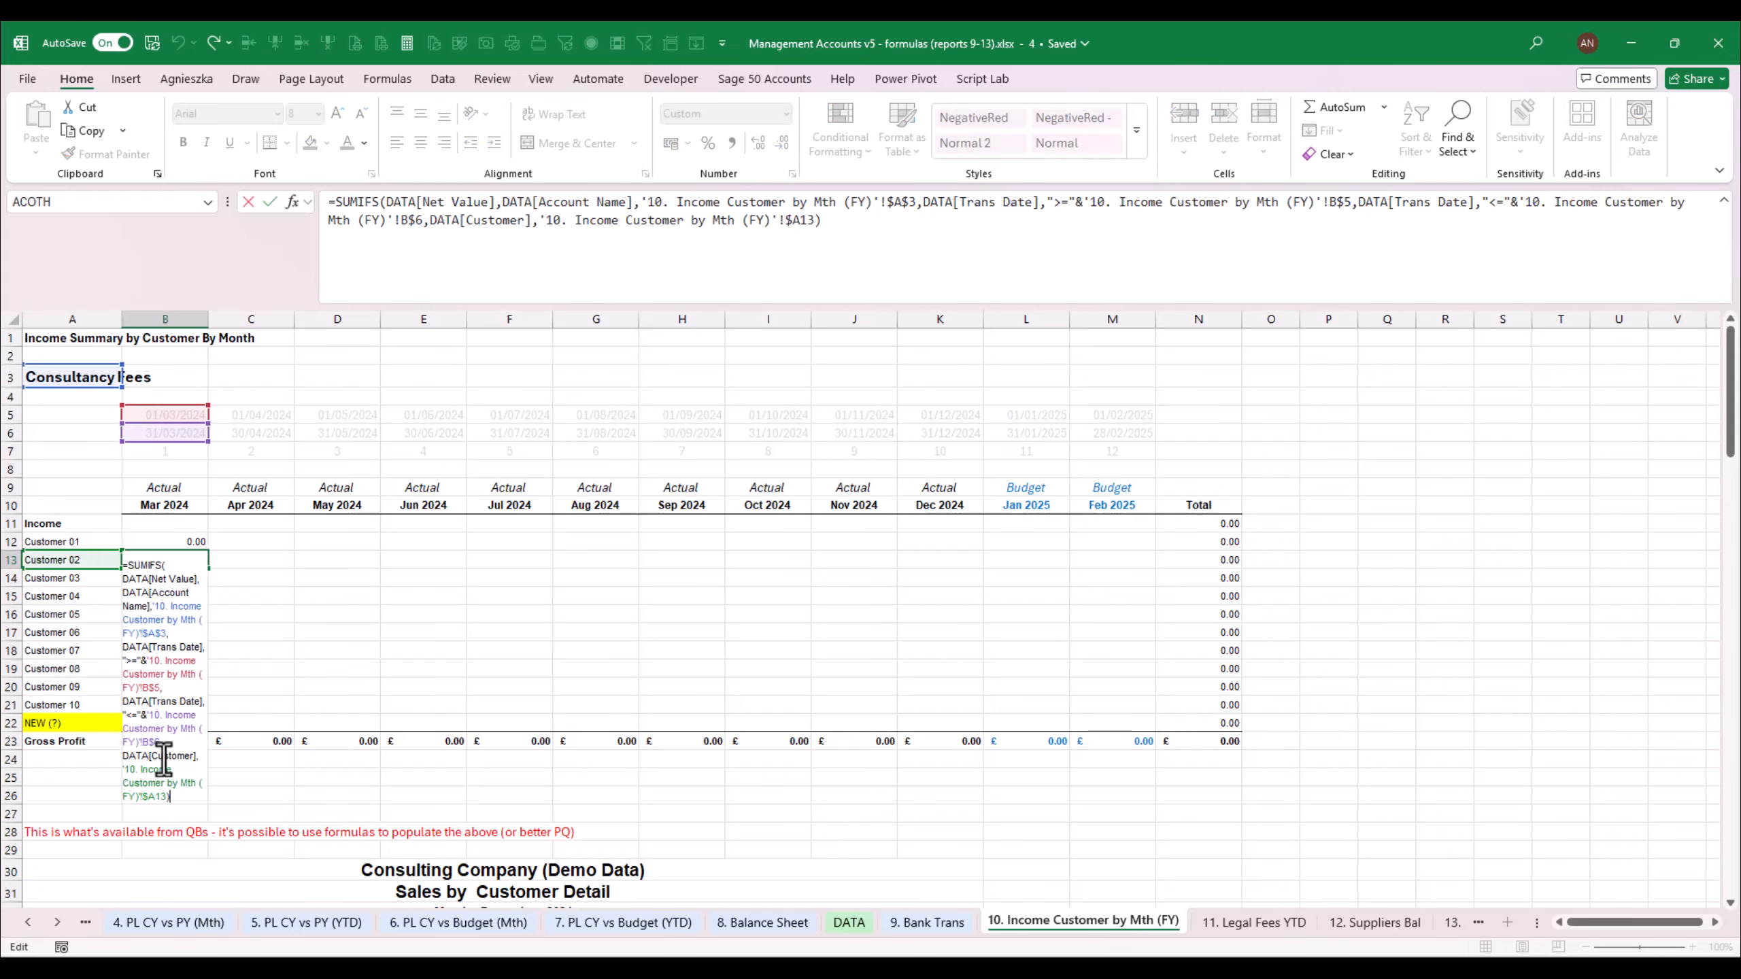
key(Return)
key(F2)
key(Return)
key(F2)
key(Return)
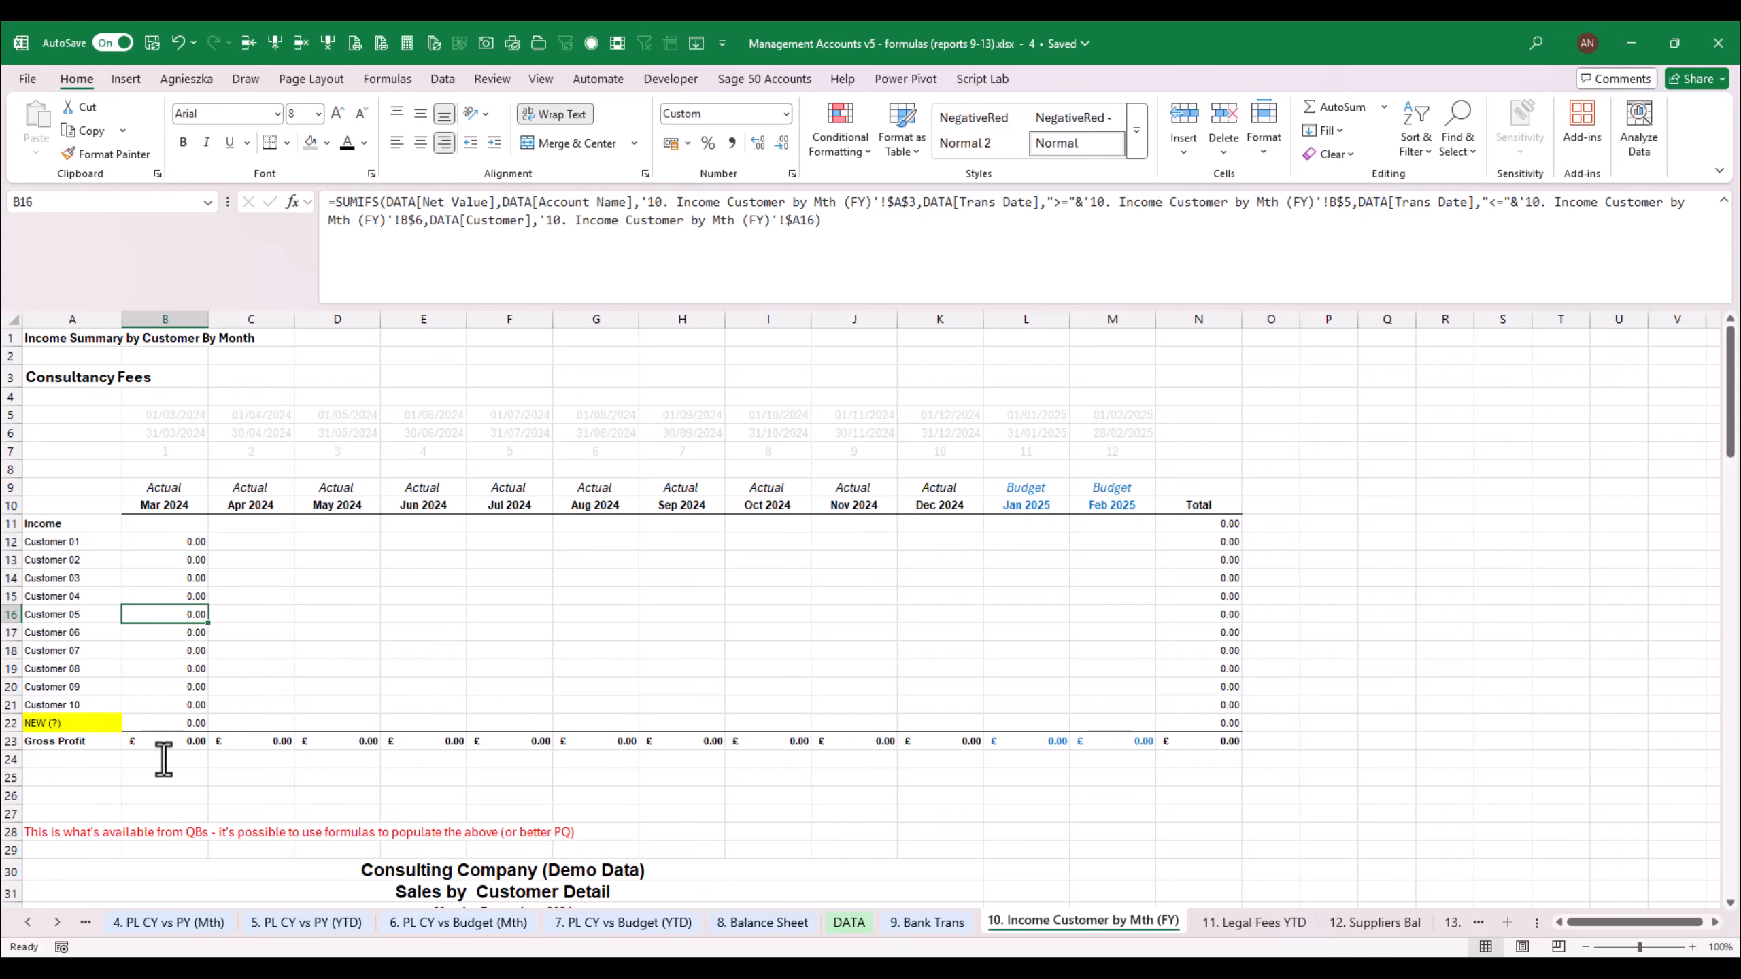
key(F2)
key(Escape)
Copy the account name Consultancy Fees from cell I3584 of the DATA sheet and paste it into A3 of the income customer sheet
click(90, 376)
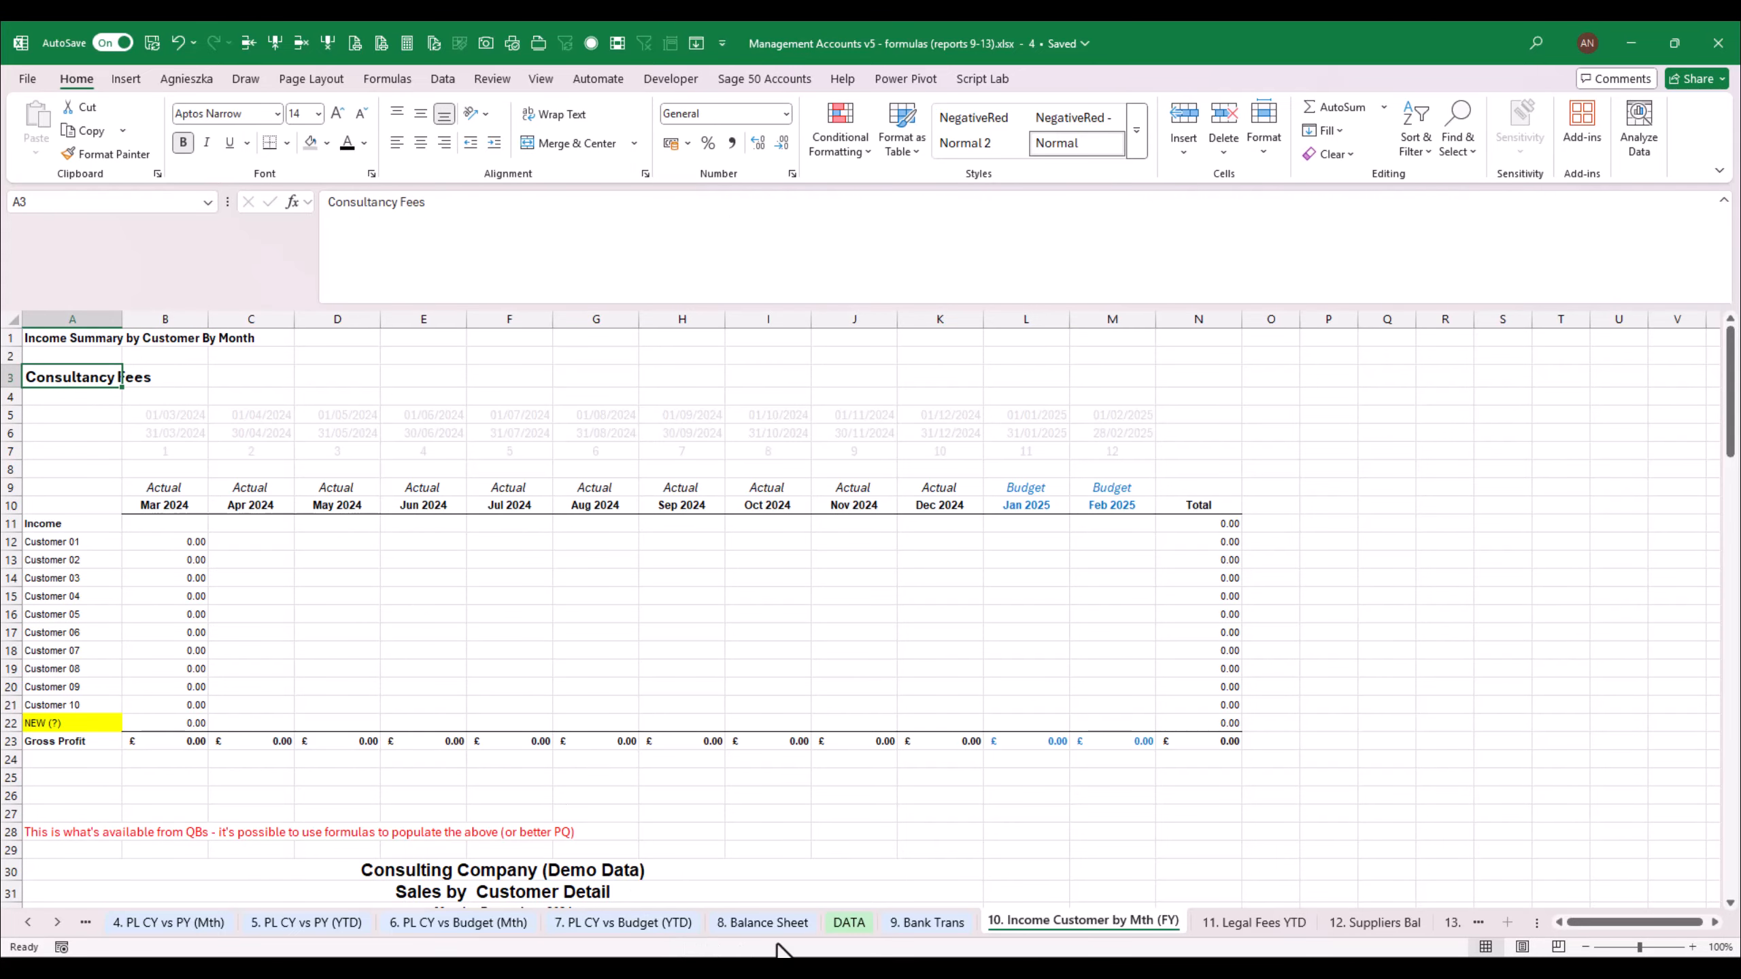
click(849, 922)
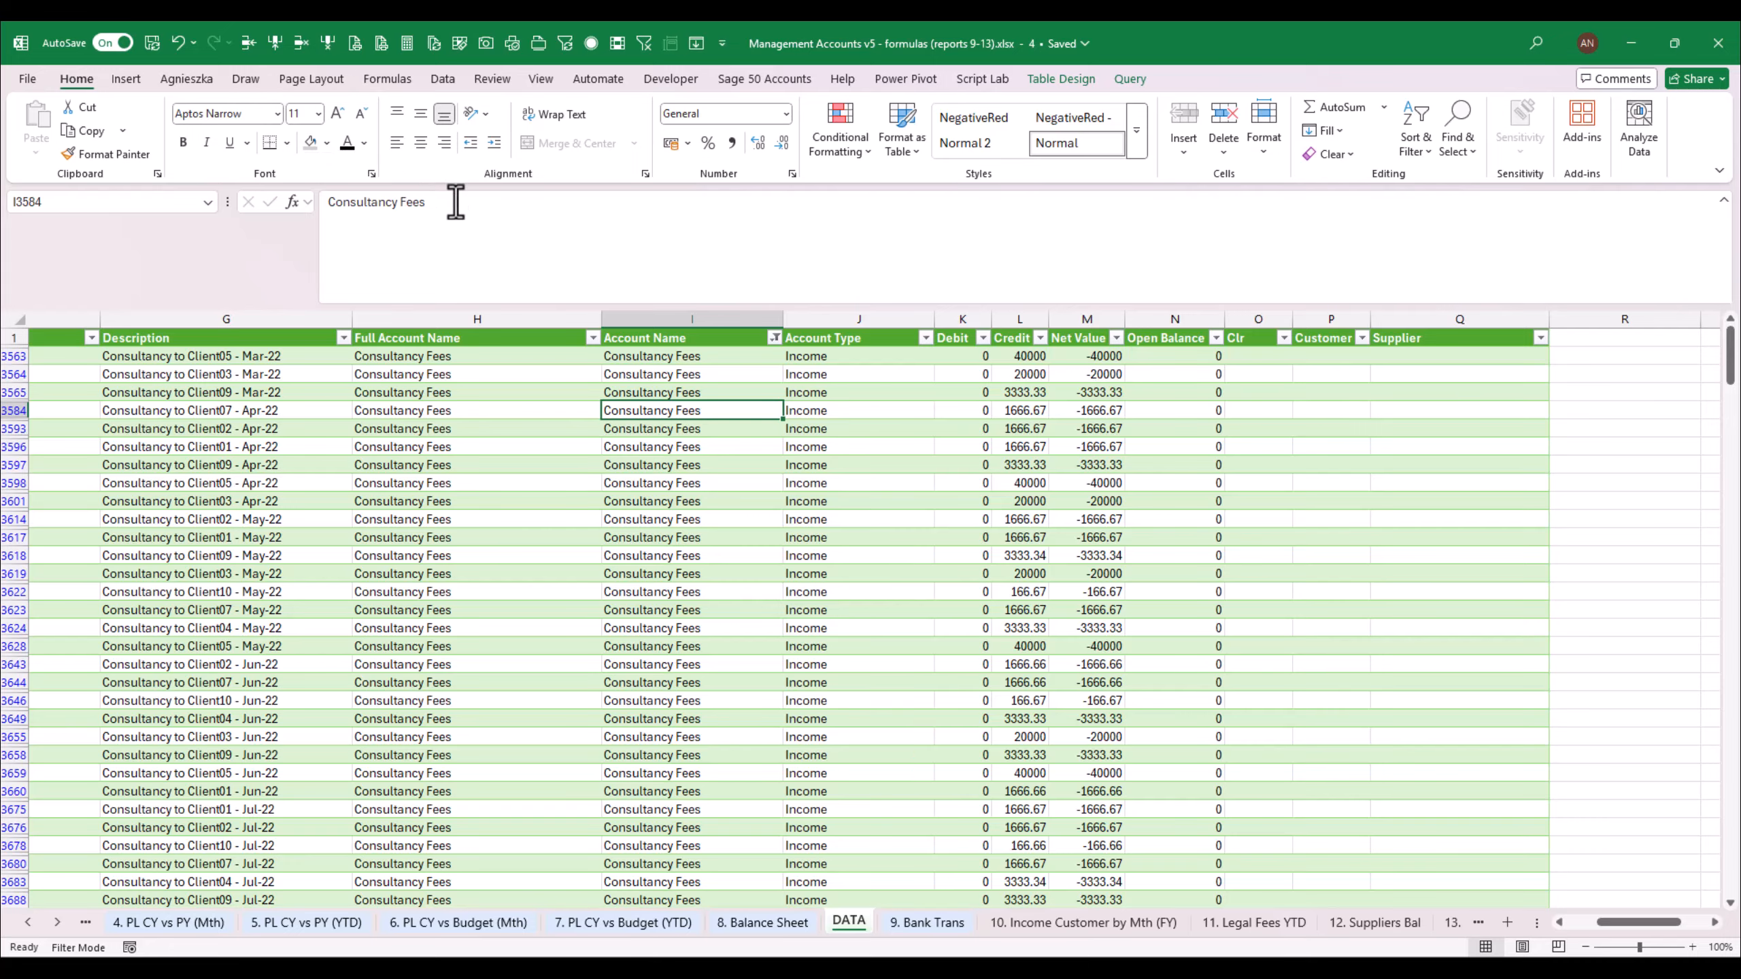
drag(453, 202, 301, 203)
key(Escape)
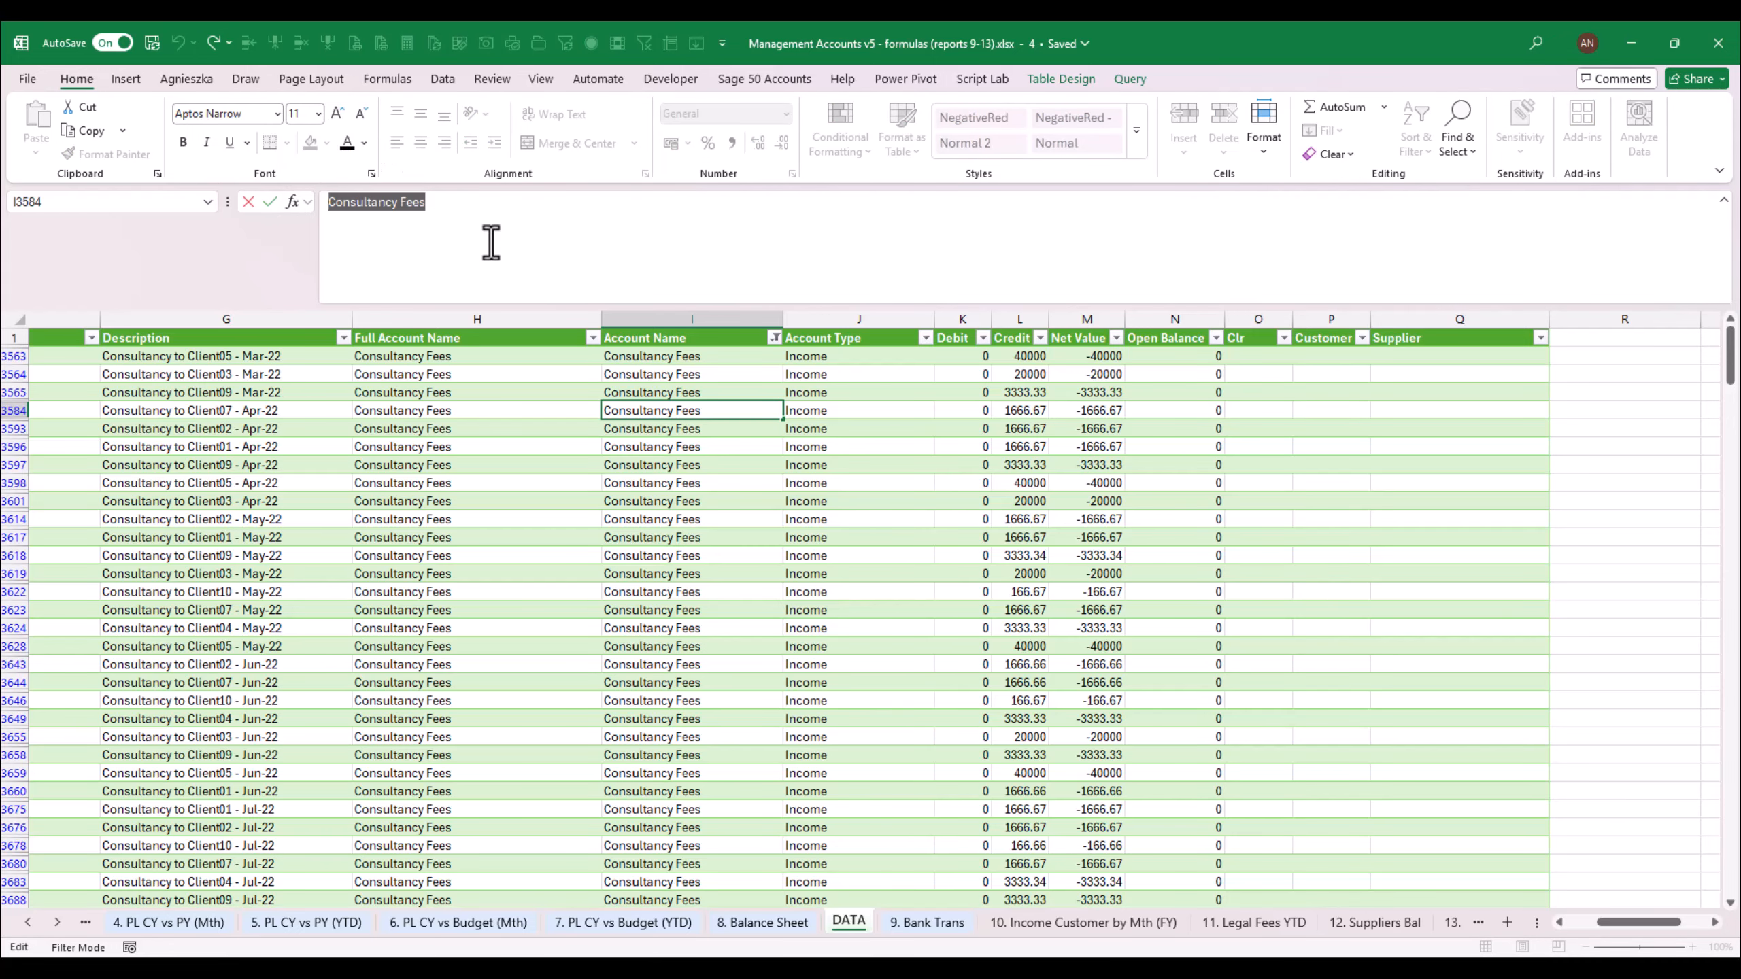
click(923, 923)
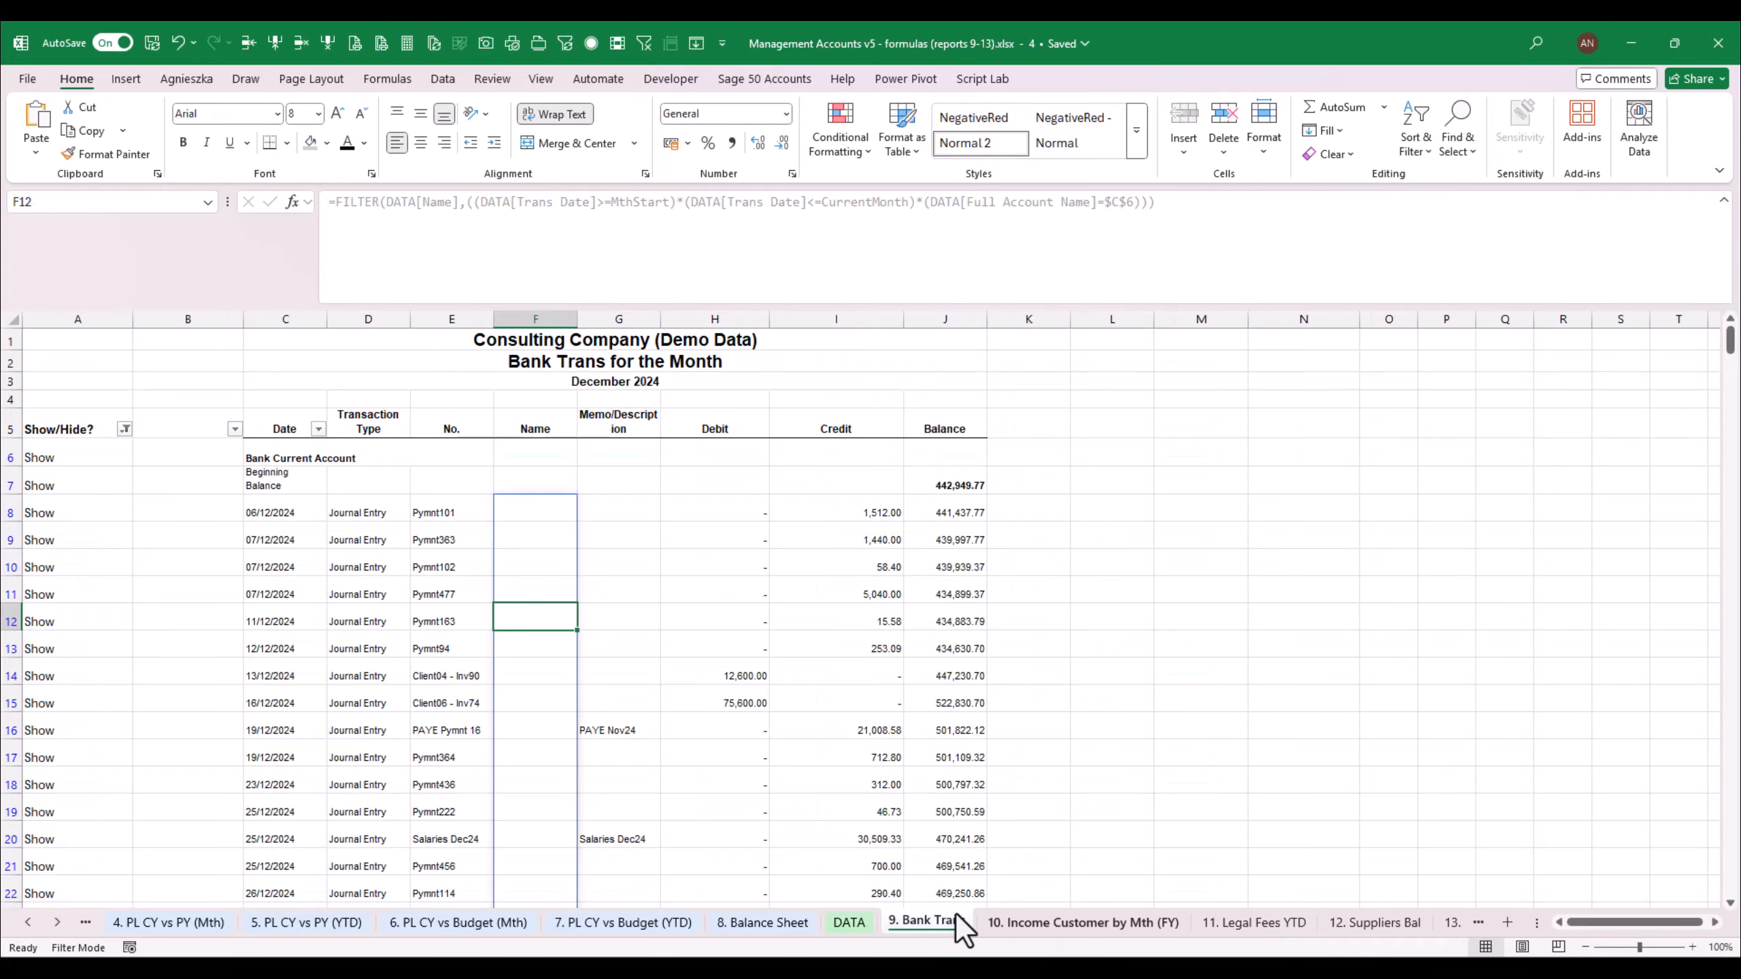
click(1071, 922)
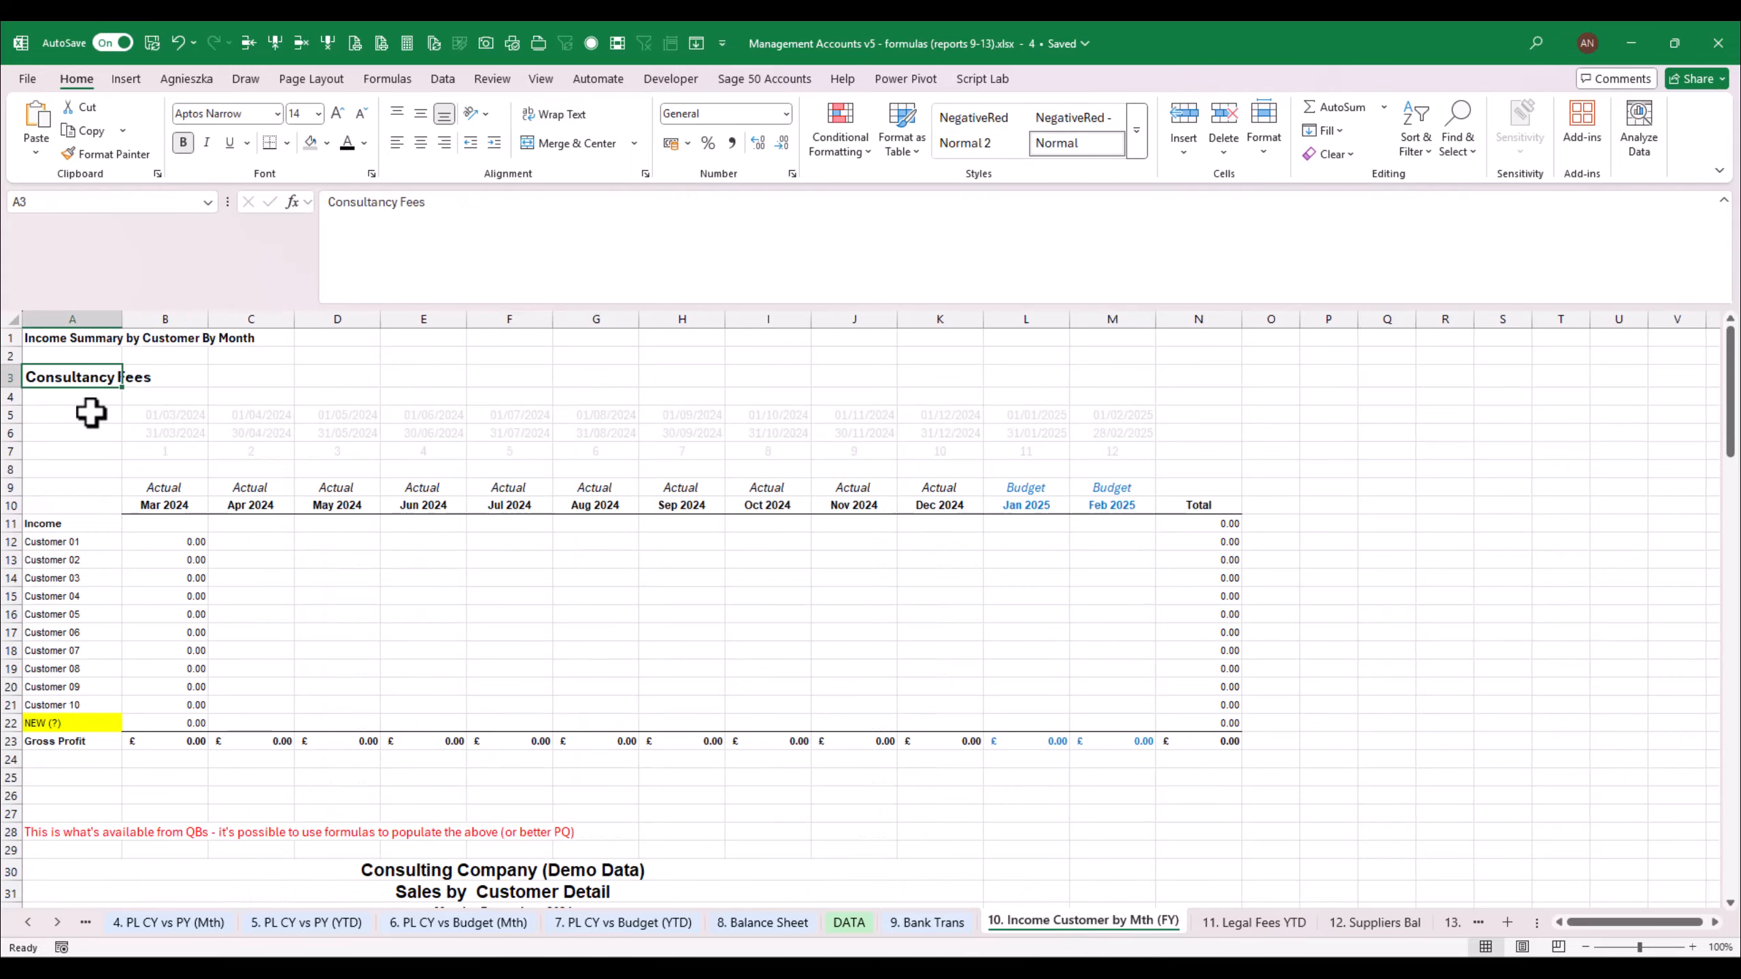
right_click(70, 377)
click(114, 453)
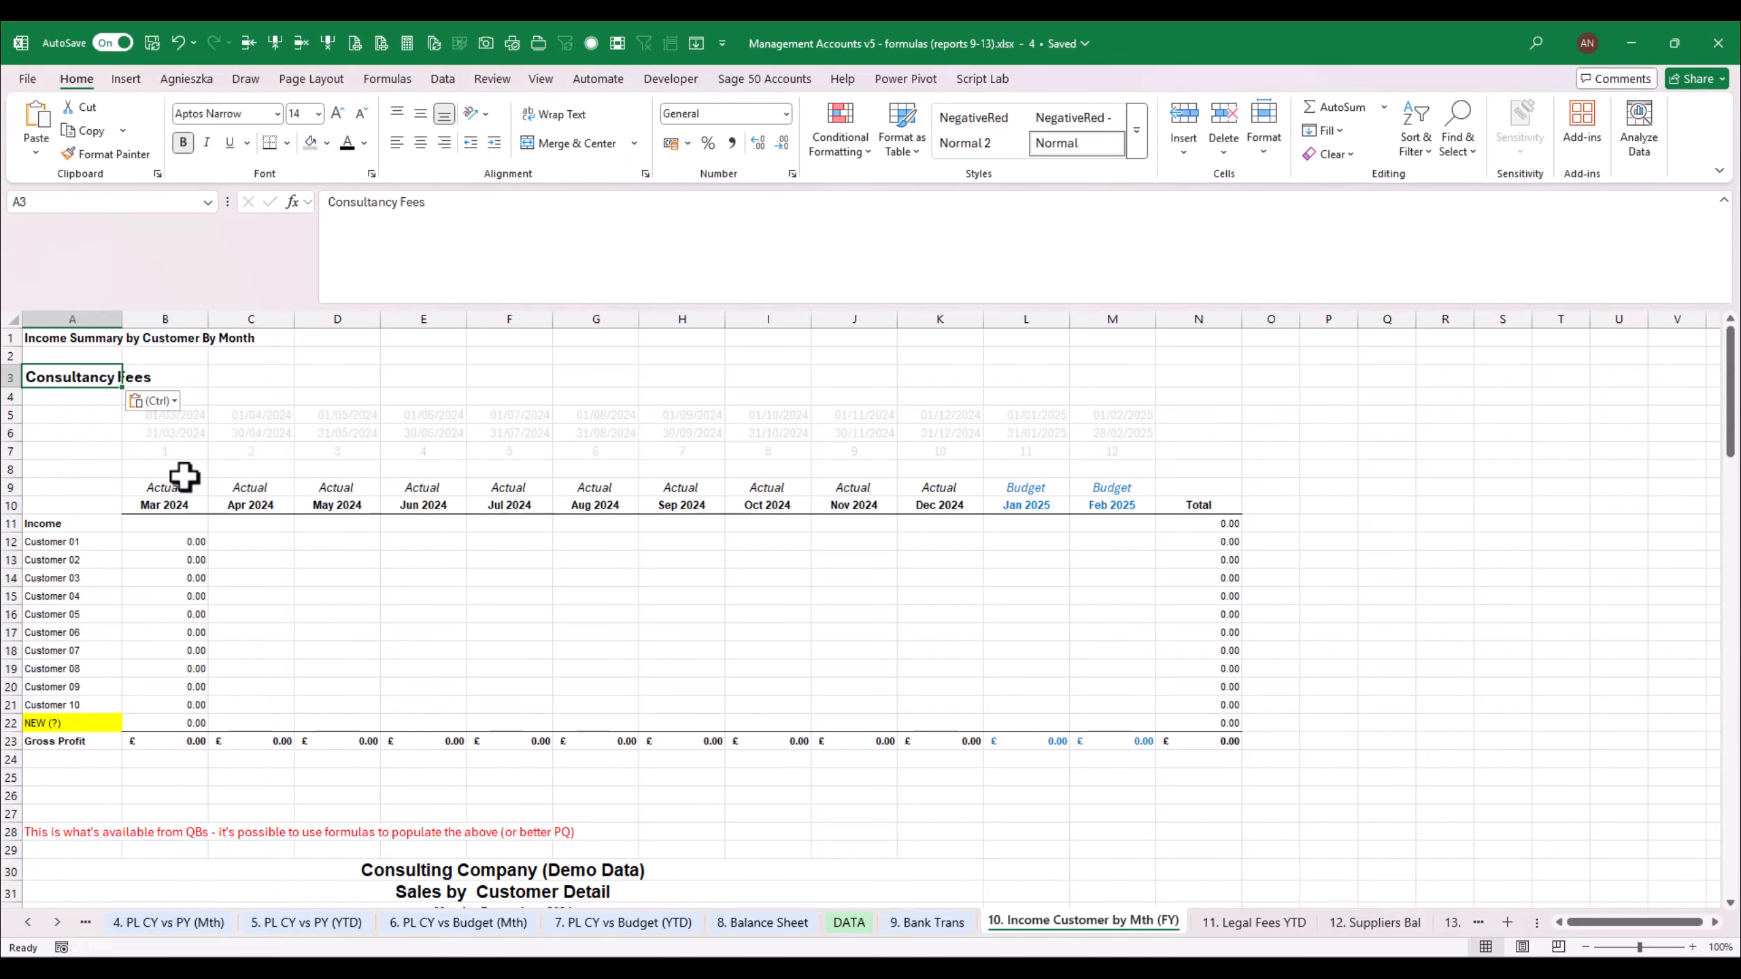
Check the references of the SUMIFS formula in B14 and the customer label in A12
click(191, 579)
key(F2)
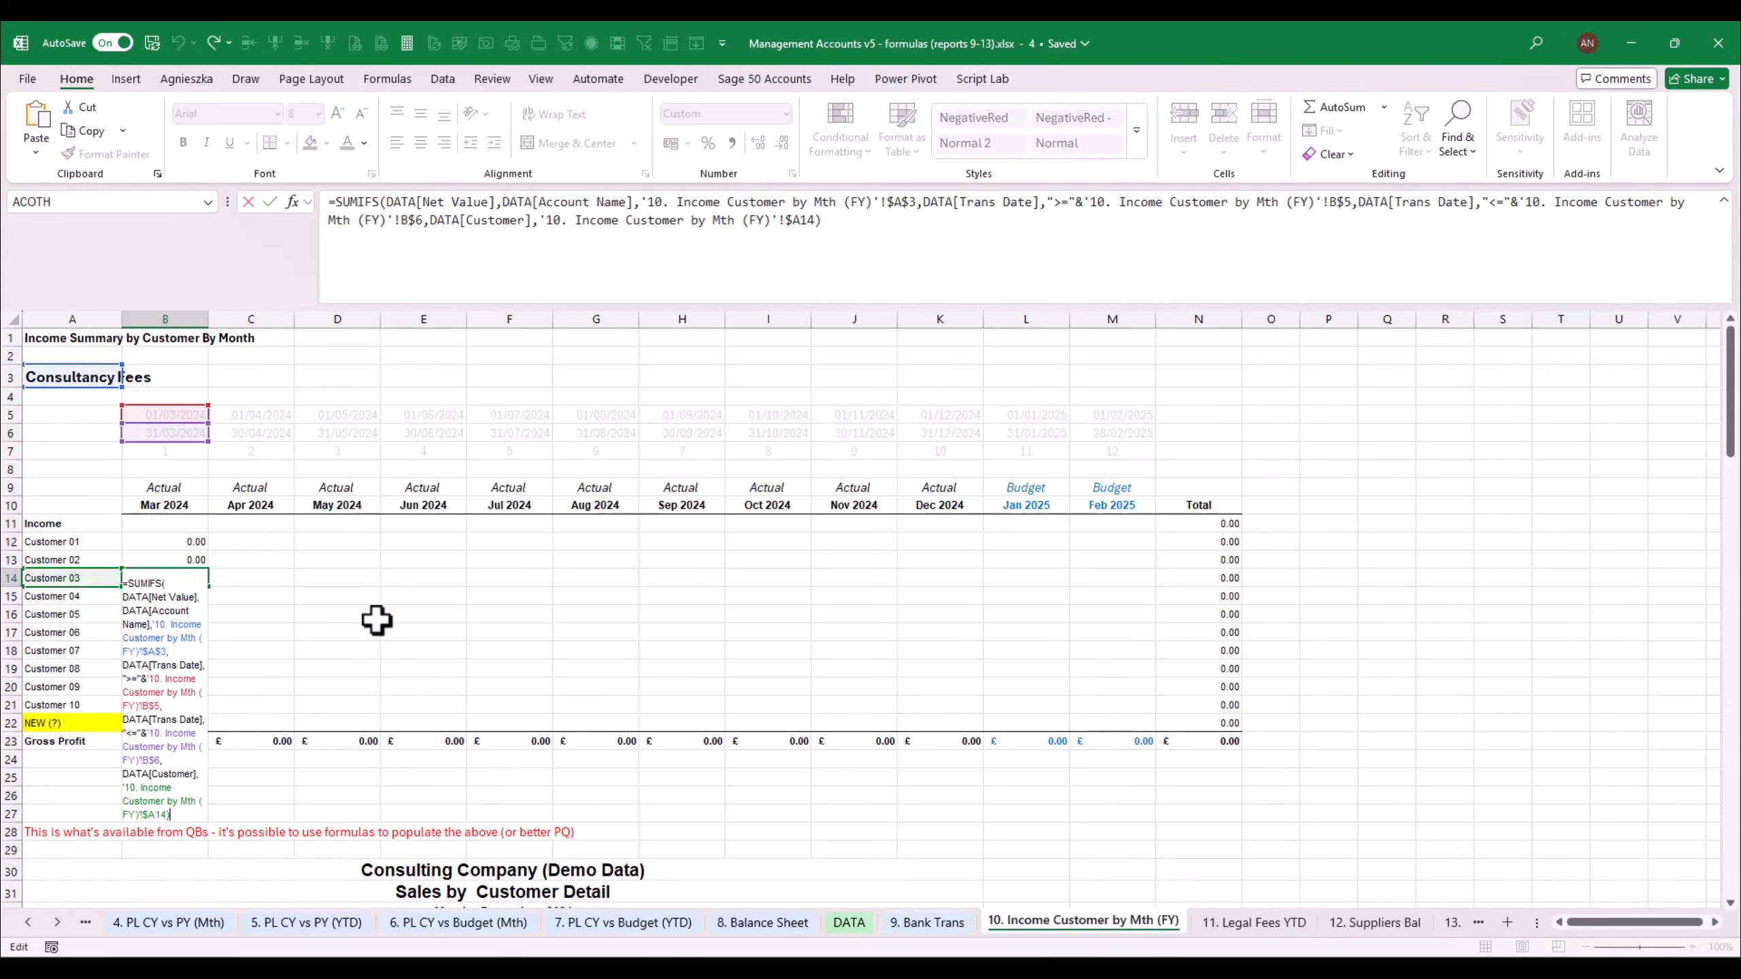
key(Escape)
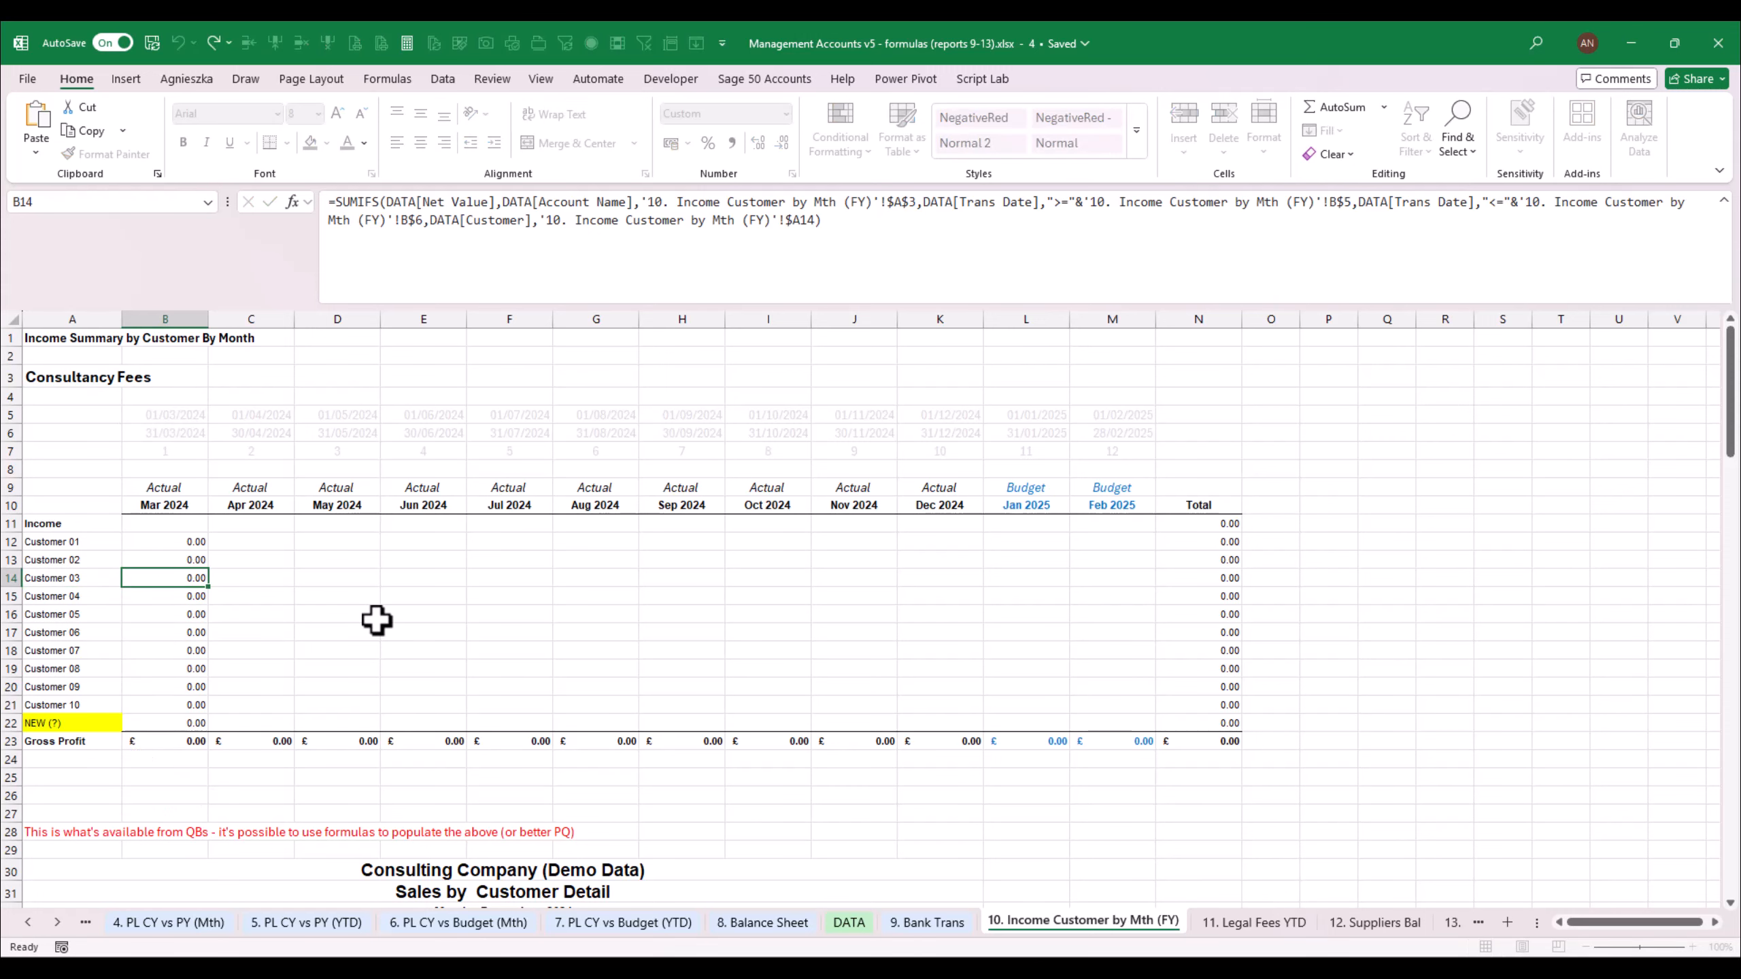
key(Left)
key(Up)
key(Up)
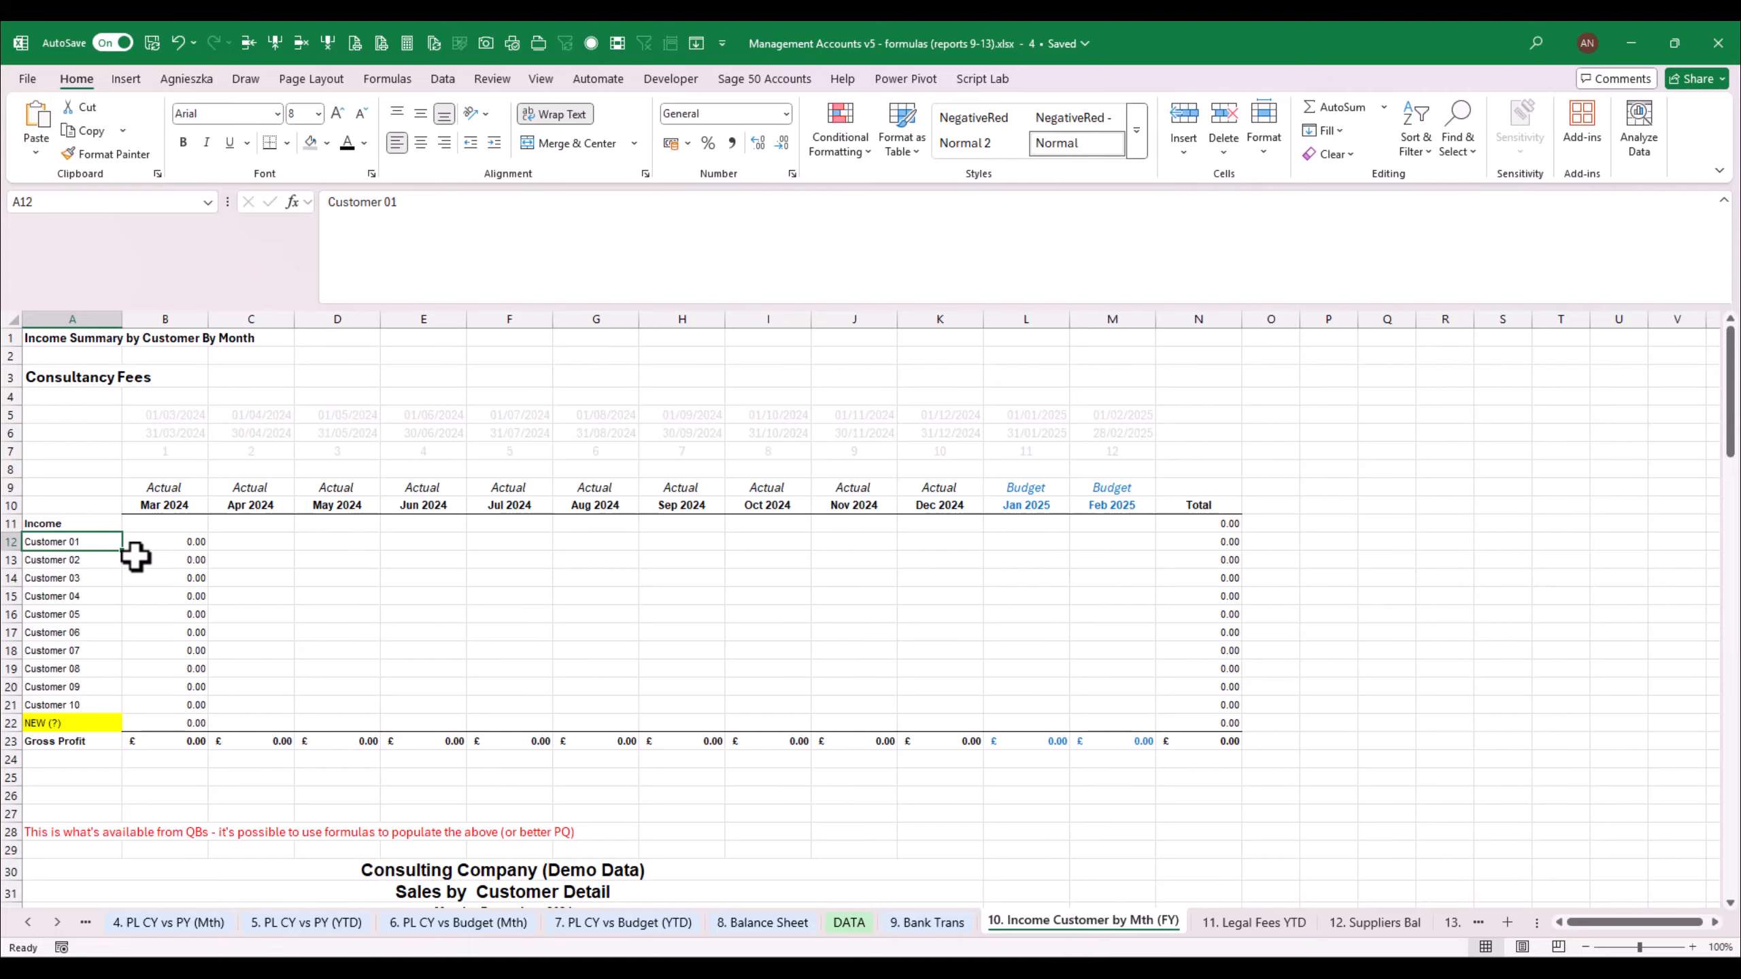
Check how customer names are spelled in the DATA table's Customer column, and return to the income customer sheet
click(854, 923)
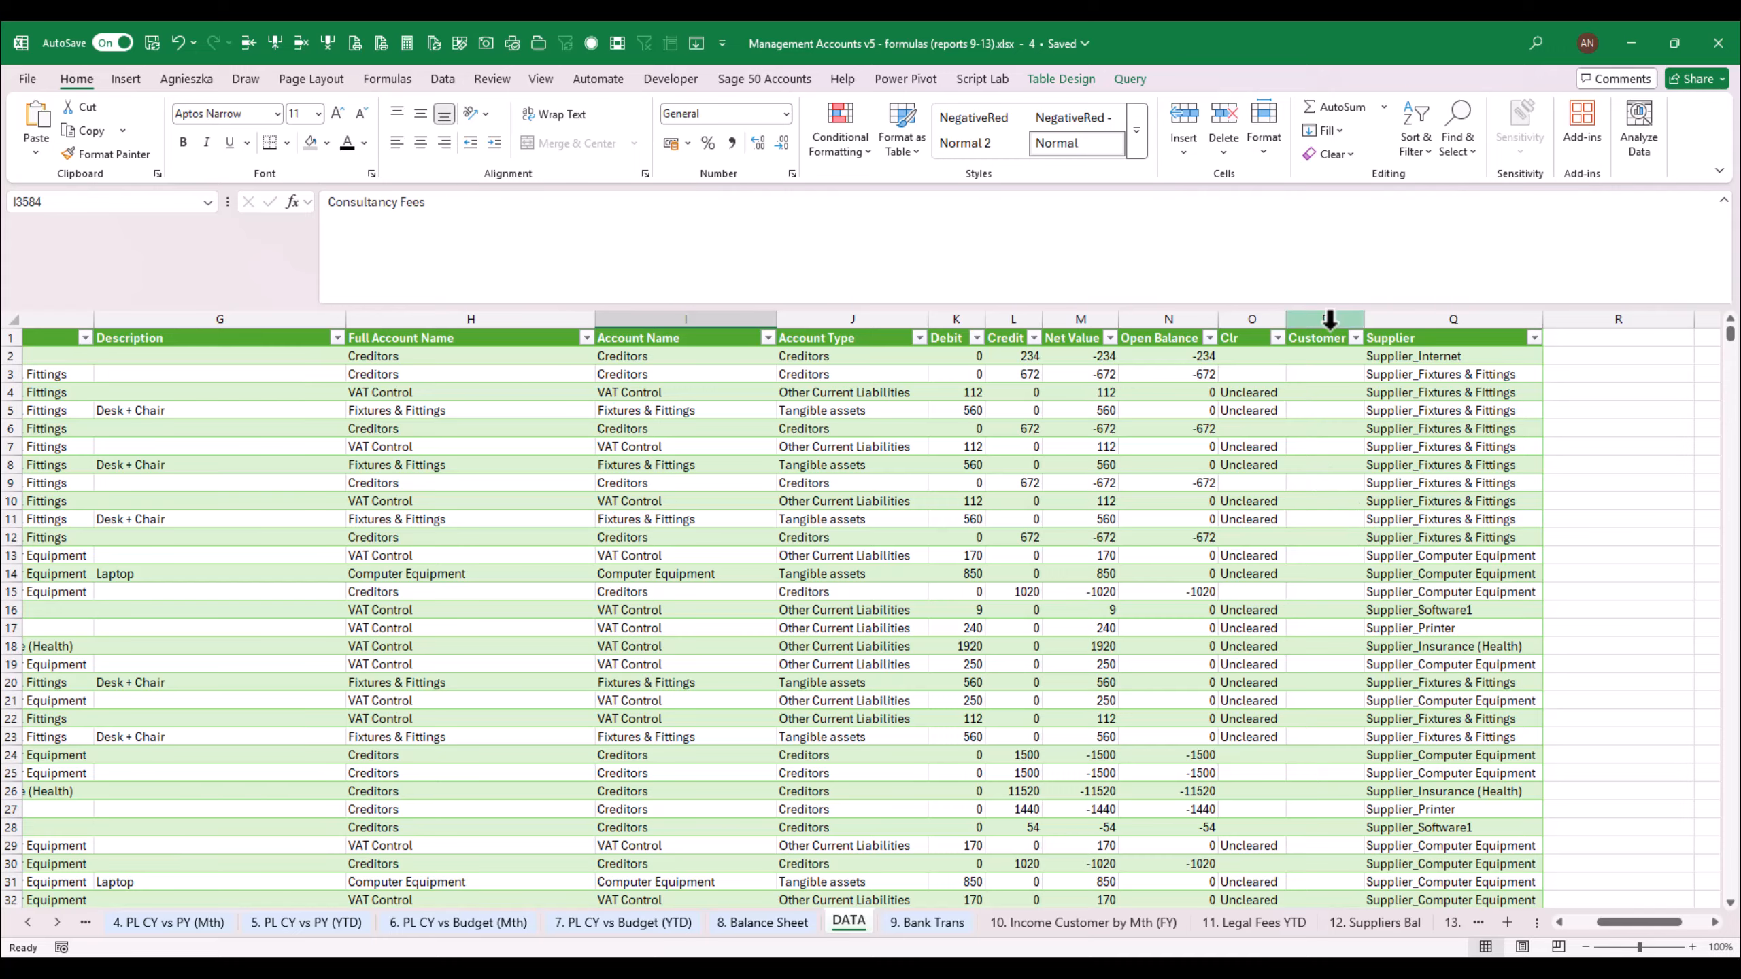
click(1356, 337)
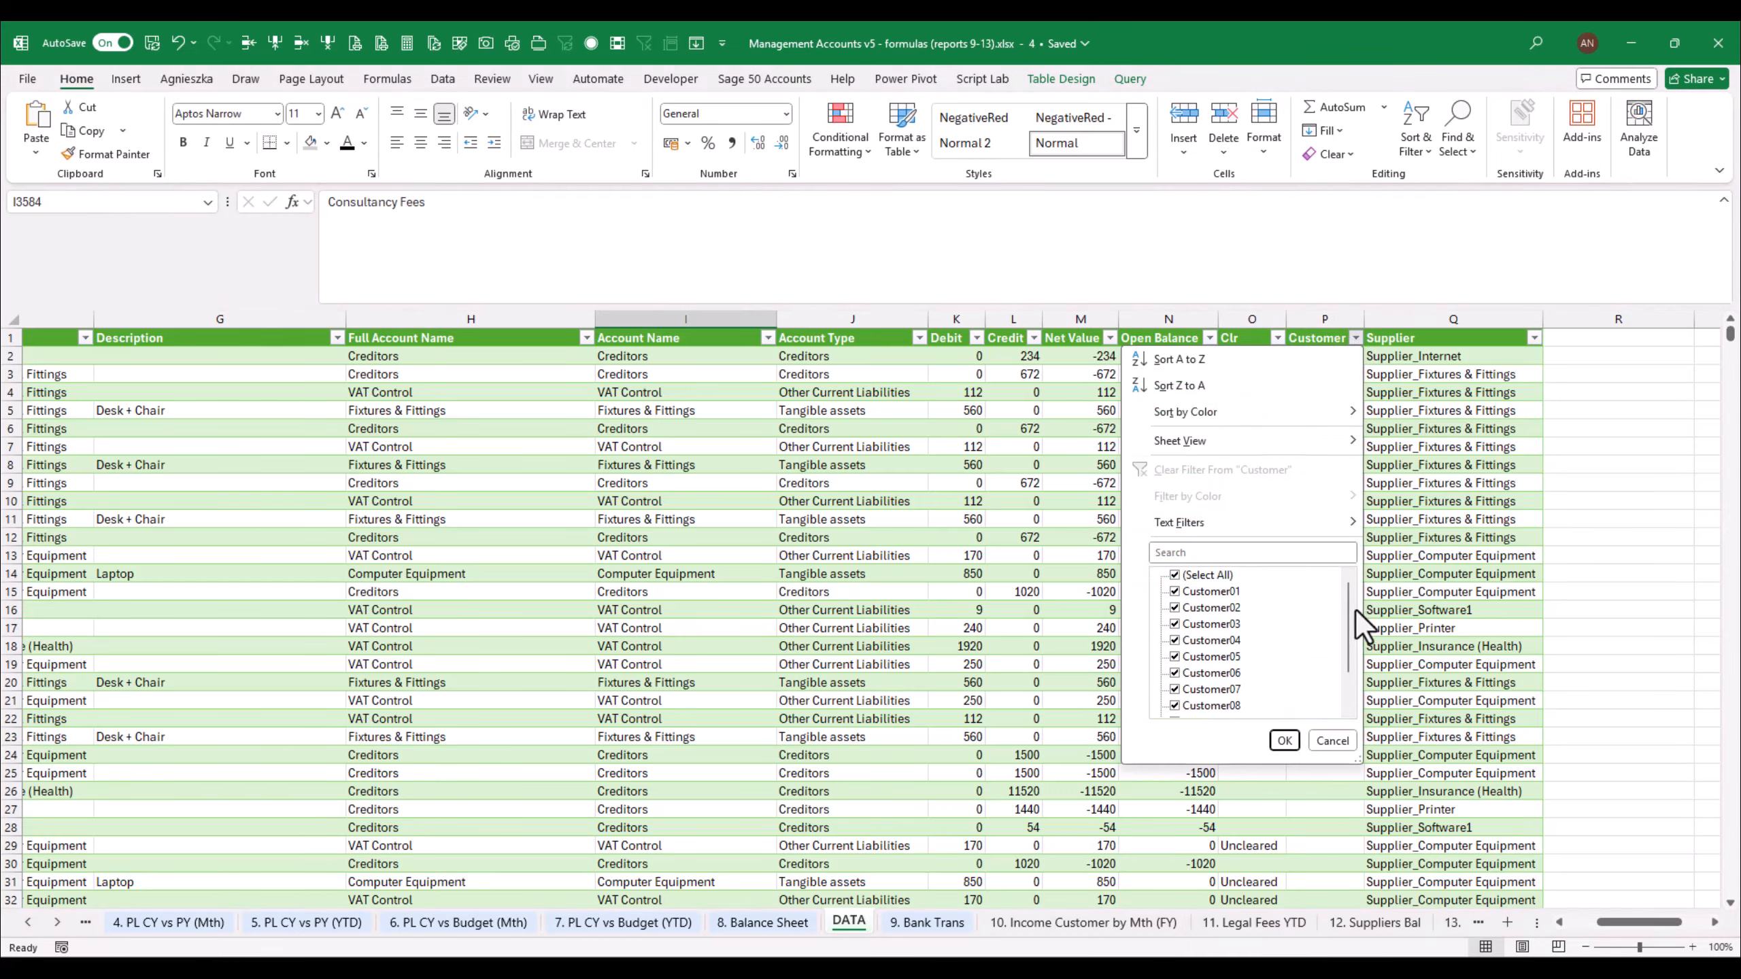
mouse_move(1355, 609)
mouse_down()
mouse_move(1361, 651)
mouse_move(1357, 614)
mouse_up()
click(1331, 741)
click(932, 924)
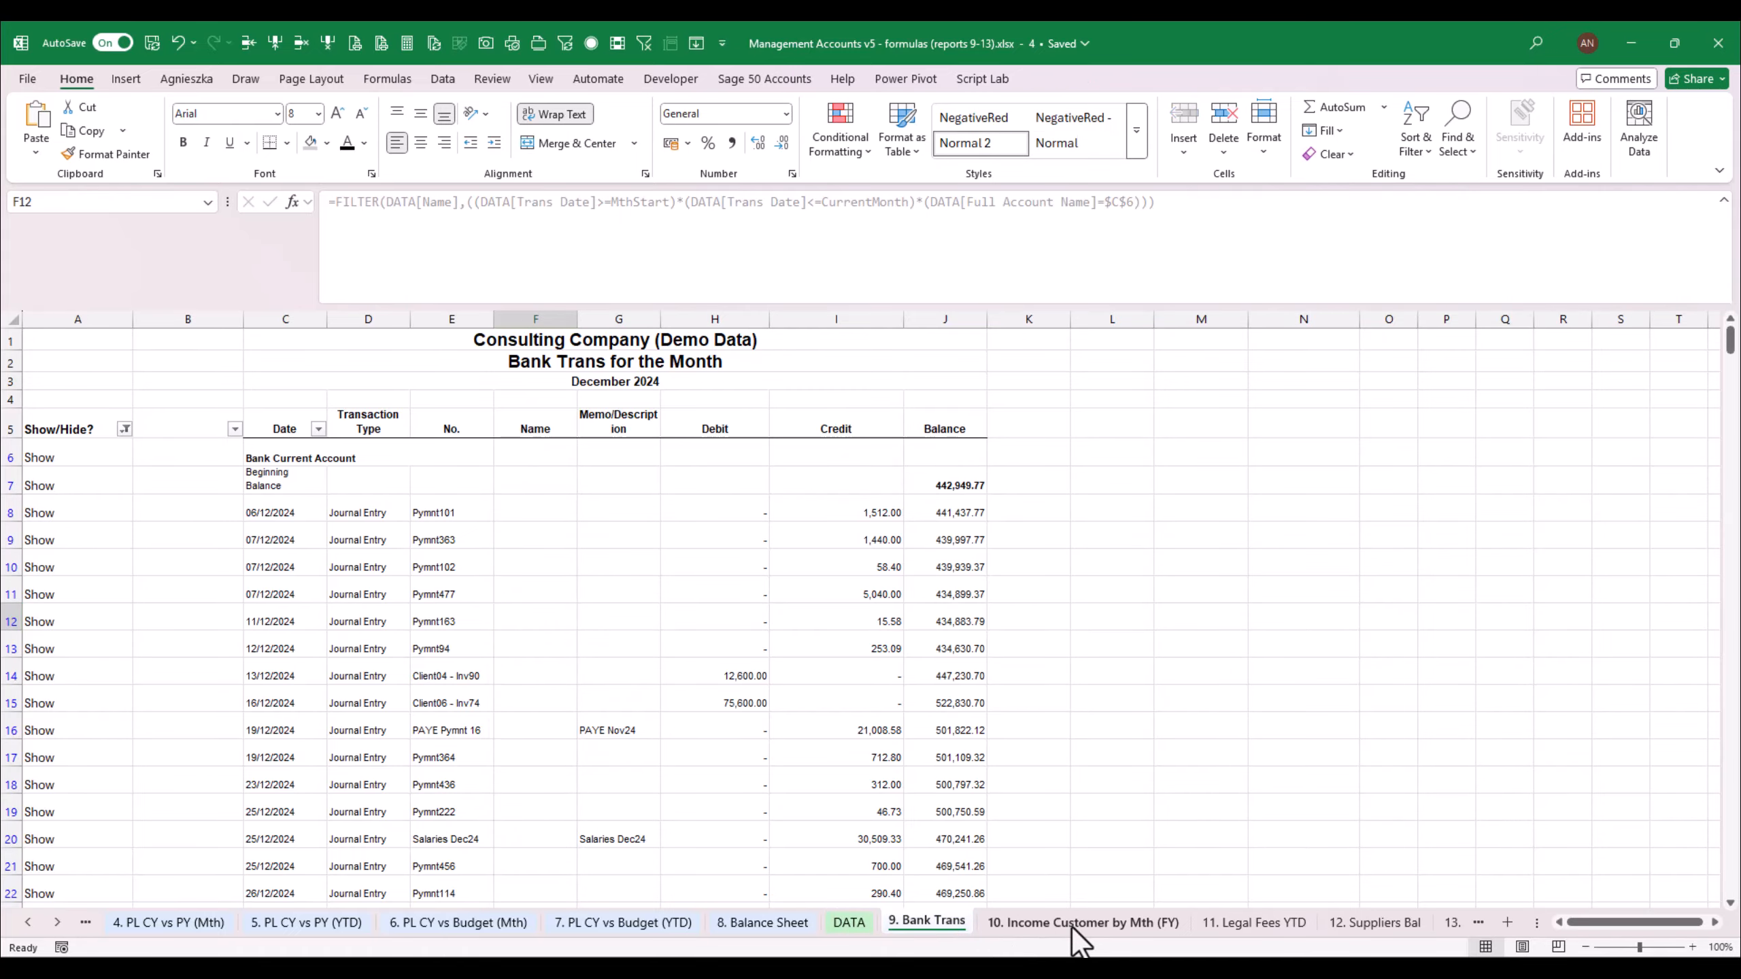
click(1072, 924)
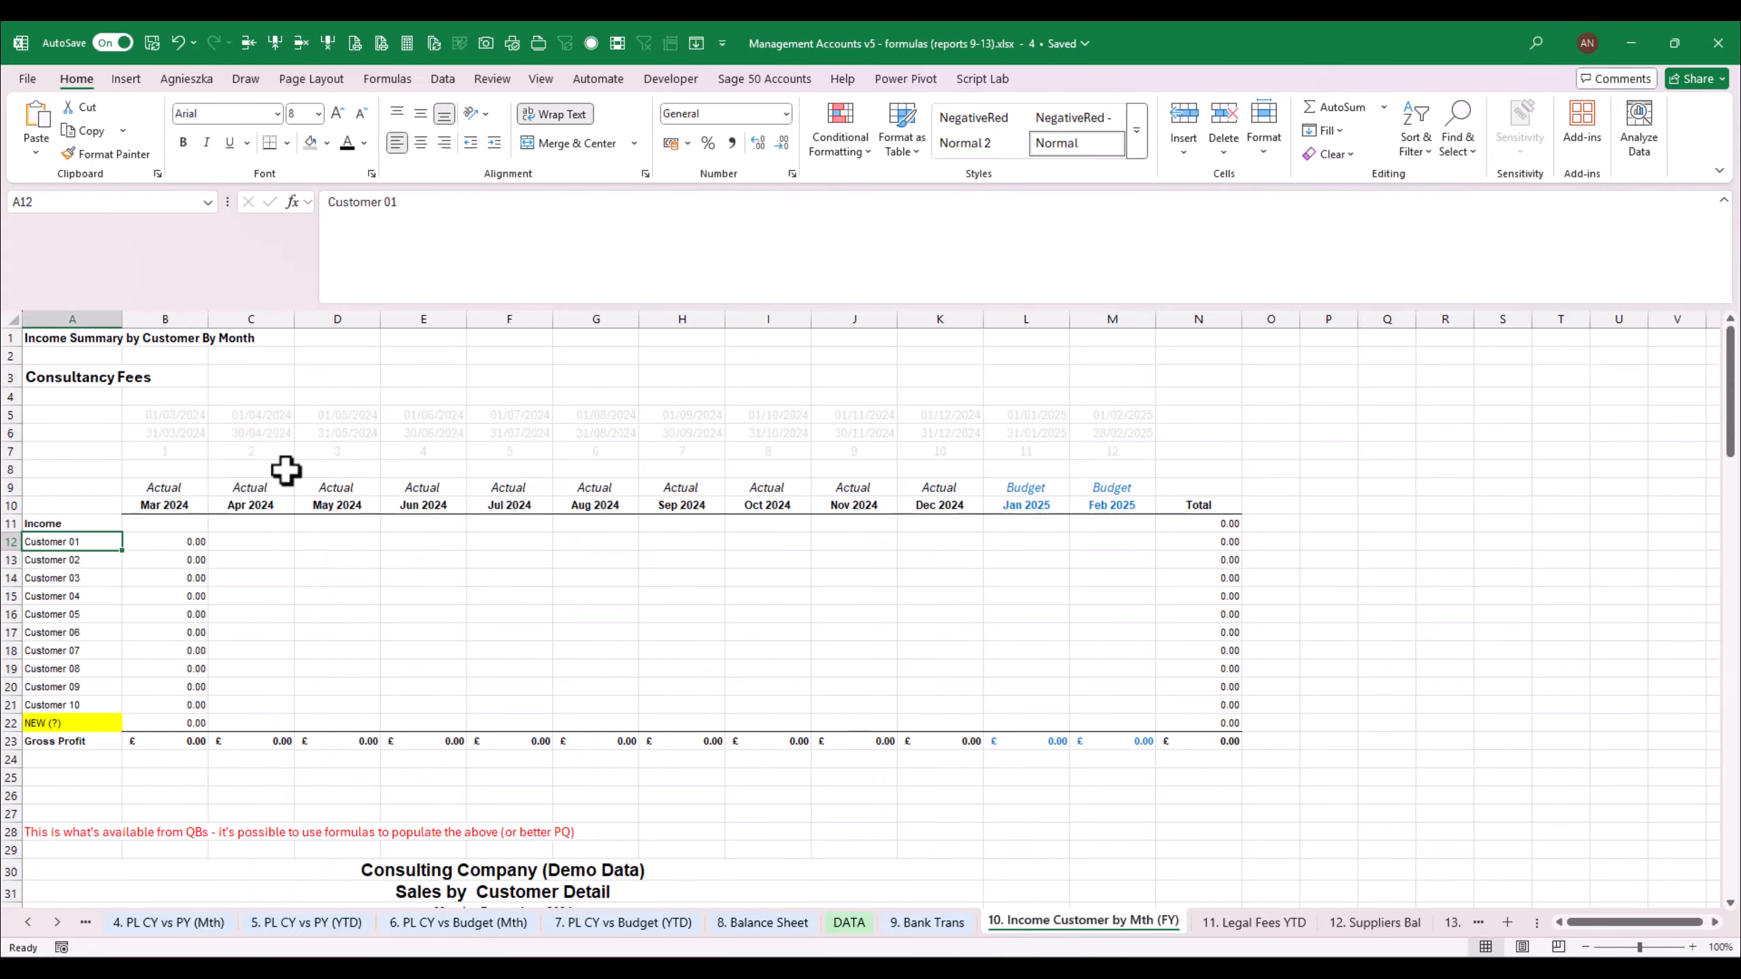
Remove the space from the customer labels in A12:A14 so they read Customer01, Customer02 and Customer03
click(386, 201)
key(Return)
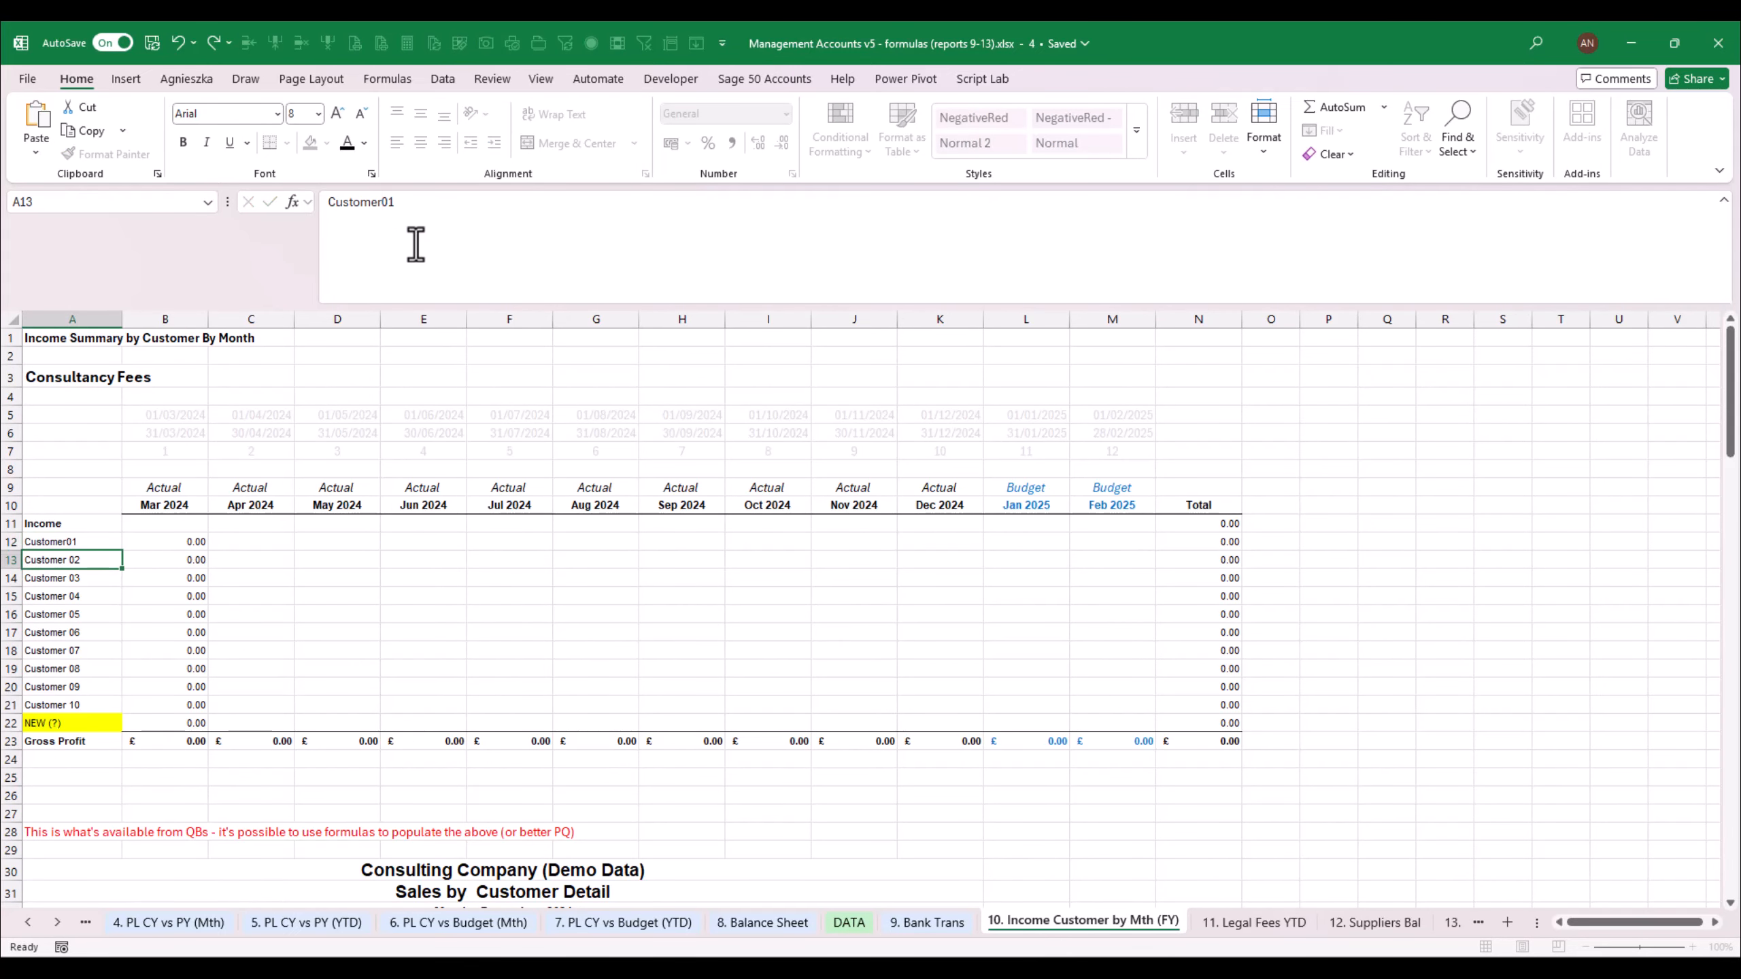
click(416, 244)
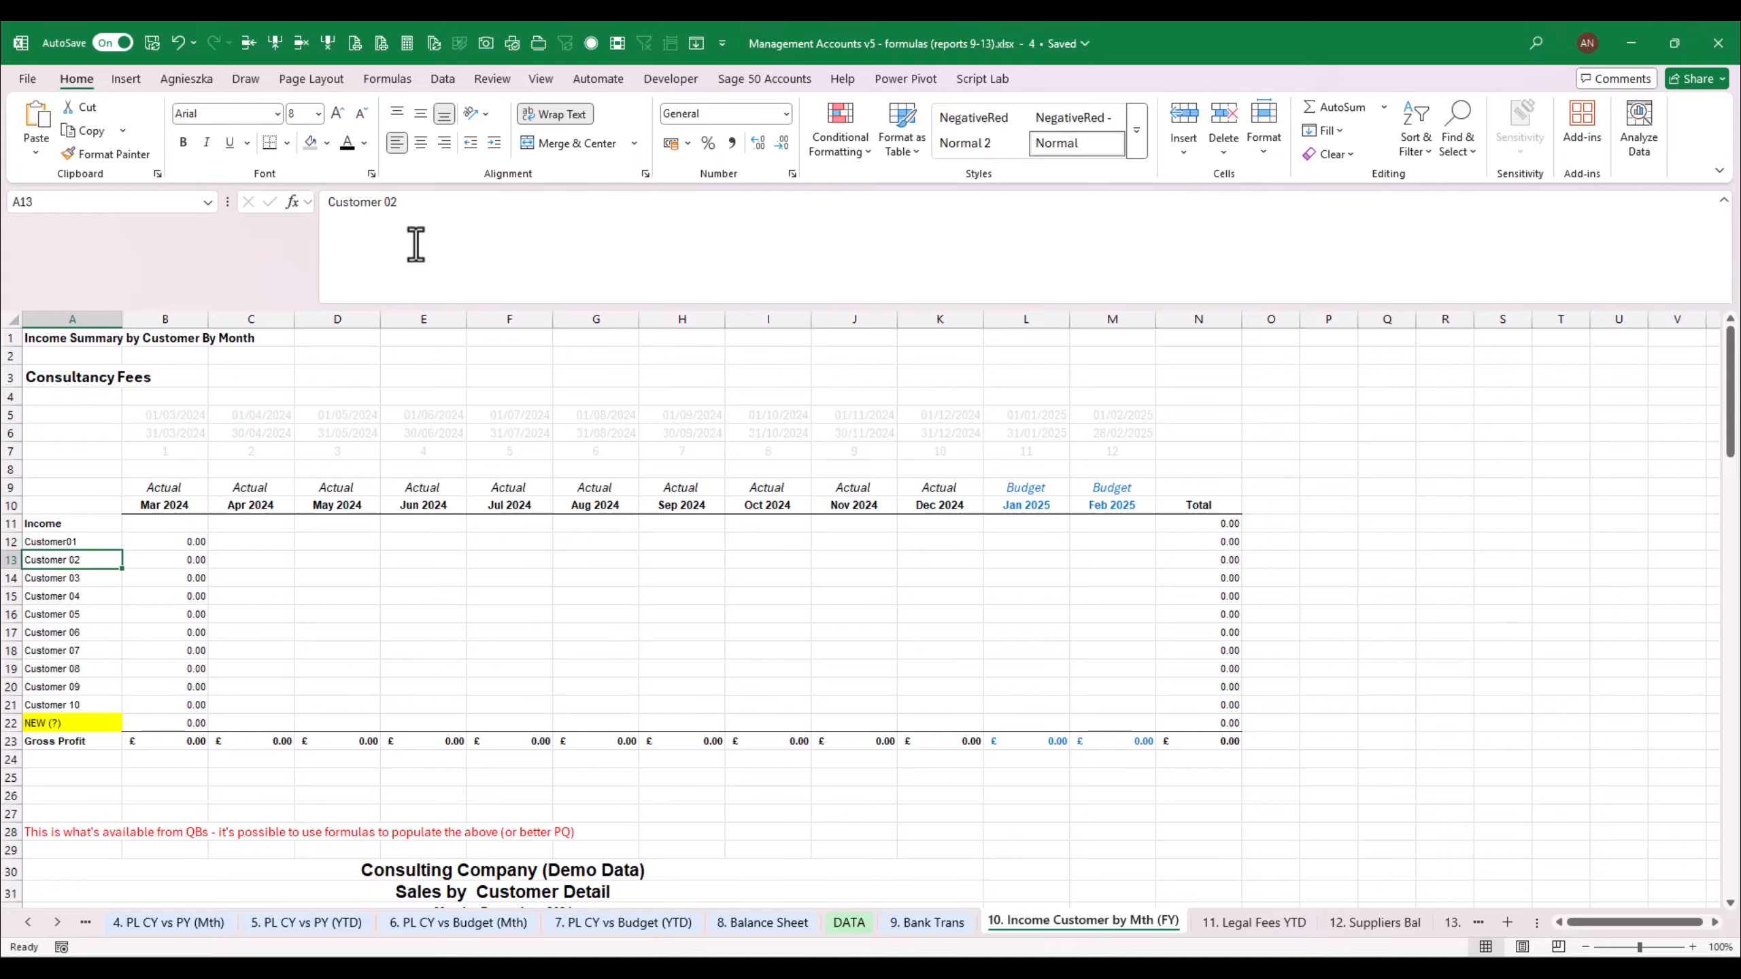
key(Return)
click(416, 244)
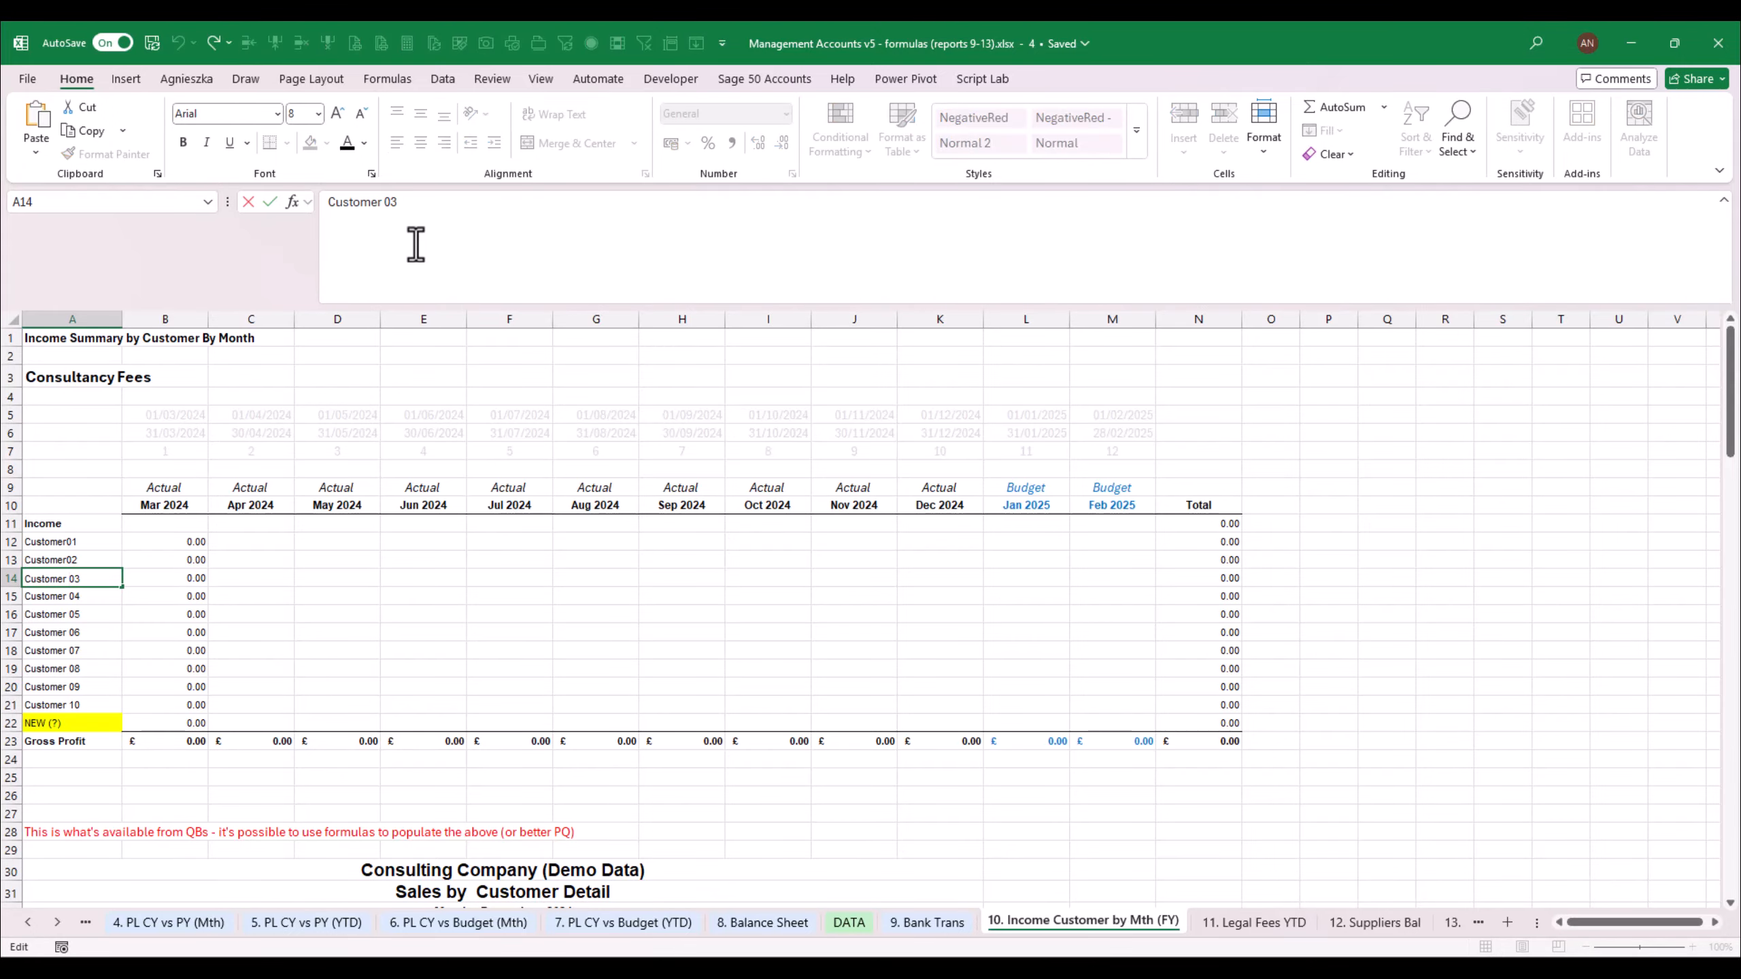
key(Left)
key(Left)
key(BackSpace)
key(Return)
Compare the labels in A12 and A13 with the customer names in the DATA table's Customer column
key(Up)
key(Up)
key(Up)
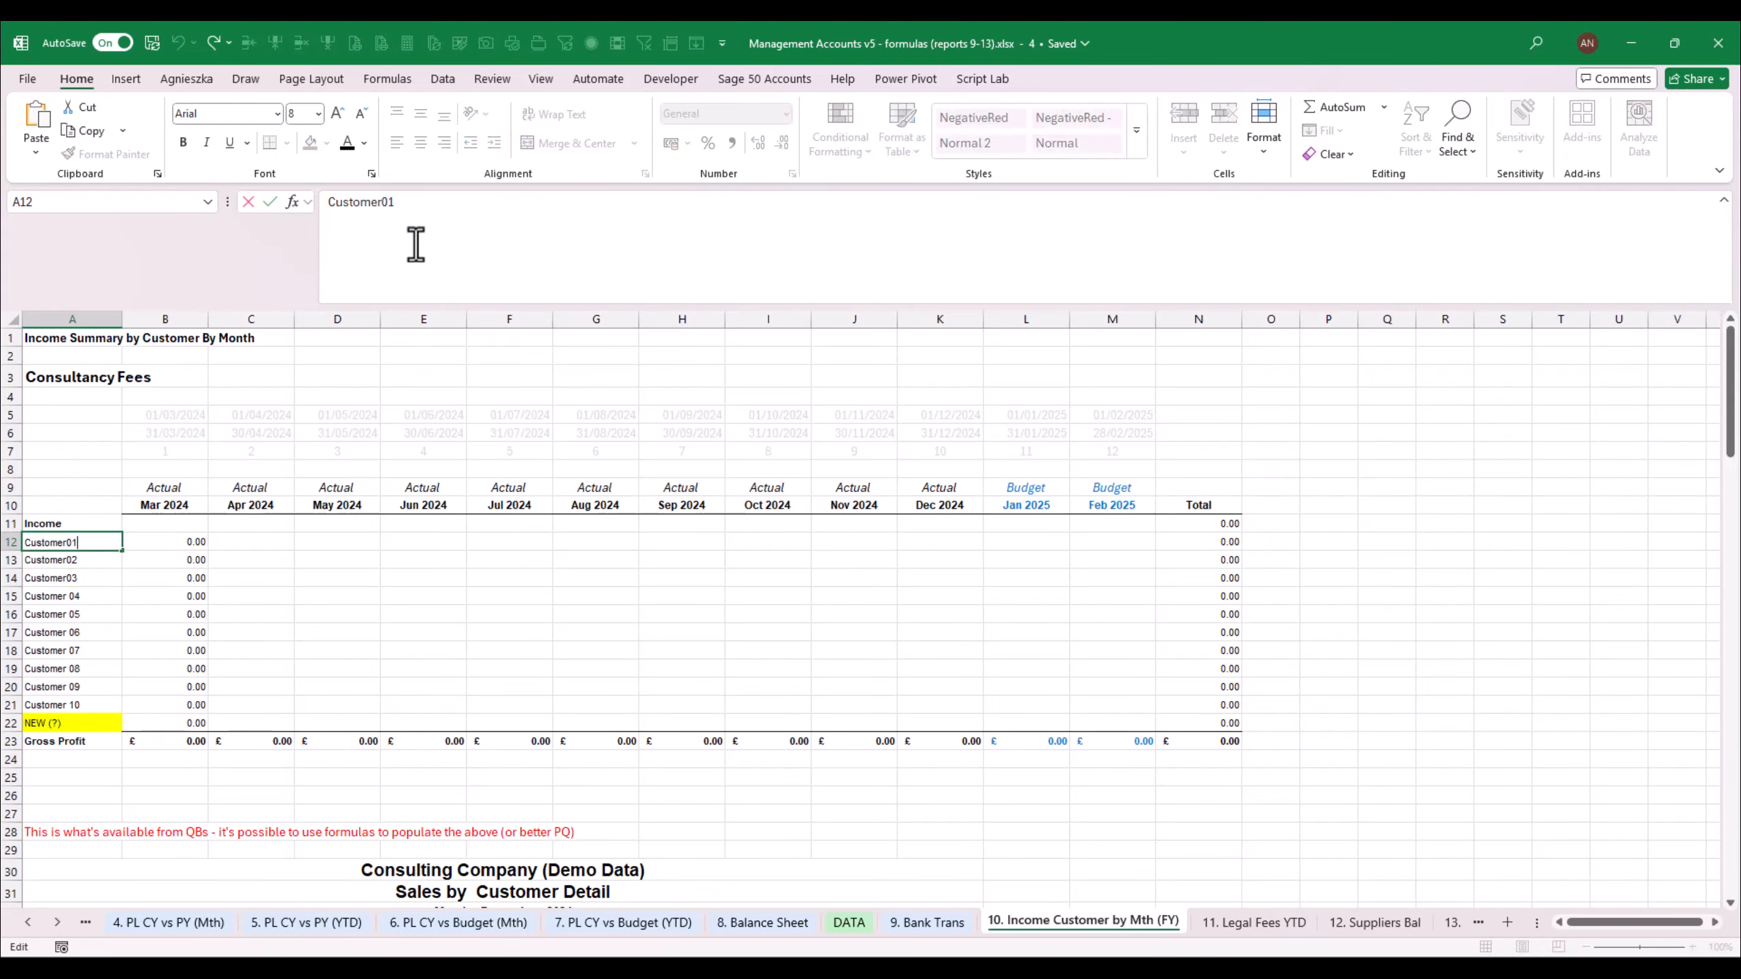
key(Right)
click(416, 244)
key(Escape)
key(Left)
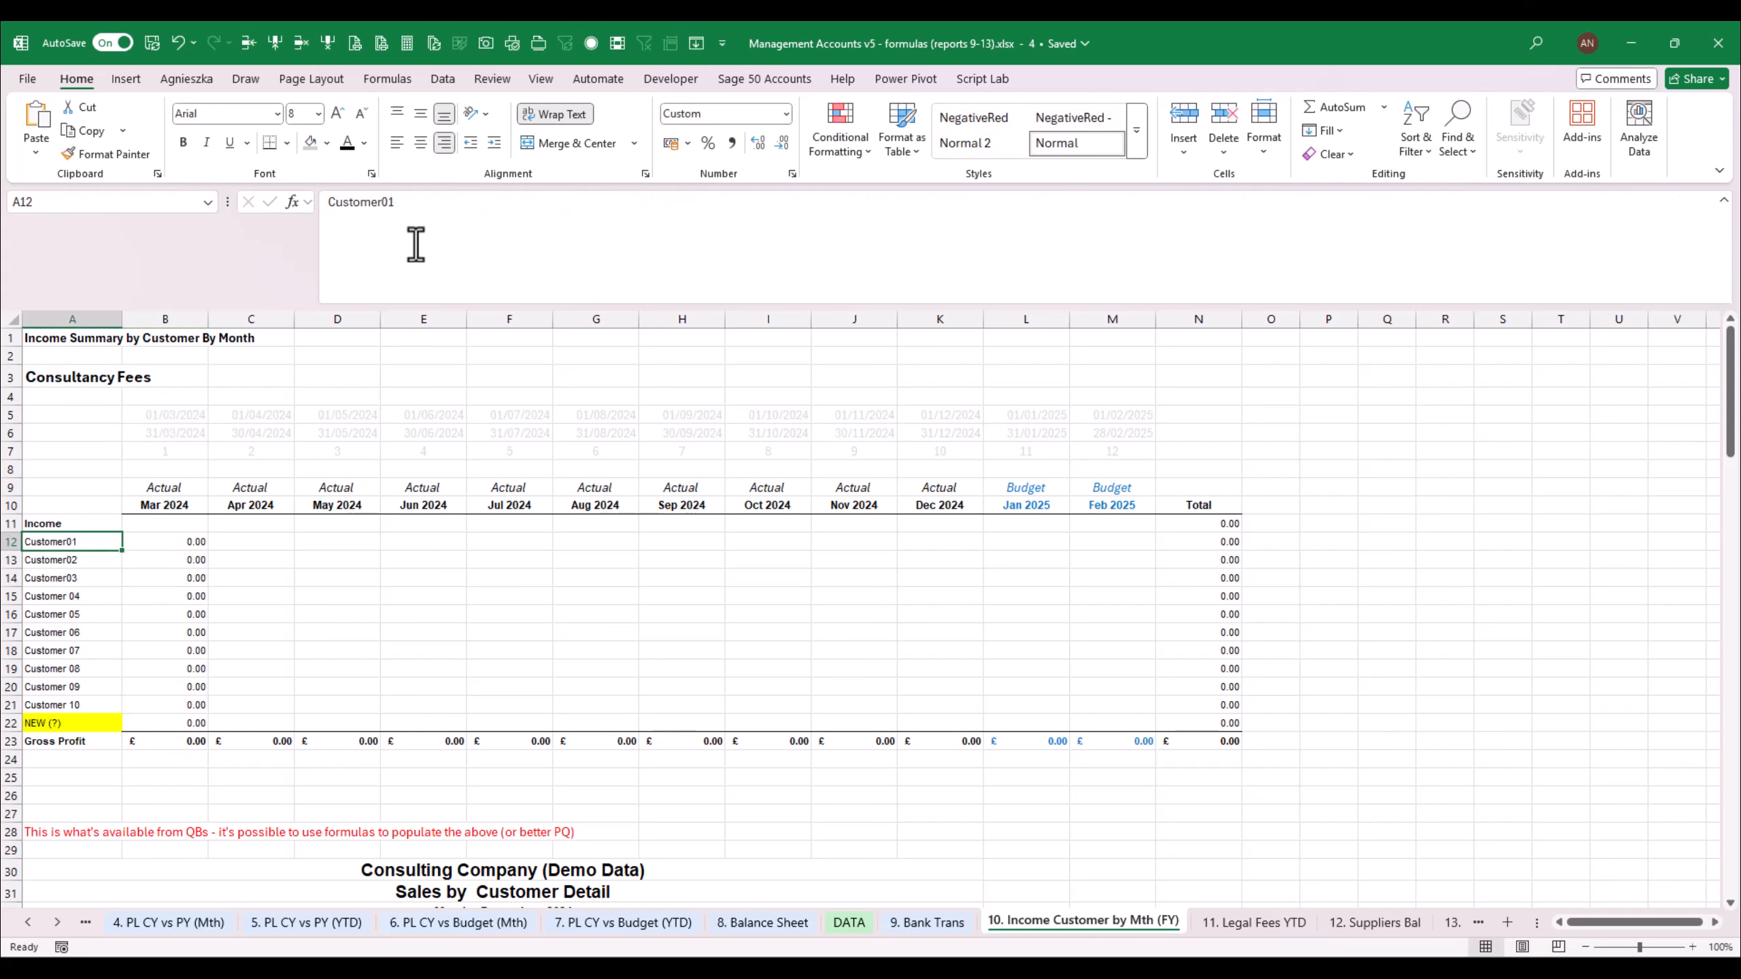
key(Down)
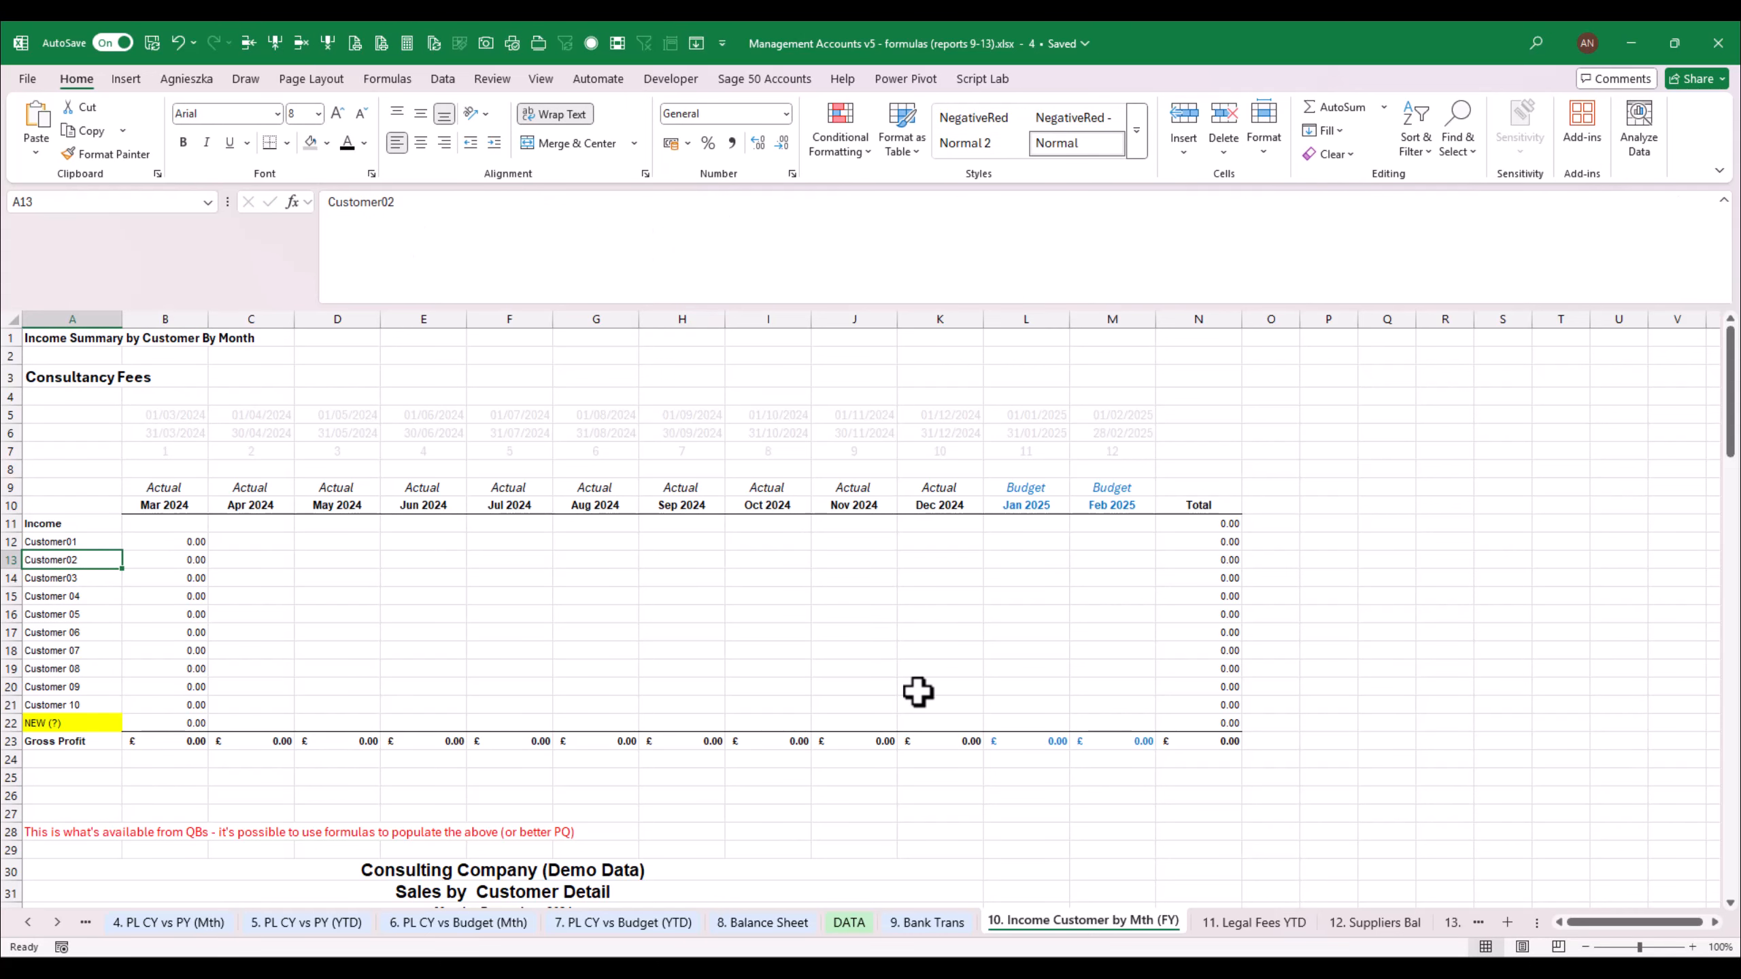
click(848, 922)
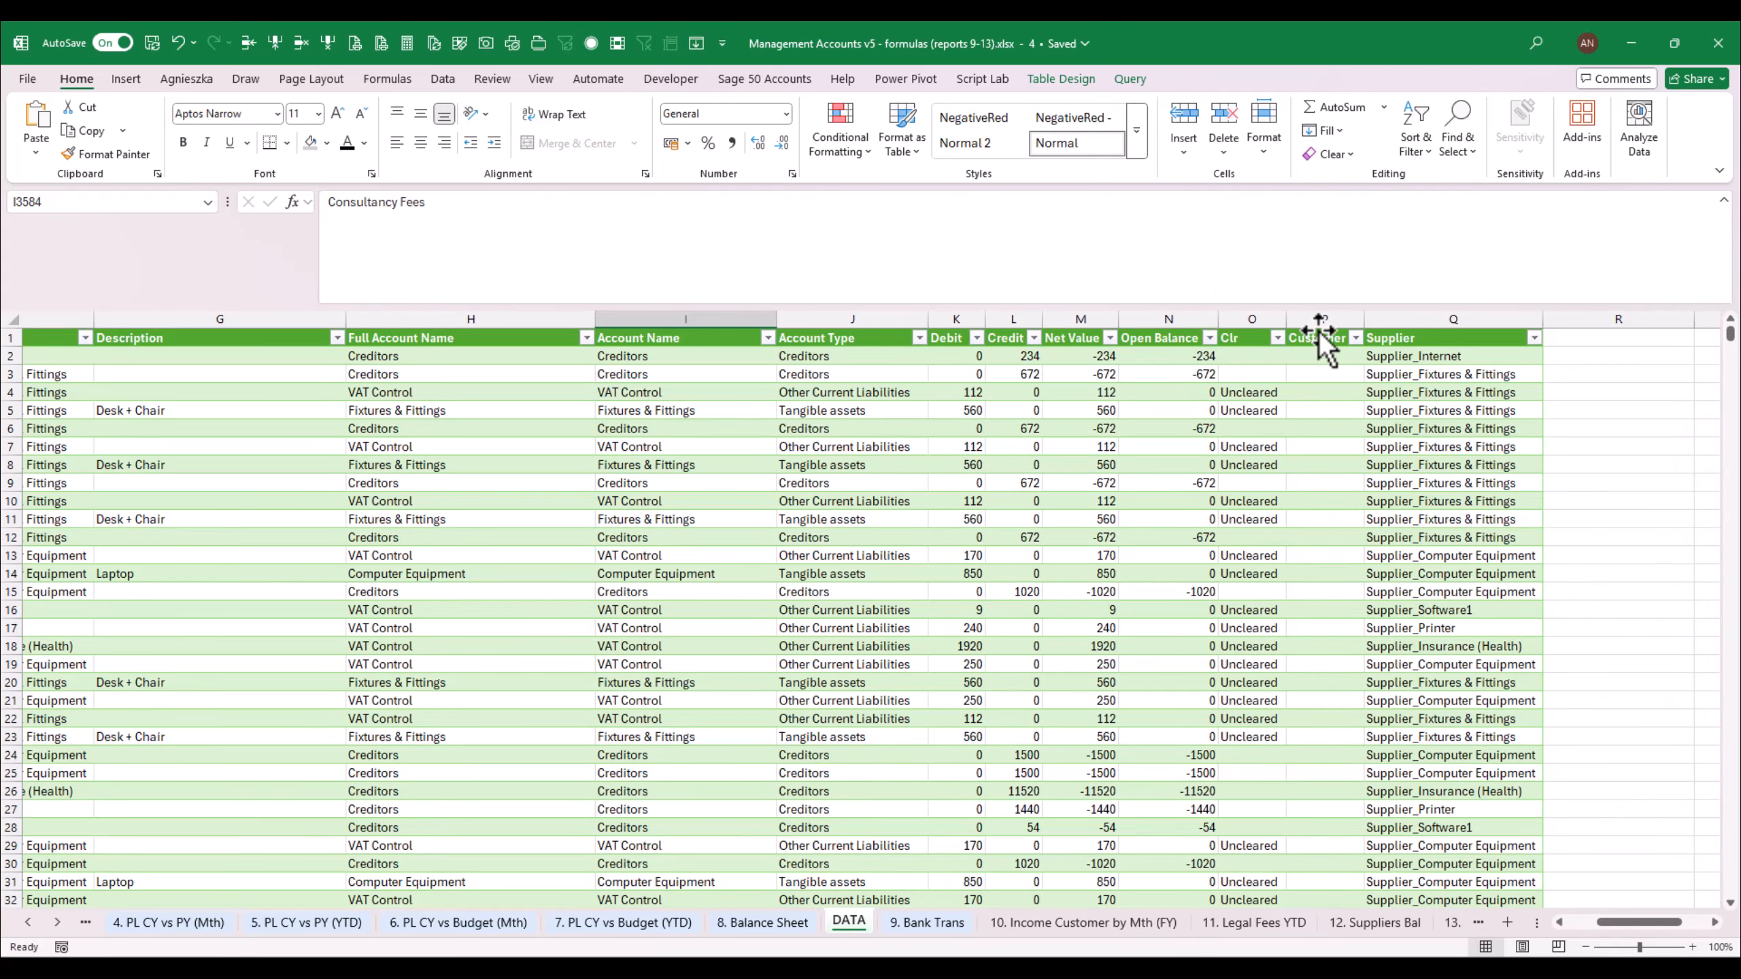
click(1355, 337)
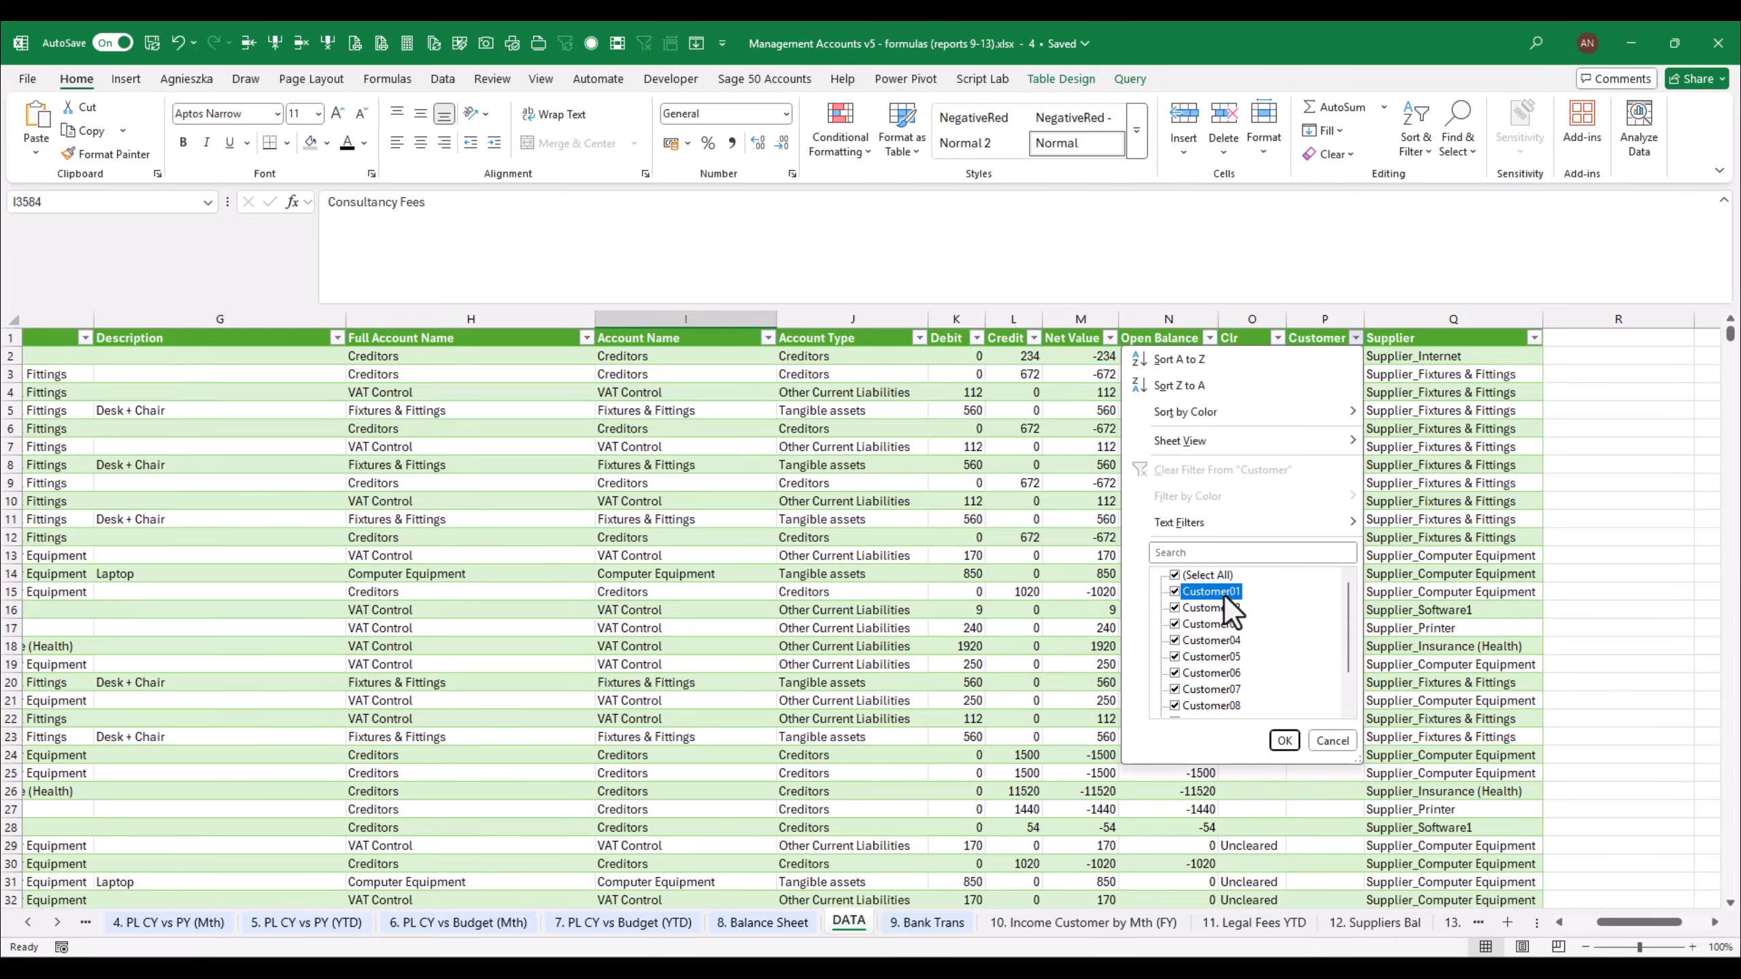
click(1198, 589)
click(1331, 740)
click(1117, 922)
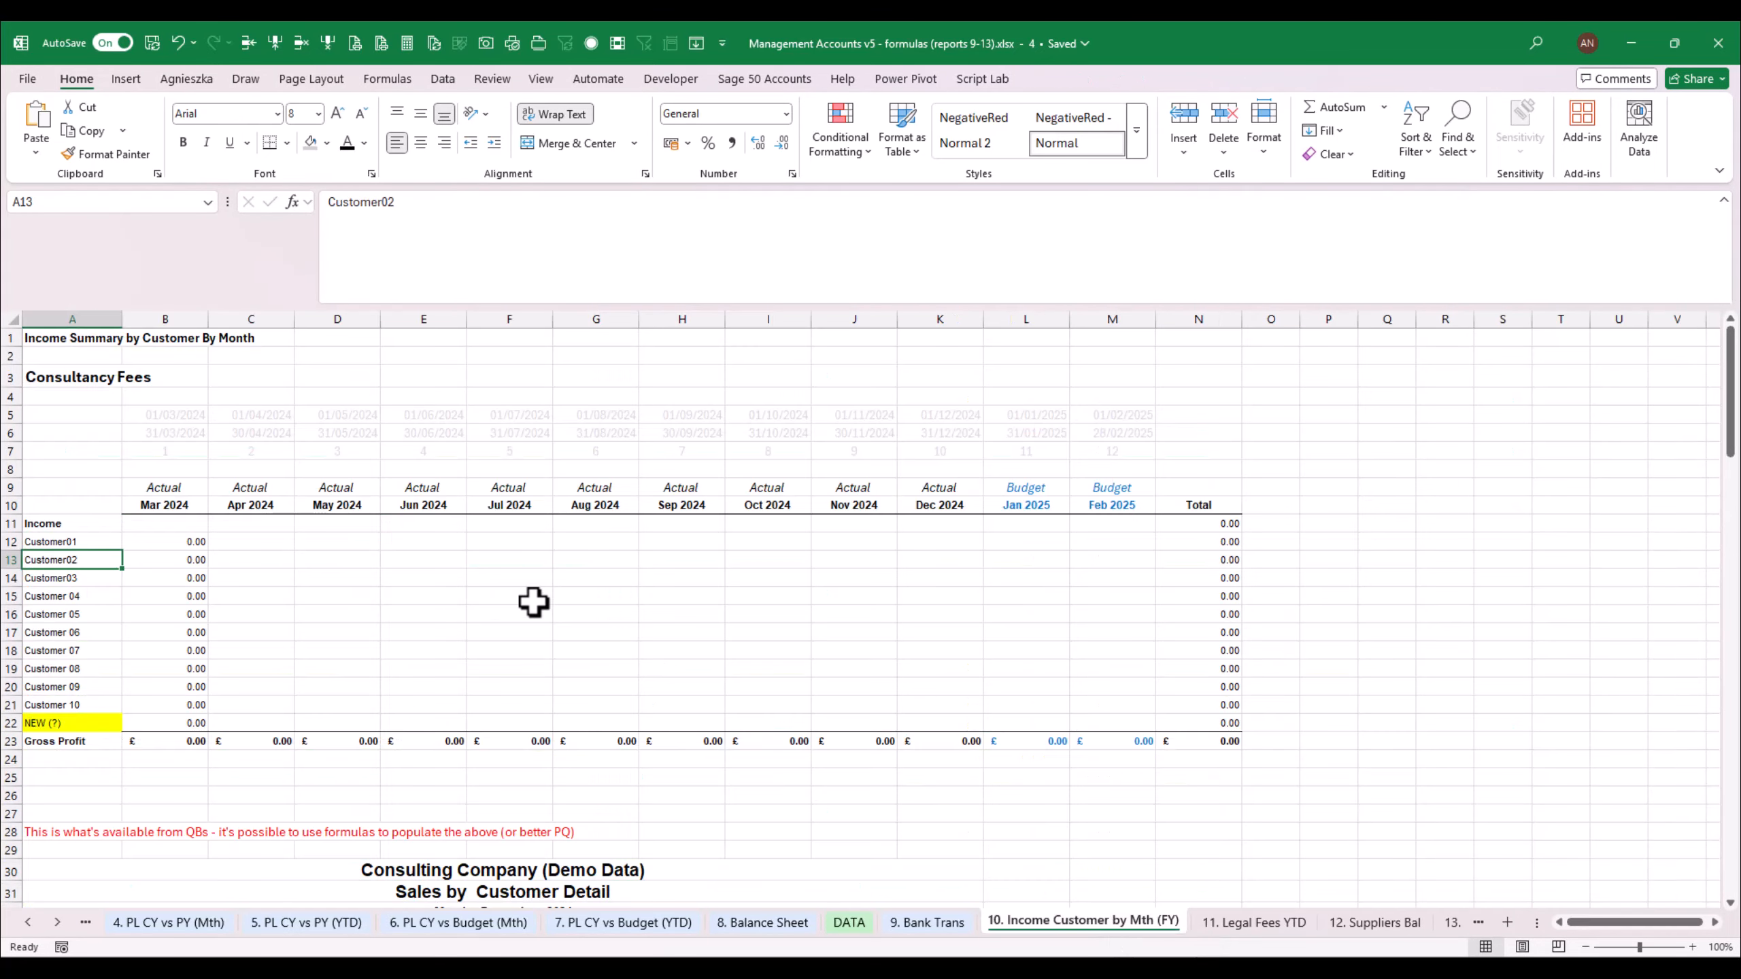
Rename A15 and A16 to Customer04 and Customer05, and fill the numbered series from A15 down to A22
click(120, 595)
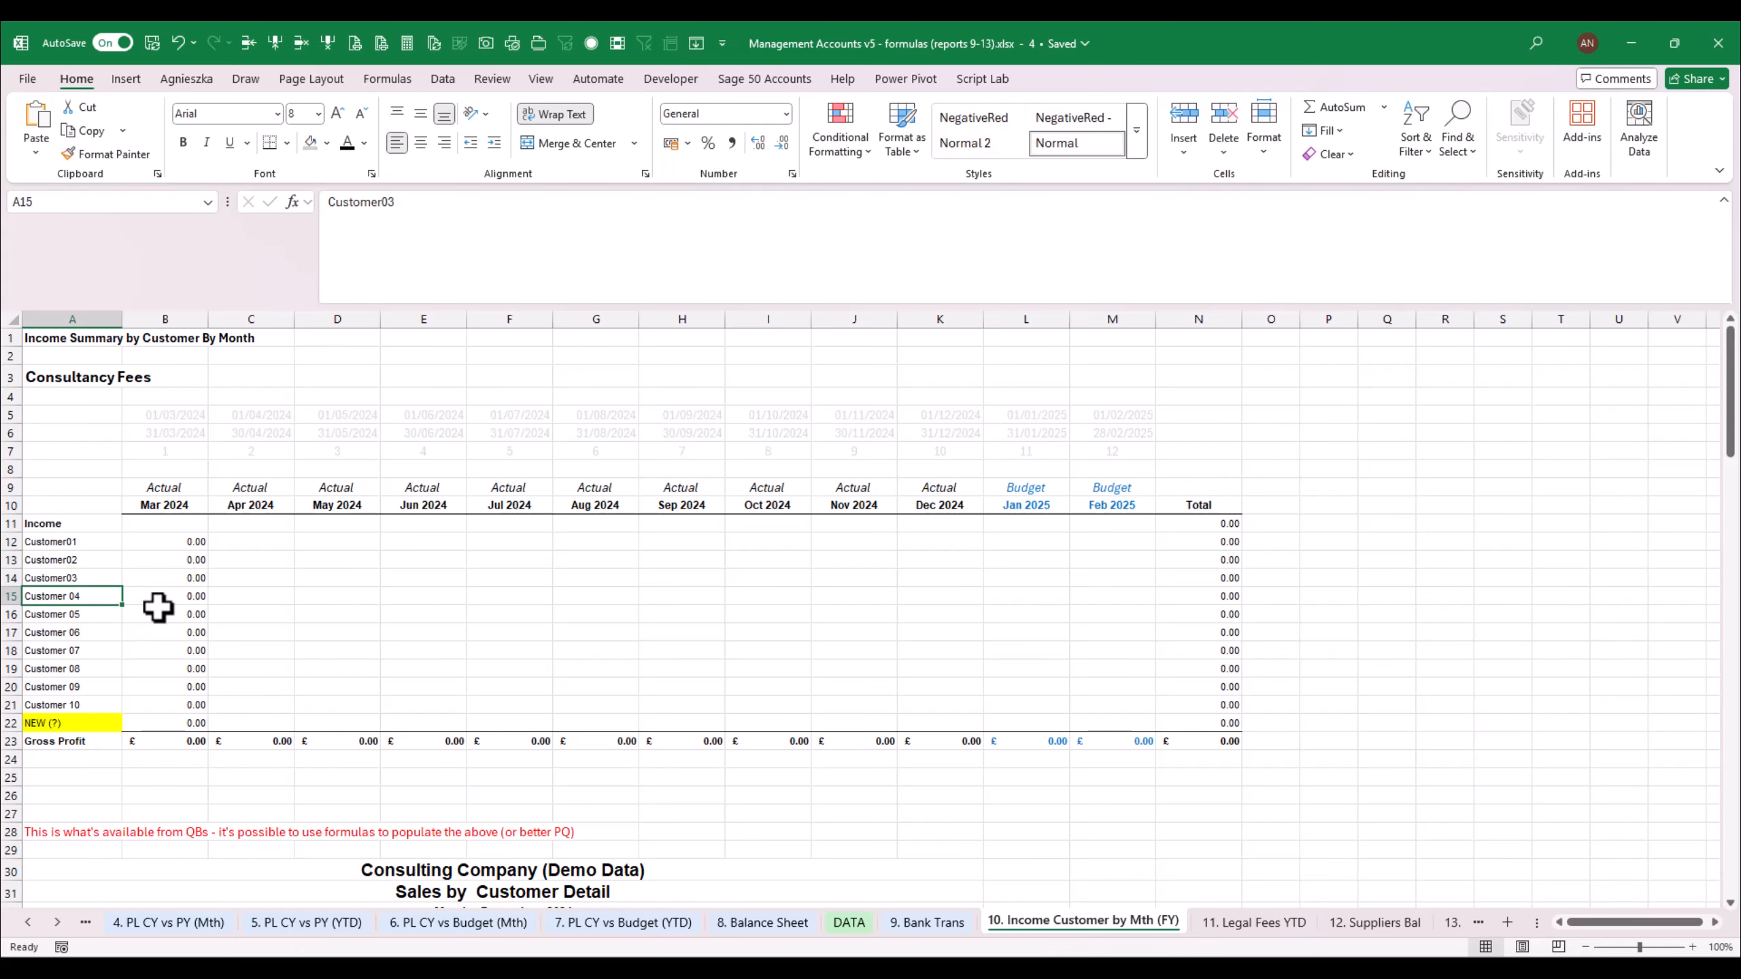
key(BackSpace)
key(BackSpace)
key(BackSpace)
text(0)
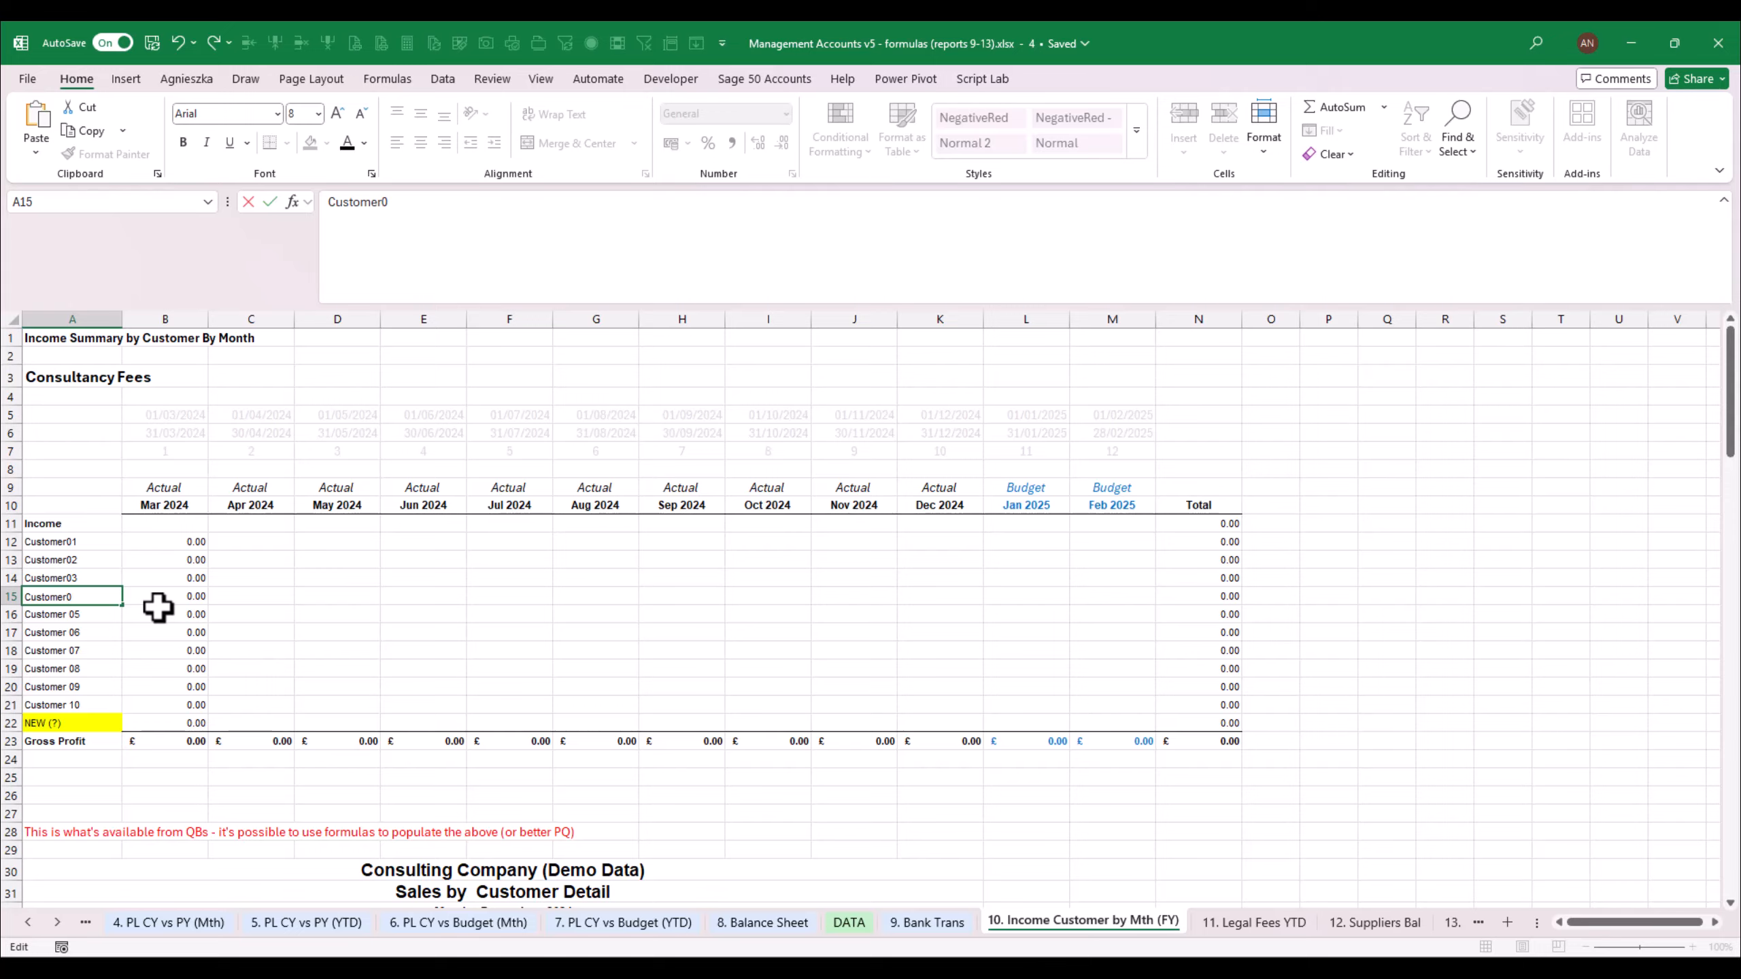
text(4)
key(Return)
key(F2)
key(Left)
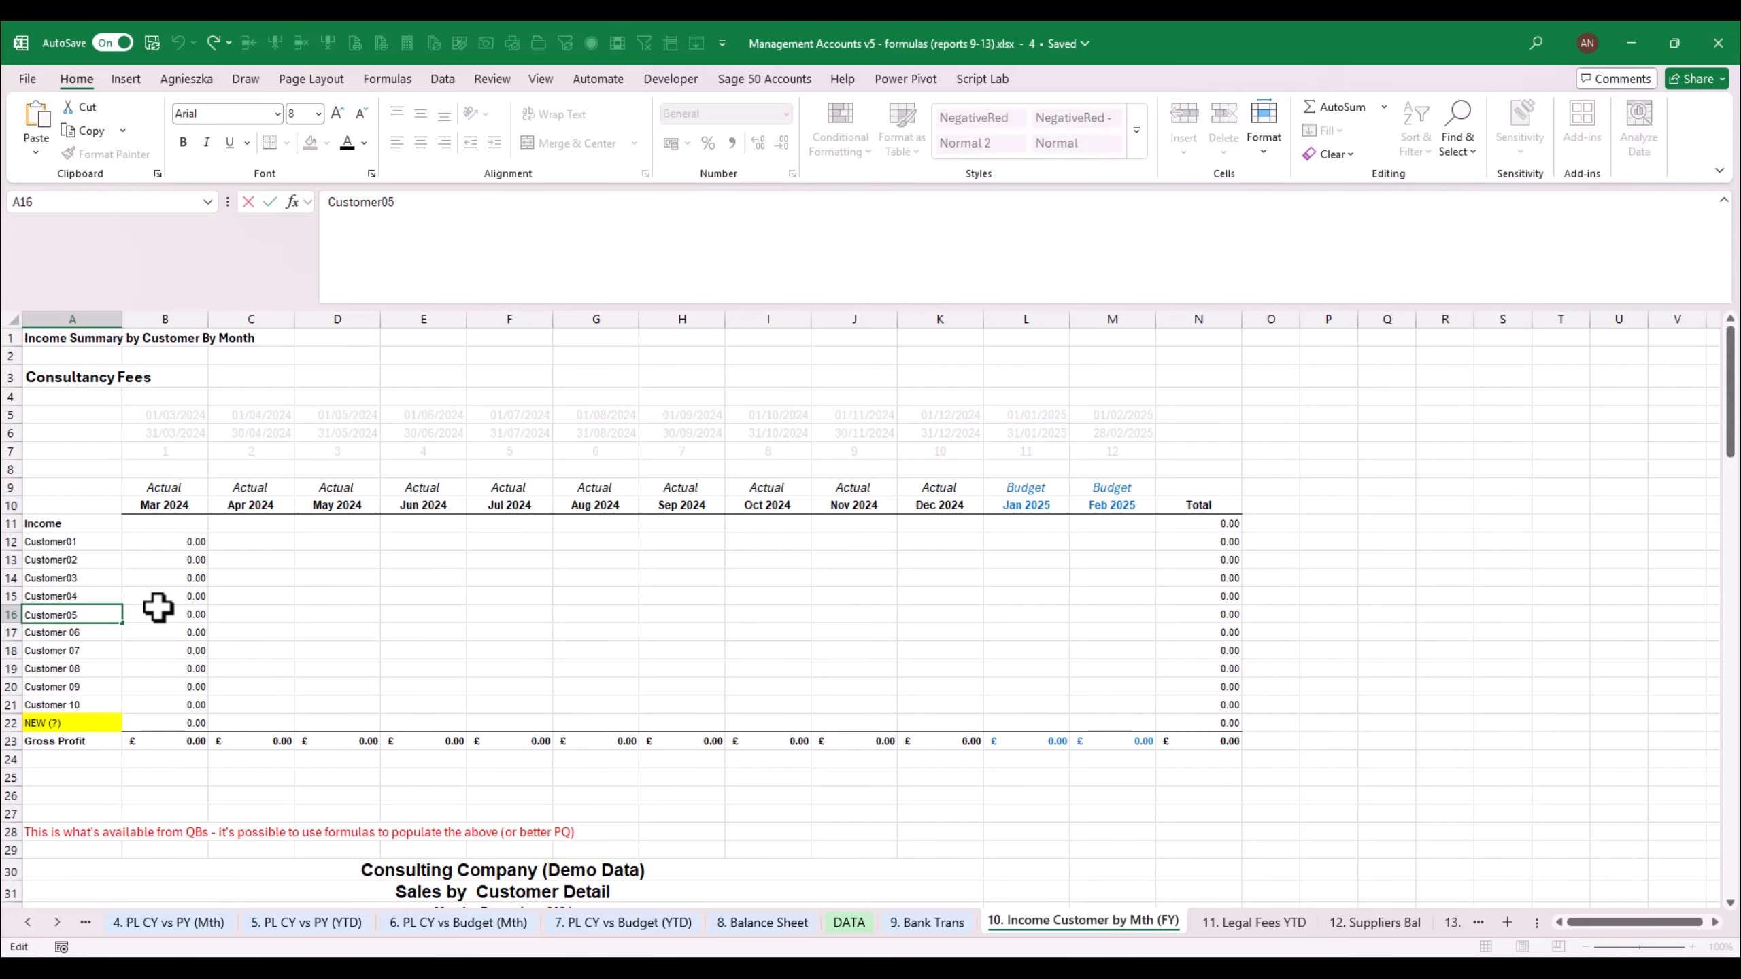
key(Return)
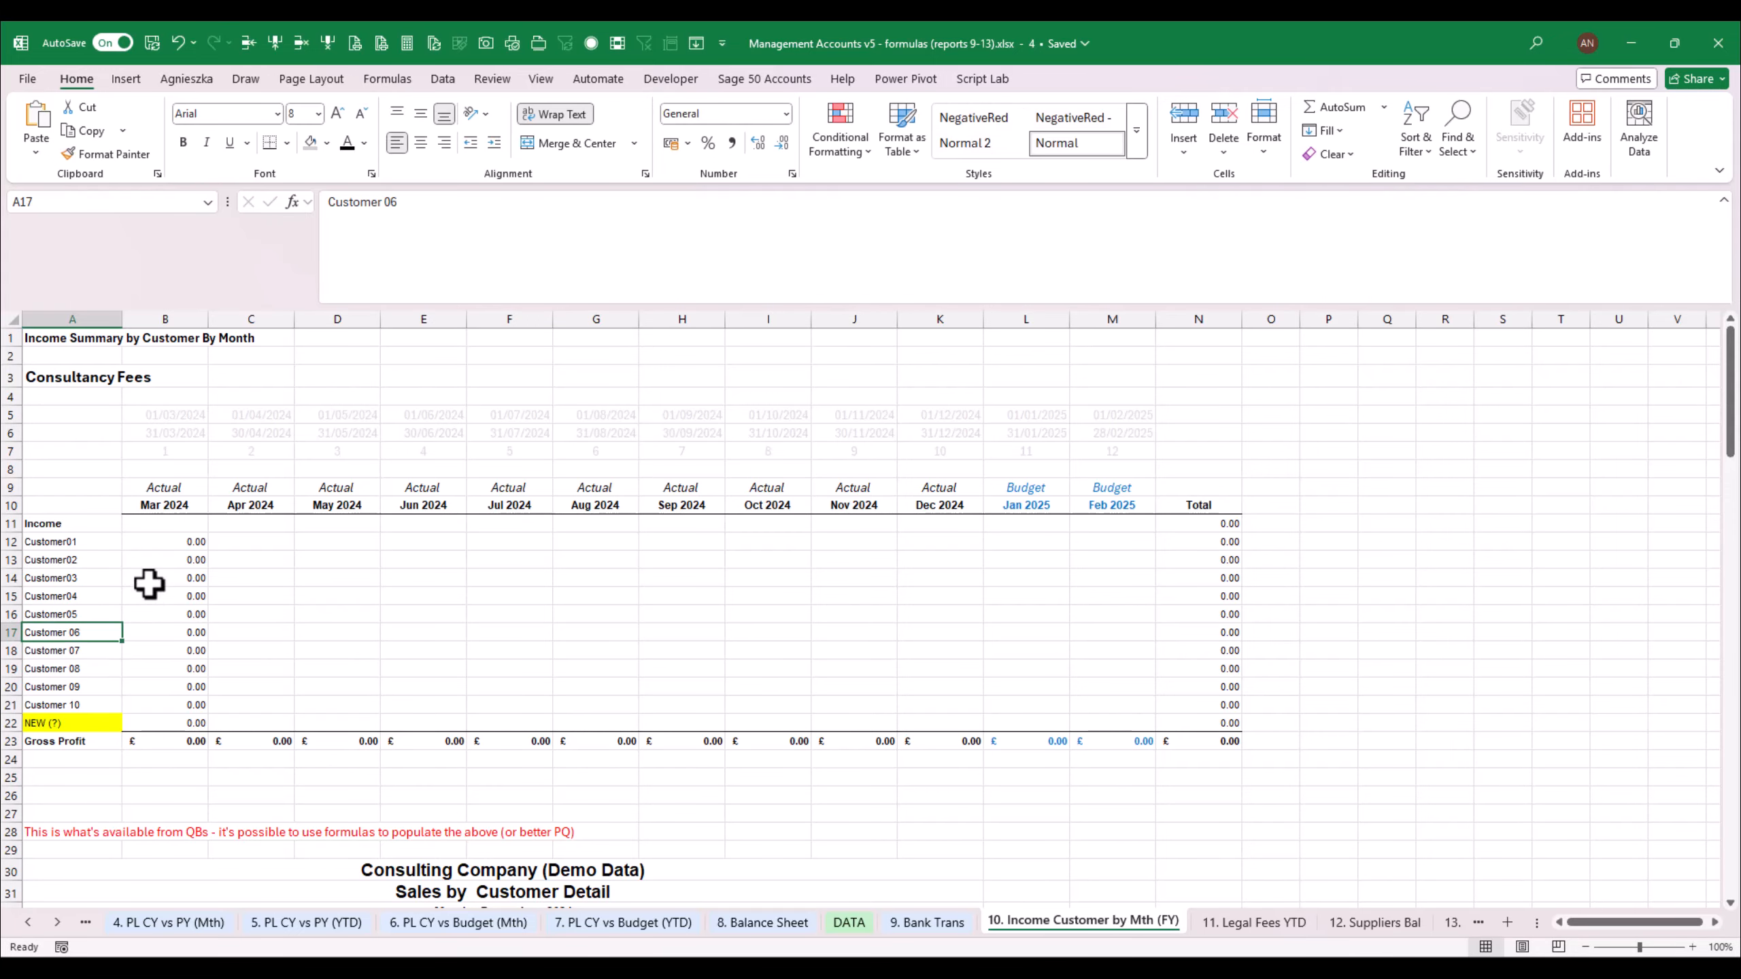
drag(119, 594, 122, 727)
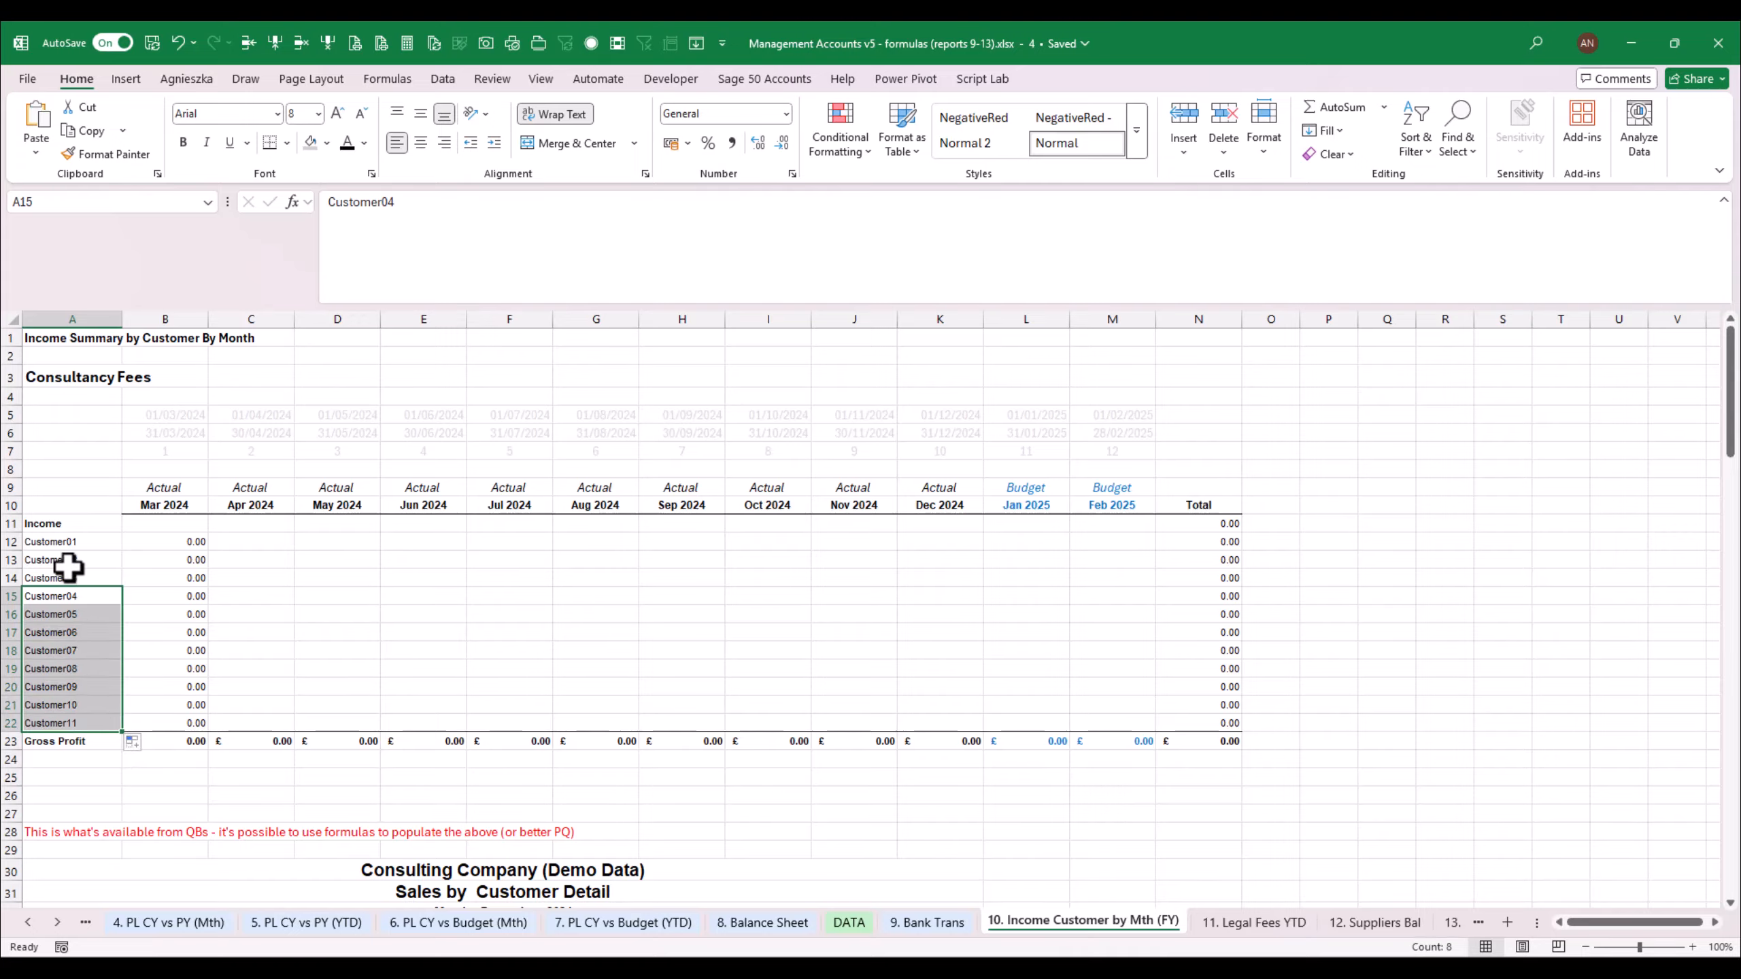
Clear the customer labels from A12:A22
drag(70, 542, 72, 723)
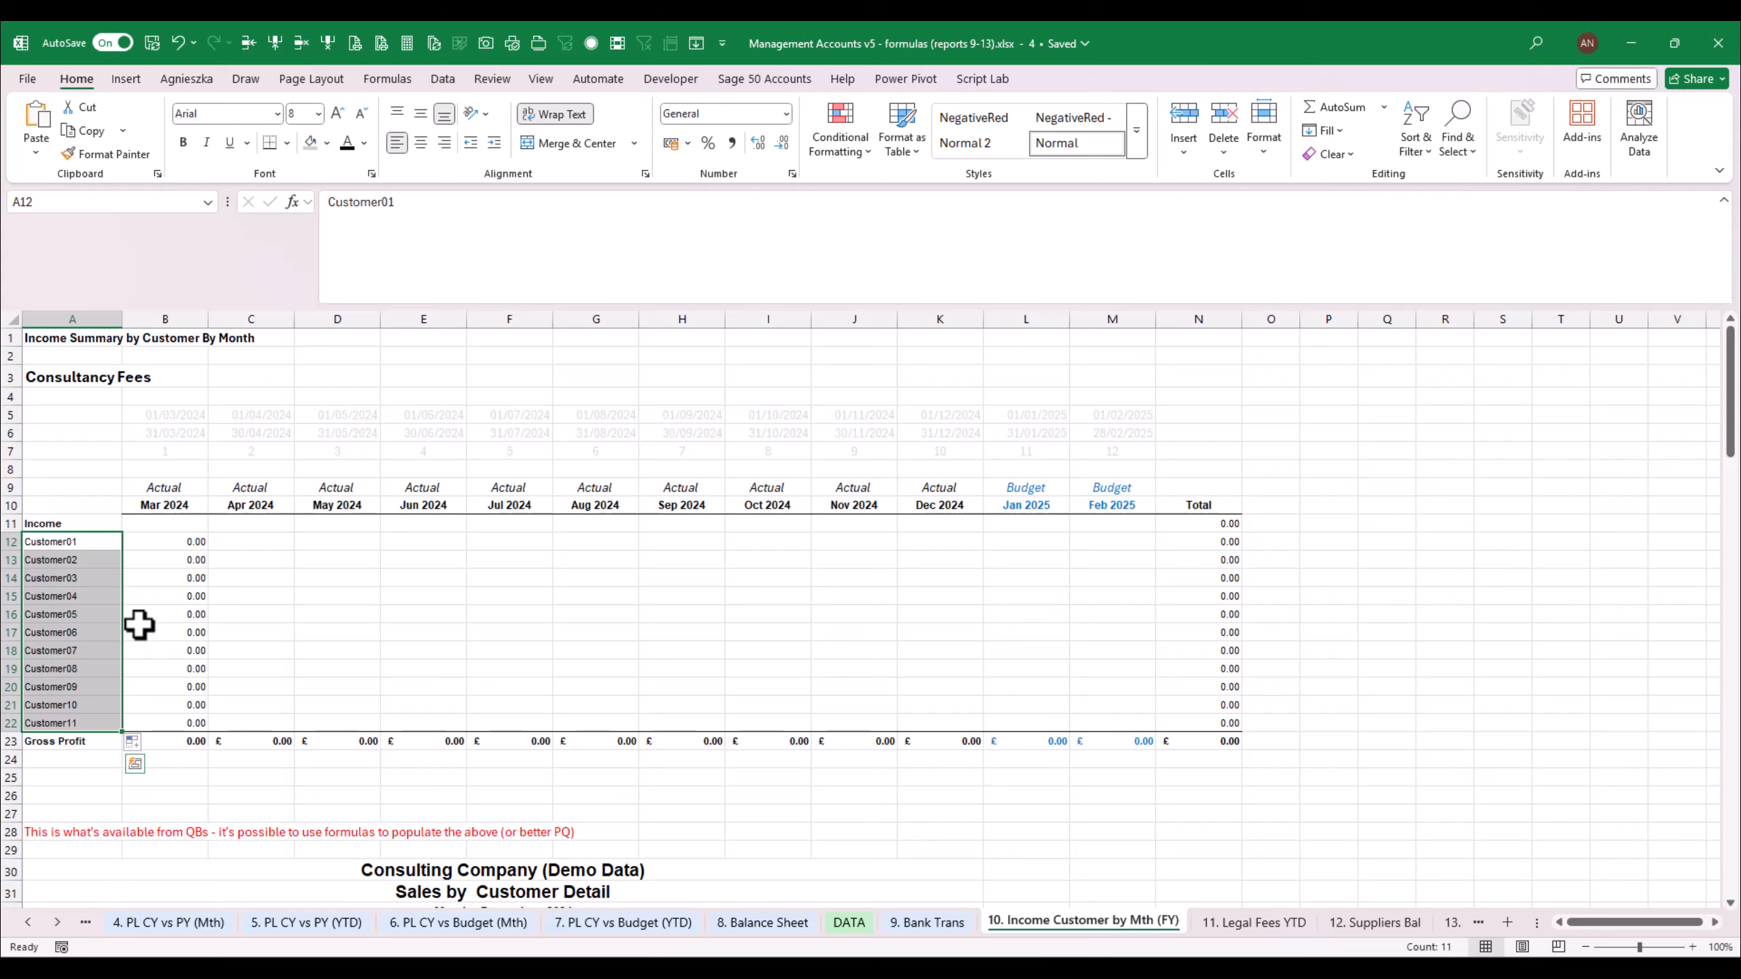
click(165, 572)
drag(109, 540, 86, 727)
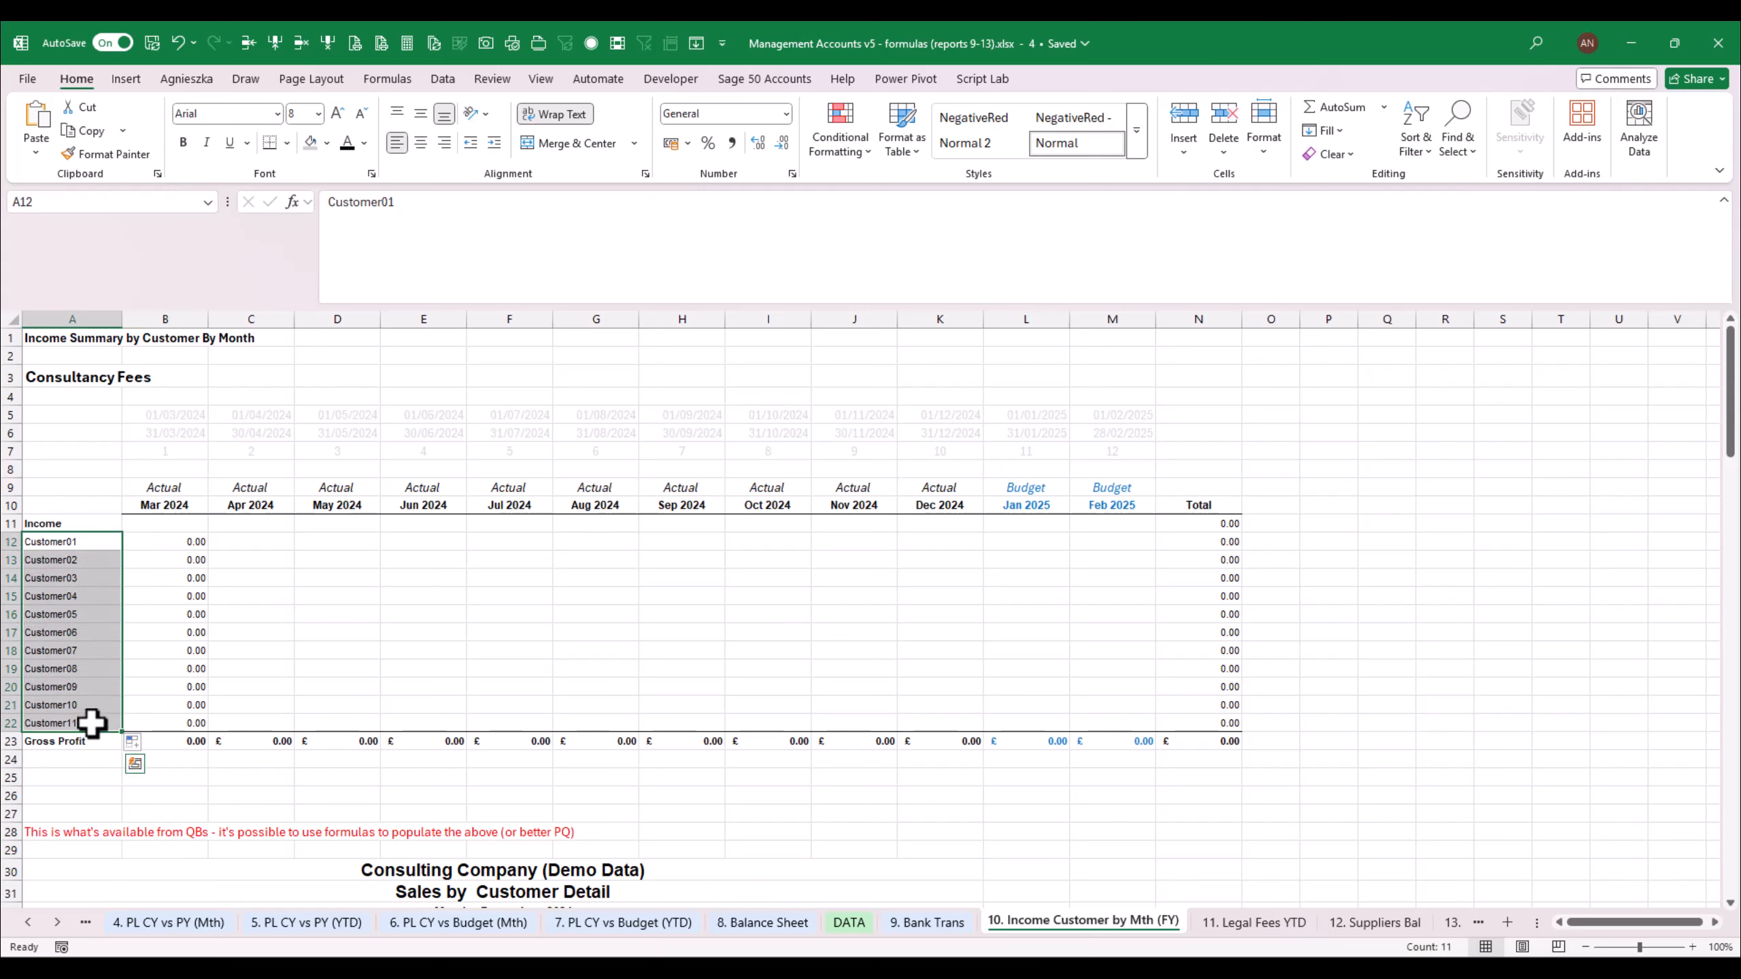
key(Delete)
key(BackSpace)
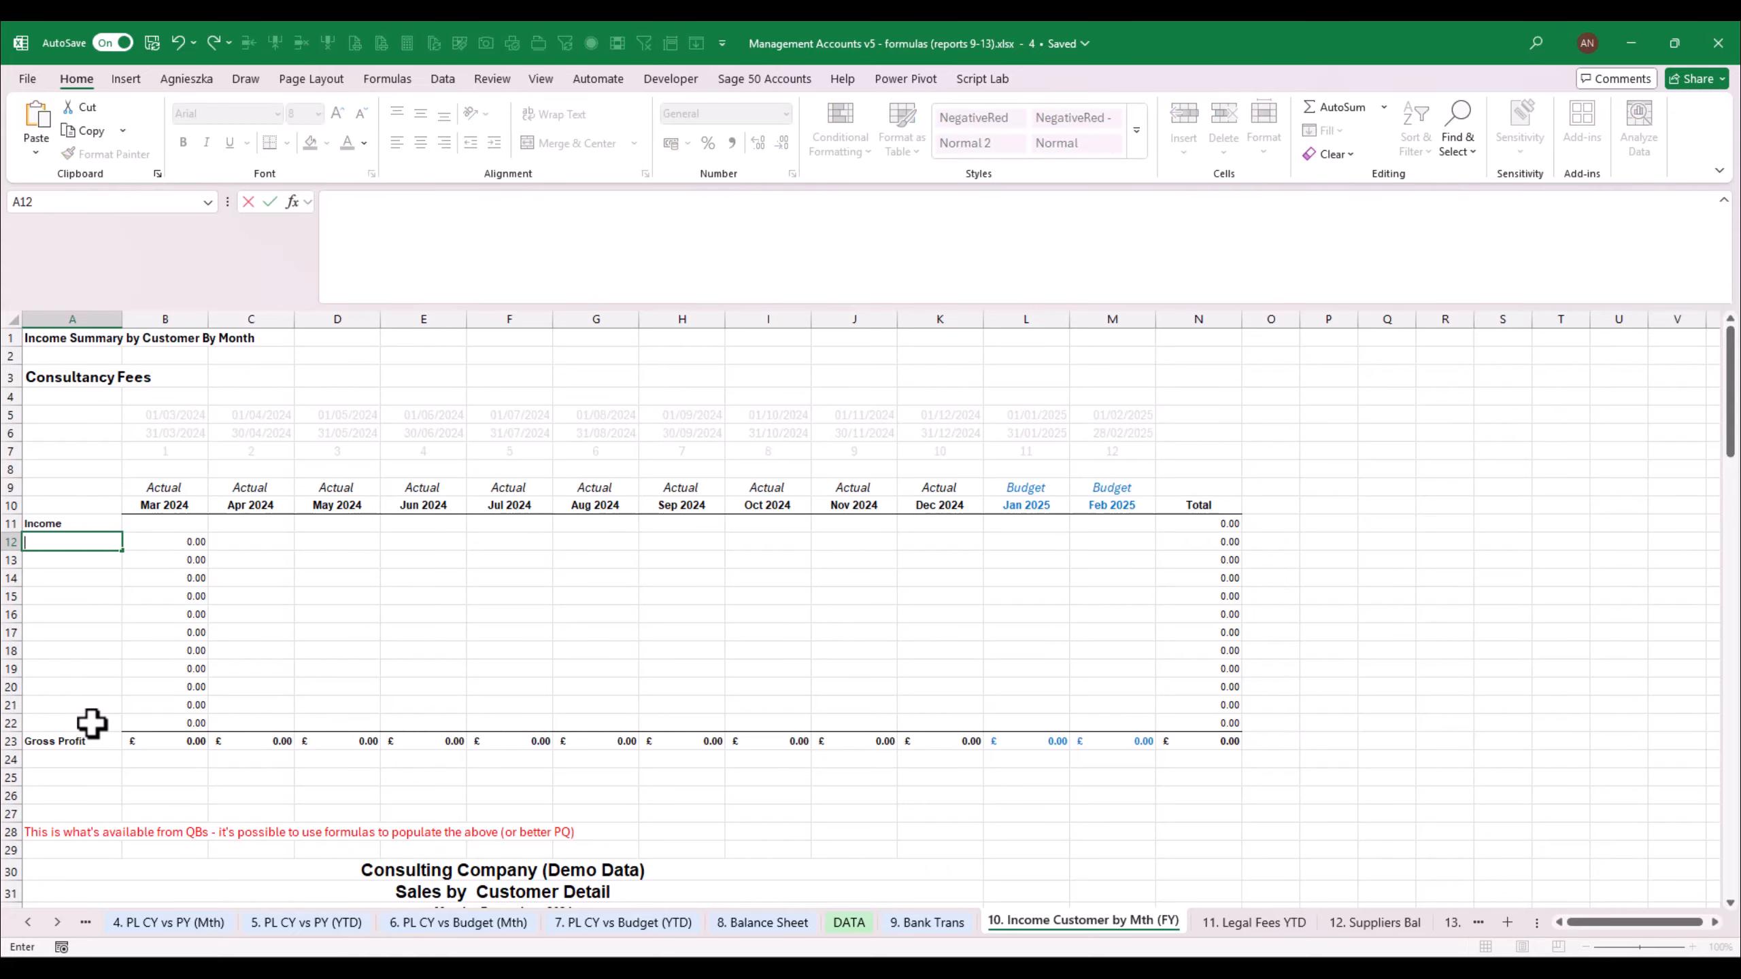
Enter =UNIQUE(DATA[Customer]) in A12 to list the customers from the DATA table
text(=uni)
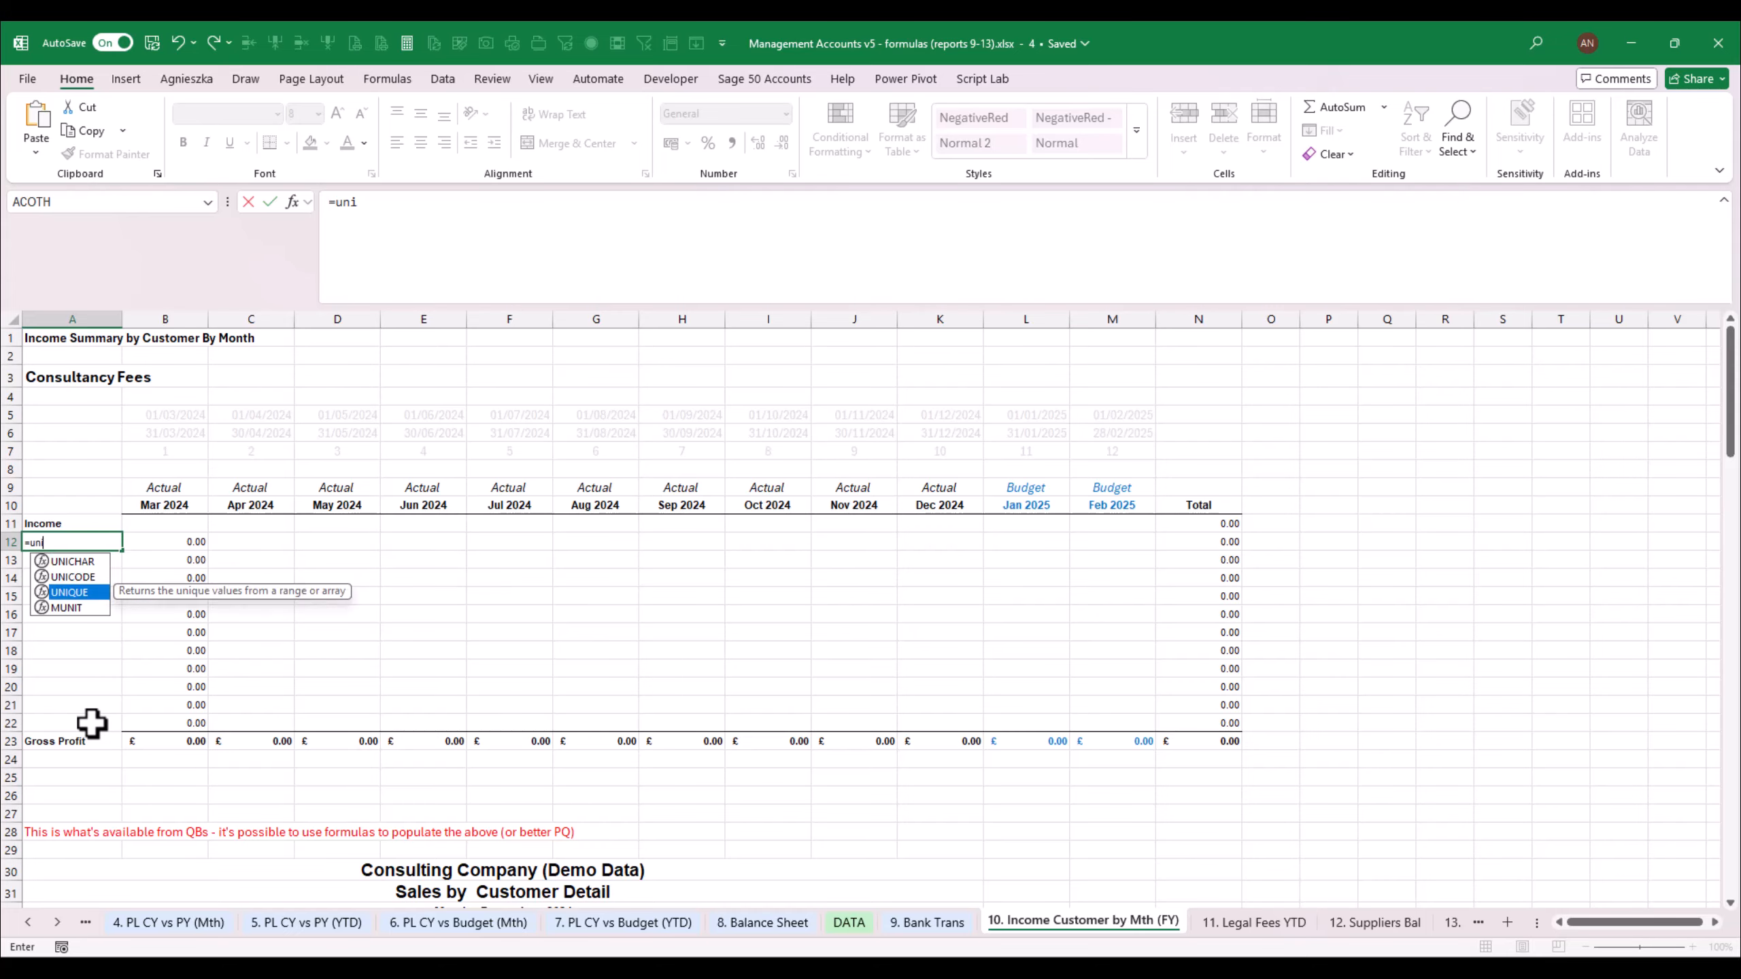
key(Tab)
click(860, 927)
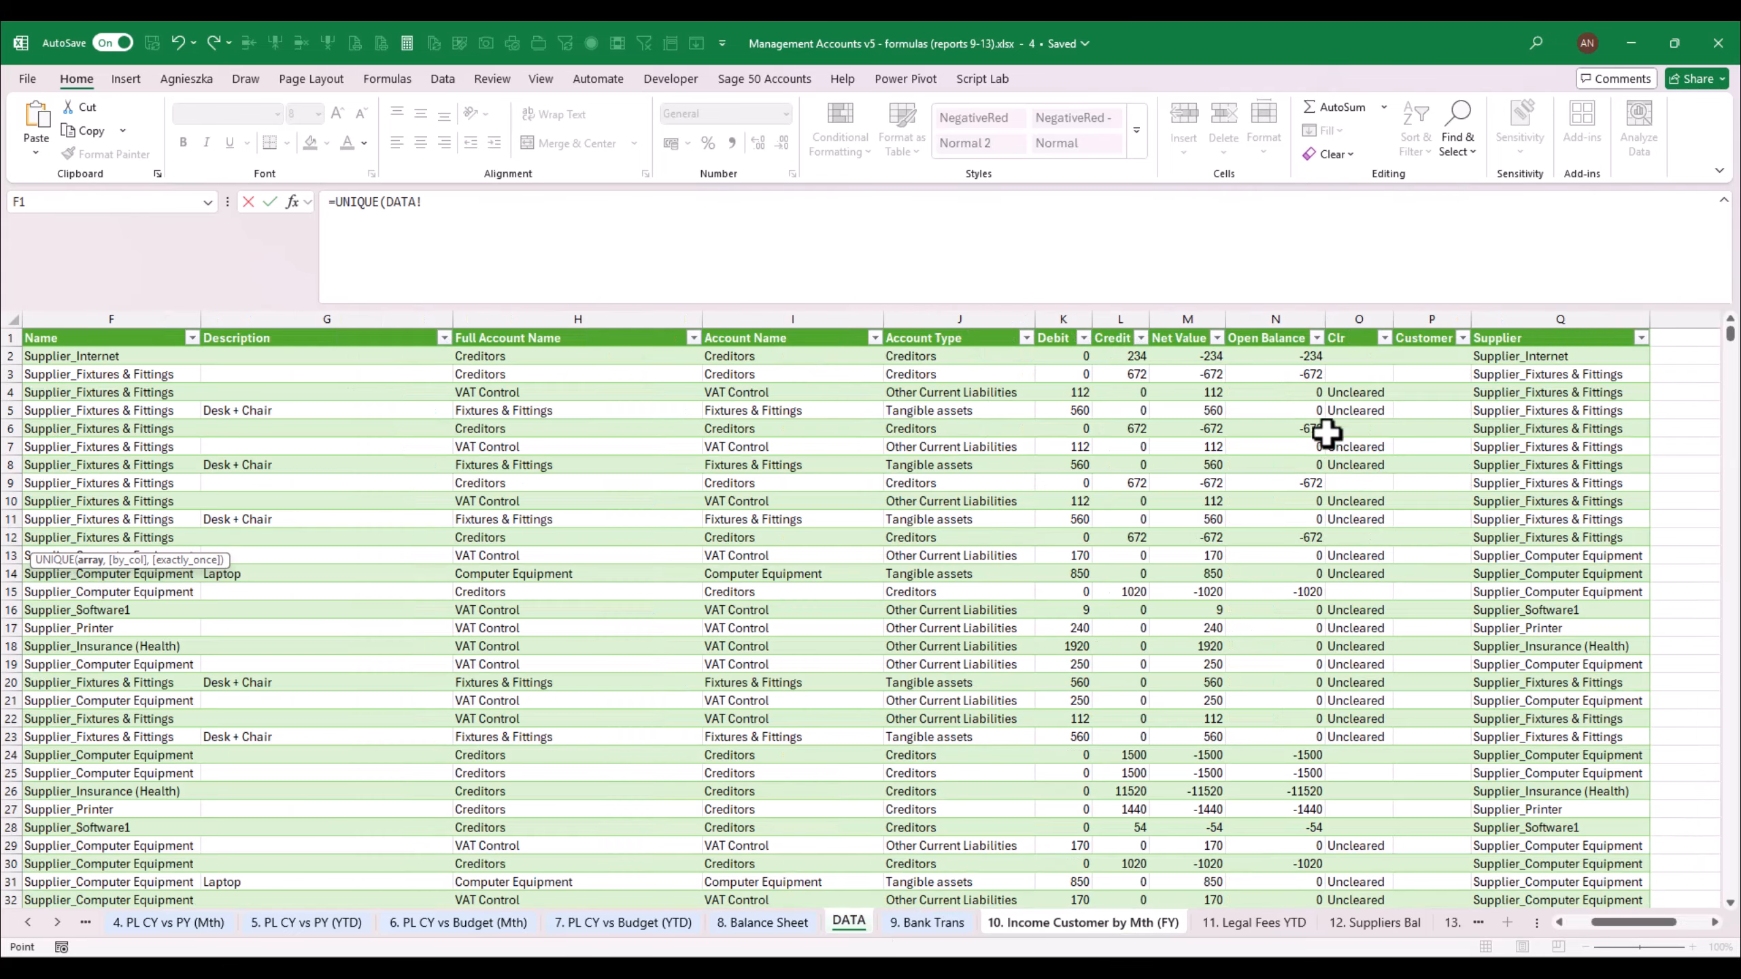
click(1426, 324)
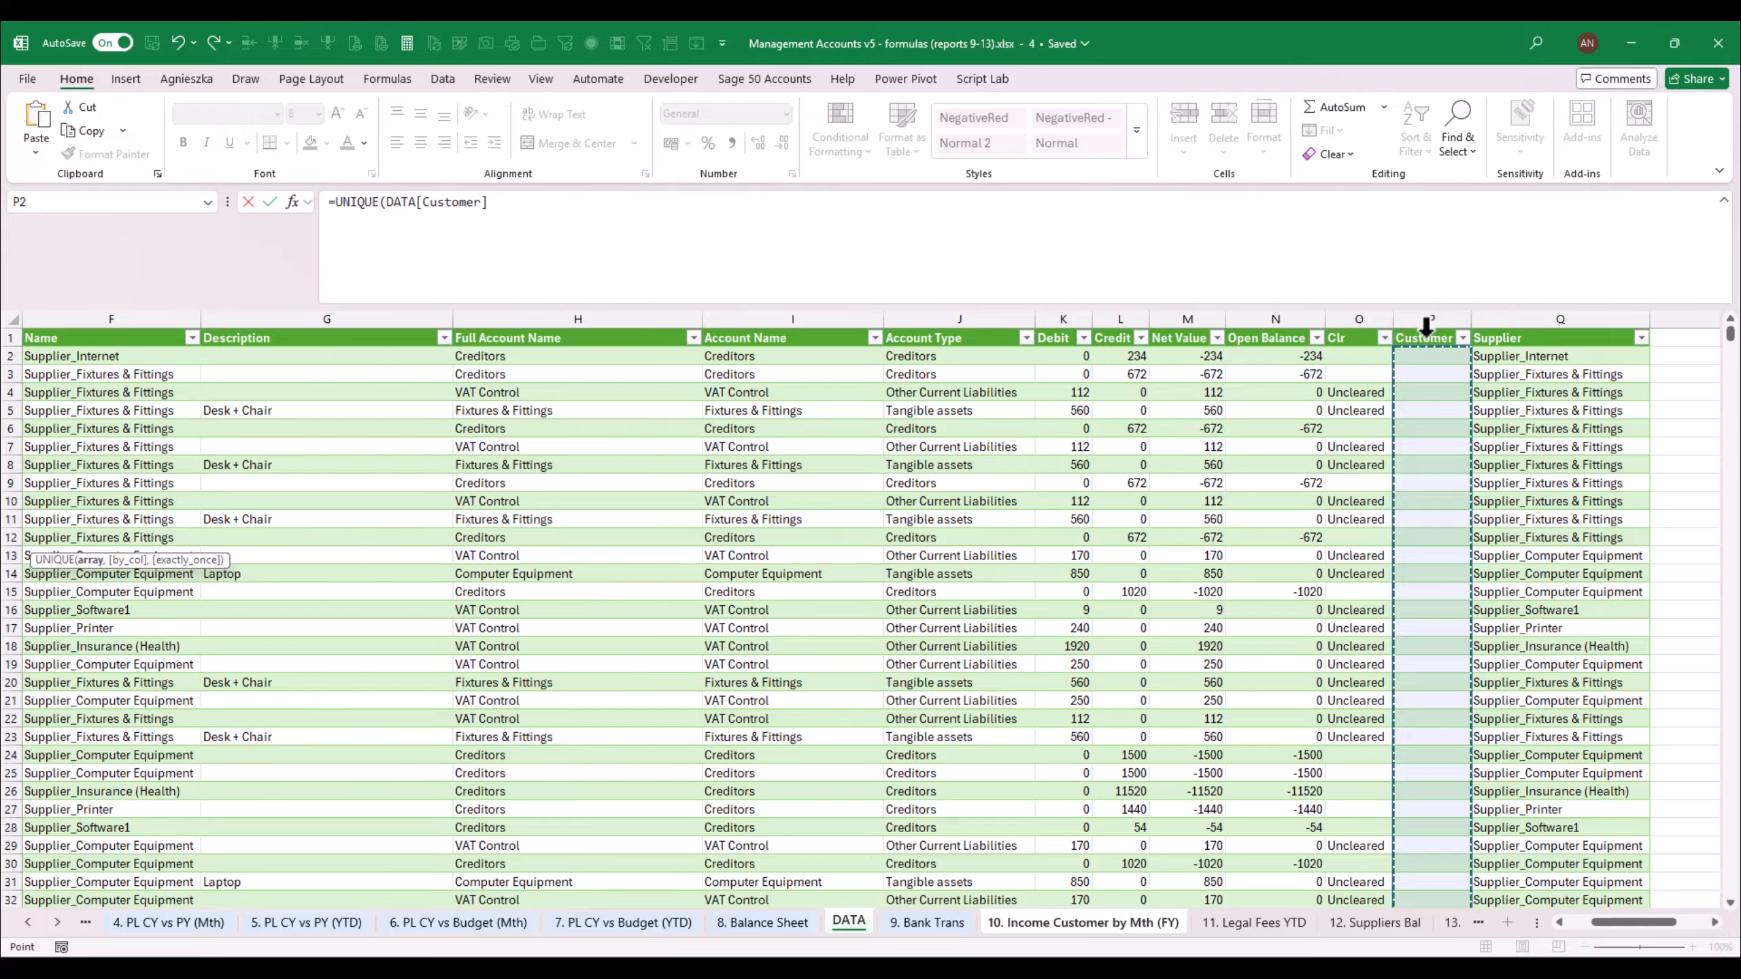
text())
key(Return)
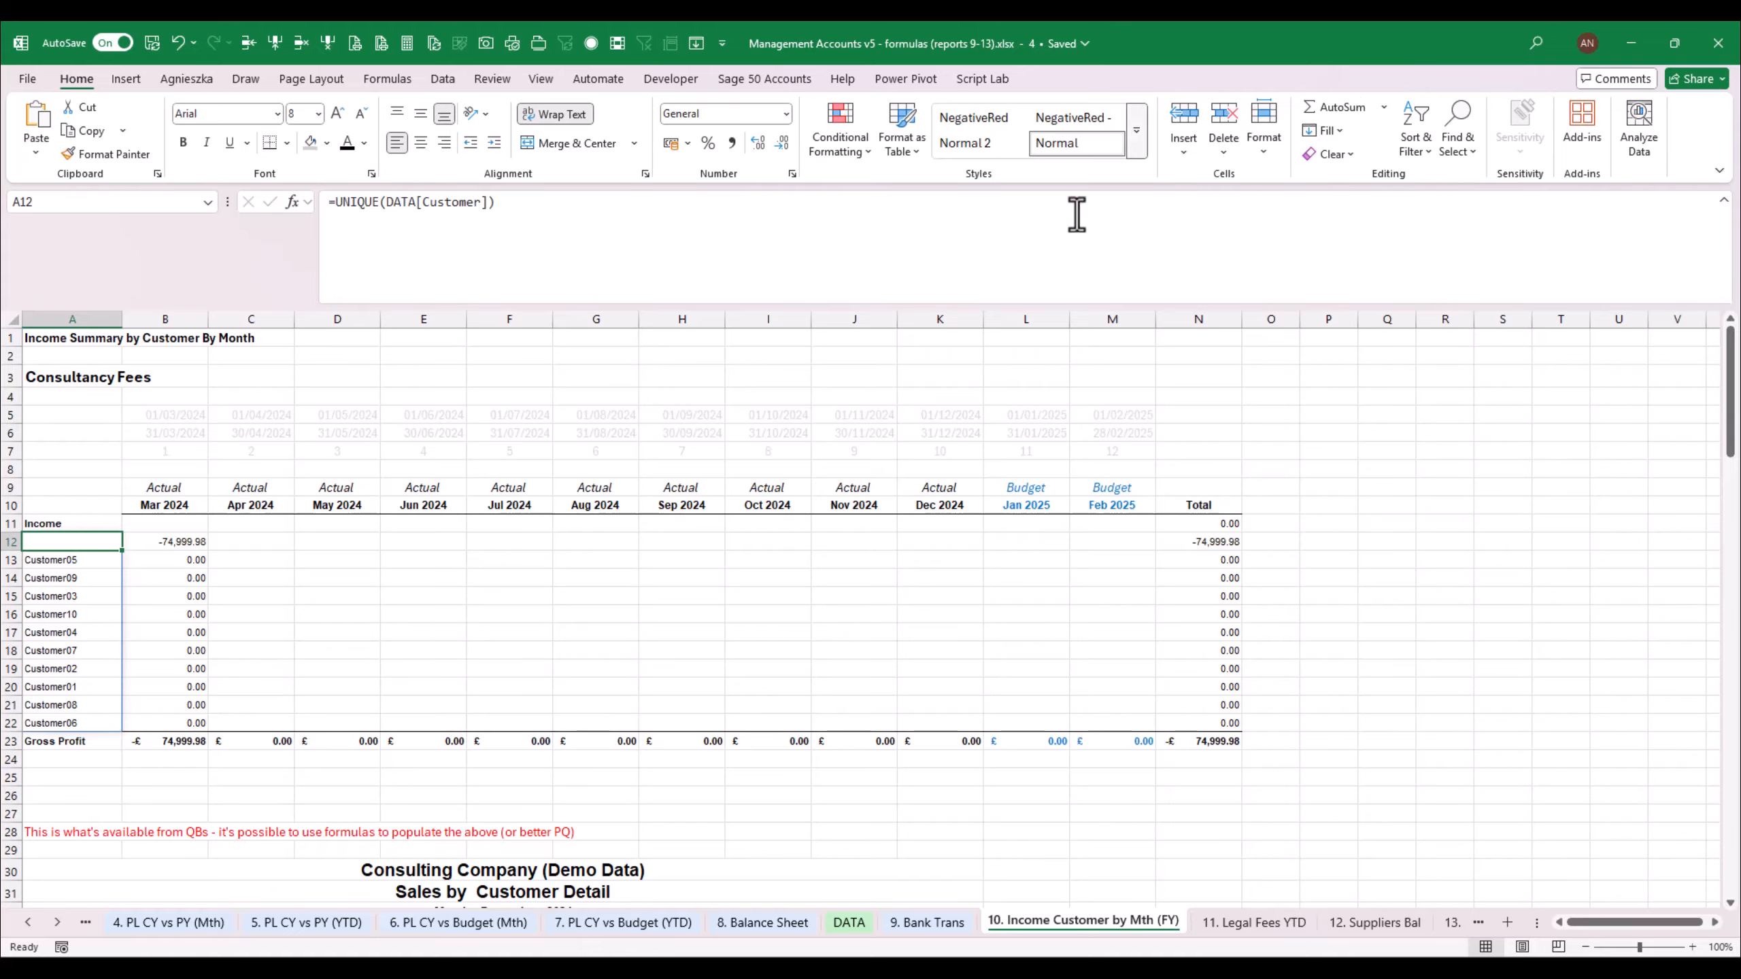
Exclude blank customers by changing the A12 formula to =FILTER(UNIQUE(DATA[Customer]),UNIQUE(DATA[Customer])<>"")
drag(342, 201, 544, 206)
key(ctrl+c)
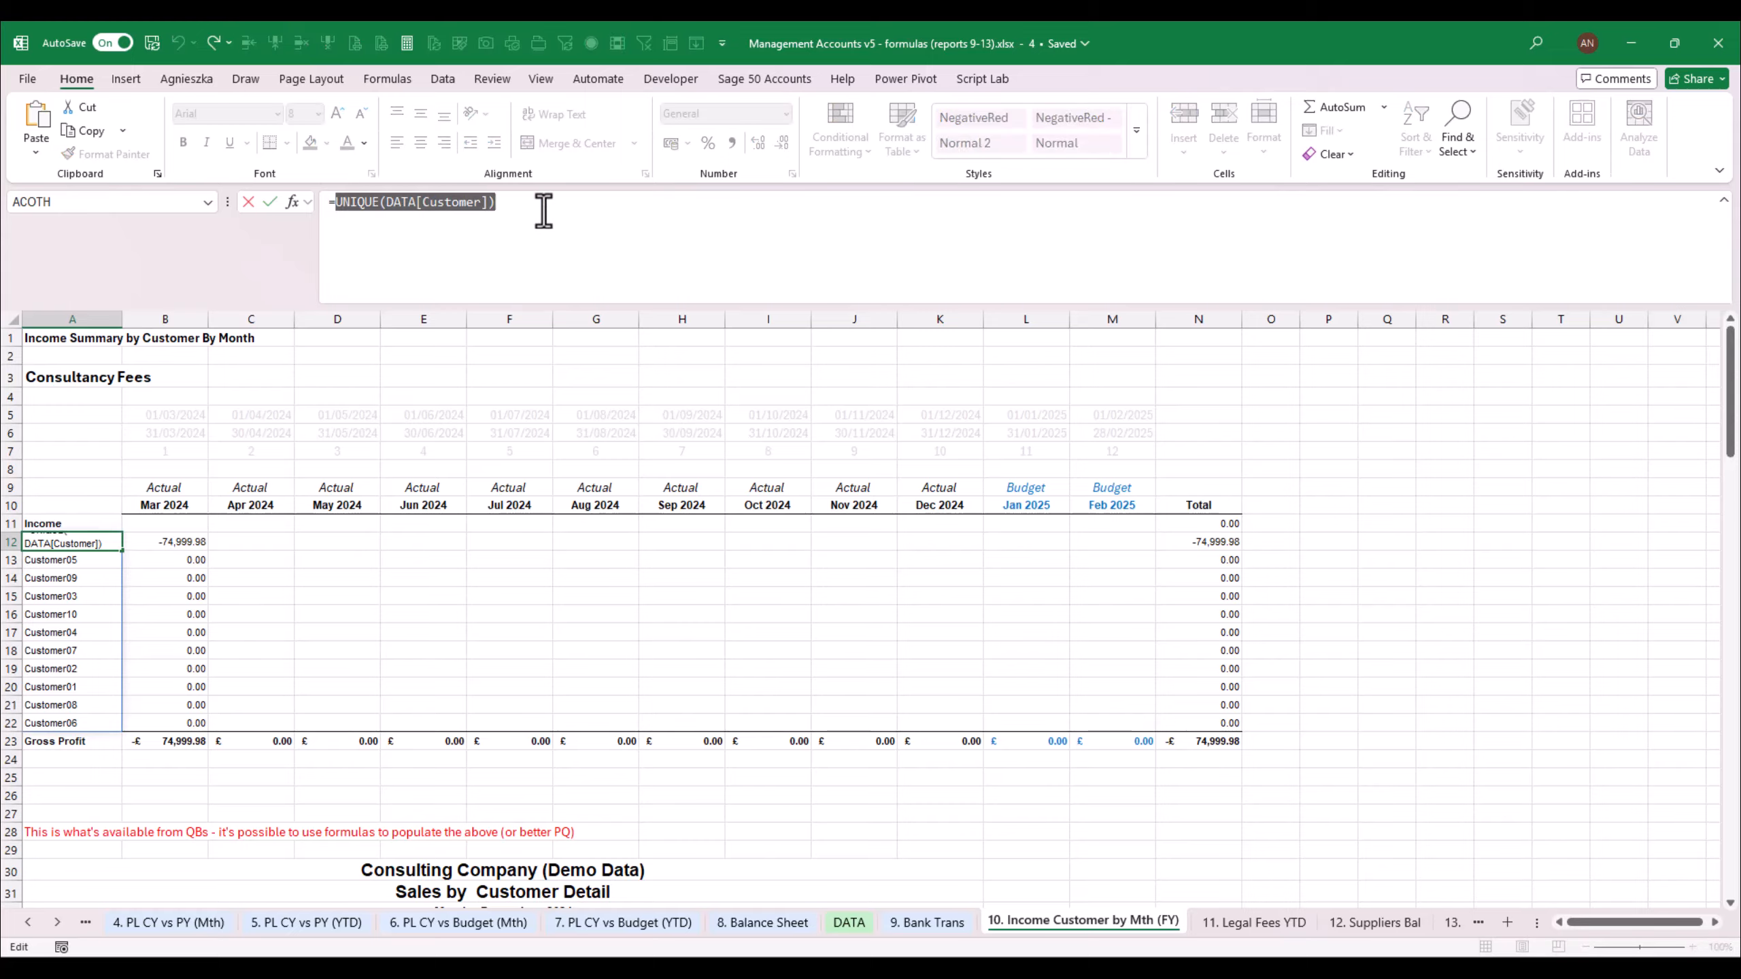
key(Left)
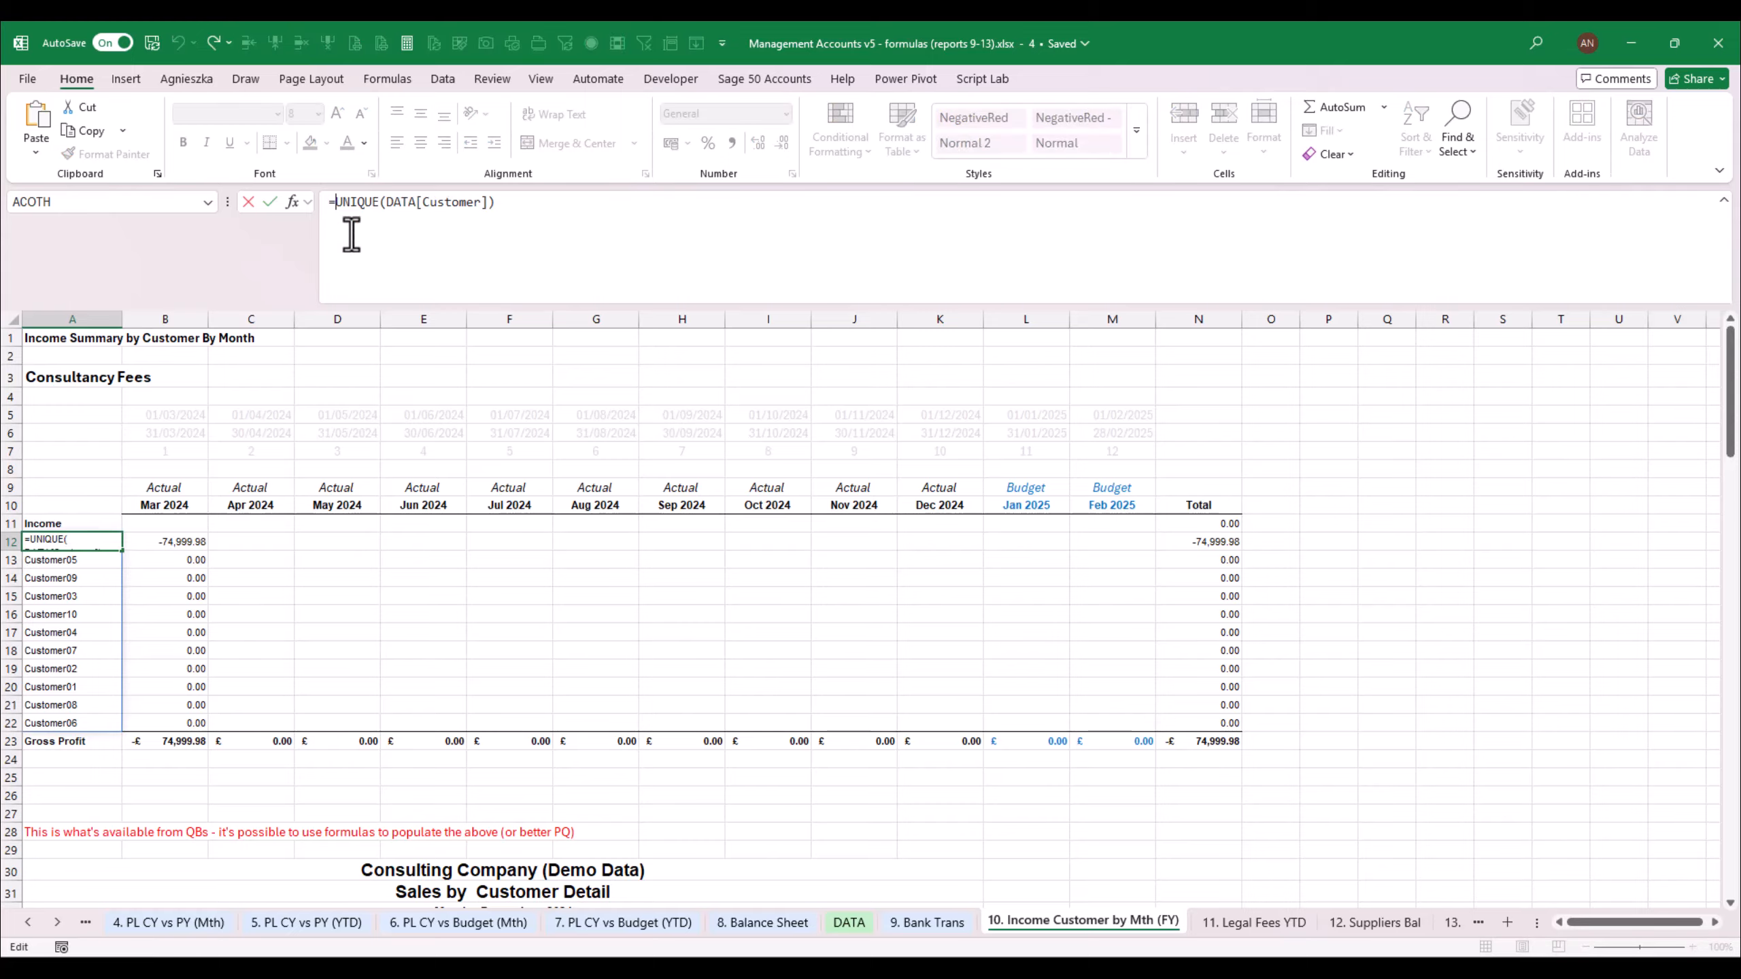
text(filter)
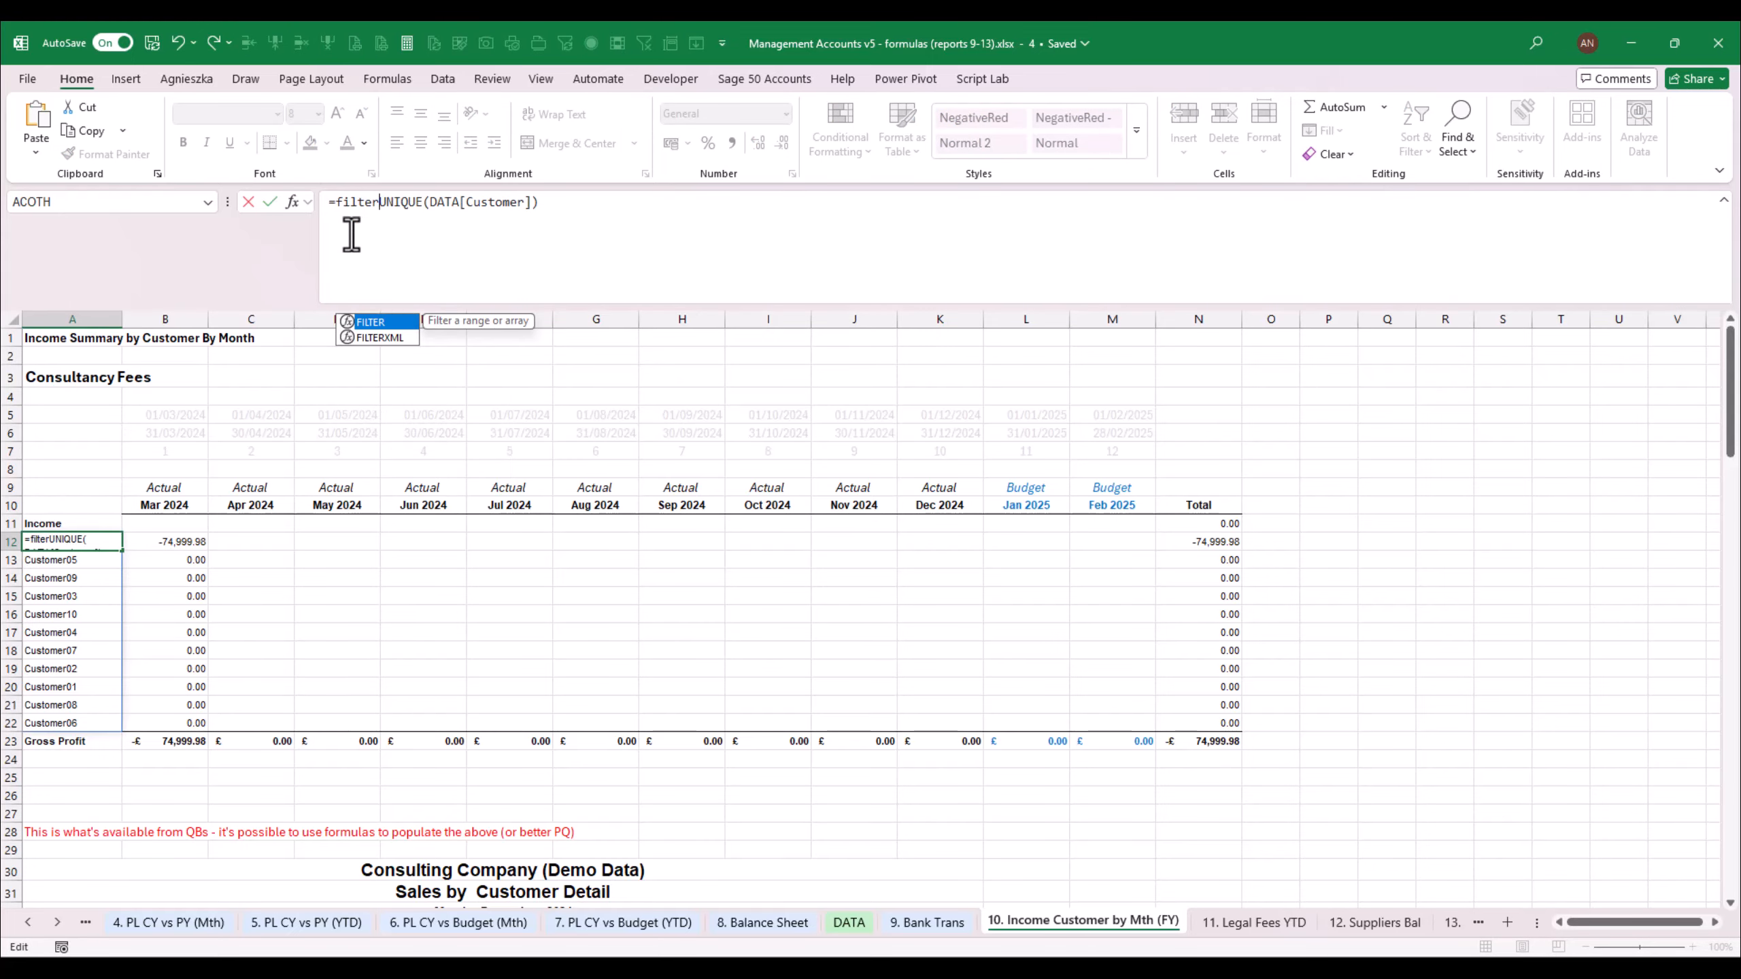
text(()
key(End)
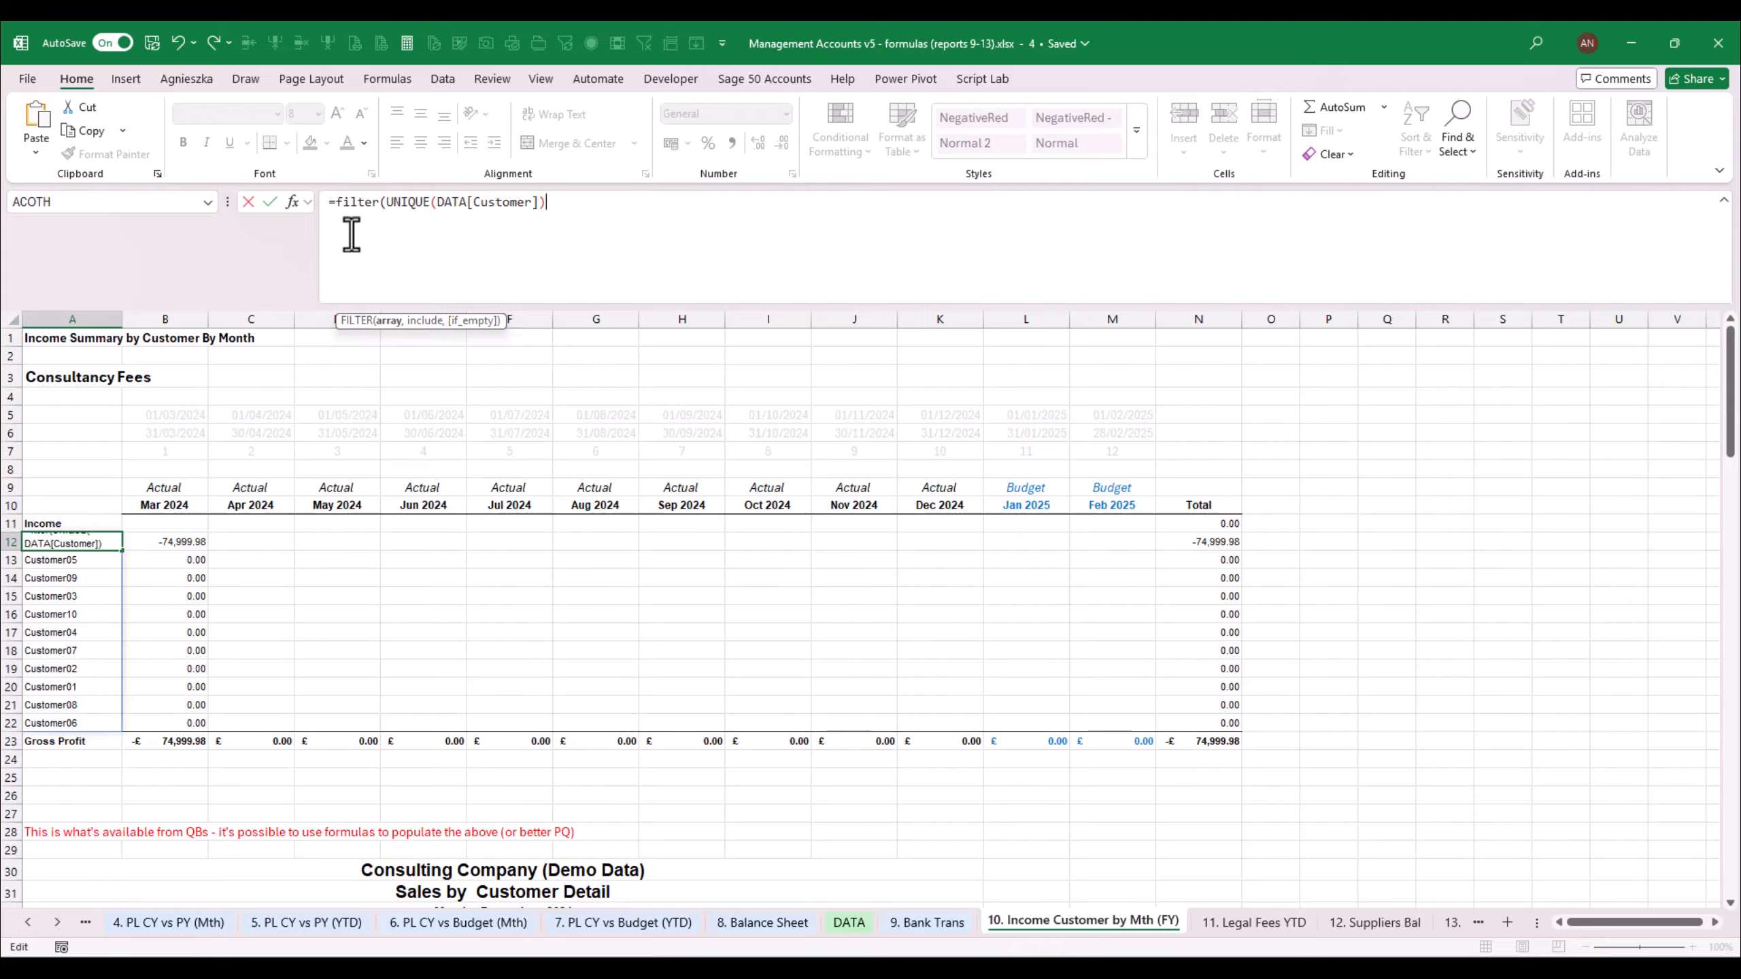
text(,)
key(ctrl+v)
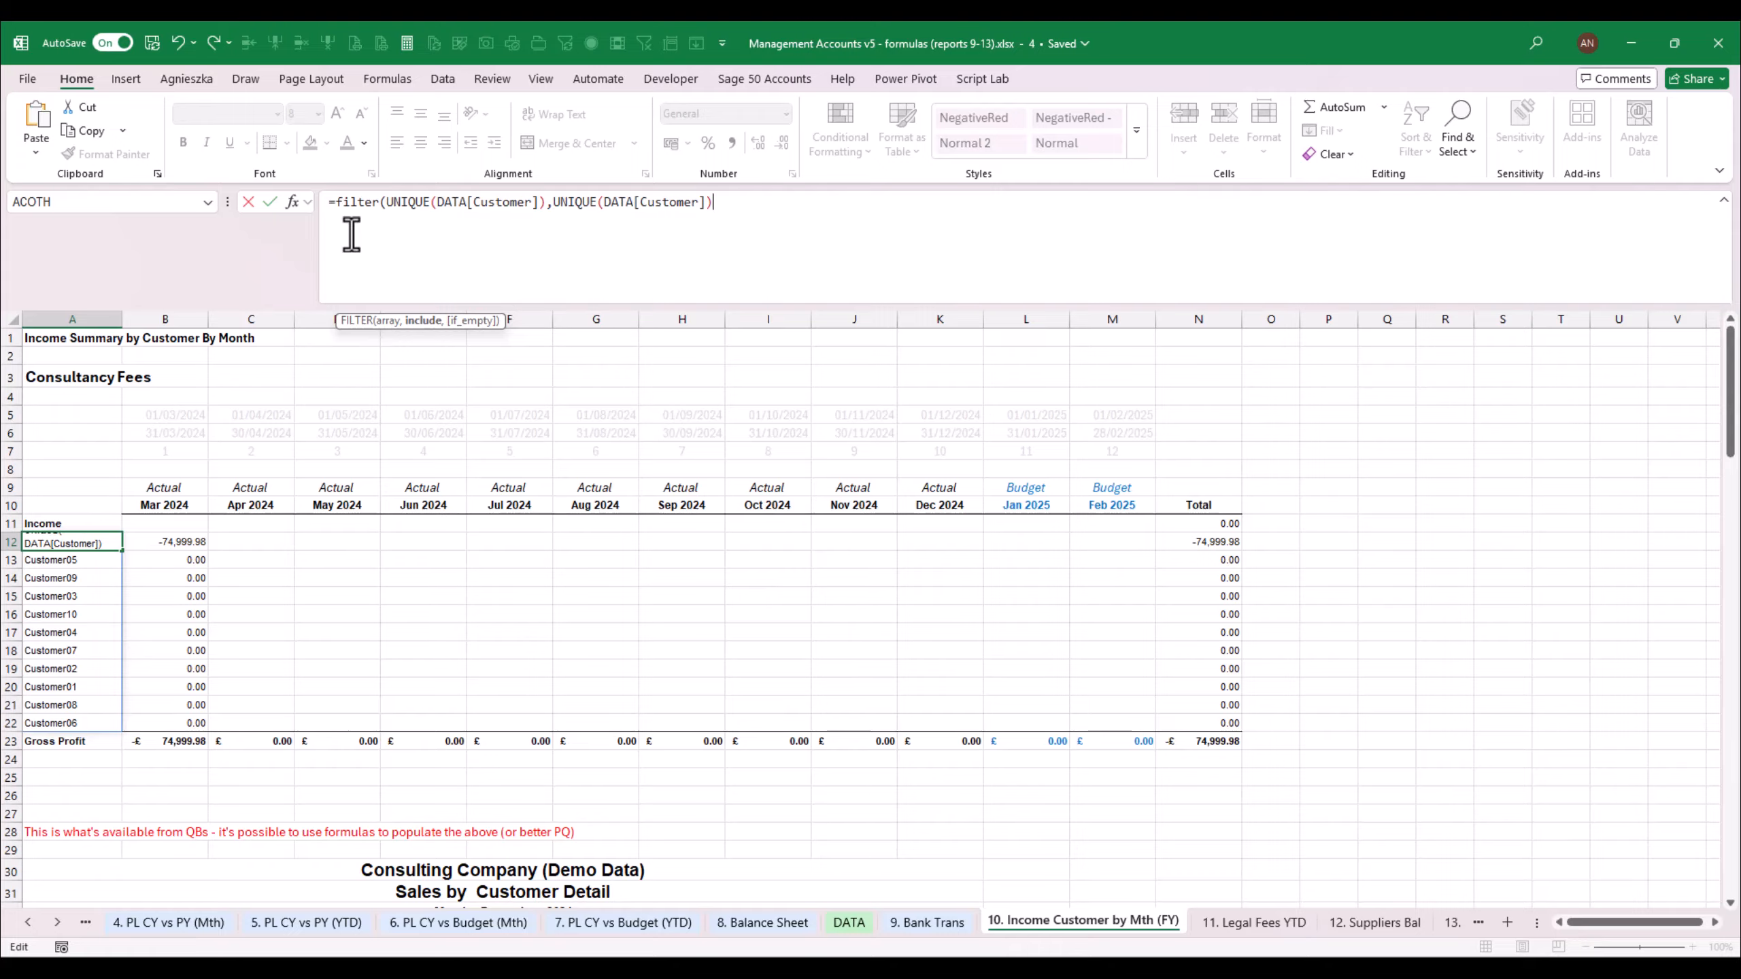
text(<>""))
key(ctrl+Return)
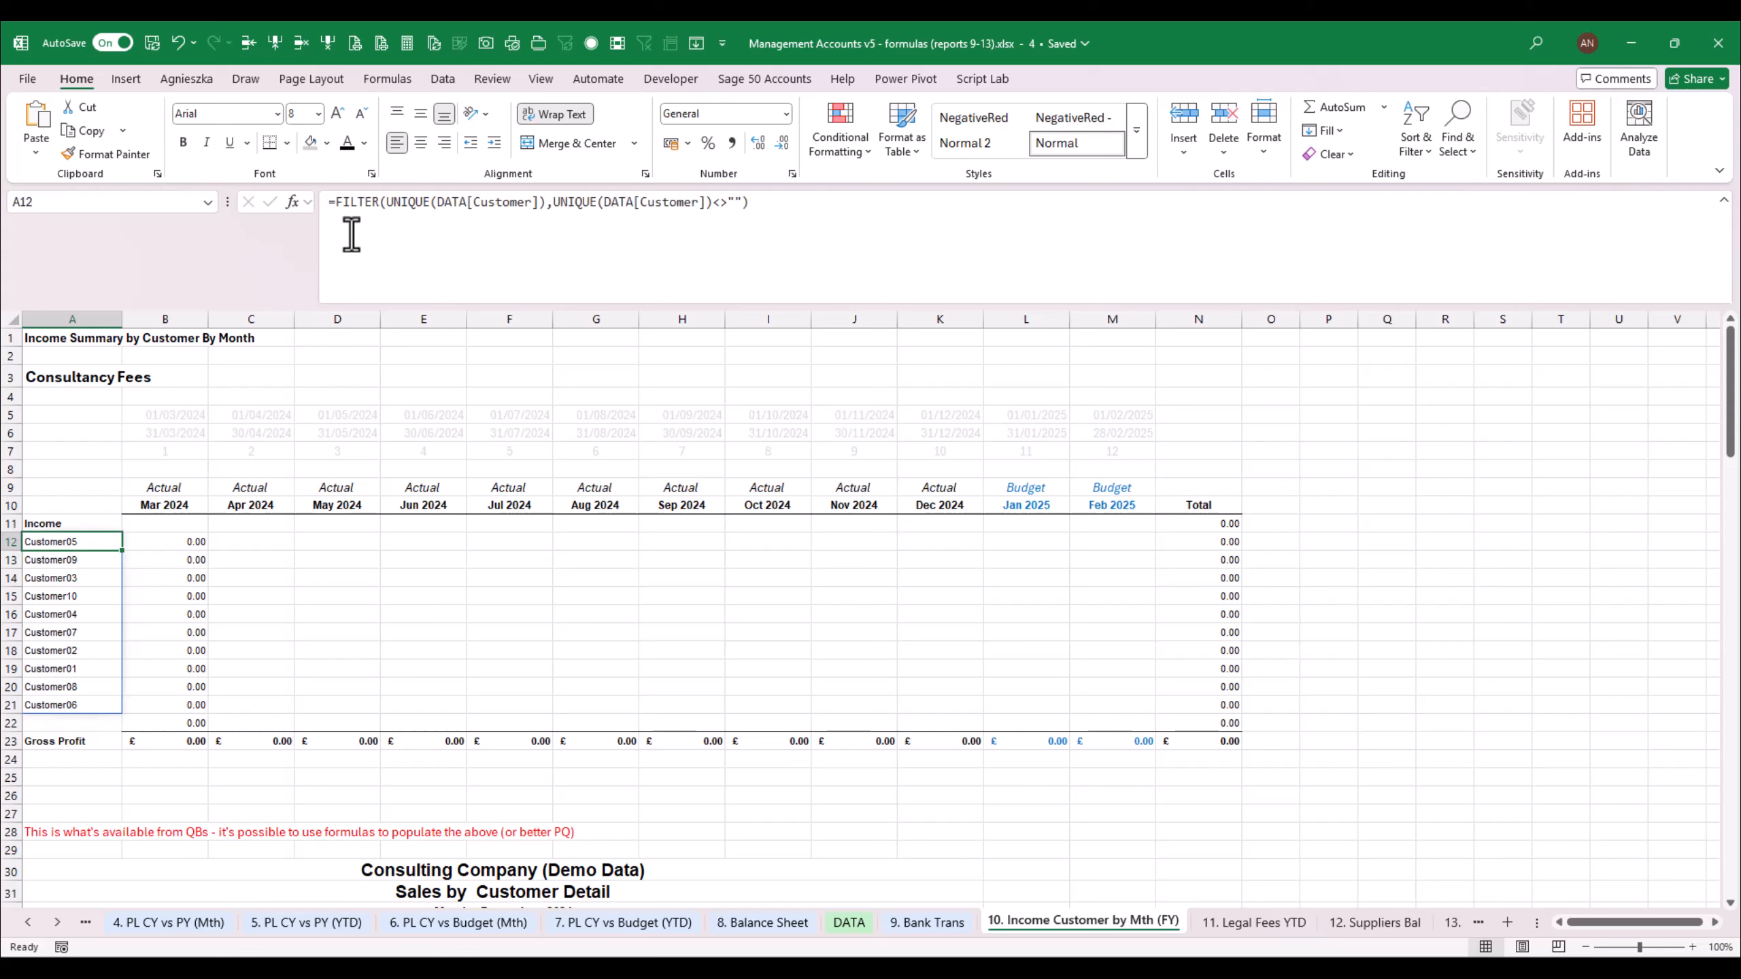
click(82, 668)
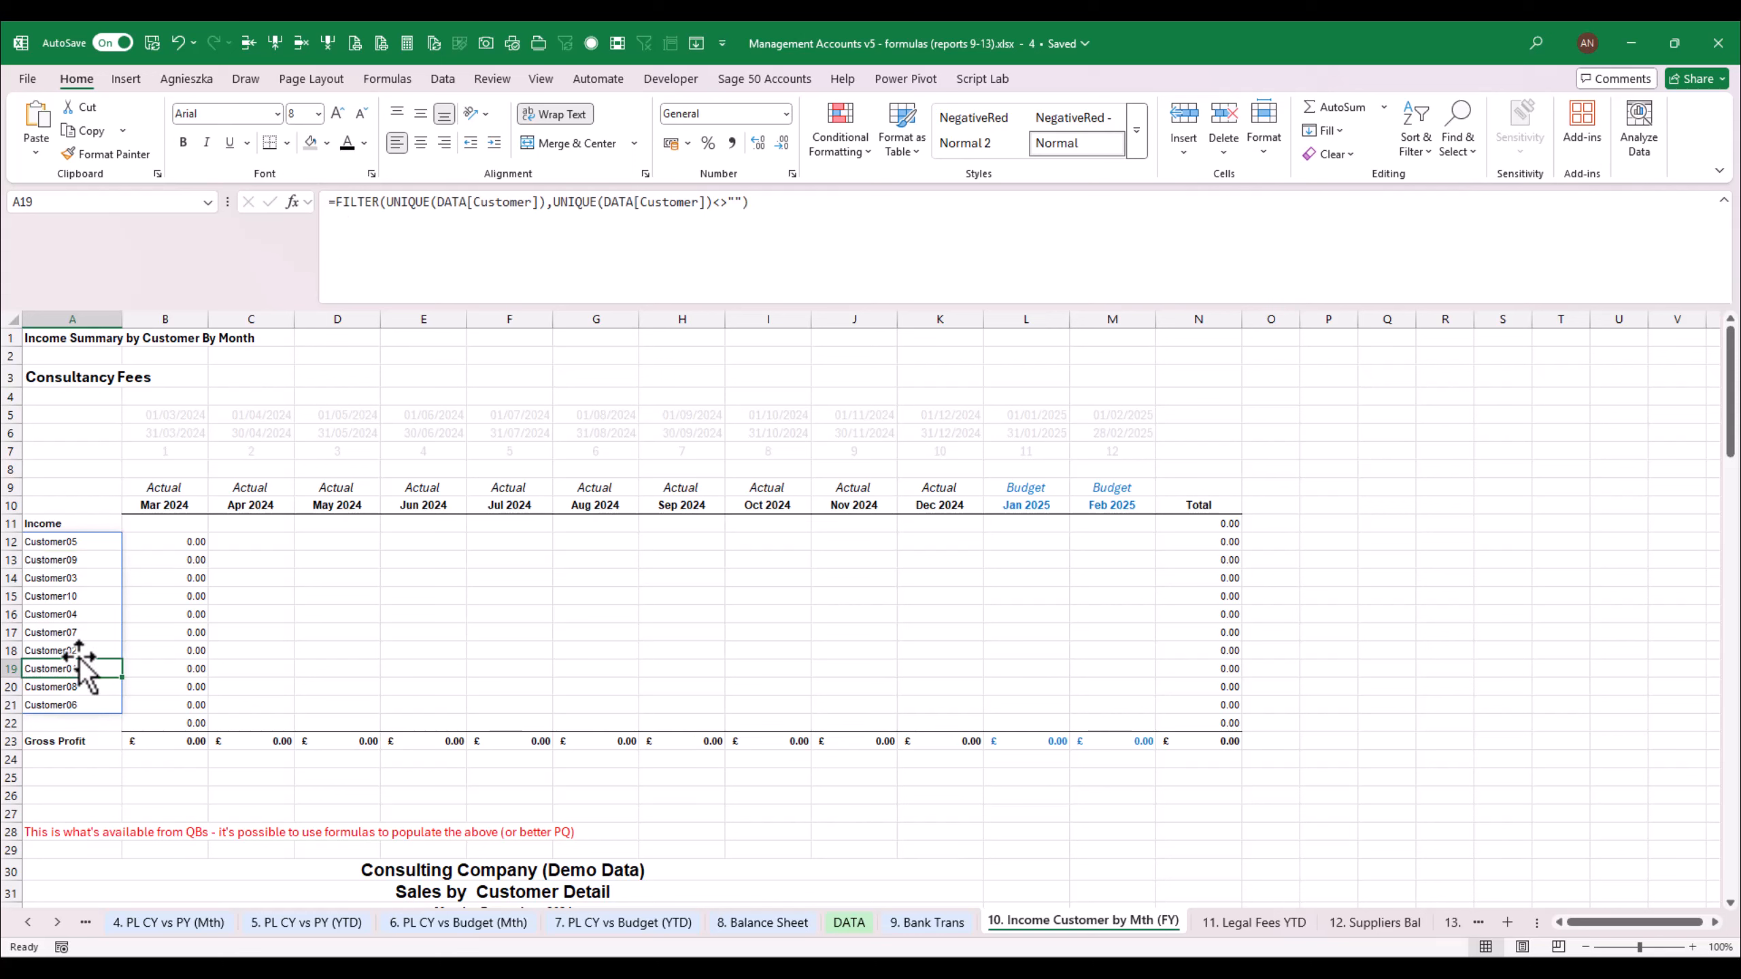
Sort the customer list by changing the A12 formula to =SORT(FILTER(UNIQUE(DATA[Customer]),UNIQUE(DATA[Customer])<>""))
click(68, 542)
click(330, 201)
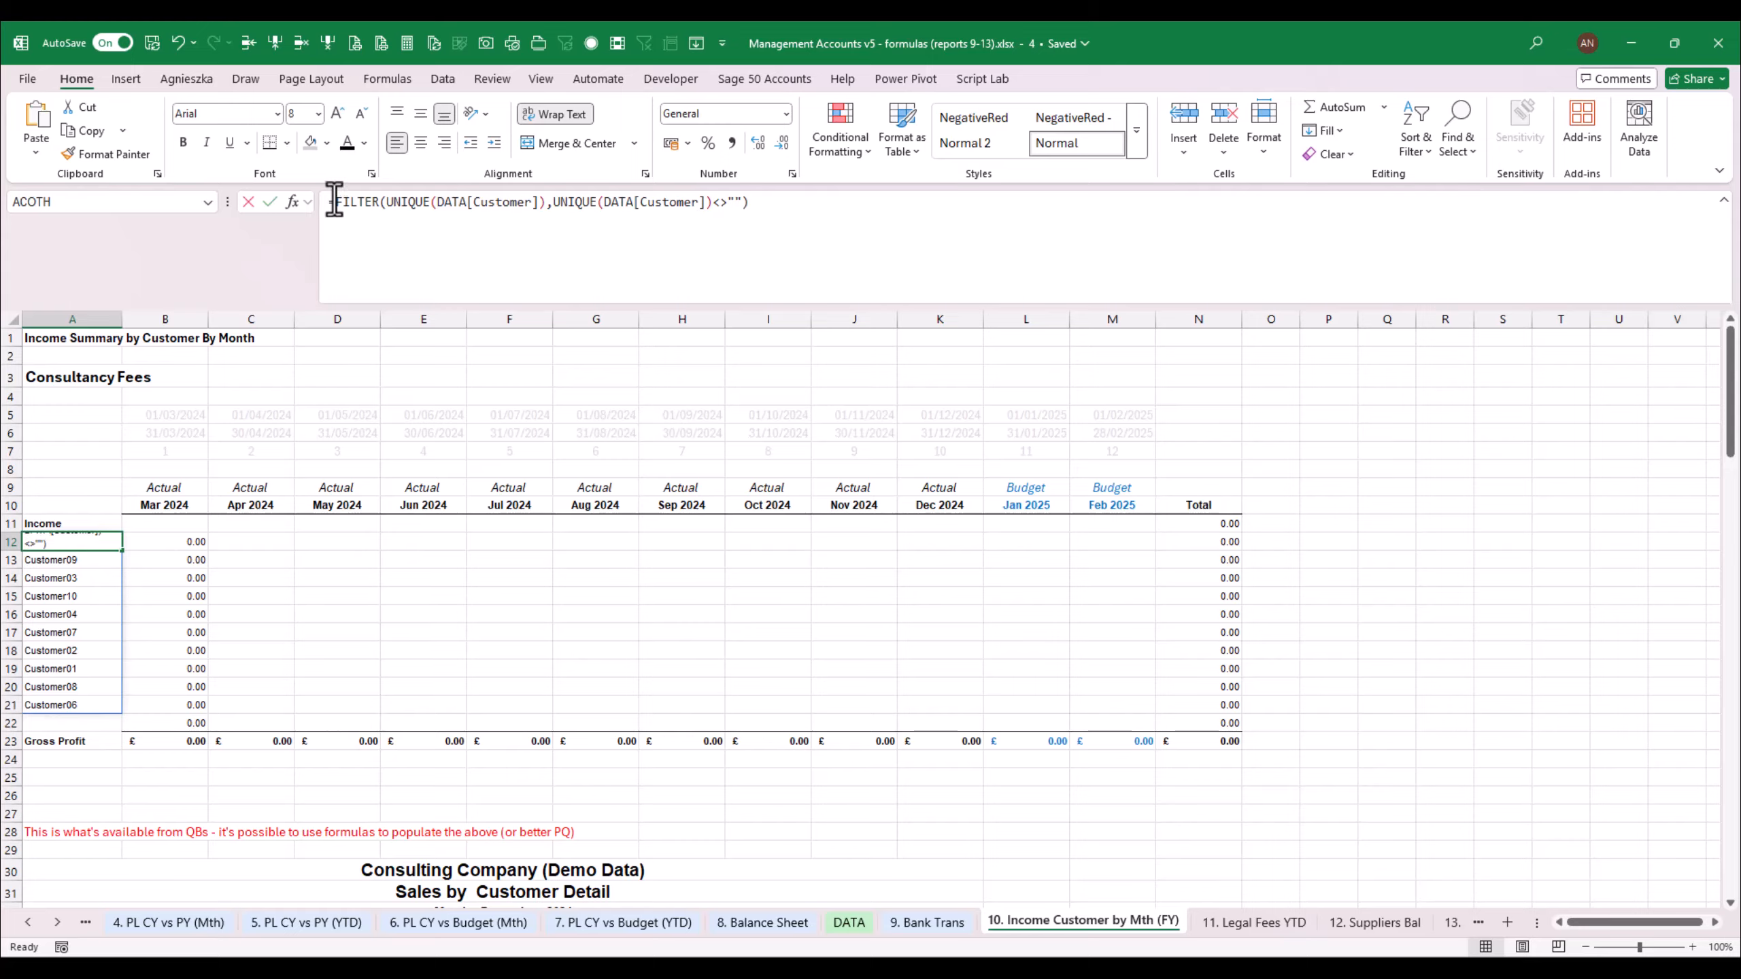
text(sort)
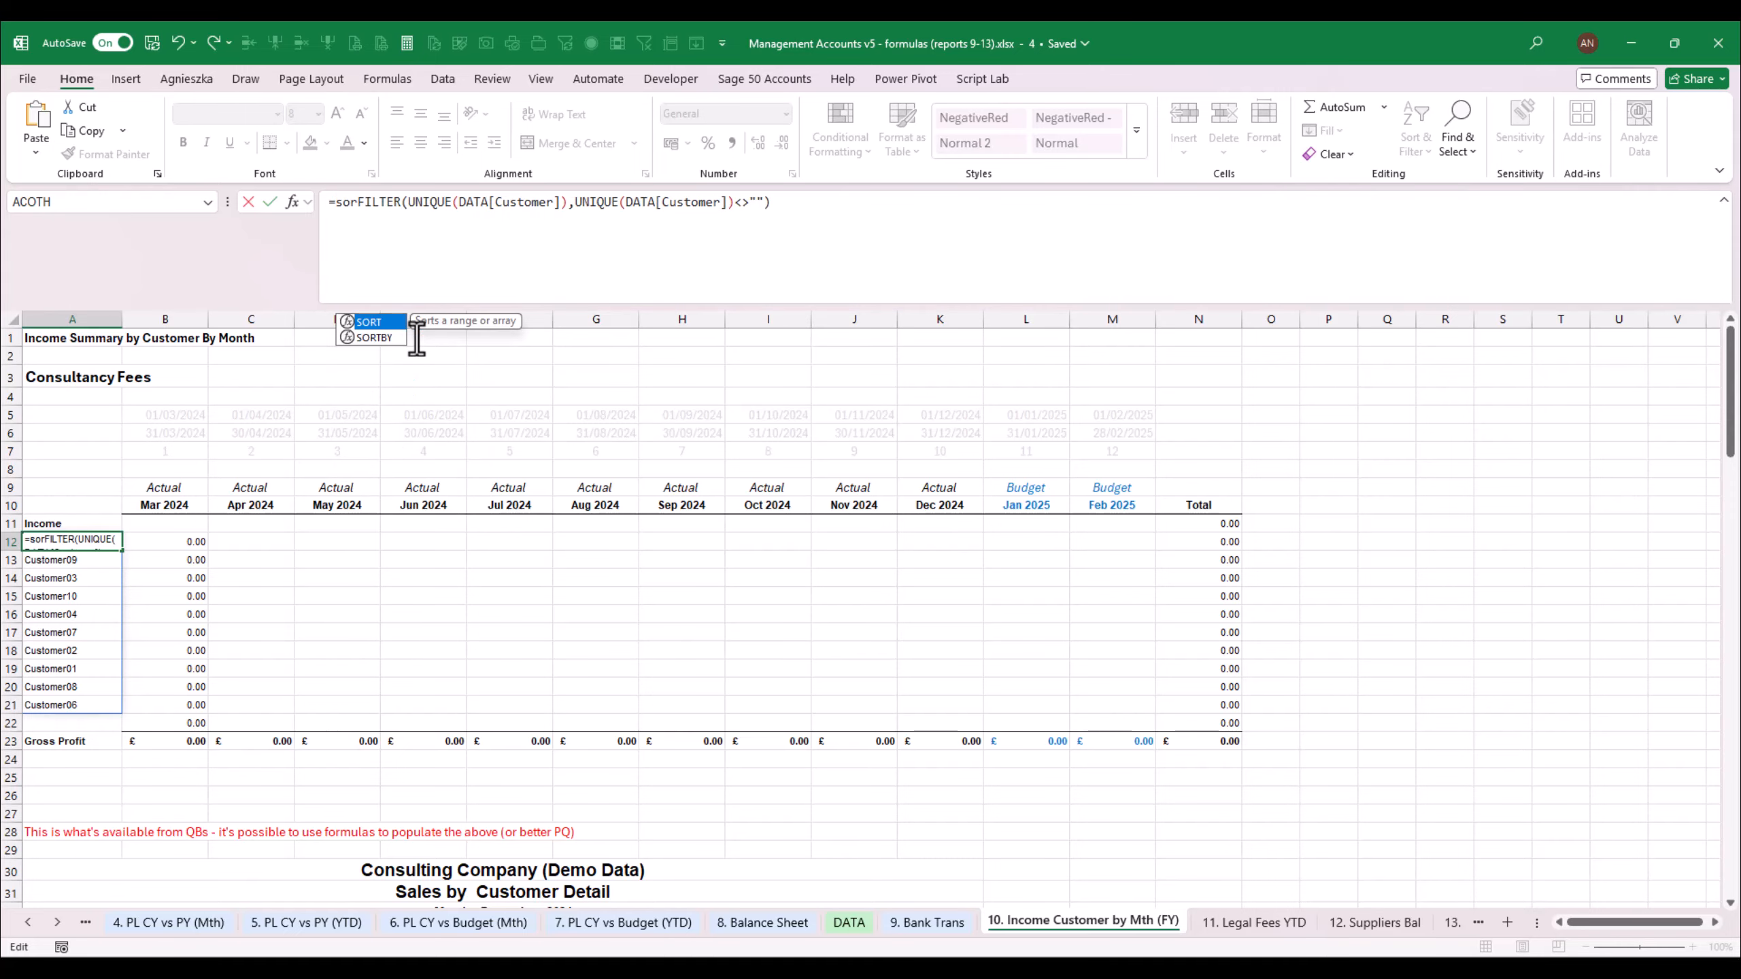
text(()
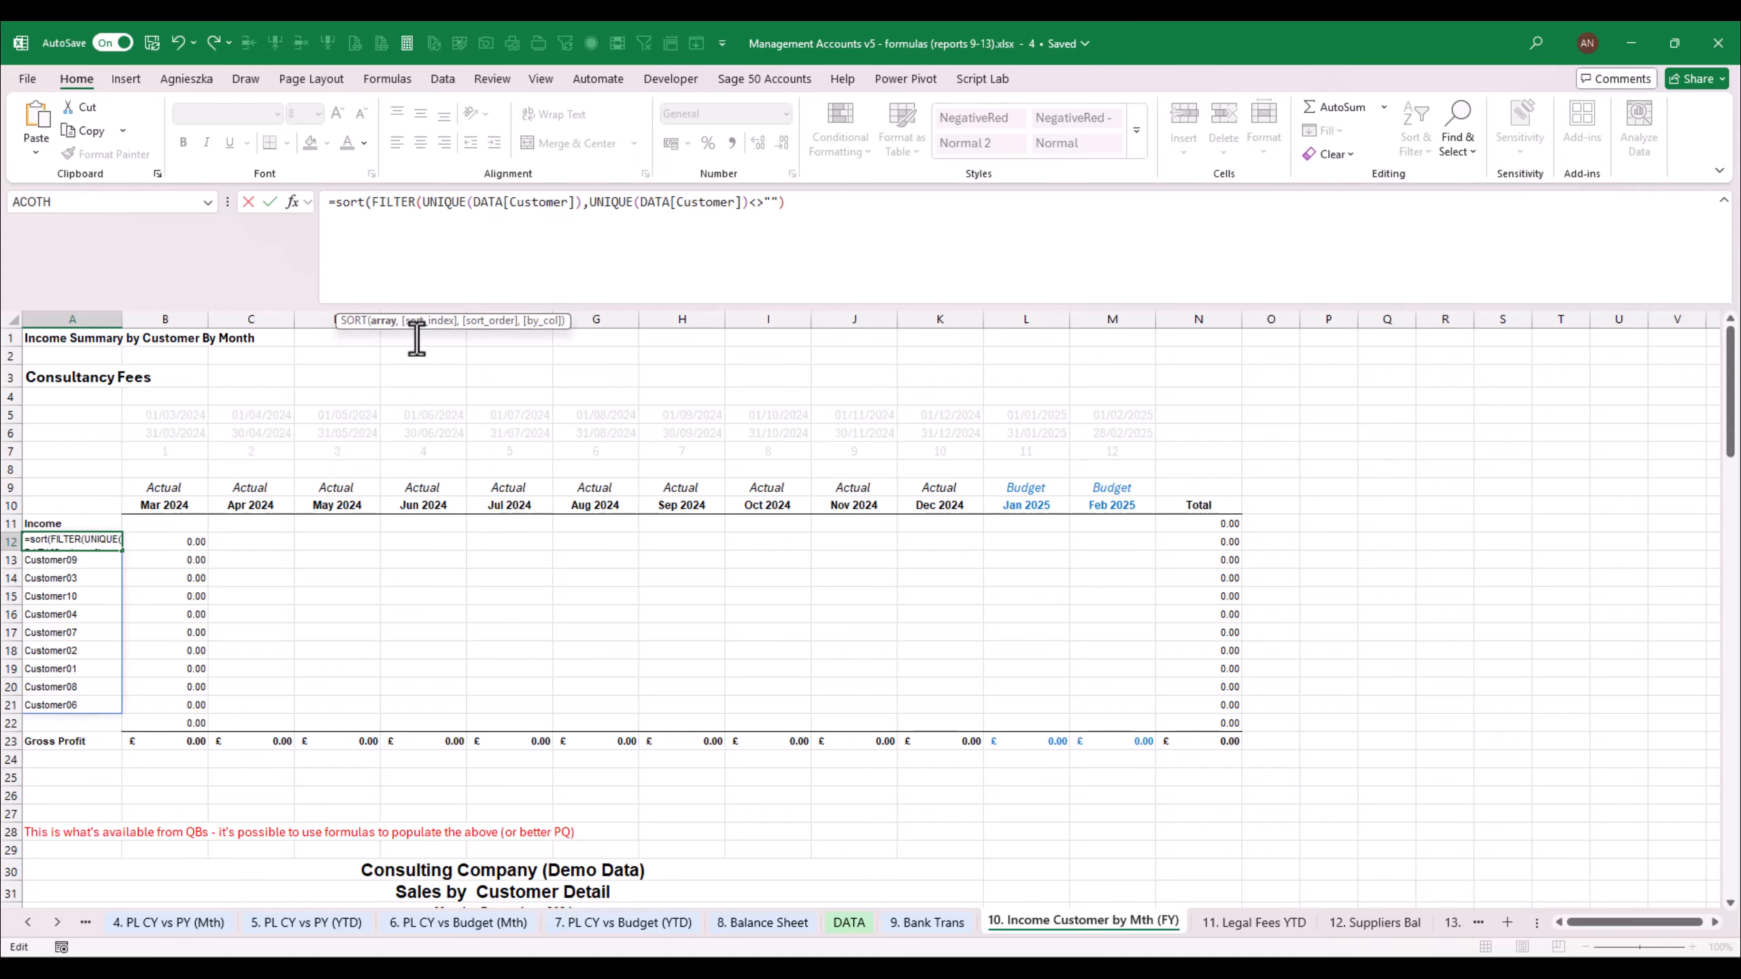
key(End)
text())
key(ctrl+Return)
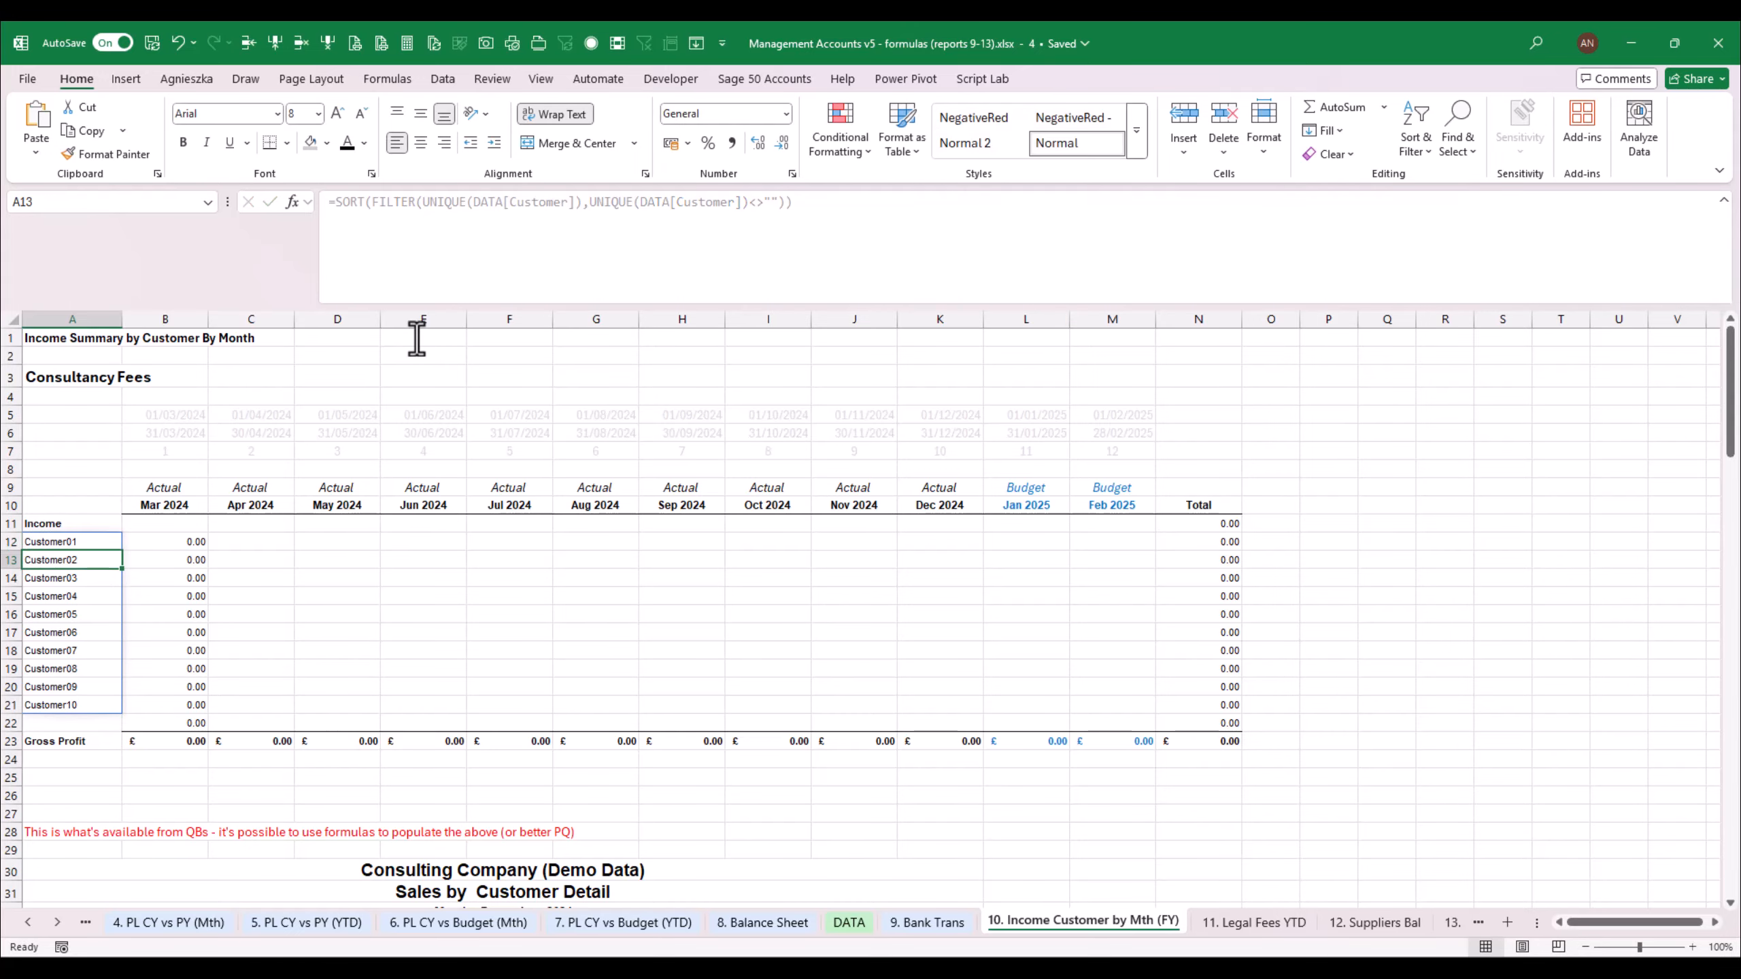
Inspect the Mar 2024 SUMIFS formulas in B22, B12 and B13 and the customer cells they reference in column A
click(85, 723)
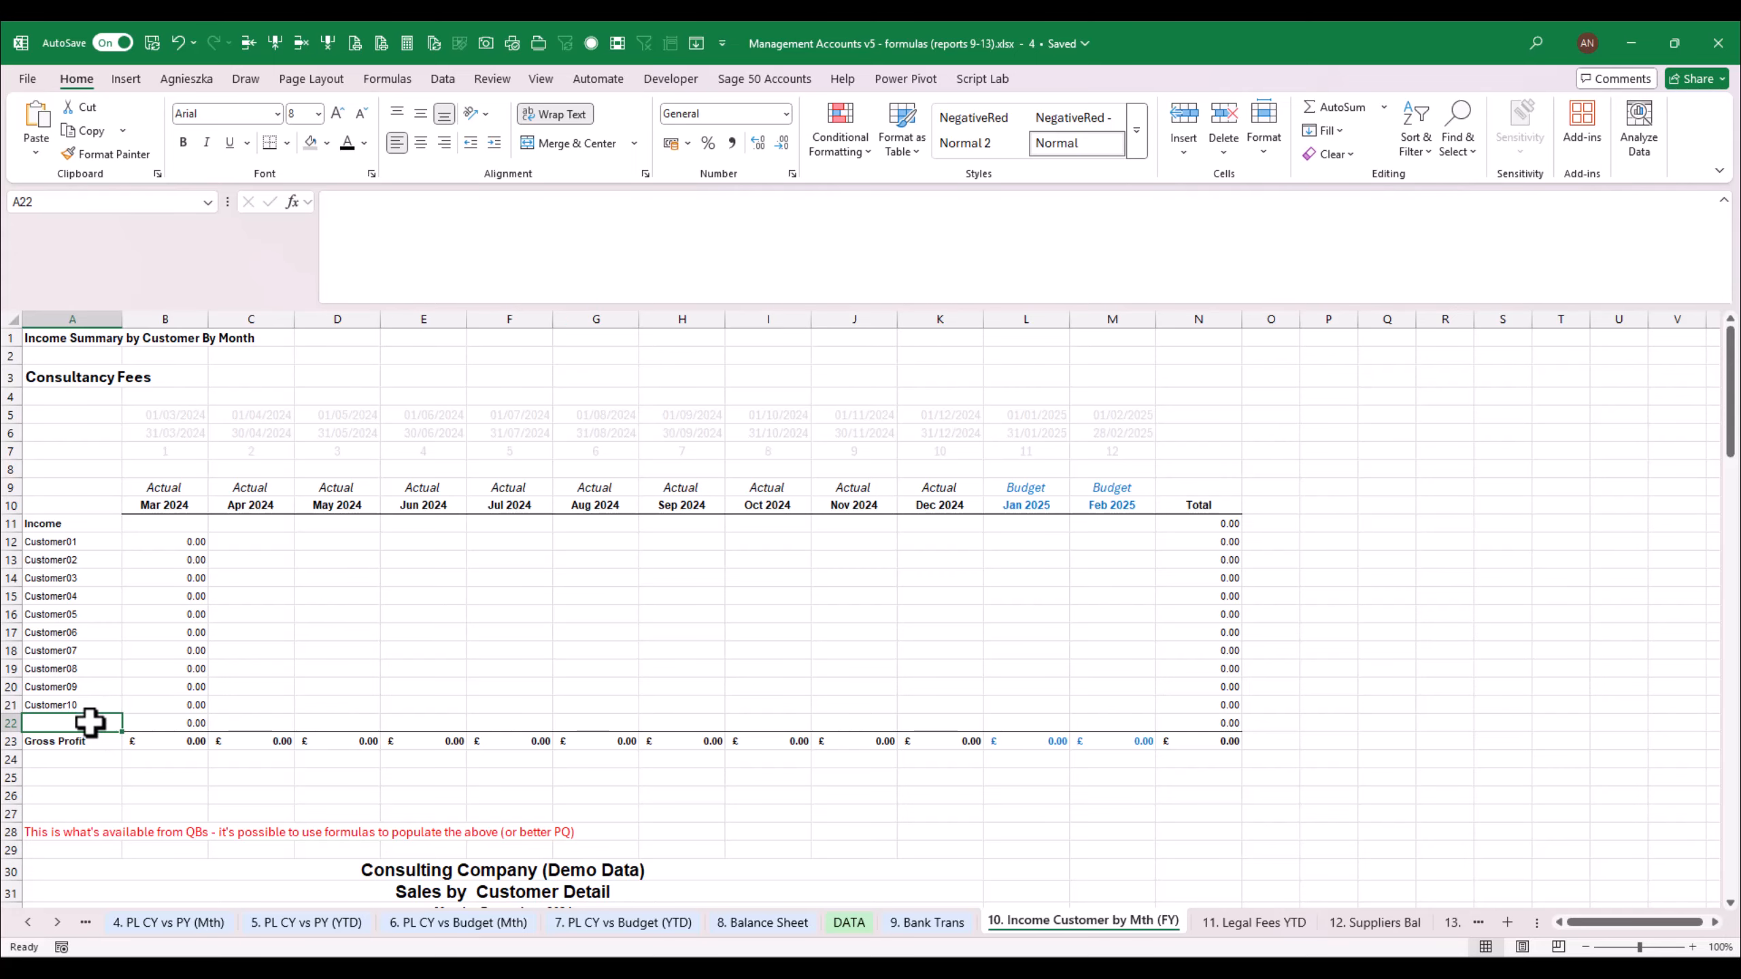
click(161, 724)
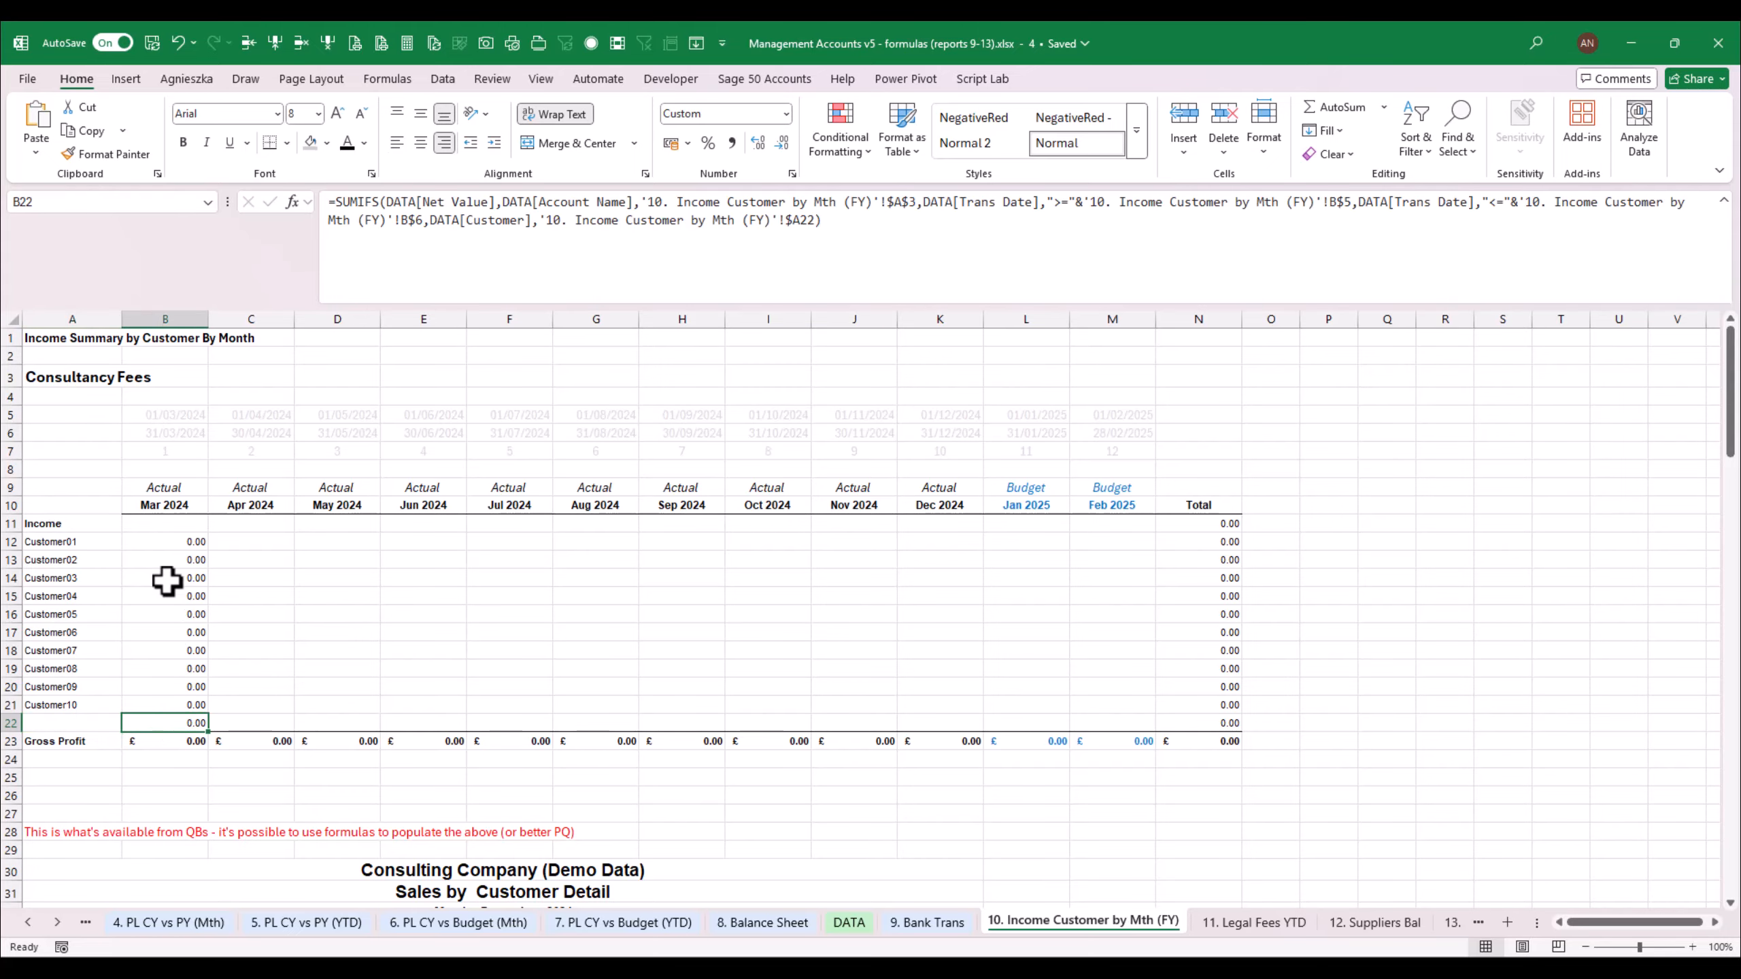
click(168, 542)
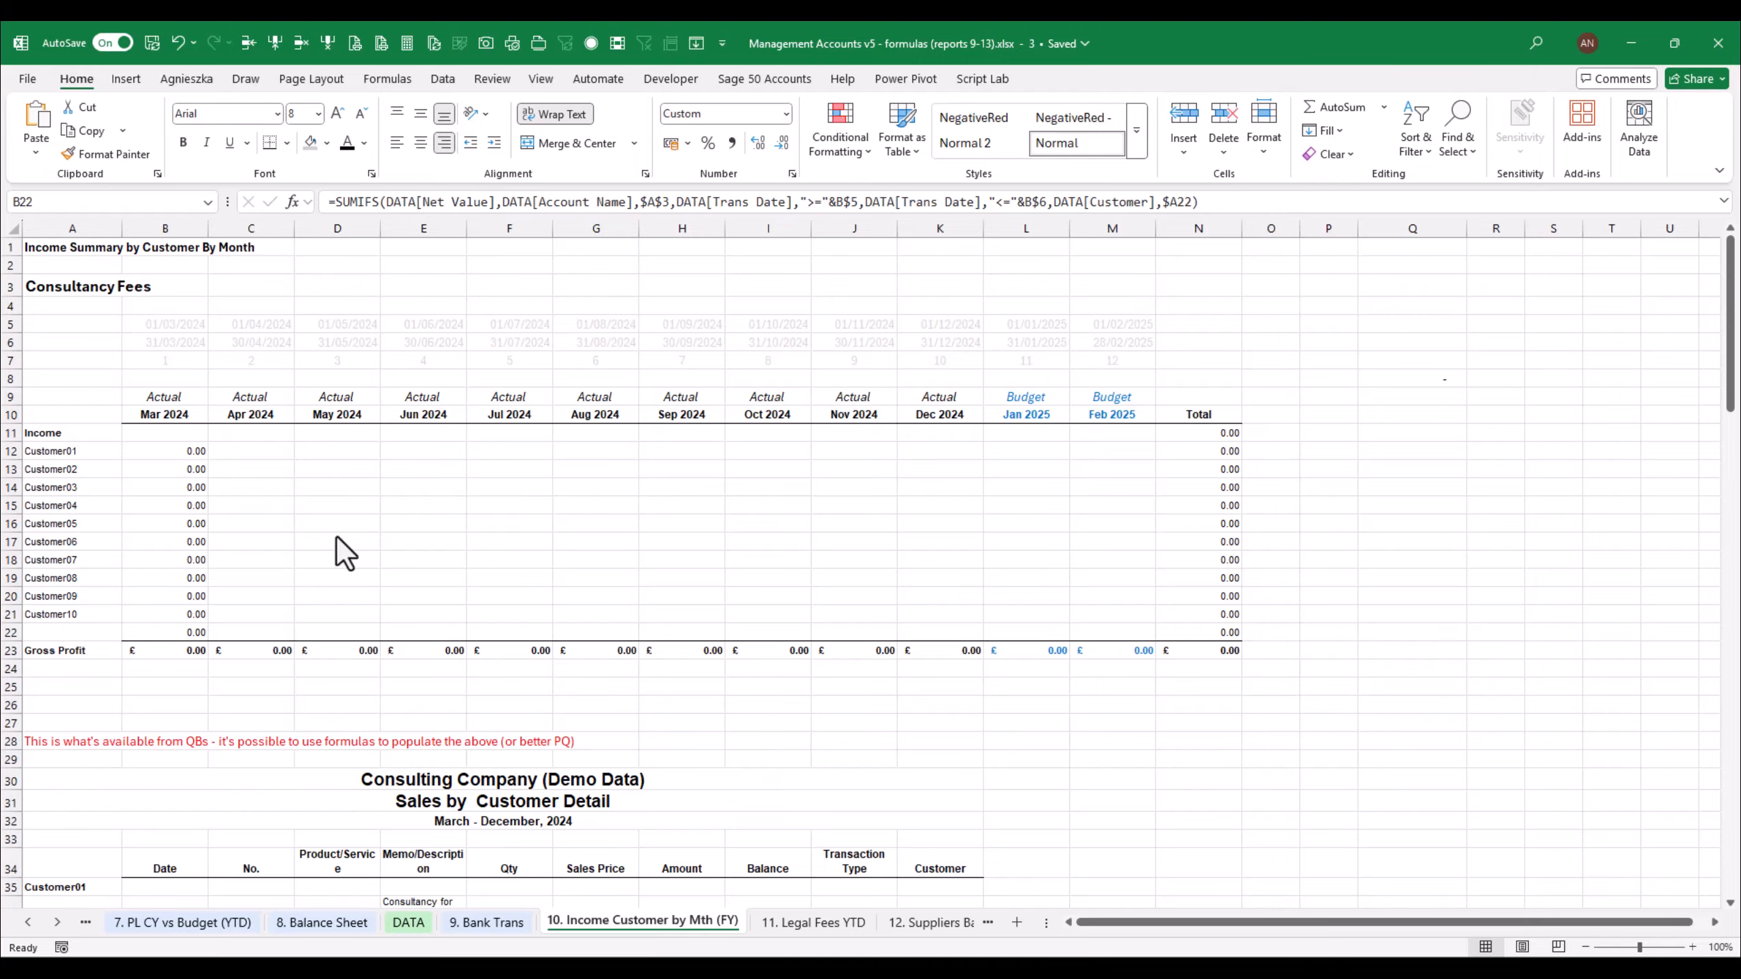
click(51, 467)
click(197, 470)
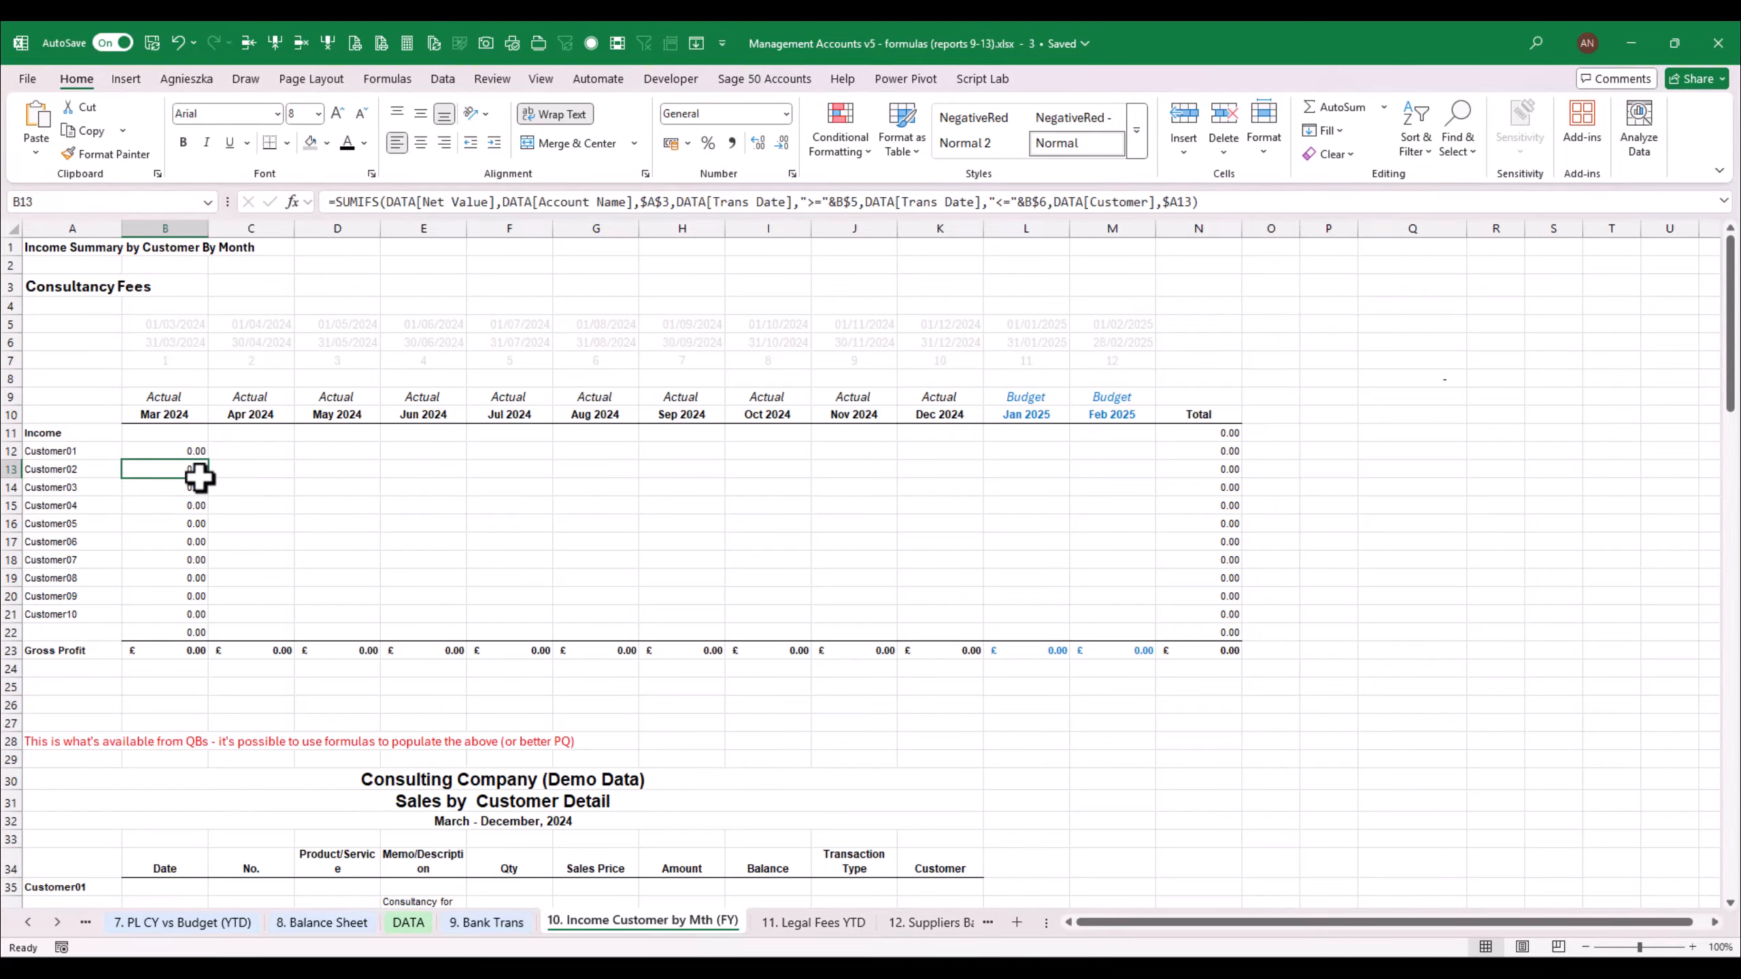
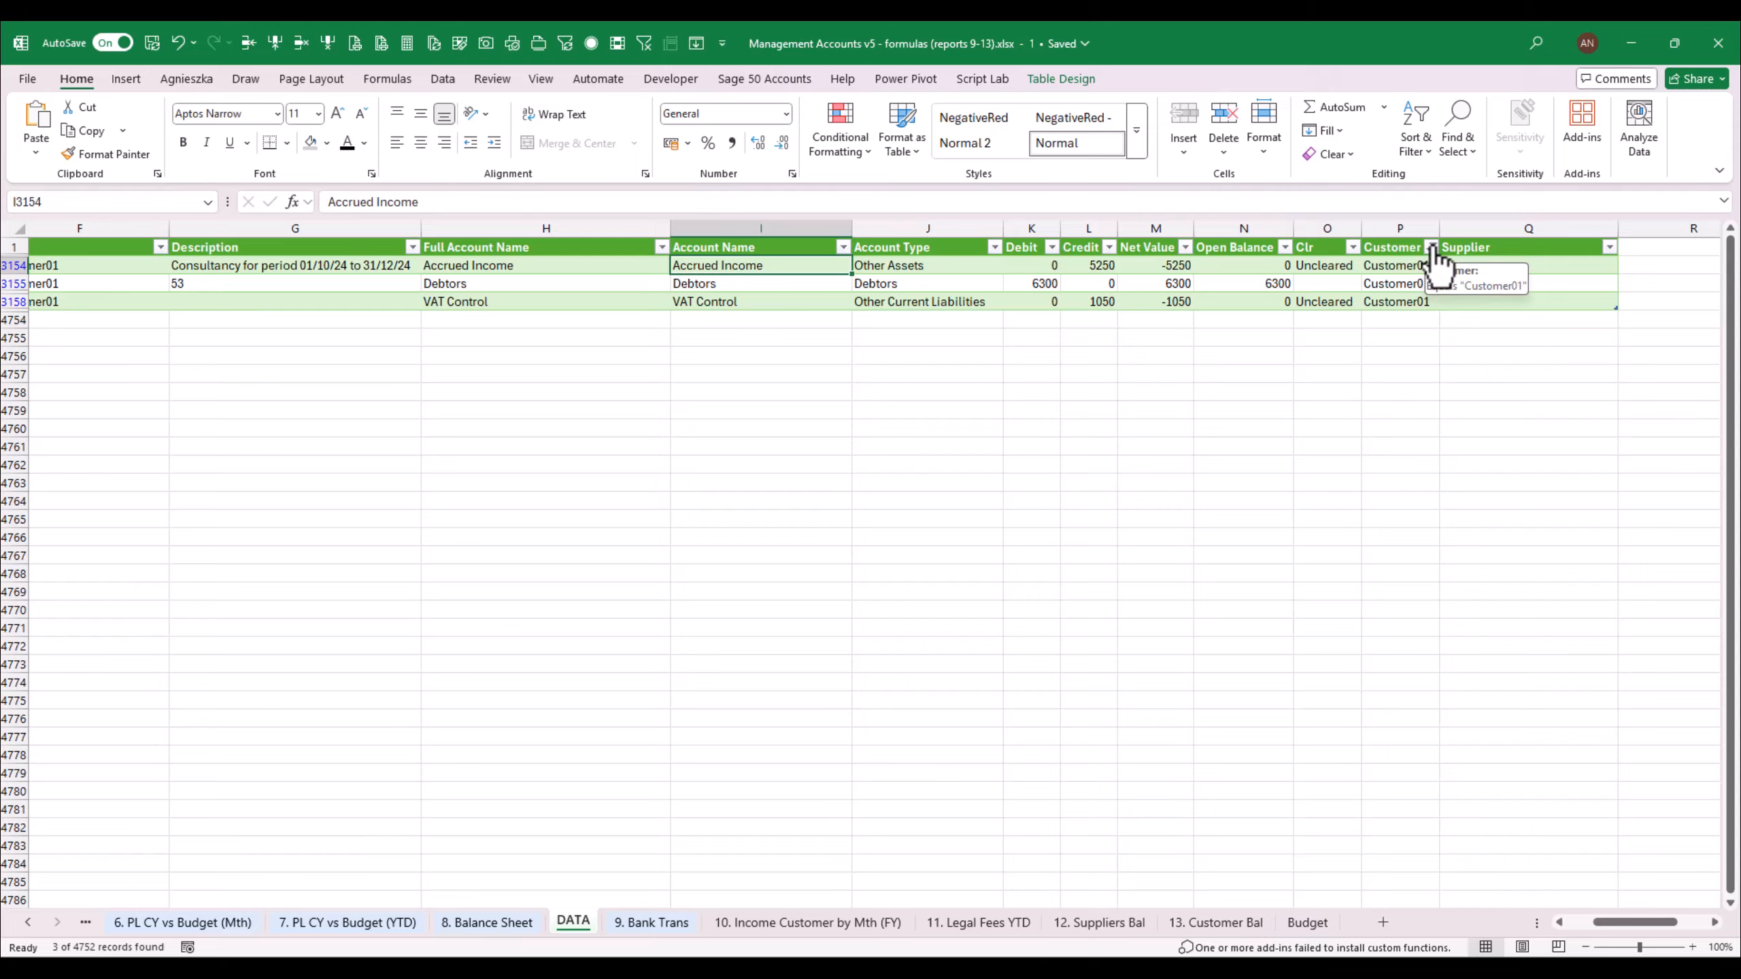
Open the filter options of the Customer column in the DATA table
click(1431, 247)
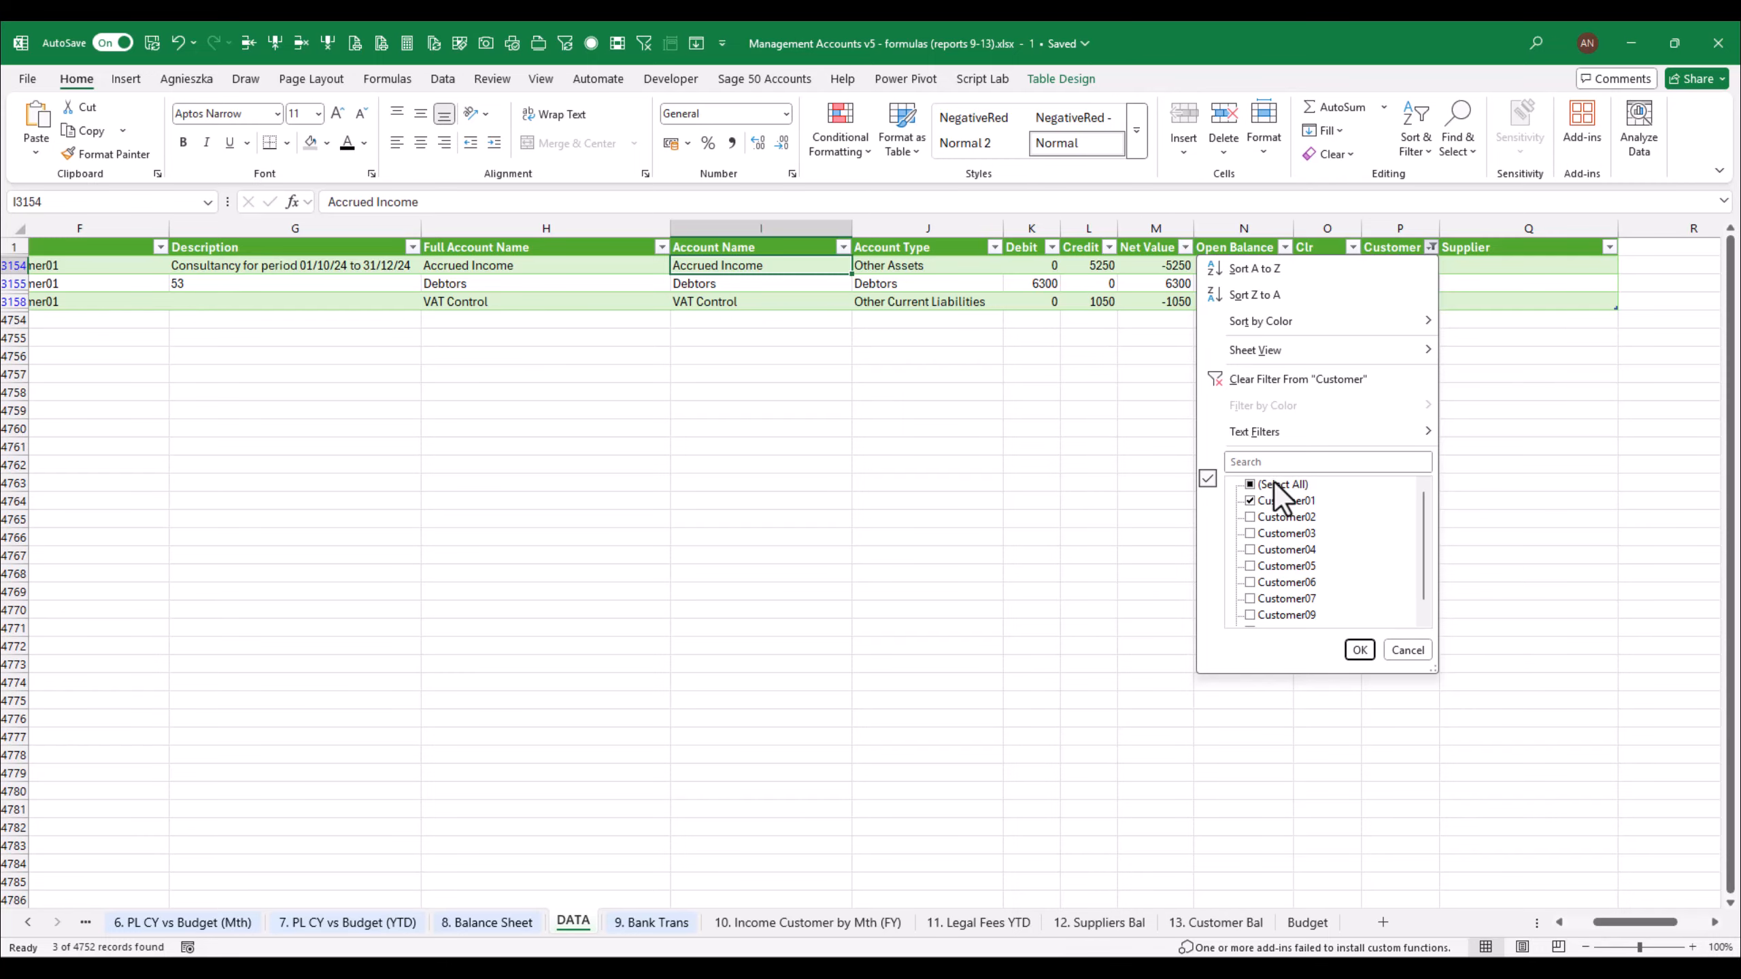
Clear the Customer column filter in the DATA table and check the Trans Date filter options
click(1360, 650)
drag(1635, 922, 1549, 922)
click(224, 247)
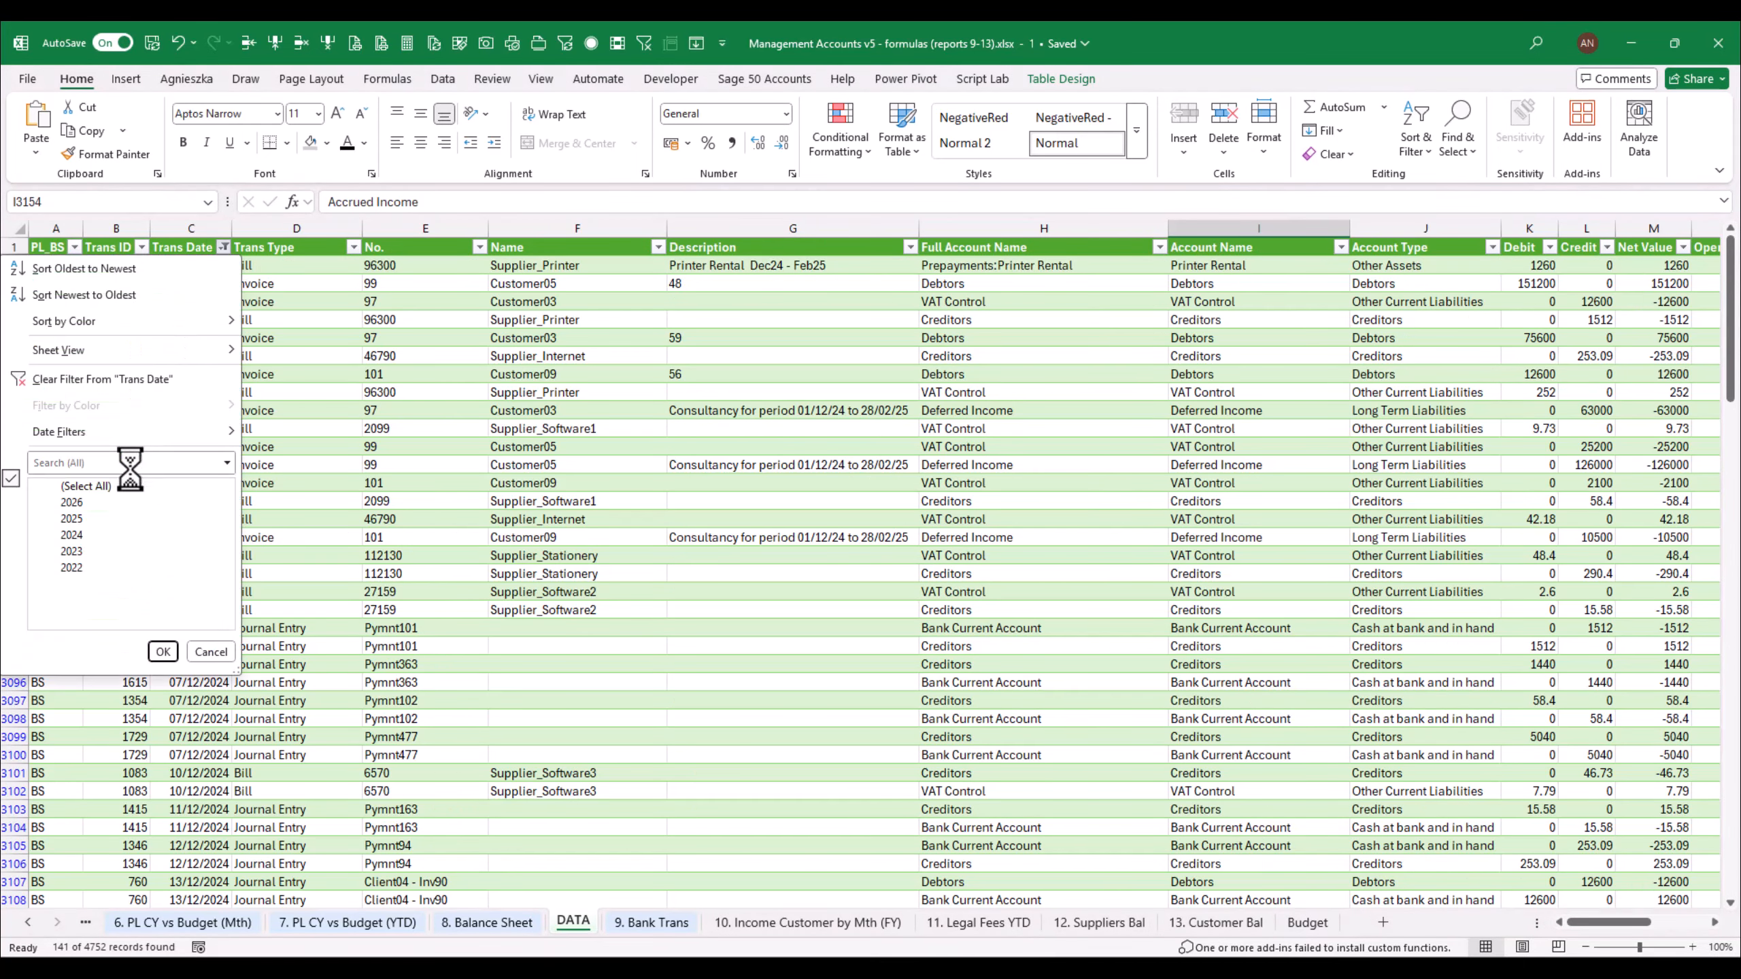
key(Escape)
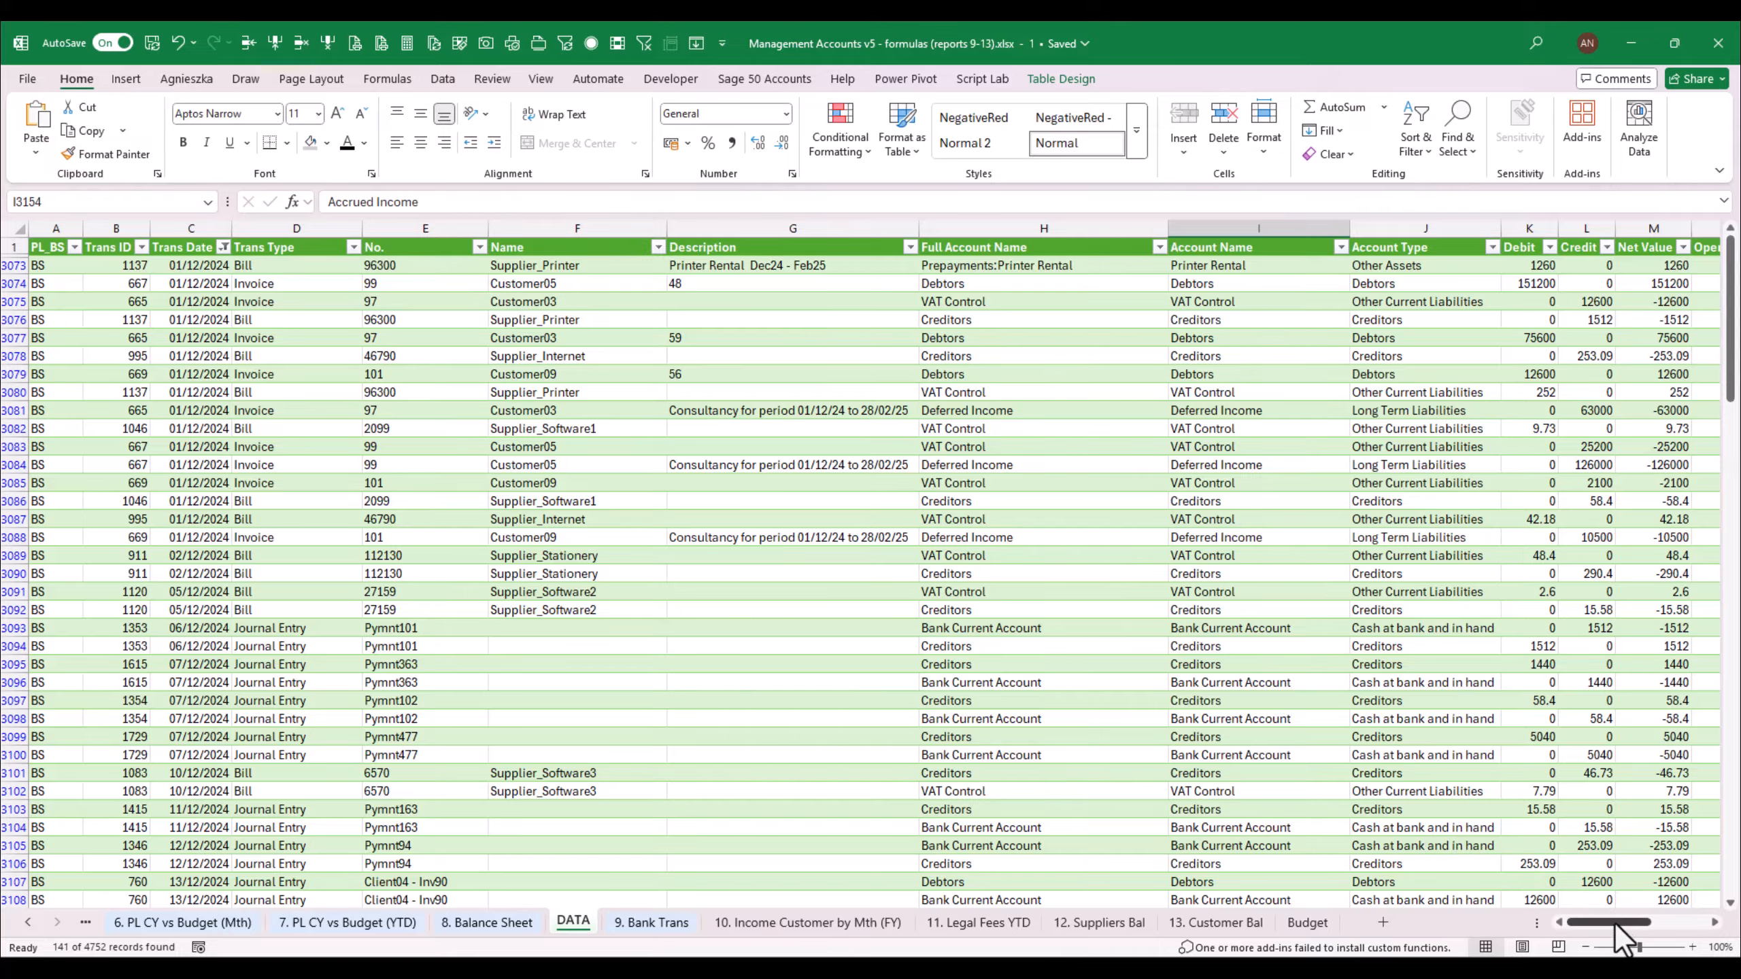
Filter the Account Name column by "cons" to keep only the Consultancy Fees rows
drag(1621, 924, 1648, 938)
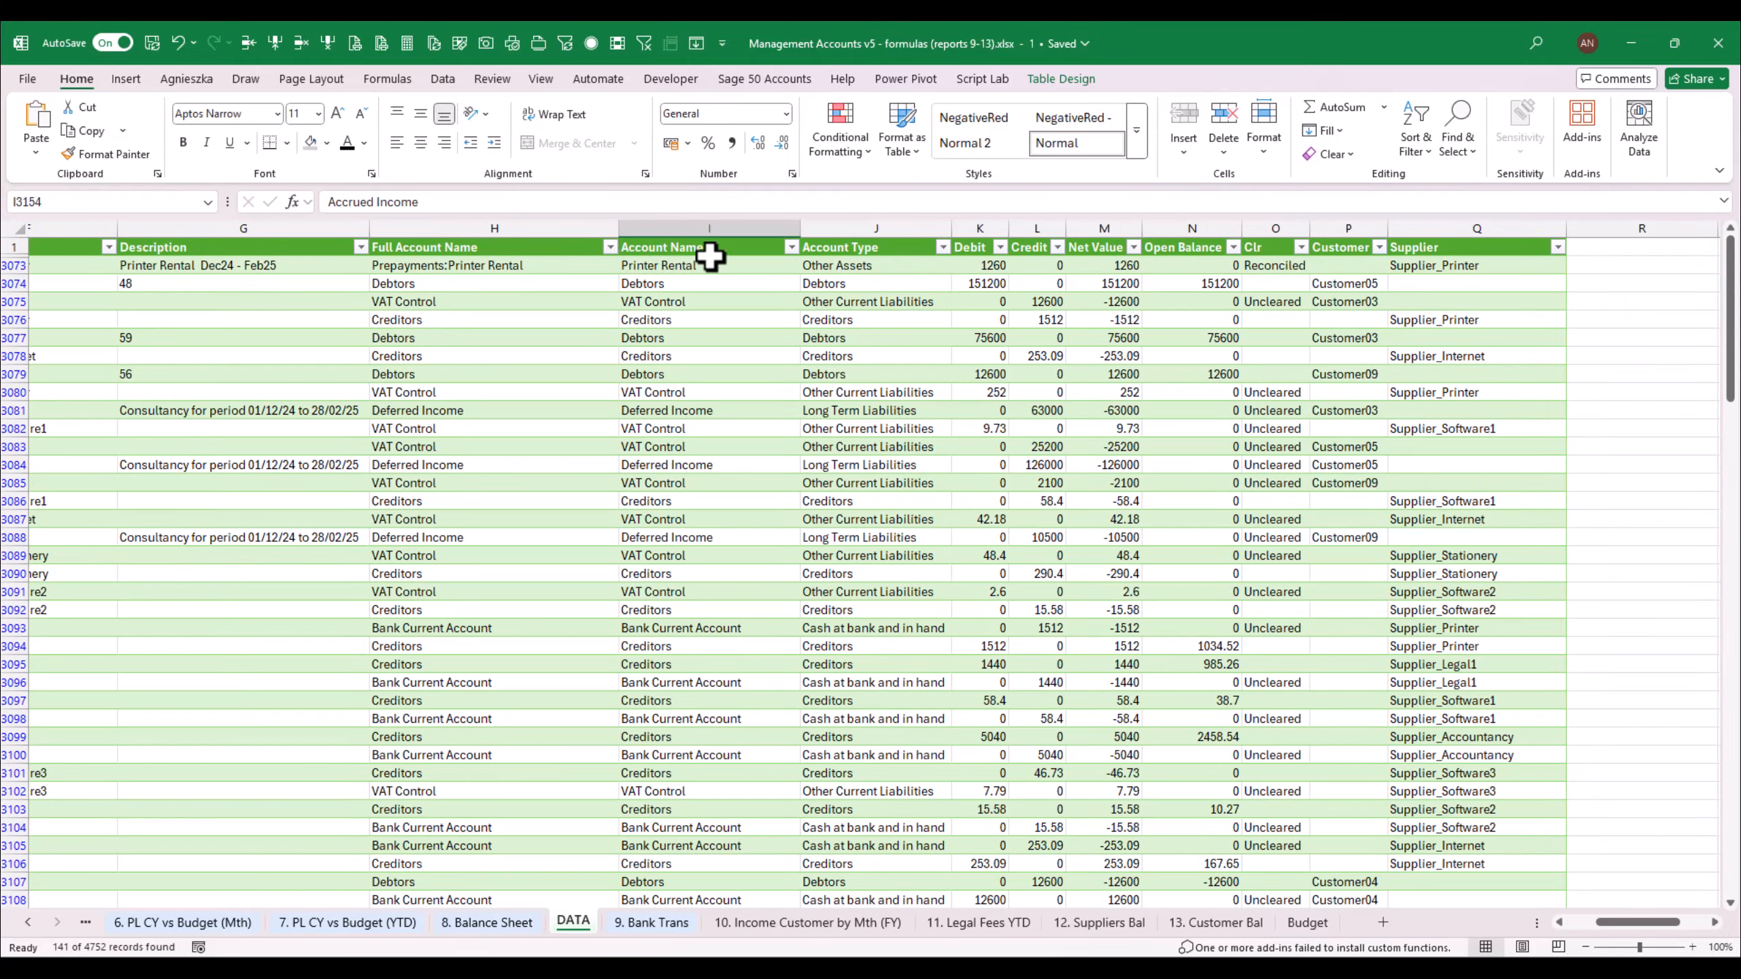
click(792, 248)
click(651, 462)
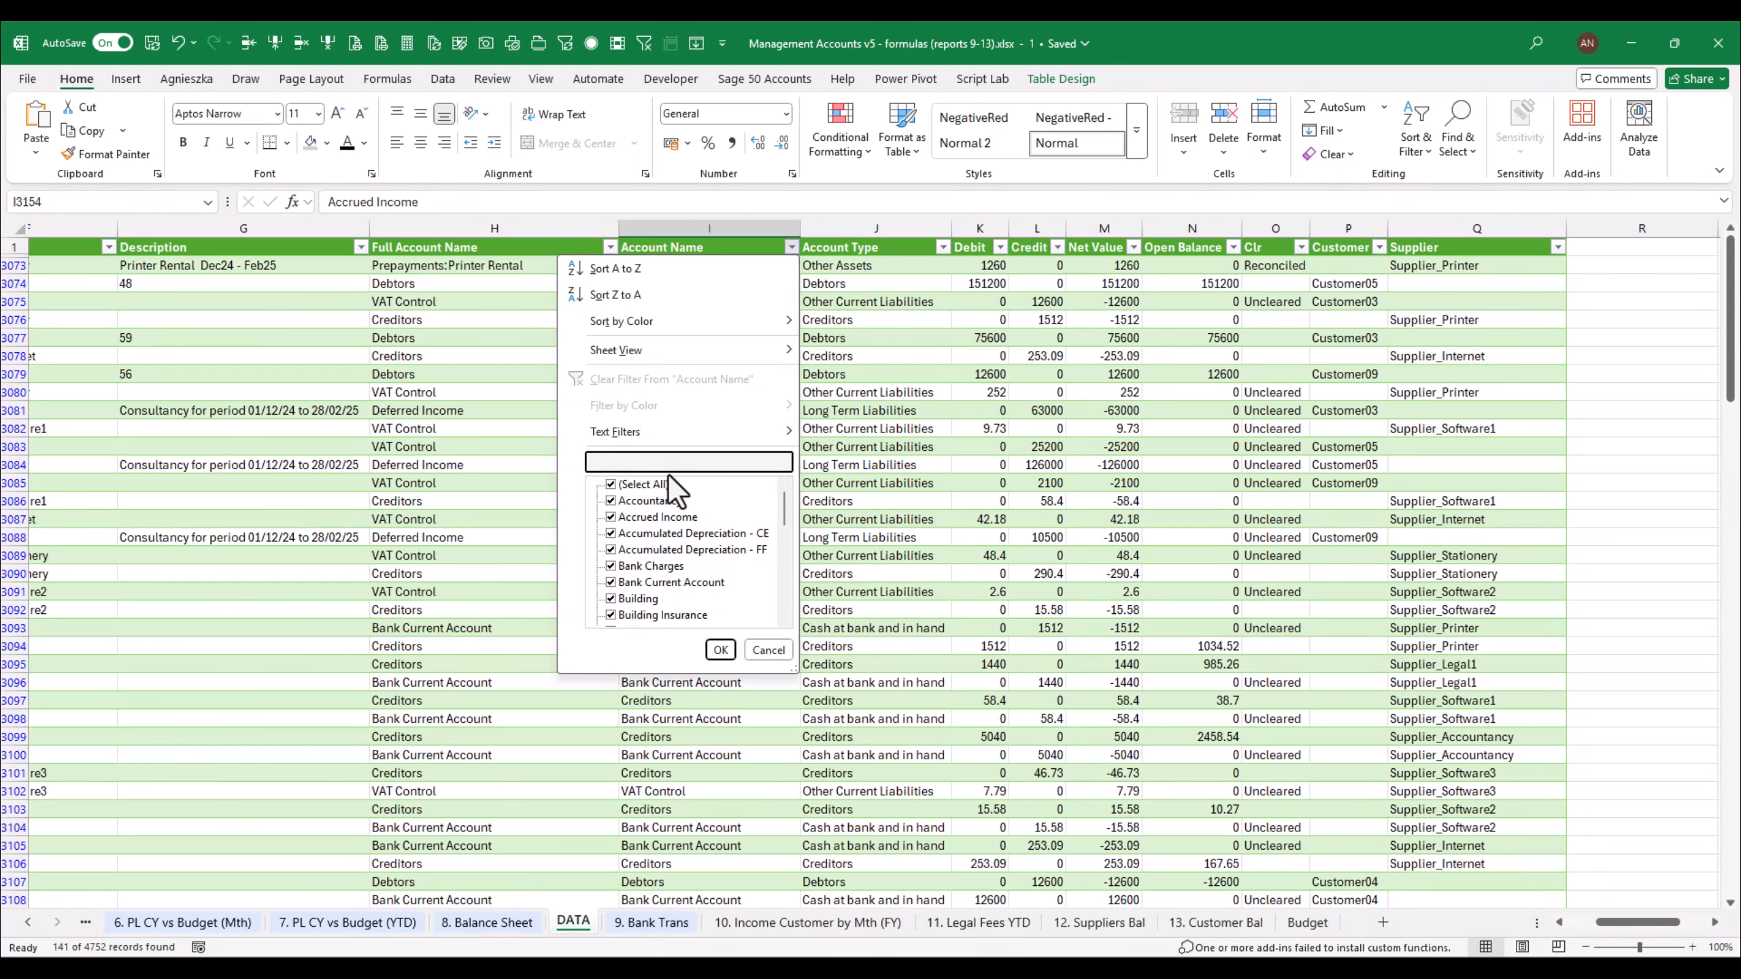
text(cons)
key(Return)
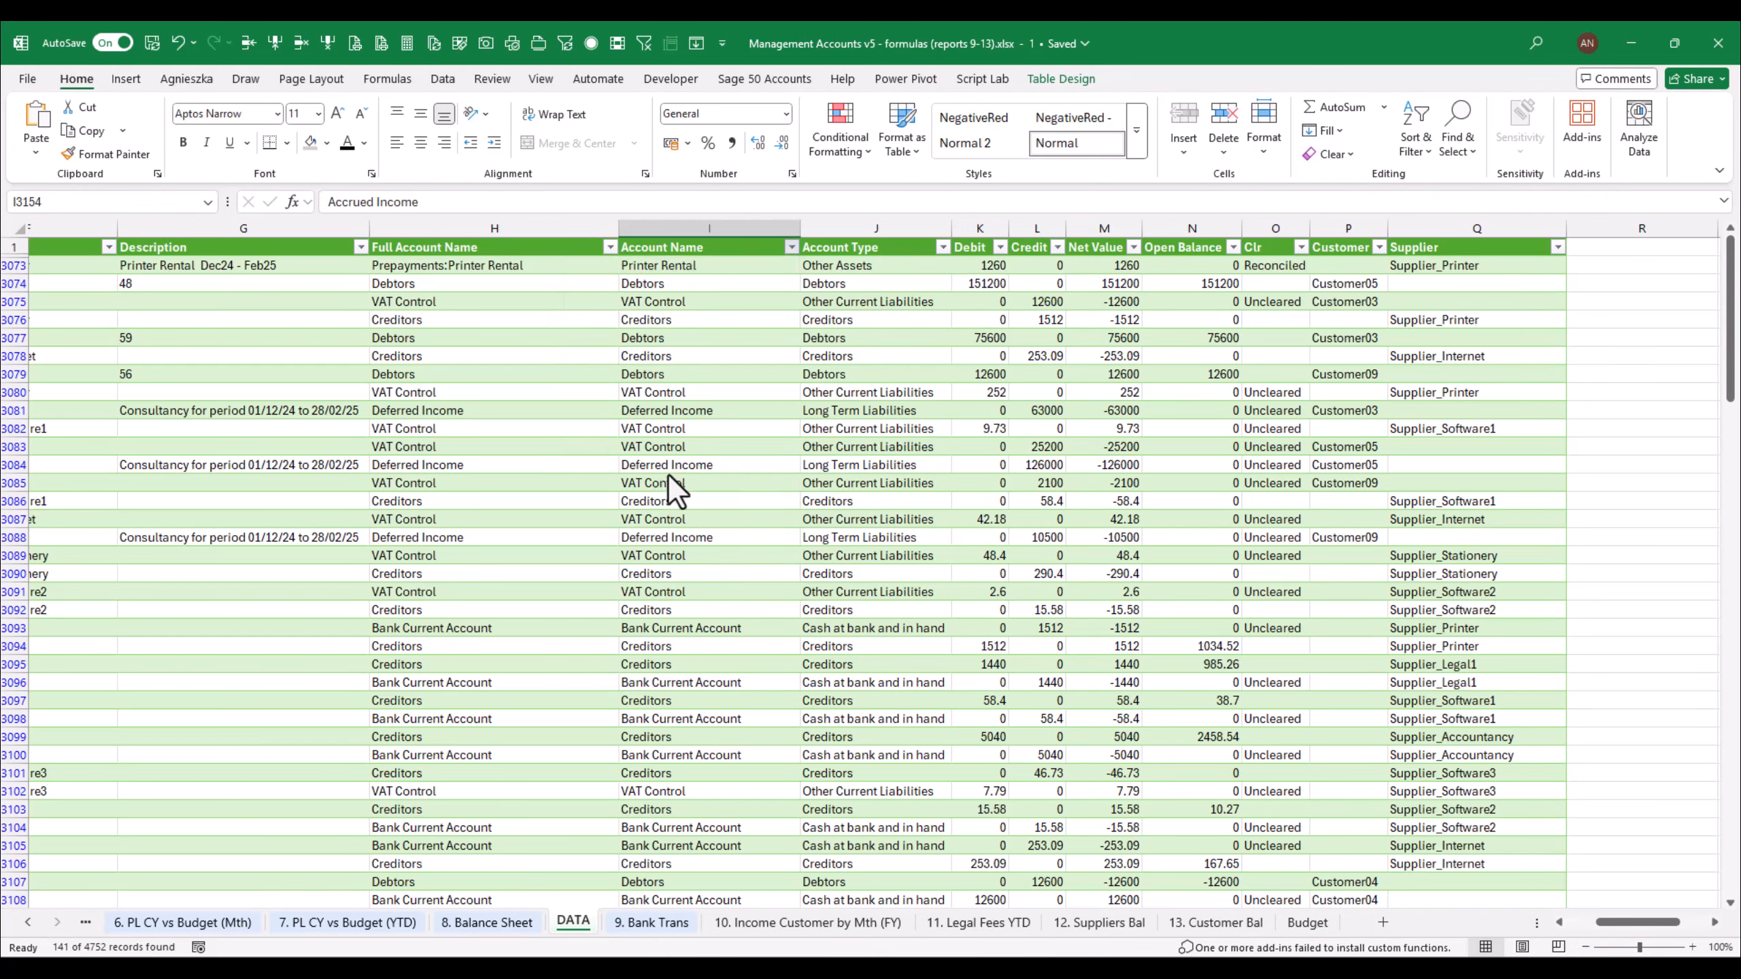
Examine the Description and Customer columns of the filtered Consultancy Fees journal entries
drag(1651, 922, 1593, 924)
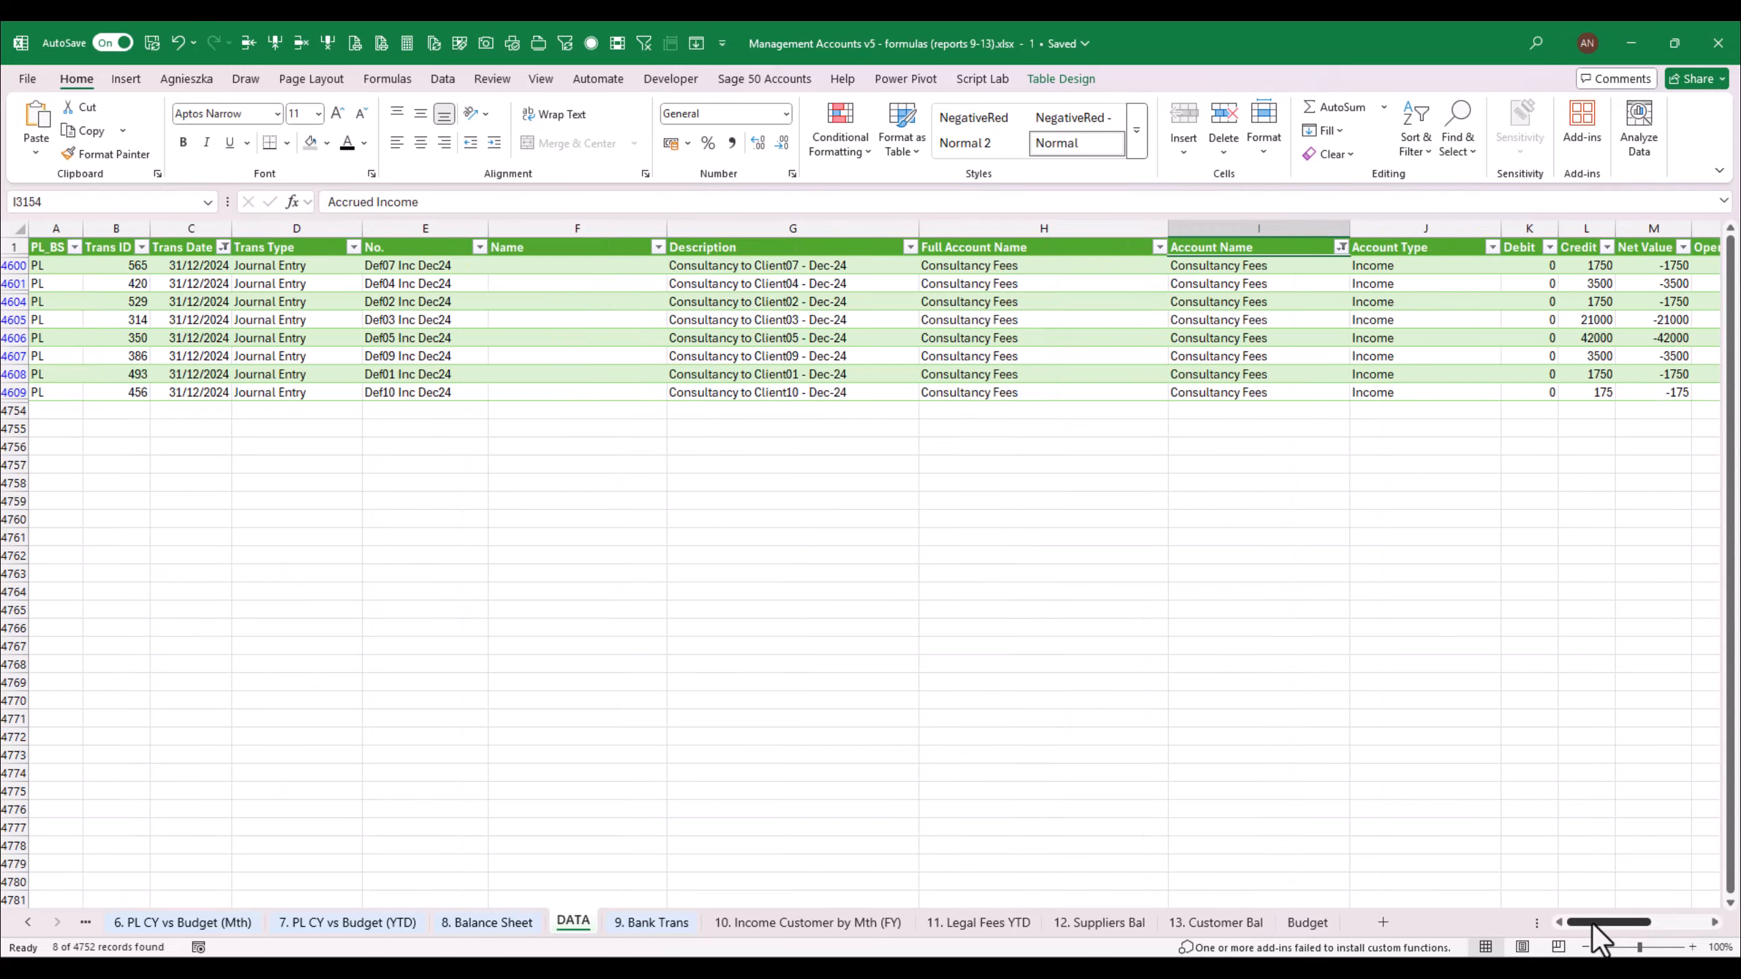
click(1480, 320)
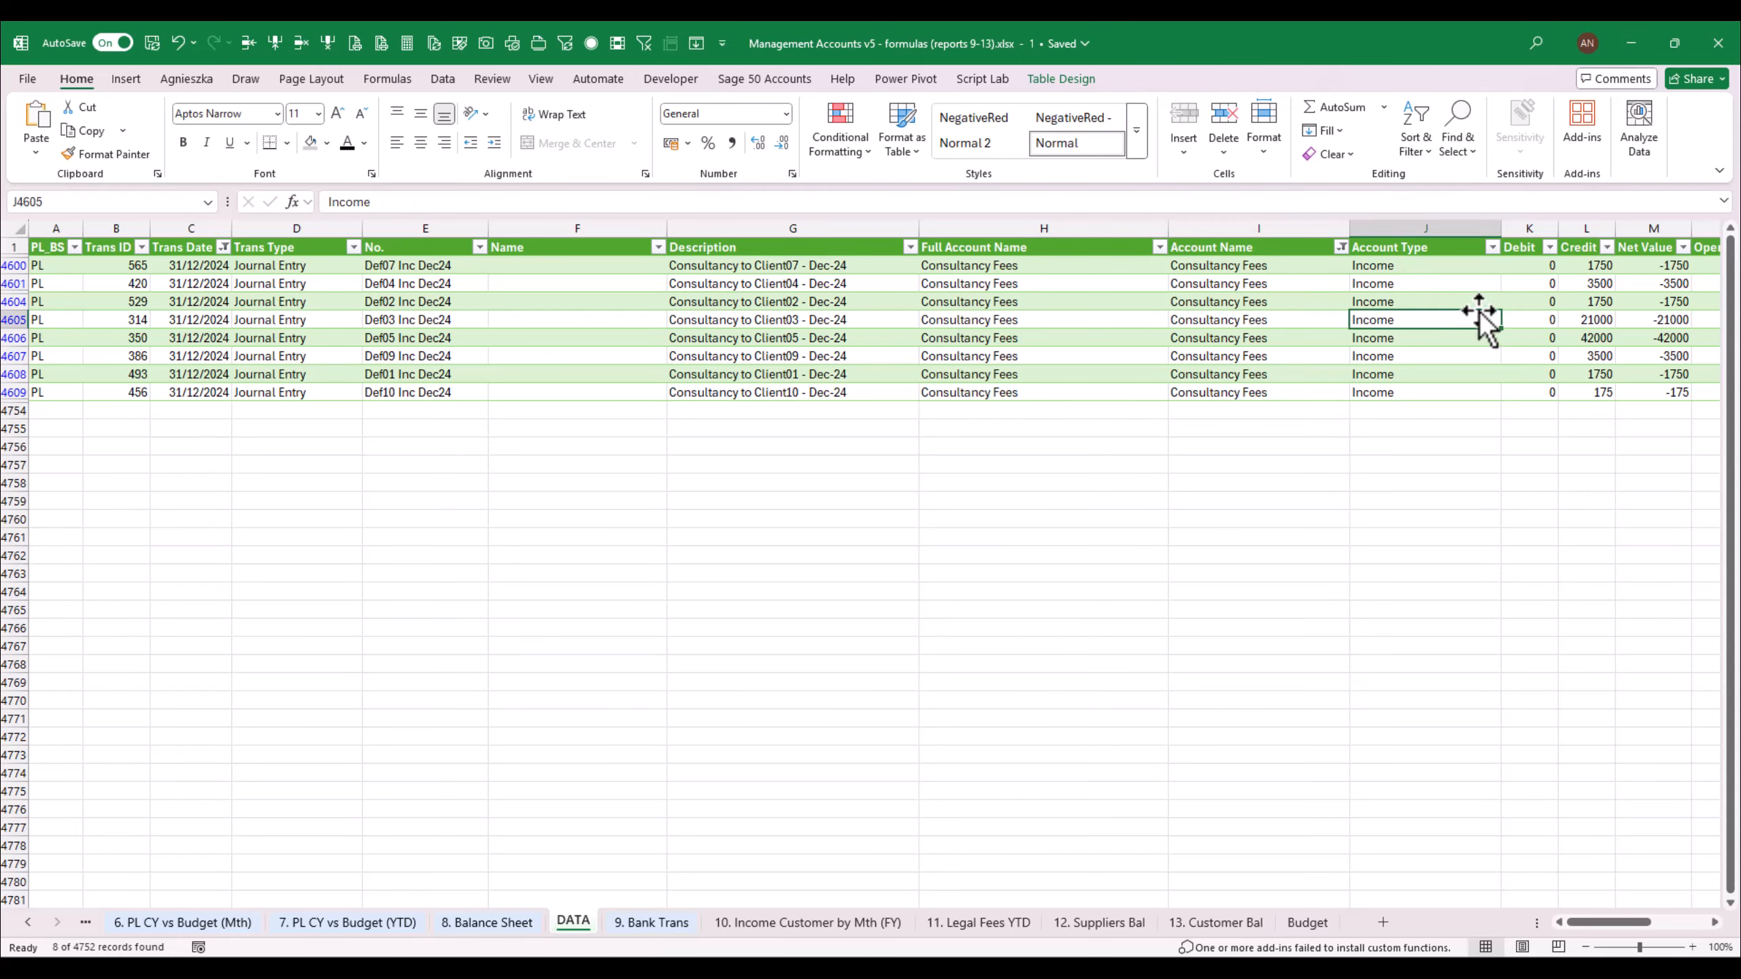
click(791, 265)
click(779, 283)
click(769, 321)
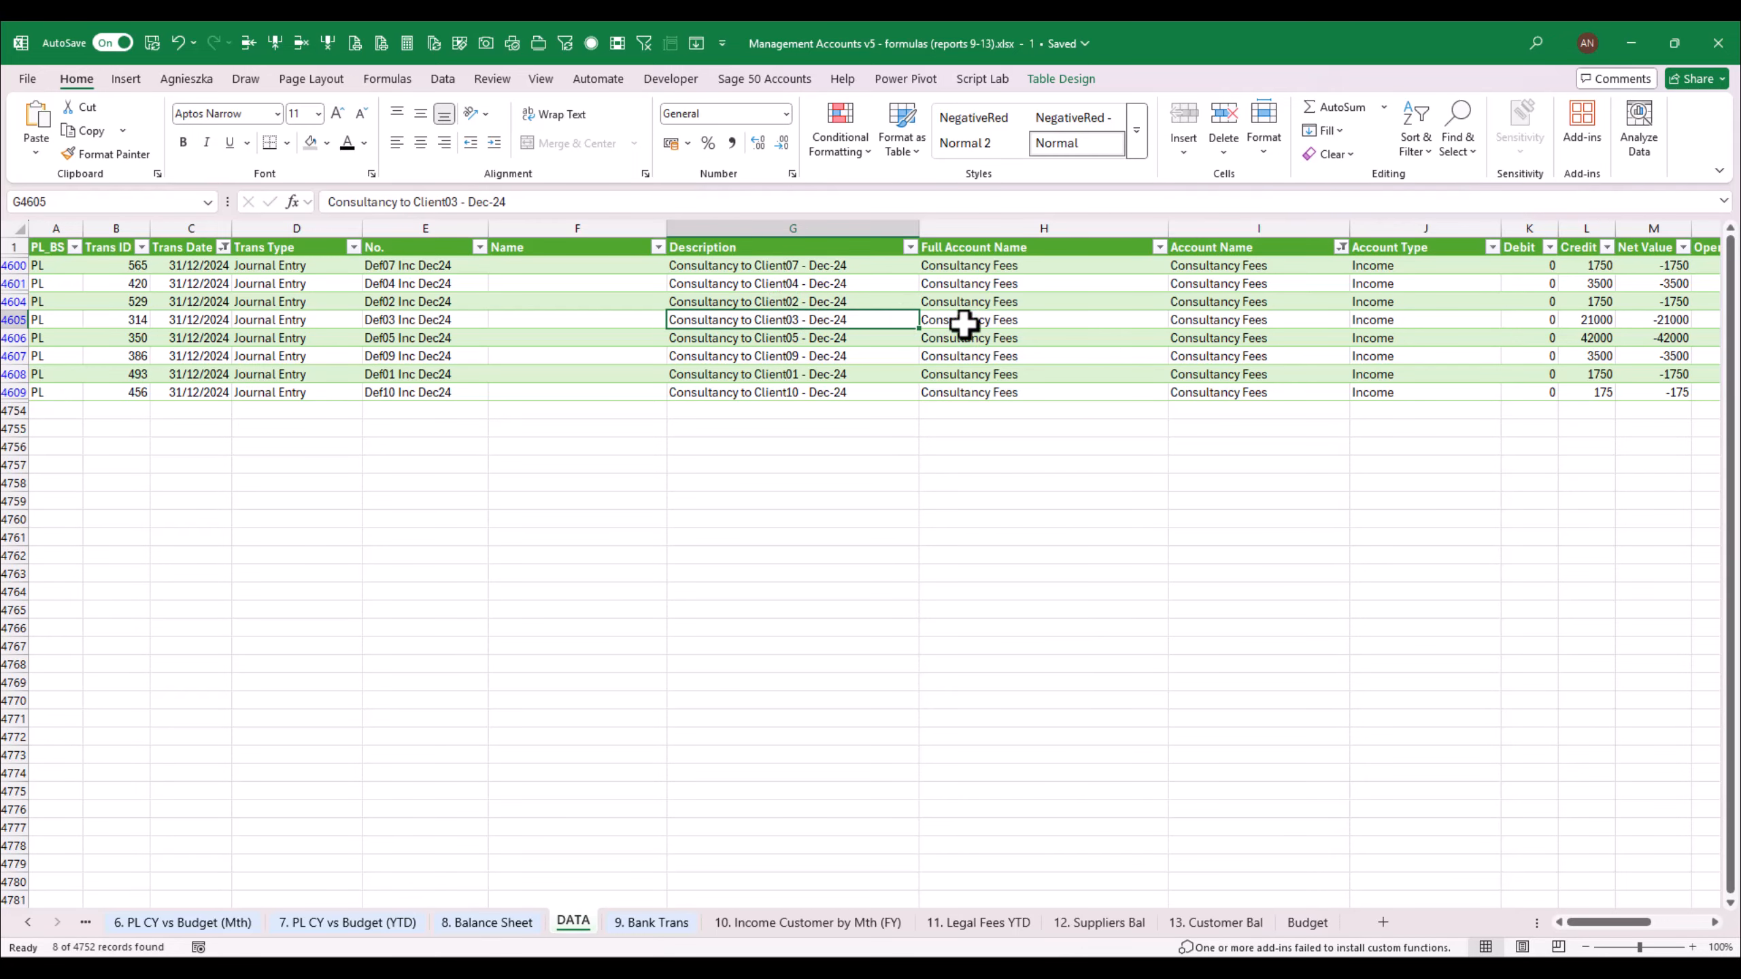
drag(1612, 922, 1647, 926)
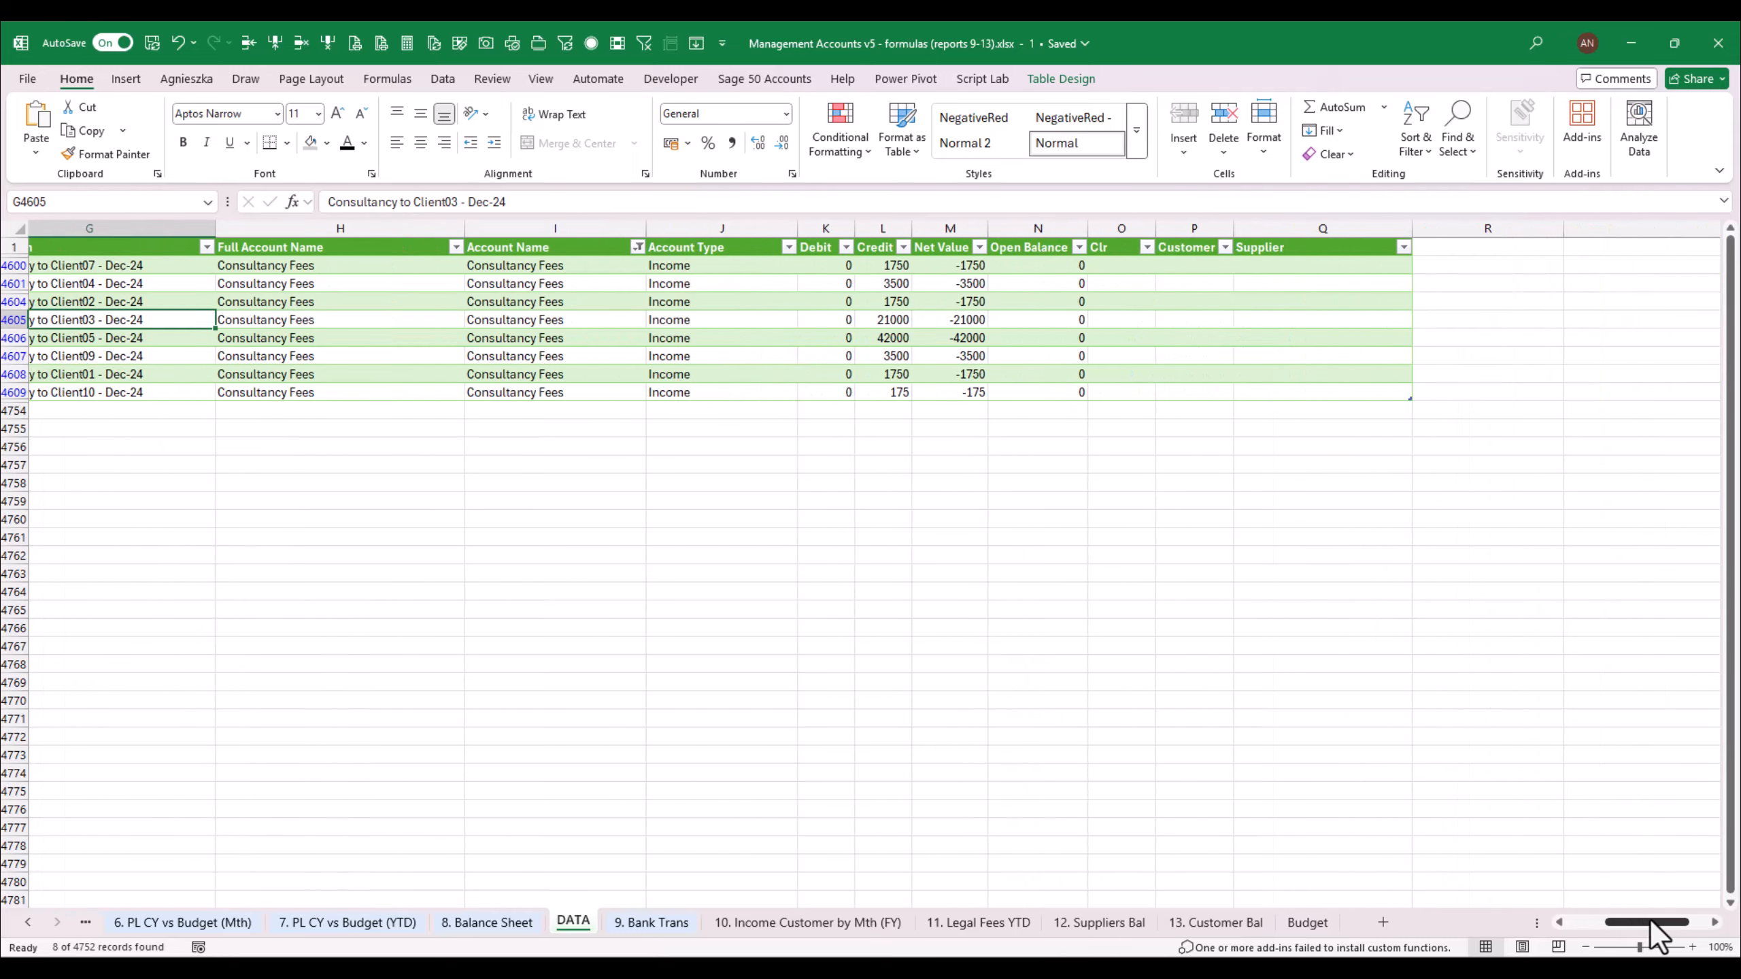
click(1179, 302)
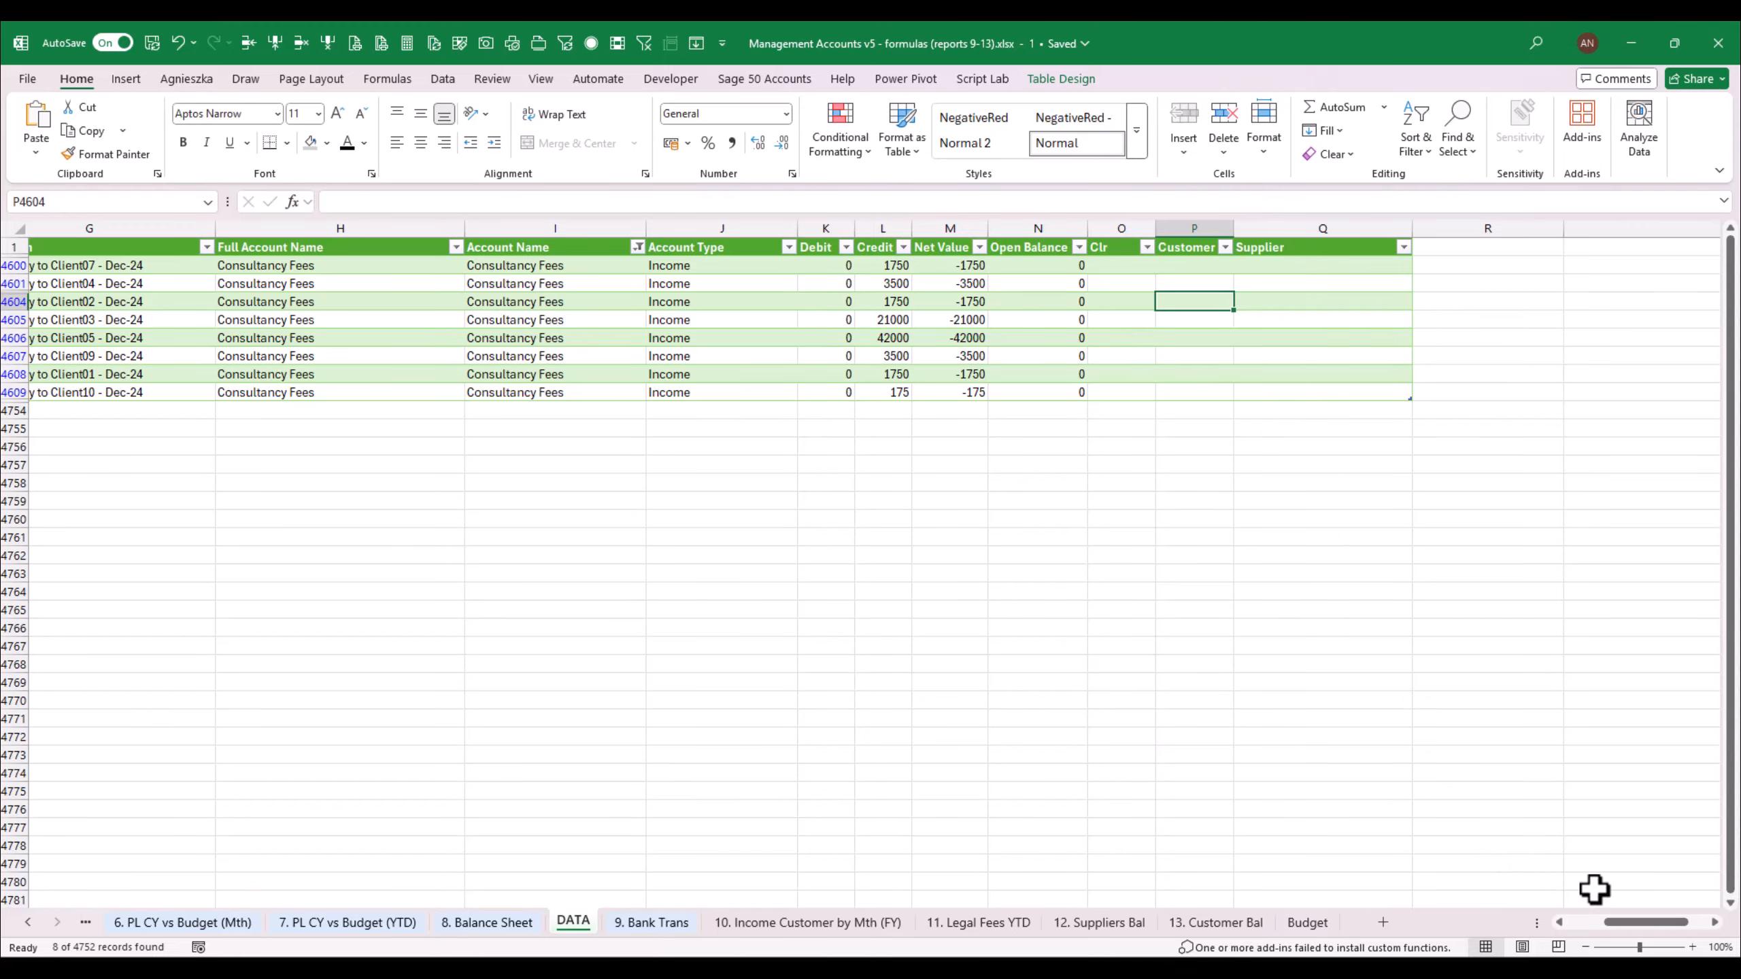
click(1599, 920)
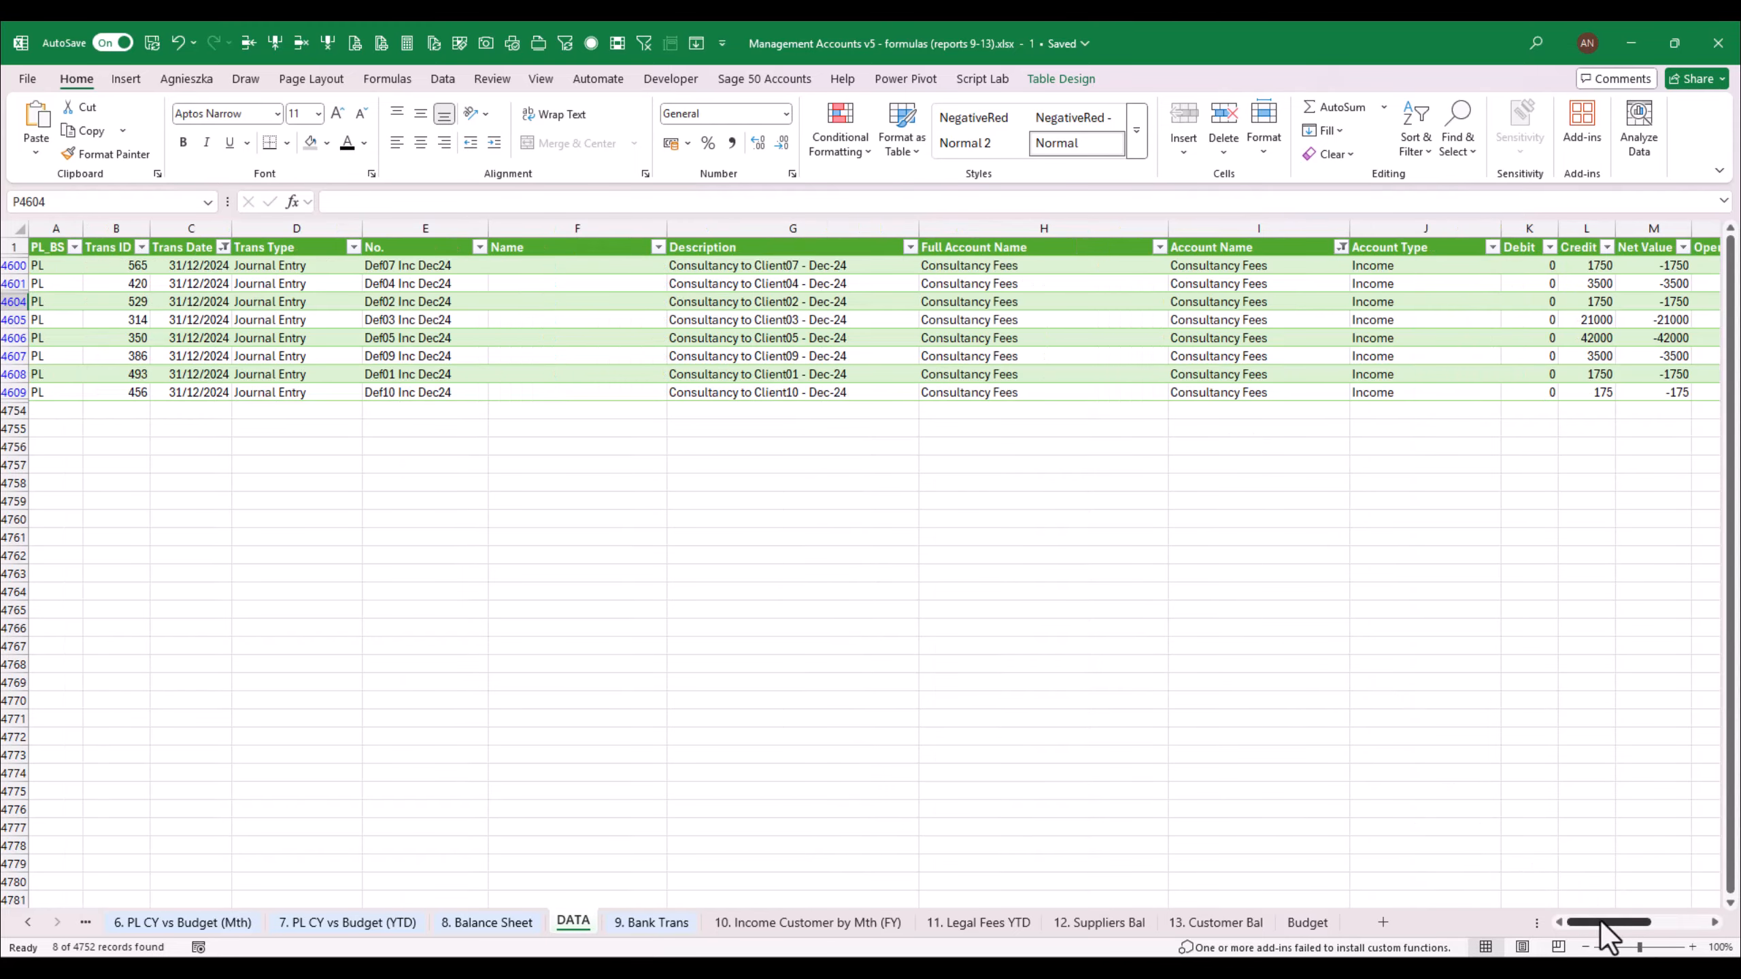
Check the SUMIFS formula in B16 for Customer05's March 2024 income on the "10. Income Customer by Mth (FY)" sheet
click(820, 927)
click(137, 521)
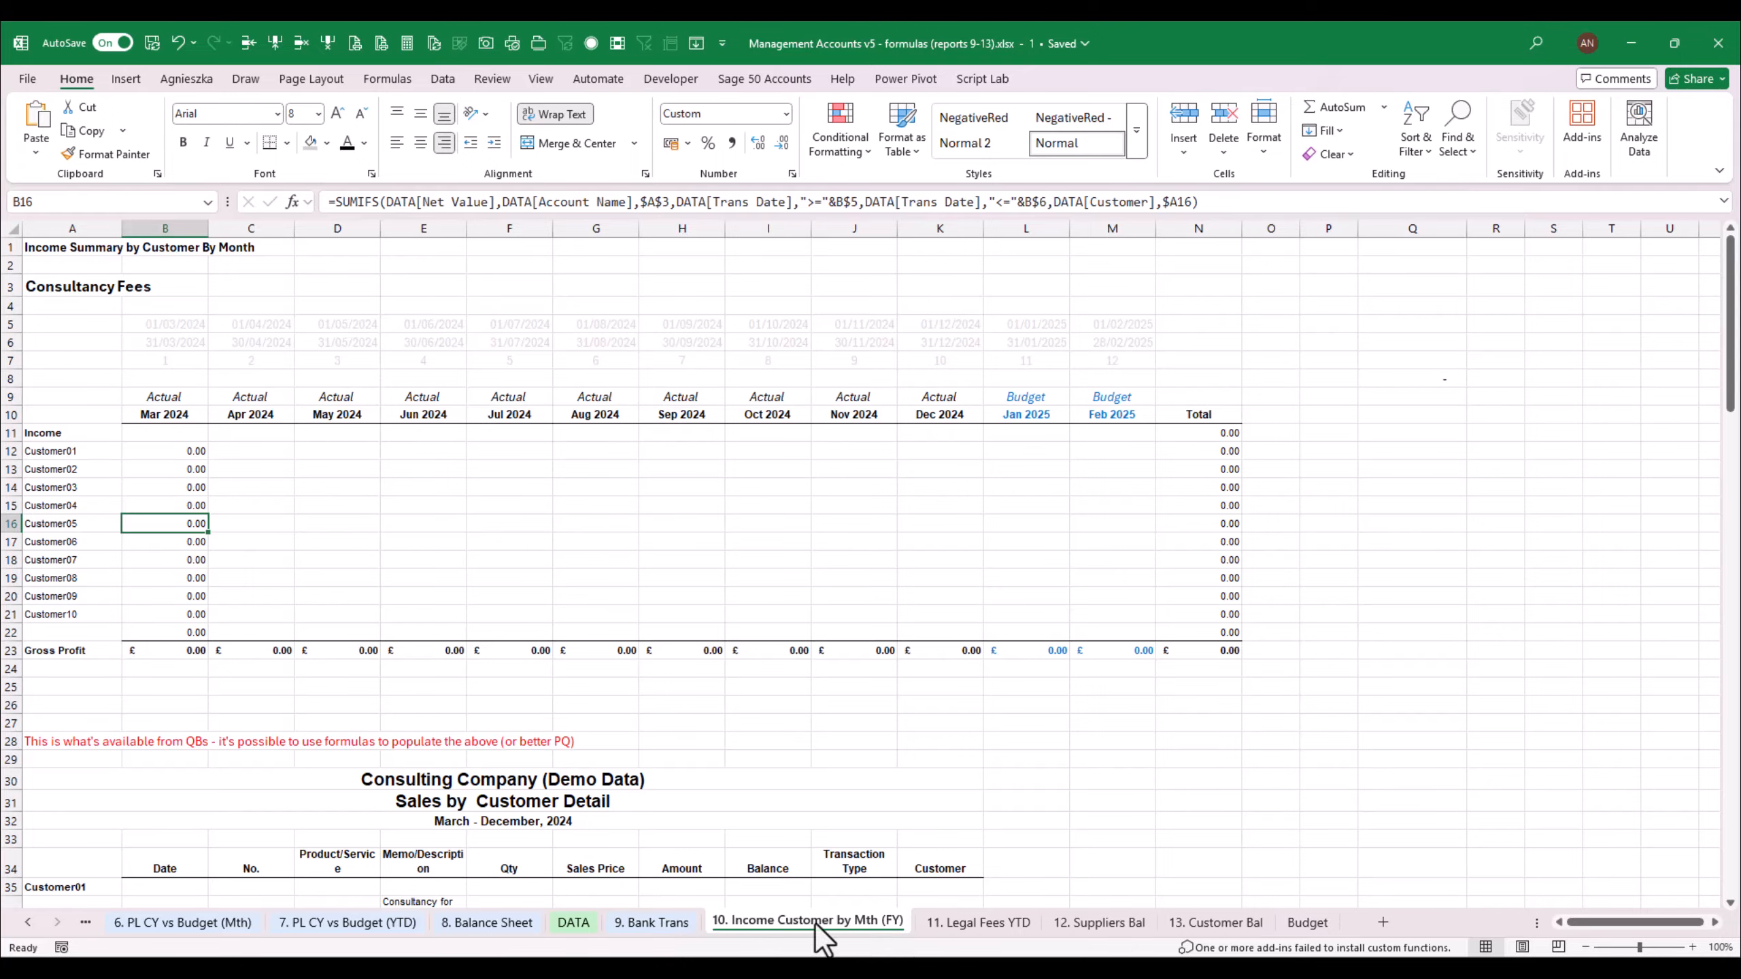
click(647, 924)
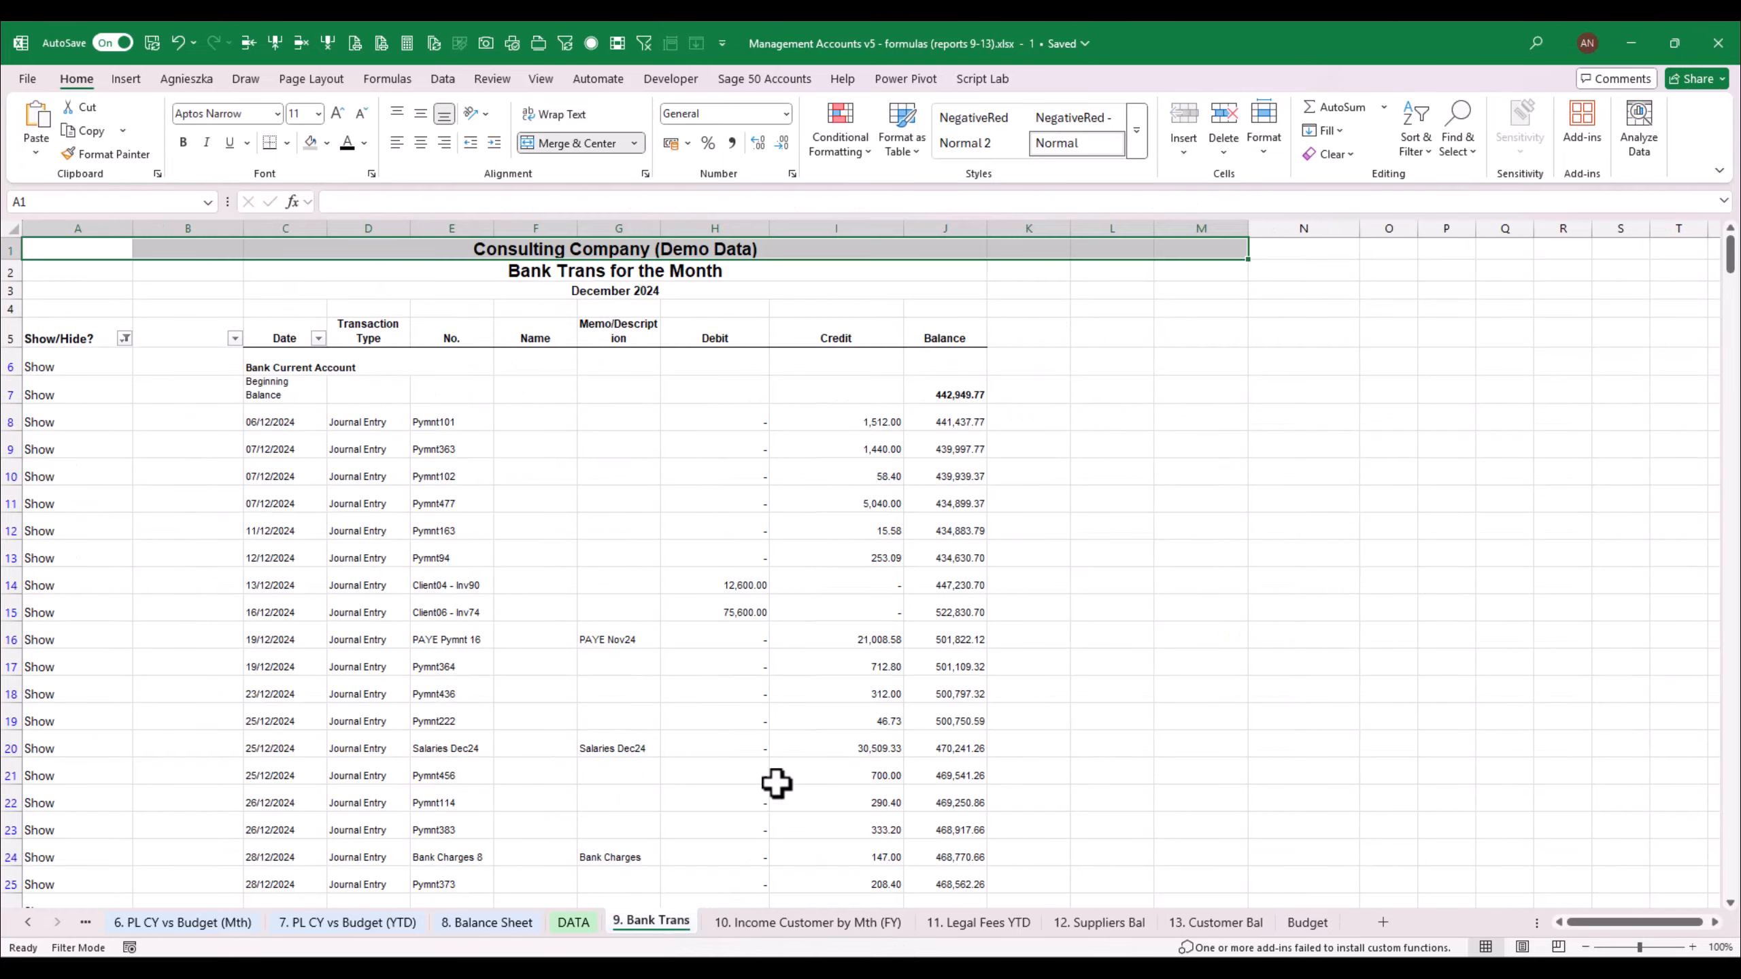
click(788, 924)
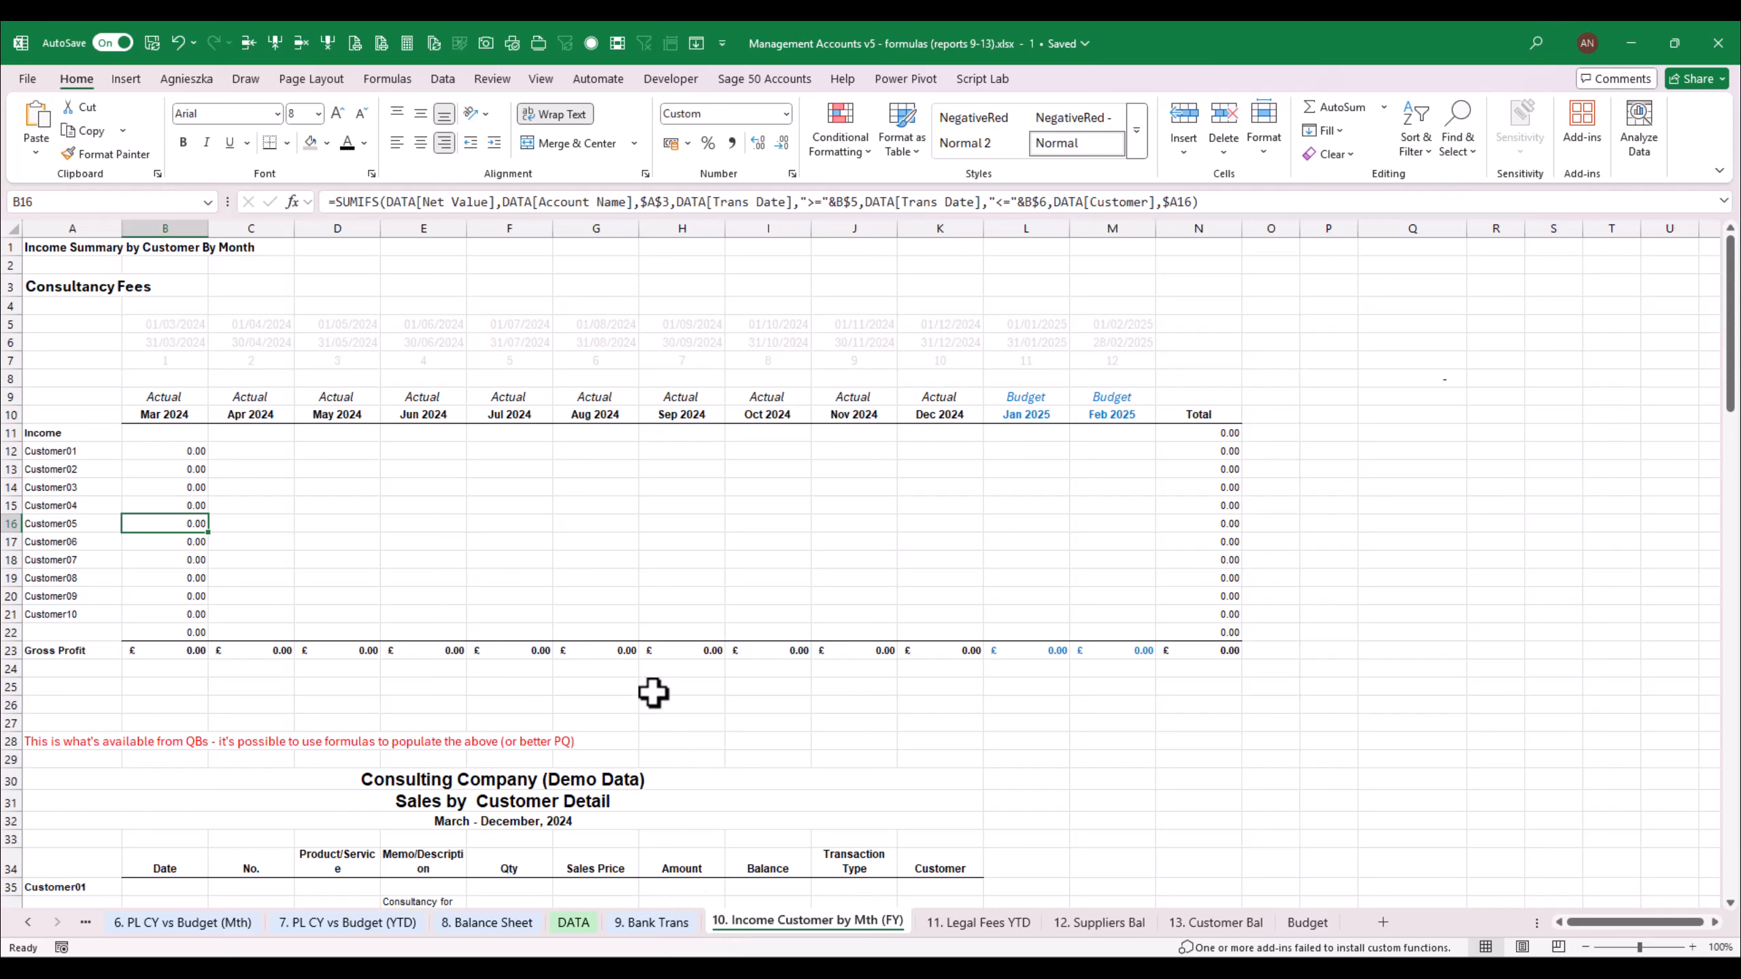
Compare the client descriptions on the DATA sheet with the customer list formula in A12 of the income summary sheet
click(574, 922)
click(780, 356)
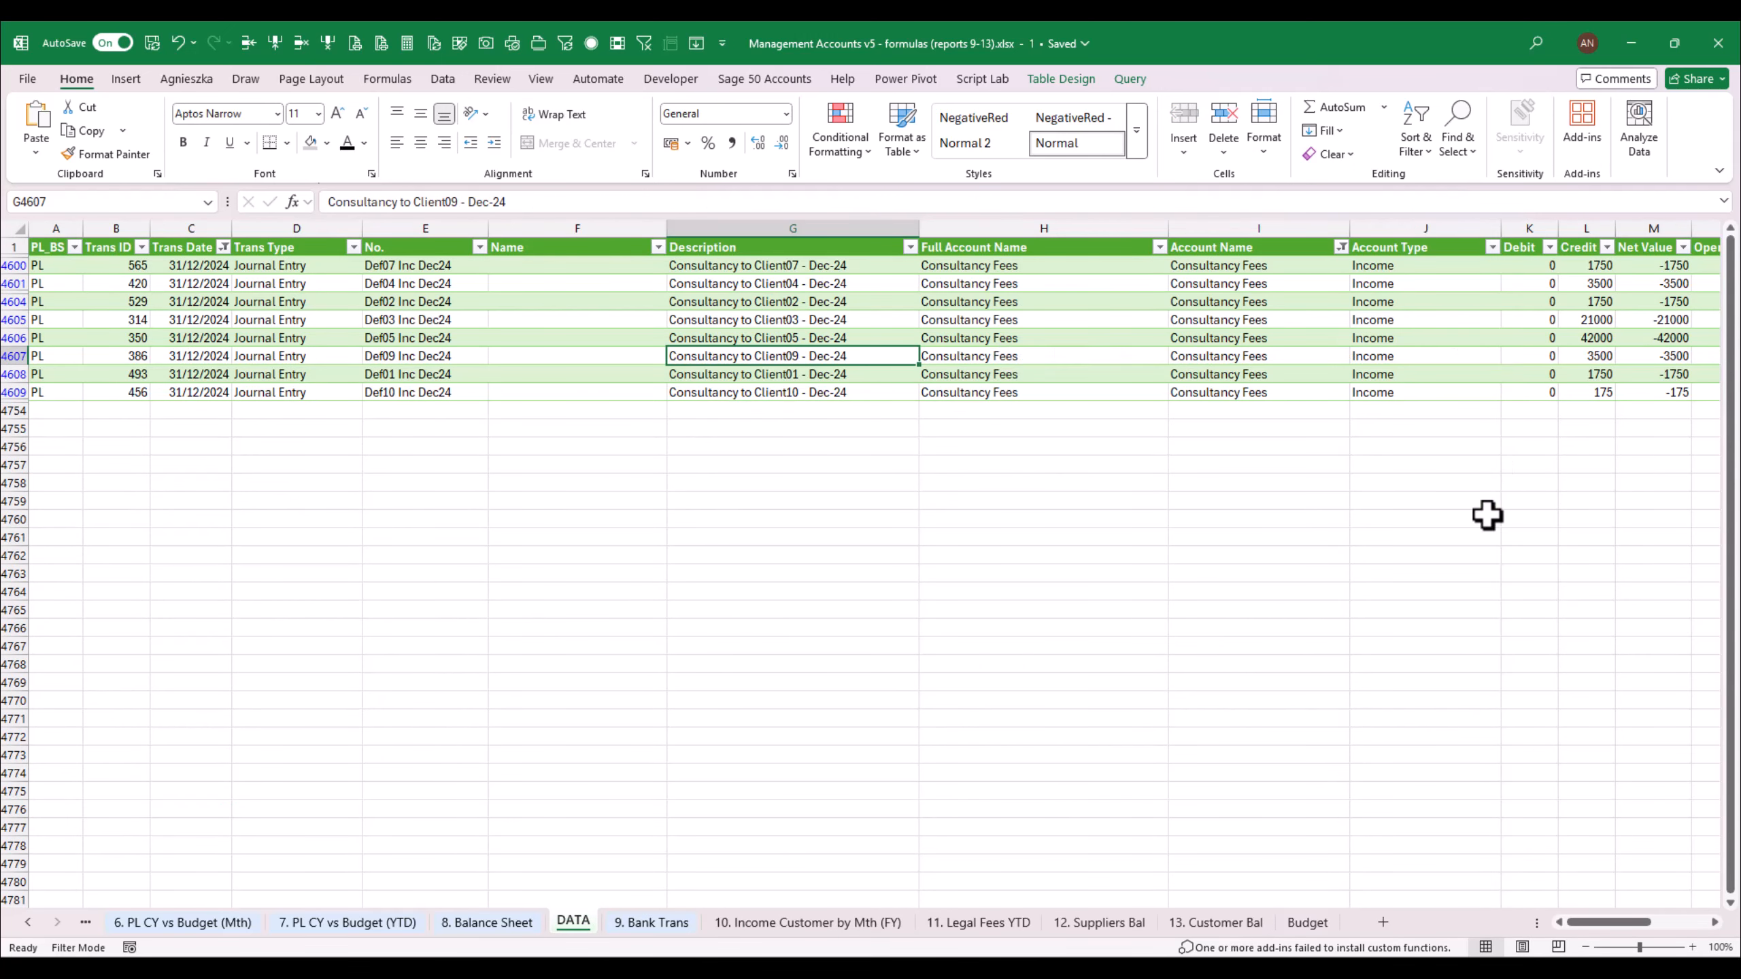
drag(1594, 922, 1613, 922)
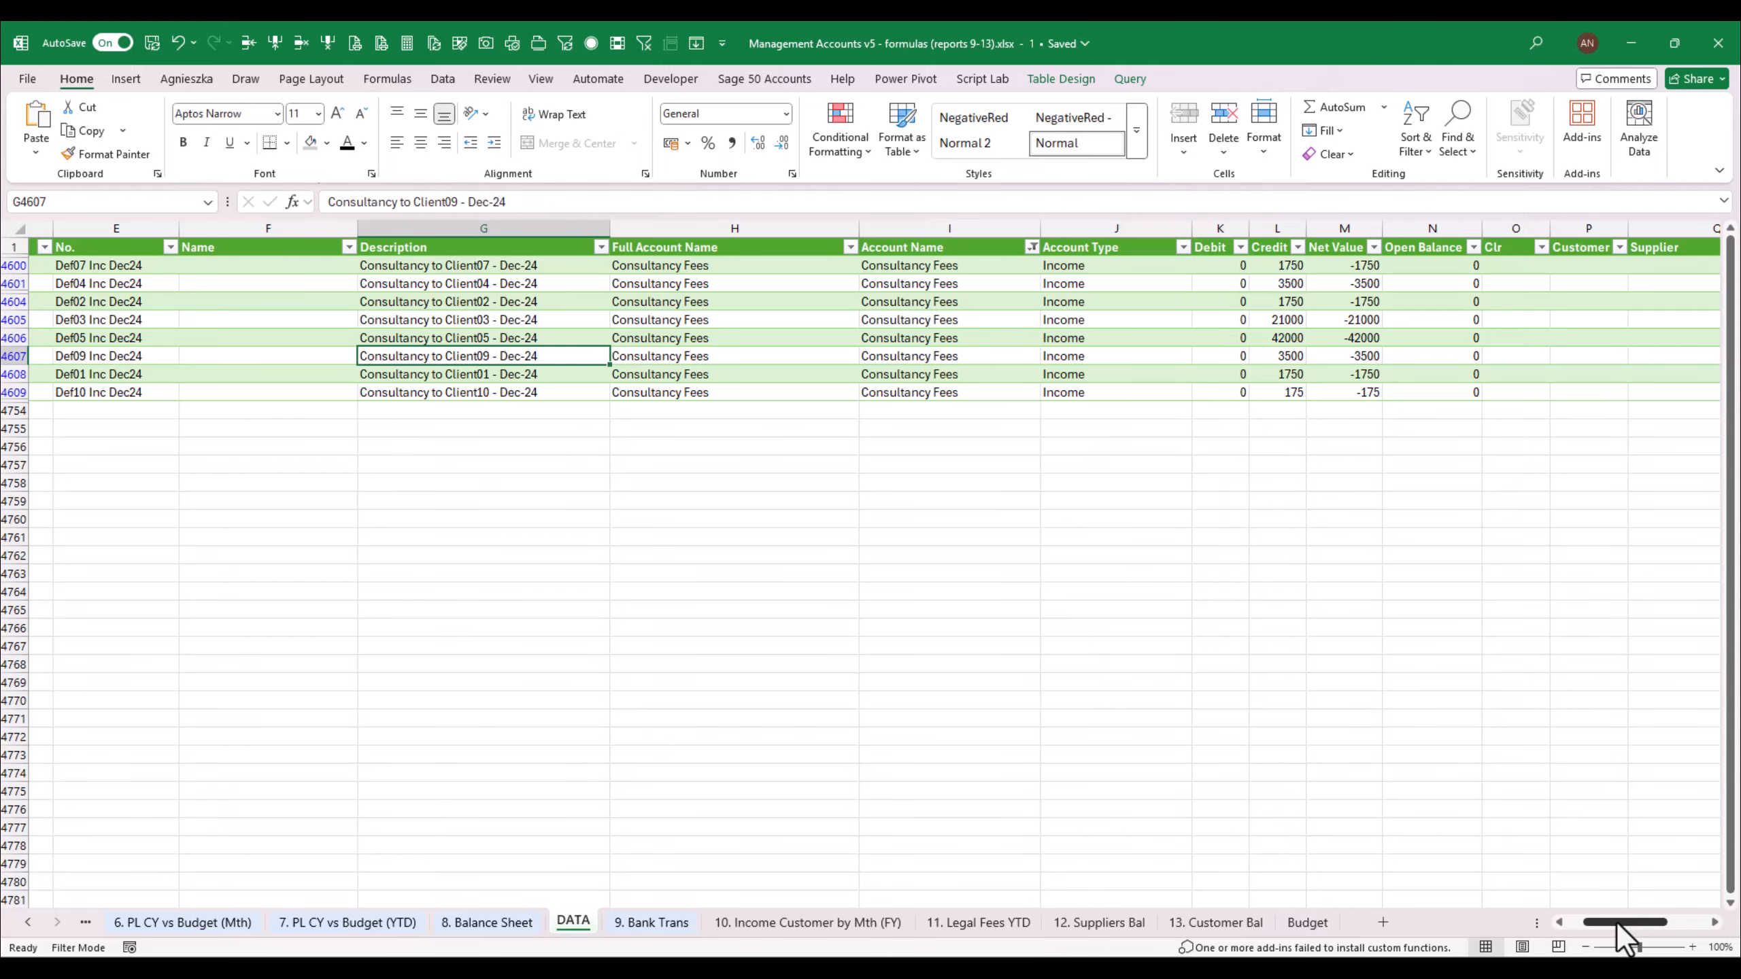
click(740, 317)
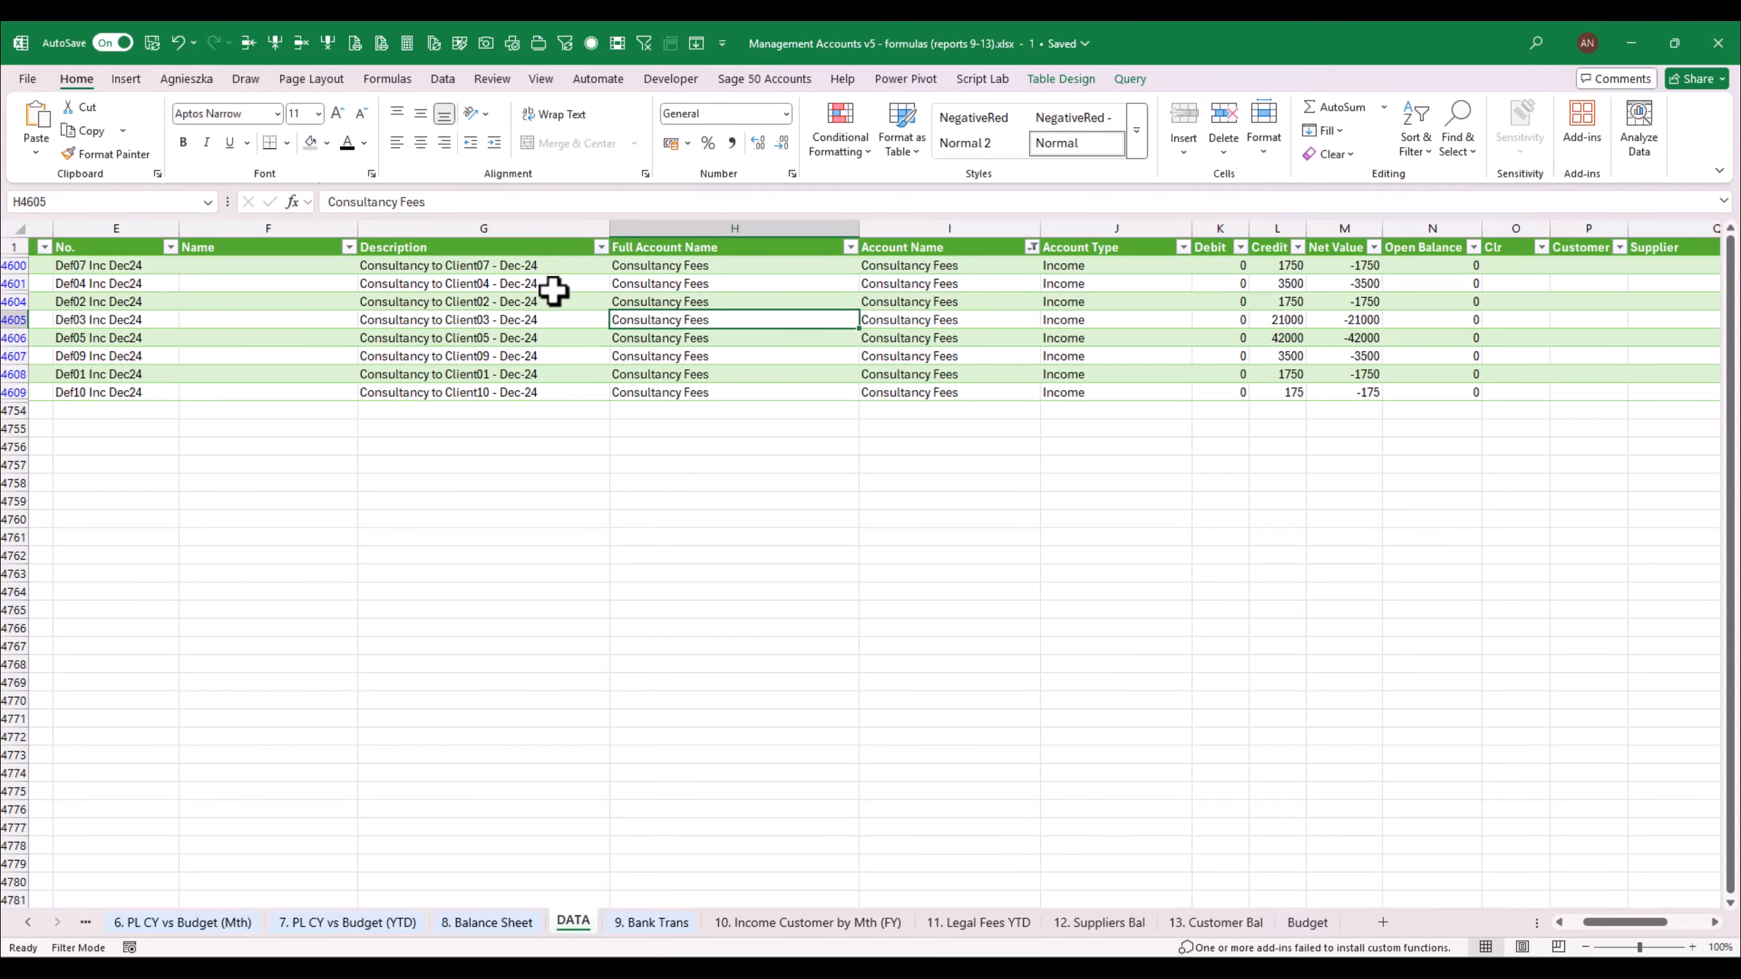
click(562, 268)
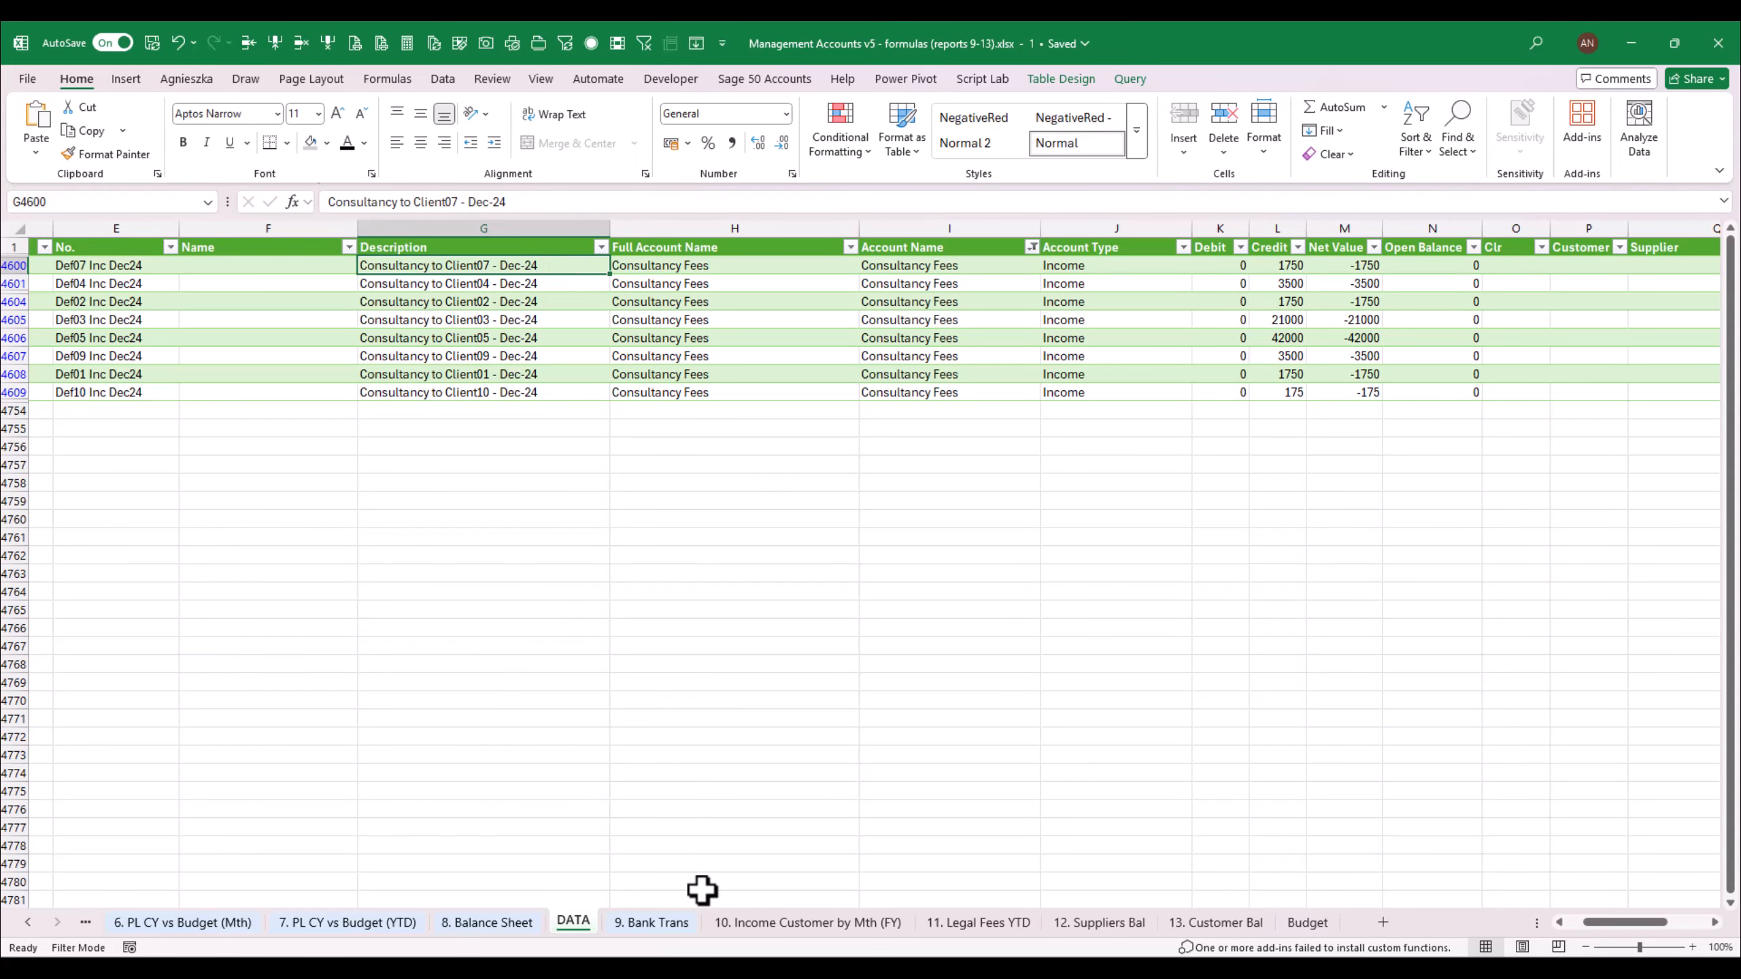
click(781, 925)
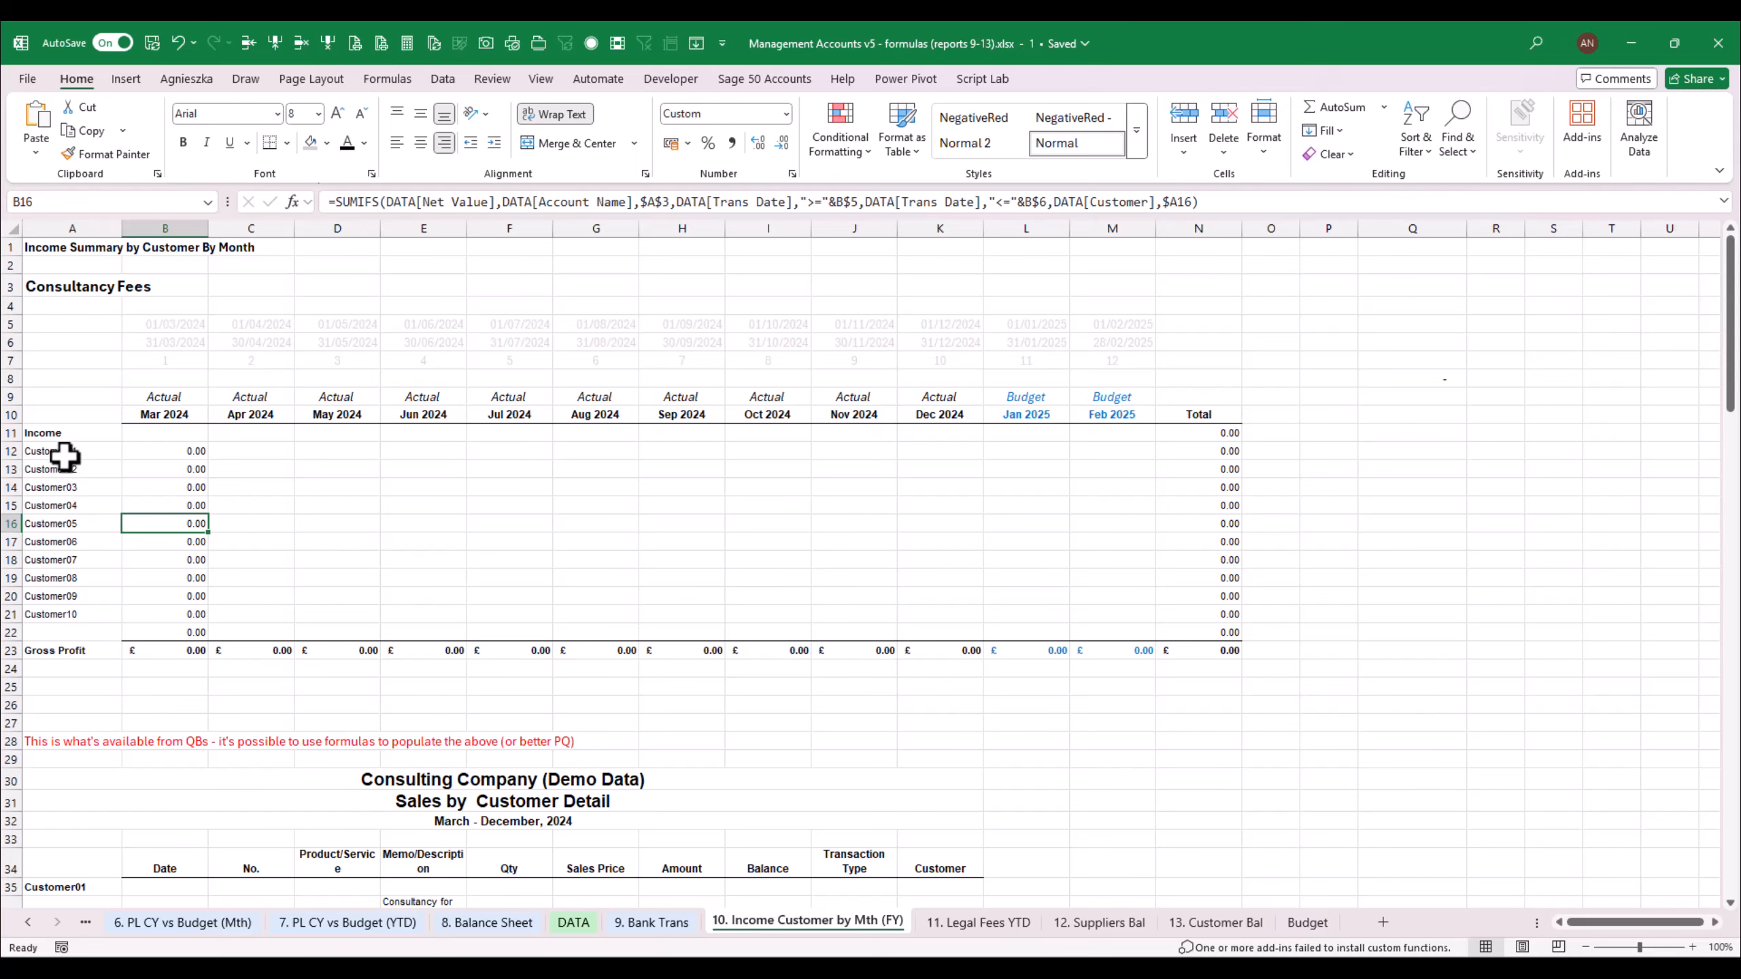
click(64, 453)
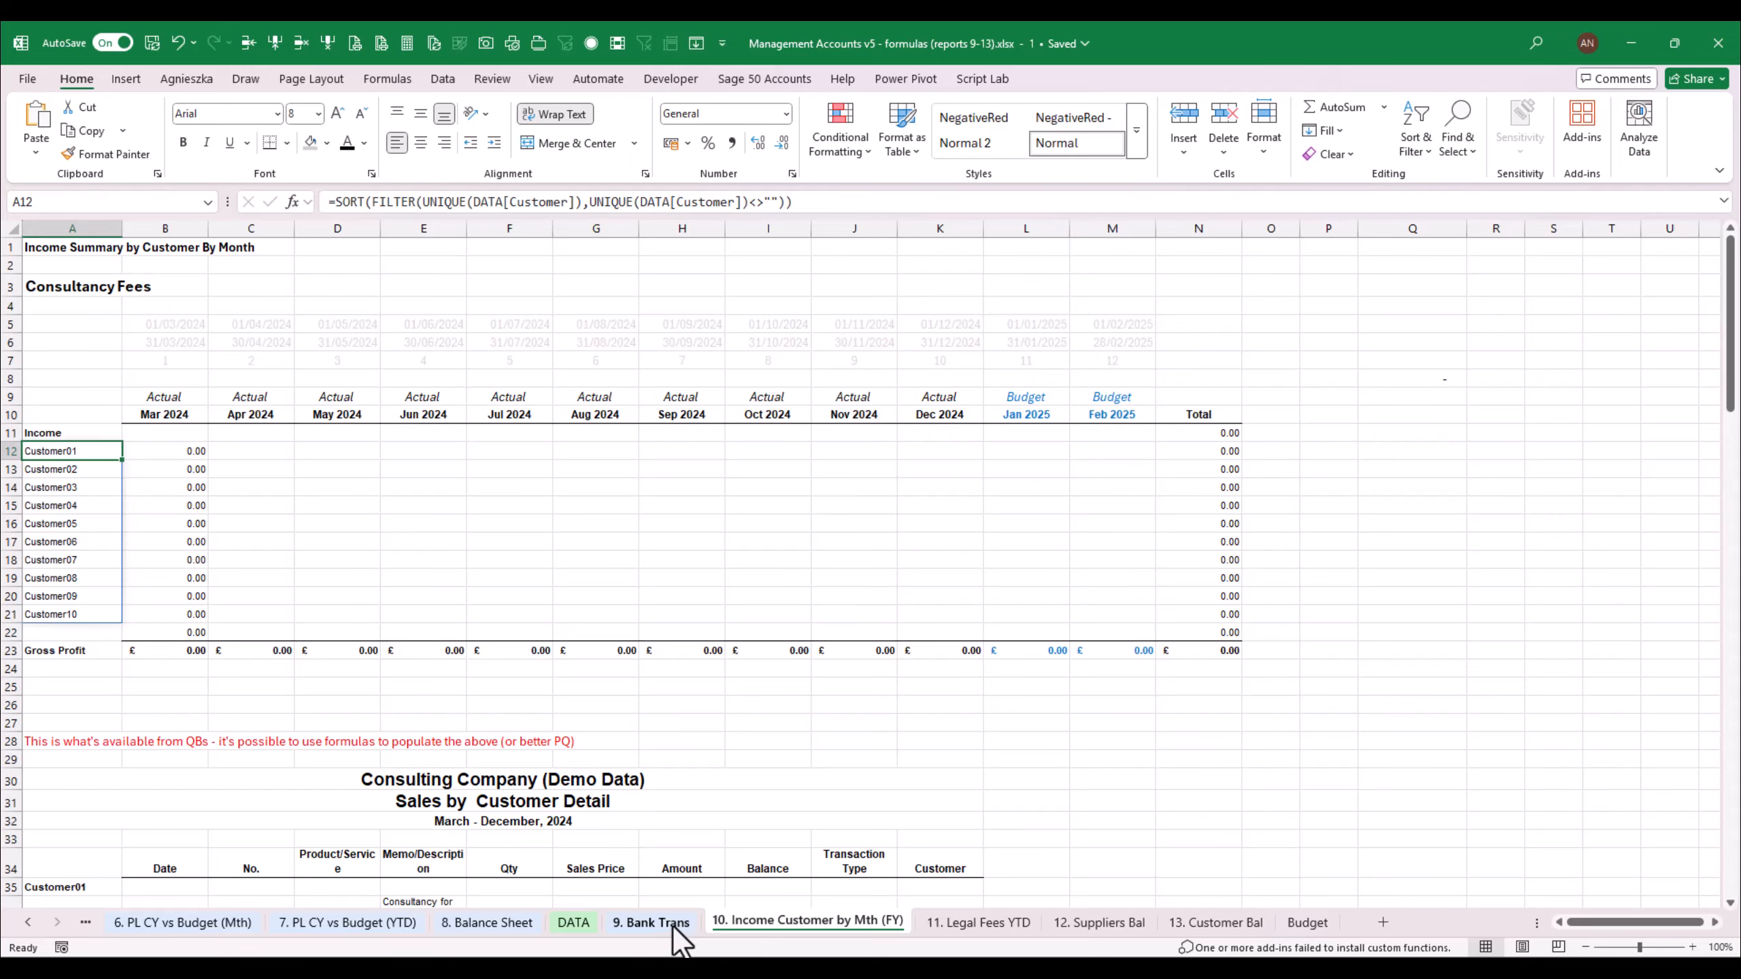
Review the No., Description and Customer fields of the DATA sheet's consultancy entries, and return to the income summary sheet
click(573, 922)
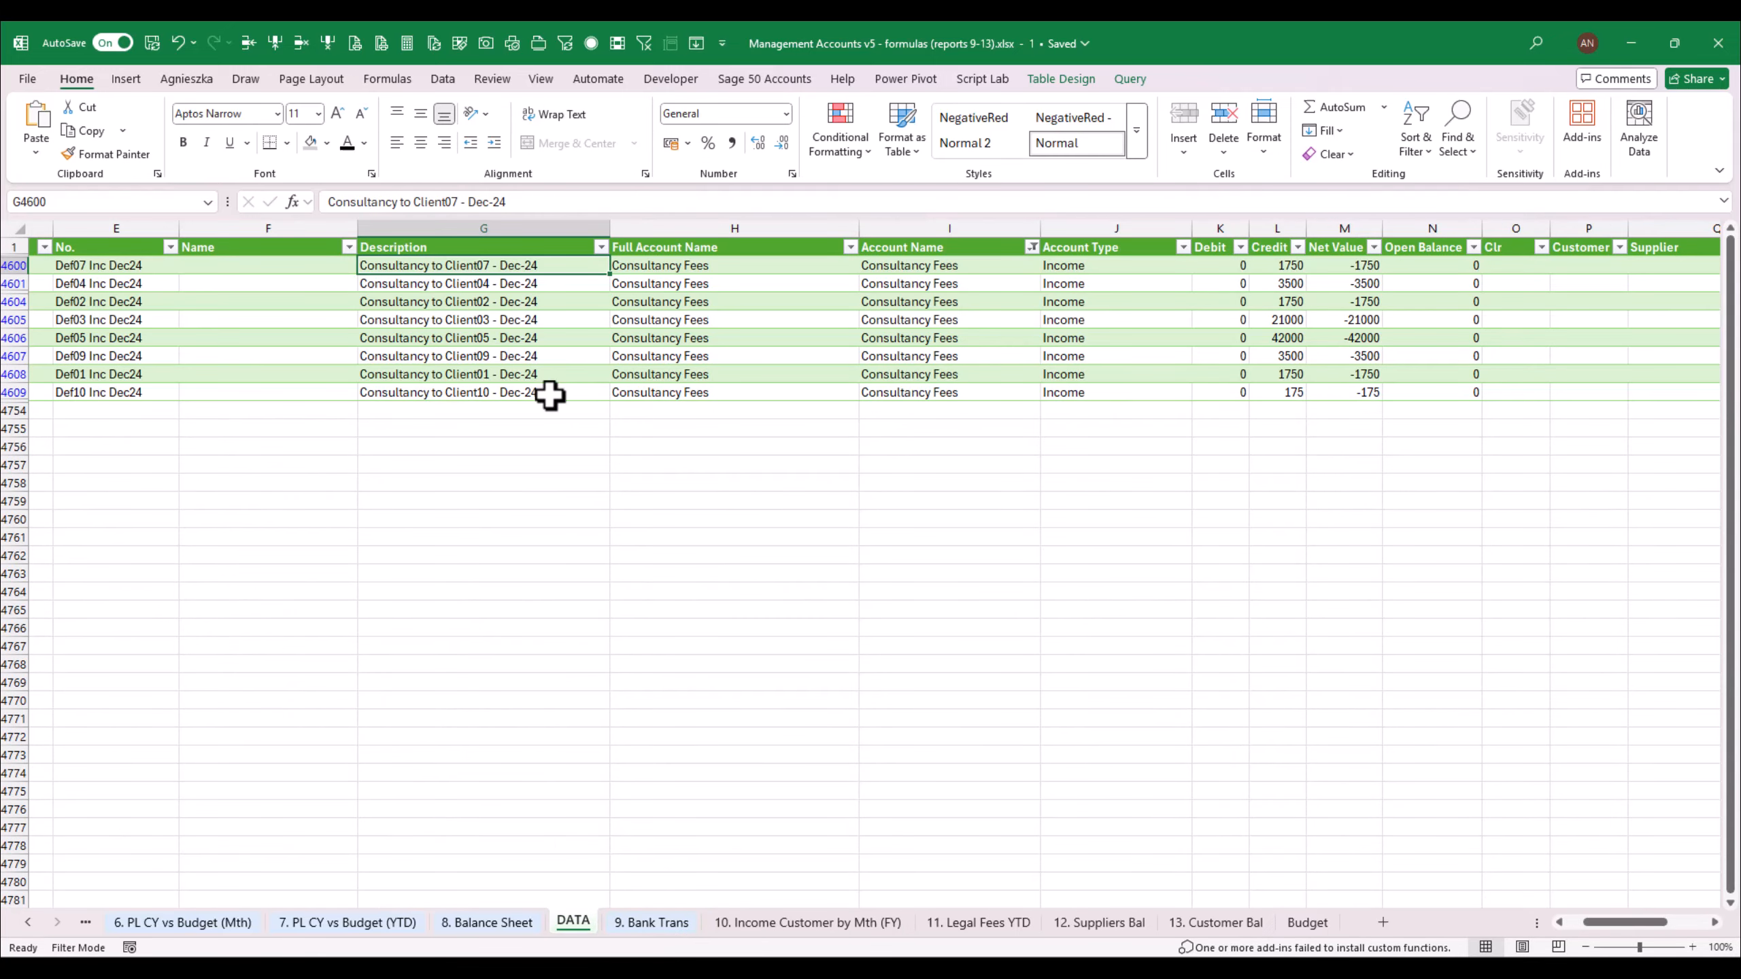
click(560, 321)
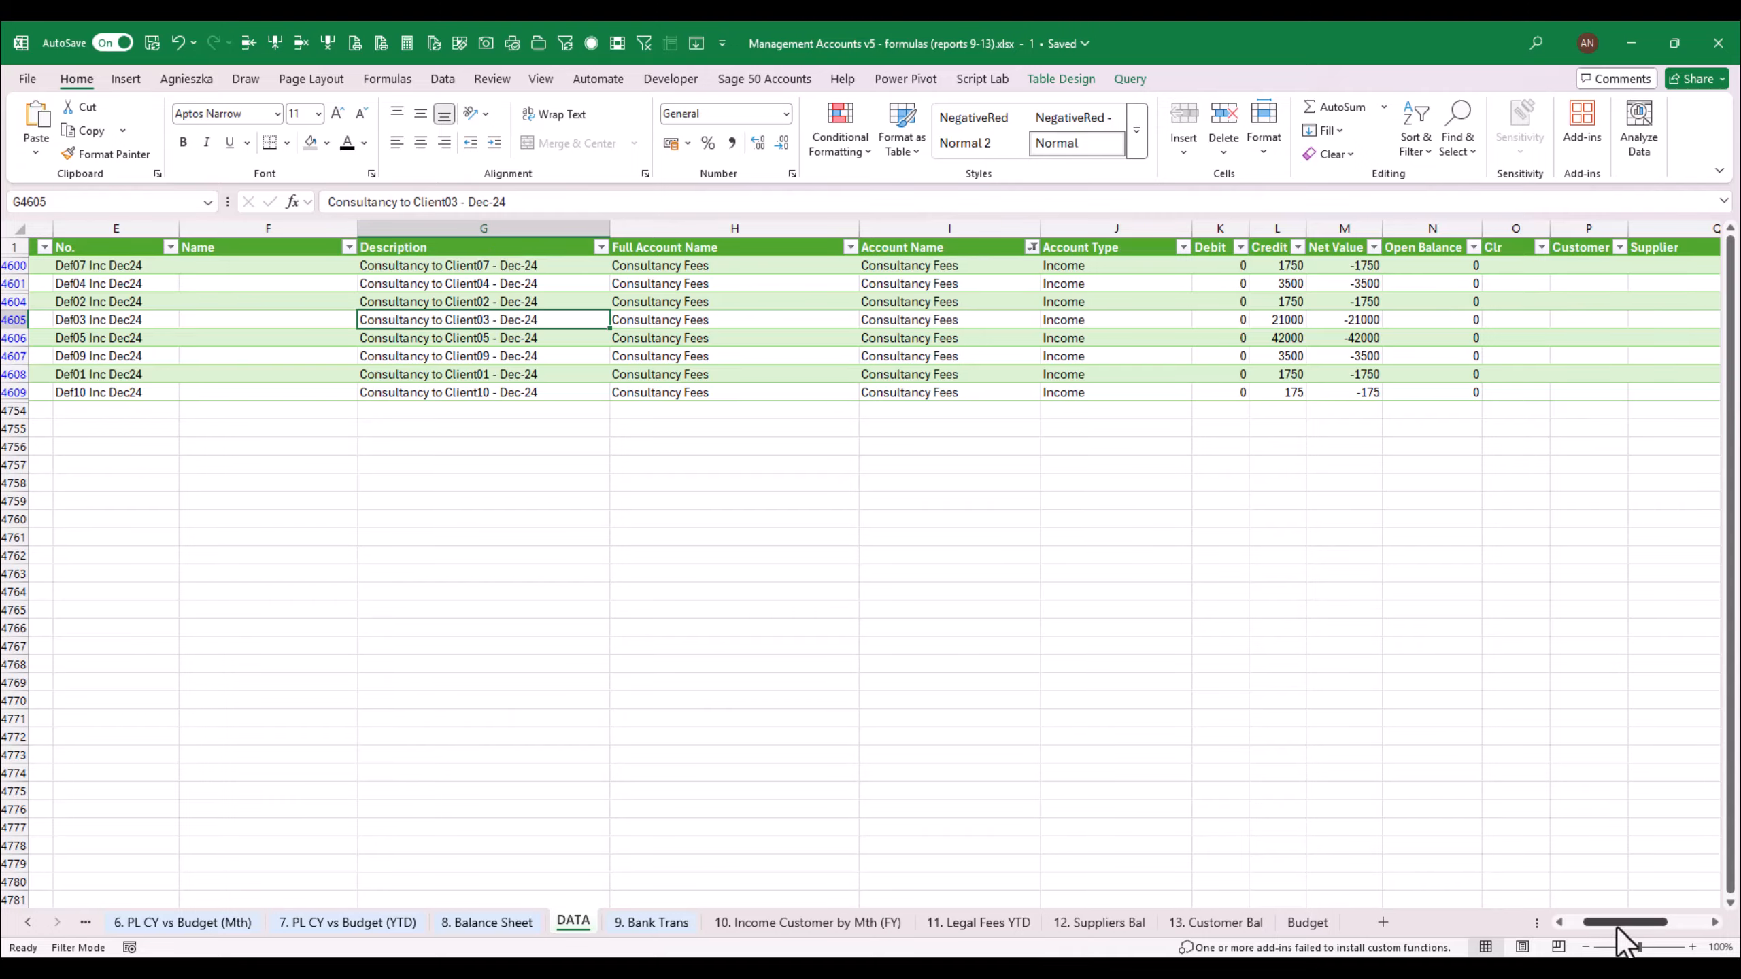
click(140, 332)
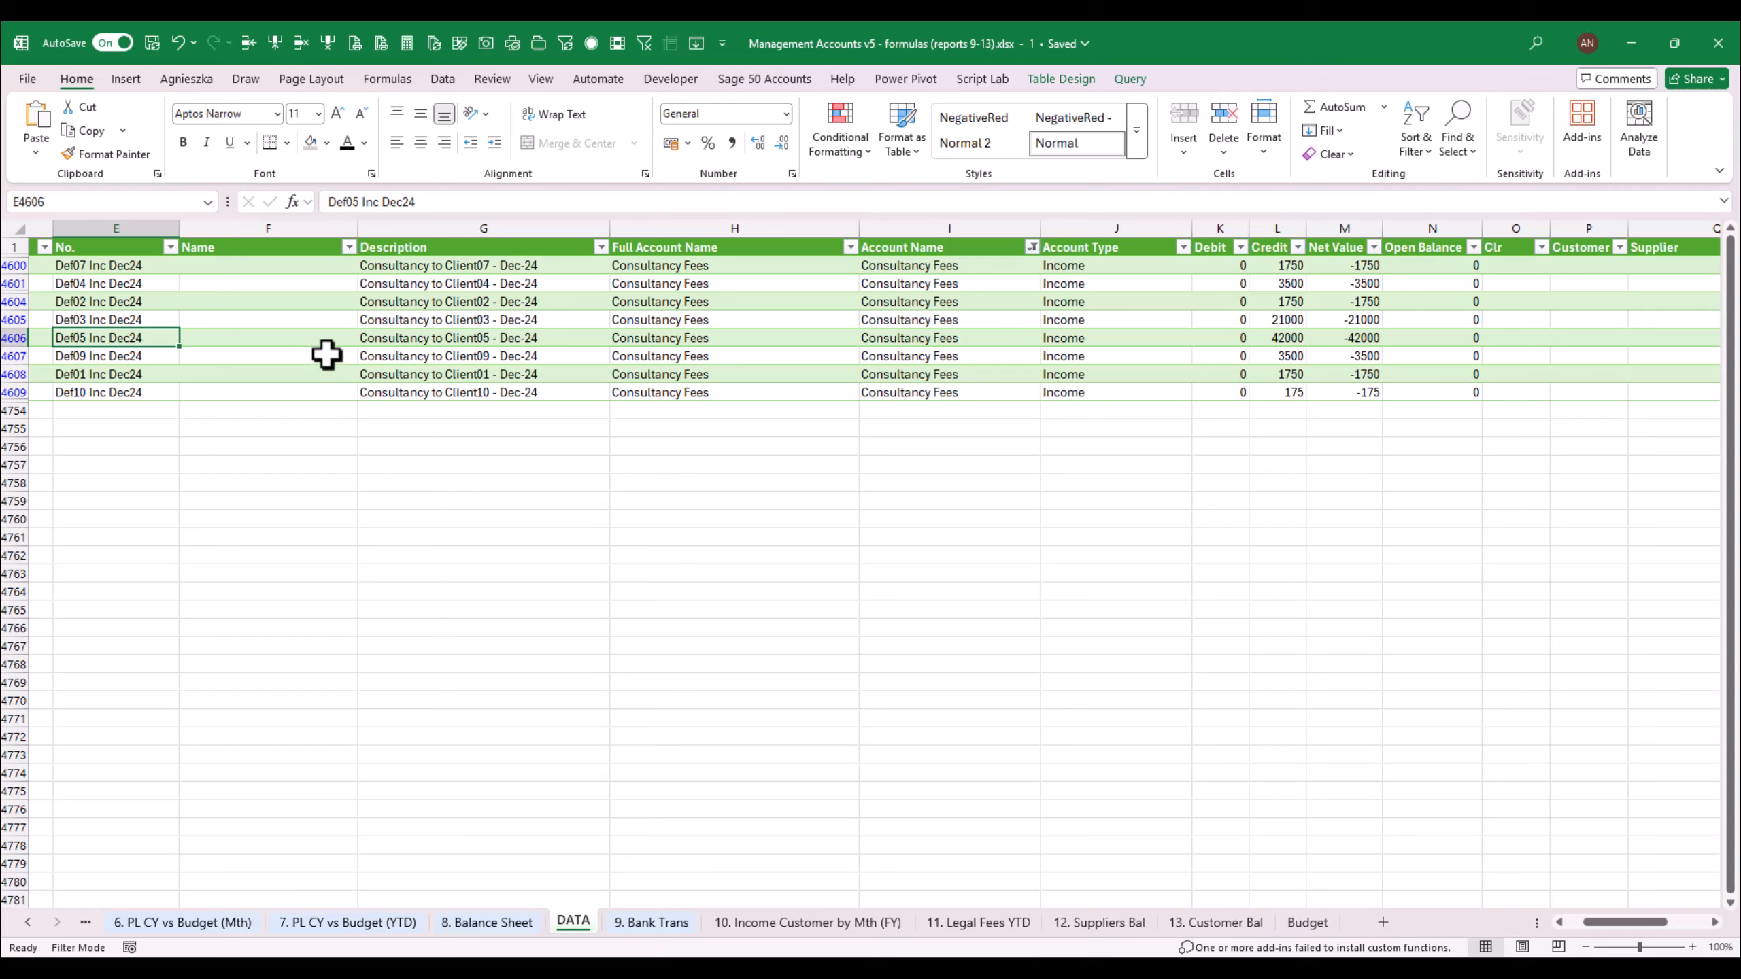
click(1593, 321)
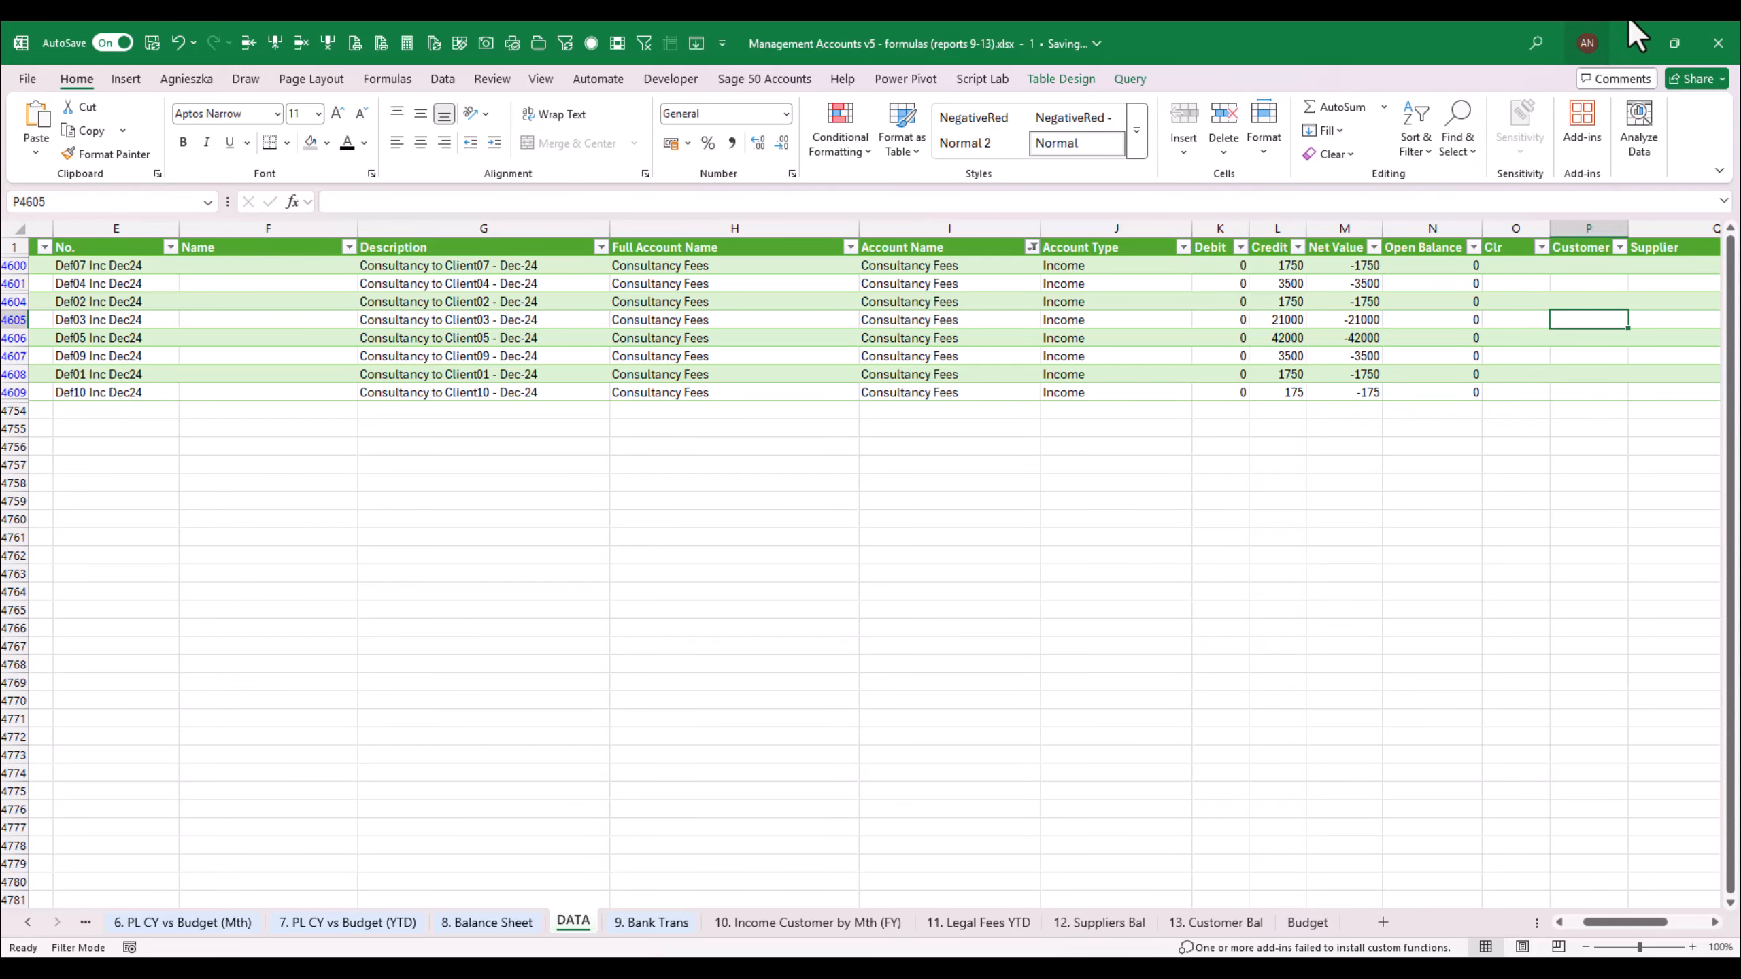
key(ctrl+Page_Down)
key(ctrl+Page_Down)
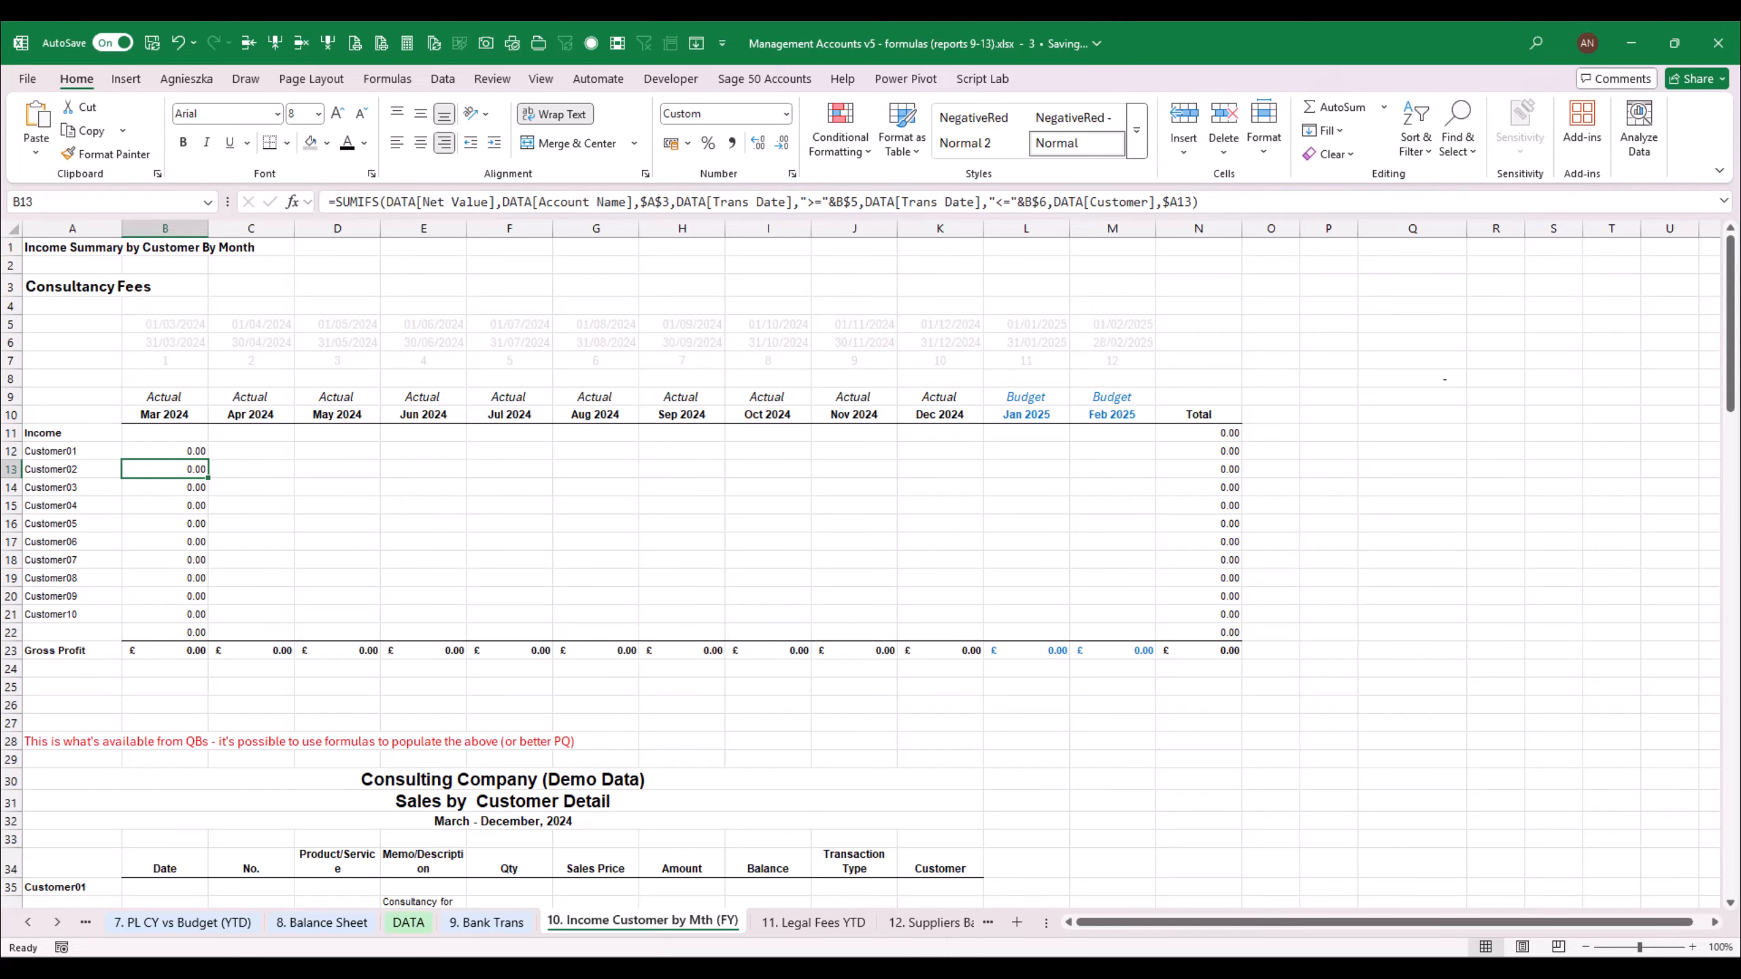
Switch to QuickBooks, search the chart of accounts for "consul" and run the report for the Consultancy Fees account
click(1629, 43)
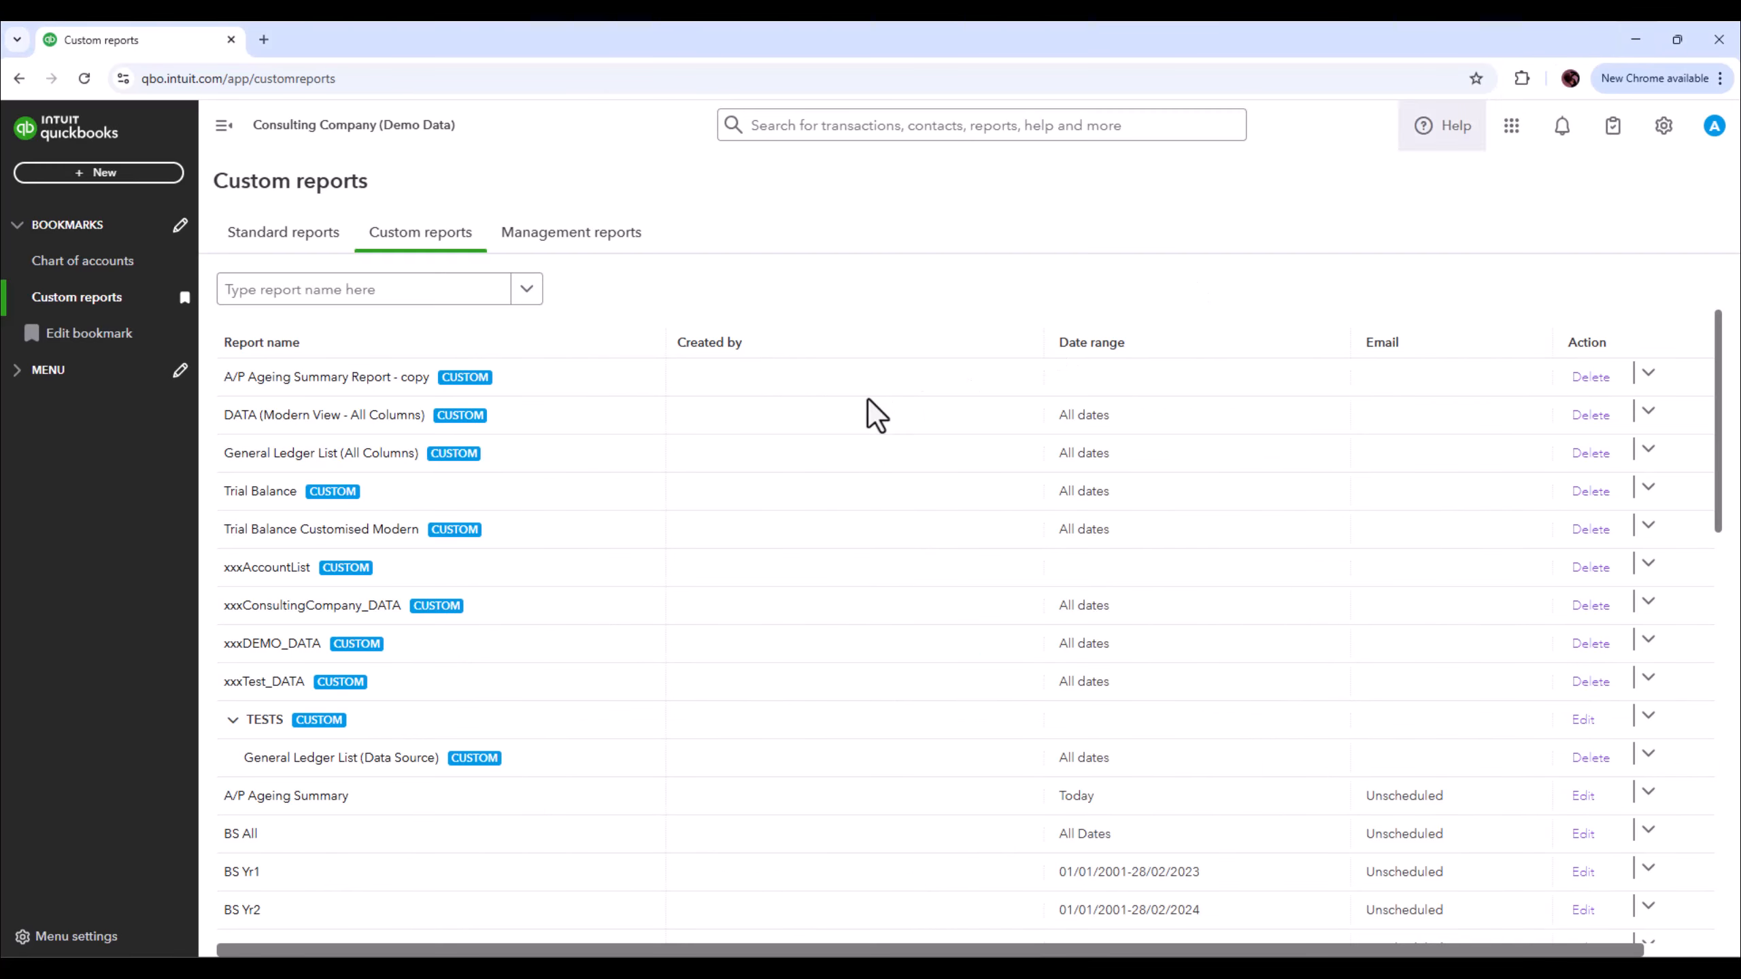
click(78, 264)
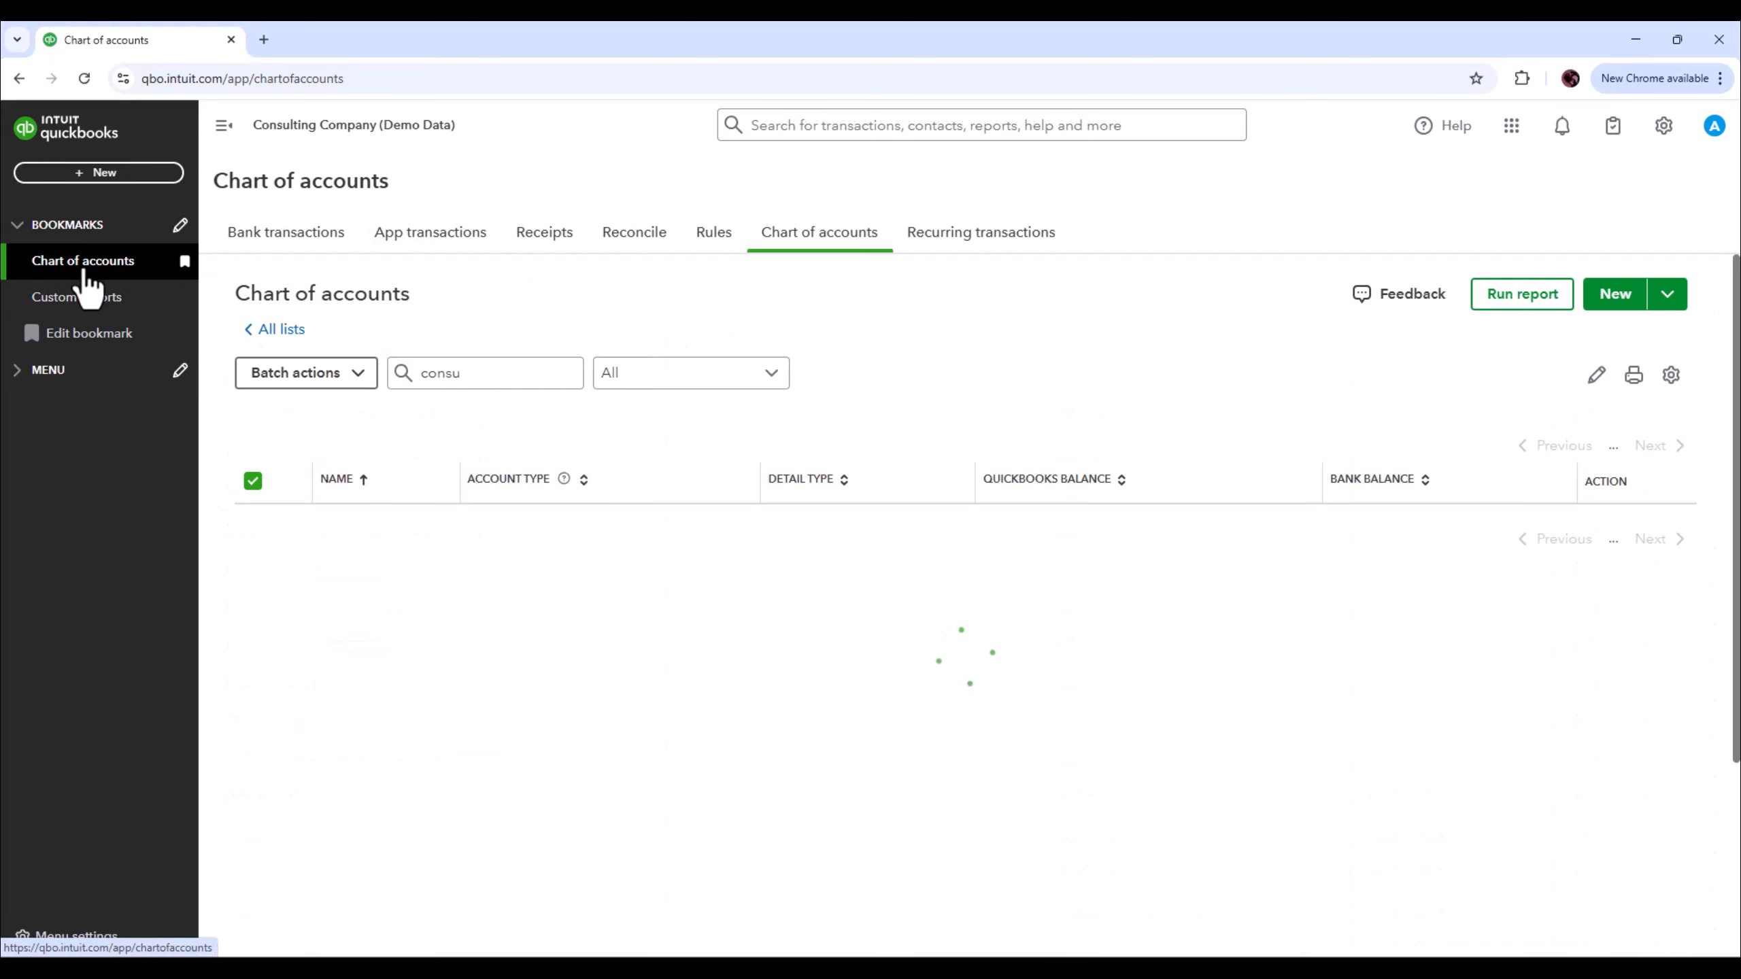
click(477, 373)
text(consu)
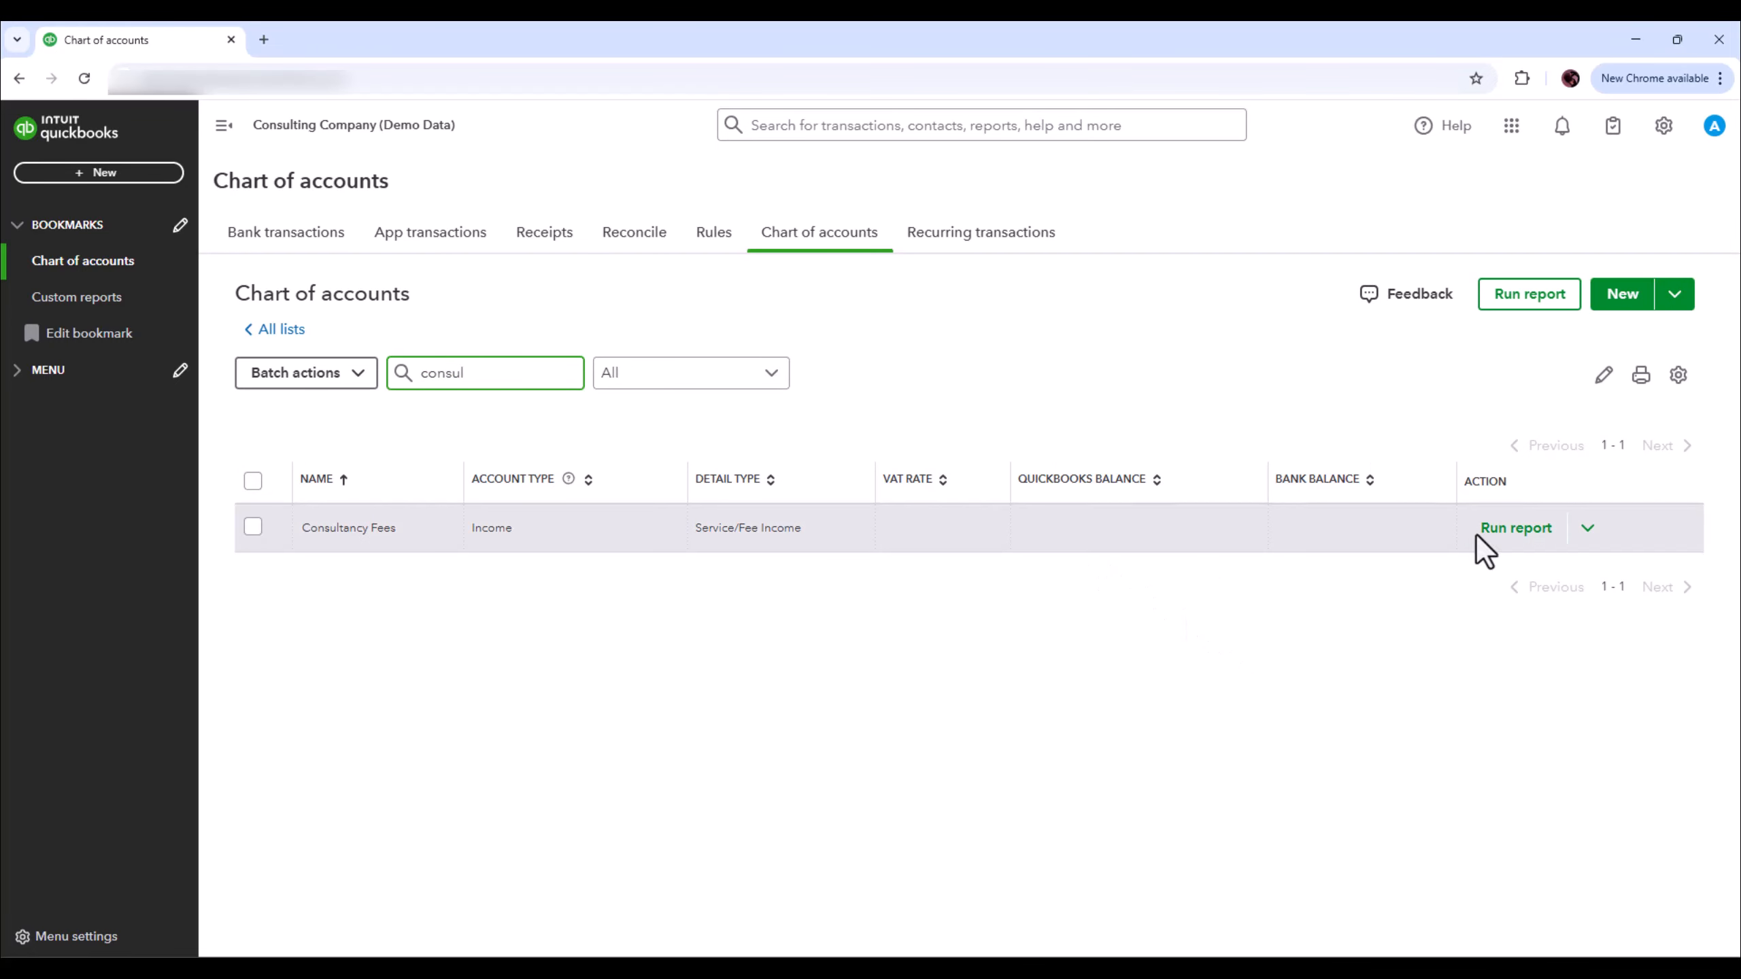
click(1516, 529)
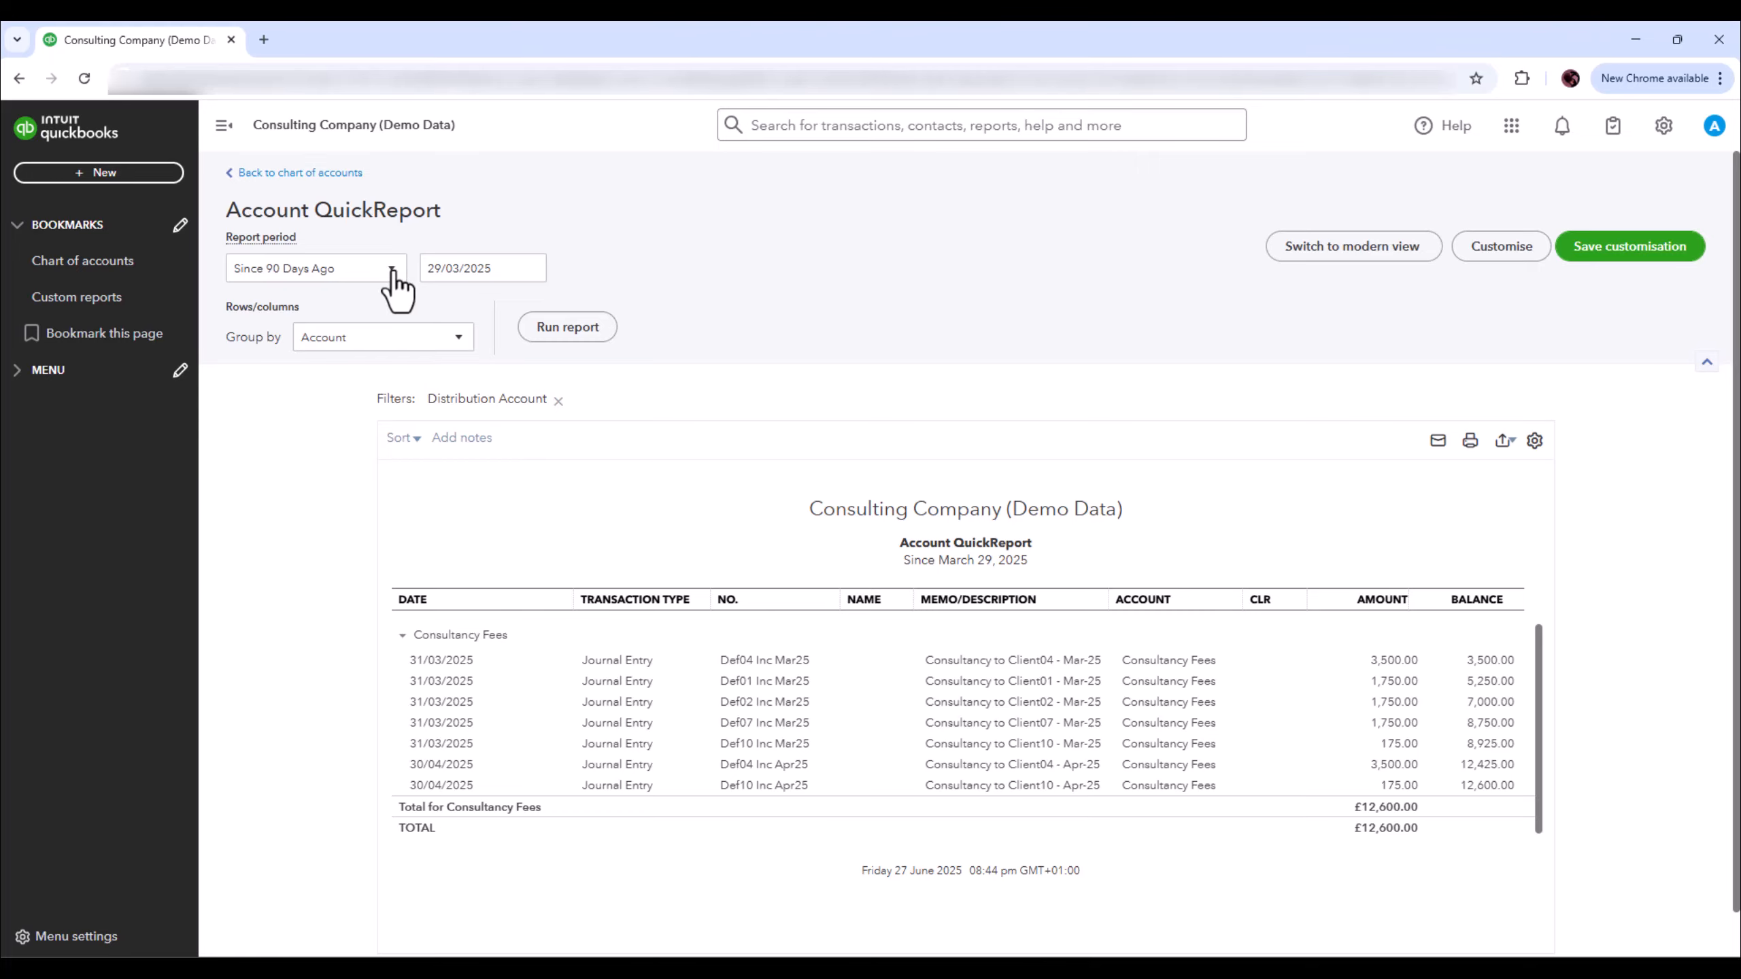
Set the Account QuickReport period to 01/12/2024 to 31/12/2024 and rerun the report
click(393, 273)
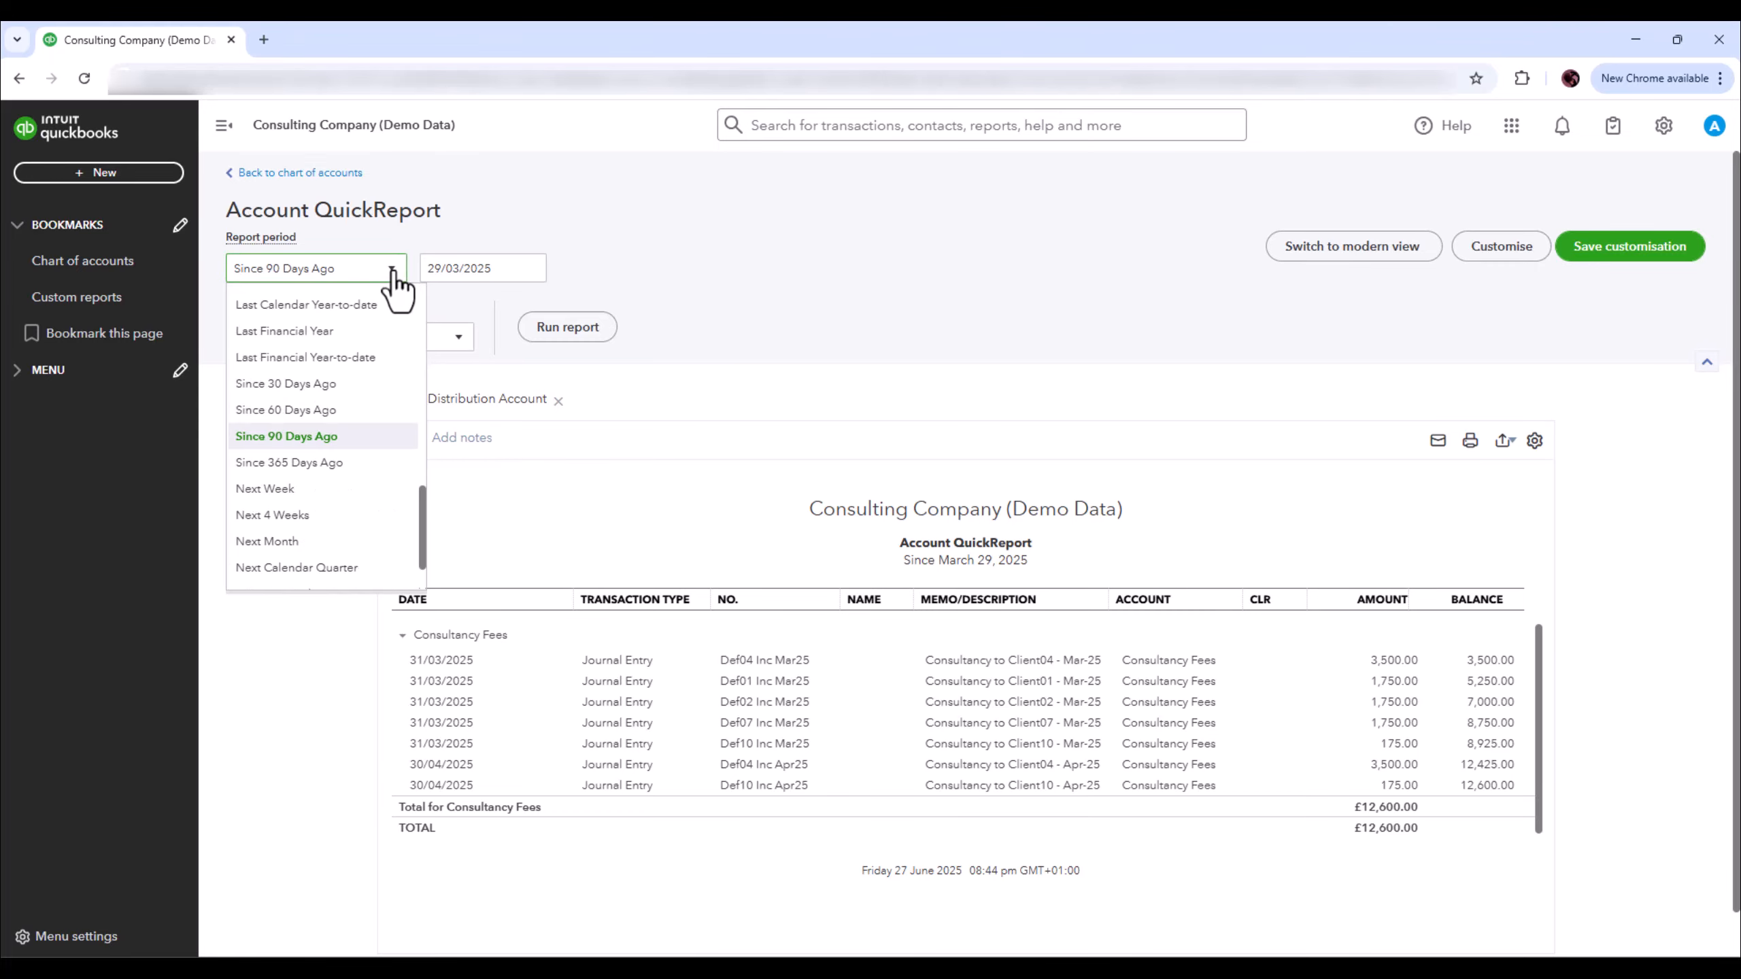
click(507, 267)
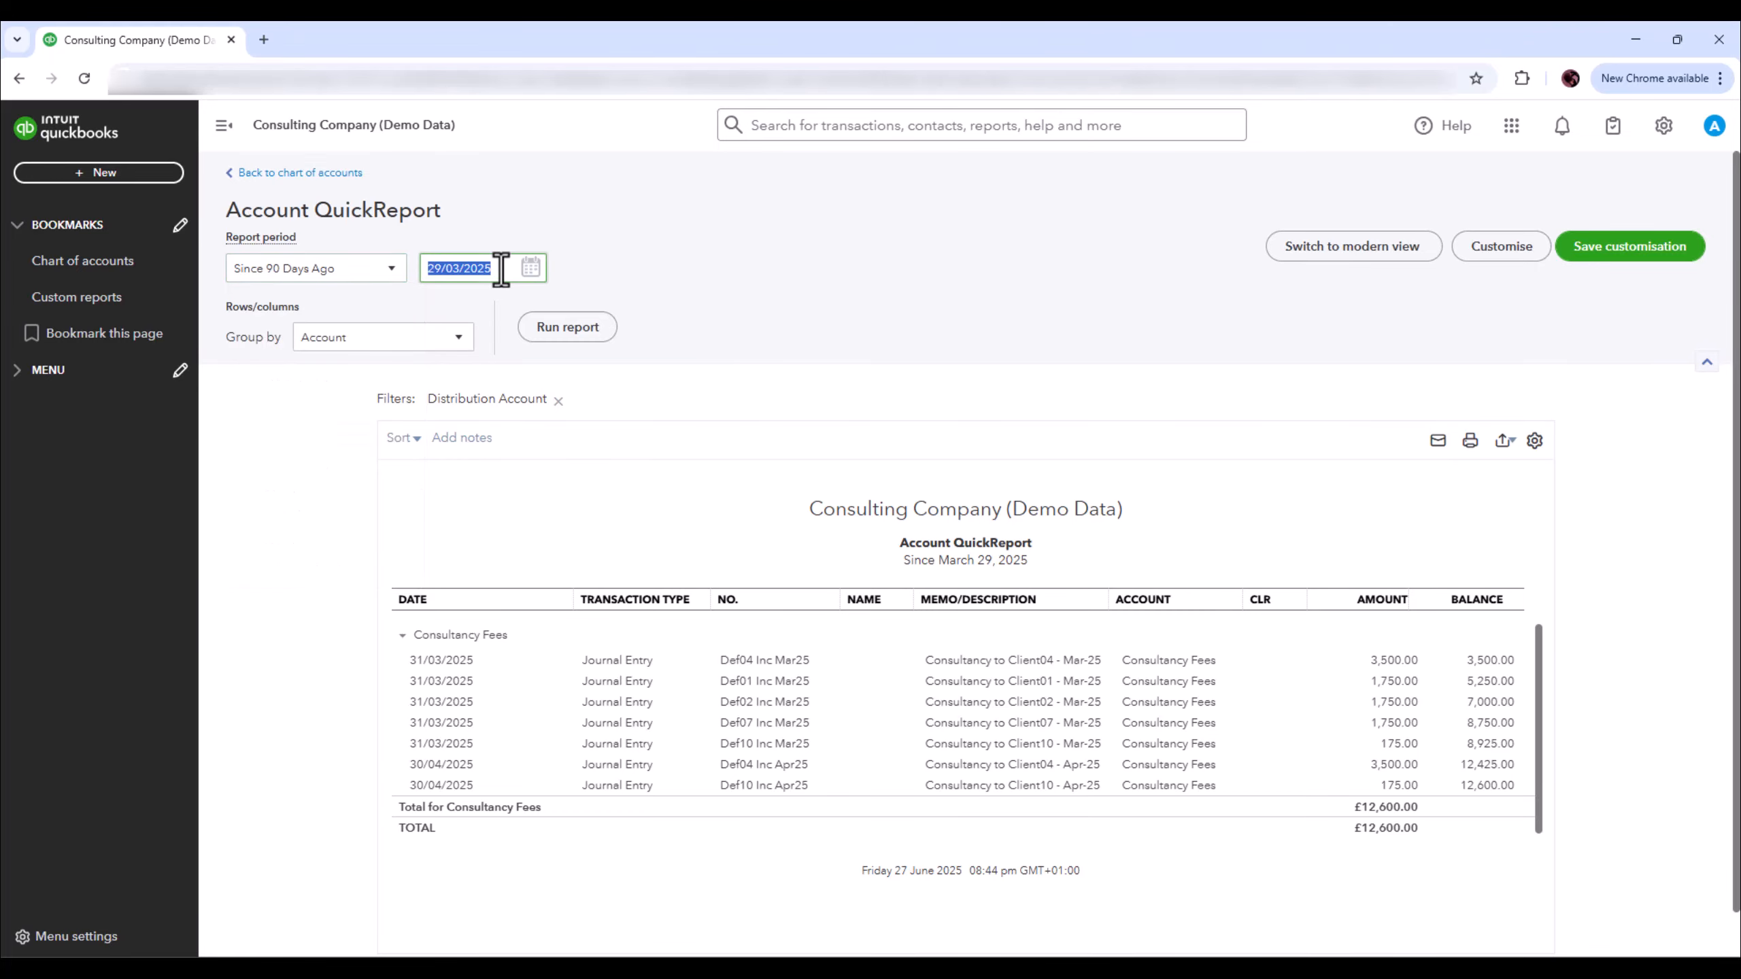
click(601, 298)
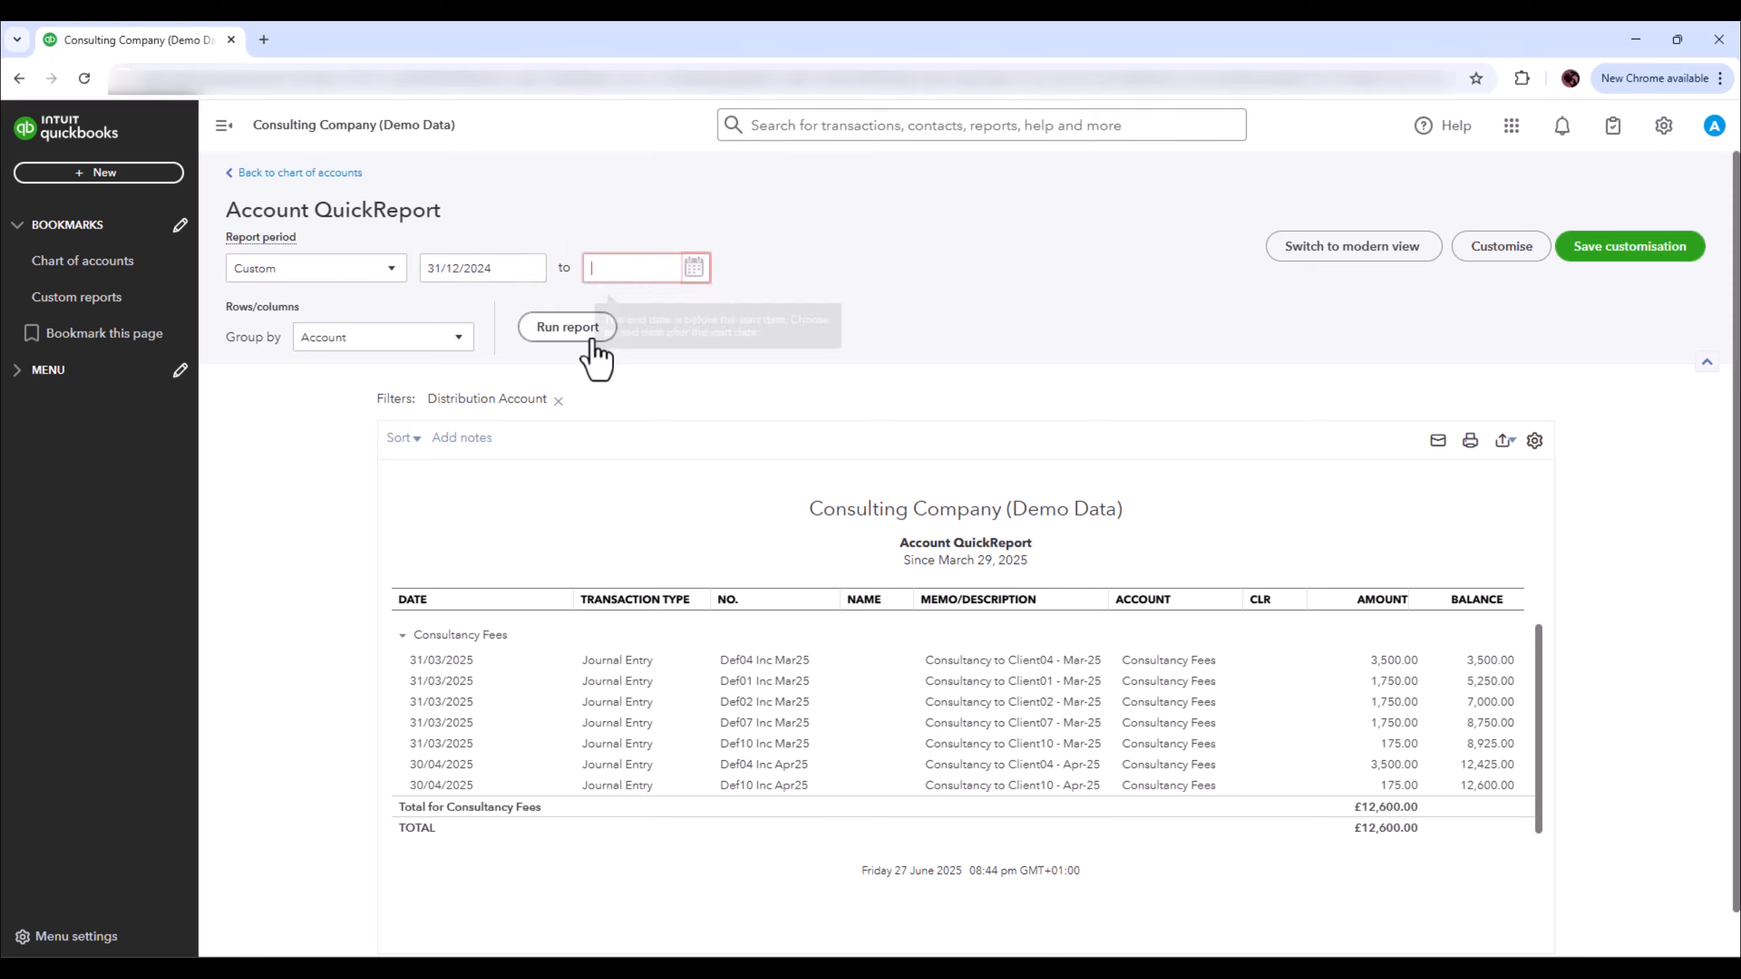
click(466, 271)
text(0112)
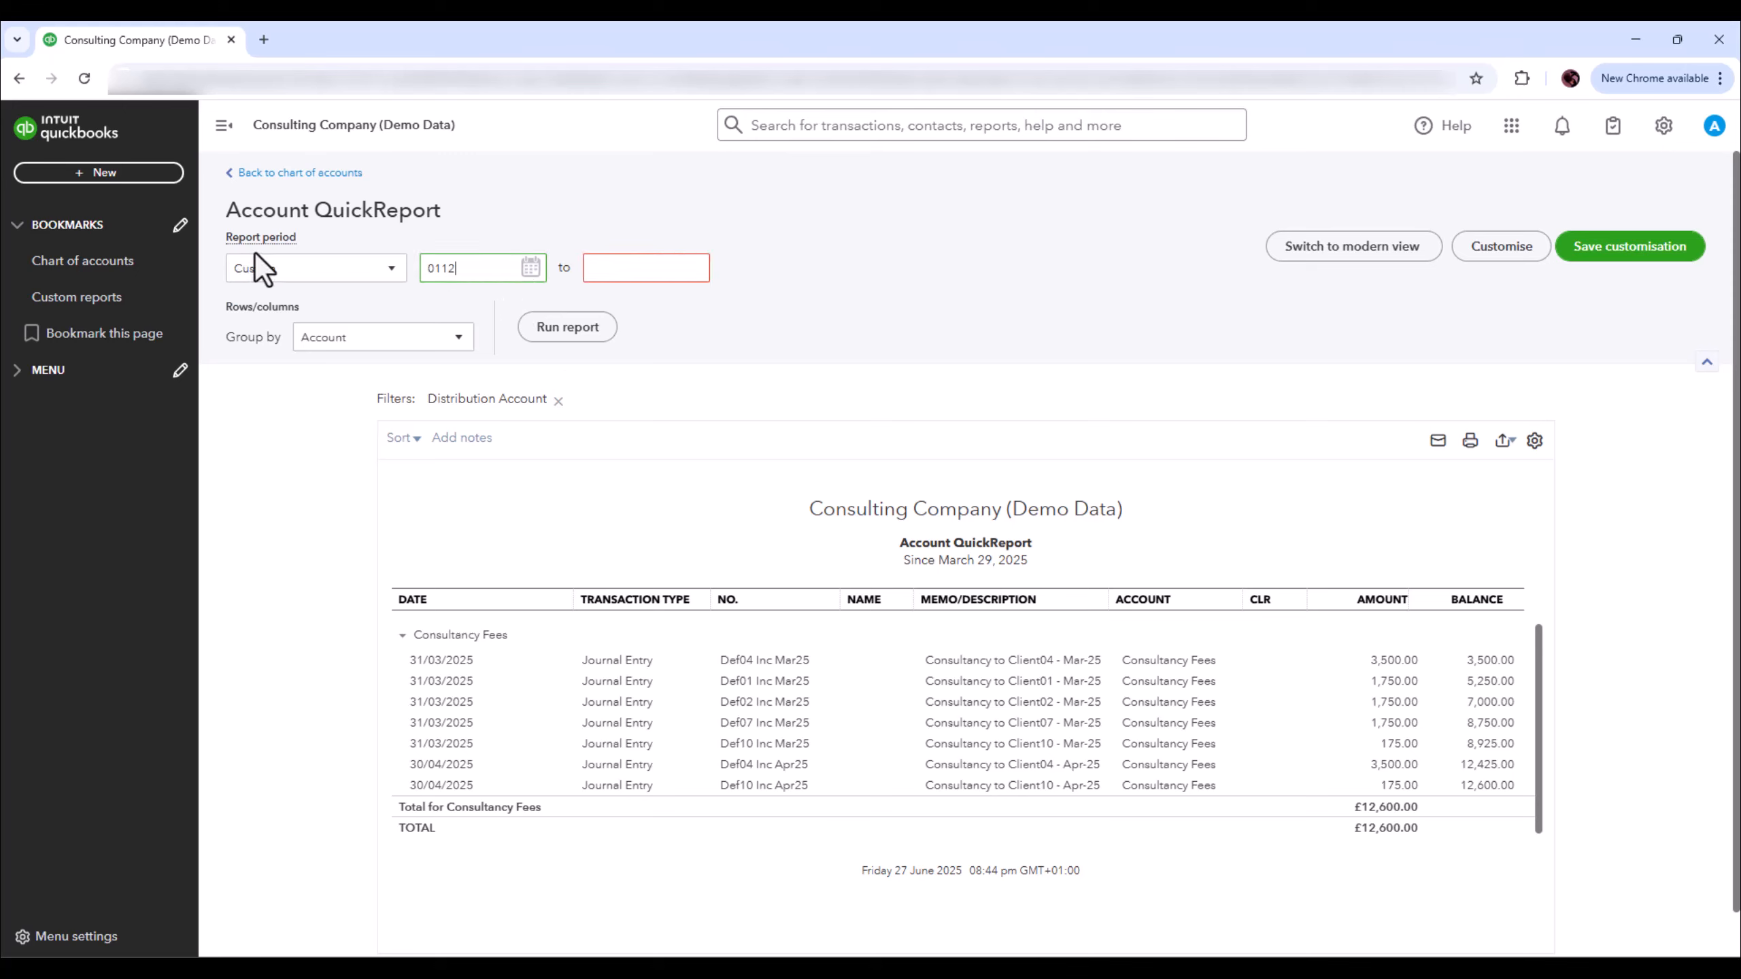
key(Tab)
text(31/12/202)
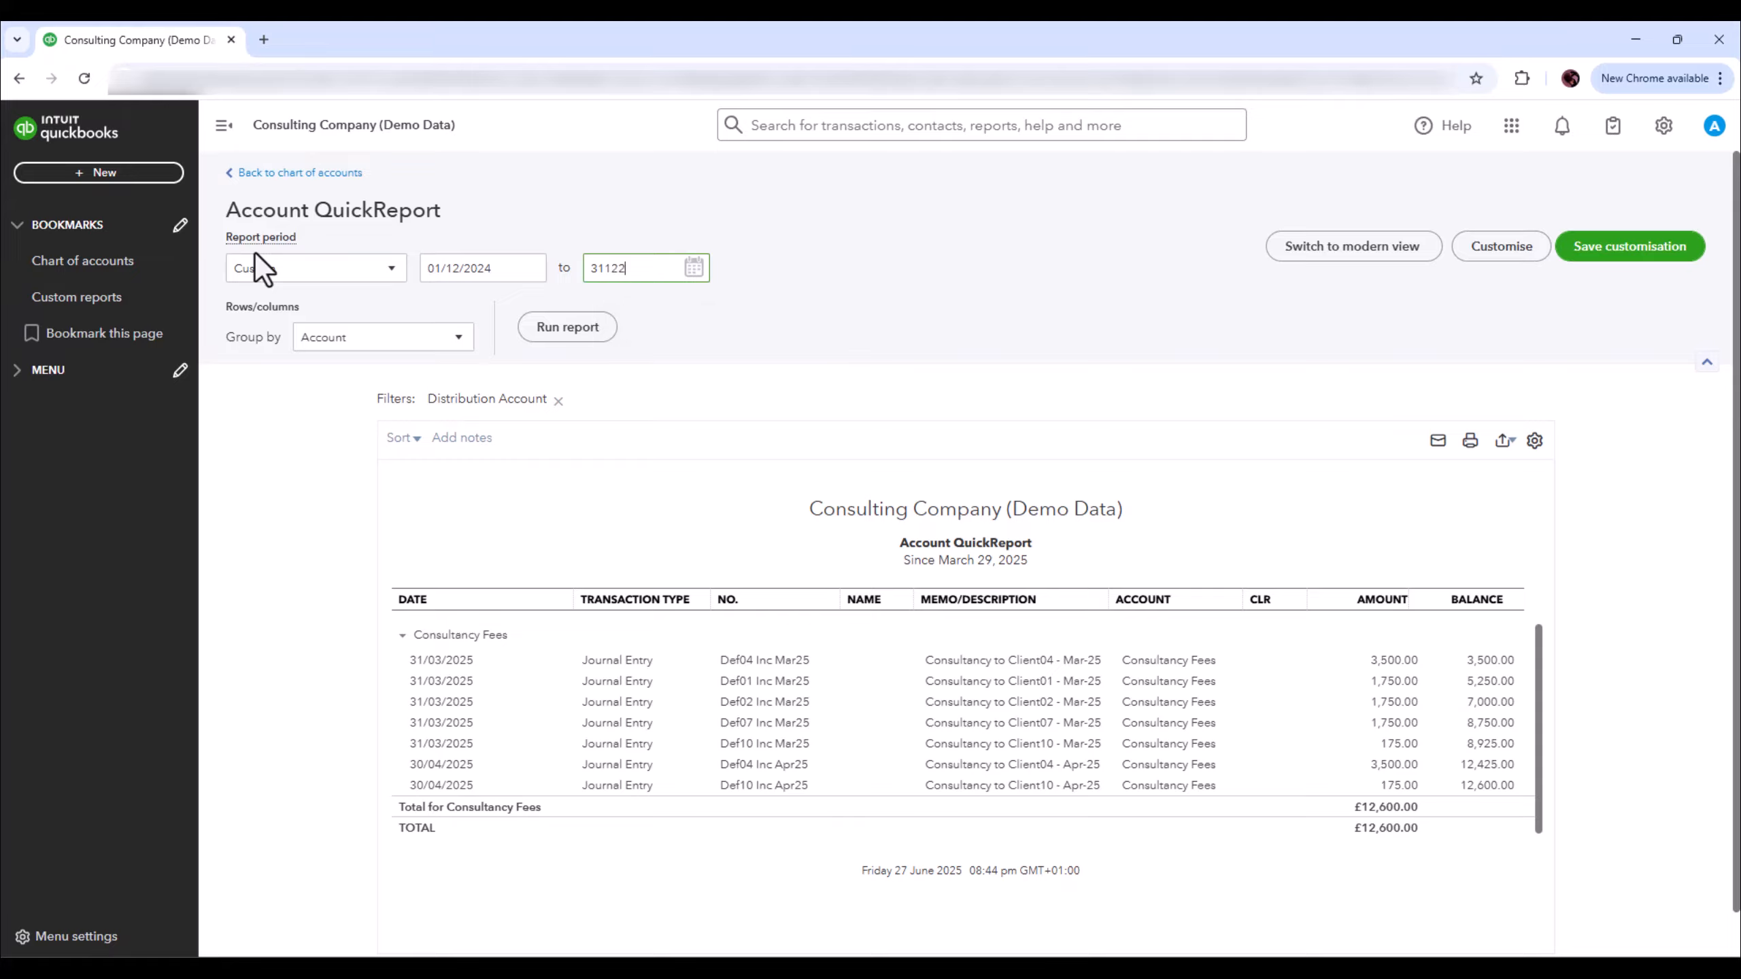
text(4)
click(594, 333)
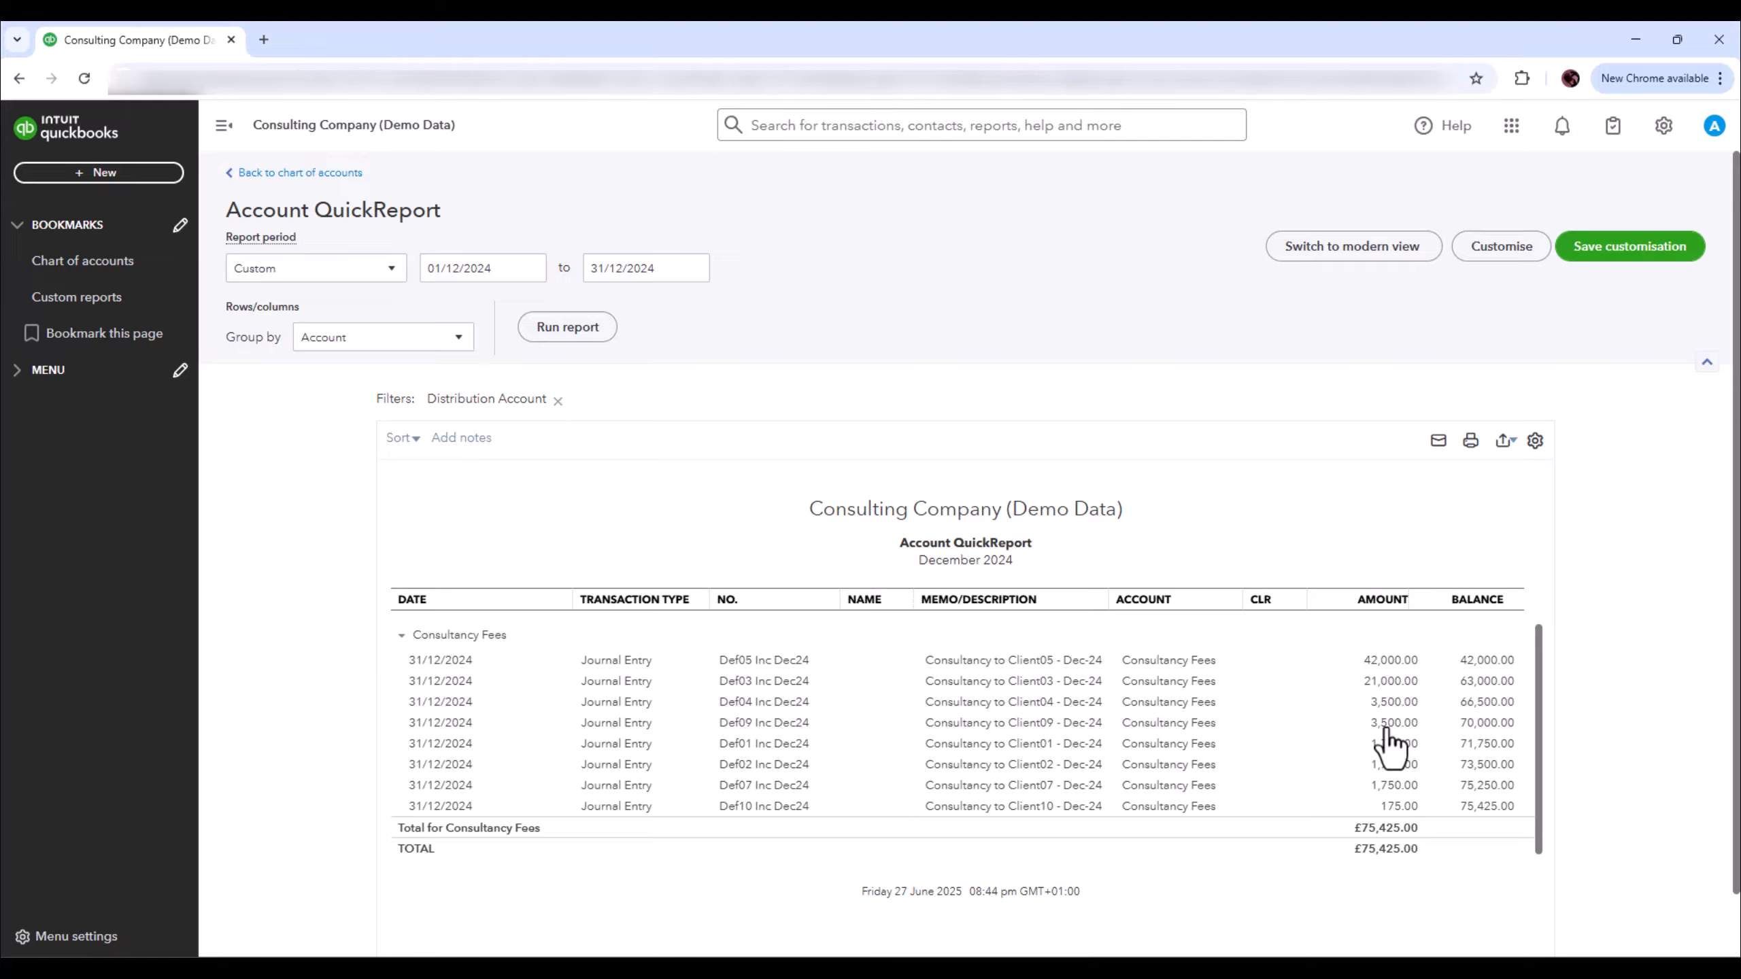
Open the Def05 Inc Dec24 journal entry, assign Customer05 as the name on both lines, and save and close it
click(1391, 661)
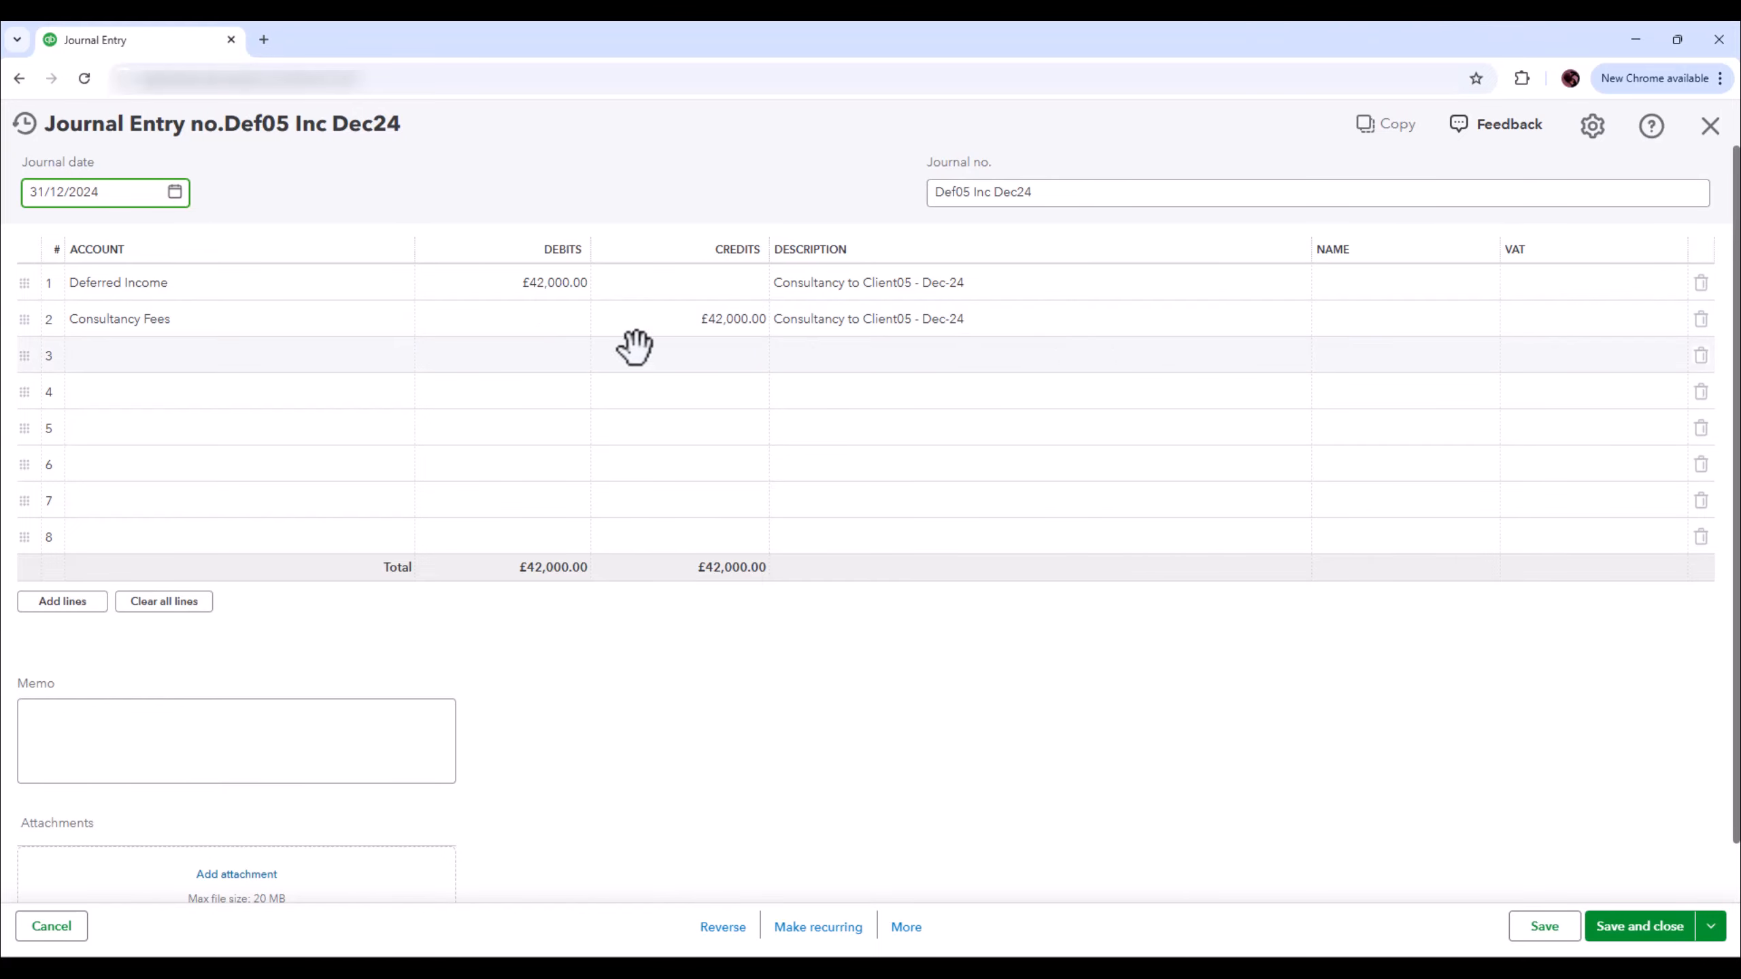
click(1319, 290)
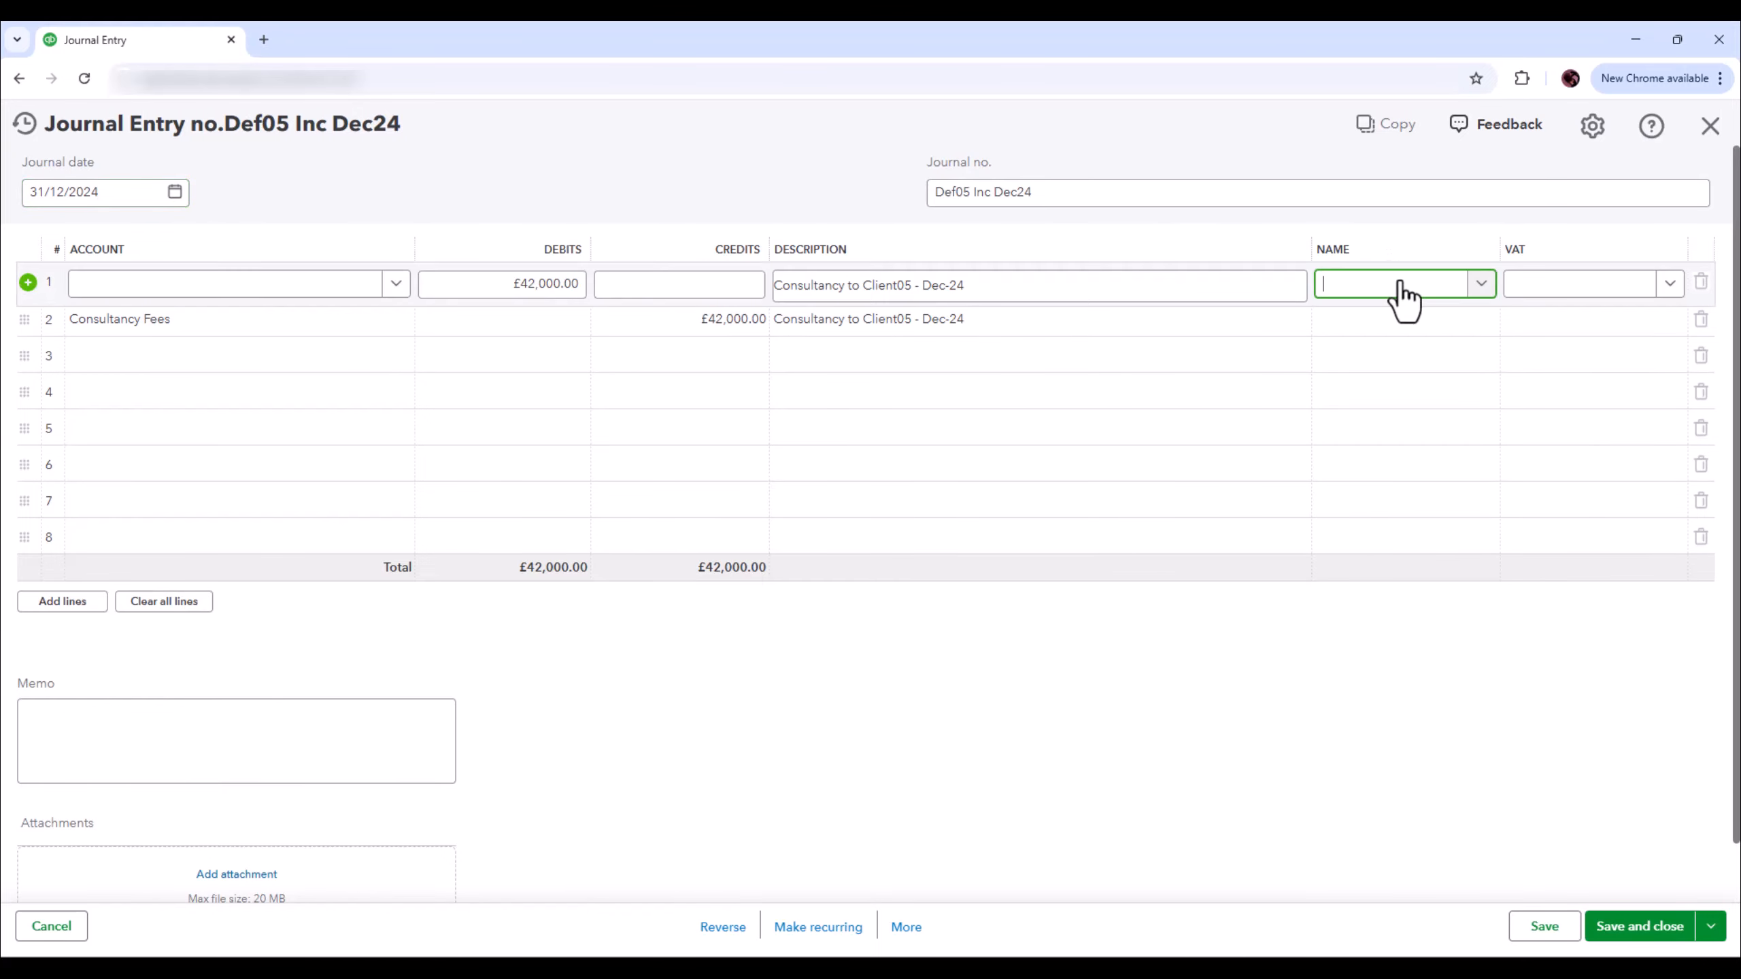
click(1481, 285)
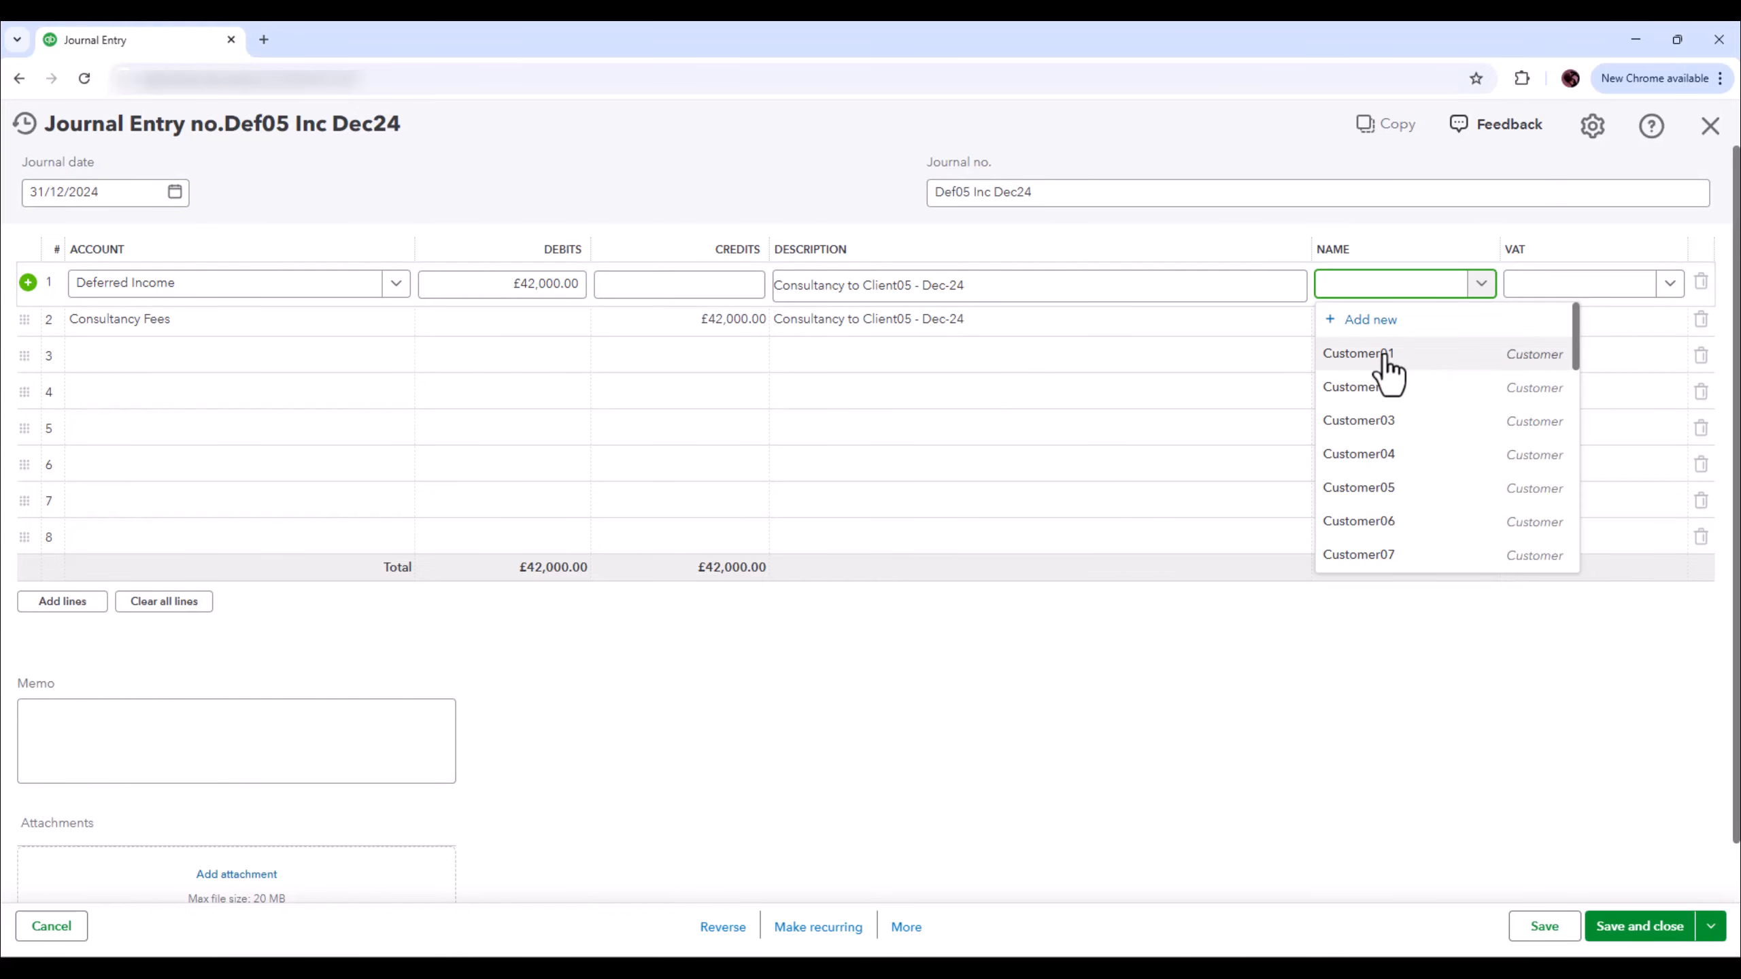
click(1382, 488)
click(1403, 320)
click(1477, 322)
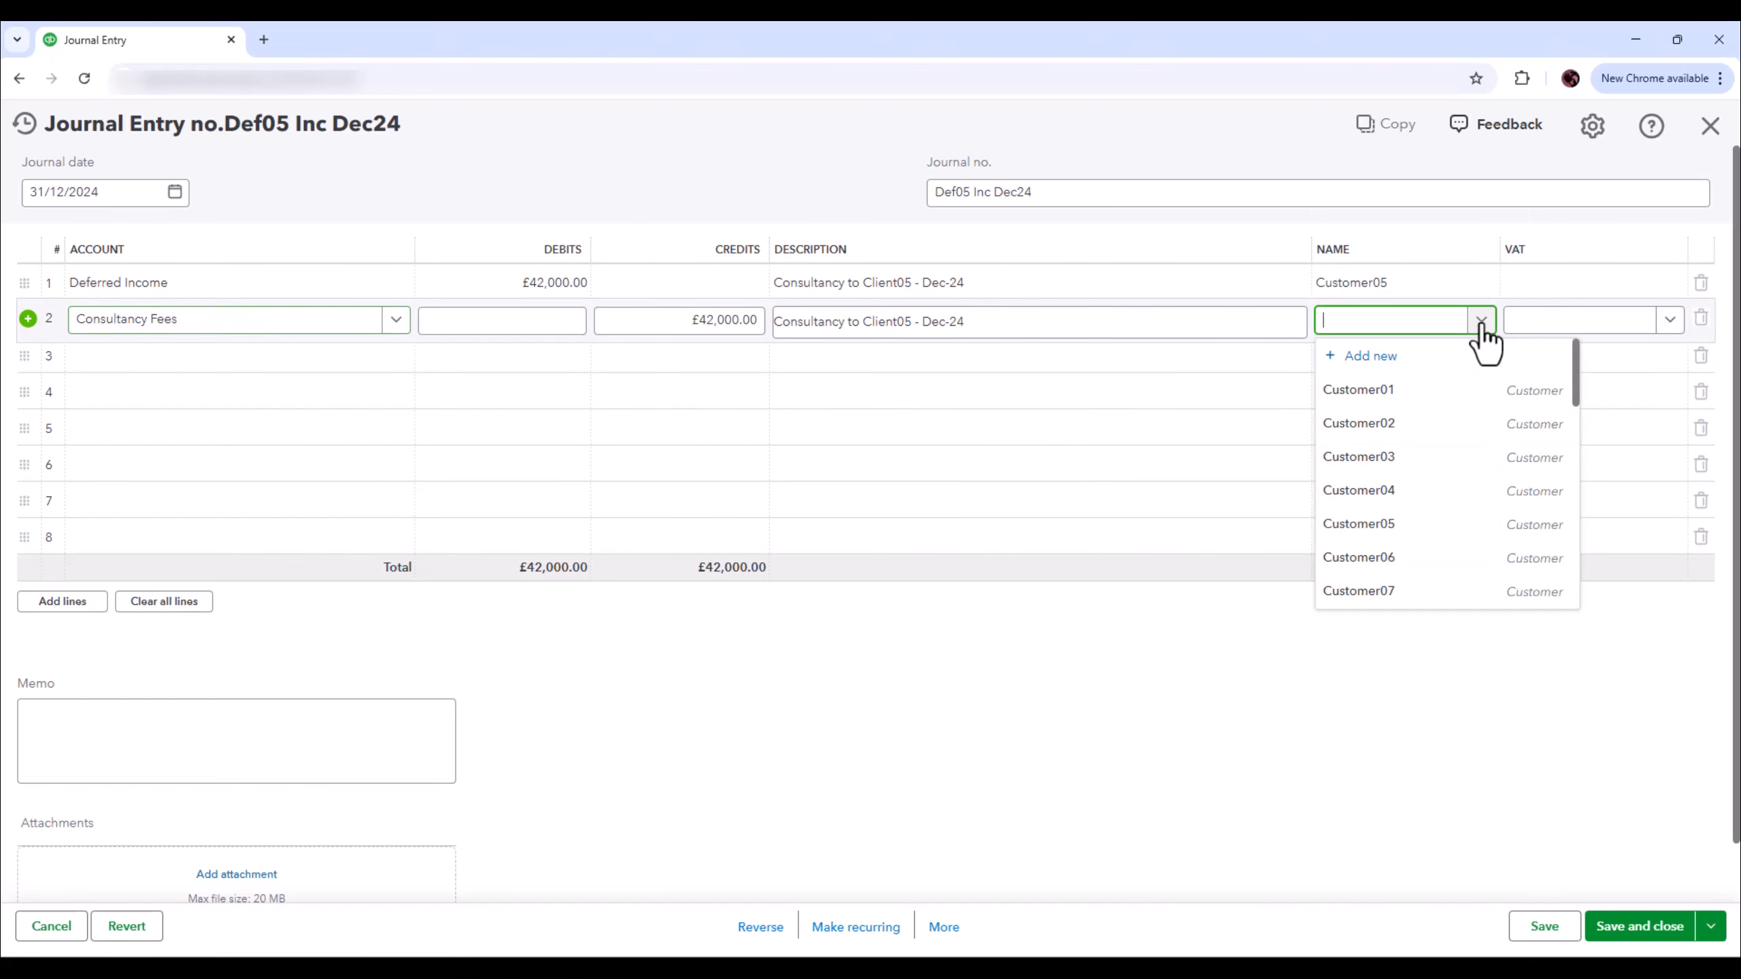
click(1387, 528)
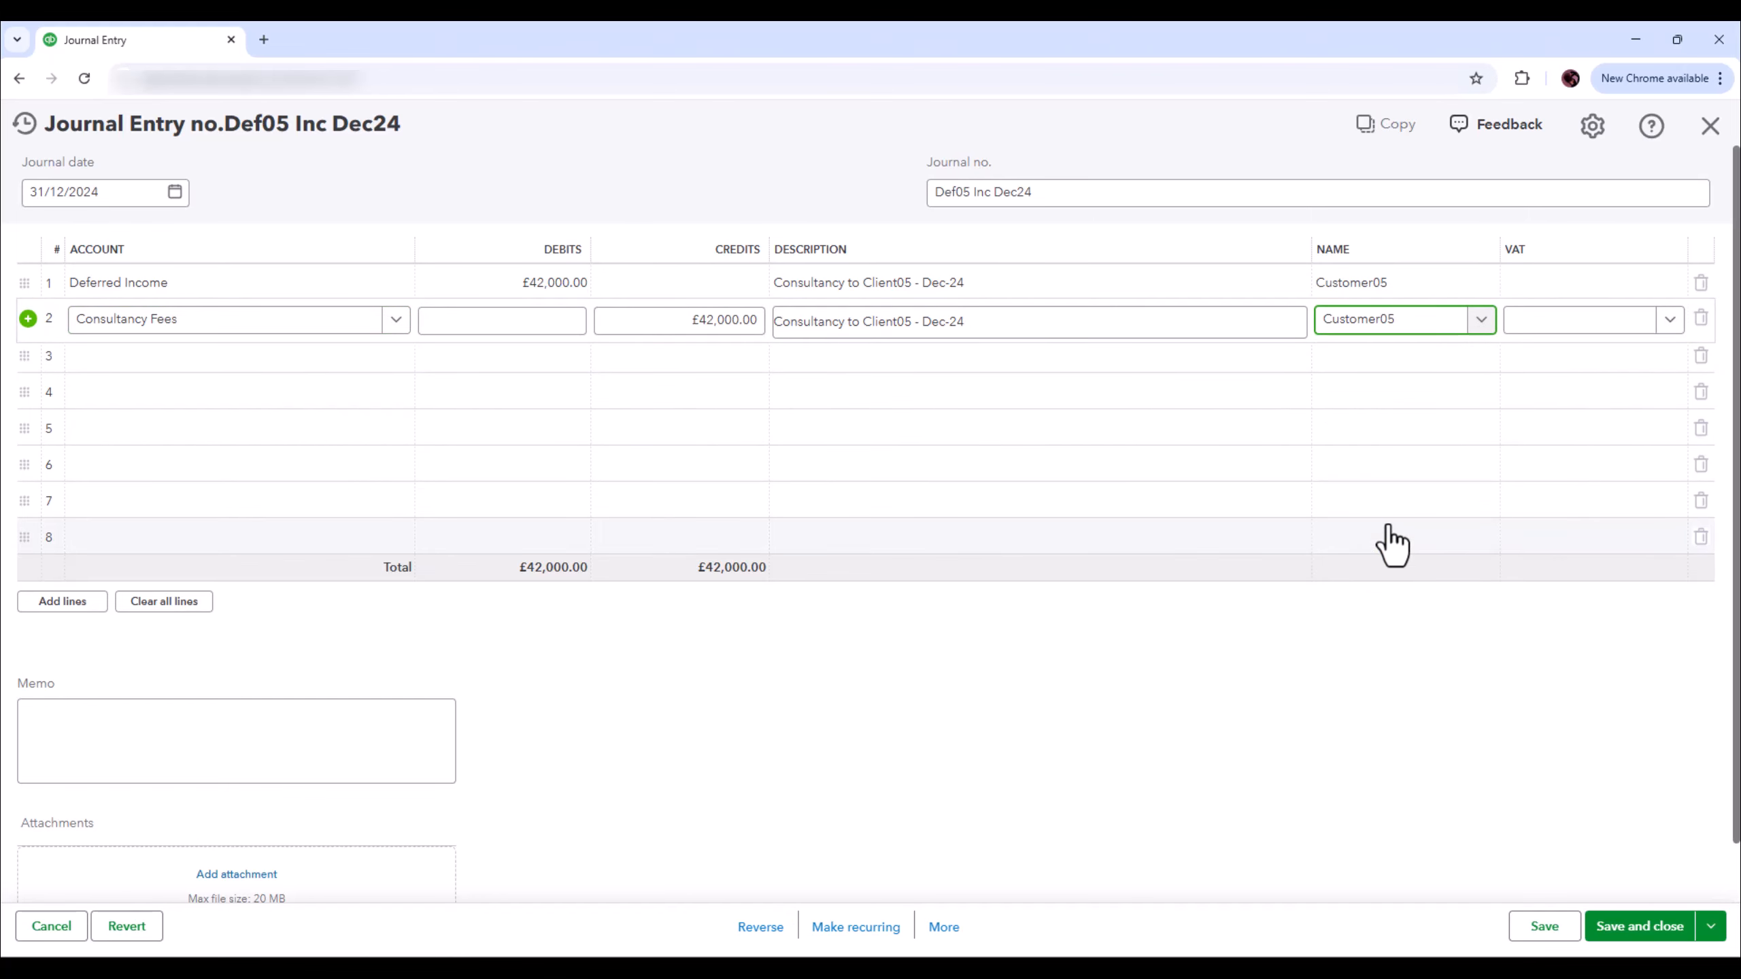
click(1642, 929)
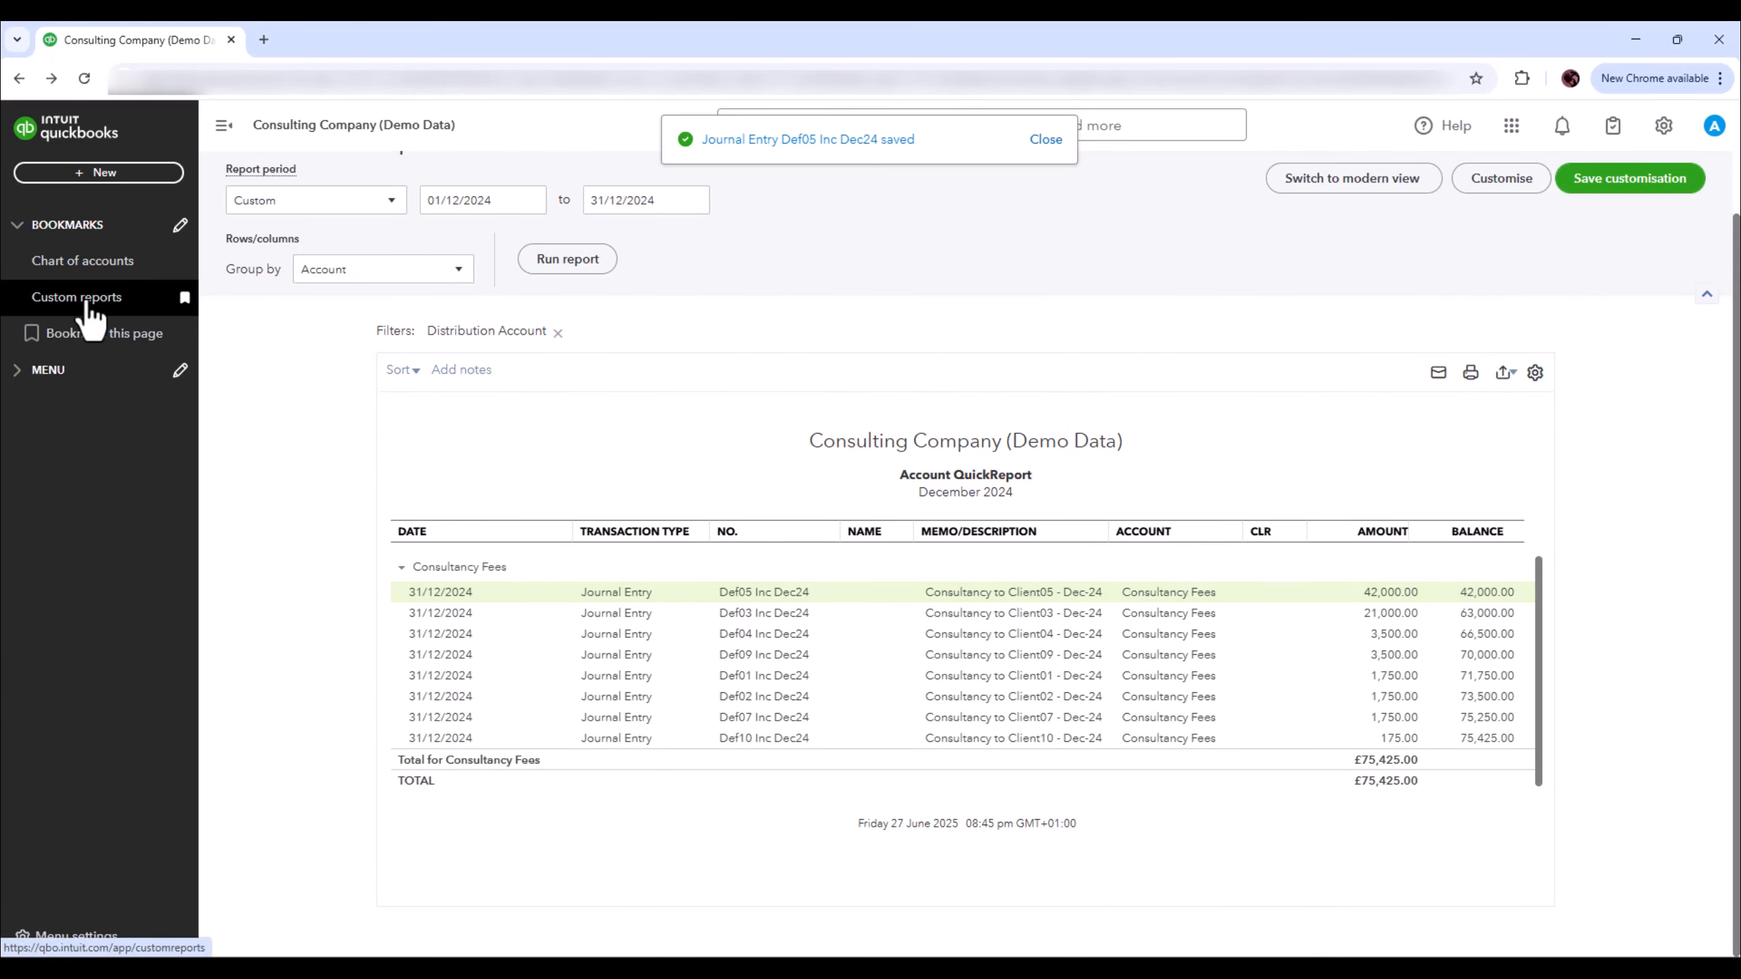
Export the custom report xxxConsultingCompany_DATA, save it over xxxConsultingCompany_DATA.xlsx in the Data Sources folder, and close the workbook
click(87, 302)
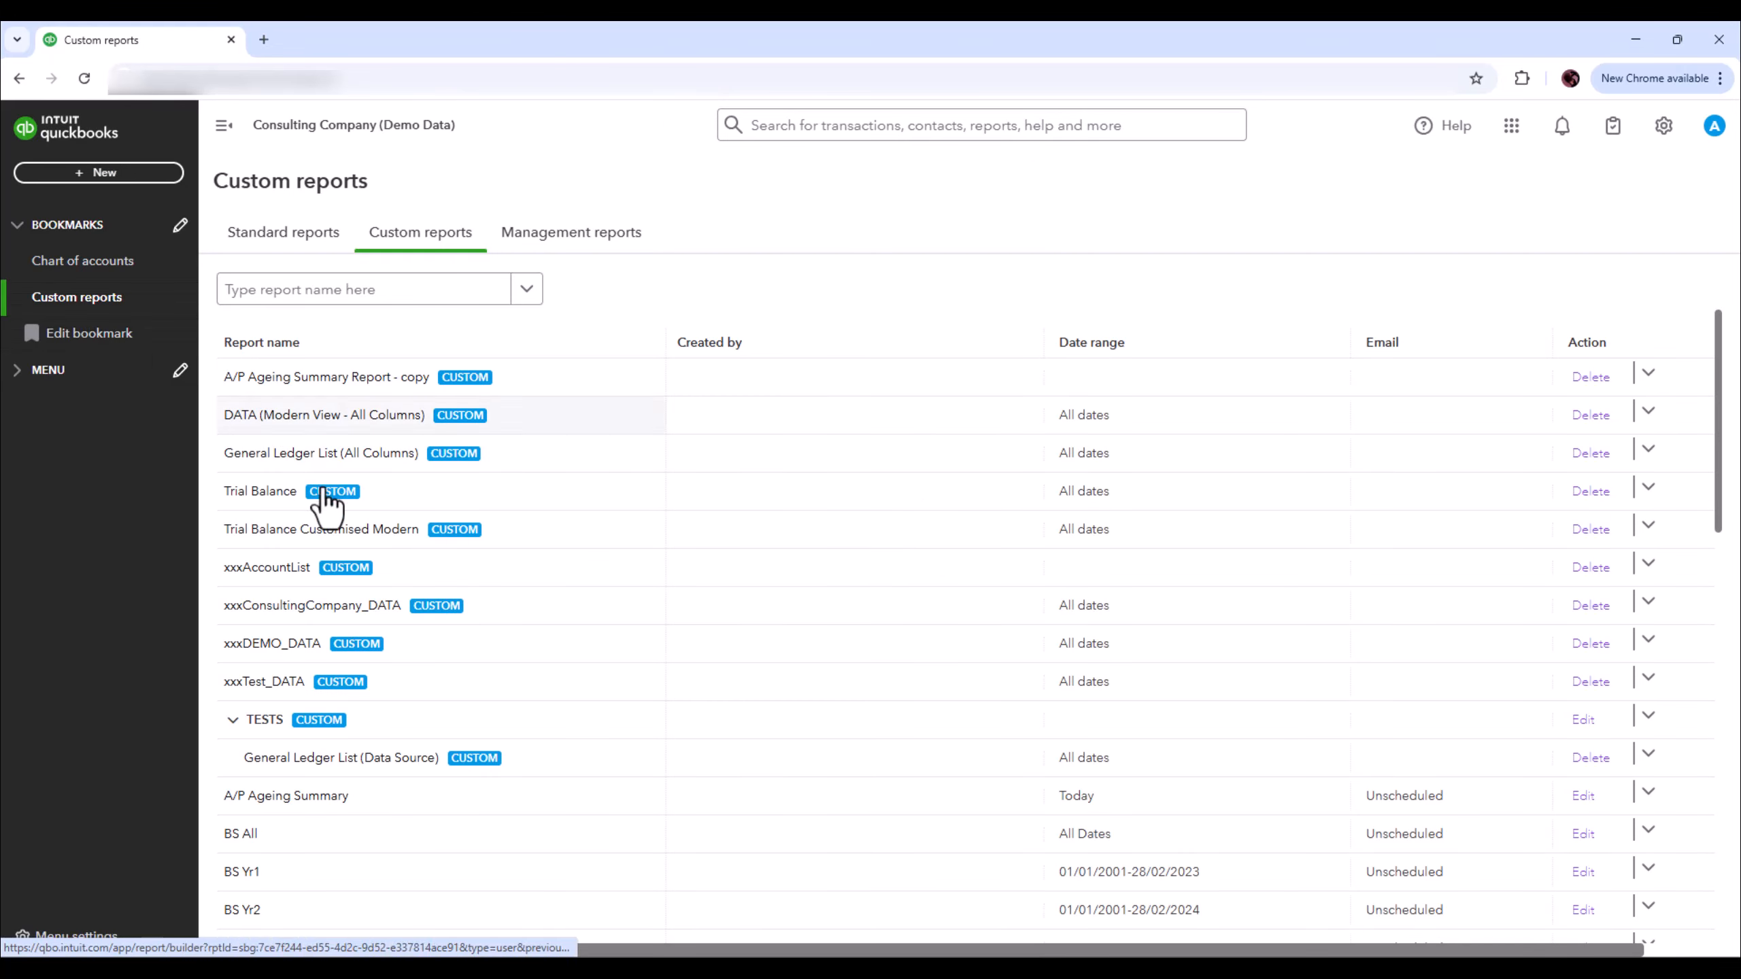
click(346, 606)
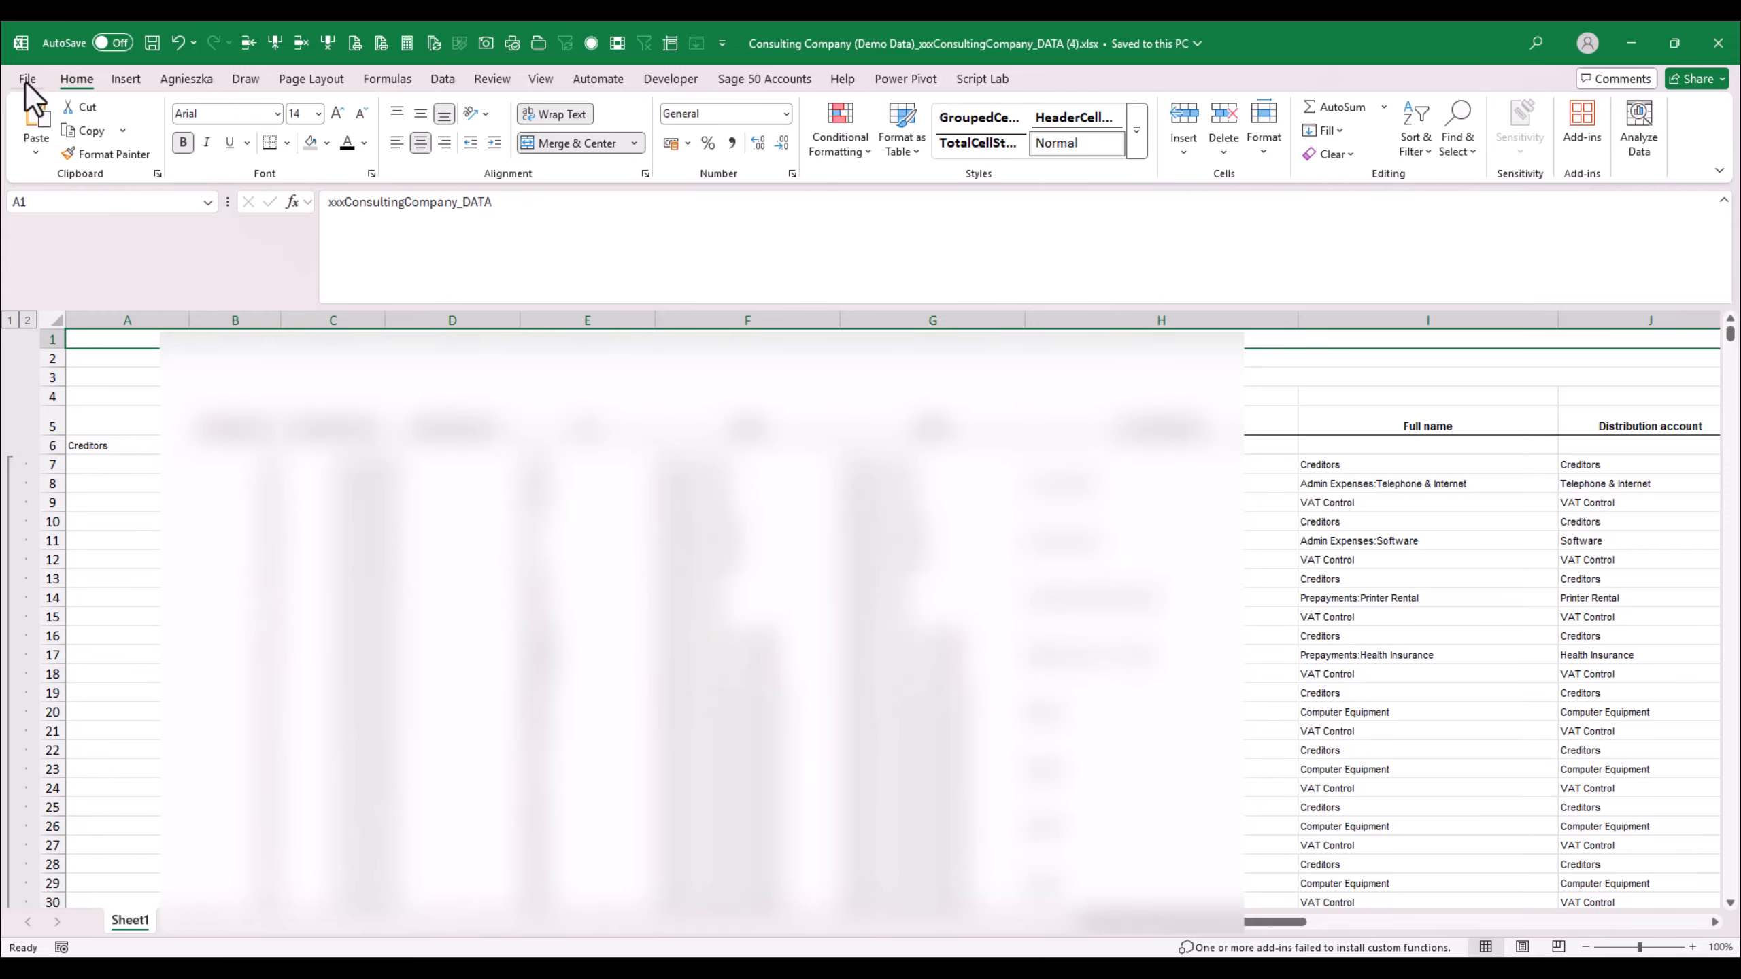
click(27, 80)
click(52, 358)
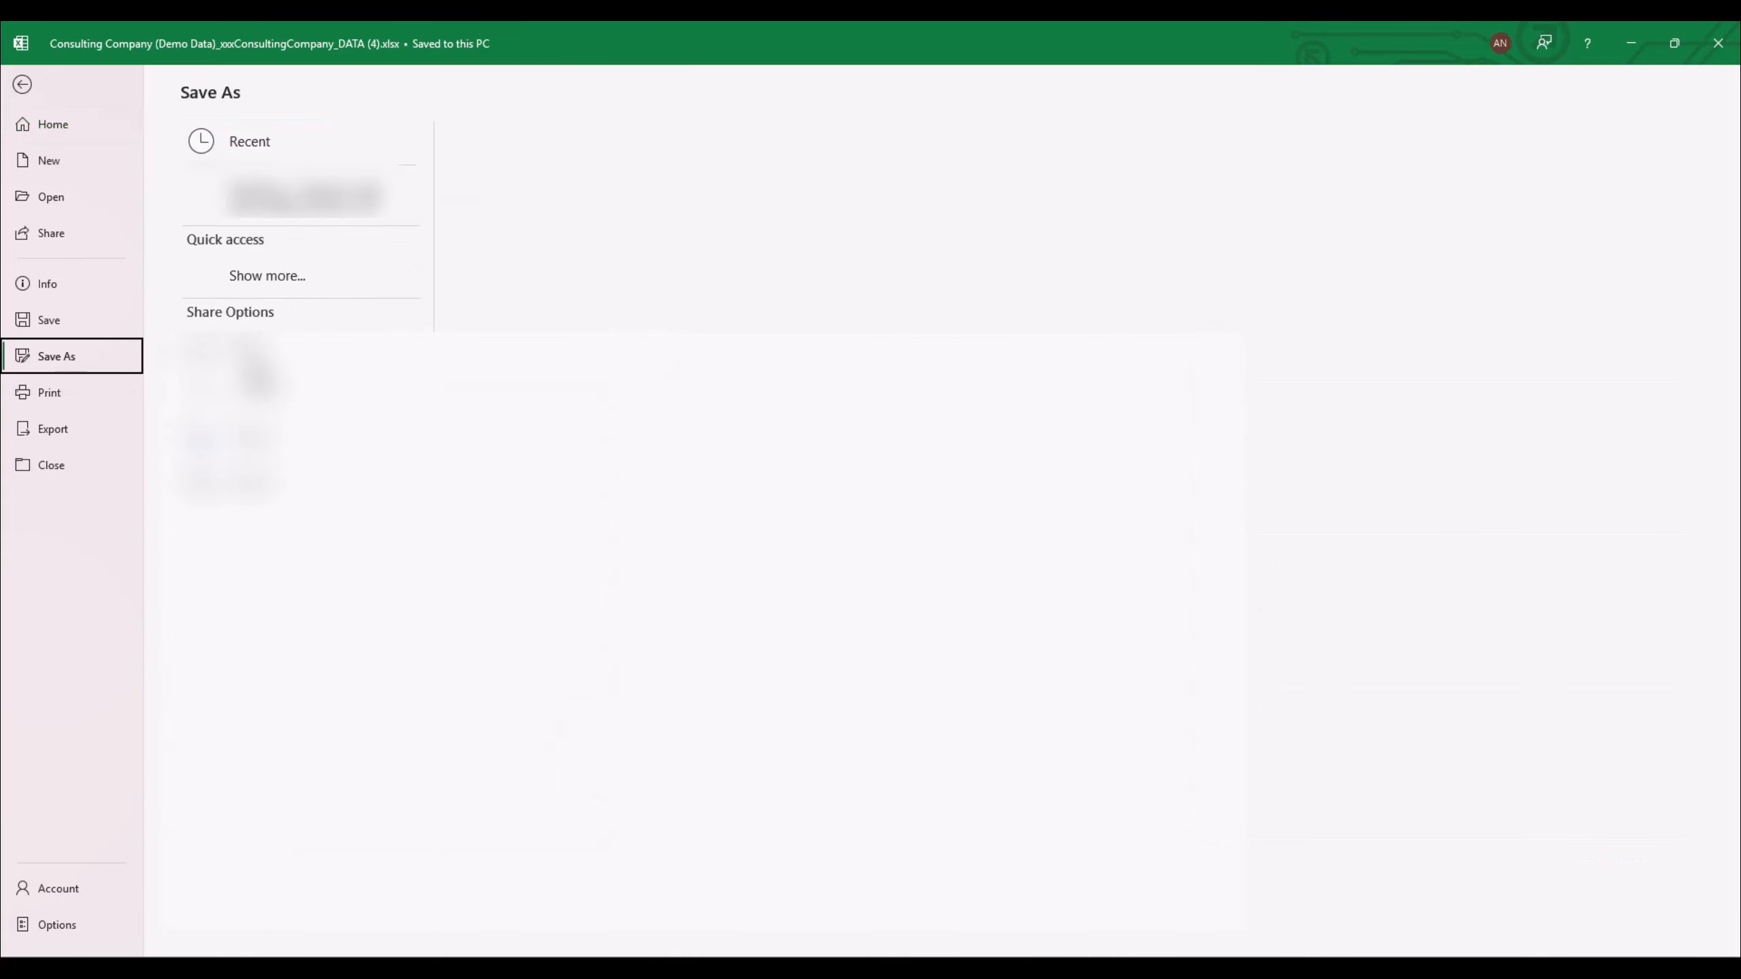
click(281, 195)
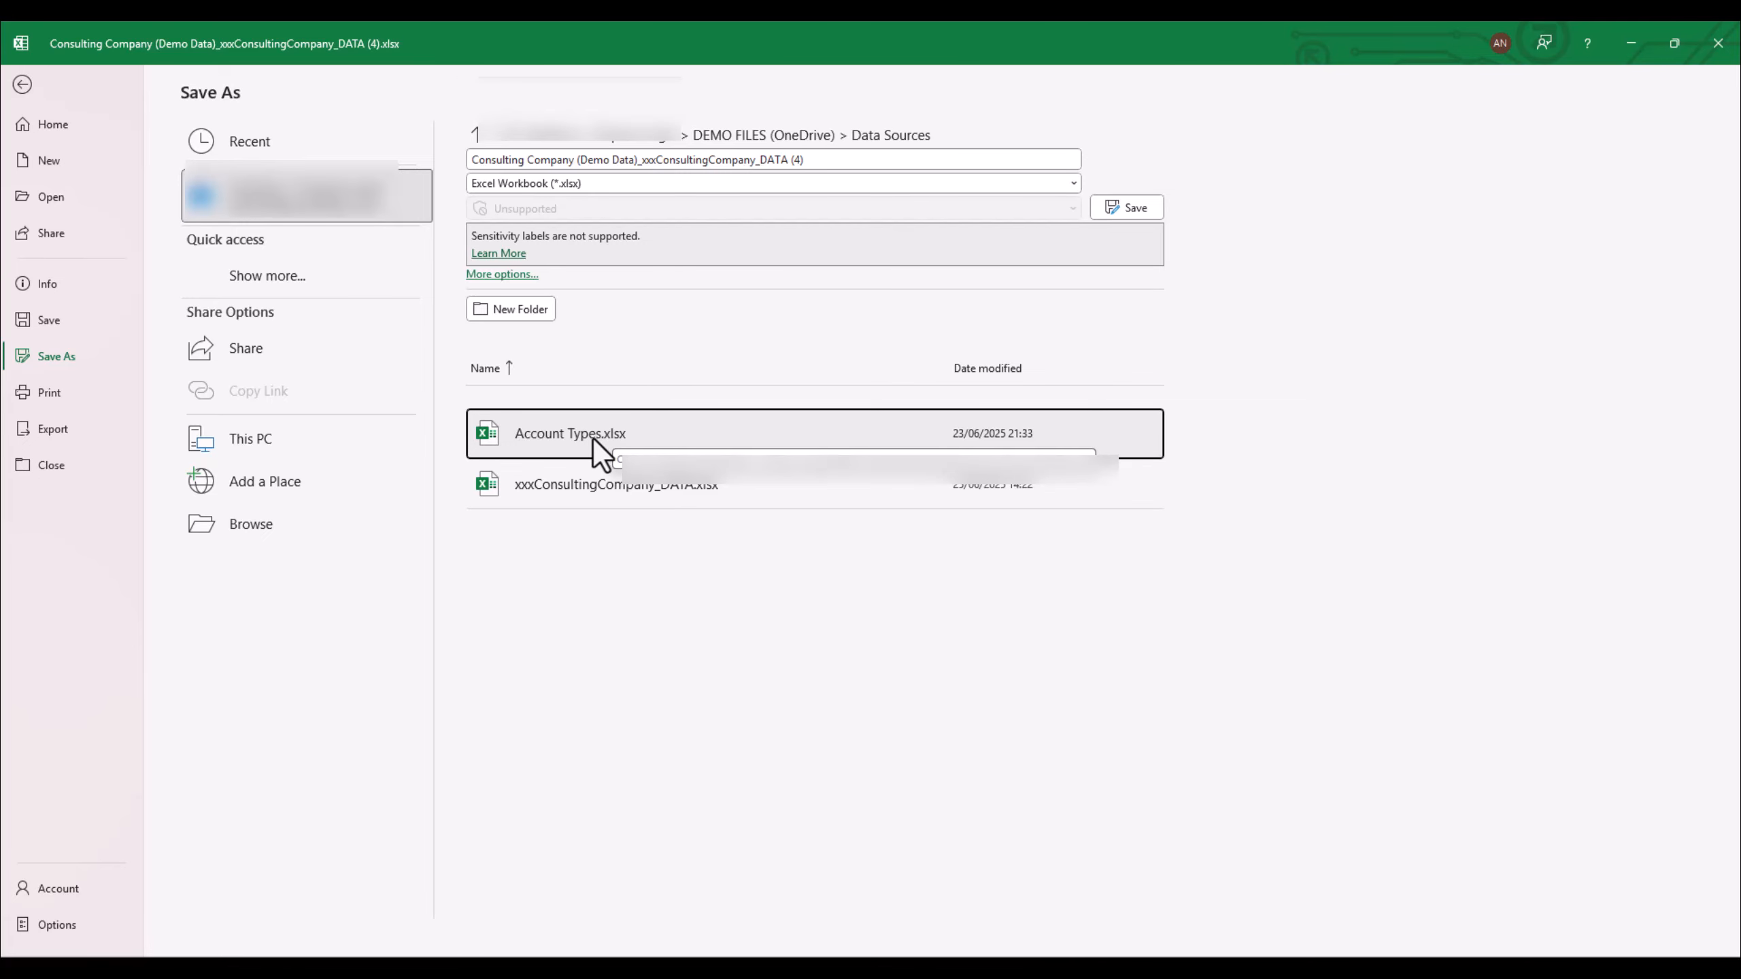
click(587, 438)
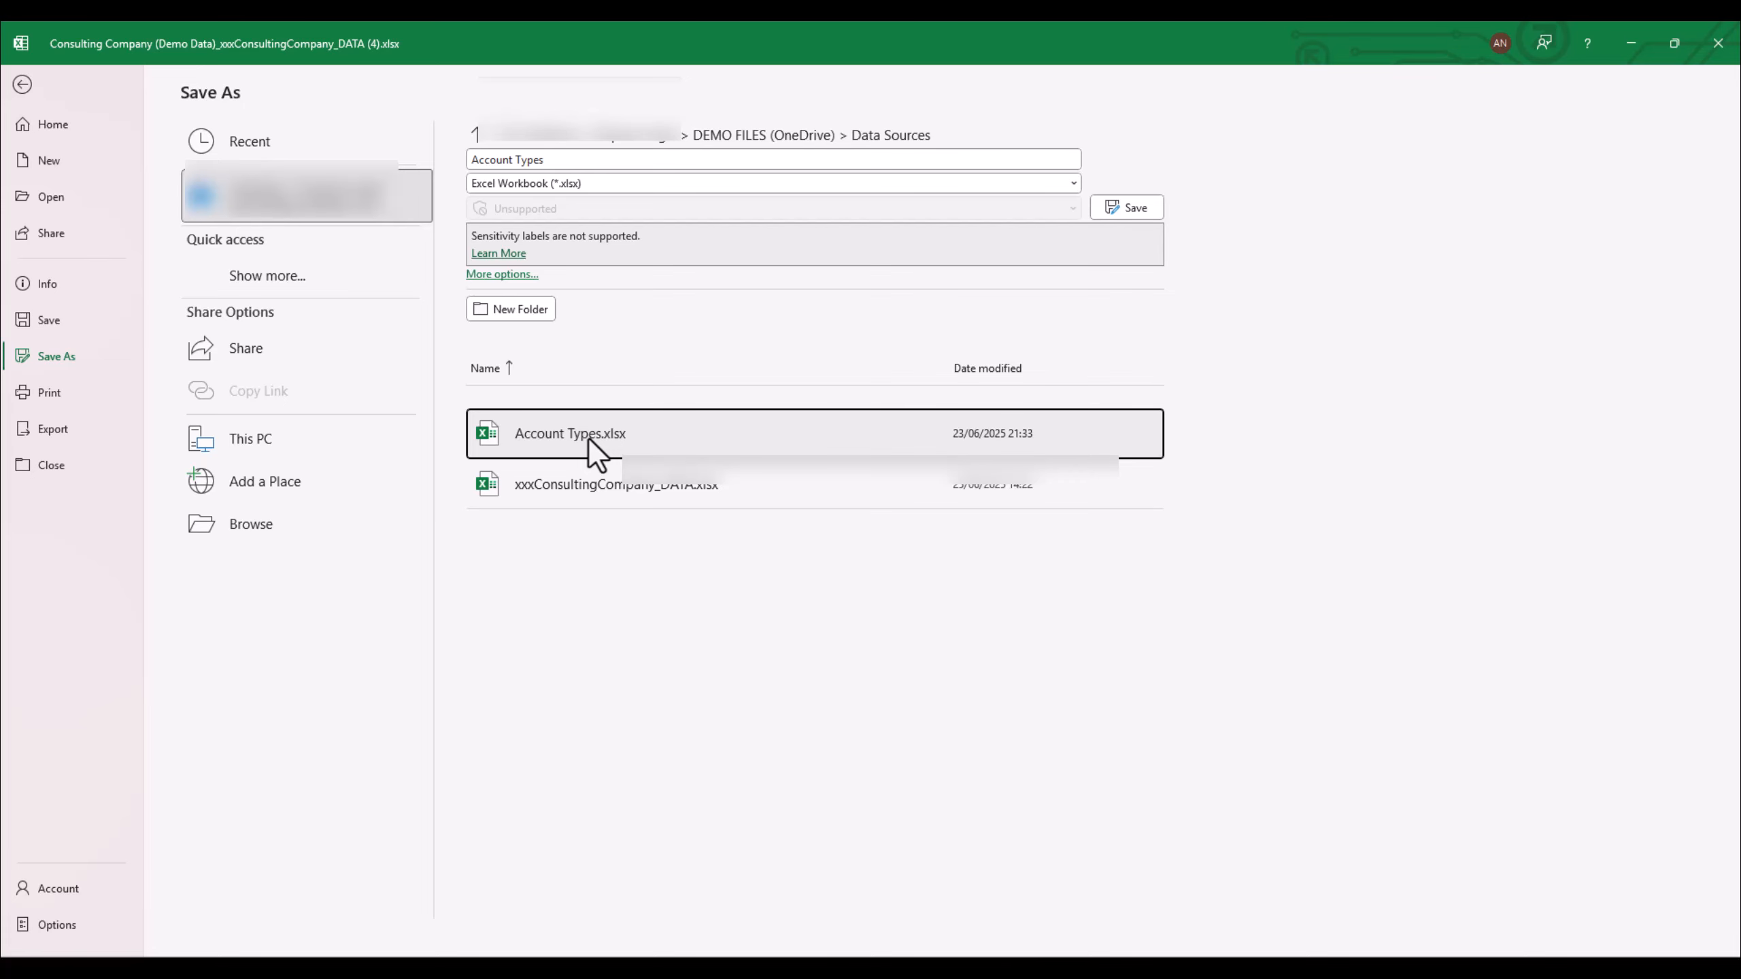
click(583, 485)
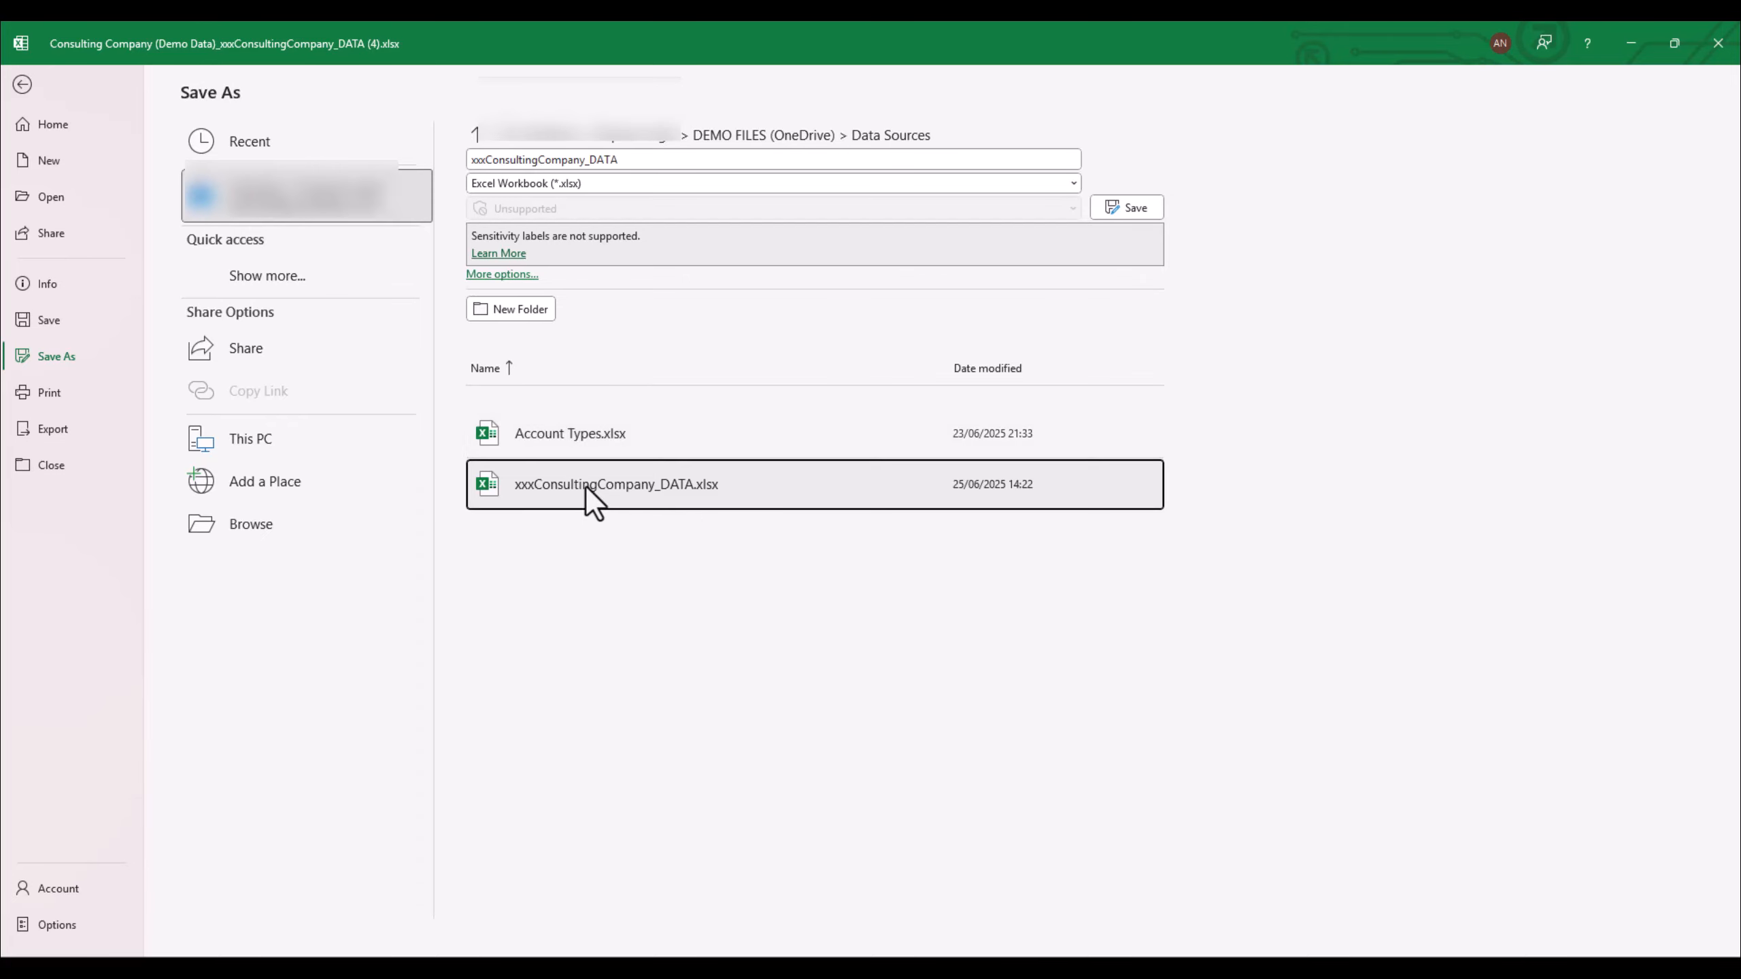
click(1114, 213)
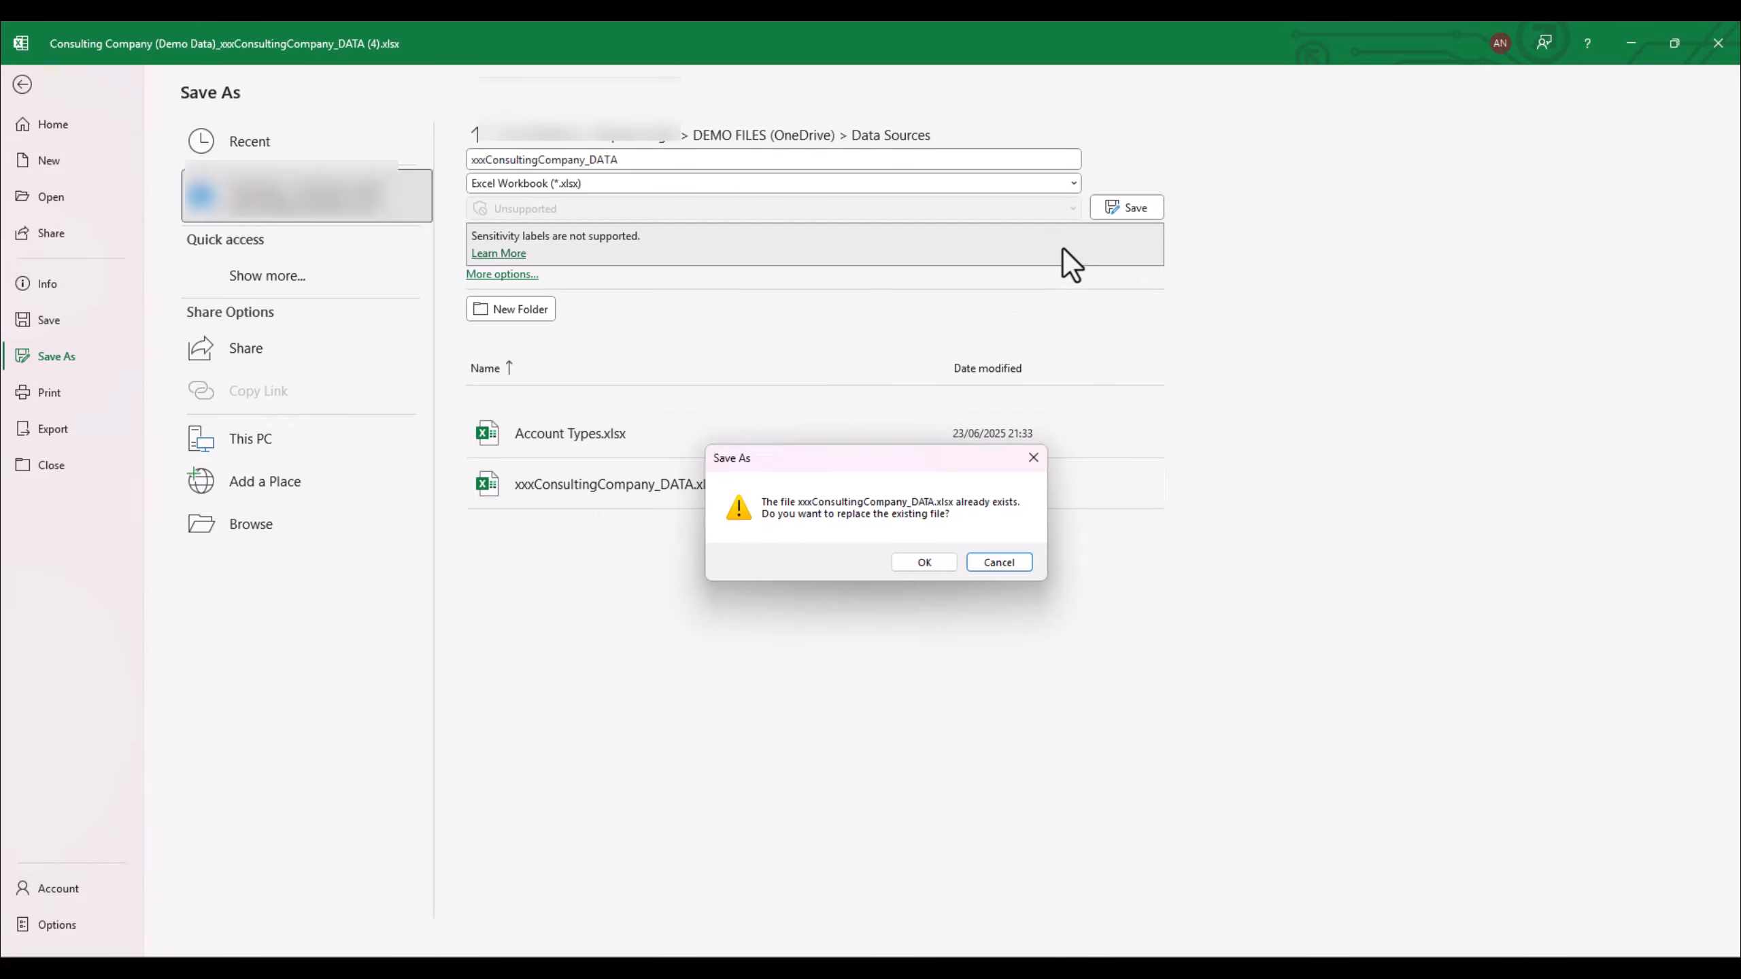
click(923, 562)
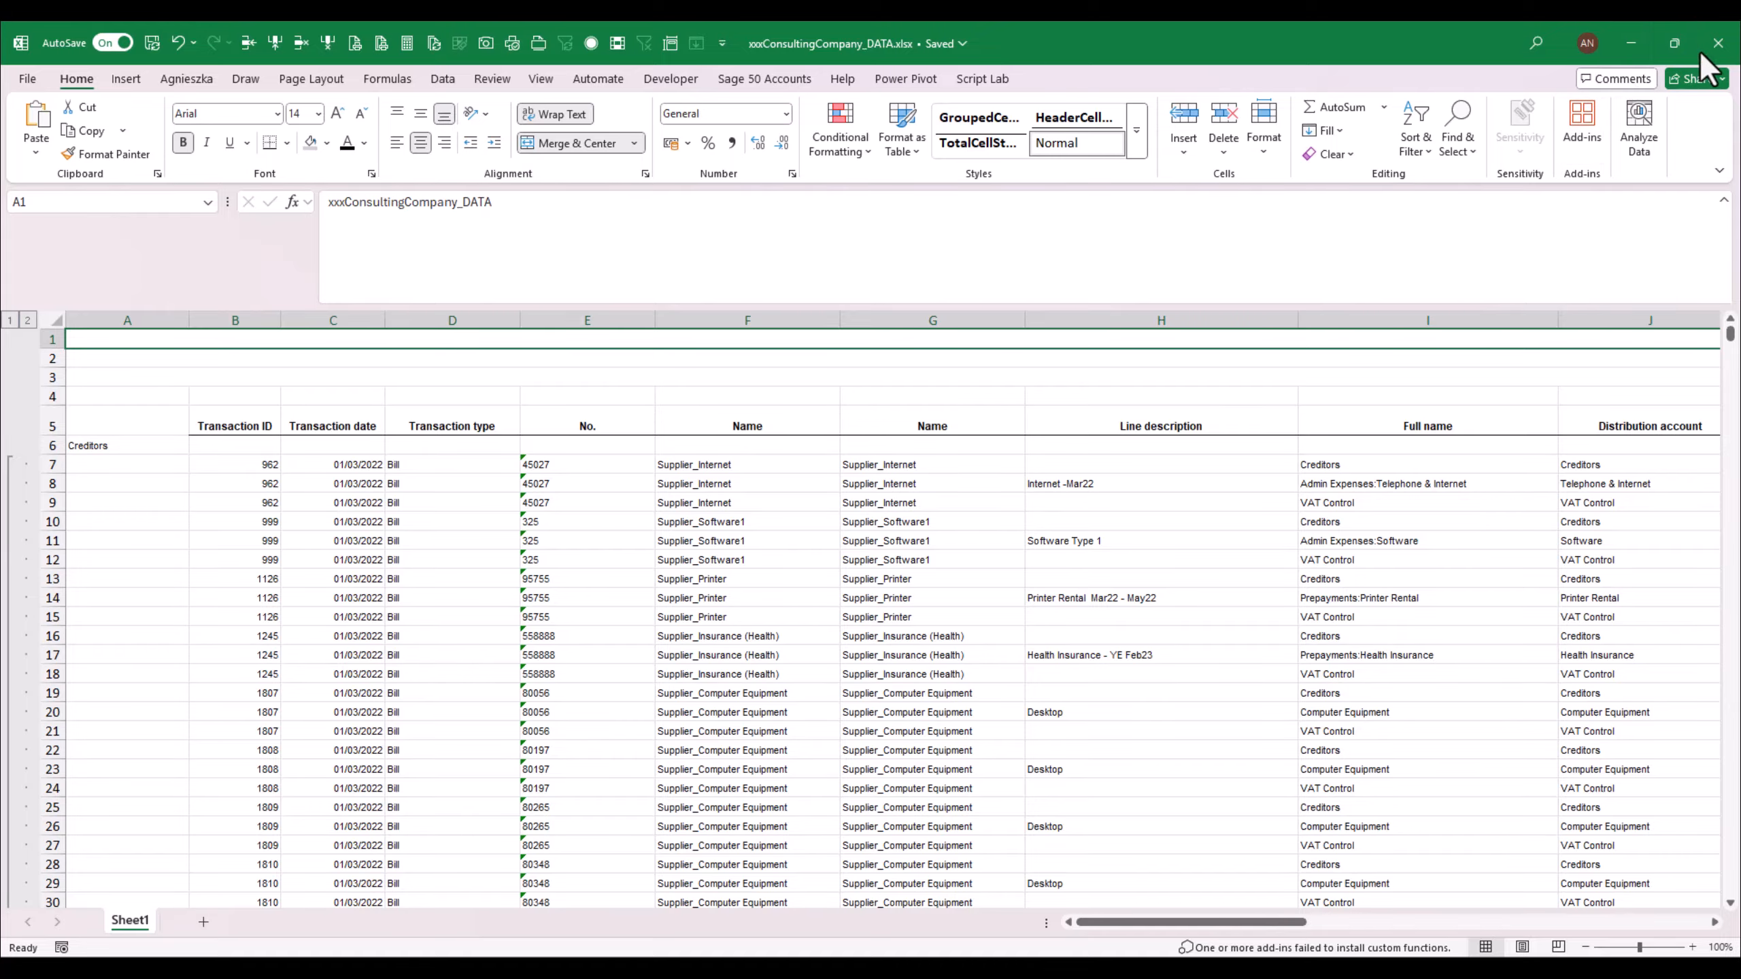
click(1717, 42)
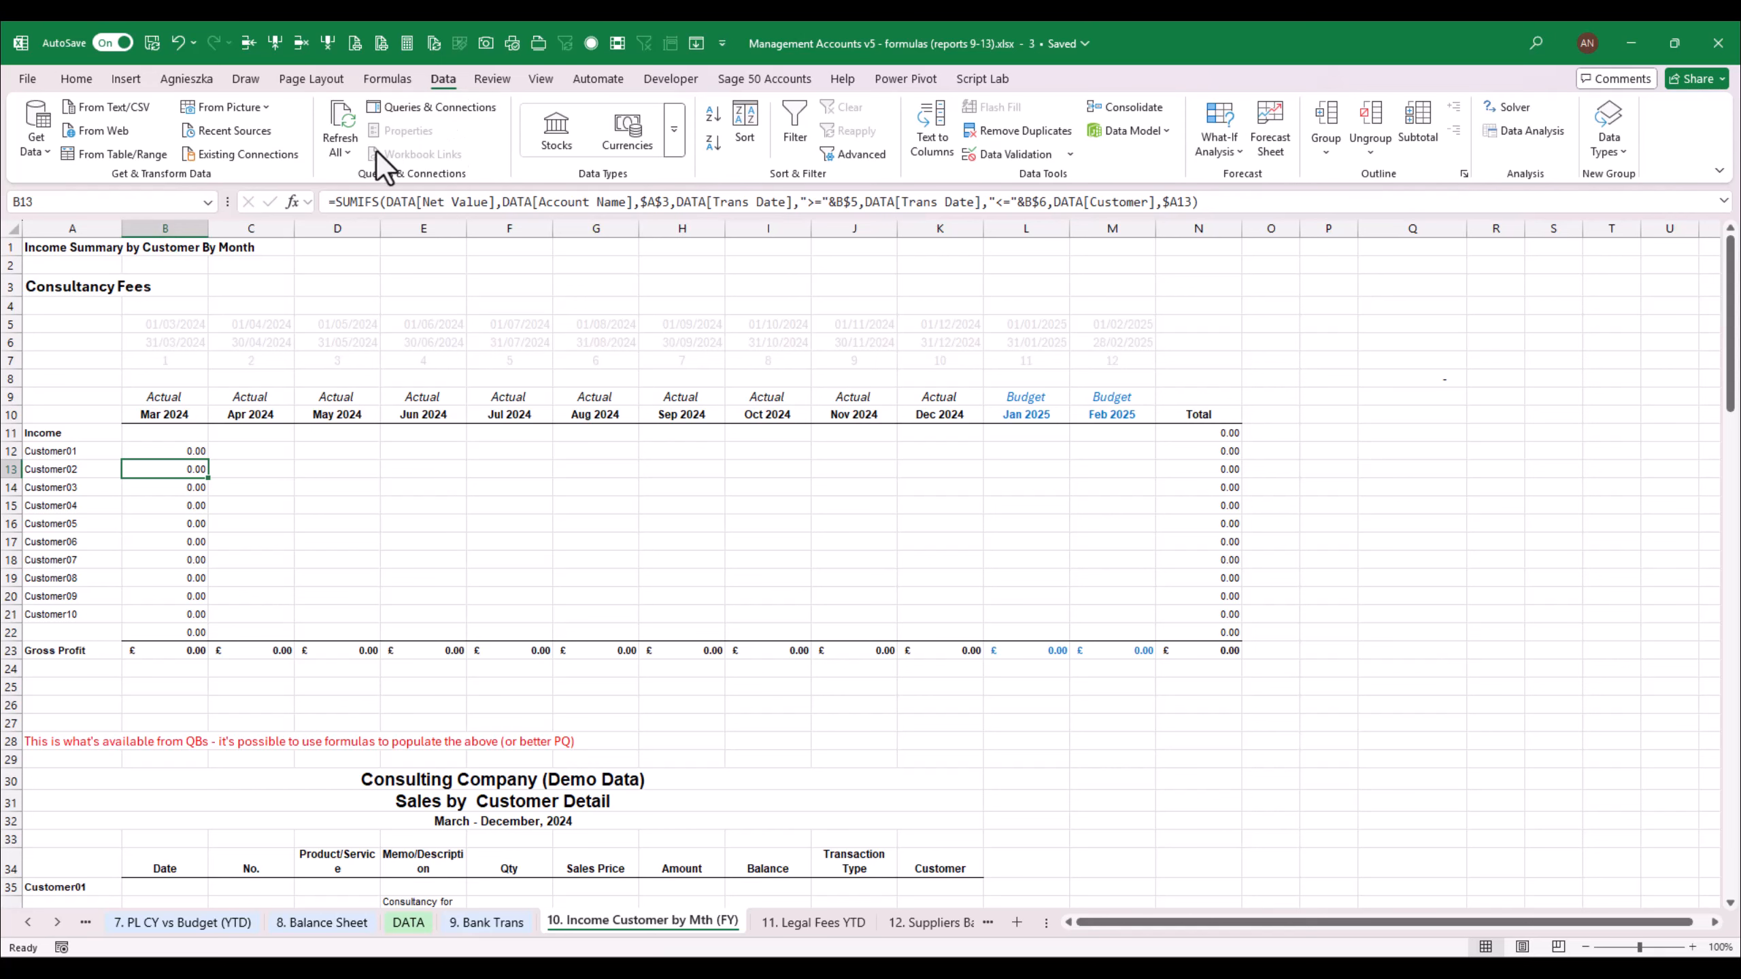
Refresh all data in the management accounts workbook and check Customer05's March 2024 formula on the income summary sheet
click(170, 522)
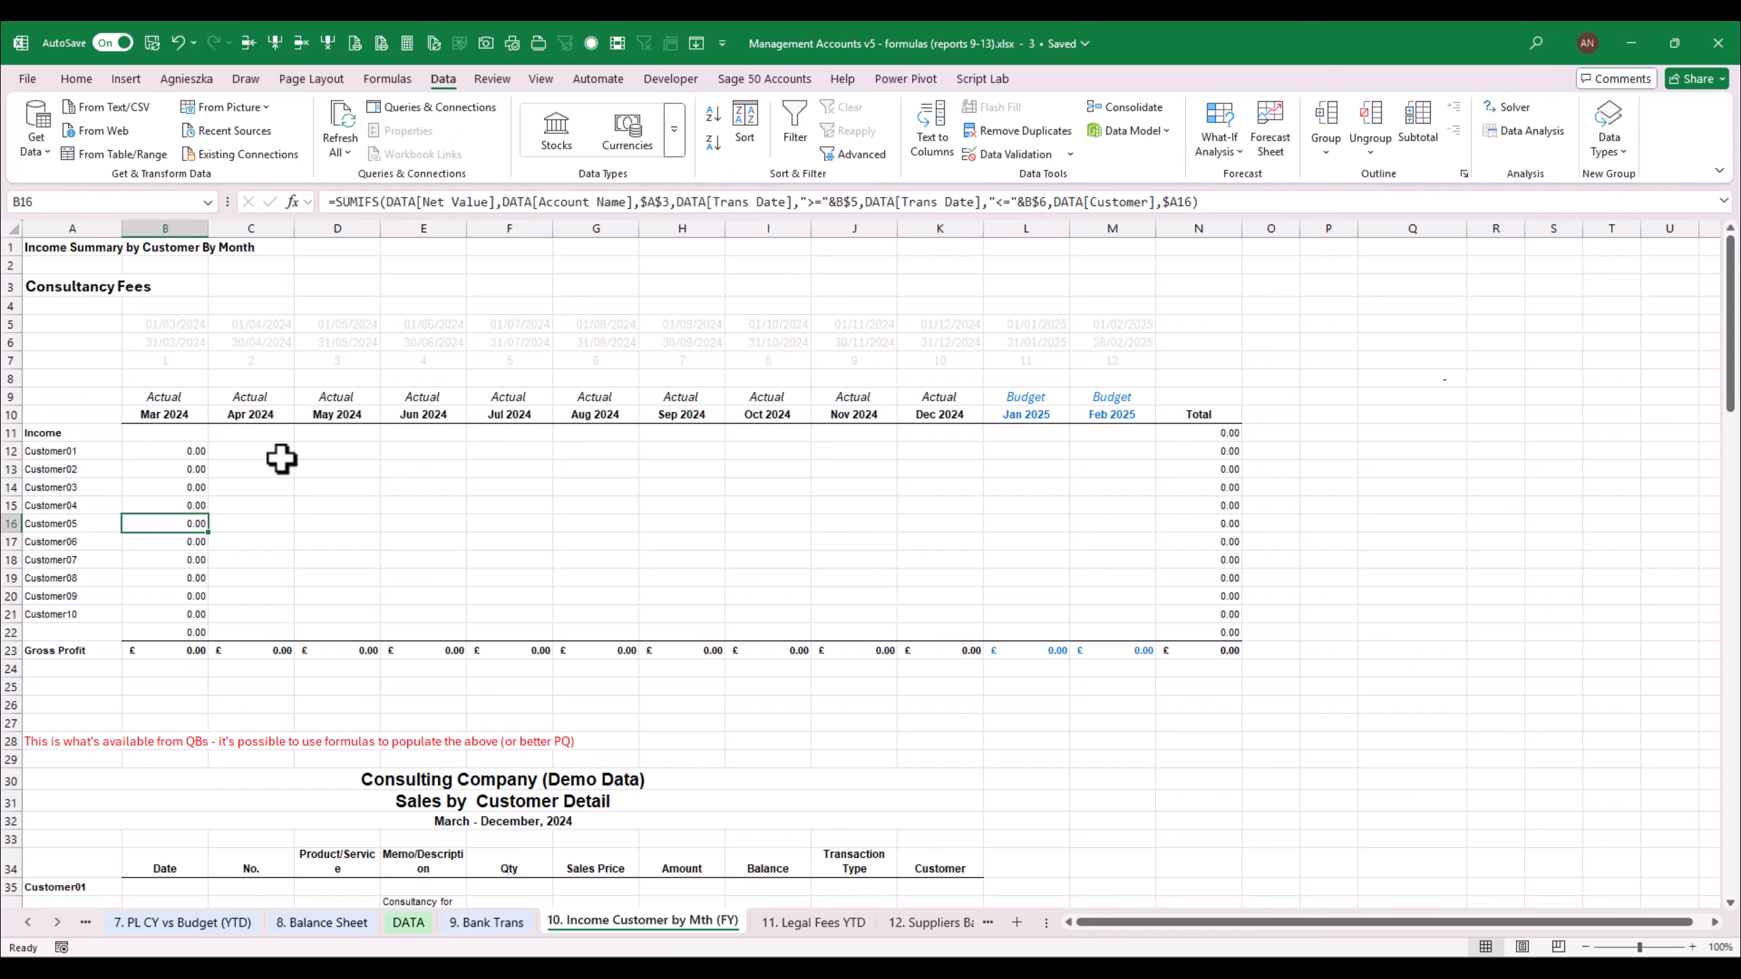
click(348, 158)
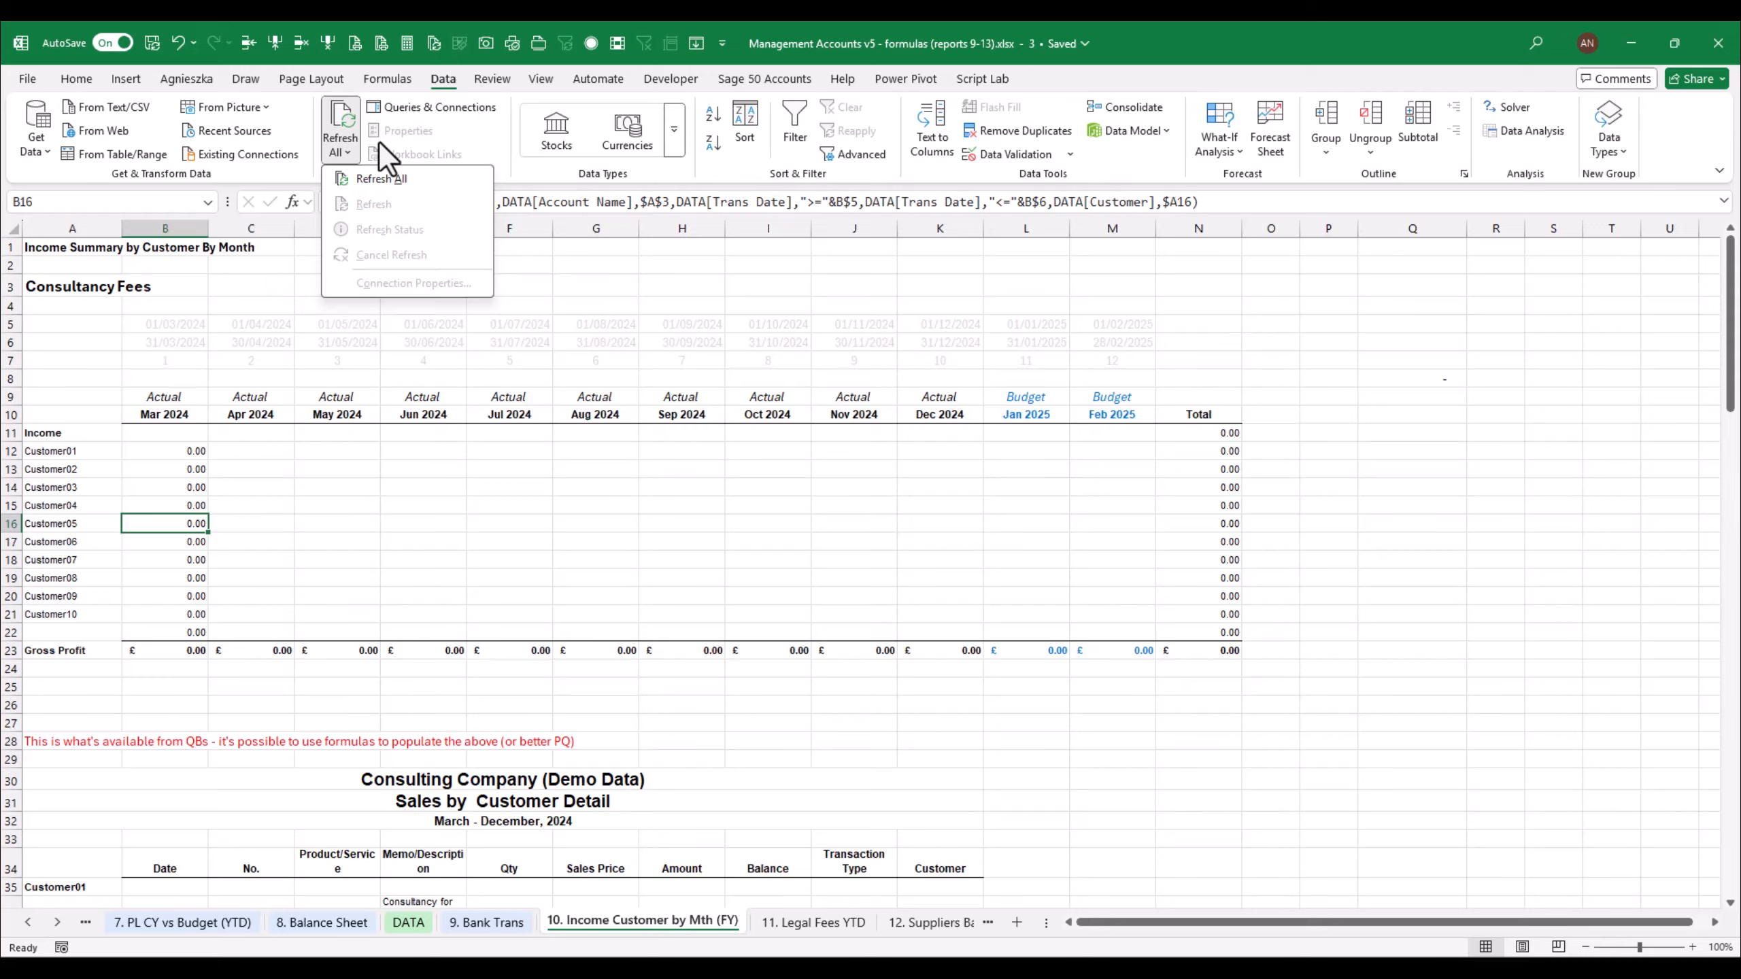
click(364, 179)
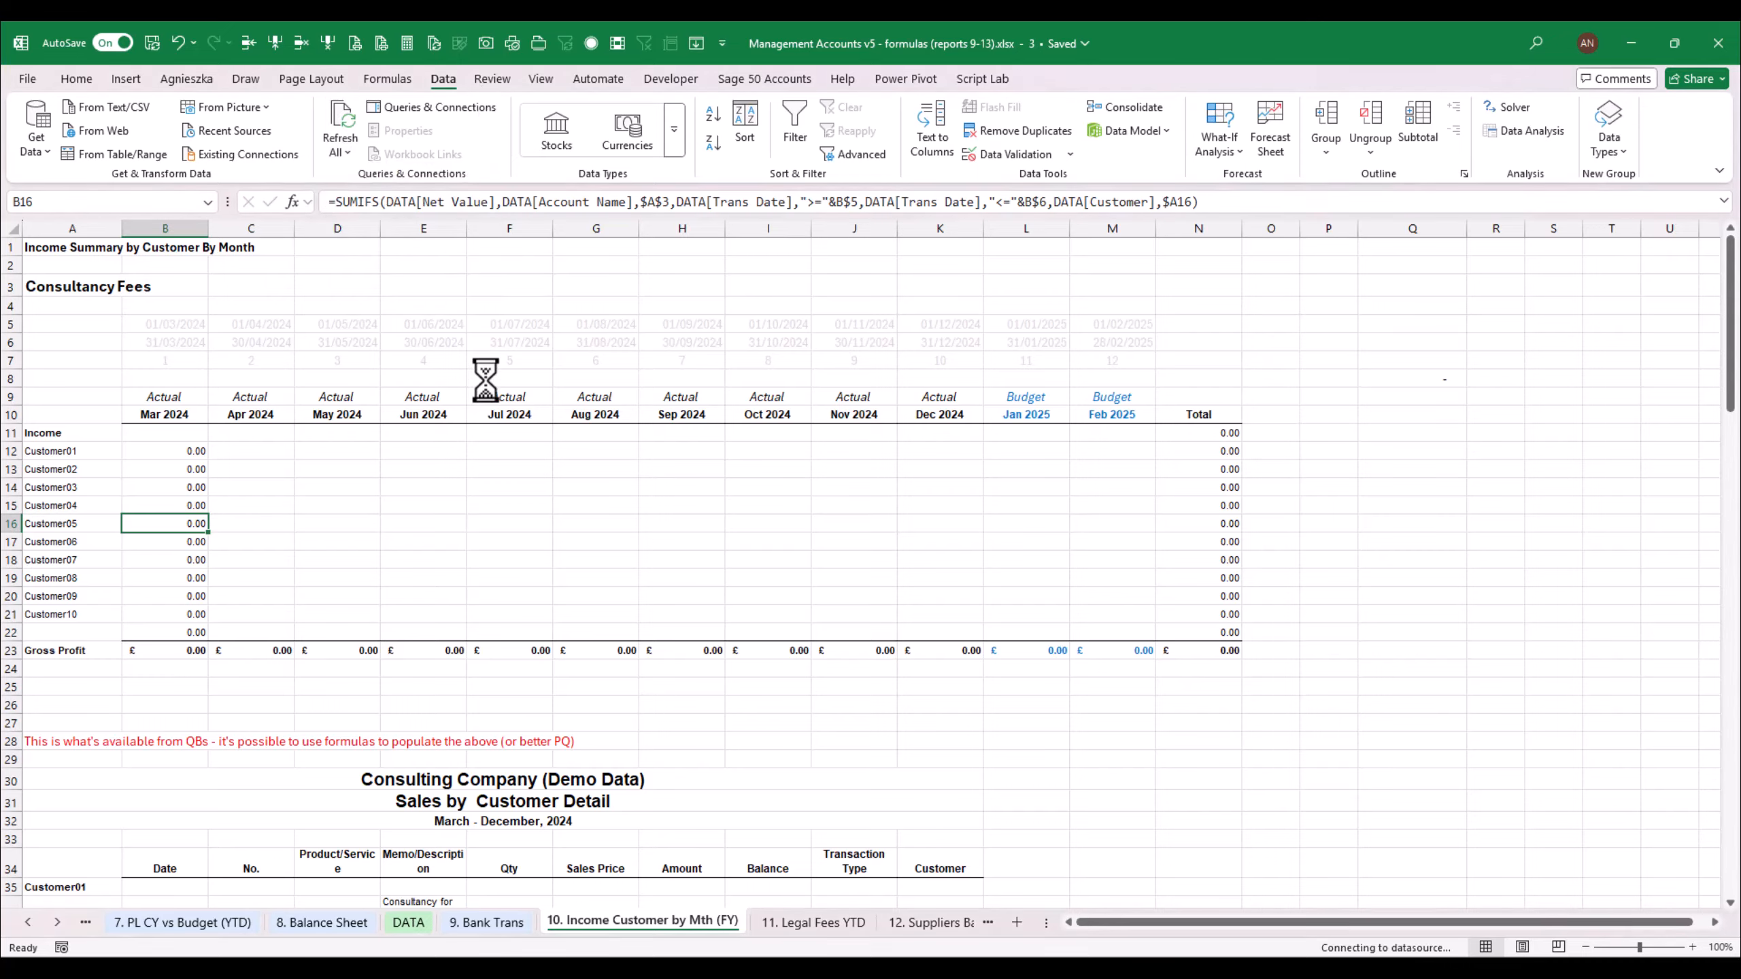
click(170, 510)
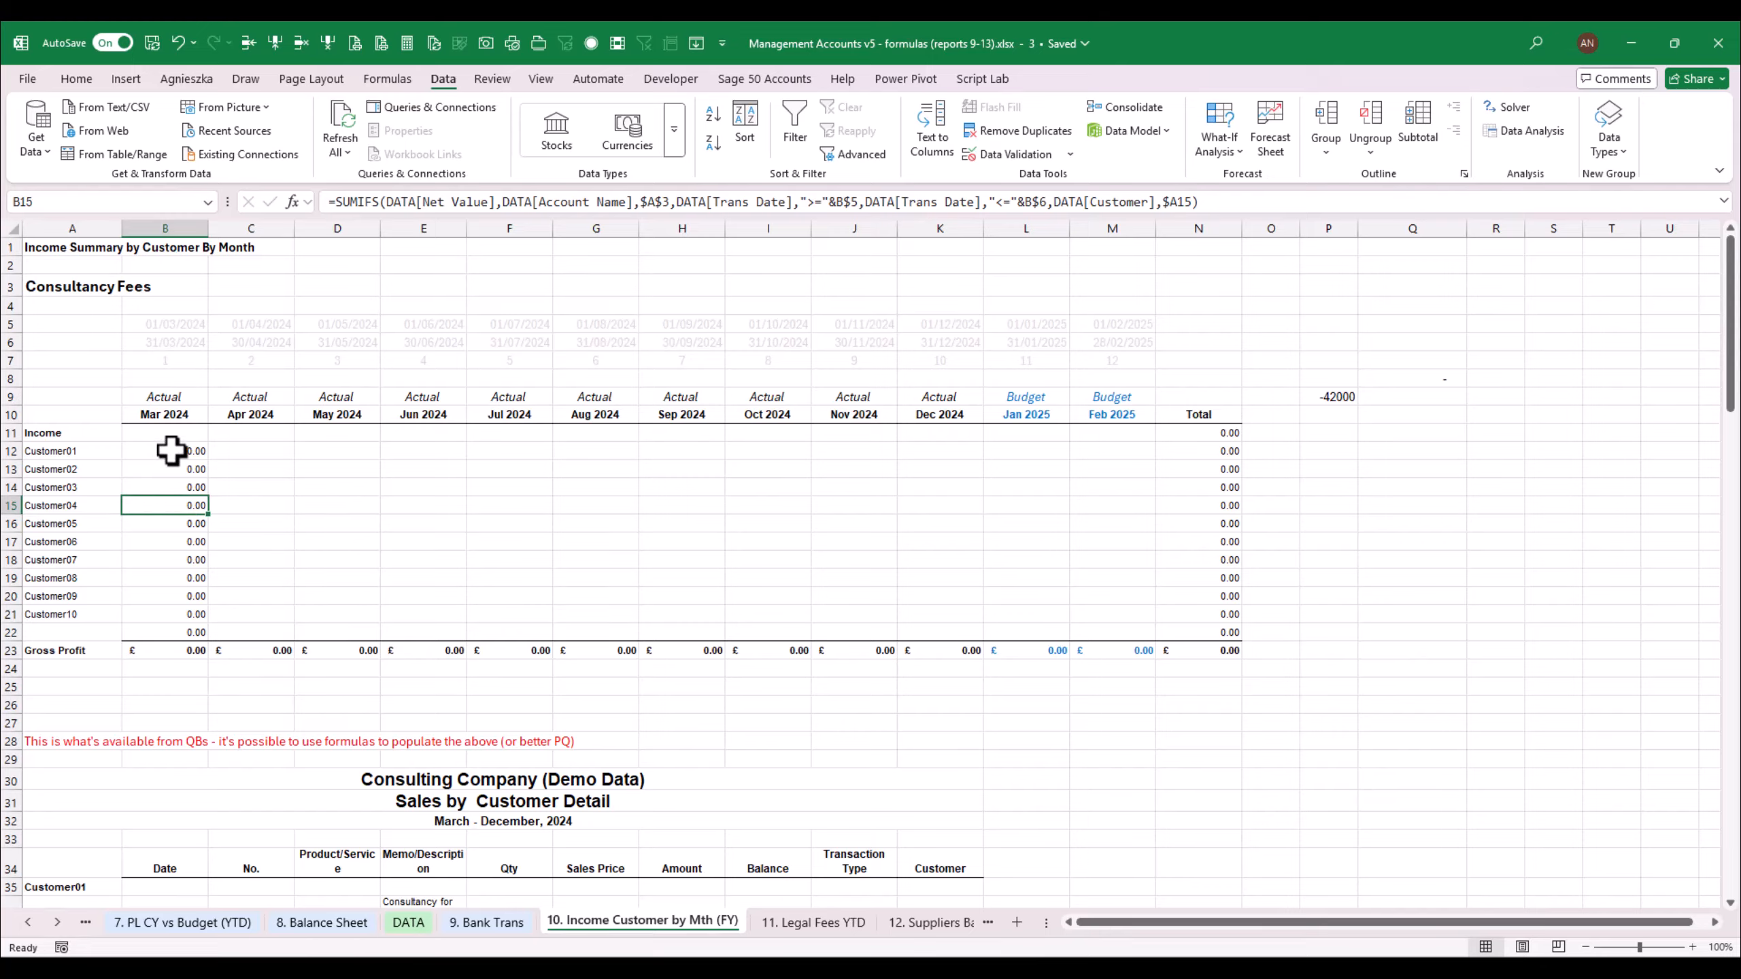
click(69, 522)
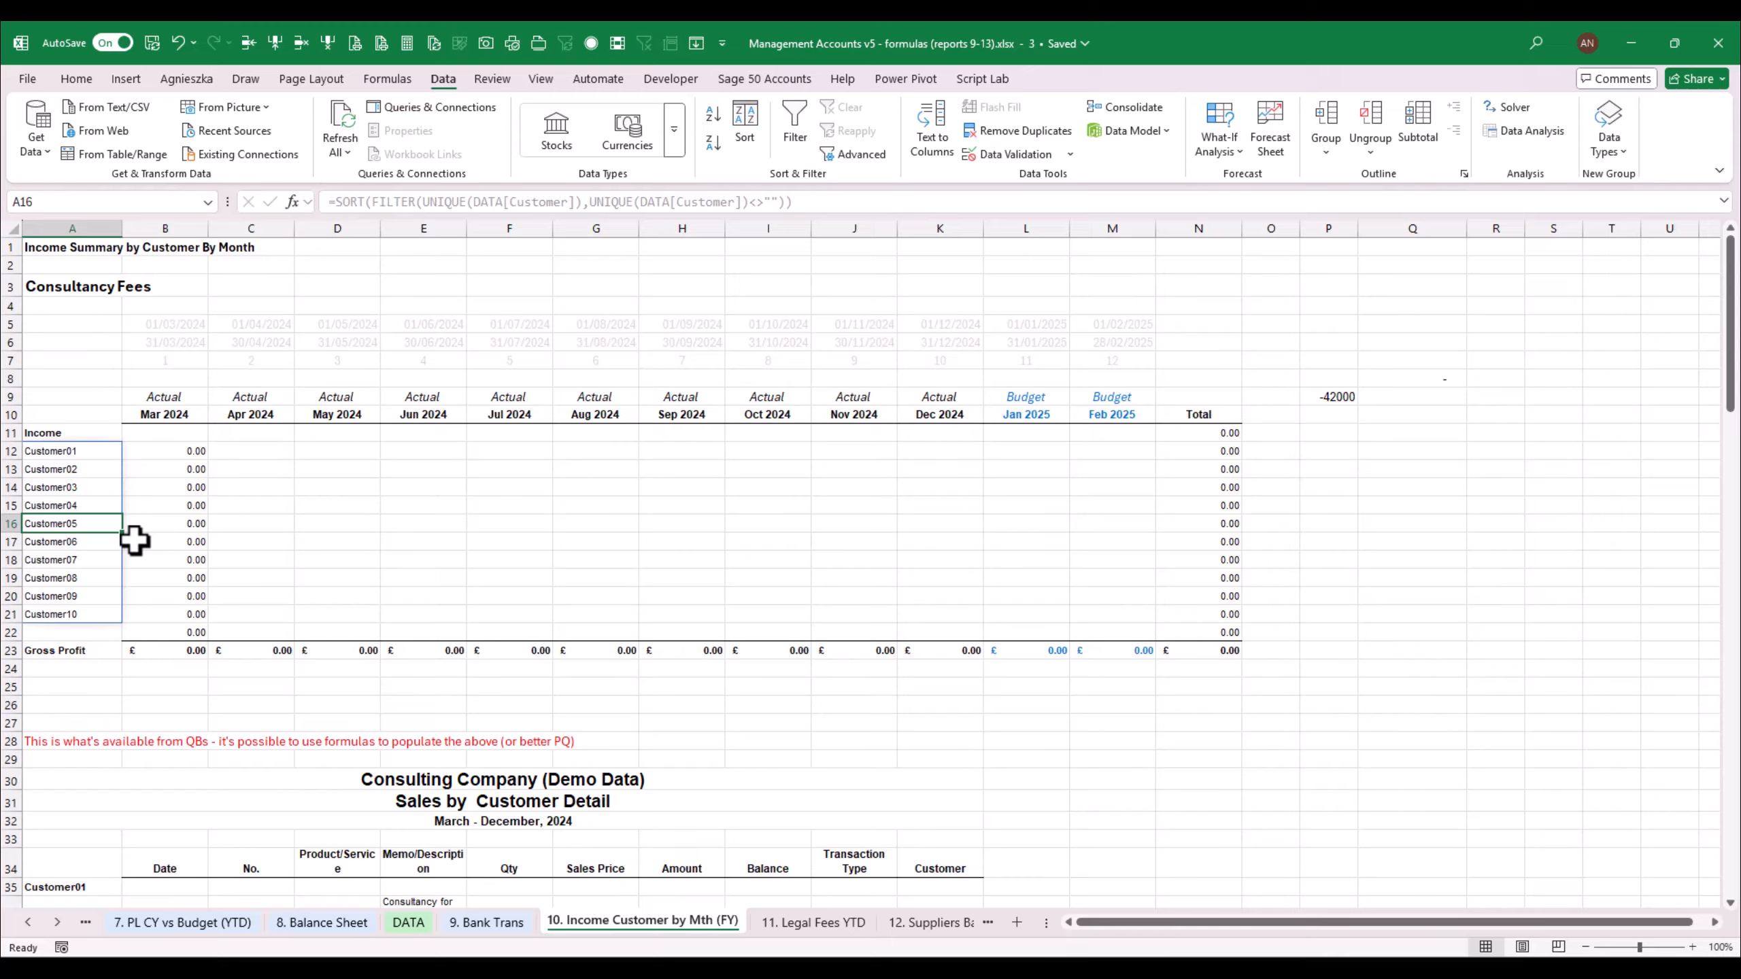
click(193, 525)
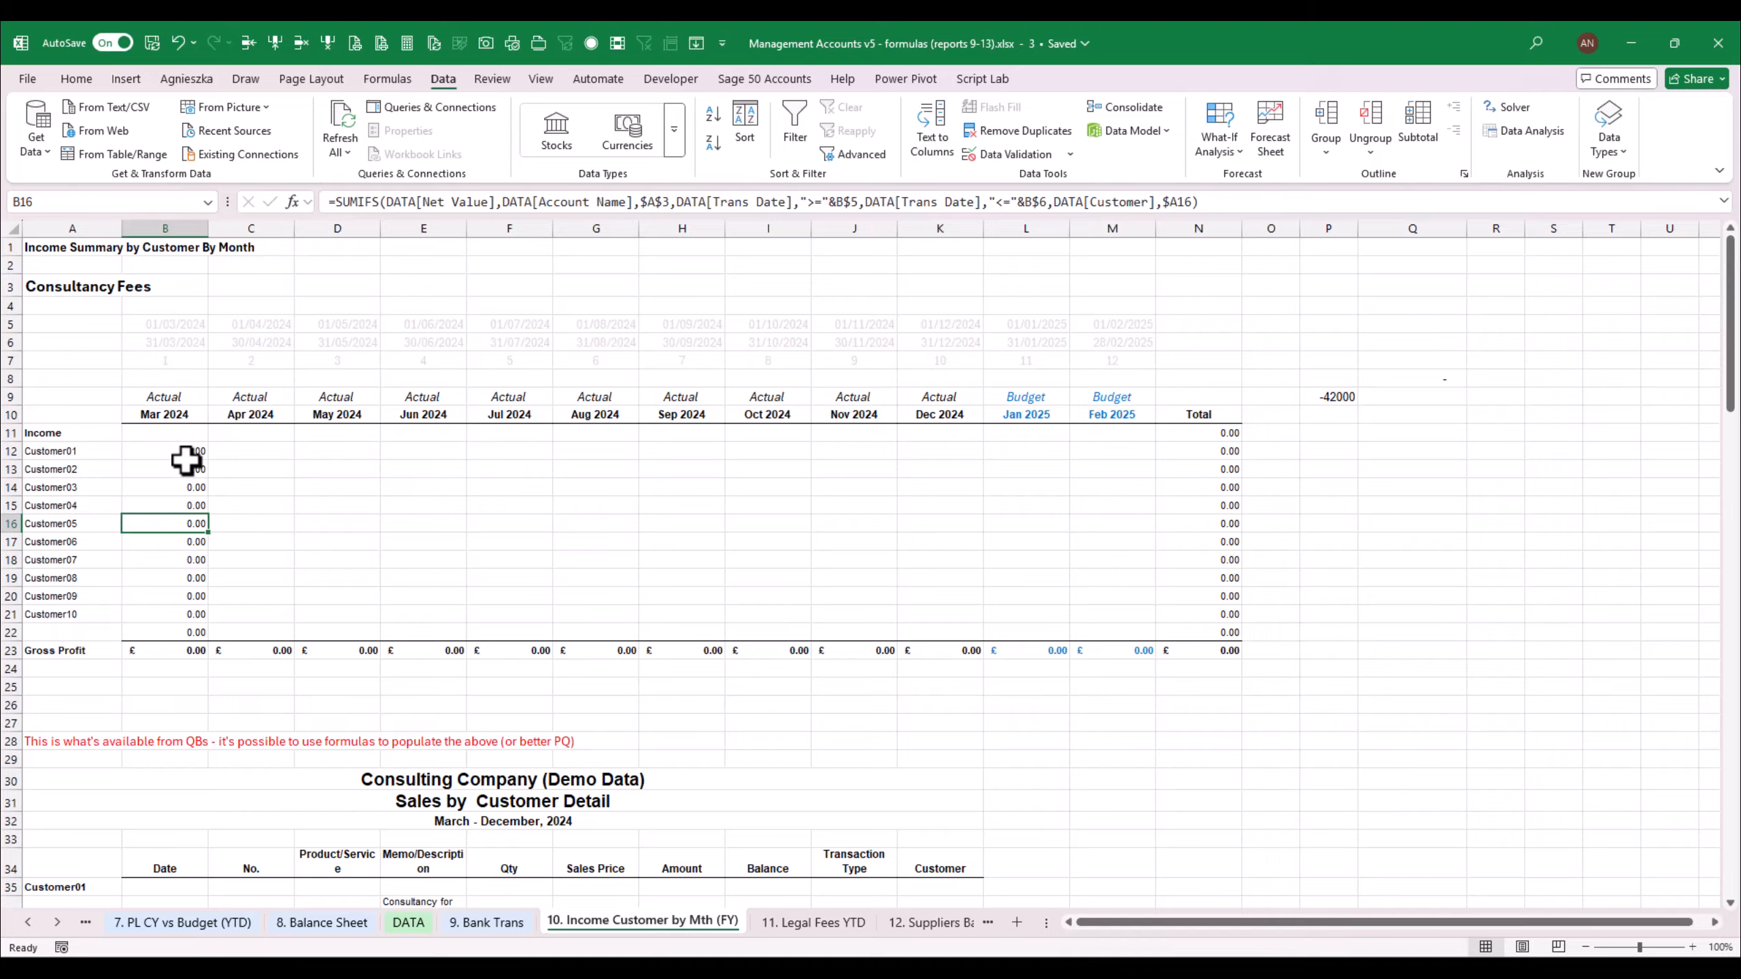
Copy the March 2024 customer formulas in B12:B22 across the April to December 2024 columns, C12:K22
drag(178, 451, 160, 631)
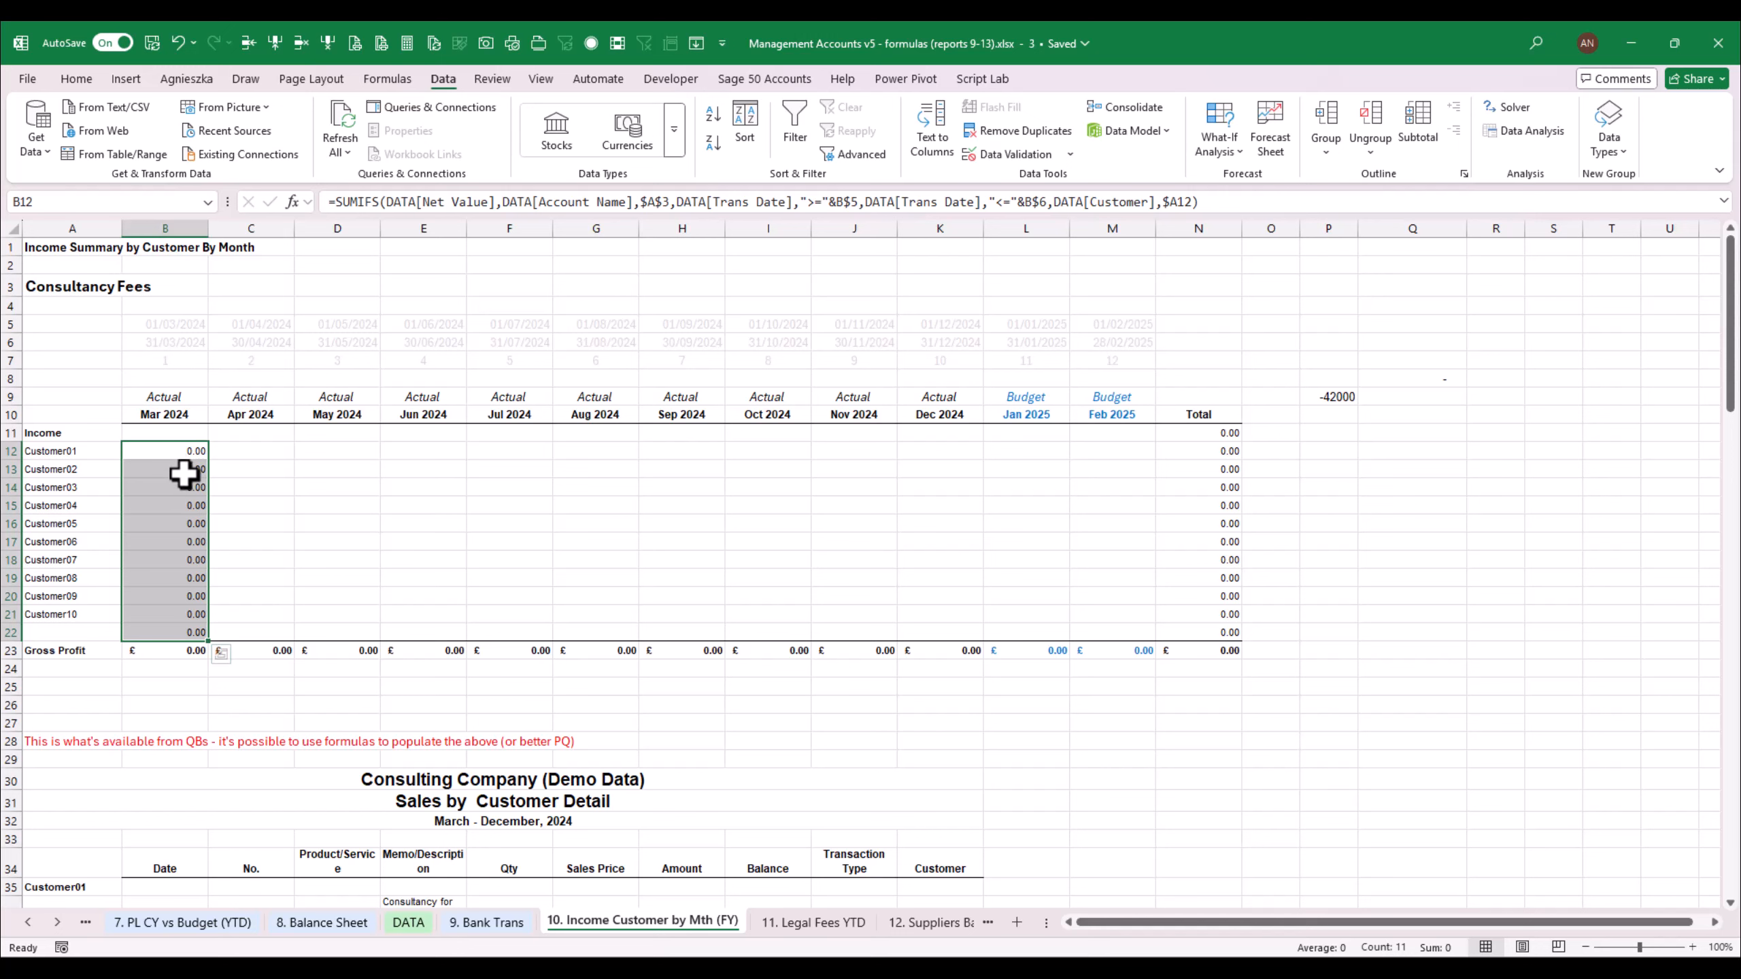
key(ctrl+c)
drag(249, 451, 965, 447)
key(ctrl+v)
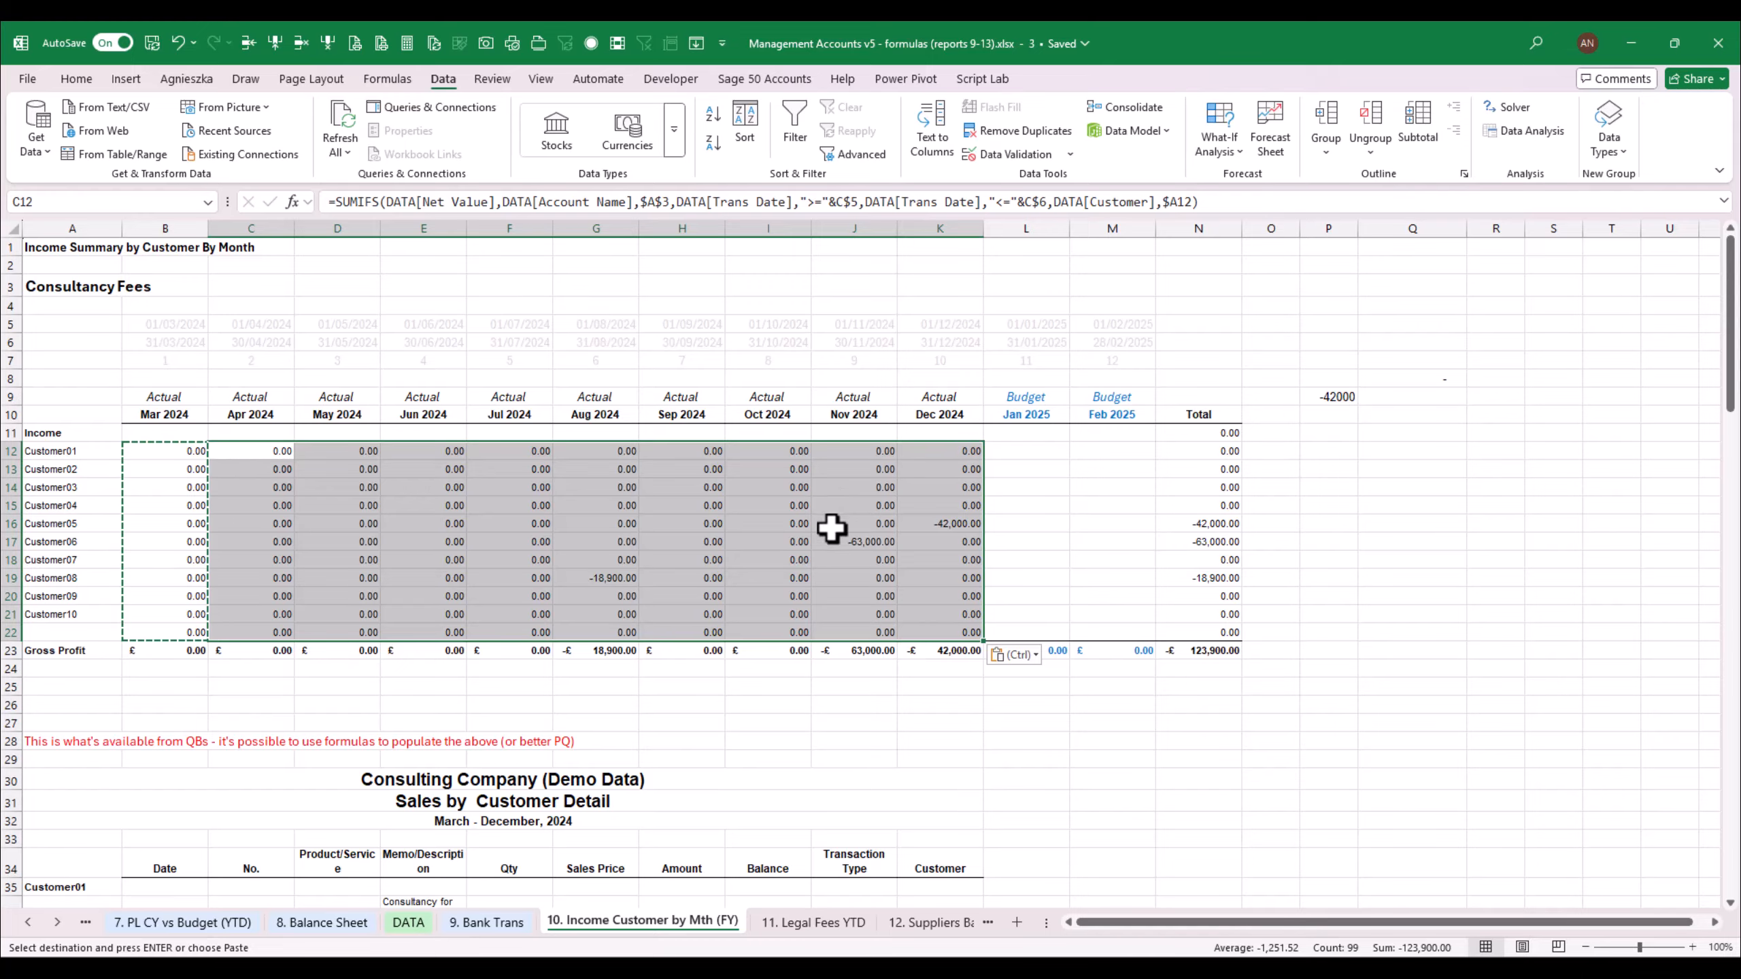
Compare Customer05's December 2024 figure in K16 with the amount and Customer field of the Def05 Inc Dec24 row on the DATA sheet
click(843, 528)
click(927, 523)
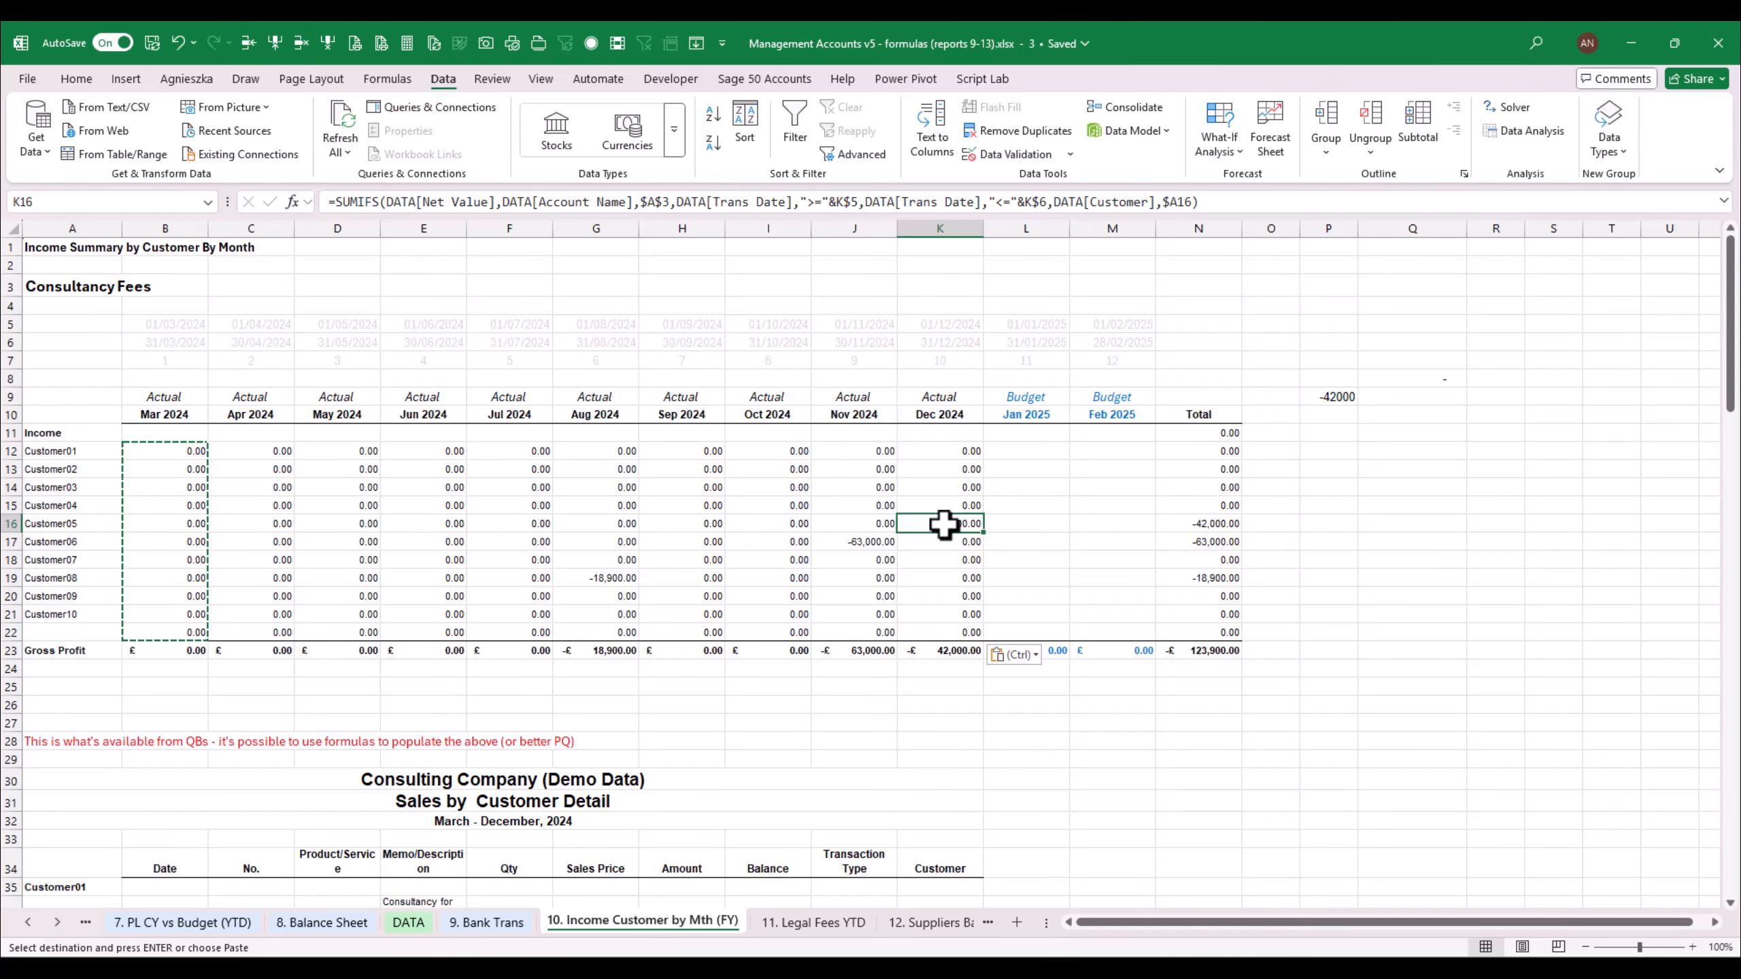
click(408, 922)
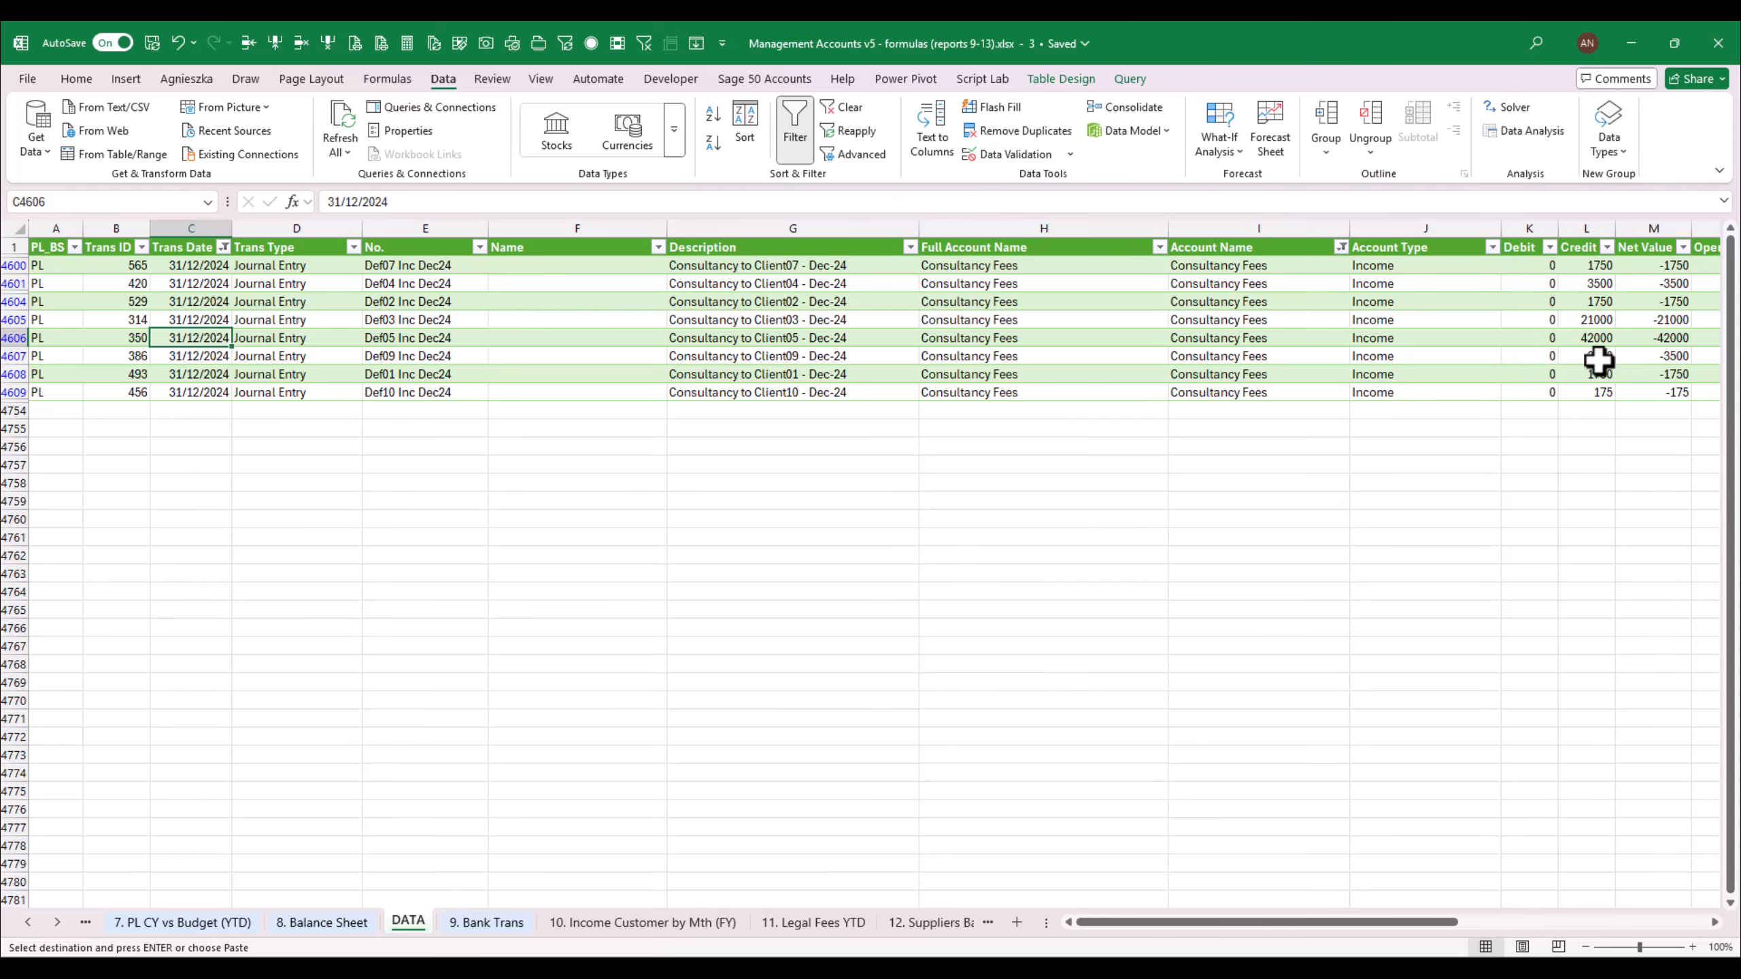
drag(1325, 922, 1442, 922)
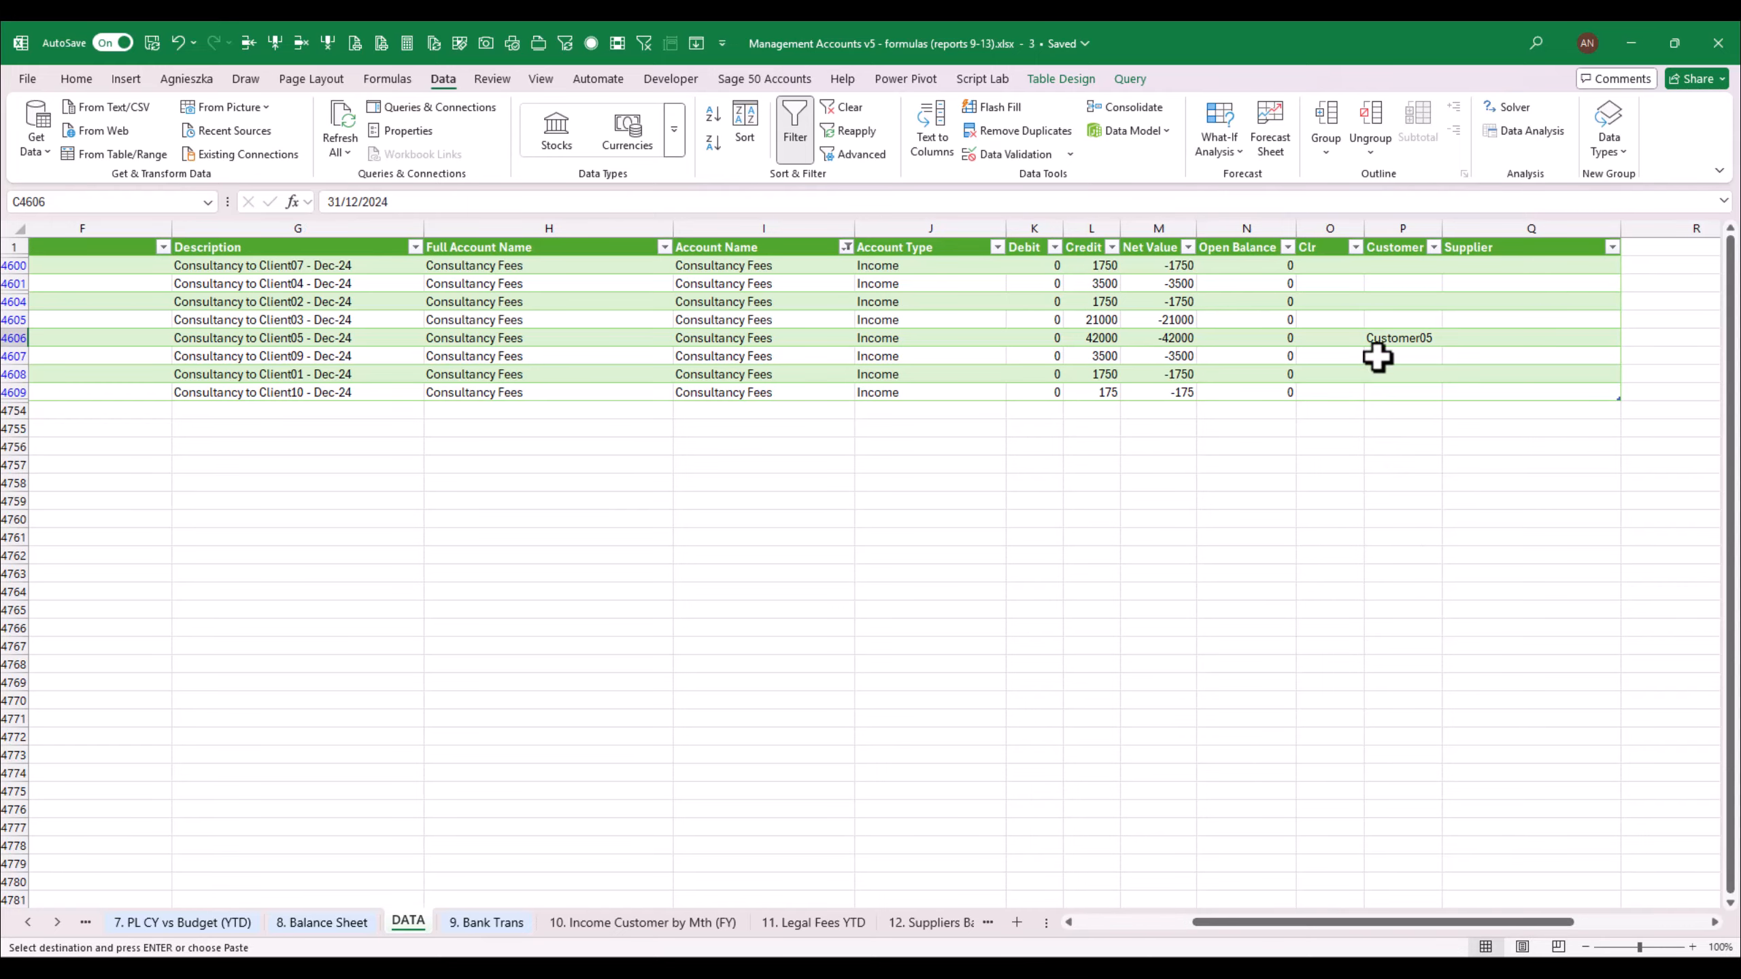
click(1182, 339)
key(Left)
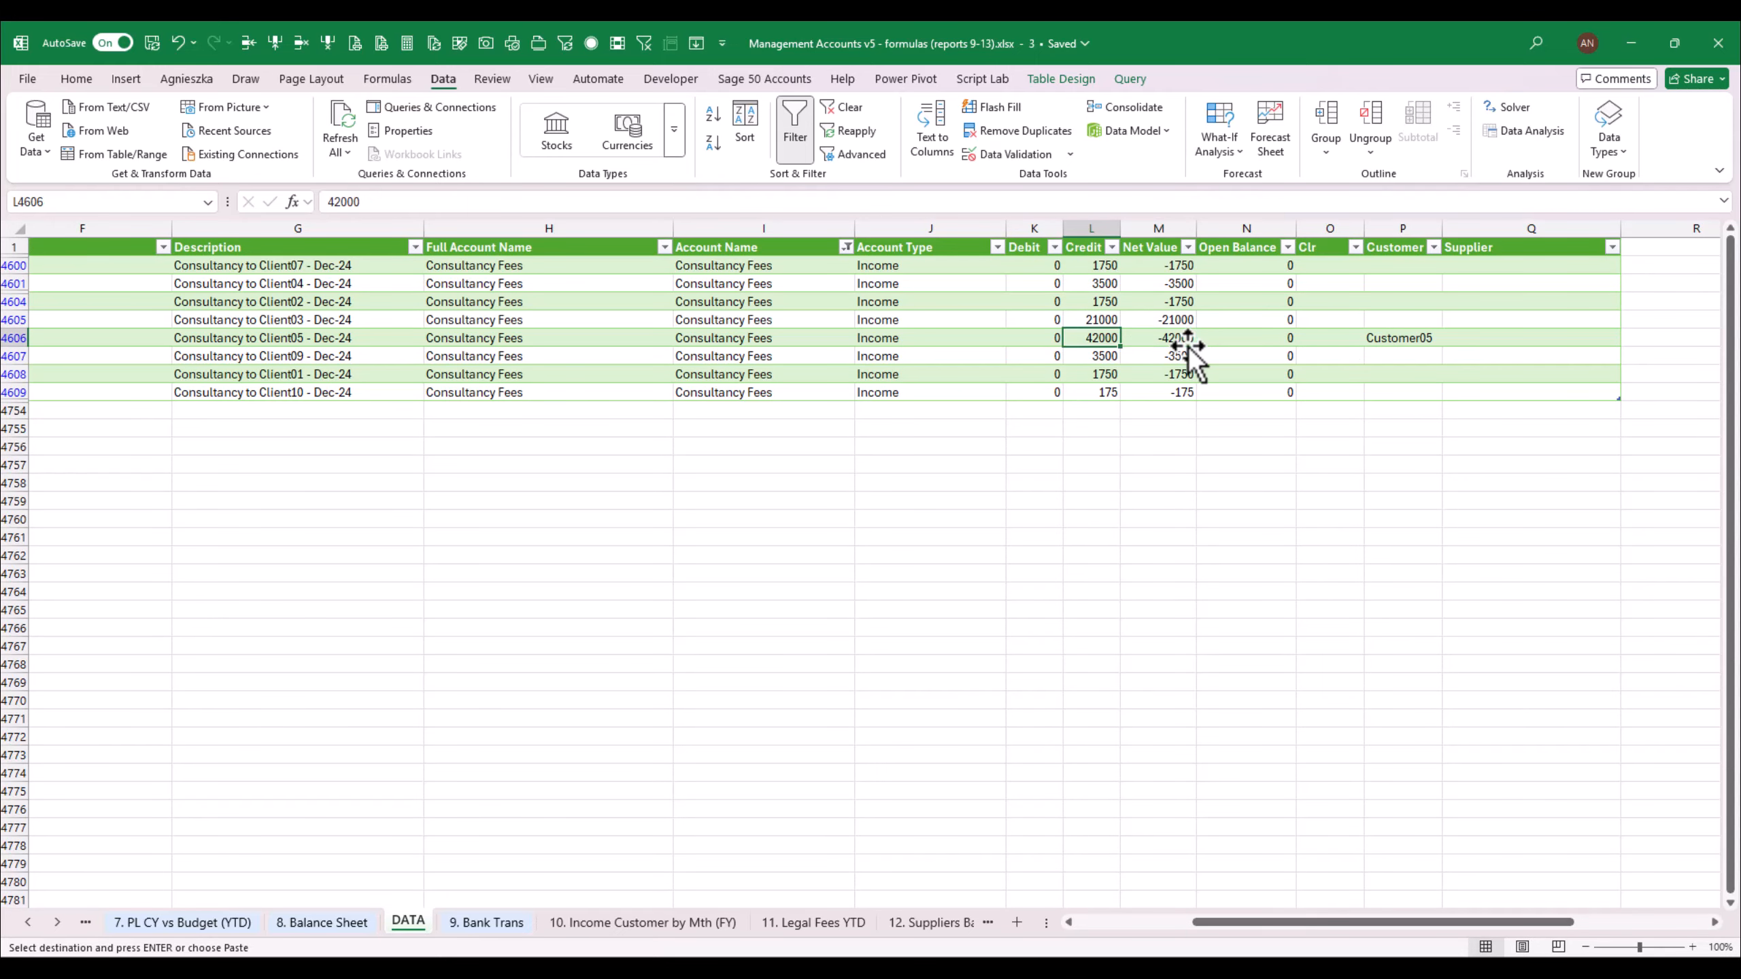
key(Home)
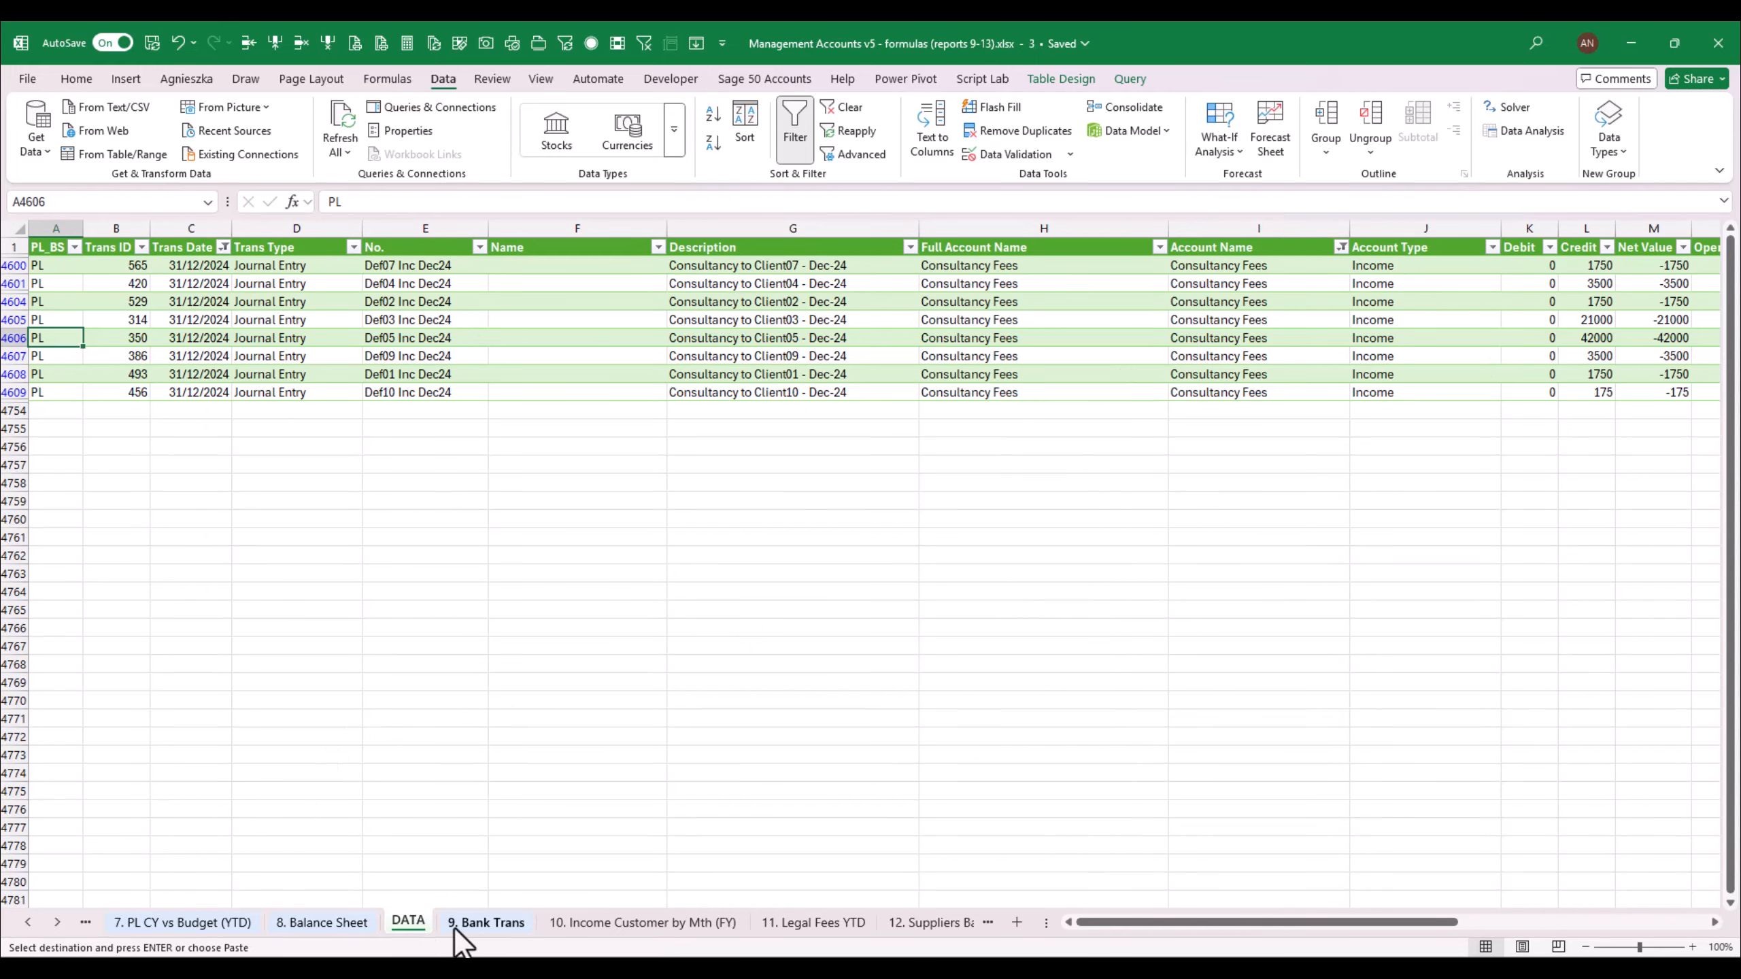
Return to the income summary sheet and examine Customer06's November 2024 figure and its formula in J17
click(708, 924)
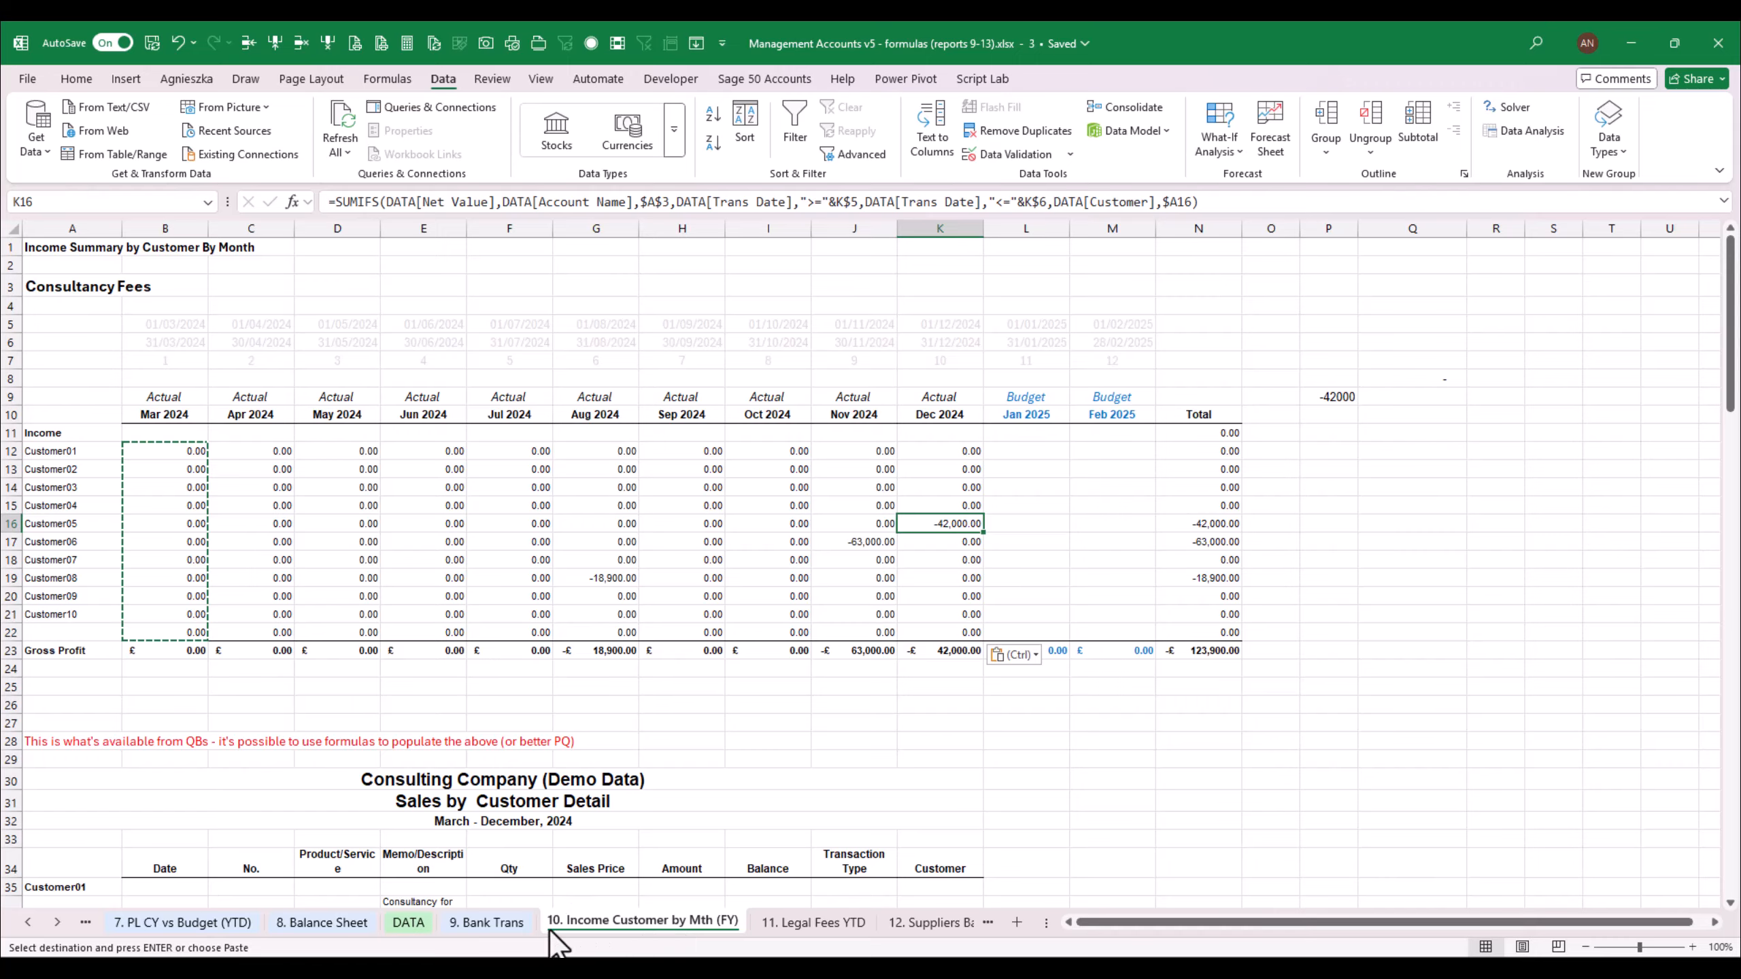
click(858, 546)
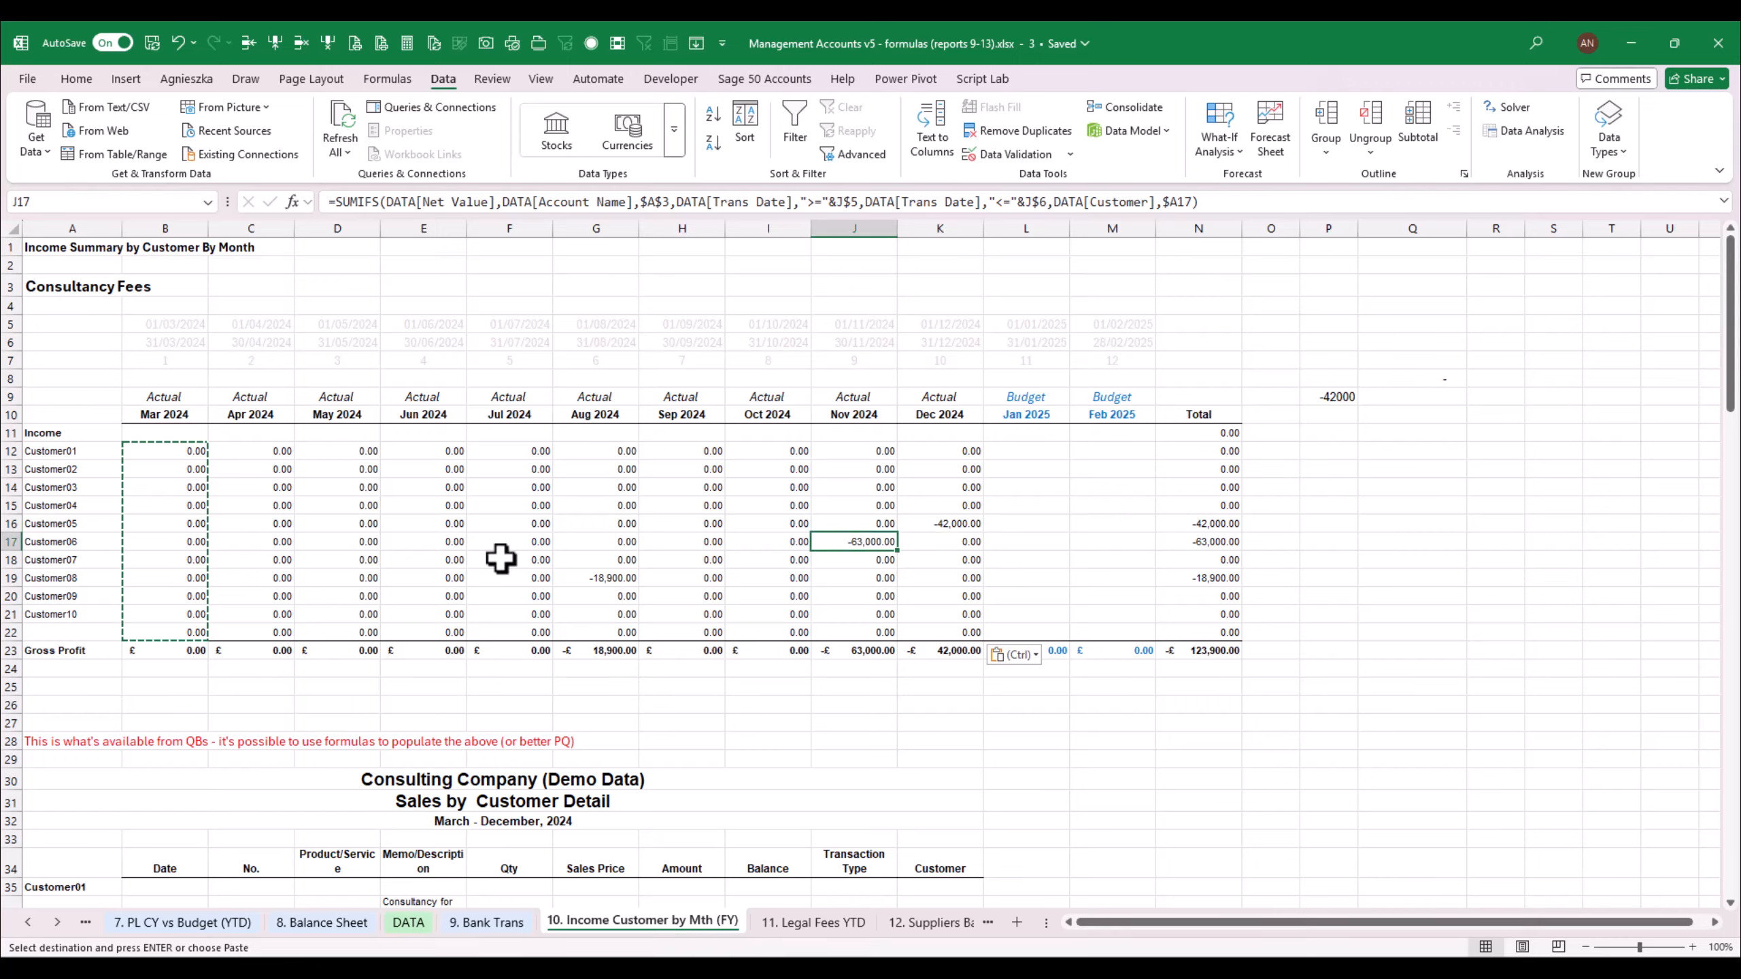
click(78, 547)
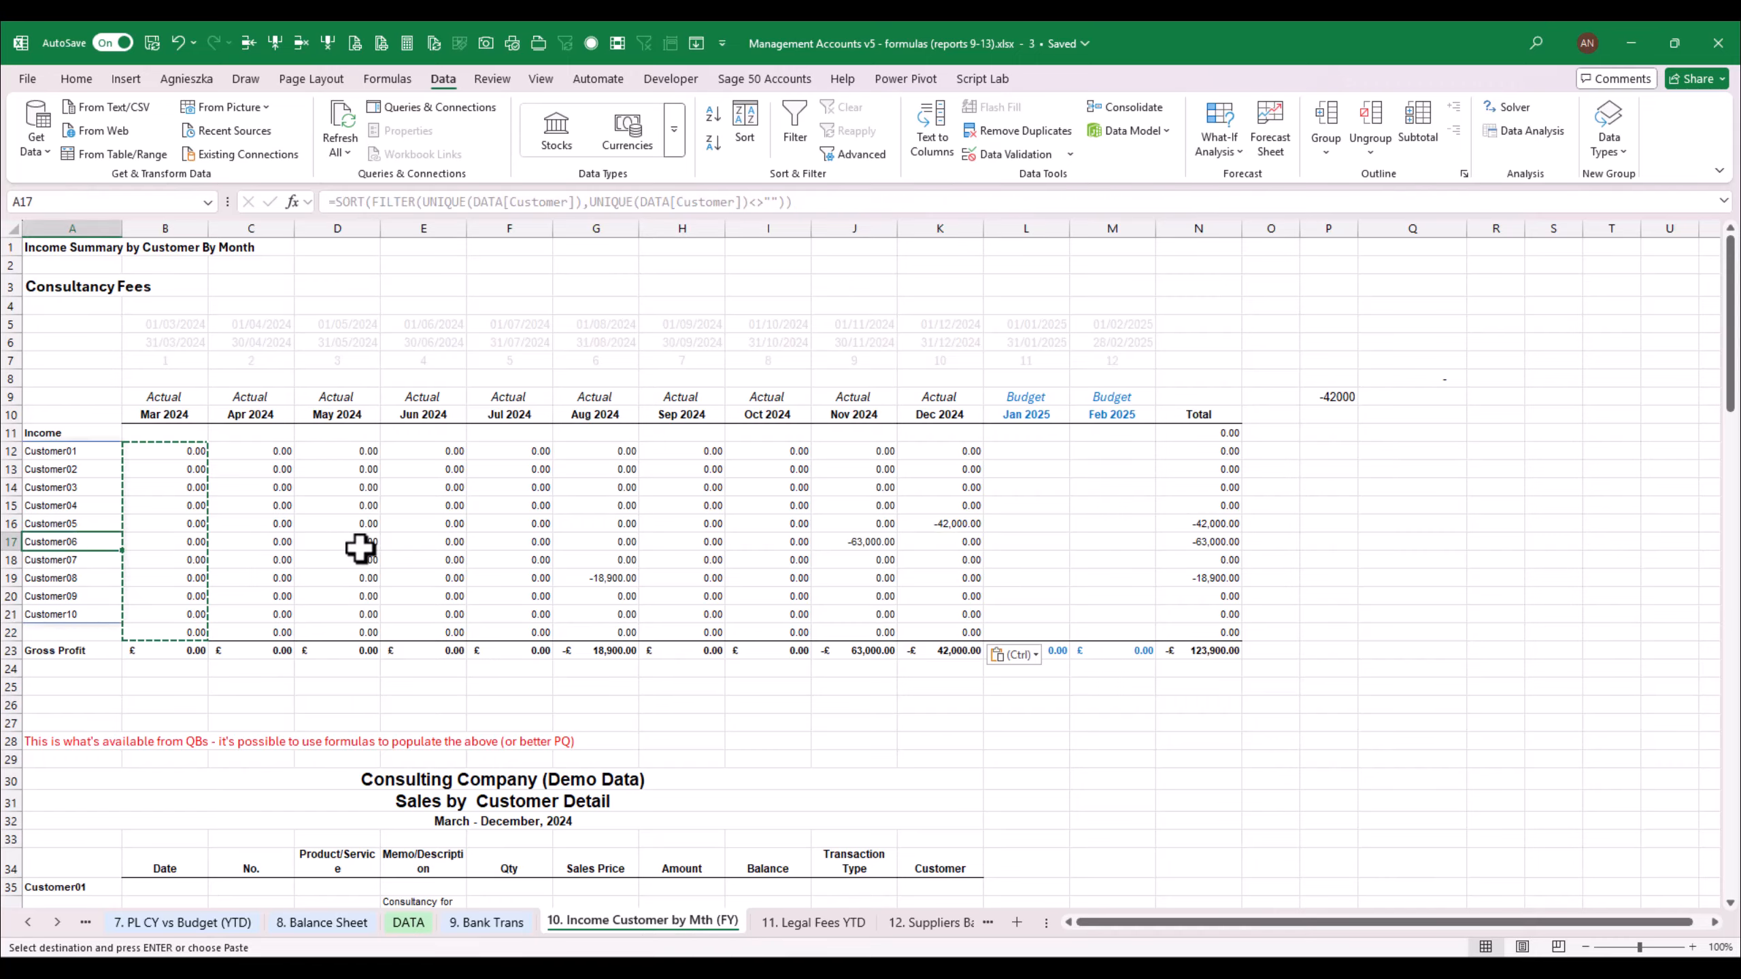
click(857, 543)
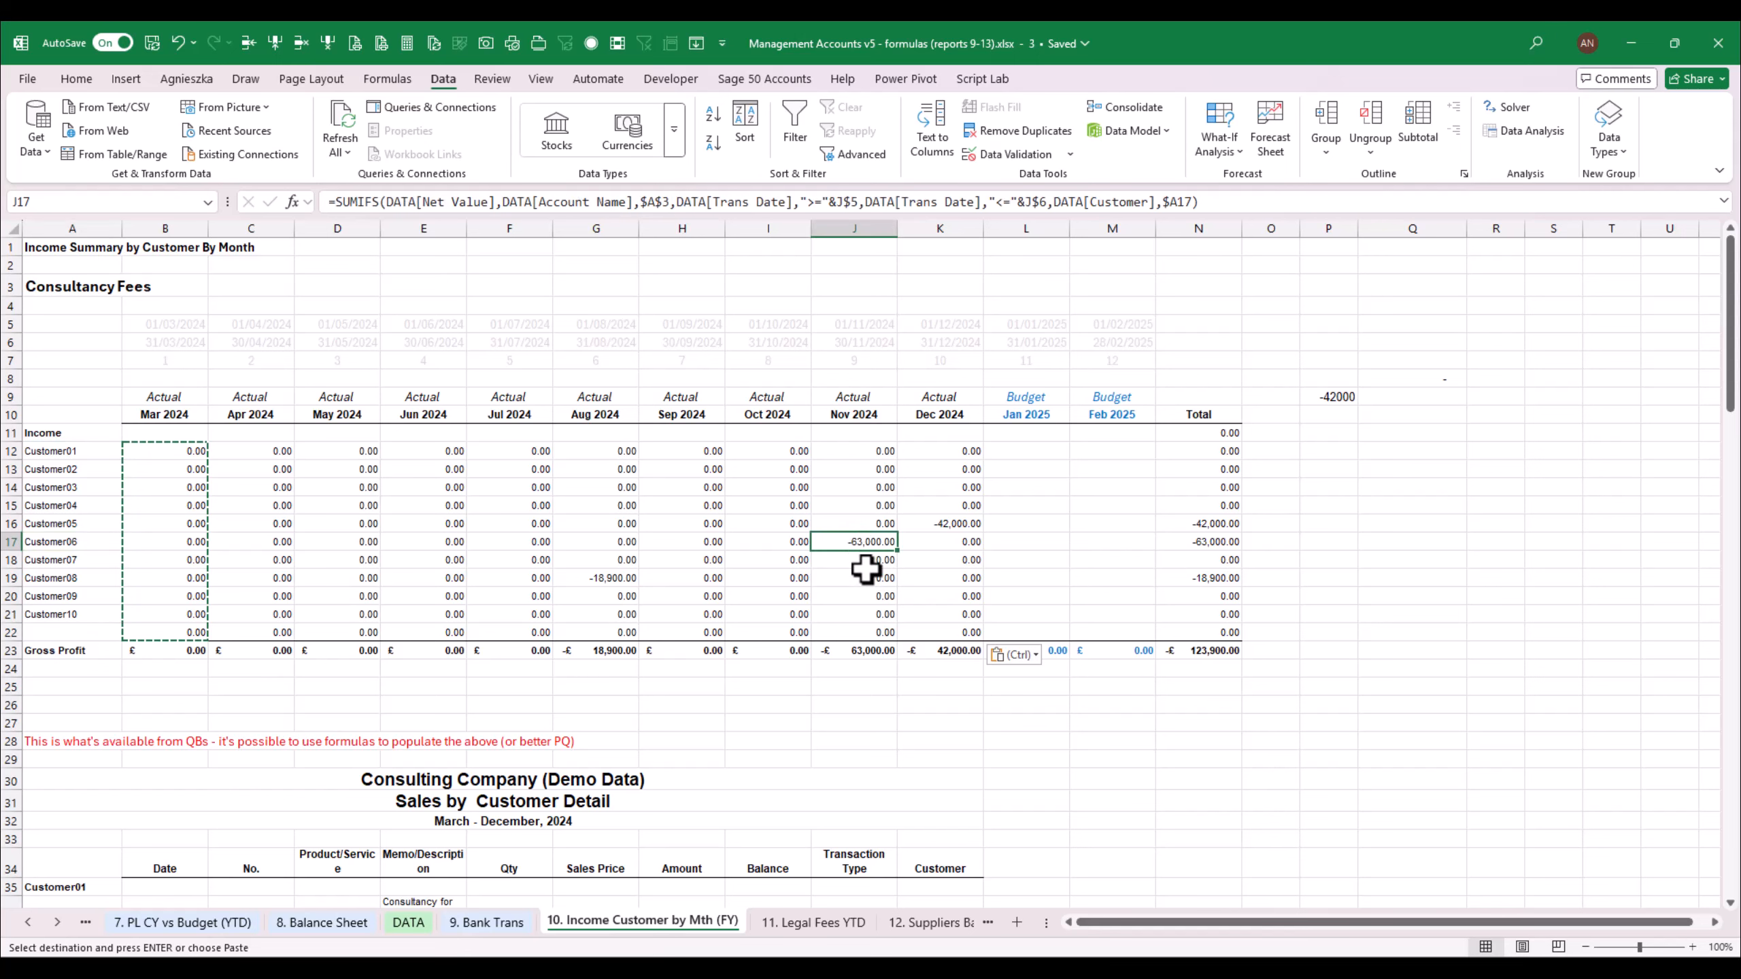
On the DATA sheet, filter the Trans Date column to November 2024 only
click(408, 922)
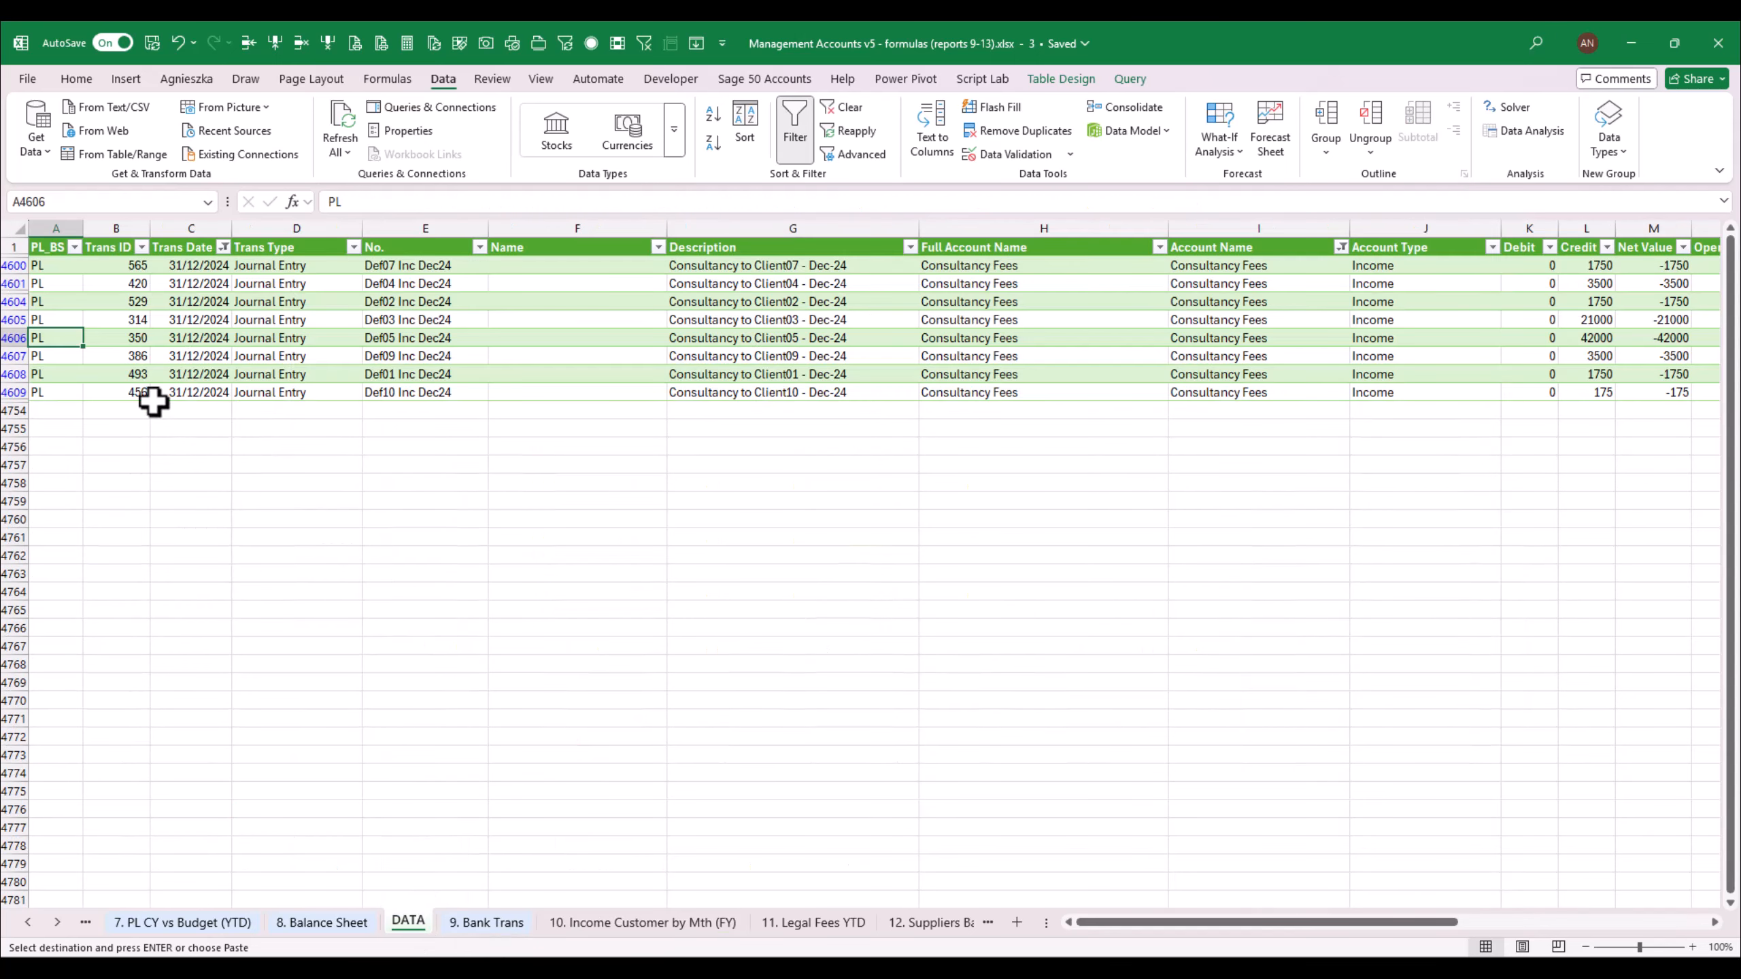
click(223, 247)
click(39, 519)
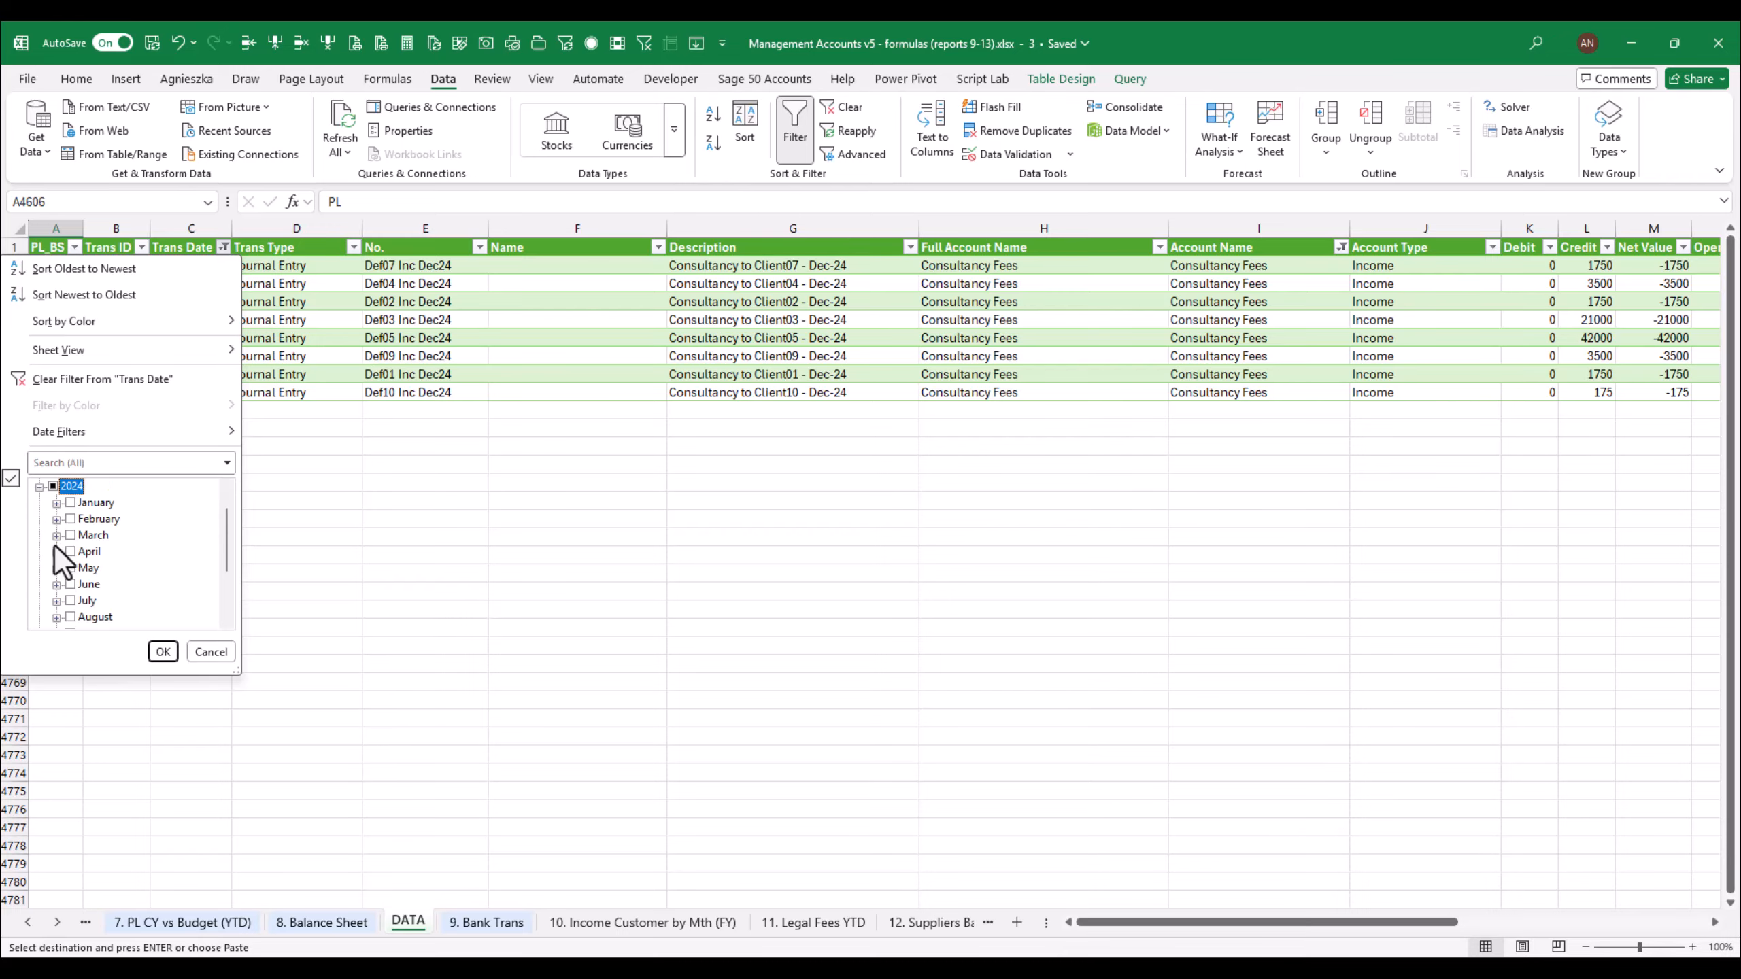
scroll(226, 566, down, 2)
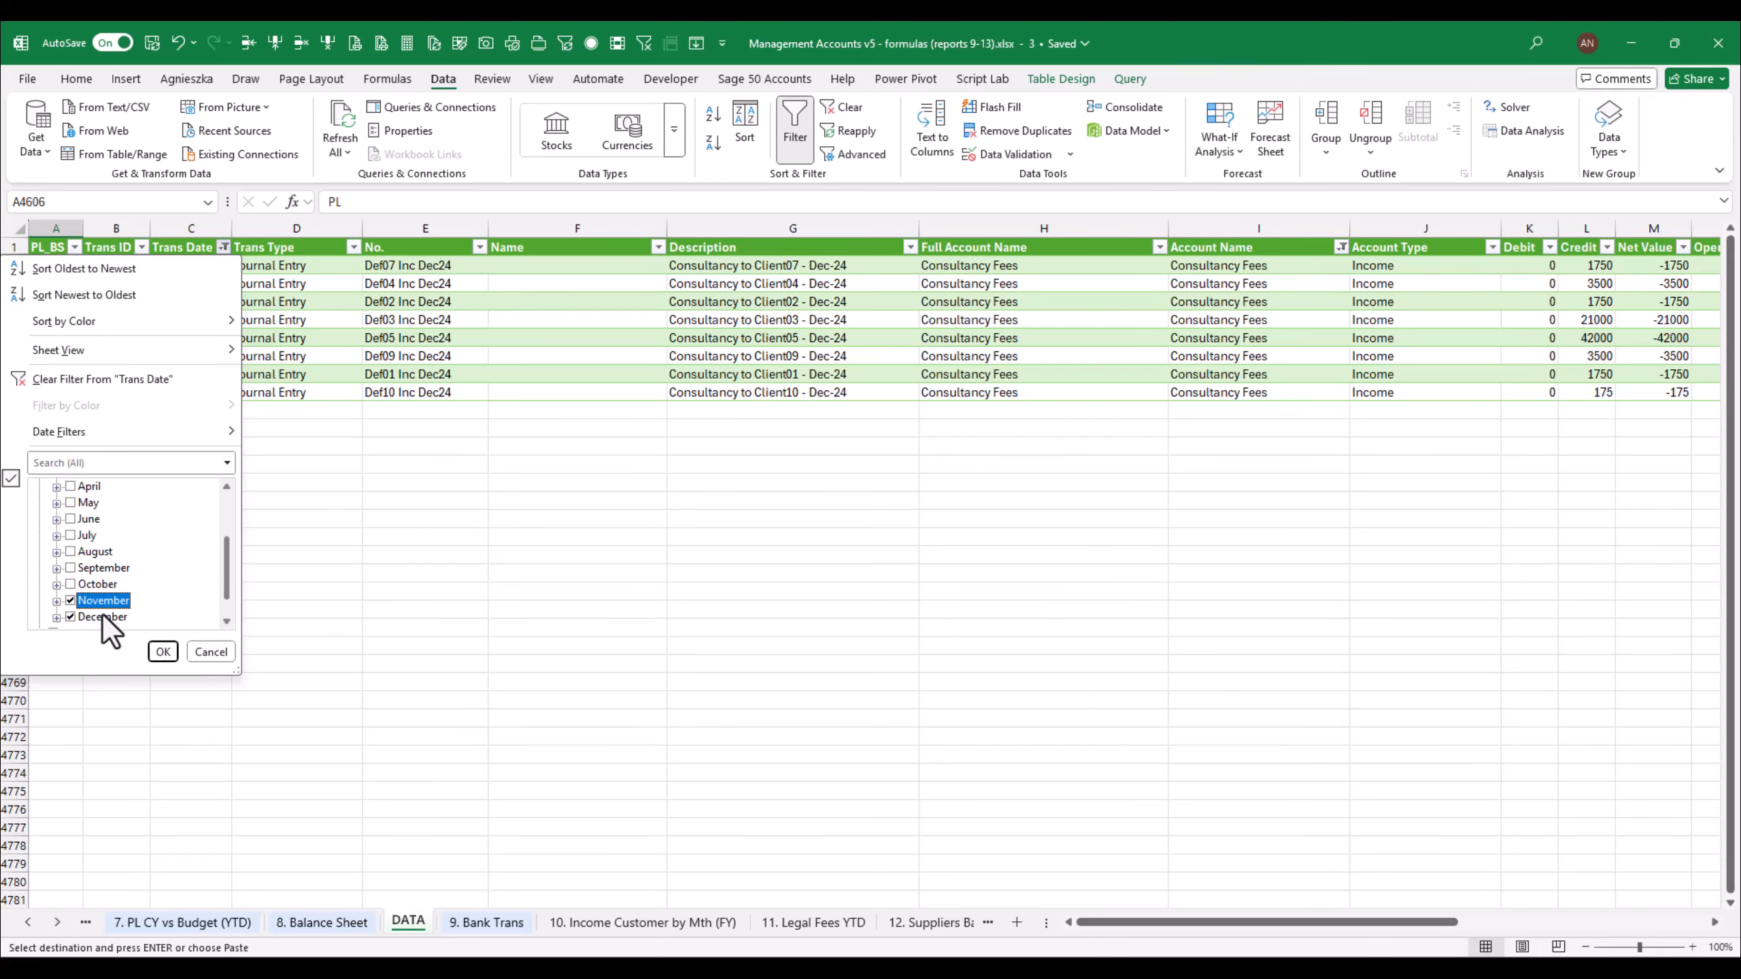
click(176, 654)
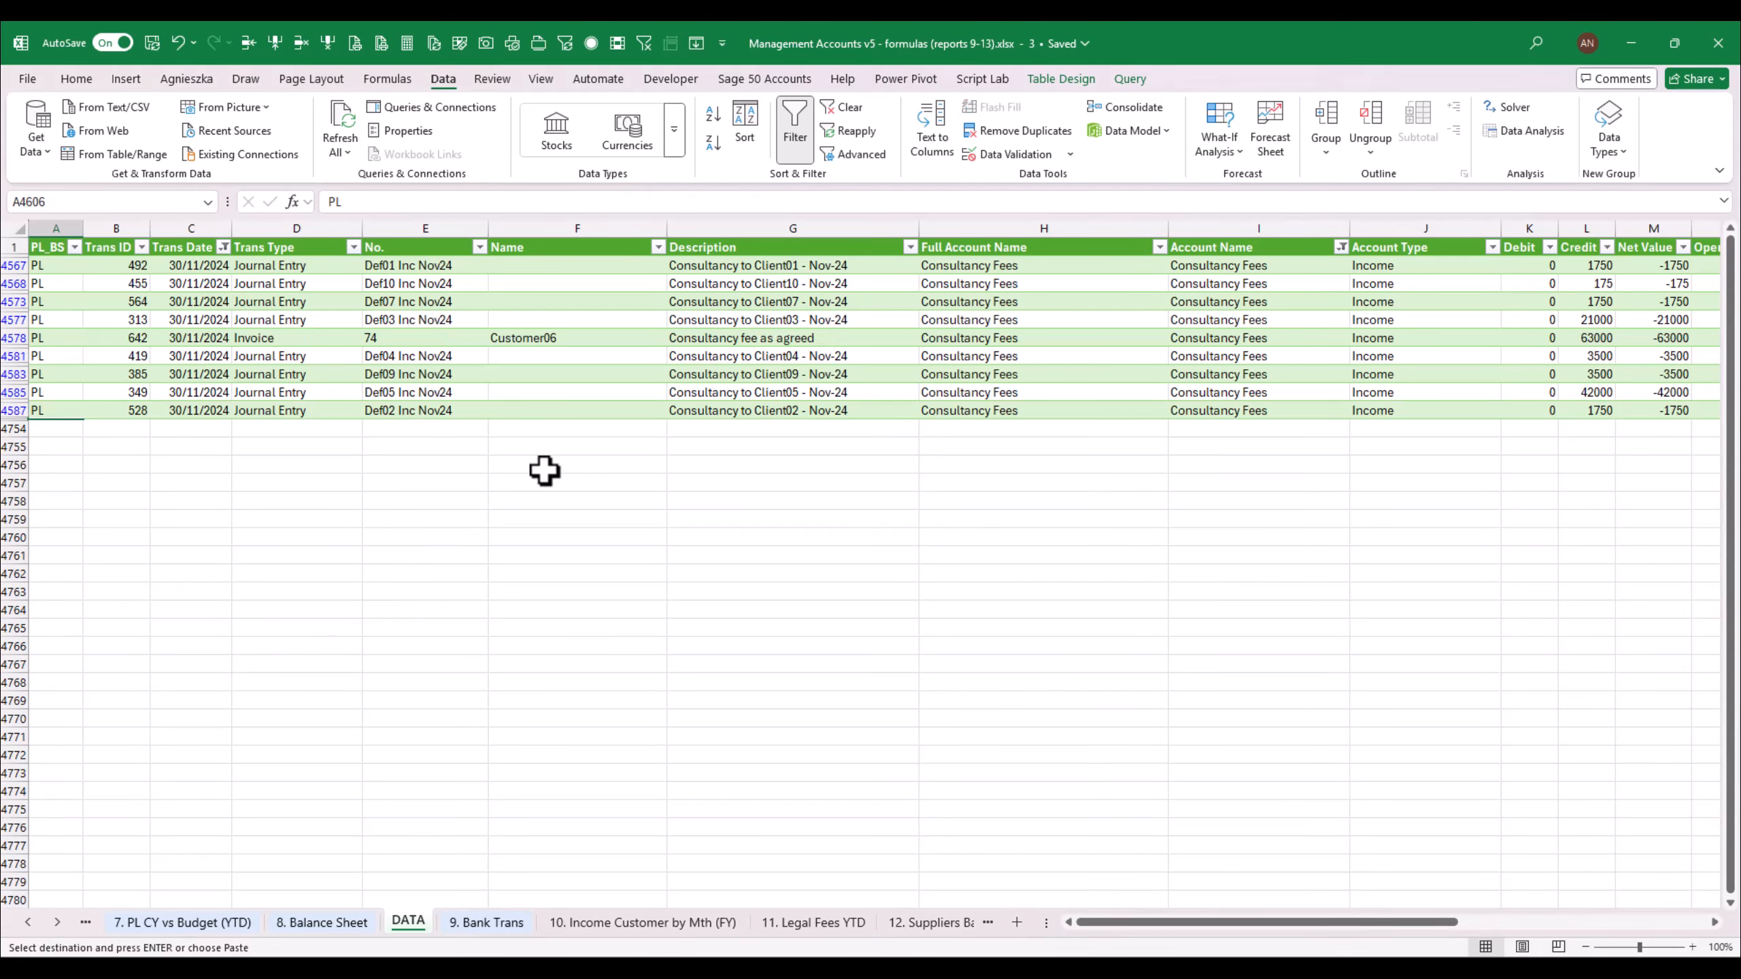
Examine the Customer06 invoice row on the DATA sheet, from its Name and Description through Credit and Net Value to its Customer field
click(606, 339)
key(Right)
key(Right)
key(Right)
key(Right)
key(Right)
key(Right)
key(Right)
key(Right)
key(Right)
key(Right)
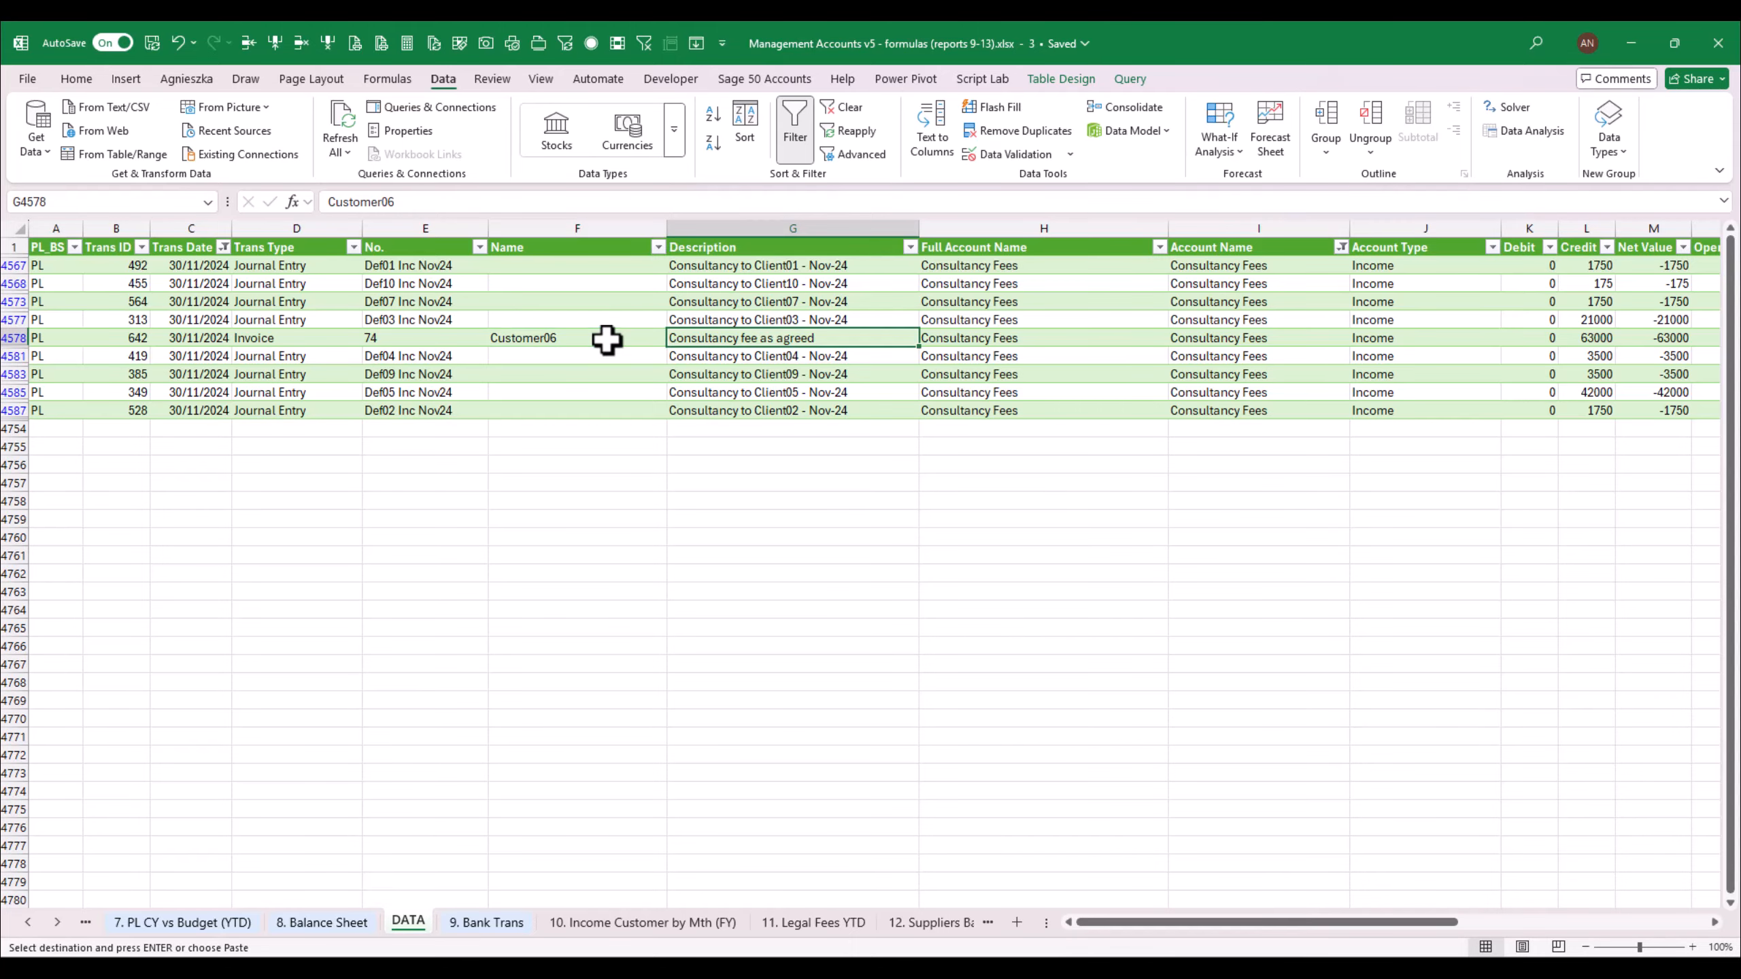
key(ctrl+v)
key(Left)
key(Left)
key(Left)
key(Left)
key(Left)
key(Left)
key(Left)
key(Left)
key(Left)
key(Left)
key(Left)
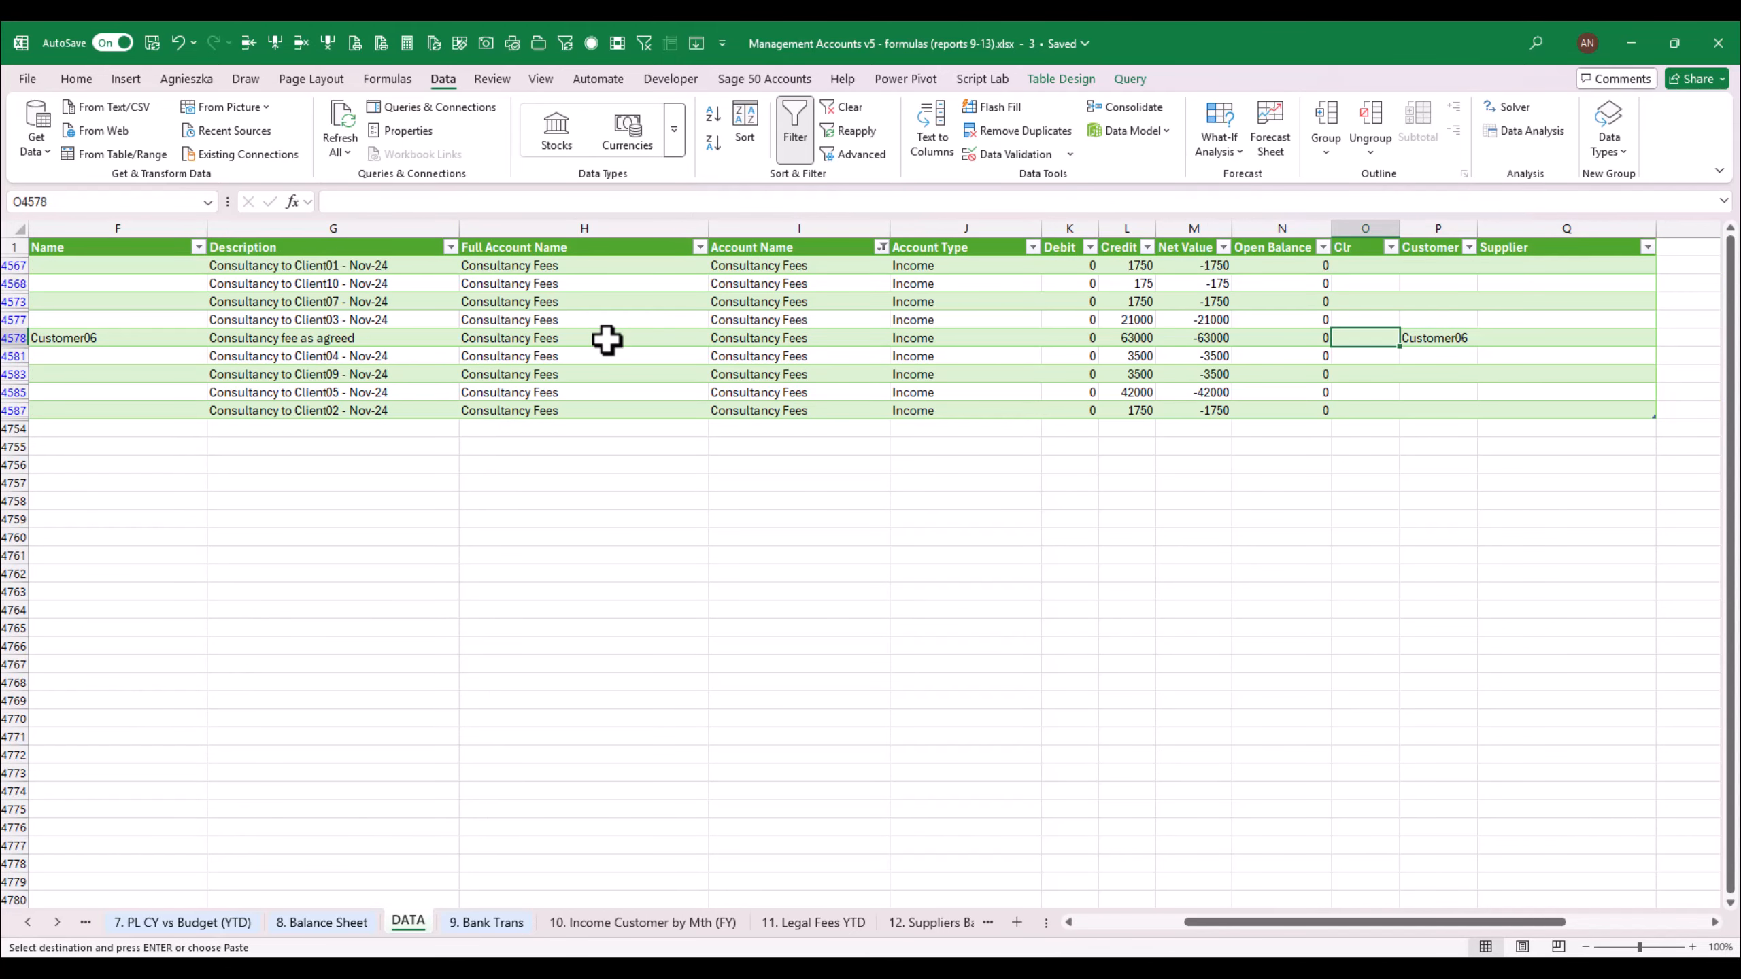
key(Right)
key(Right)
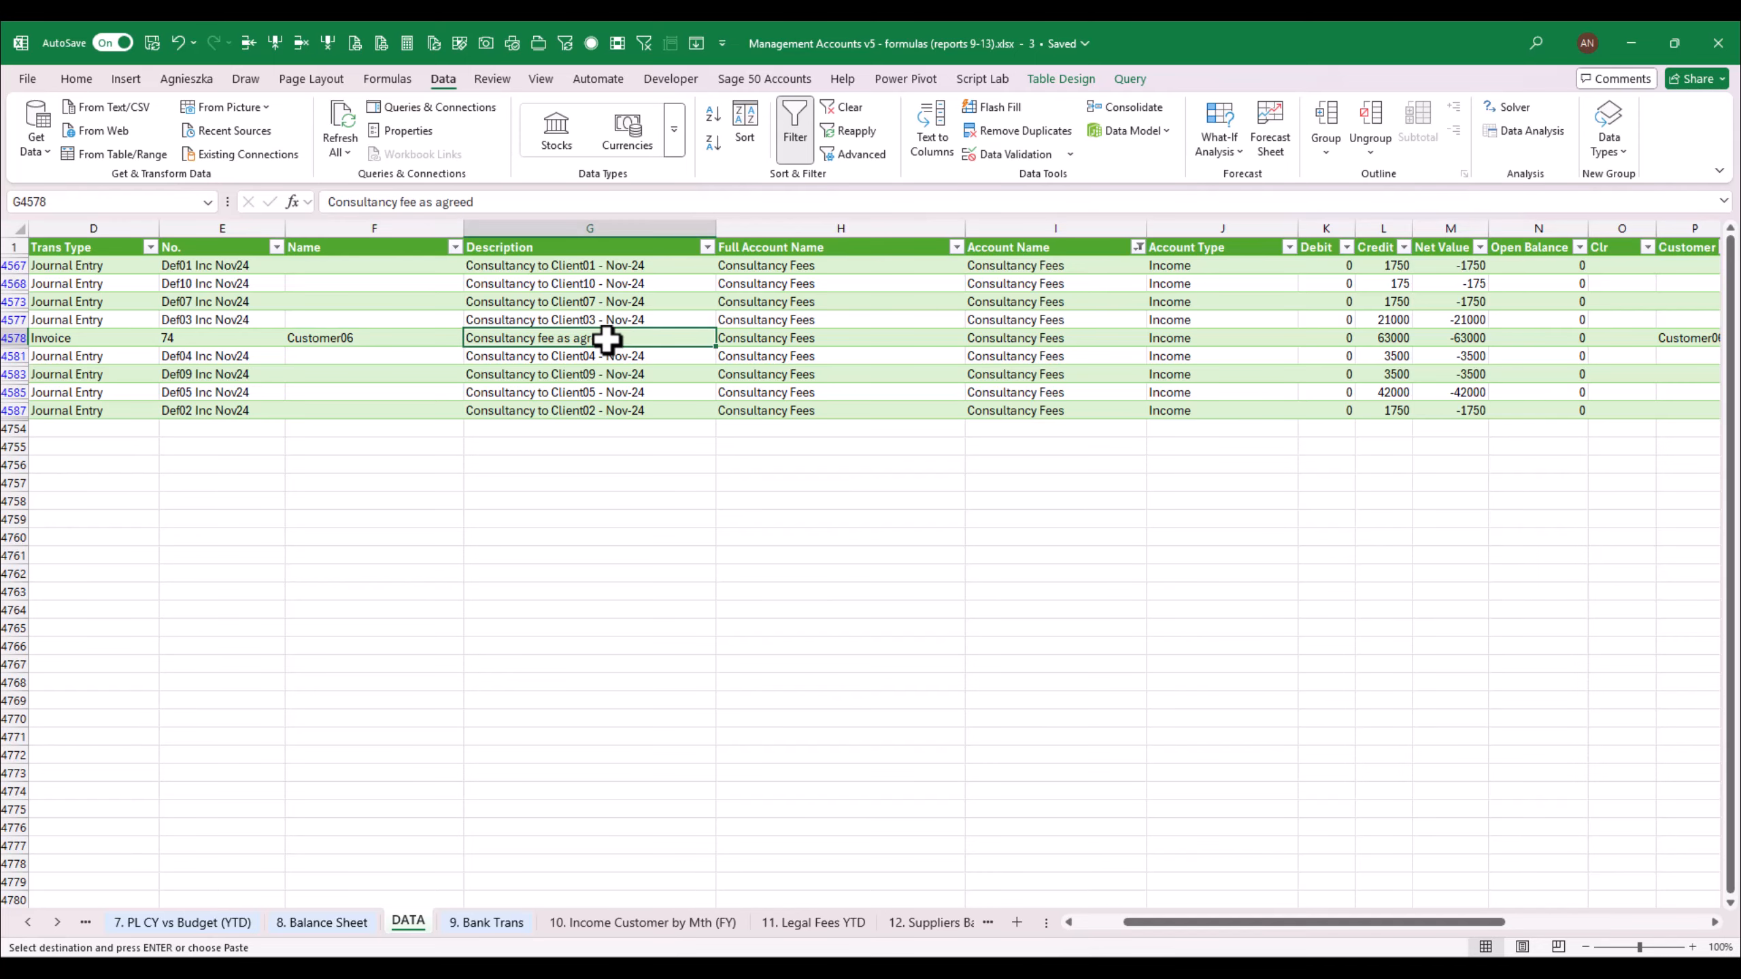
key(Left)
key(Right)
key(Right)
key(Right)
key(Left)
key(Left)
key(Right)
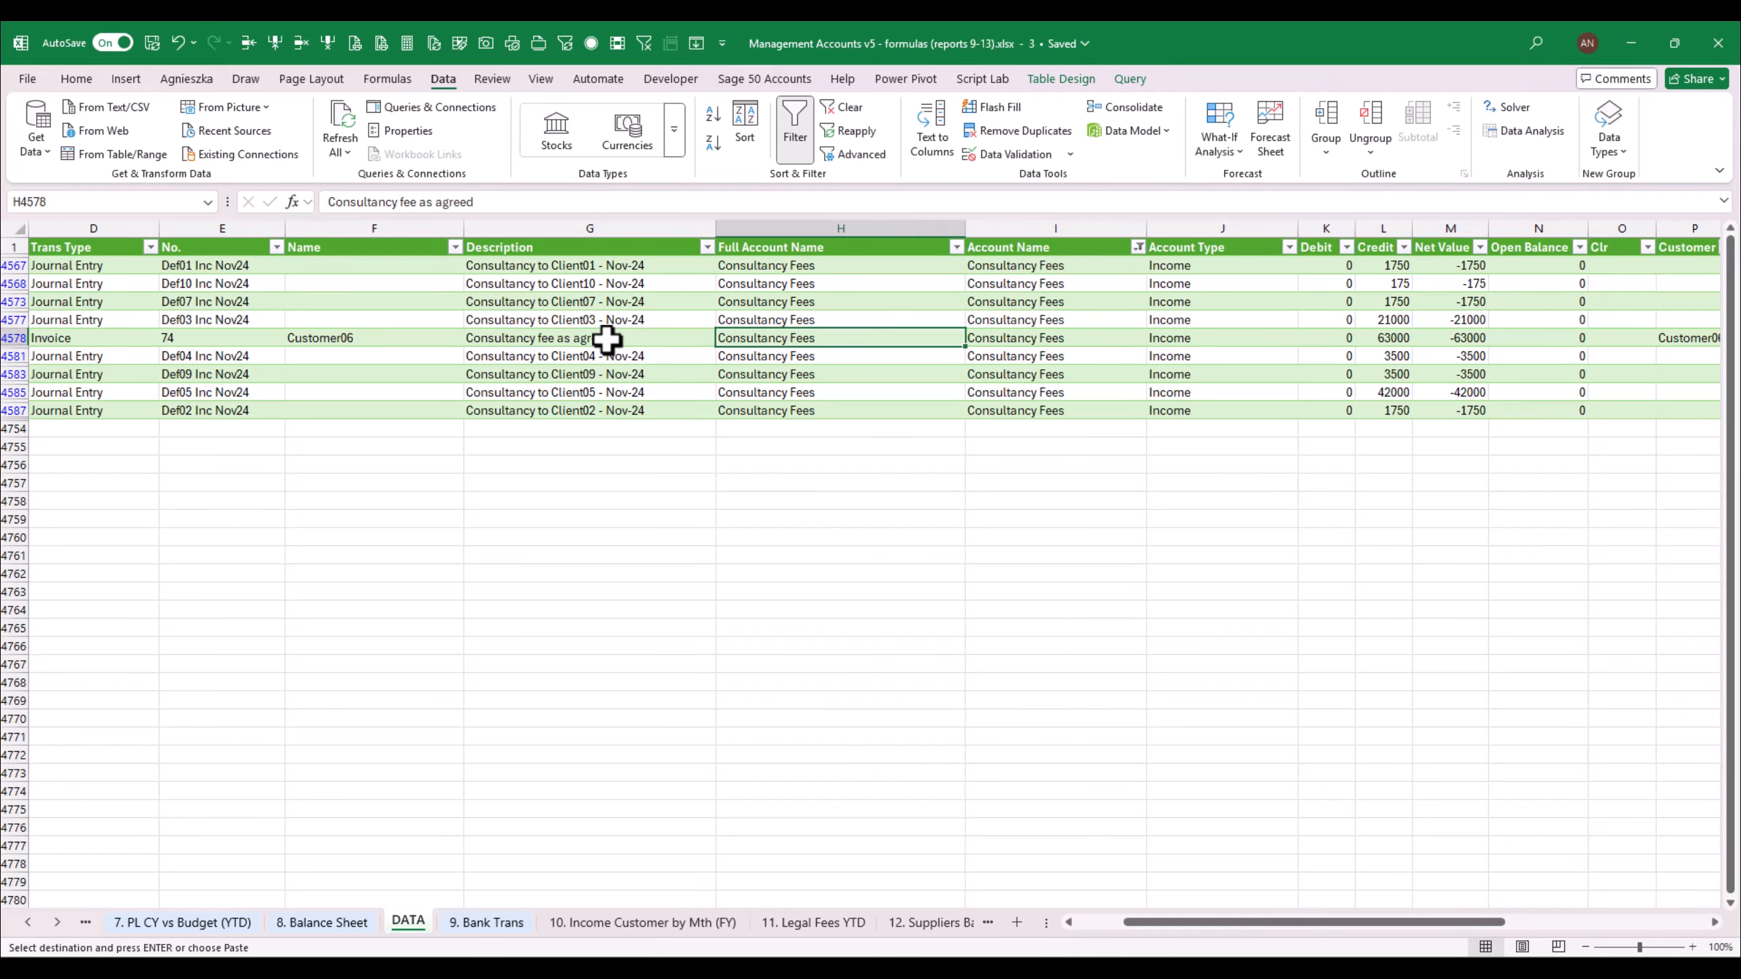
key(Right)
key(Right)
key(Right)
key(Right)
key(Right)
key(Right)
key(Right)
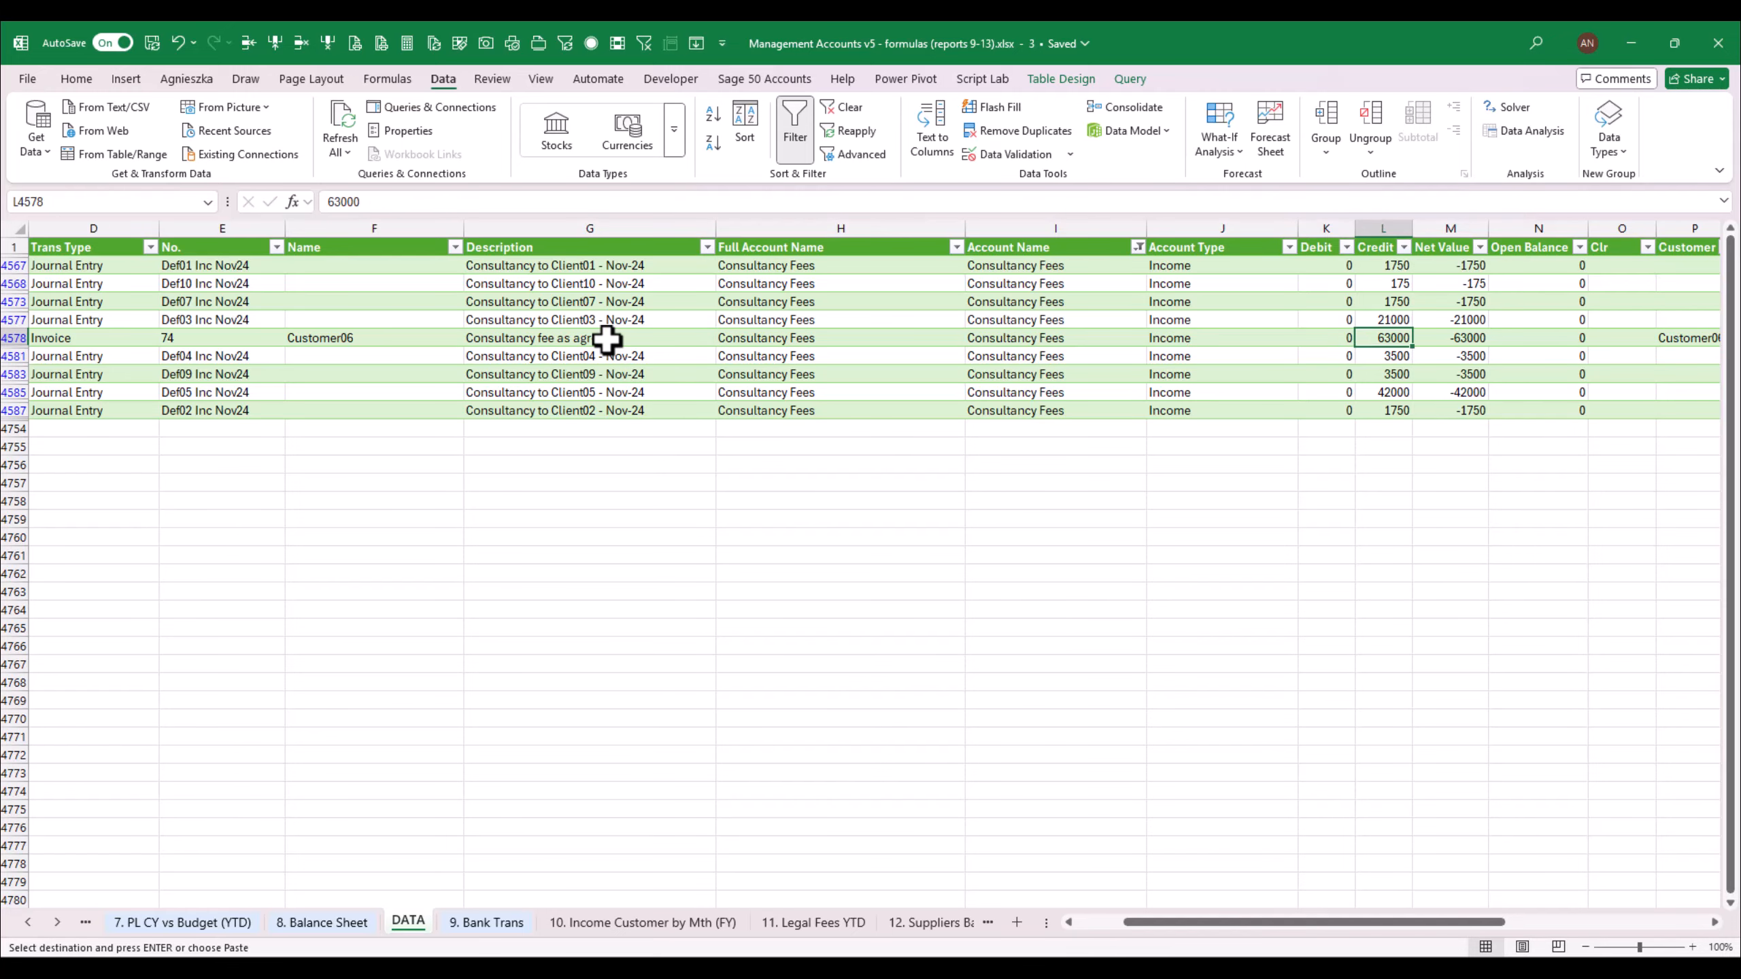
key(Right)
key(Right)
key(Left)
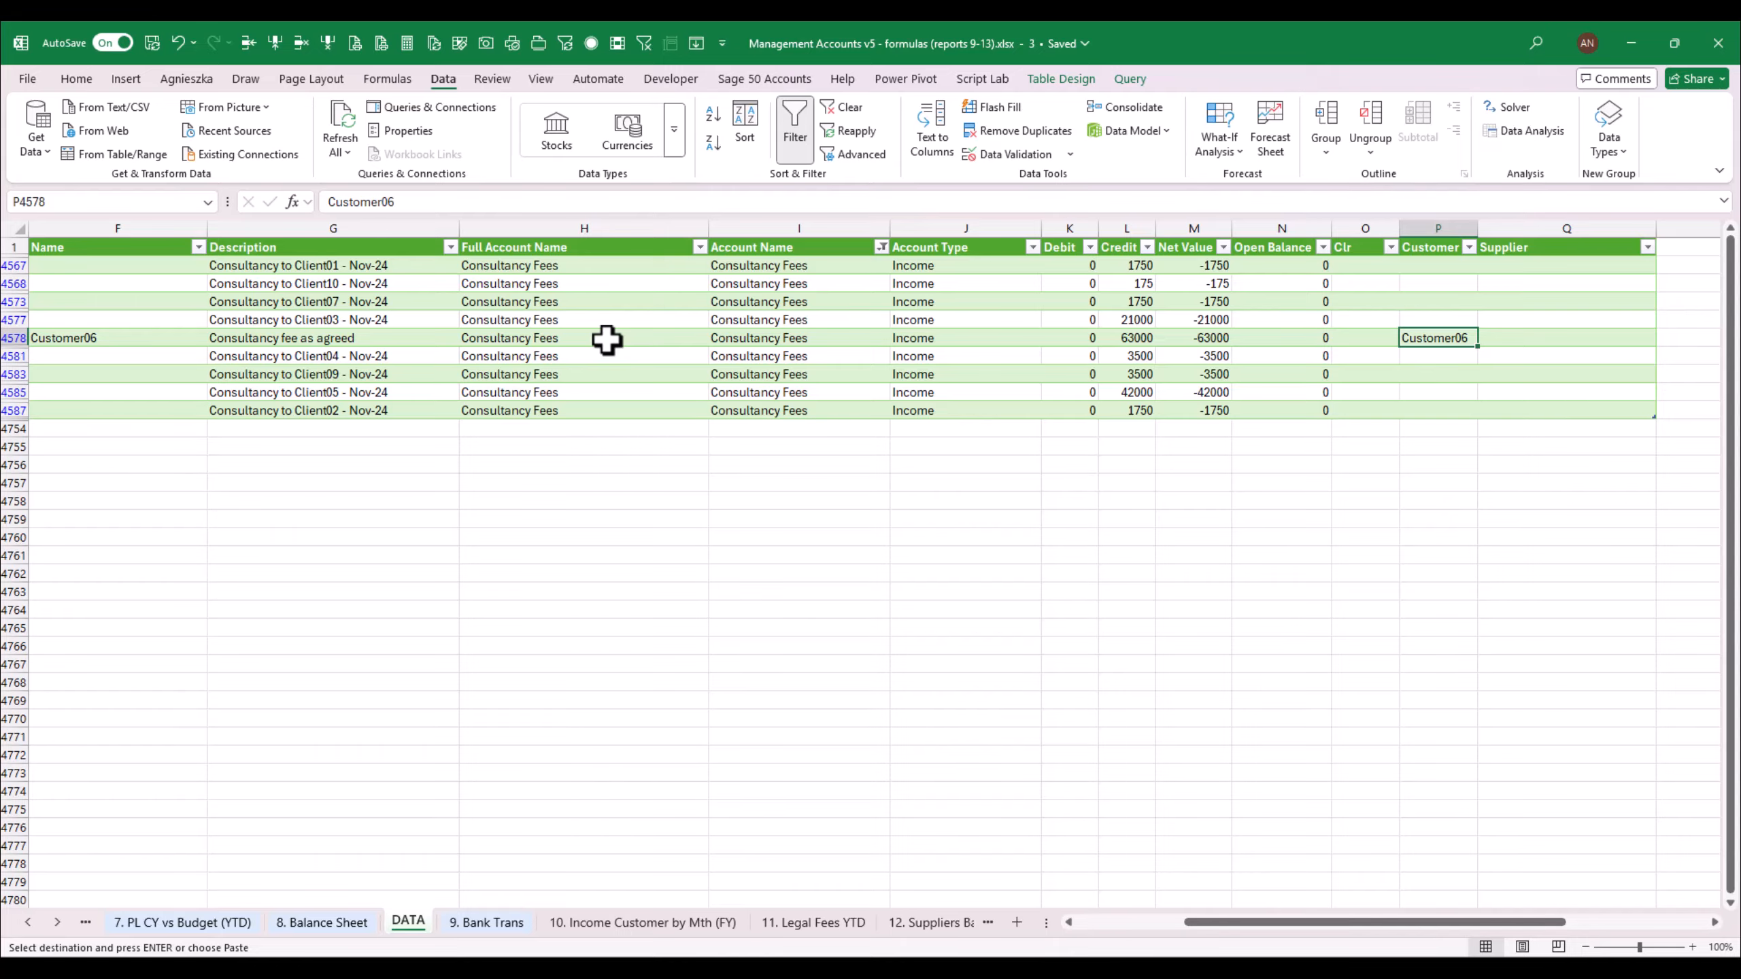
key(Left)
key(Left)
key(Left)
key(Left)
key(Left)
key(Left)
key(Left)
key(Left)
key(Left)
key(Left)
key(Right)
key(Right)
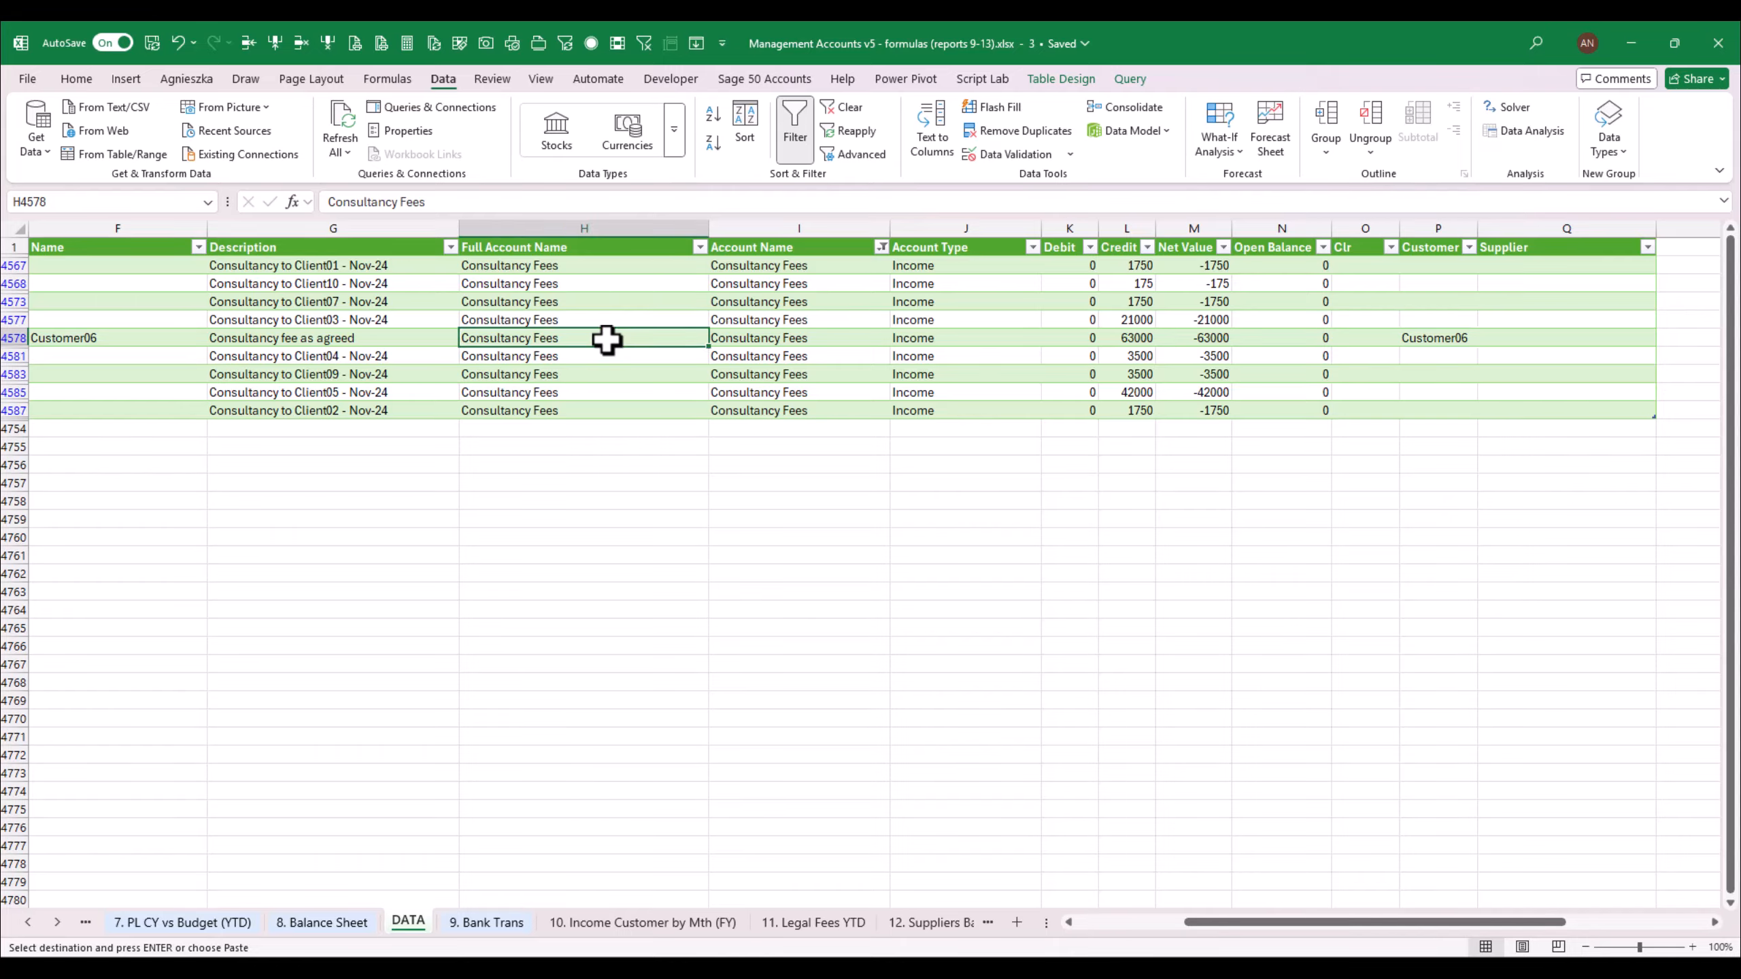
key(Right)
key(Right)
key(Right)
key(Right)
key(Right)
key(Right)
key(Right)
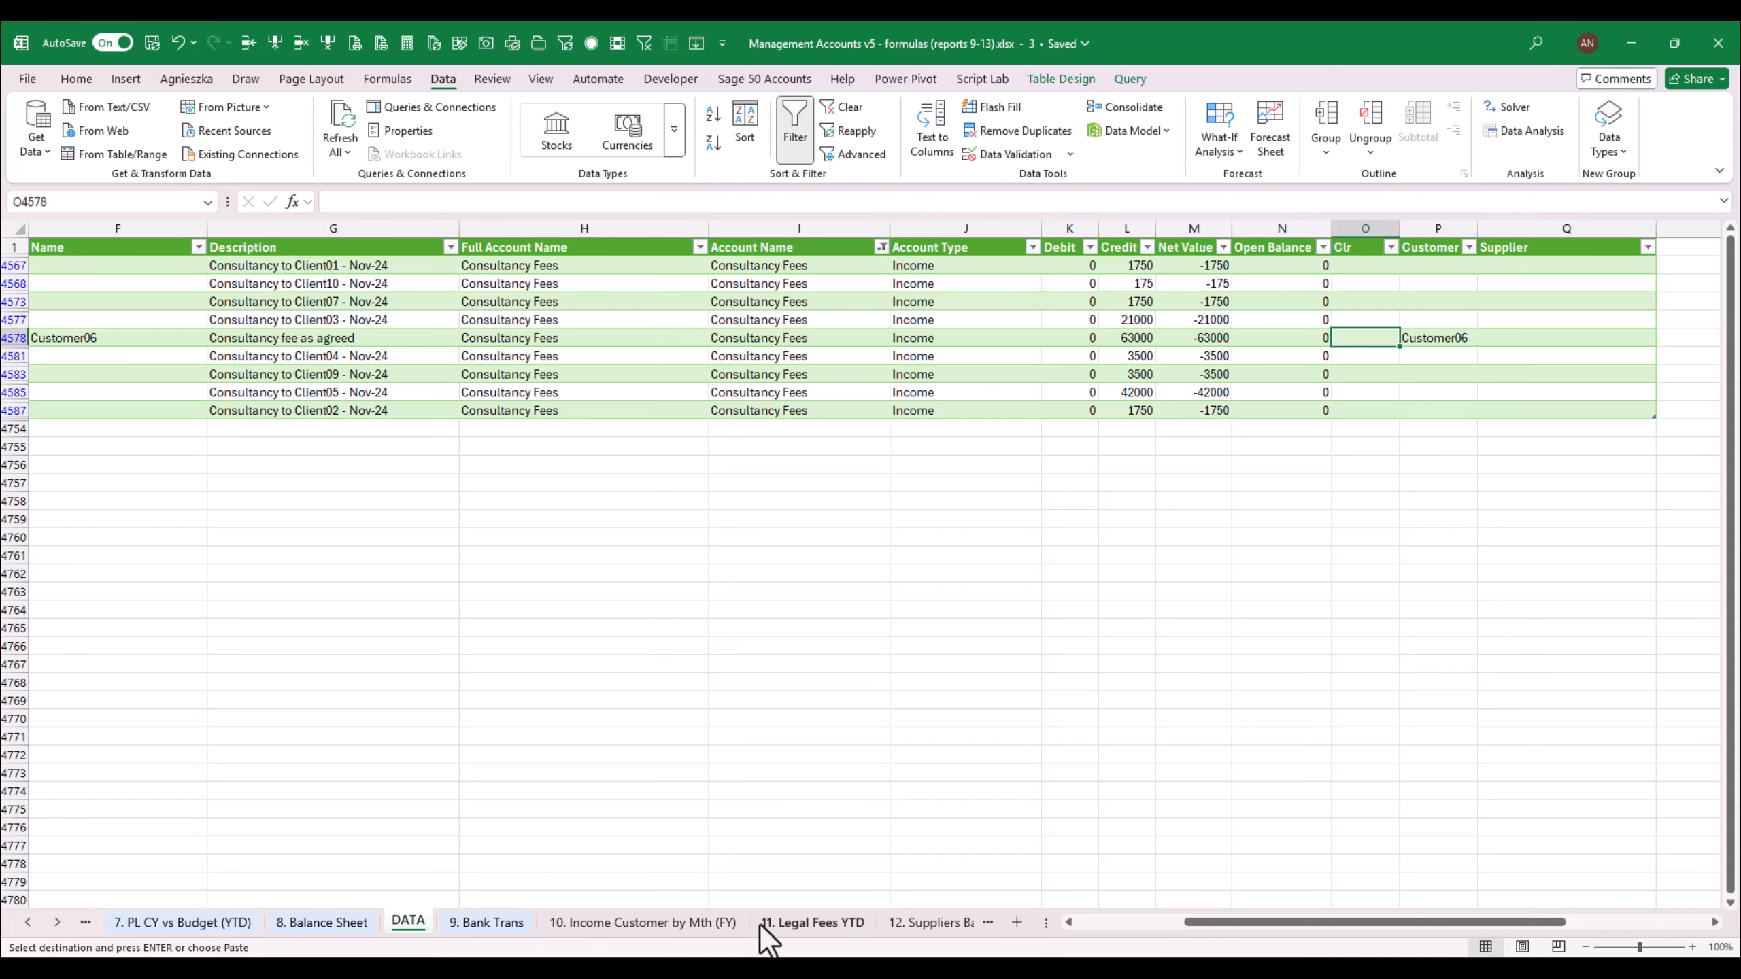
On the Income Customer by Mth sheet, add a minus sign before SUMIFS in Customer01's March 2024 formula in B12
click(672, 922)
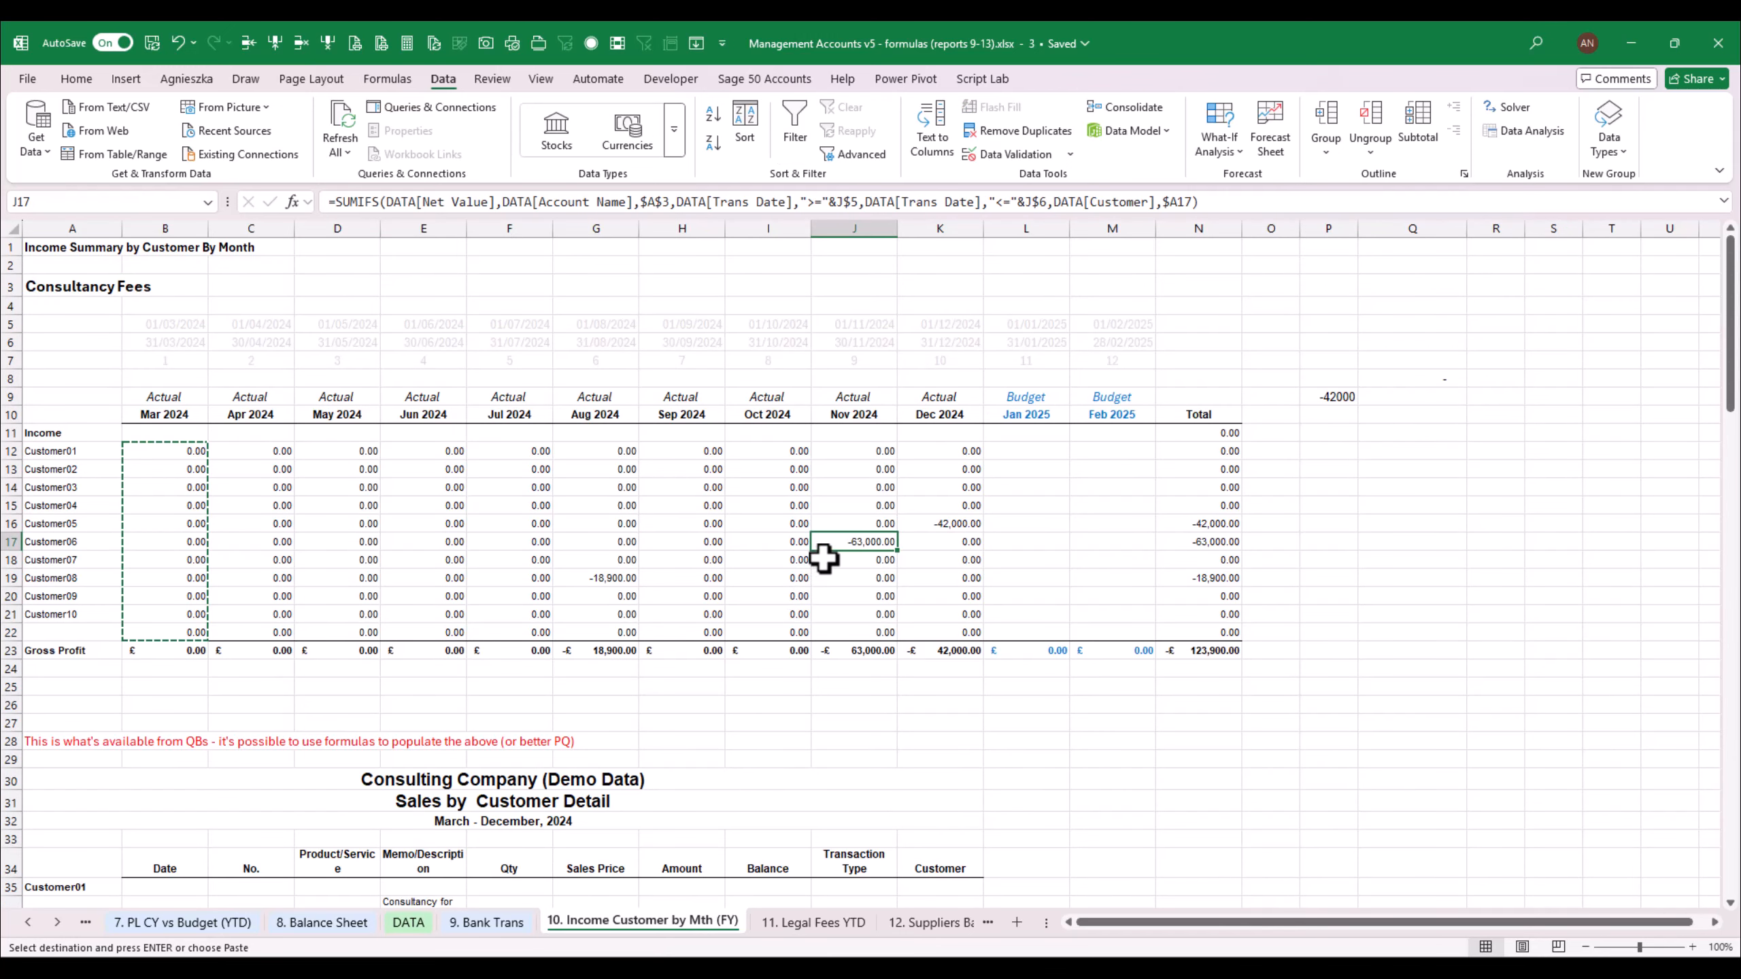
click(164, 453)
key(F2)
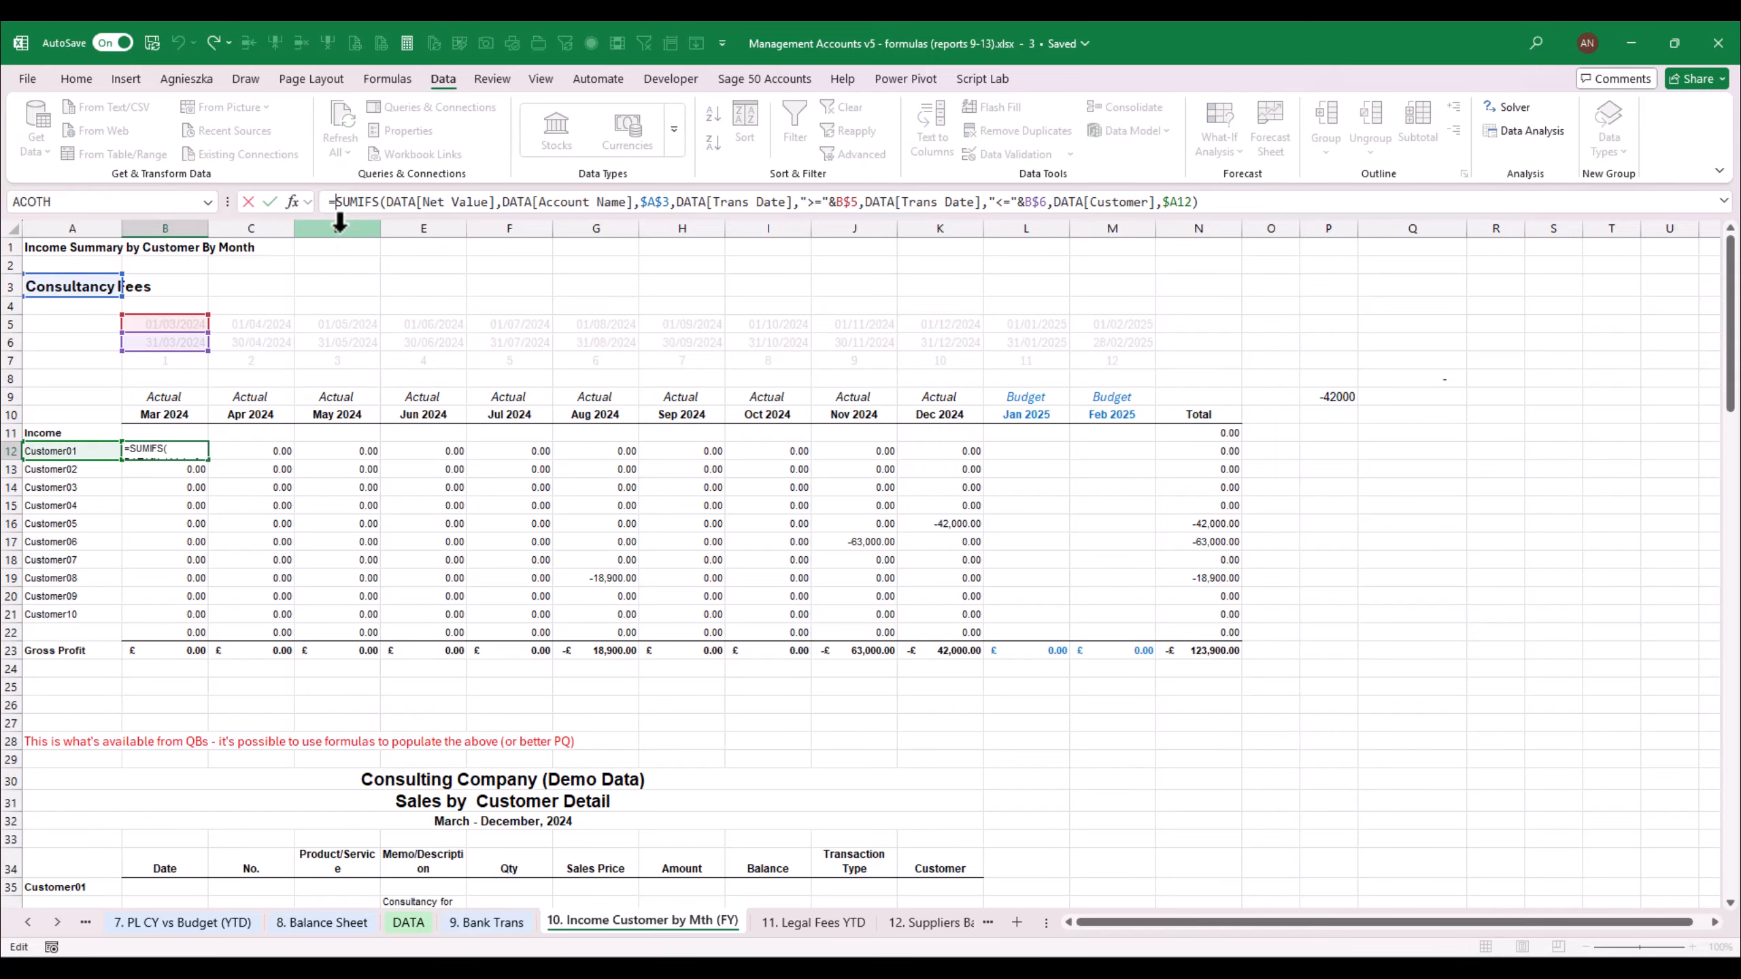
key(Return)
Copy the negated formula from B12 down the March 2024 column to B13:B22
key(Up)
key(ctrl+c)
key(Down)
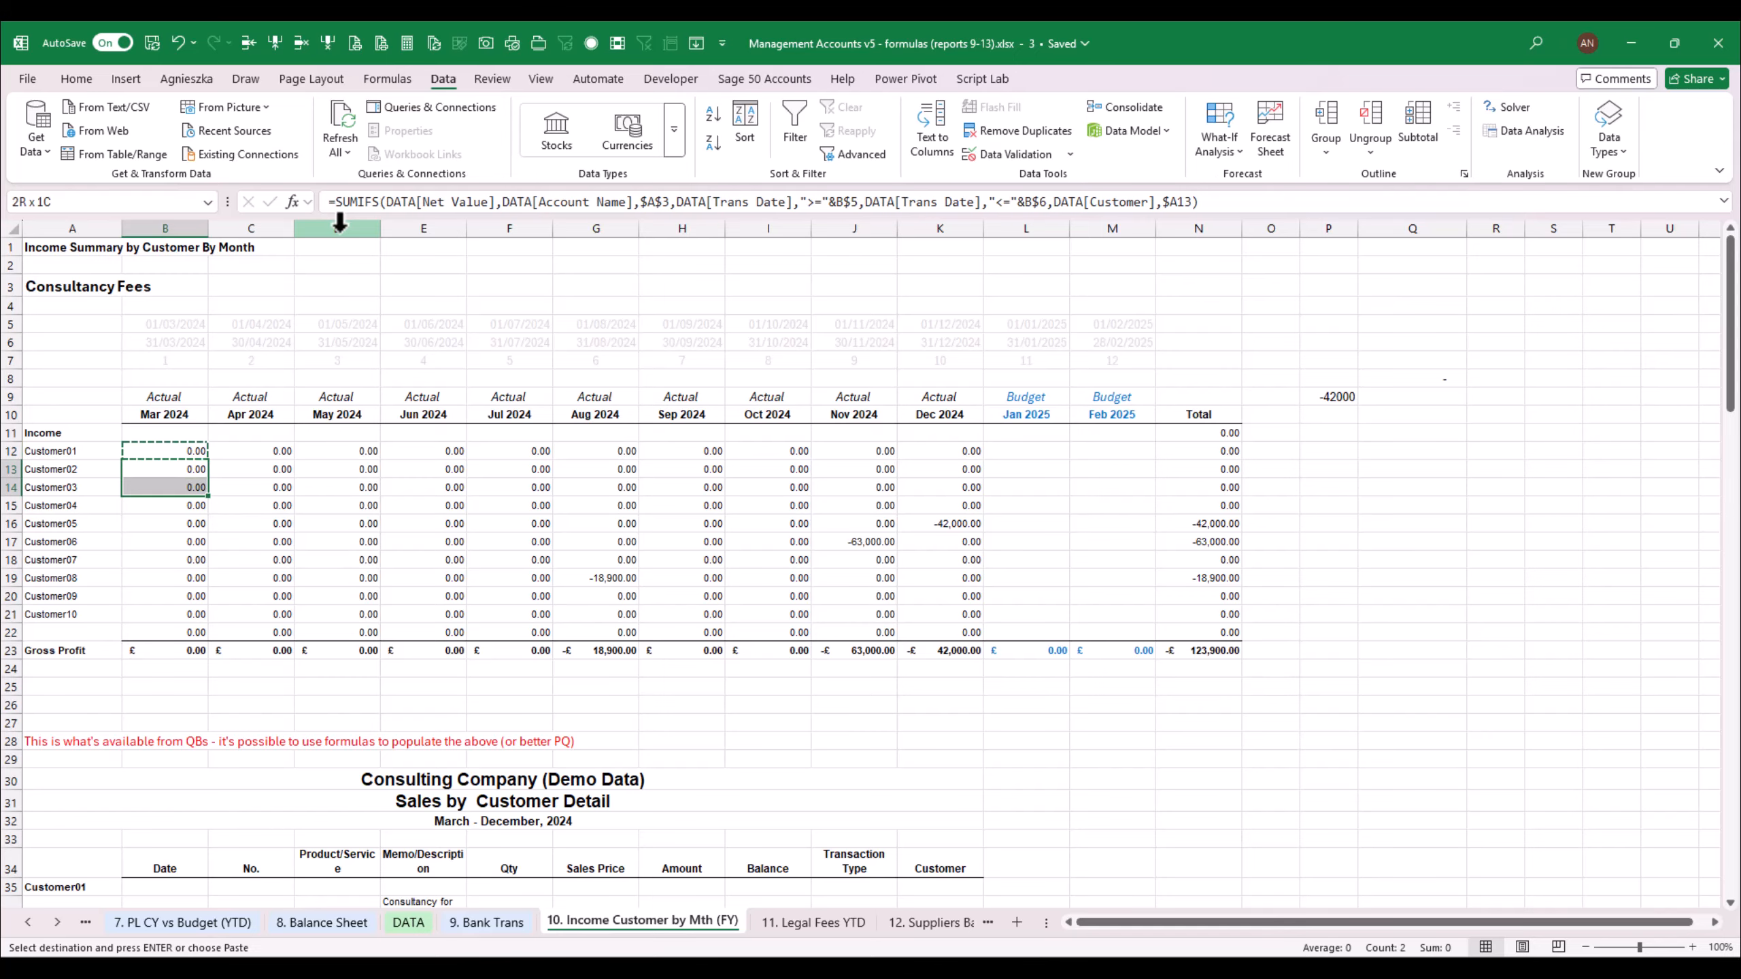
key(shift+Down)
key(shift+Down)
key(shift+Down)
key(shift+Down)
key(shift+Down)
key(shift+Down)
key(shift+Down)
key(shift+Down)
key(shift+Down)
key(shift+Down)
key(ctrl+v)
key(Escape)
Copy the March 2024 formulas in B12:B22 across the April 2024 to February 2025 columns, C12:M22
key(Up)
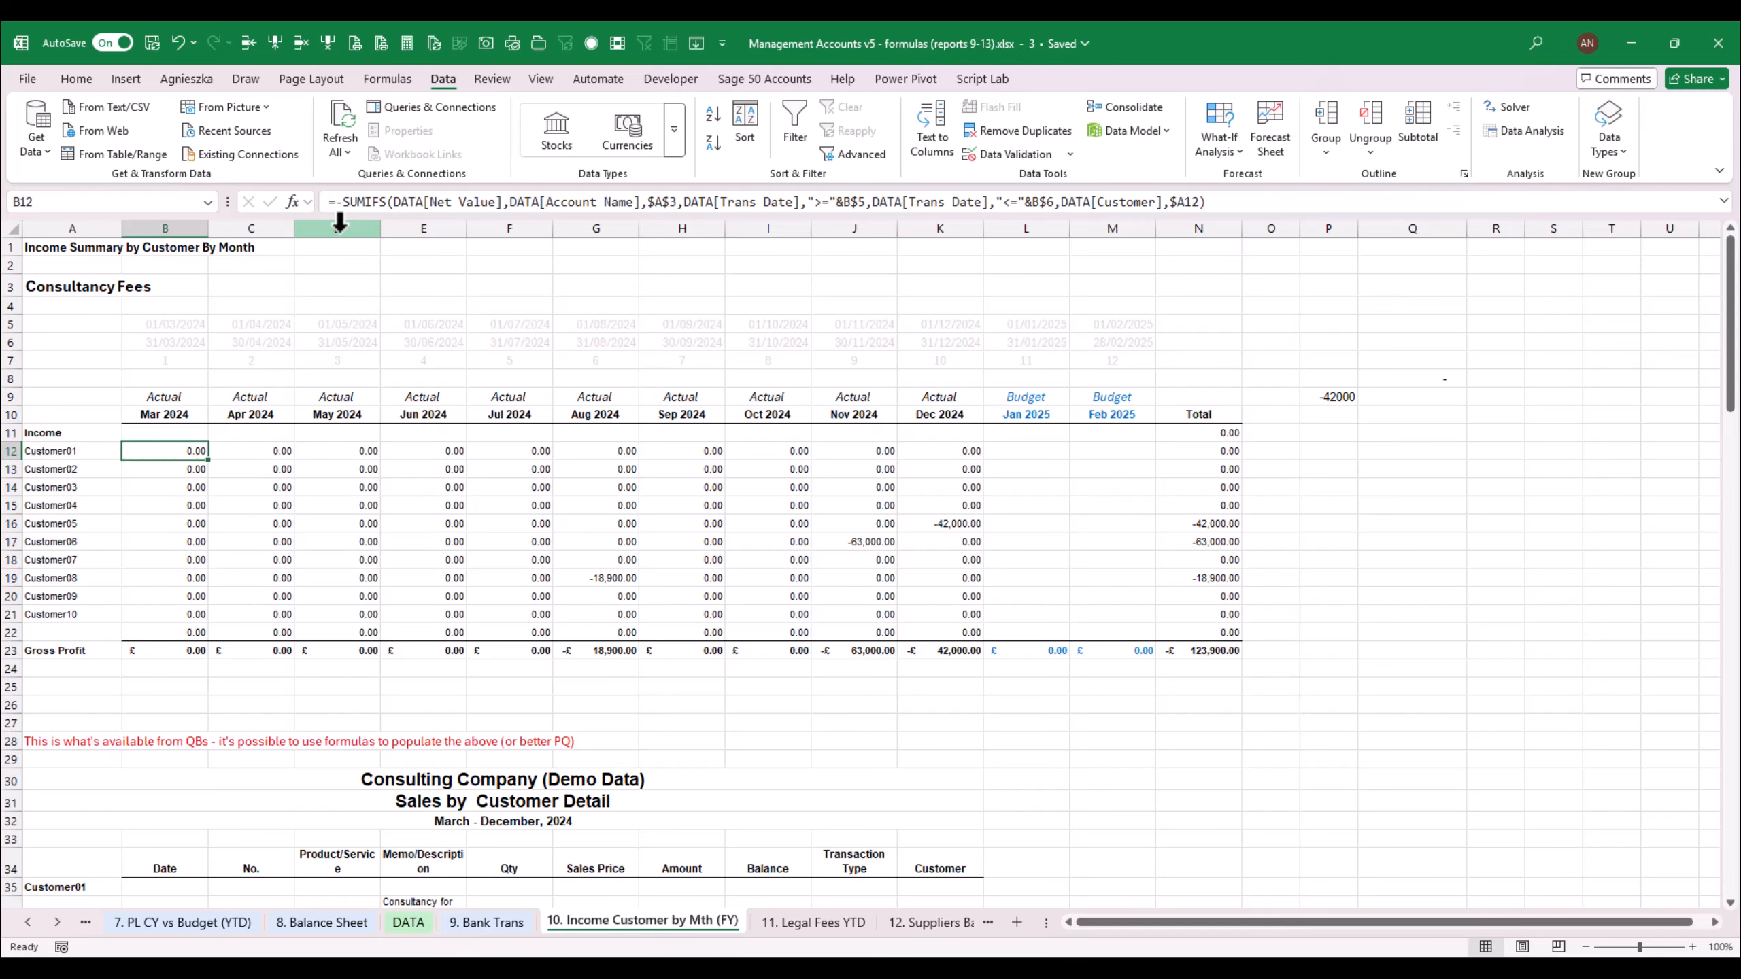
key(shift+Down)
key(shift+Down)
key(shift+Down)
key(shift+Down)
key(shift+Down)
key(shift+Down)
key(shift+Down)
key(shift+Down)
key(shift+Down)
key(shift+Down)
key(ctrl+c)
key(Right)
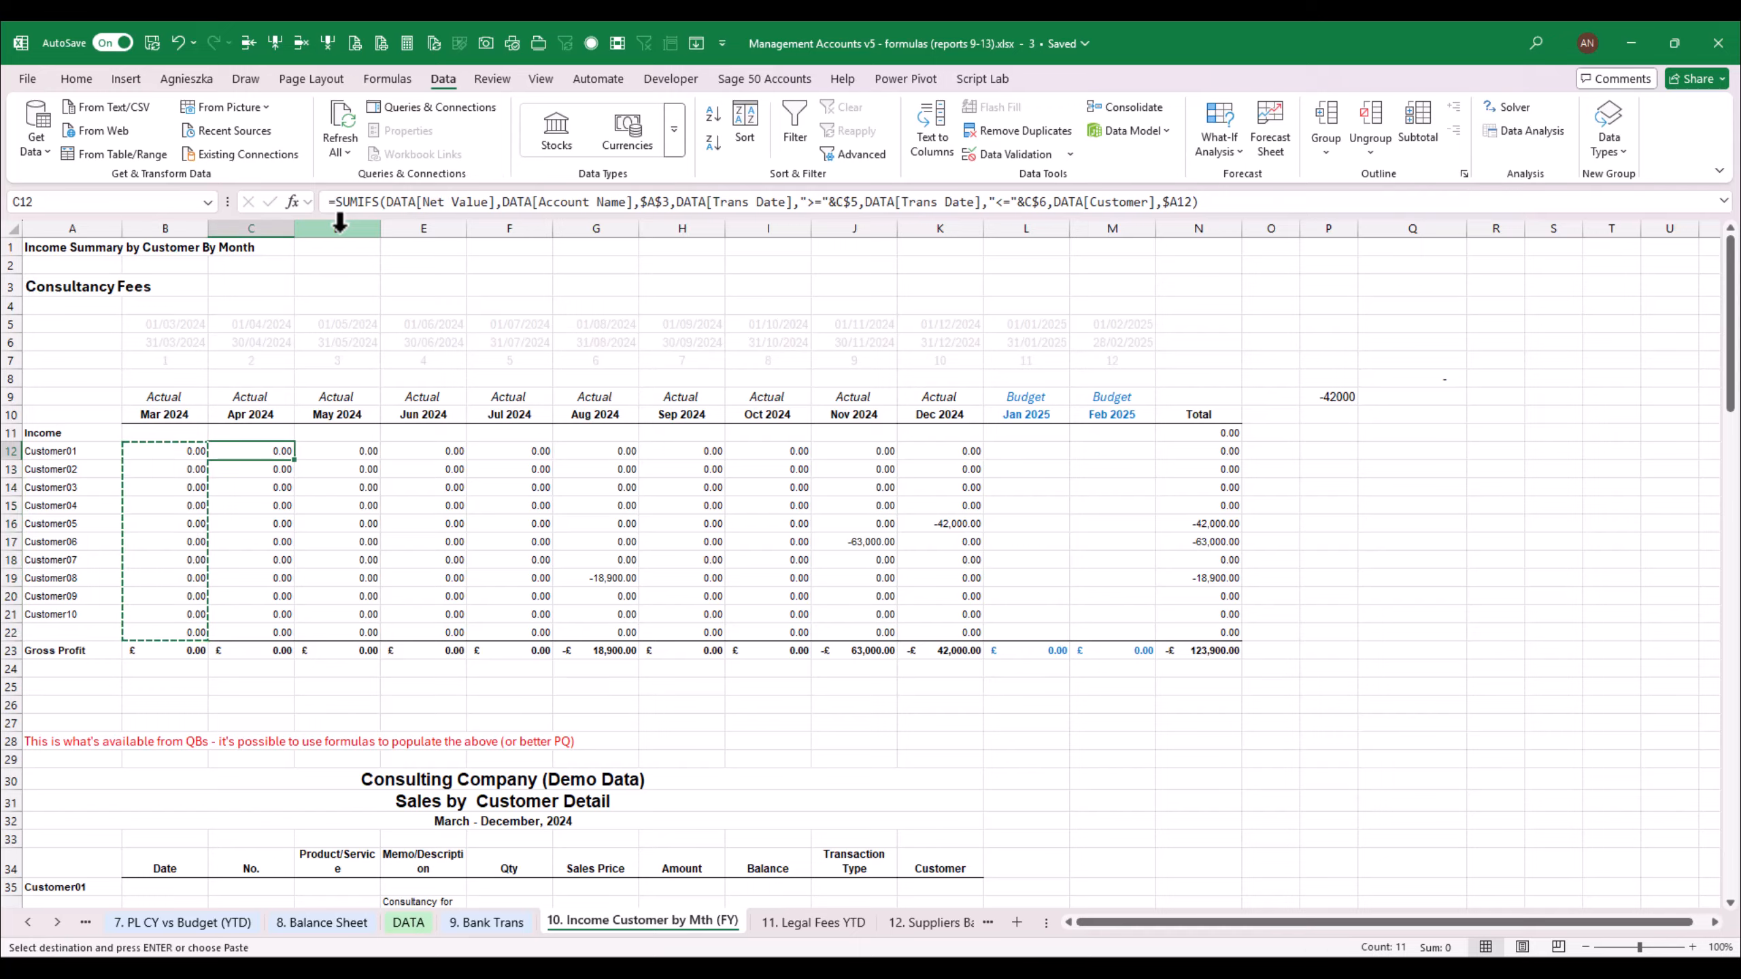
key(shift+Right)
key(shift+Right)
key(shift+Right)
key(shift+Right)
key(shift+Right)
key(shift+Right)
key(shift+Right)
key(shift+Right)
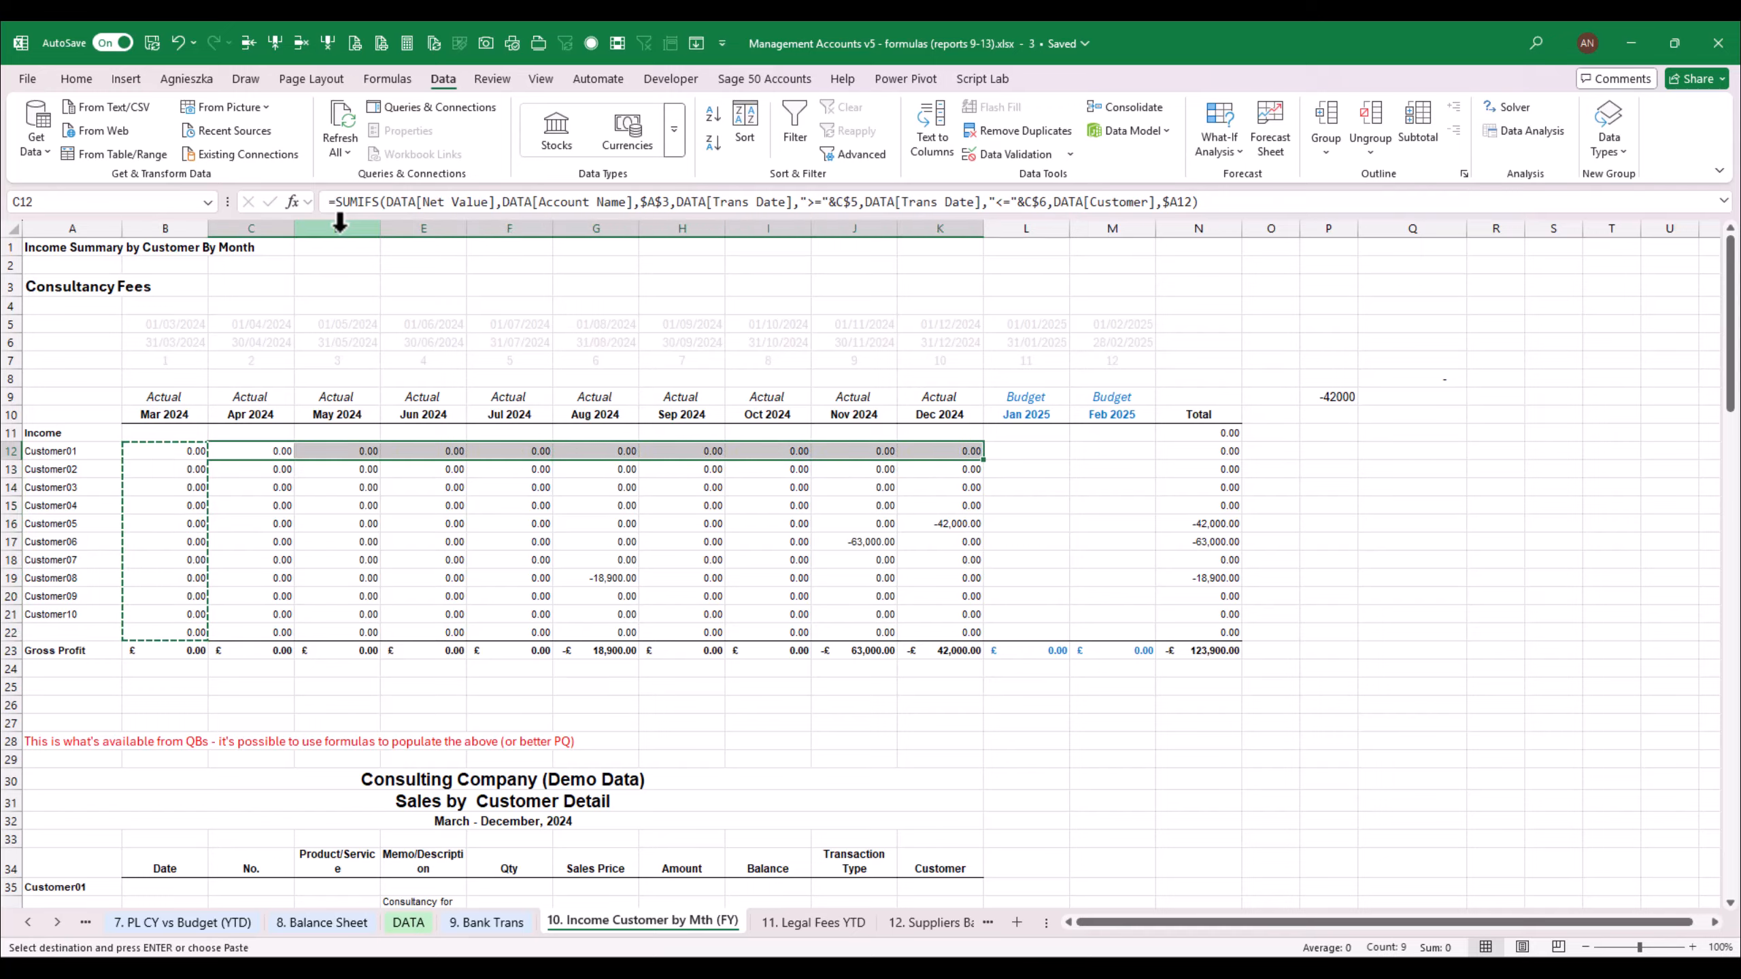
key(shift+Right)
key(shift+Right)
key(shift+Down)
key(shift+Down)
key(shift+Down)
key(shift+Down)
key(shift+Down)
key(shift+Down)
key(shift+Down)
key(shift+Down)
key(shift+Down)
key(shift+Down)
key(Return)
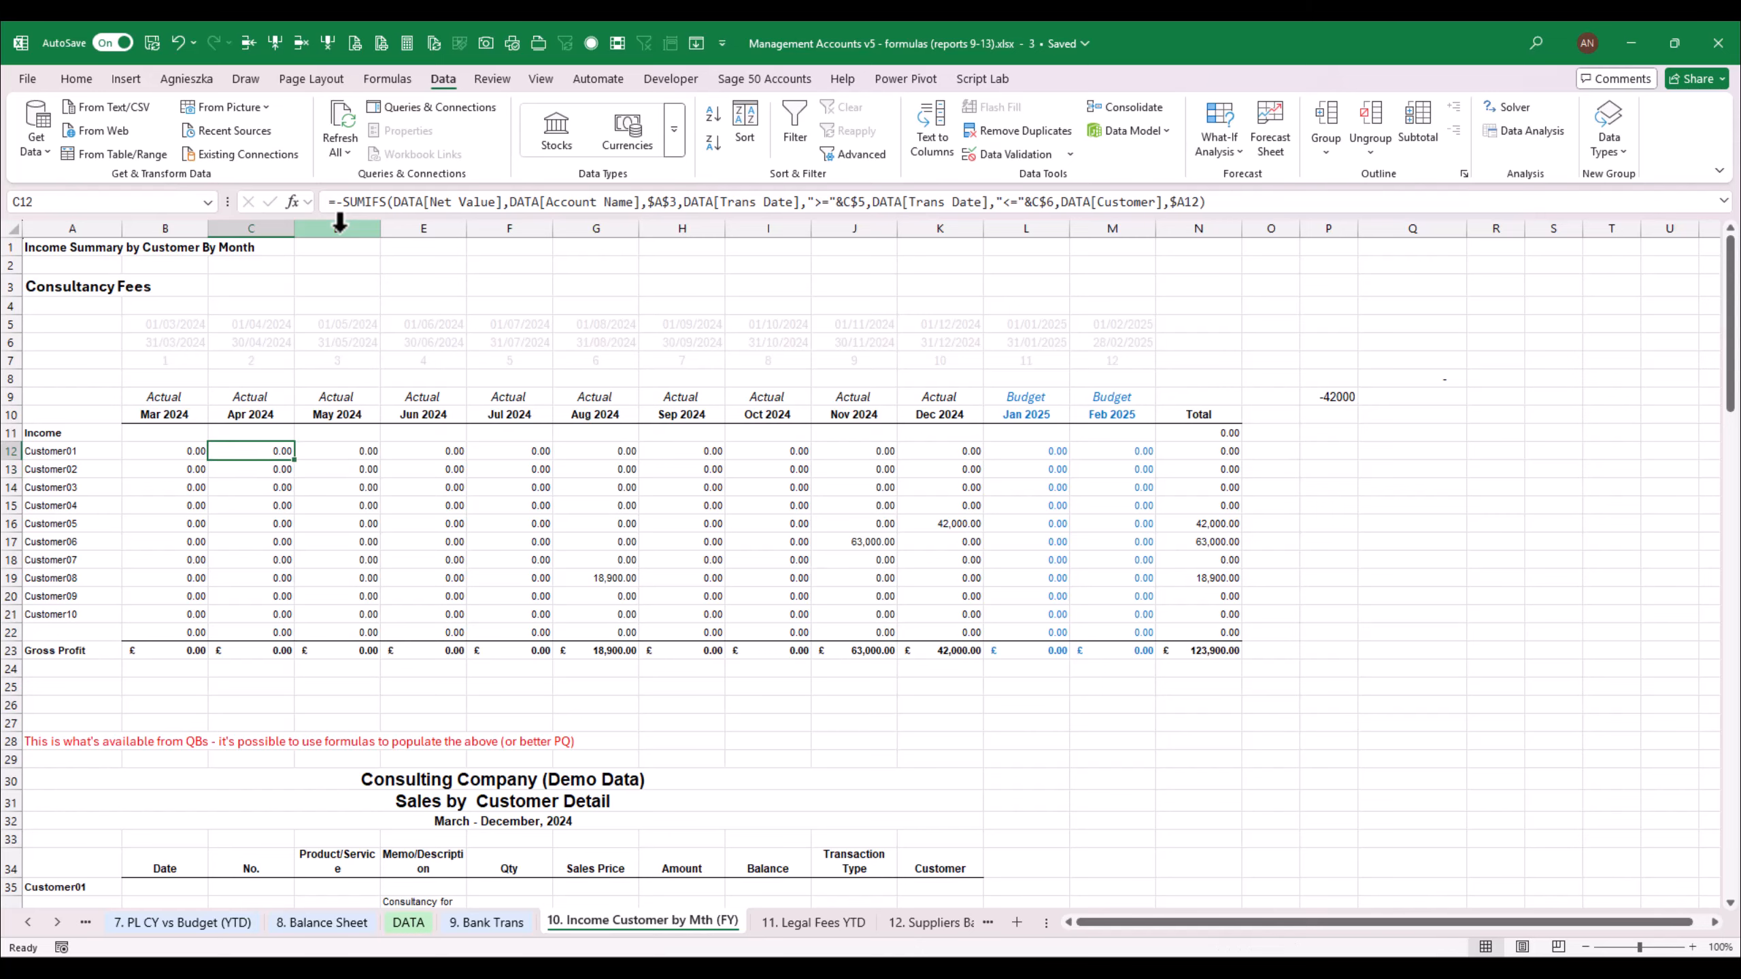
Examine the customer list formula in column A and the negated formulas across the actual months and the January 2025 budget column
click(1005, 455)
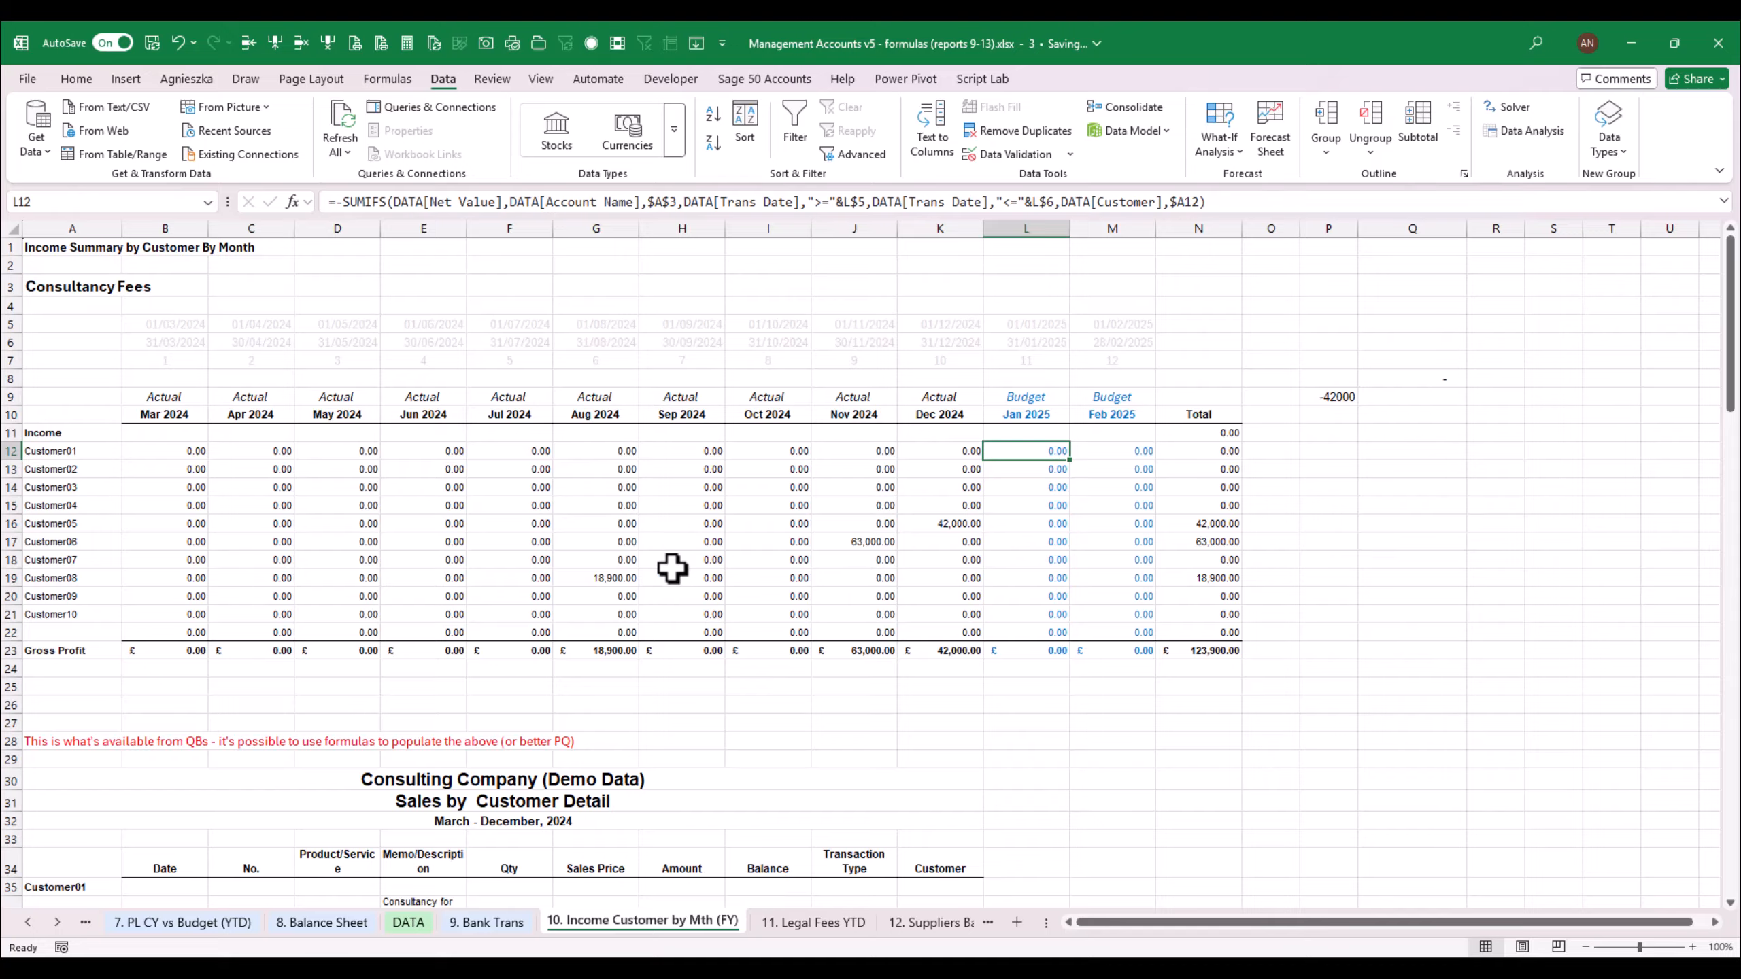
click(261, 488)
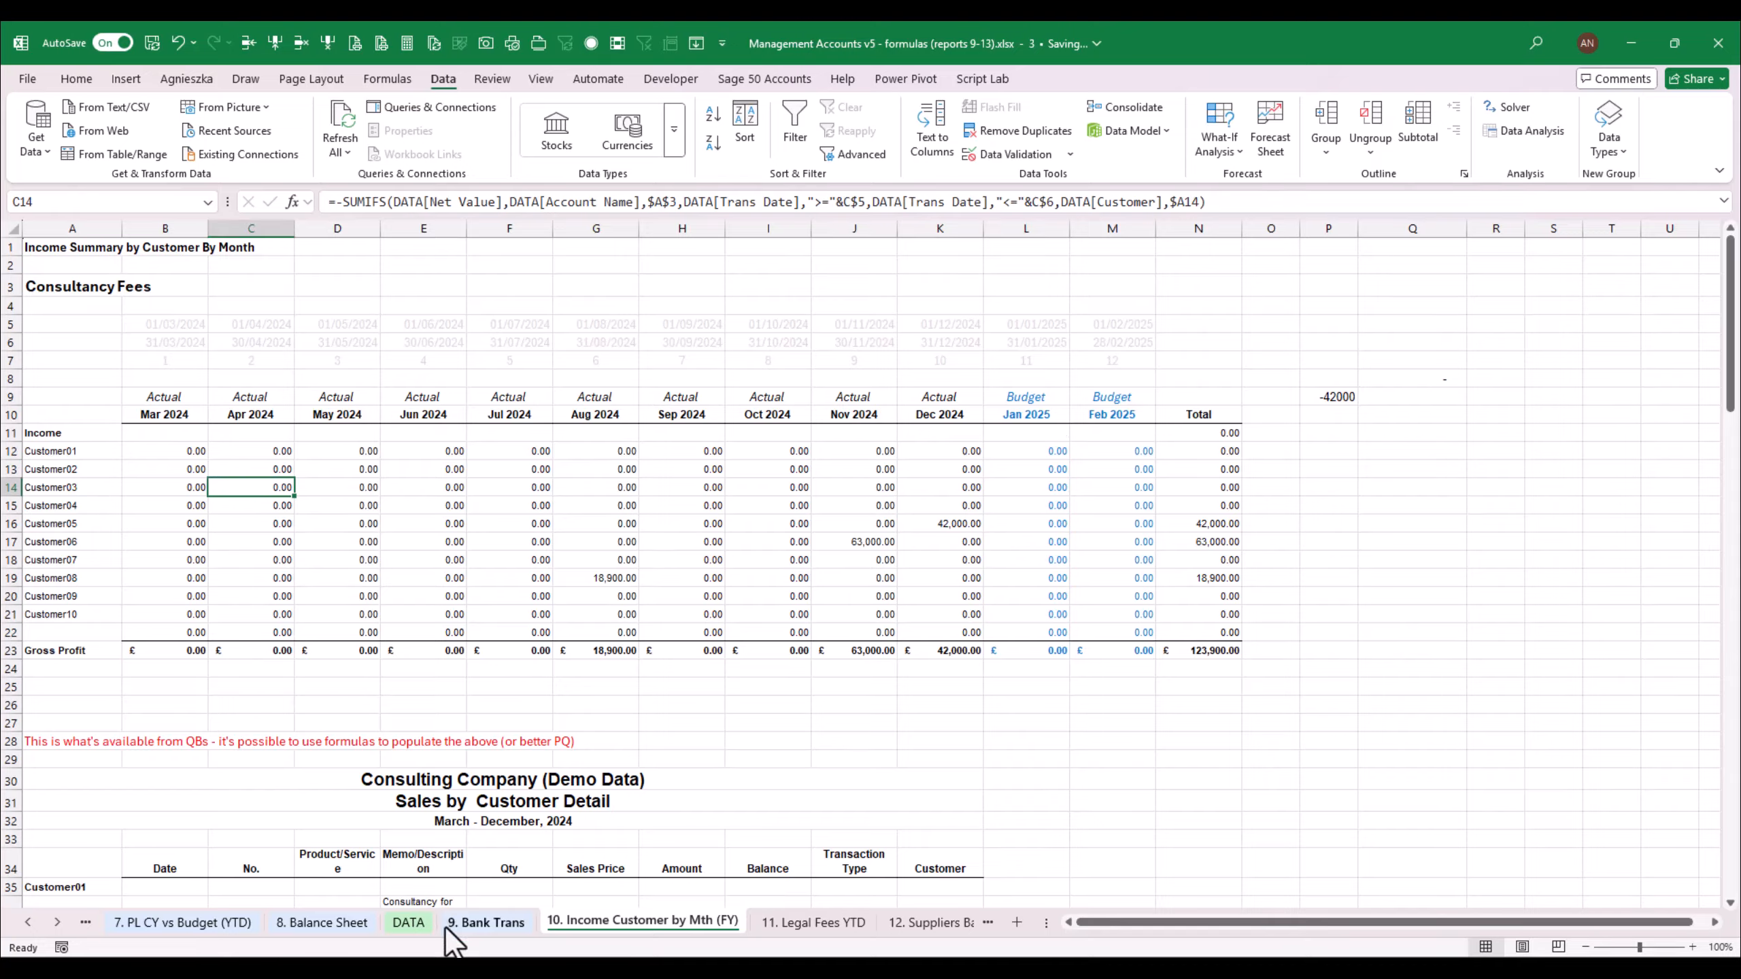
click(415, 487)
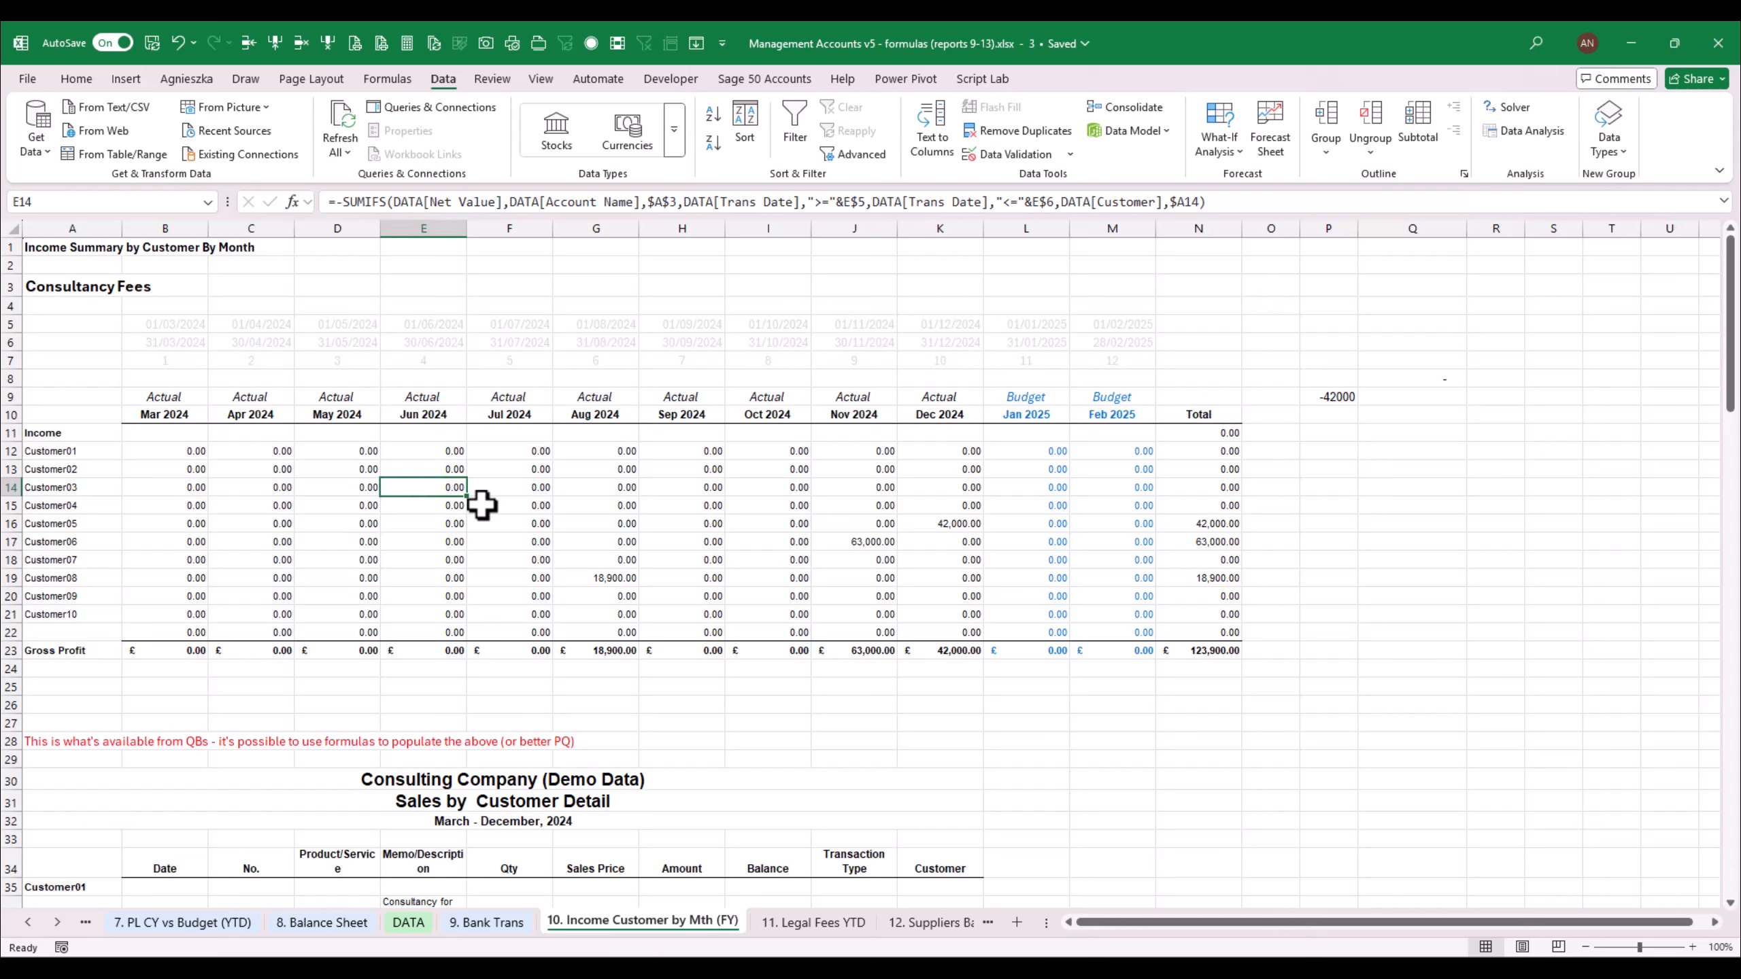
click(452, 545)
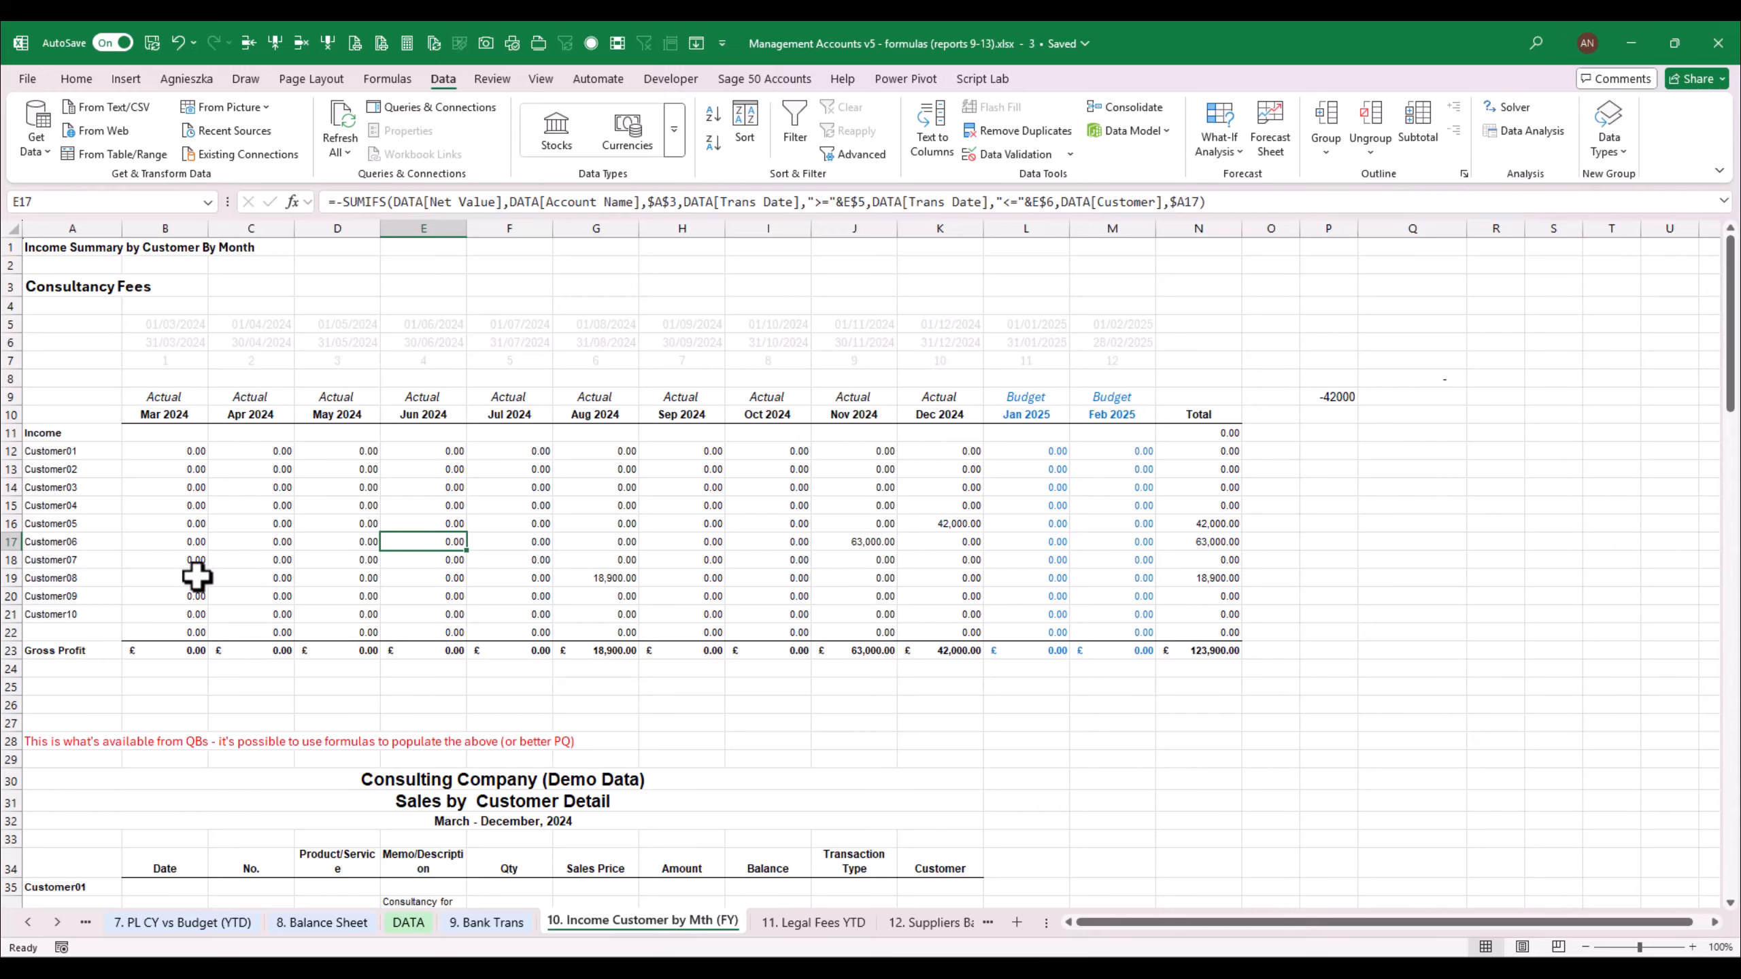
click(96, 525)
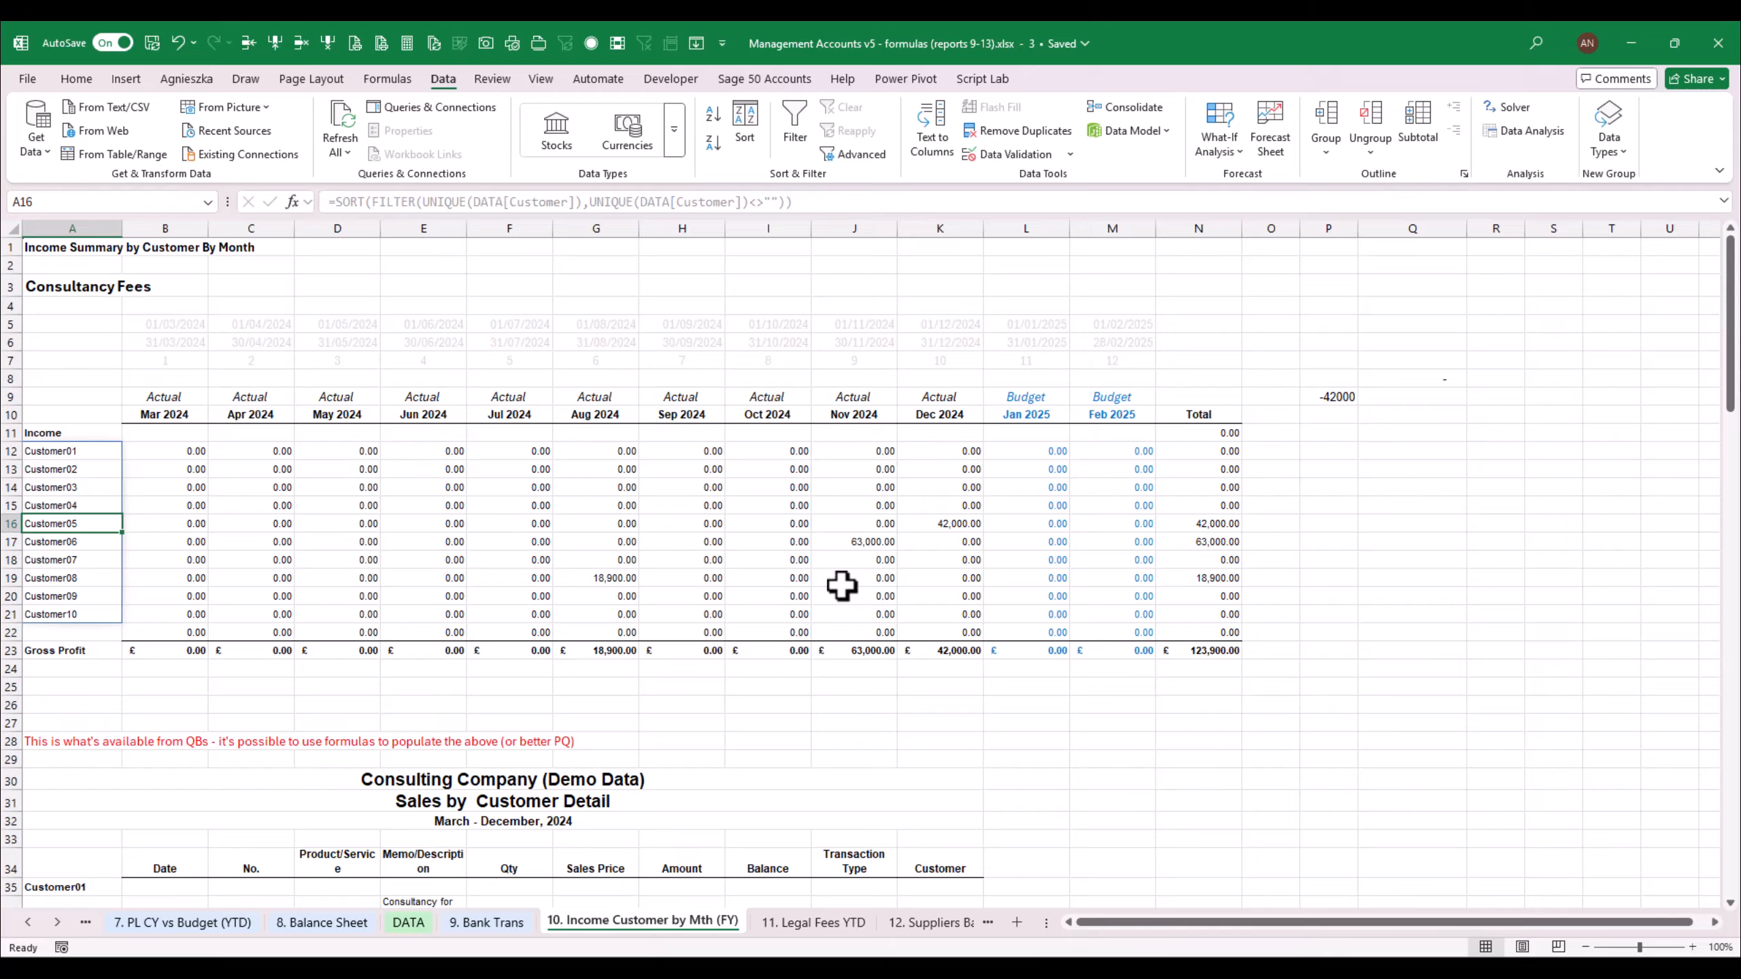
click(701, 575)
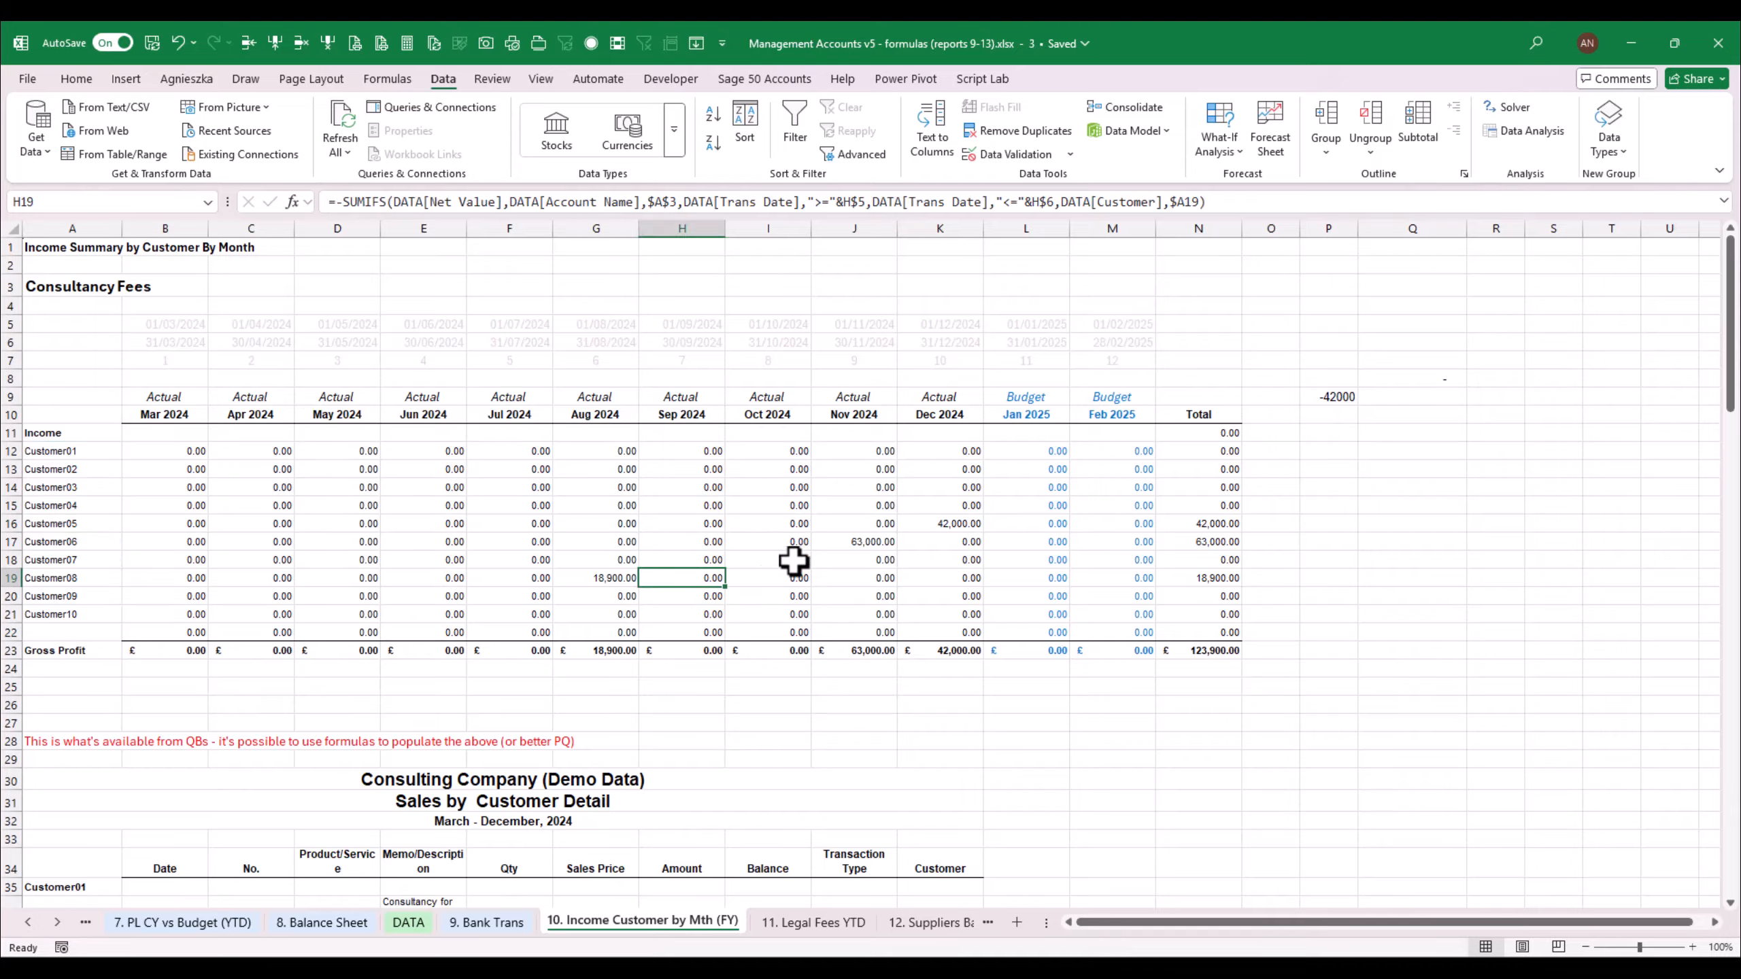
click(518, 522)
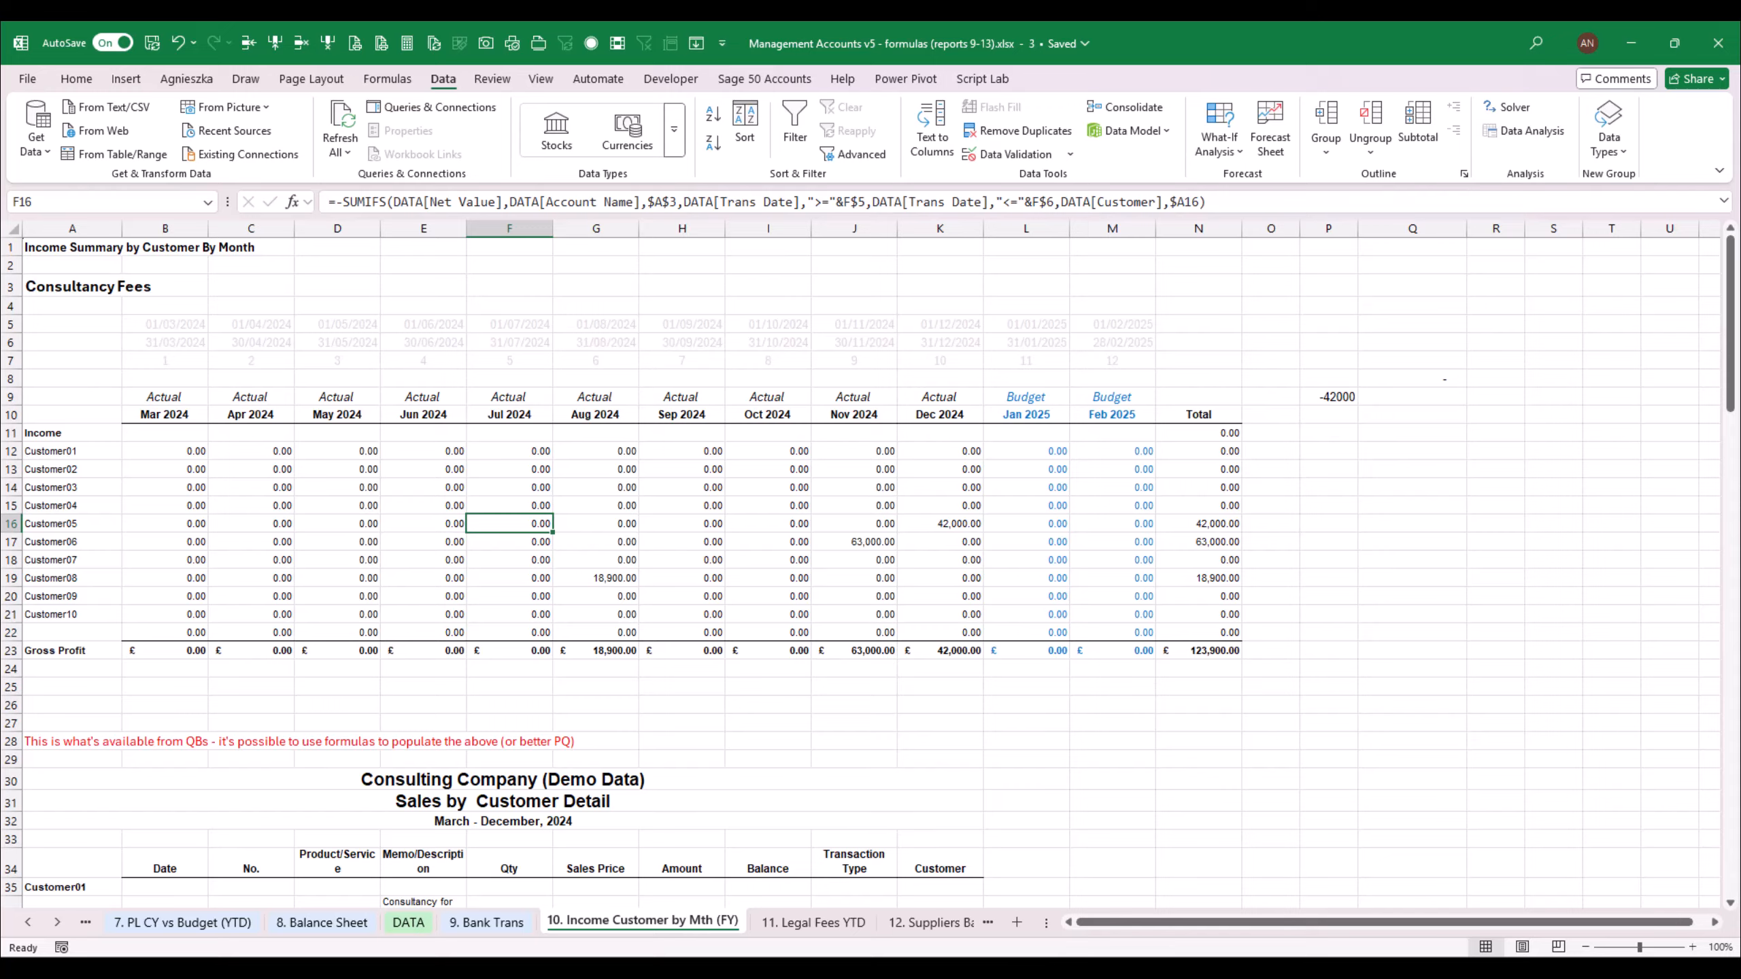
click(860, 543)
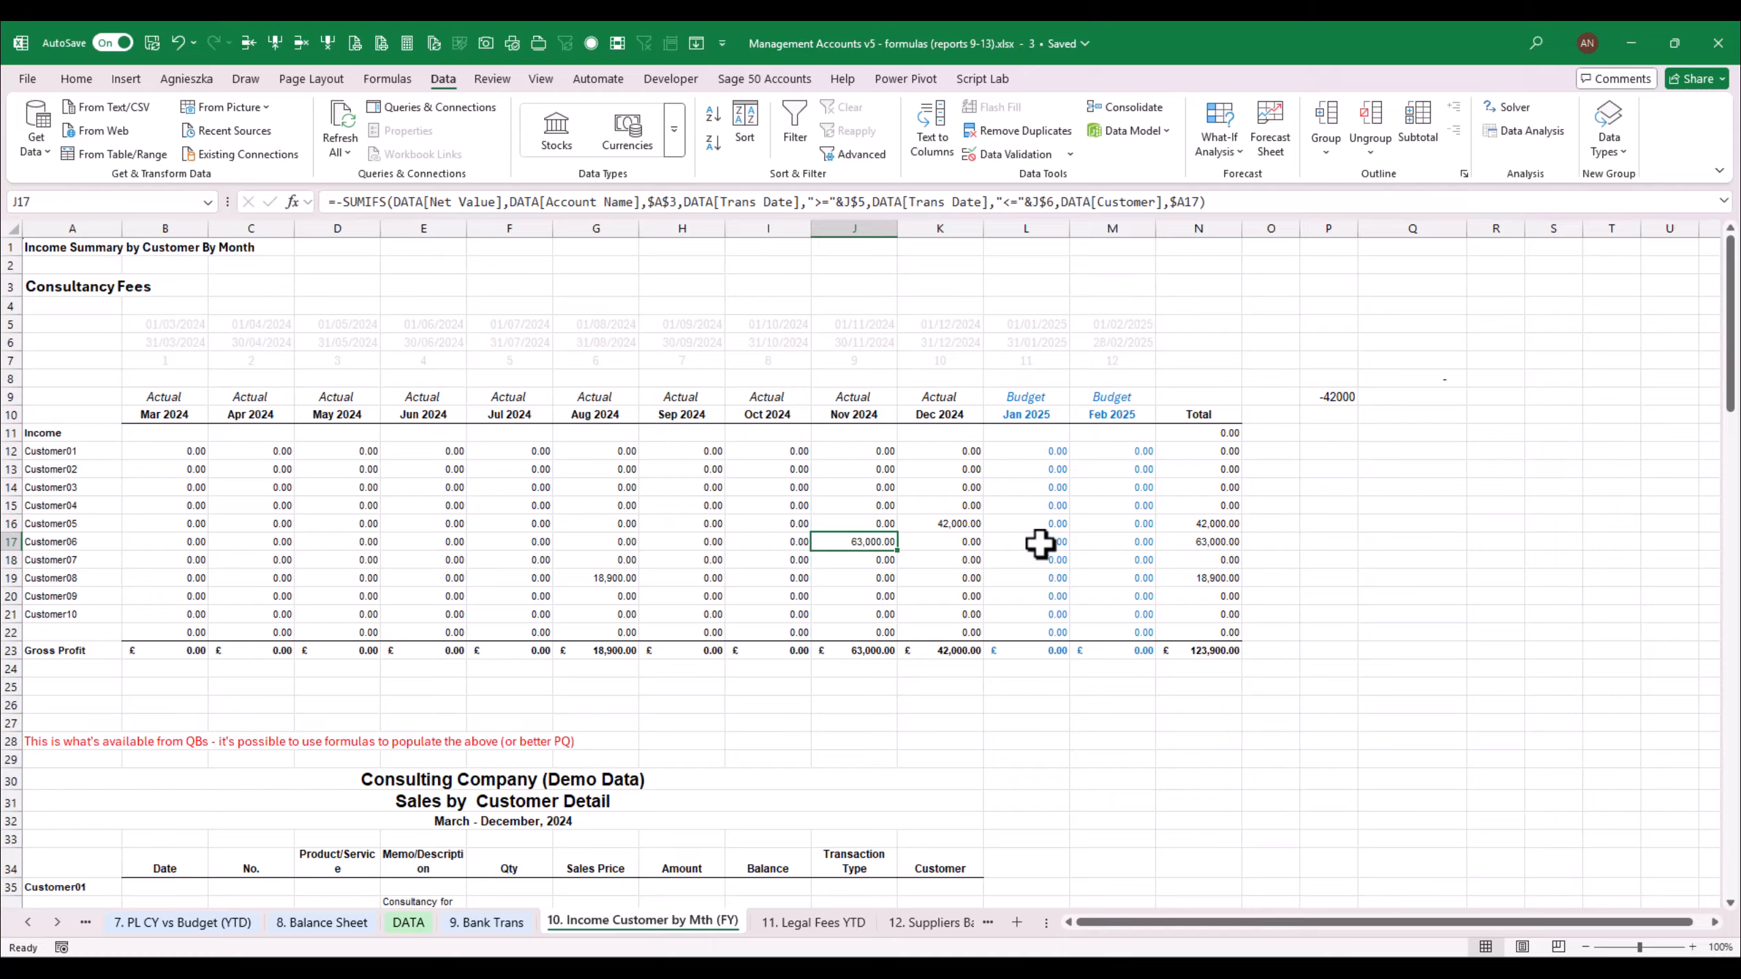
click(1050, 452)
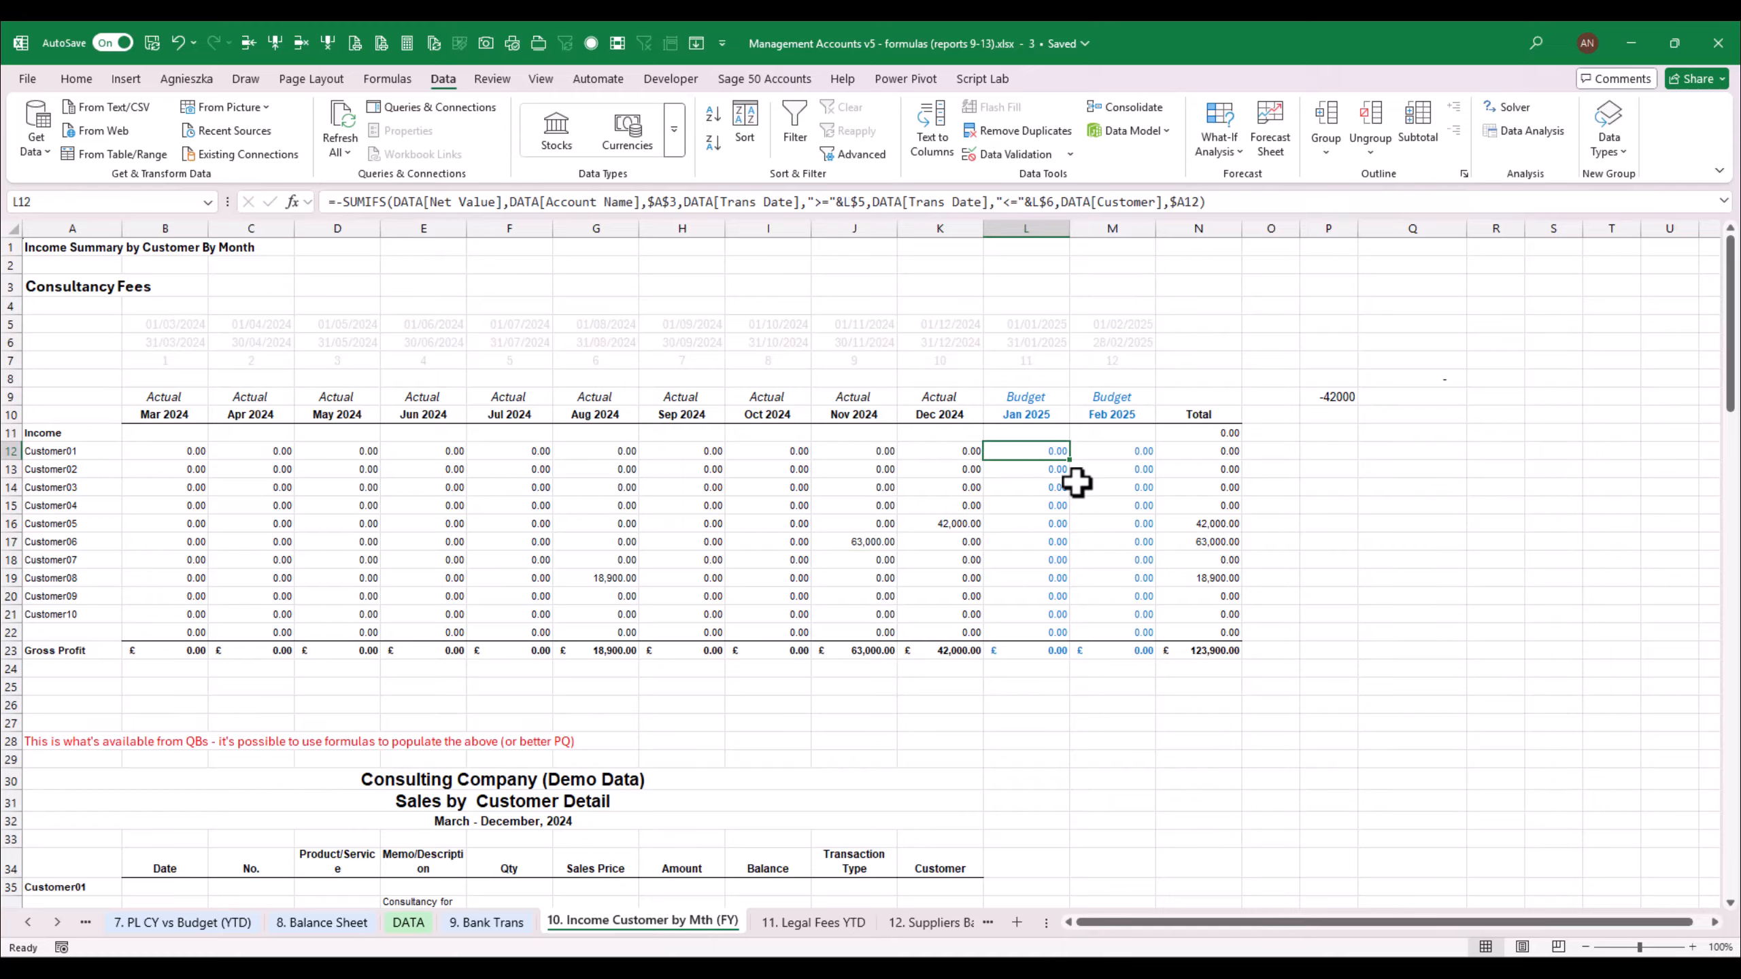
click(830, 546)
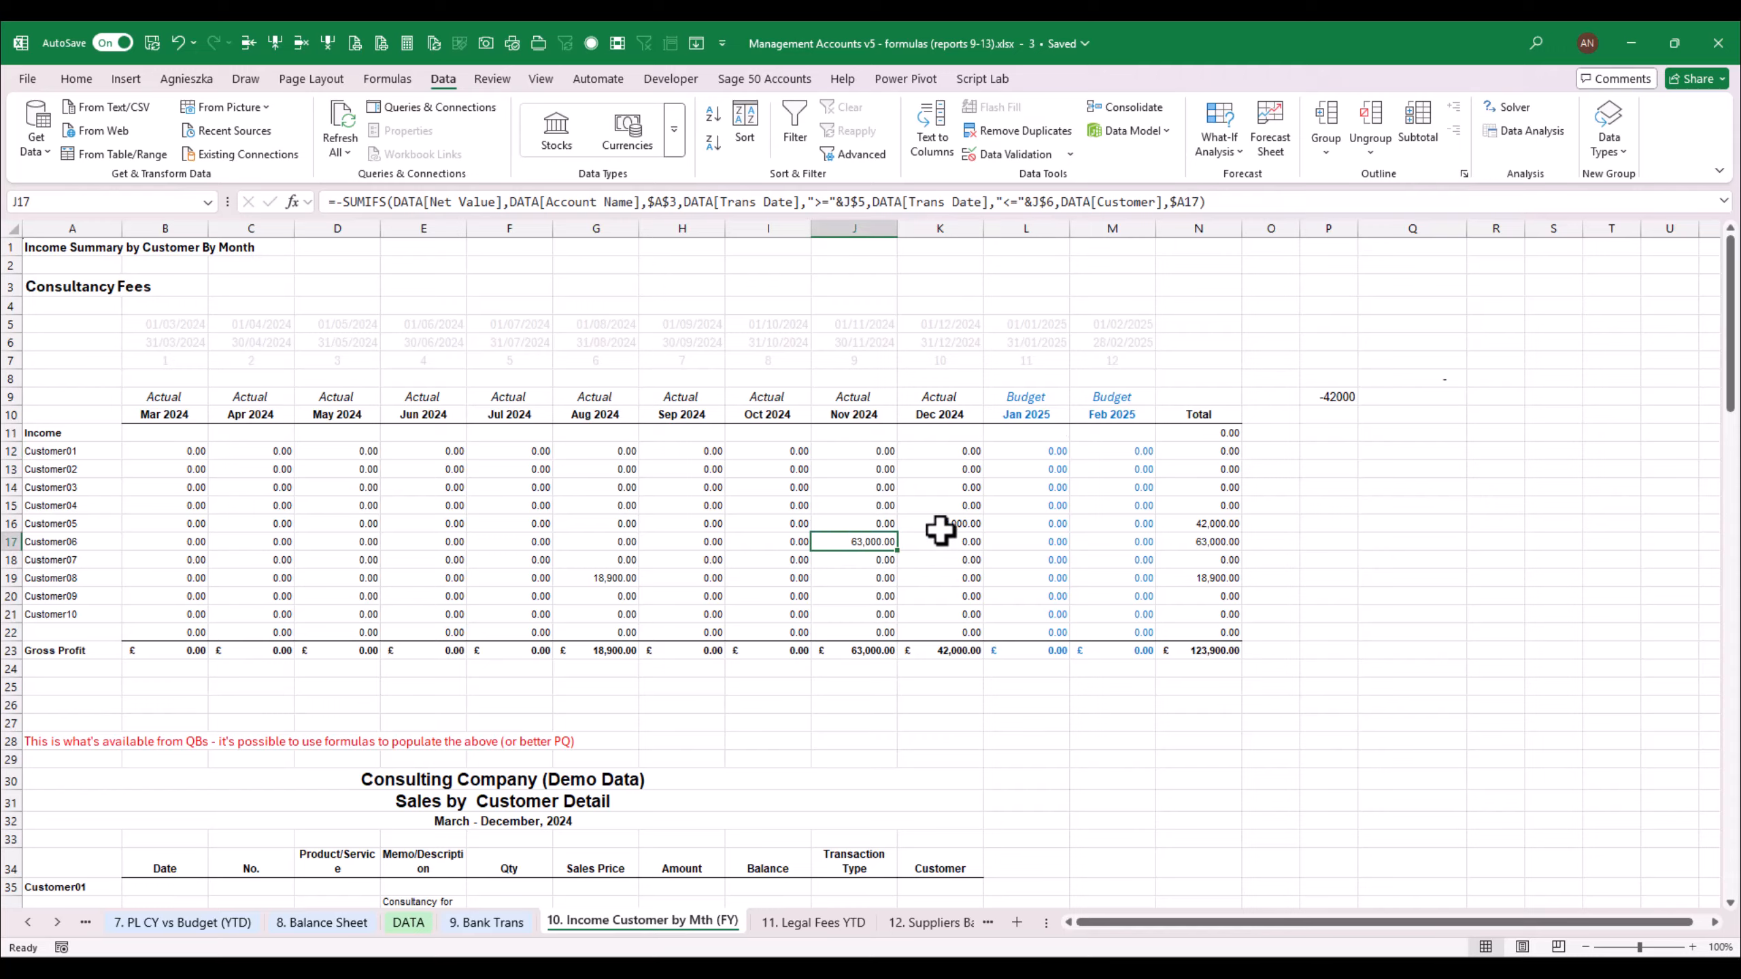
click(712, 524)
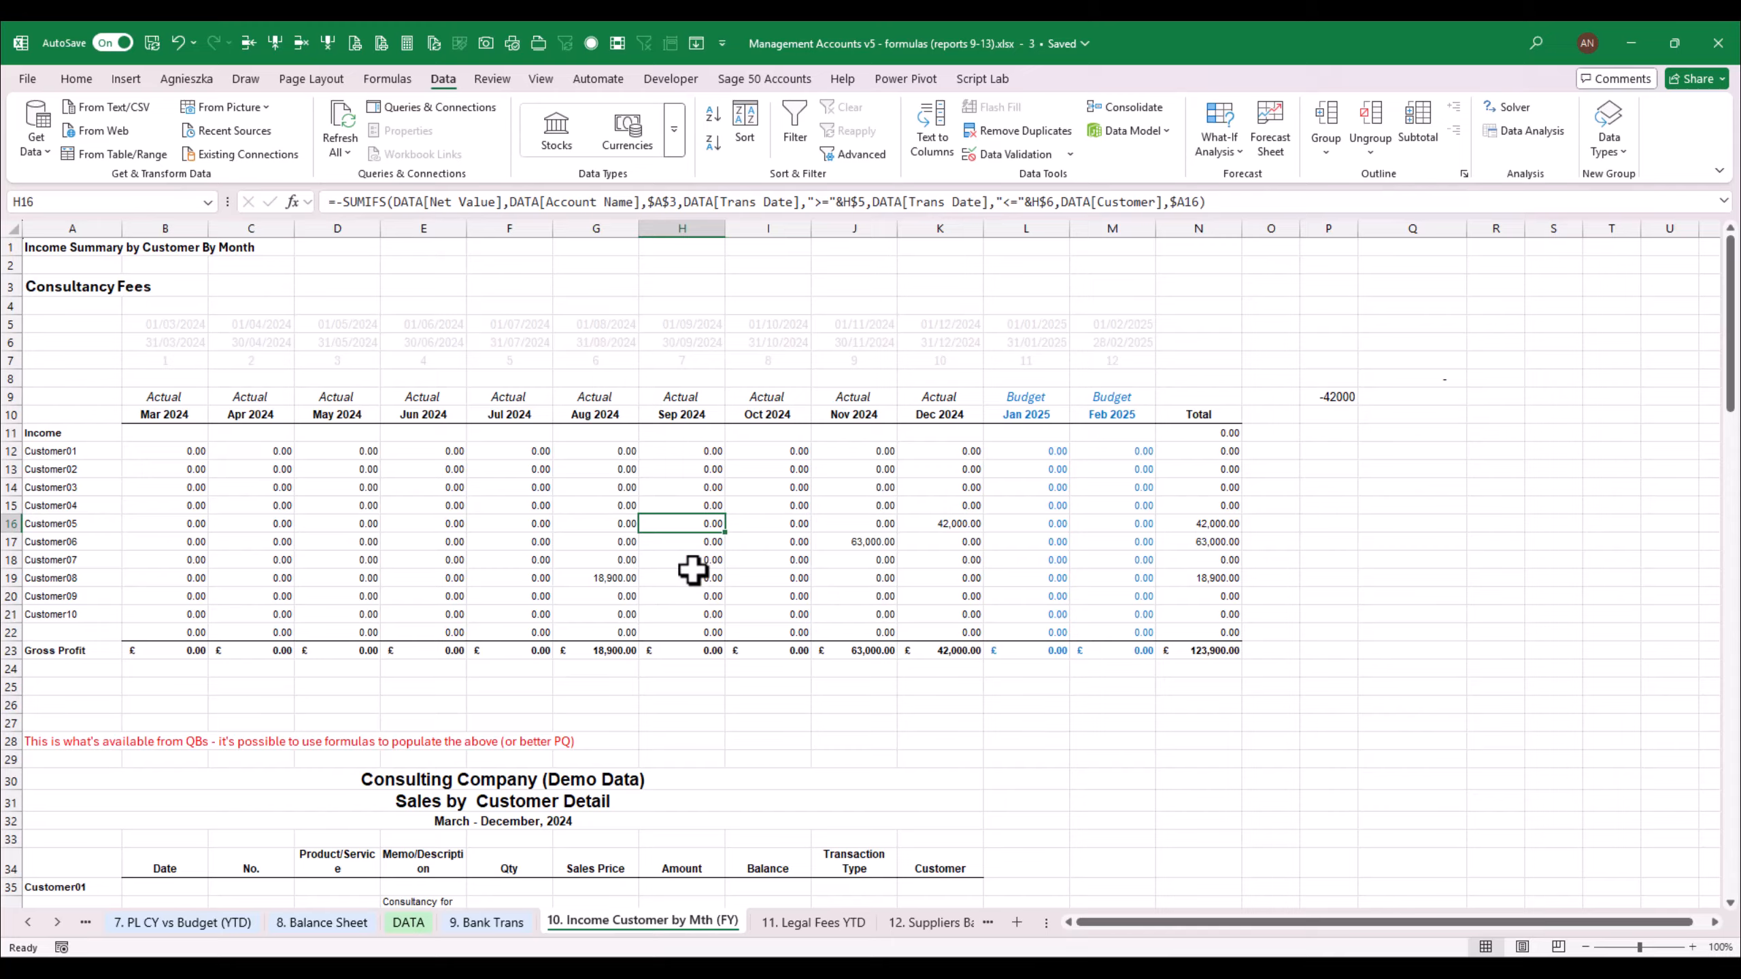
click(1028, 453)
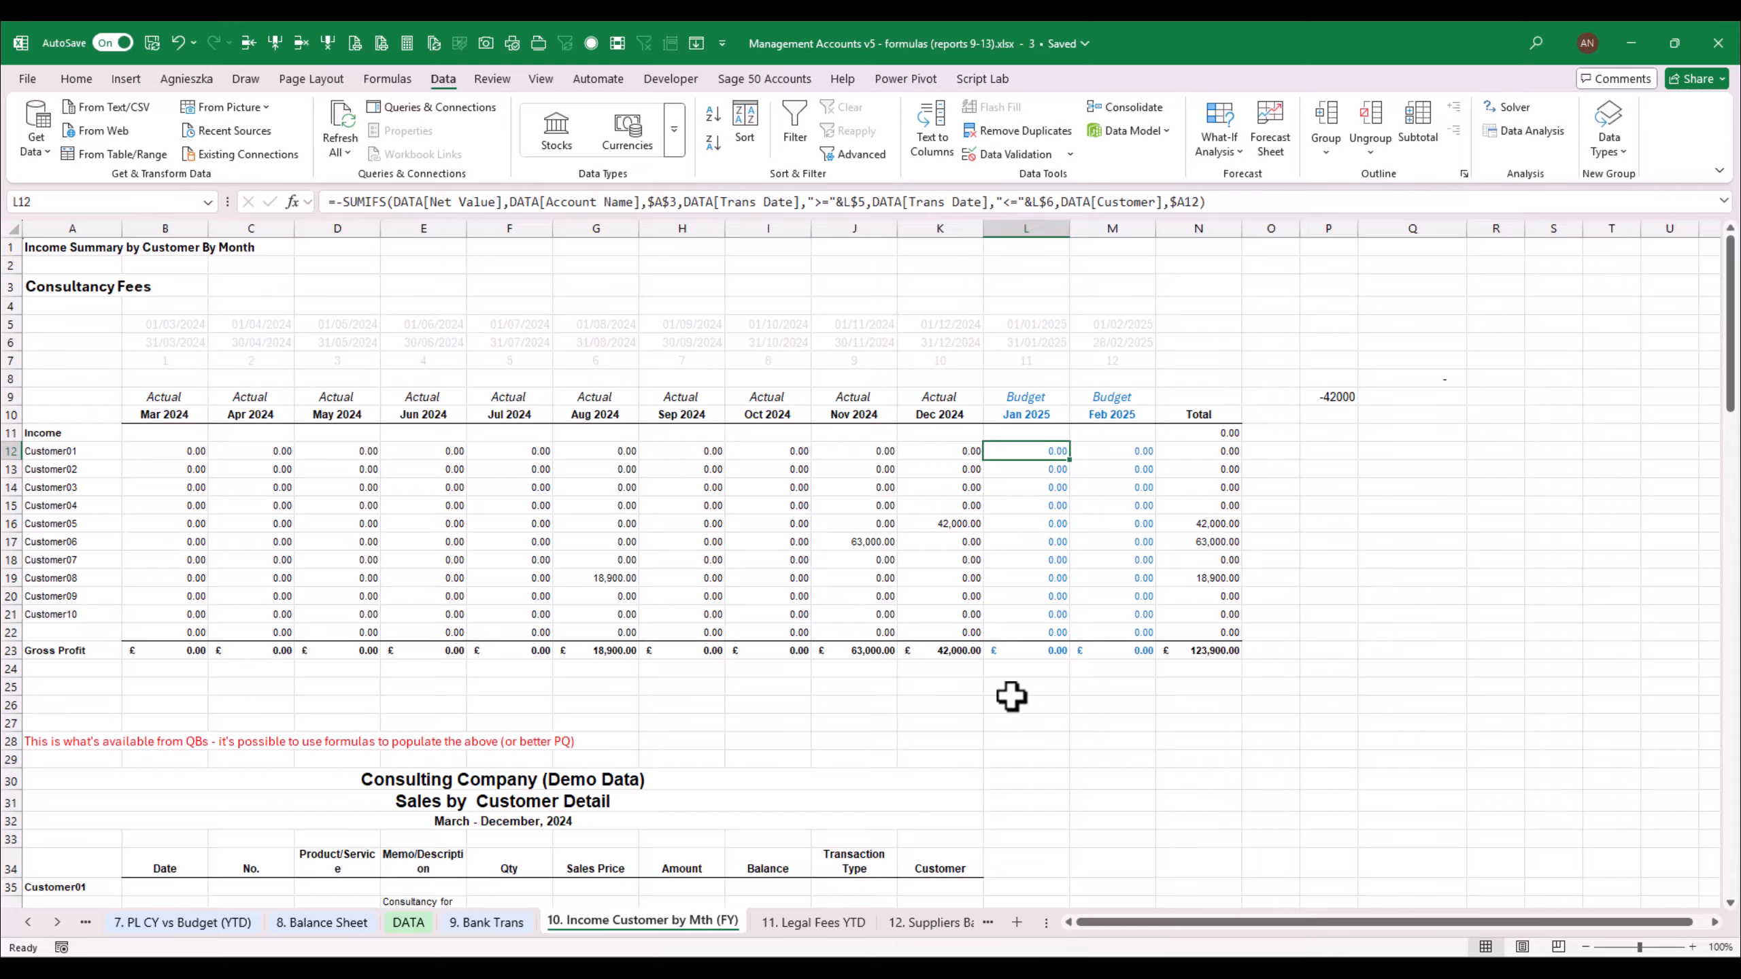
Open the Budget sheet and review its customer names and monthly income budget figures, selecting C8:N15
drag(1046, 922, 1450, 922)
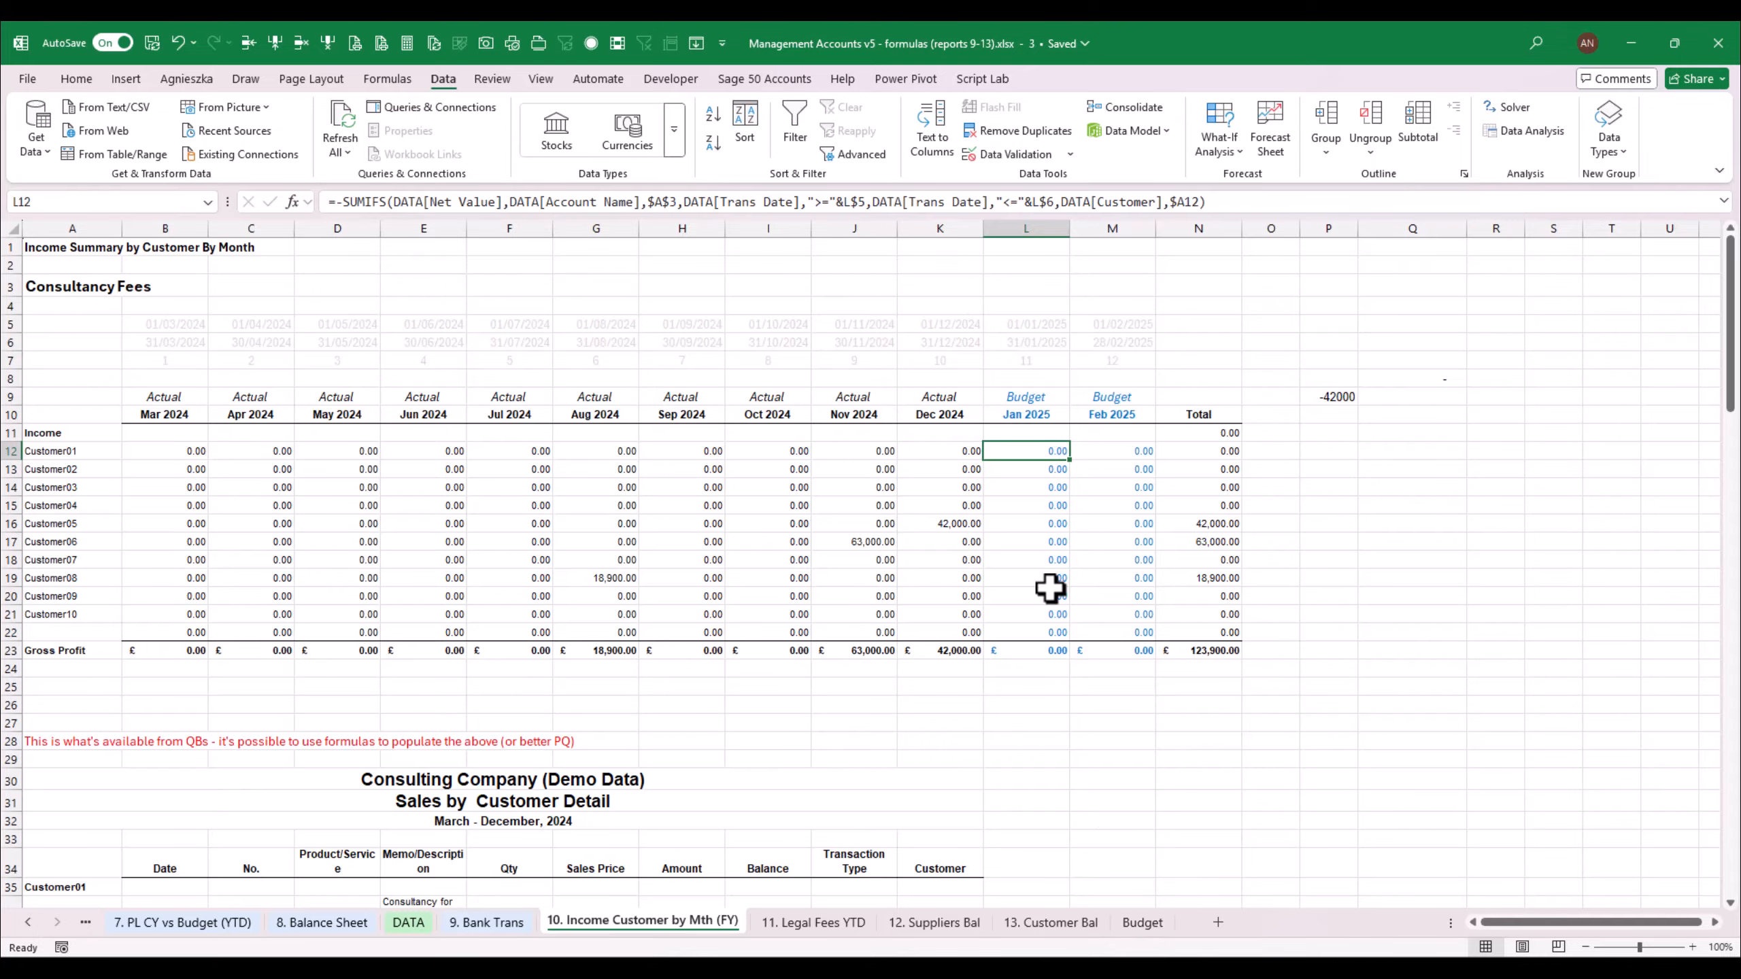
click(1142, 922)
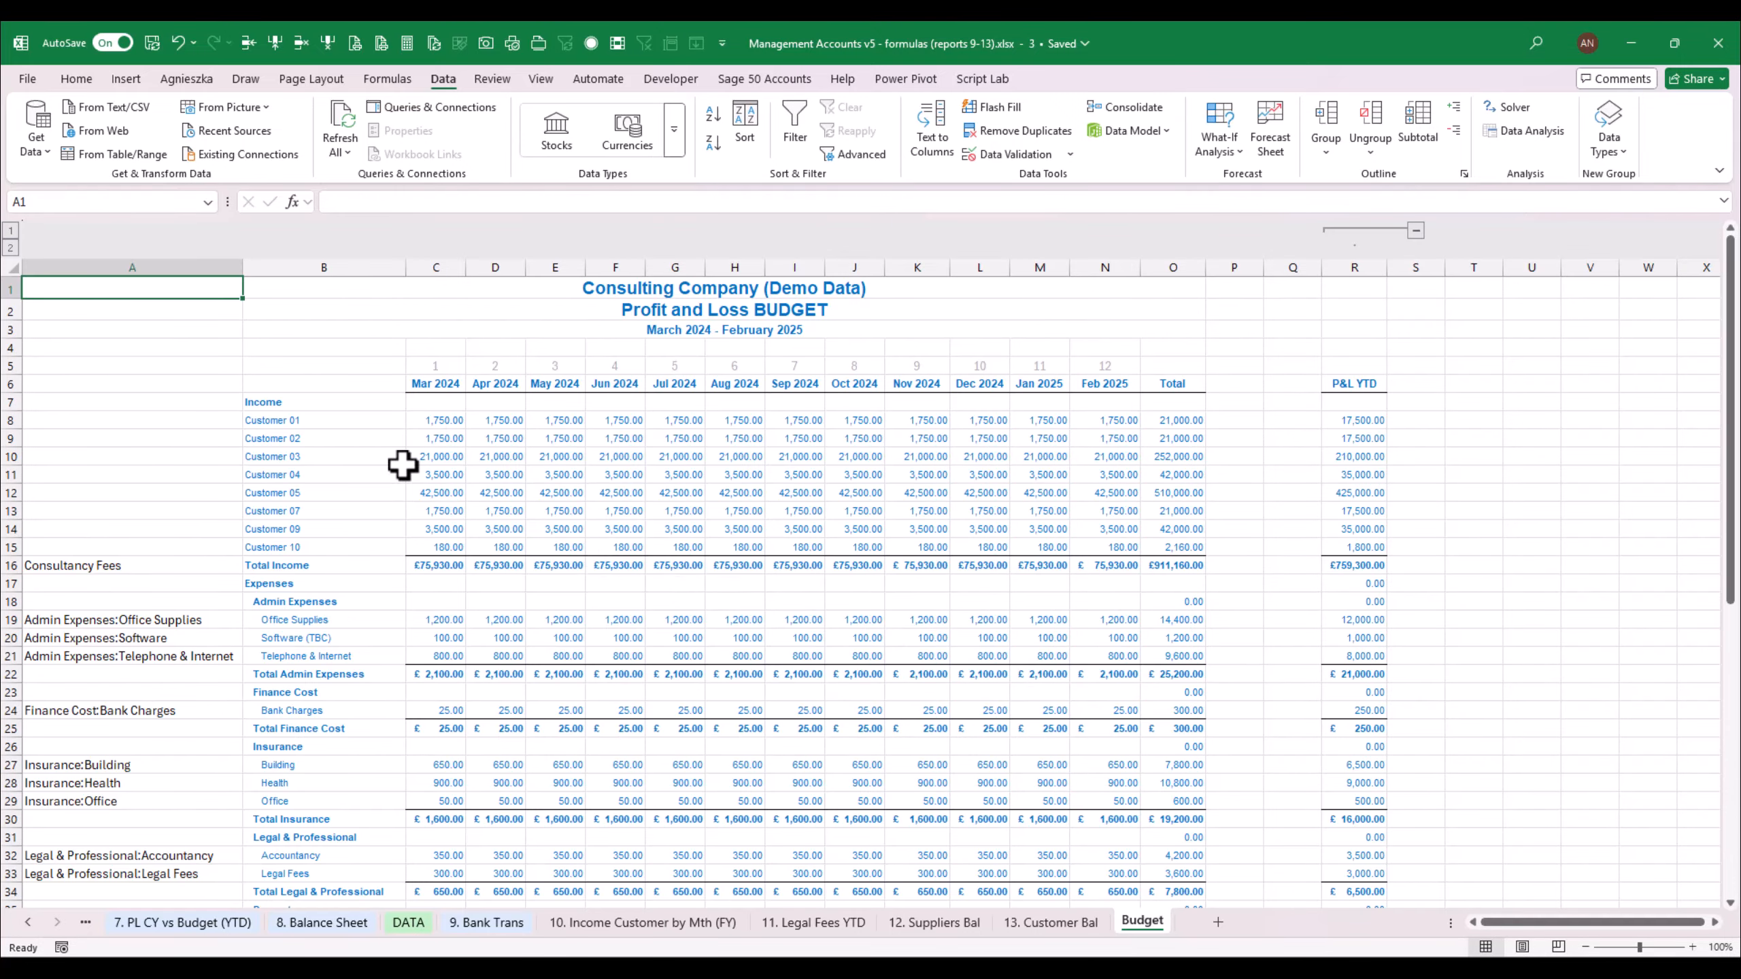
click(374, 420)
click(339, 490)
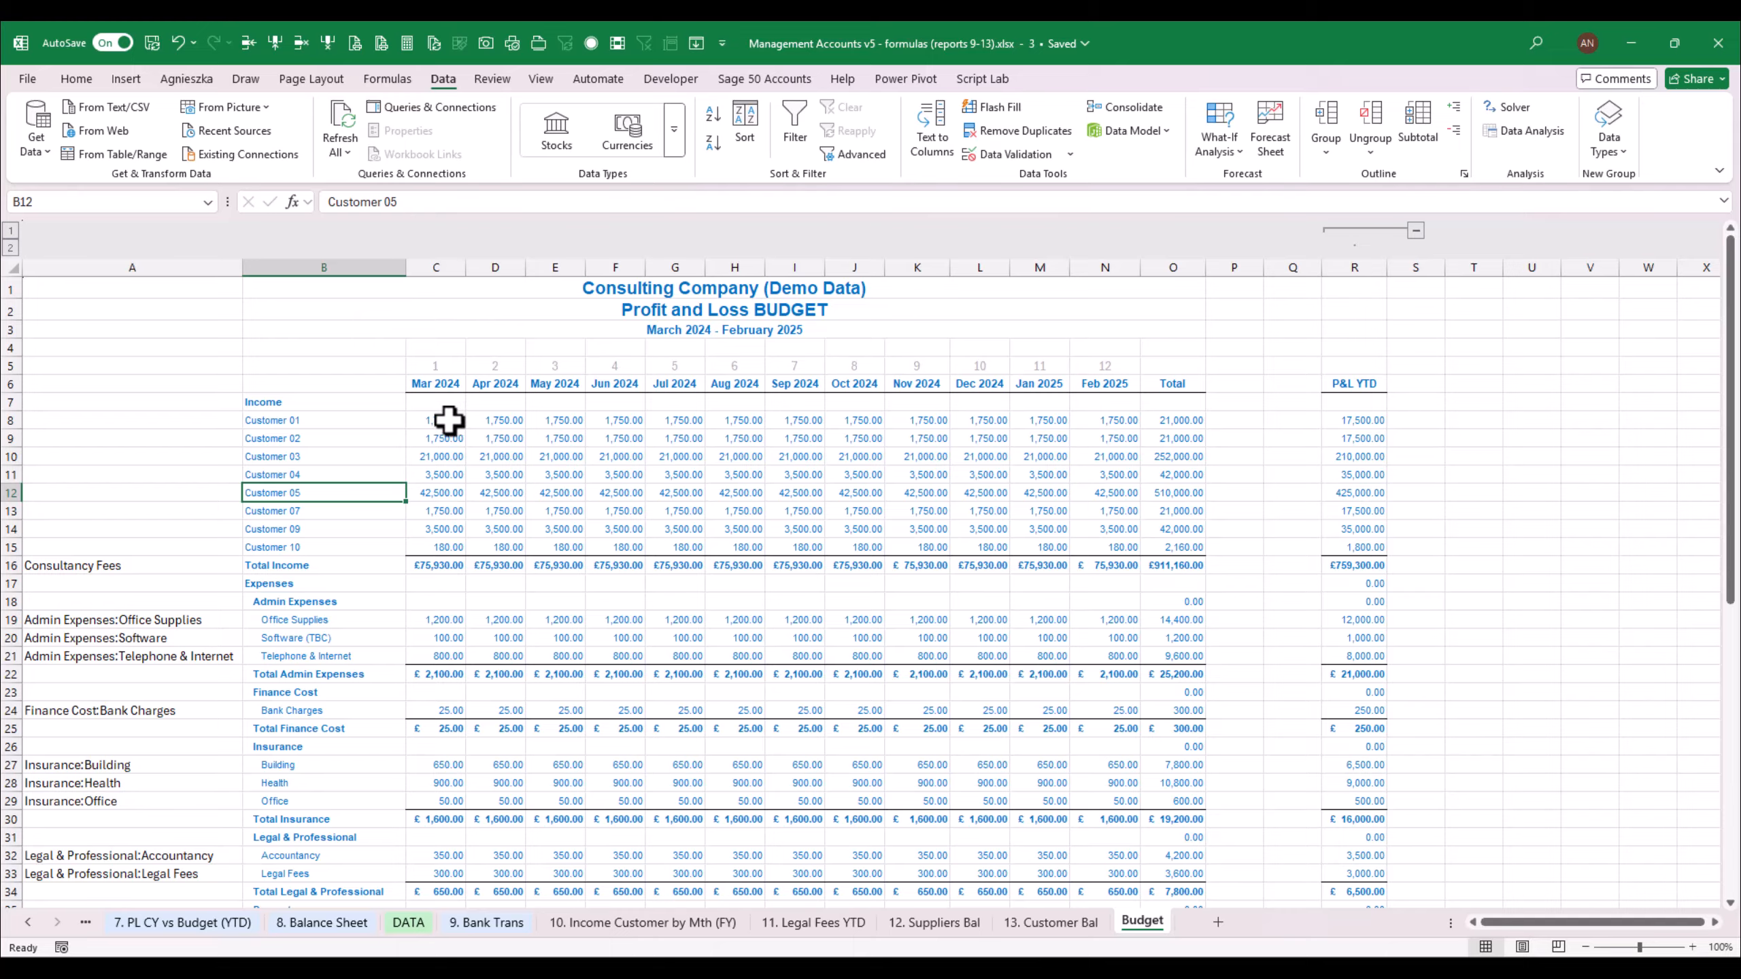
drag(449, 420, 1101, 542)
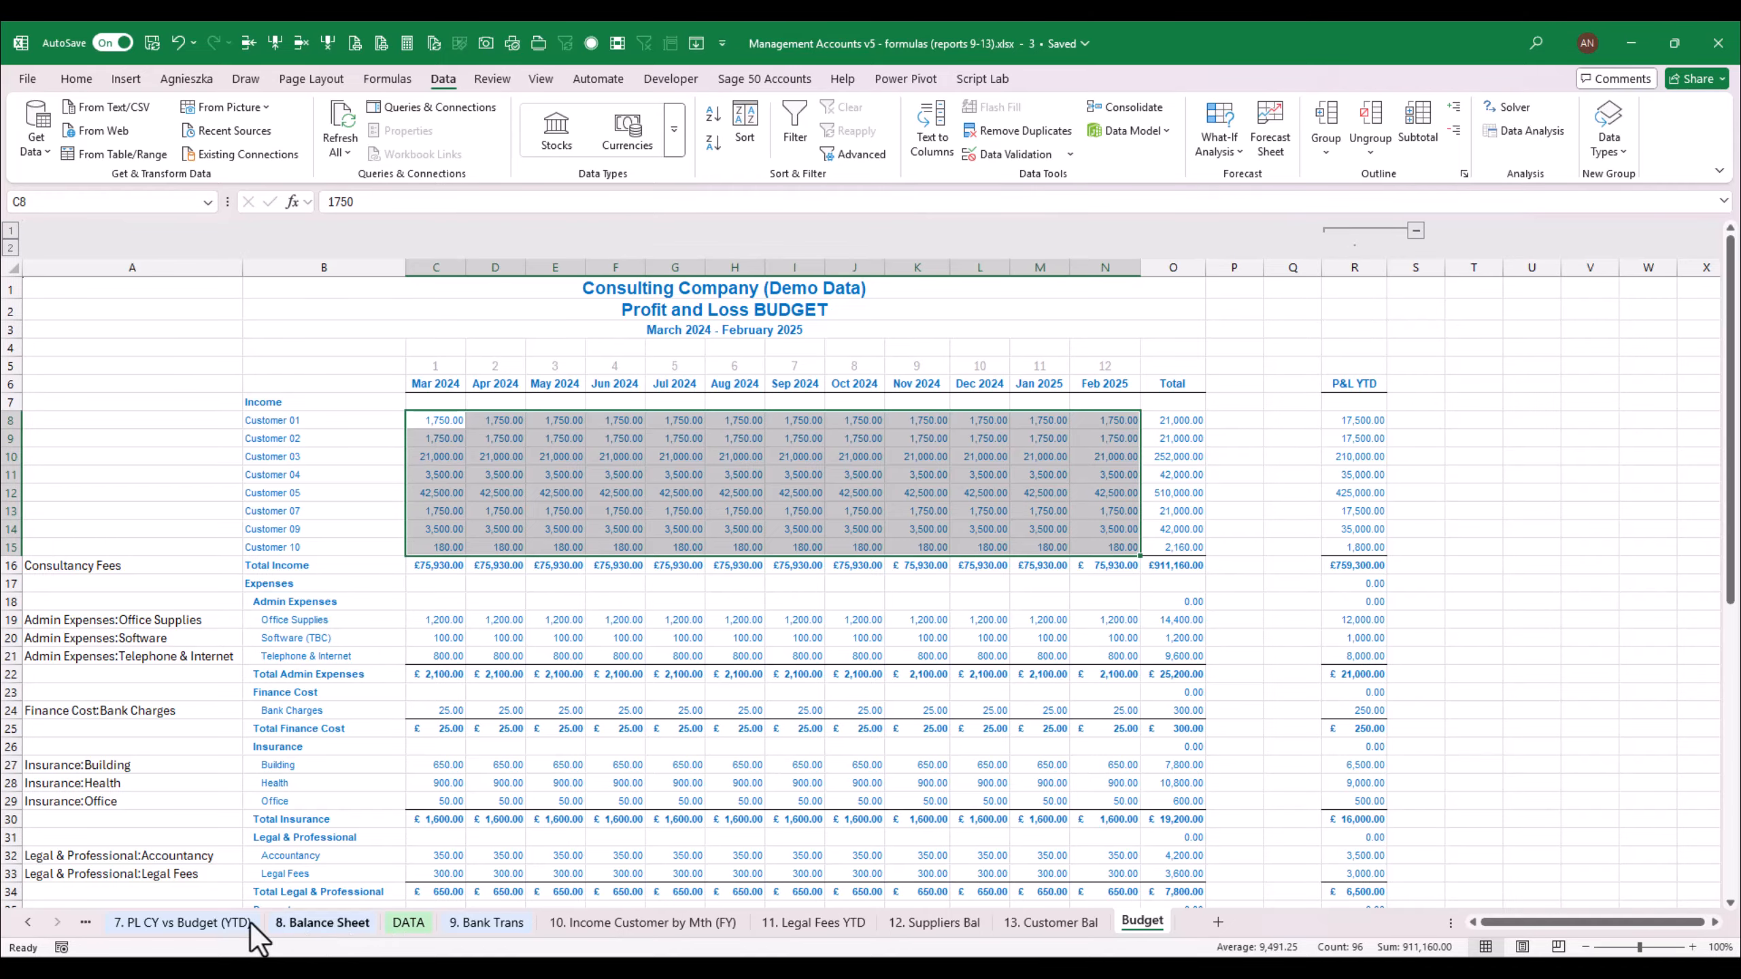
In B12 of the 10. Income Customer by Mth (FY) sheet, wrap the negated SUMIFS in an IF testing B7<=CurrentPeriod
click(27, 923)
click(27, 923)
click(27, 923)
click(27, 923)
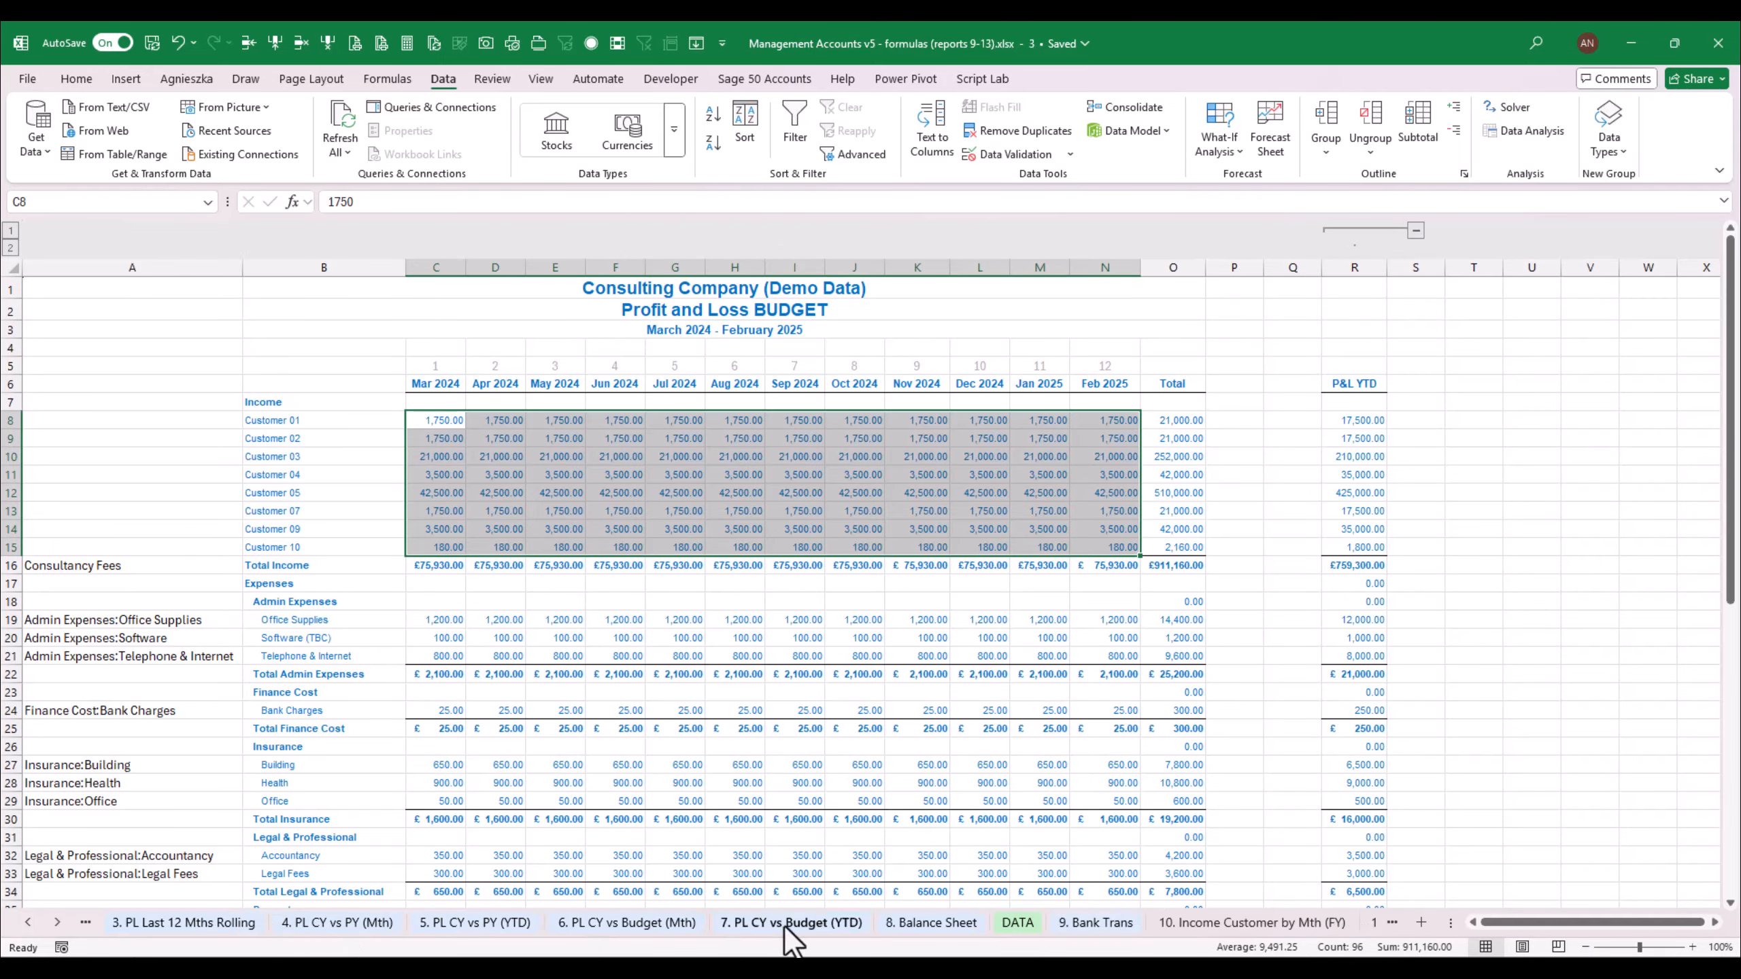
click(1200, 920)
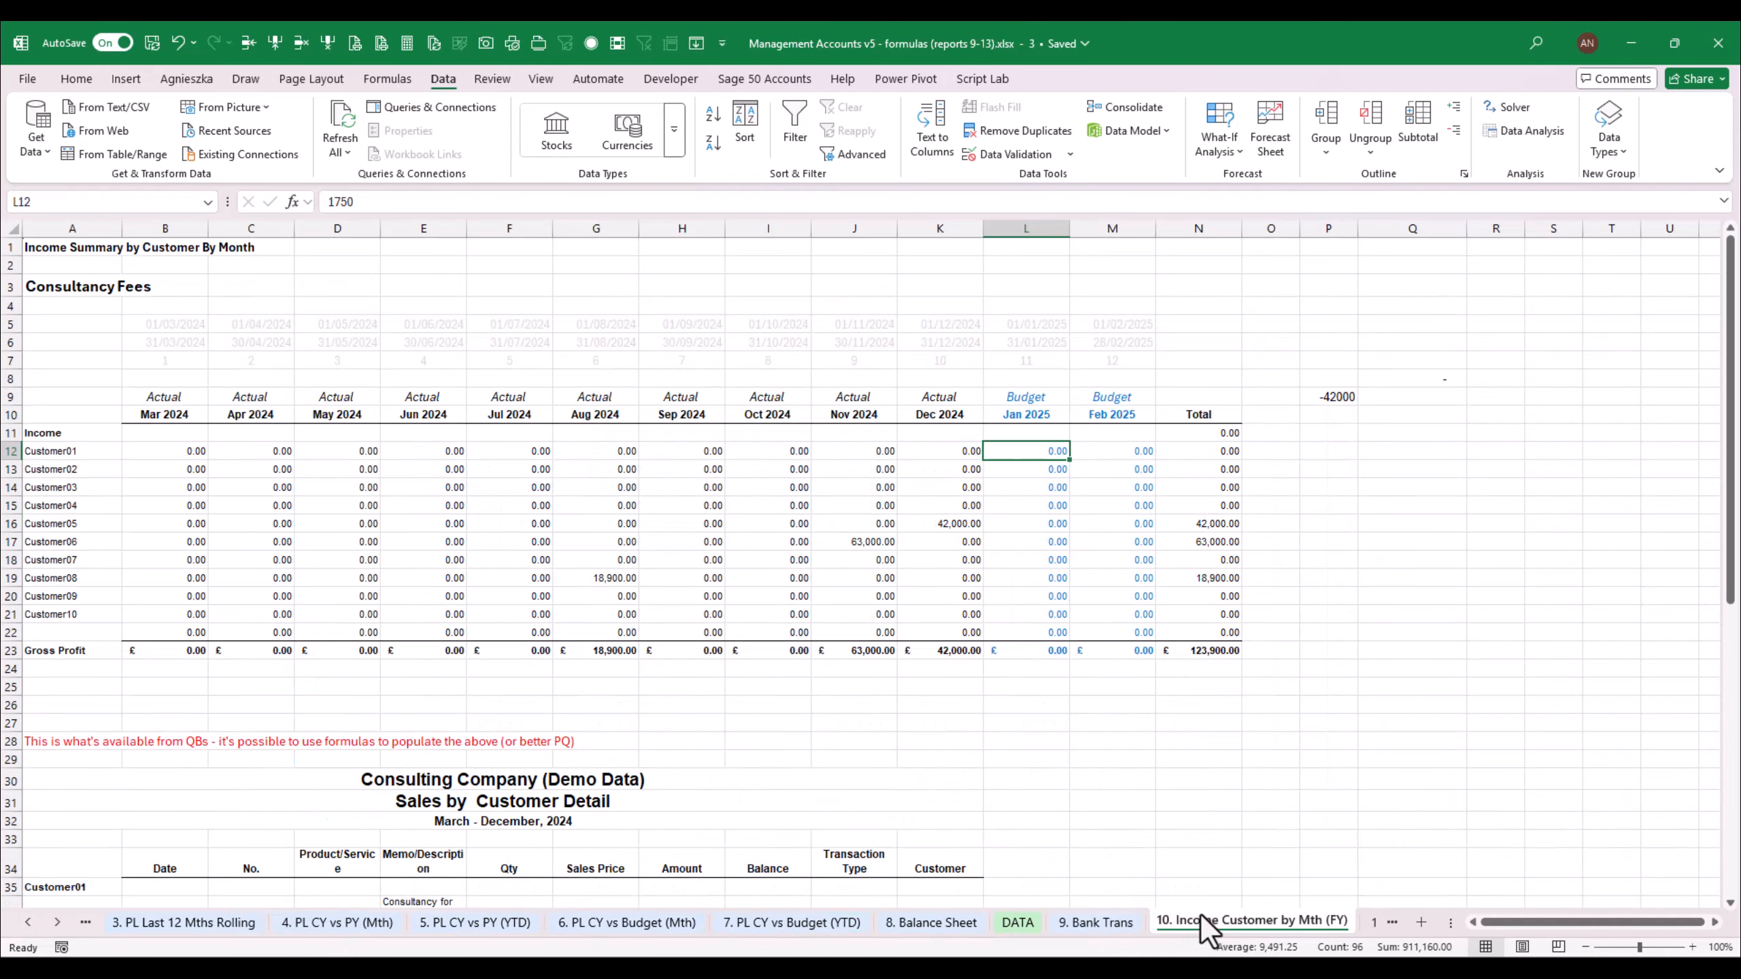
click(195, 454)
key(F2)
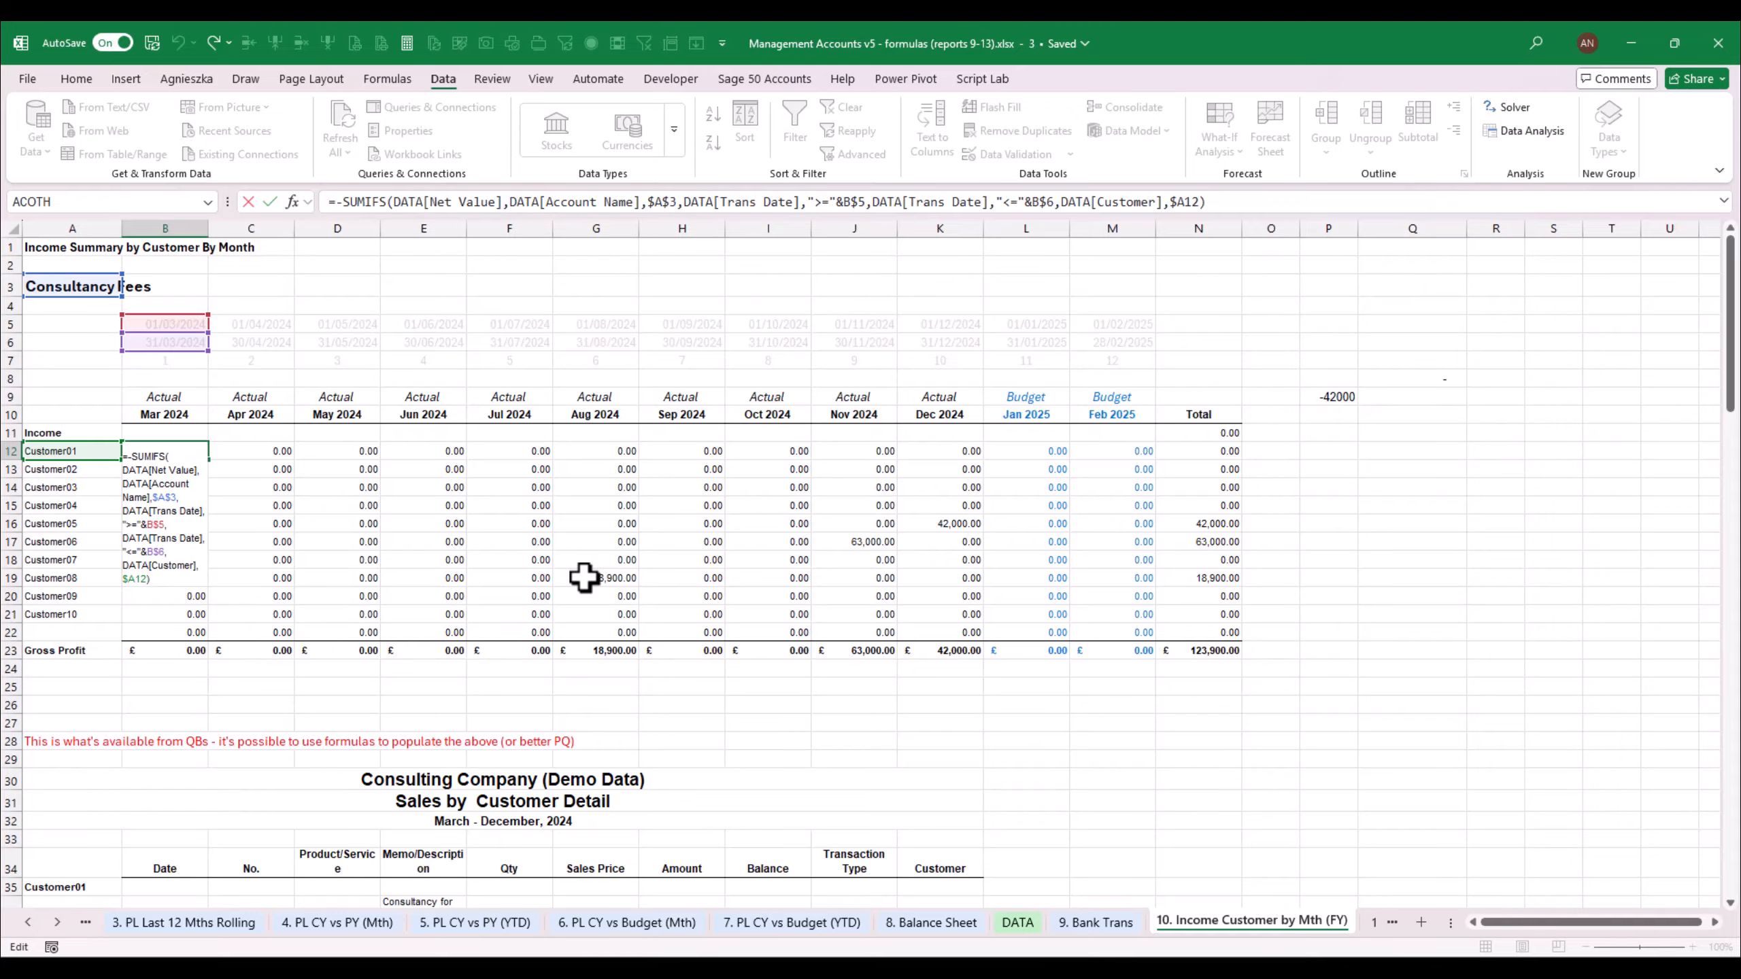
text(if()
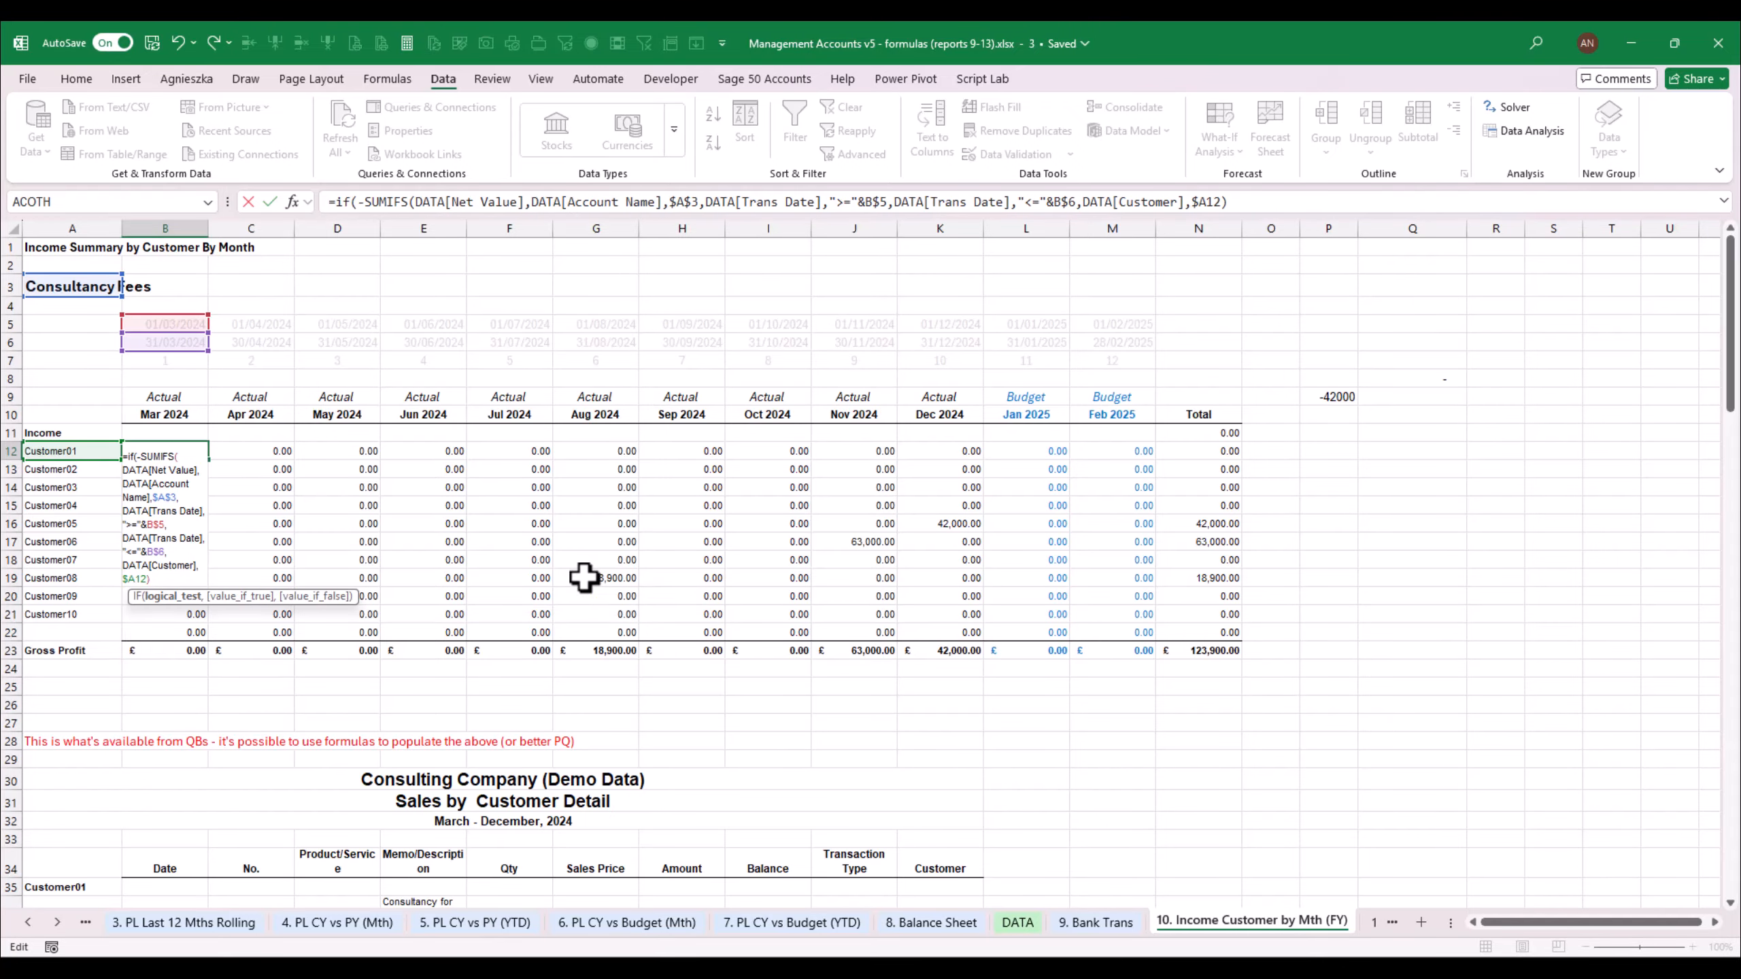
click(189, 364)
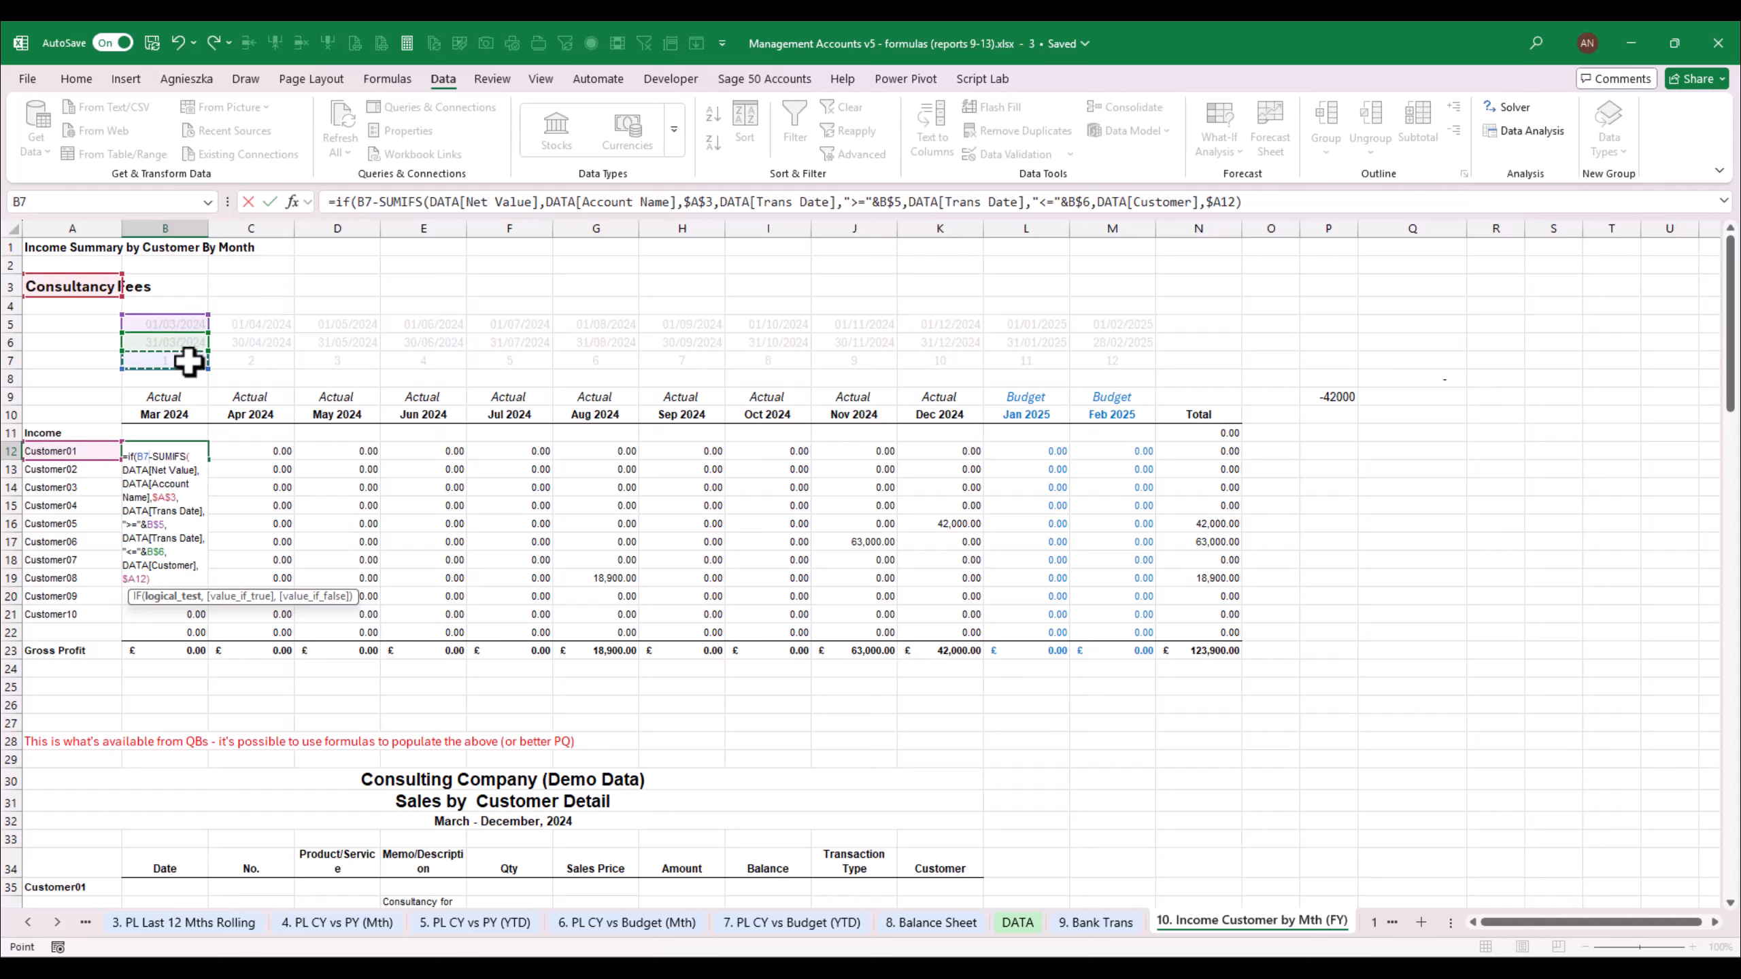
text(<=)
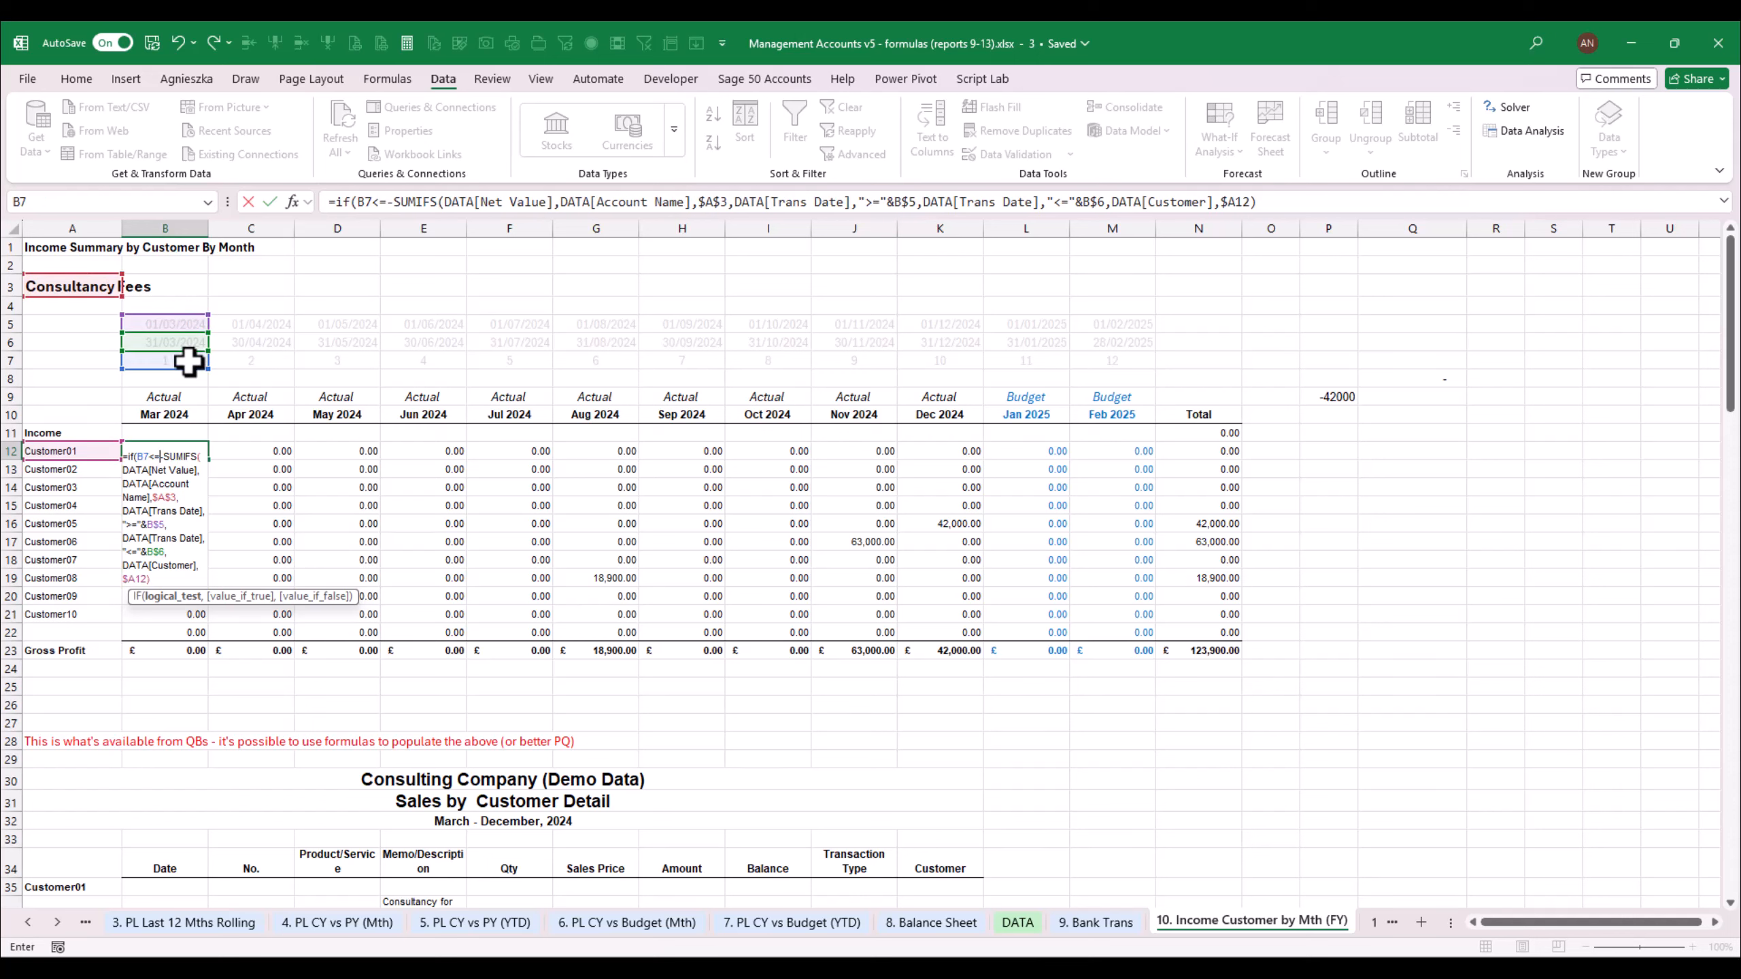
text(cur)
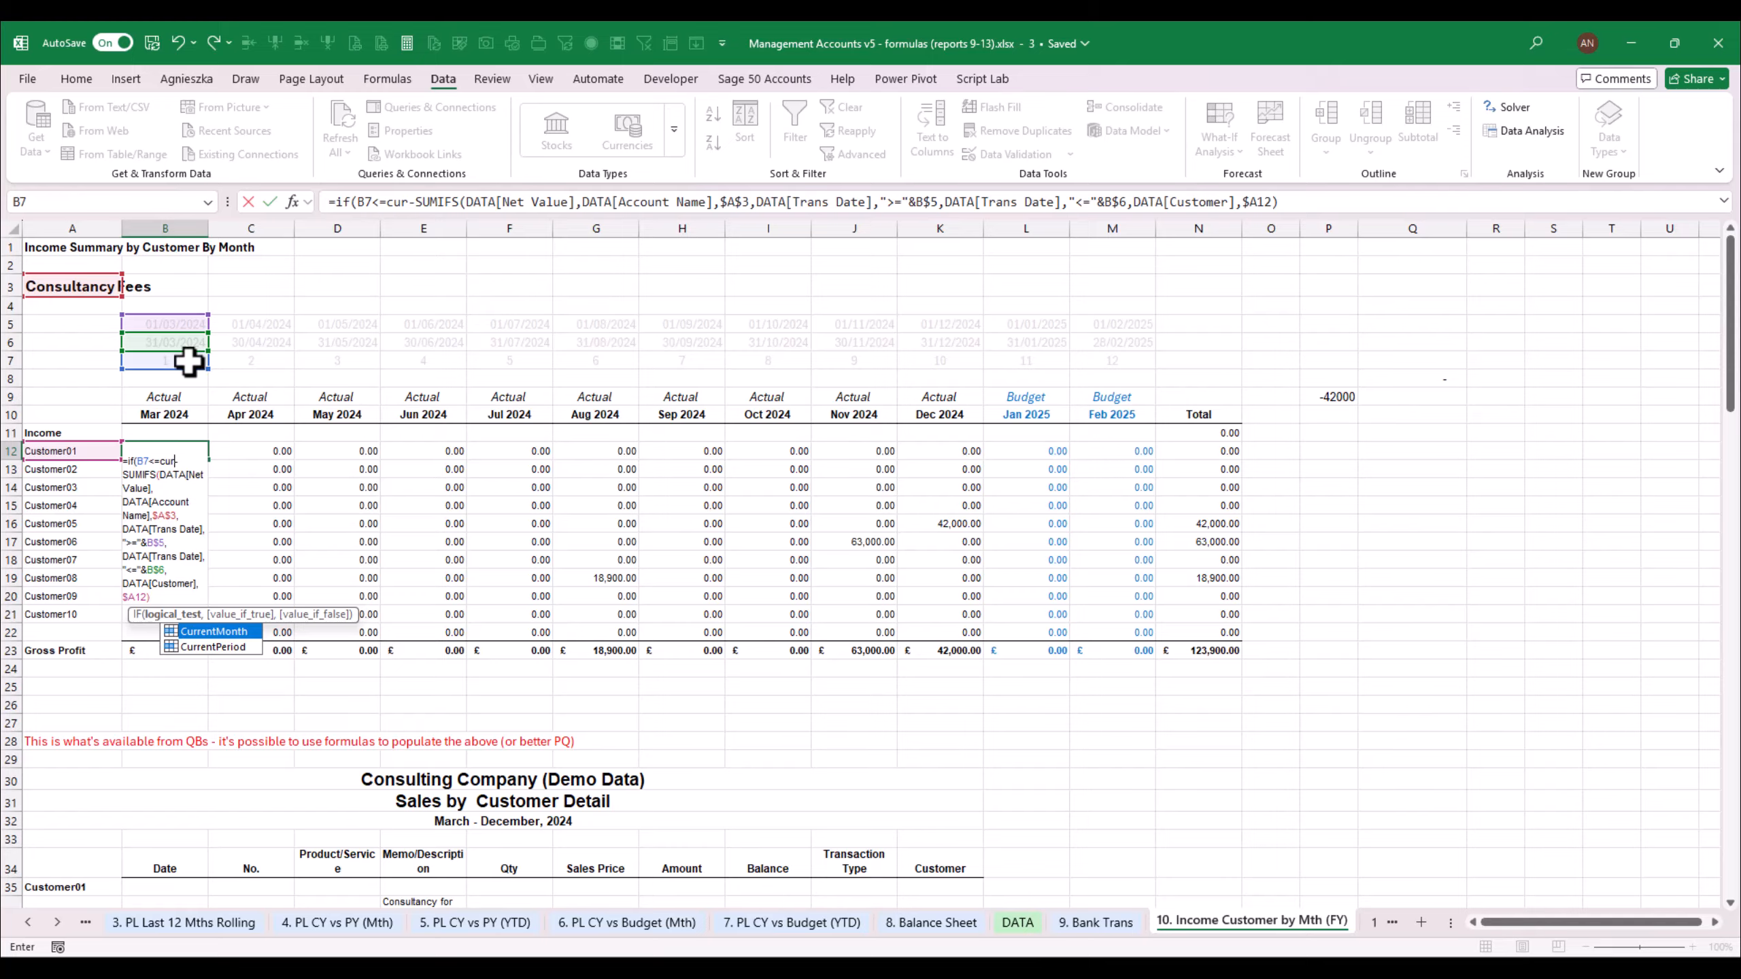
key(Down)
key(Tab)
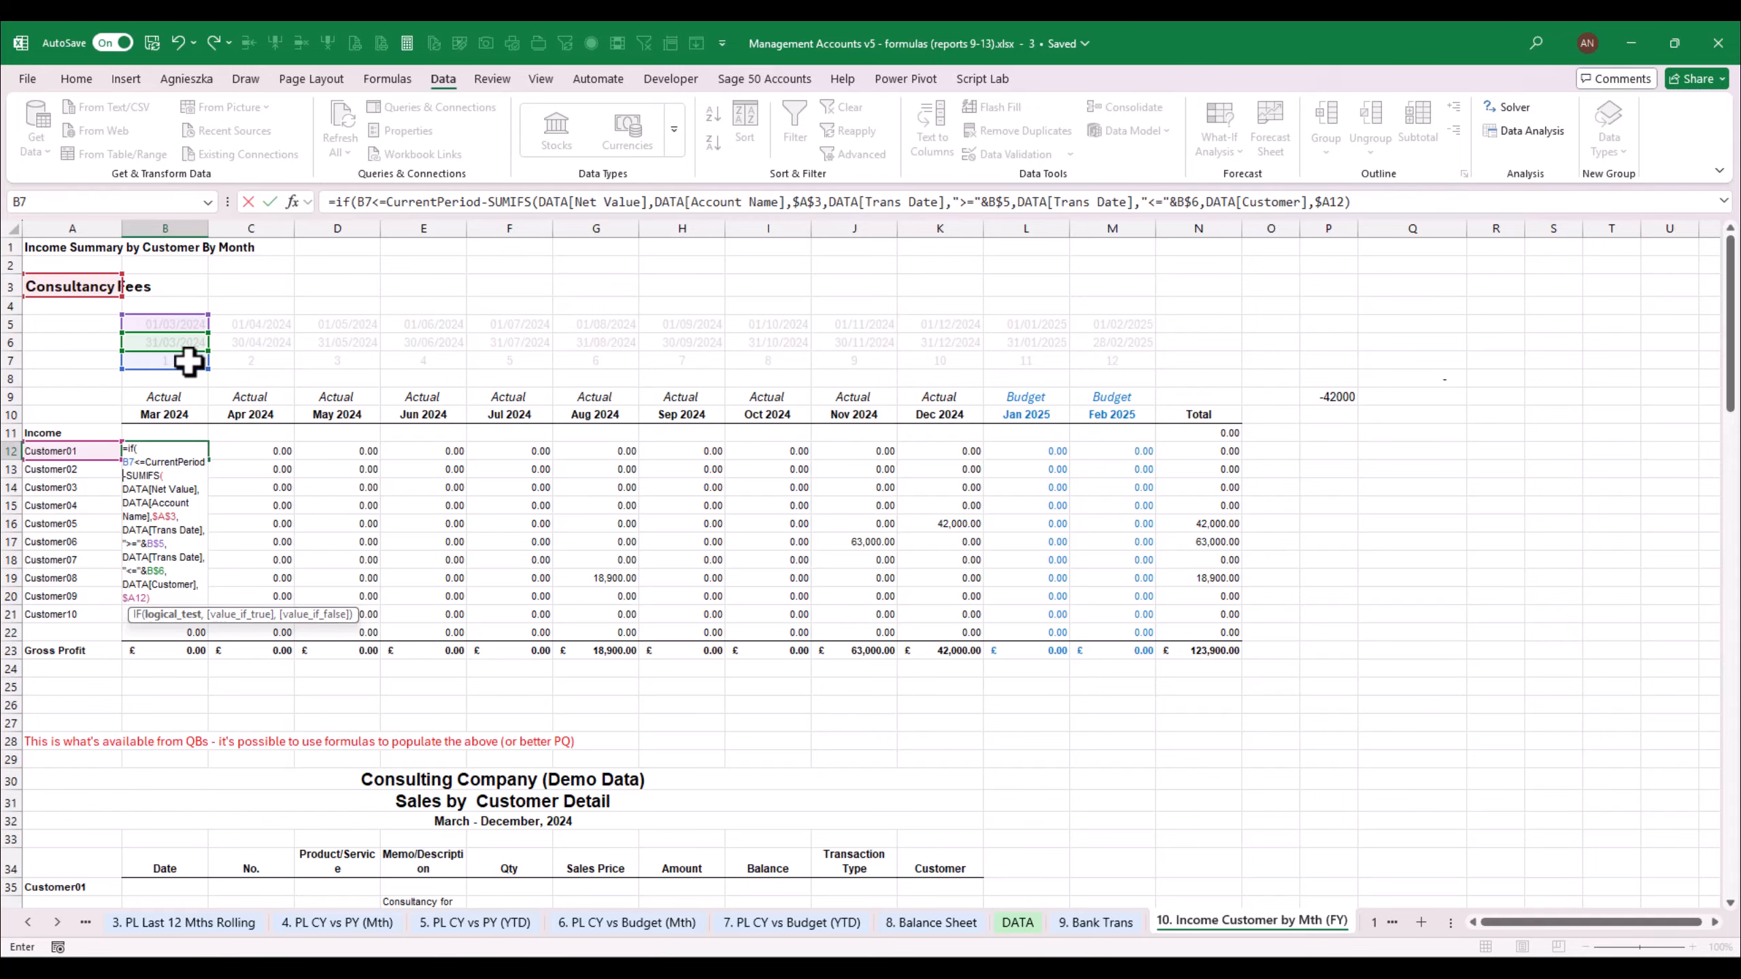
text(,)
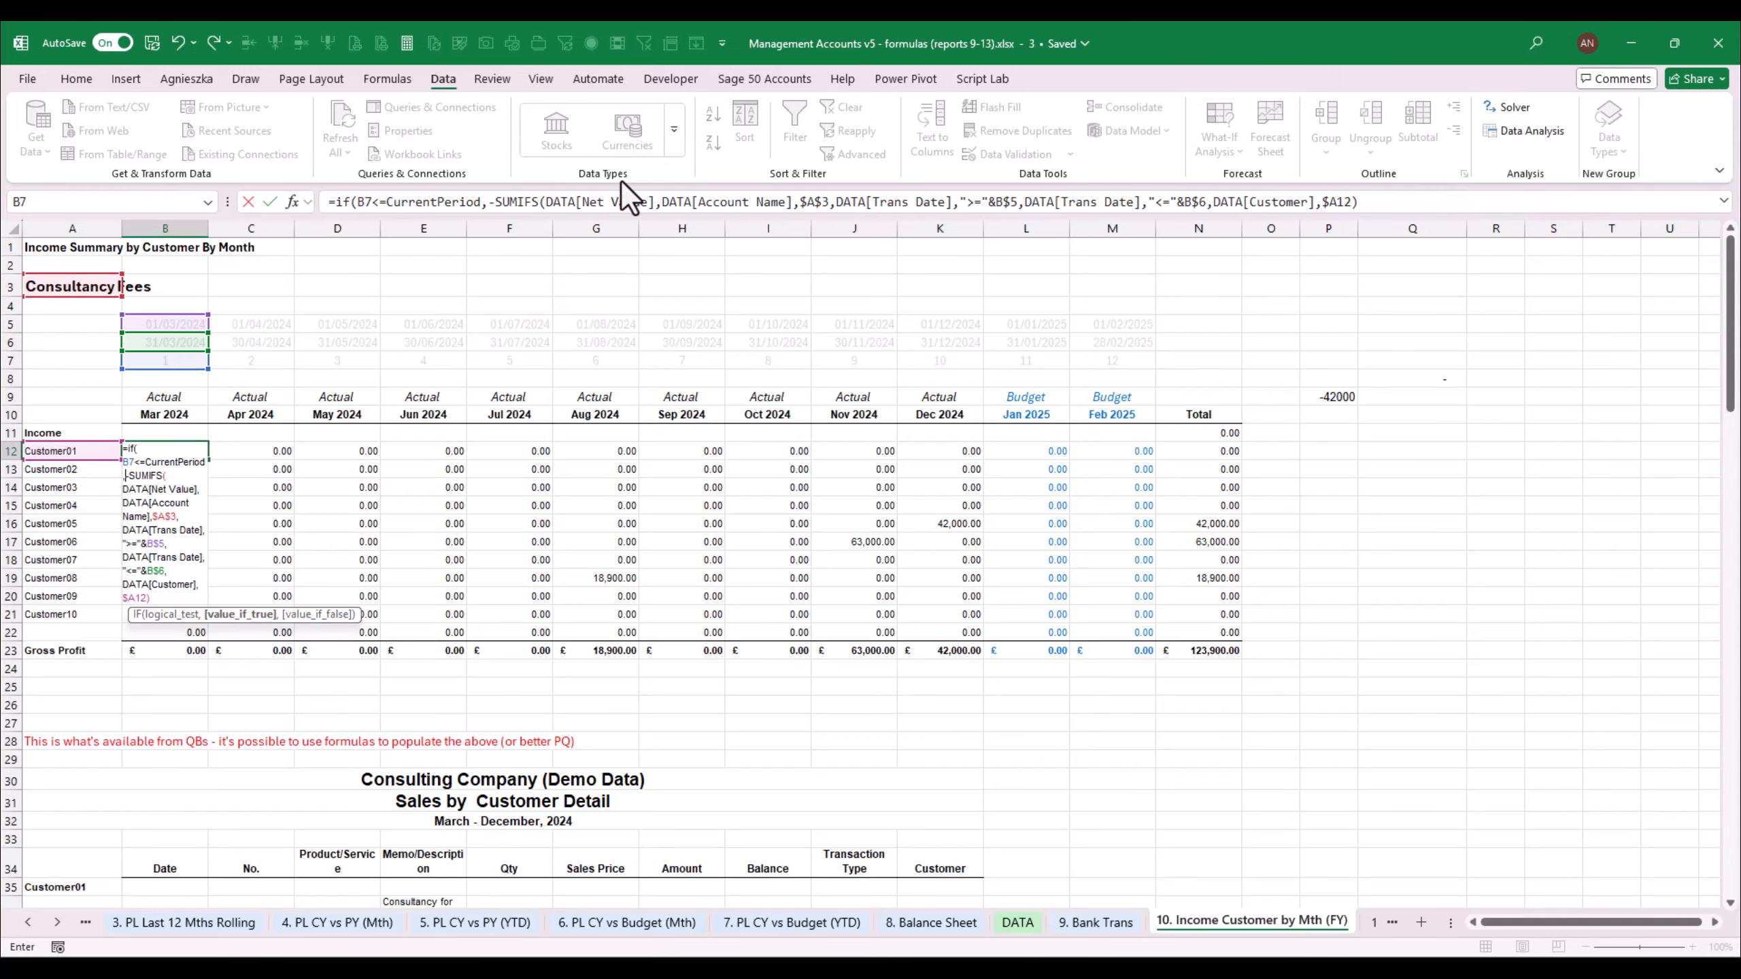
Complete the IF formula in B12 with 1 as the placeholder value if false
click(1723, 201)
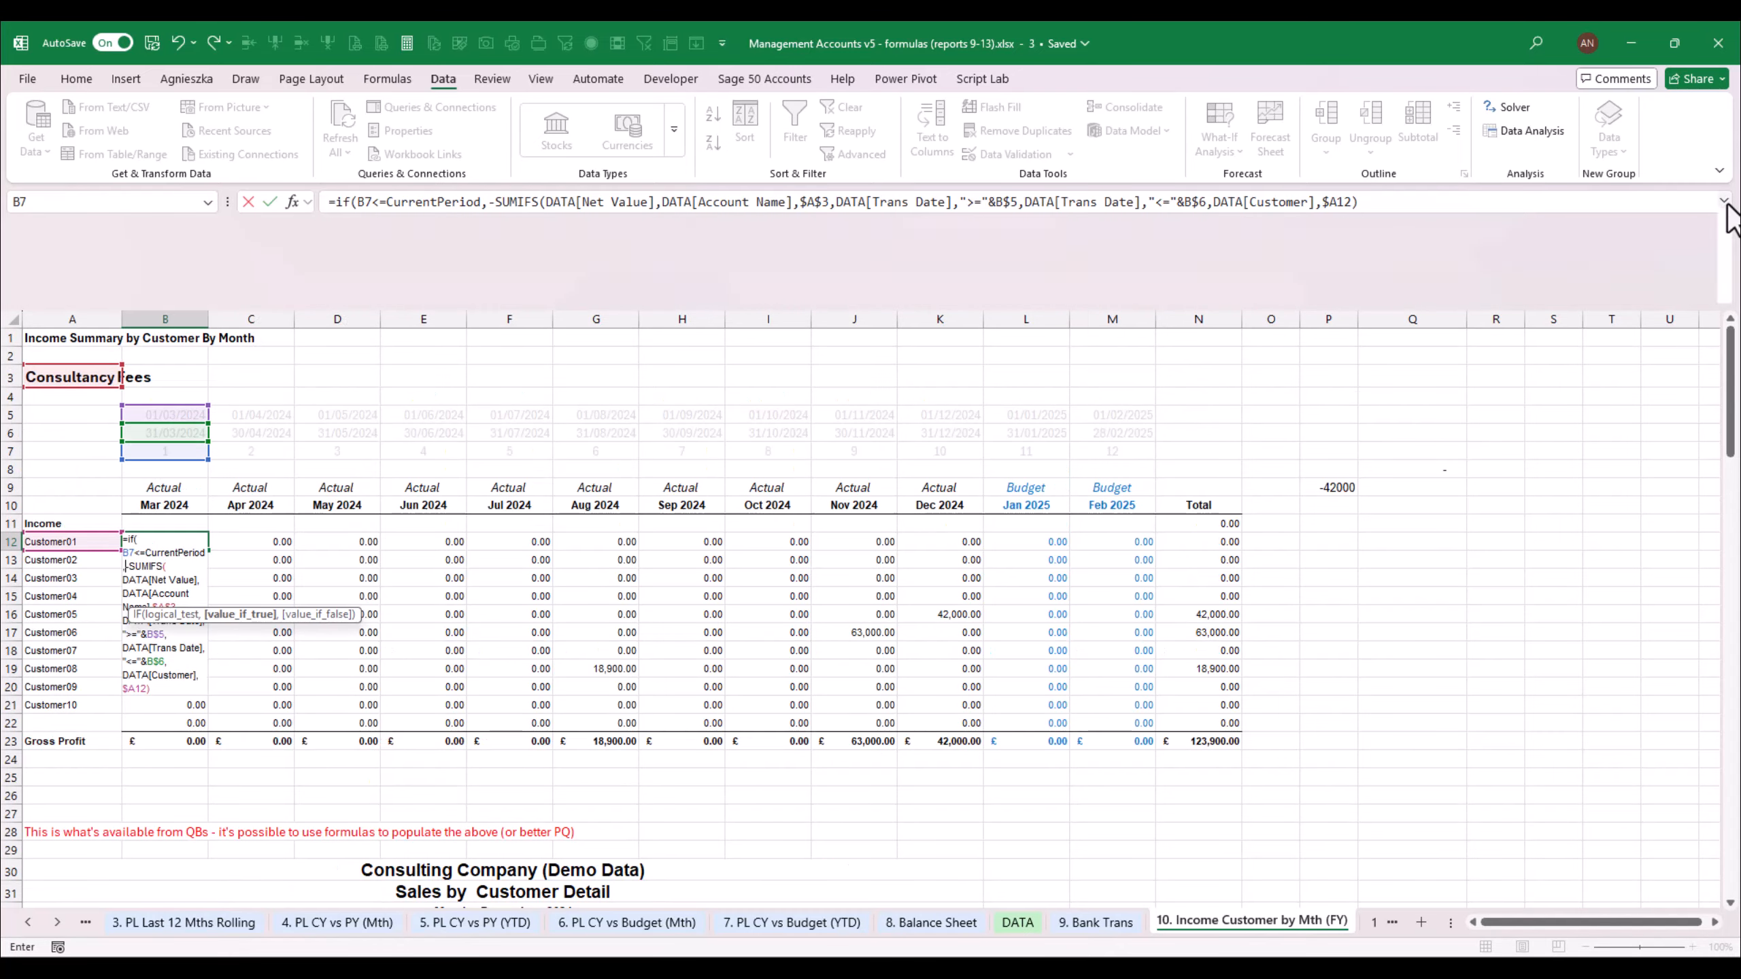
click(1394, 201)
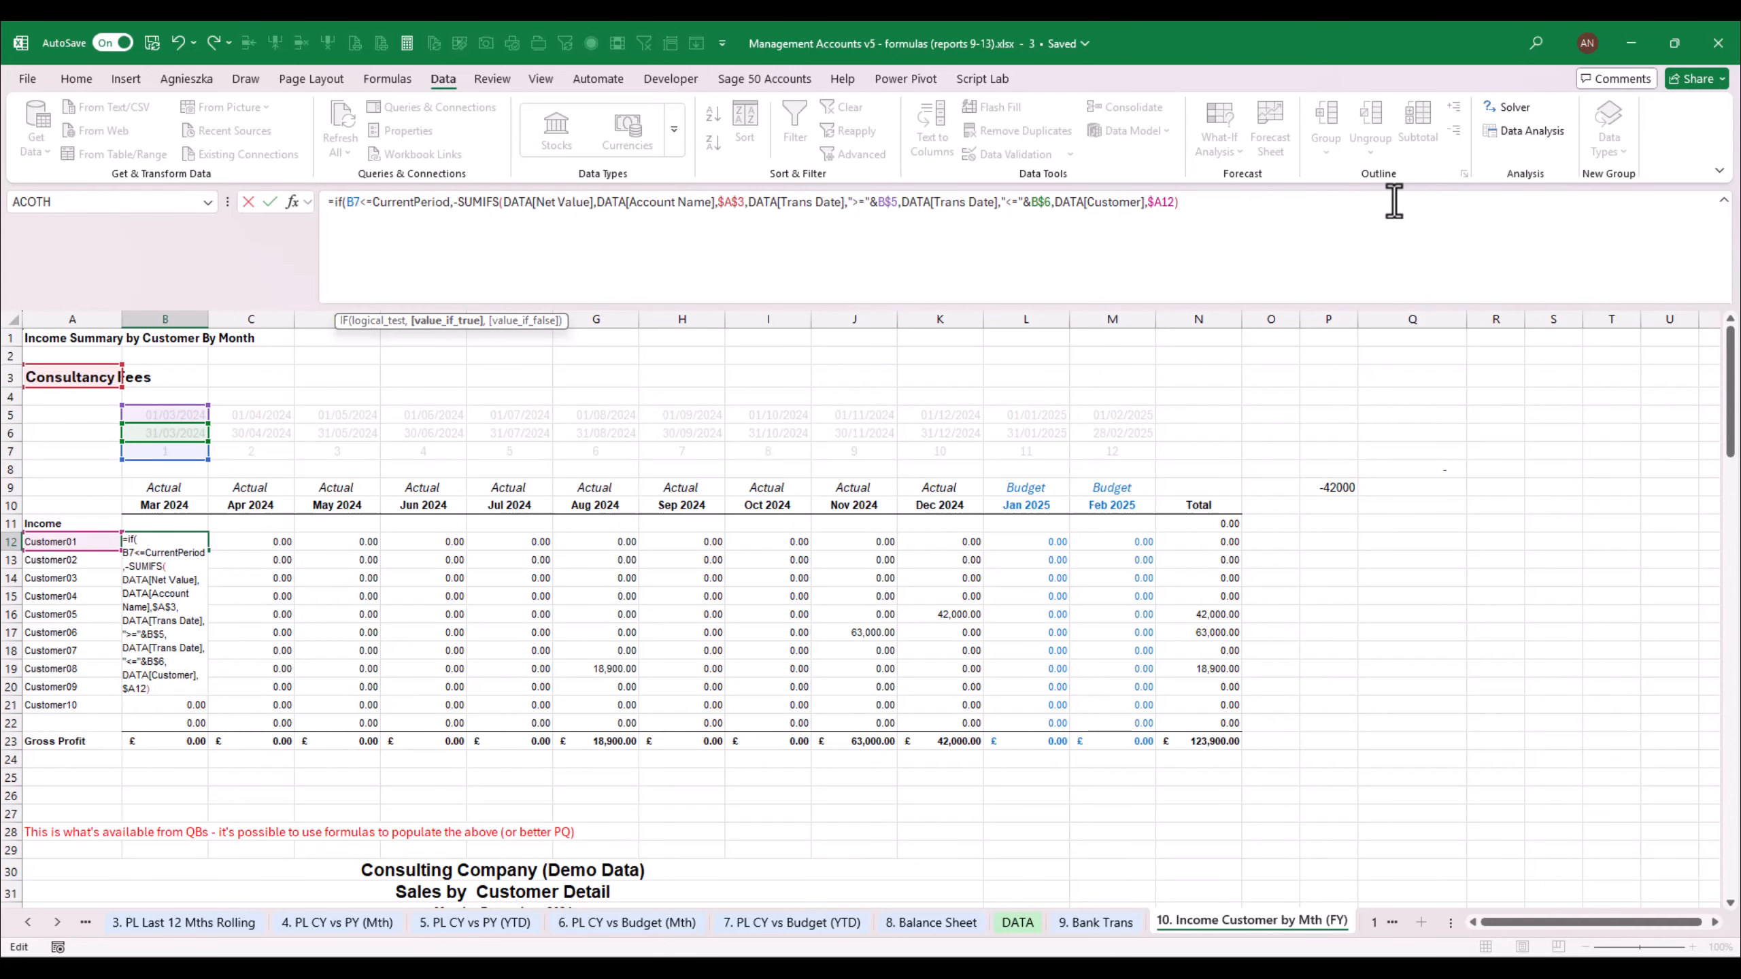
text(,1)
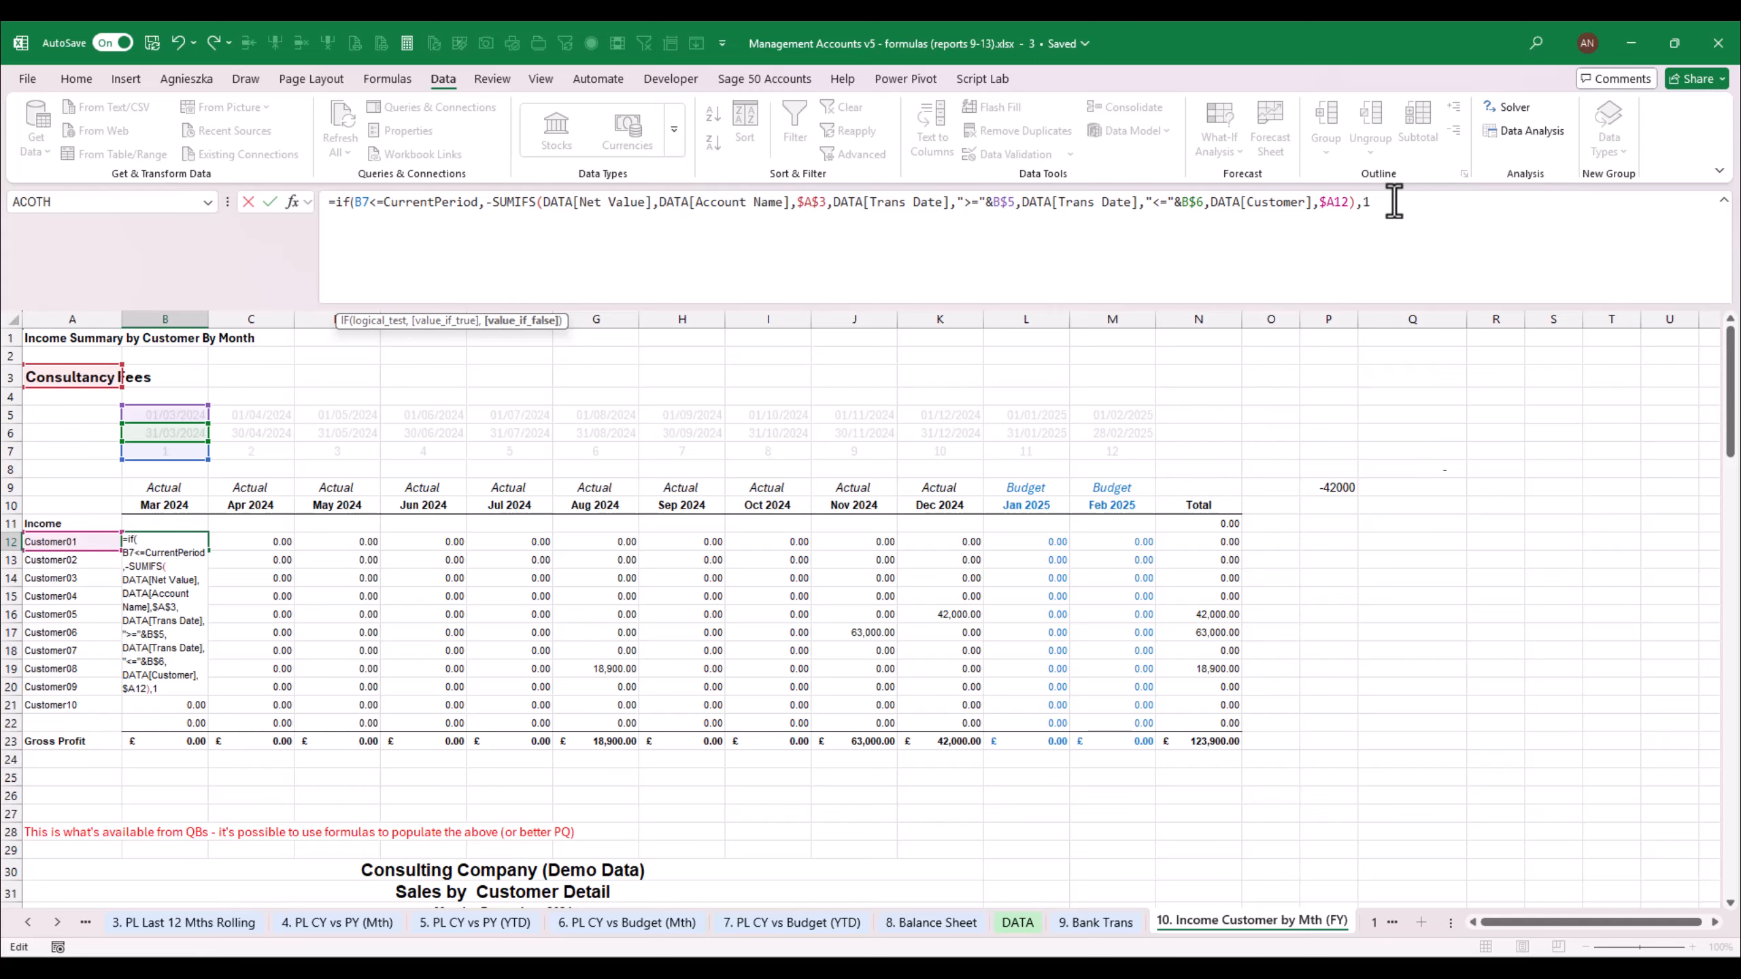
text())
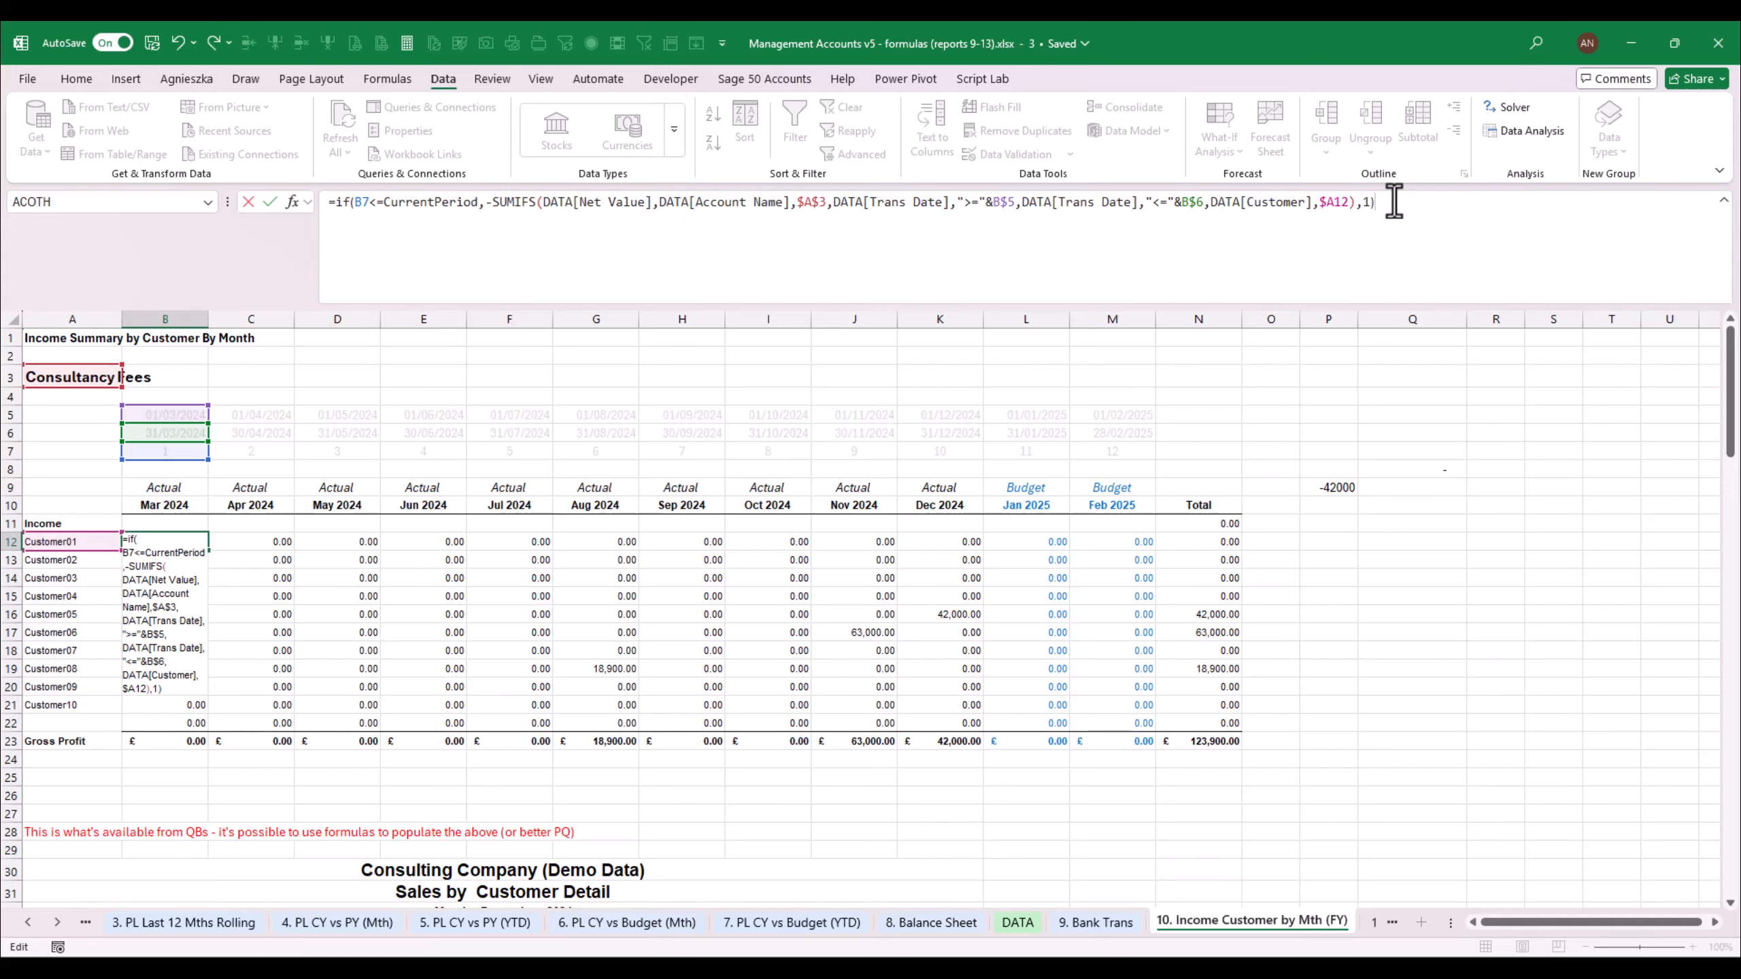
key(ctrl+Return)
Copy the B12 IF formula across C12:M12 and check the March 2024 and January 2025 cells for Customer01
key(ctrl+c)
key(Right)
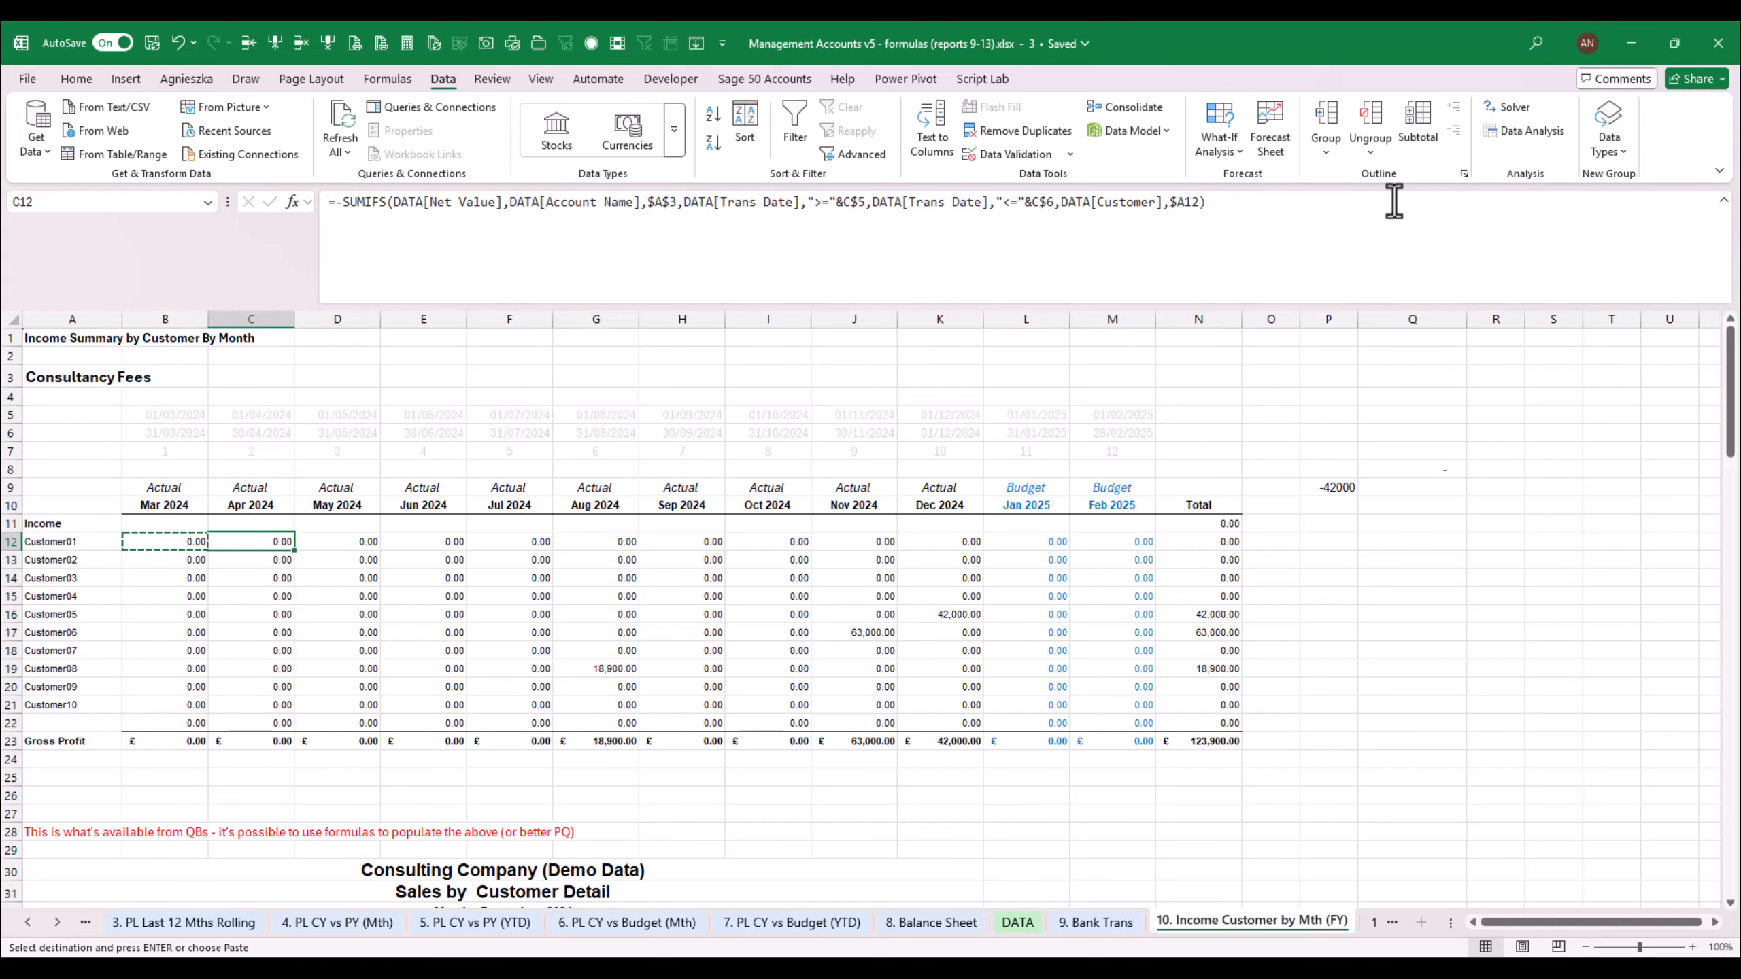
key(shift+Right)
key(shift+Right)
key(shift+Right)
key(shift+Right)
key(shift+Right)
key(shift+Right)
key(shift+Right)
key(shift+Right)
key(shift+Right)
key(shift+Right)
key(Return)
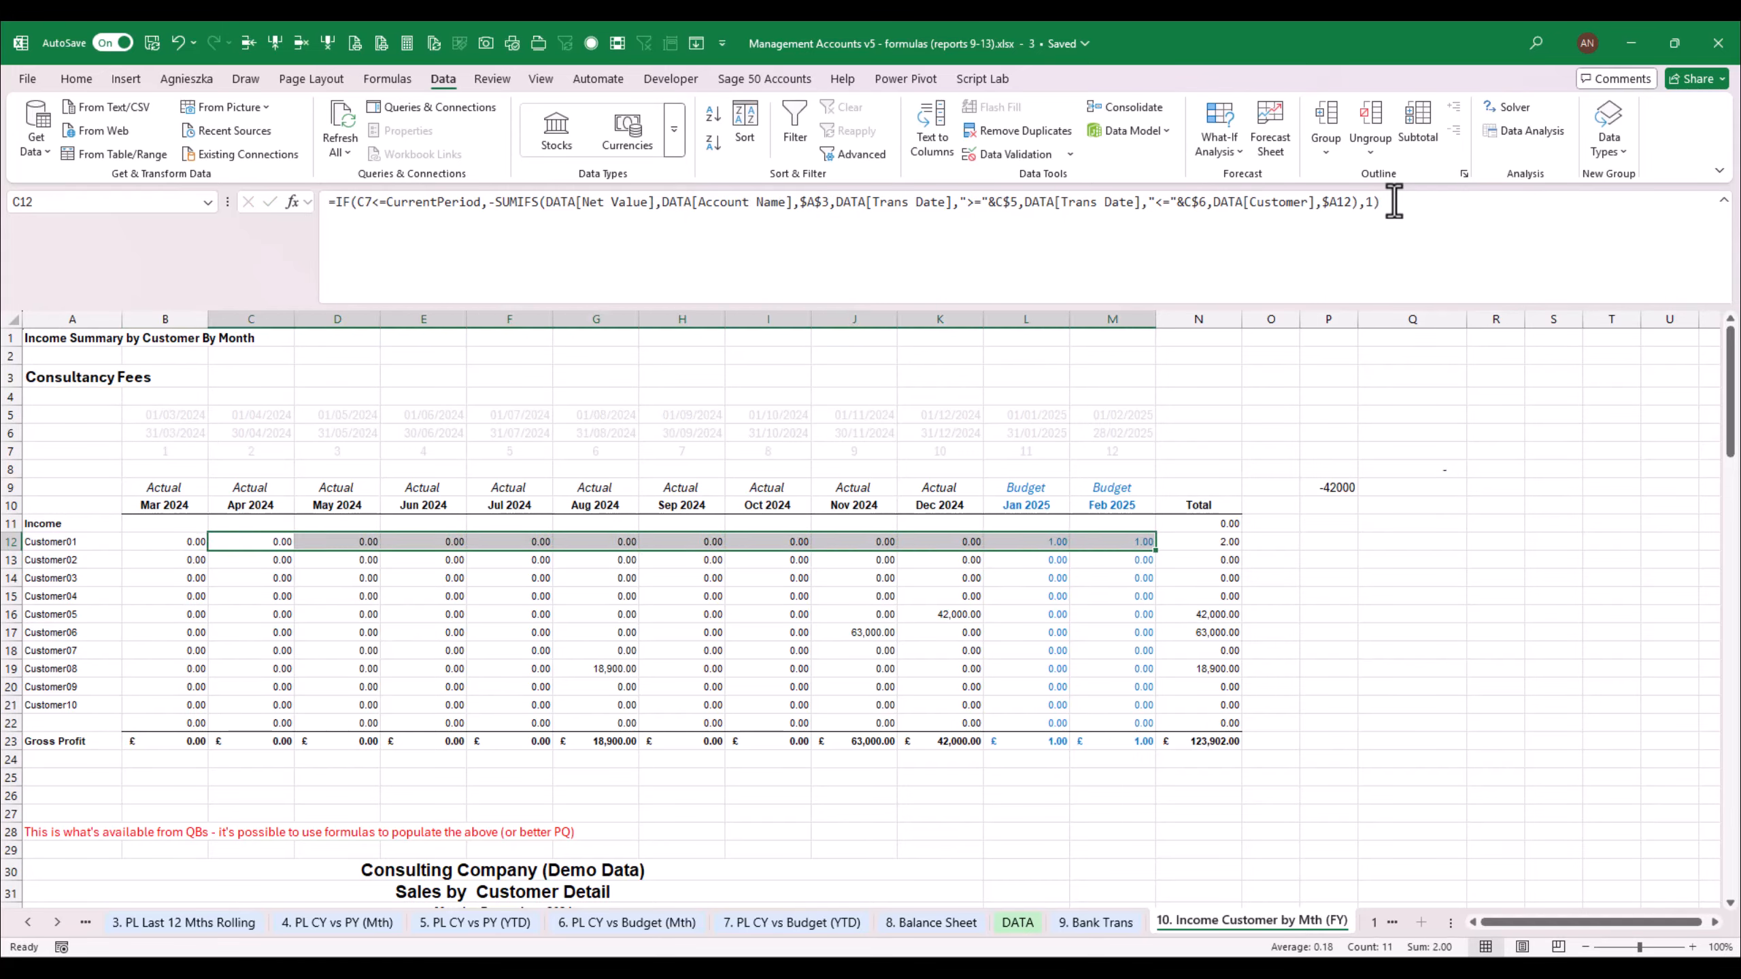
click(200, 540)
click(1064, 544)
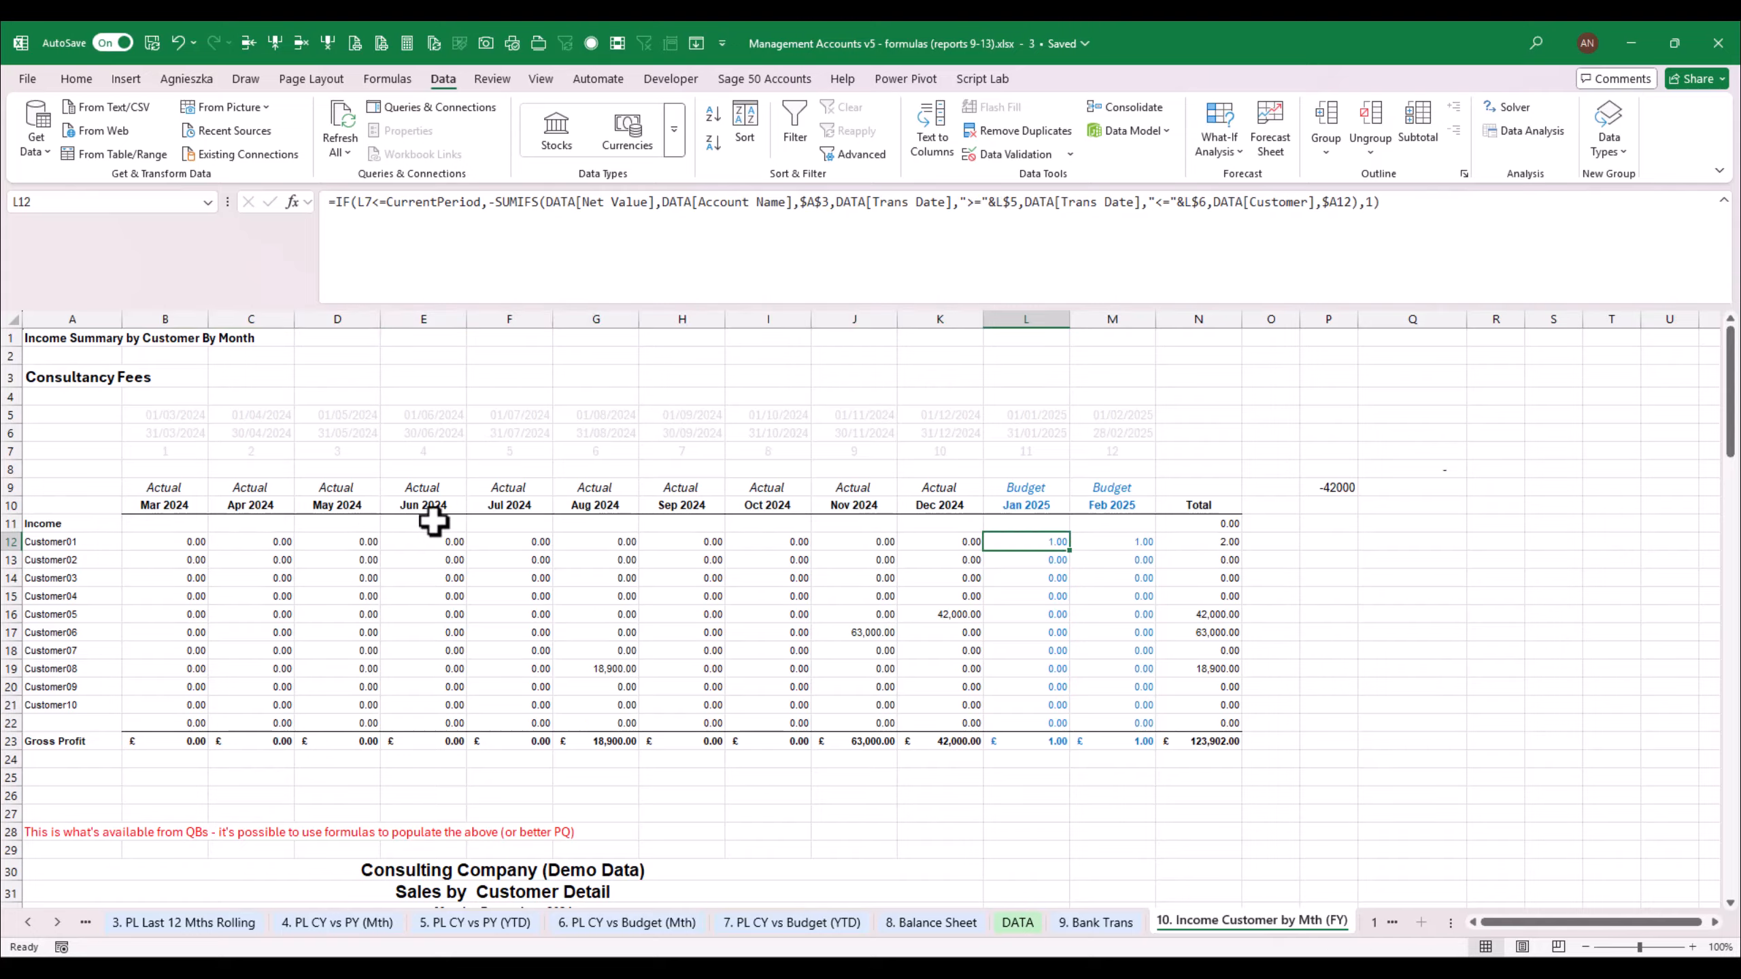
Replace the placeholder 1 in B12's formula with an INDEX over the absolute range Budget!$C$8:$N$15
click(206, 545)
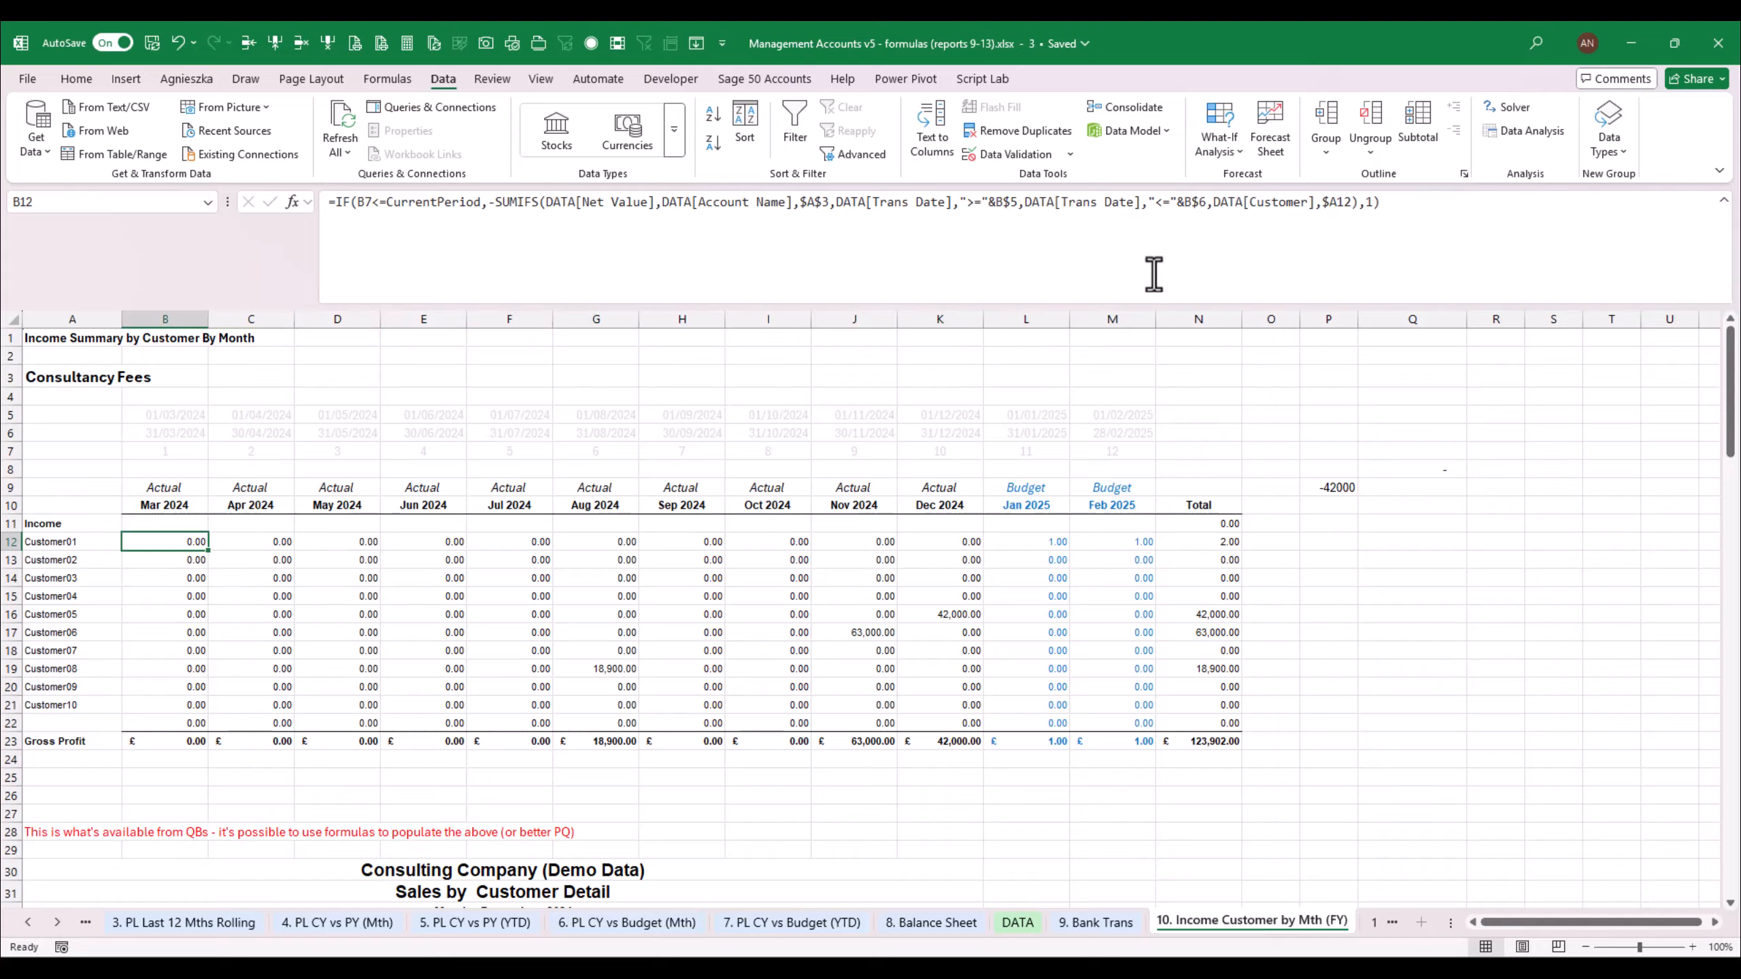
click(1370, 202)
key(Delete)
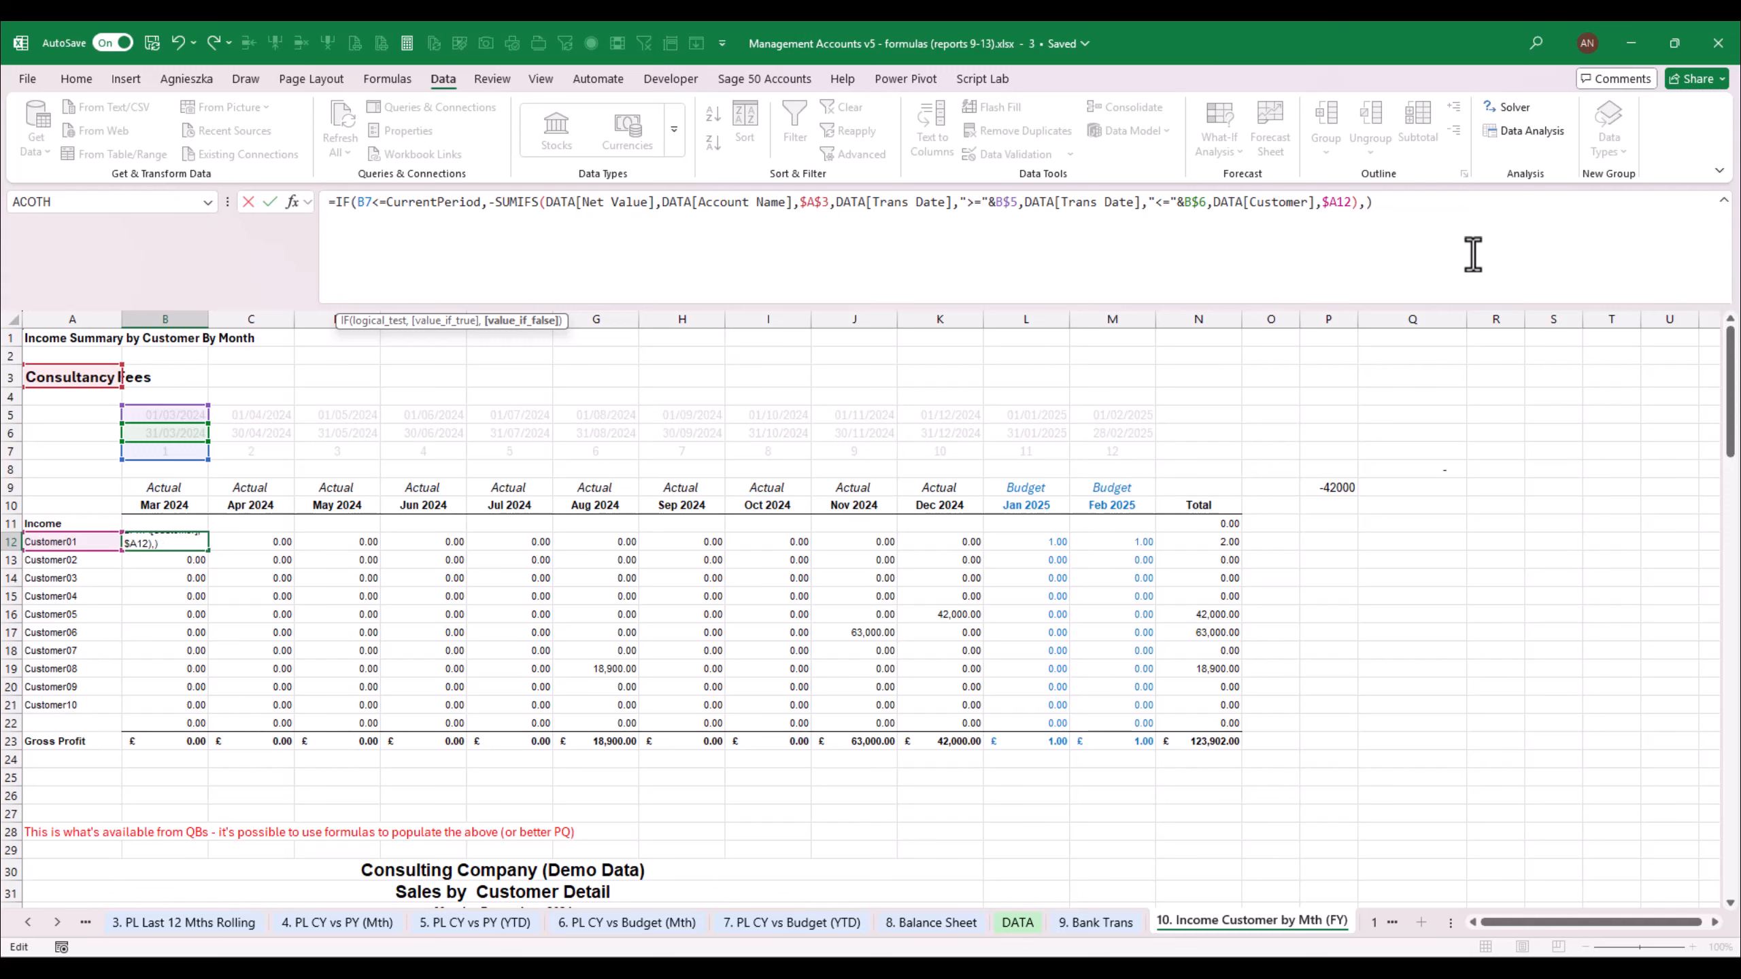
text(index()
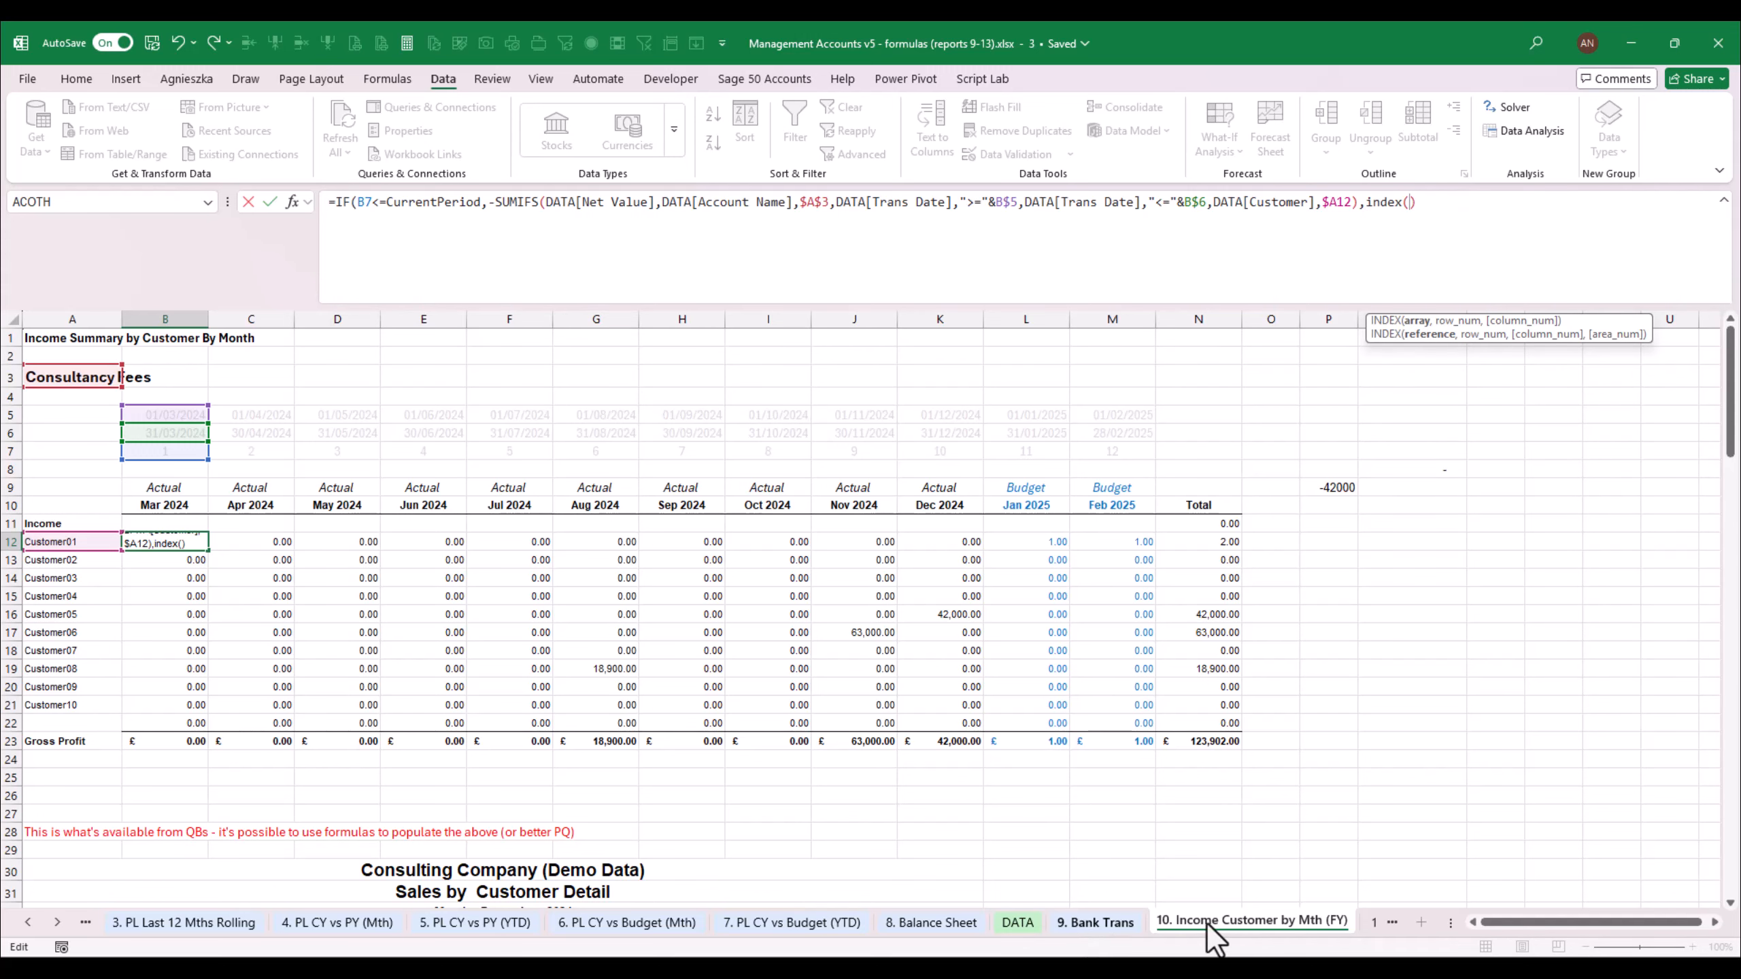
click(58, 922)
click(57, 922)
click(57, 922)
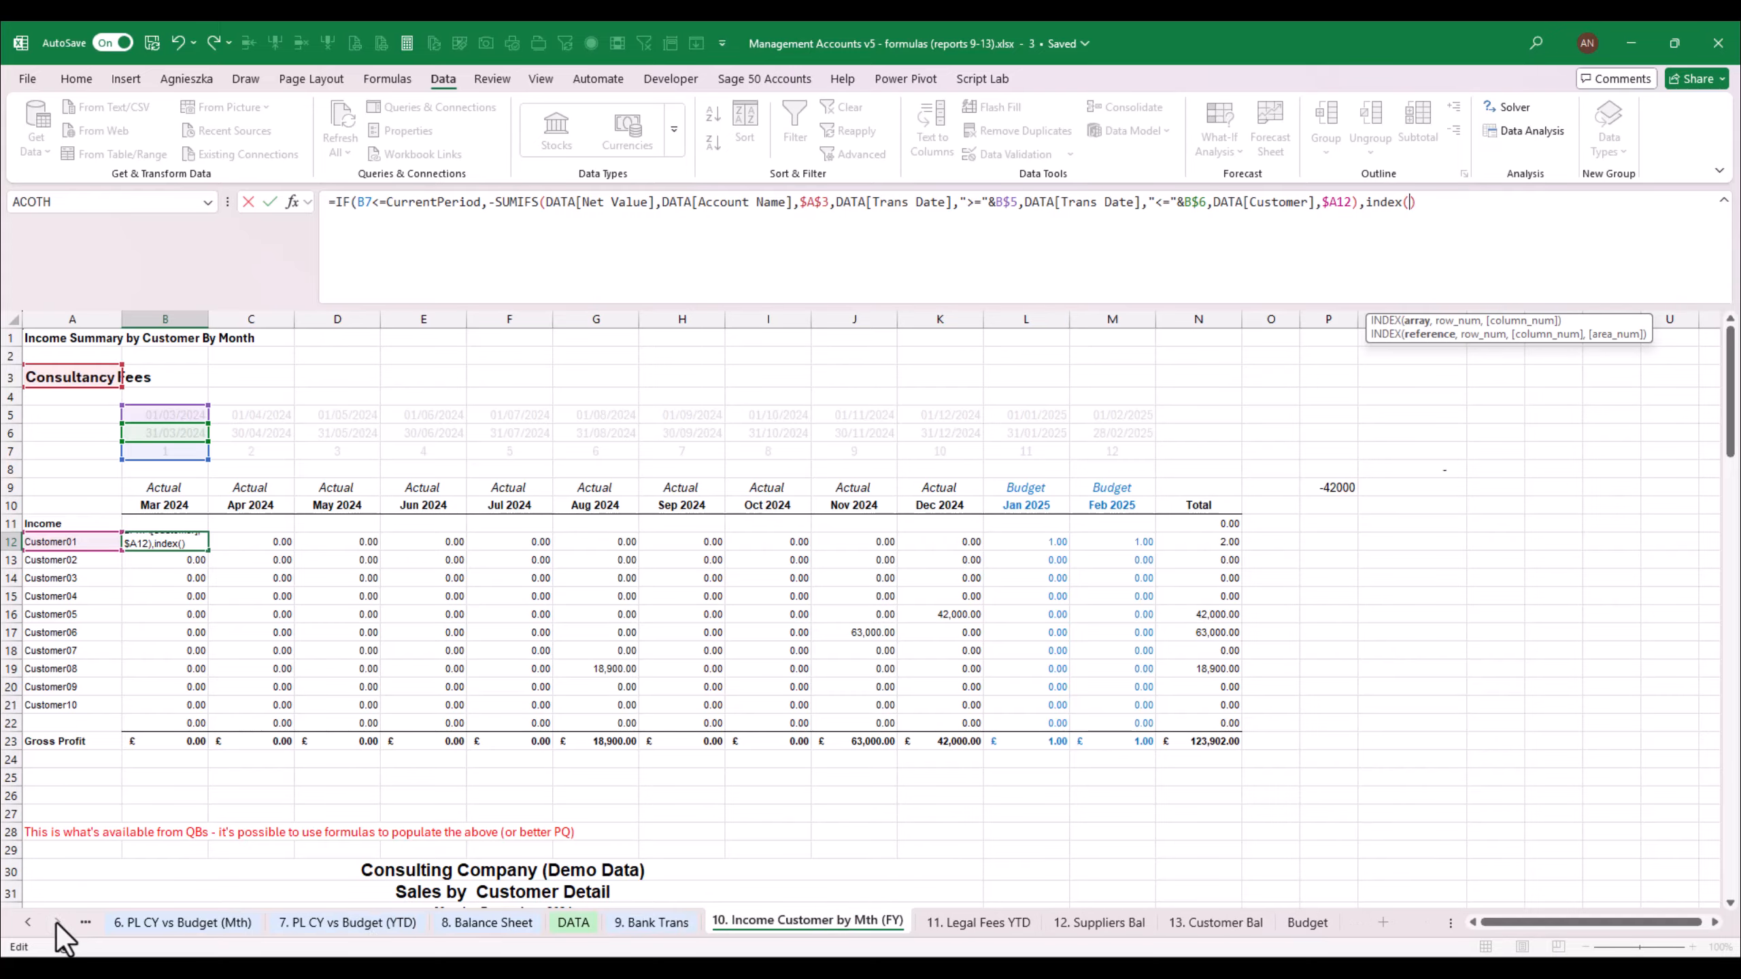
click(1306, 922)
drag(440, 510, 1108, 641)
key(F4)
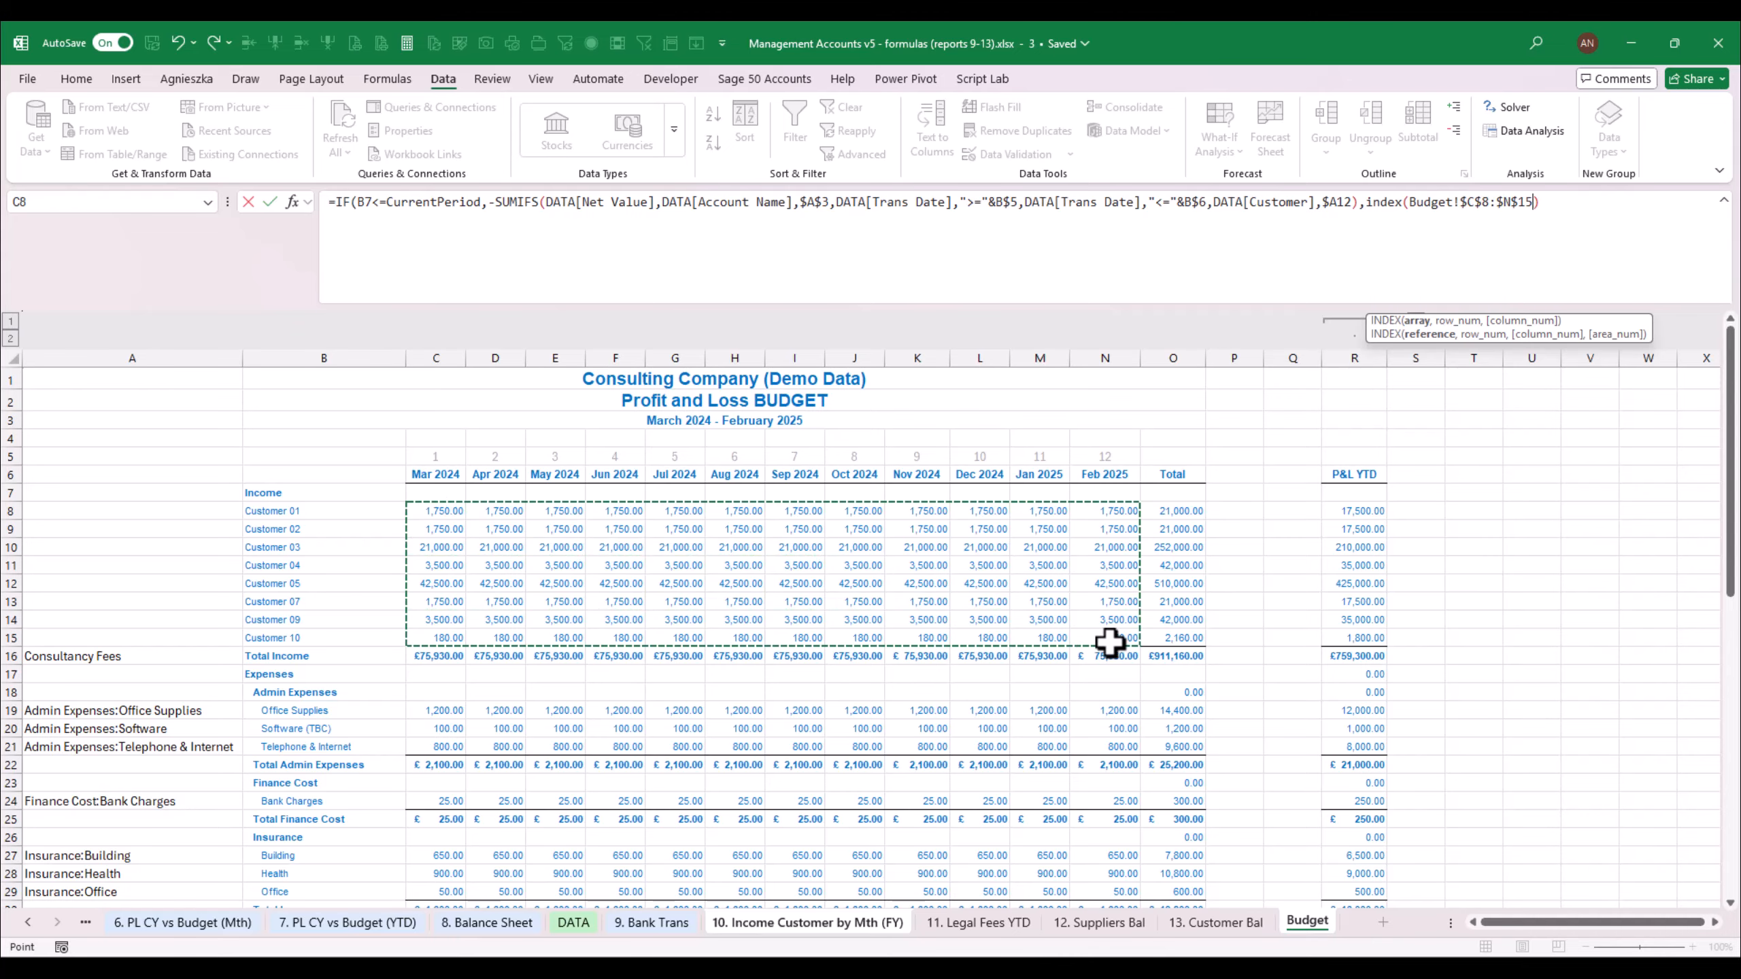
Add a MATCH as the INDEX row number, with the customer name reference A$12 on the income sheet as its lookup value
text(,match*)
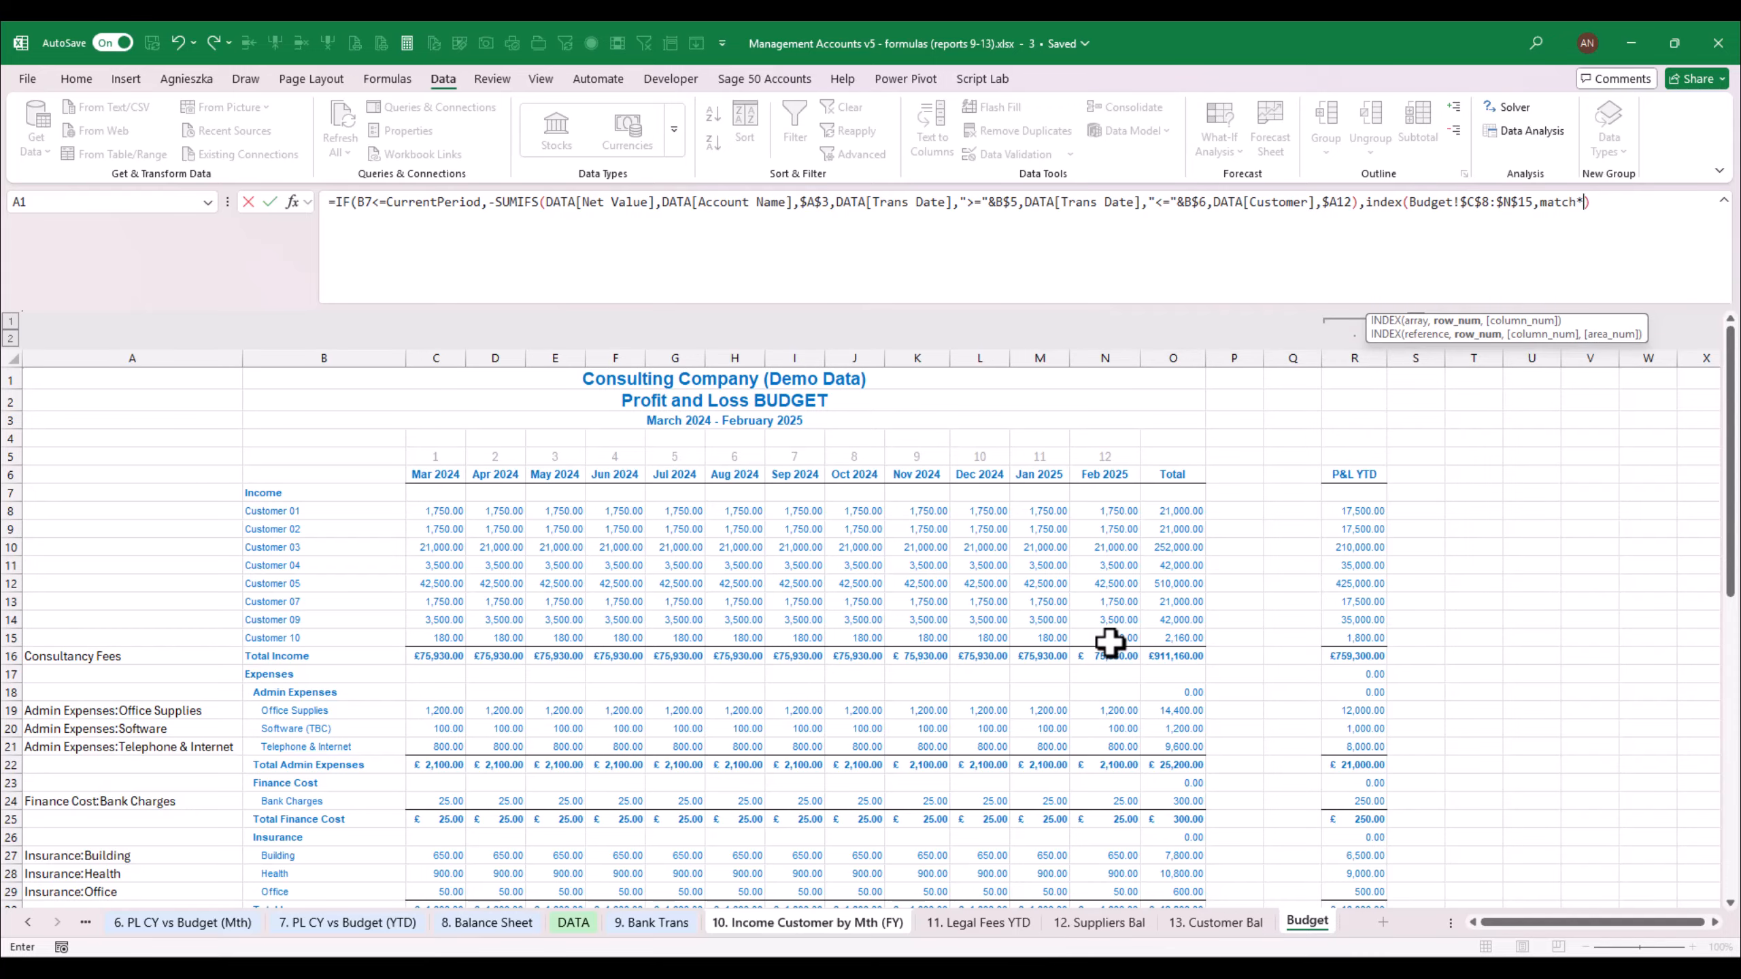
key(BackSpace)
text(()
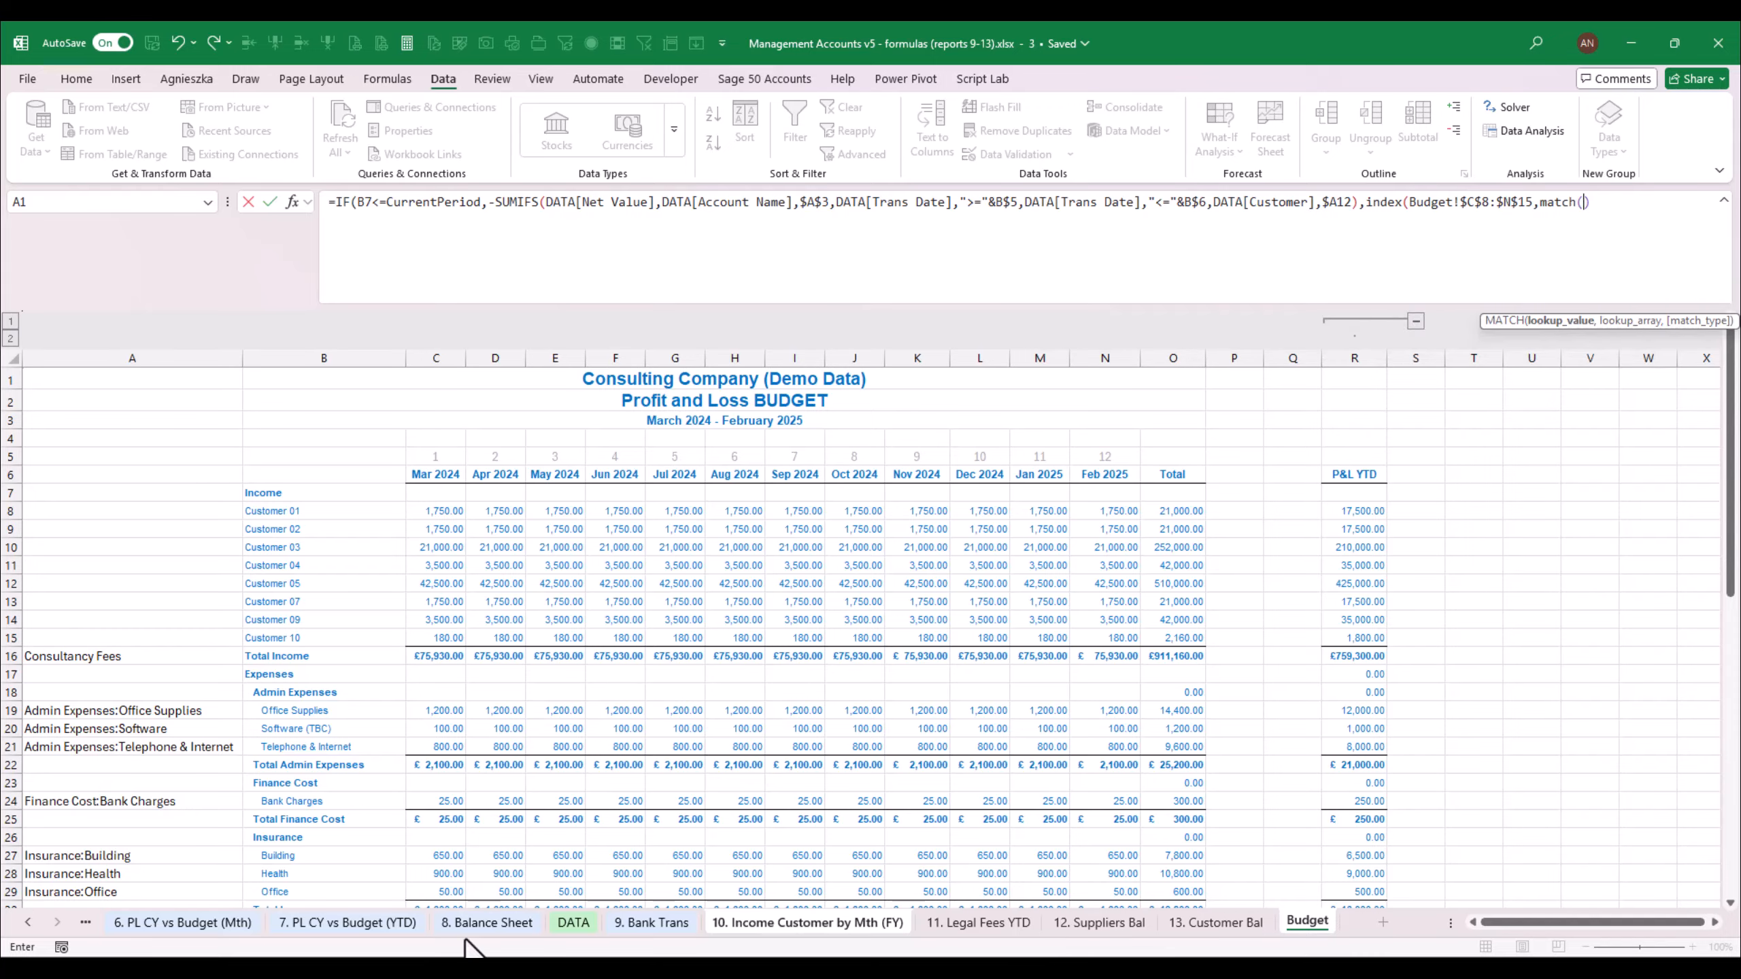
click(952, 925)
click(795, 922)
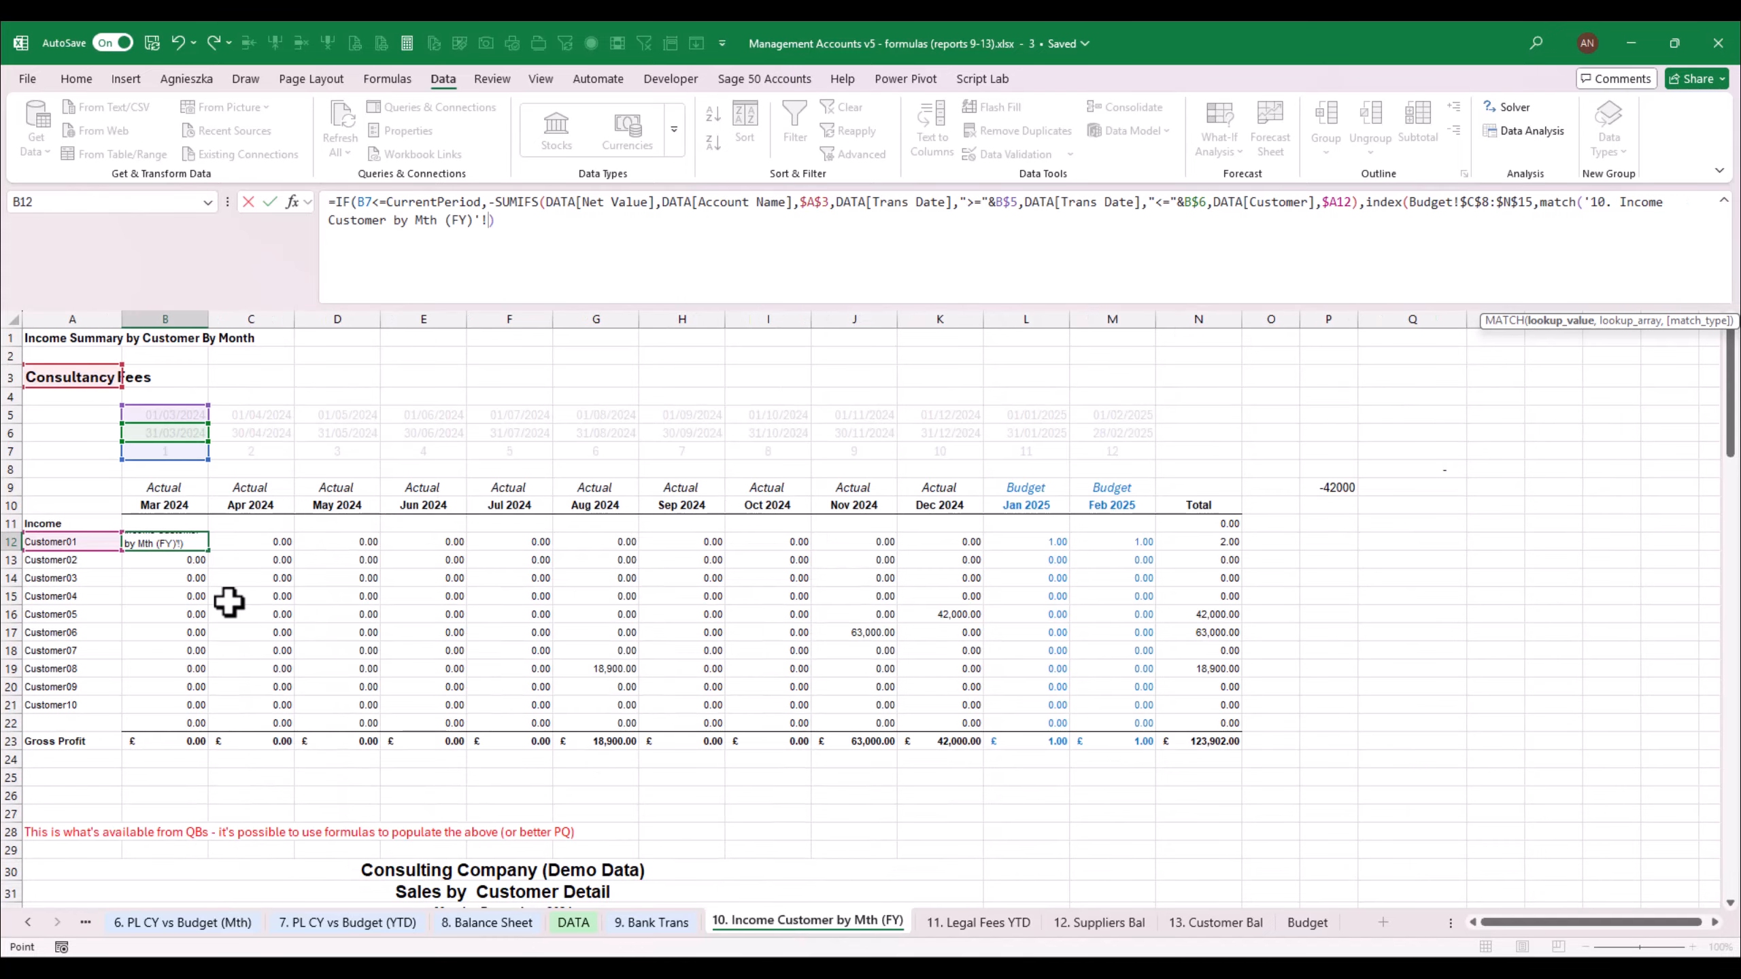
click(60, 543)
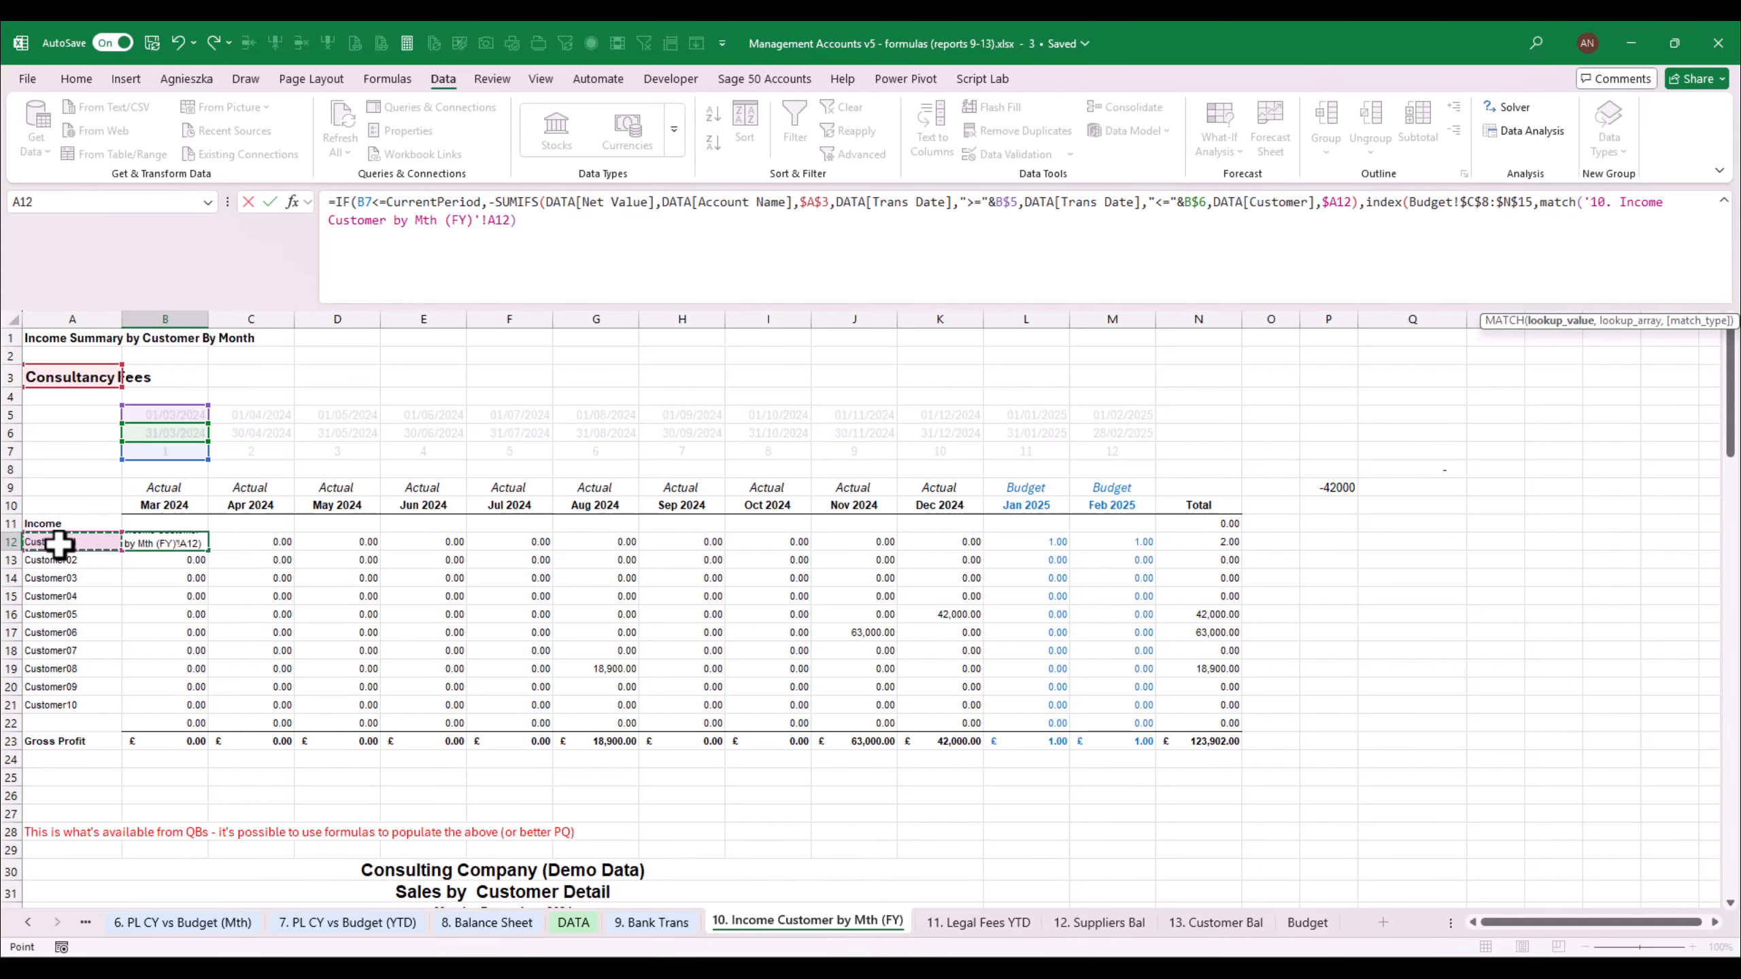
key(F4)
key(F4)
text(,)
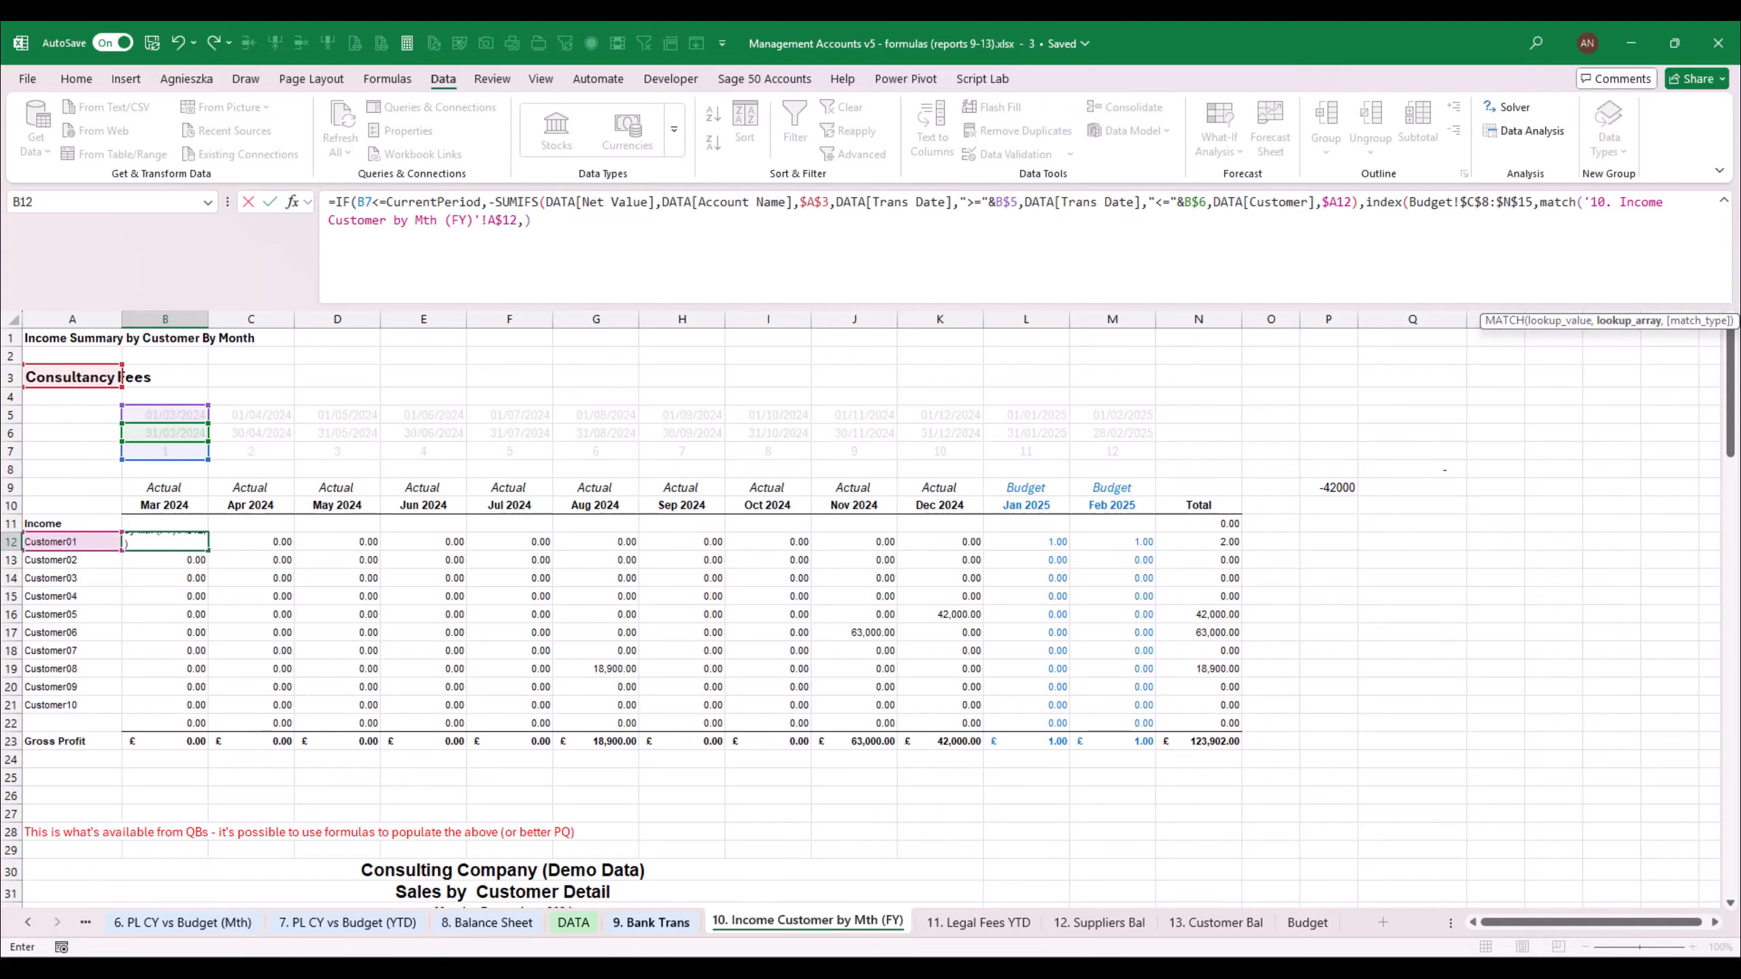
Set the row MATCH to look in Budget!$B$8:$B$15 with exact match 0, and start a second MATCH for the INDEX column number
click(1313, 924)
drag(358, 511, 351, 637)
key(F4)
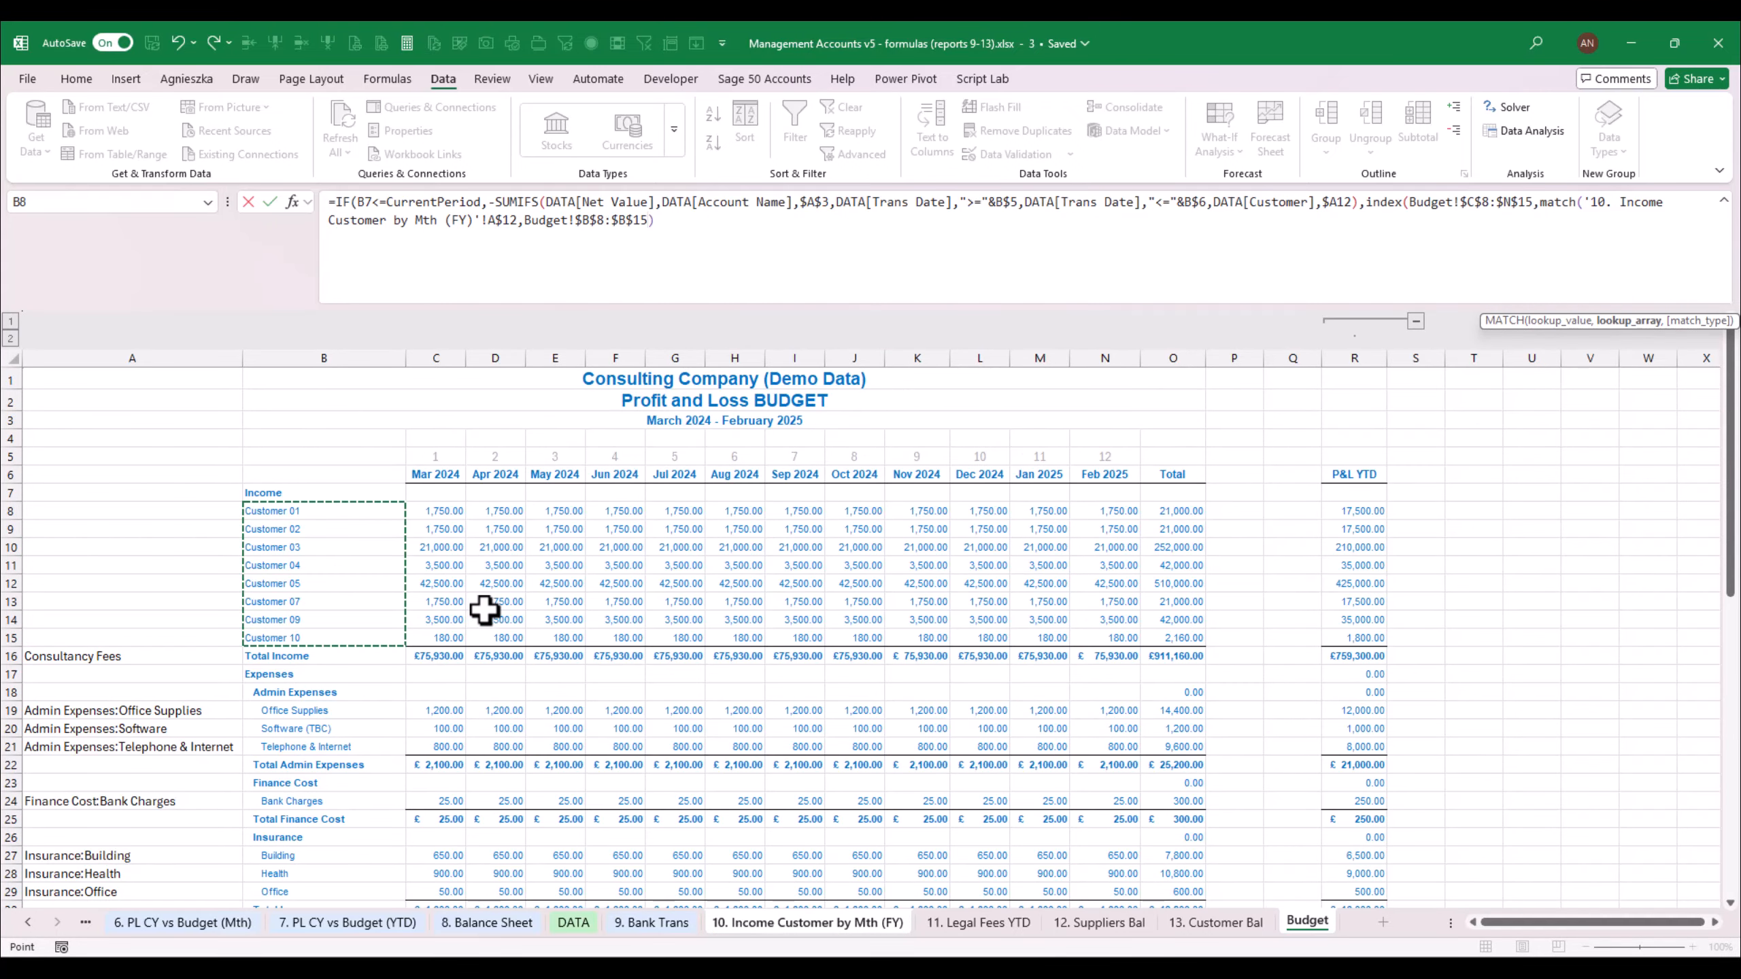
text(,)
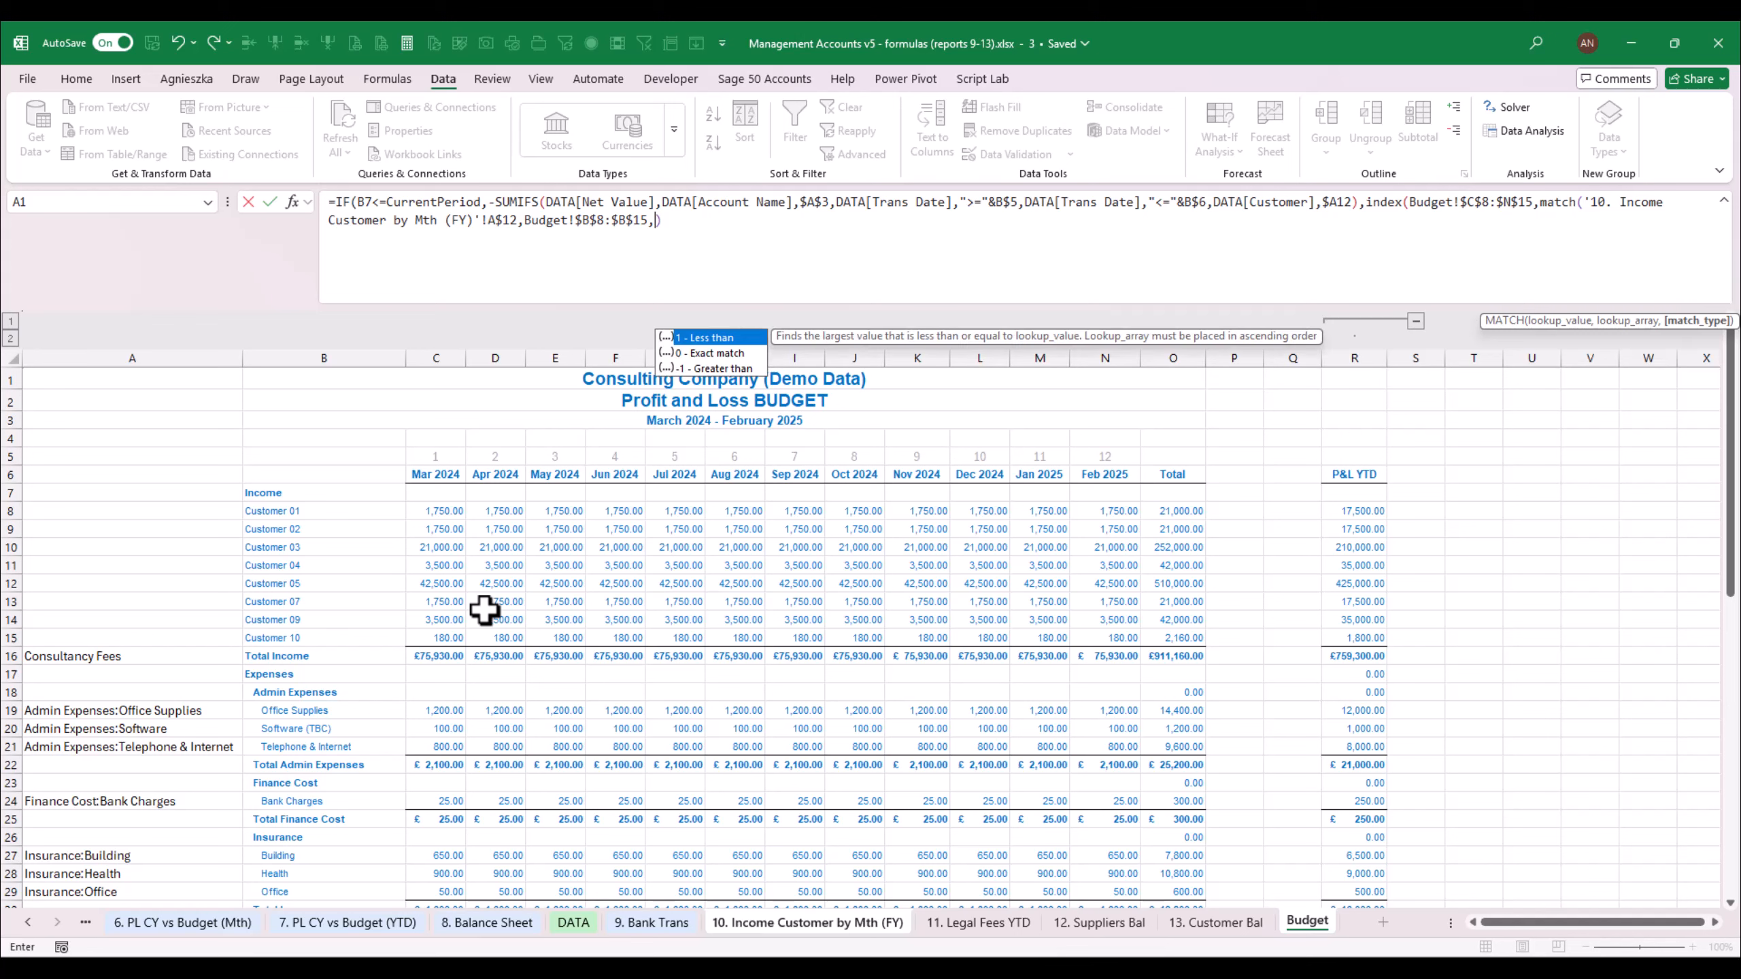
text(0)
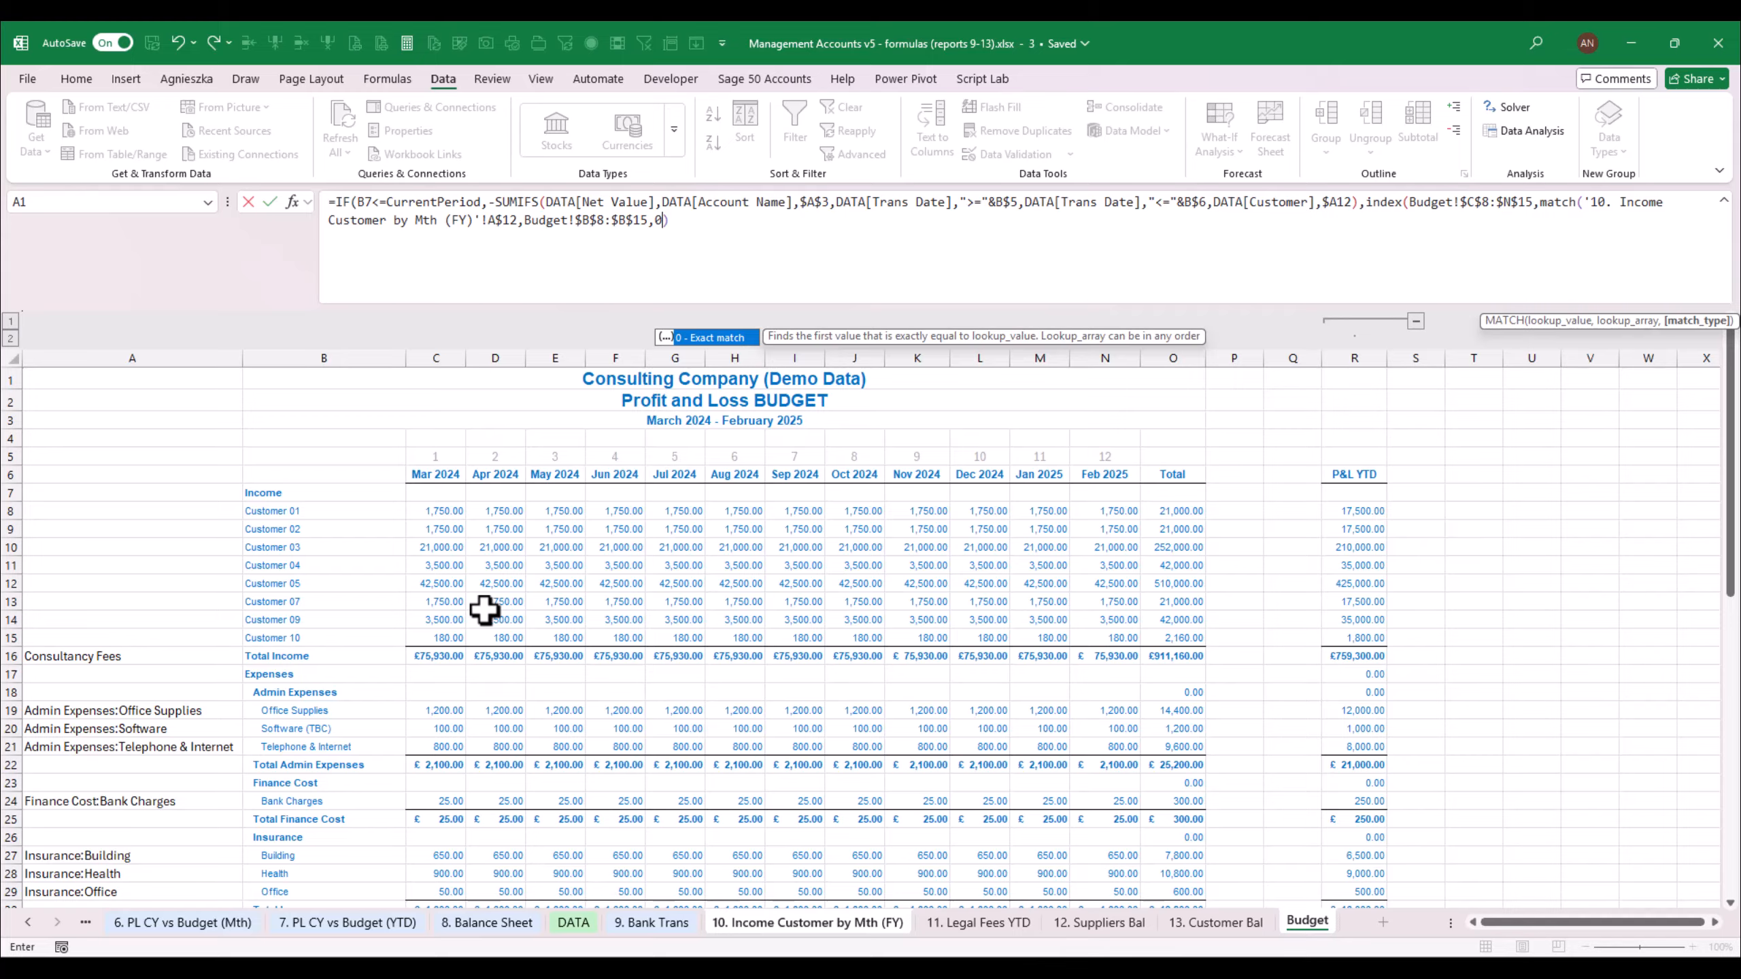
text())
text(,match)
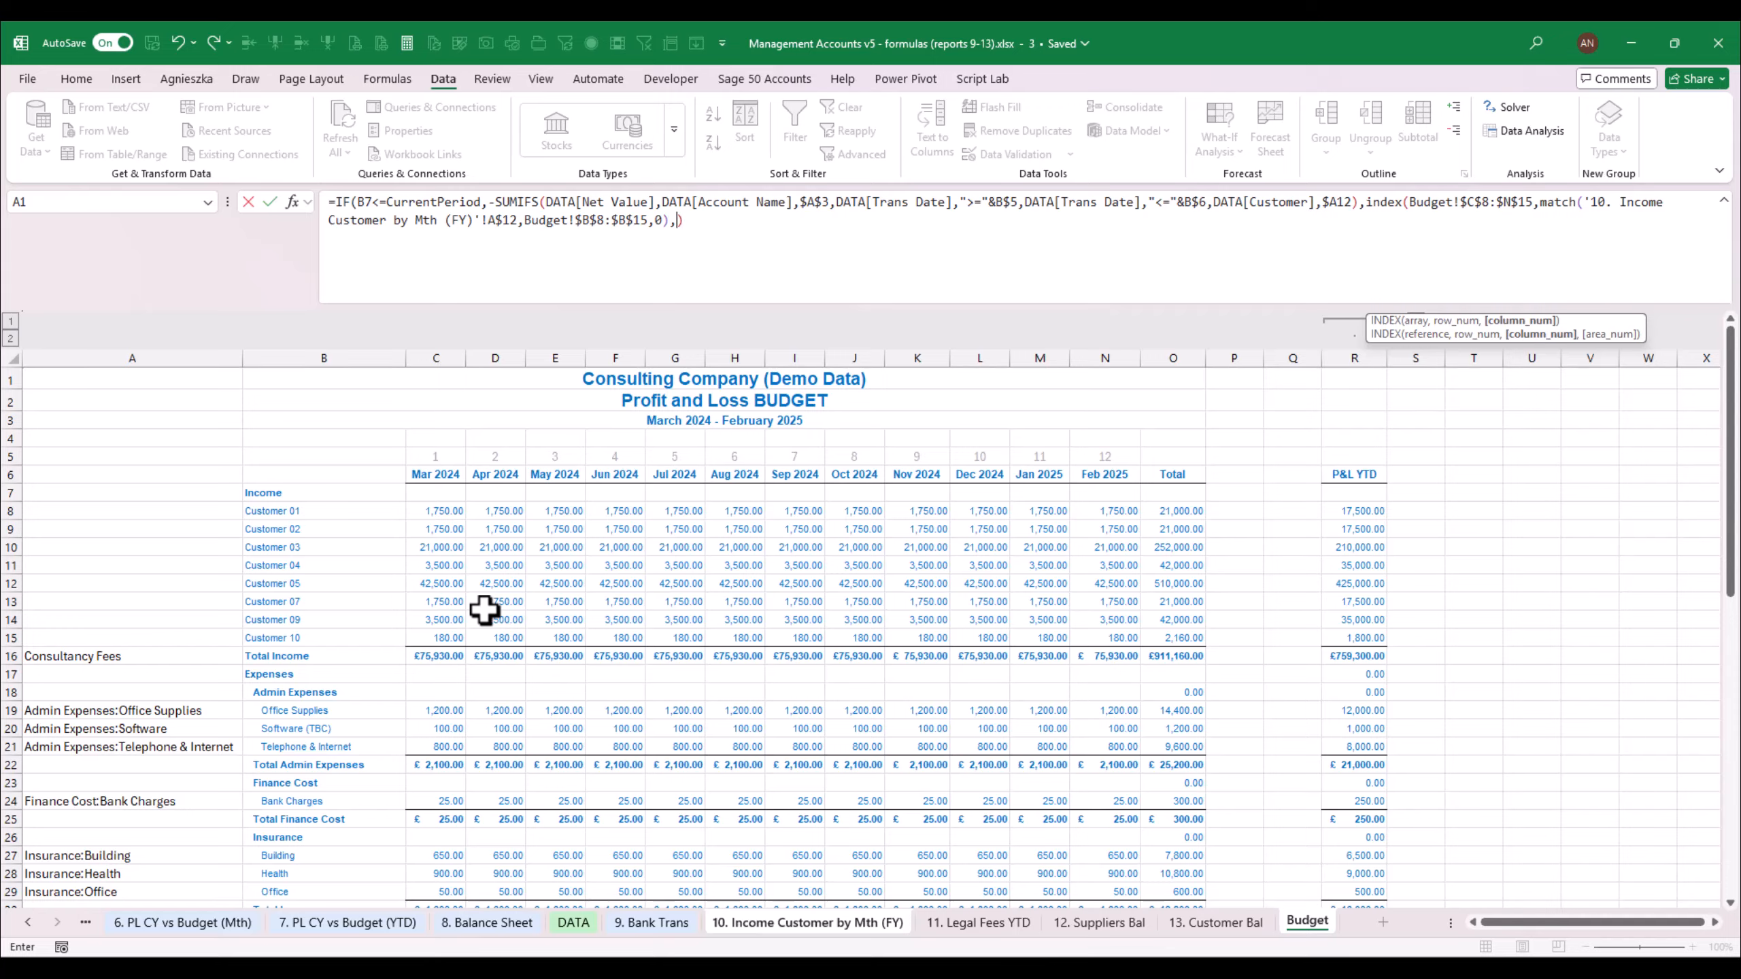
text(()
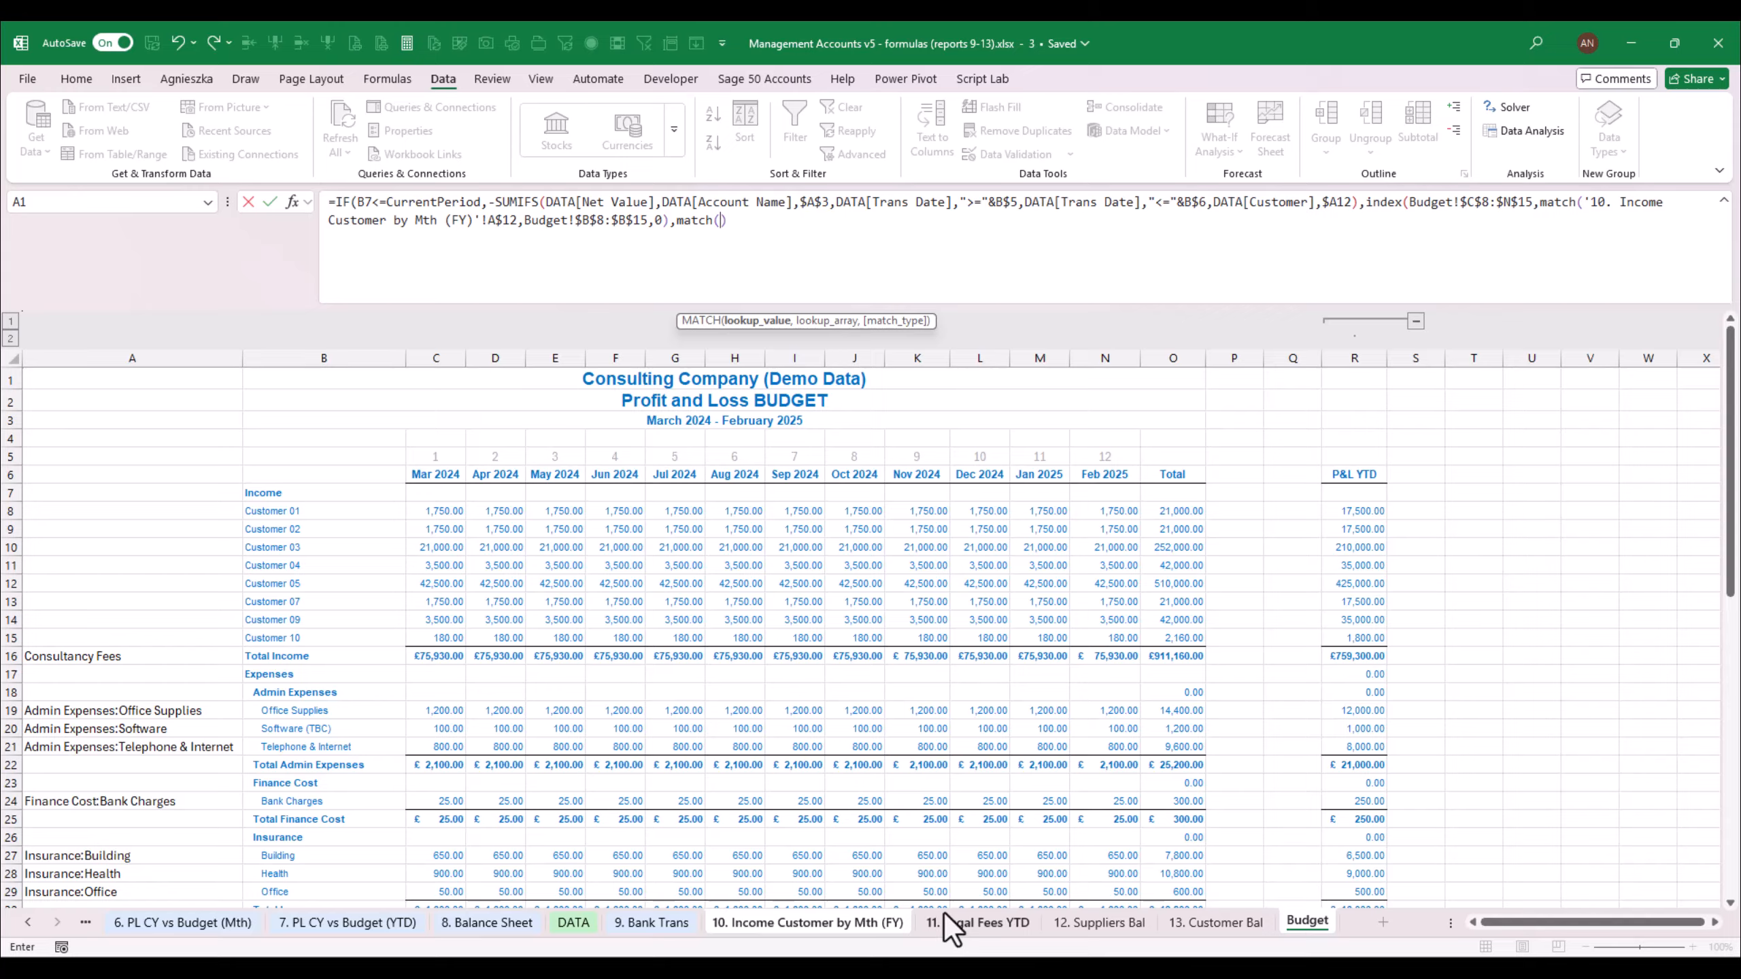
text(cur)
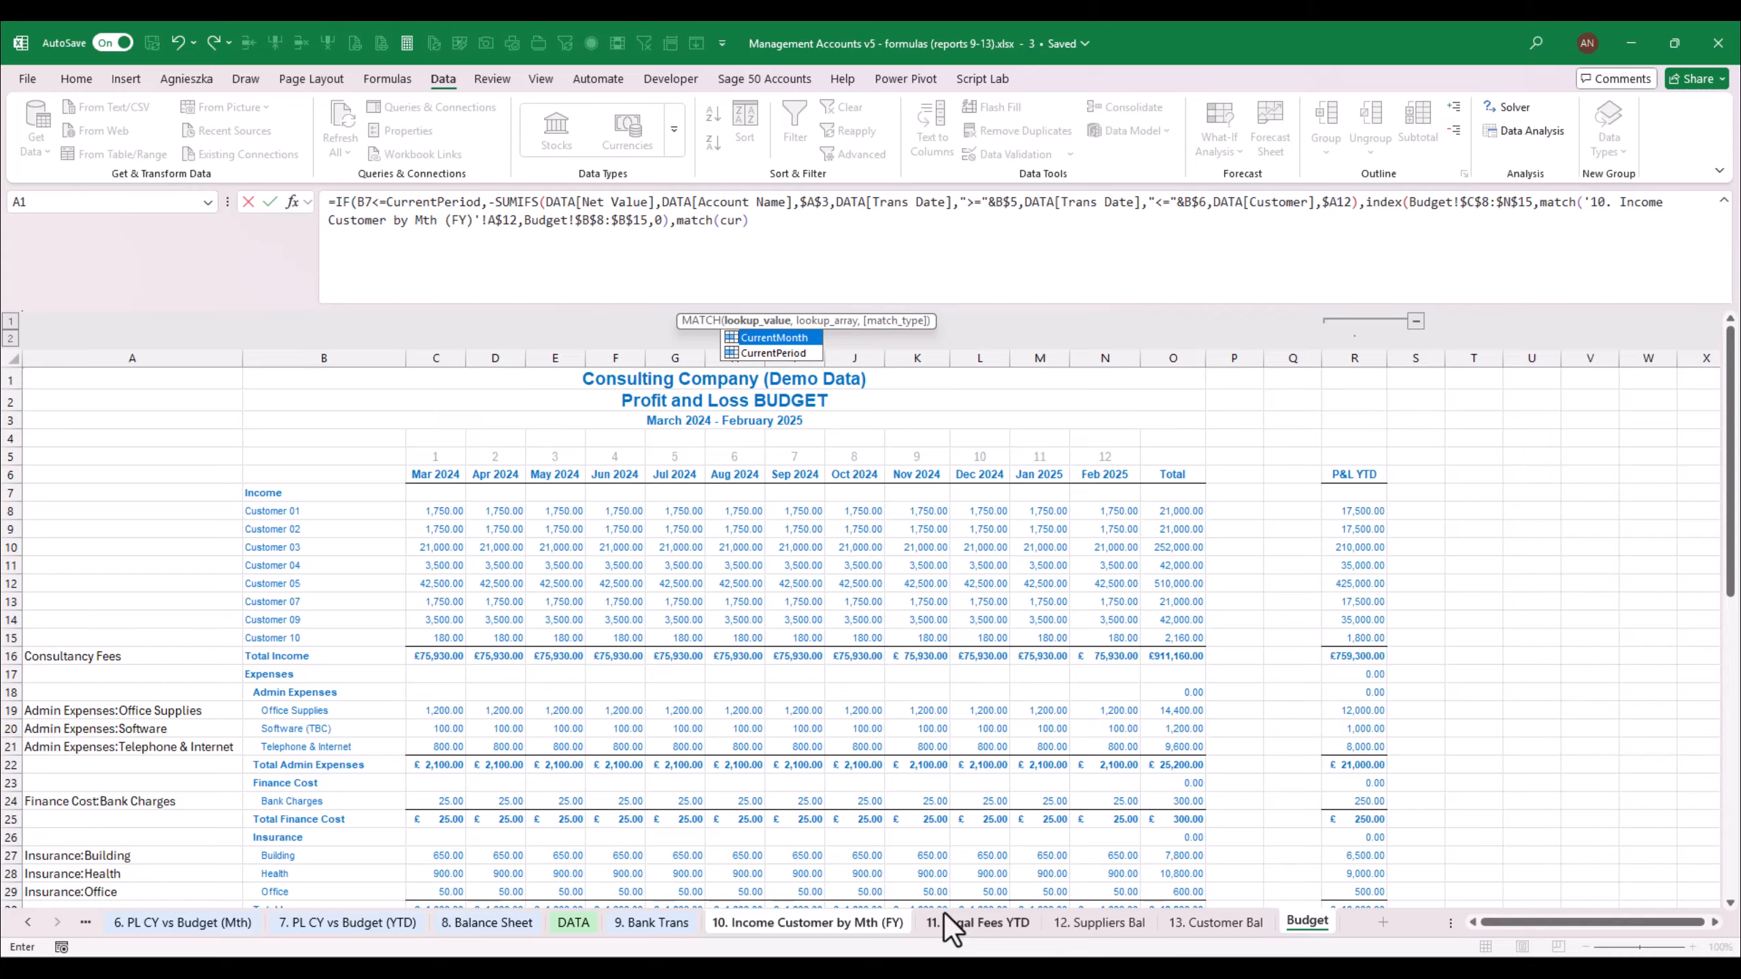
key(BackSpace)
key(BackSpace)
key(BackSpace)
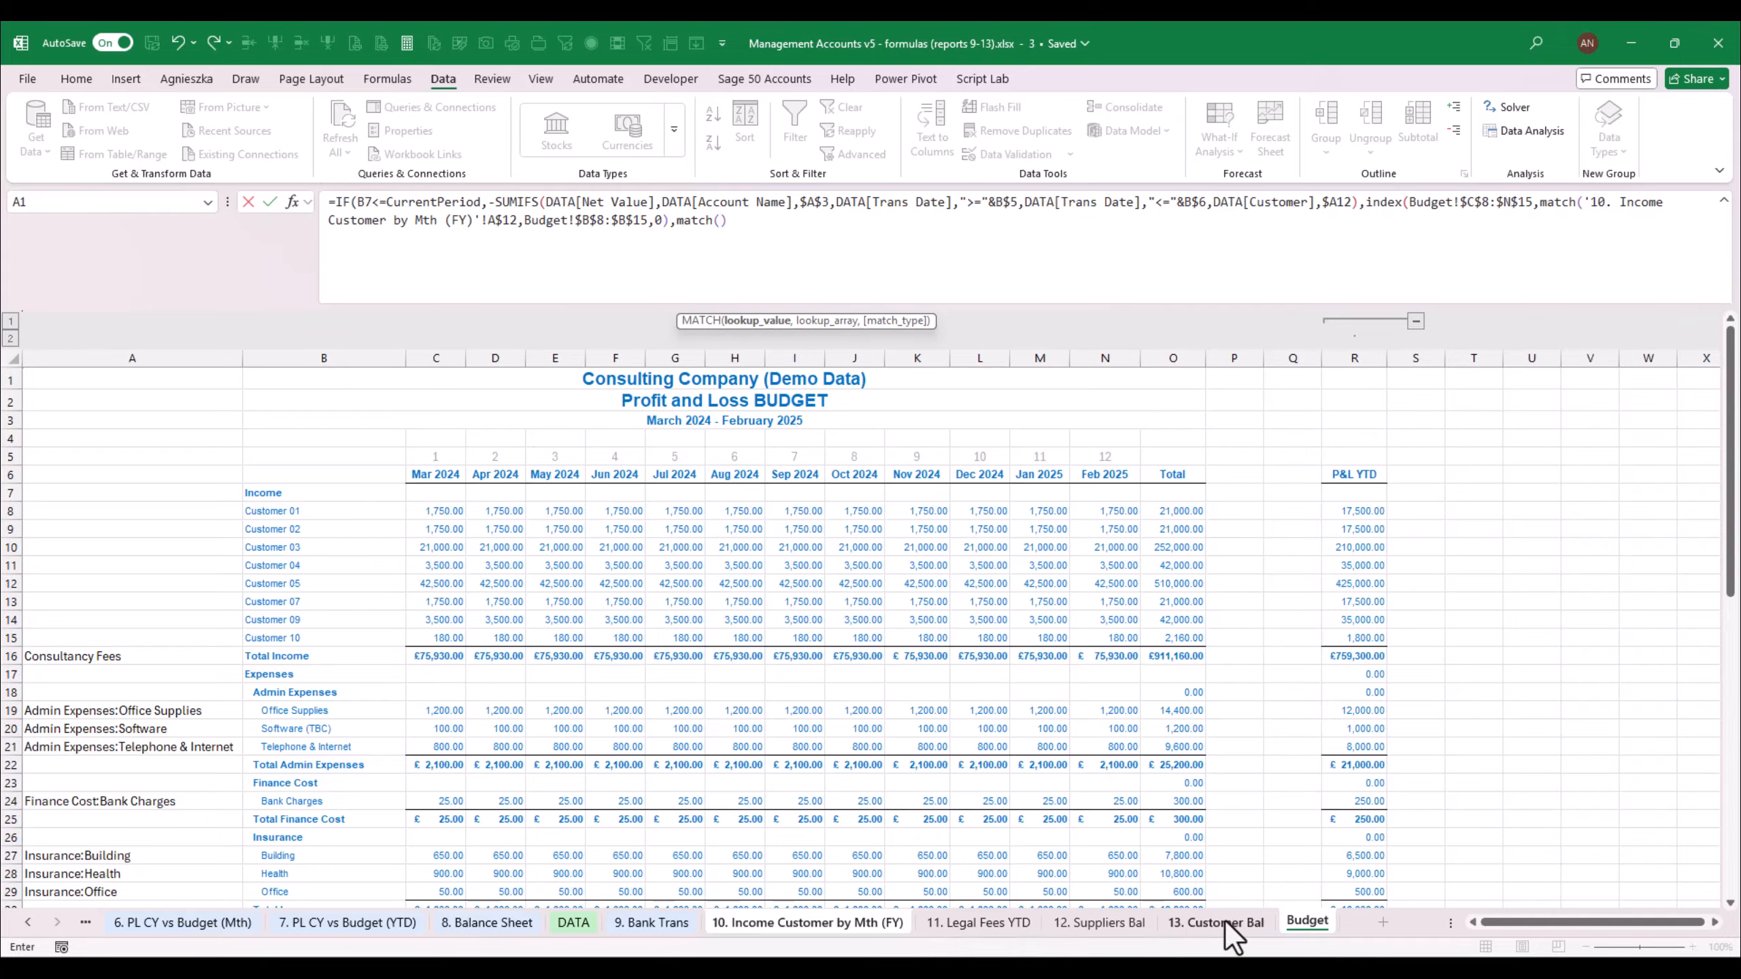
Complete B12's column MATCH with period number B$7, lookup array Budget!$C$5:$N$5 and exact match 0, closing all parentheses of the formula
click(807, 922)
click(184, 449)
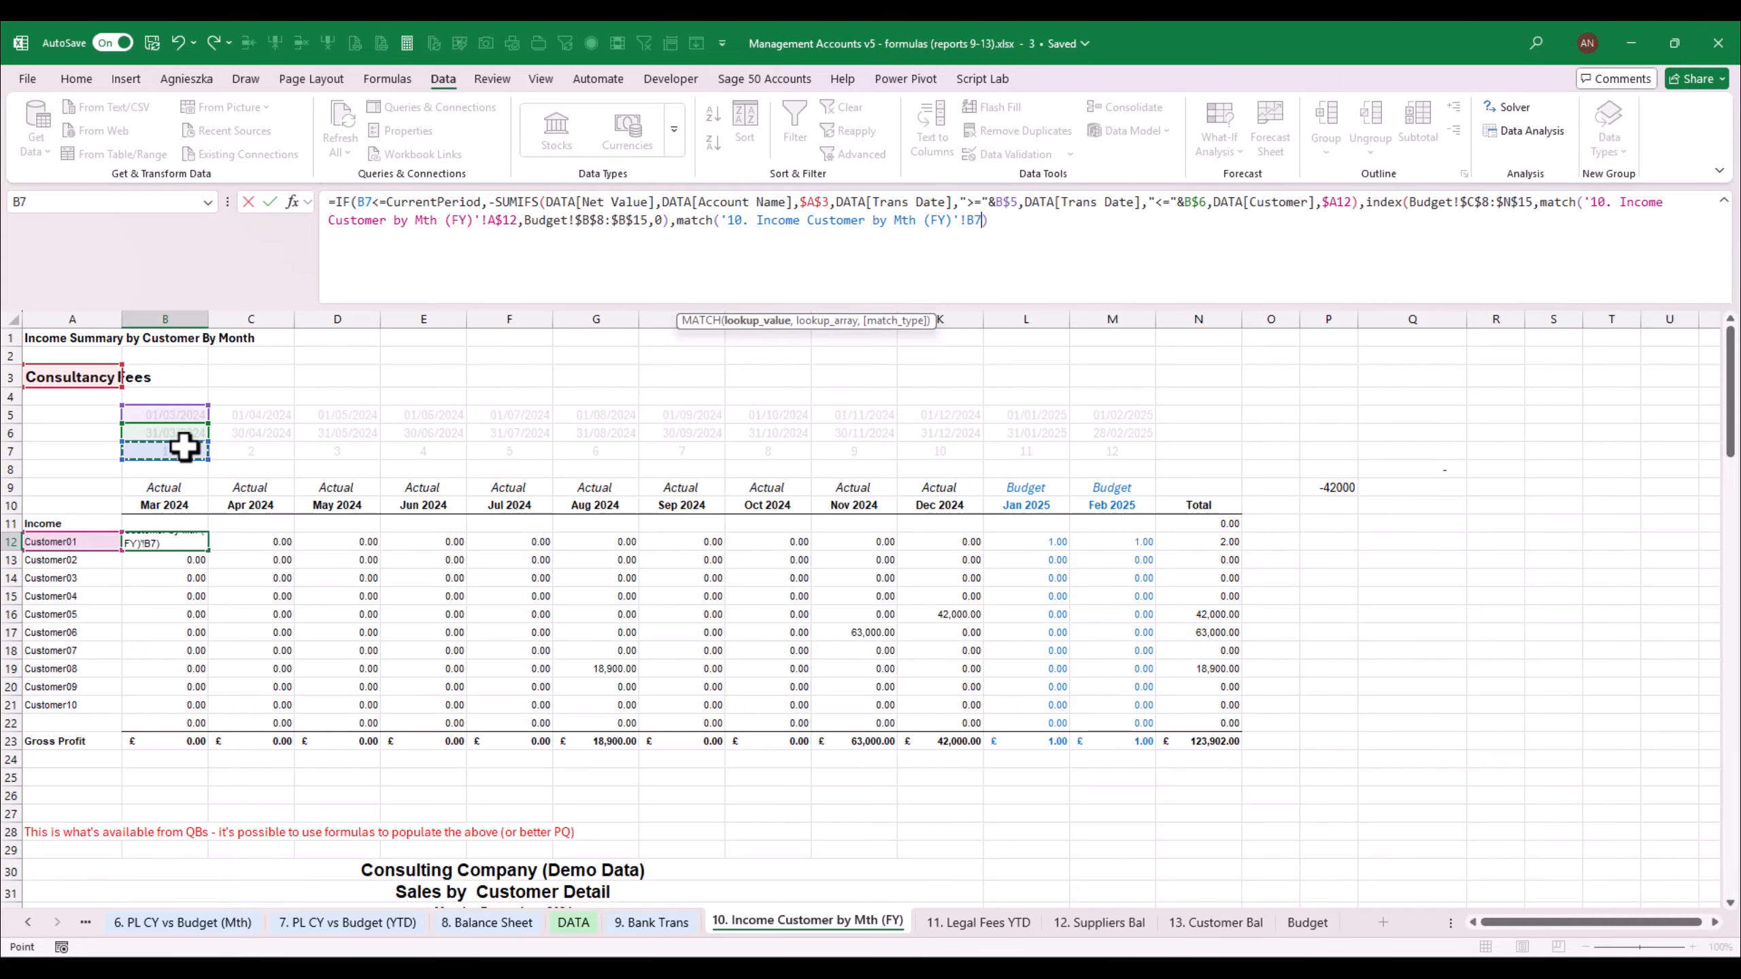
text(),)
click(1307, 922)
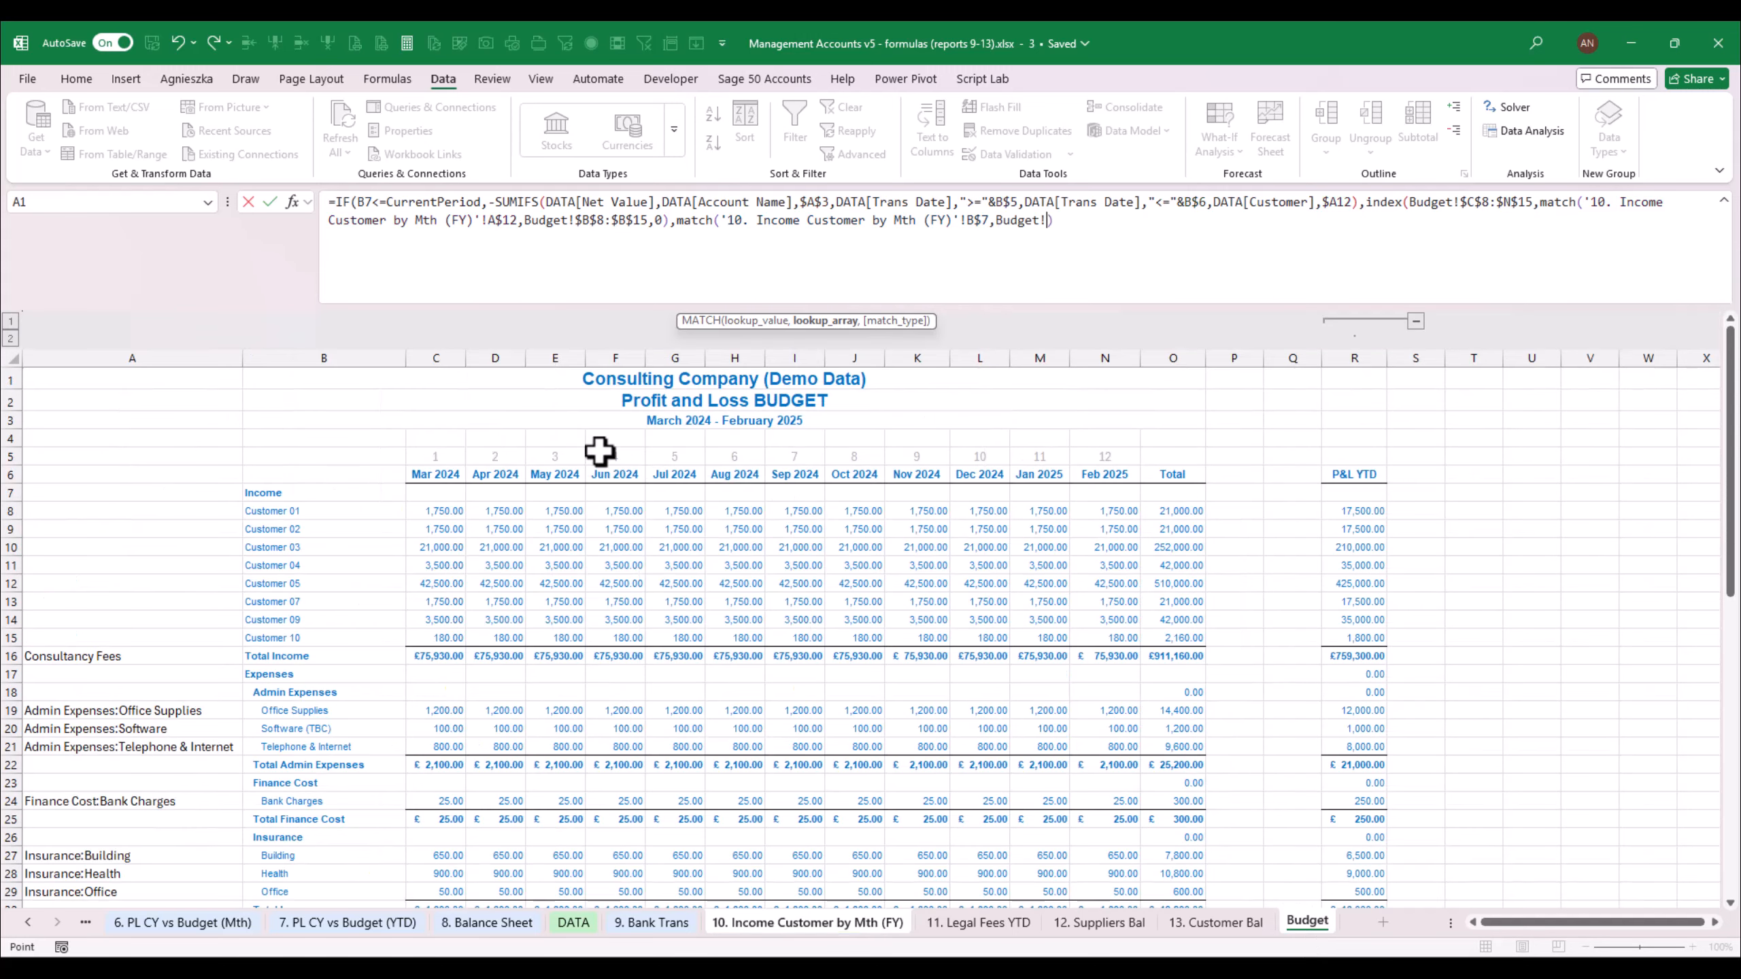
drag(432, 453, 1136, 455)
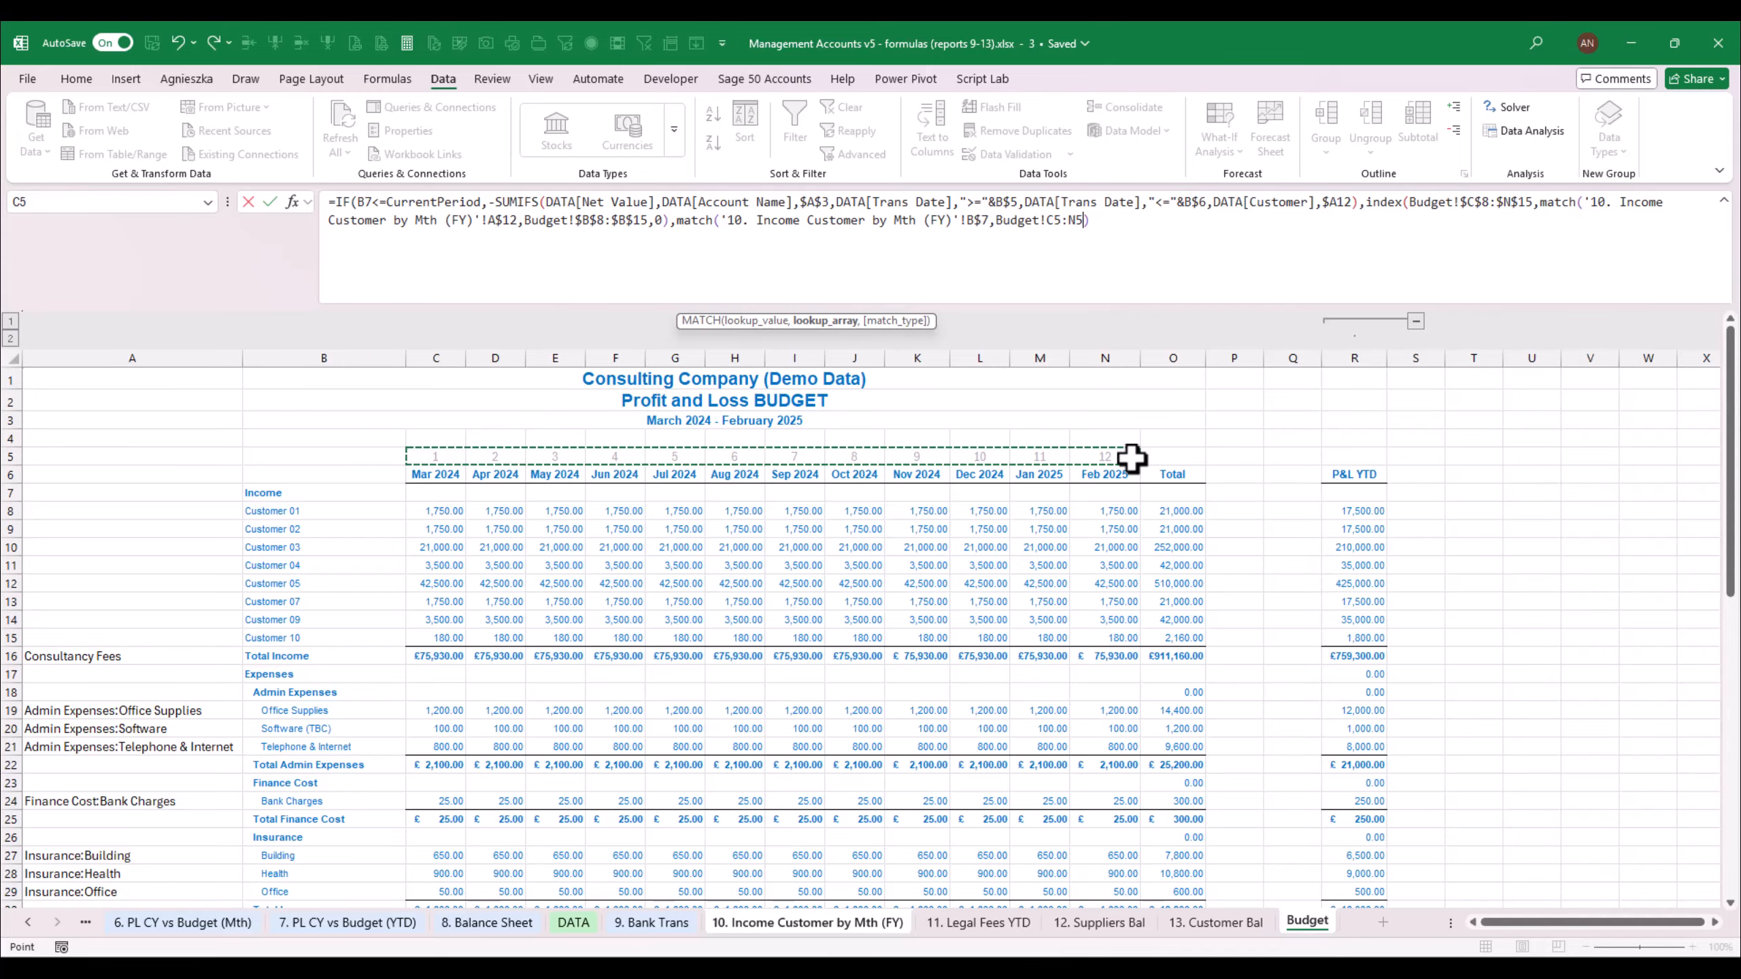
text(,0))
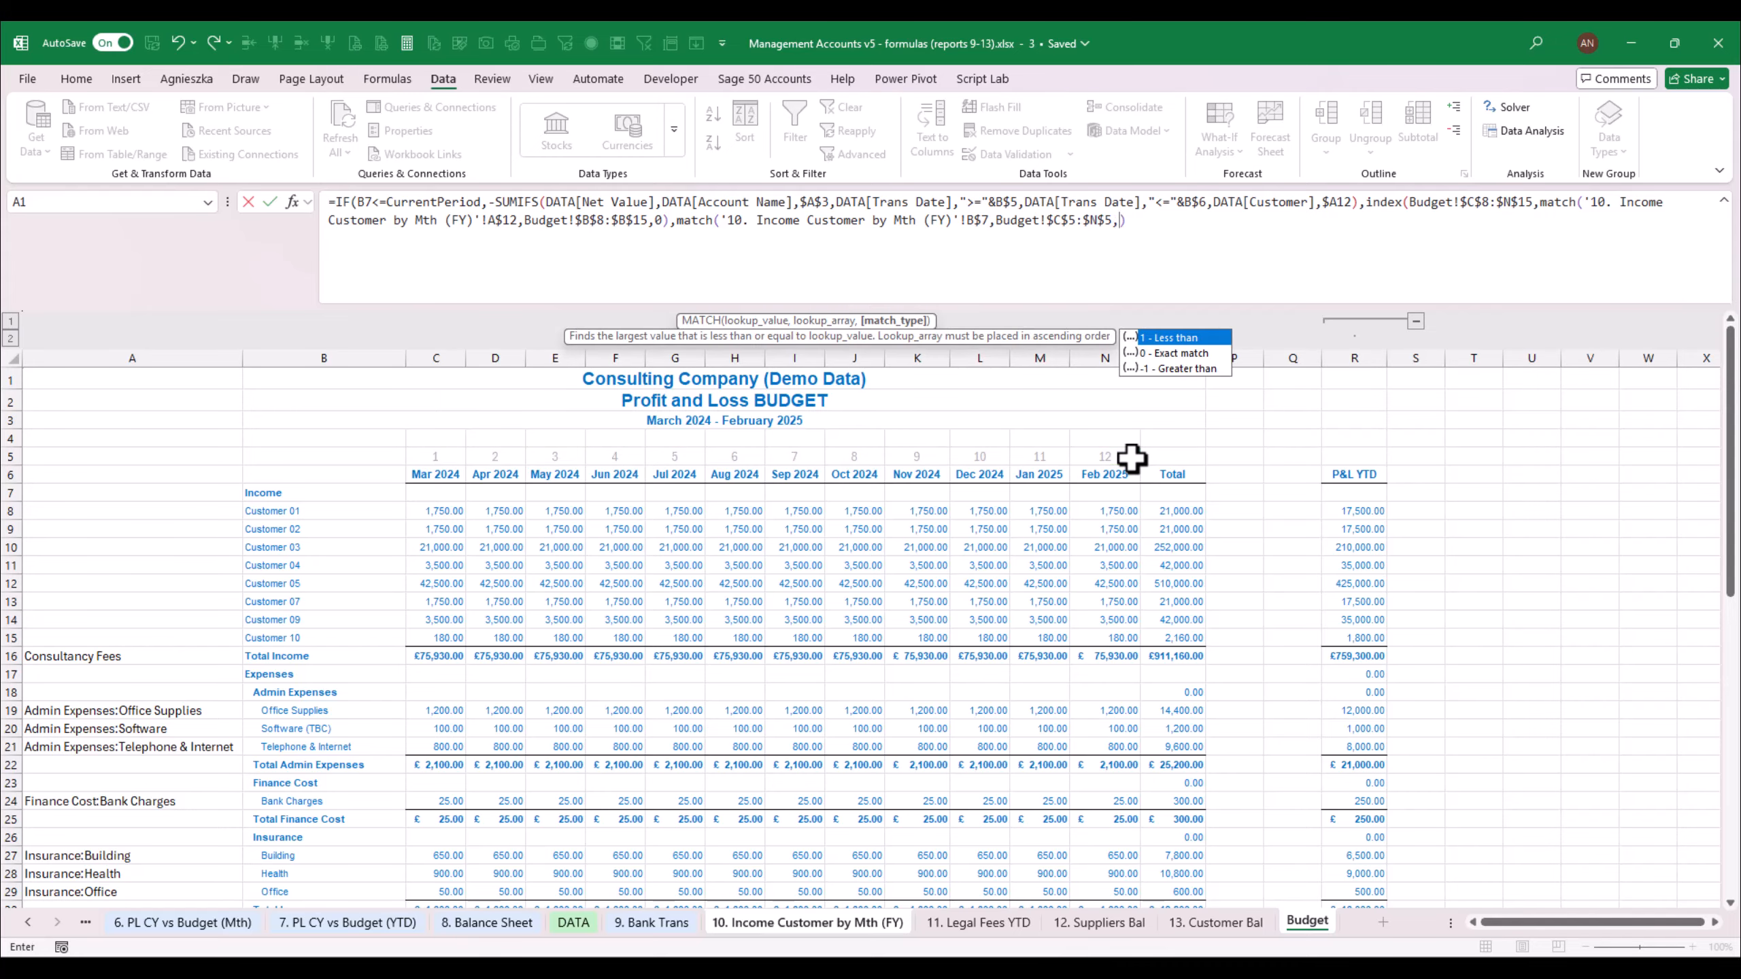
key(Return)
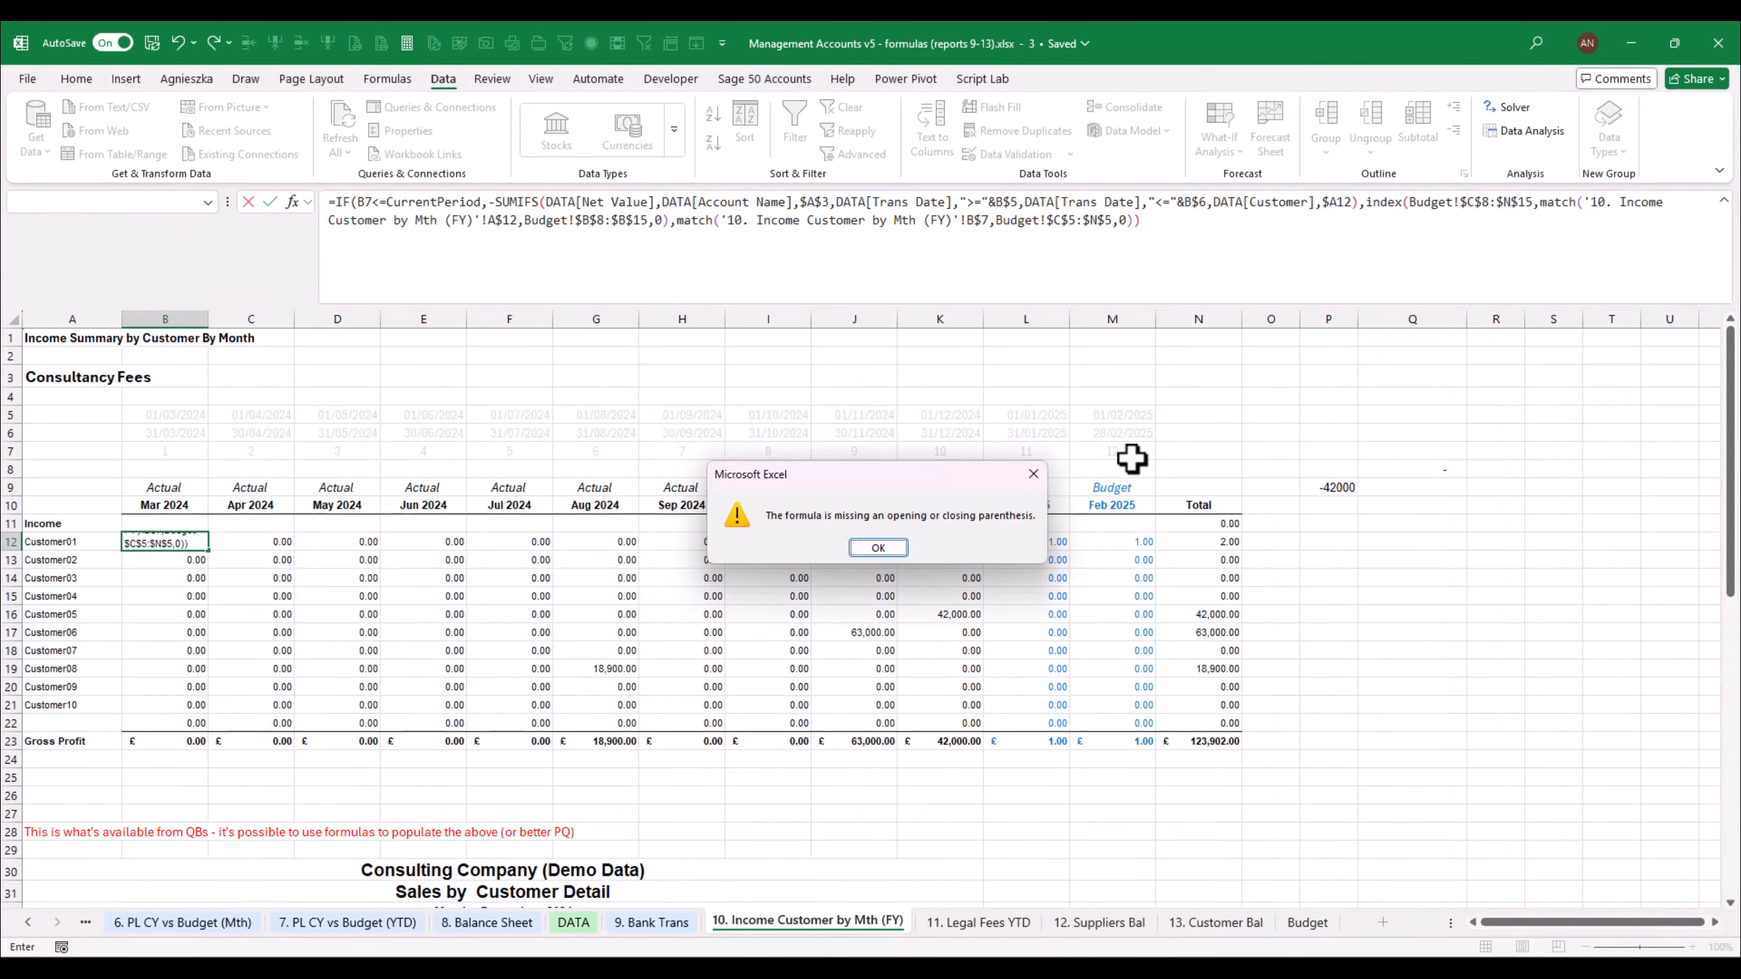
key(Return)
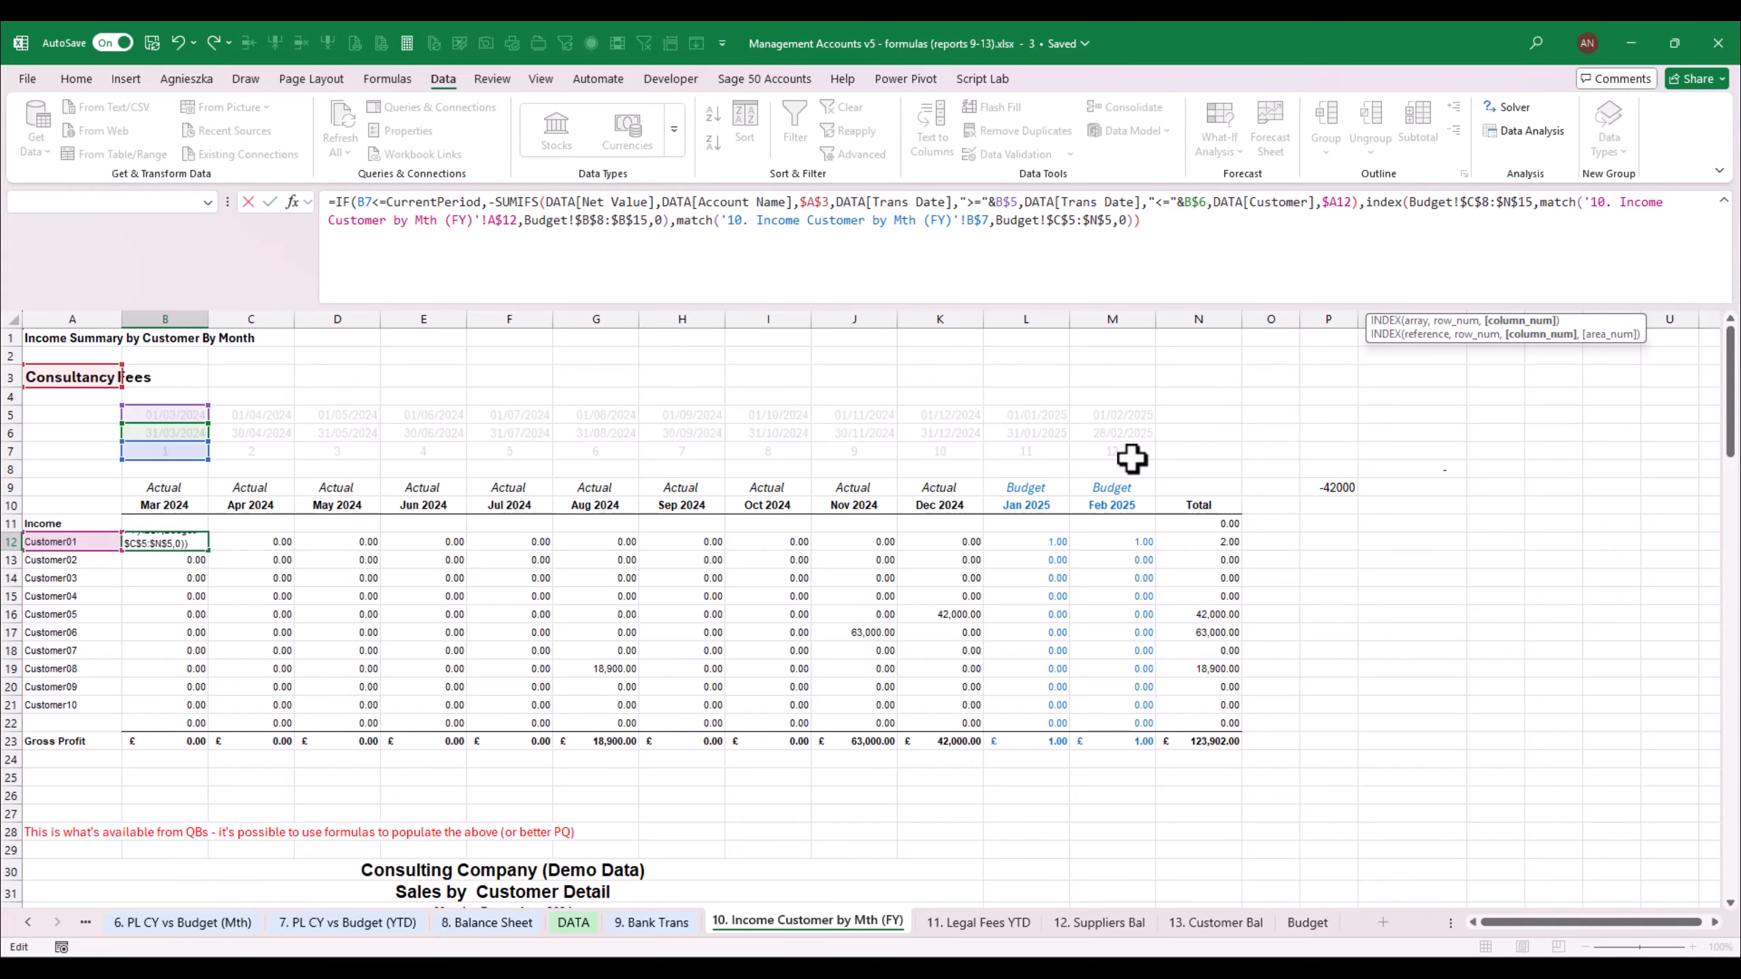
text())
key(Return)
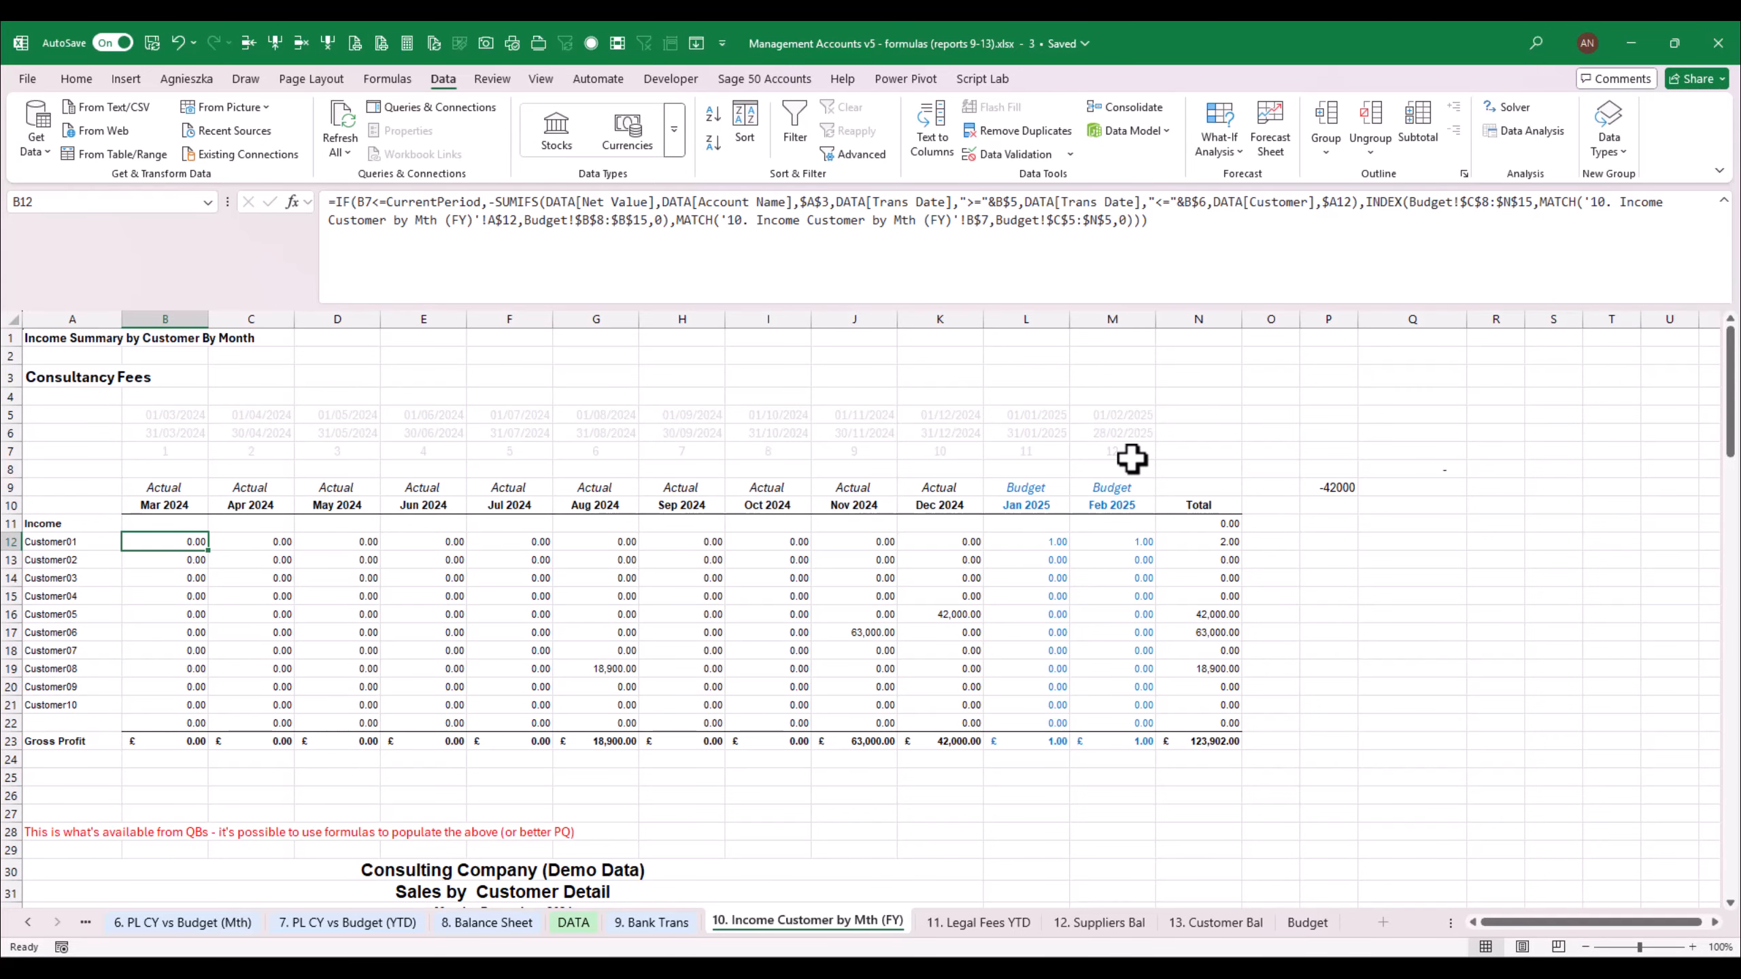
Copy the completed B12 formula across C12:M12 for Customer01
key(ctrl+c)
key(Right)
key(shift+Right)
key(shift+Right)
key(shift+Right)
key(shift+Right)
key(shift+Right)
key(shift+Right)
key(shift+Right)
key(shift+Right)
key(shift+Right)
key(shift+Right)
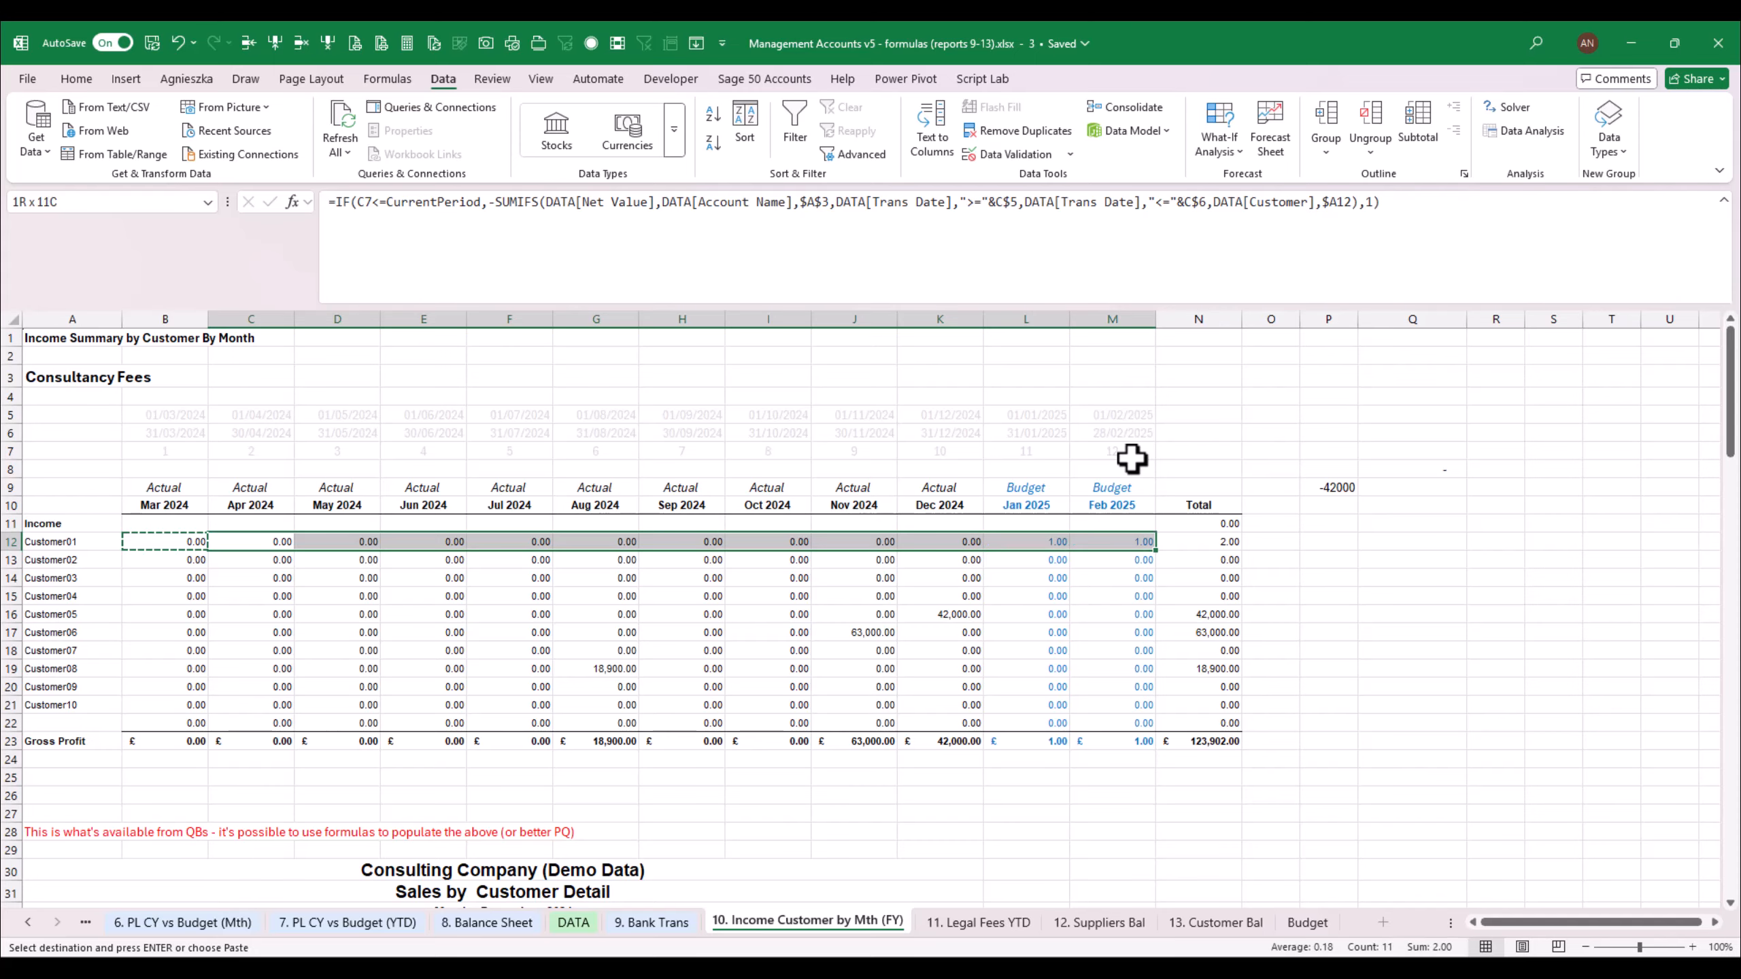
key(Return)
Examine the cell references in the copied January 2025 formula for Customer01 in L12
key(Right)
key(Right)
key(Right)
key(Right)
key(Right)
key(Right)
key(Right)
key(Right)
key(Right)
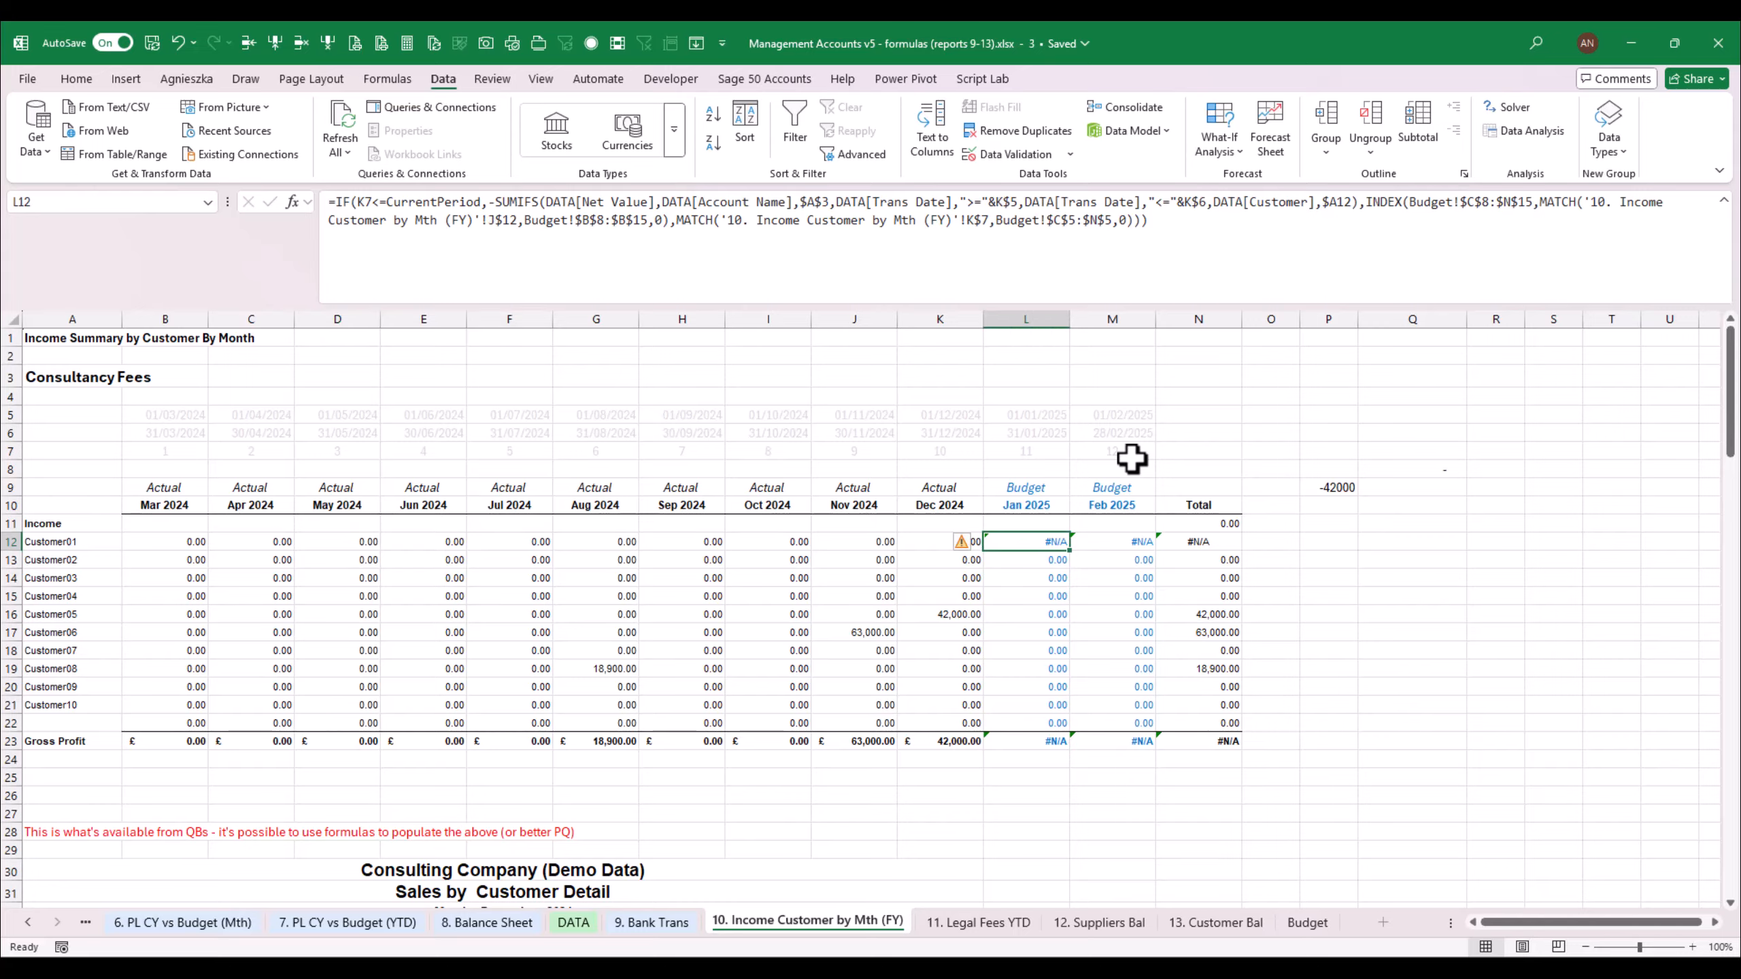
key(Right)
key(Left)
key(F2)
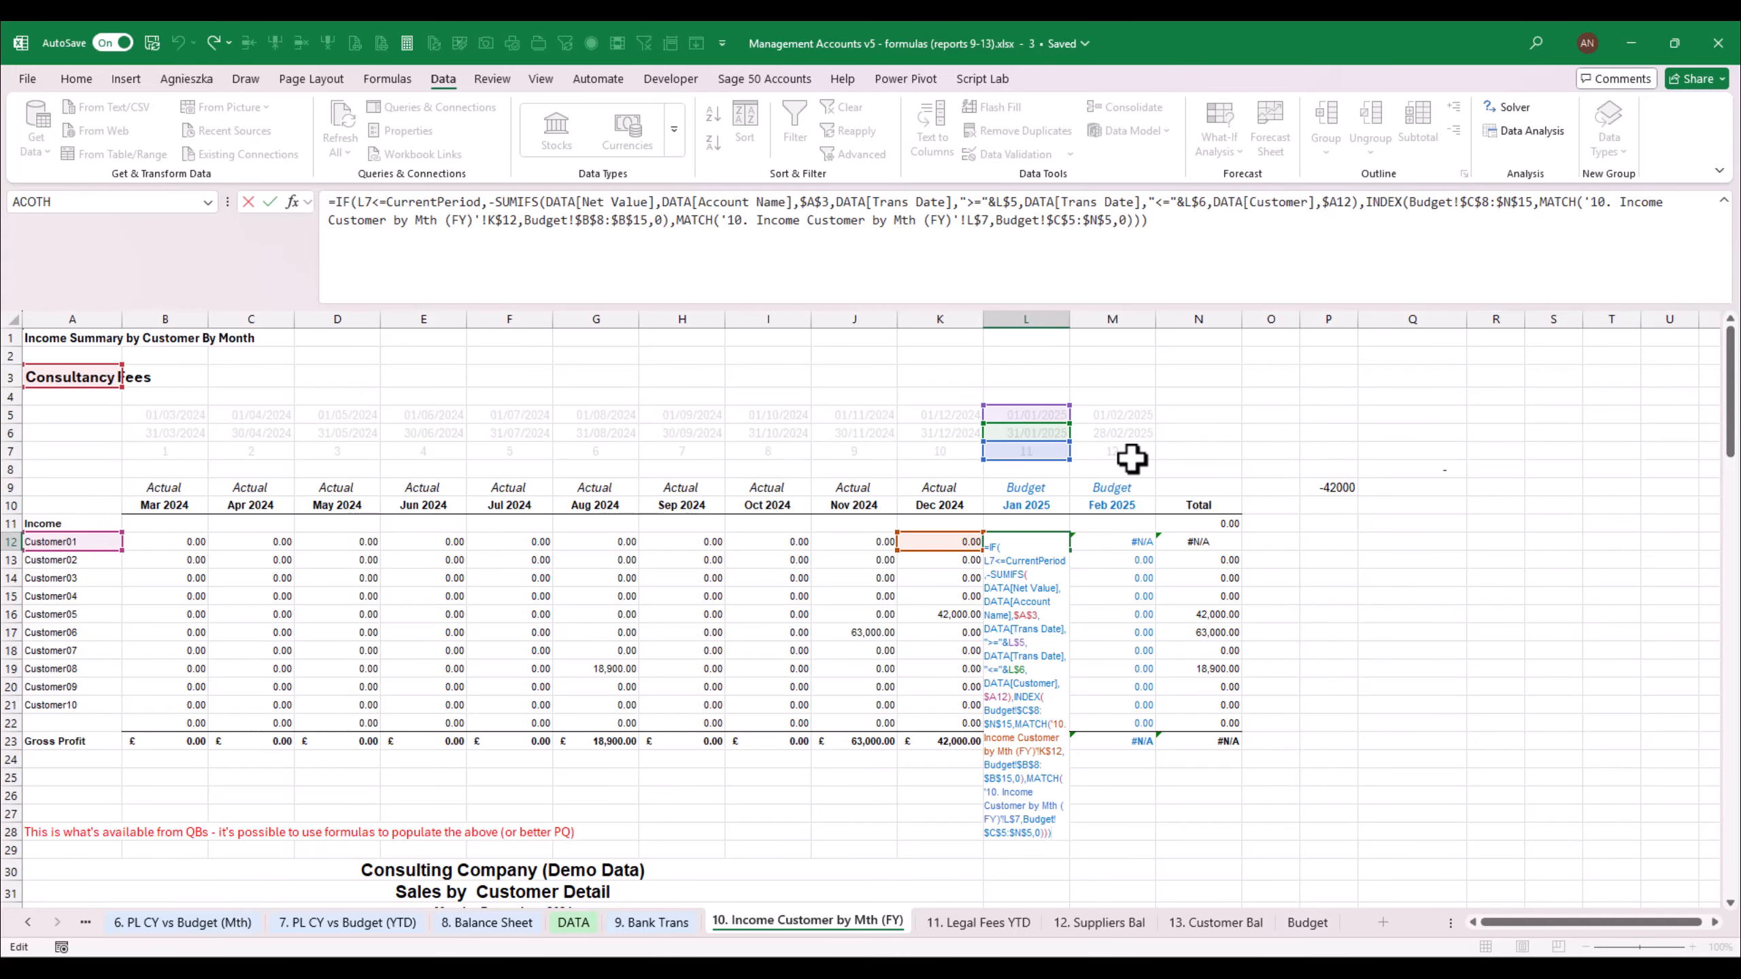
key(Escape)
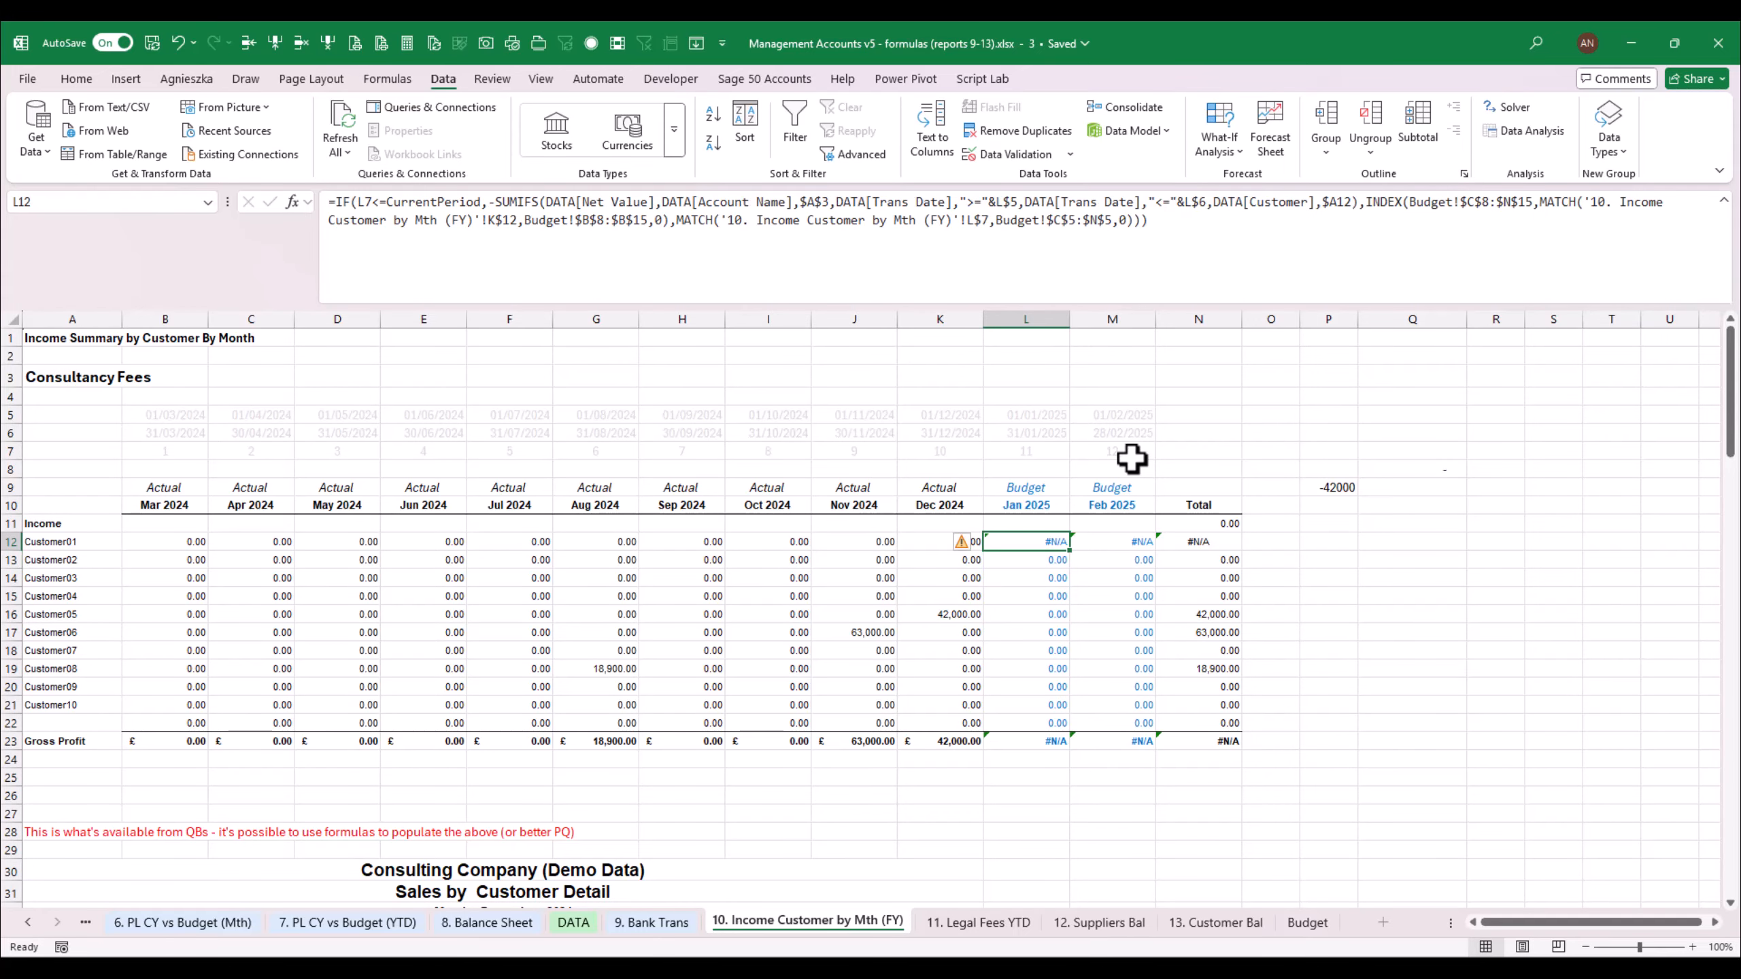
Look up Customer 01's January 2025 figure on the Budget sheet and return to L12 on the income sheet
key(F2)
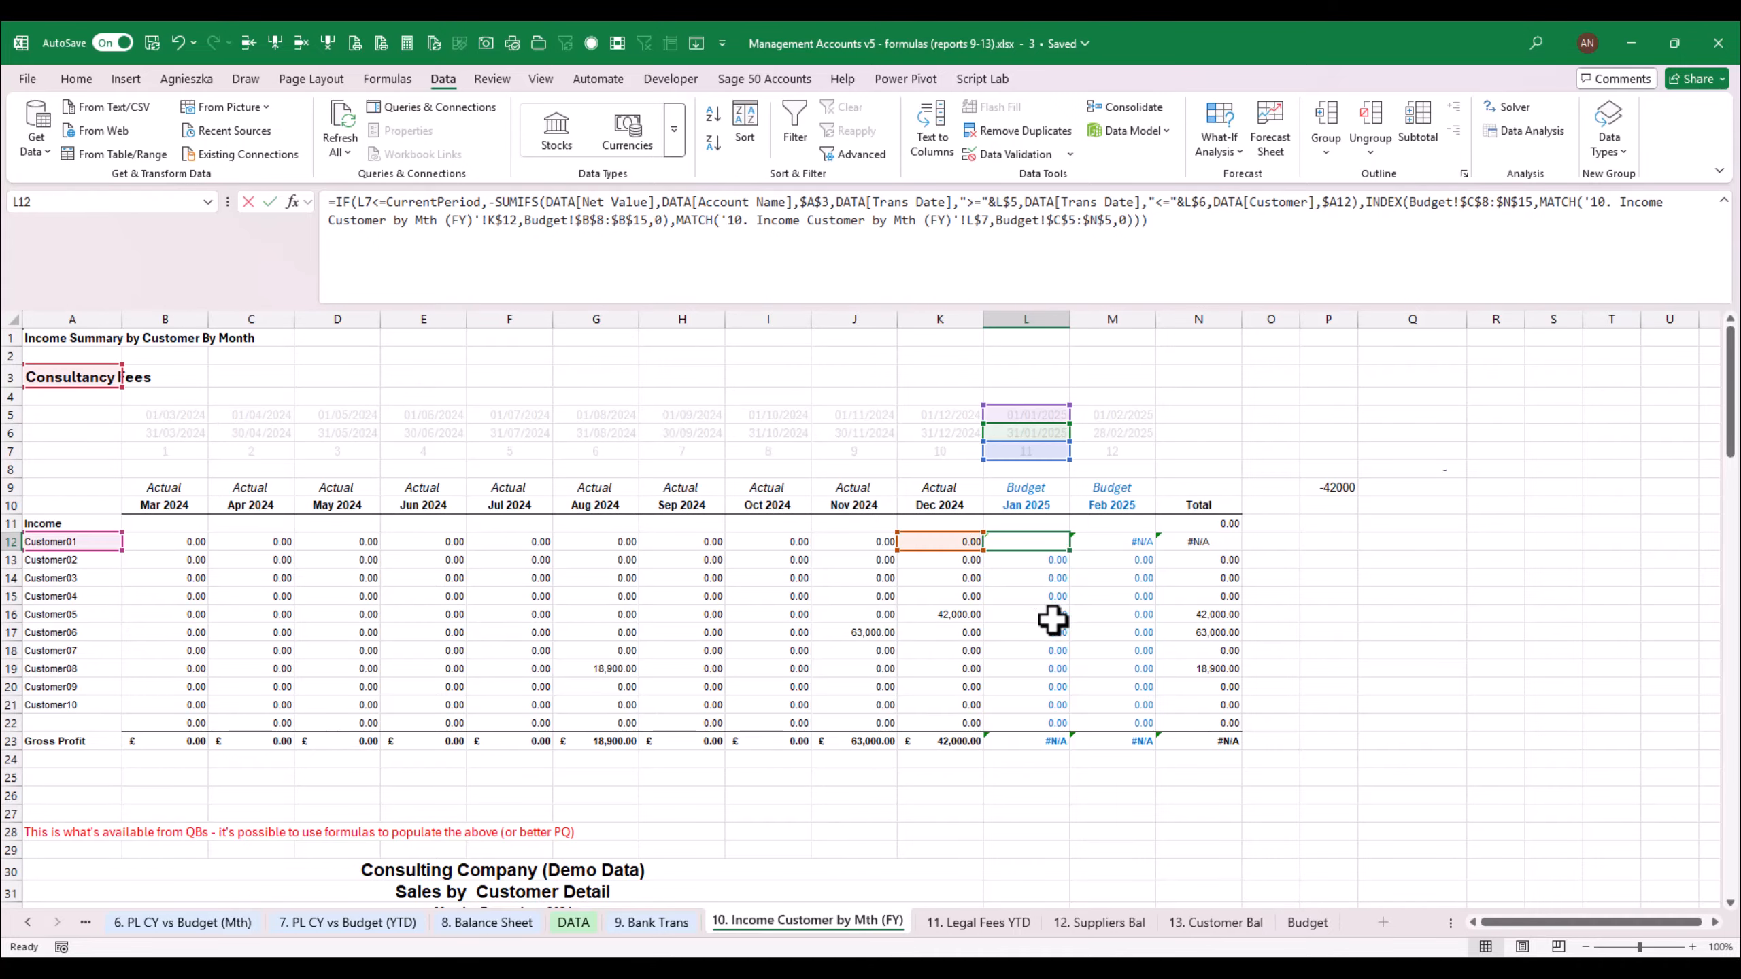
click(1307, 922)
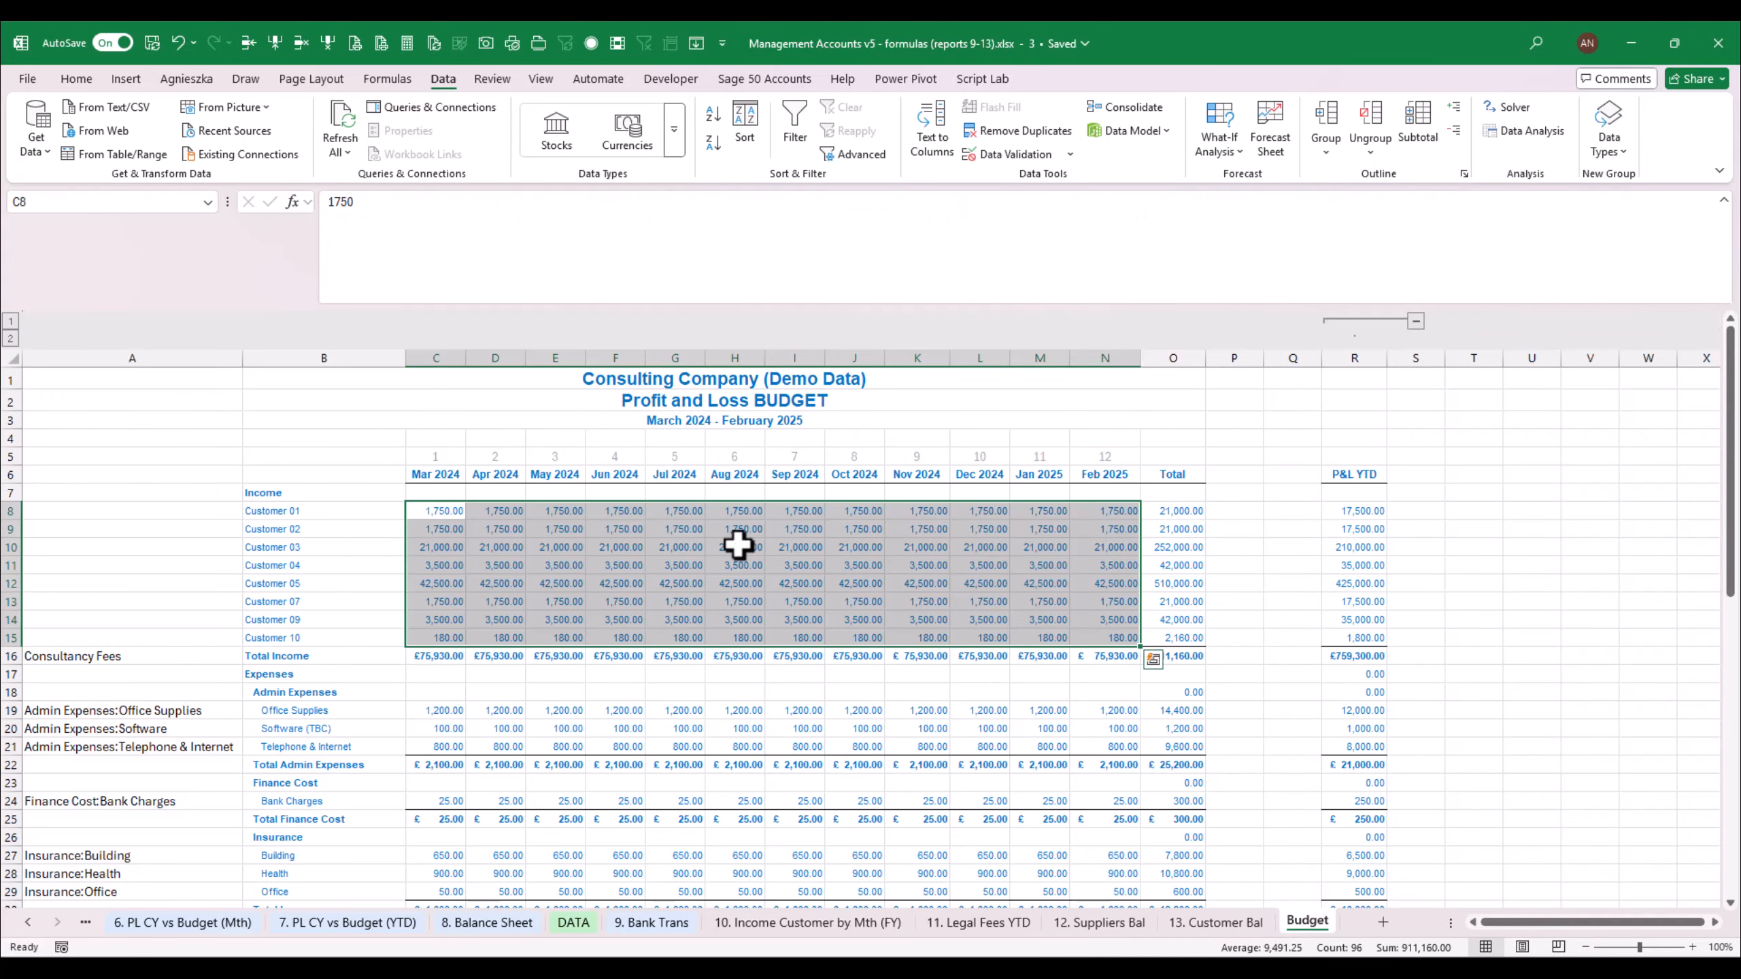
click(427, 516)
click(1045, 513)
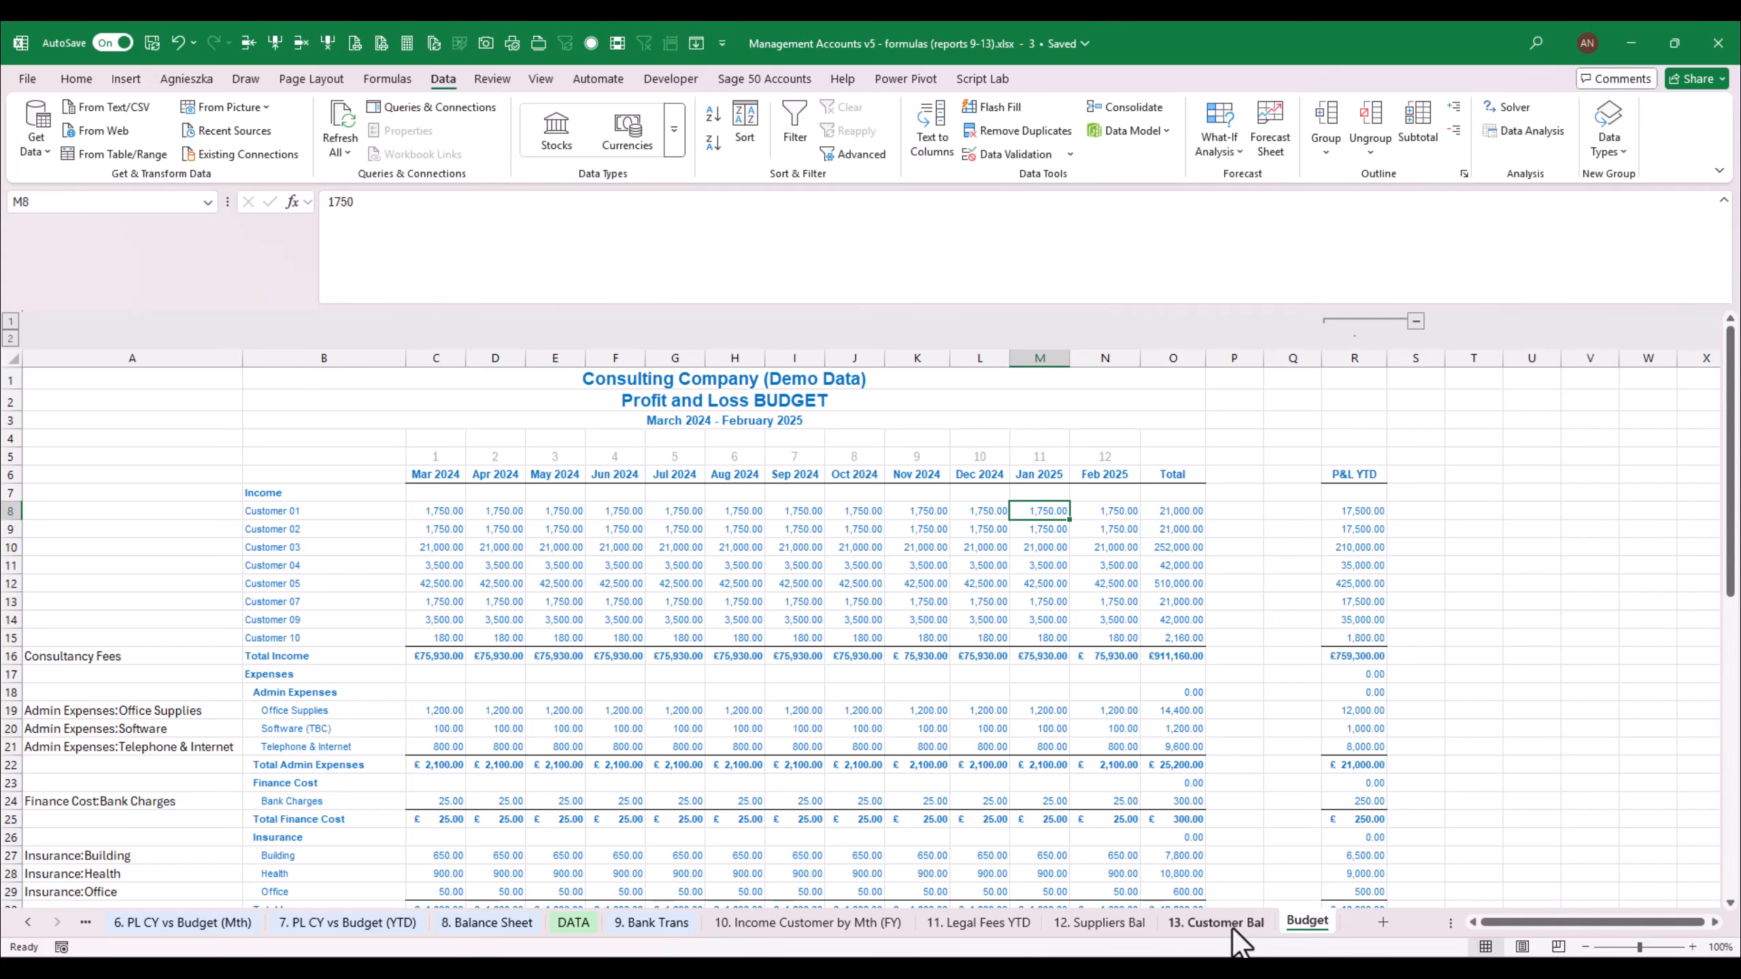
click(761, 920)
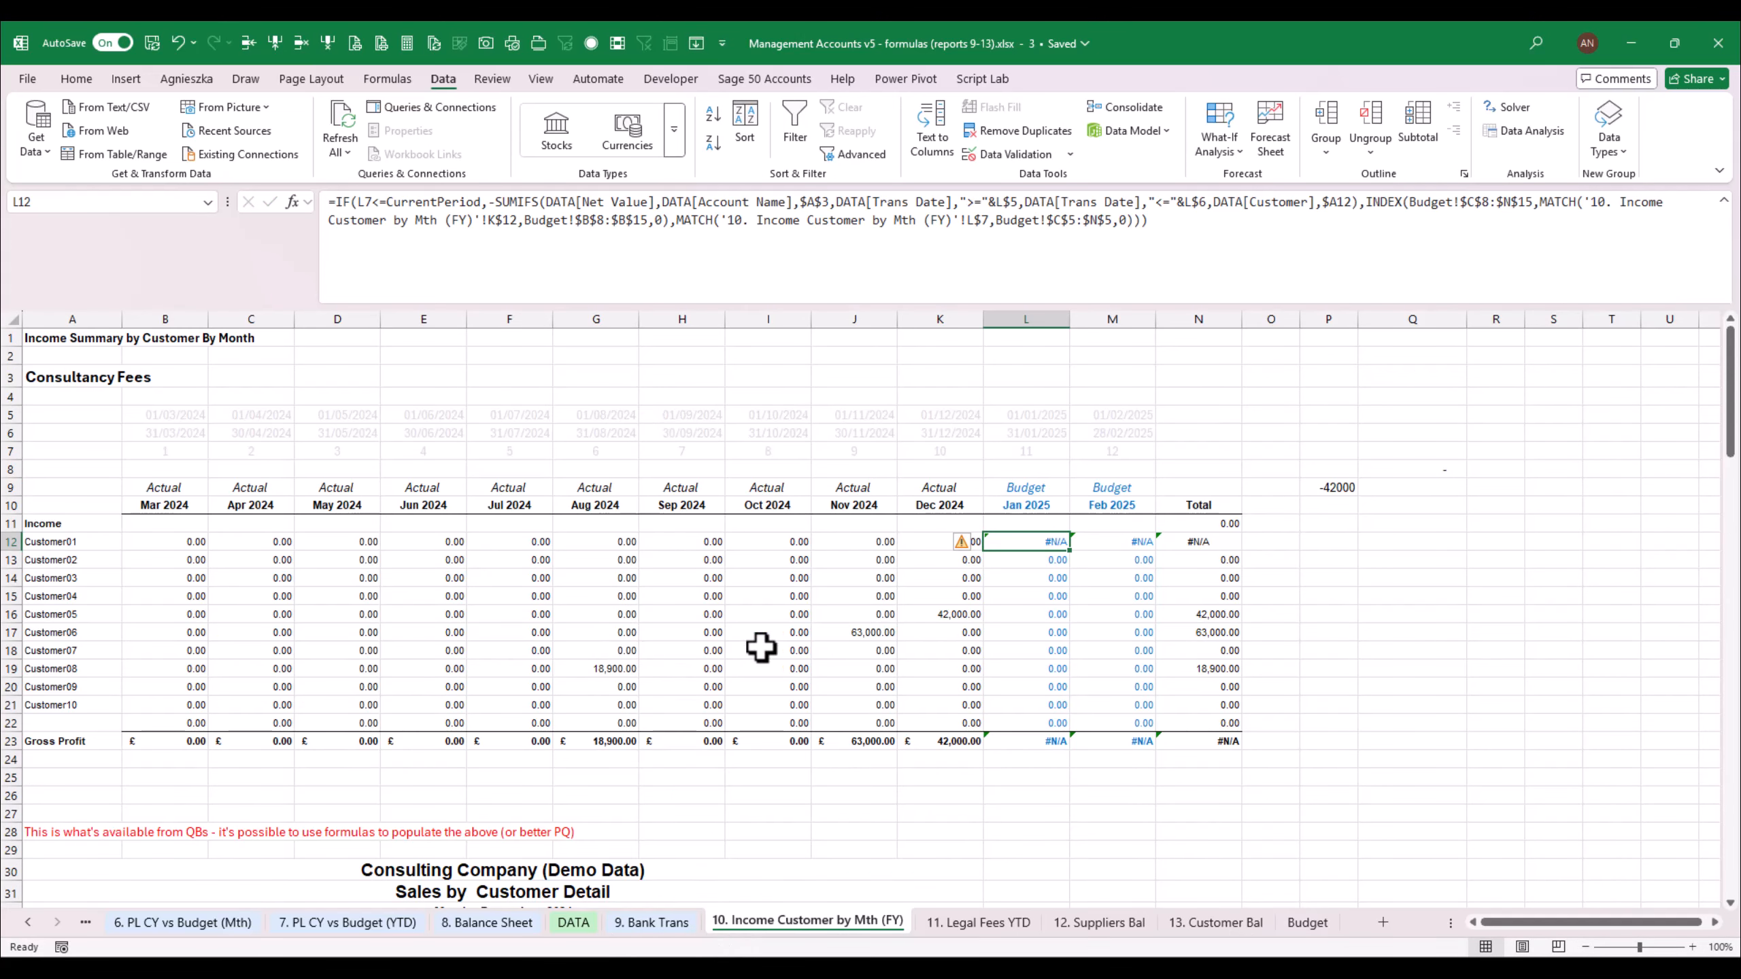
Compare the INDEX range in L12's formula with the budget figures in C8:N15 on the Budget sheet
key(F2)
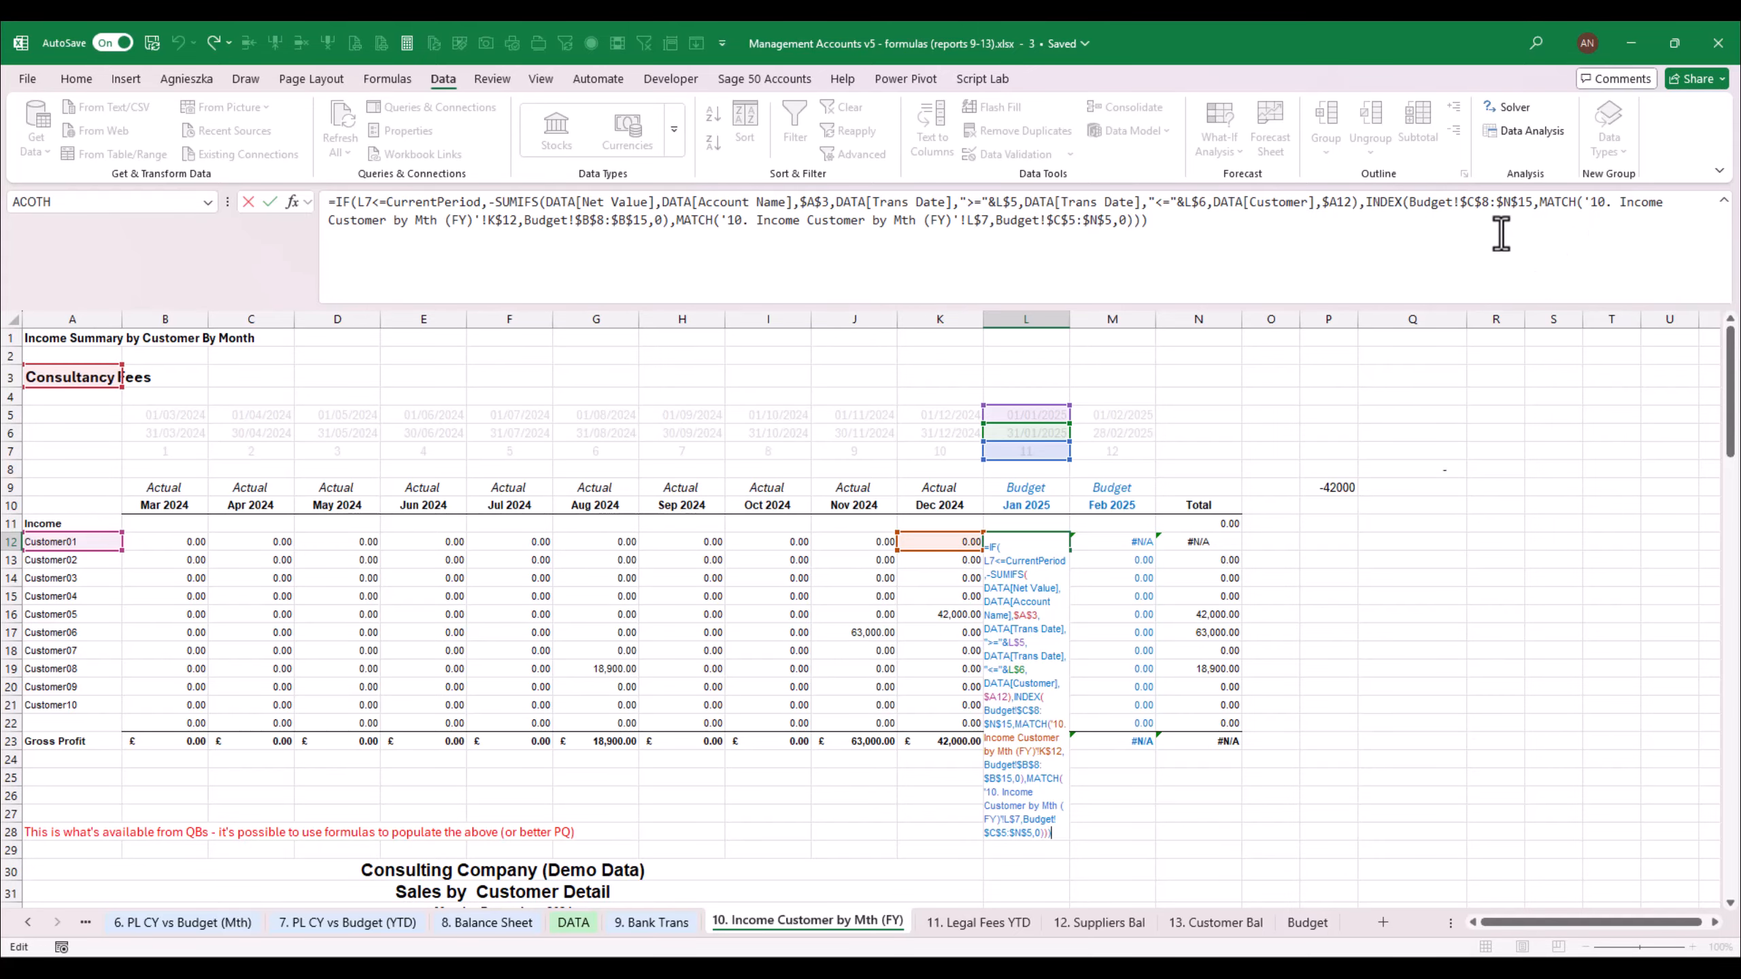
key(Escape)
click(1307, 922)
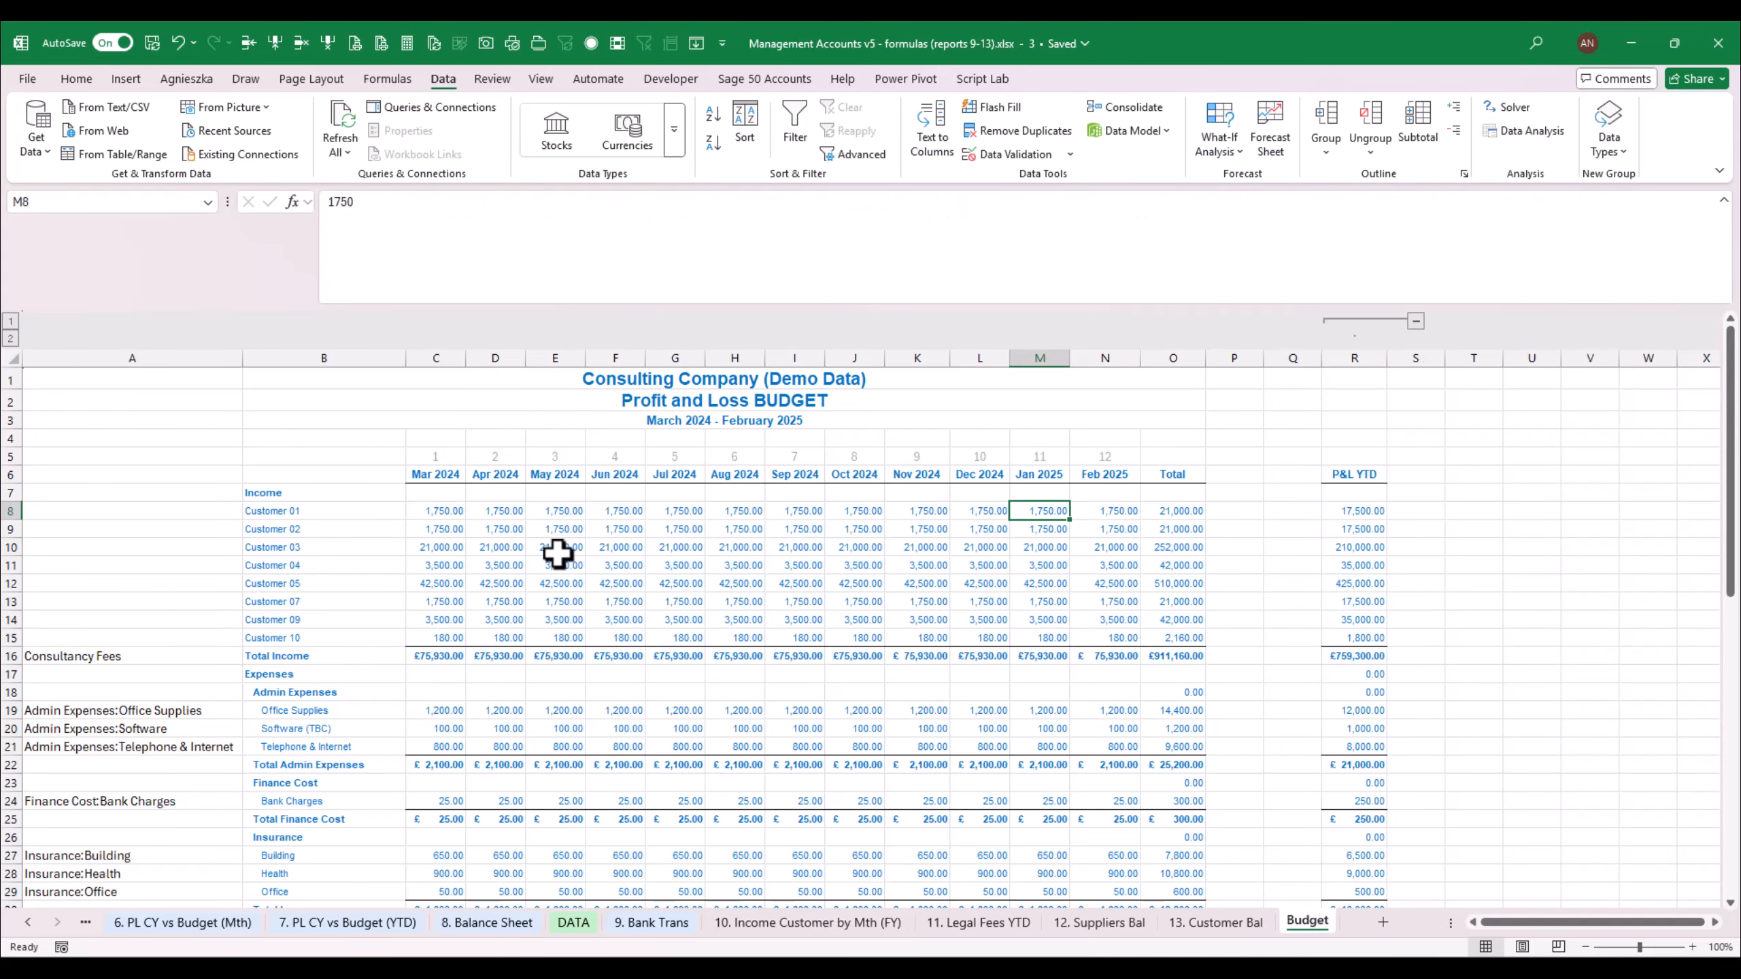
drag(436, 511, 1127, 635)
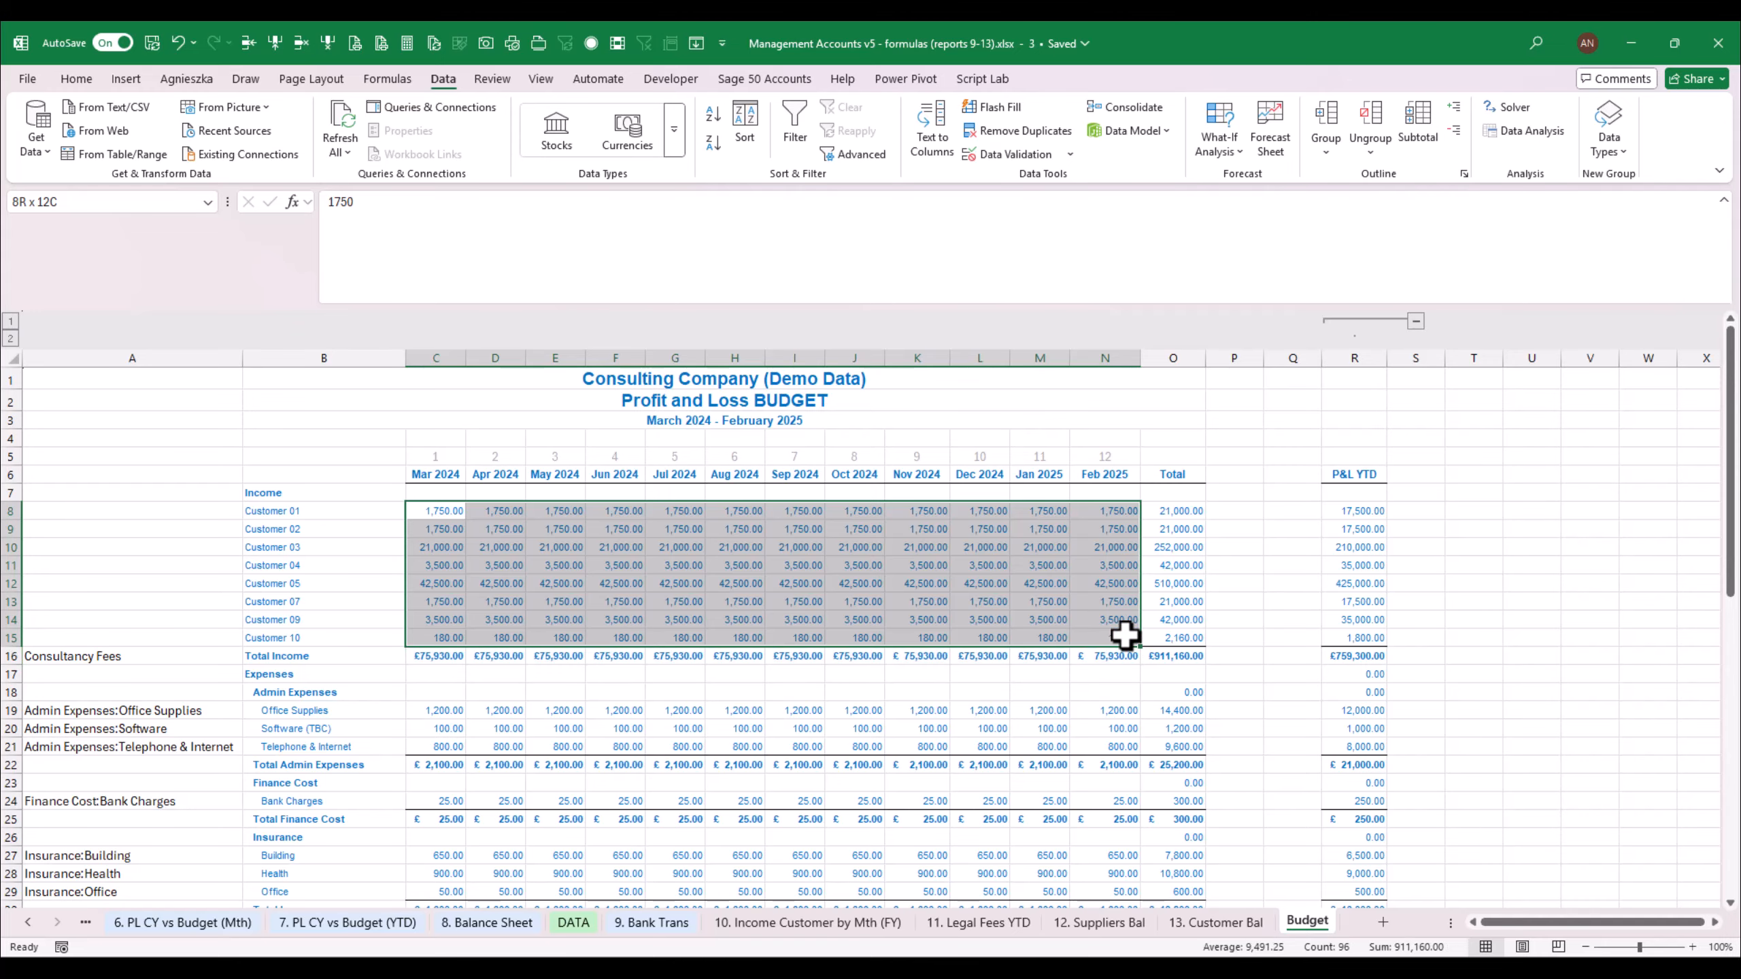
click(881, 924)
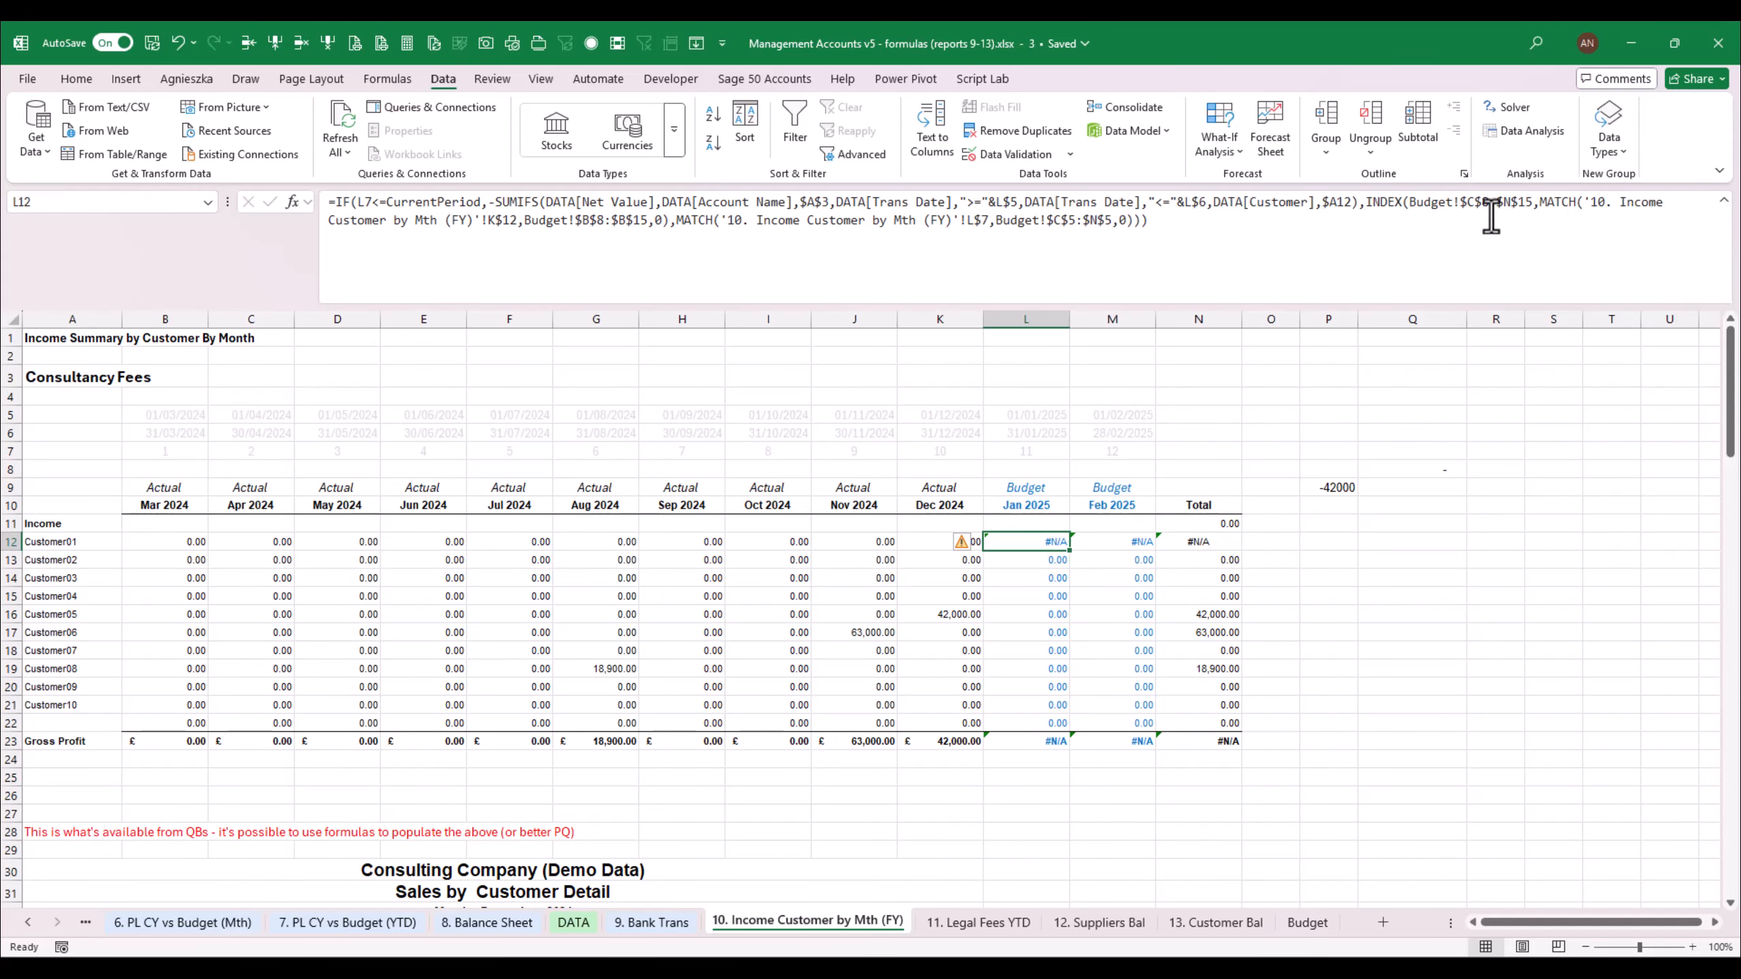
Compare the row MATCH in L12's formula with the customer names in B8:B15 on the Budget sheet
click(476, 242)
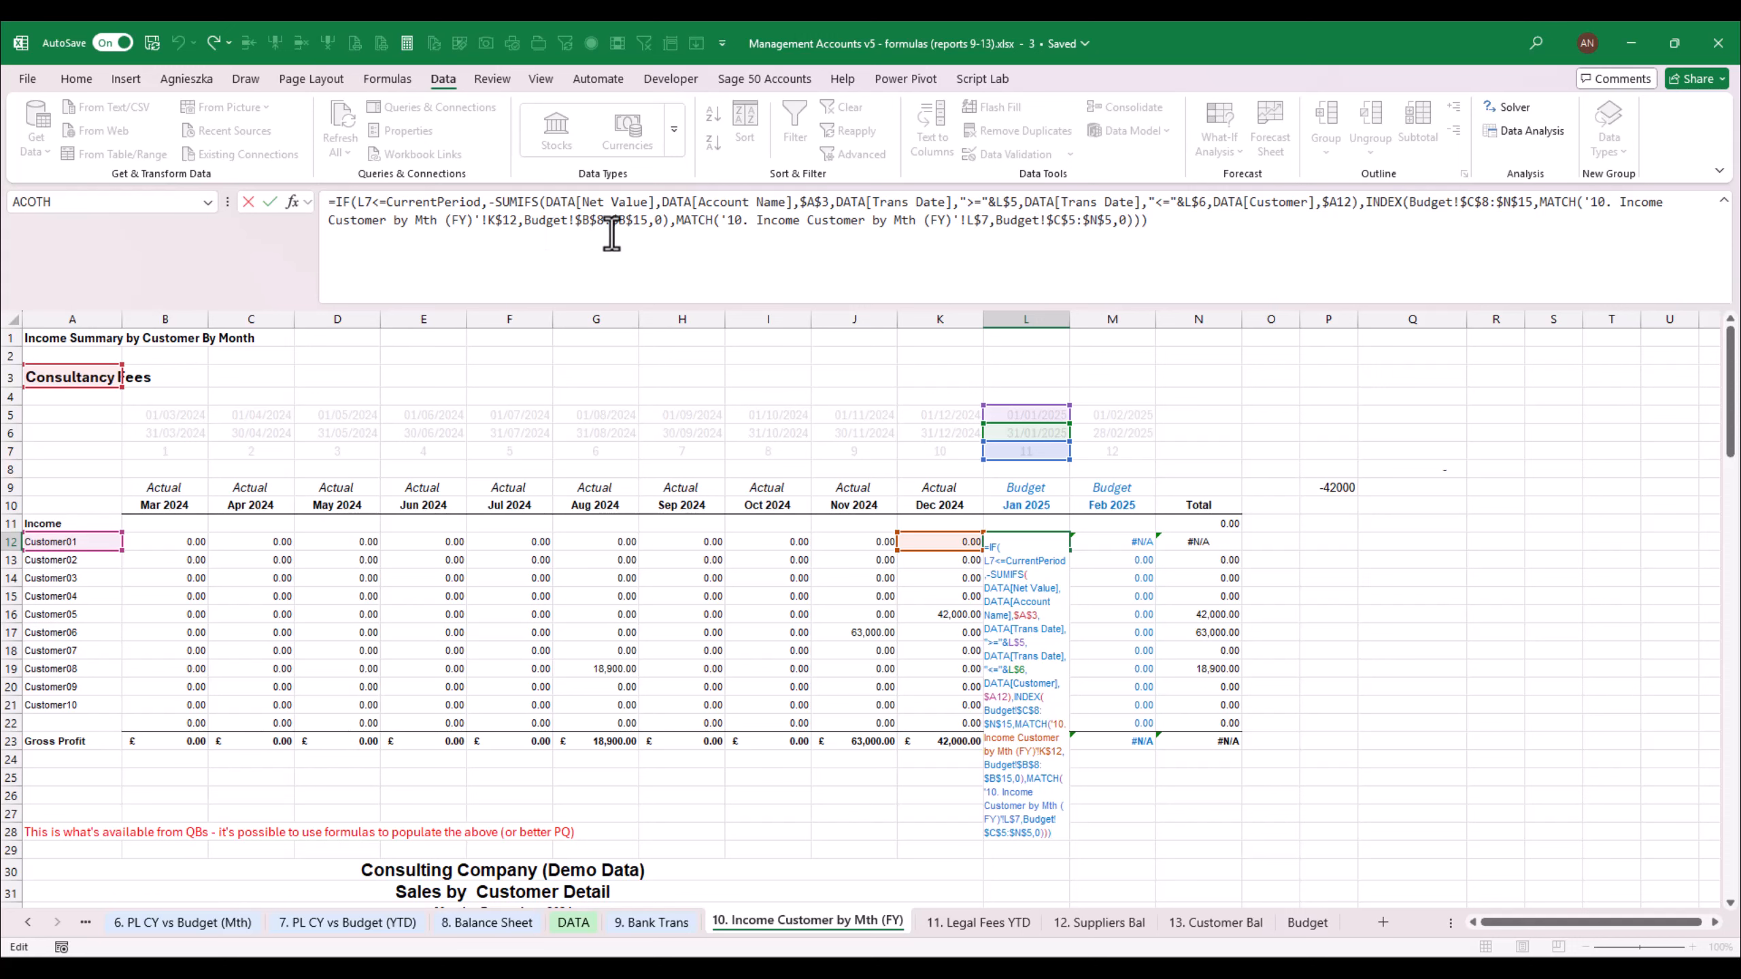
key(ctrl+Return)
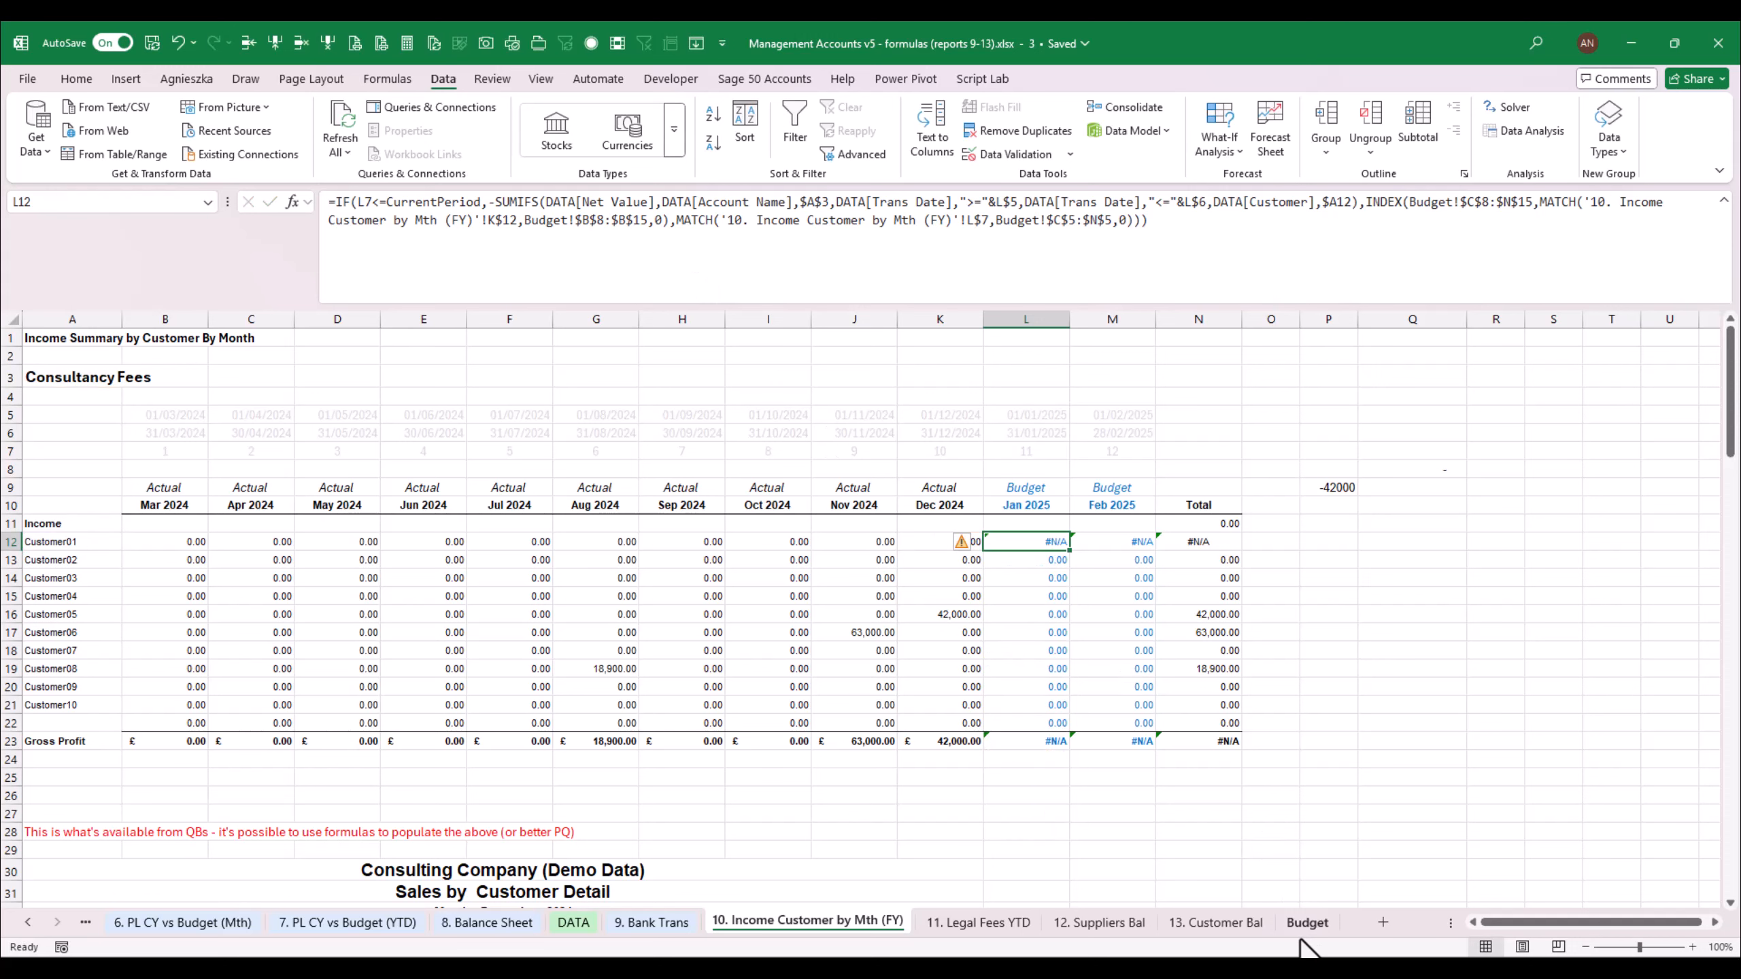
click(1316, 926)
drag(354, 513, 360, 637)
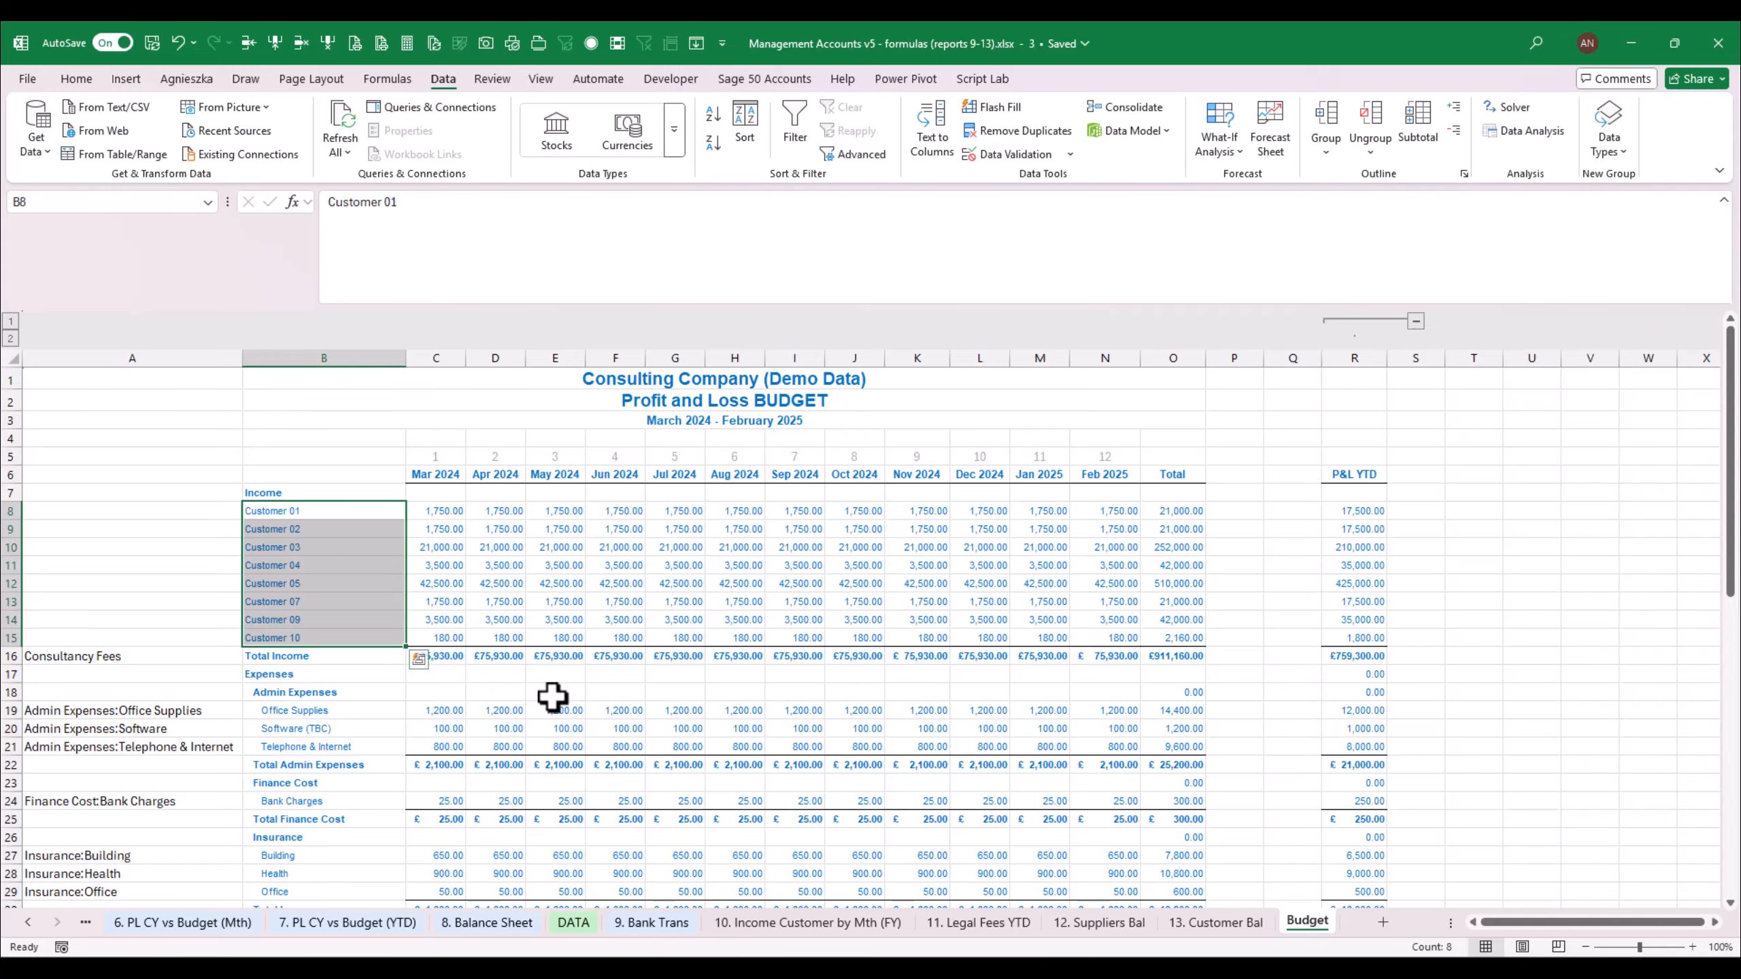
Remove the space from the customer name in Budget cell B8 so it reads Customer01
click(291, 510)
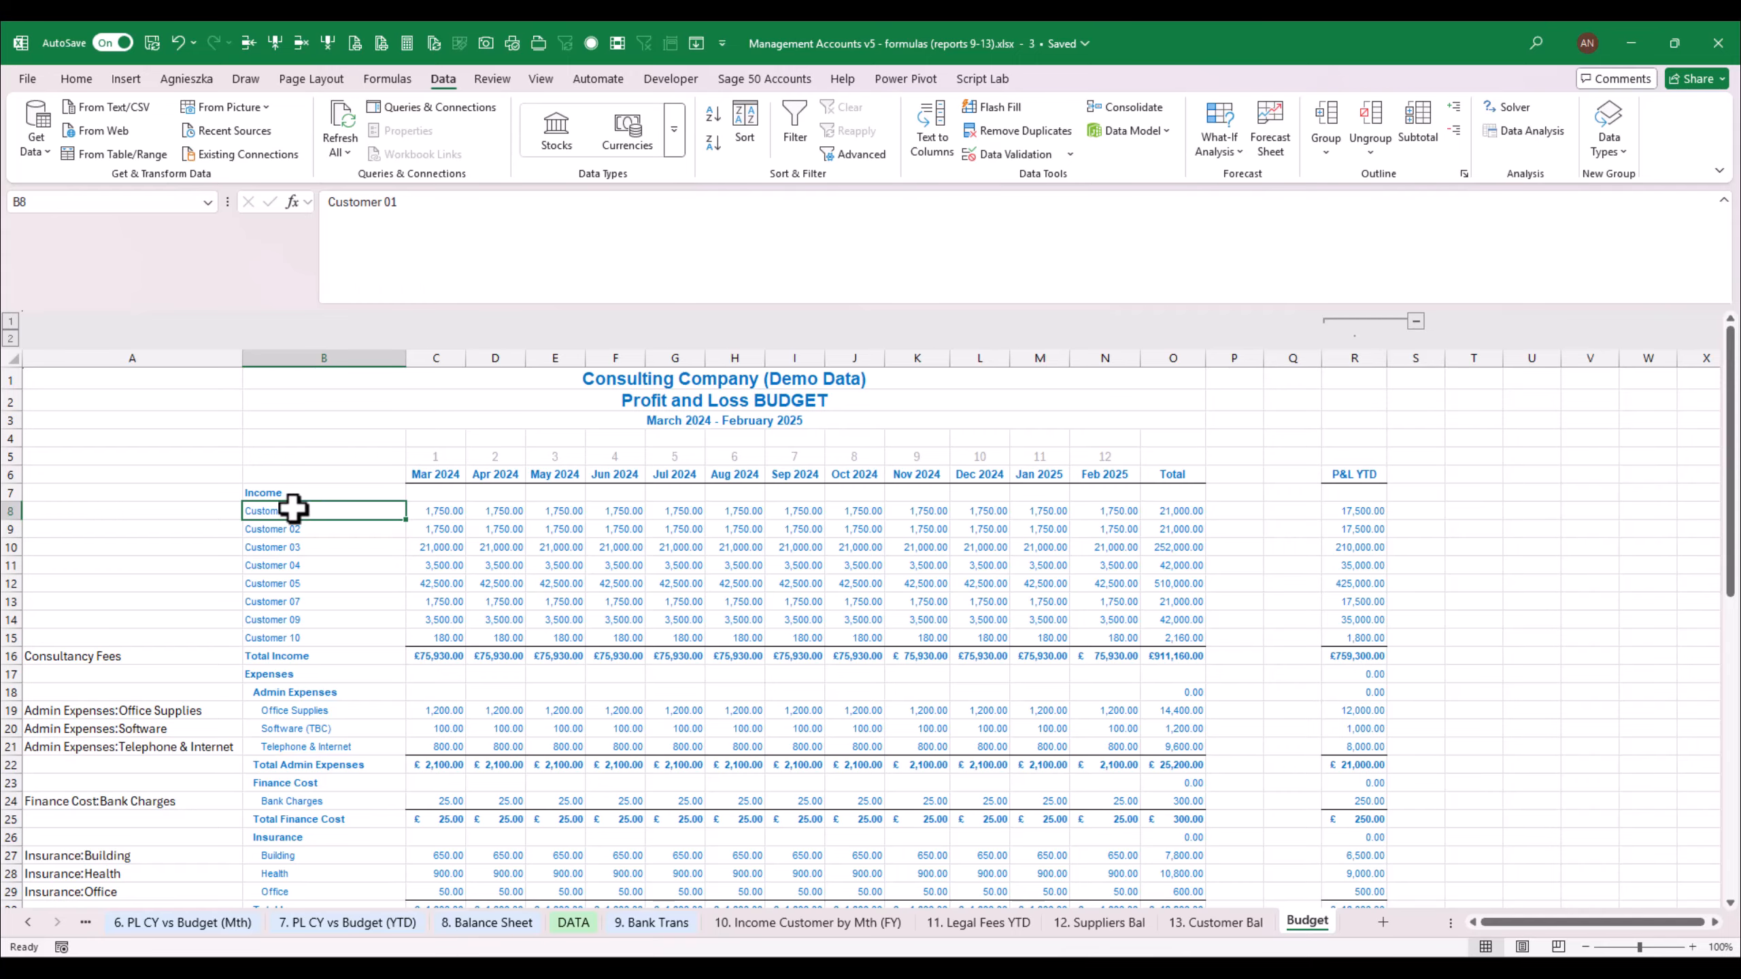
key(F2)
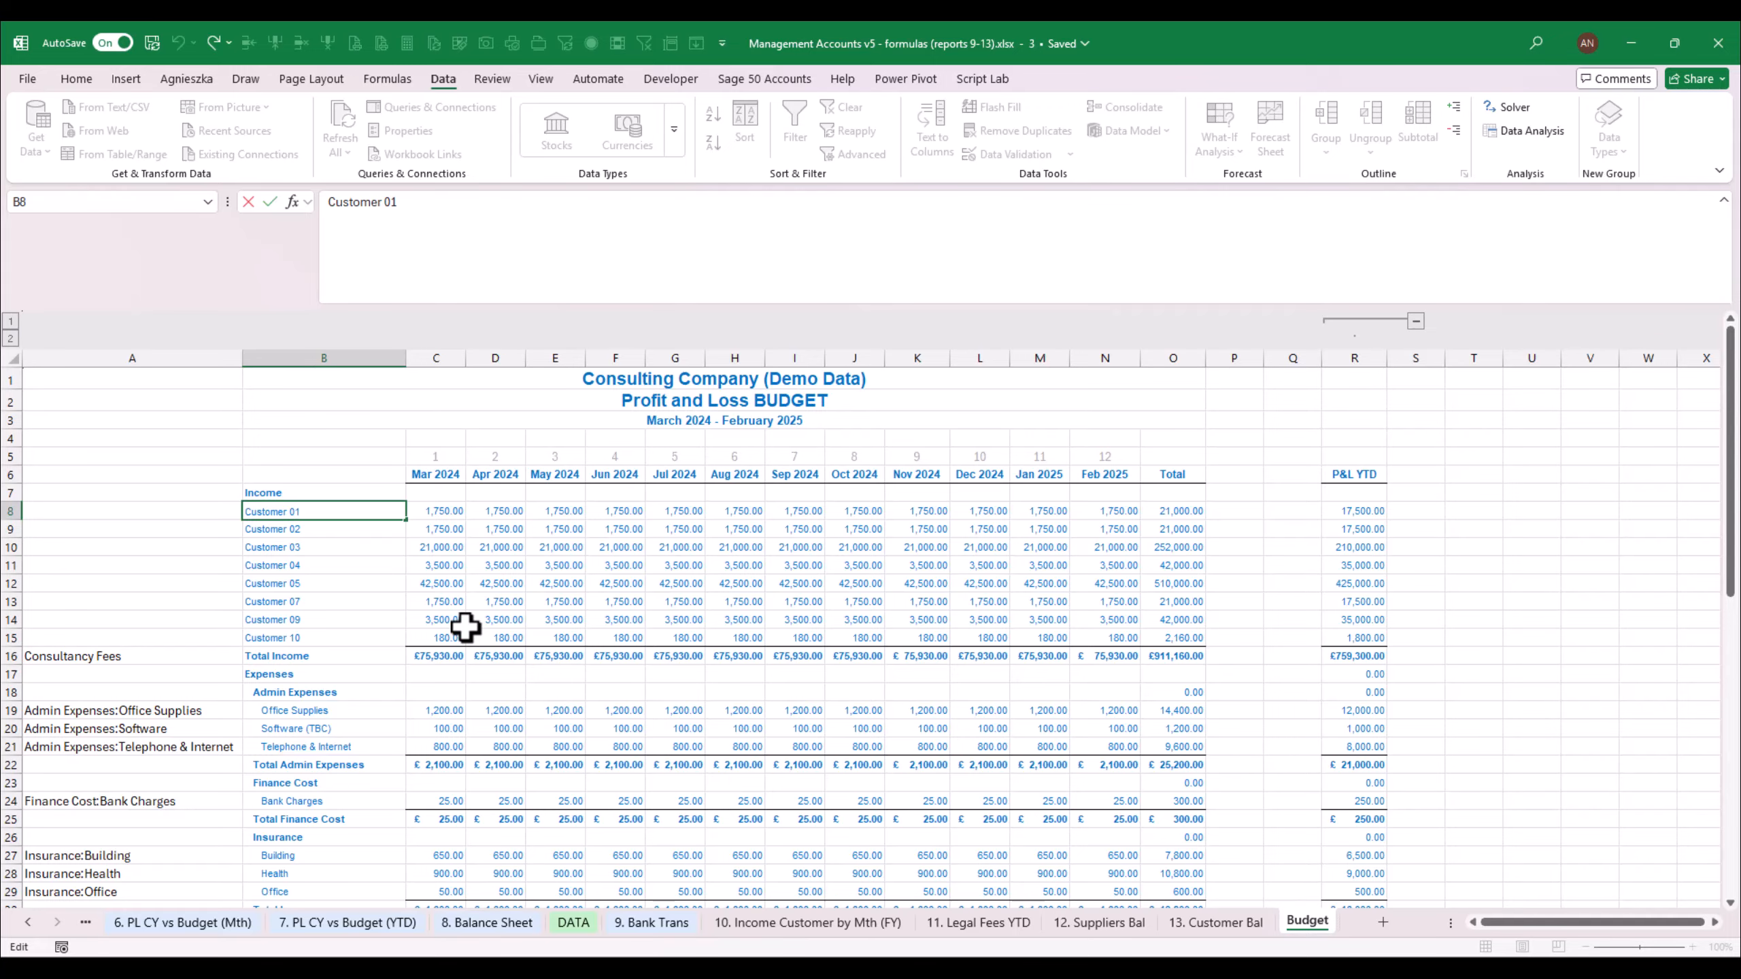
key(Left)
key(Left)
key(BackSpace)
key(ctrl+Return)
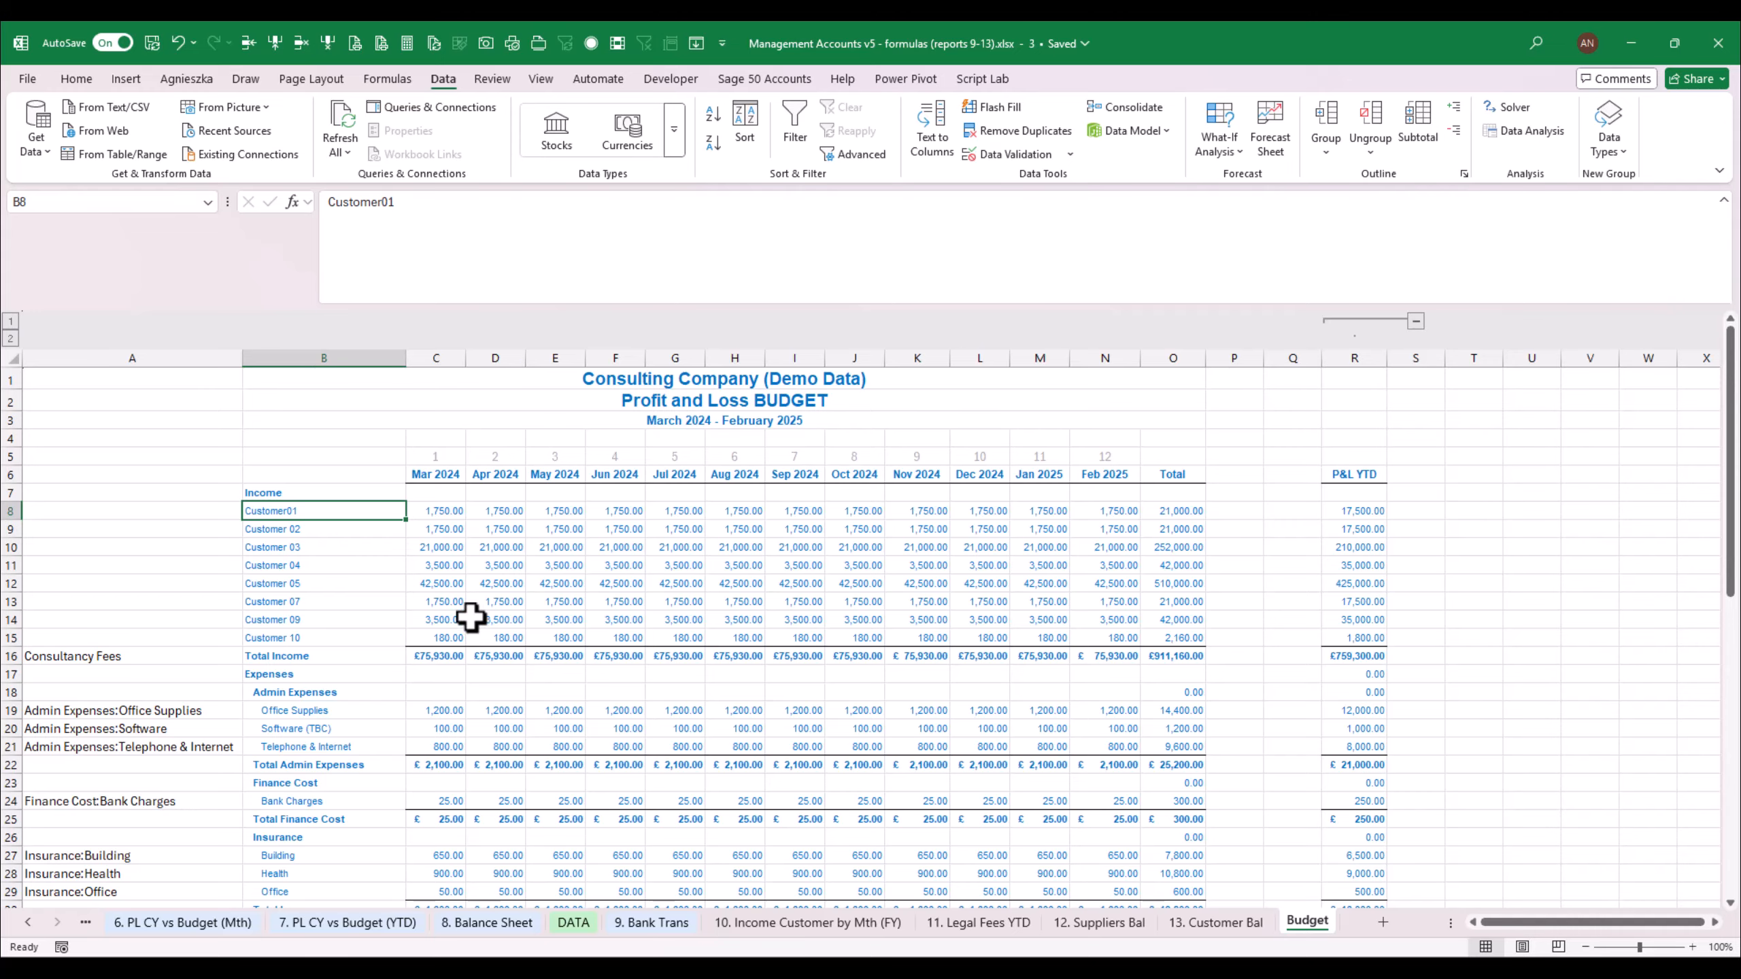
Try filling the B8 customer name down through B15, and undo the fill
drag(408, 519, 404, 641)
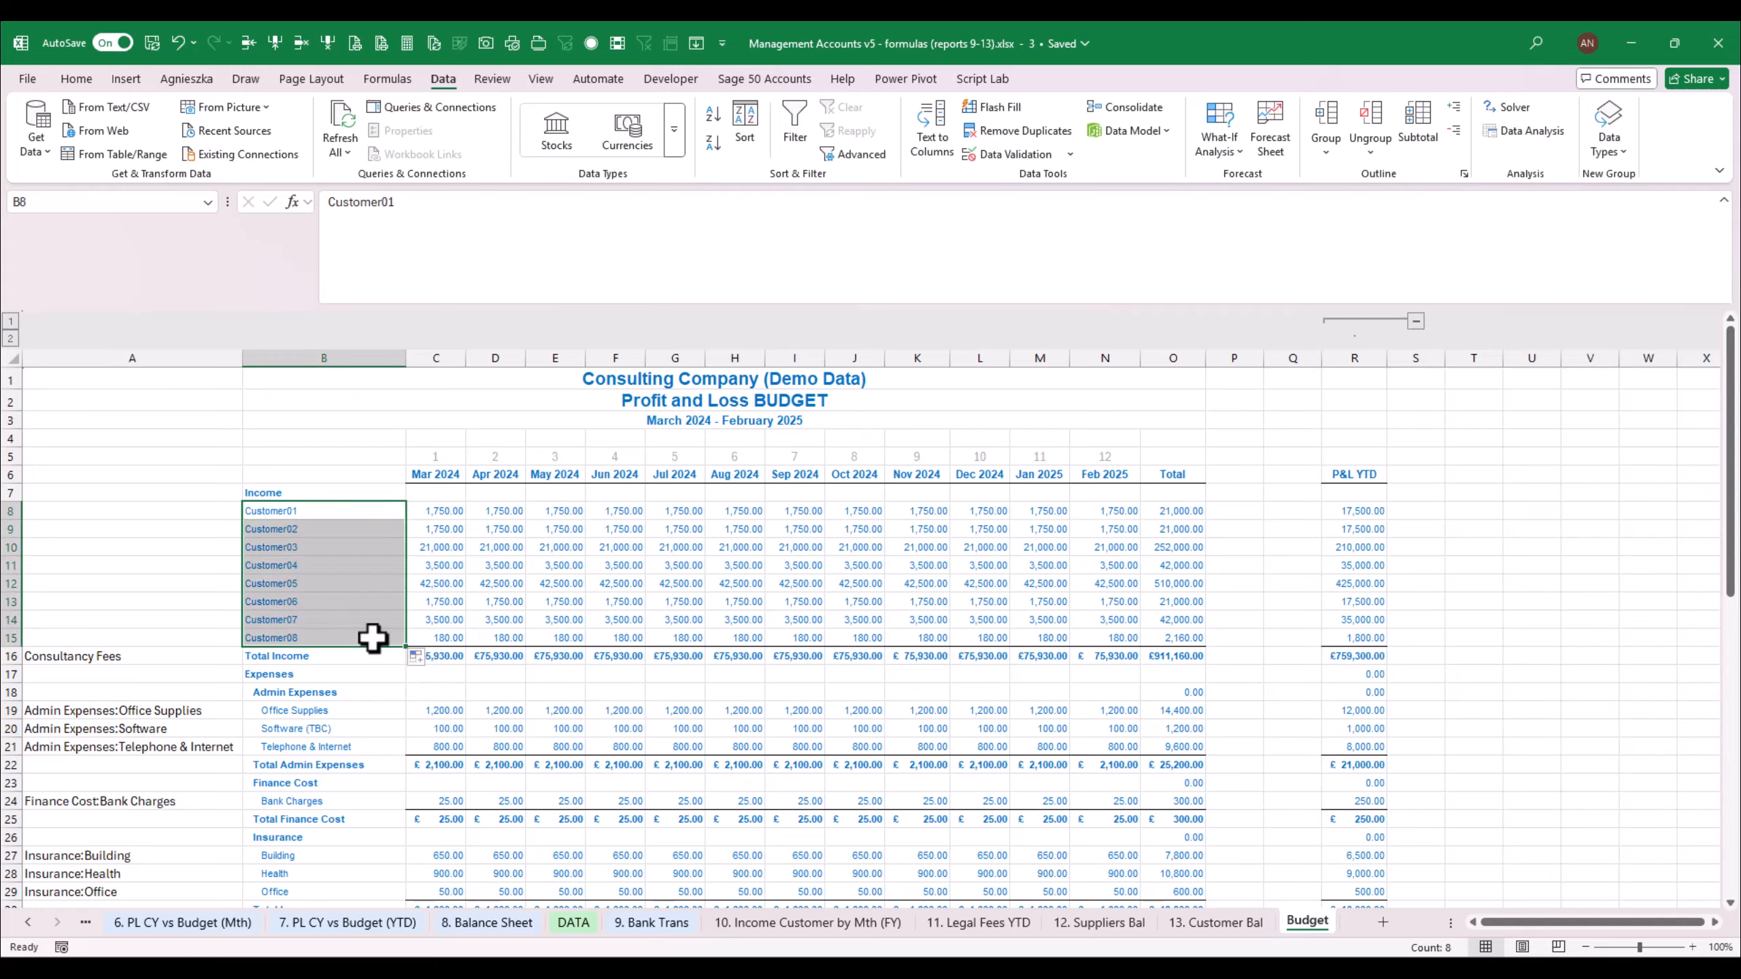
click(179, 43)
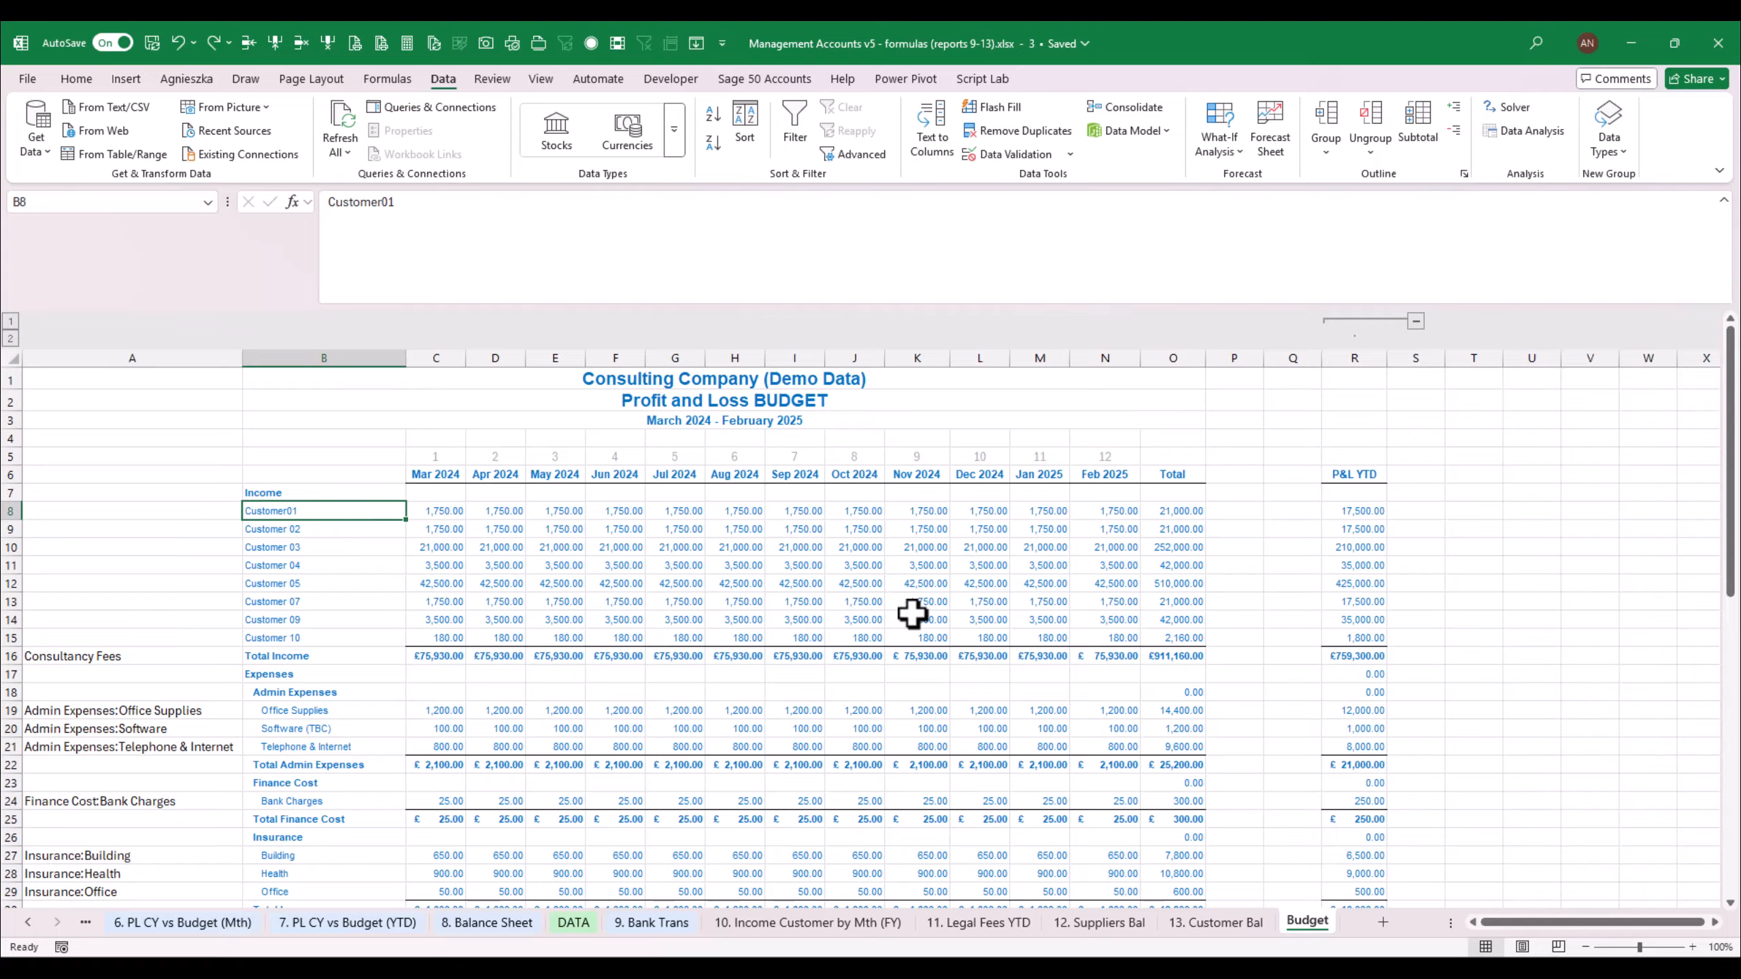
Remove the spaces from the customer names in Budget cells B9:B15, giving Customer02, Customer03, Customer04, Customer05, Customer07, Customer09 and Customer10
key(Down)
key(F2)
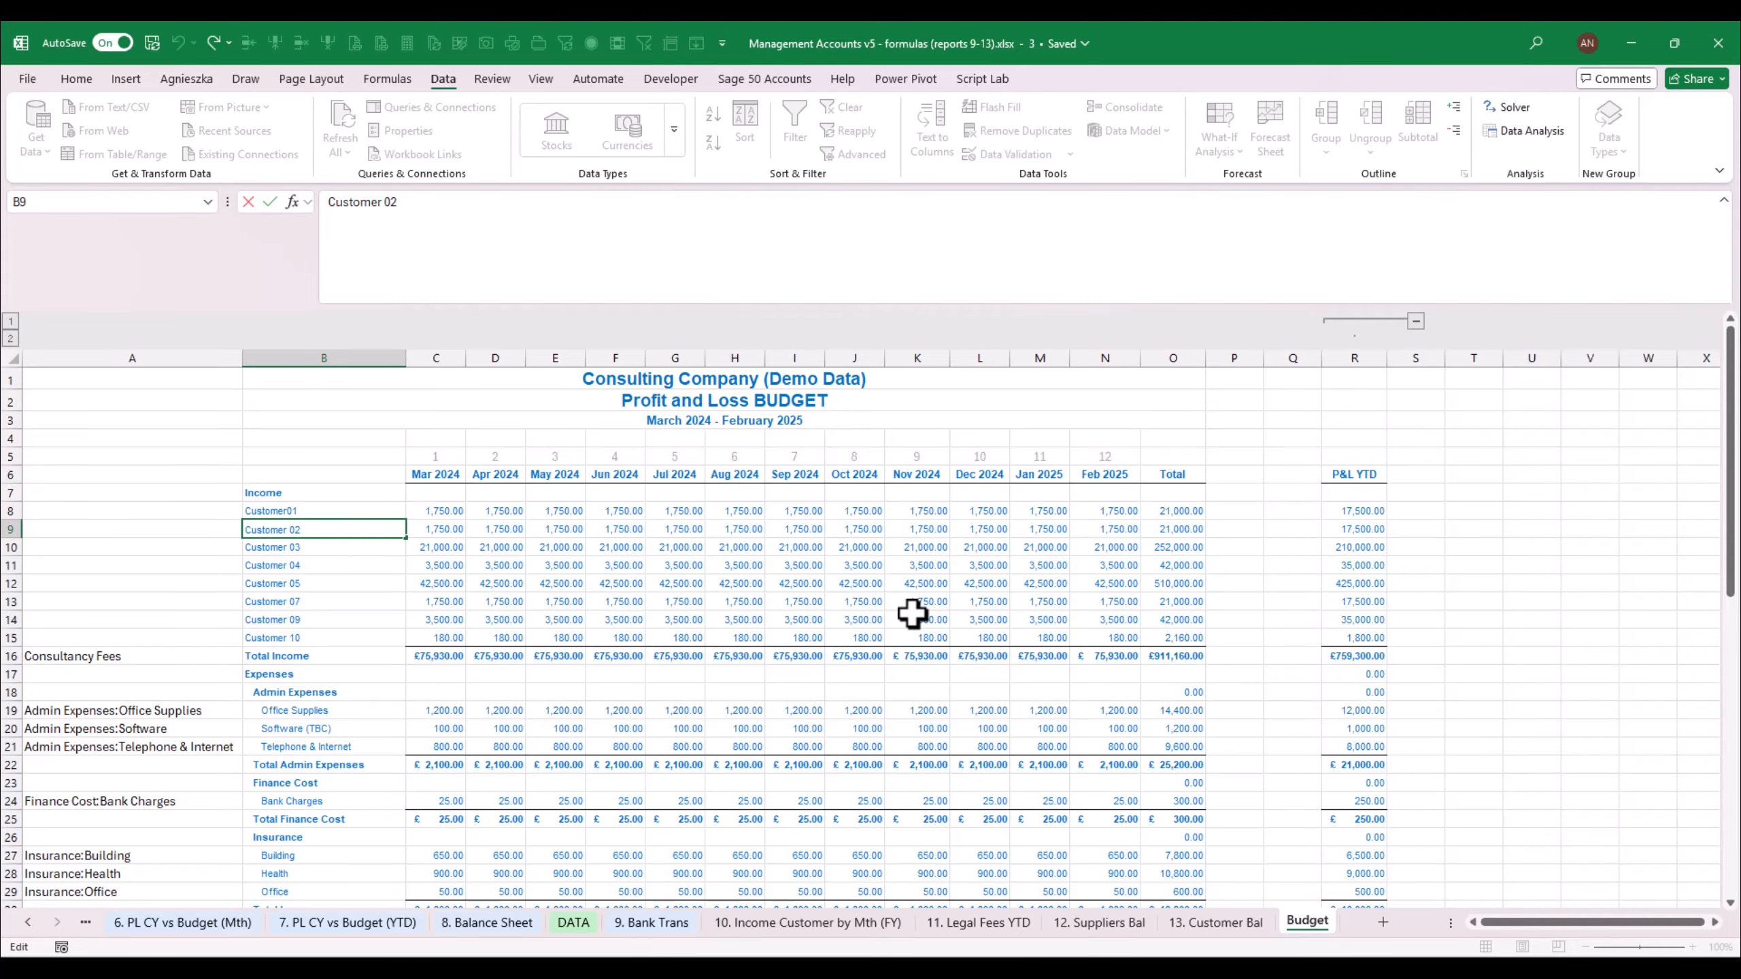
key(BackSpace)
key(Return)
key(F2)
key(Left)
key(Left)
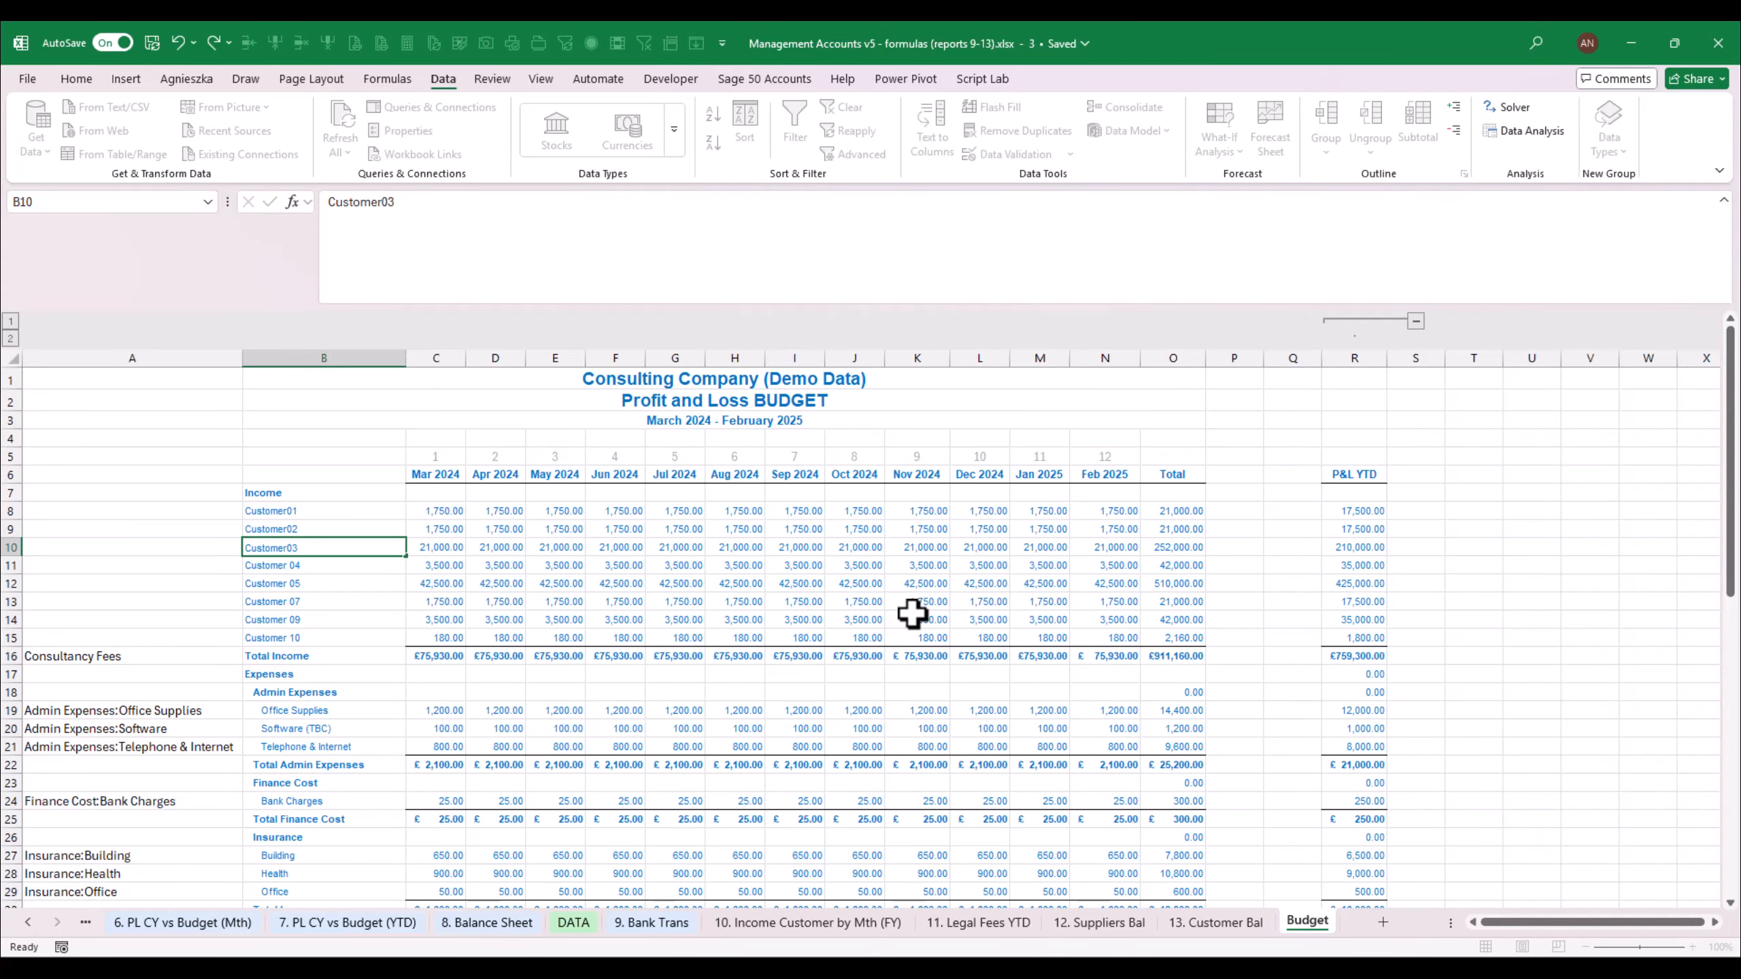
key(Down)
key(F2)
key(Left)
key(Return)
key(F2)
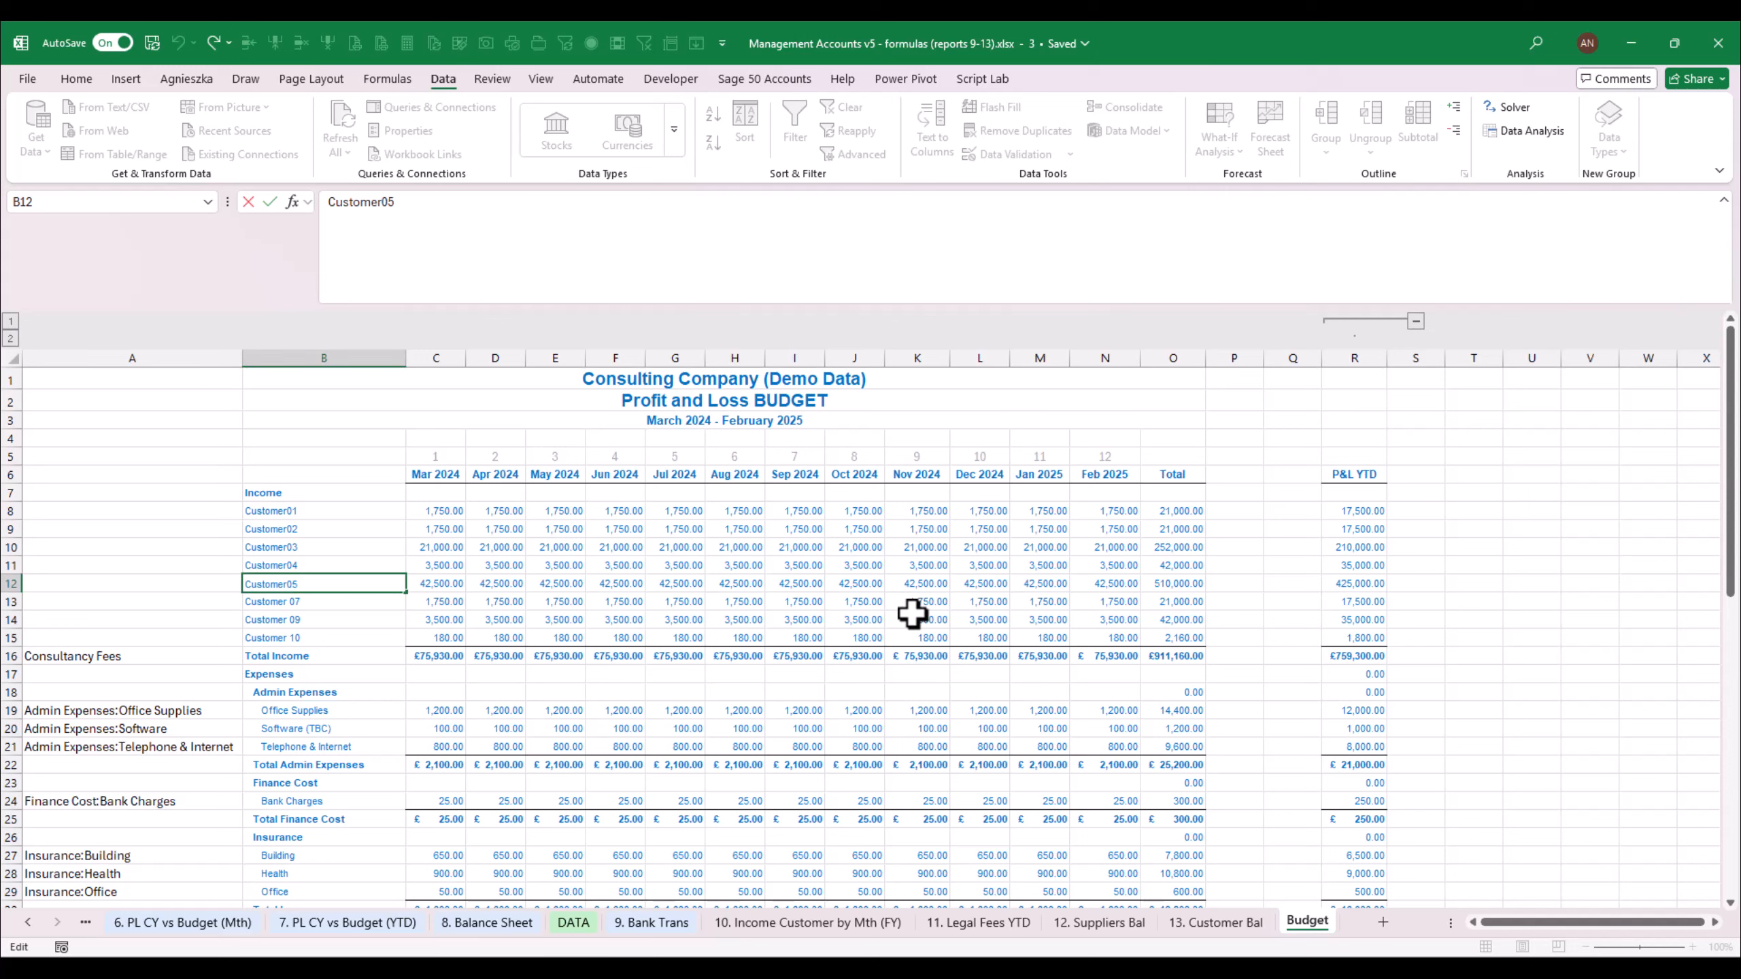
key(Return)
key(F2)
key(Left)
key(Left)
key(BackSpace)
key(Return)
key(F2)
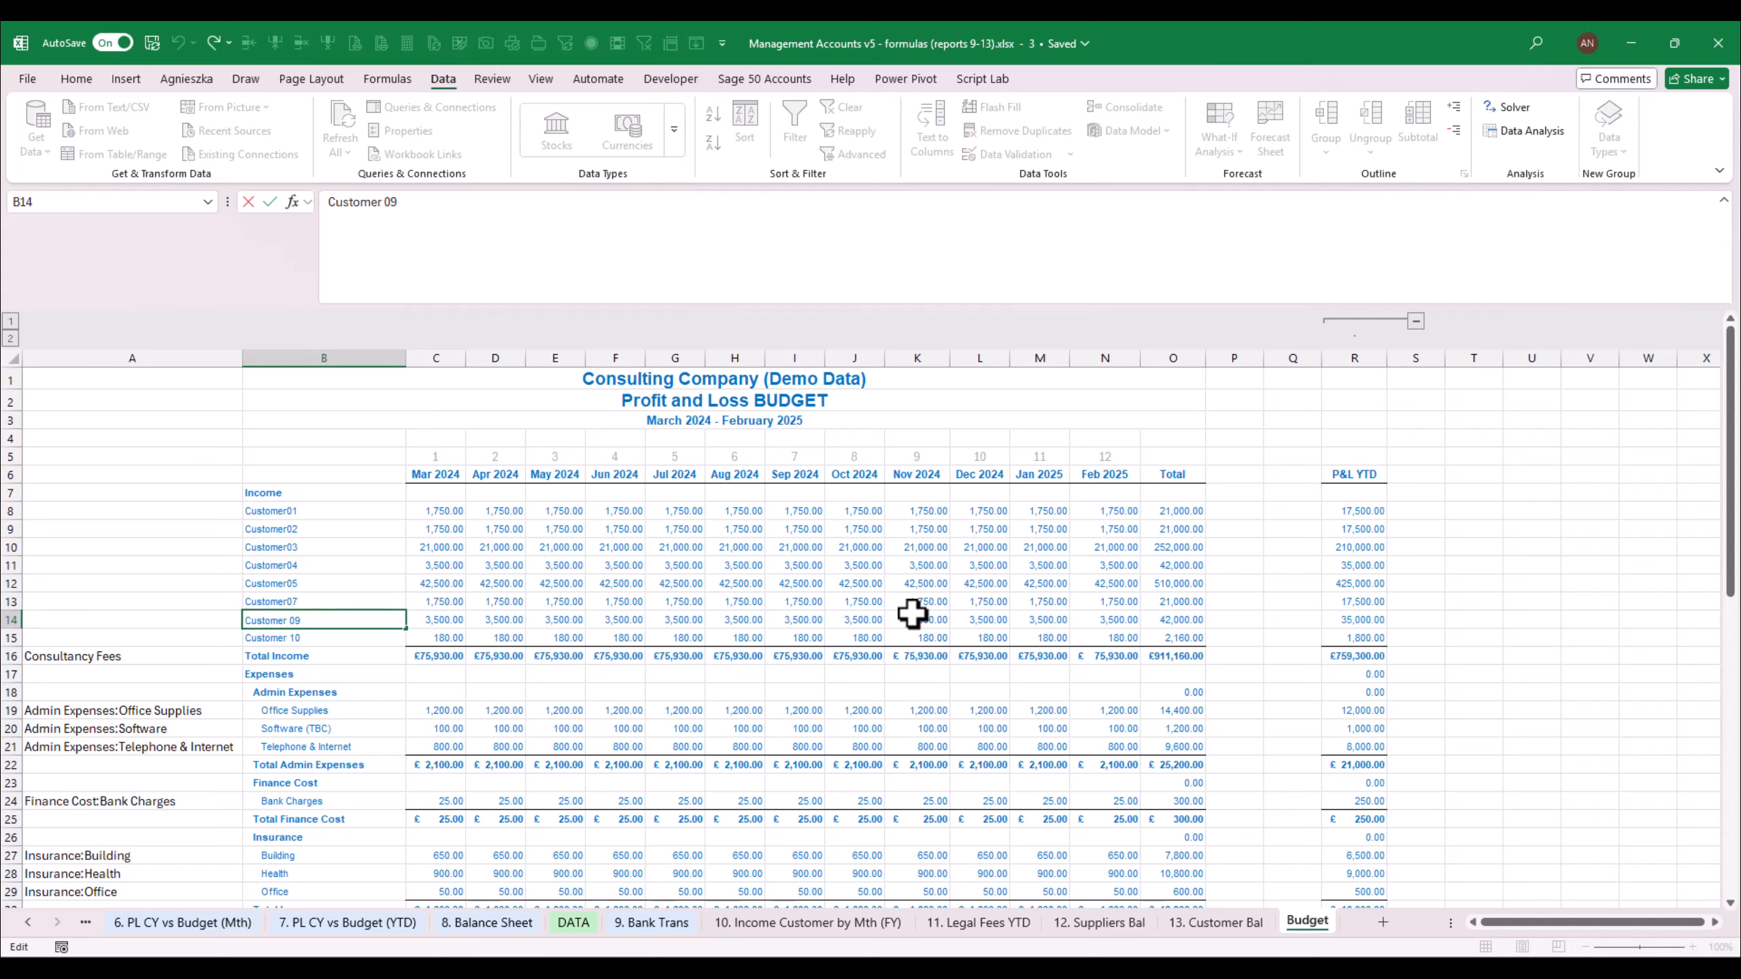
key(Left)
key(Left)
key(BackSpace)
key(Return)
key(F2)
key(Left)
key(ctrl+Return)
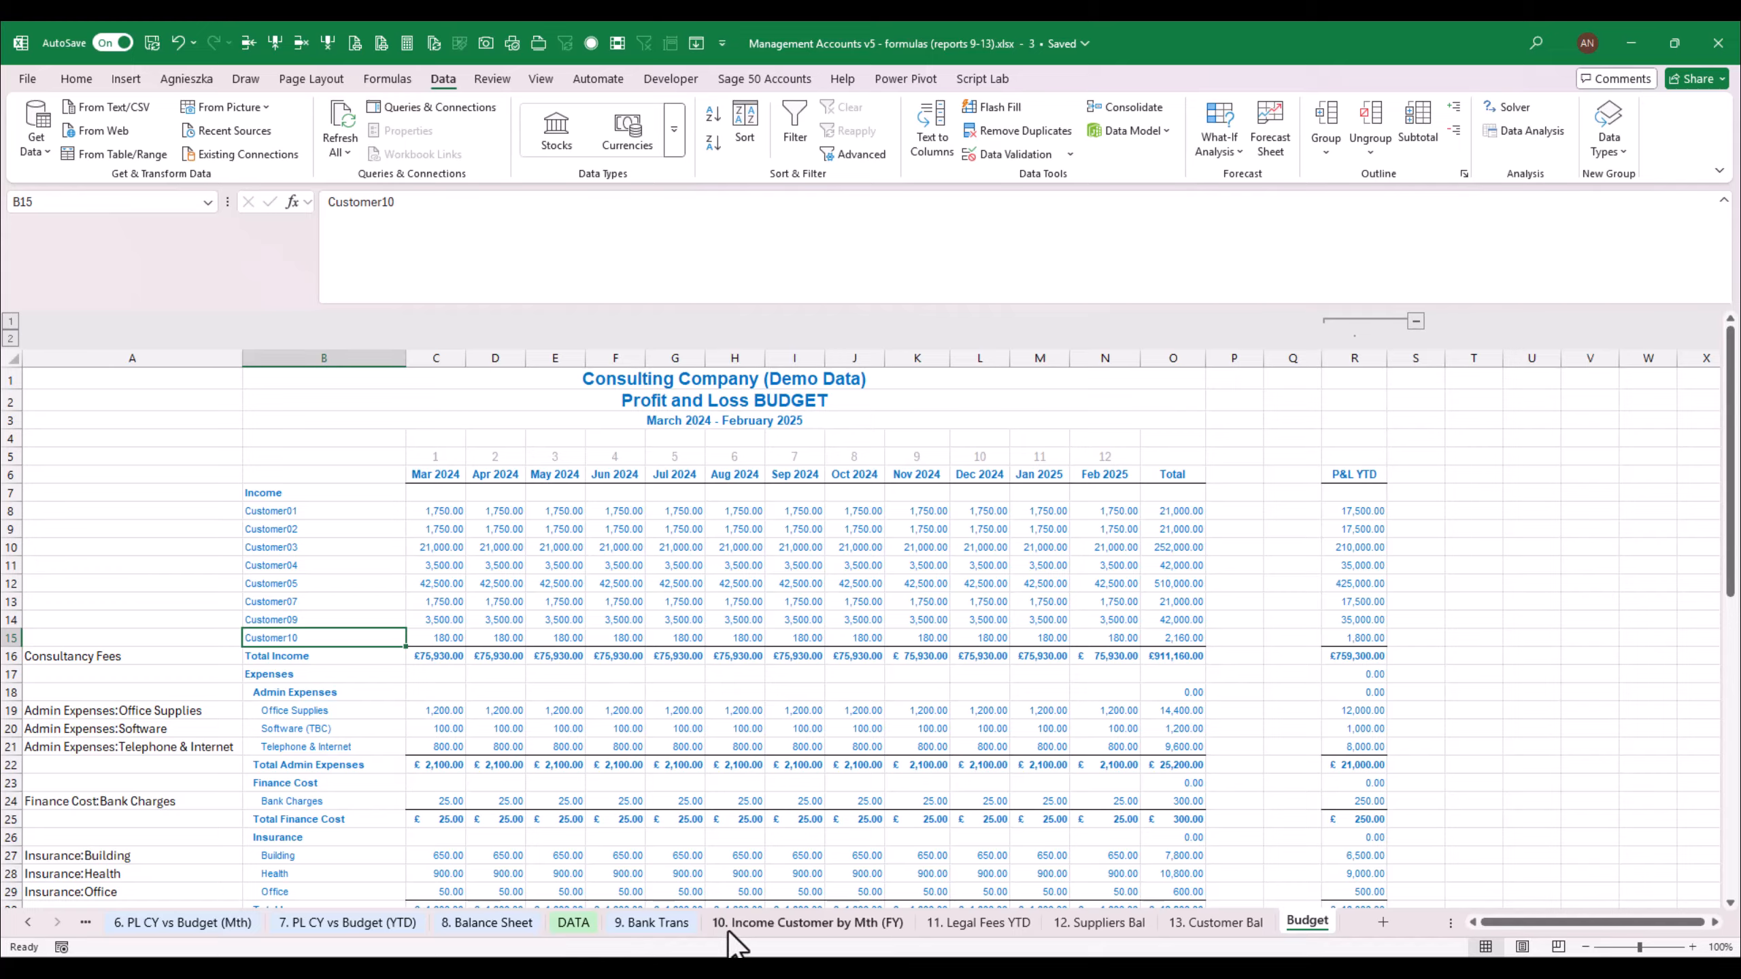
Recheck the references in Customer01's January 2025 formula in L12 on the income sheet
click(781, 926)
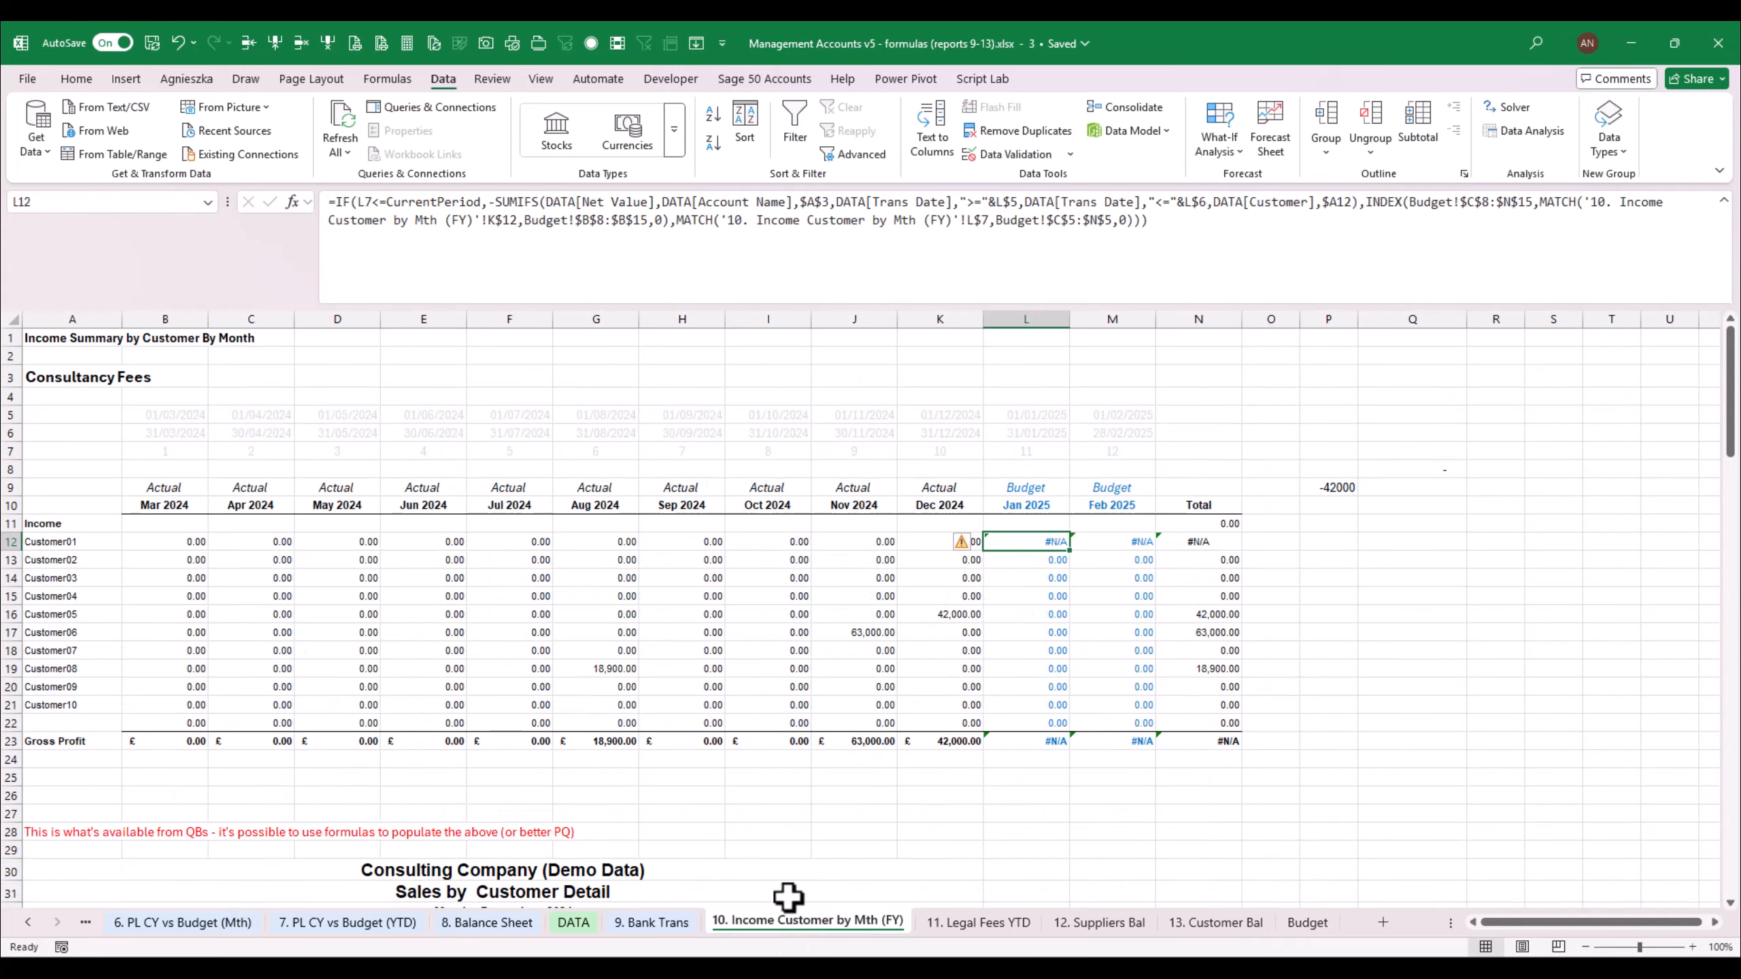
key(F2)
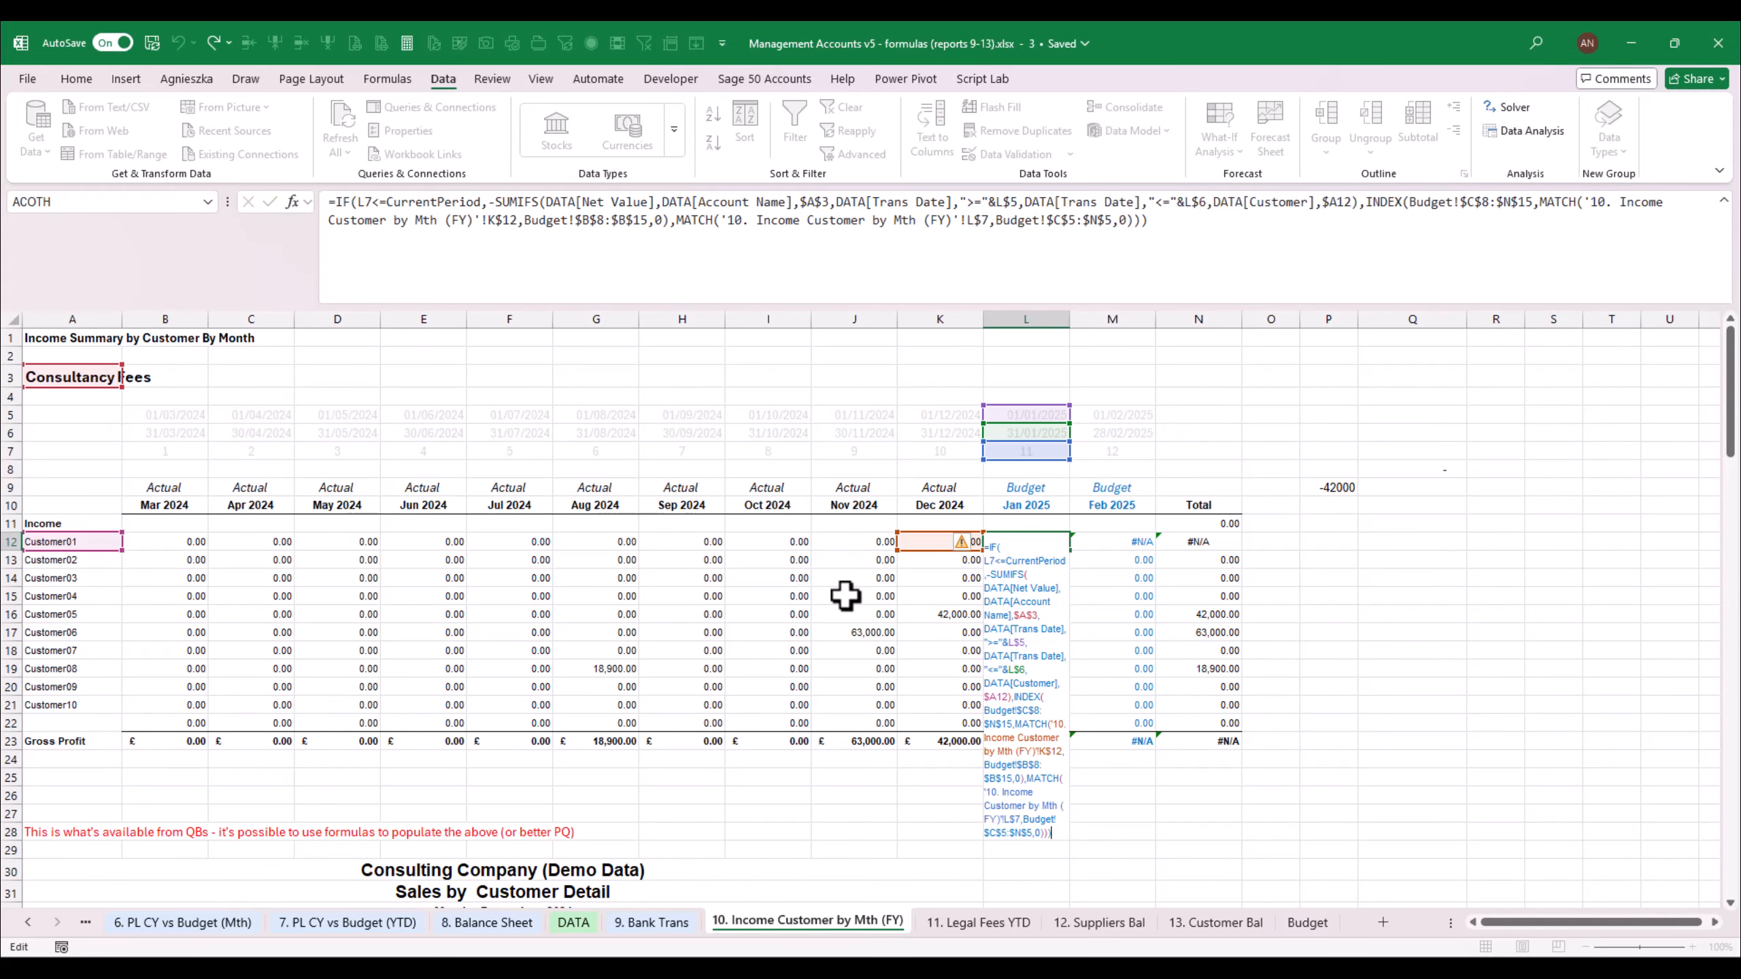
key(Escape)
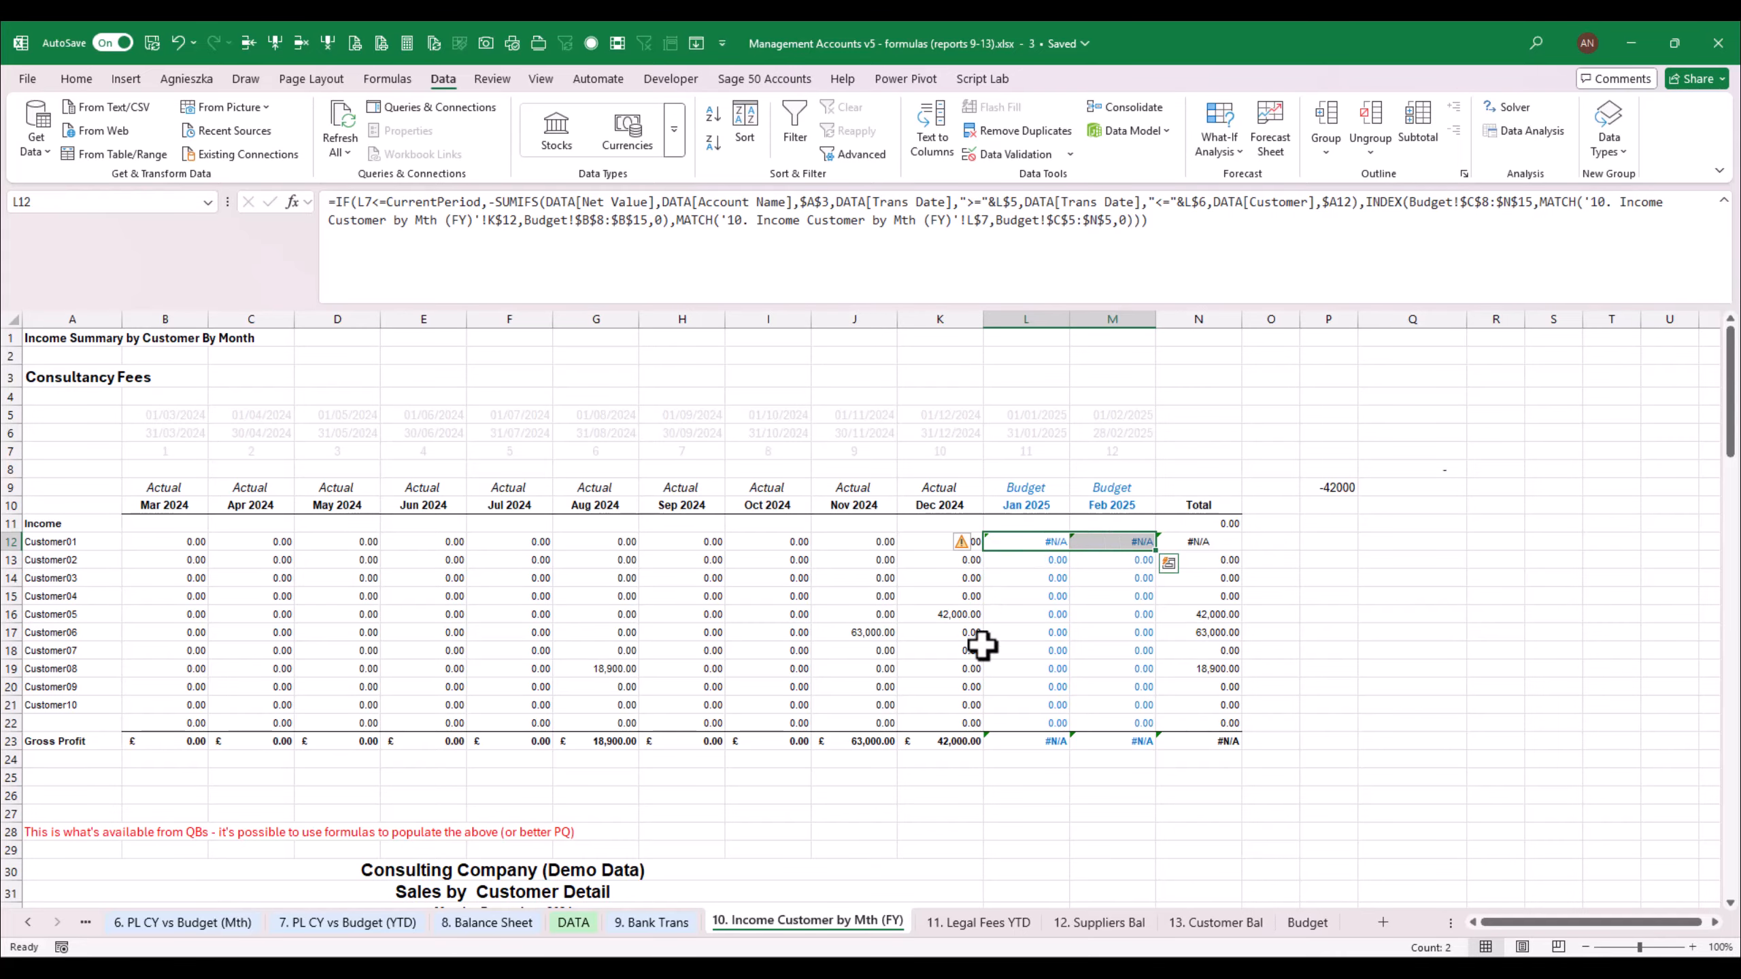
Check Customer01's March 2024 budget entry in C8 of the Budget sheet and return to the income sheet
click(1307, 922)
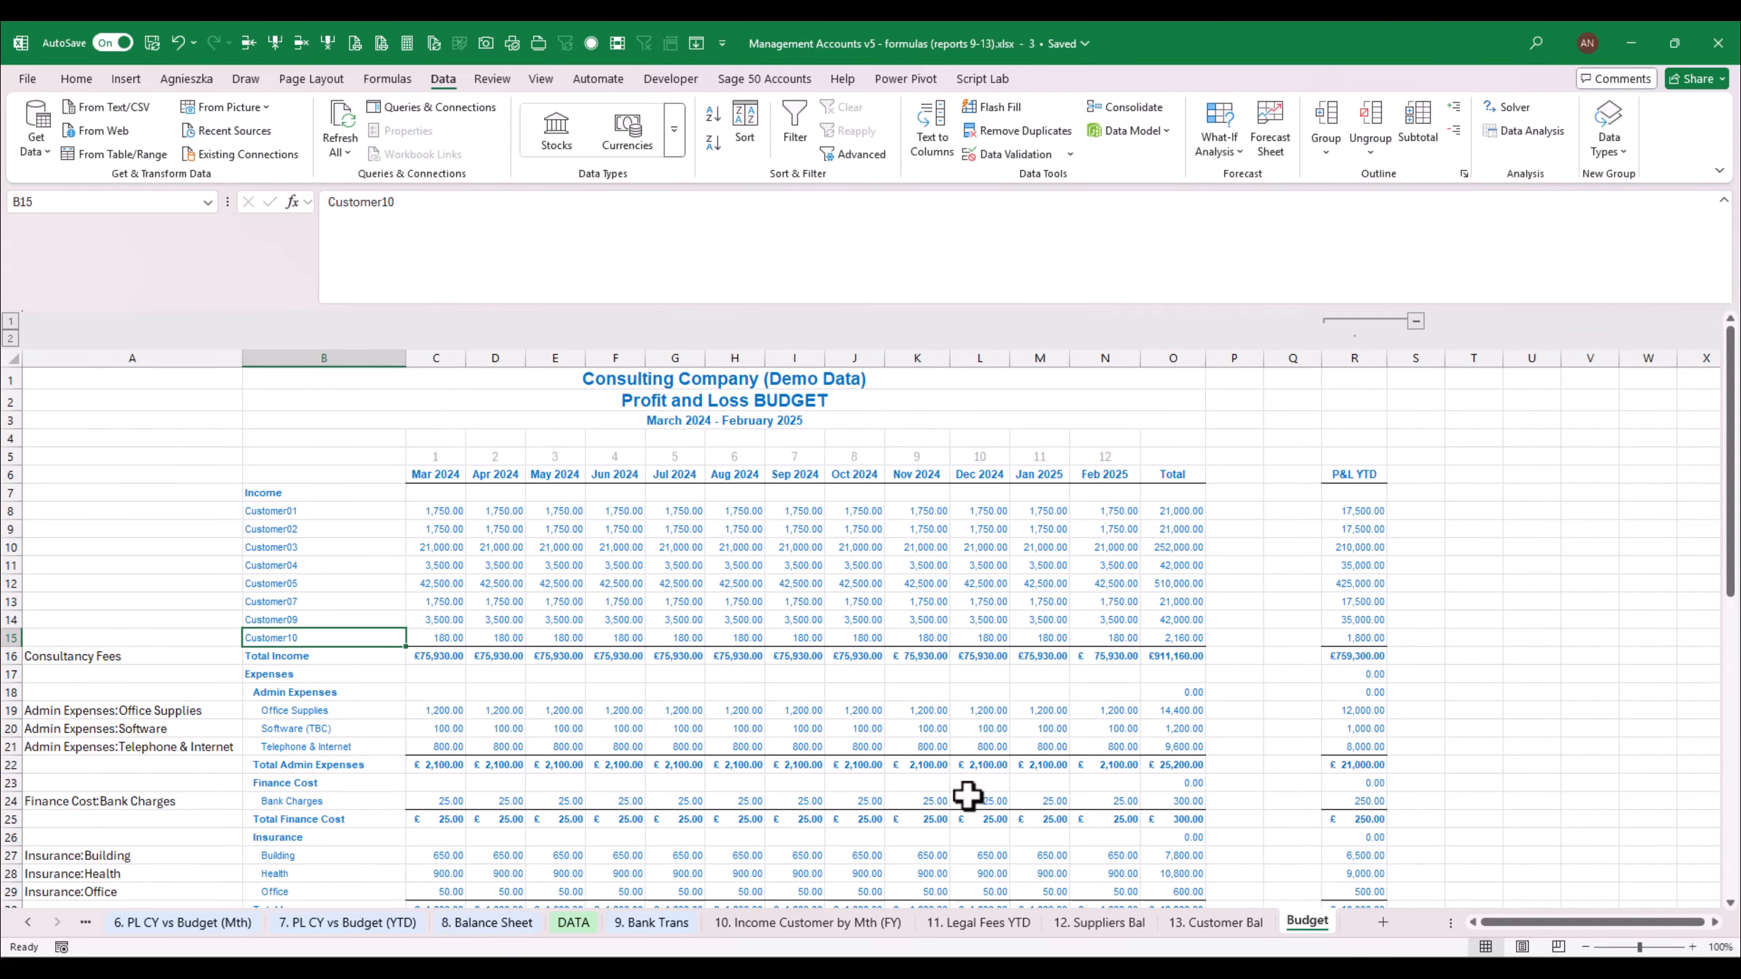
click(447, 512)
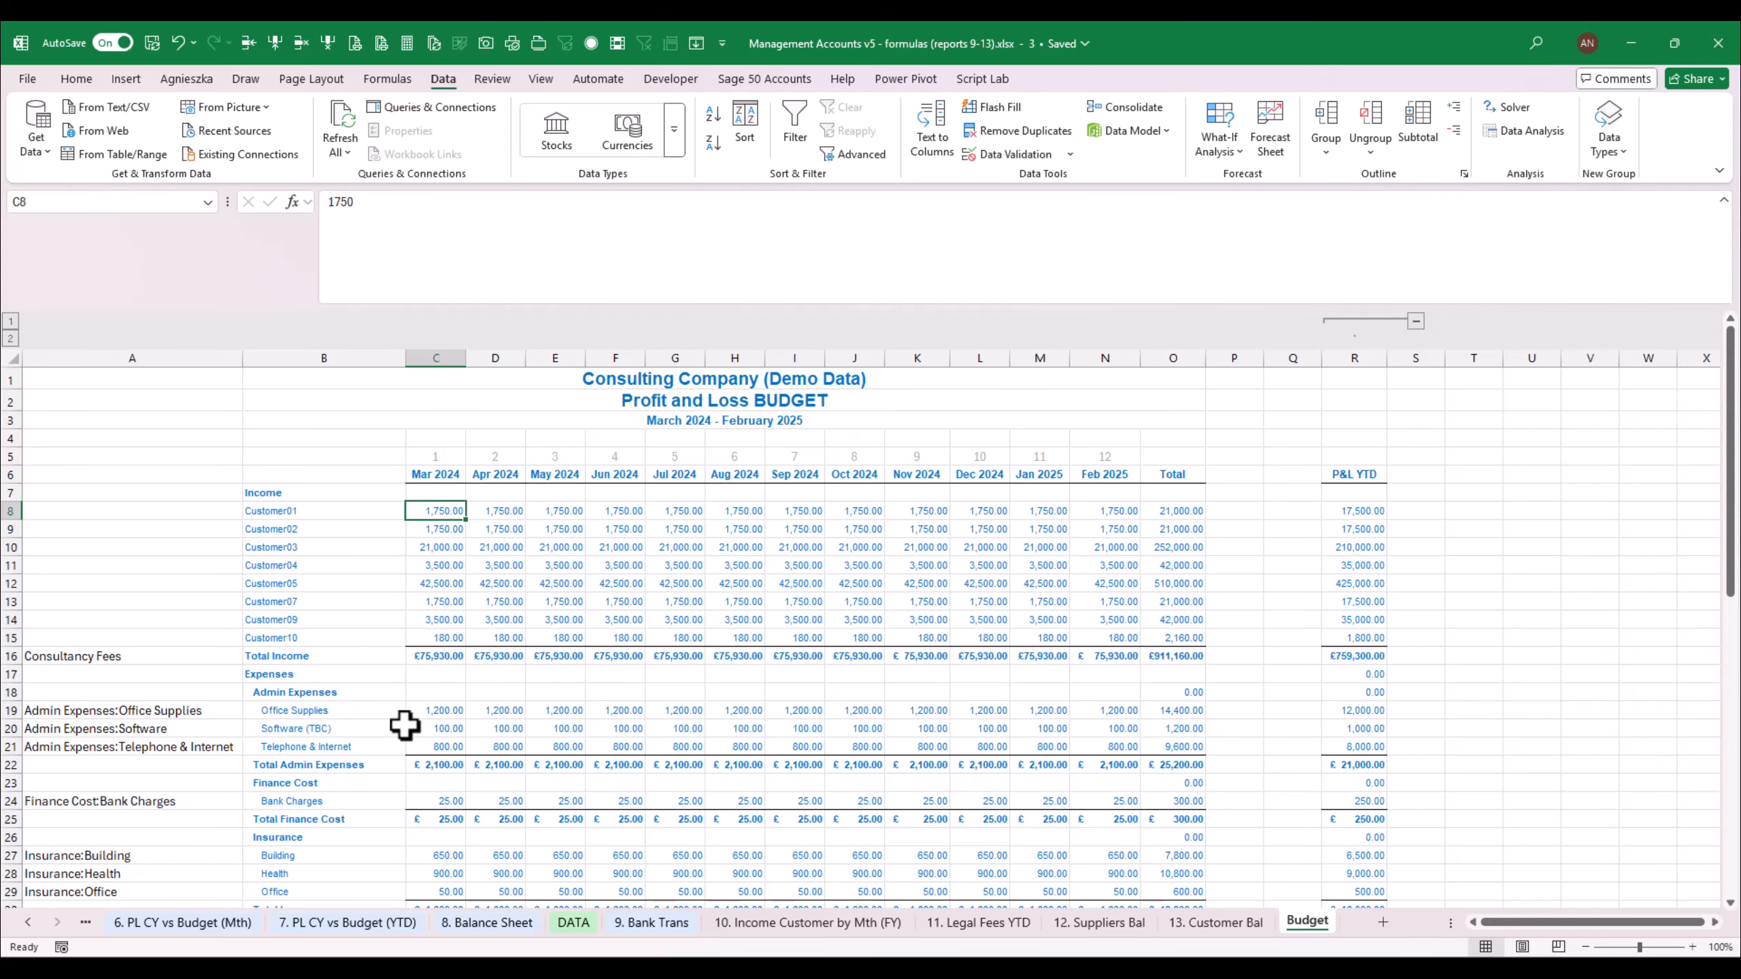
click(805, 922)
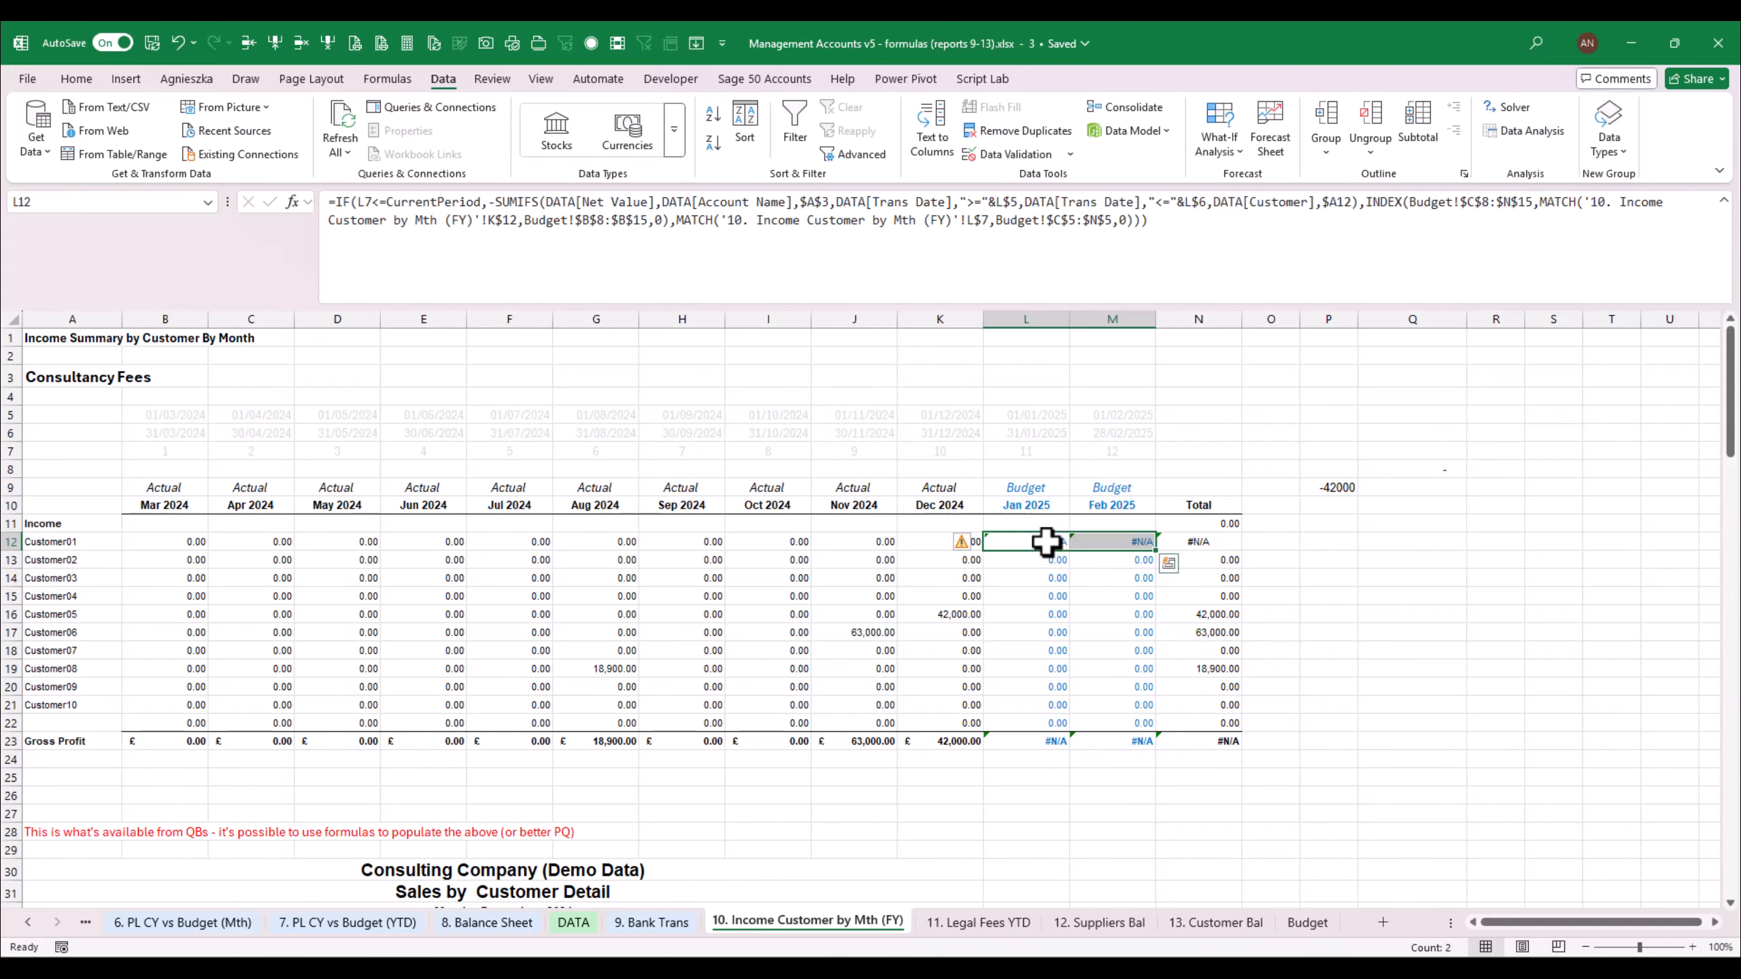
Compare the cell references in Customer01's January 2025 formula in L12 with those in the March 2024 formula in B12
double_click(1048, 544)
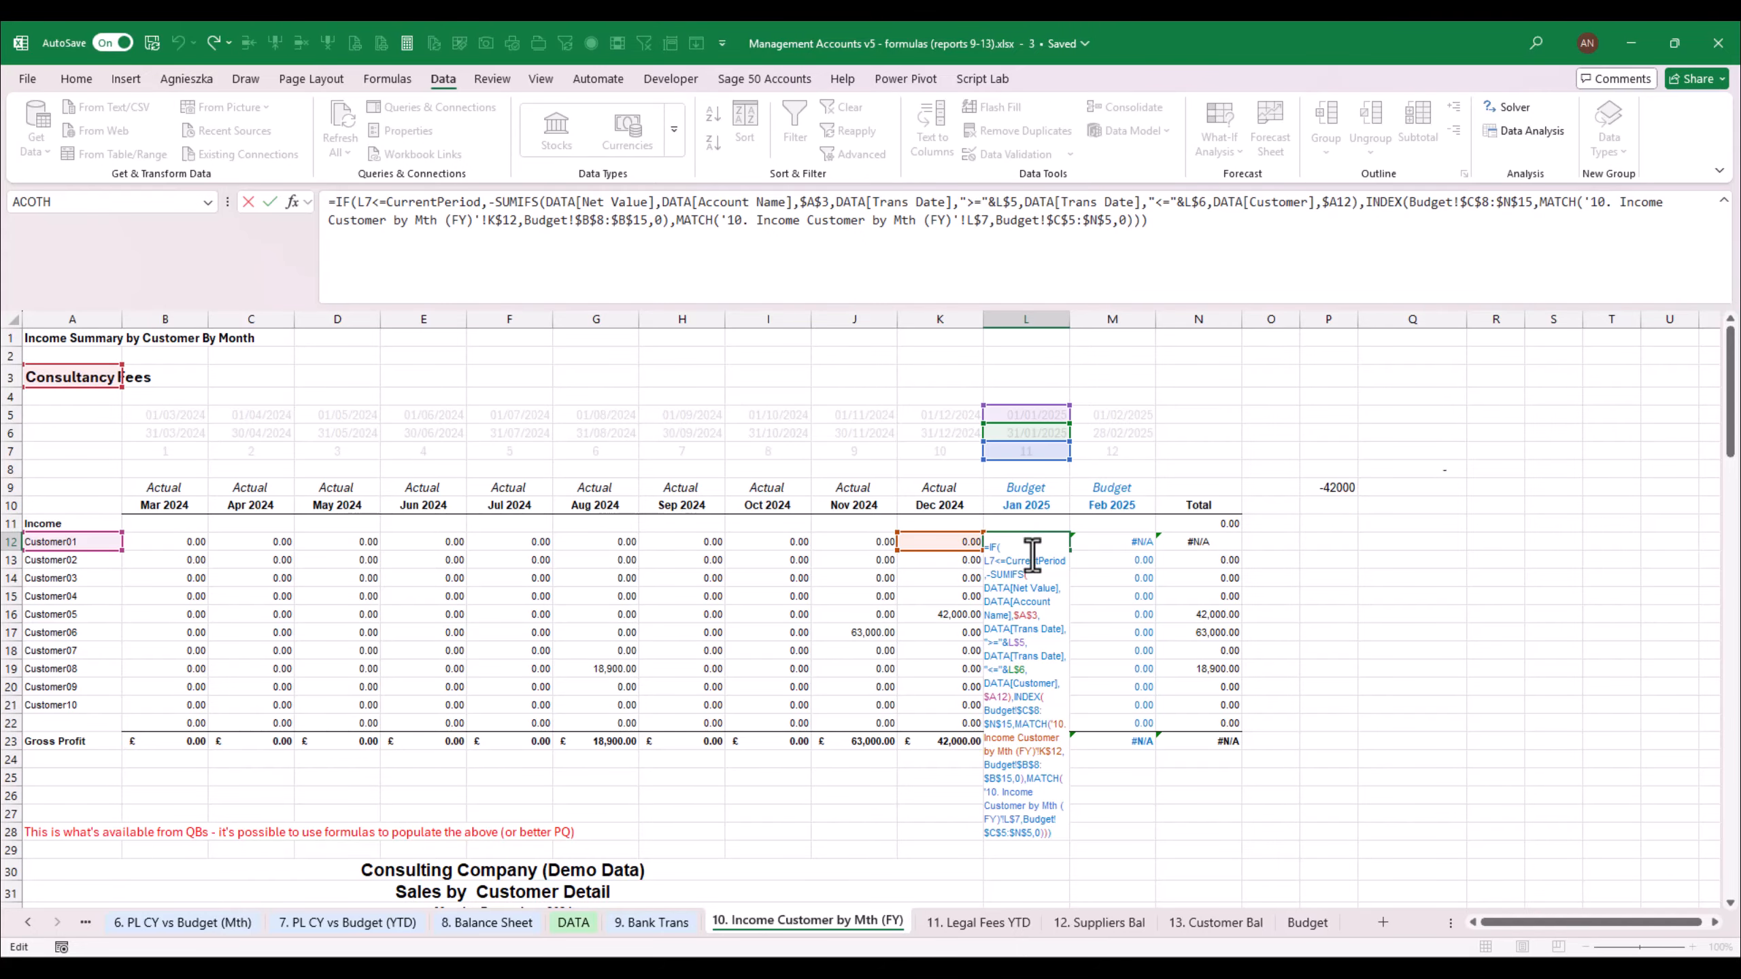
key(Escape)
double_click(203, 548)
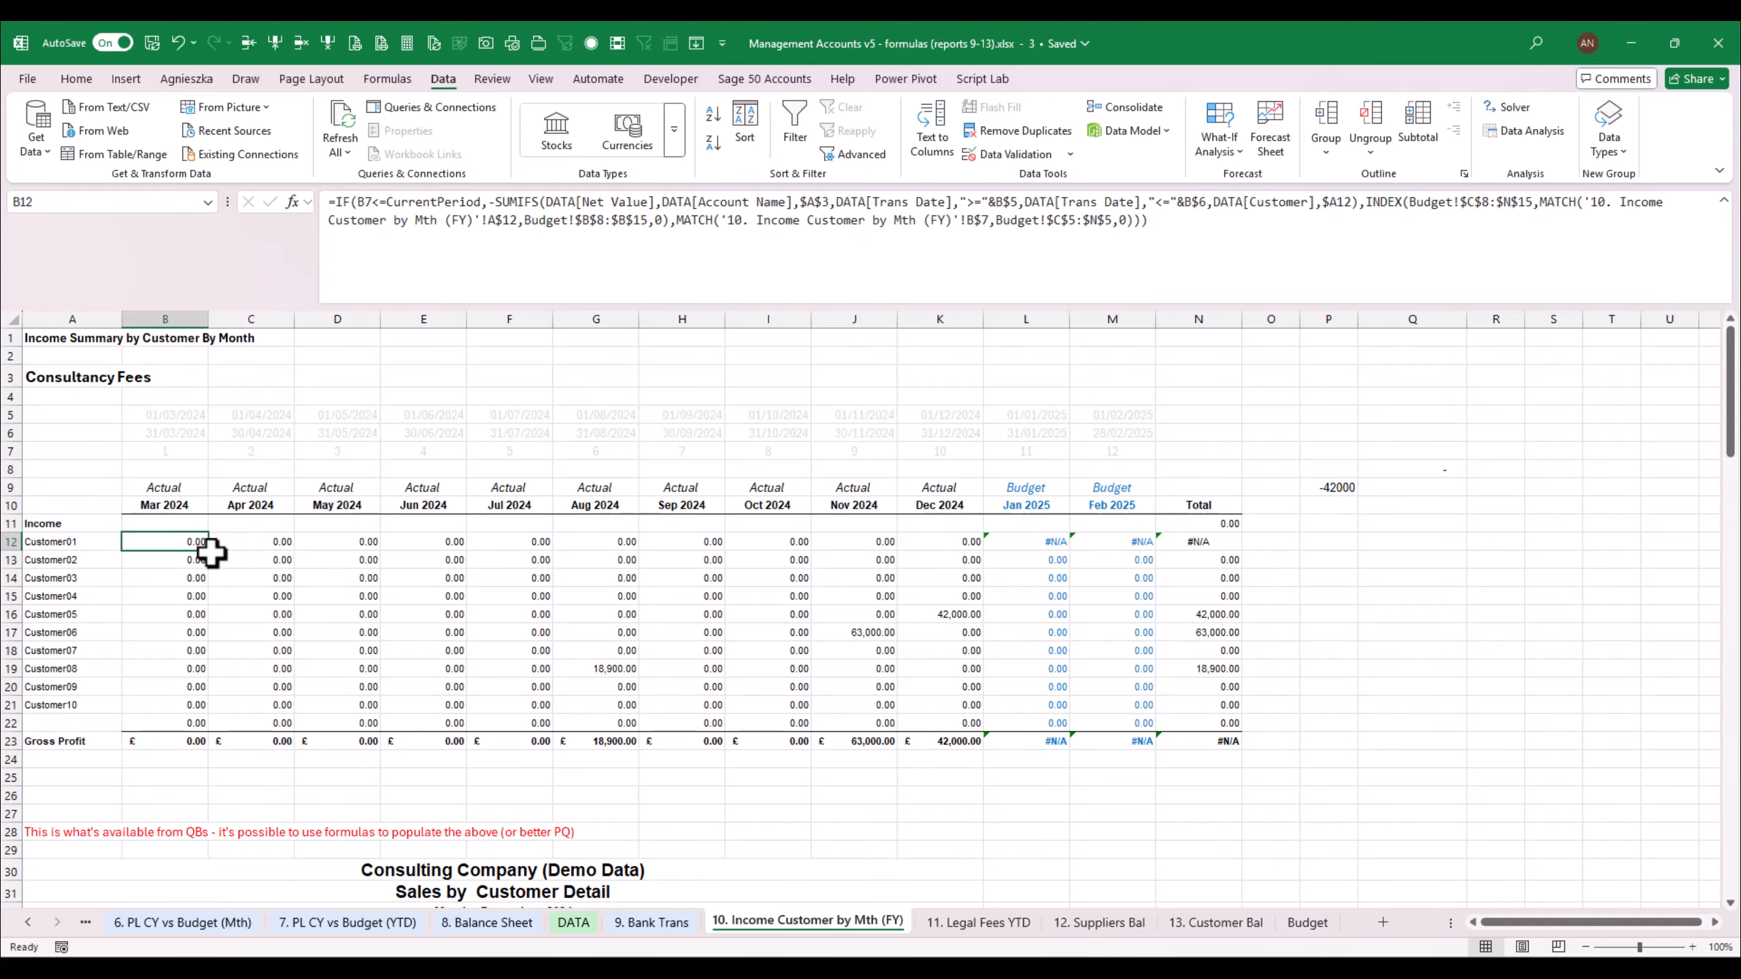
key(Escape)
double_click(1031, 544)
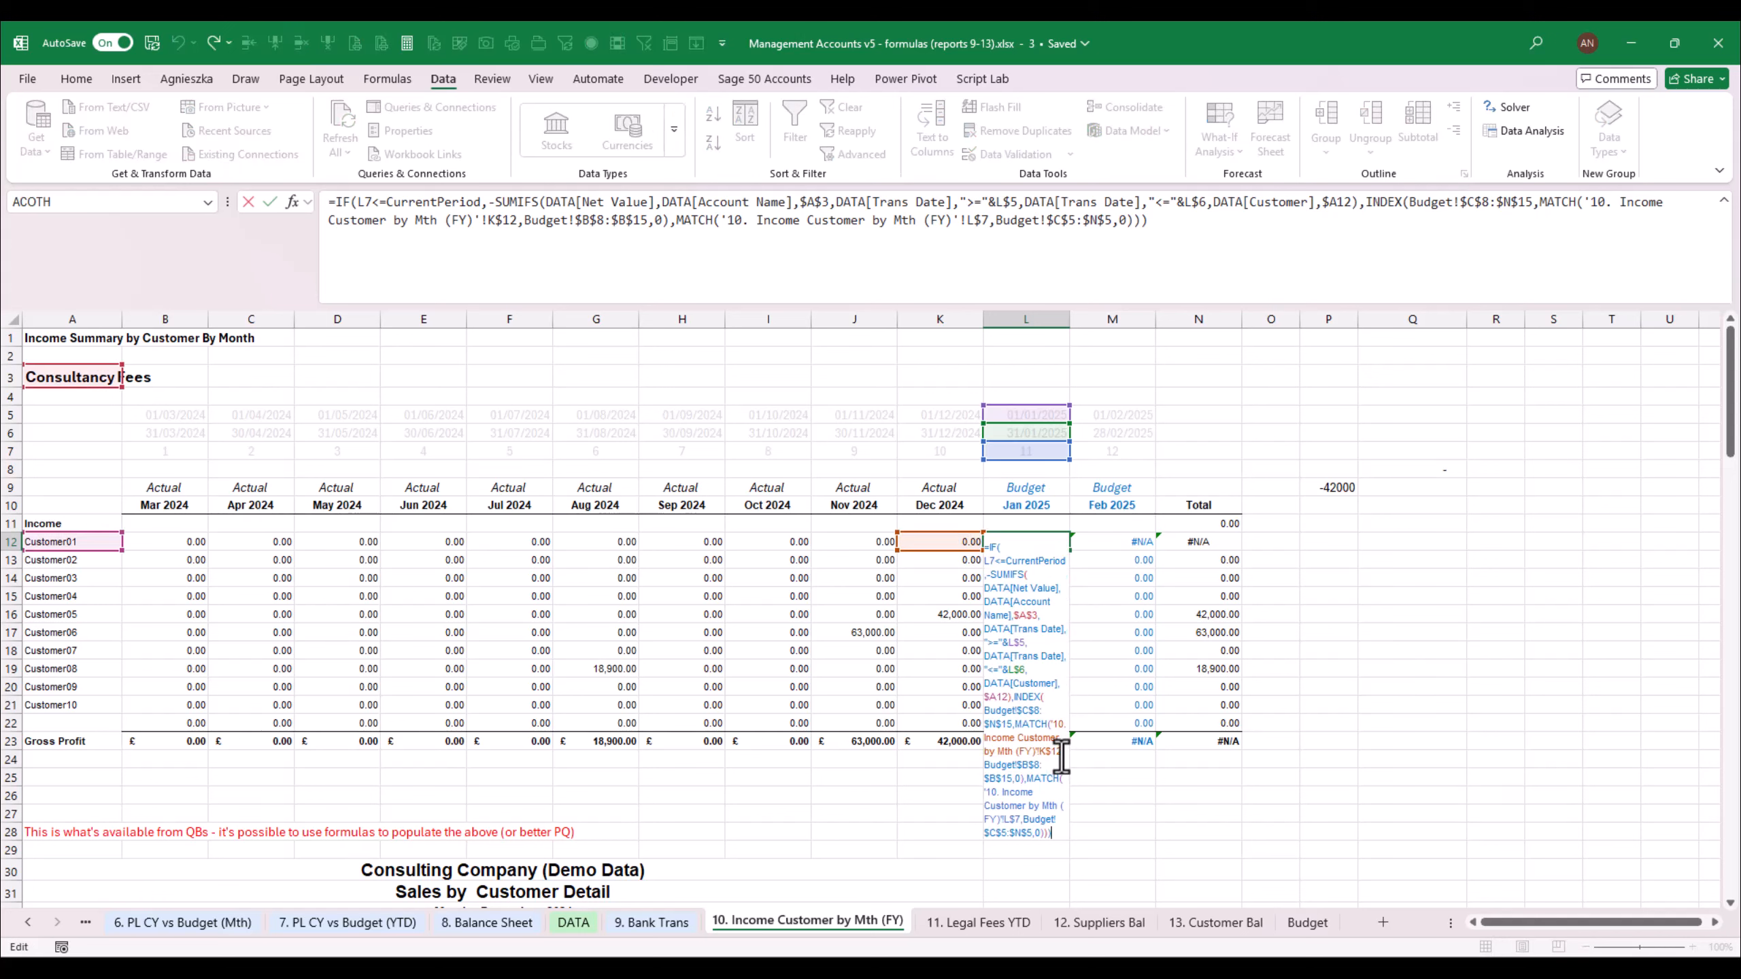
key(Escape)
Change the customer lookup reference in the first MATCH of B12's formula to $A12, fixing the column and leaving the row relative
double_click(195, 551)
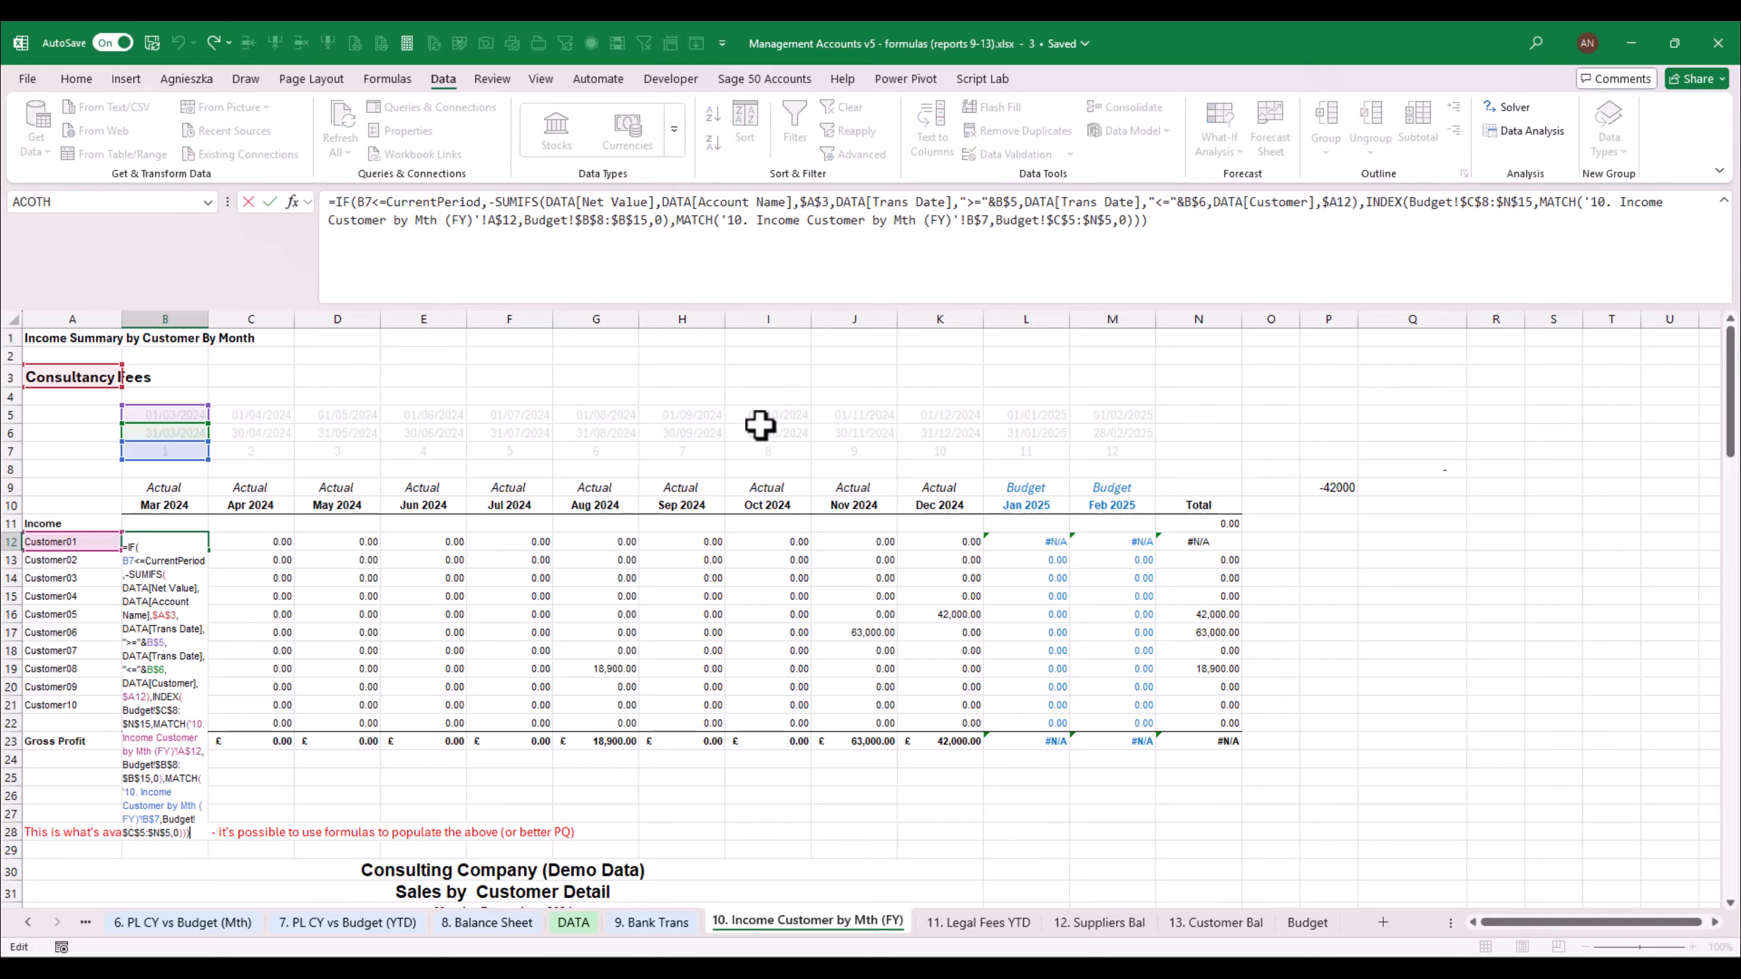
click(930, 218)
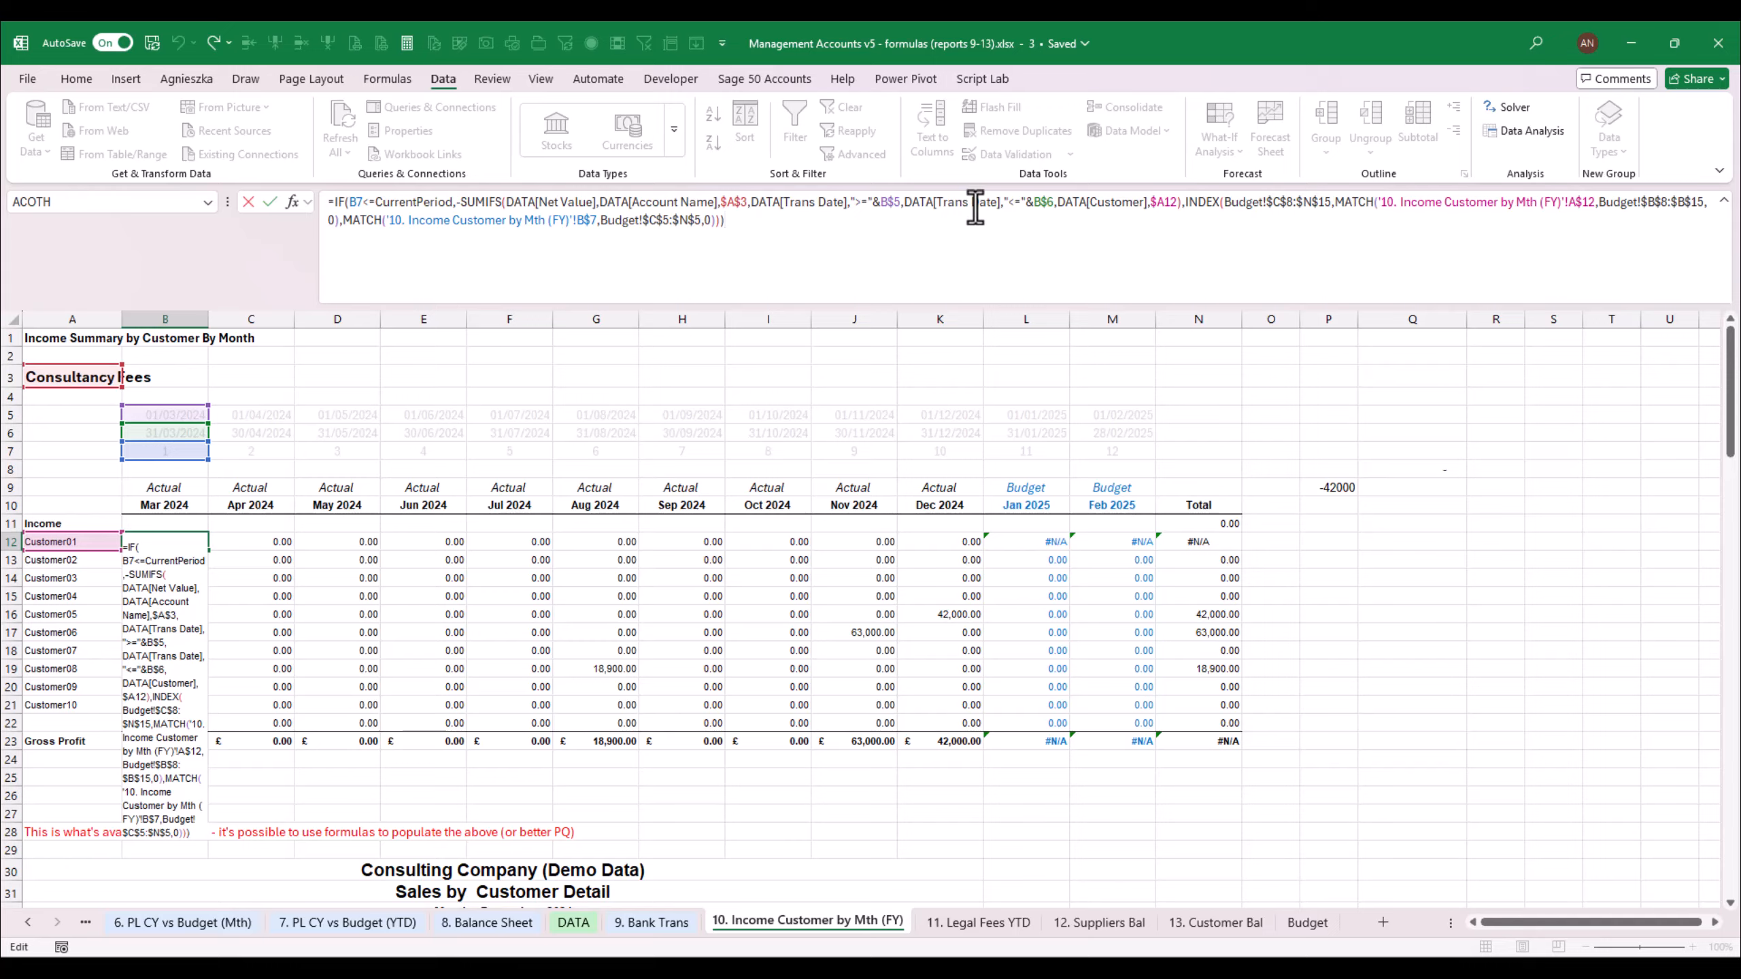
click(1576, 201)
key(Delete)
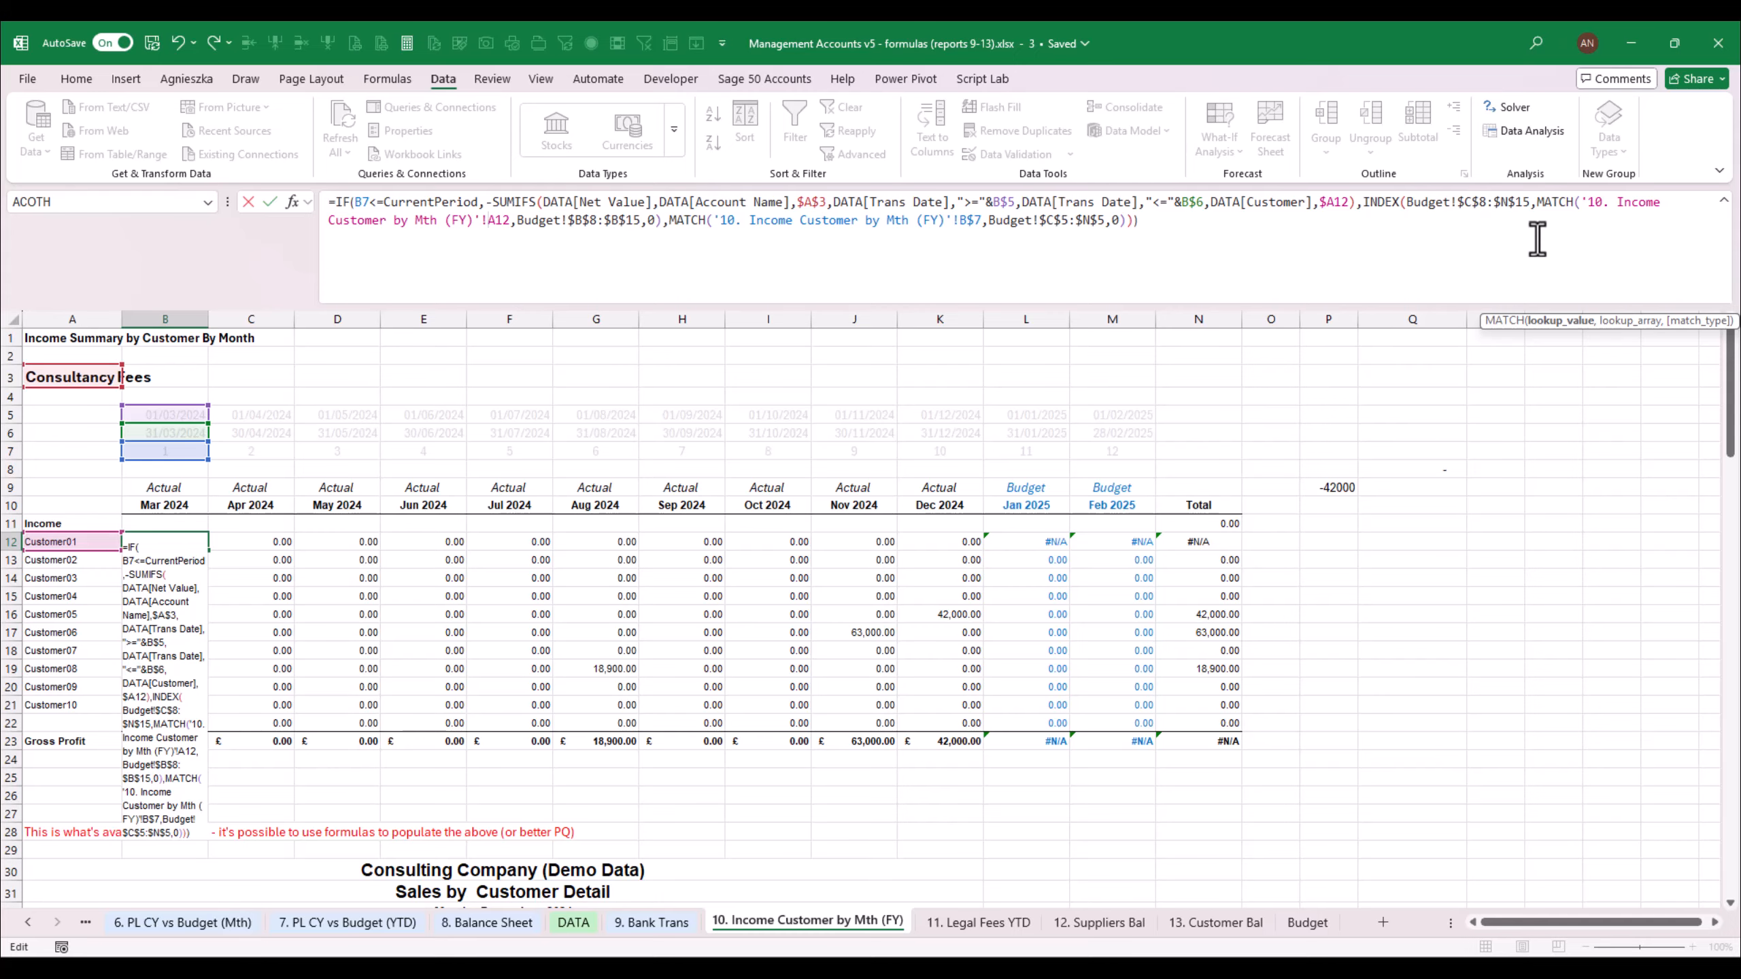
text($)
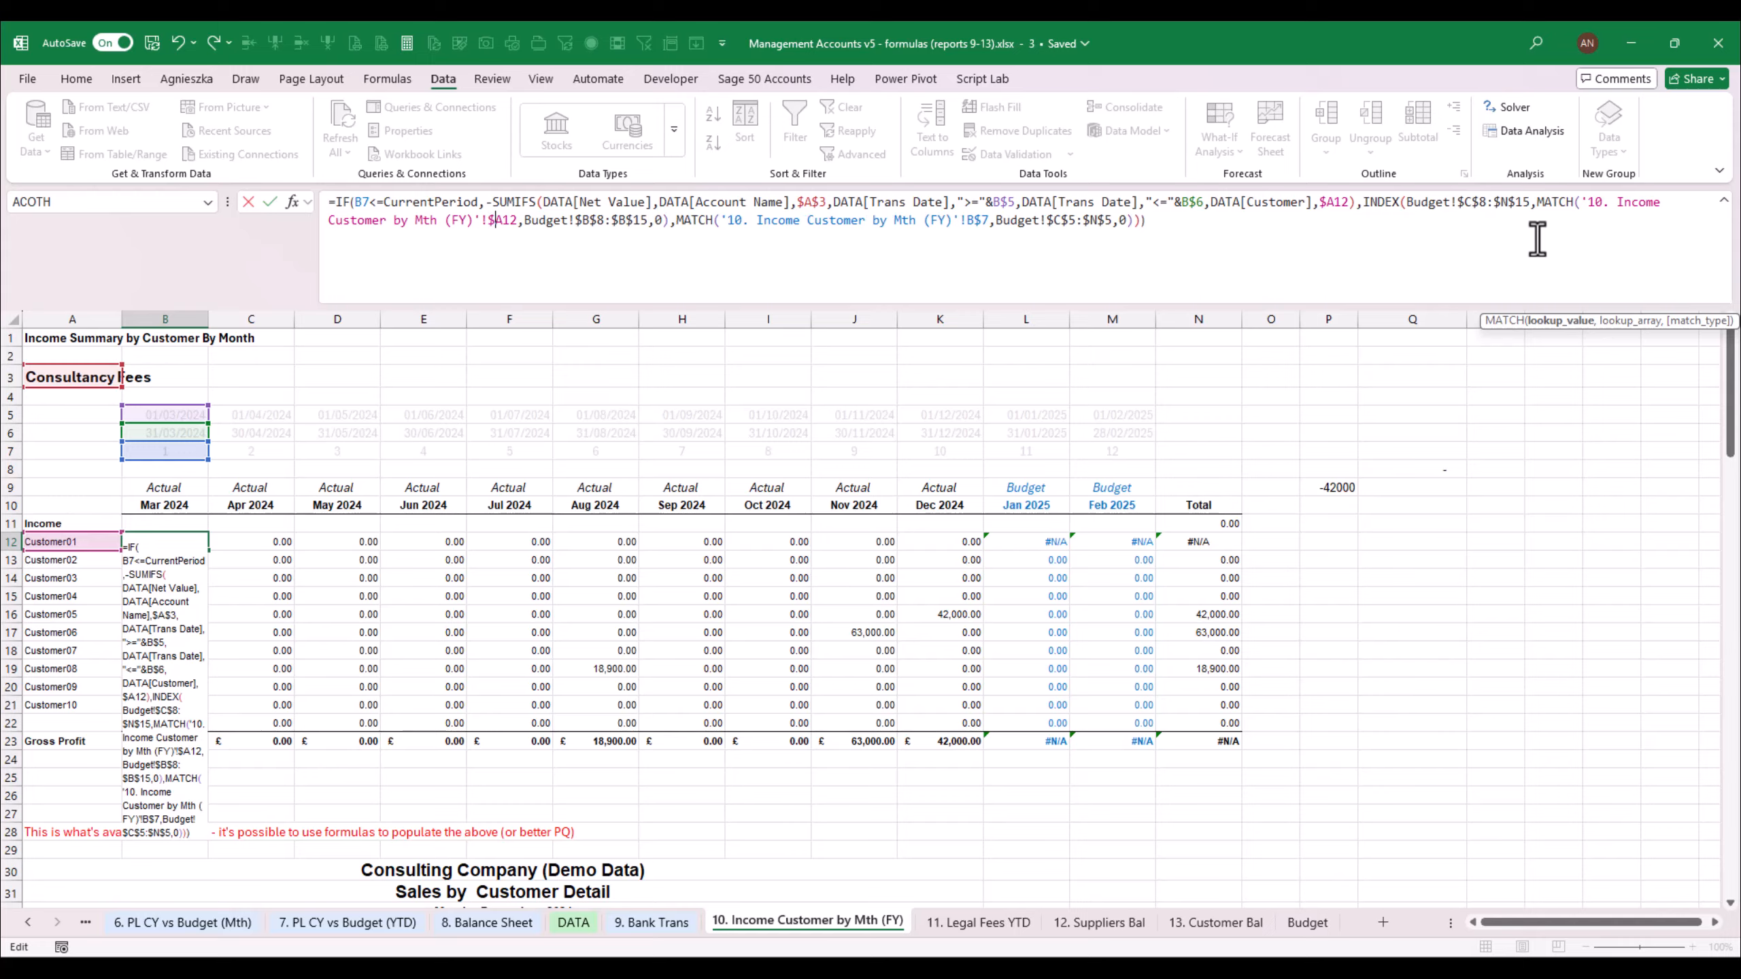
key(ctrl+Return)
Copy the corrected Customer01 formula from B12 across C12:M12, covering April 2024 to February 2025
key(ctrl+c)
key(Right)
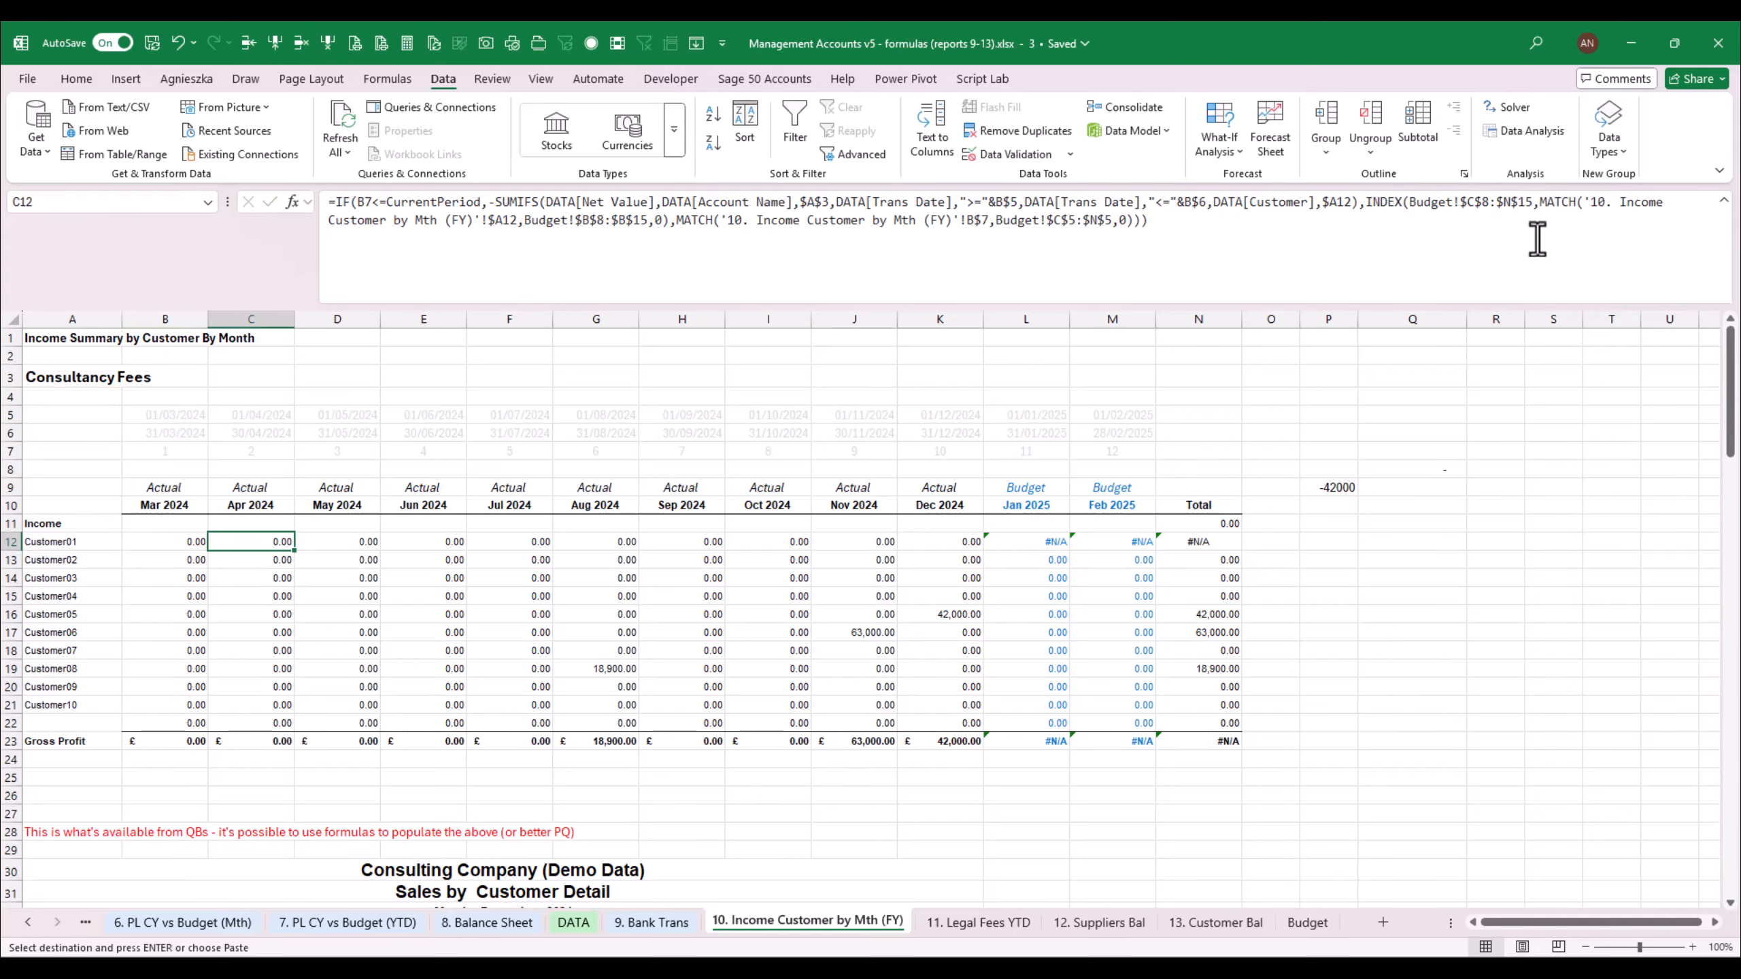
key(shift+Right)
key(shift+Right)
key(shift+Right)
key(shift+Right)
key(shift+Right)
key(shift+Right)
key(shift+Right)
key(shift+Right)
key(shift+Right)
key(shift+Right)
key(Return)
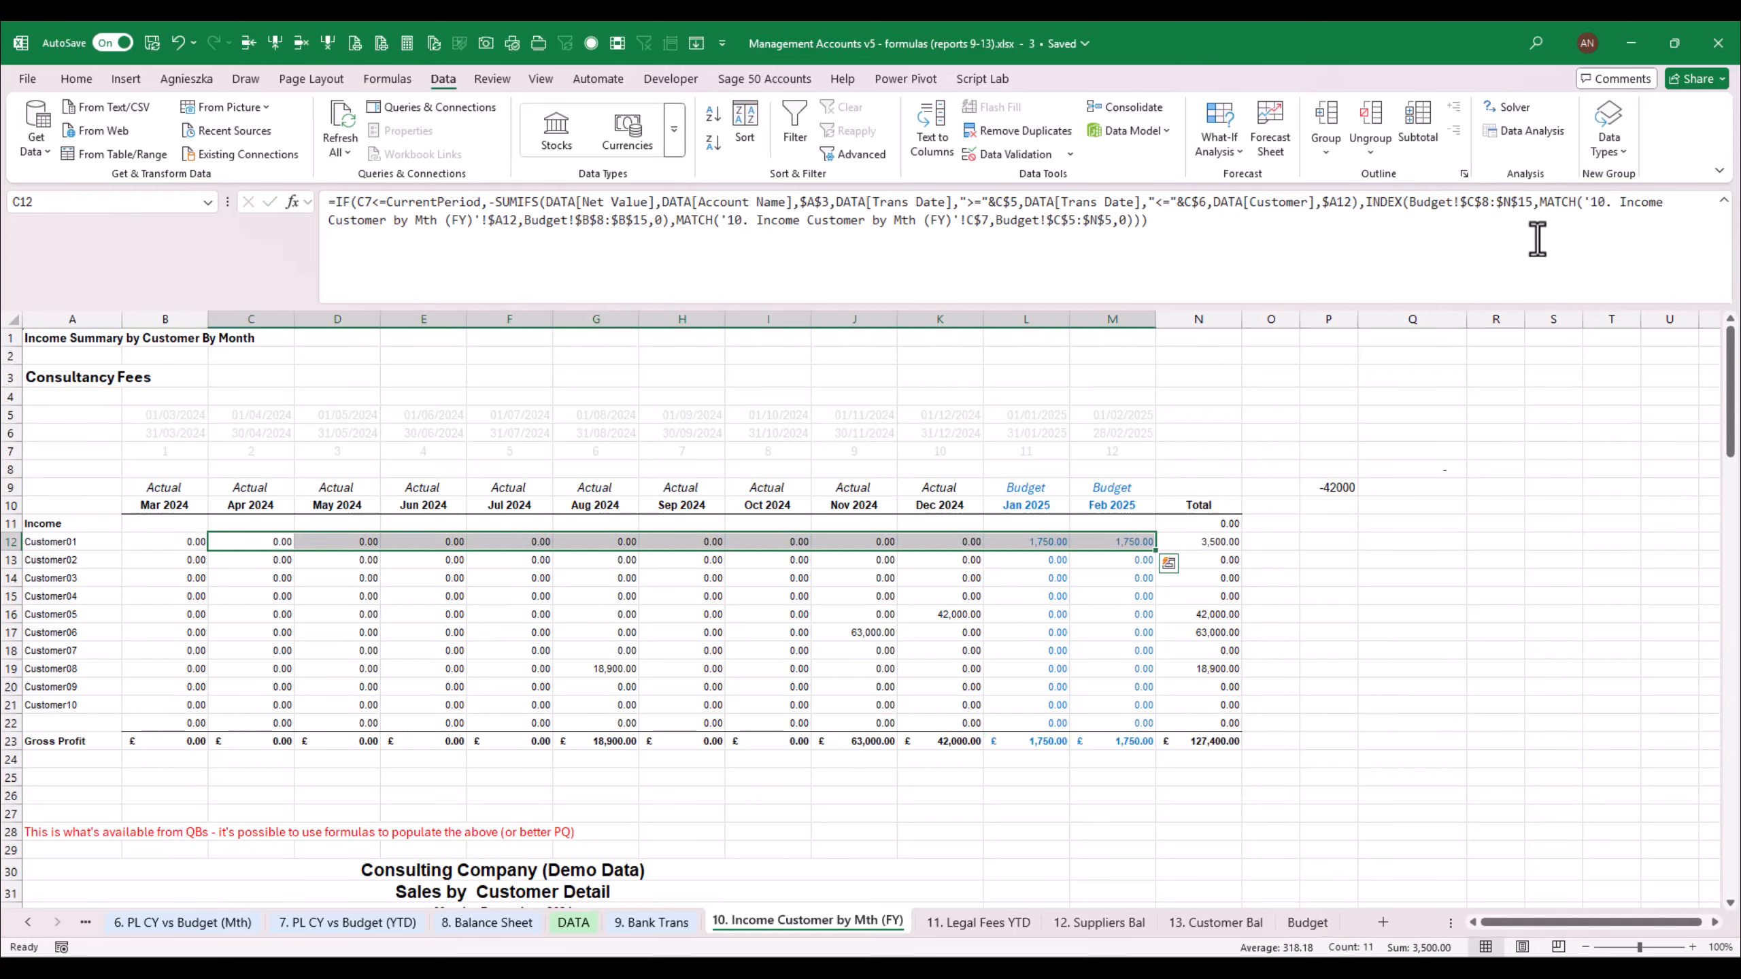
Fill the Customer01 formulas in B12:M12 down through row 22 for all the customers
key(Left)
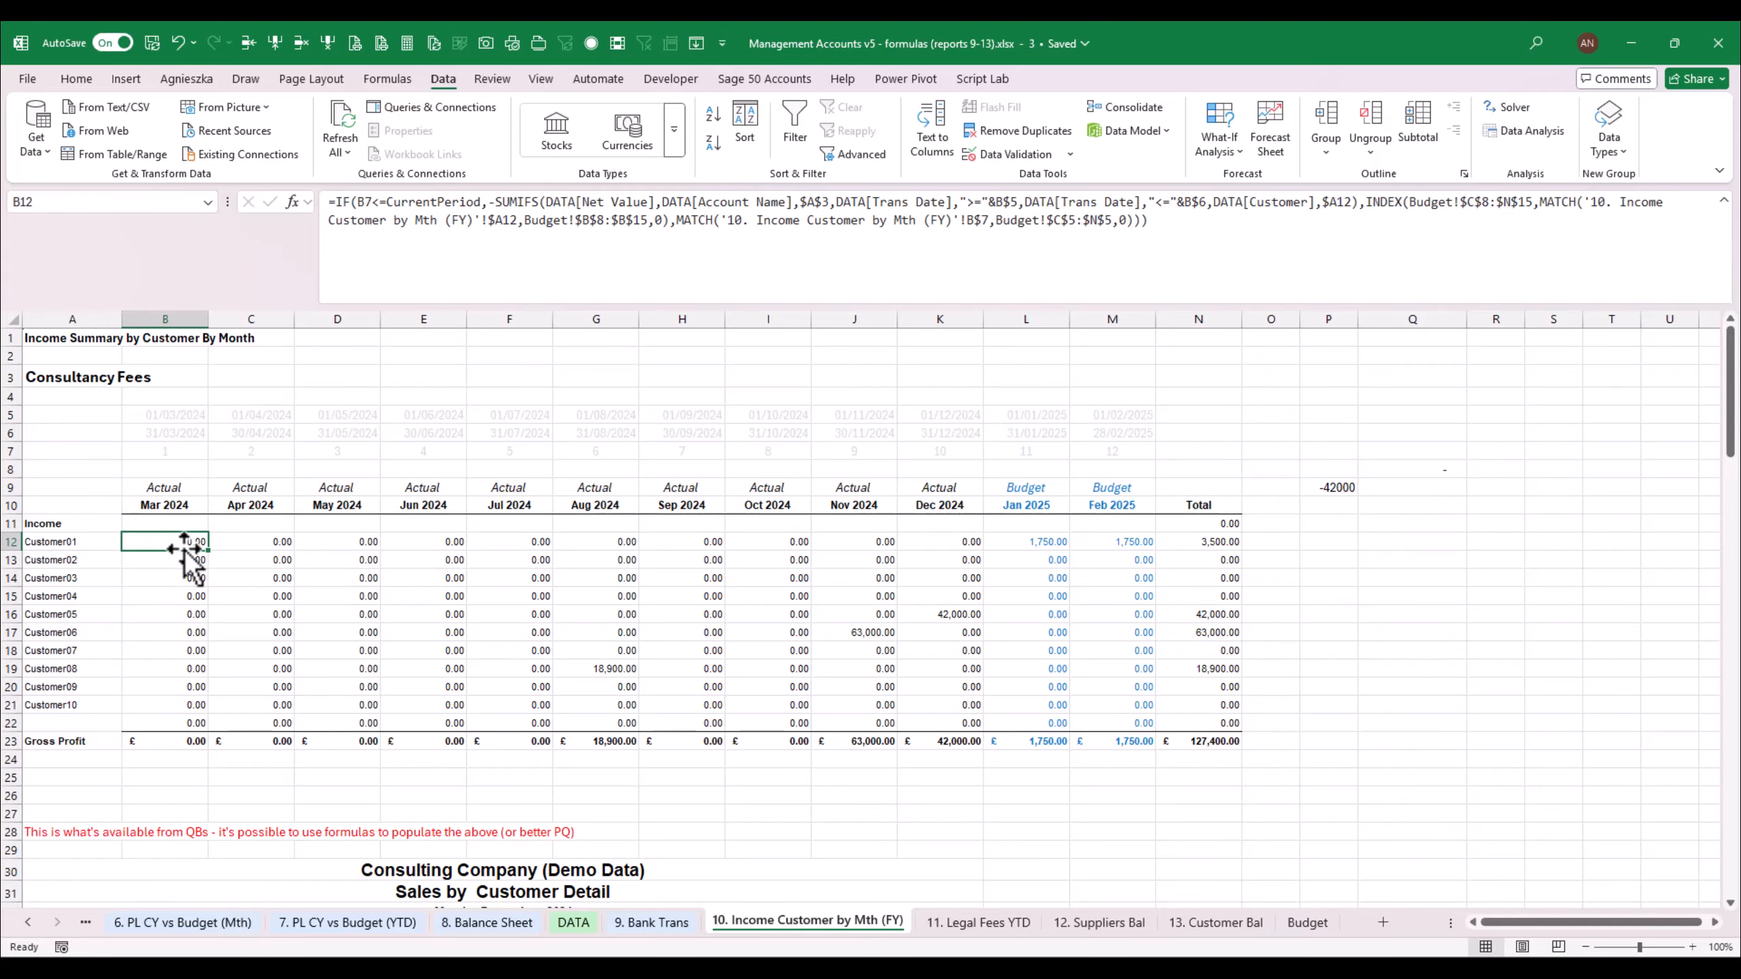
drag(180, 544, 1157, 726)
key(ctrl+d)
Inspect Customer06's January and February 2025 budget formulas and look for that customer in the Budget sheet's income list
click(1126, 633)
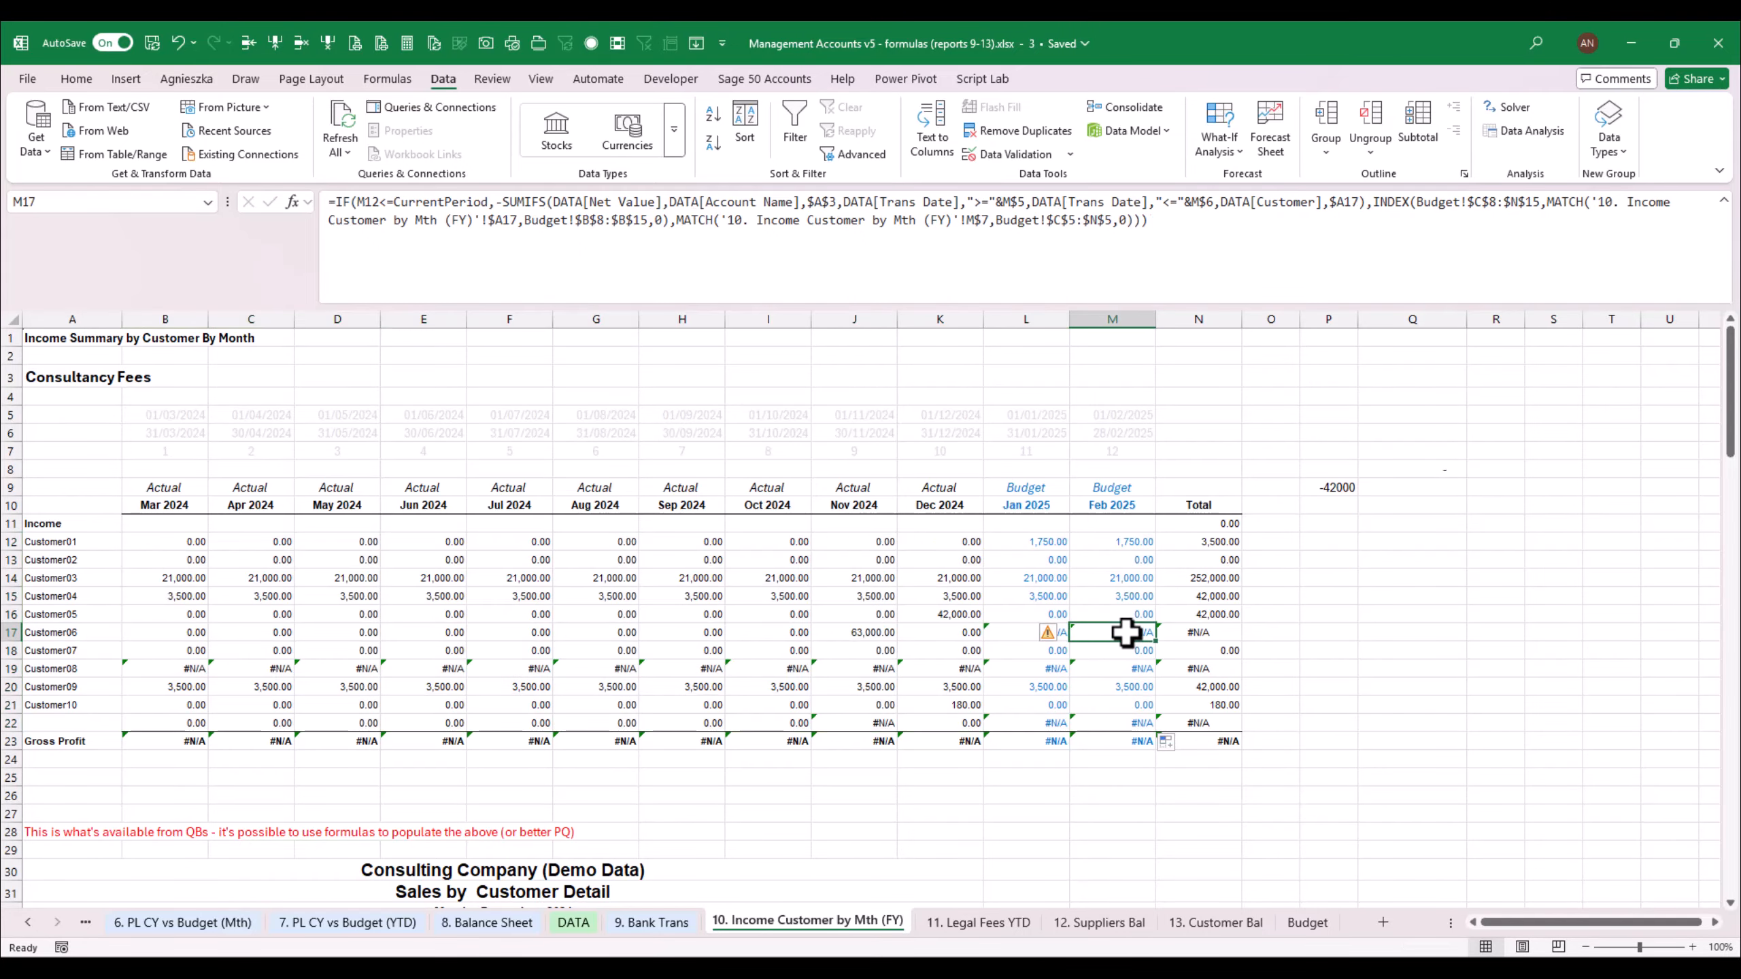
click(74, 633)
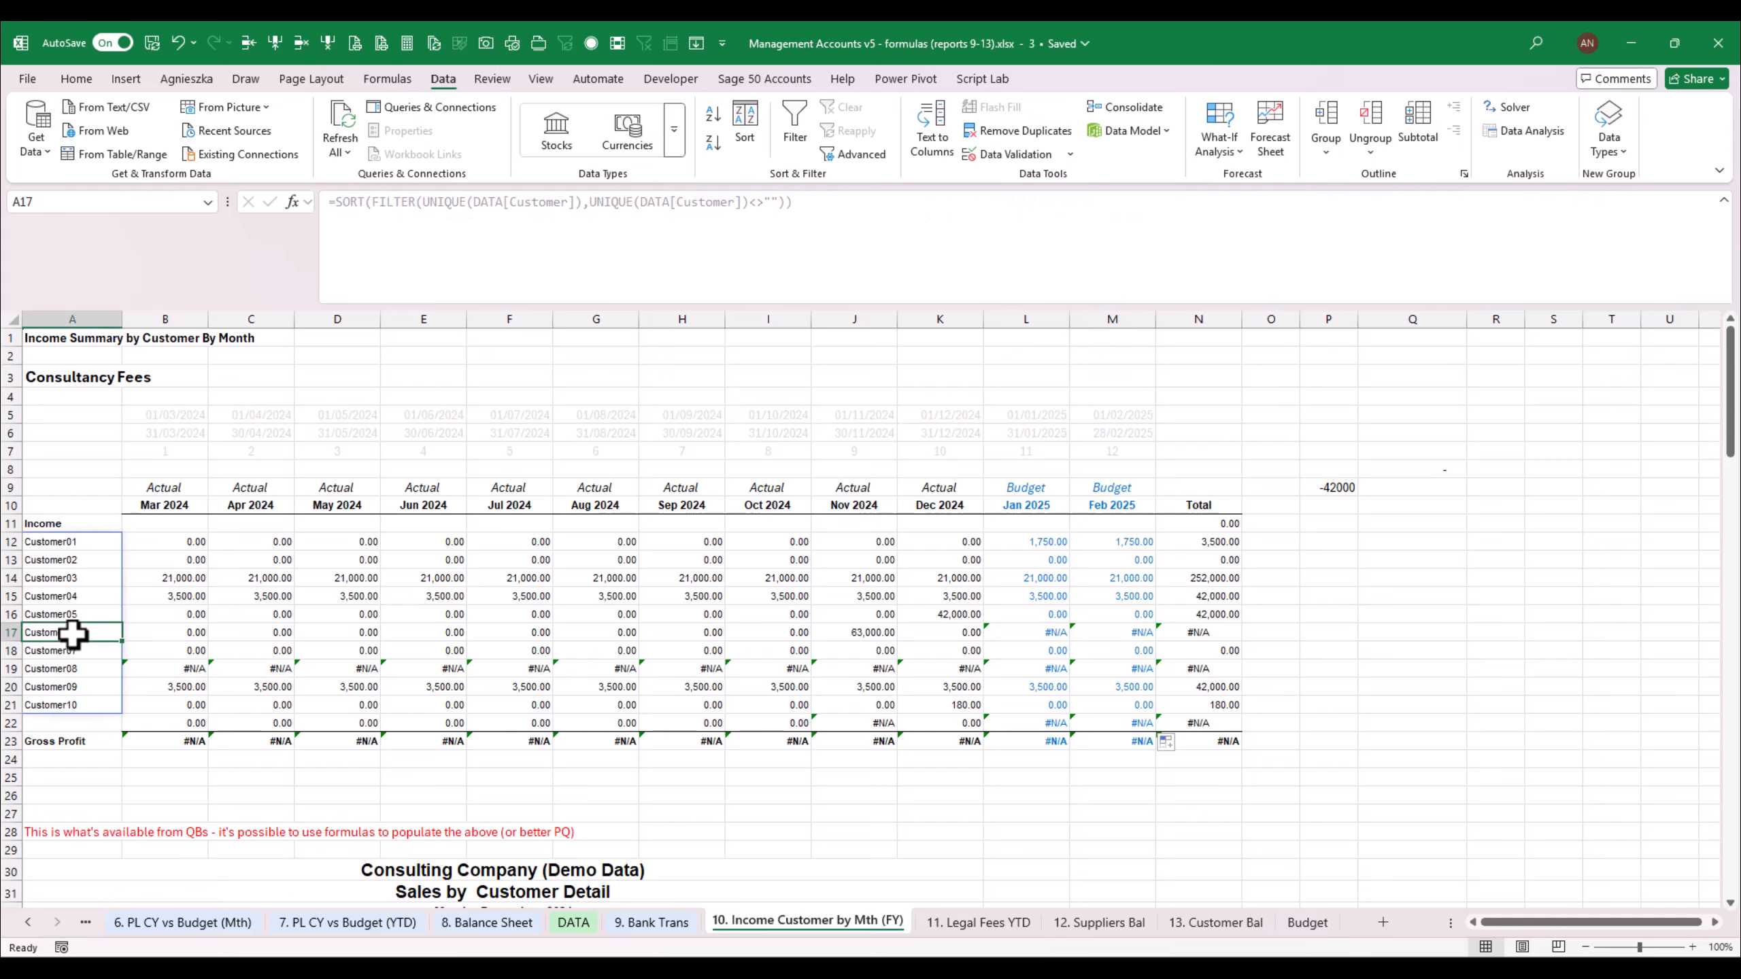
click(1048, 631)
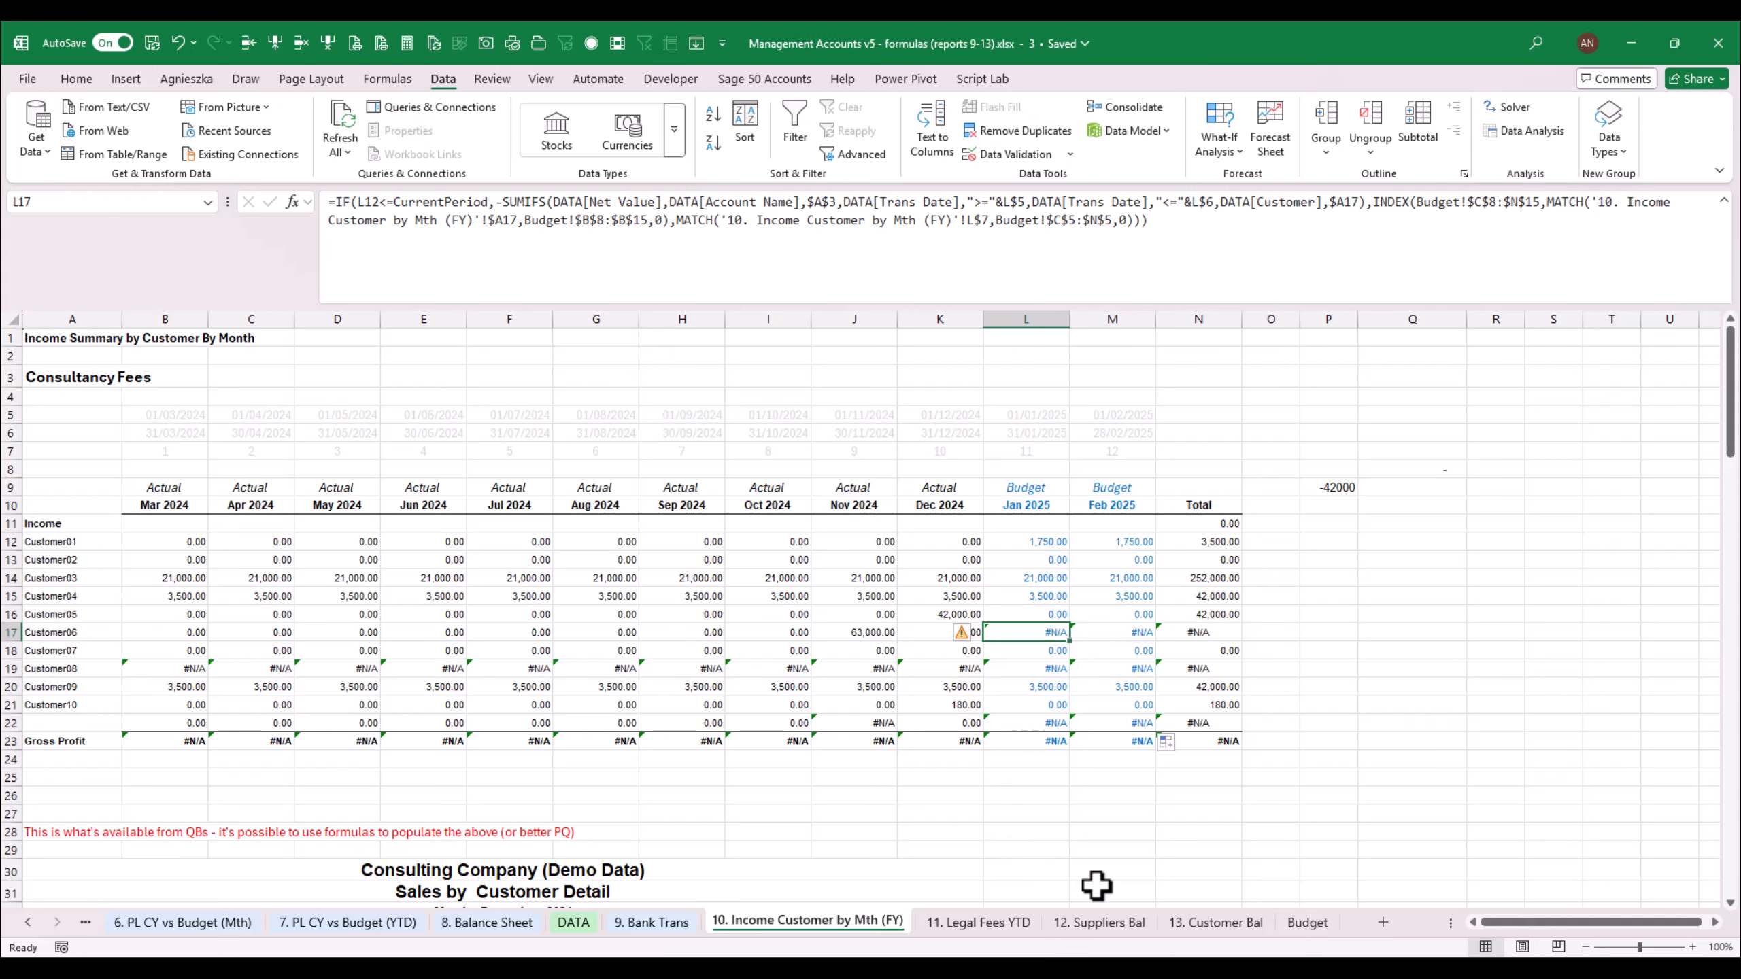
click(96, 632)
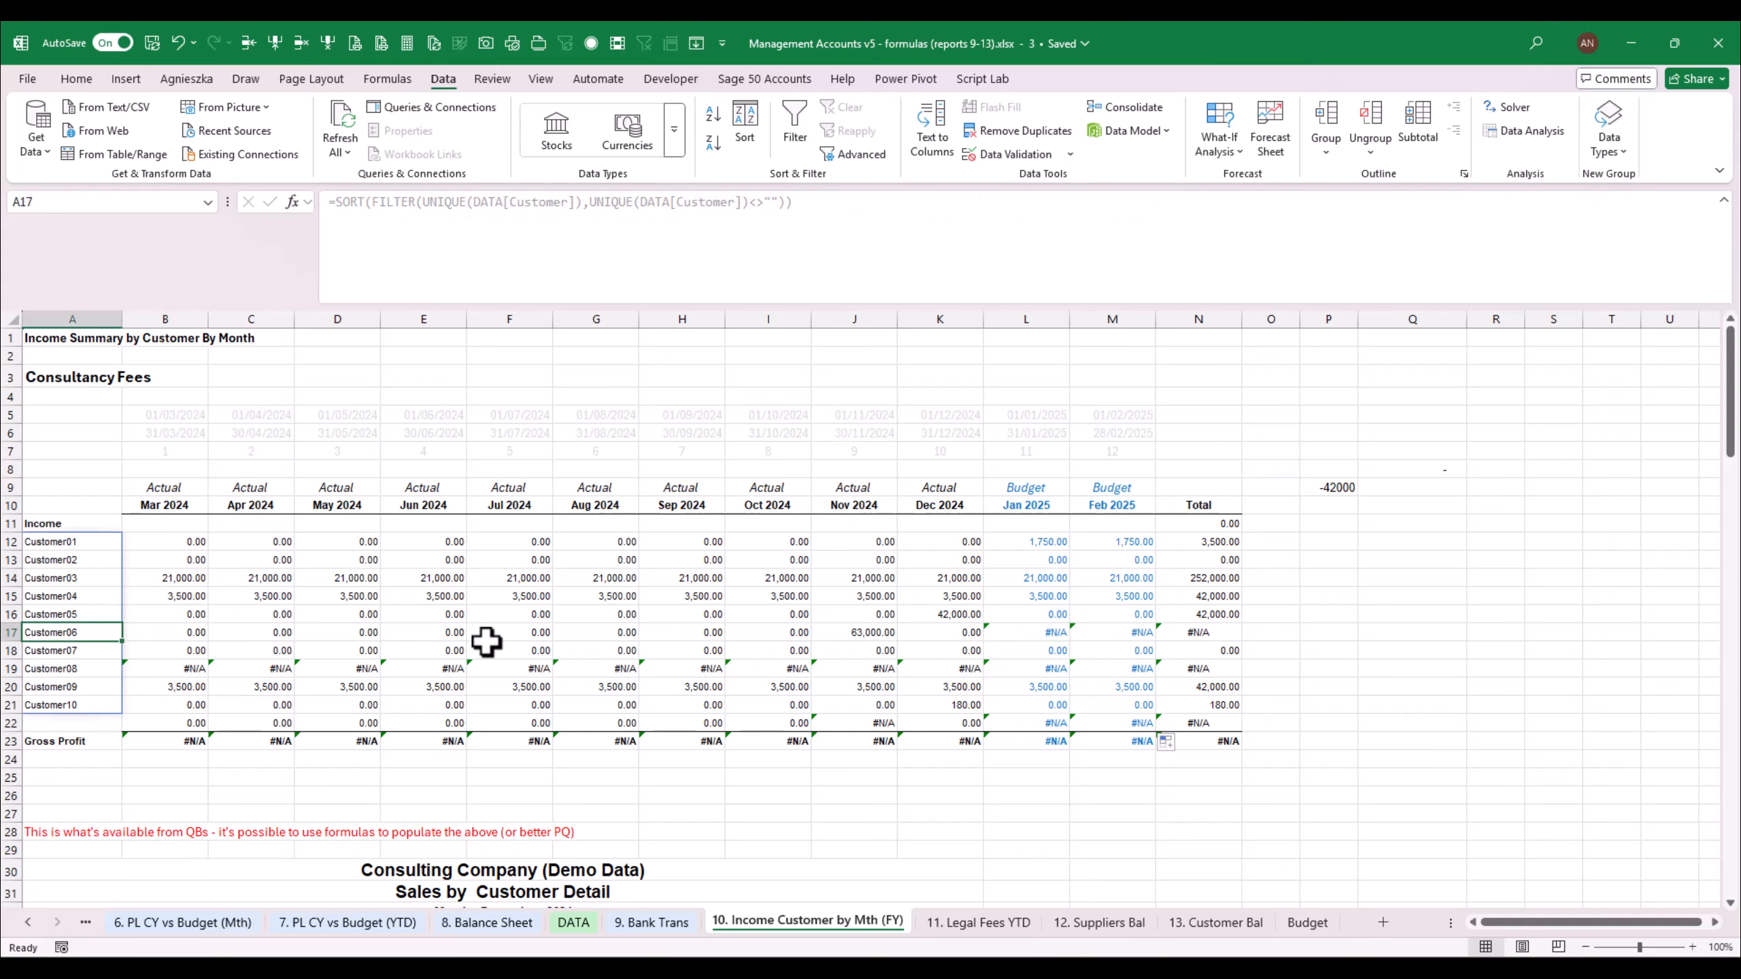
click(1307, 922)
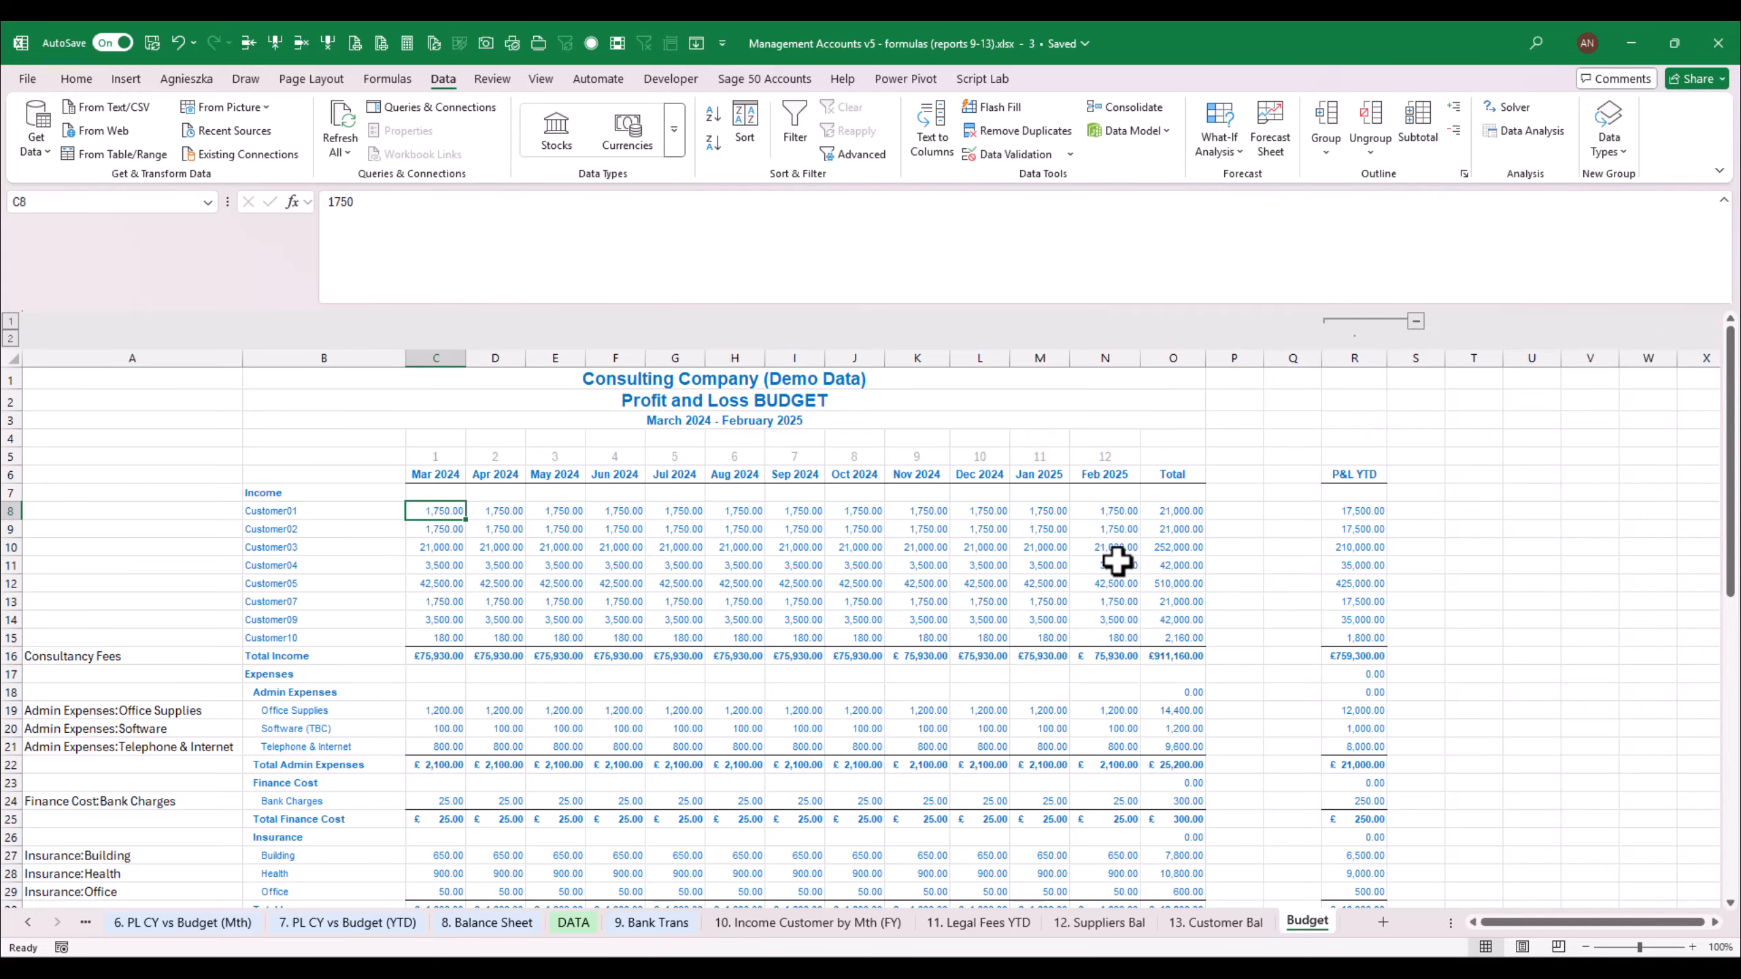
click(333, 600)
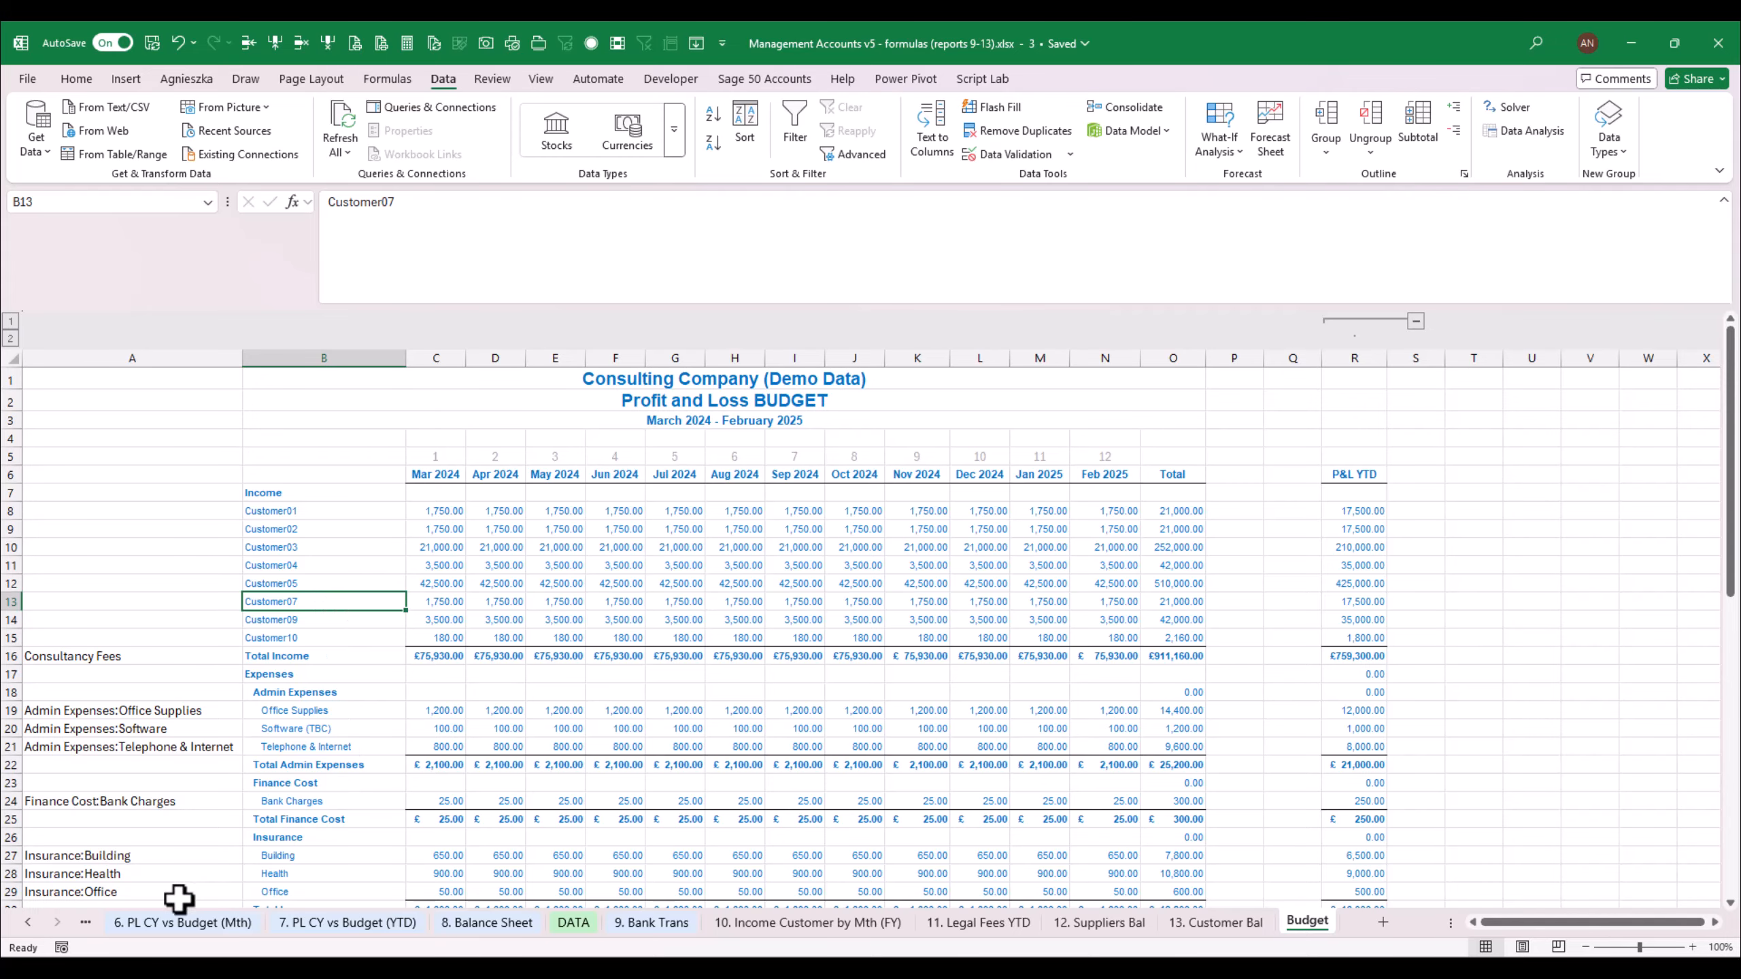
click(745, 924)
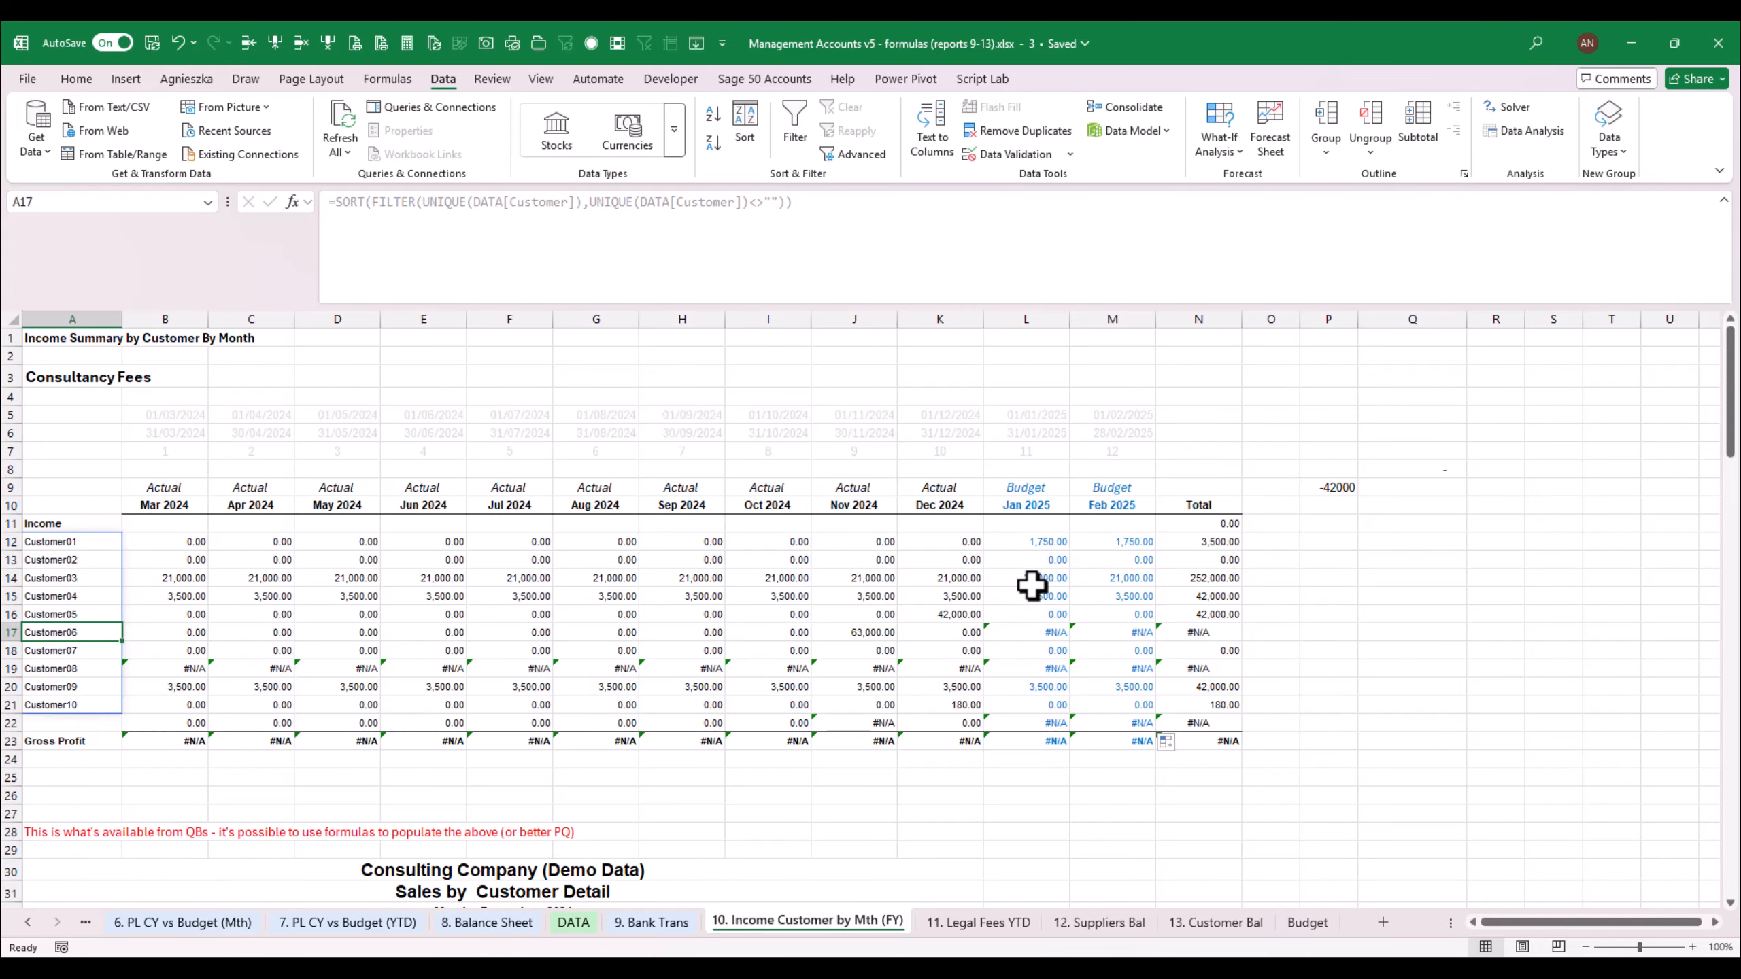
click(191, 542)
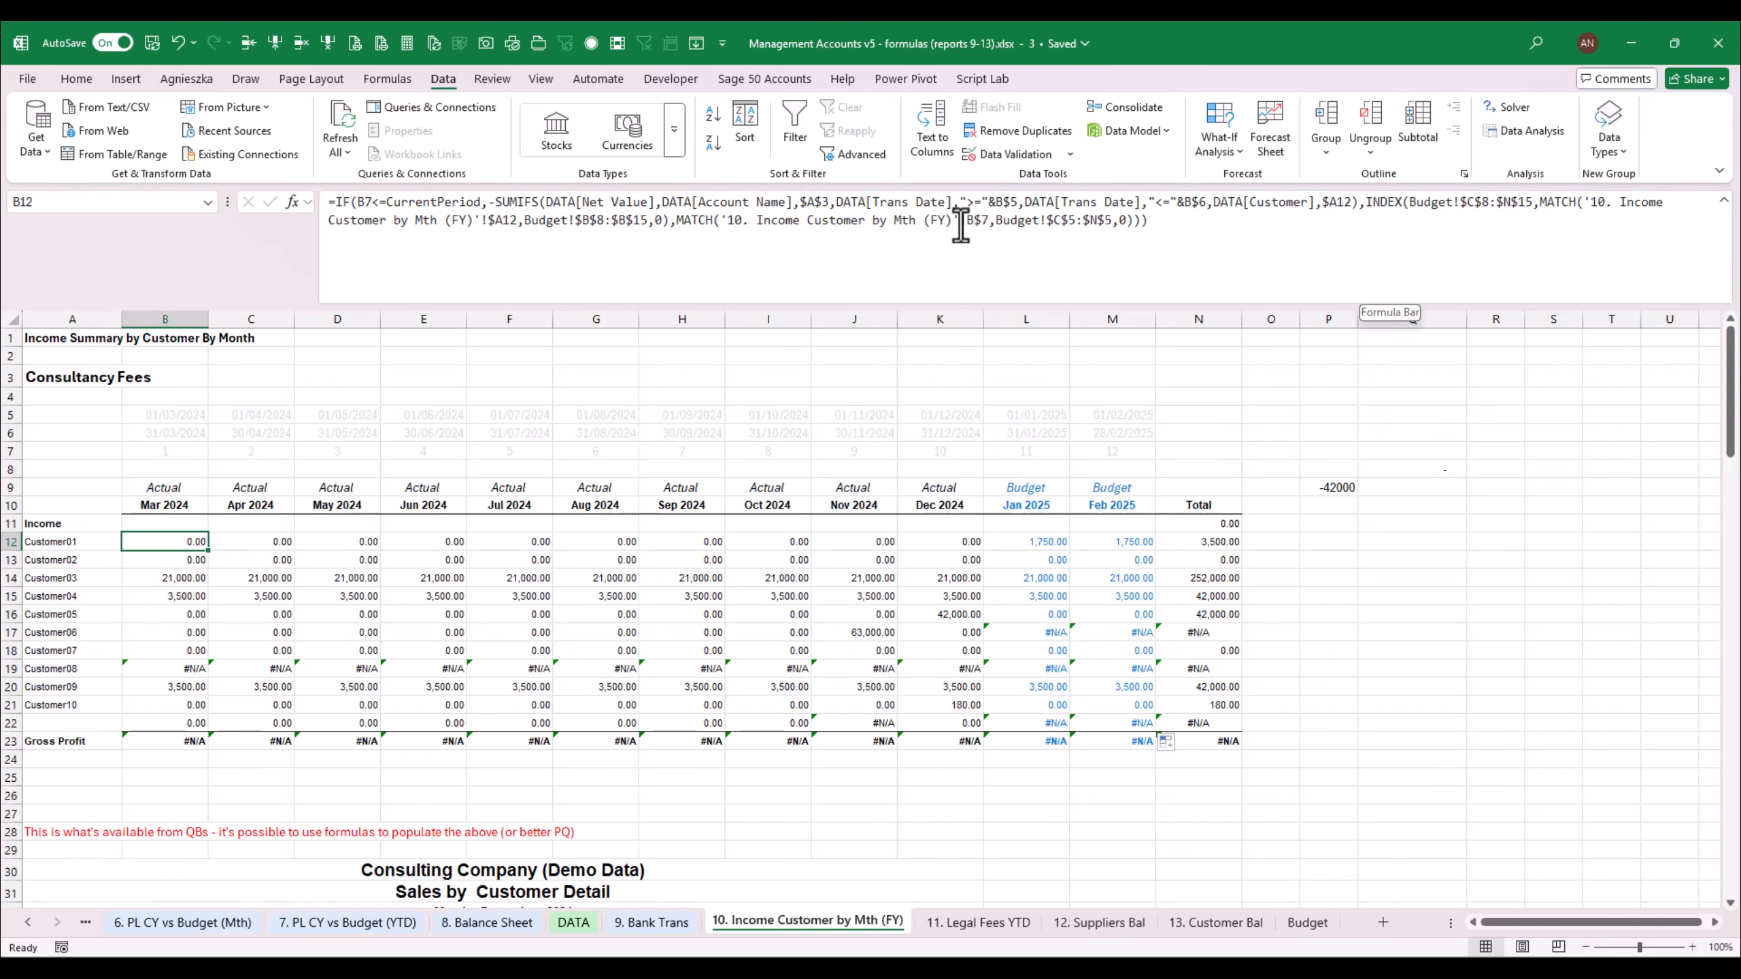
click(1369, 201)
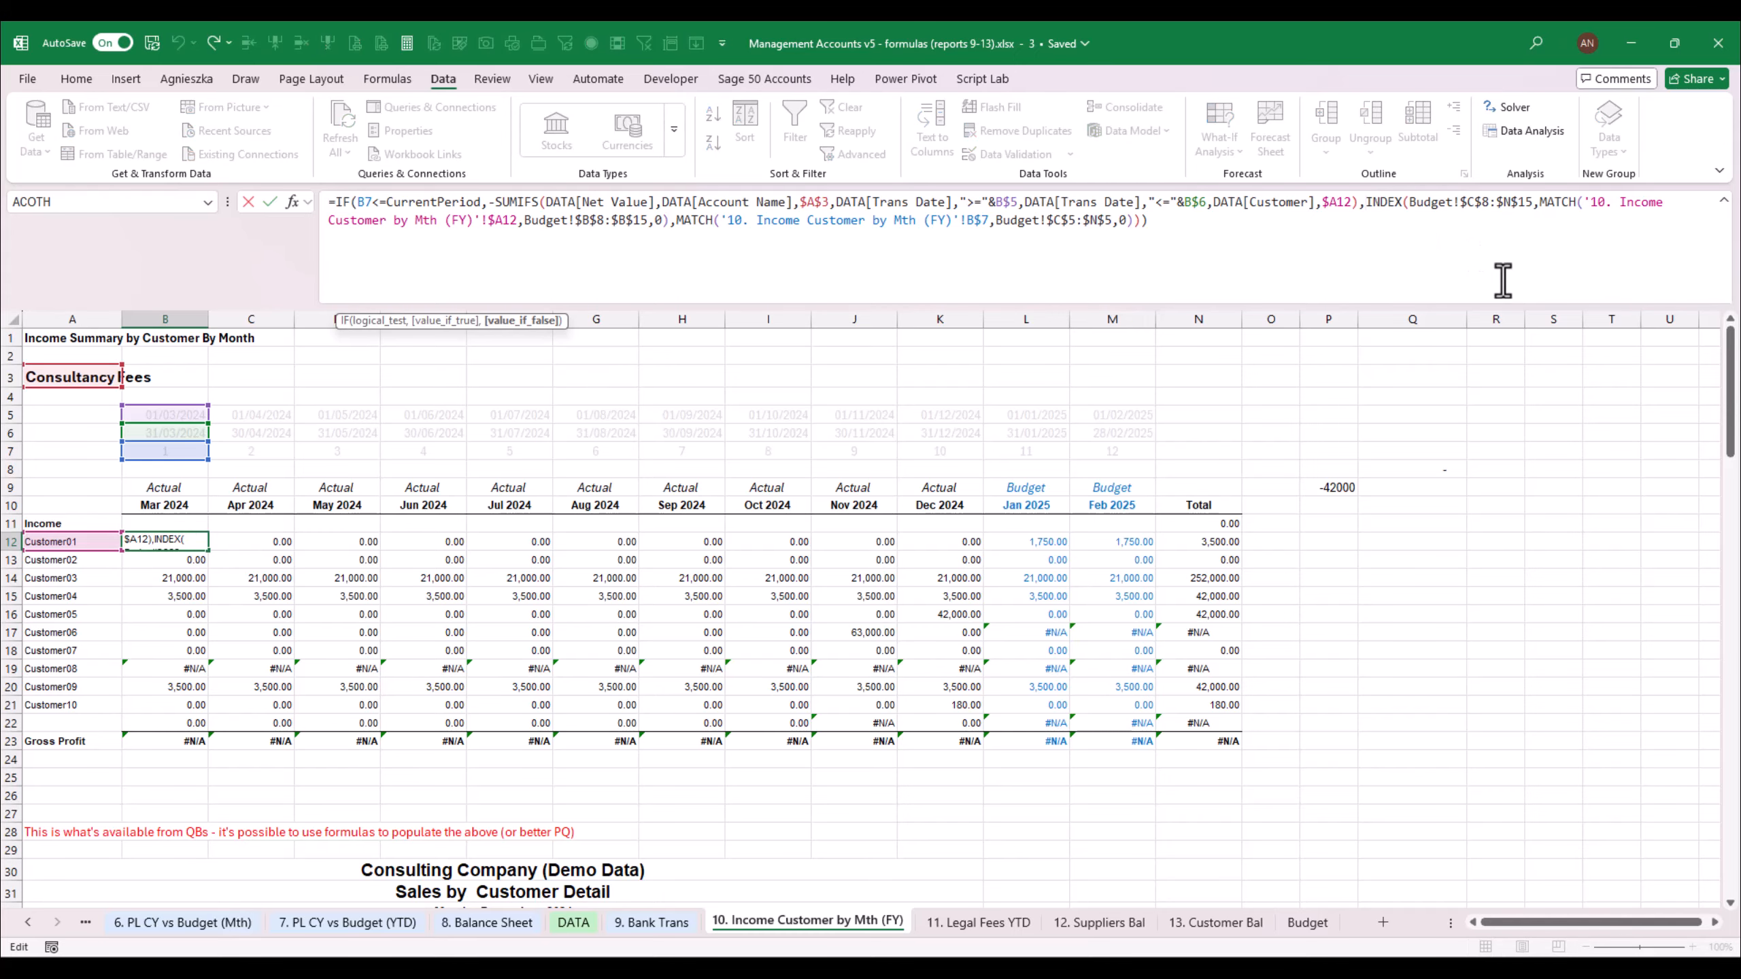
text(ifer)
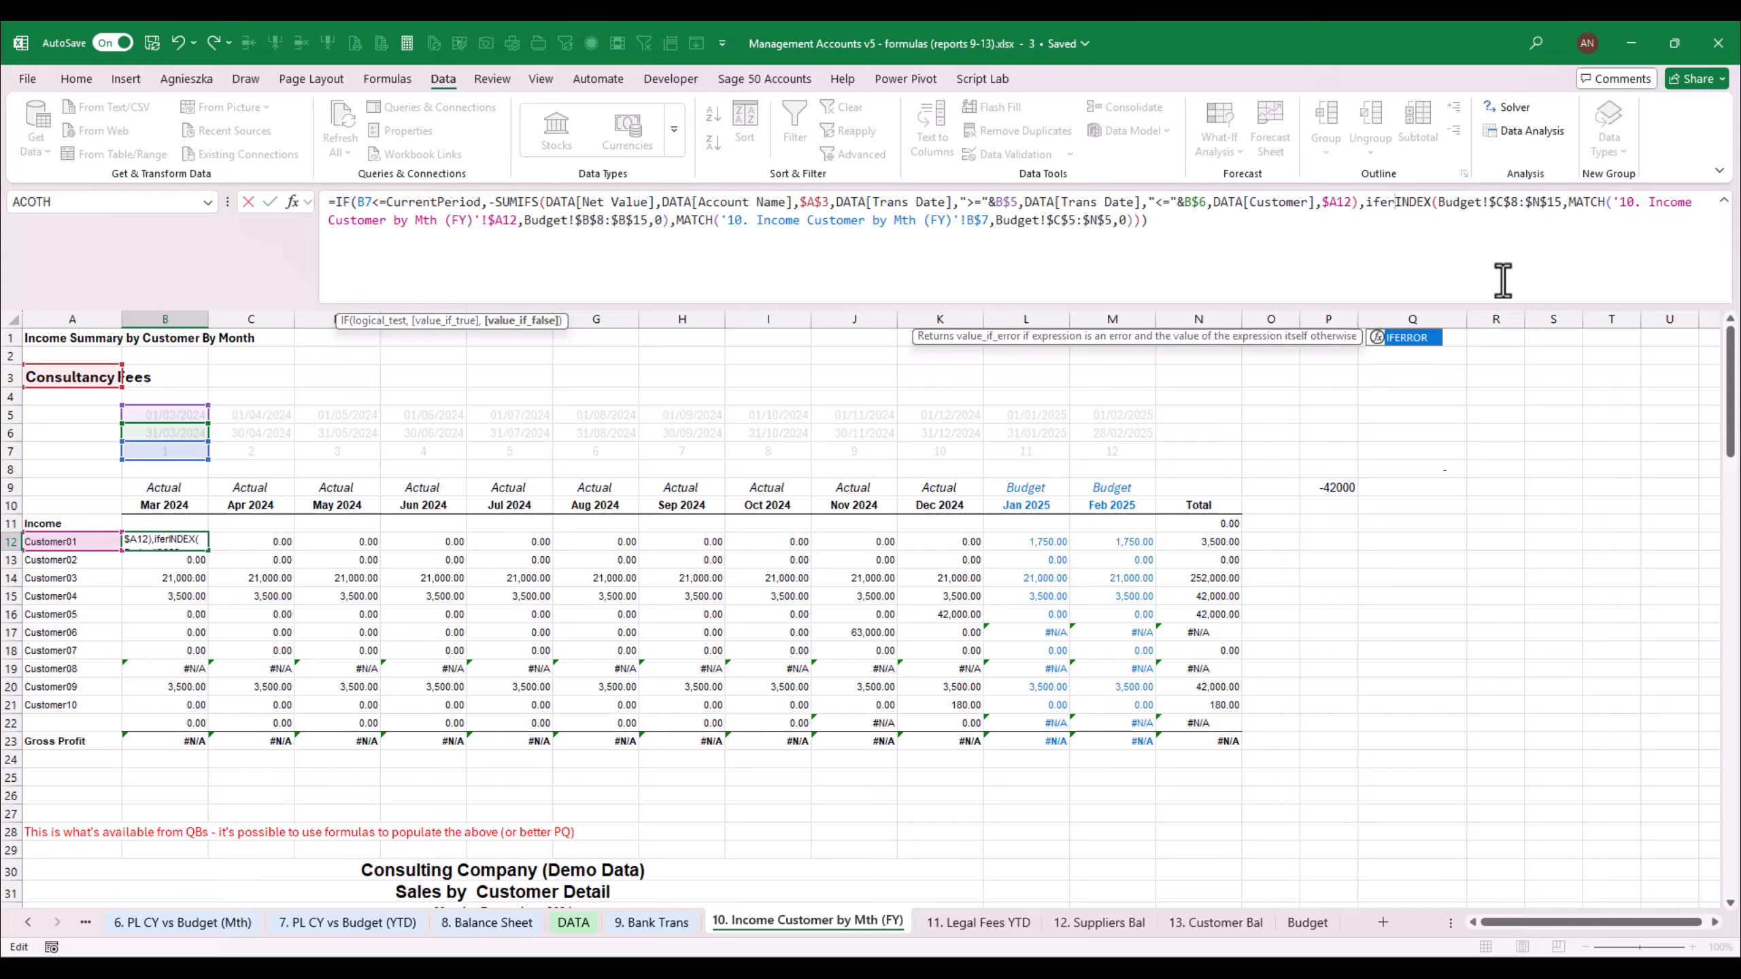
key(Tab)
key(End)
key(Left)
key(Left)
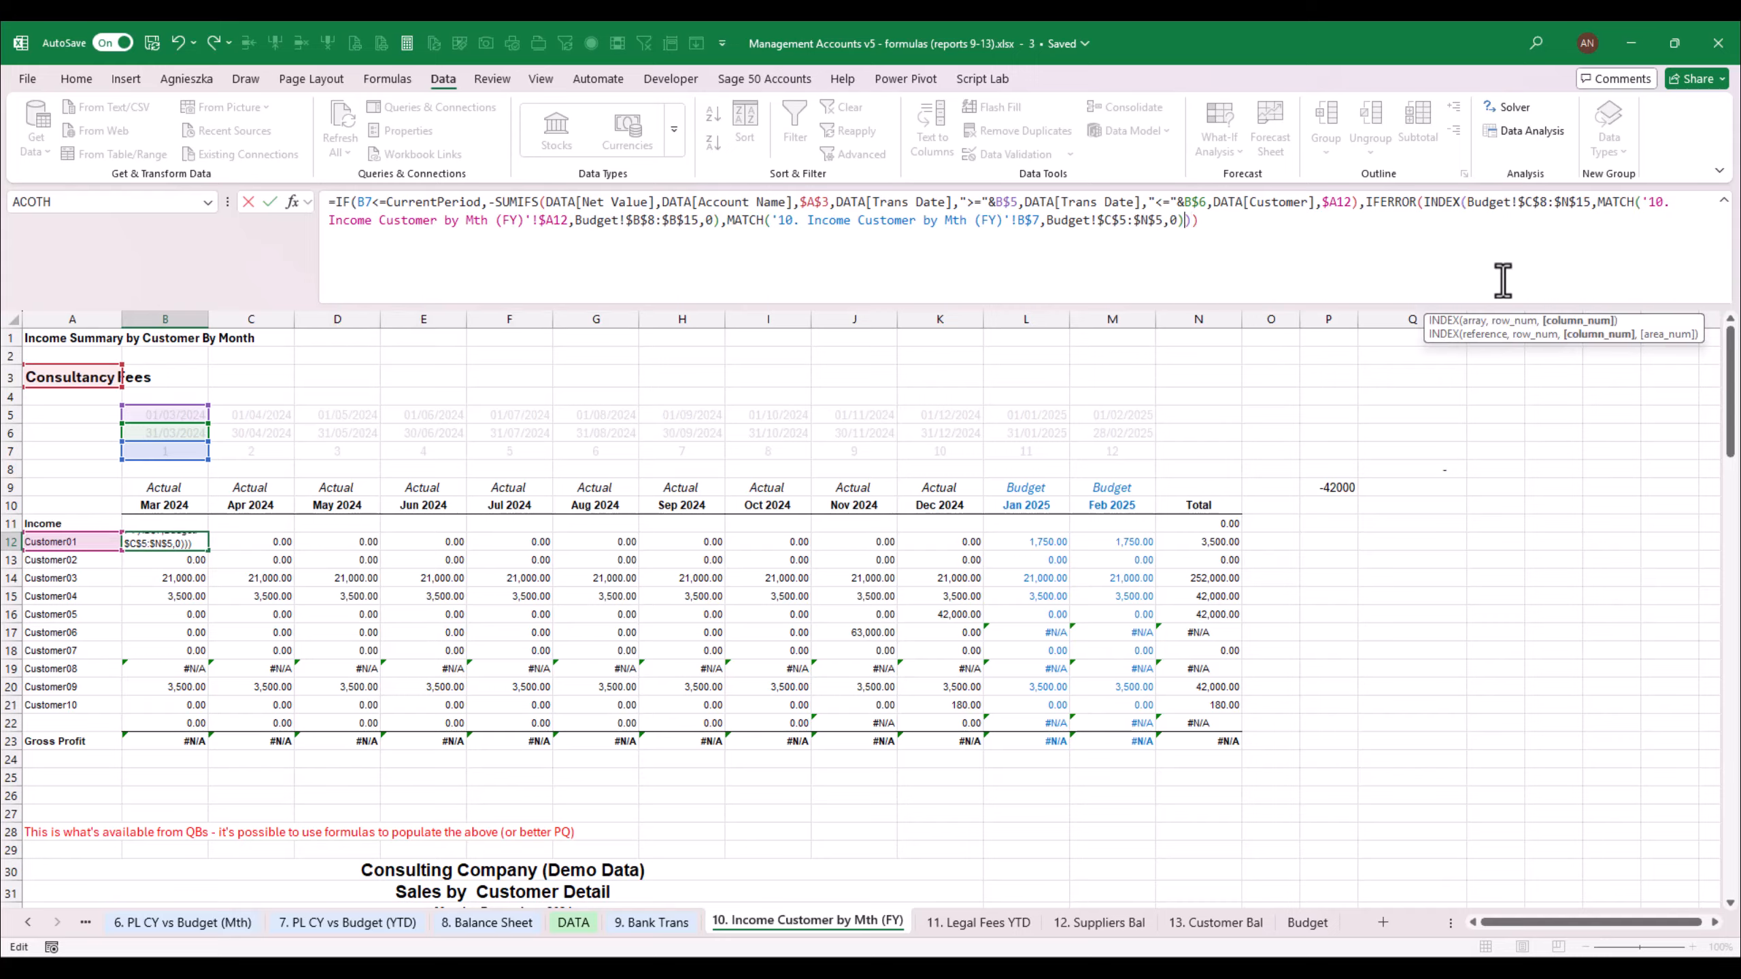
text(,0)
key(Return)
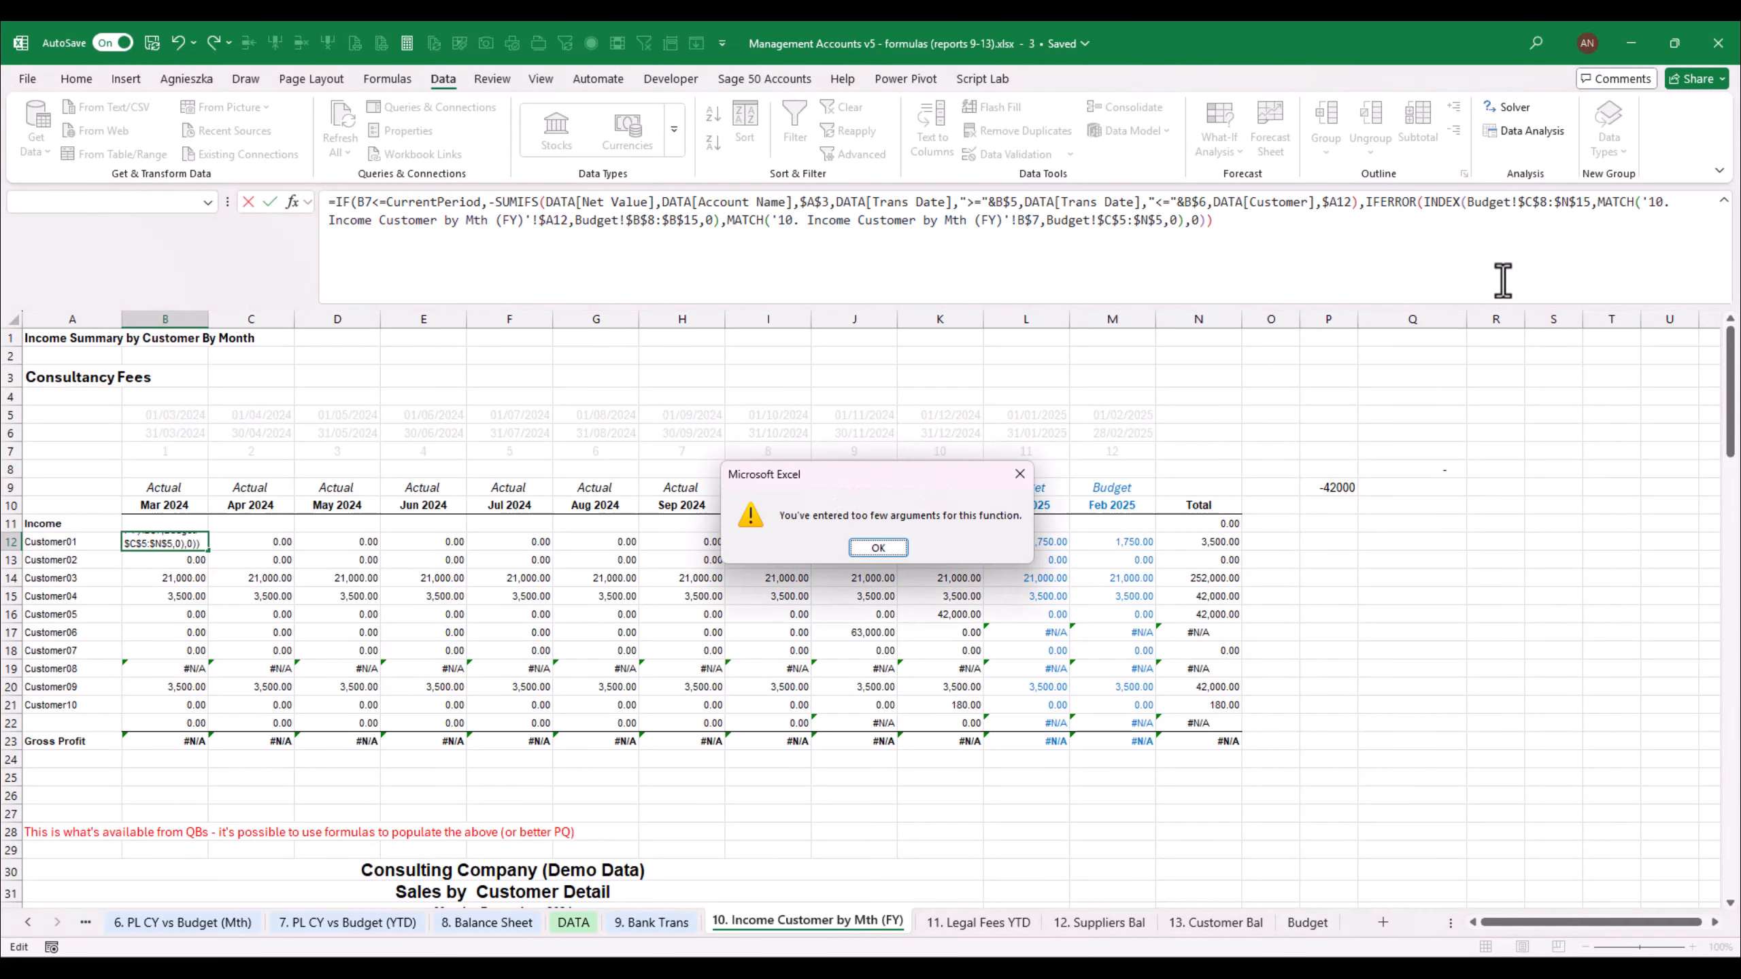
key(Return)
key(BackSpace)
key(BackSpace)
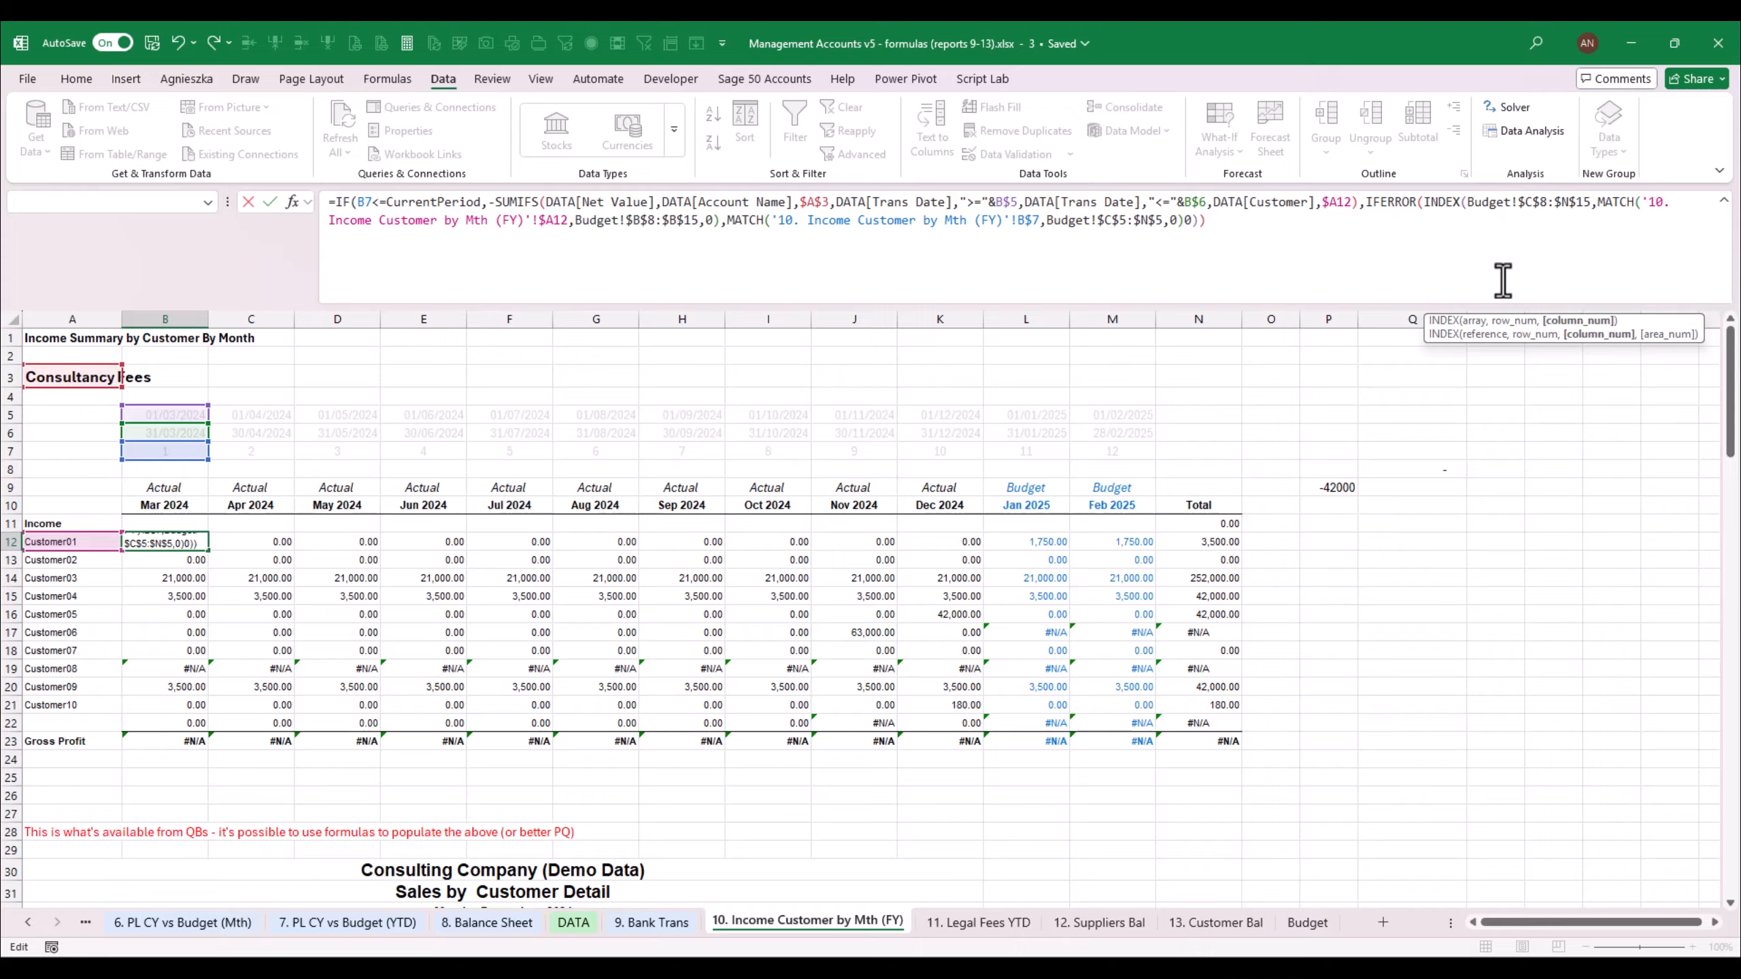
text(,)
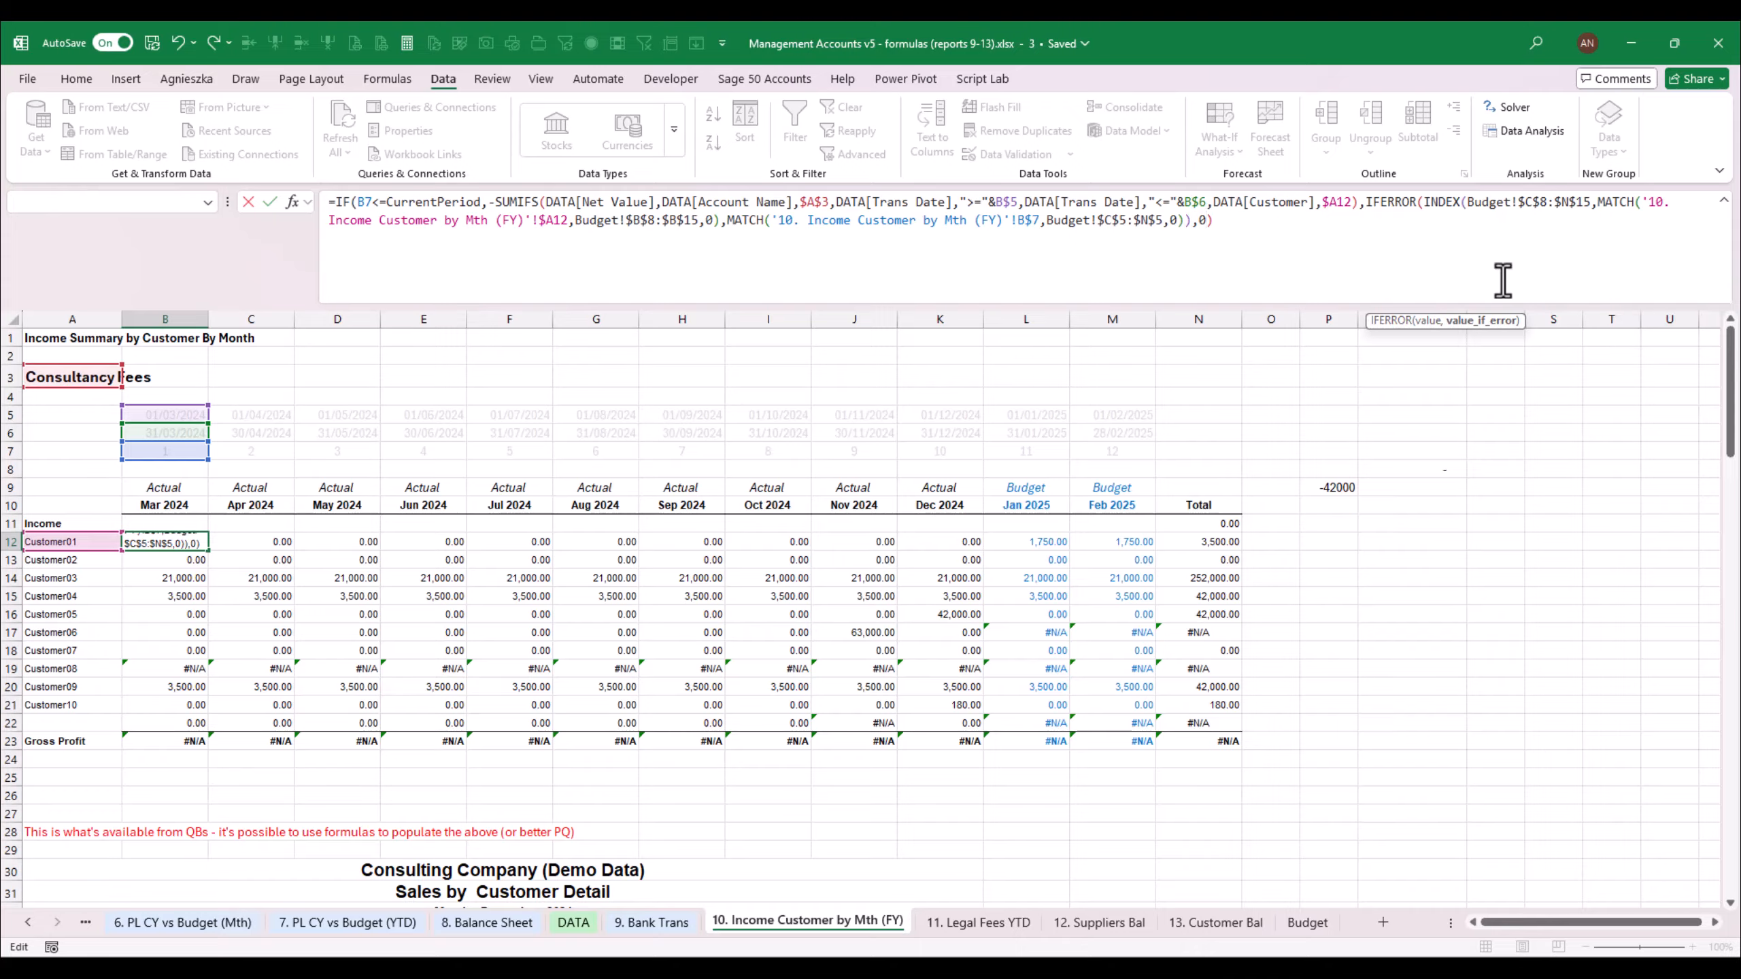
text(0)
key(Return)
key(Return)
key(Escape)
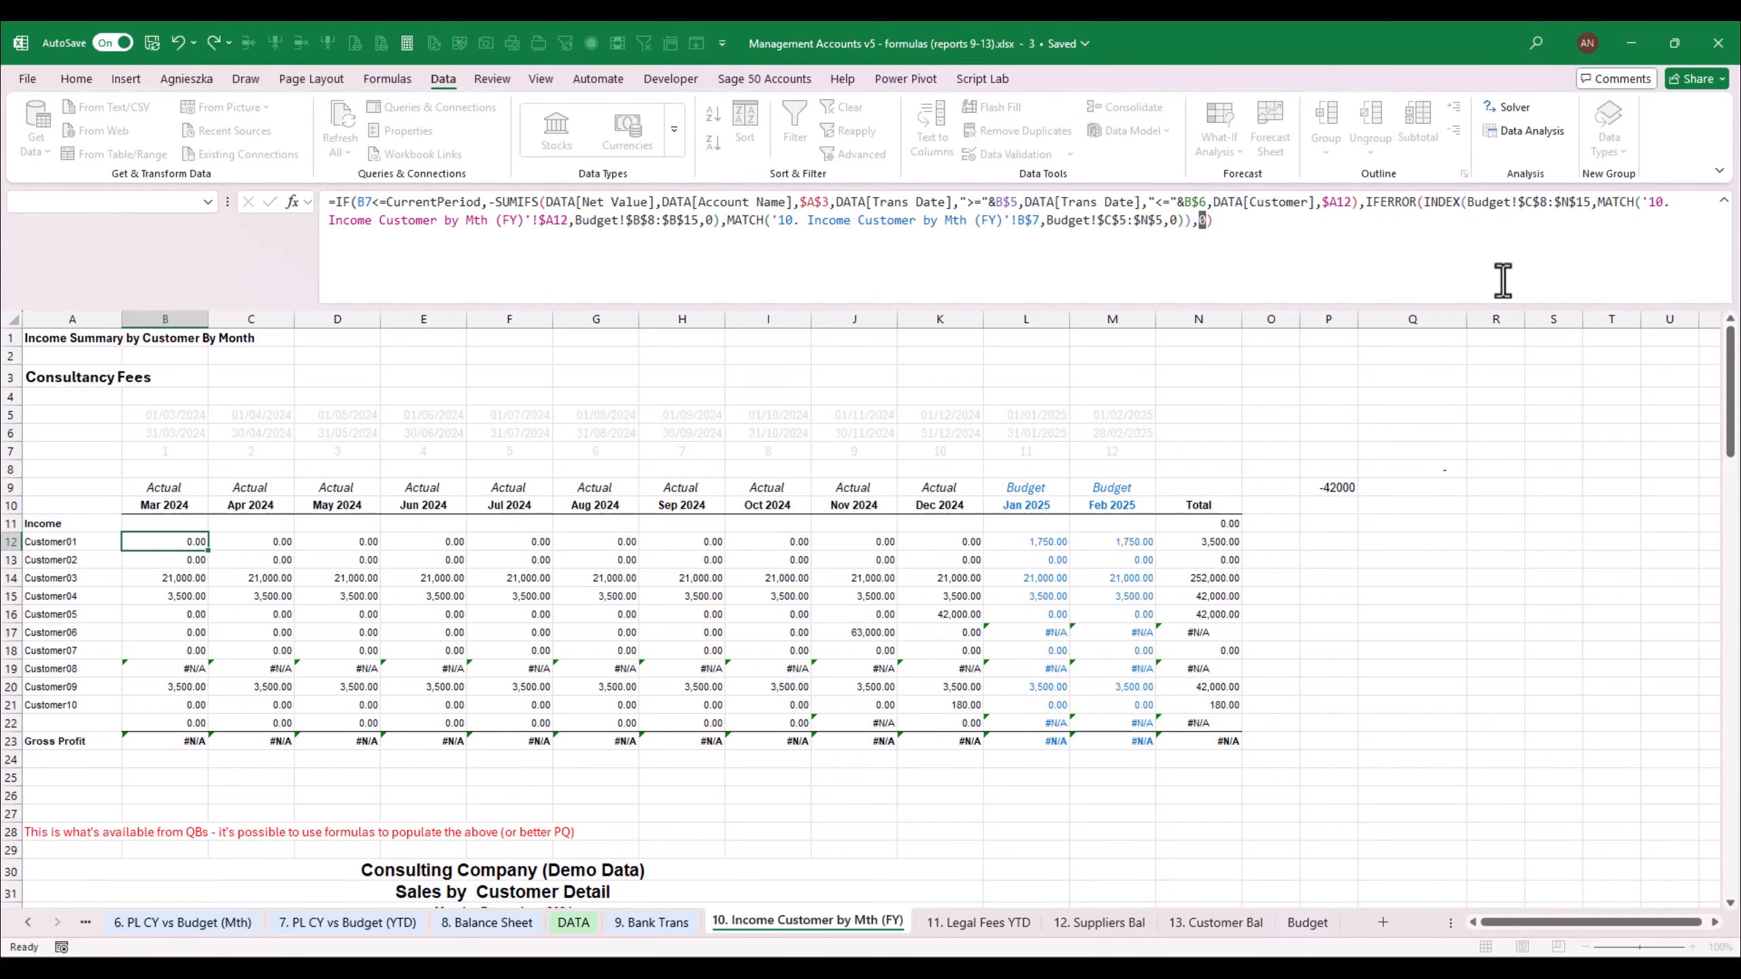
Wrap the INDEX/MATCH budget lookup in B12's formula in IFERROR, returning 0 when the customer has no match
click(1502, 281)
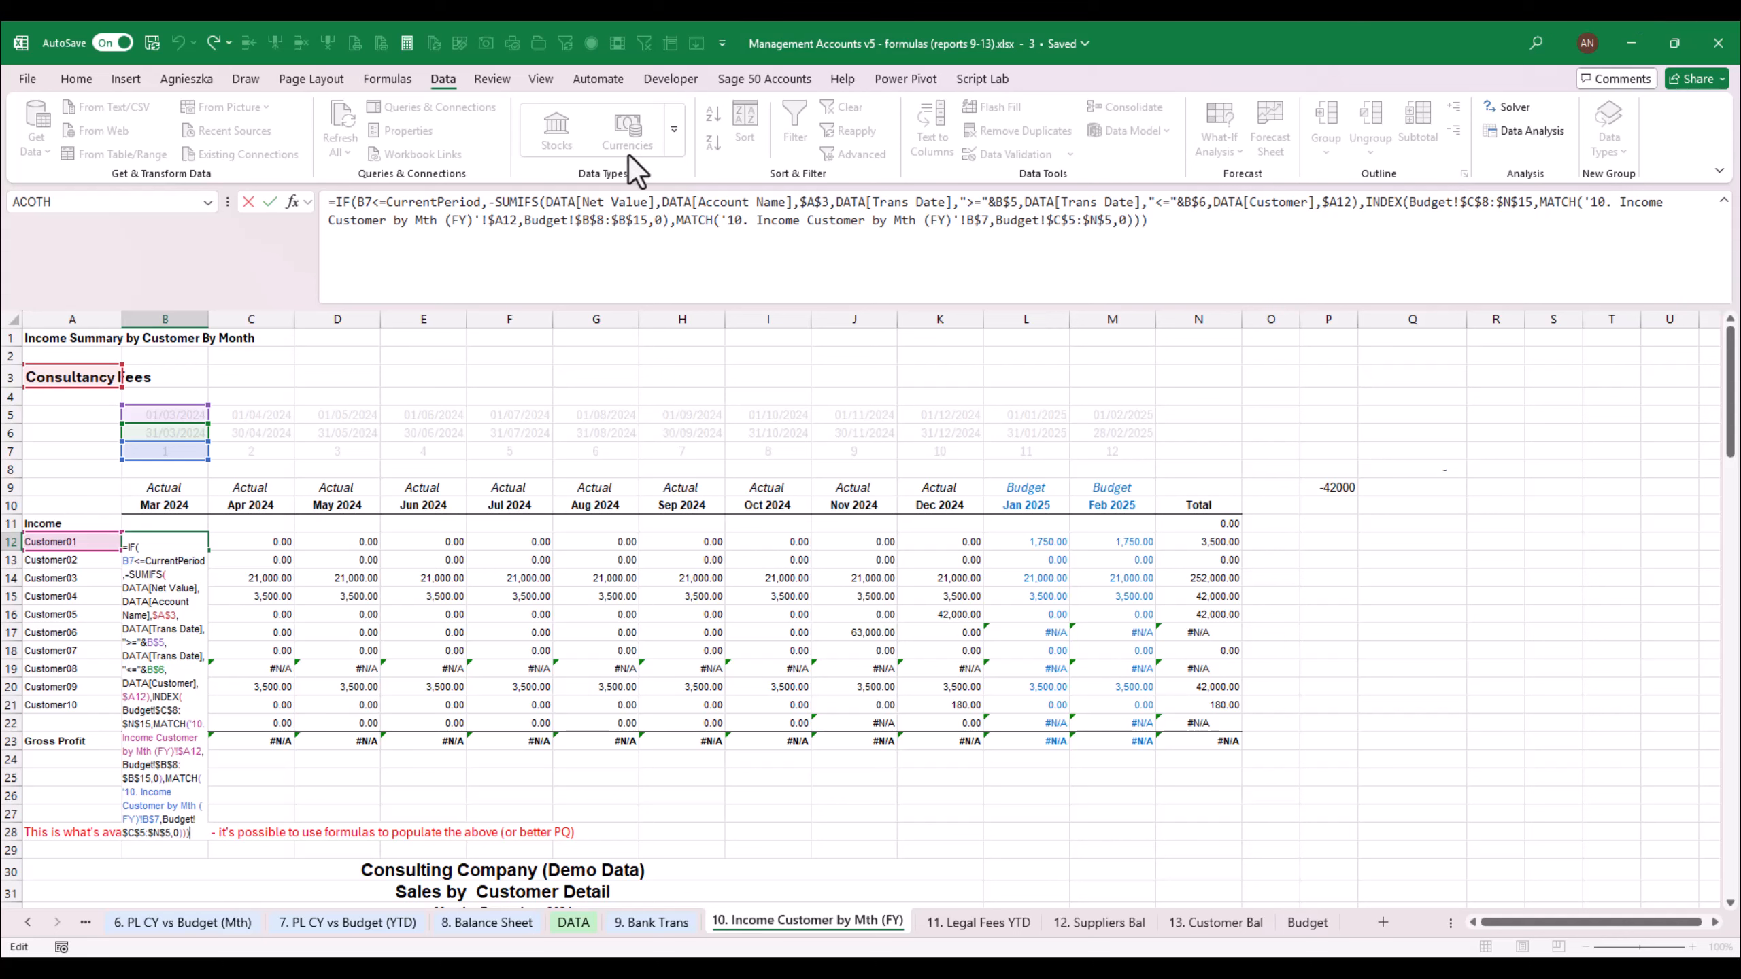
click(1366, 206)
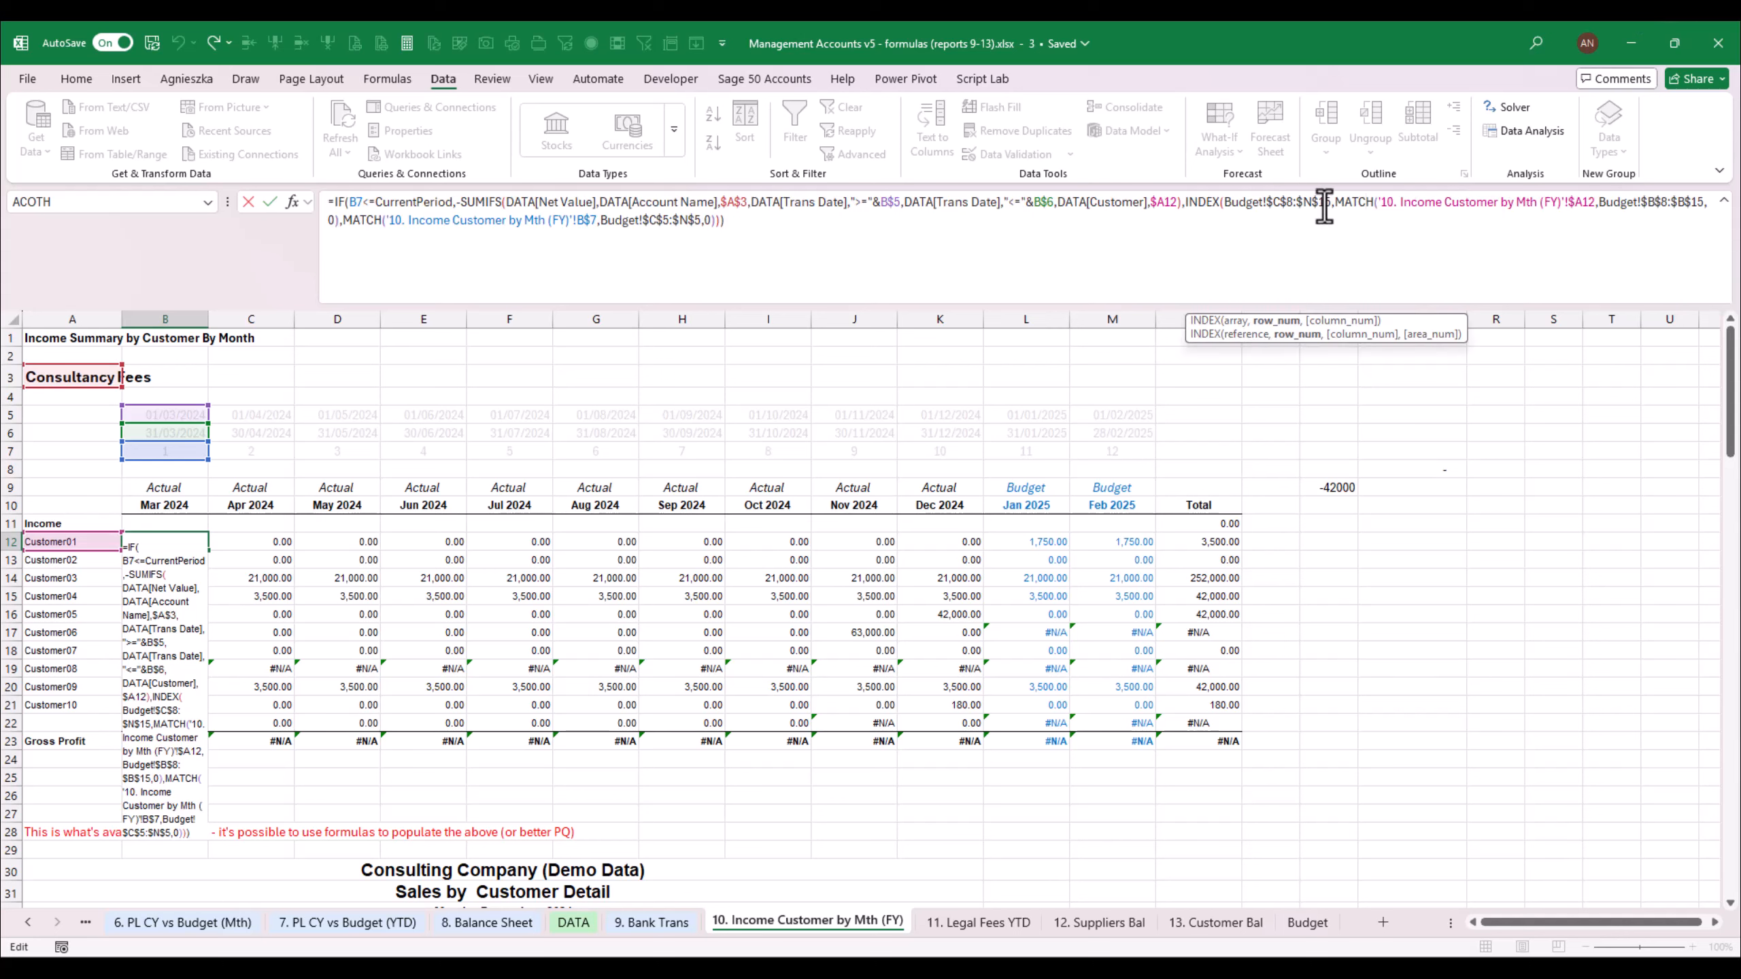
click(1192, 202)
text(ifer)
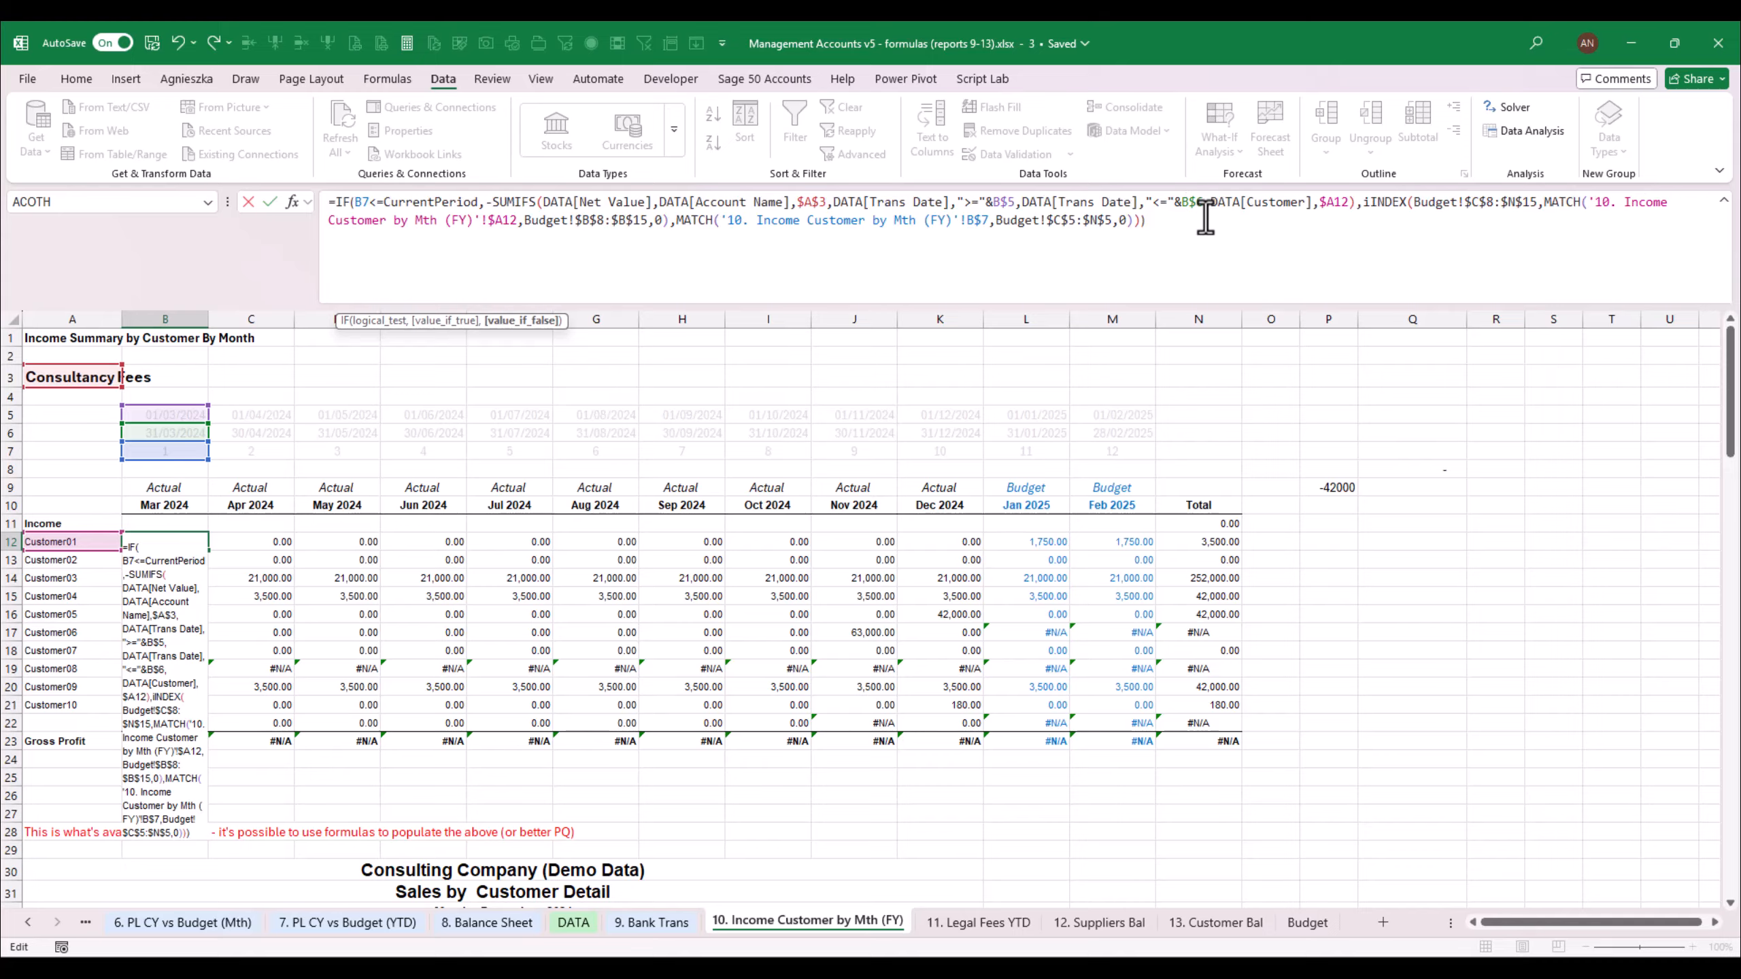
key(Tab)
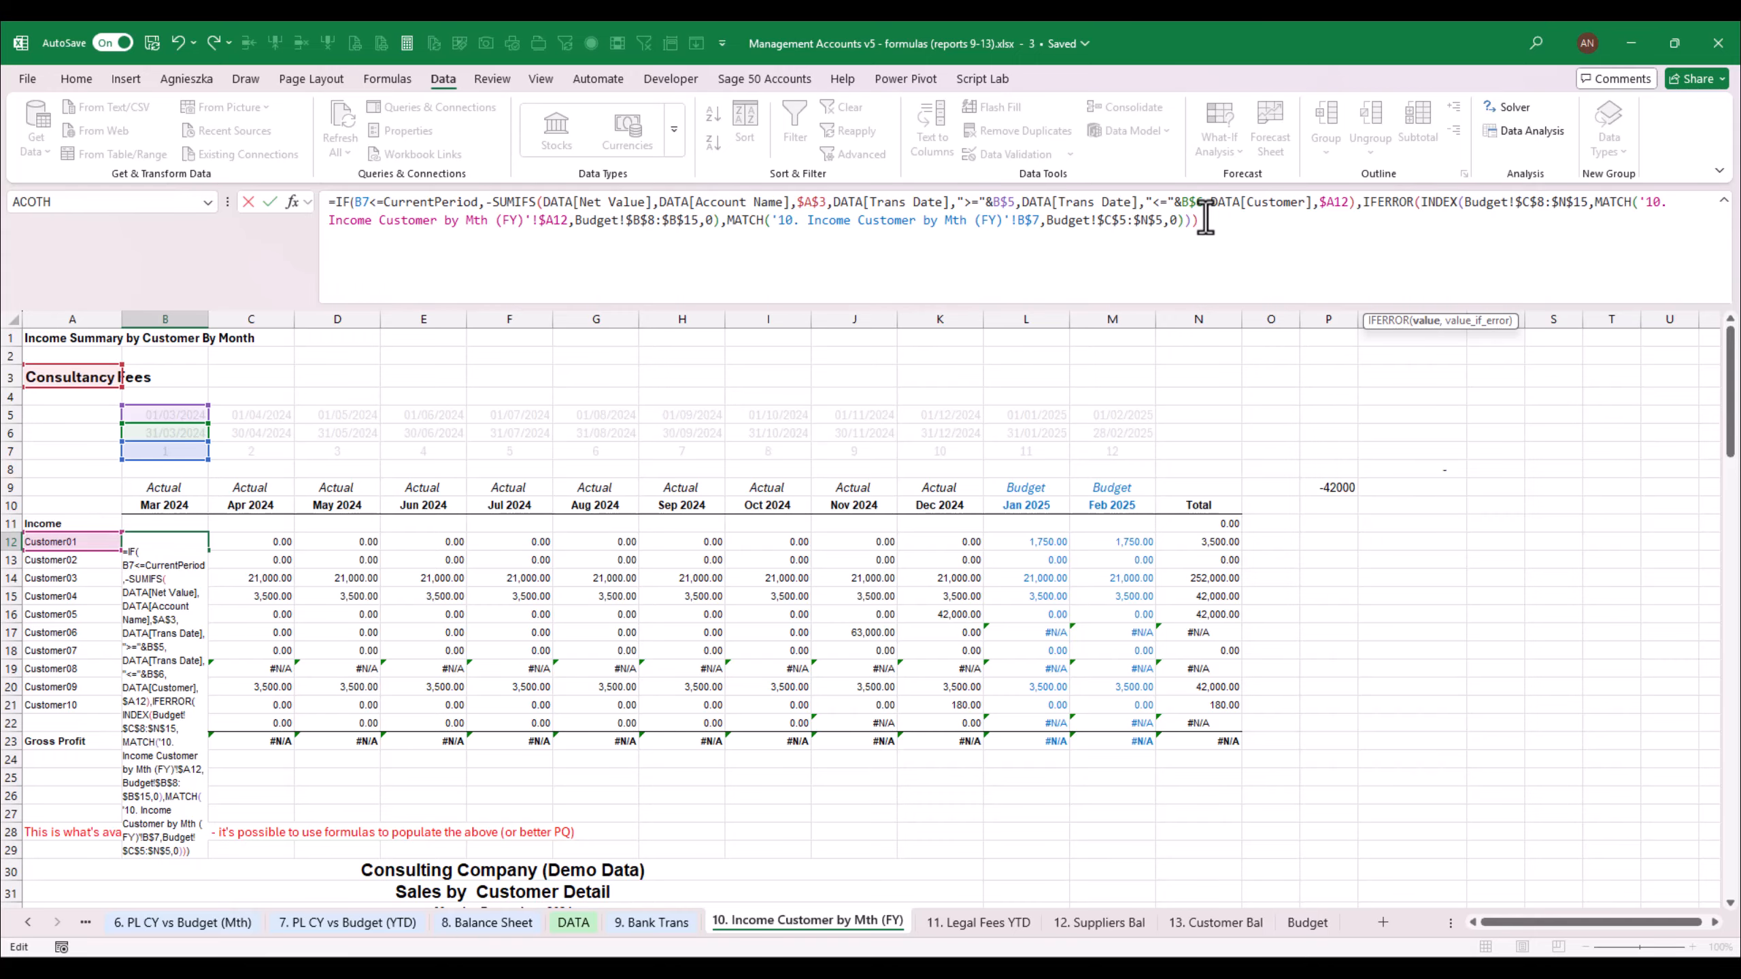
click(1206, 219)
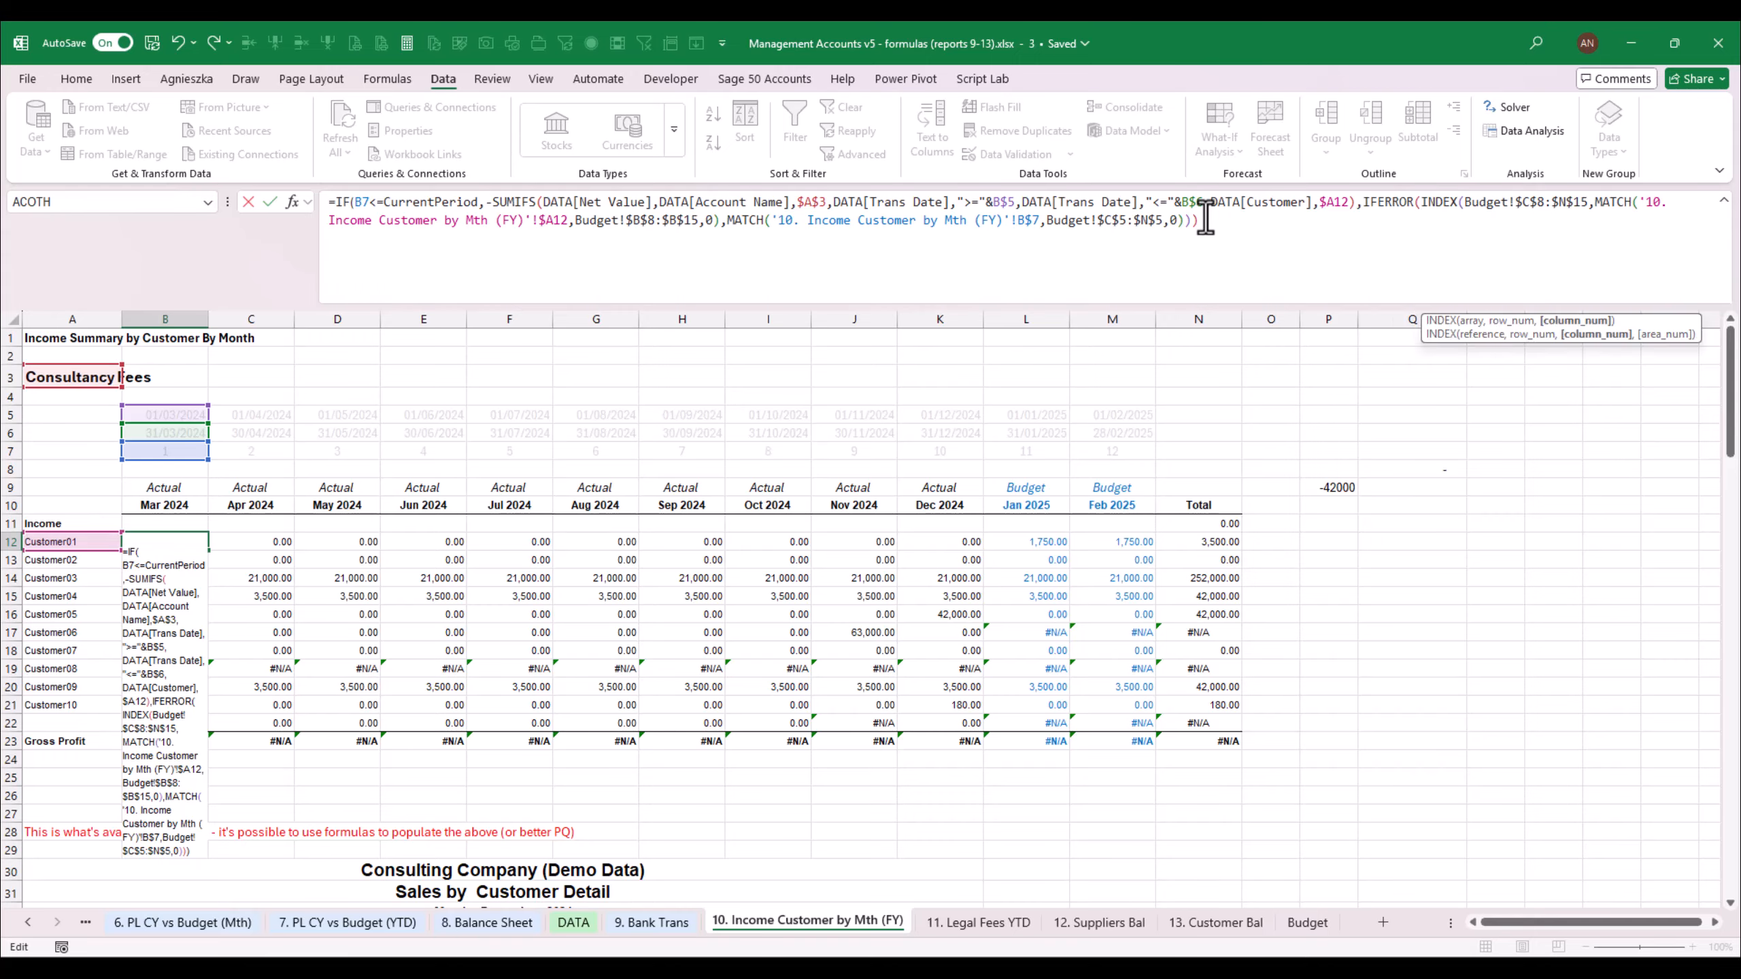
key(Left)
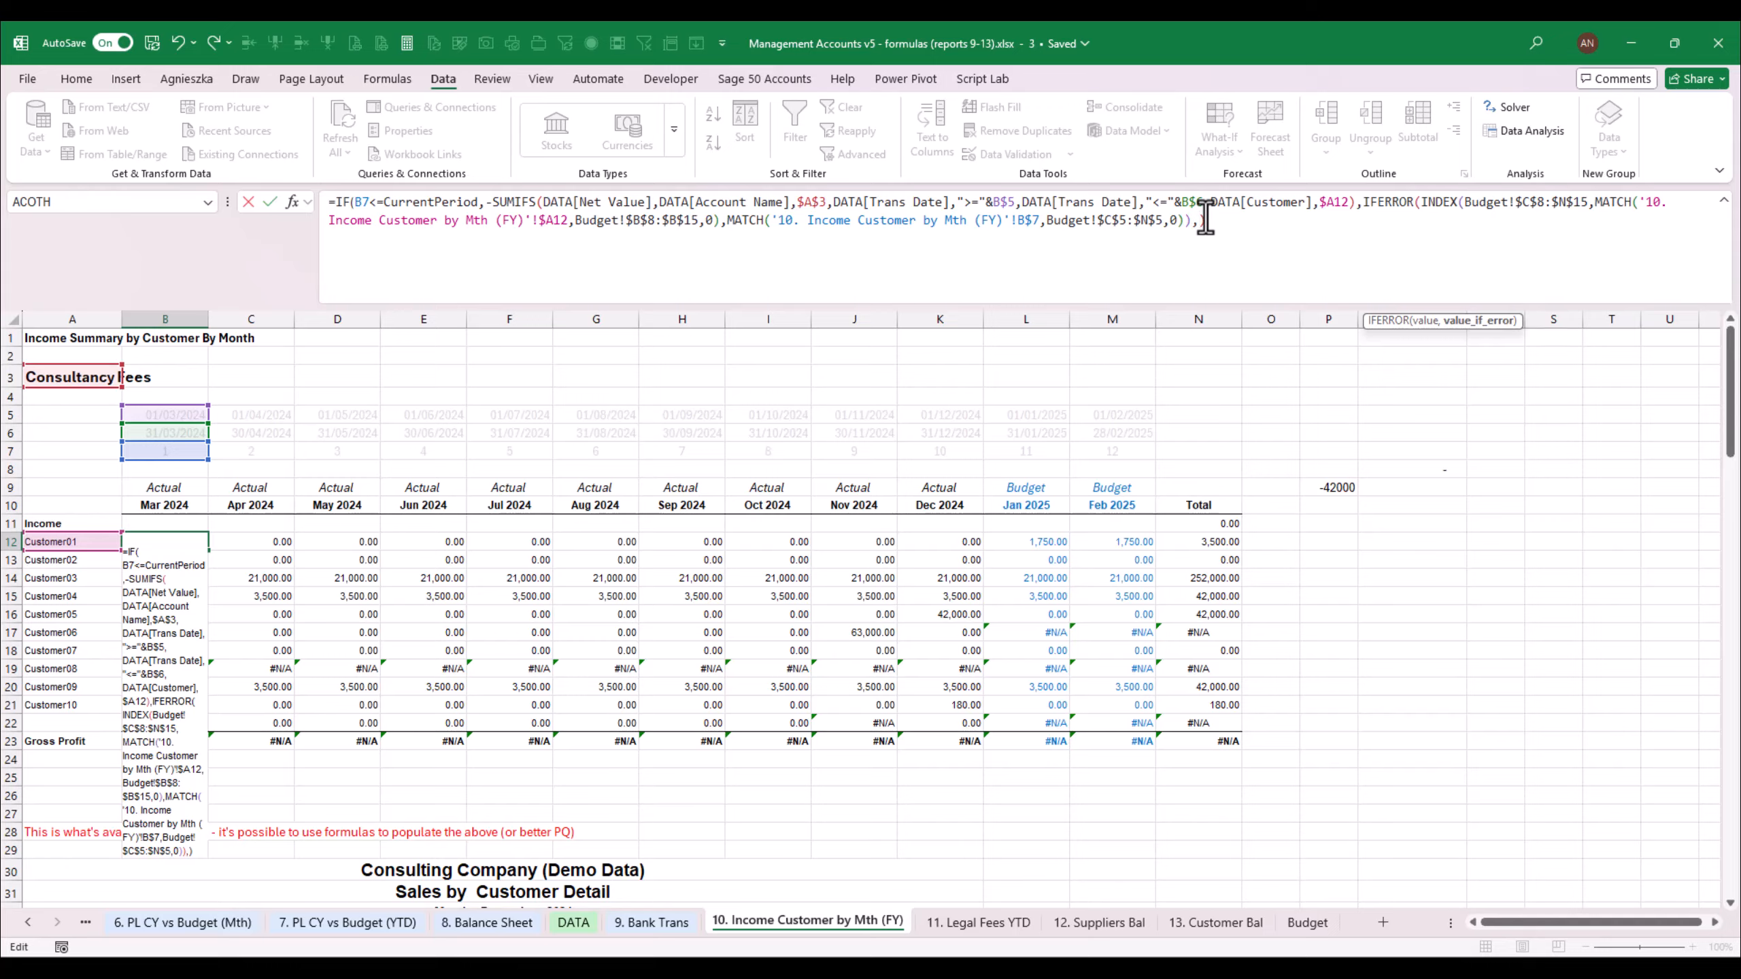
key(Return)
key(Return)
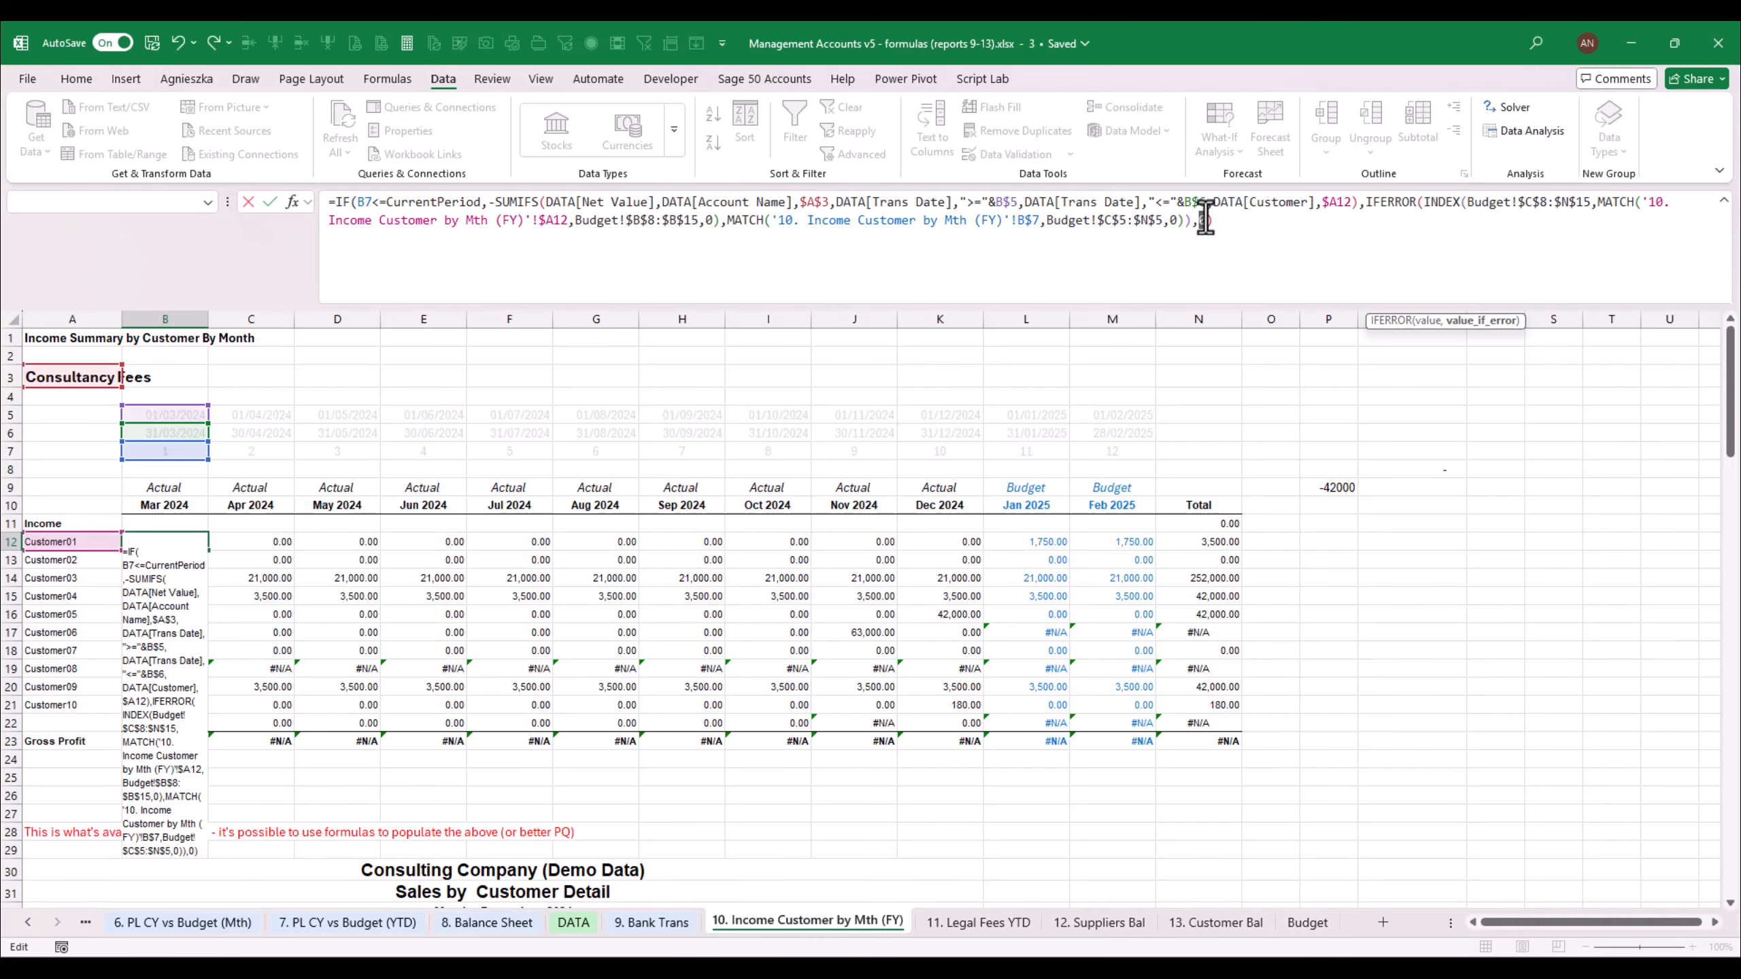
key(Escape)
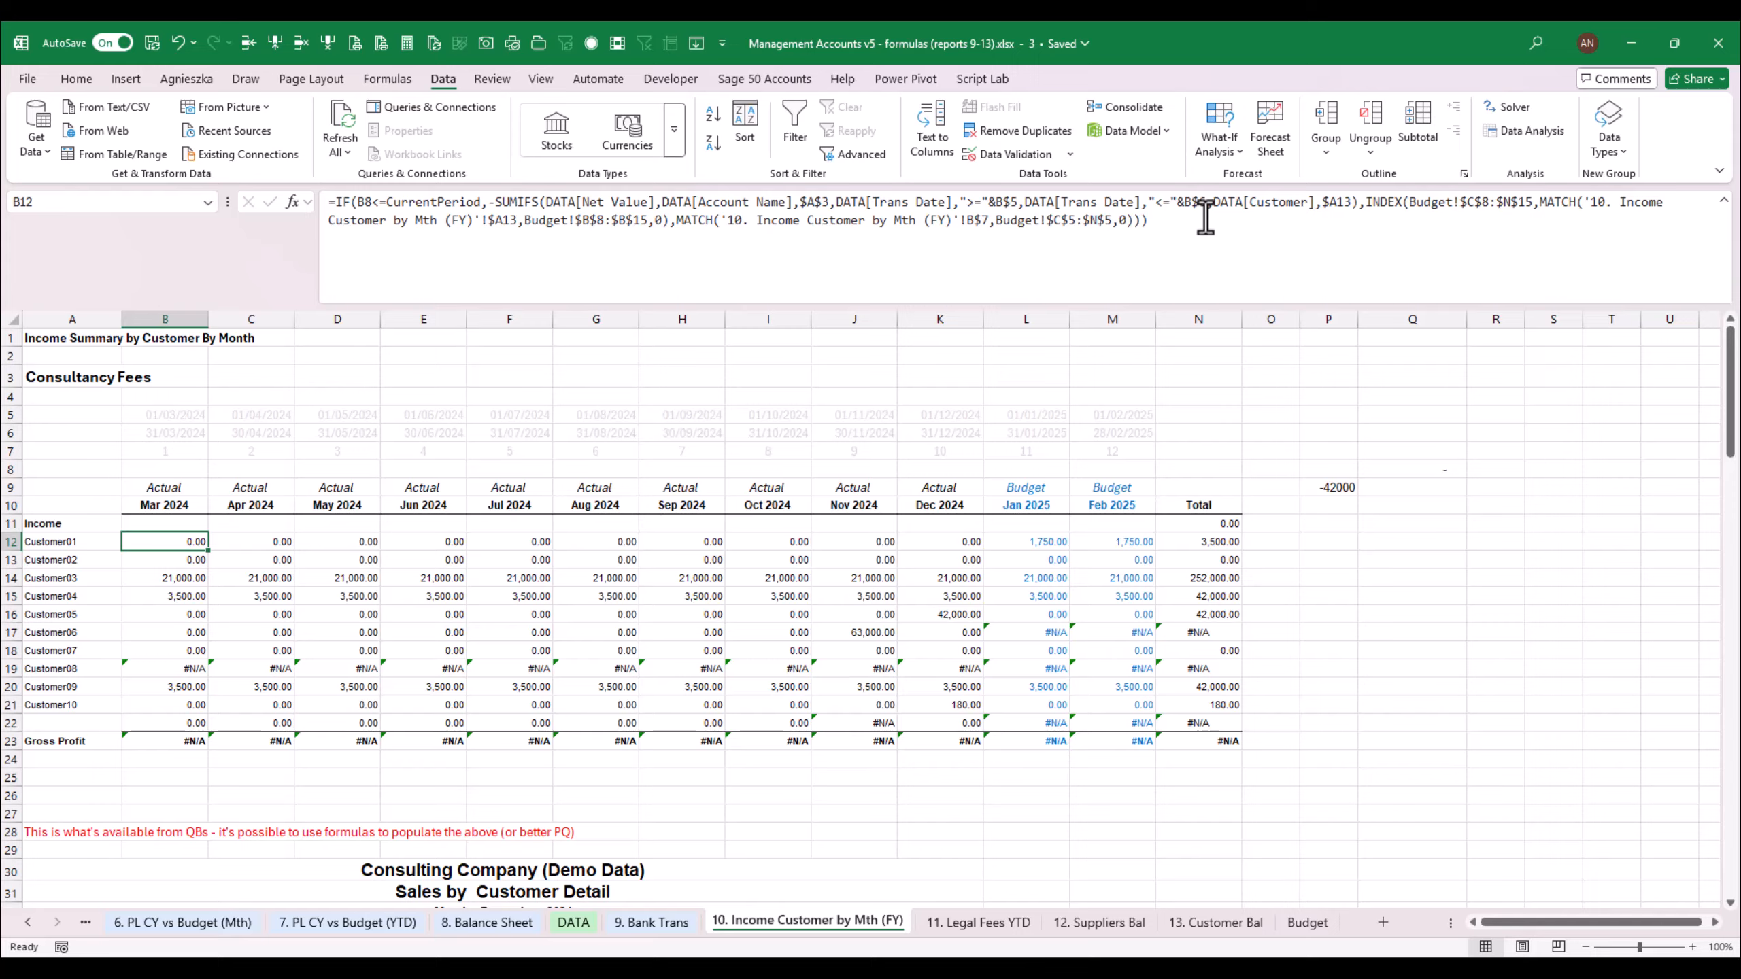
Copy the IFERROR version of the March 2024 formula from B12 down to B13:B21
key(Down)
key(Down)
key(Up)
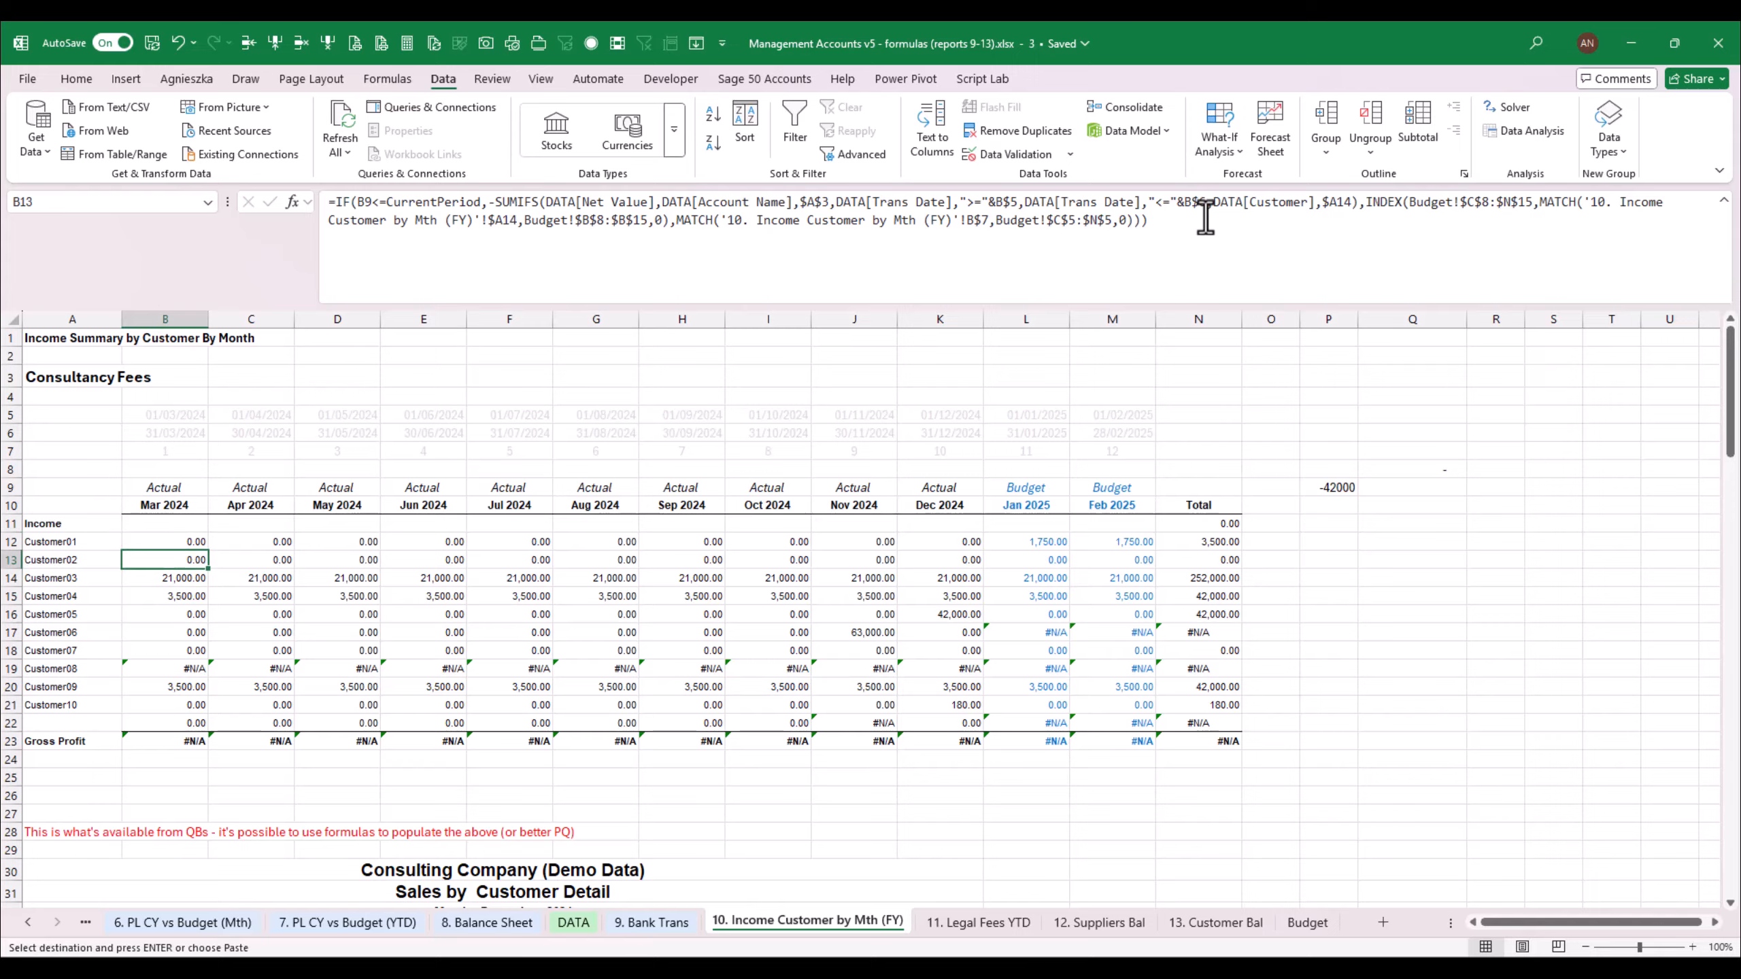
key(Up)
key(ctrl+c)
key(Down)
key(shift+Down)
key(shift+Down)
key(shift+Down)
key(shift+Down)
key(shift+Down)
key(shift+Down)
key(shift+Down)
key(shift+Down)
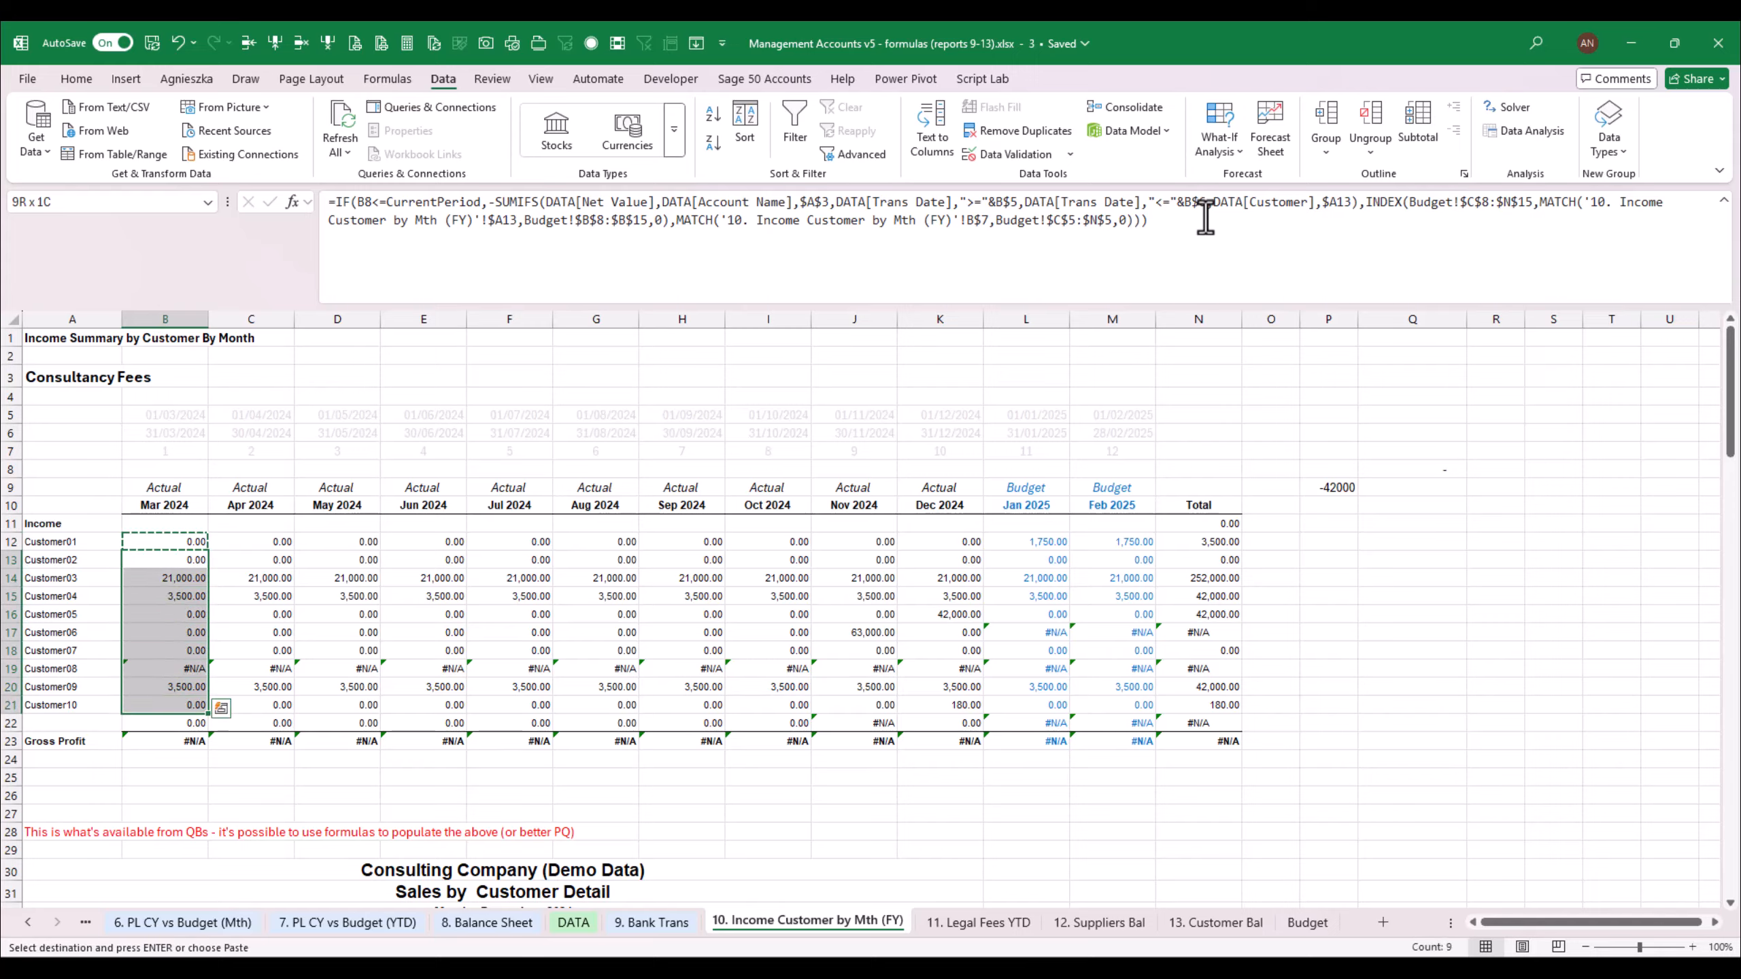
key(Return)
key(Down)
key(Down)
key(Down)
key(Down)
key(Down)
key(Down)
key(Down)
key(ctrl+c)
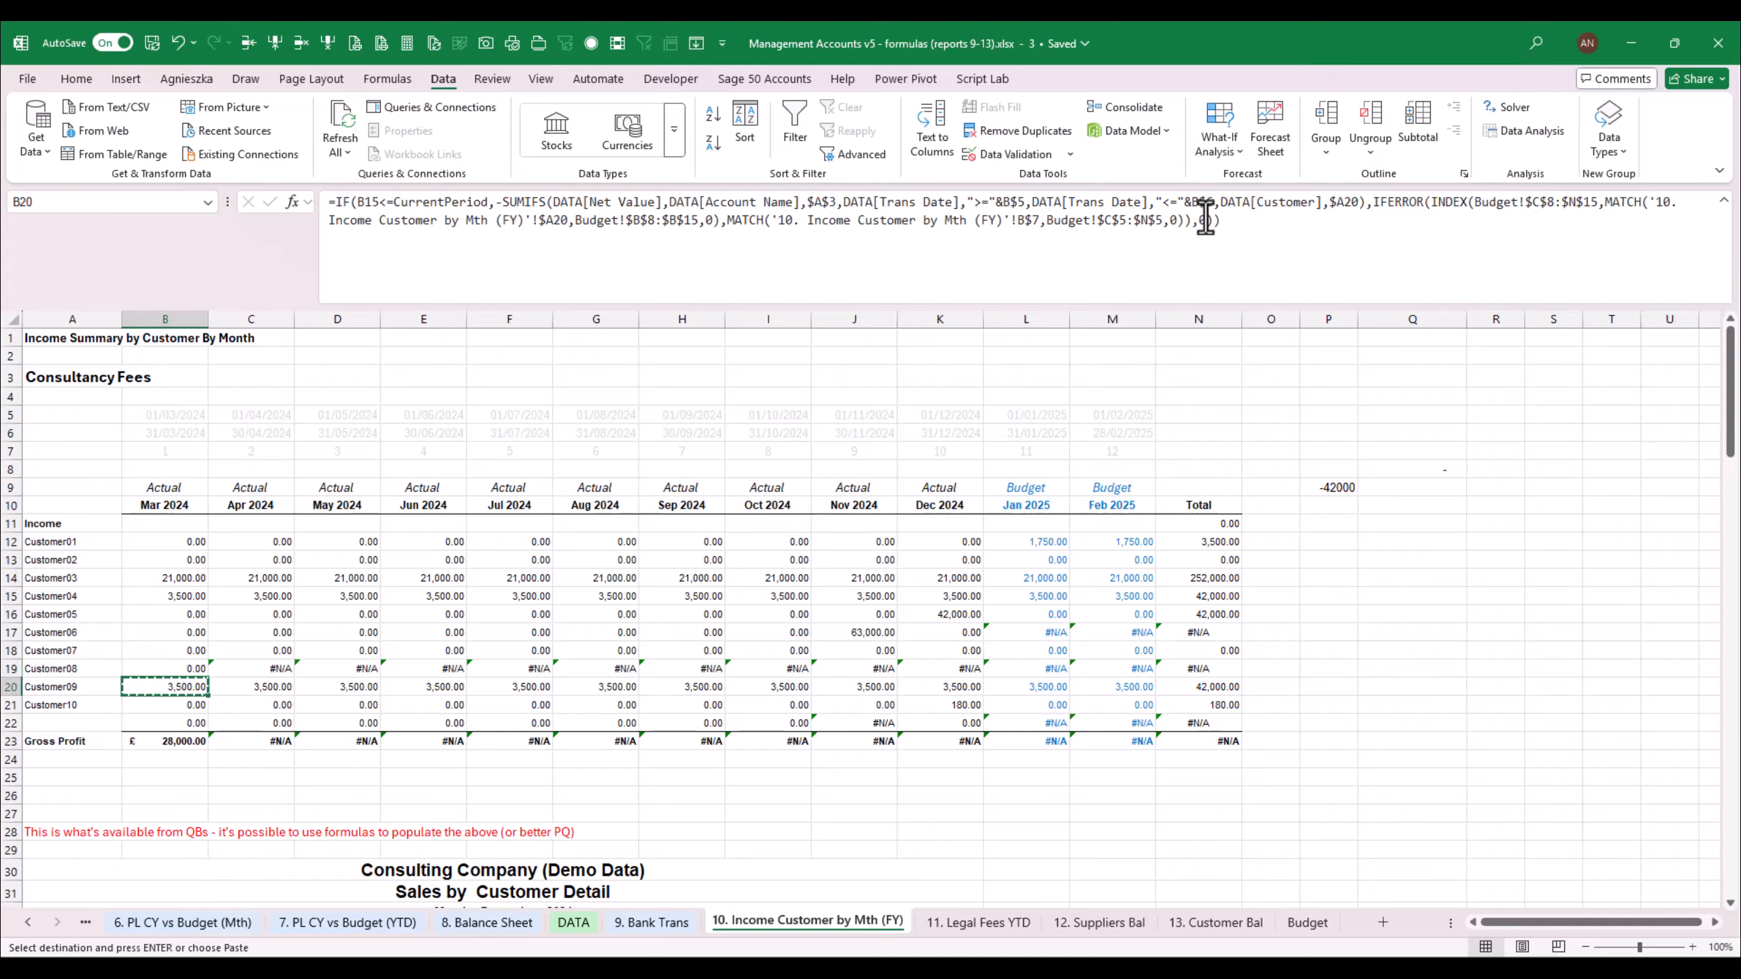
key(Down)
key(shift+Down)
key(ctrl+v)
key(ctrl+z)
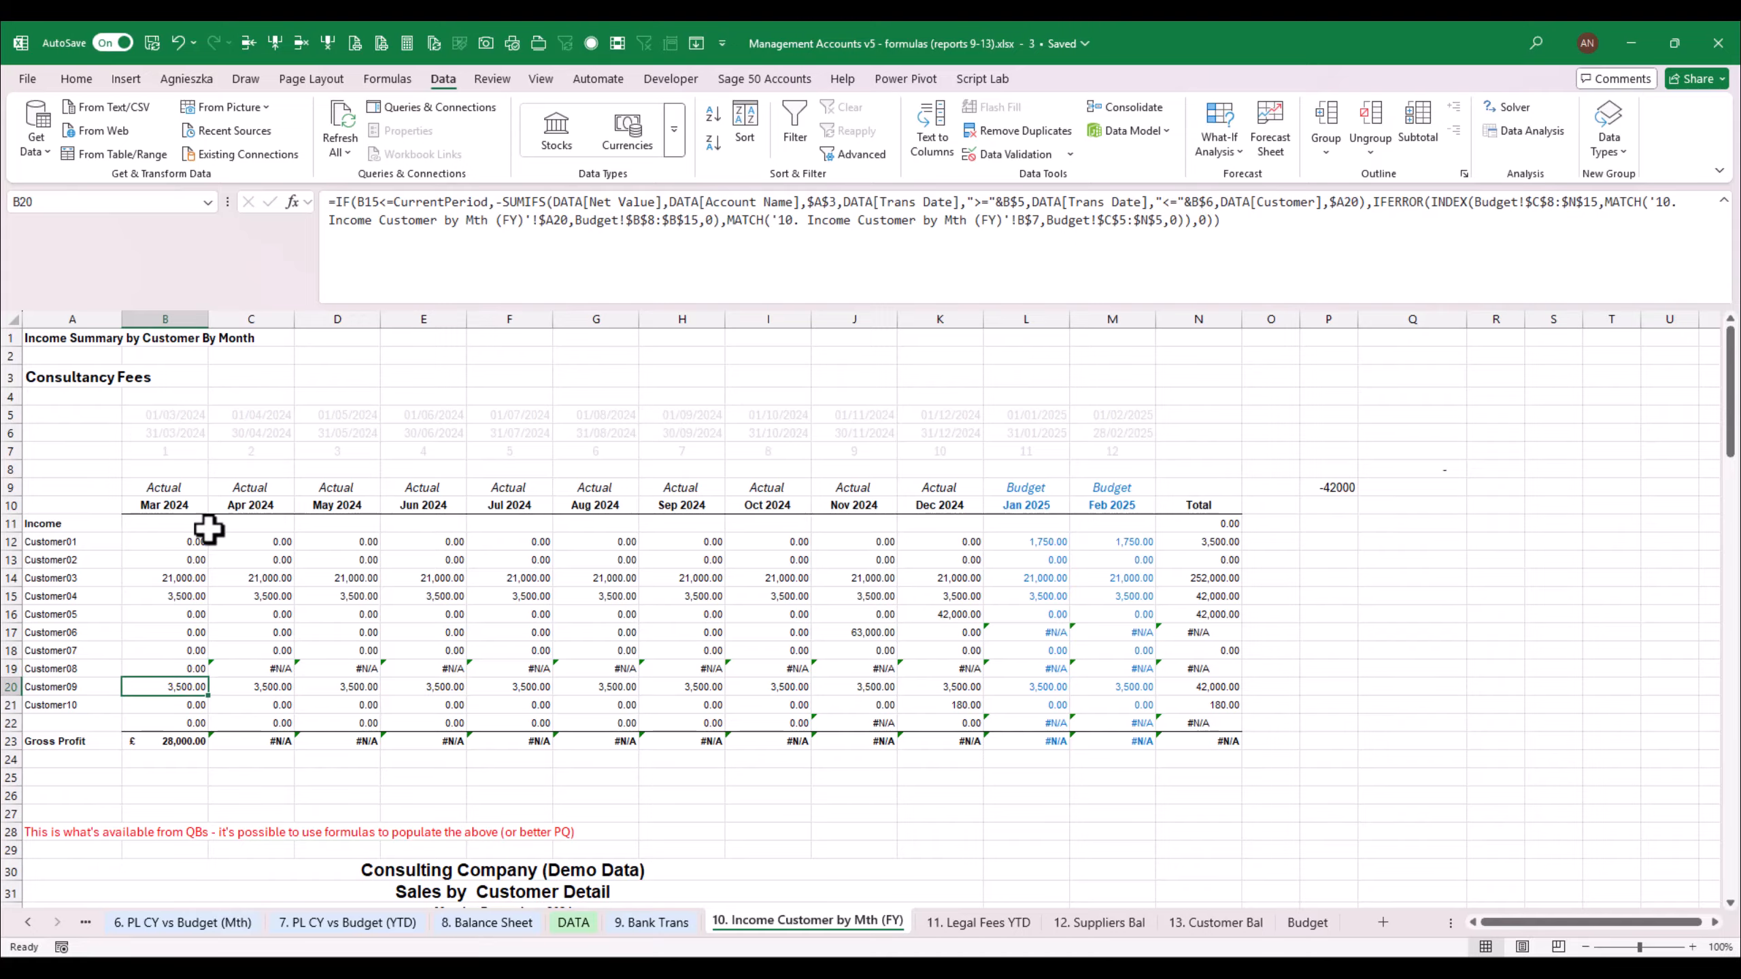
Copy the March 2024 formulas in B12:B22 across C12:M22, covering April 2024 to February 2025 for all customers
drag(179, 542, 181, 578)
drag(202, 643, 199, 720)
key(ctrl+c)
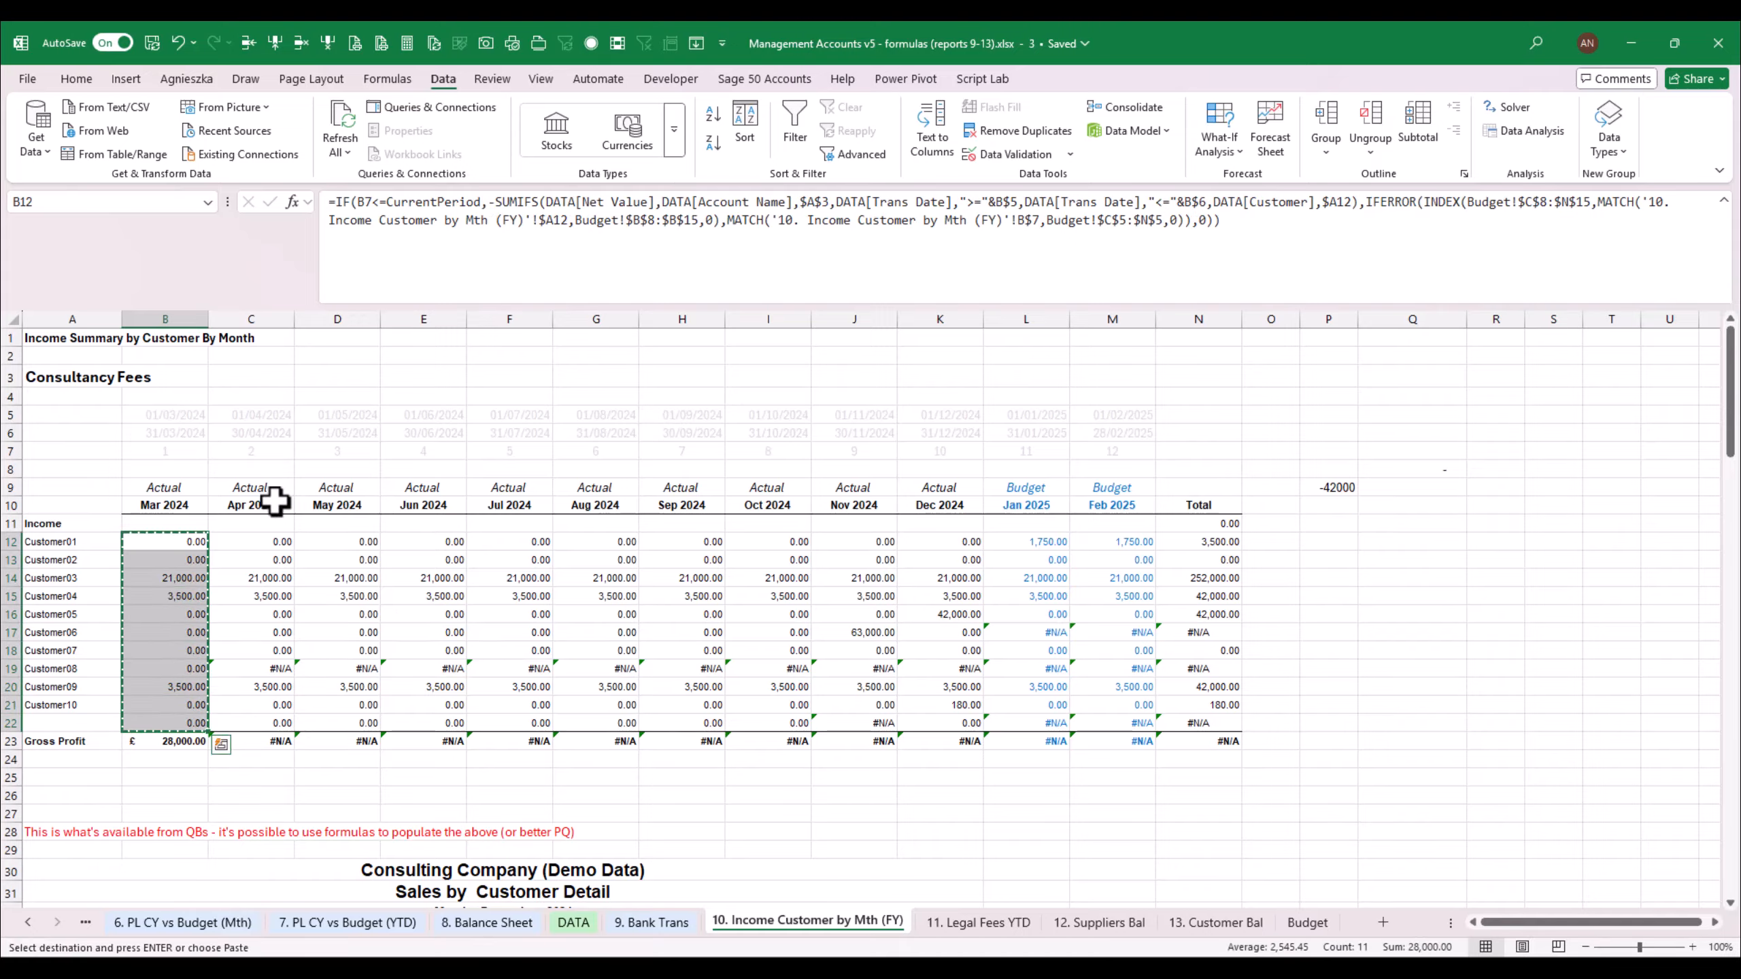
drag(261, 540, 1144, 543)
right_click(1151, 542)
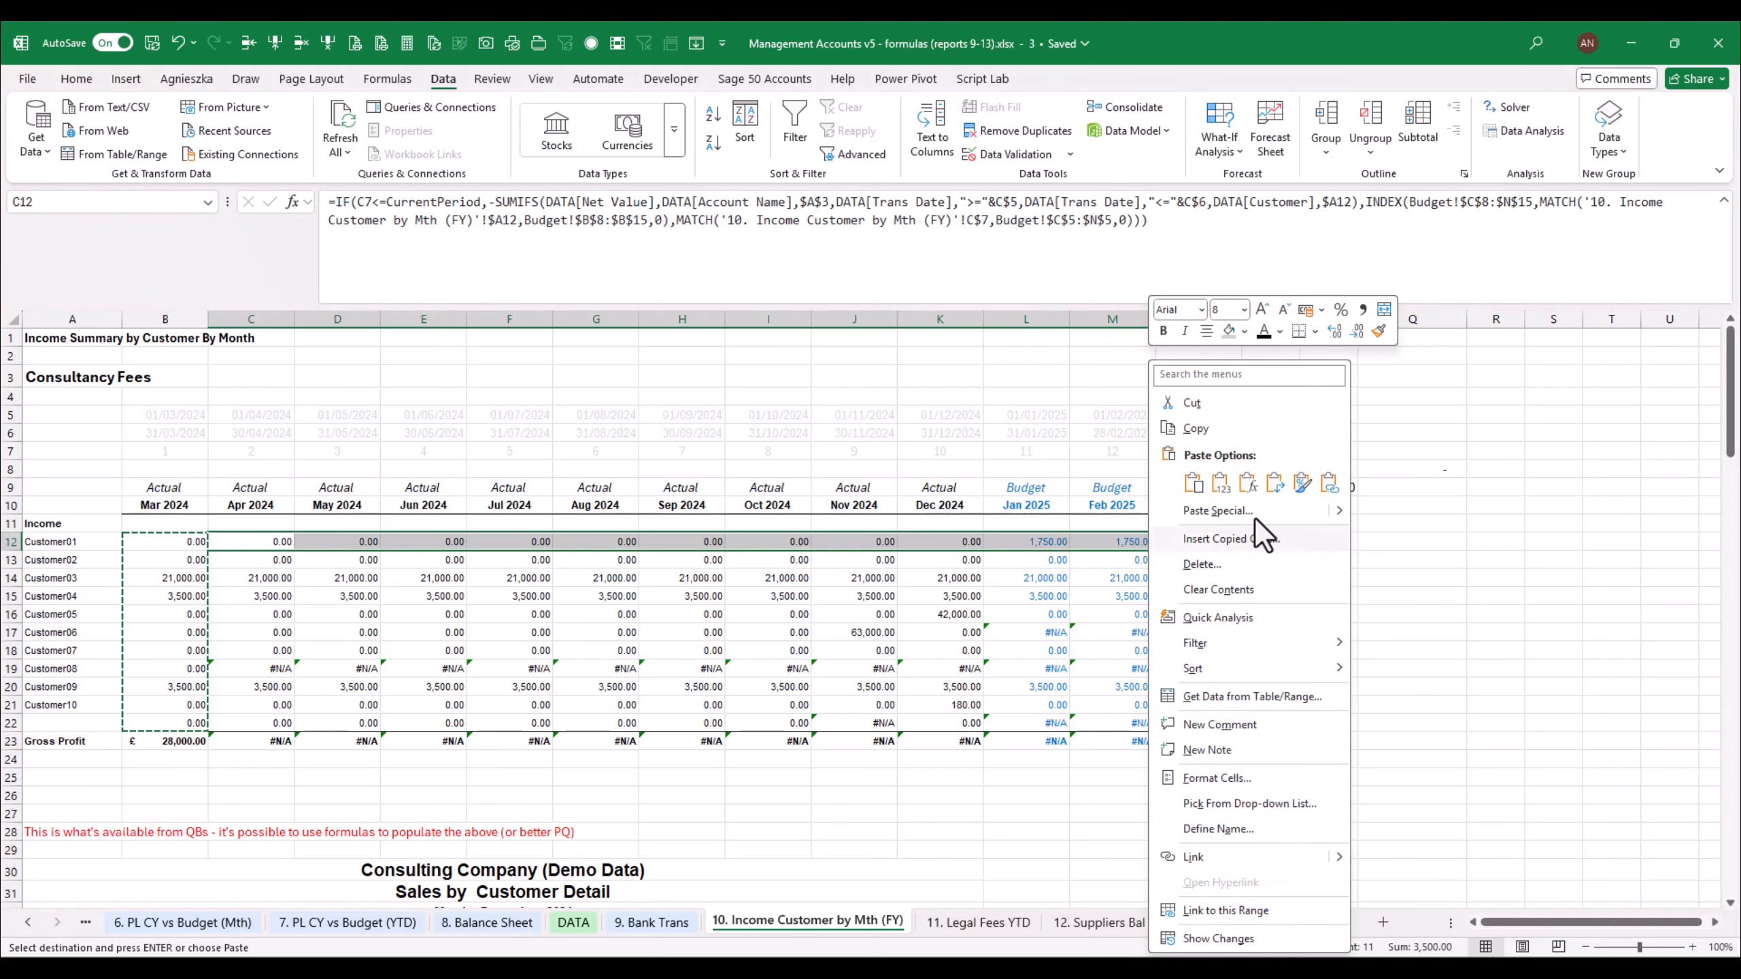
click(1273, 486)
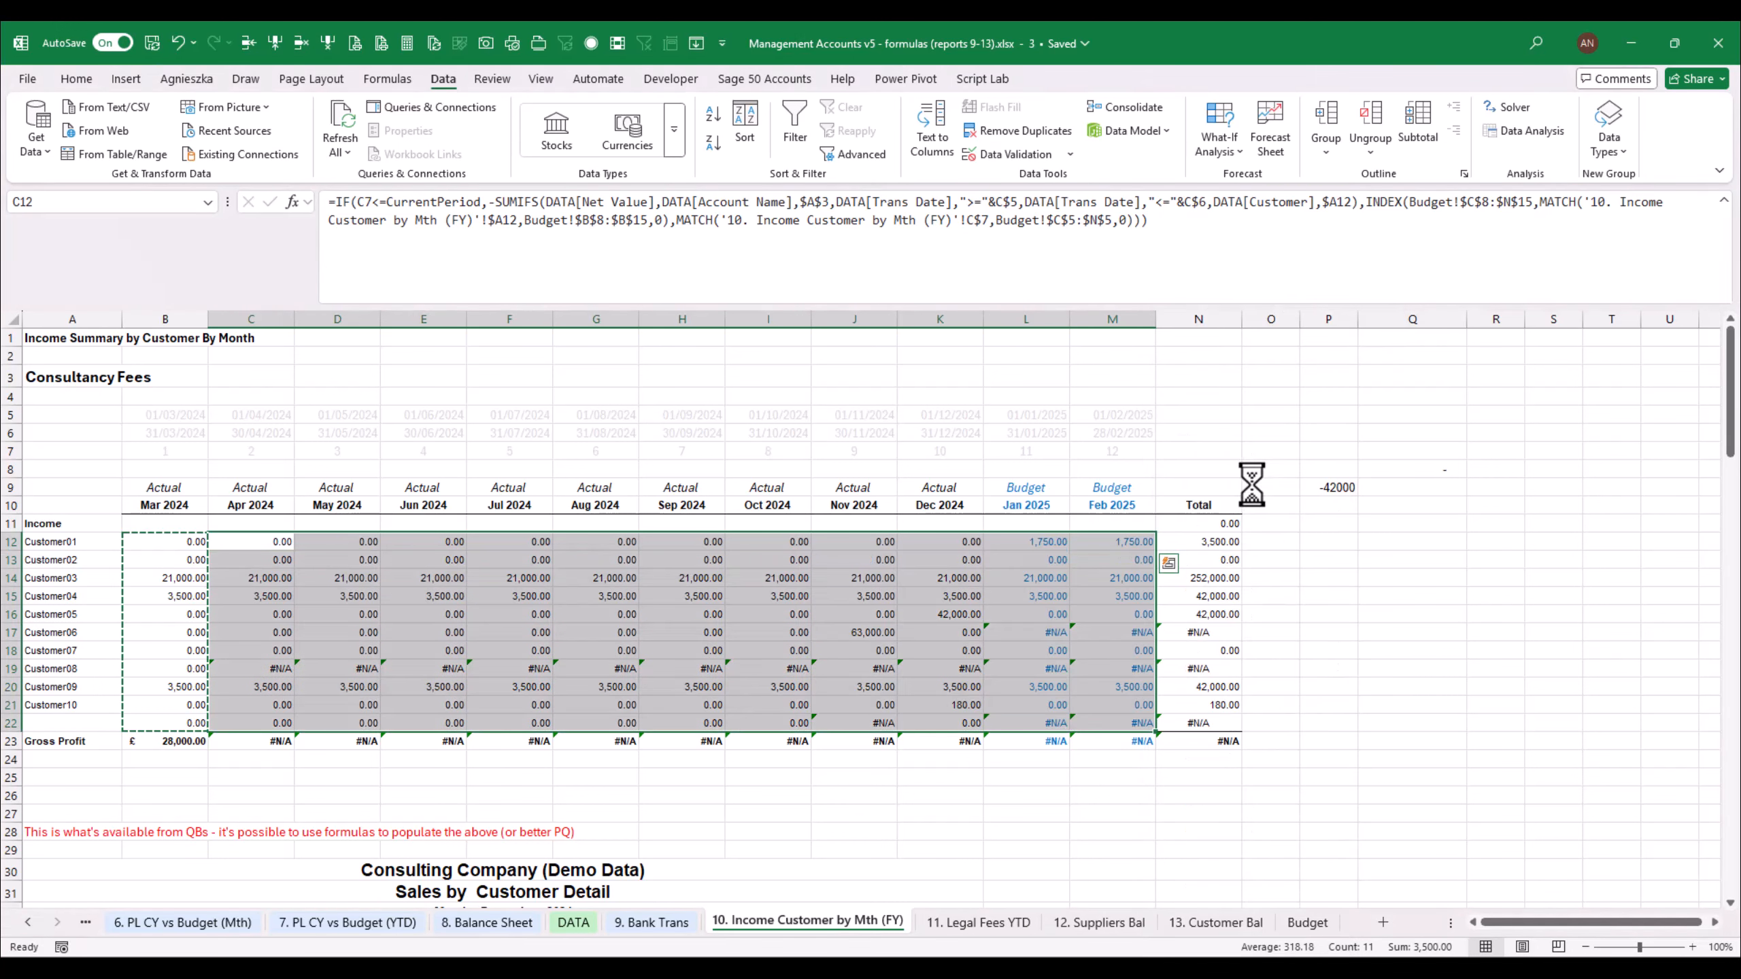
click(1112, 631)
click(266, 787)
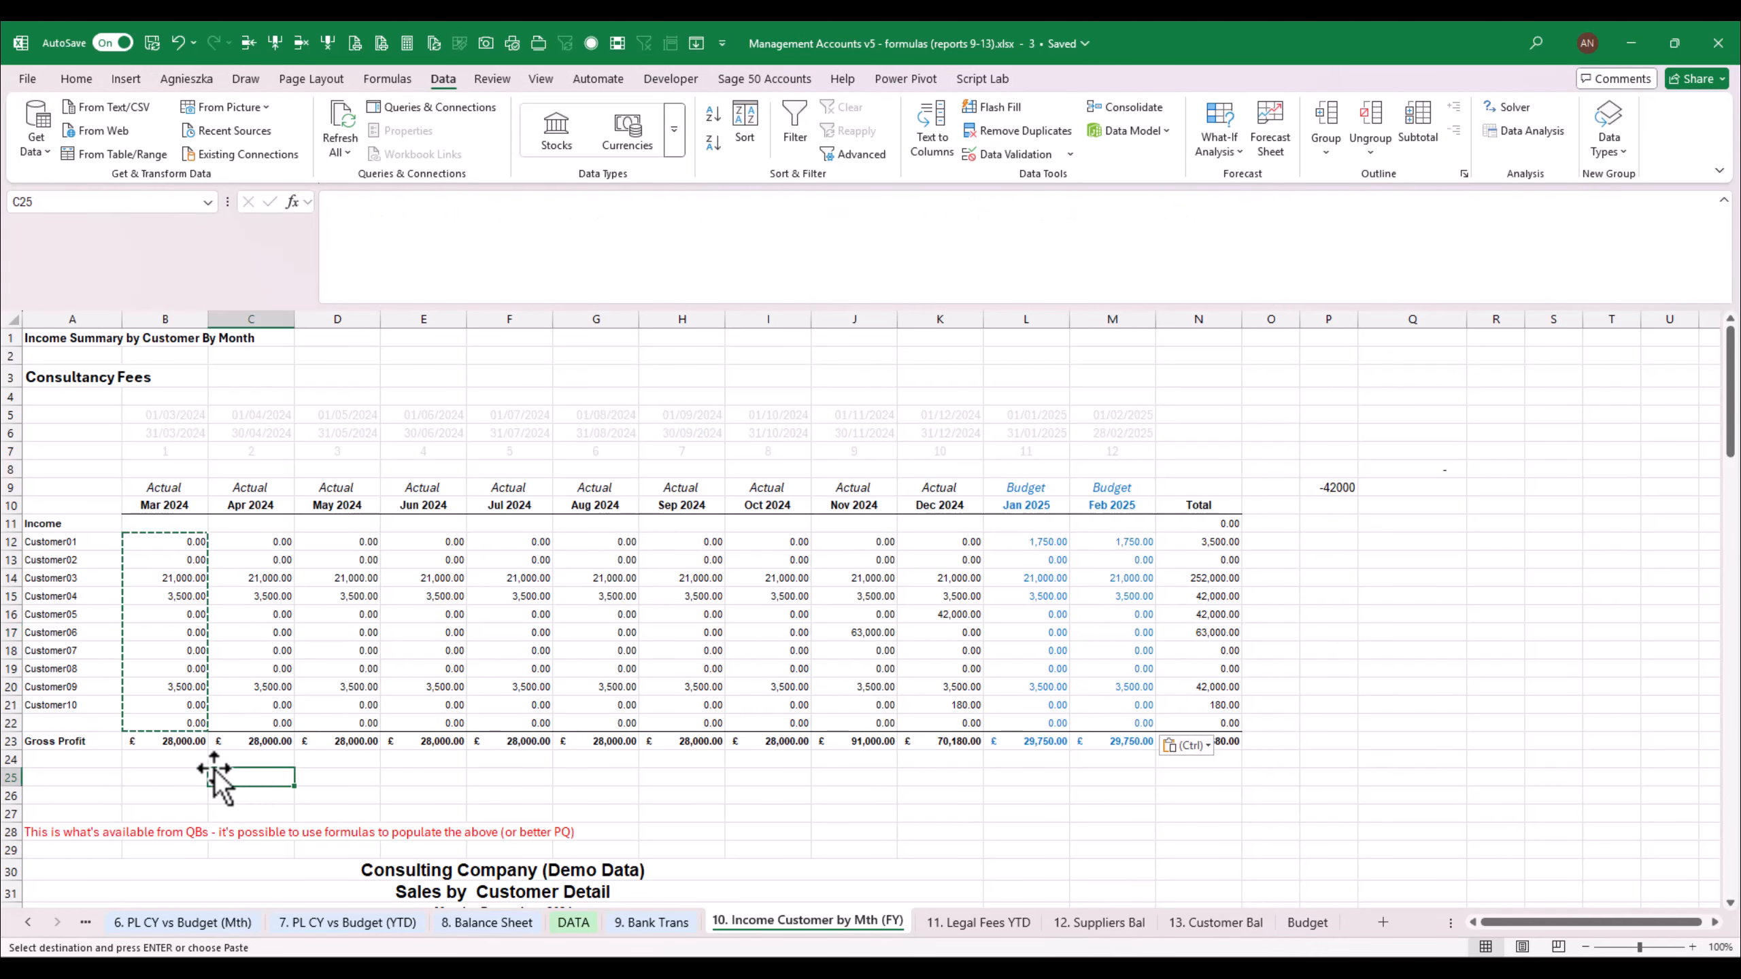
Check the cell references in the copied formulas for April, May, June and December 2024
click(256, 561)
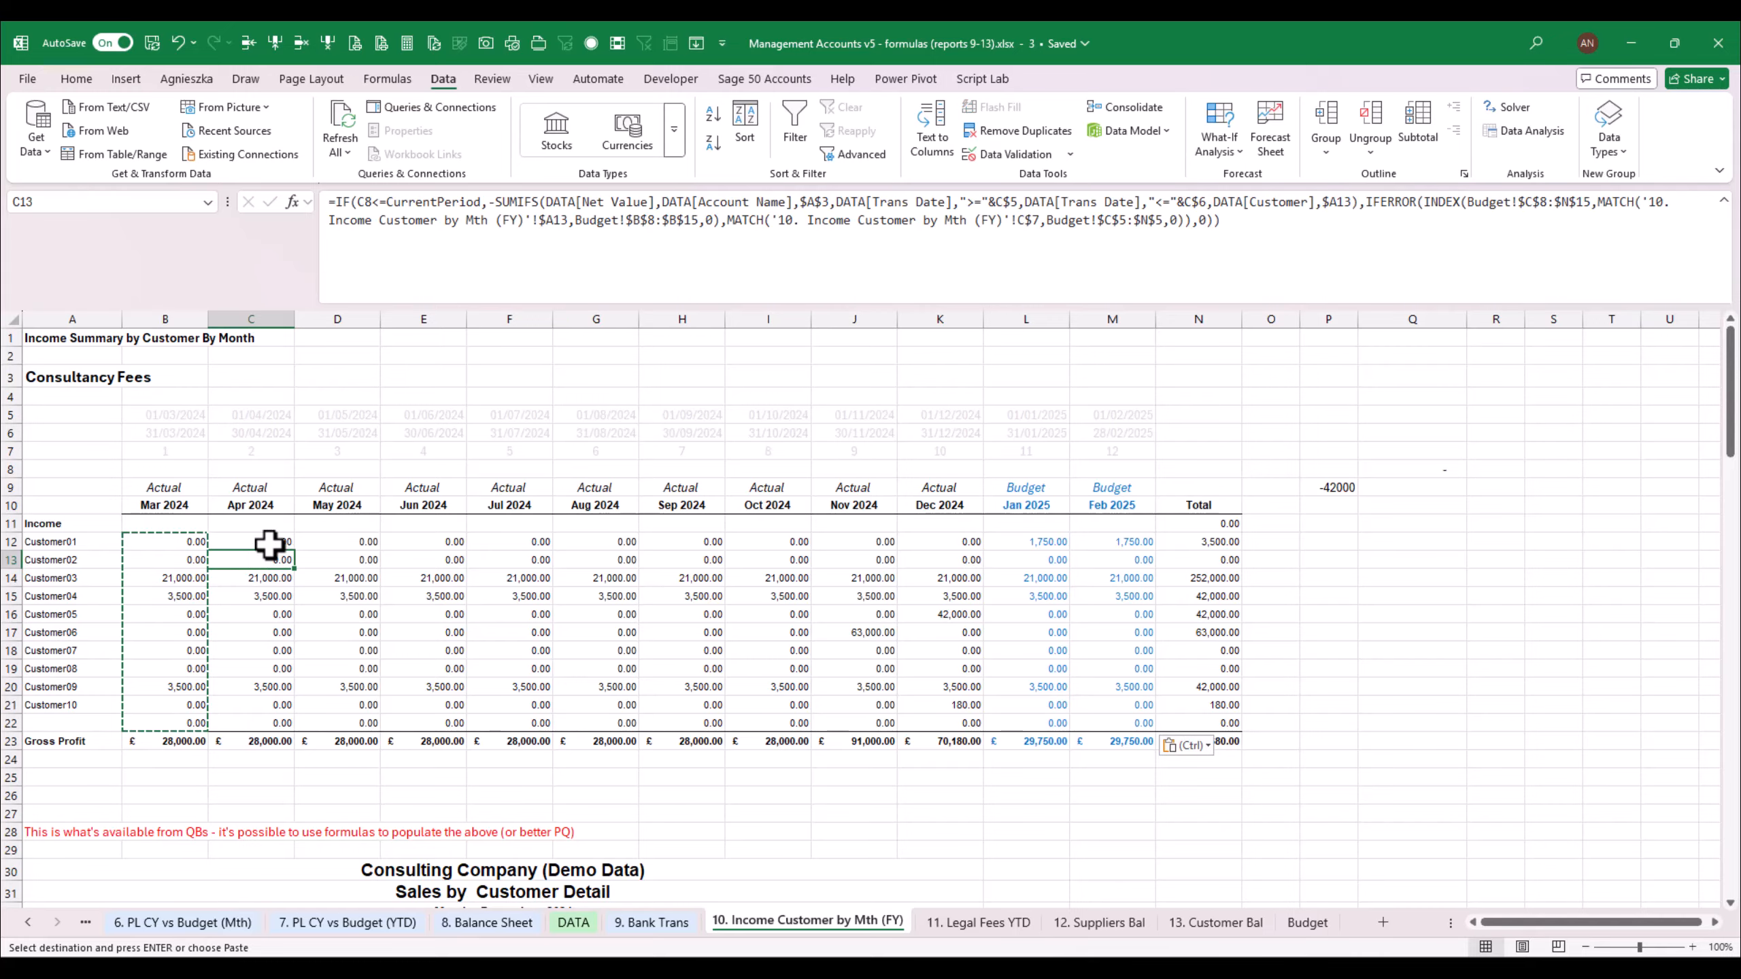
key(F2)
key(Tab)
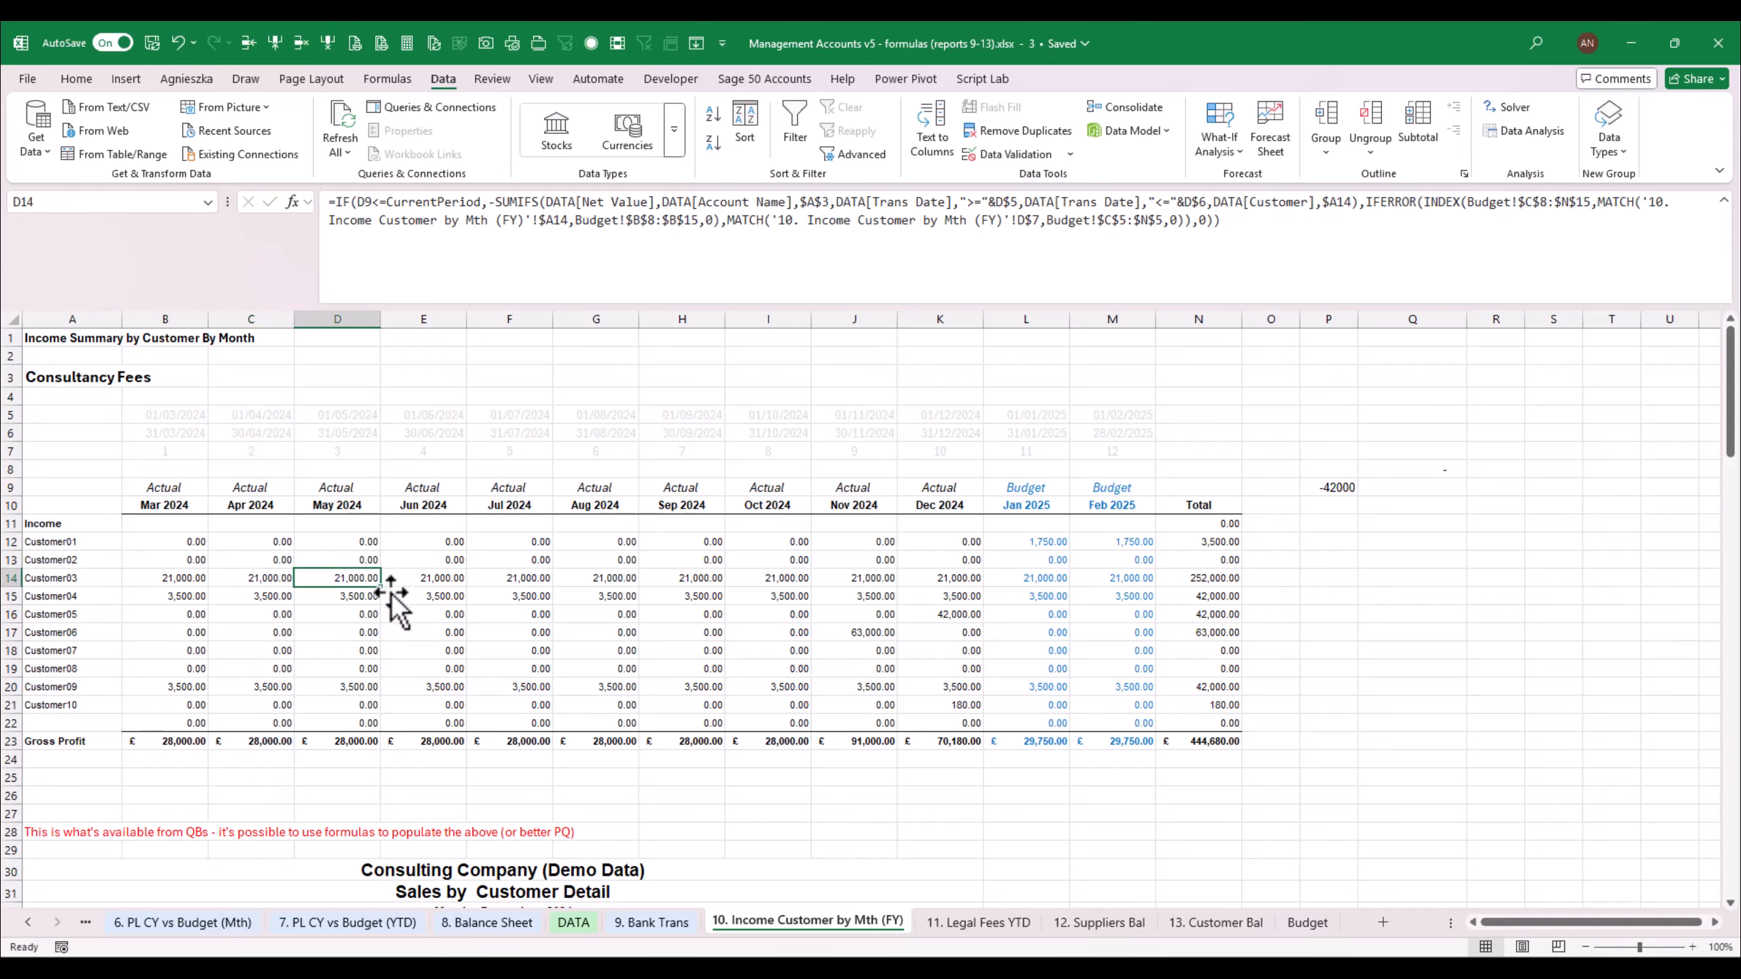
key(F2)
key(Tab)
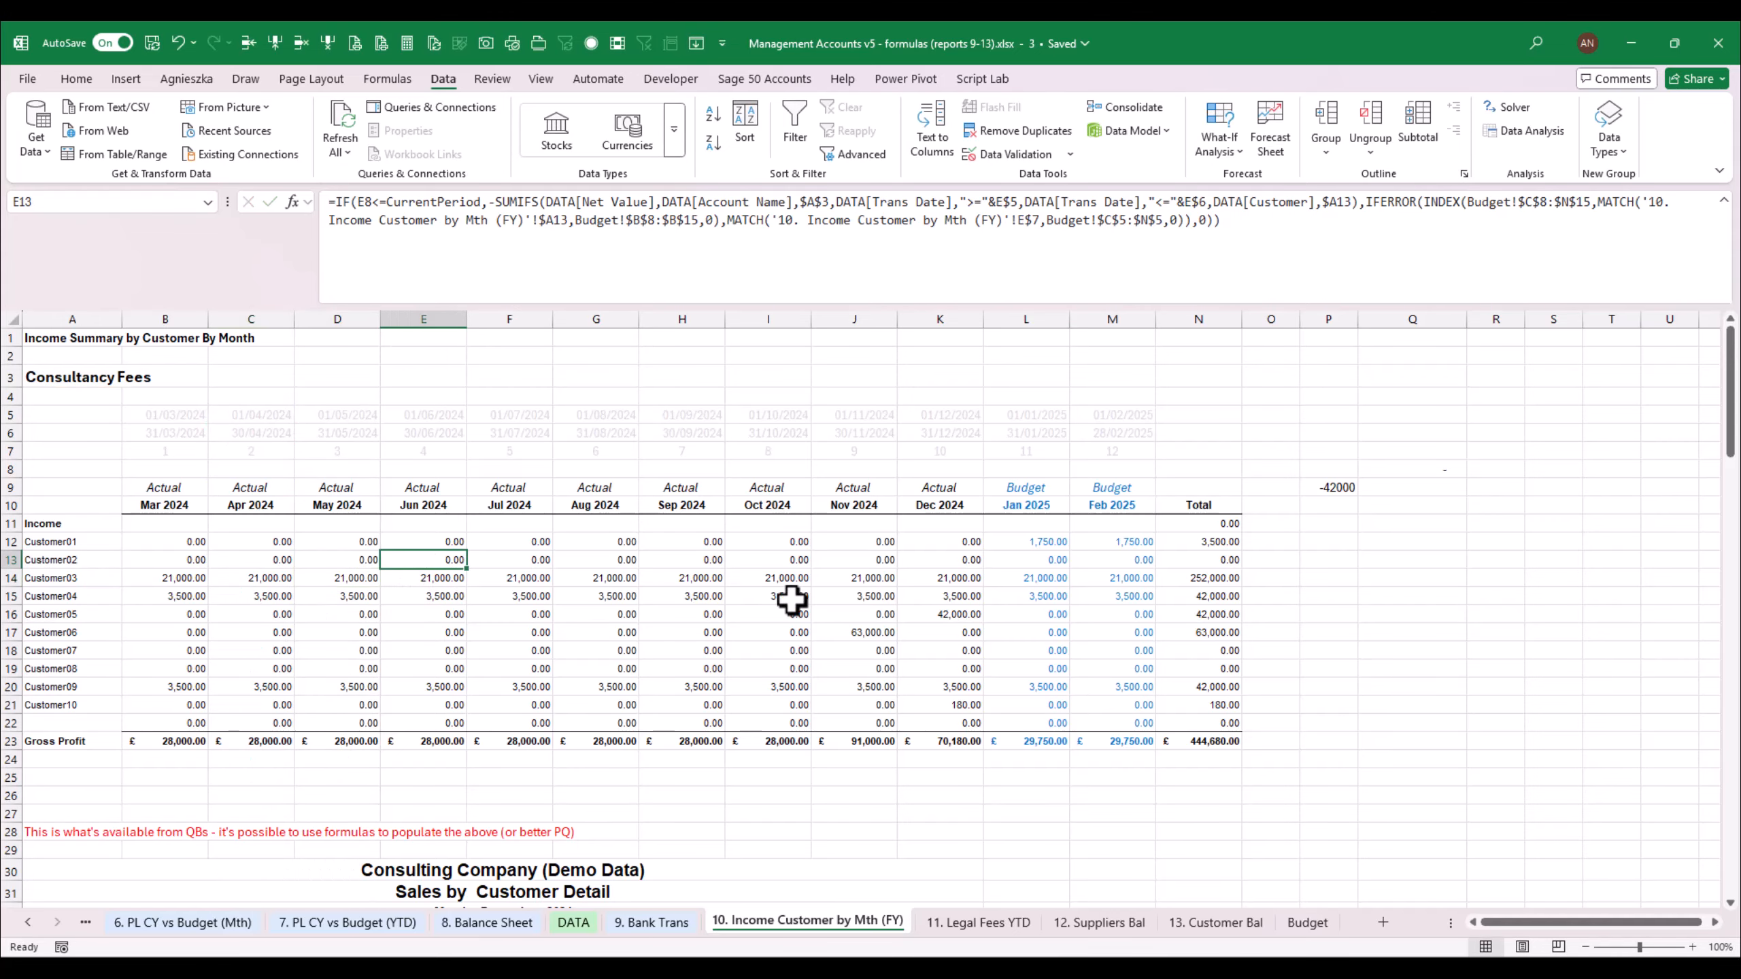
click(988, 547)
click(973, 547)
key(F2)
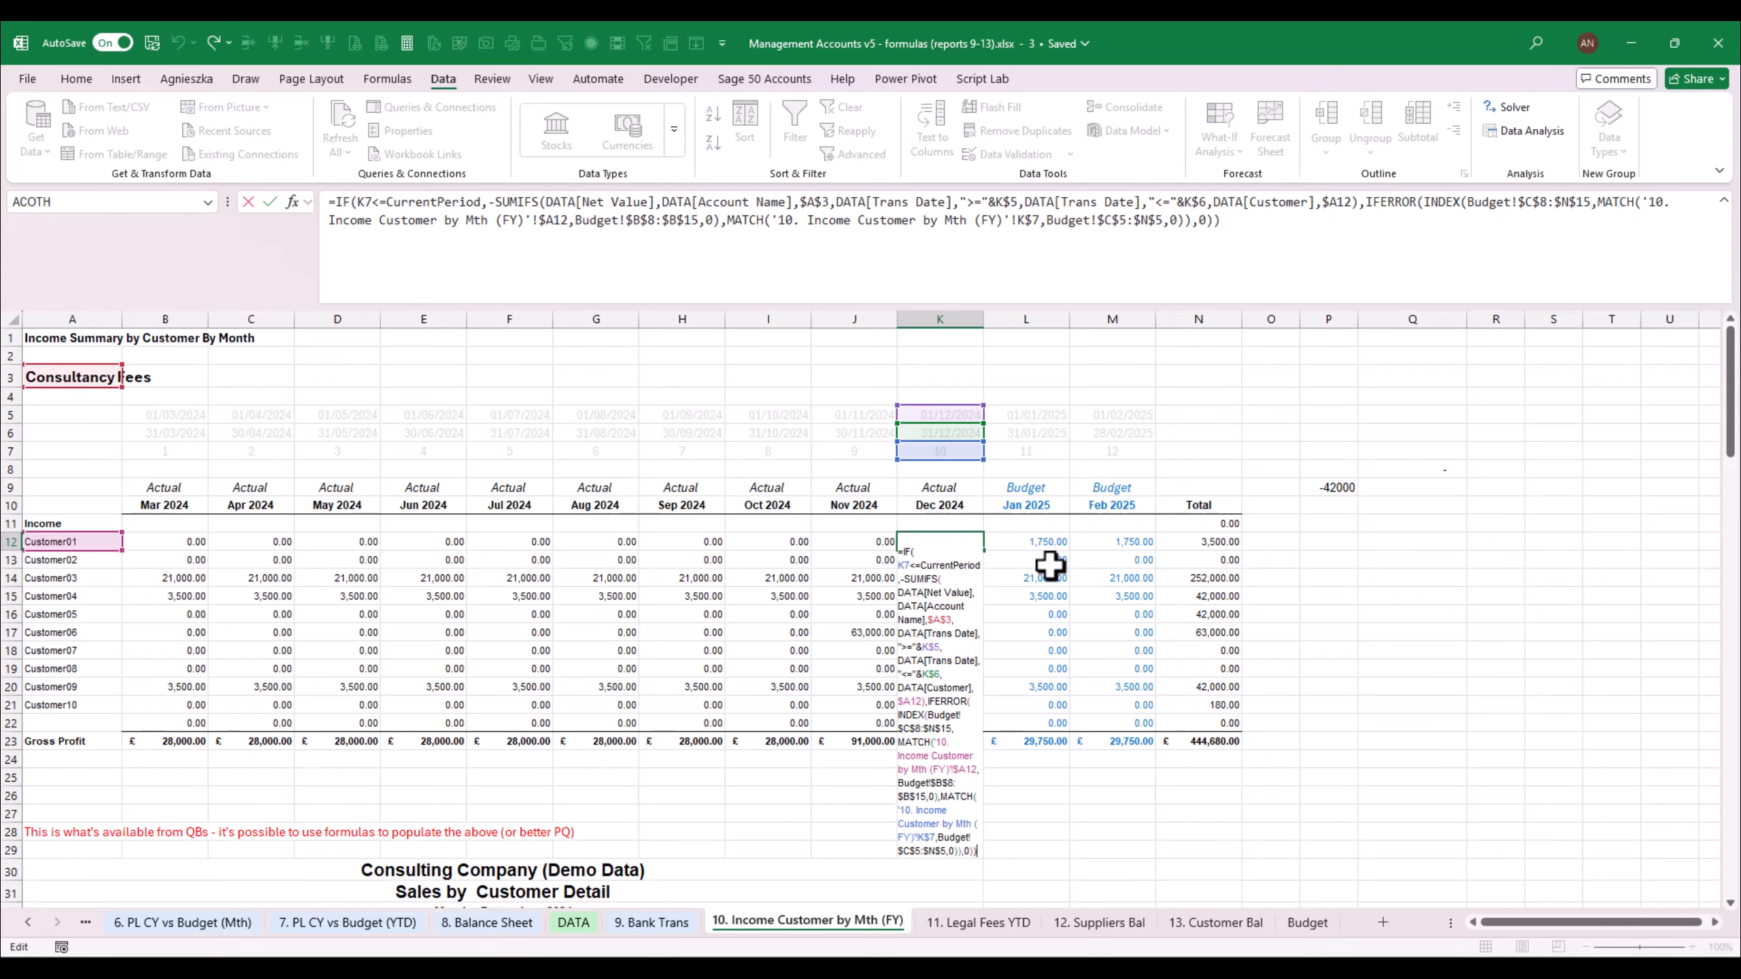
key(Escape)
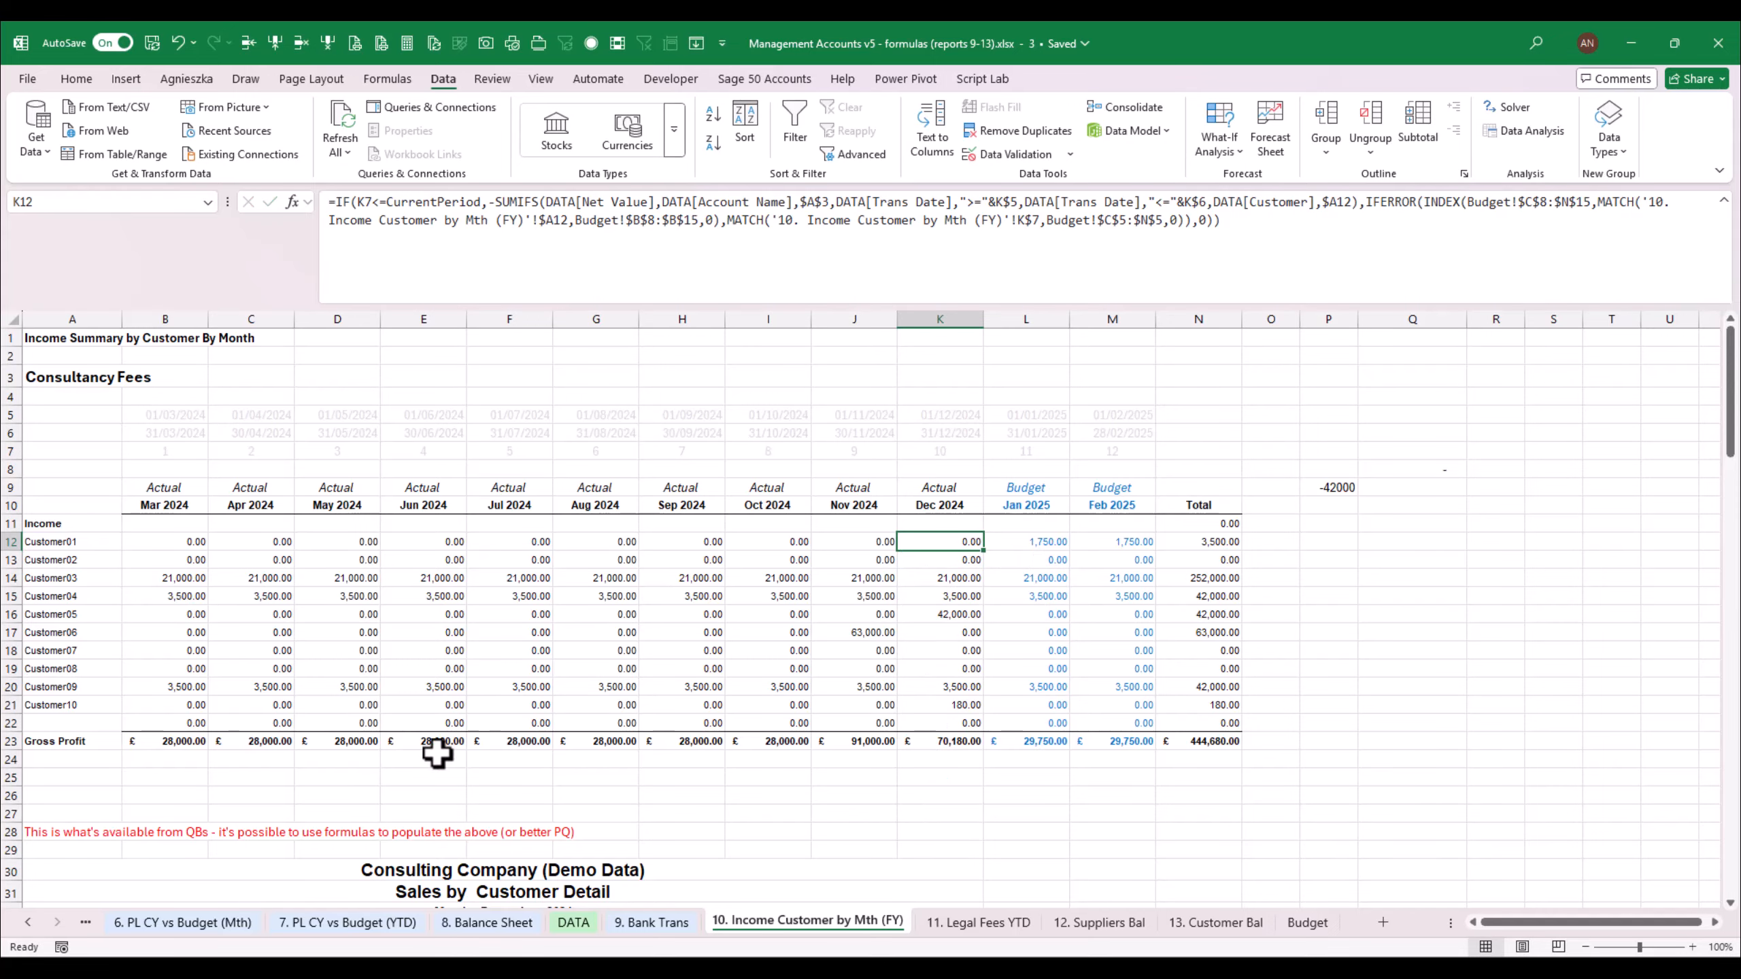
Review the March 2024 Gross Profit sum, a July income formula and the spilled customer list formula in column A
click(200, 598)
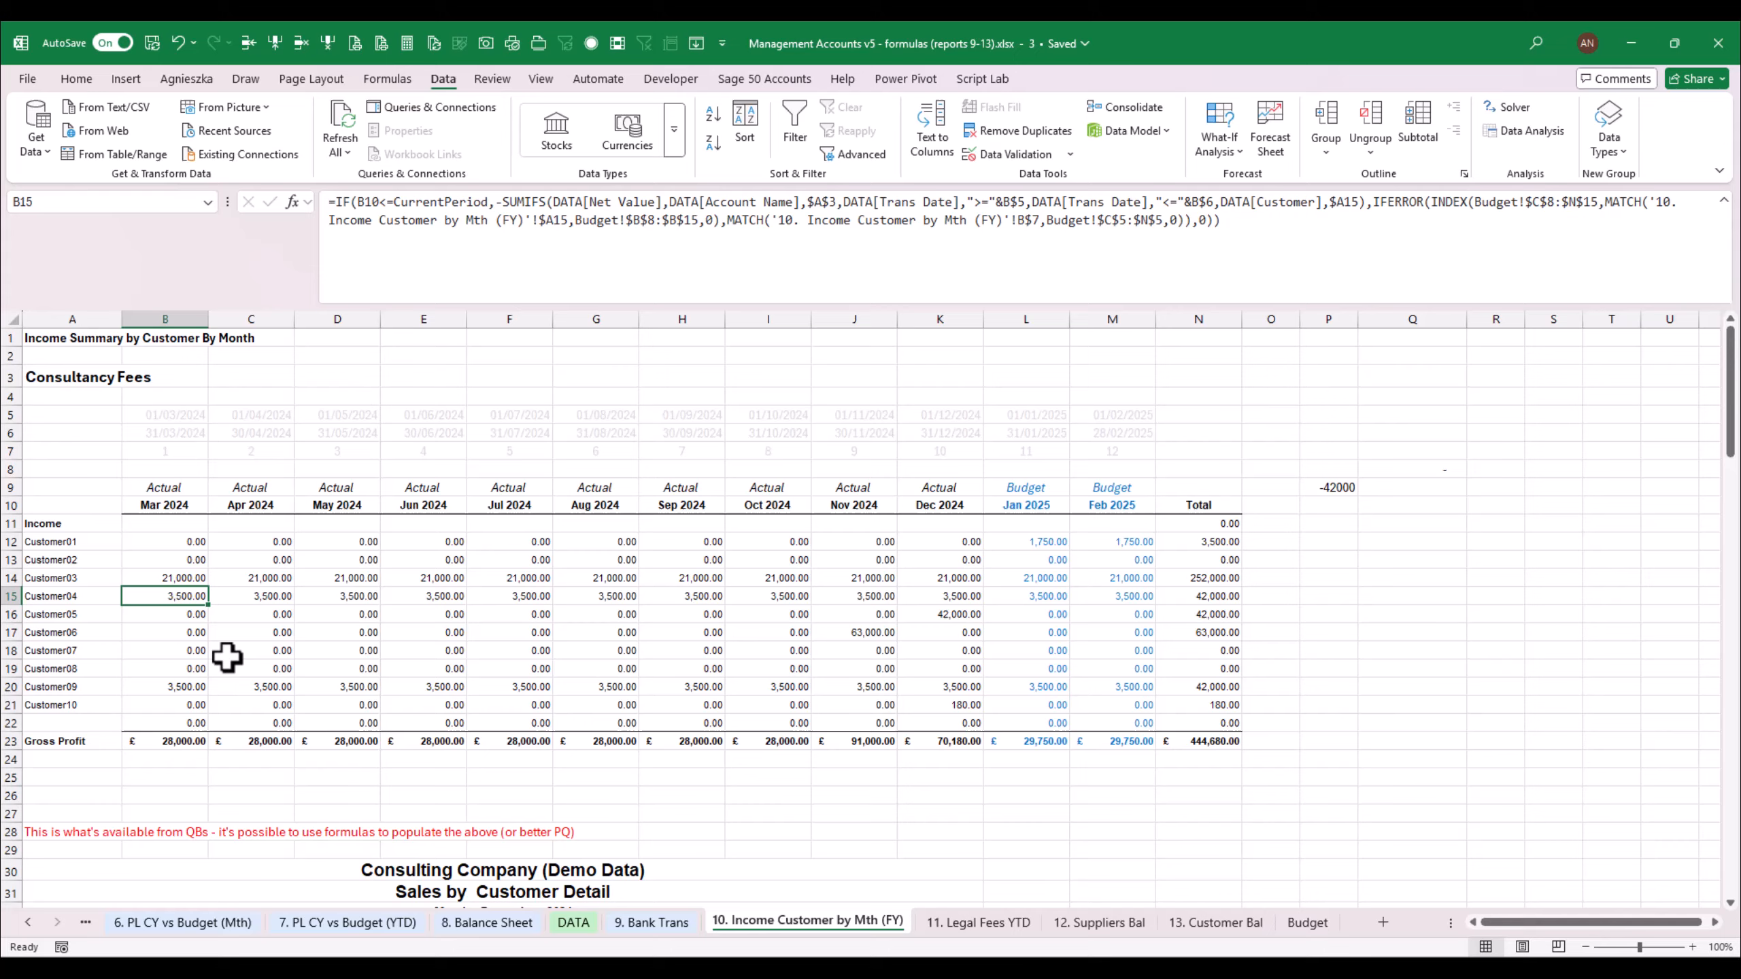
click(186, 740)
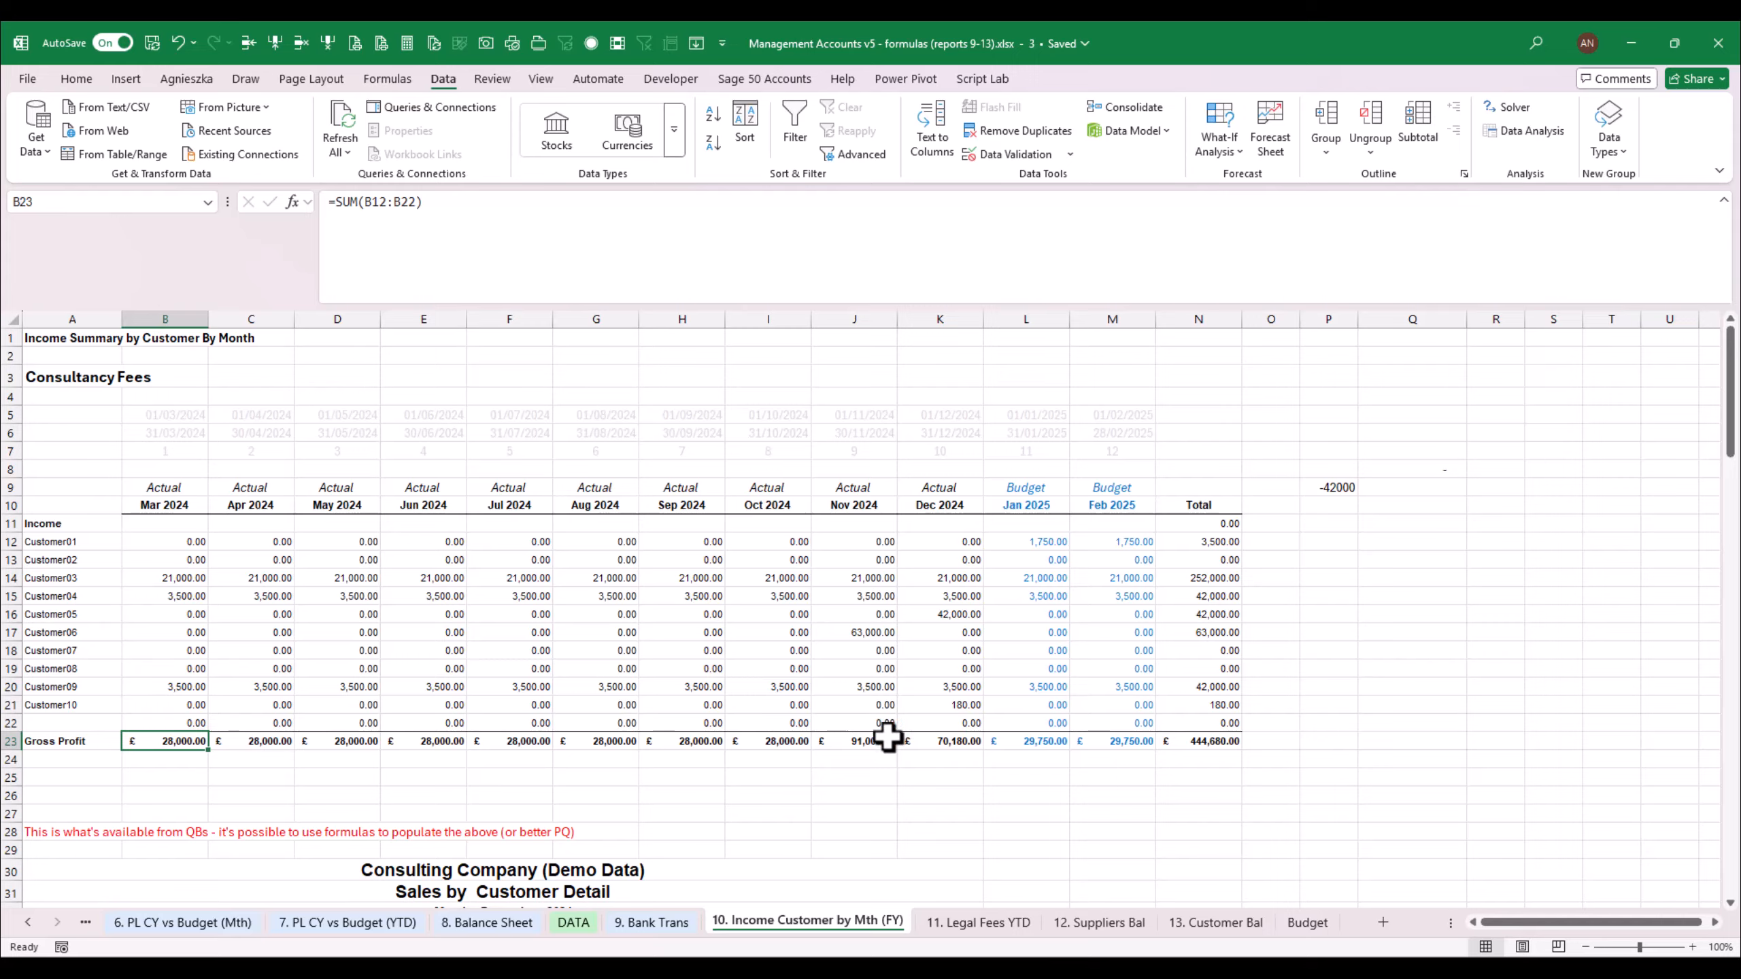
click(191, 775)
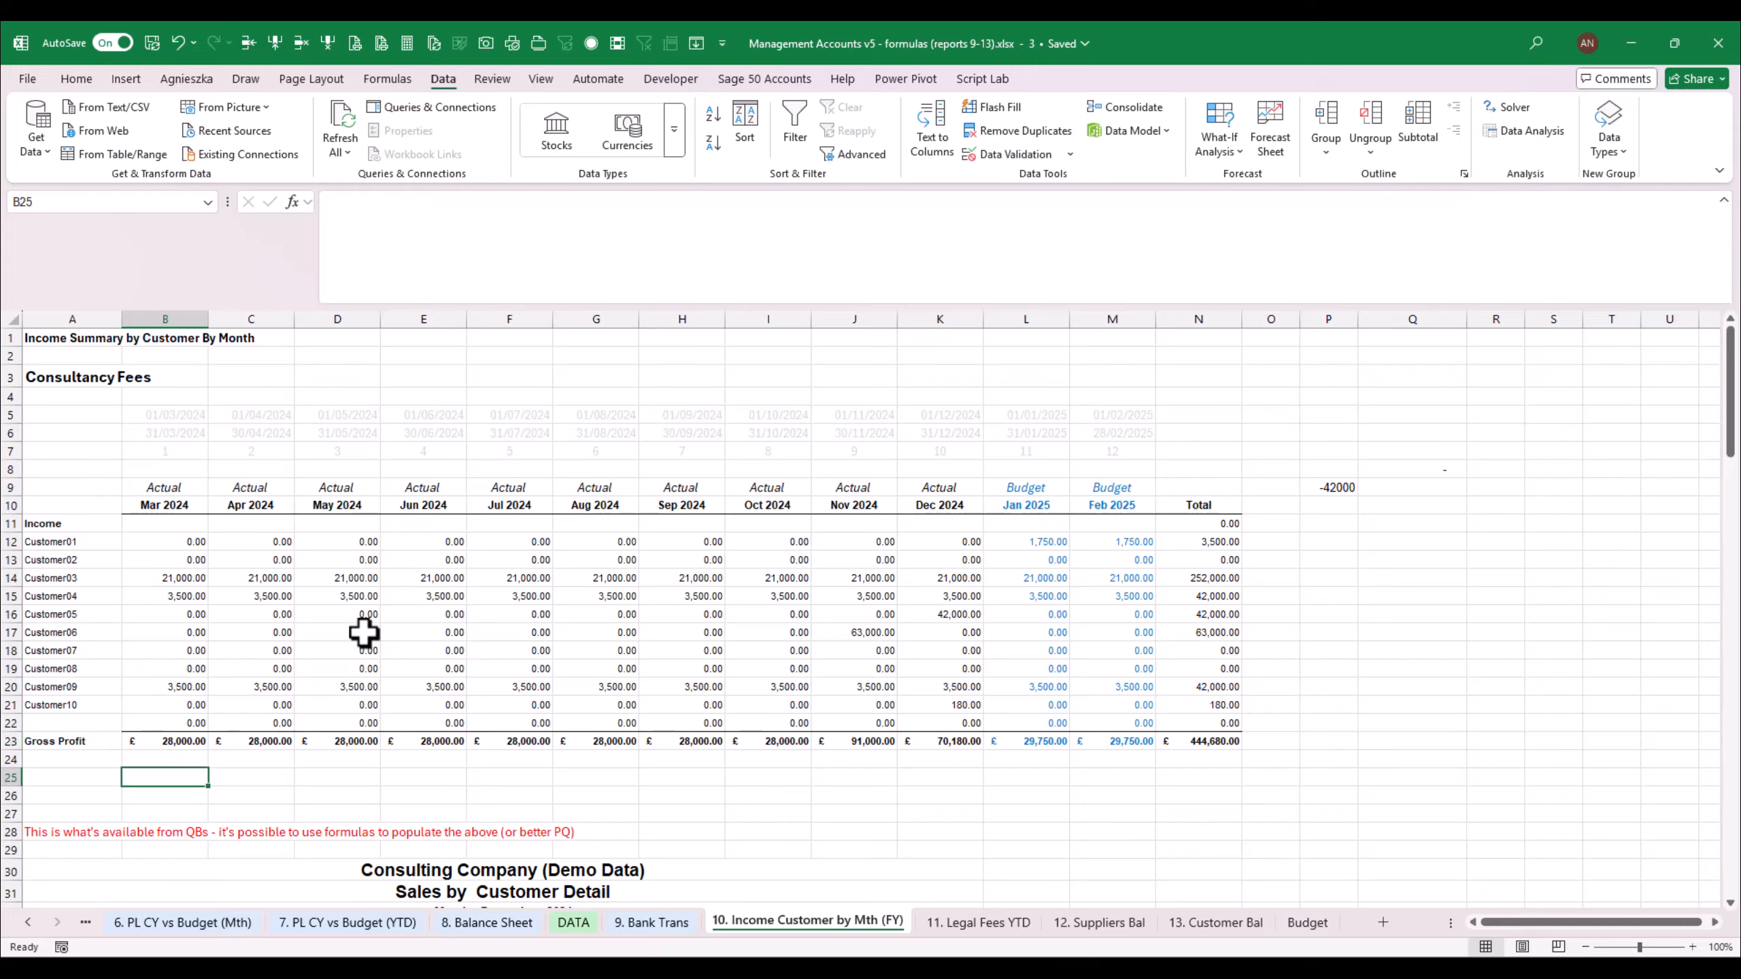
click(471, 612)
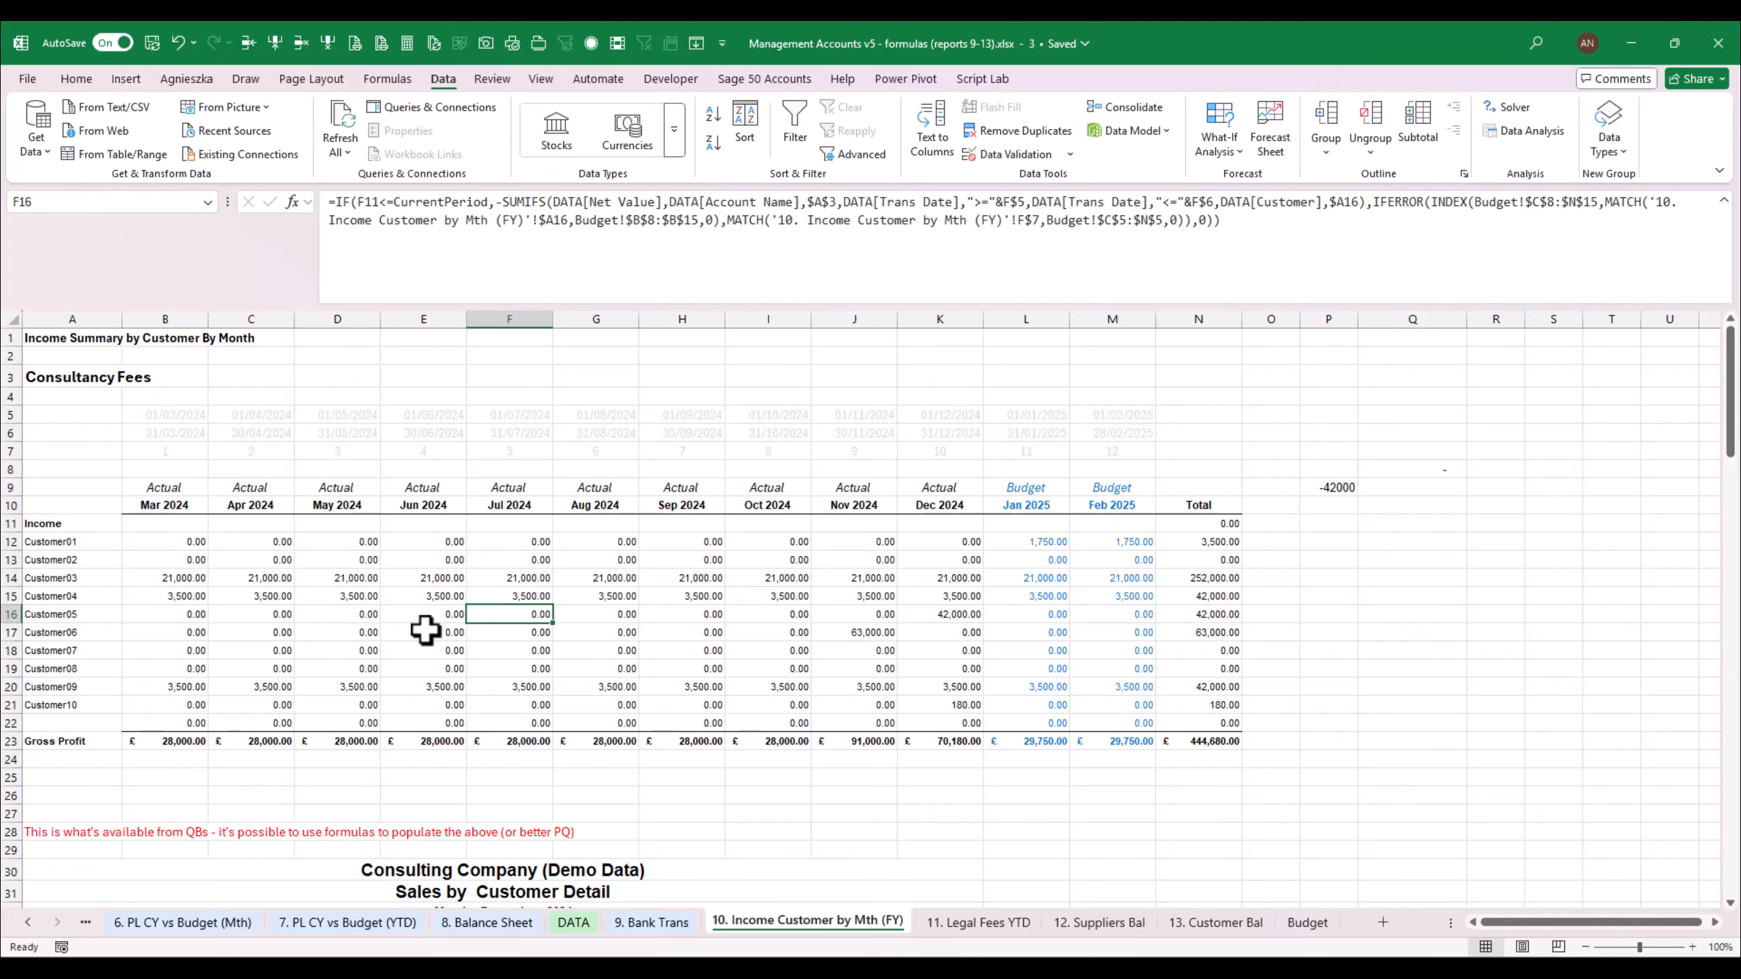
click(83, 628)
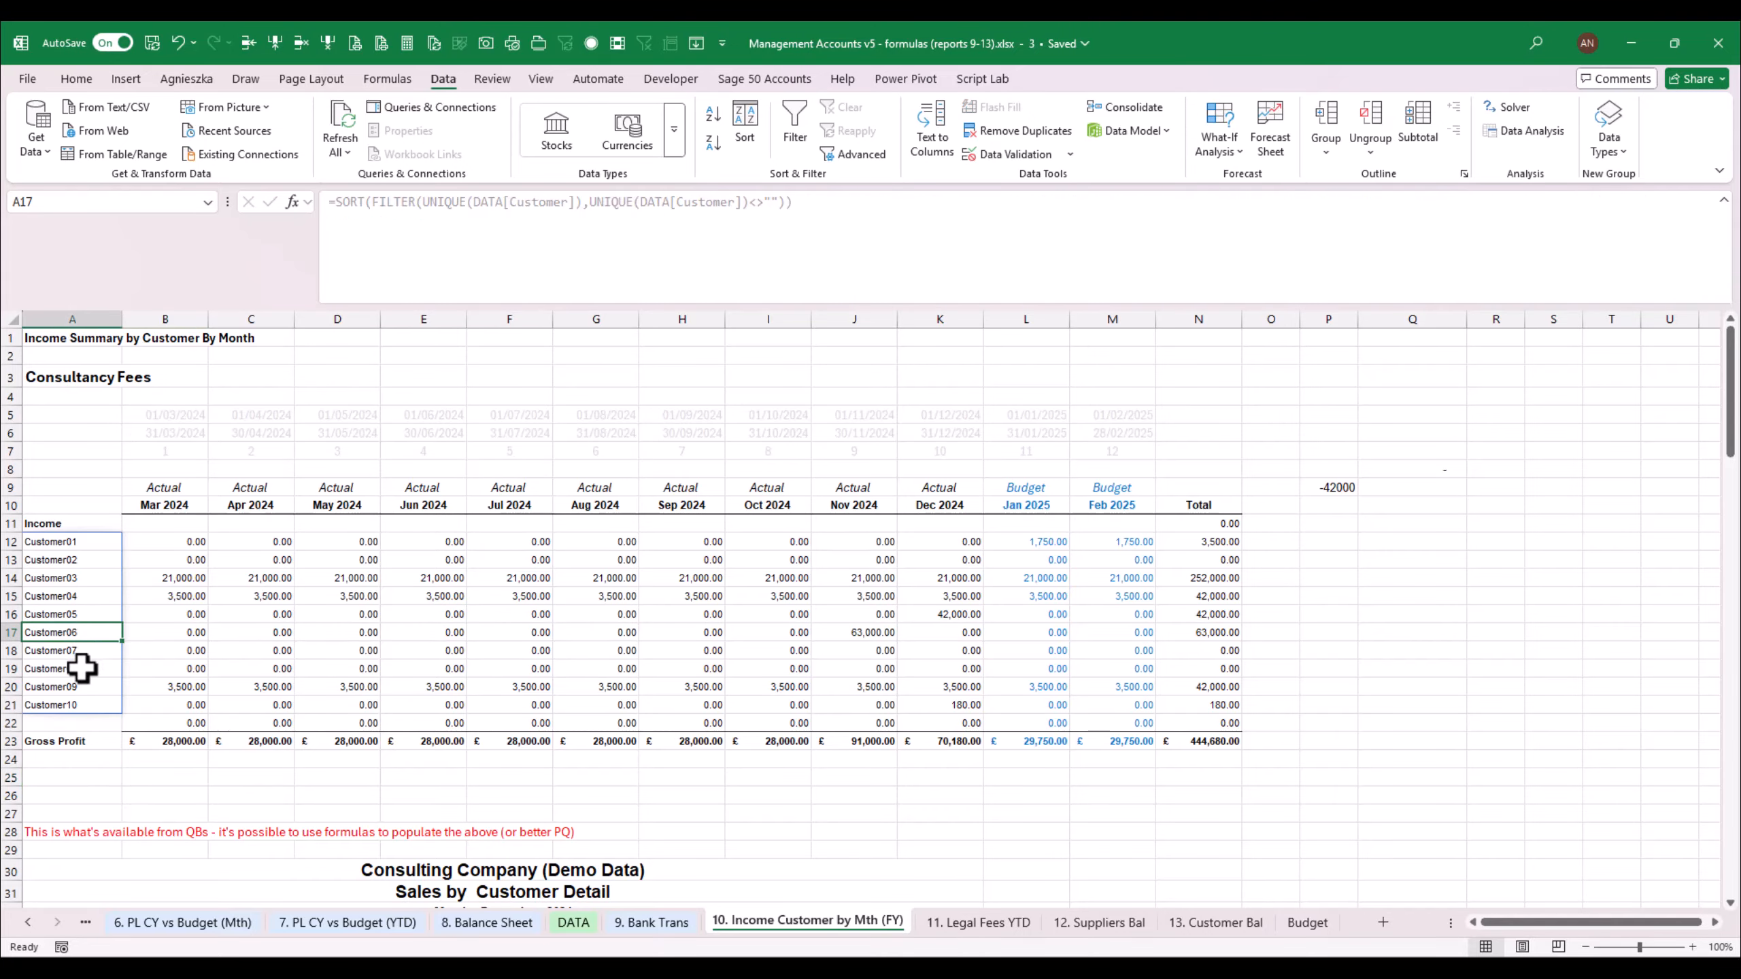
click(447, 646)
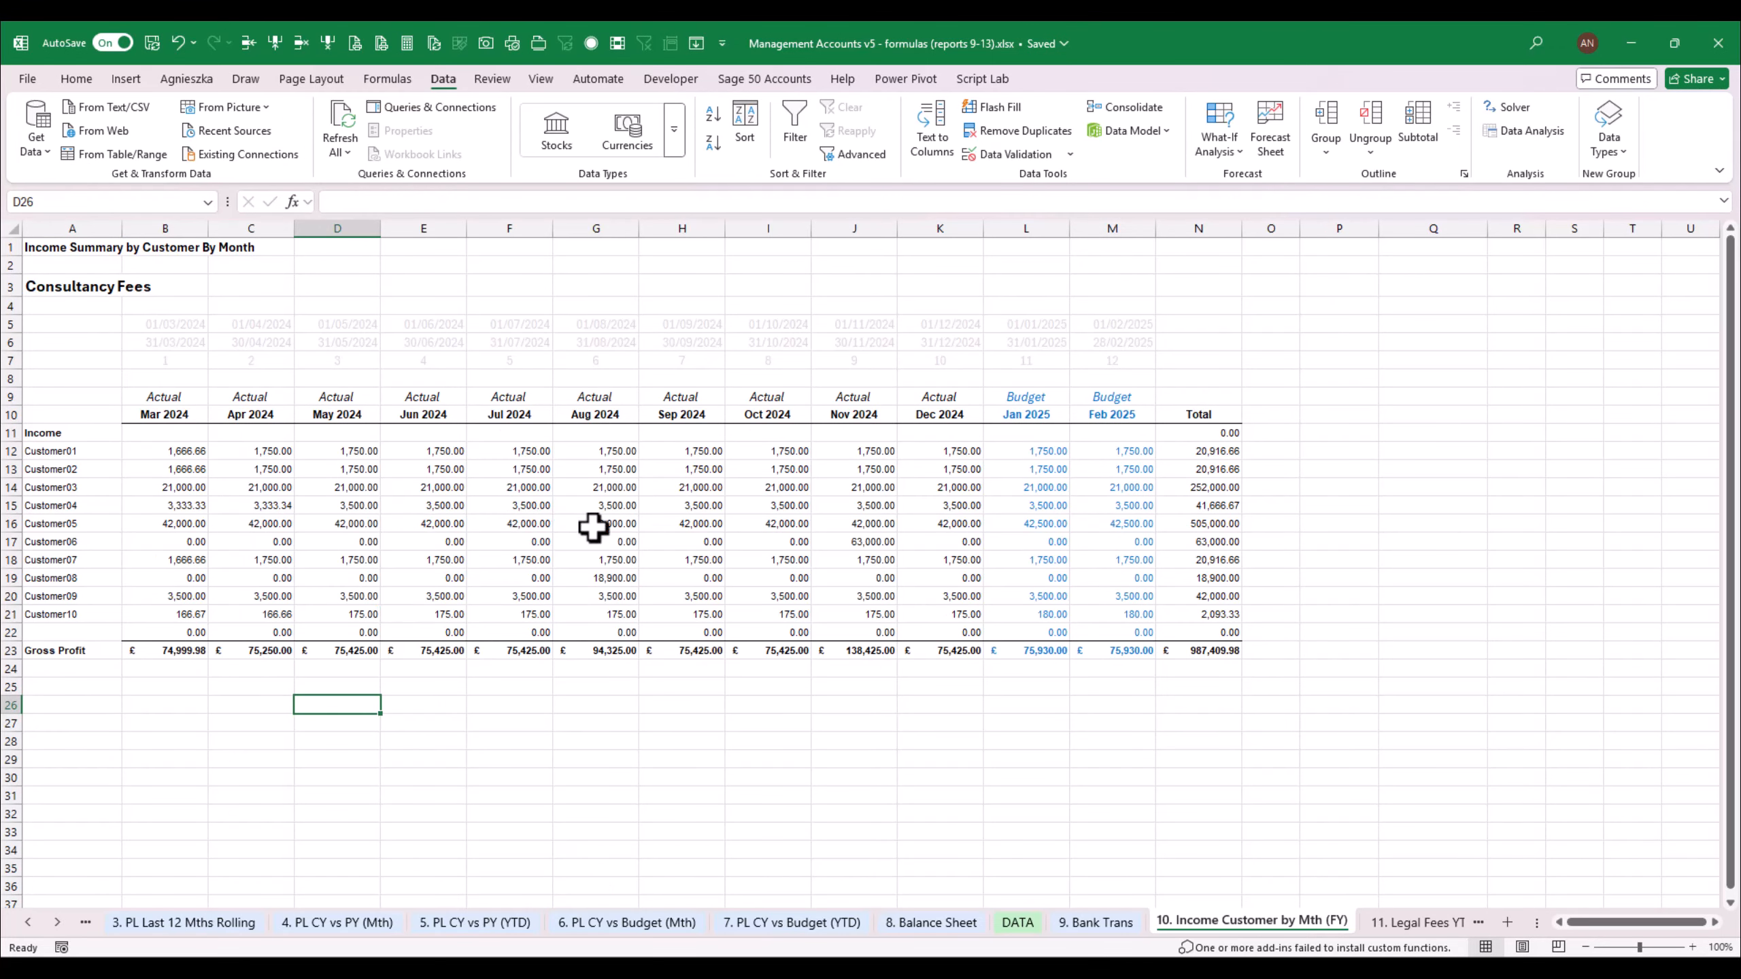
Compare the customer report with the Consultancy Fees journal entries and their customer assignments on the DATA sheet
click(82, 505)
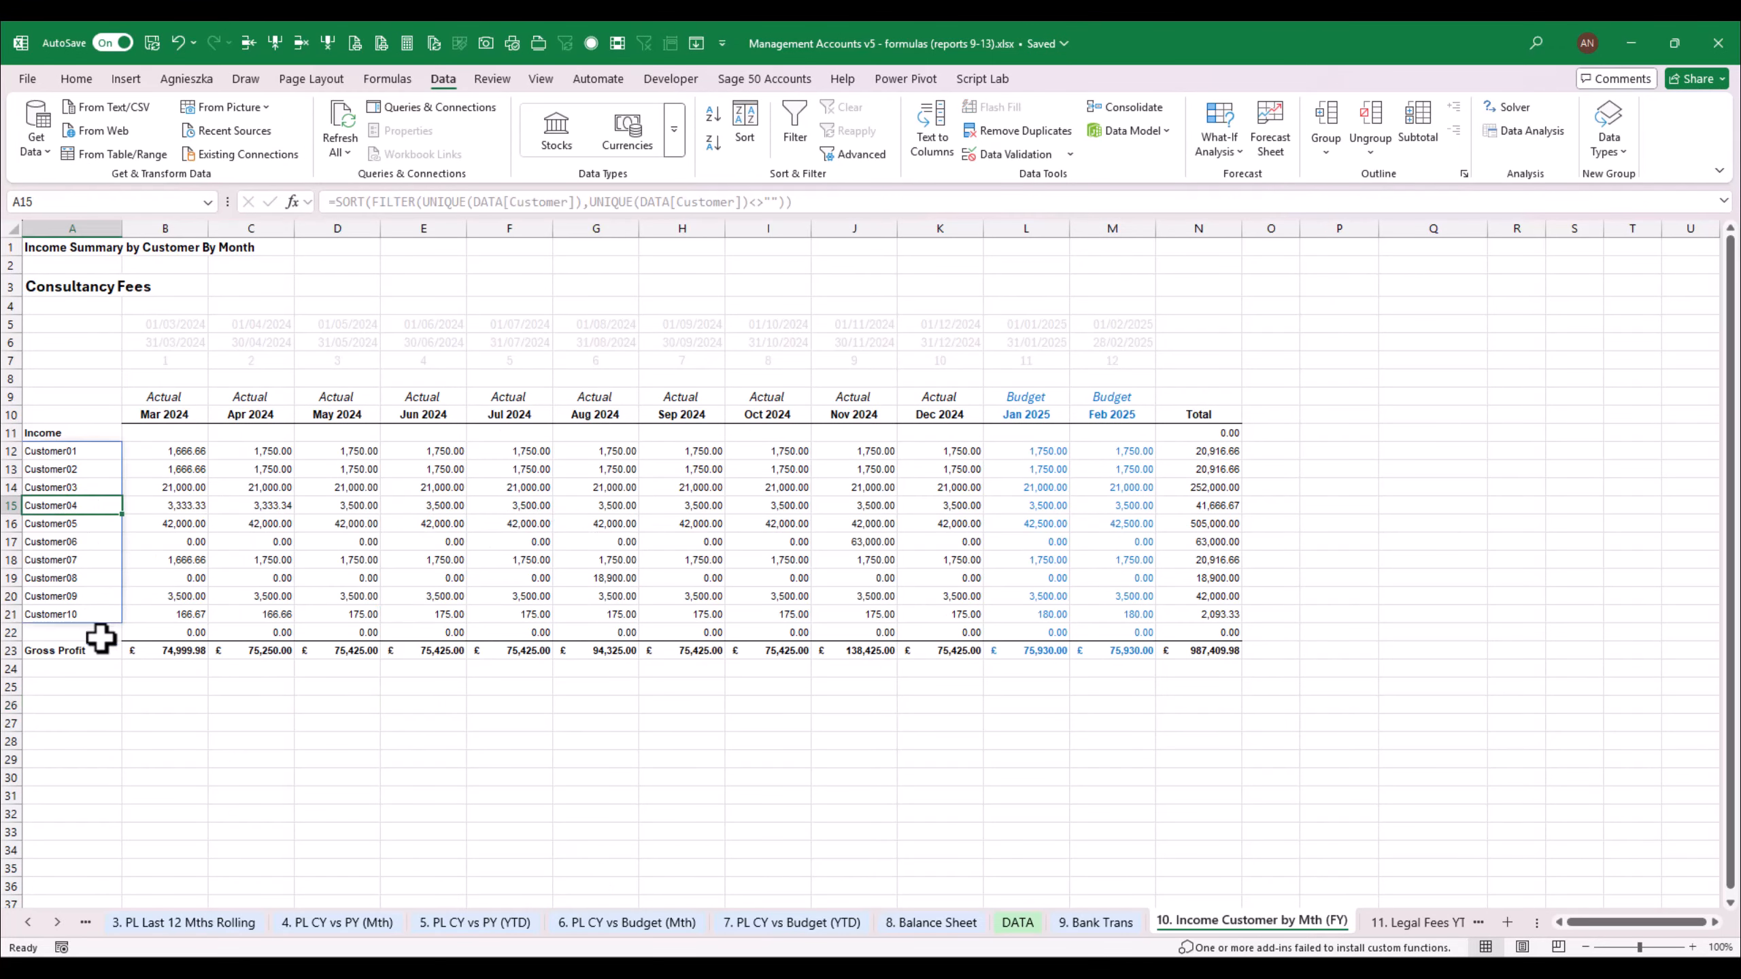
click(1018, 926)
click(849, 283)
click(844, 480)
click(841, 624)
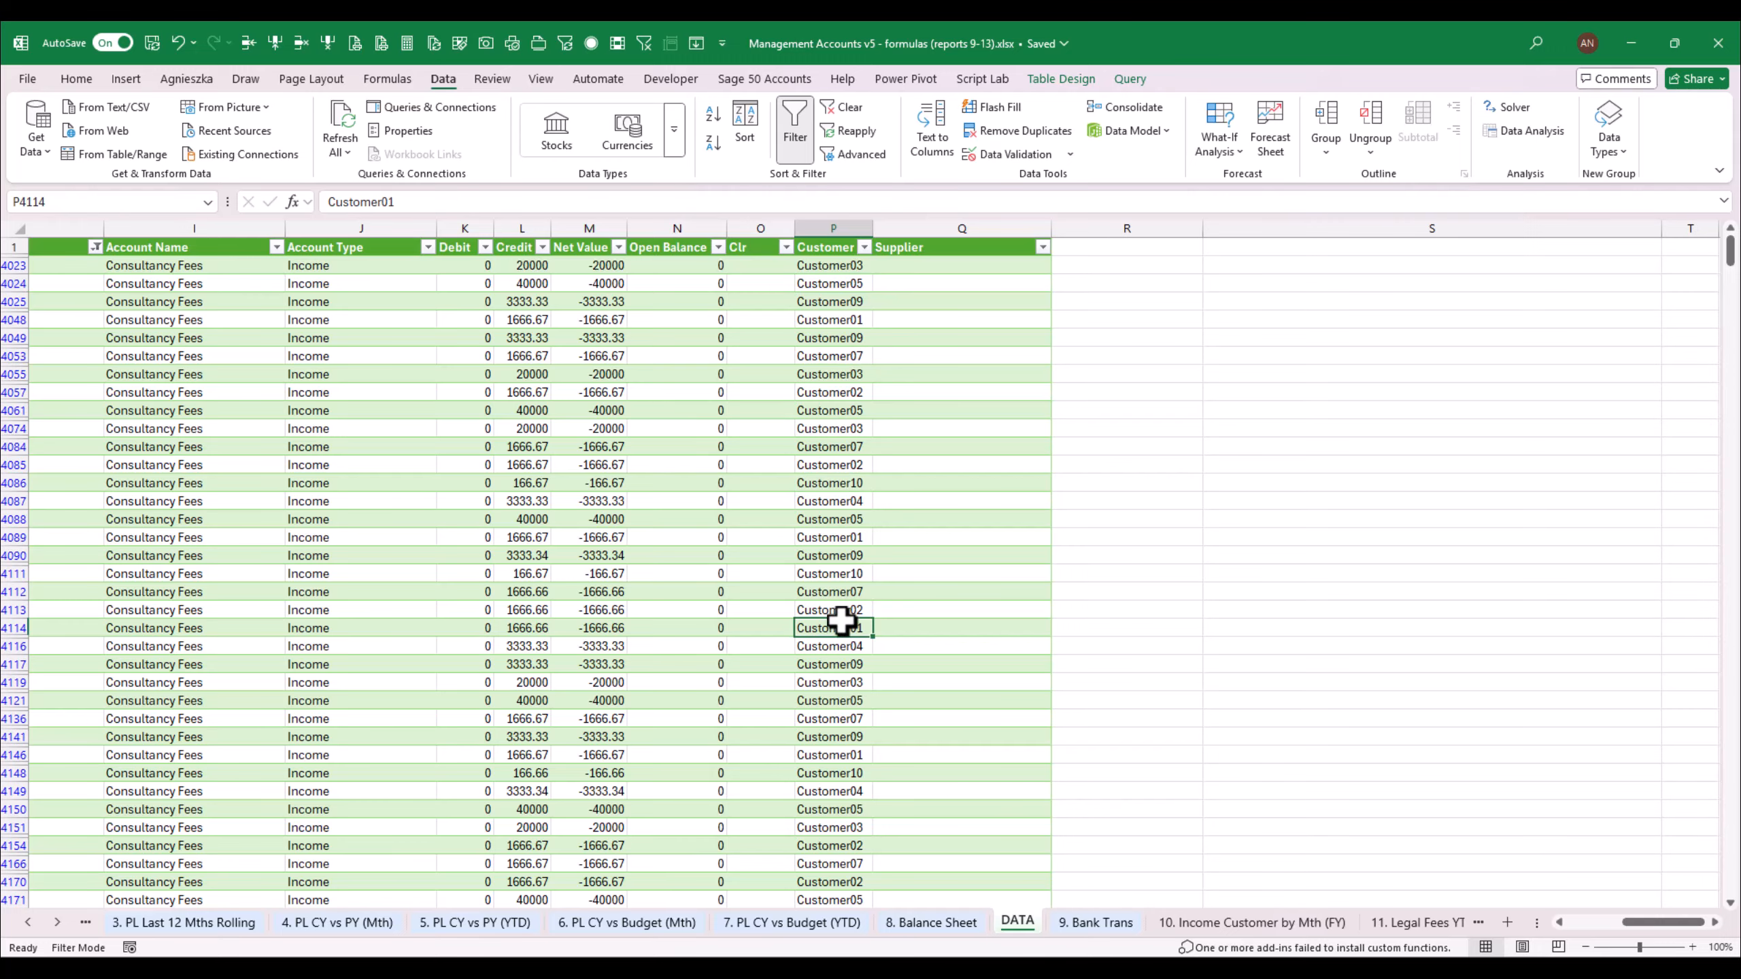
drag(1666, 922, 1620, 922)
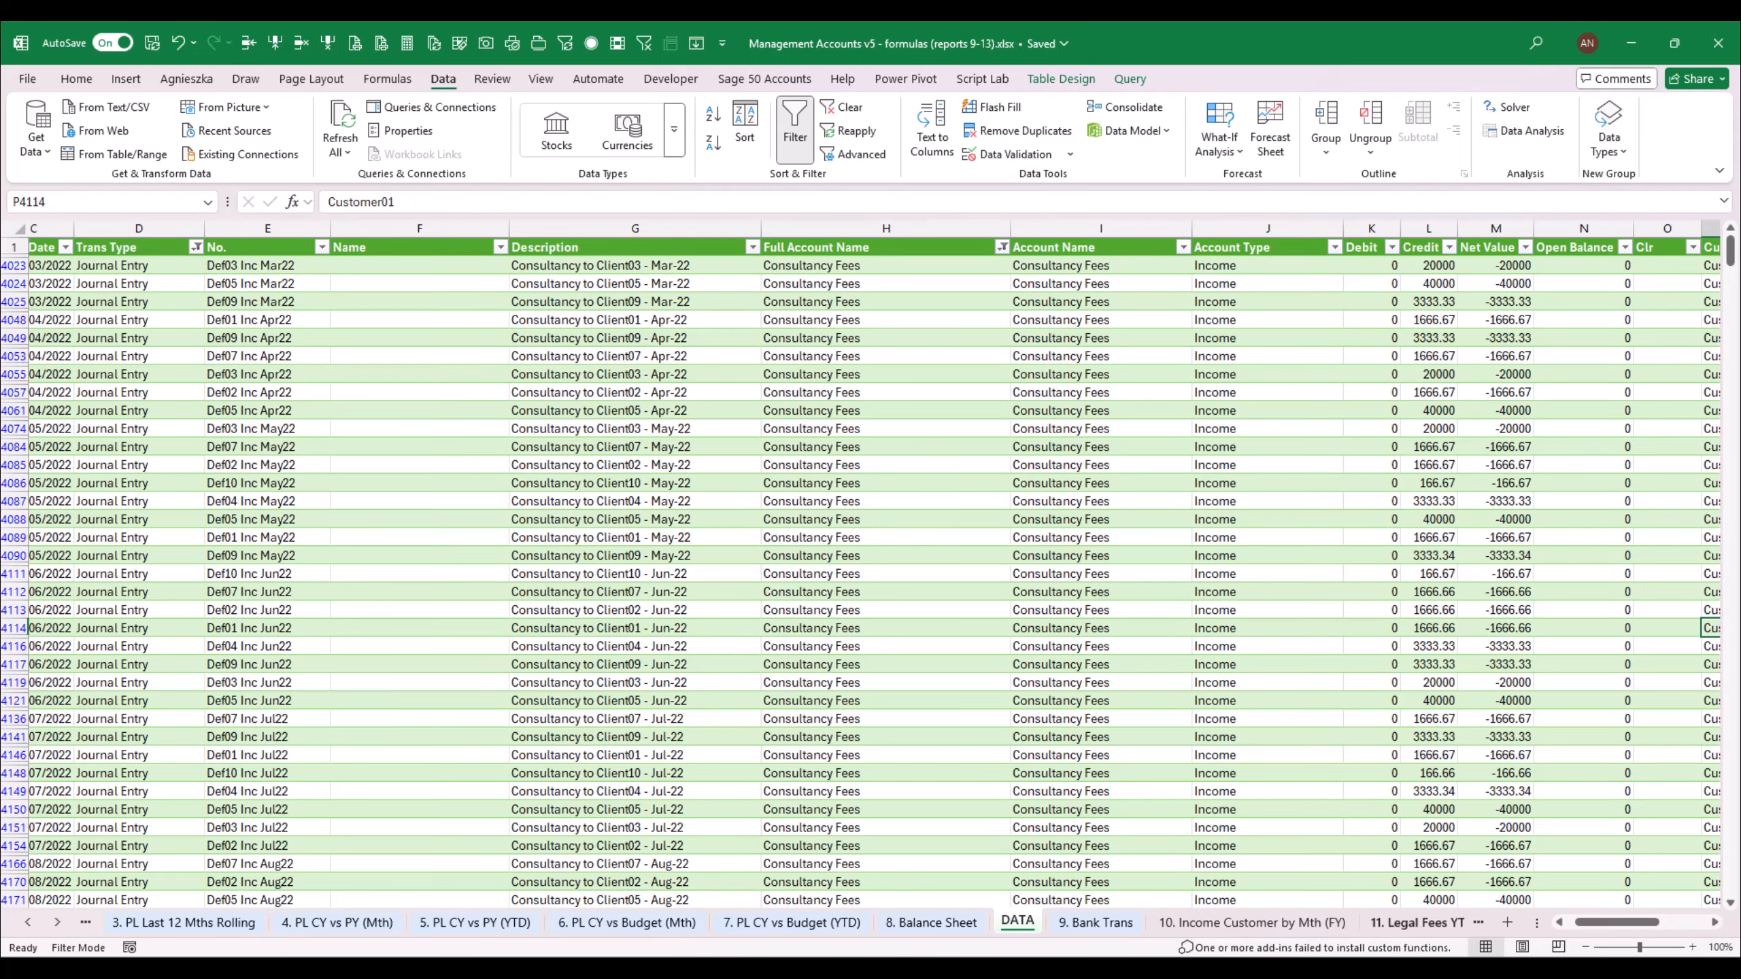
click(1173, 925)
click(511, 507)
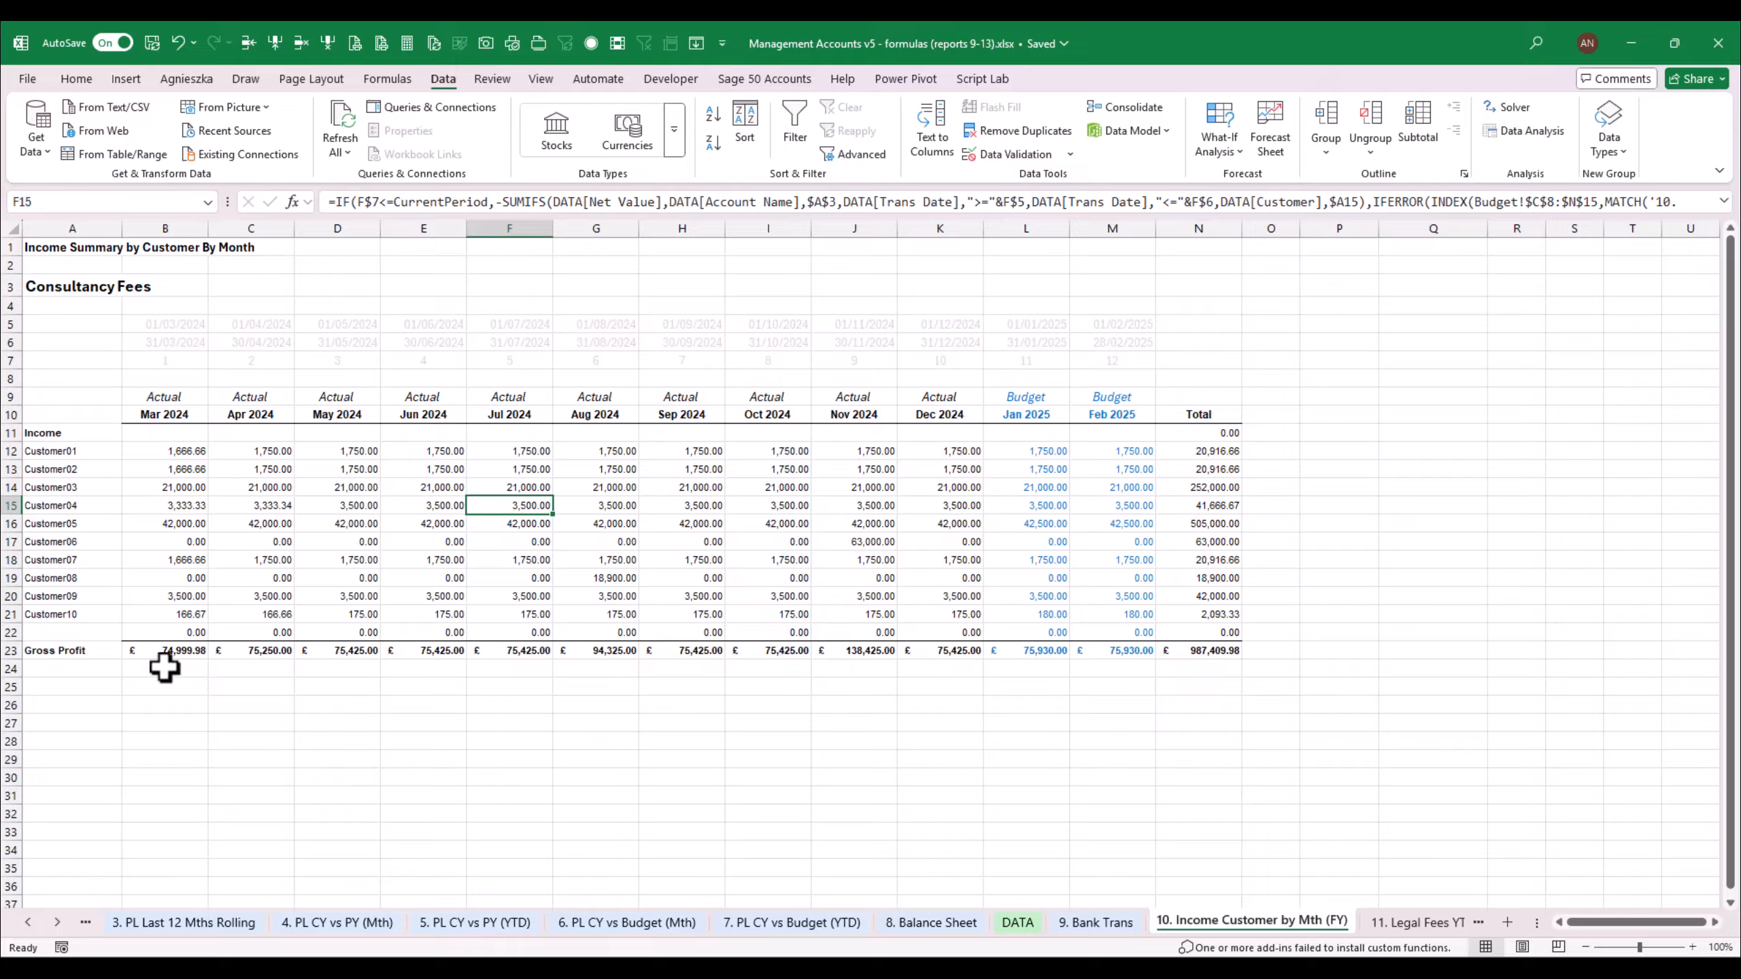
click(107, 705)
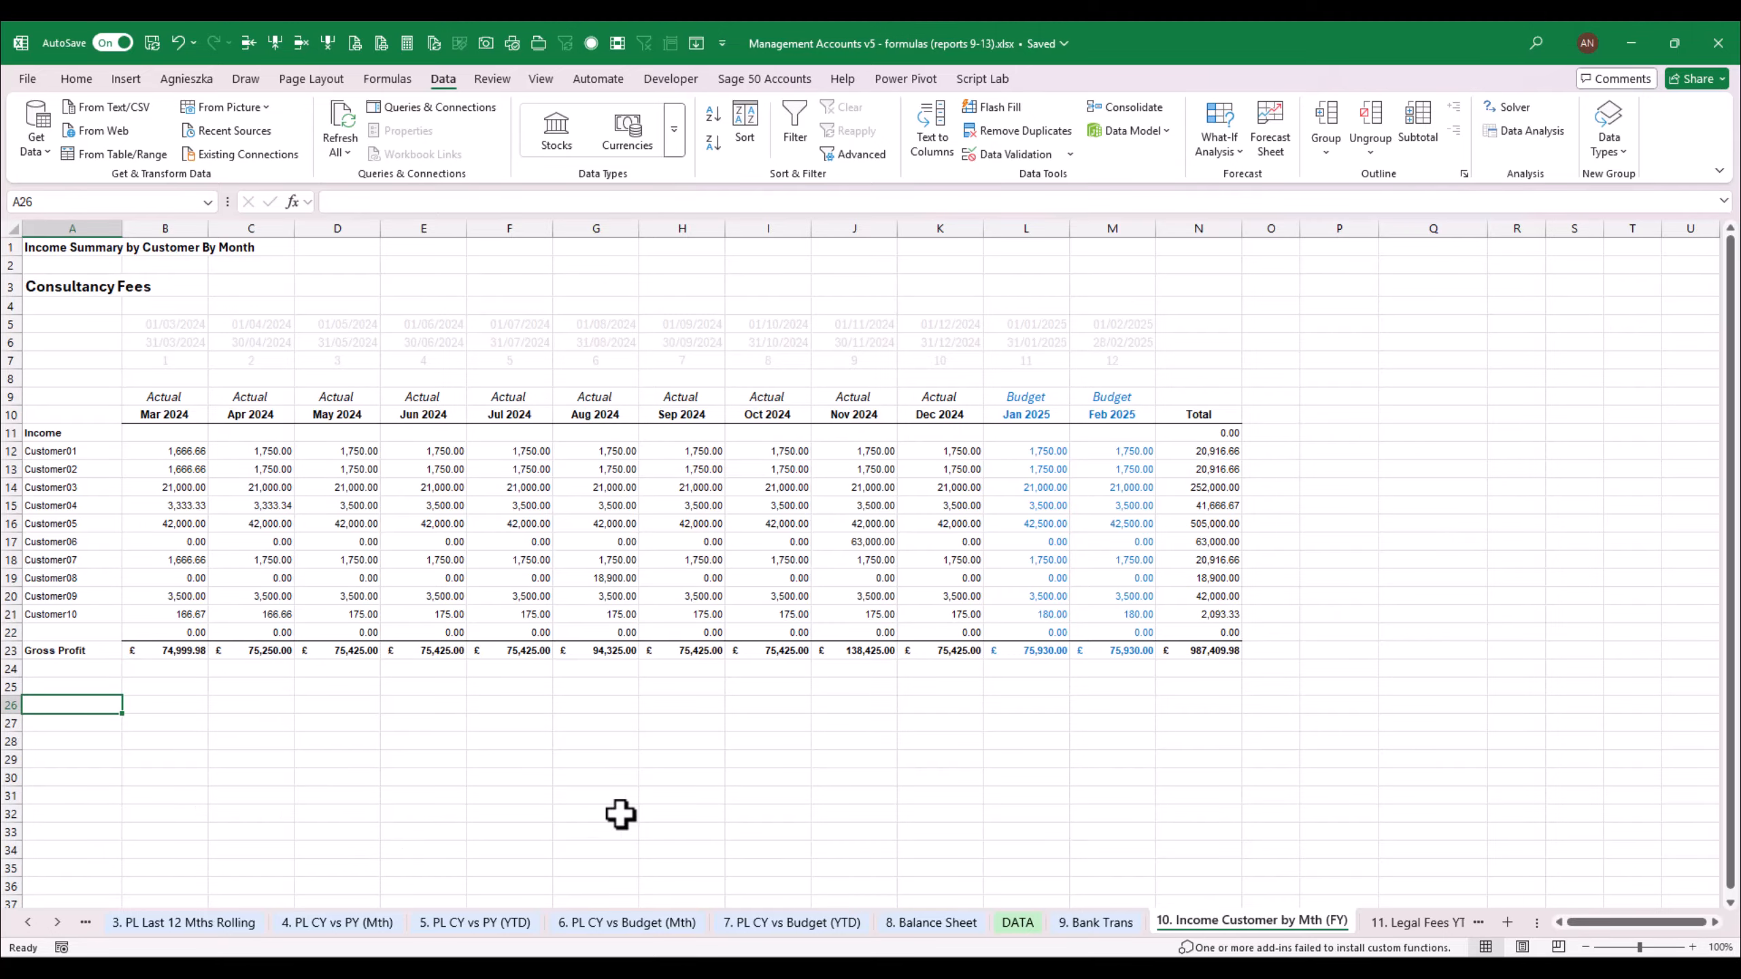
Look through the bank and balance sheet reports and examine the Check to TB row on the PL CY vs Budget (YTD) sheet
click(1097, 922)
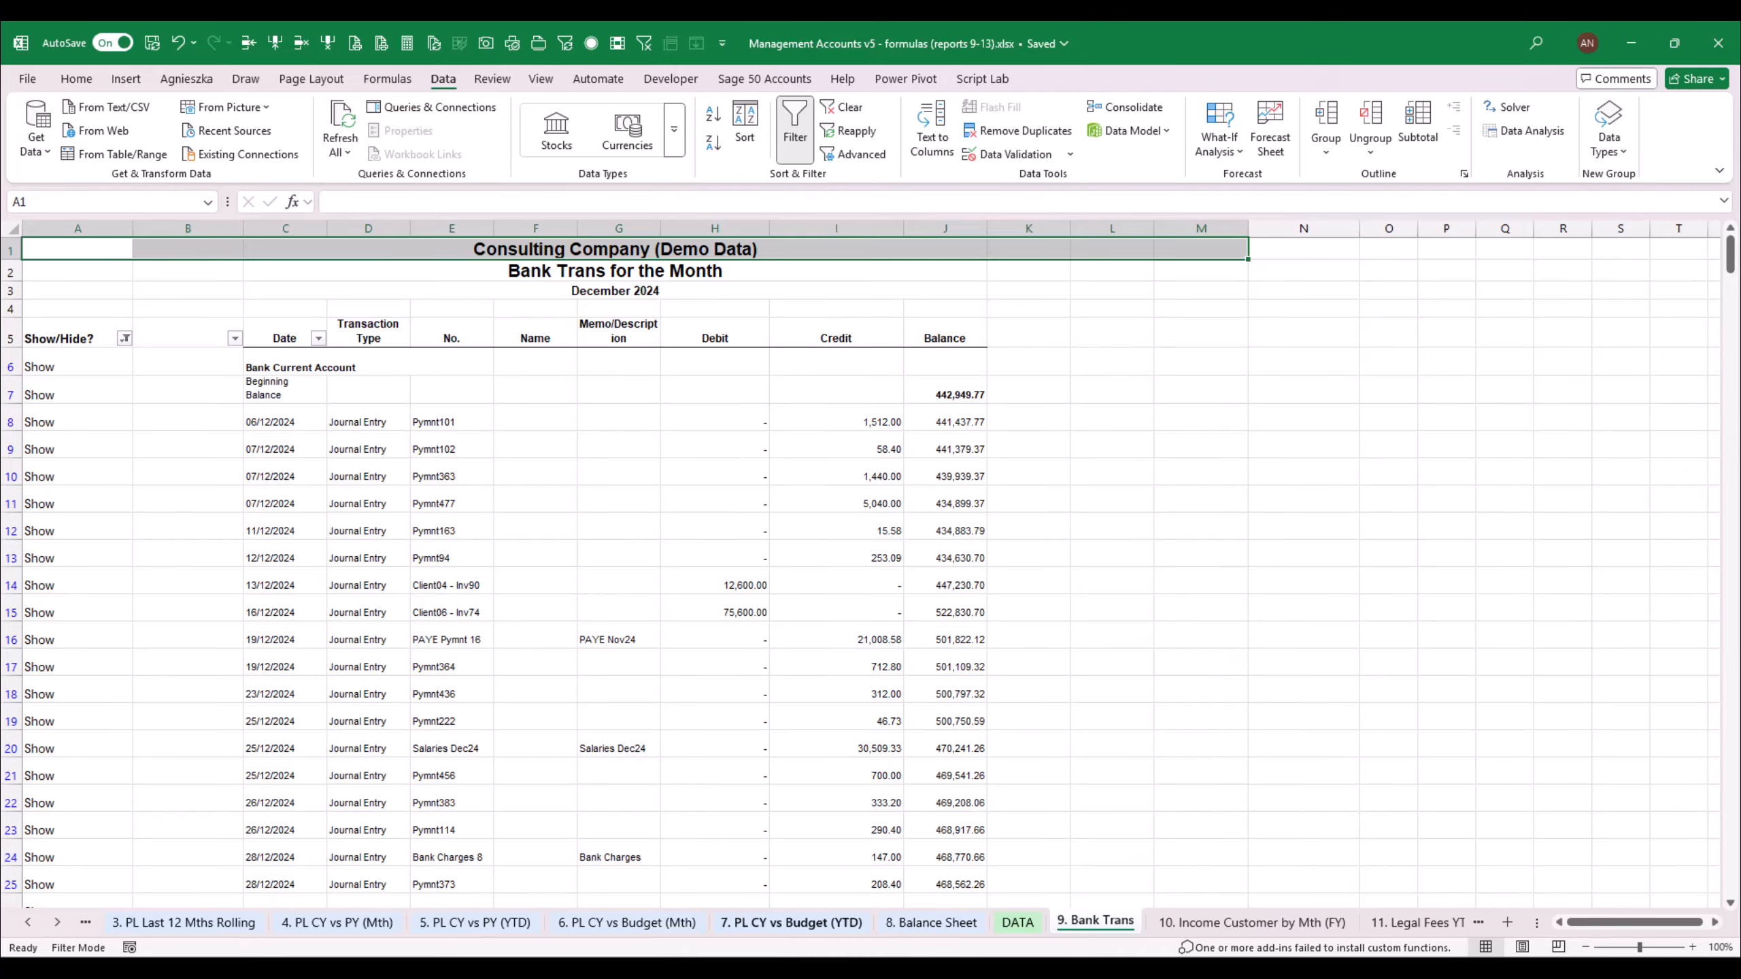
click(931, 922)
drag(1732, 374, 1723, 845)
click(792, 922)
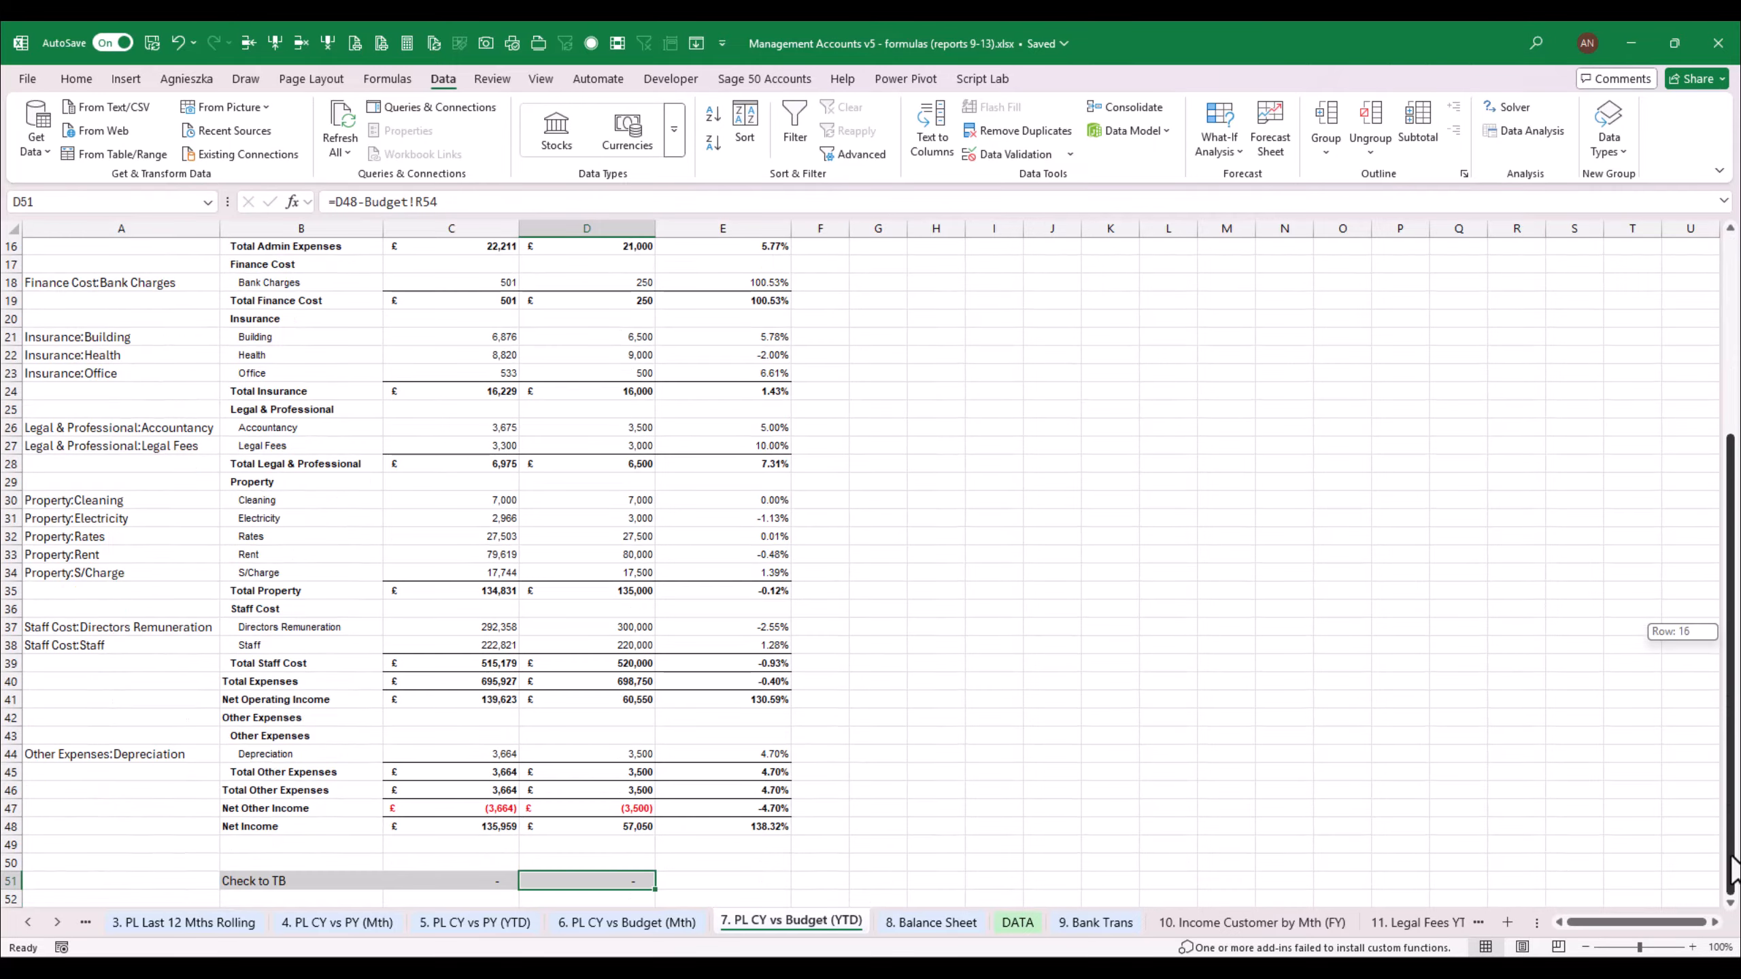
click(289, 881)
drag(289, 880, 426, 881)
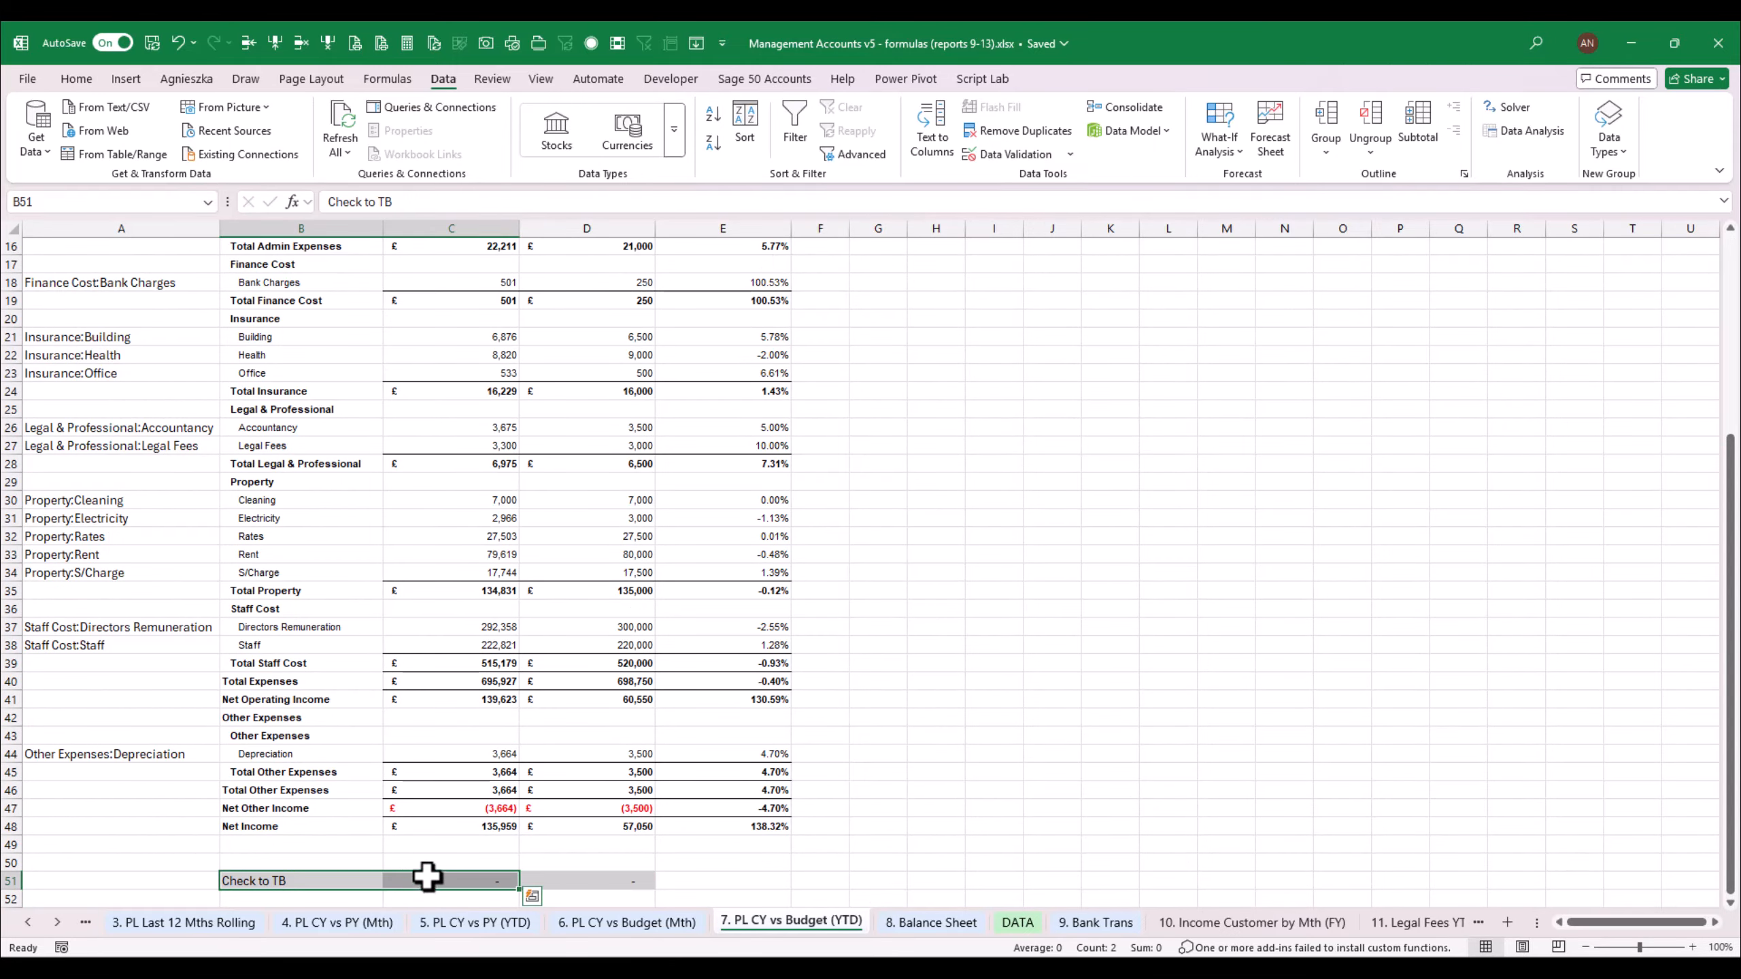
Copy the Check to TB label and its first check cell into A27:B27 of the 10. Income Customer by Mth (FY) sheet
key(ctrl+c)
click(1251, 922)
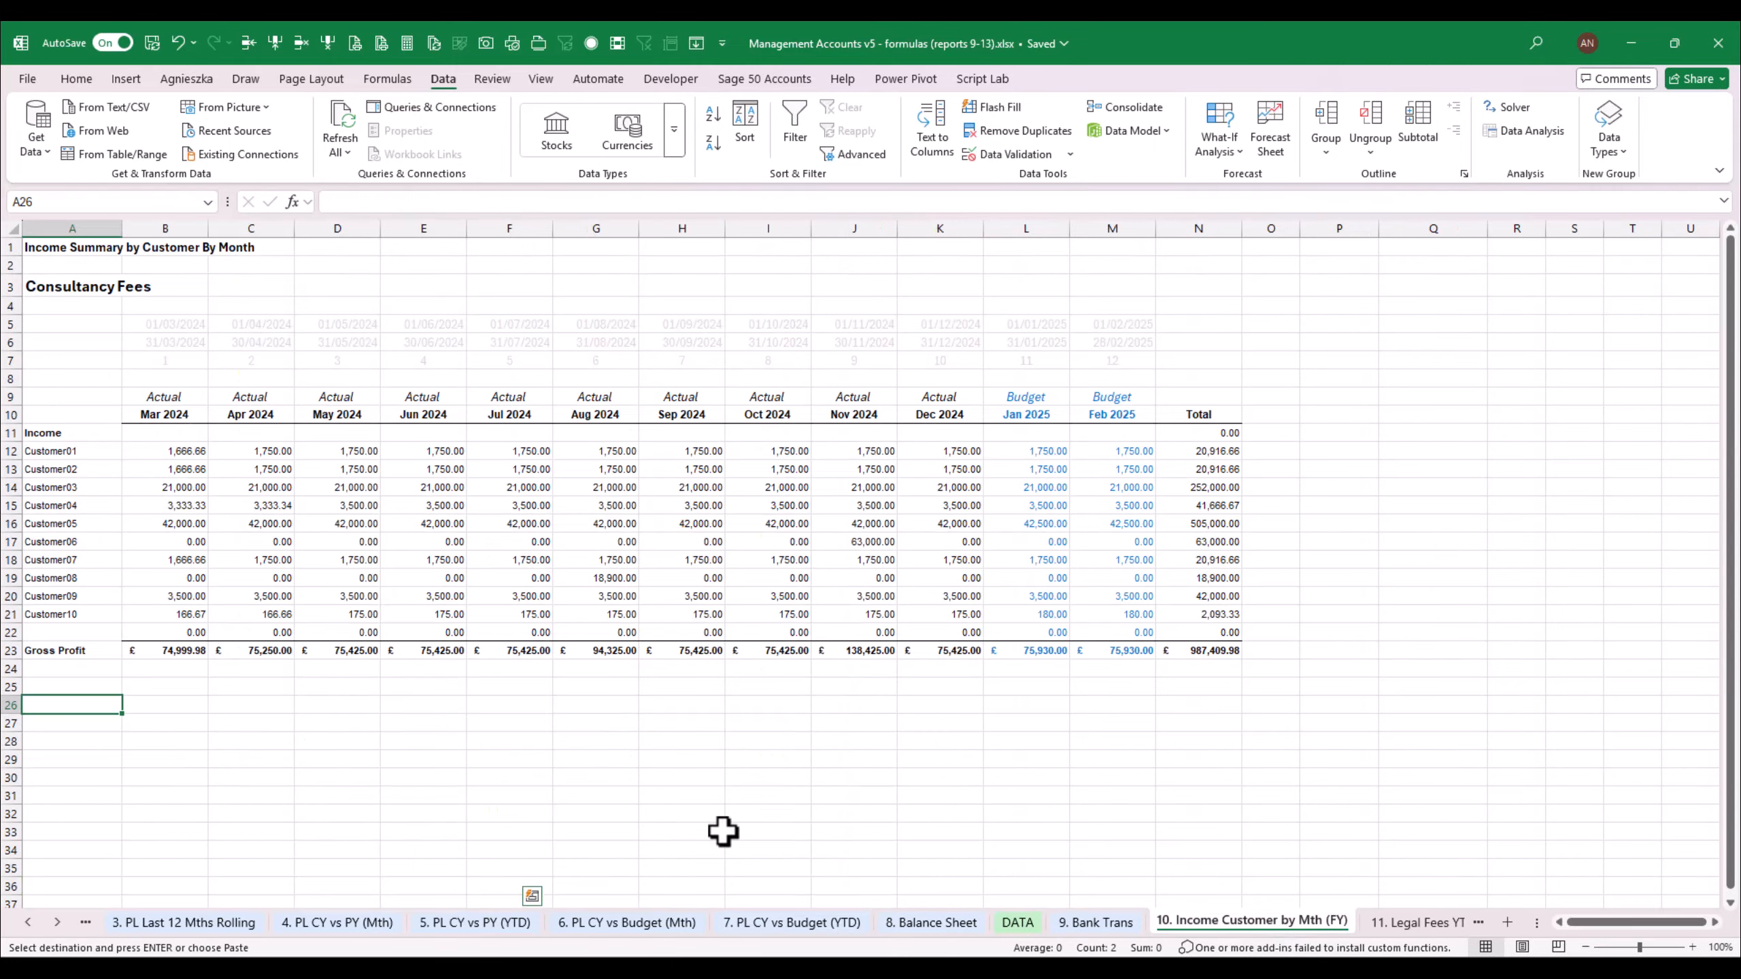
click(92, 723)
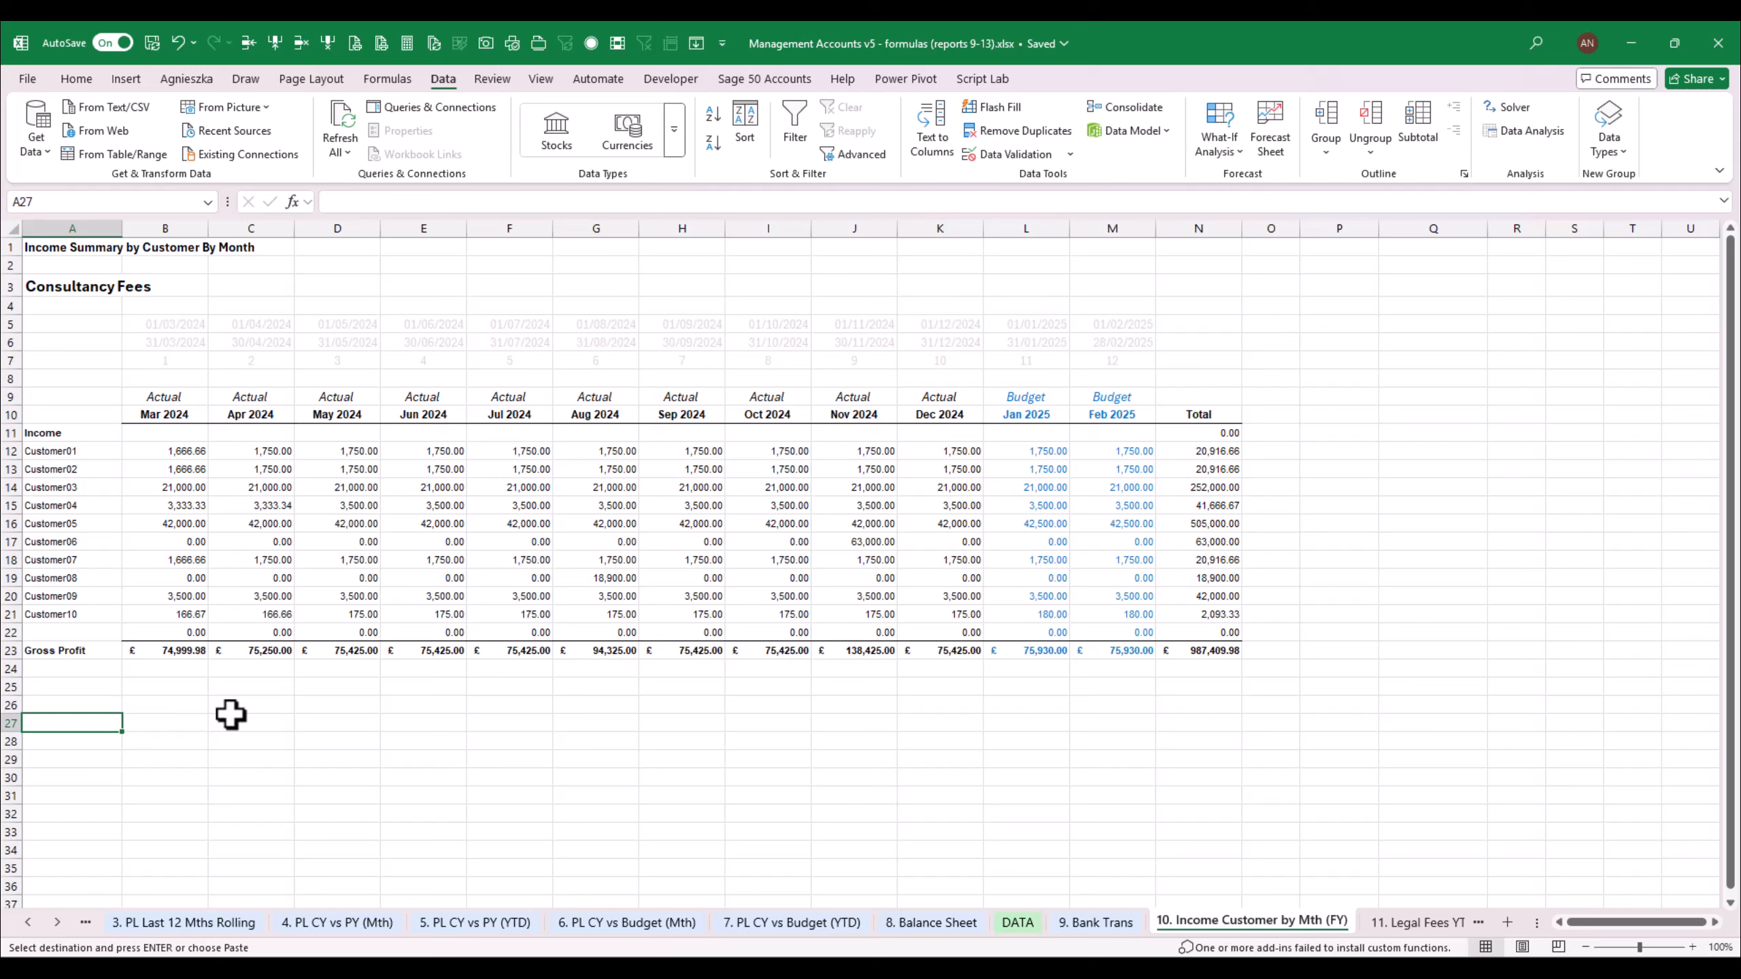
key(ctrl+v)
click(192, 725)
key(Escape)
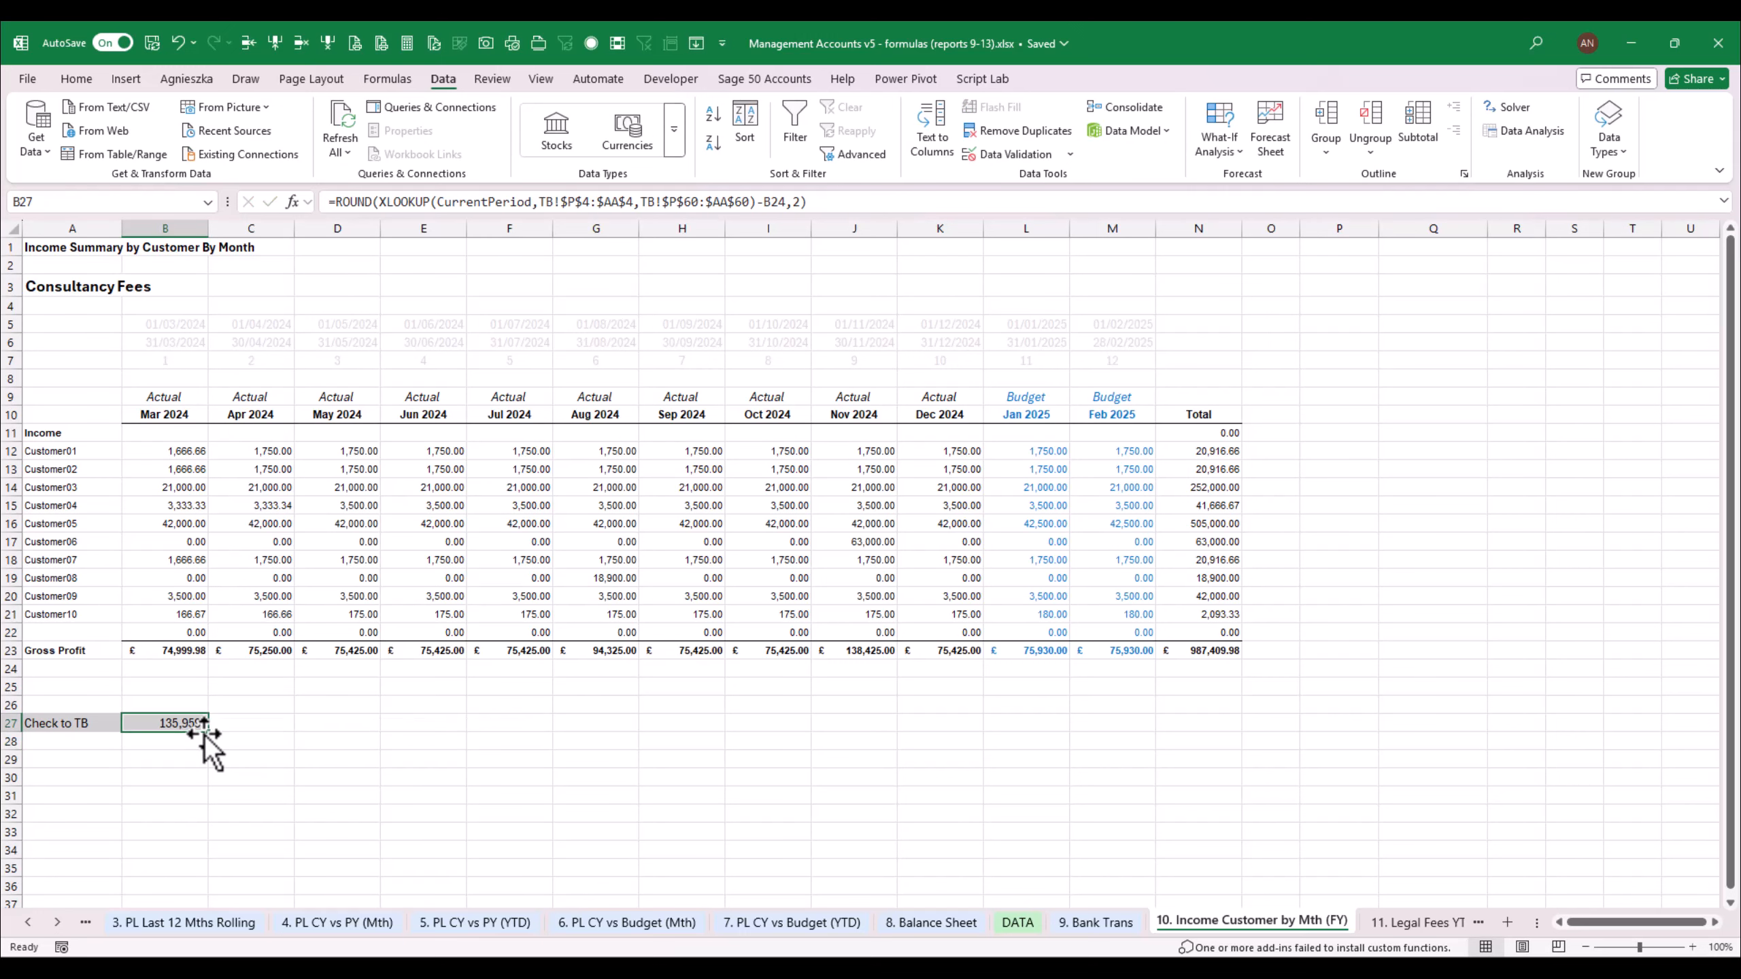
Replace the pasted formula in B27 with an equals sign and shorten the label in A27 to "Check"
text(=)
key(shift+Tab)
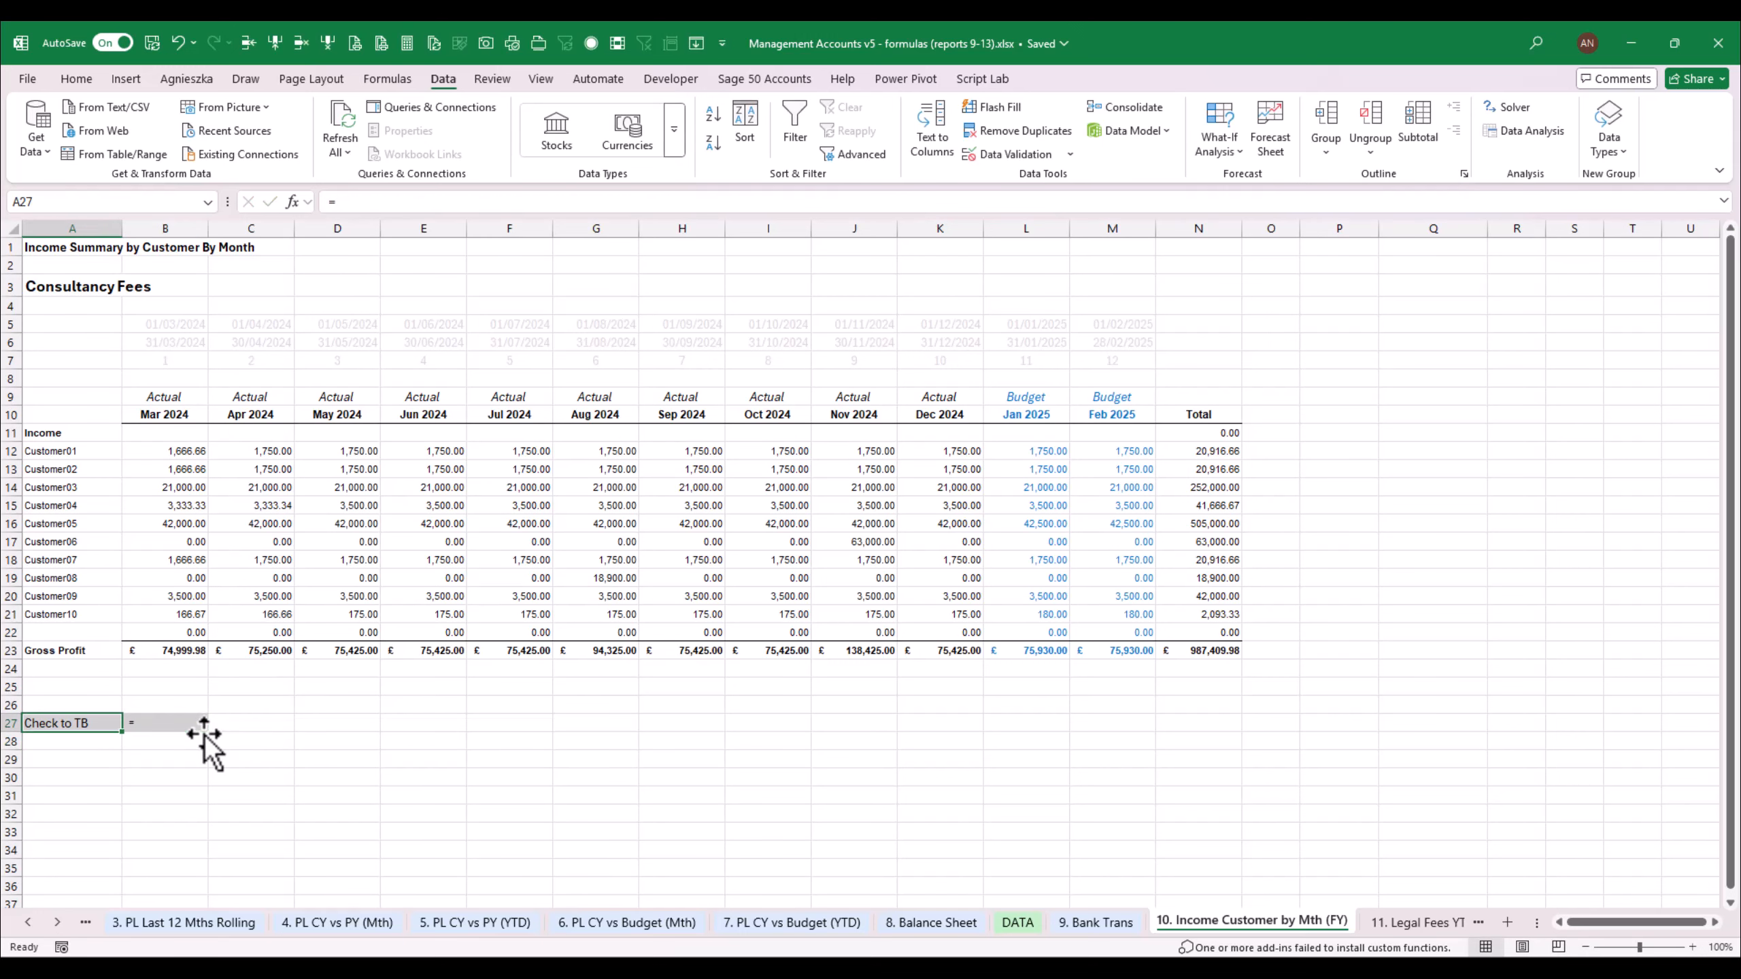
key(Tab)
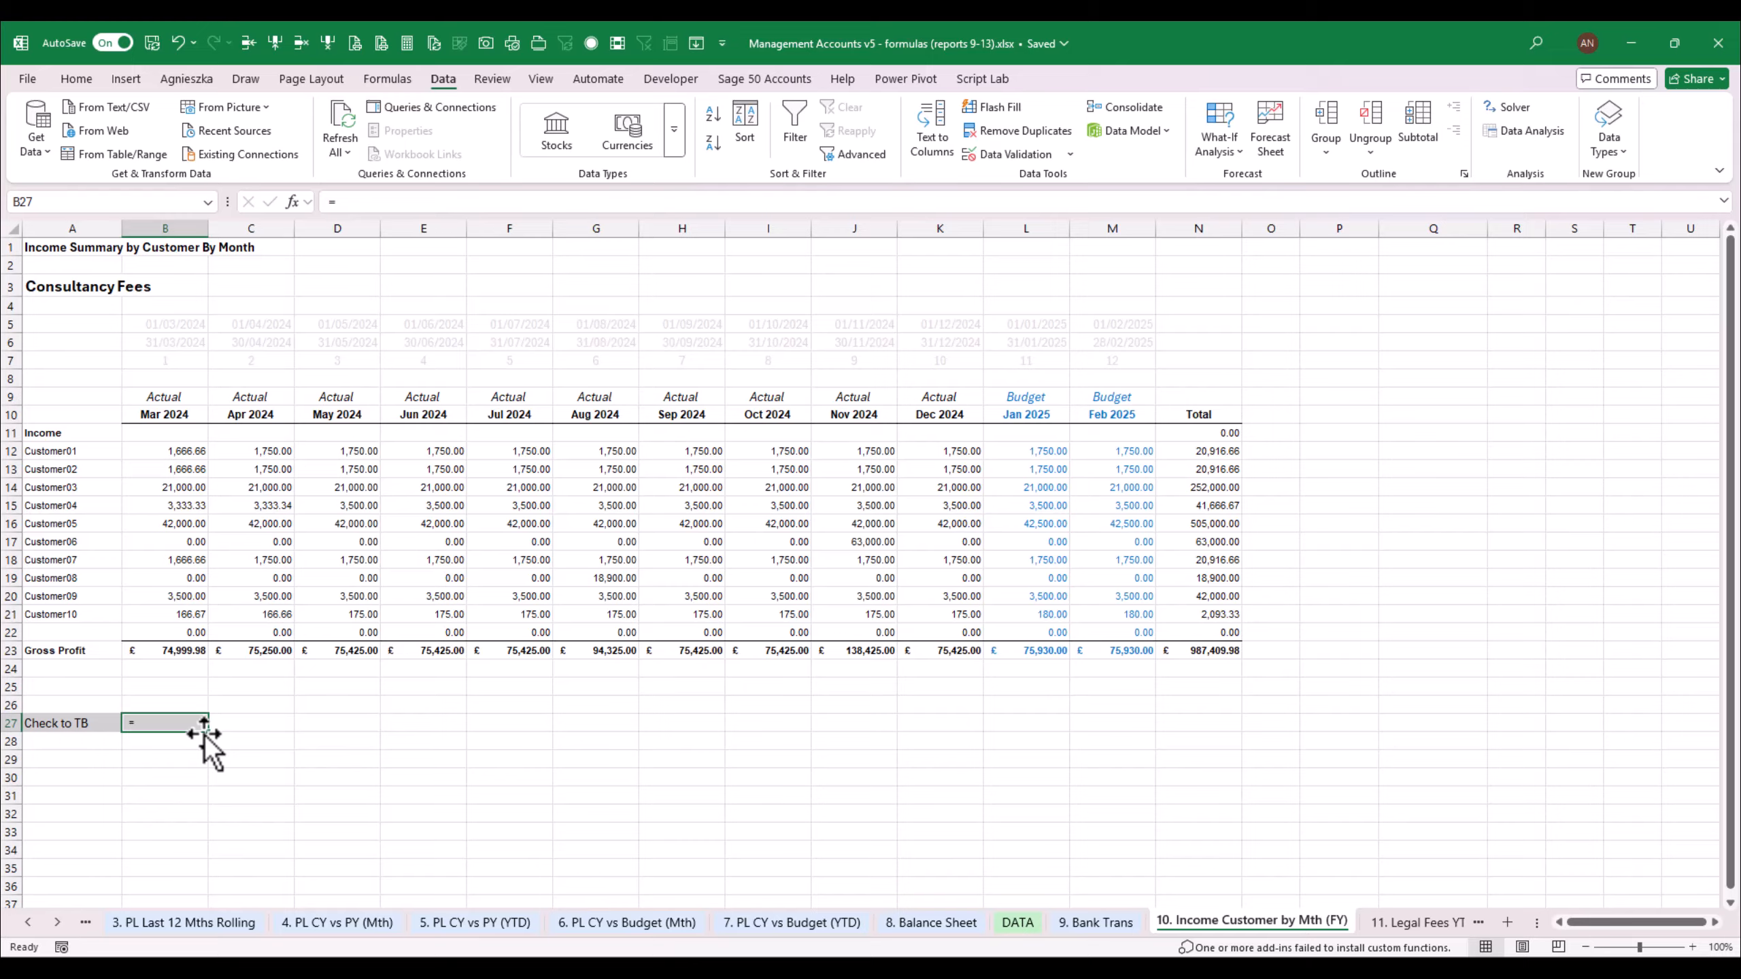
key(shift+Tab)
key(F2)
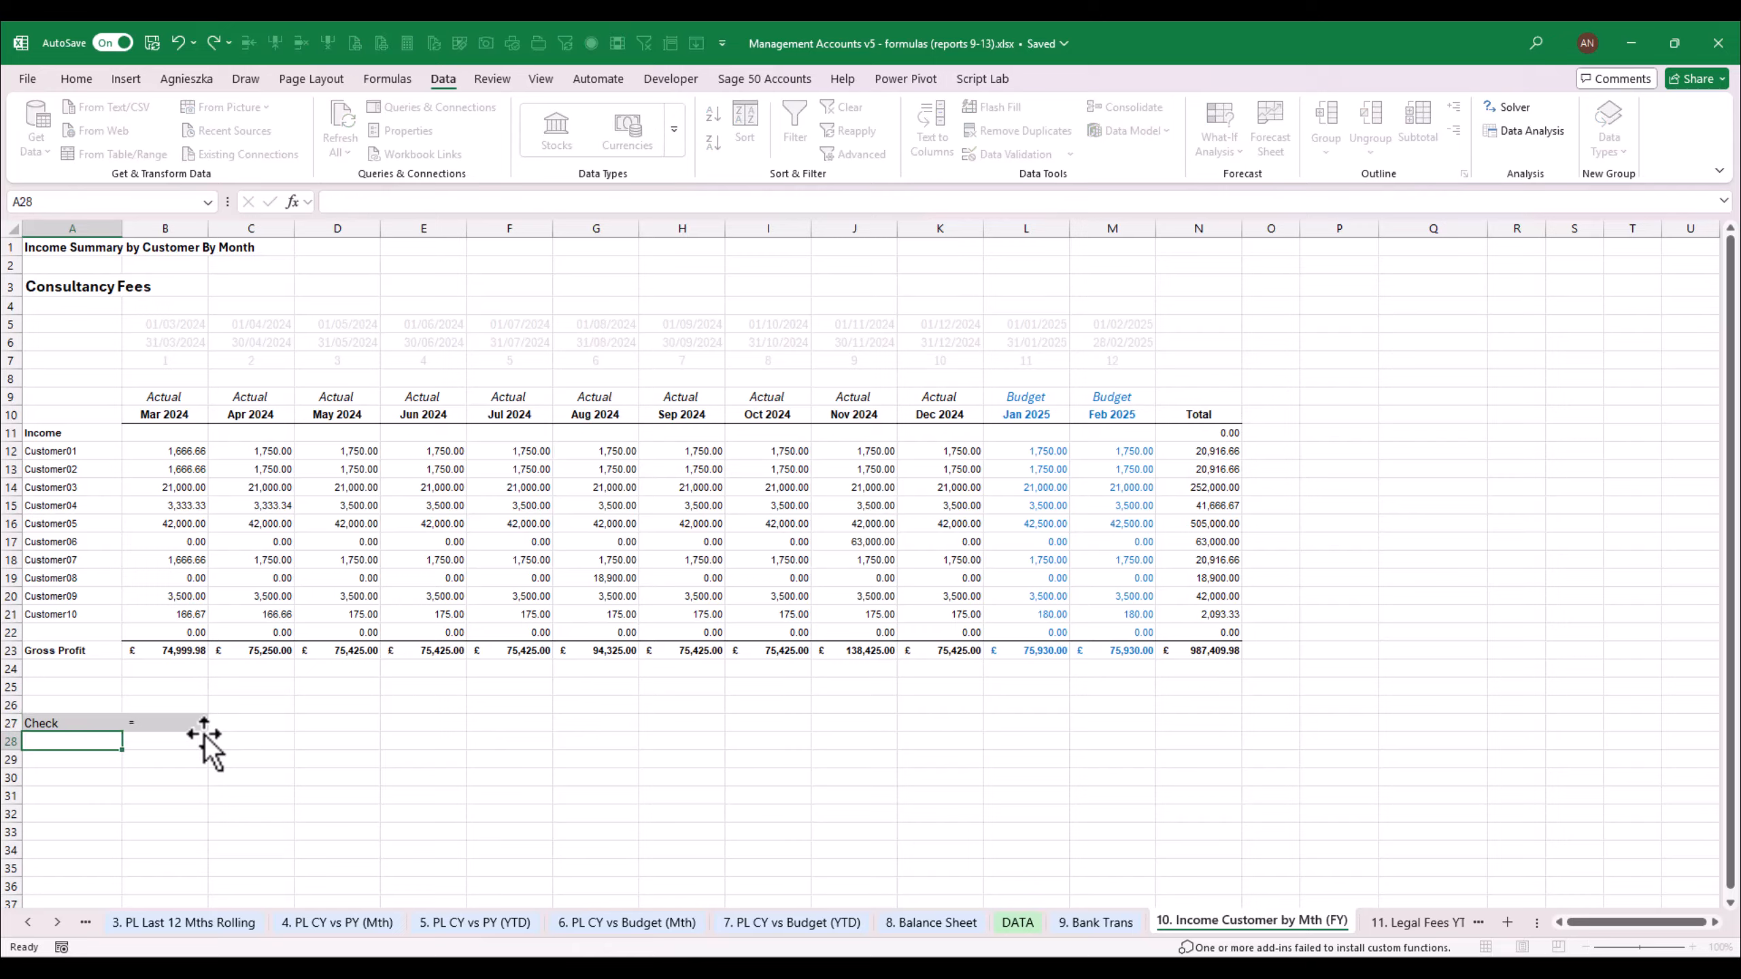
Enter the check formula =B23-'2. PL by Mth (Full Yr)'!C11 in B27 to compare March Gross Profit with the profit and loss Total Income
key(Tab)
text(=)
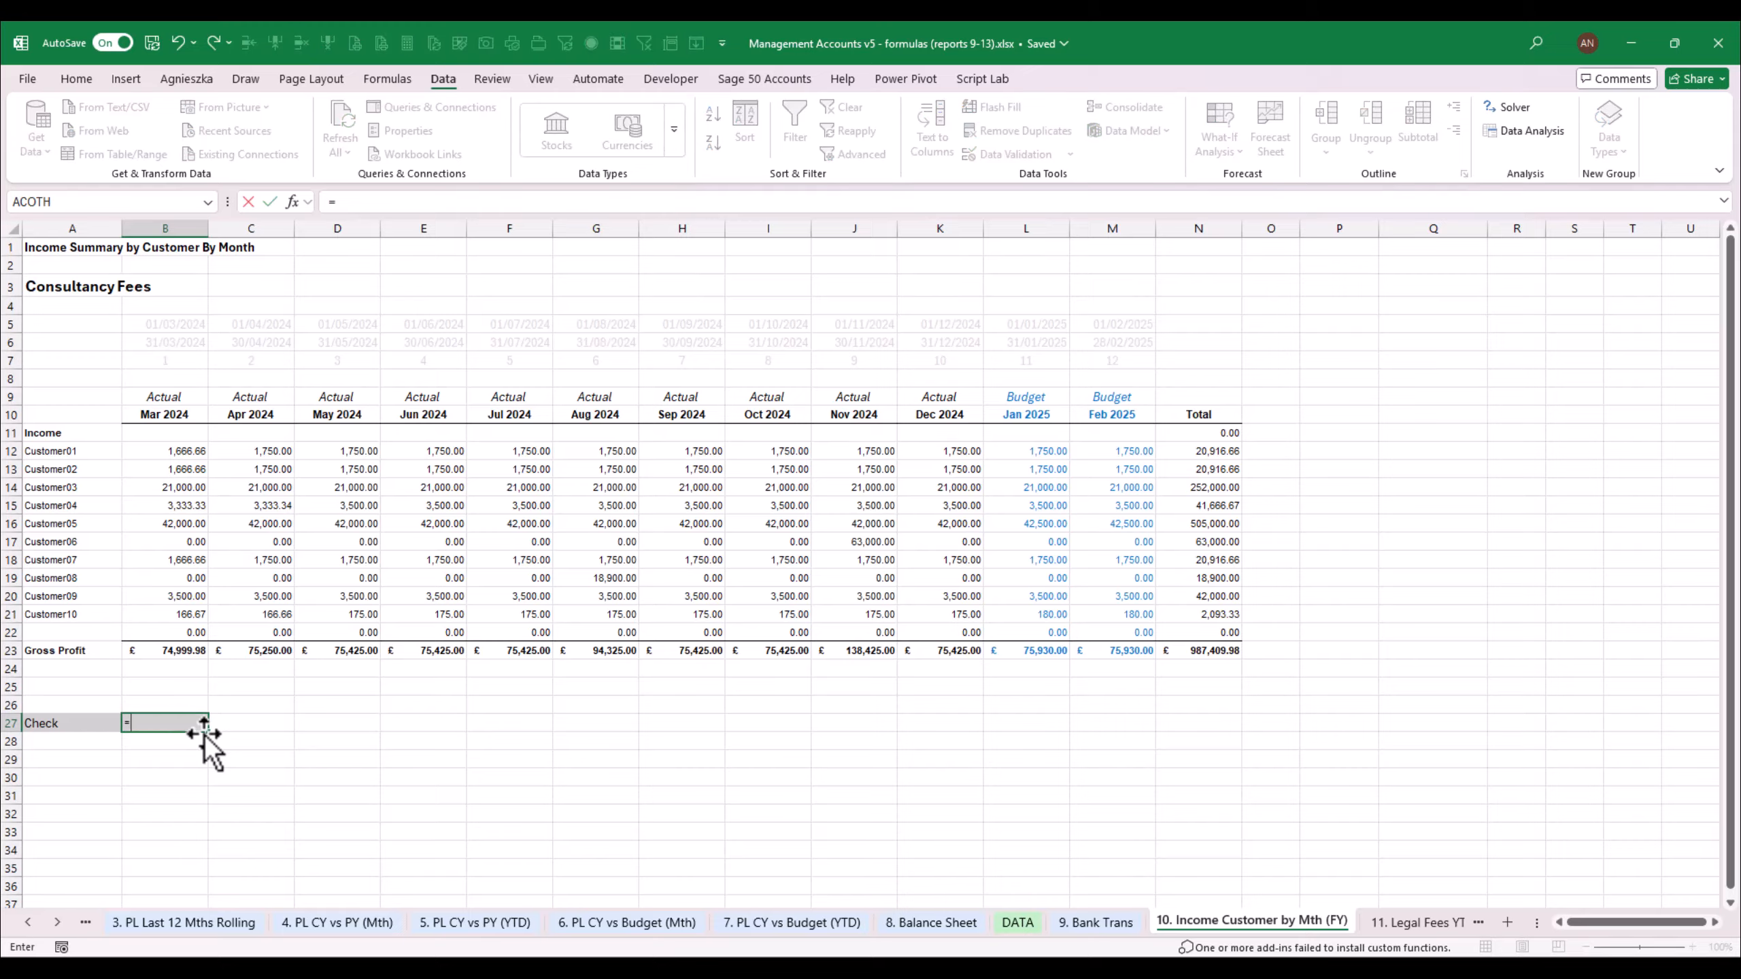
key(Up)
key(Up)
key(Up)
key(Up)
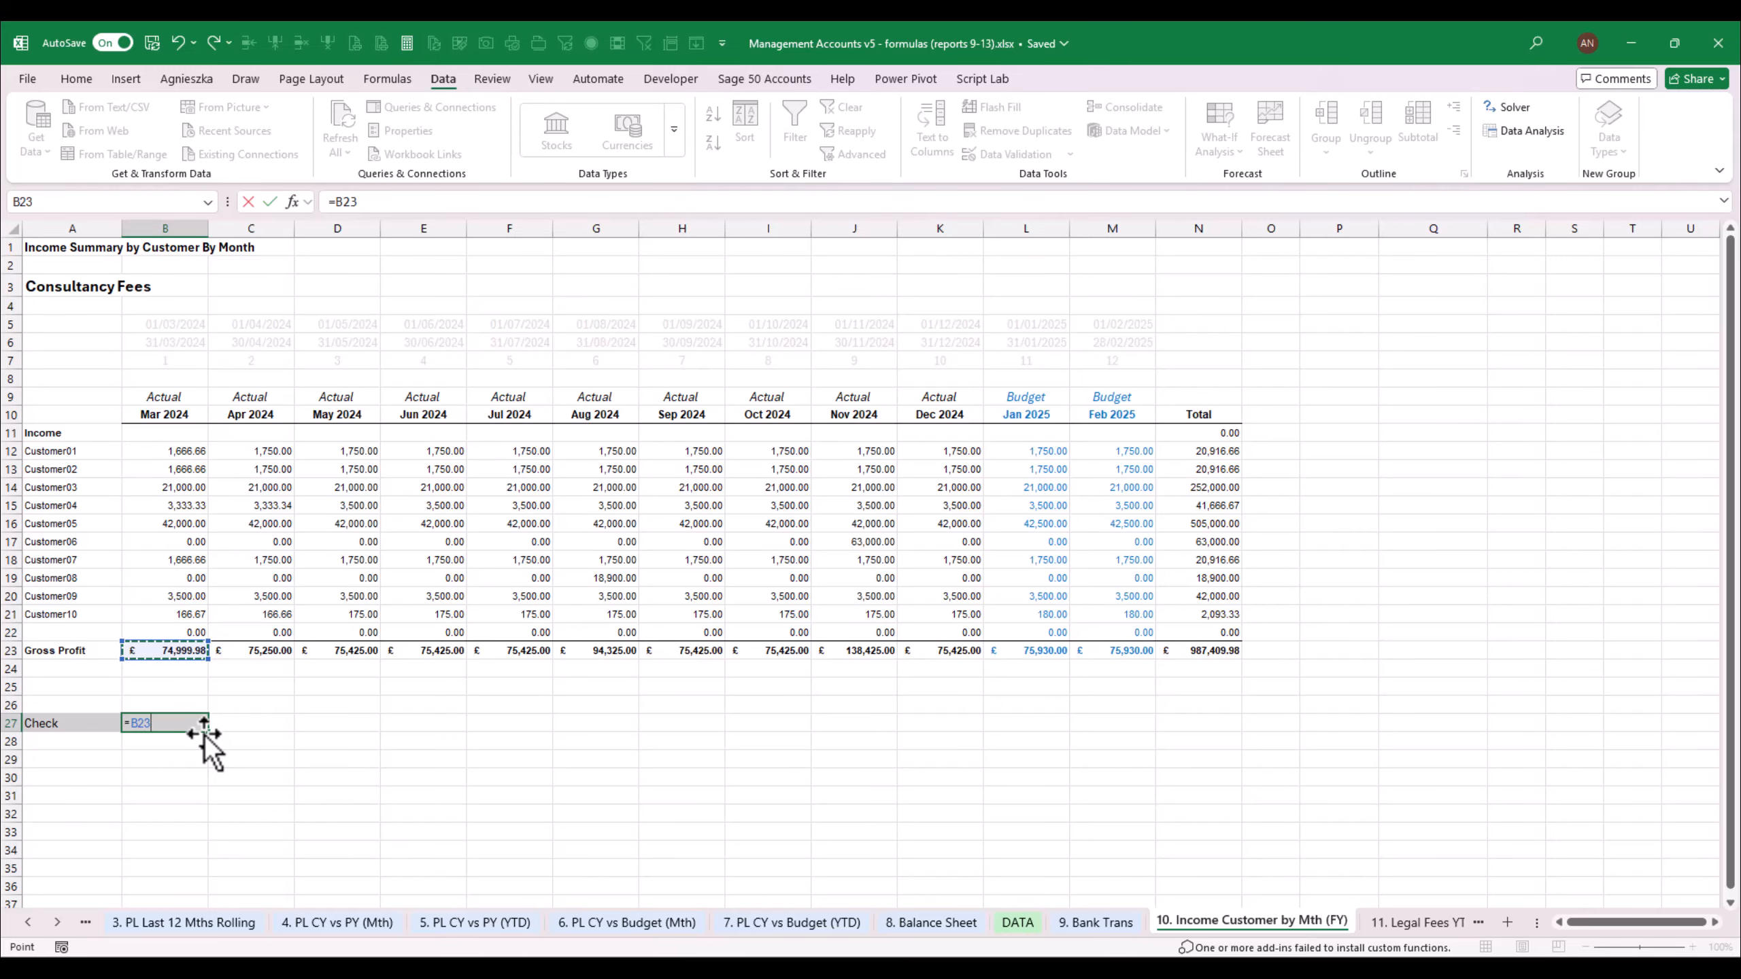
text(-)
click(27, 923)
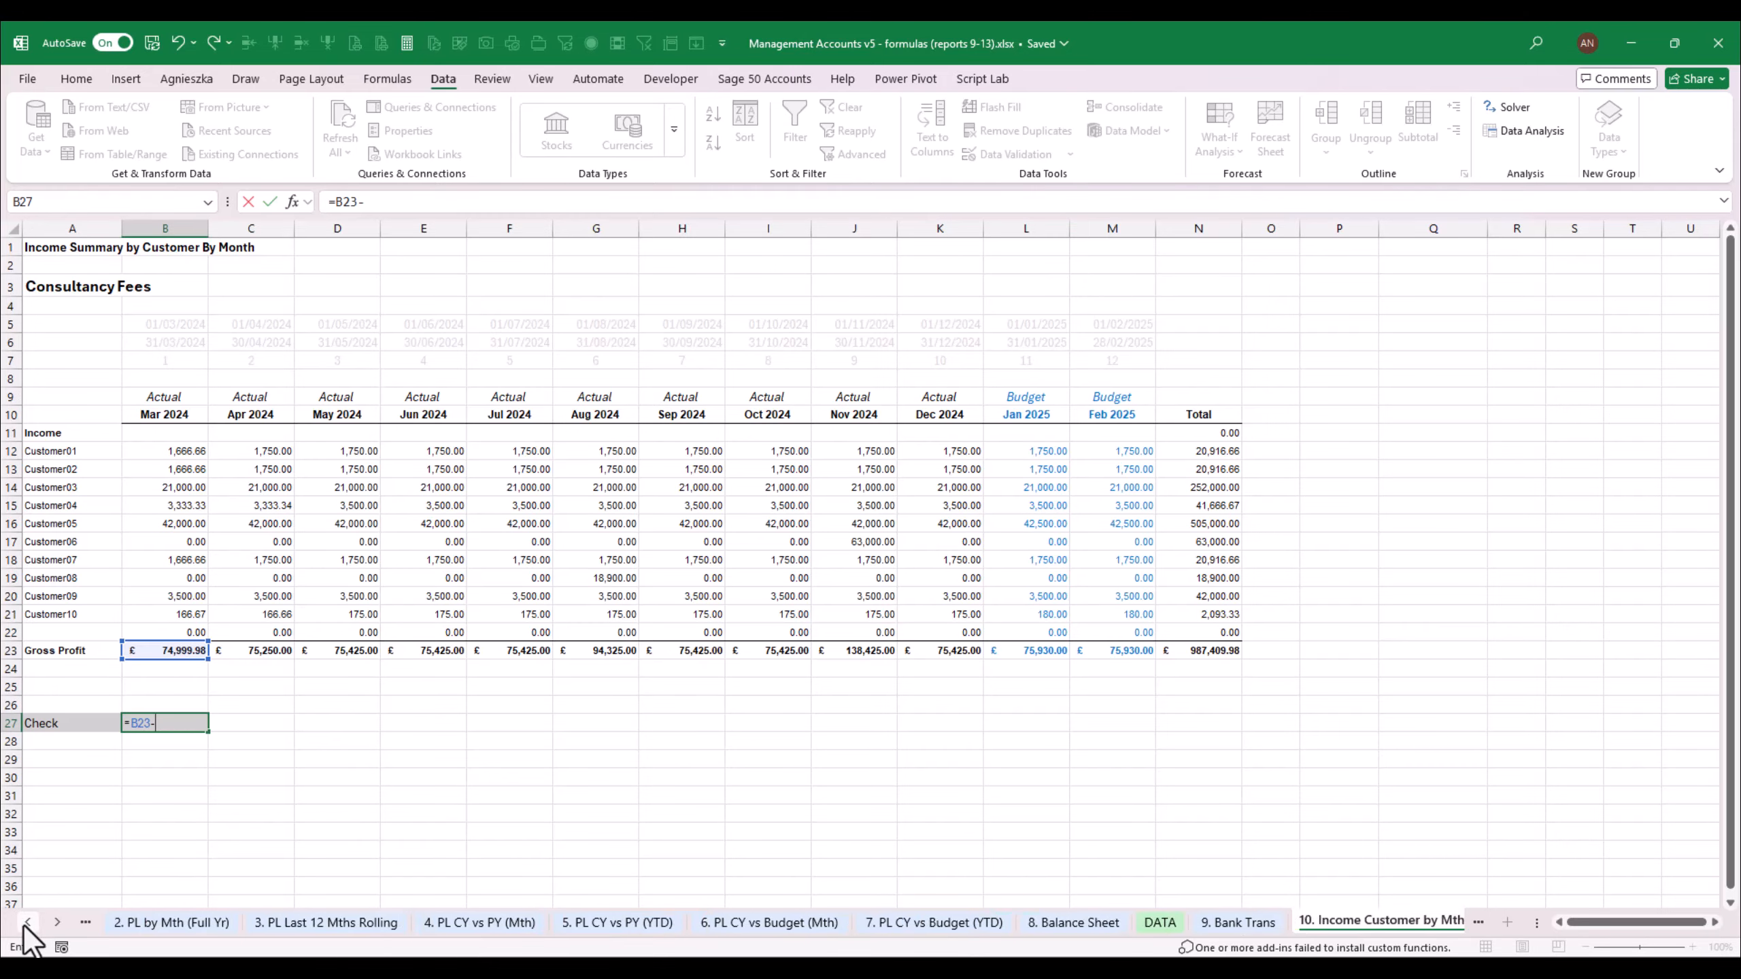
click(27, 922)
click(360, 923)
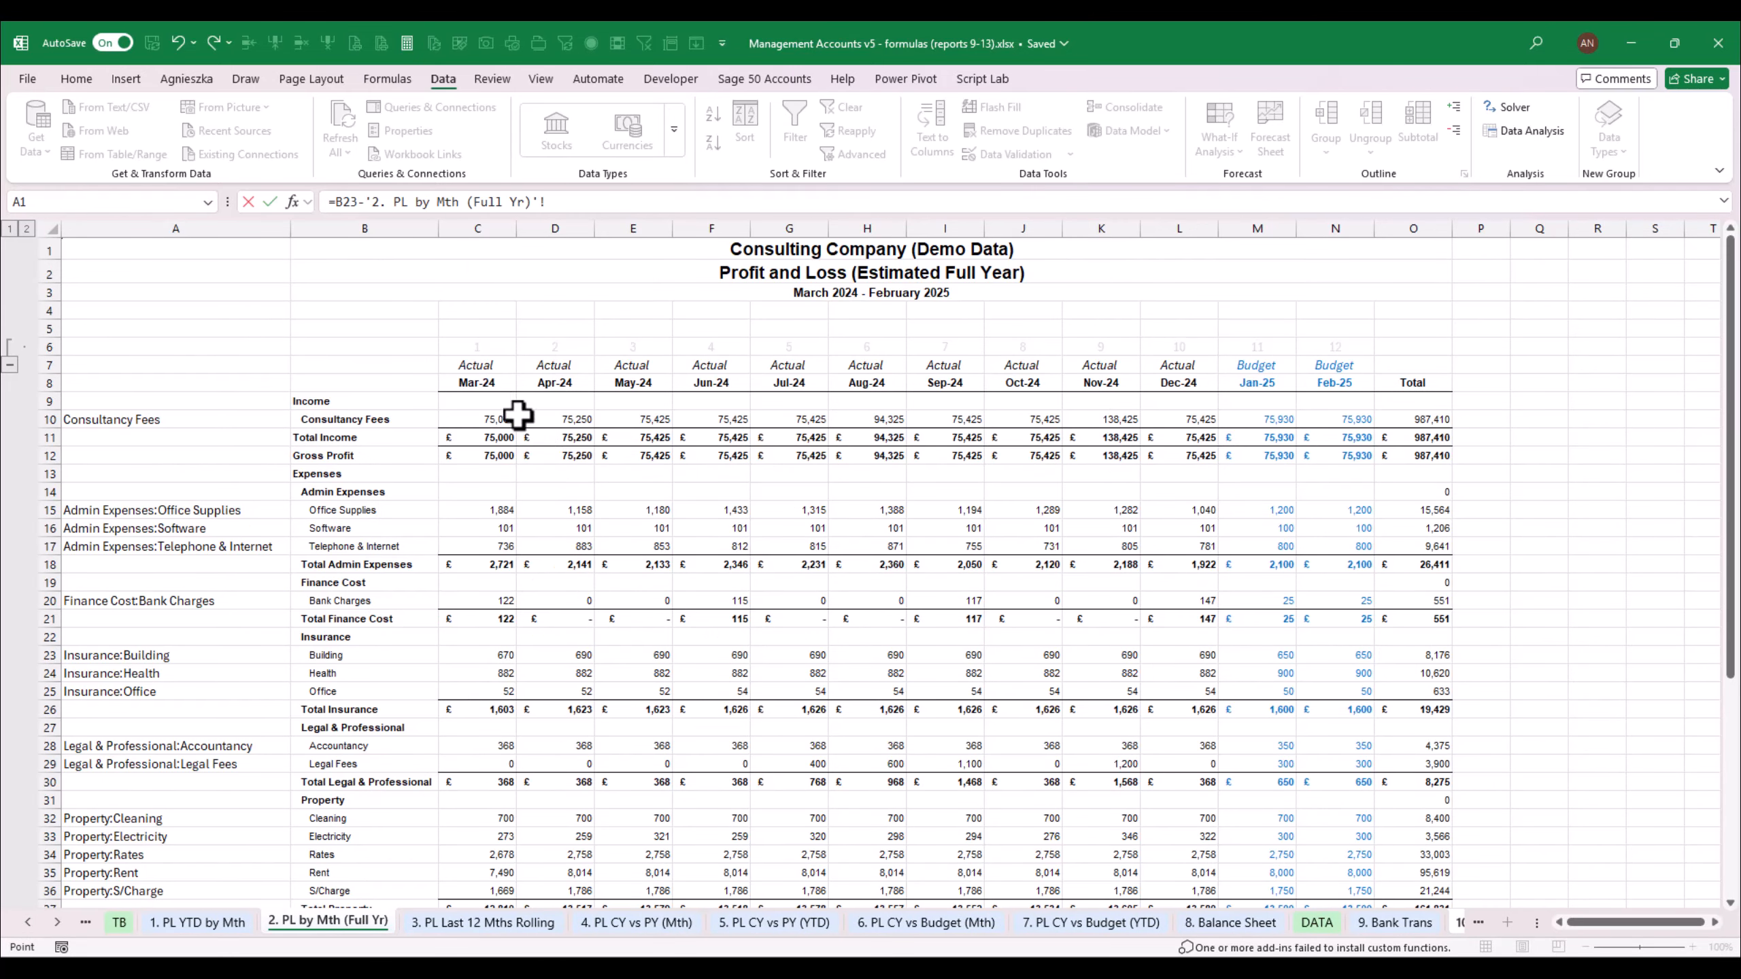
click(462, 458)
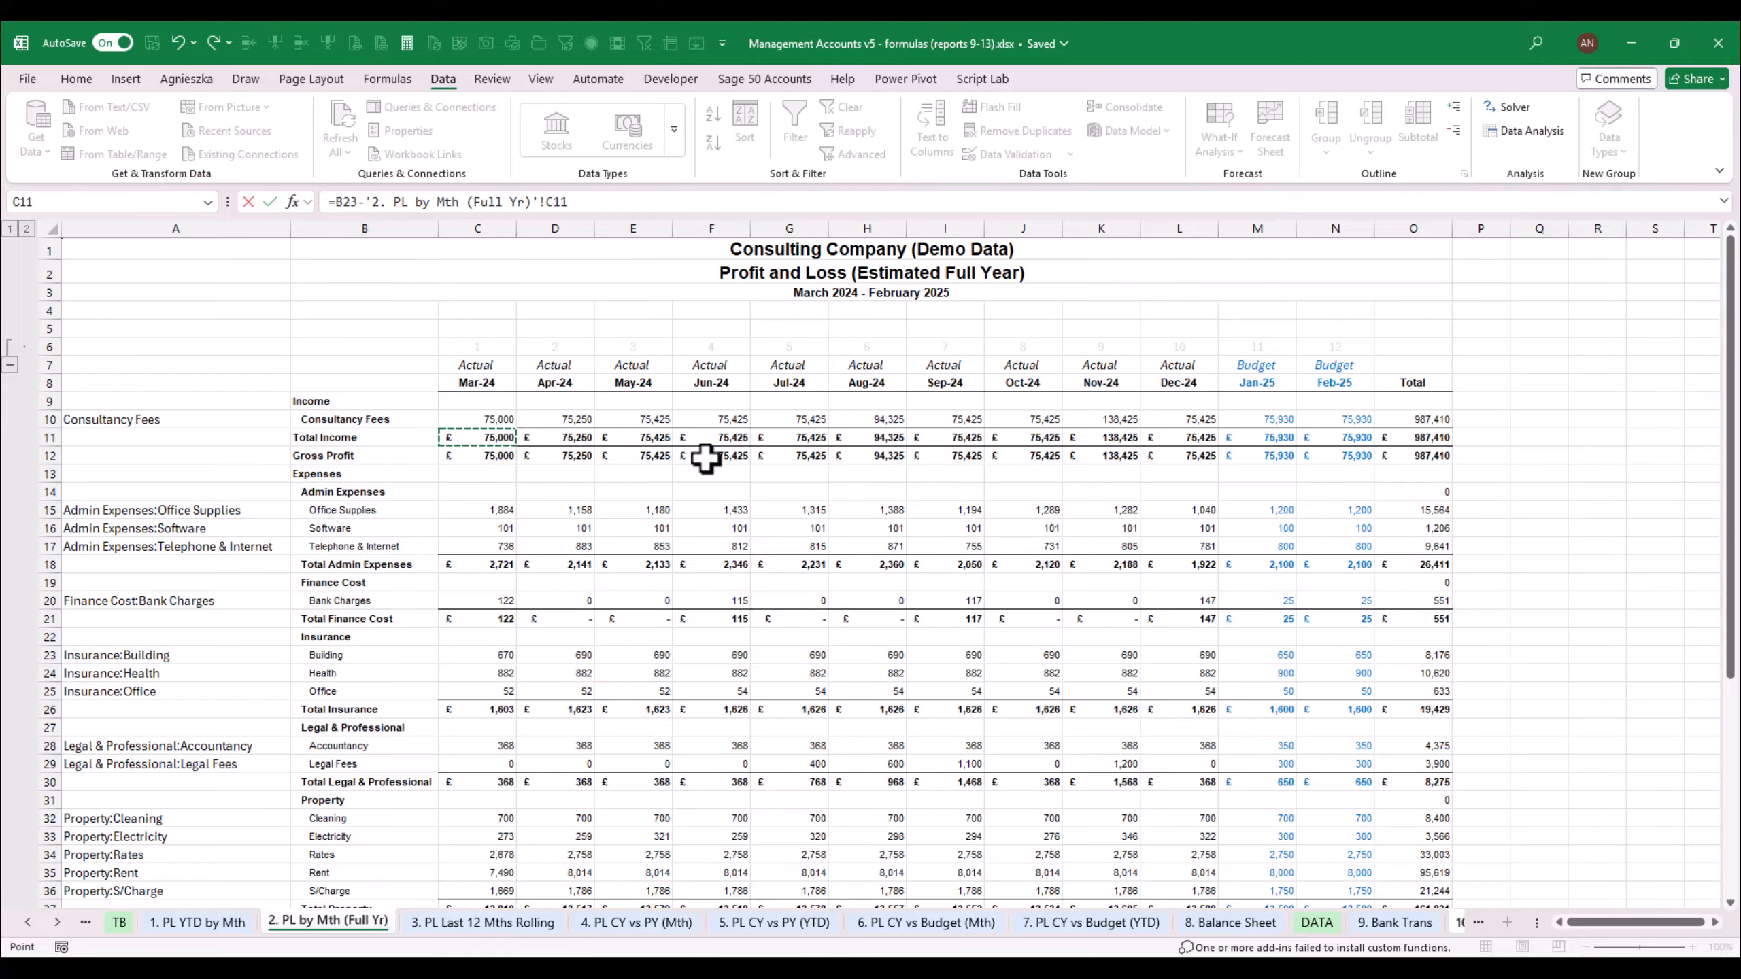
key(Return)
key(Up)
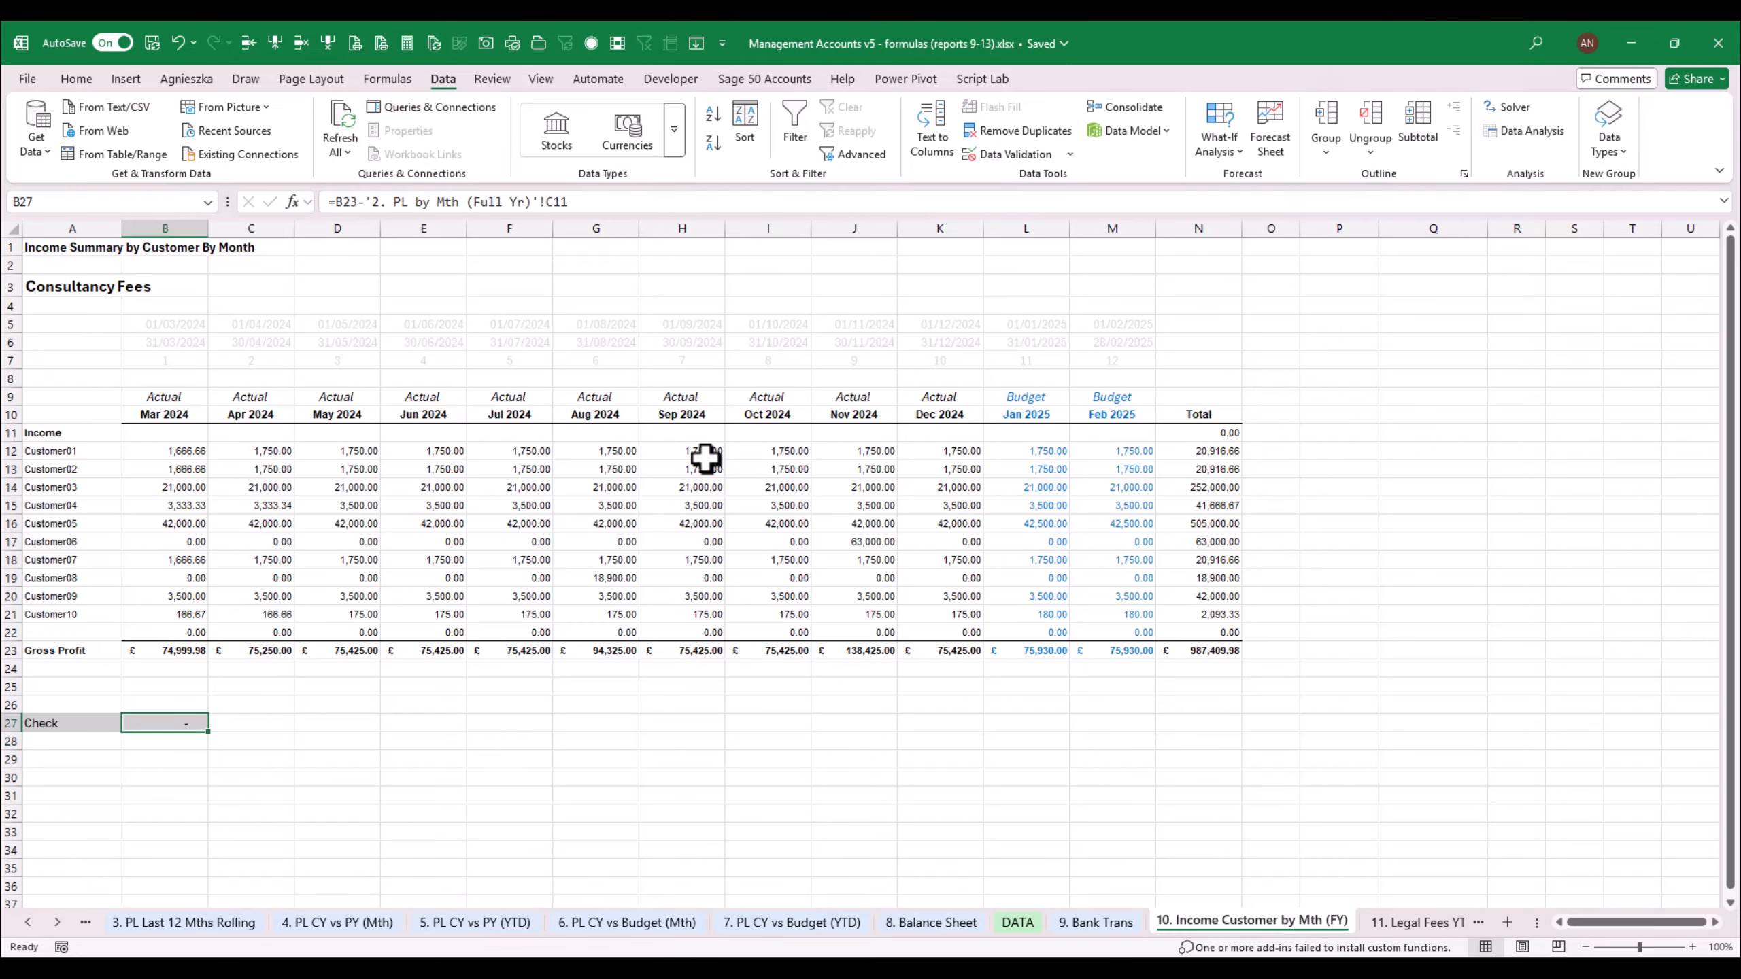
Copy the check formula from B27 across C27:M27 for April 2024 to February 2025
key(ctrl+c)
key(Right)
key(shift+Right)
key(shift+Right)
key(shift+Right)
key(shift+Right)
key(shift+Right)
key(shift+Right)
key(shift+Right)
key(shift+Right)
key(shift+Right)
key(shift+Right)
key(Return)
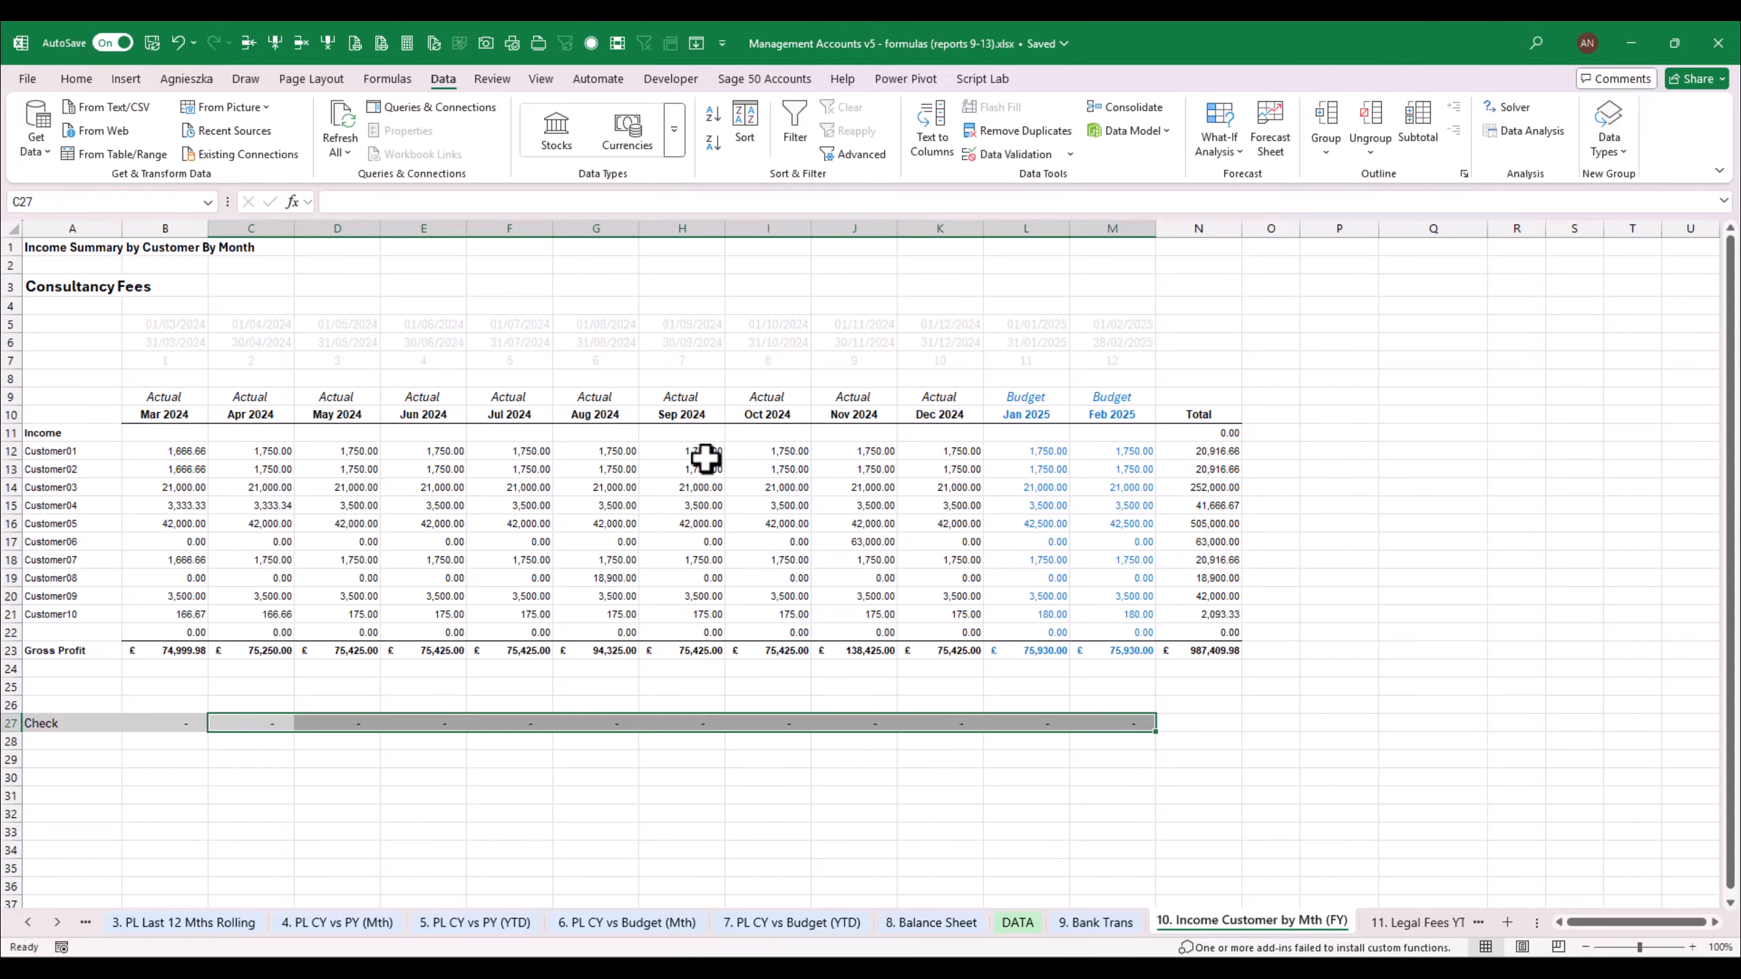
Review the February and March check formulas against the monthly figures on the 2. PL by Mth (Full Yr) sheet
click(977, 461)
click(1057, 473)
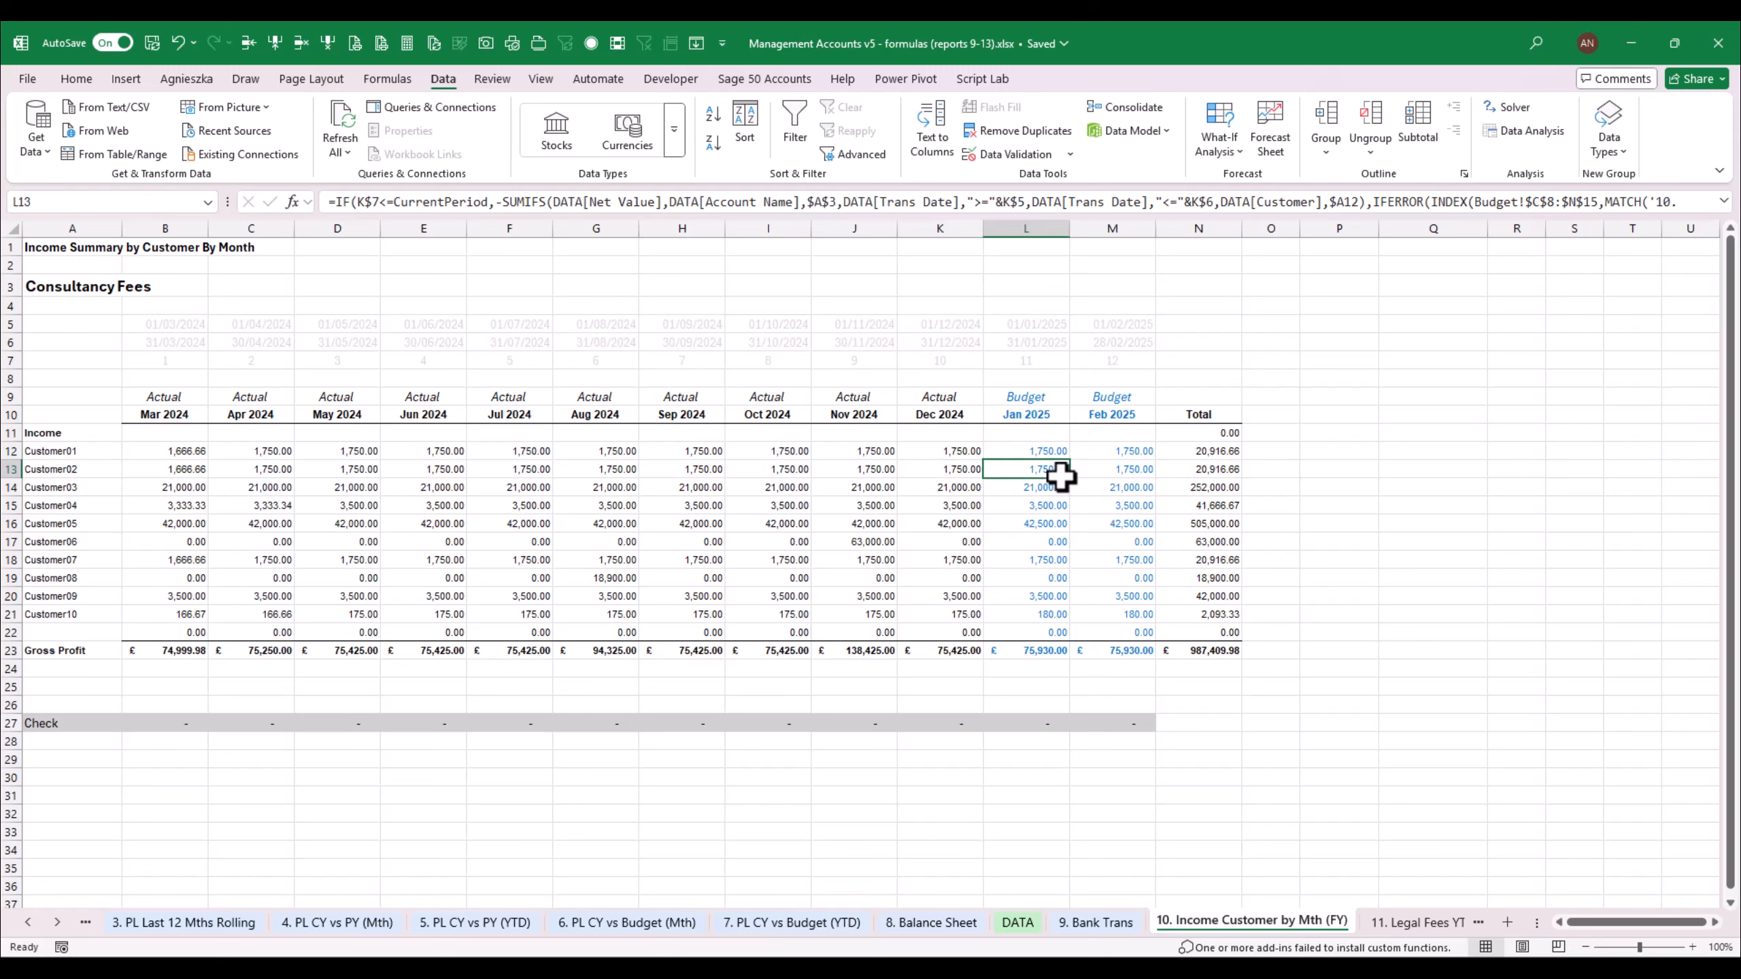
click(1112, 721)
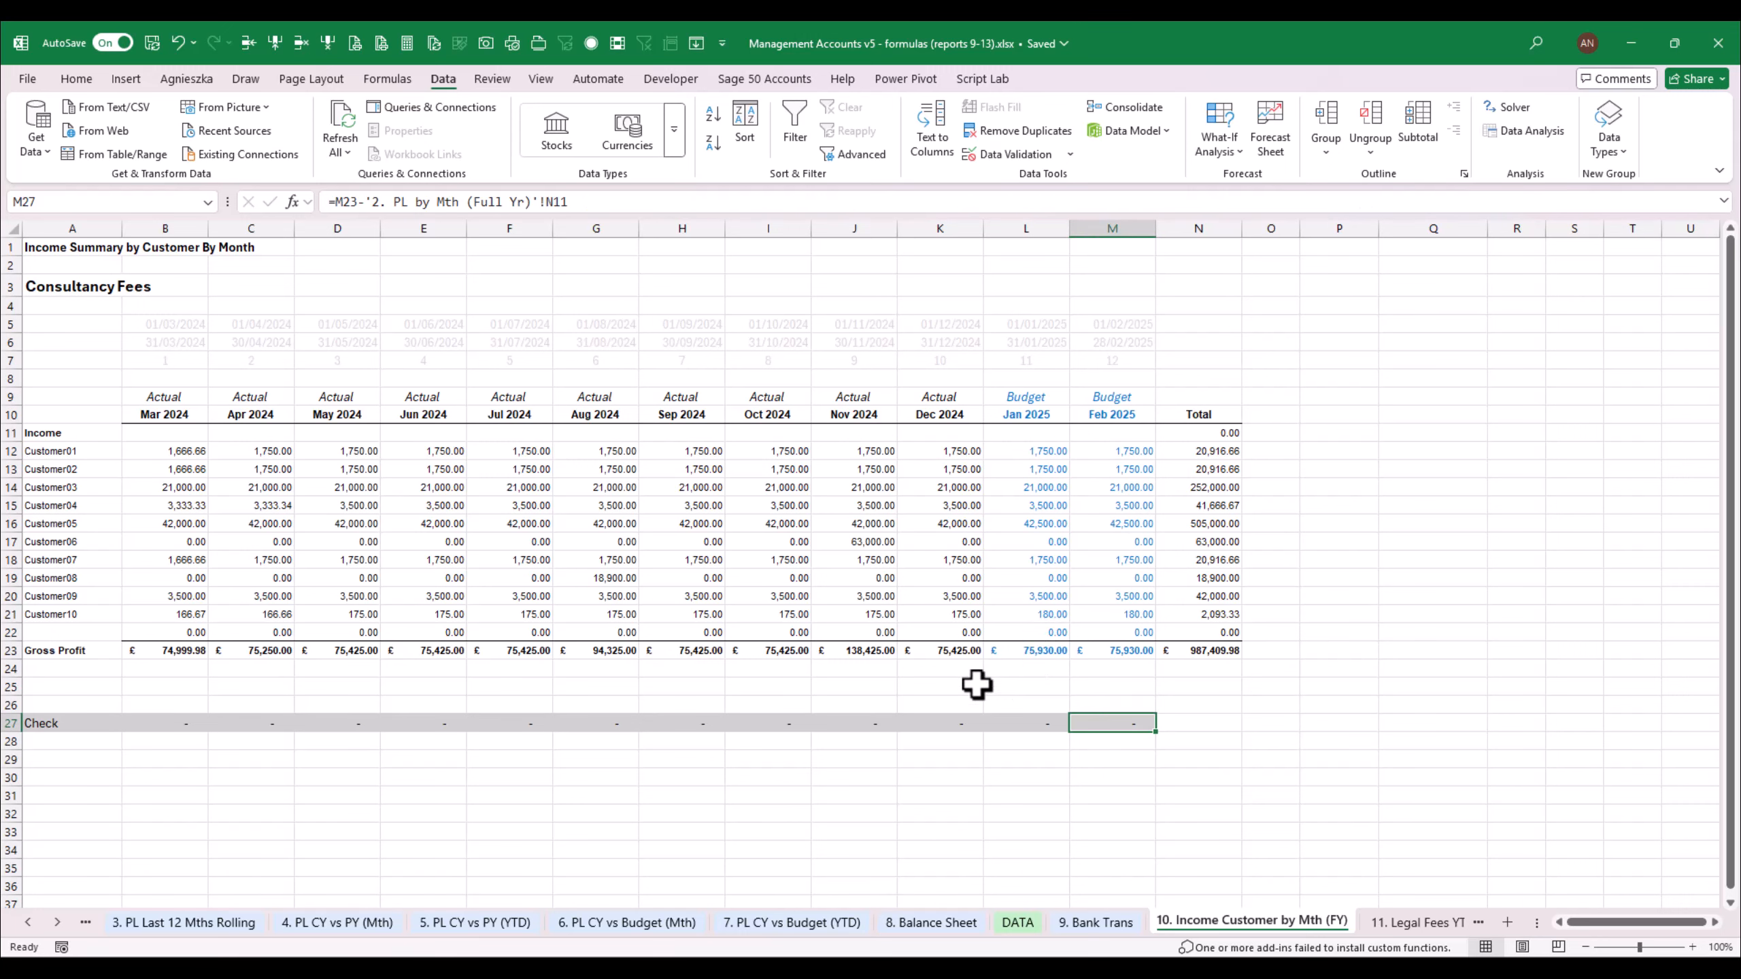
click(245, 924)
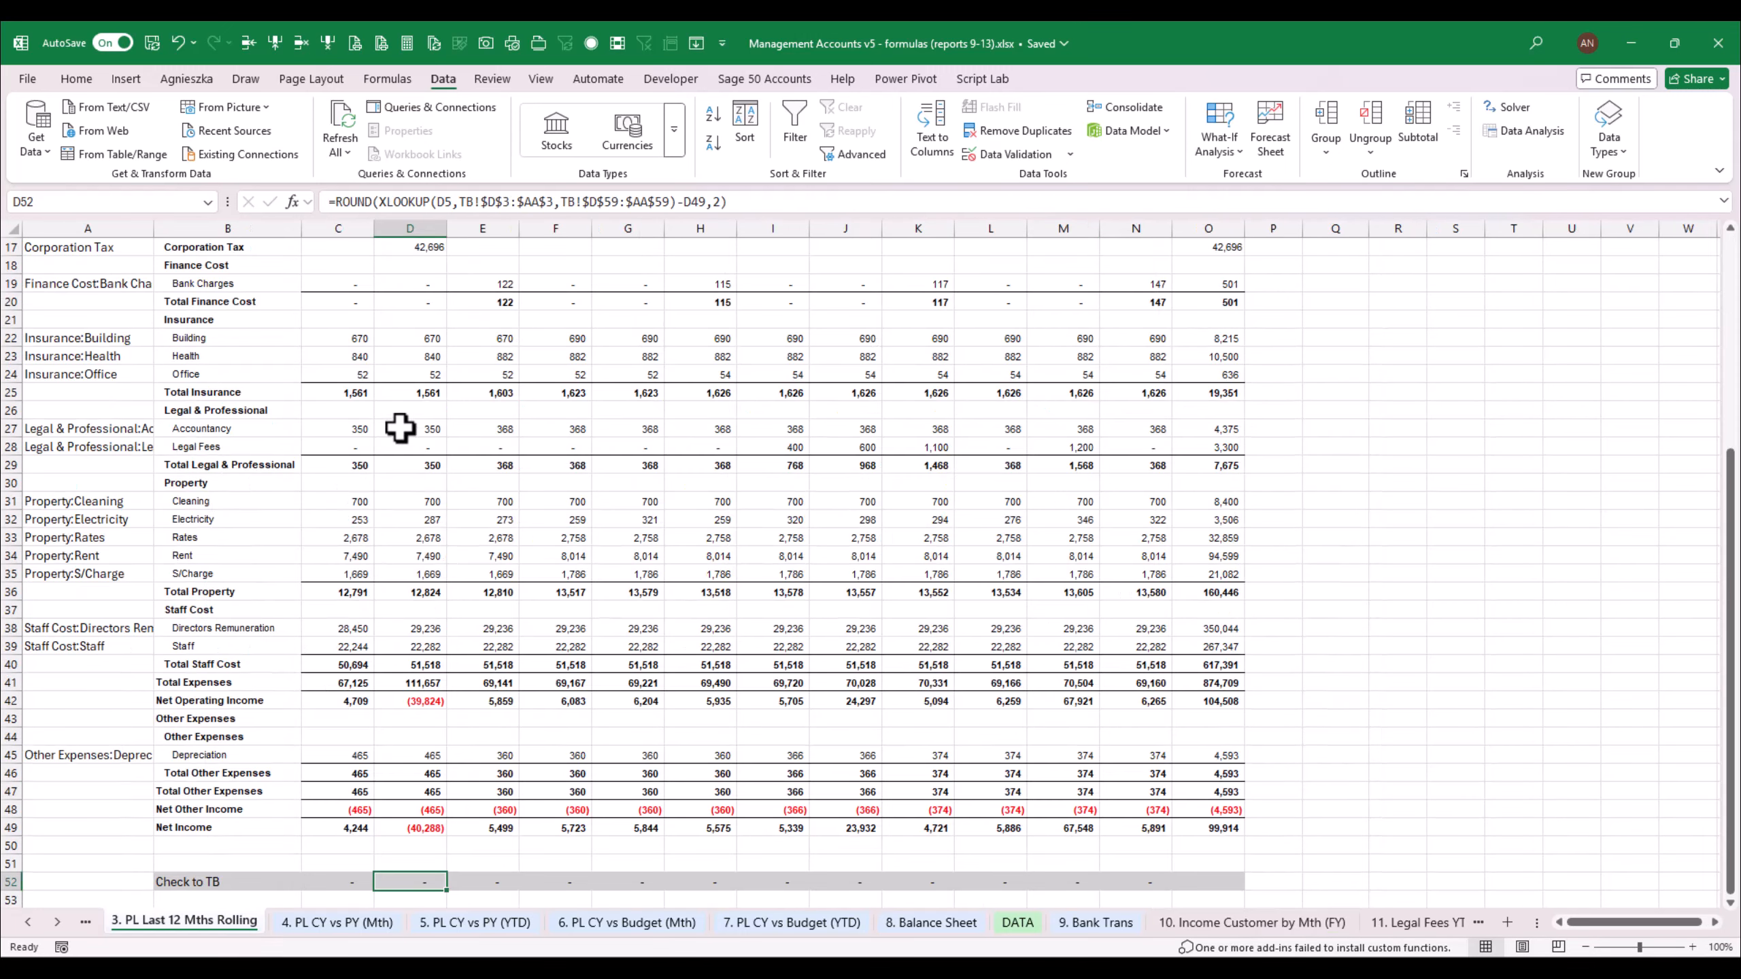
click(27, 921)
click(27, 921)
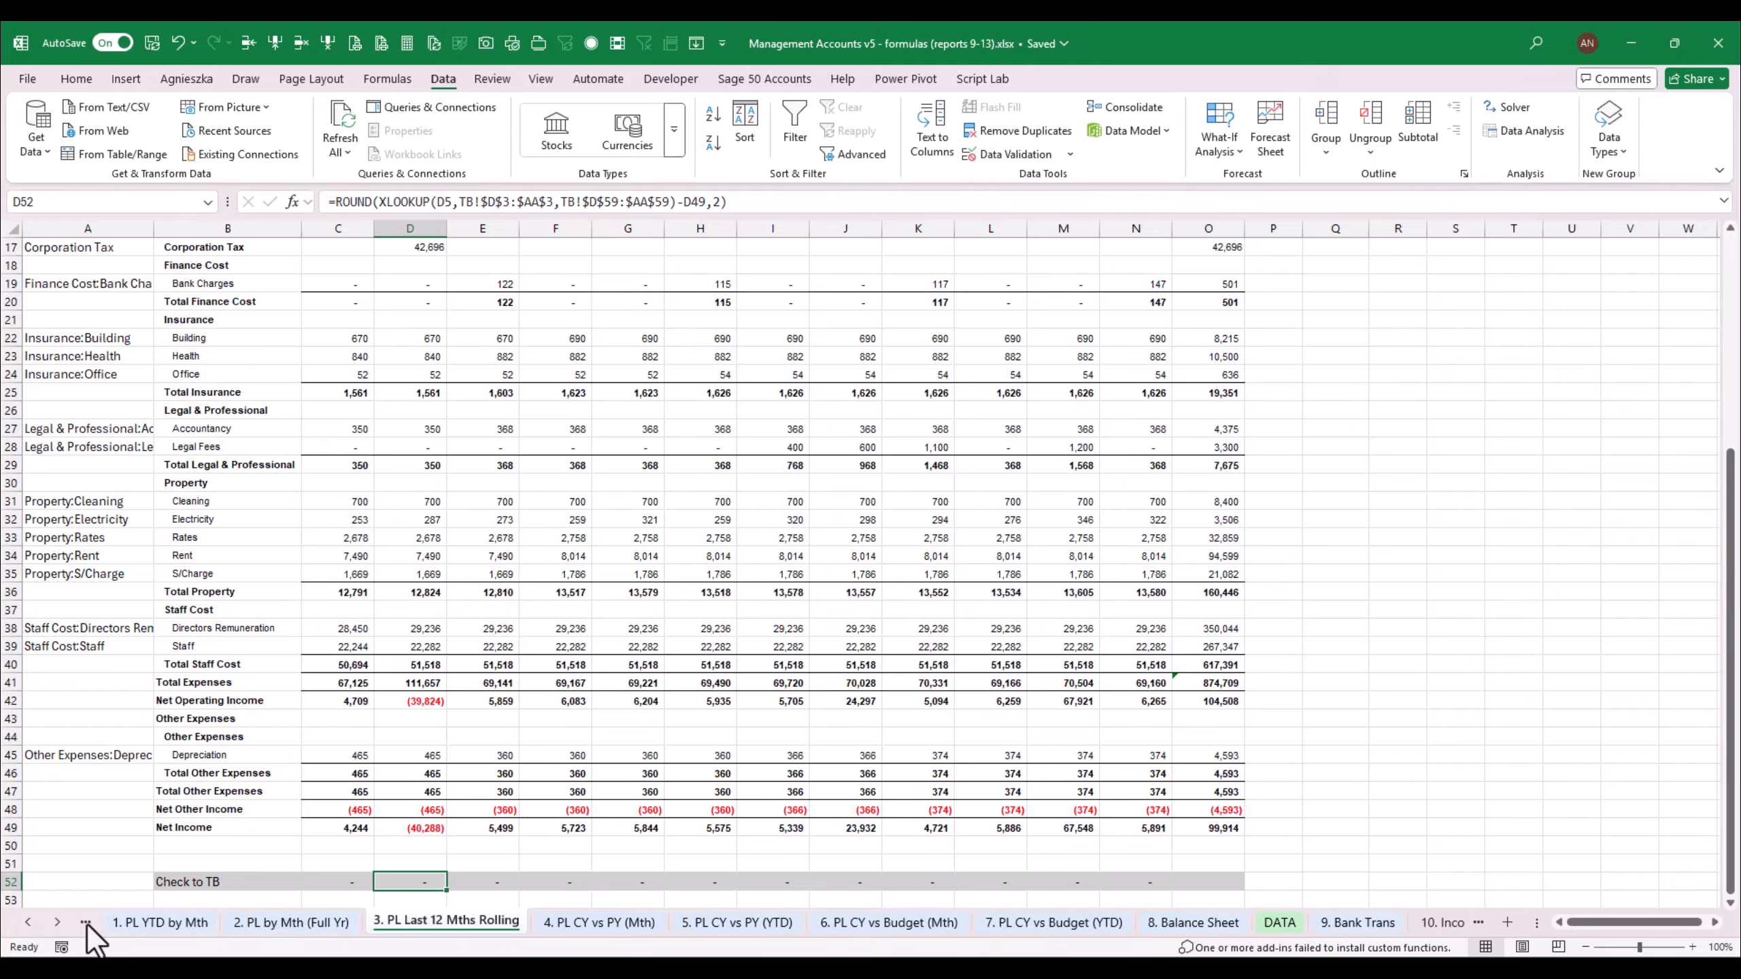
click(277, 922)
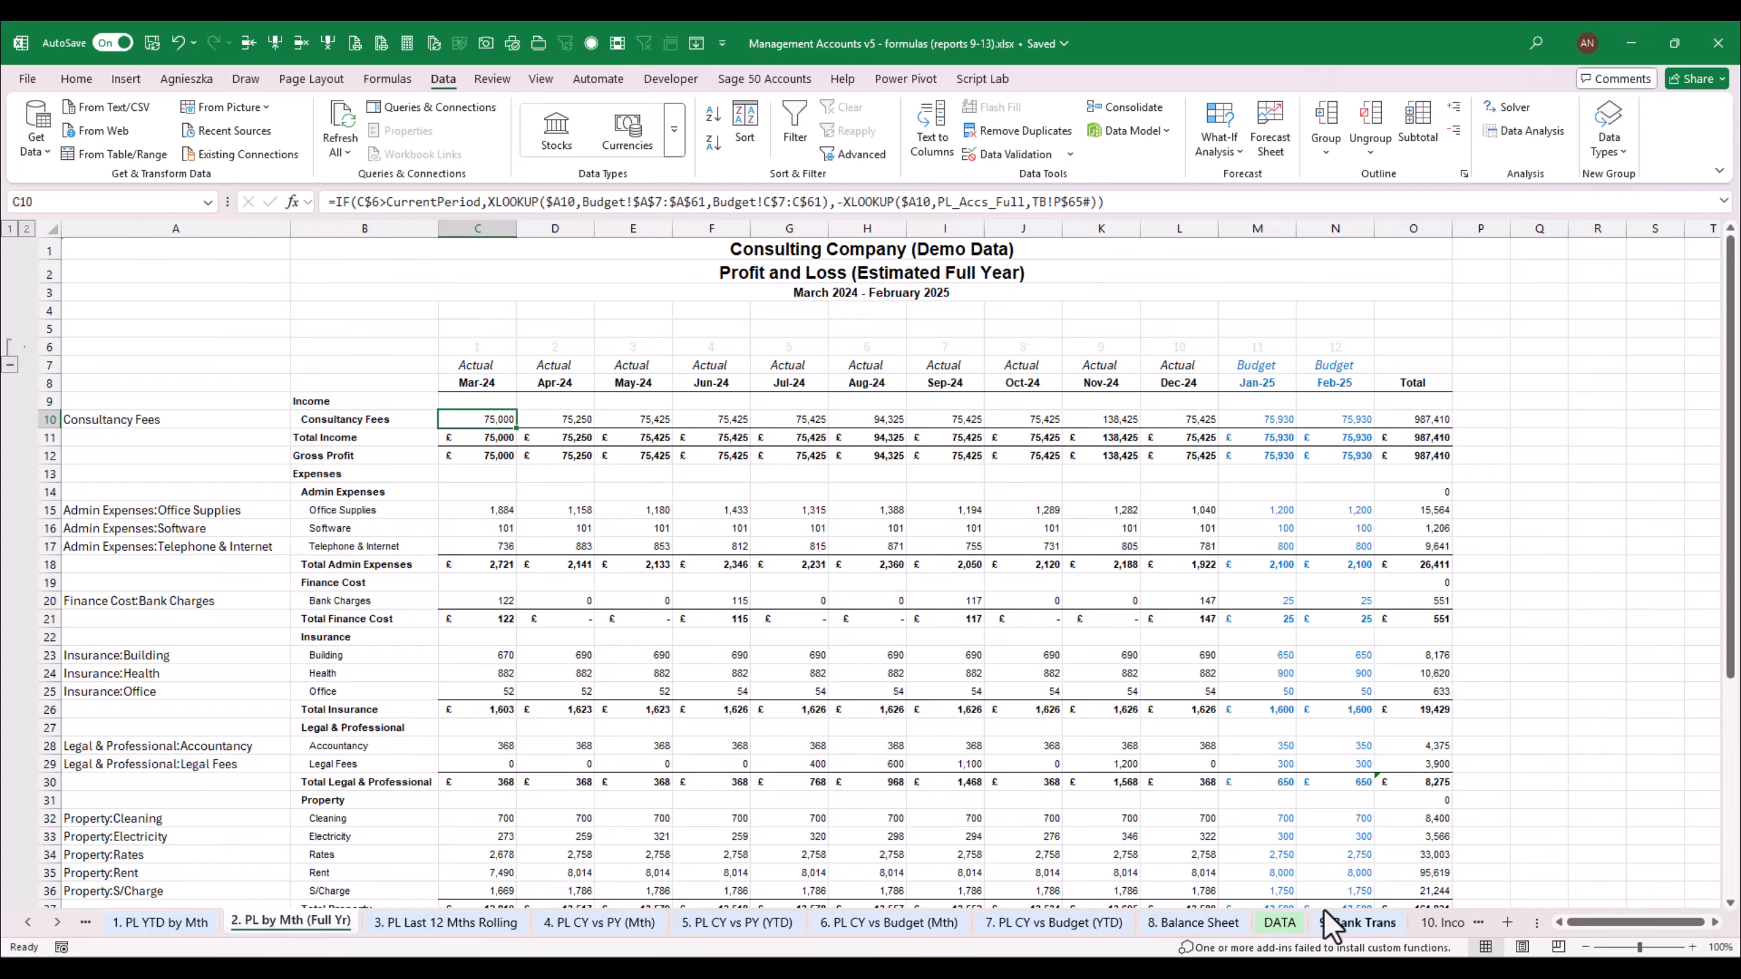
click(1436, 923)
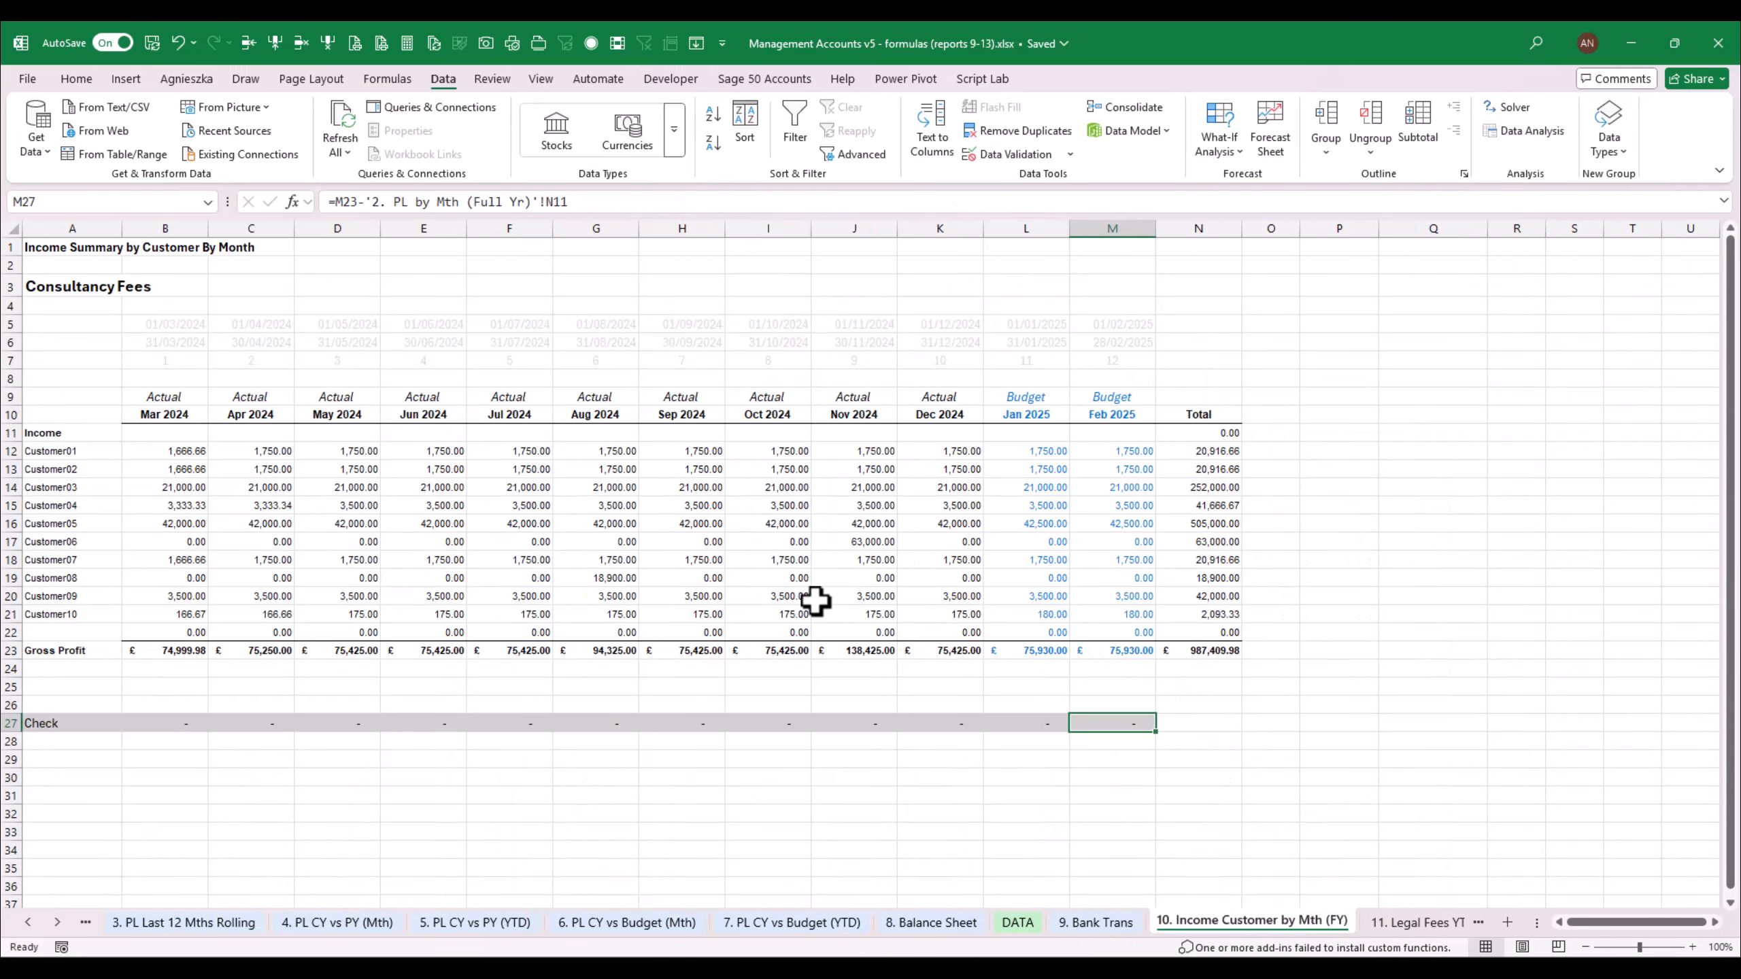
click(186, 725)
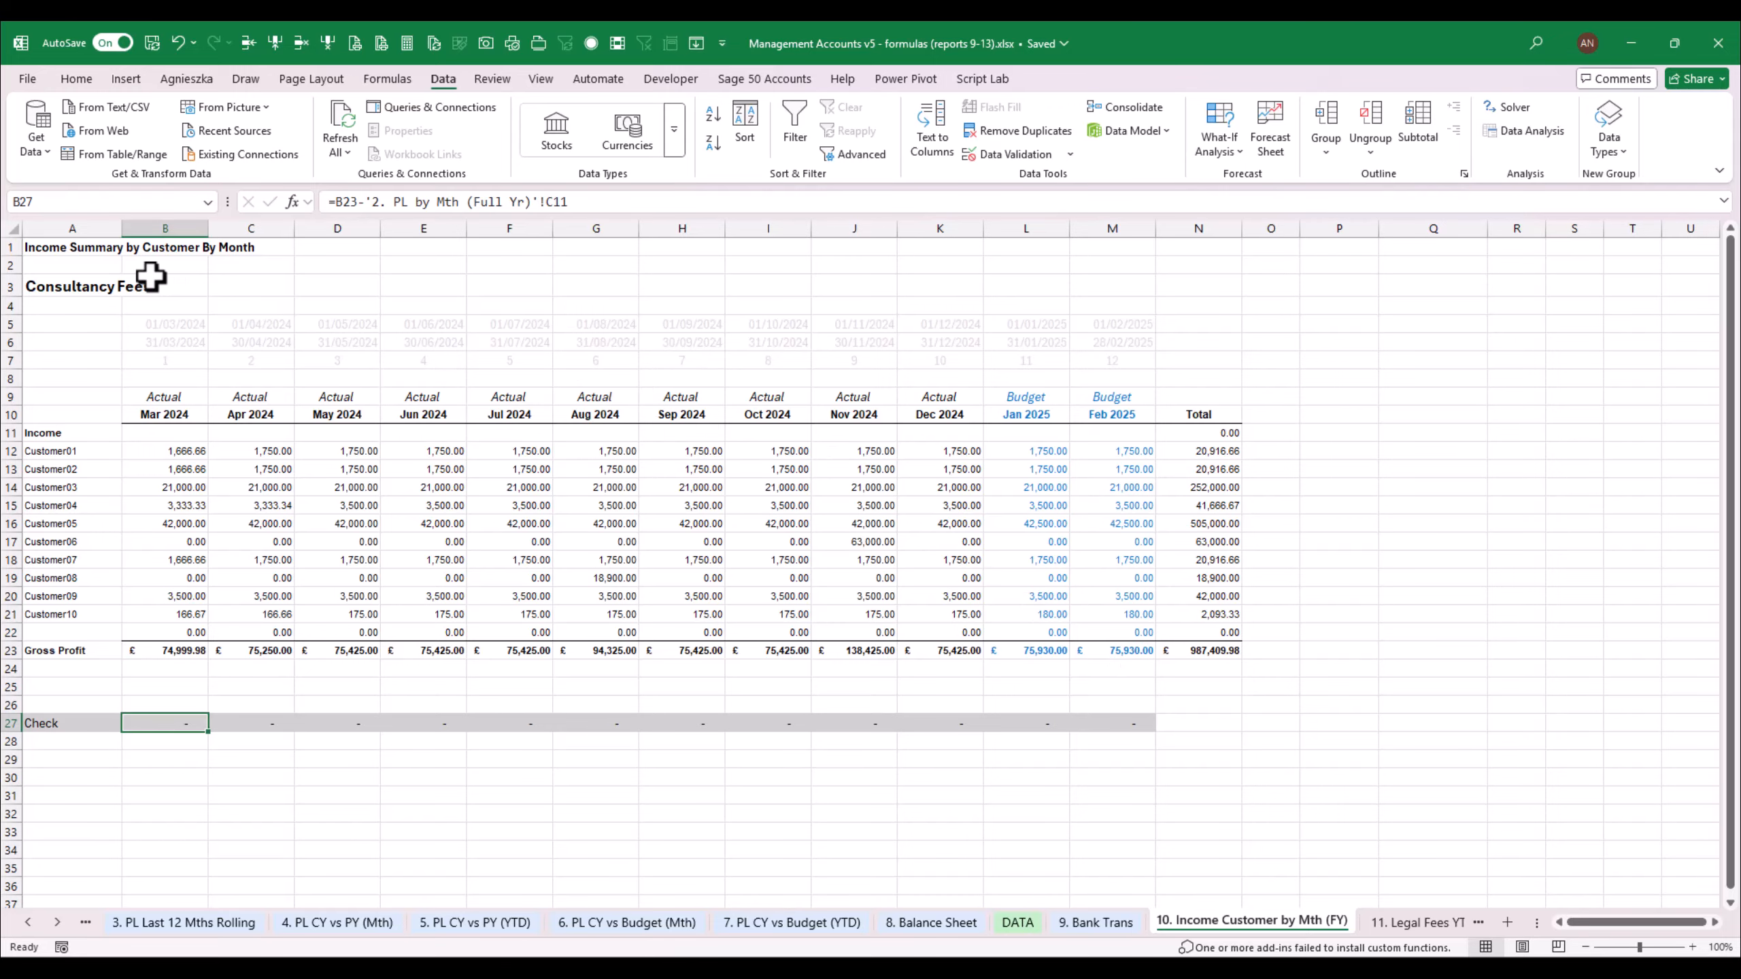